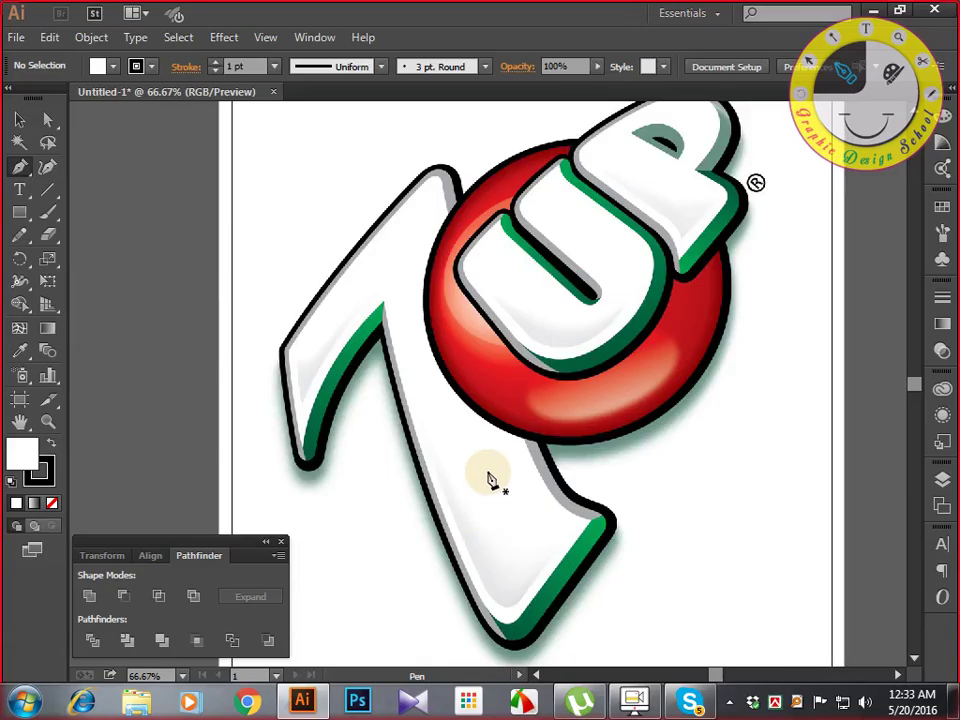
Examine the 7up logo artwork as a whole and its 7, U, P and red circle outlines up close.
{"action": "scroll", "coordinate": [487, 463], "scroll_direction": "up", "scroll_amount": 2}
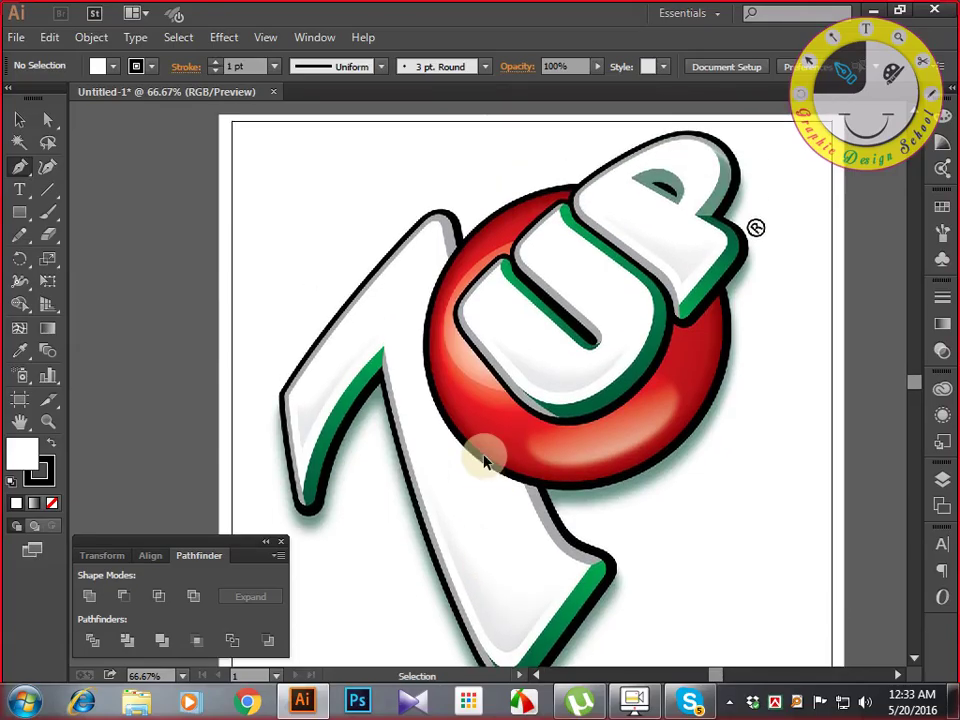
{"action": "key", "text": "ctrl+plus"}
{"action": "key", "text": "ctrl+minus"}
{"action": "key", "text": "ctrl+minus"}
{"action": "key", "text": "ctrl+minus"}
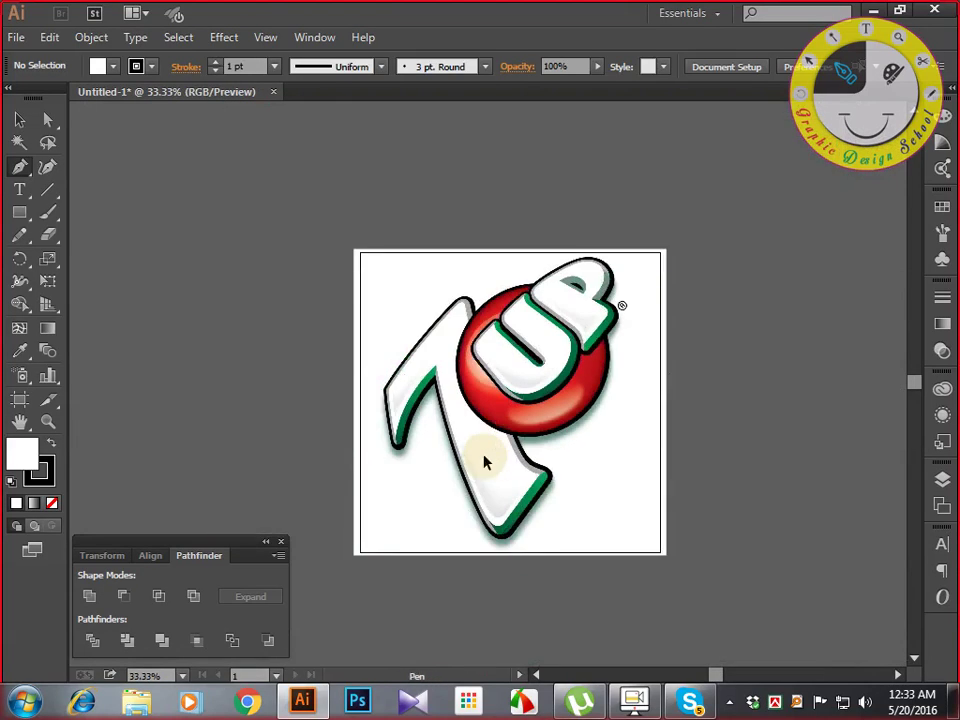
{"action": "key", "text": "ctrl+plus"}
{"action": "key", "text": "ctrl+plus"}
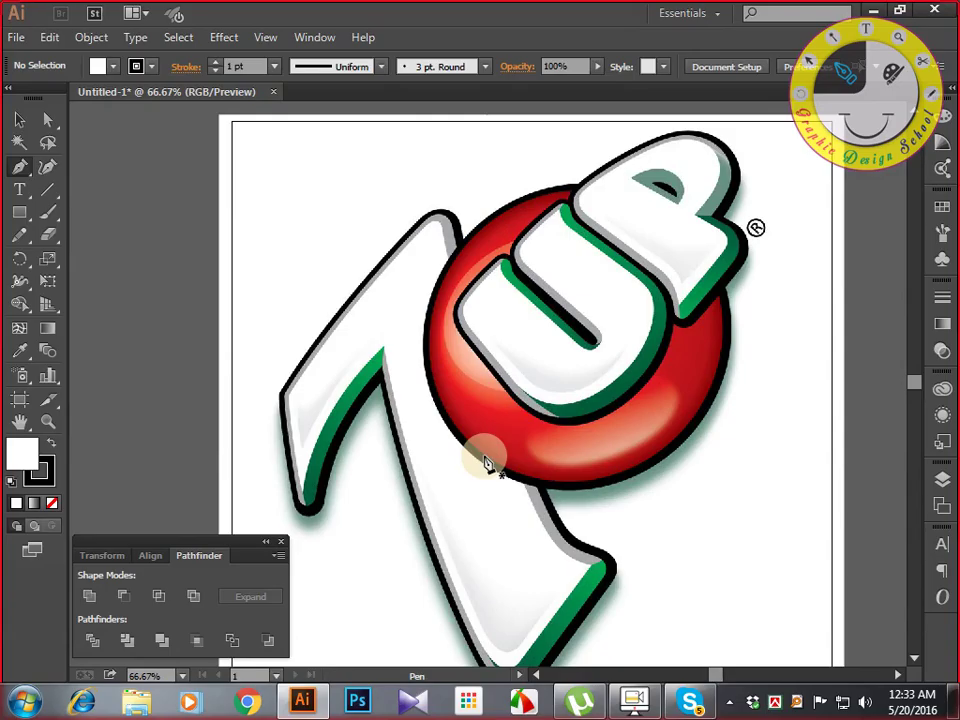
{"action": "left_click_drag", "start_coordinate": [483, 456], "coordinate": [458, 404]}
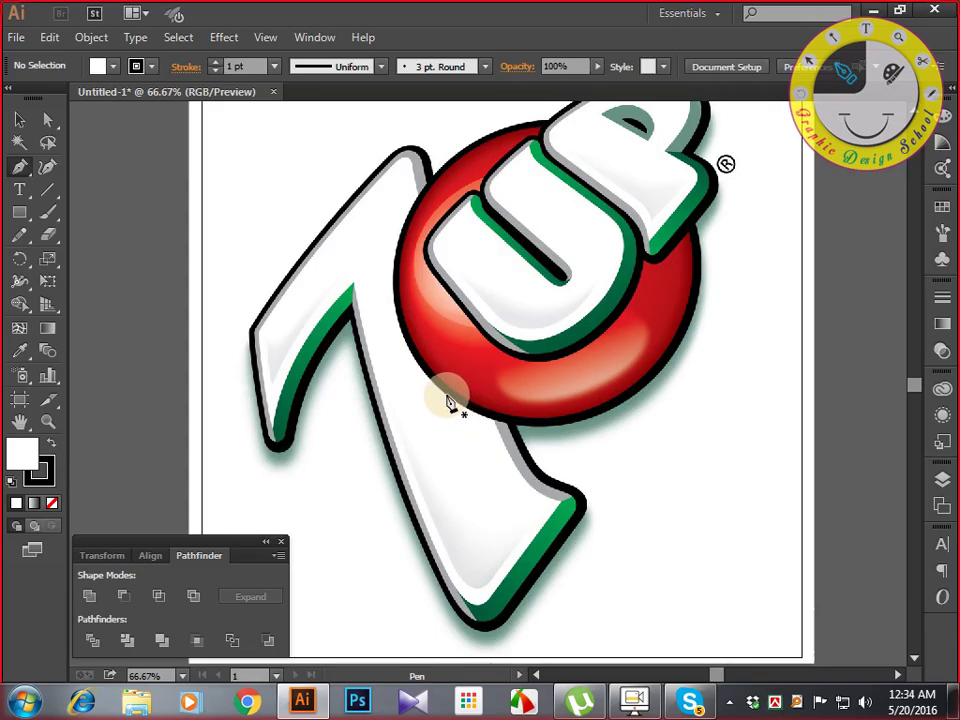
{"action": "key", "text": "ctrl+plus"}
{"action": "left_click_drag", "start_coordinate": [446, 394], "coordinate": [499, 553]}
{"action": "left_click_drag", "start_coordinate": [590, 264], "coordinate": [354, 390]}
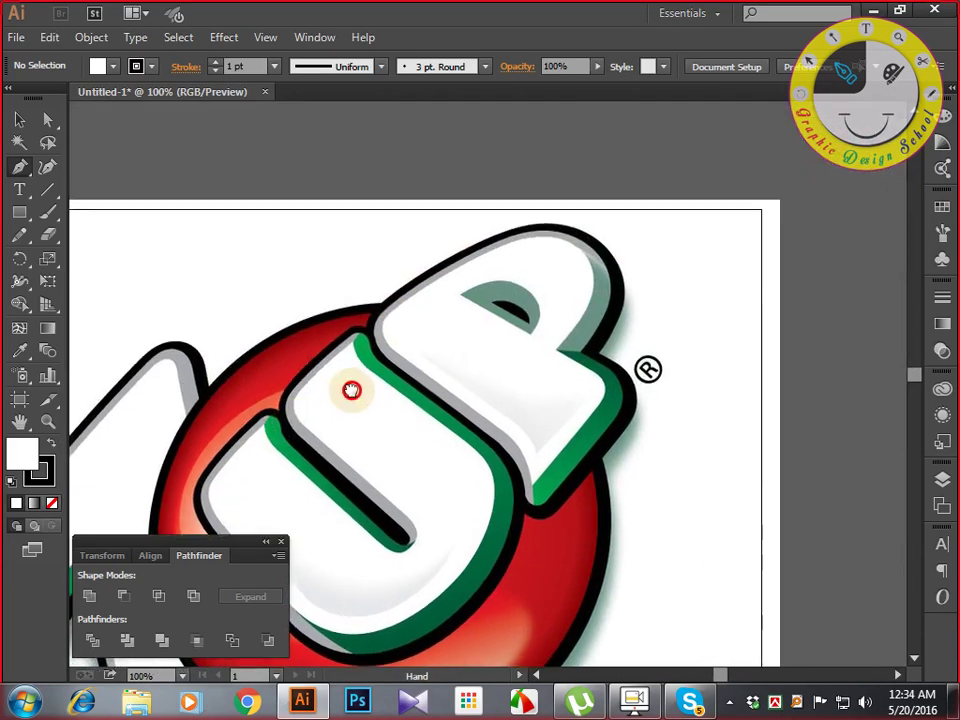
{"action": "left_click_drag", "start_coordinate": [534, 523], "coordinate": [662, 276]}
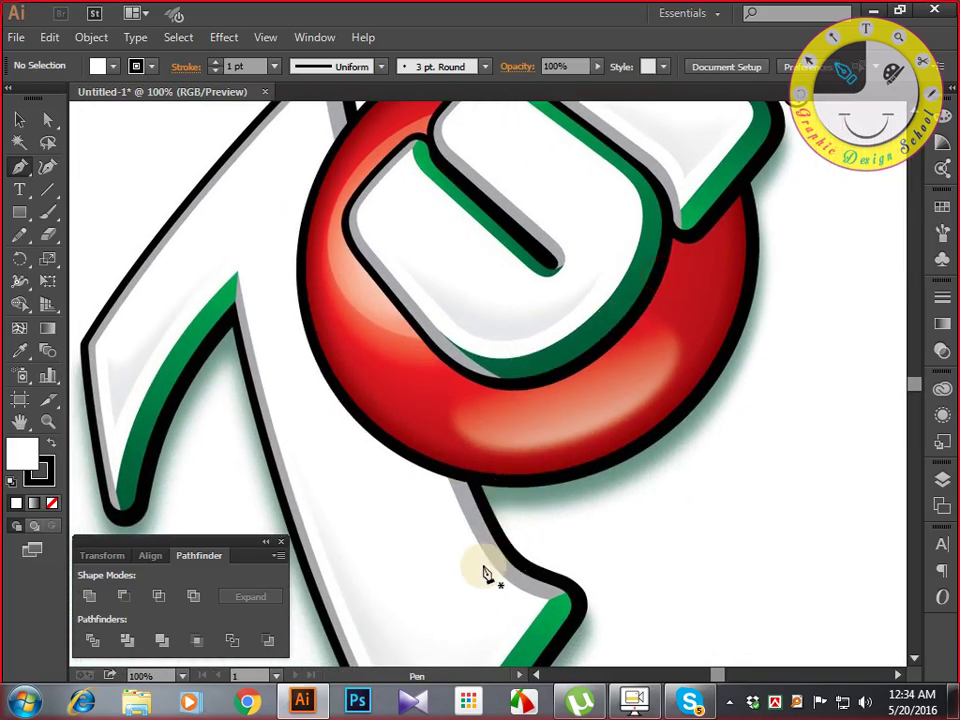
Start a Pen path at the far-left corner of the 7 and trace up along its slanted outer black edge.
{"action": "left_click_drag", "start_coordinate": [422, 466], "coordinate": [613, 479]}
{"action": "left_click_drag", "start_coordinate": [428, 425], "coordinate": [559, 445]}
{"action": "key", "text": "ctrl+plus"}
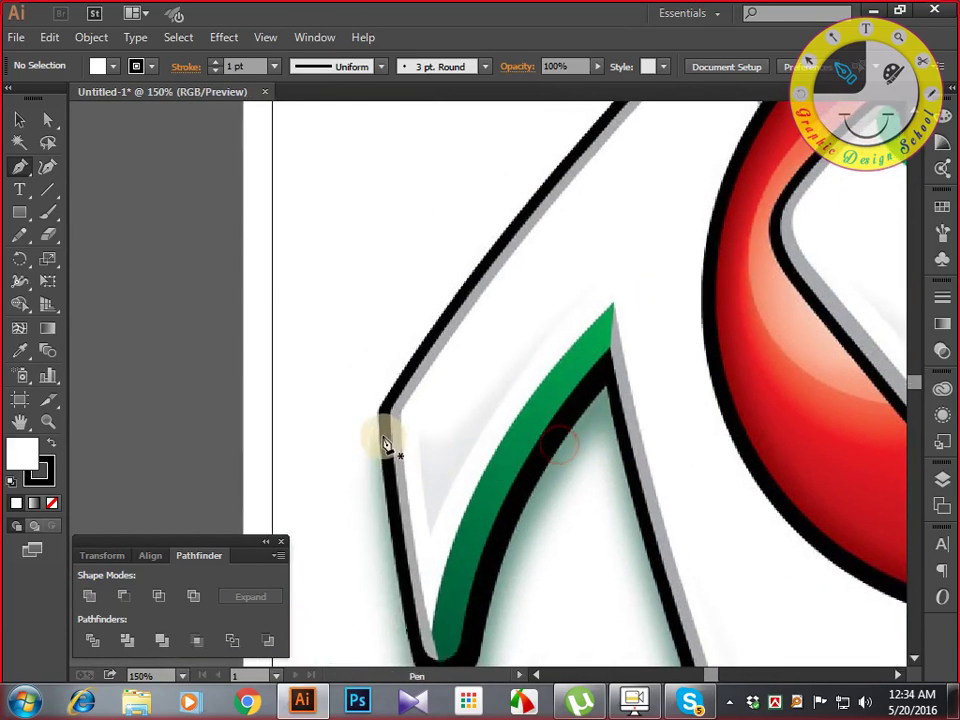
{"action": "left_click", "coordinate": [381, 418]}
{"action": "left_click_drag", "start_coordinate": [448, 377], "coordinate": [375, 465]}
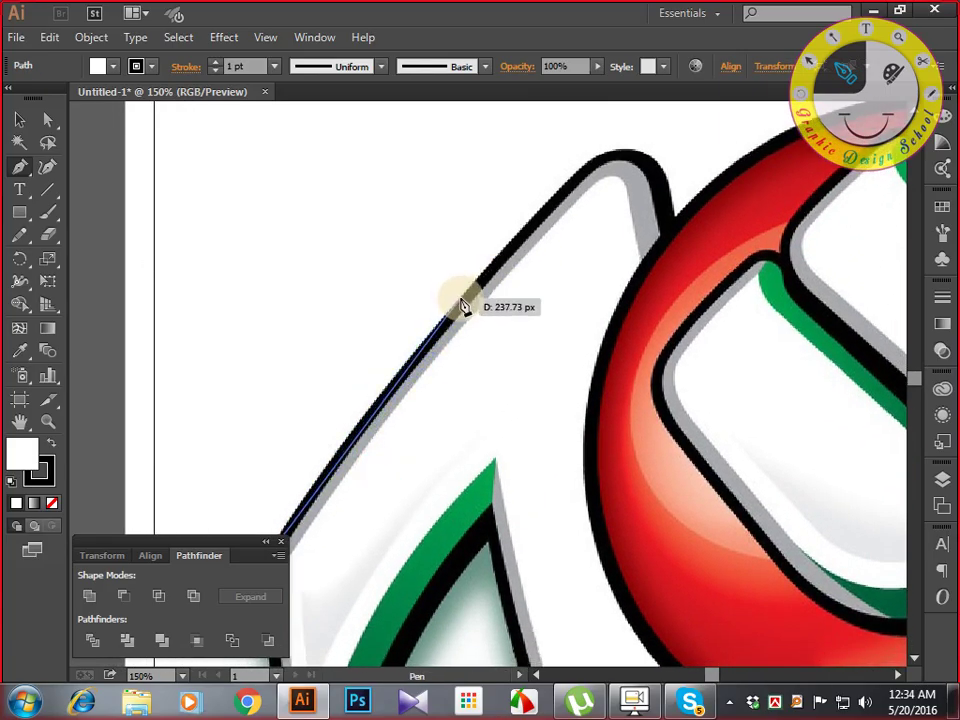
{"action": "left_click_drag", "start_coordinate": [461, 302], "coordinate": [561, 190]}
{"action": "key", "text": "space"}
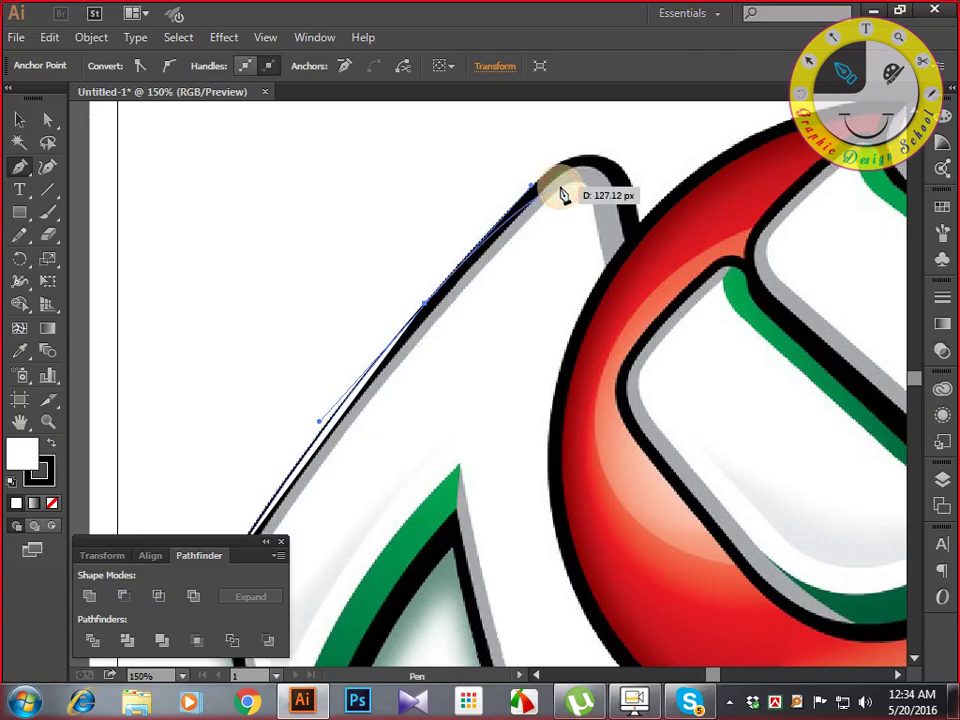
Remove the path's fill and give it an orange-red stroke.
{"action": "key", "text": "slash"}
{"action": "mouse_move", "coordinate": [562, 195]}
{"action": "left_mouse_down"}
{"action": "mouse_move", "coordinate": [493, 206]}
{"action": "mouse_move", "coordinate": [369, 398]}
{"action": "mouse_move", "coordinate": [399, 390]}
{"action": "mouse_move", "coordinate": [384, 374]}
{"action": "left_mouse_up"}
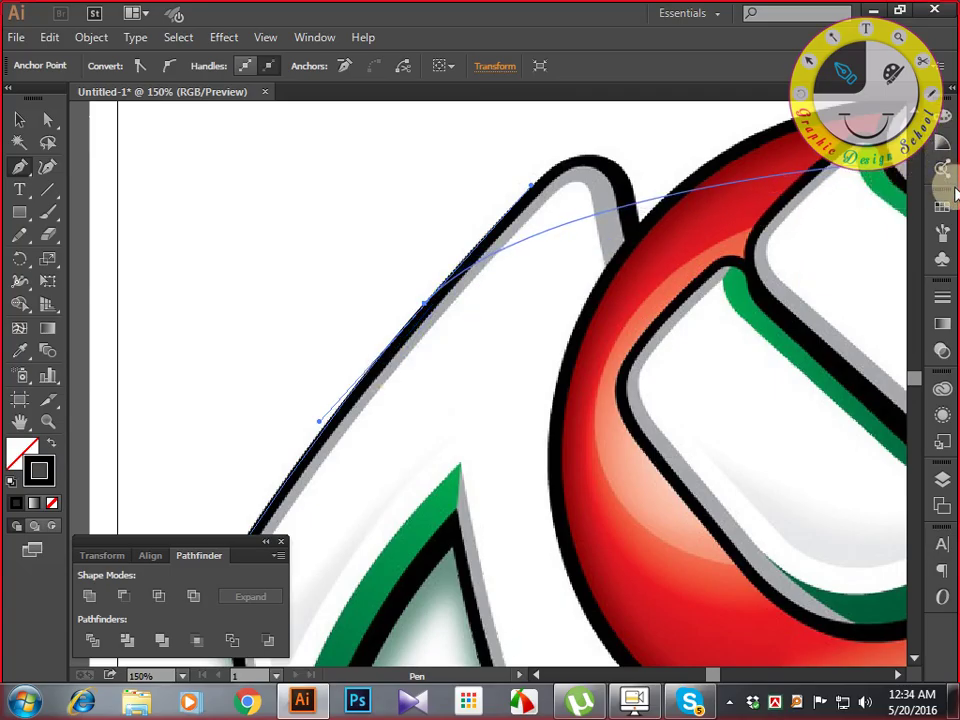
{"action": "left_click", "coordinate": [950, 119]}
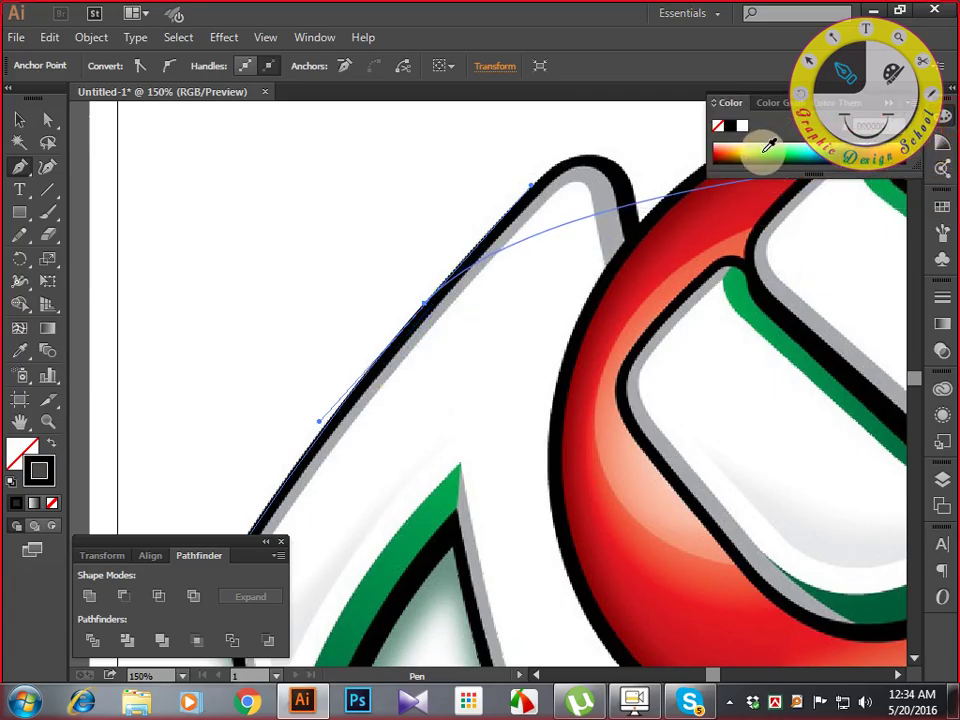
{"action": "left_click", "coordinate": [765, 150]}
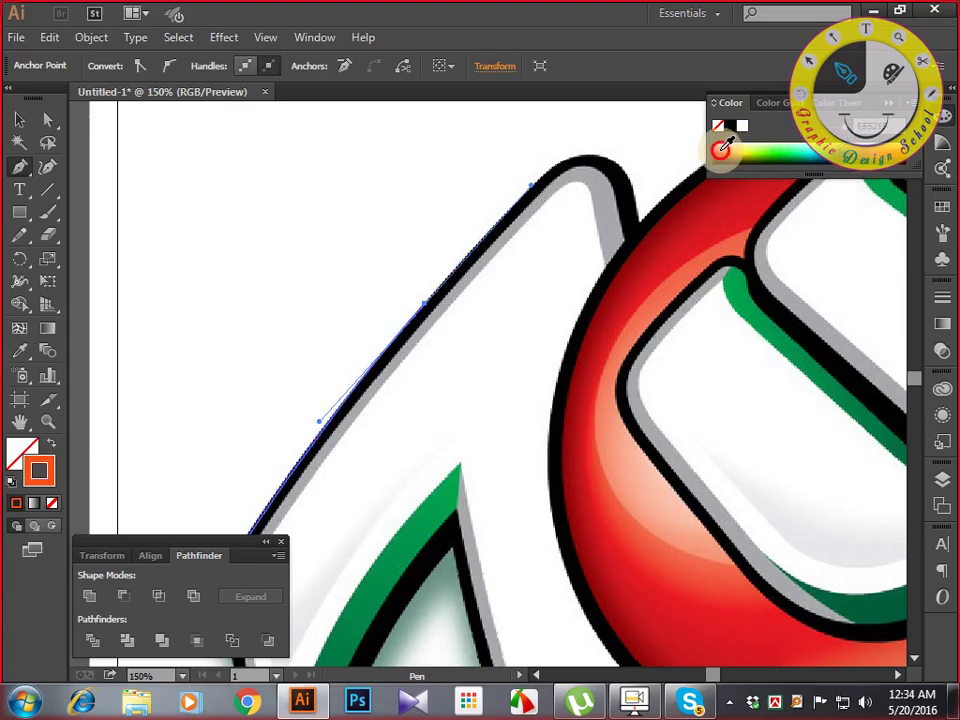
Continue the path over the rounded upper tip of the 7 and down to where it meets the red circle.
{"action": "left_click_drag", "start_coordinate": [425, 302], "coordinate": [482, 330]}
{"action": "key", "text": "ctrl+equal"}
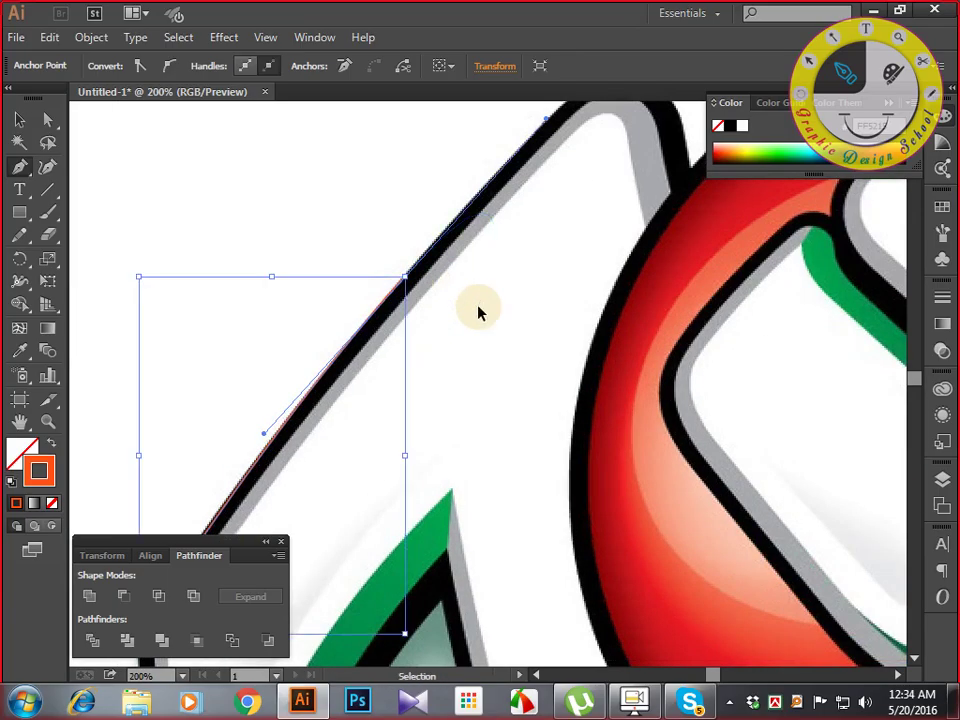
{"action": "key", "text": "ctrl+equal"}
{"action": "left_click_drag", "start_coordinate": [480, 310], "coordinate": [432, 526]}
{"action": "left_click_drag", "start_coordinate": [504, 368], "coordinate": [473, 375]}
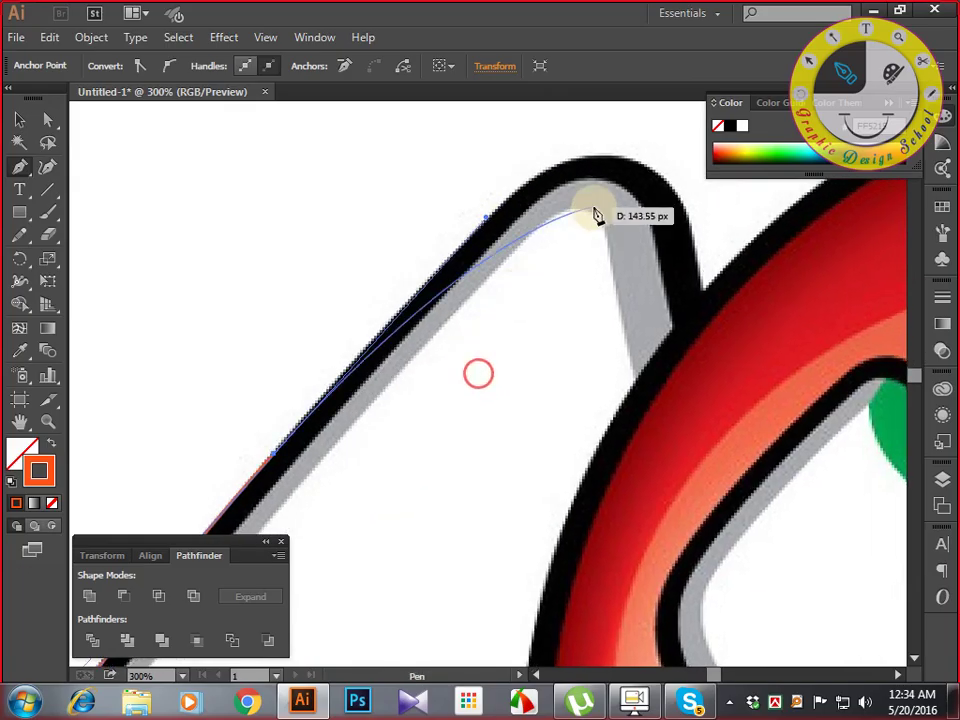
{"action": "left_click_drag", "start_coordinate": [620, 157], "coordinate": [524, 203]}
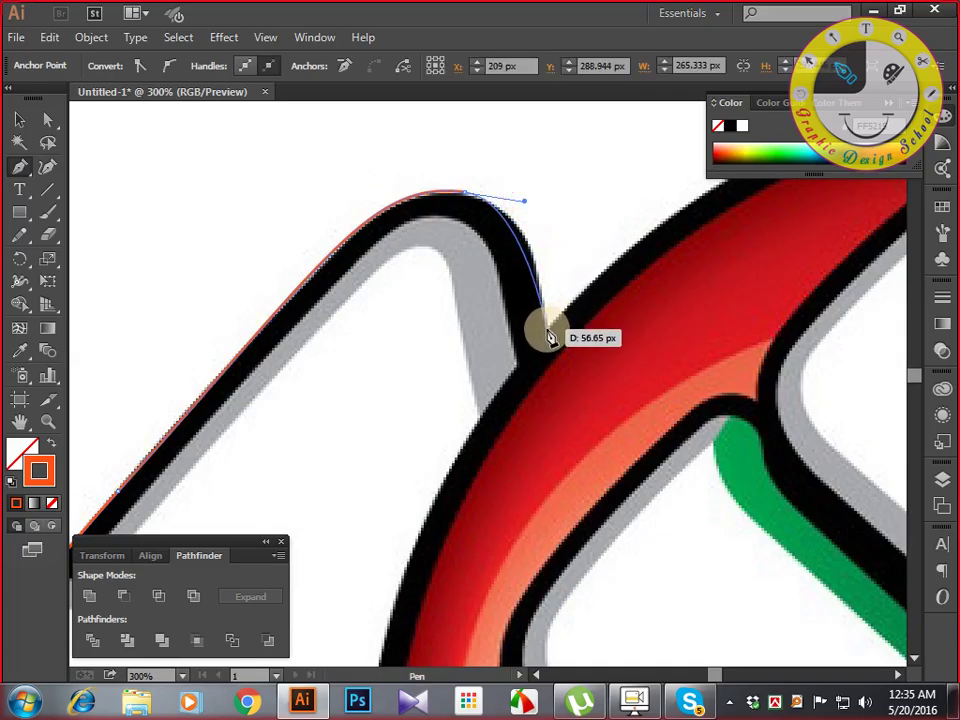
{"action": "left_click_drag", "start_coordinate": [548, 328], "coordinate": [585, 326]}
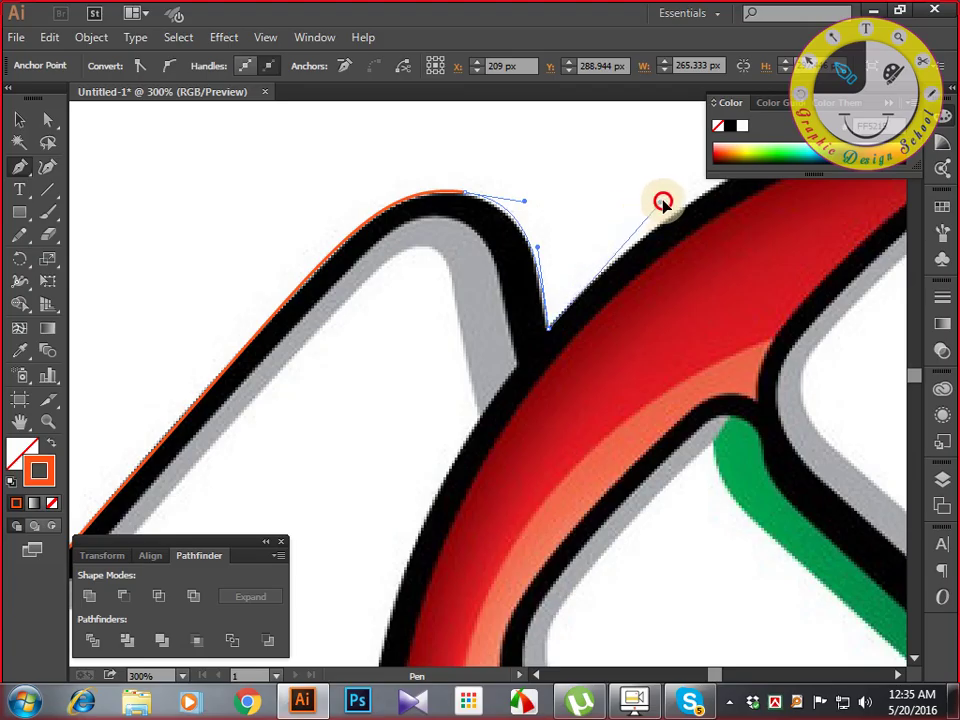
Trace the path along the red circle's upper outer edge to a corner where the circle meets the P.
{"action": "left_click_drag", "start_coordinate": [662, 184], "coordinate": [251, 364]}
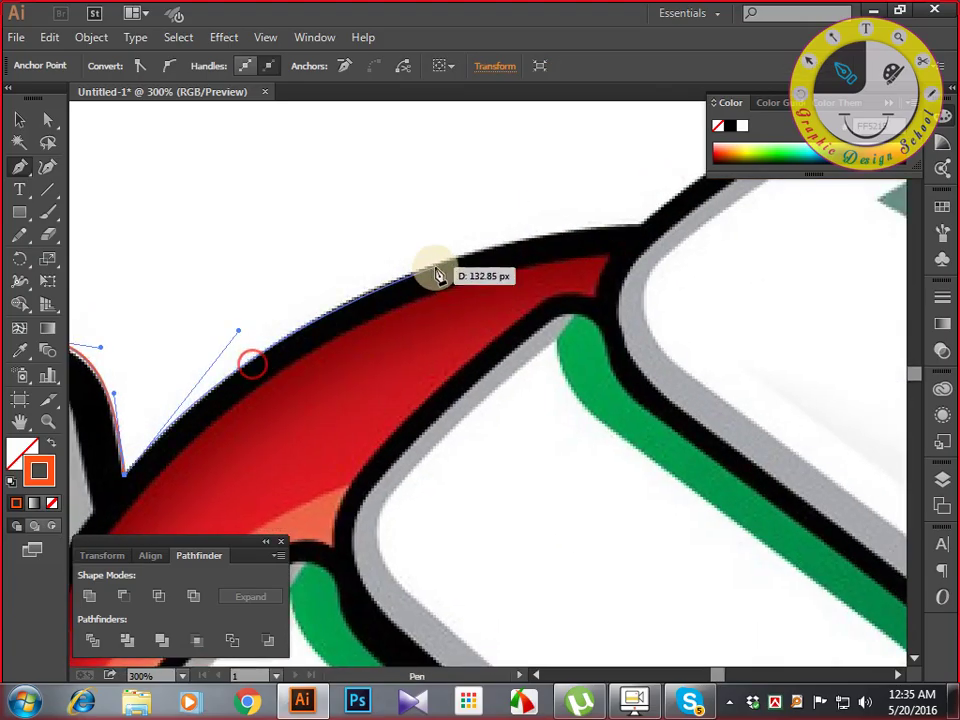
{"action": "left_click_drag", "start_coordinate": [501, 243], "coordinate": [572, 230]}
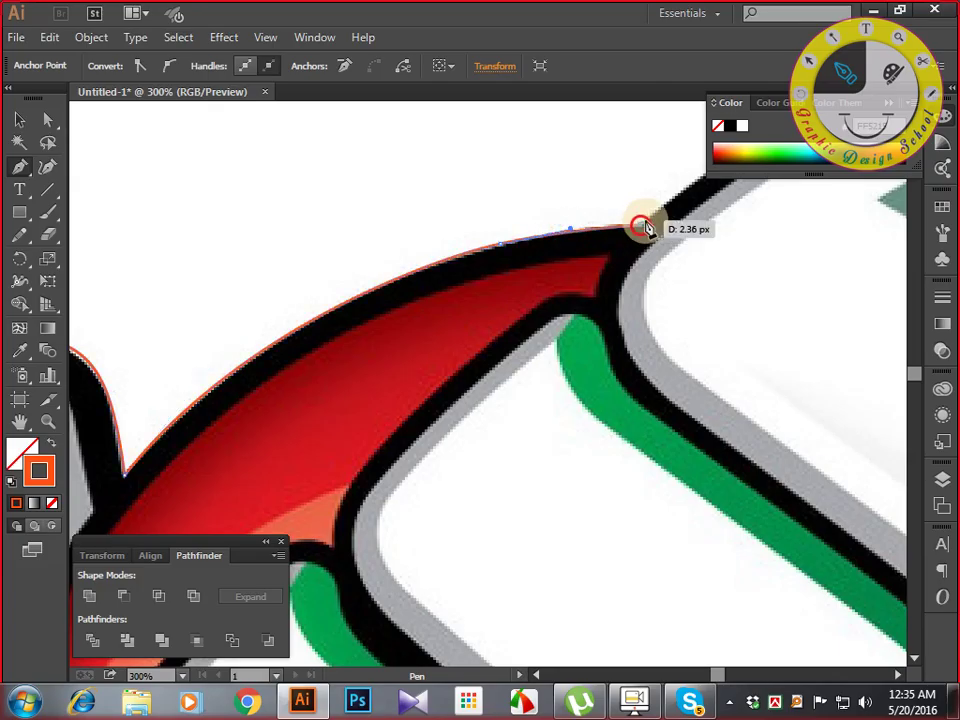
{"action": "left_click_drag", "start_coordinate": [643, 221], "coordinate": [375, 379]}
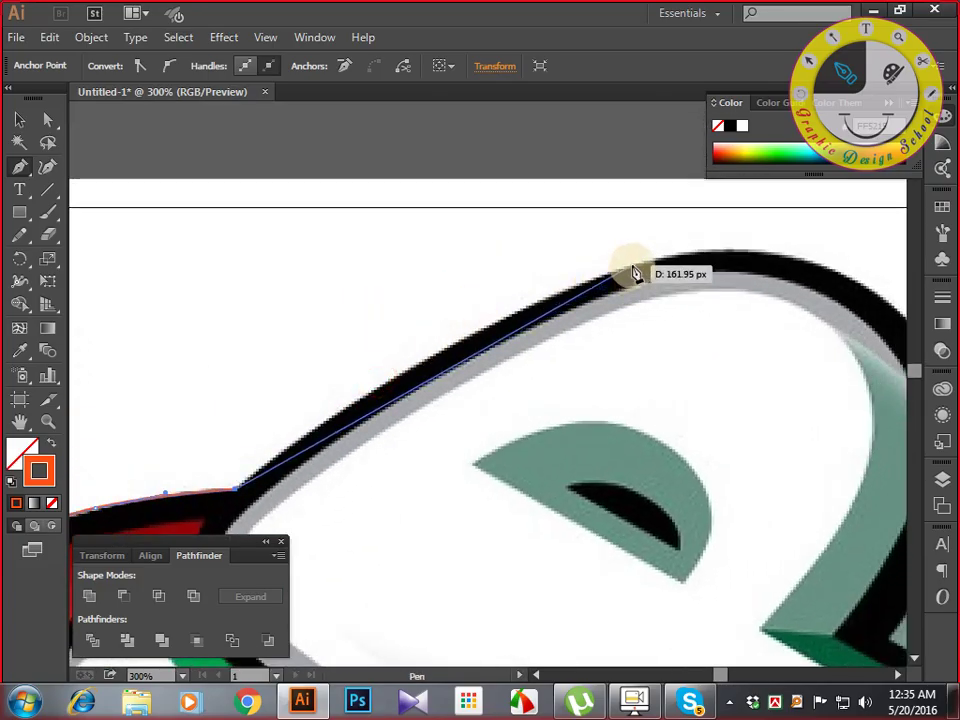
Trace the outer edge of the P's bowl, ending with a corner point in the notch beside the ® mark.
{"action": "left_click_drag", "start_coordinate": [632, 265], "coordinate": [409, 231]}
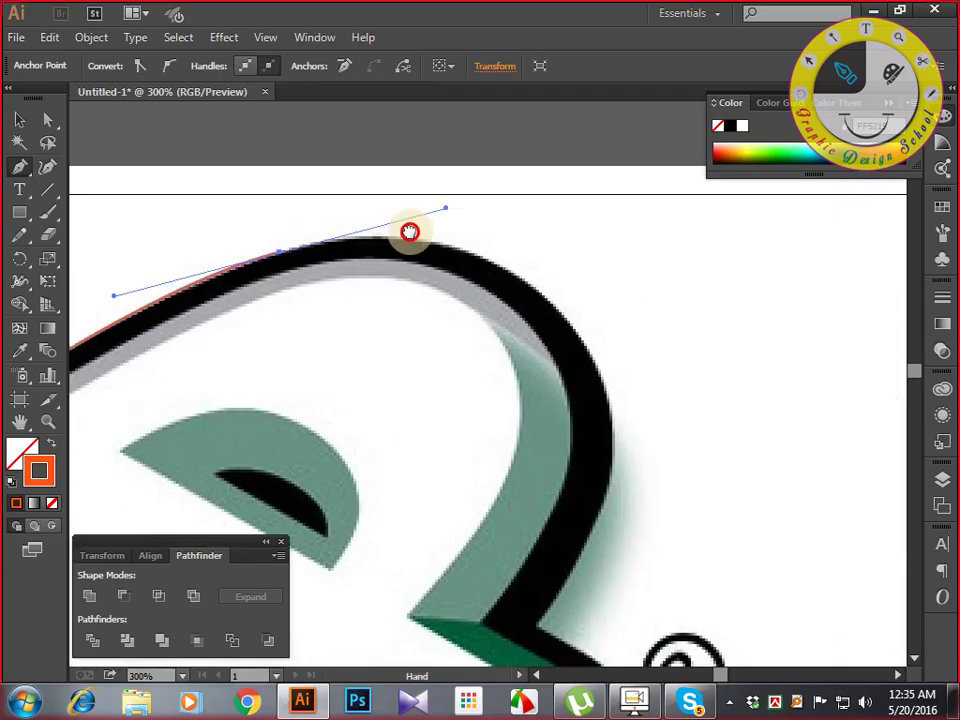
{"action": "left_click_drag", "start_coordinate": [584, 342], "coordinate": [620, 402]}
{"action": "left_click_drag", "start_coordinate": [591, 497], "coordinate": [613, 309]}
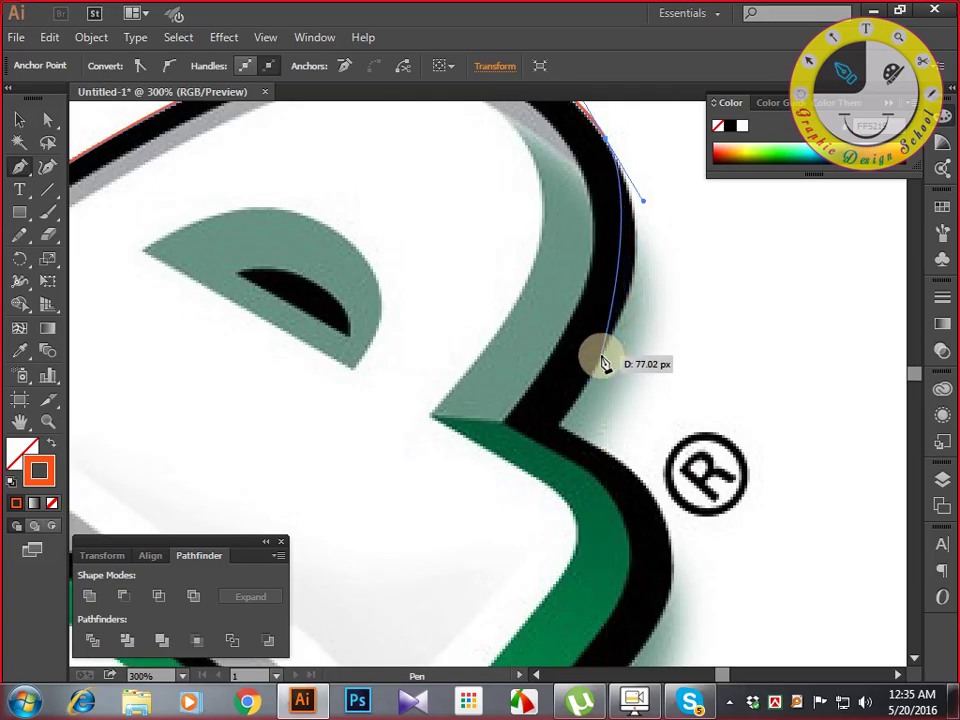
{"action": "left_click_drag", "start_coordinate": [598, 371], "coordinate": [556, 431]}
{"action": "left_click", "coordinate": [738, 391]}
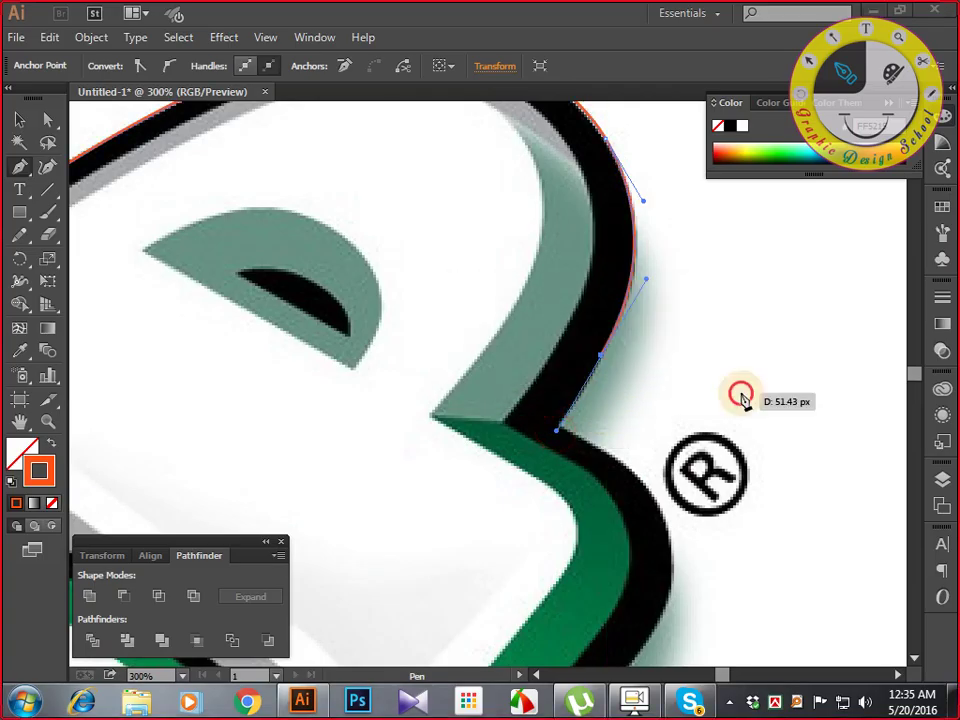
{"action": "left_click", "coordinate": [600, 356]}
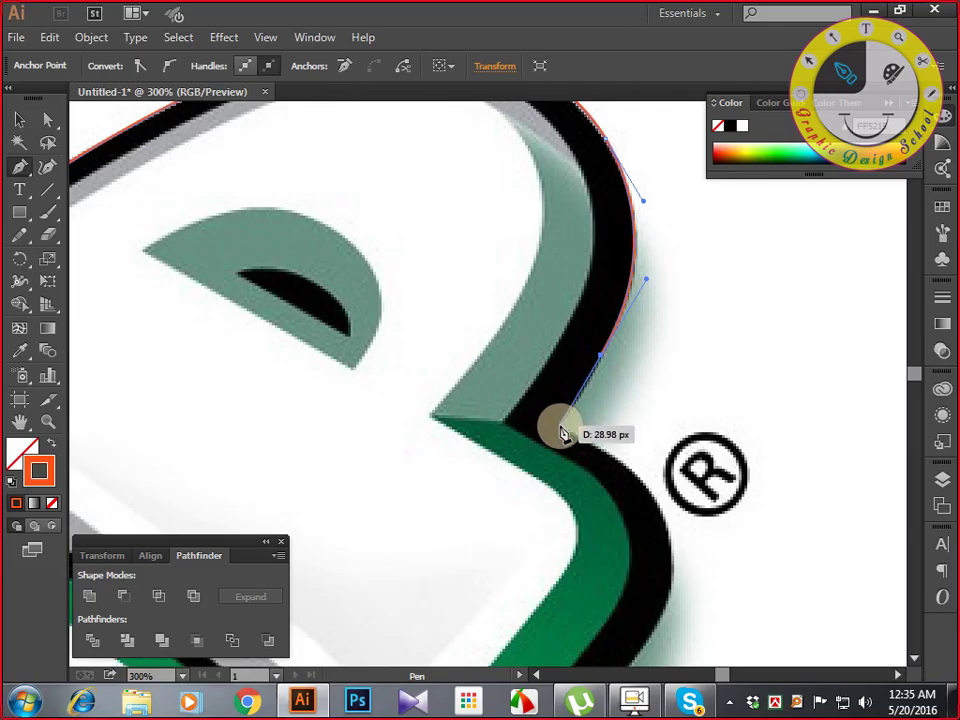
{"action": "left_click", "coordinate": [561, 428]}
Trace around the P's rounded foot below the notch to a corner point where it meets the red circle.
{"action": "left_click_drag", "start_coordinate": [583, 450], "coordinate": [521, 308]}
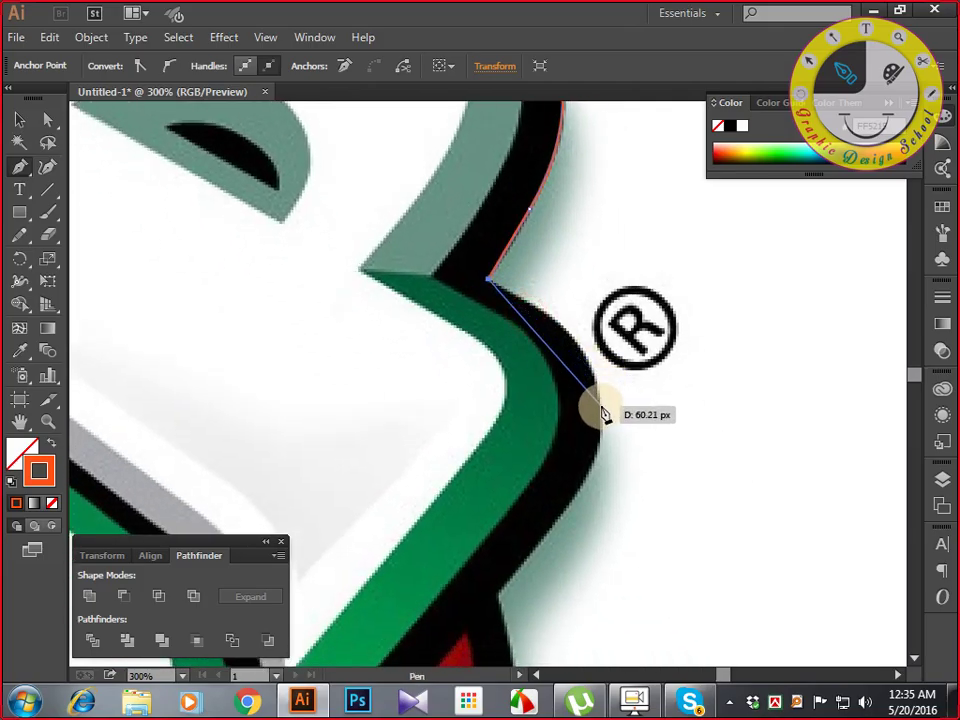
{"action": "left_click_drag", "start_coordinate": [599, 405], "coordinate": [595, 489]}
{"action": "left_click_drag", "start_coordinate": [548, 507], "coordinate": [641, 343]}
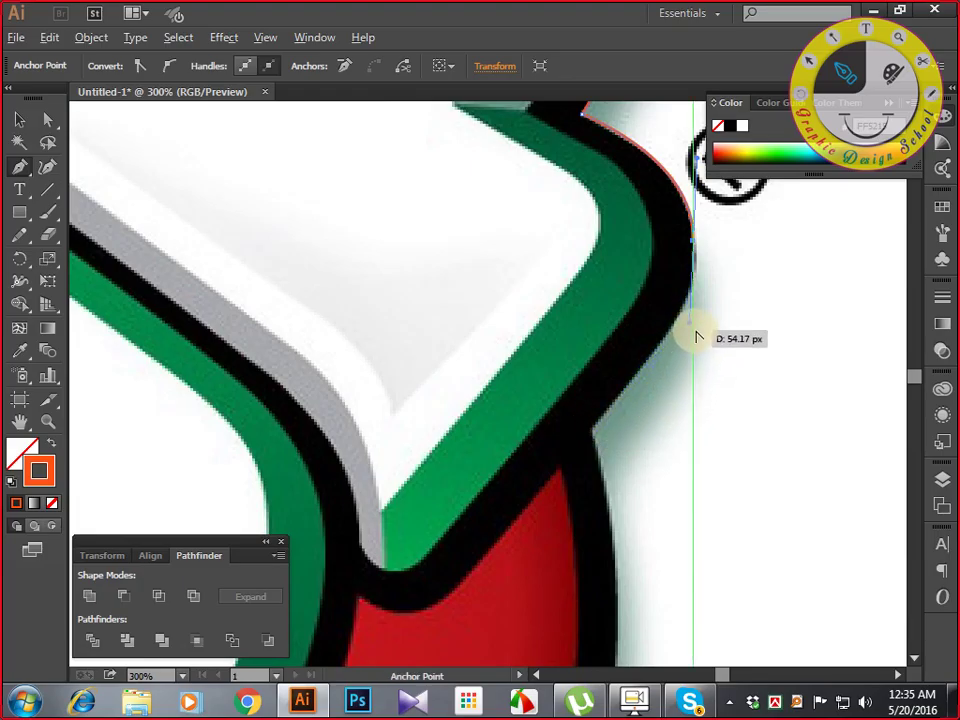
{"action": "left_click_drag", "start_coordinate": [690, 324], "coordinate": [692, 342]}
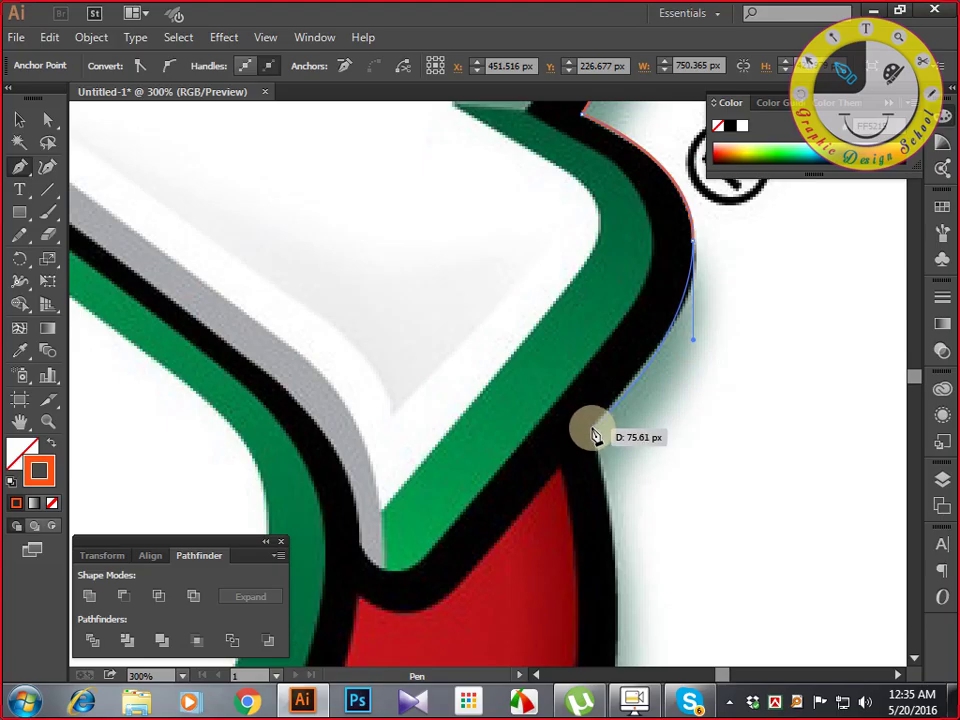
{"action": "left_click", "coordinate": [592, 430]}
Continue the path from the P's foot down the red circle's right outer edge with a smooth curve point.
{"action": "left_click_drag", "start_coordinate": [585, 461], "coordinate": [465, 212]}
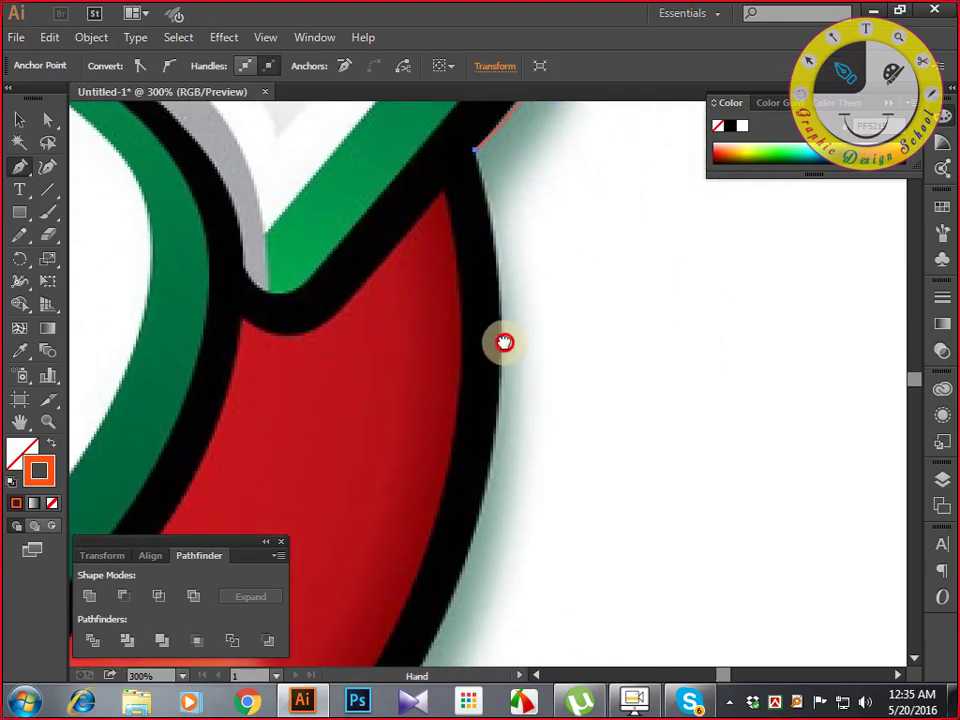
{"action": "left_click_drag", "start_coordinate": [506, 341], "coordinate": [540, 328]}
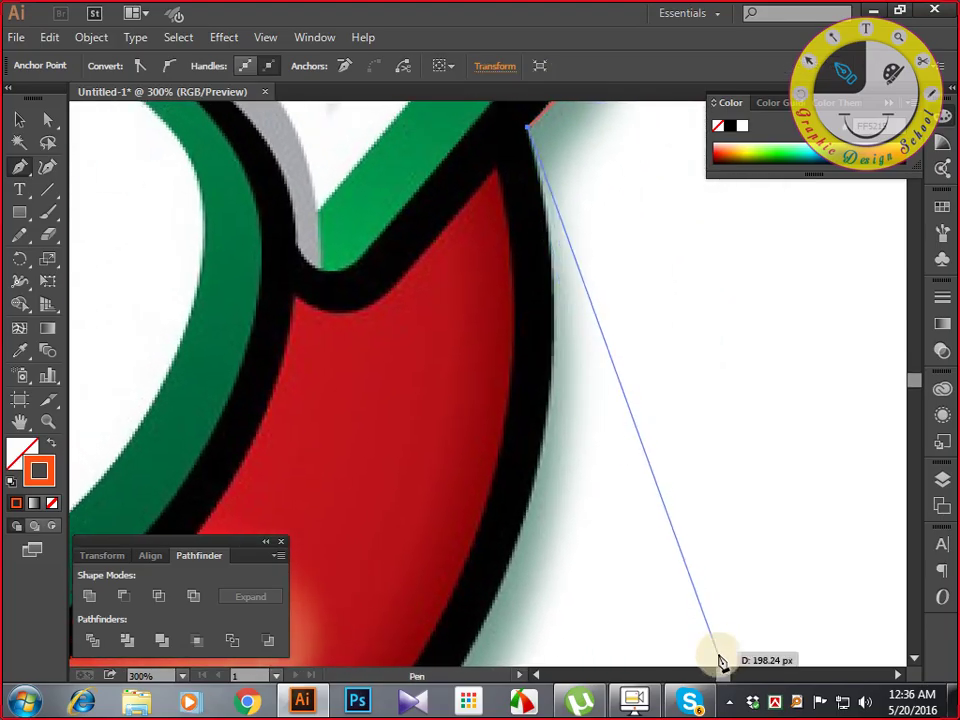
{"action": "left_click", "coordinate": [727, 706]}
{"action": "left_click", "coordinate": [729, 700]}
{"action": "key", "text": "space"}
{"action": "left_click_drag", "start_coordinate": [600, 316], "coordinate": [632, 447]}
{"action": "left_click_drag", "start_coordinate": [587, 274], "coordinate": [626, 373]}
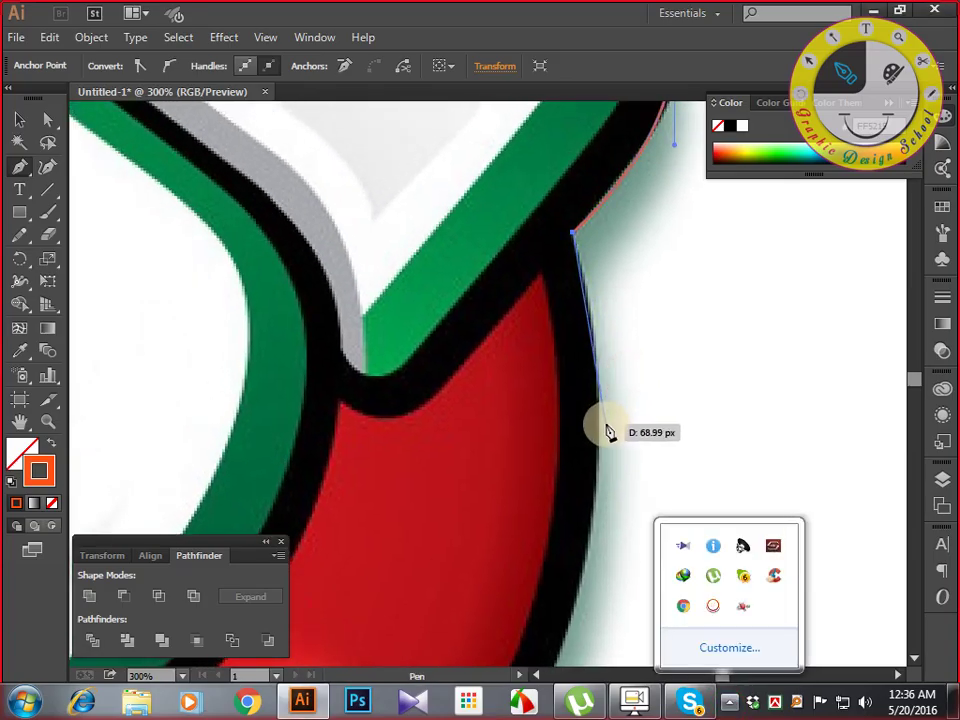
{"action": "left_click_drag", "start_coordinate": [600, 419], "coordinate": [632, 255]}
Trace the red circle's lower outer edge to a corner point where it meets the stem of the 7.
{"action": "key", "text": "space"}
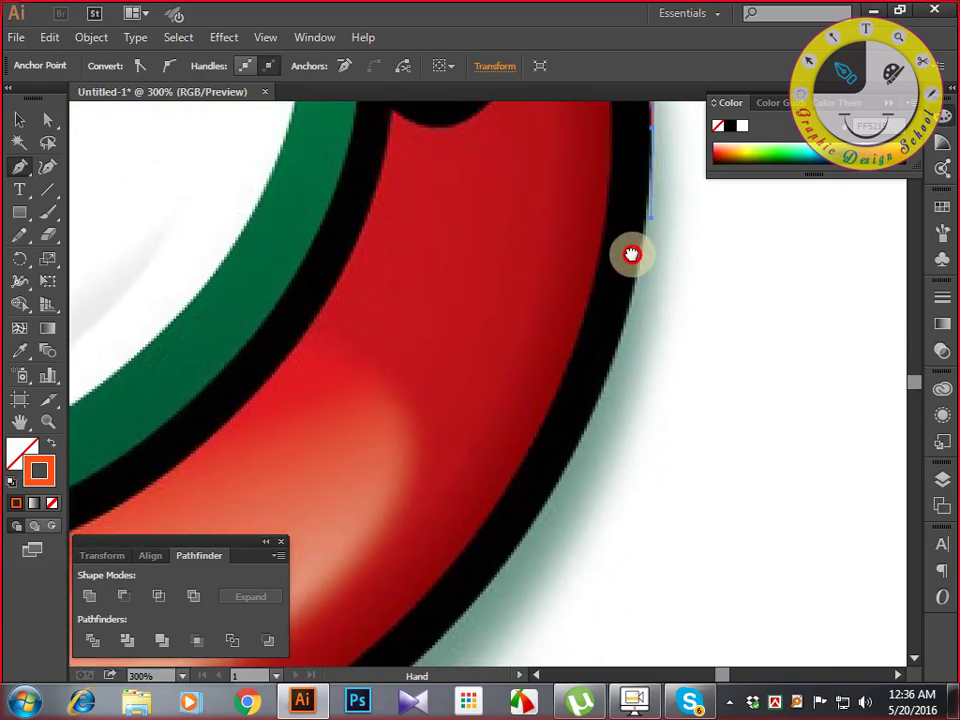
{"action": "left_click_drag", "start_coordinate": [552, 493], "coordinate": [669, 270]}
{"action": "key", "text": "space"}
{"action": "left_click_drag", "start_coordinate": [438, 435], "coordinate": [255, 502]}
{"action": "left_click_drag", "start_coordinate": [240, 460], "coordinate": [683, 425]}
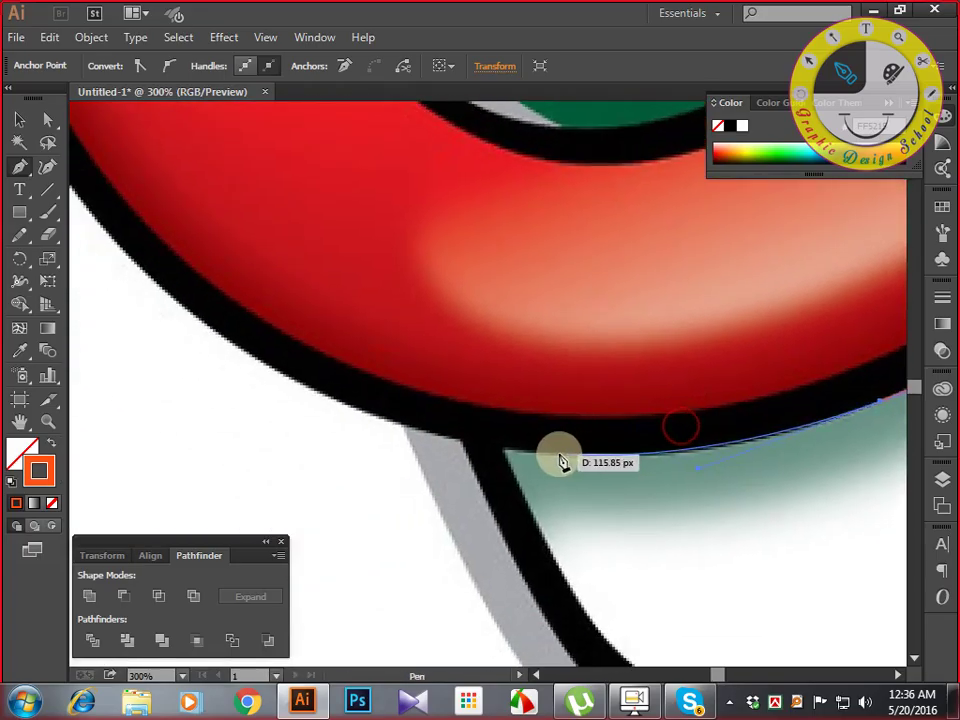
{"action": "left_click", "coordinate": [506, 452]}
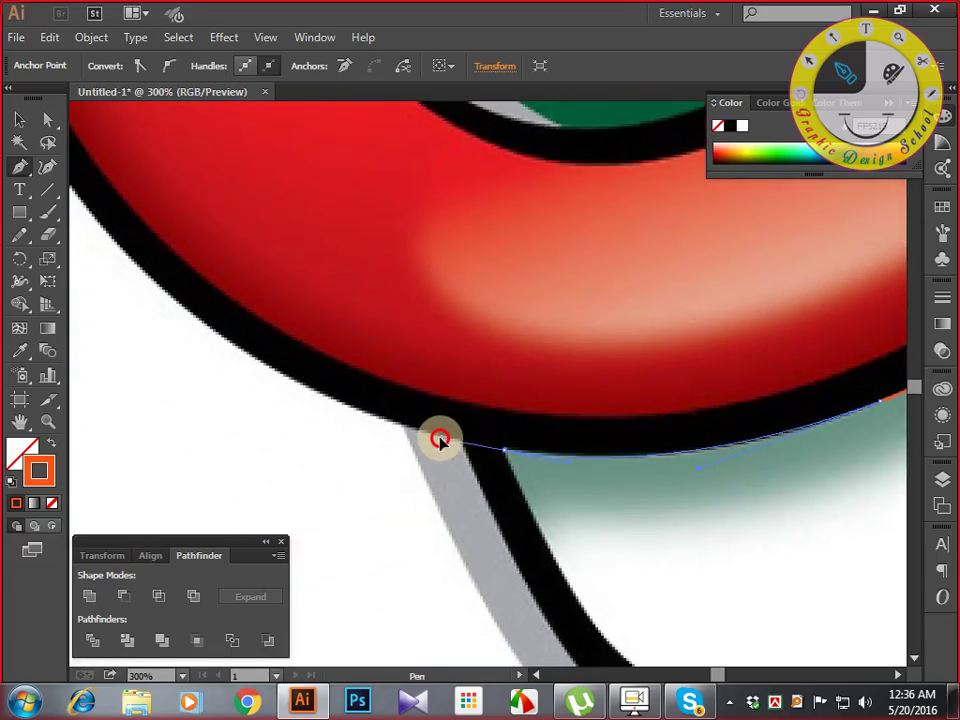
{"action": "left_click_drag", "start_coordinate": [433, 440], "coordinate": [433, 439]}
{"action": "left_click", "coordinate": [506, 454]}
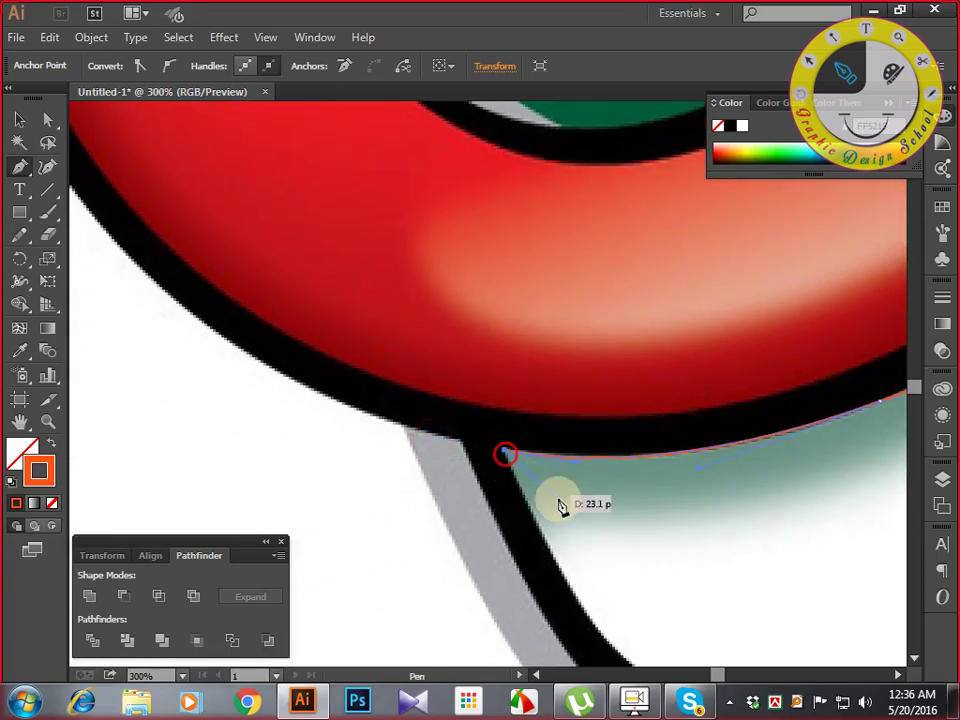
Trace down the right edge of the 7's stem and around its bulging corner with smooth curve points.
{"action": "left_click_drag", "start_coordinate": [575, 517], "coordinate": [401, 155]}
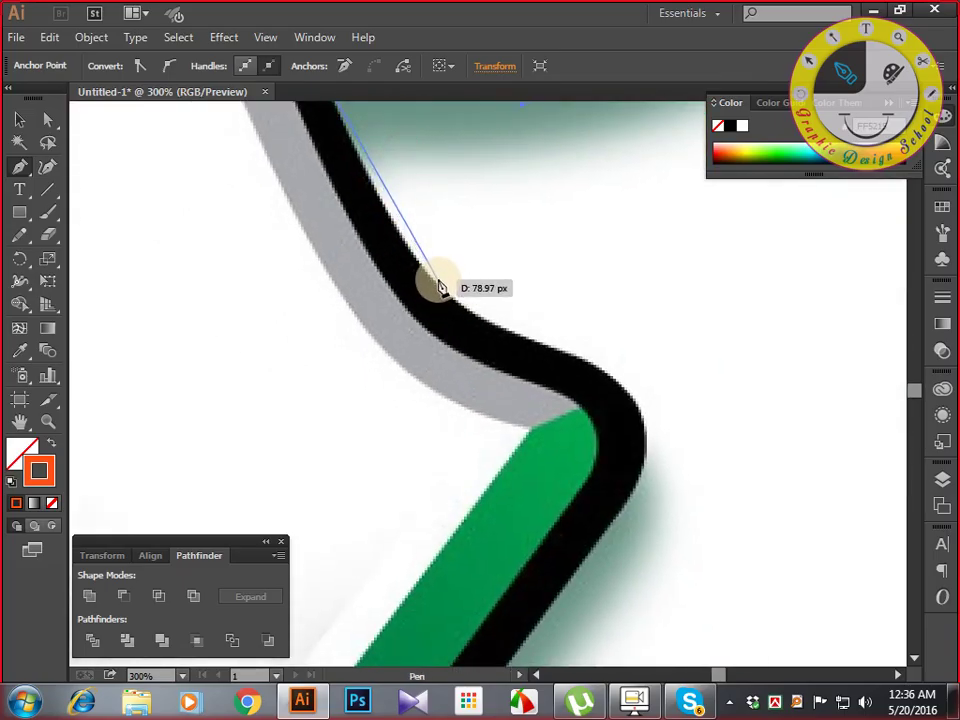
{"action": "left_click_drag", "start_coordinate": [437, 289], "coordinate": [474, 204]}
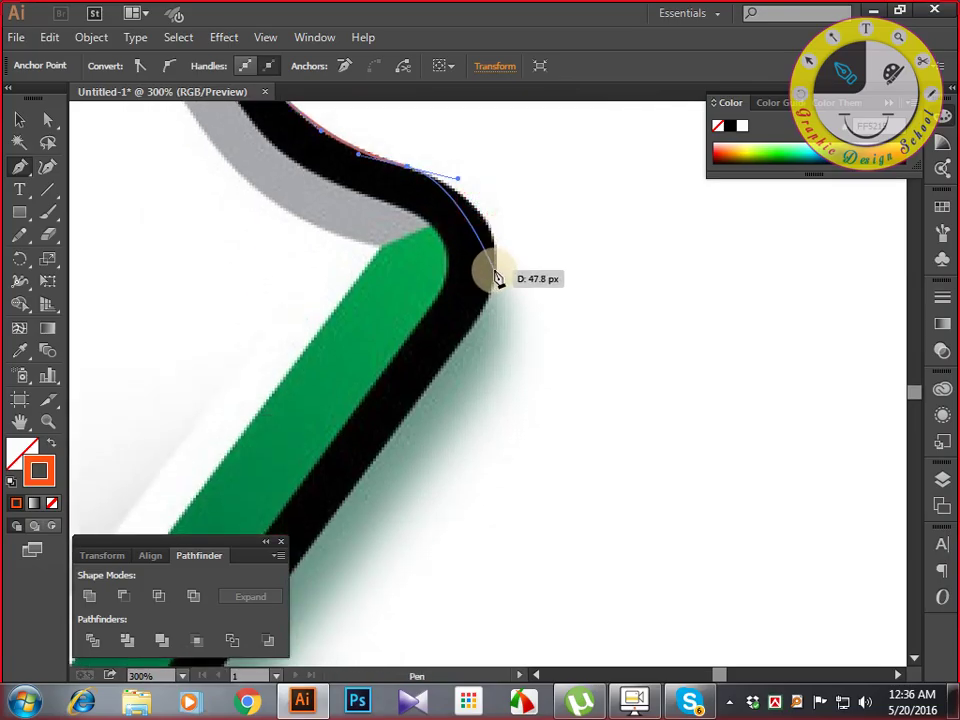
{"action": "left_click_drag", "start_coordinate": [496, 272], "coordinate": [589, 186]}
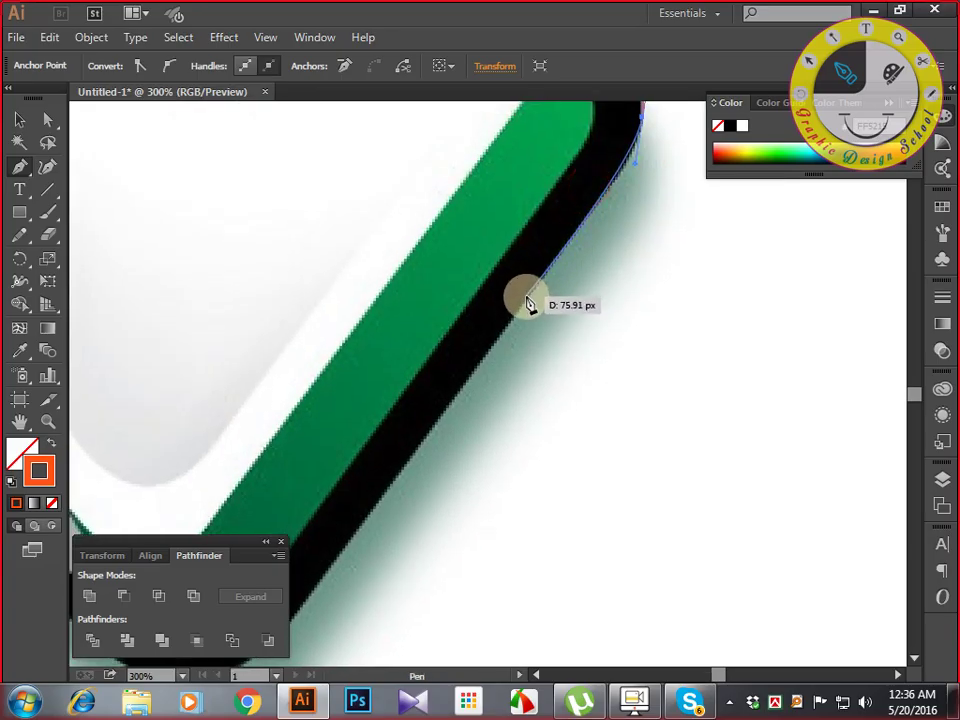
{"action": "left_click_drag", "start_coordinate": [528, 303], "coordinate": [690, 69]}
Continue the path down the 7's slanted foot edge and around its rounded bottom tip onto the stem's left edge.
{"action": "left_click_drag", "start_coordinate": [600, 8], "coordinate": [517, 400]}
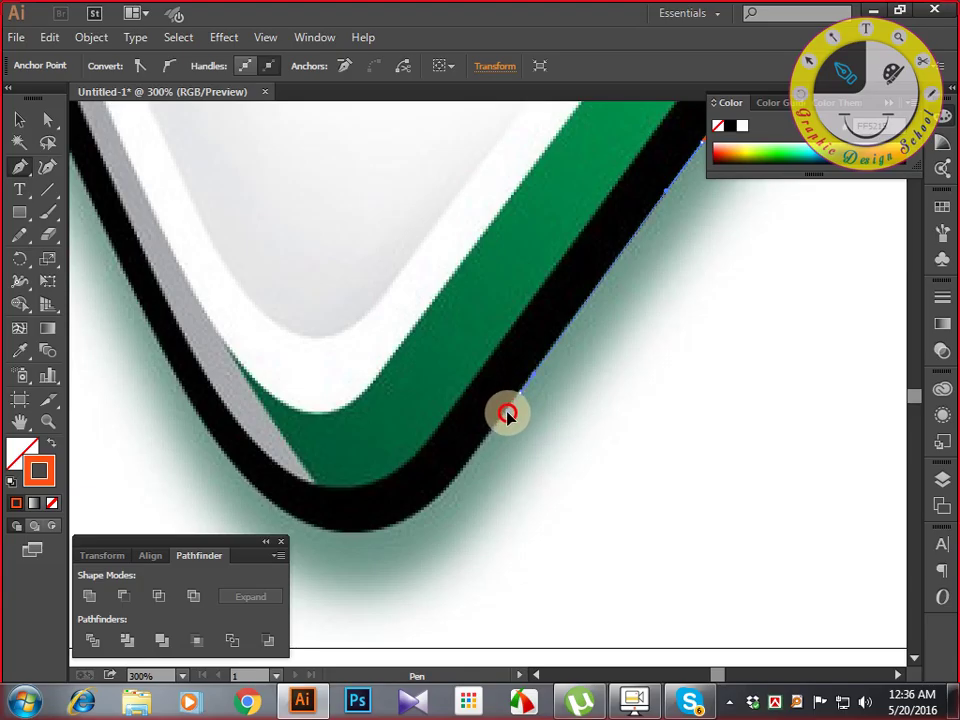
{"action": "scroll", "coordinate": [498, 420], "scroll_direction": "down", "scroll_amount": 3}
{"action": "left_click", "coordinate": [375, 456]}
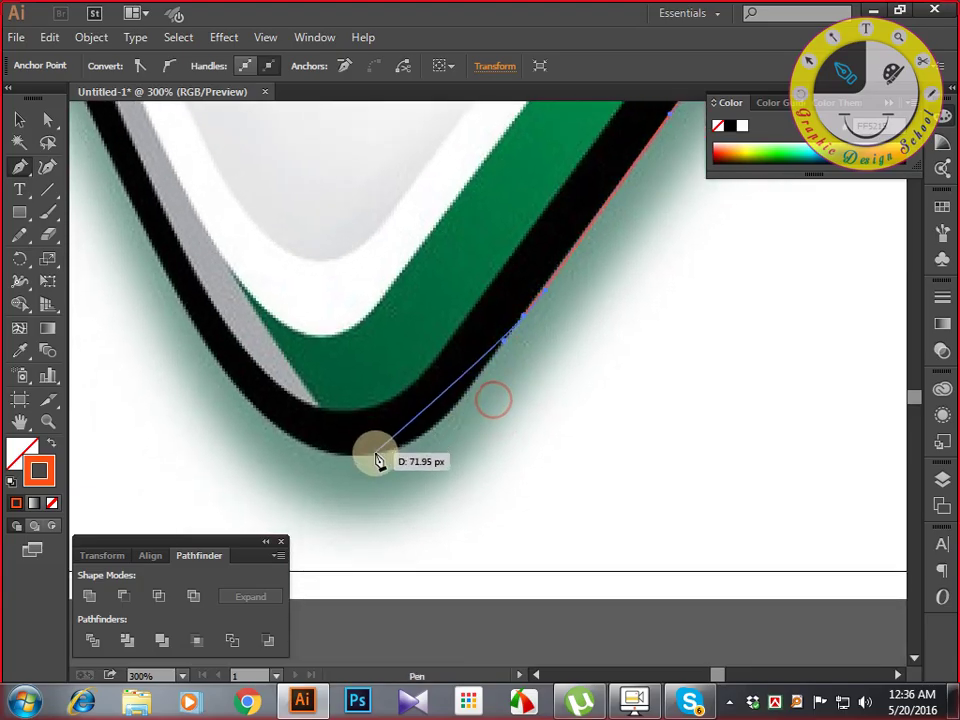
{"action": "left_click_drag", "start_coordinate": [340, 468], "coordinate": [315, 466]}
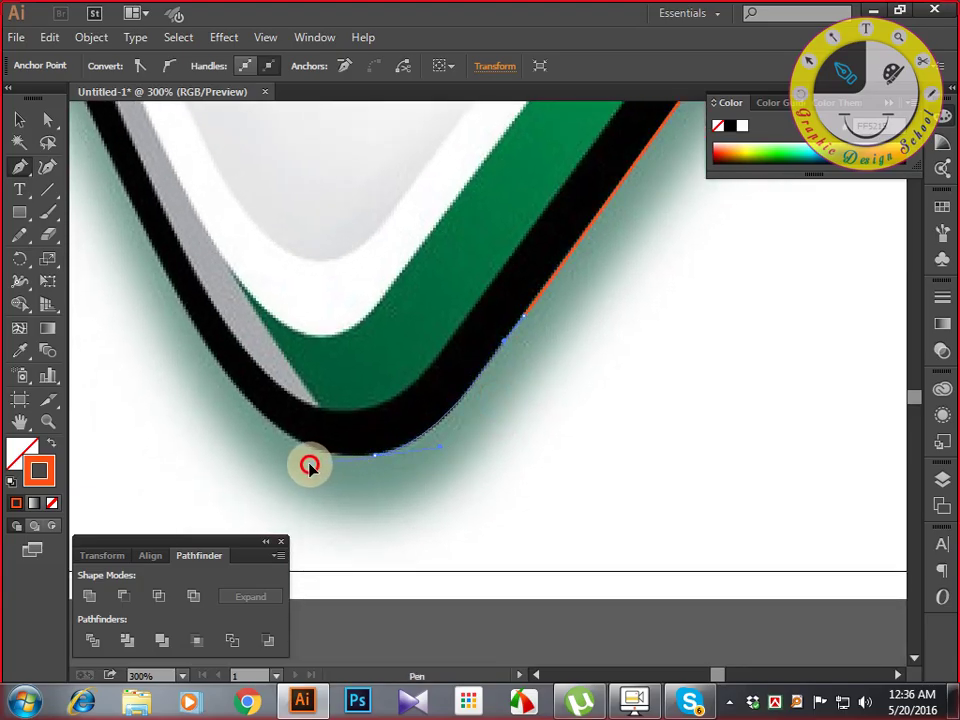
{"action": "left_click_drag", "start_coordinate": [269, 378], "coordinate": [521, 538]}
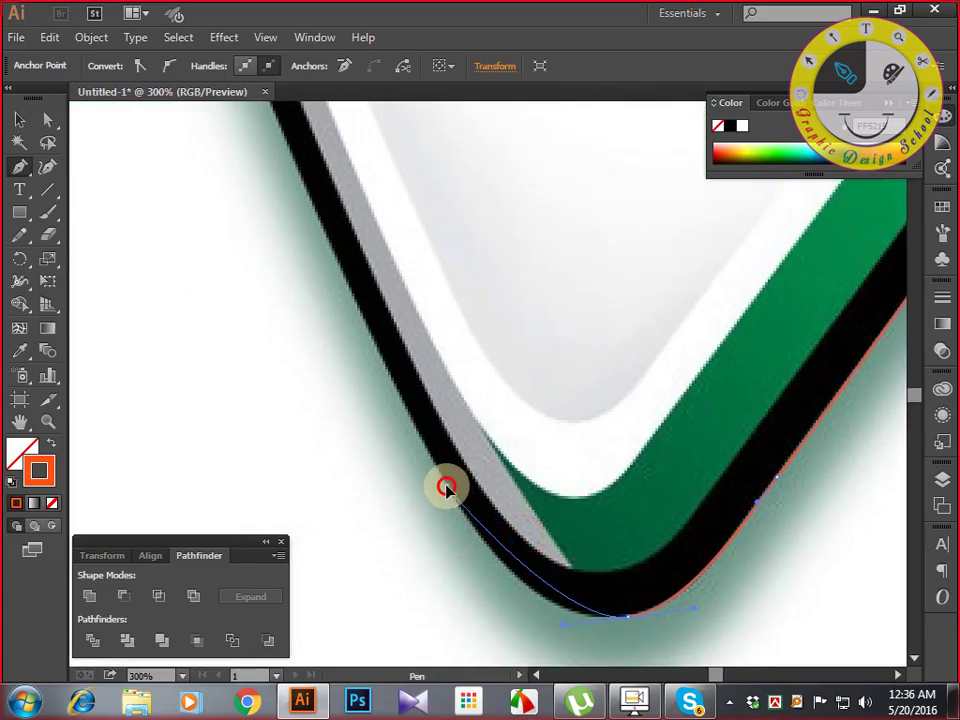
{"action": "left_click_drag", "start_coordinate": [446, 487], "coordinate": [405, 400]}
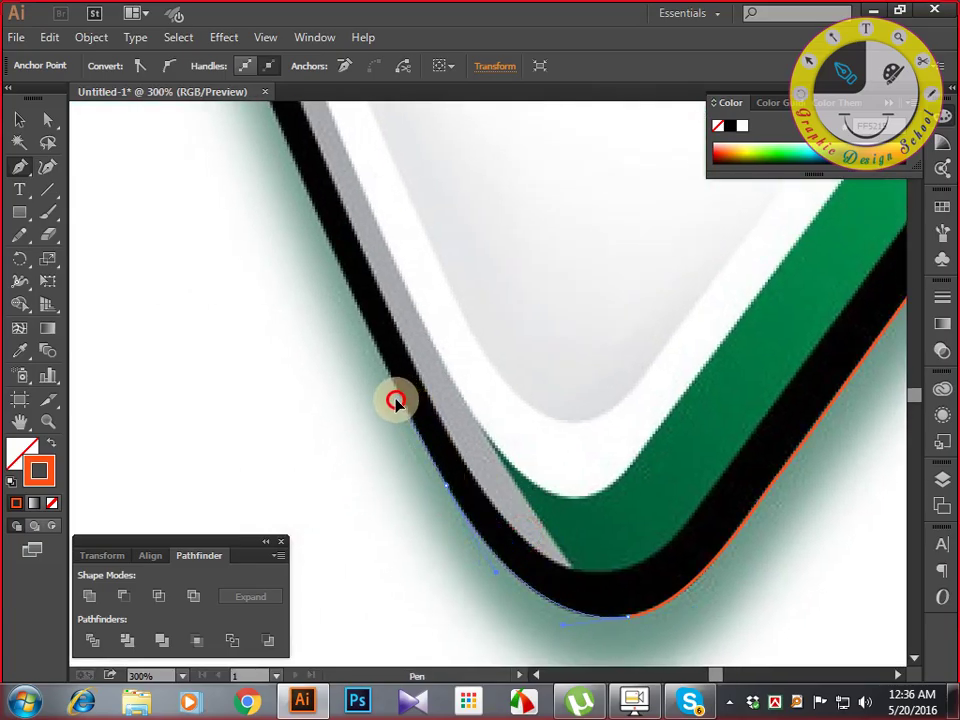
Trace up the left edge of the 7's stem to a corner point in the notch under its arm.
{"action": "left_click_drag", "start_coordinate": [384, 346], "coordinate": [491, 561]}
{"action": "left_click_drag", "start_coordinate": [374, 324], "coordinate": [347, 261]}
{"action": "left_click_drag", "start_coordinate": [372, 250], "coordinate": [499, 520]}
{"action": "left_click_drag", "start_coordinate": [400, 225], "coordinate": [508, 542]}
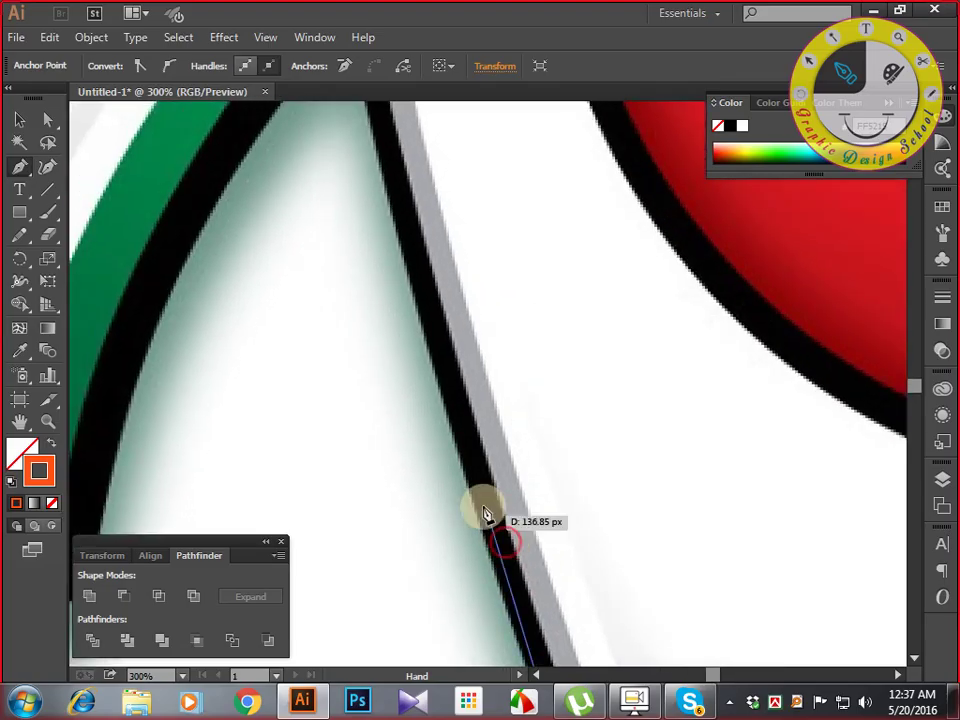
{"action": "left_click_drag", "start_coordinate": [441, 393], "coordinate": [418, 306]}
{"action": "left_click_drag", "start_coordinate": [438, 365], "coordinate": [481, 471]}
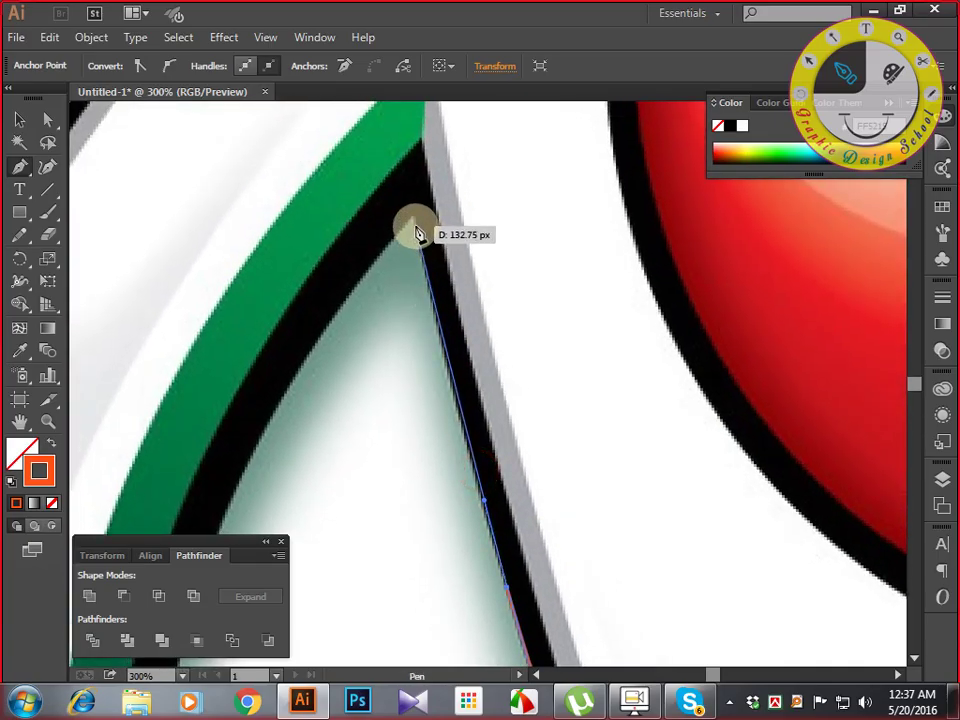
Trace the curved underside of the 7's arm from the notch down to its rounded lower tip.
{"action": "key", "text": "space"}
{"action": "left_click_drag", "start_coordinate": [398, 407], "coordinate": [566, 210]}
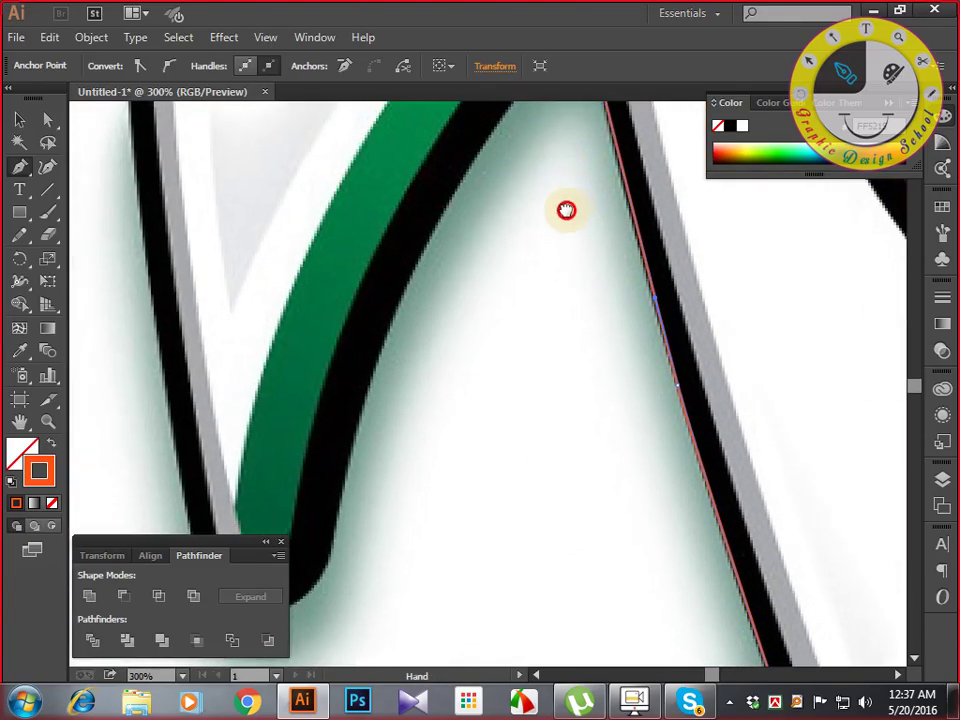
{"action": "left_click_drag", "start_coordinate": [415, 268], "coordinate": [365, 386]}
{"action": "key", "text": "space"}
{"action": "left_click_drag", "start_coordinate": [366, 410], "coordinate": [406, 348]}
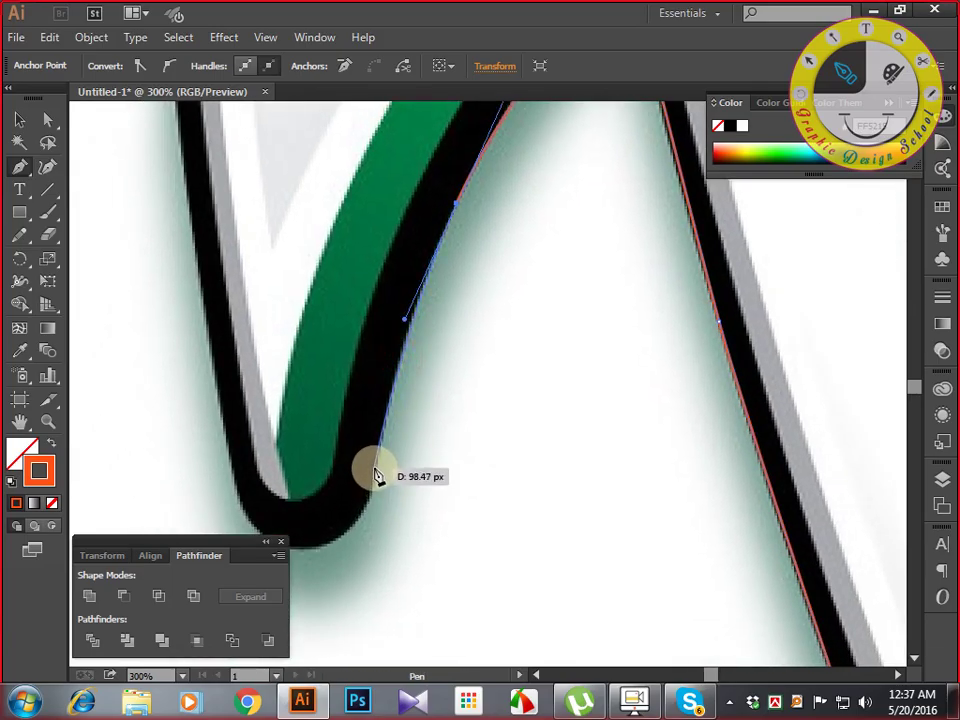
{"action": "left_click", "coordinate": [375, 467]}
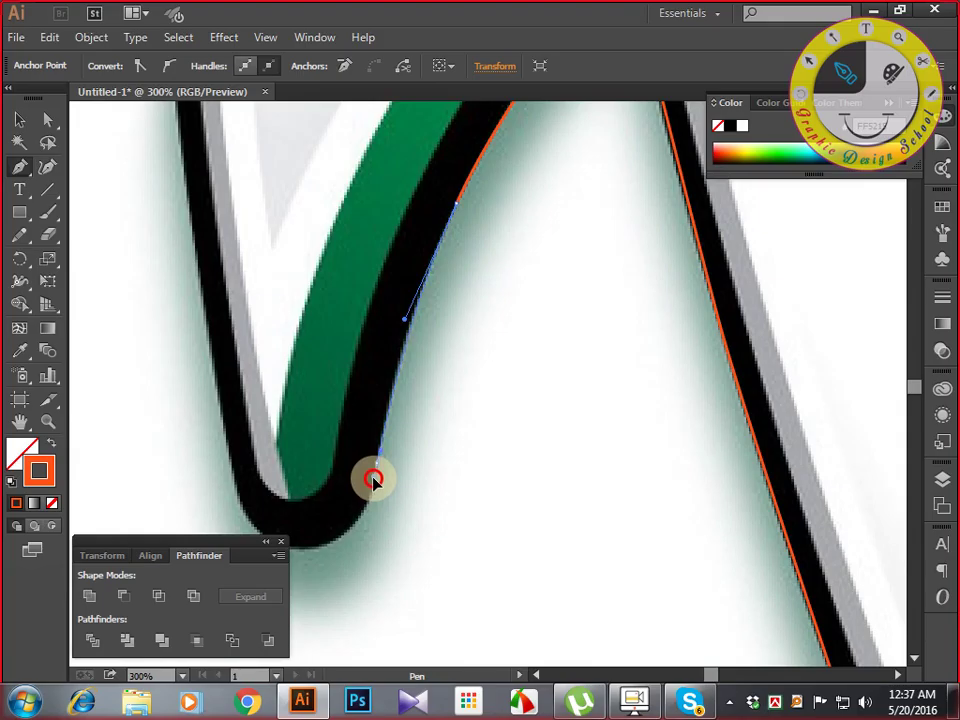
{"action": "left_click_drag", "start_coordinate": [373, 482], "coordinate": [373, 480]}
Trace around the rounded lower tip of the 7's arm with smooth points, ending on its outer left edge.
{"action": "key", "text": "space"}
{"action": "left_click_drag", "start_coordinate": [378, 496], "coordinate": [467, 420]}
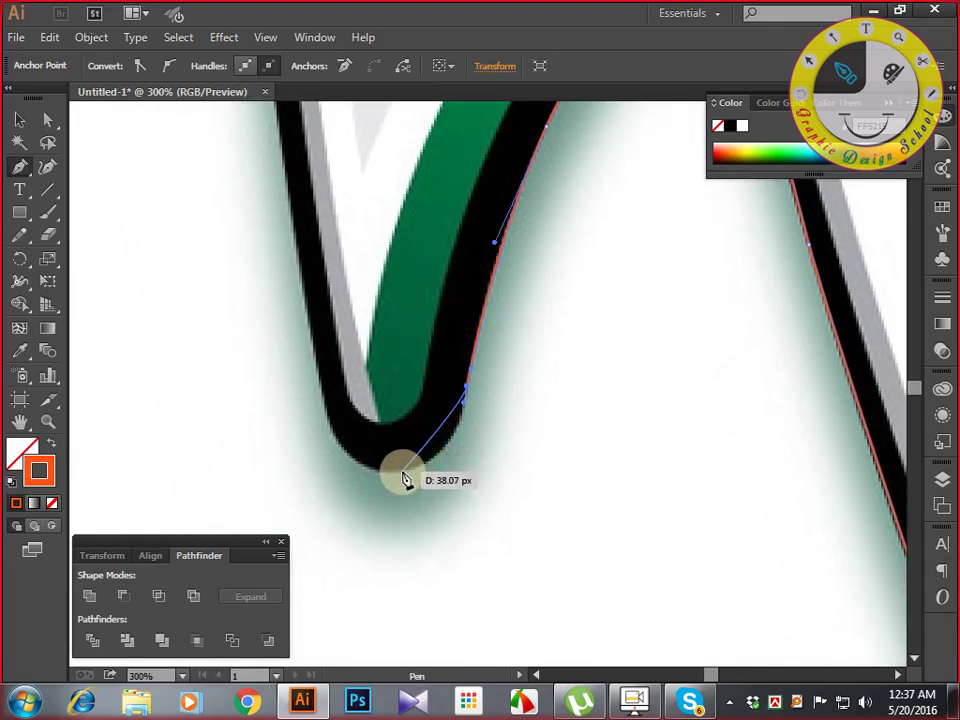
{"action": "left_click_drag", "start_coordinate": [399, 476], "coordinate": [340, 489]}
{"action": "left_click_drag", "start_coordinate": [318, 373], "coordinate": [309, 332]}
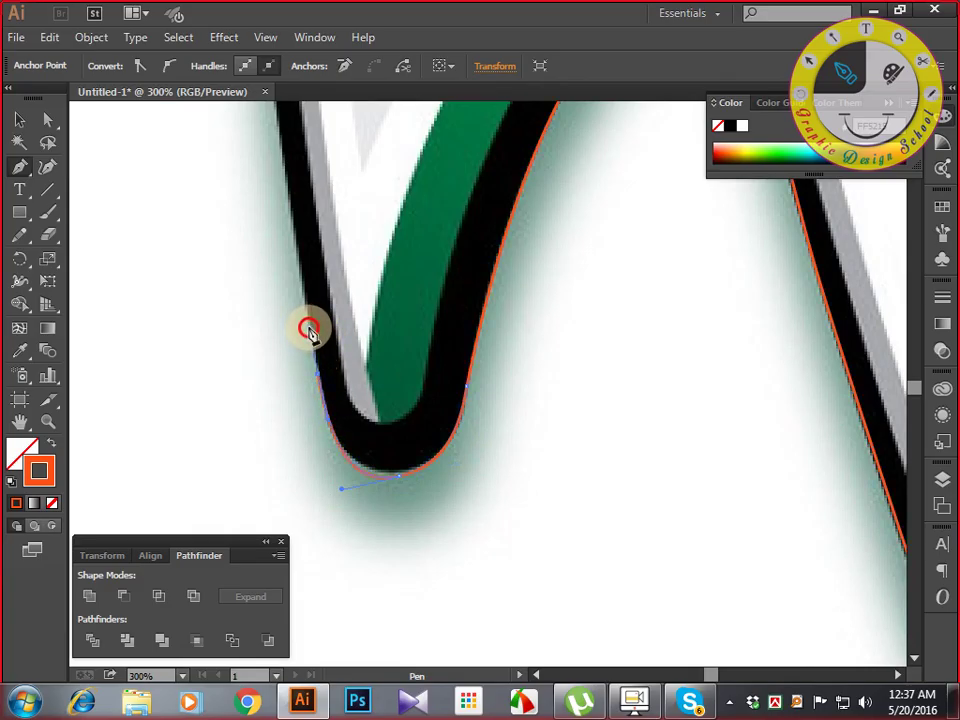
Continue up the outer left edge of the 7's arm and close the path at its starting corner point.
{"action": "key", "text": "space"}
{"action": "left_click_drag", "start_coordinate": [307, 264], "coordinate": [457, 597]}
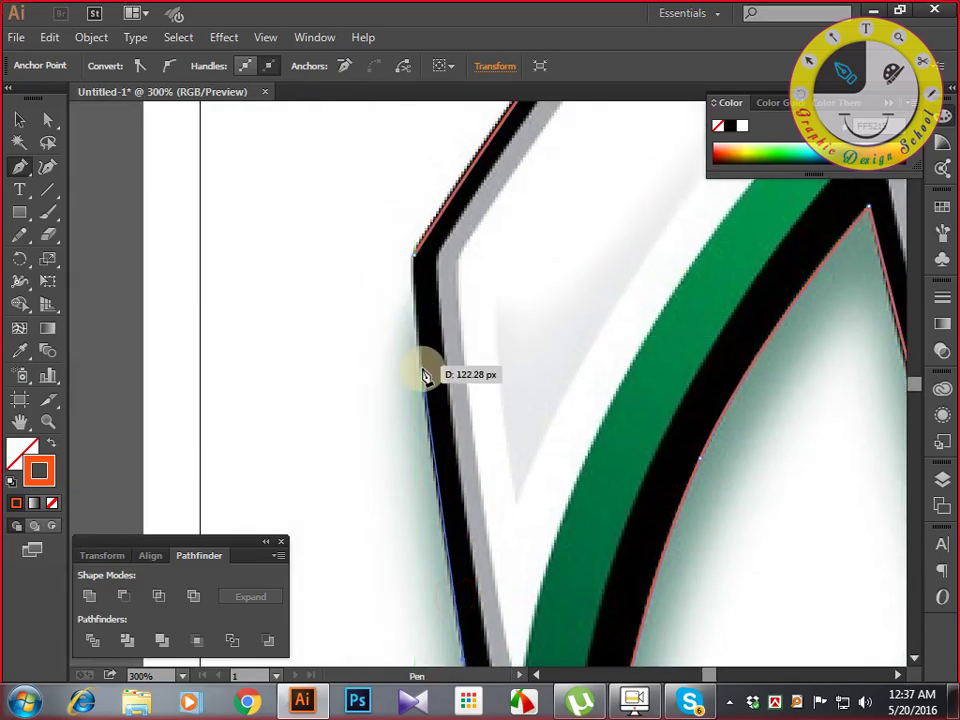
{"action": "left_click_drag", "start_coordinate": [425, 386], "coordinate": [420, 349]}
{"action": "left_click", "coordinate": [415, 257]}
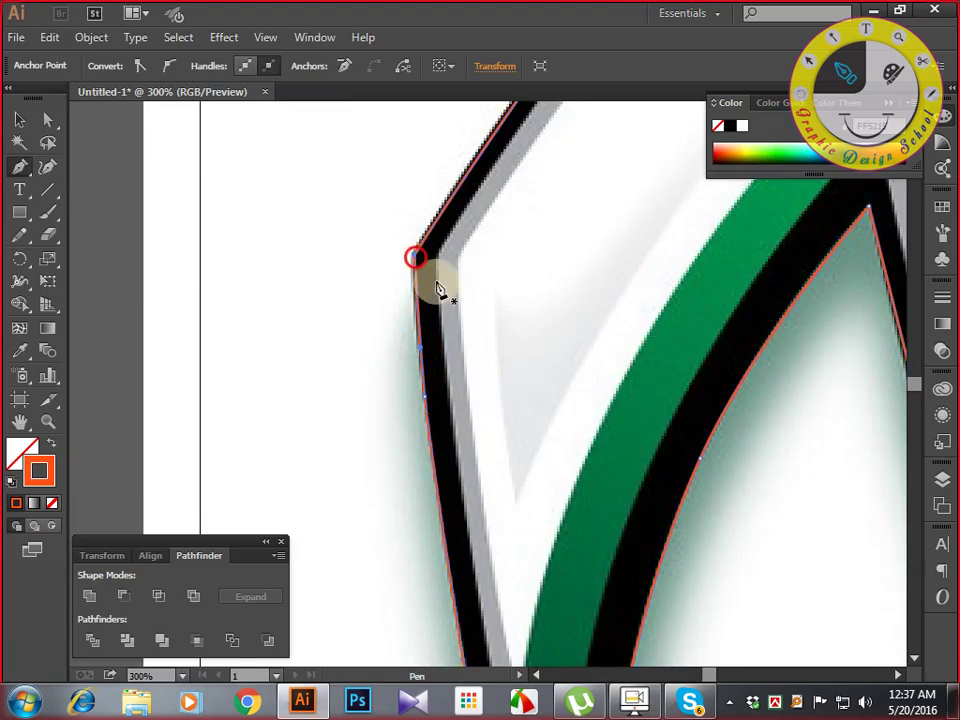
Examine the closed outline against the reference logo, checking the 7's arm, notch and stem at different magnifications.
{"action": "key", "text": "space"}
{"action": "left_click_drag", "start_coordinate": [474, 326], "coordinate": [427, 291]}
{"action": "key", "text": "ctrl+minus"}
{"action": "key", "text": "ctrl+minus"}
{"action": "key", "text": "ctrl+minus"}
{"action": "key", "text": "ctrl+minus"}
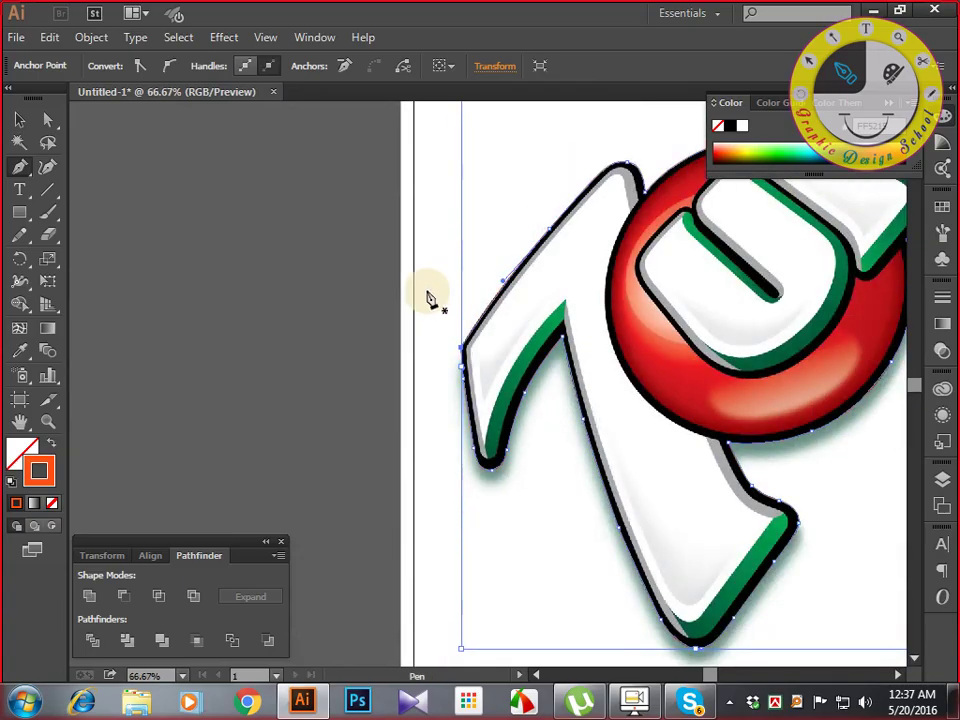
{"action": "left_click_drag", "start_coordinate": [519, 391], "coordinate": [422, 366]}
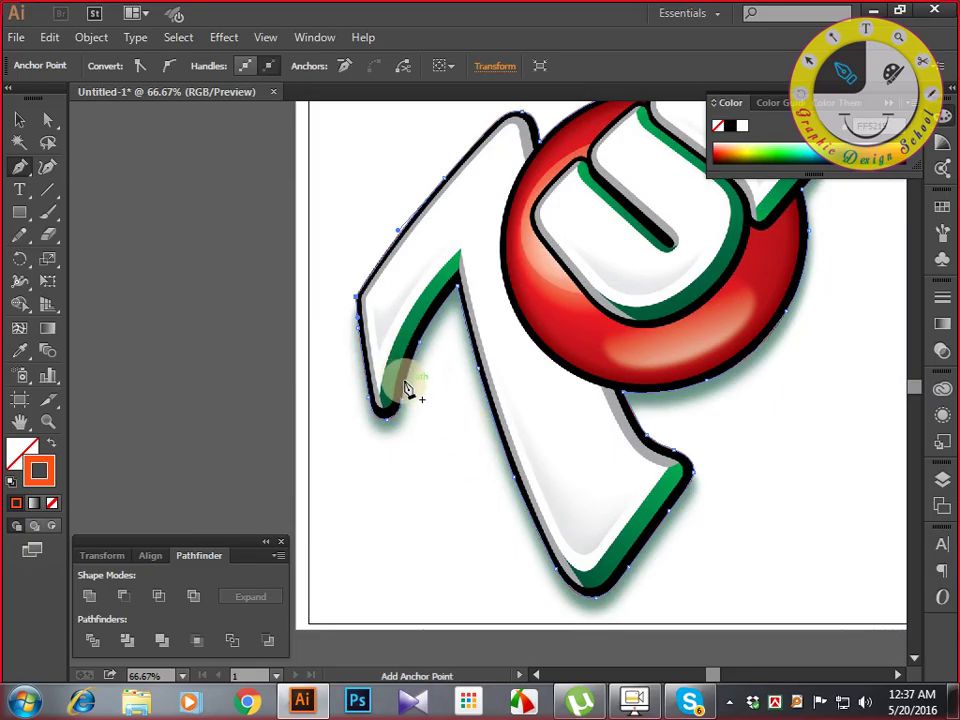
{"action": "key", "text": "ctrl+plus"}
{"action": "key", "text": "ctrl+plus"}
{"action": "key", "text": "ctrl+plus"}
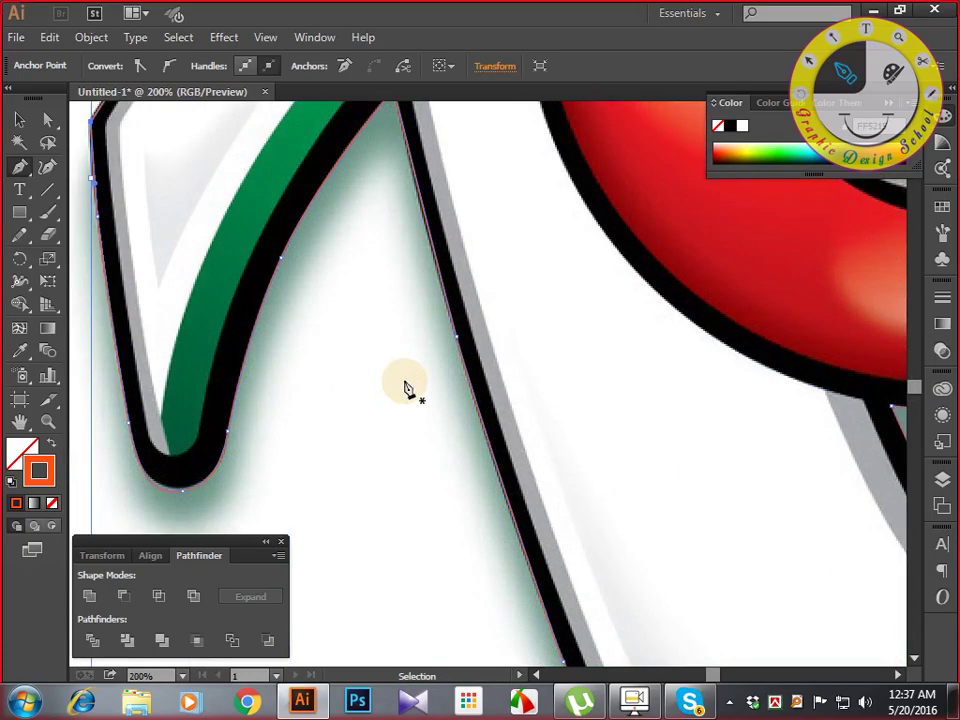
{"action": "left_click_drag", "start_coordinate": [407, 388], "coordinate": [501, 541]}
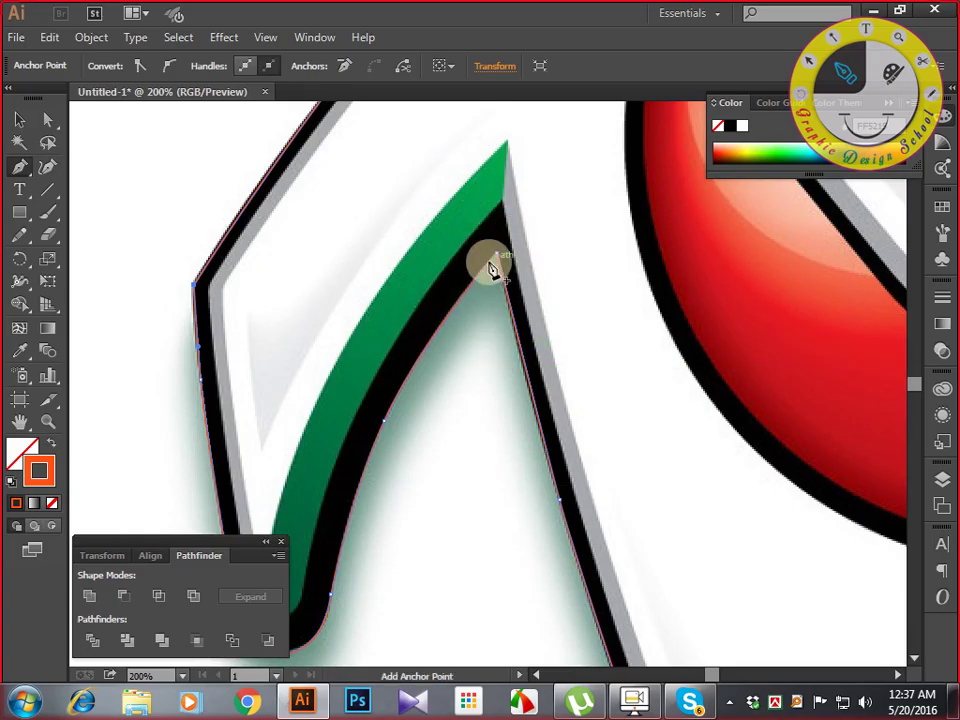
{"action": "left_click_drag", "start_coordinate": [482, 493], "coordinate": [459, 529]}
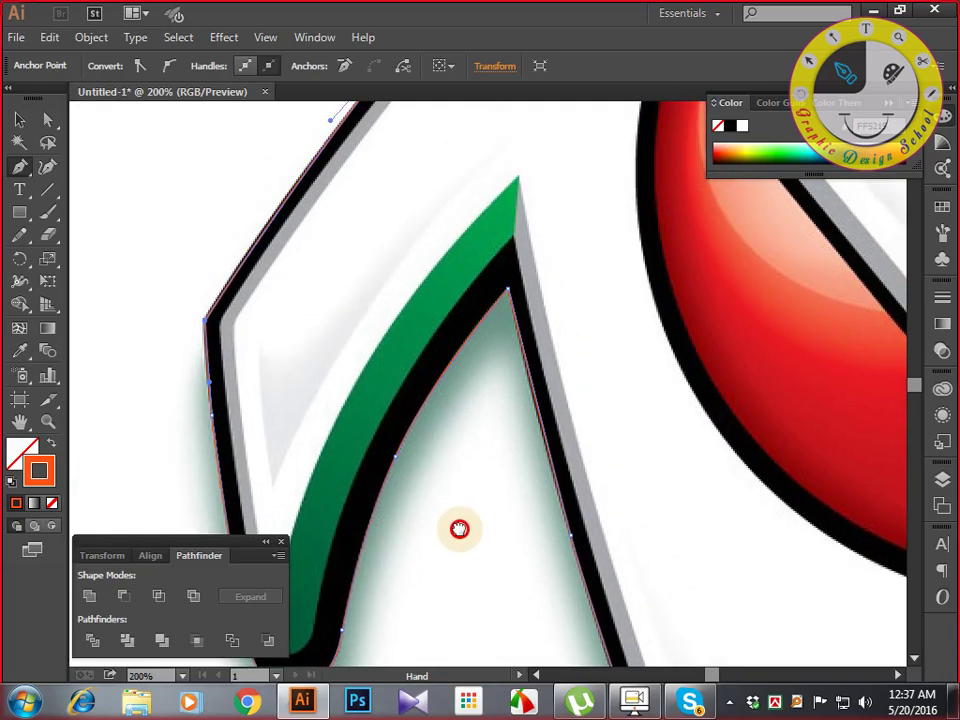
{"action": "scroll", "coordinate": [459, 534], "scroll_direction": "down", "scroll_amount": 2}
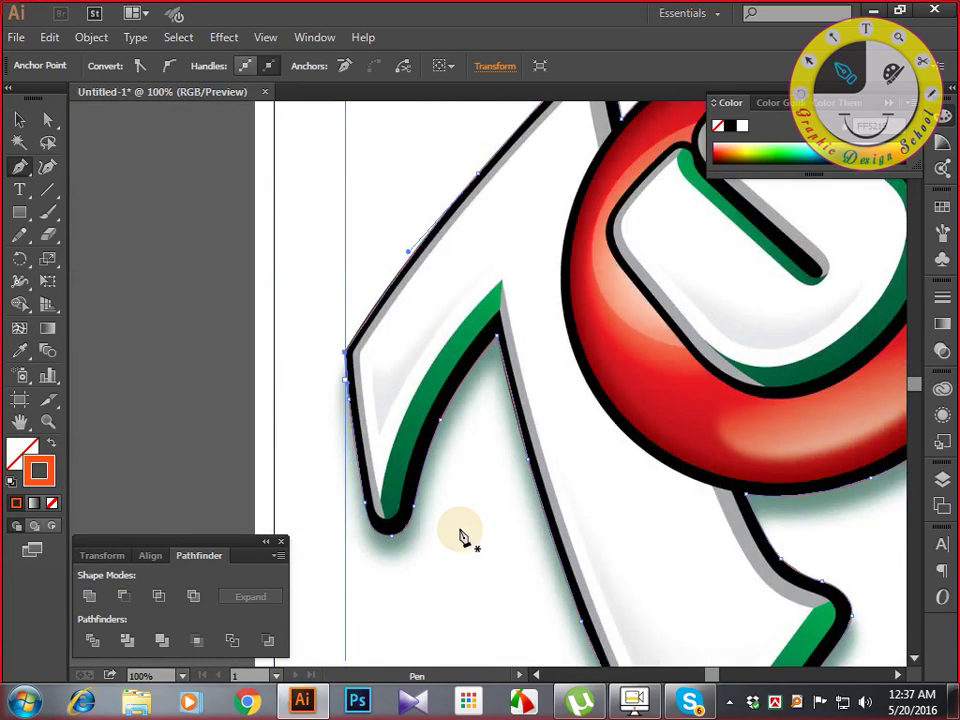
{"action": "left_click_drag", "start_coordinate": [456, 527], "coordinate": [414, 540]}
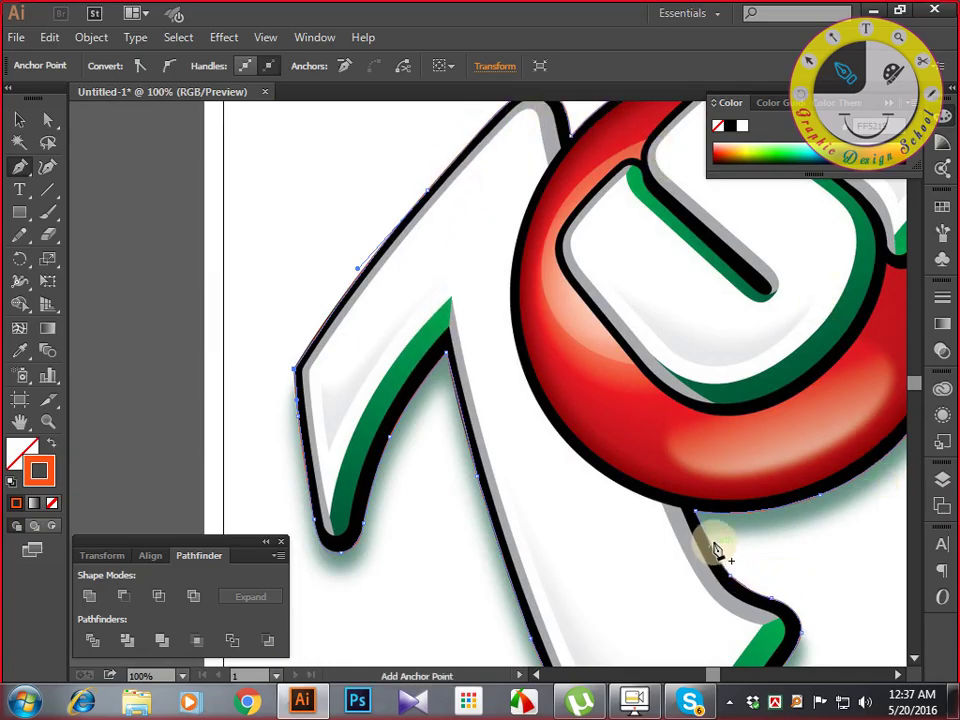
{"action": "scroll", "coordinate": [918, 438], "scroll_direction": "down", "scroll_amount": 1}
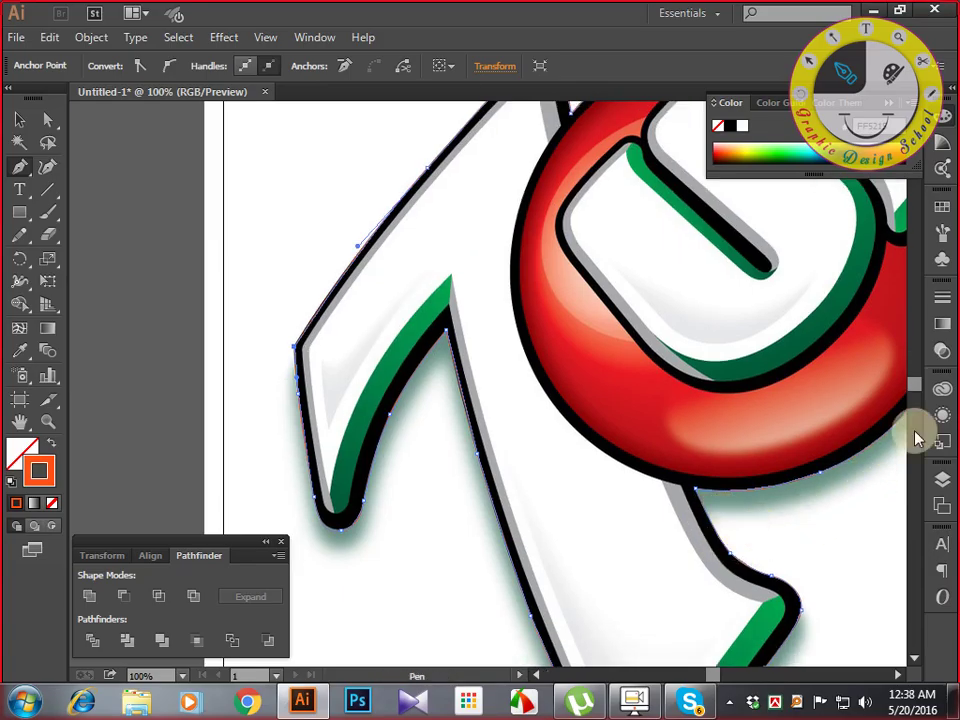
Align the outline's stroke to the inside of the path.
{"action": "left_click", "coordinate": [941, 299]}
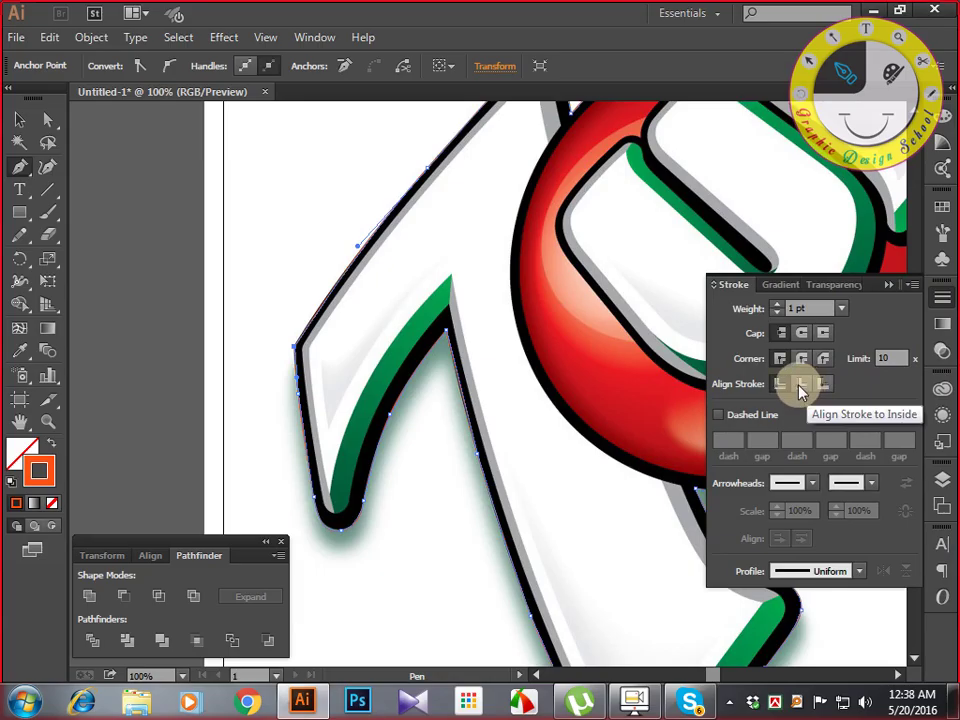
{"action": "left_click", "coordinate": [802, 386]}
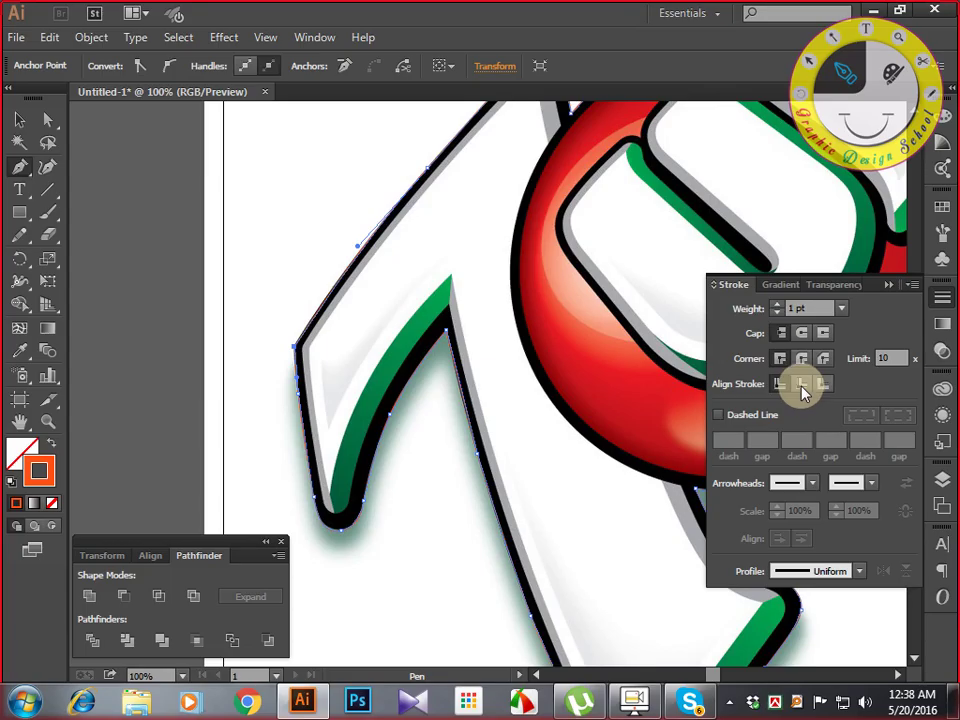
{"action": "left_click", "coordinate": [802, 386]}
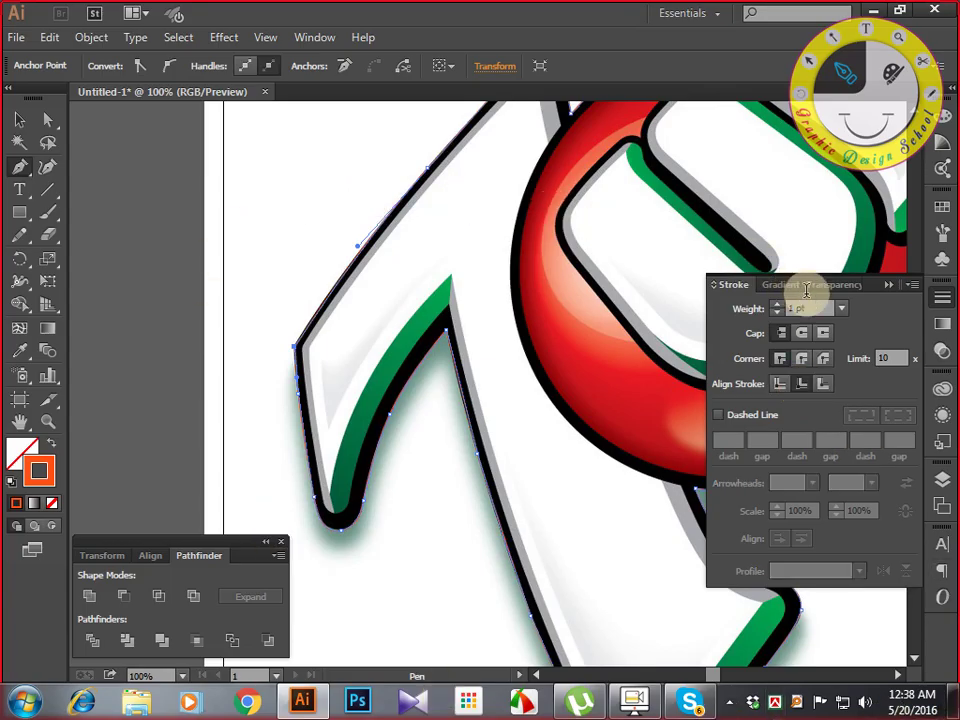
Thicken the outline's stroke to 16 pt to match the logo's black border and give it a round cap.
{"action": "left_click", "coordinate": [776, 304]}
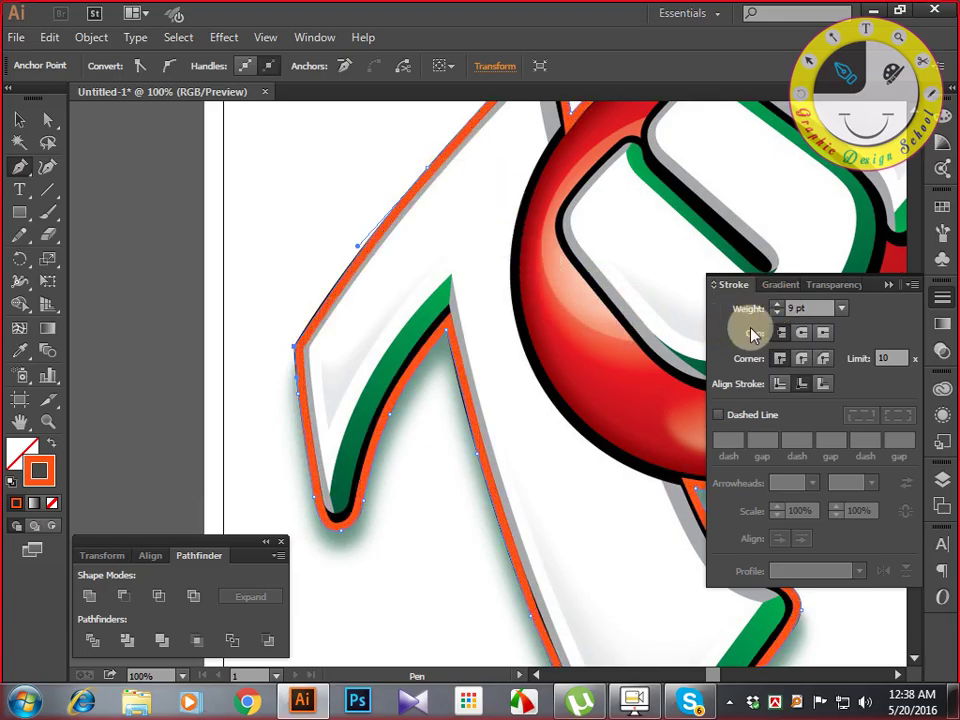
{"action": "left_click", "coordinate": [778, 304]}
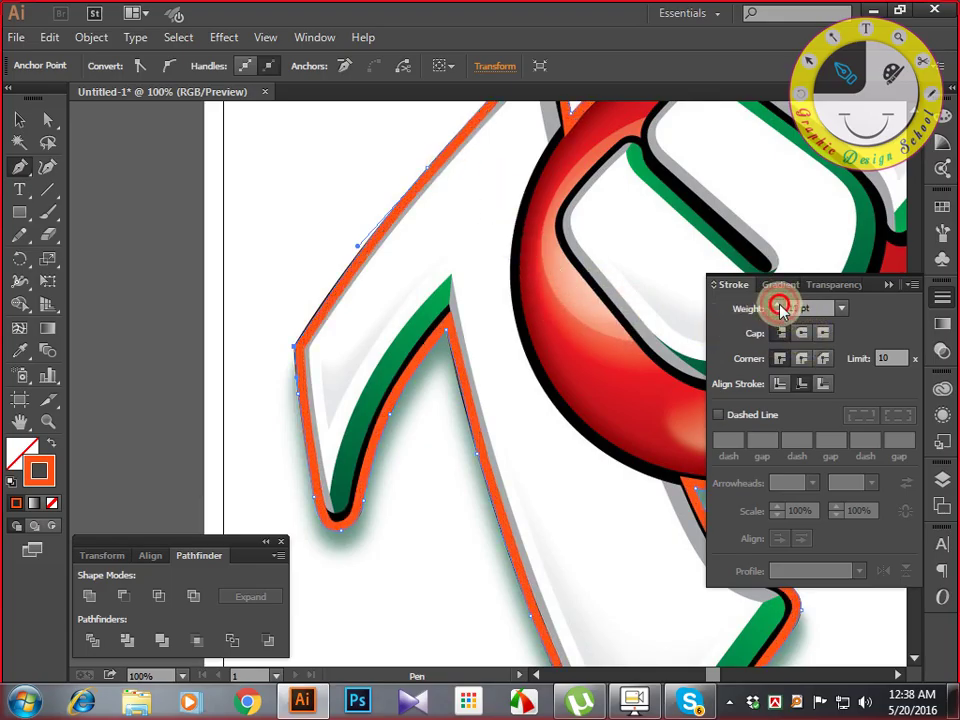
{"action": "left_click", "coordinate": [778, 304]}
{"action": "left_click", "coordinate": [778, 304]}
{"action": "left_click", "coordinate": [778, 304]}
{"action": "left_click", "coordinate": [780, 307]}
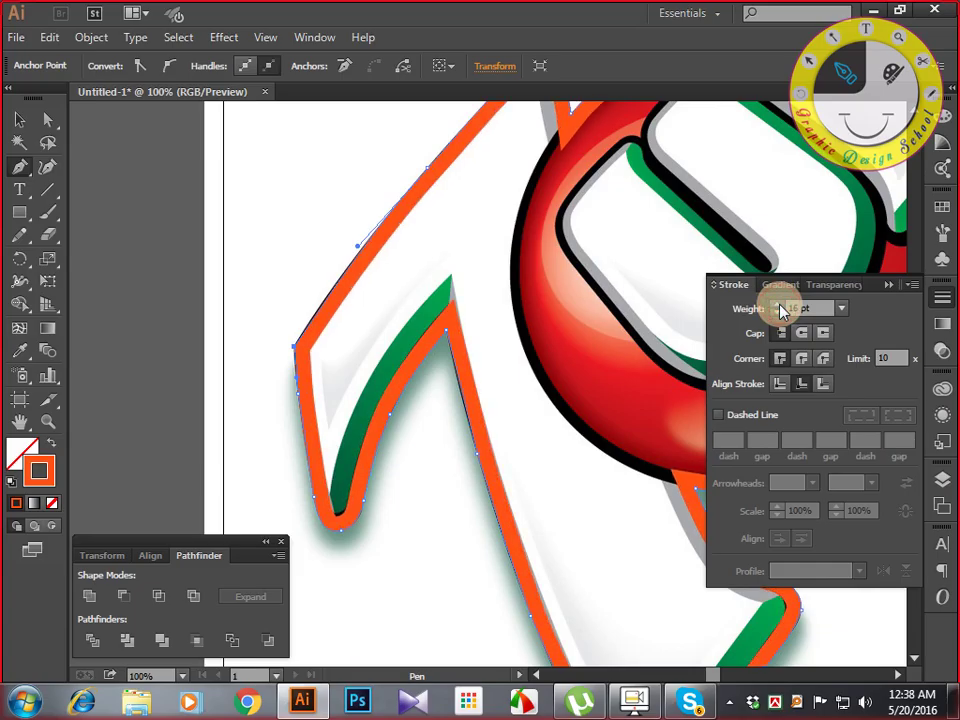
{"action": "left_click_drag", "start_coordinate": [602, 266], "coordinate": [445, 414]}
{"action": "left_click_drag", "start_coordinate": [539, 294], "coordinate": [556, 121]}
{"action": "left_click_drag", "start_coordinate": [517, 360], "coordinate": [573, 395]}
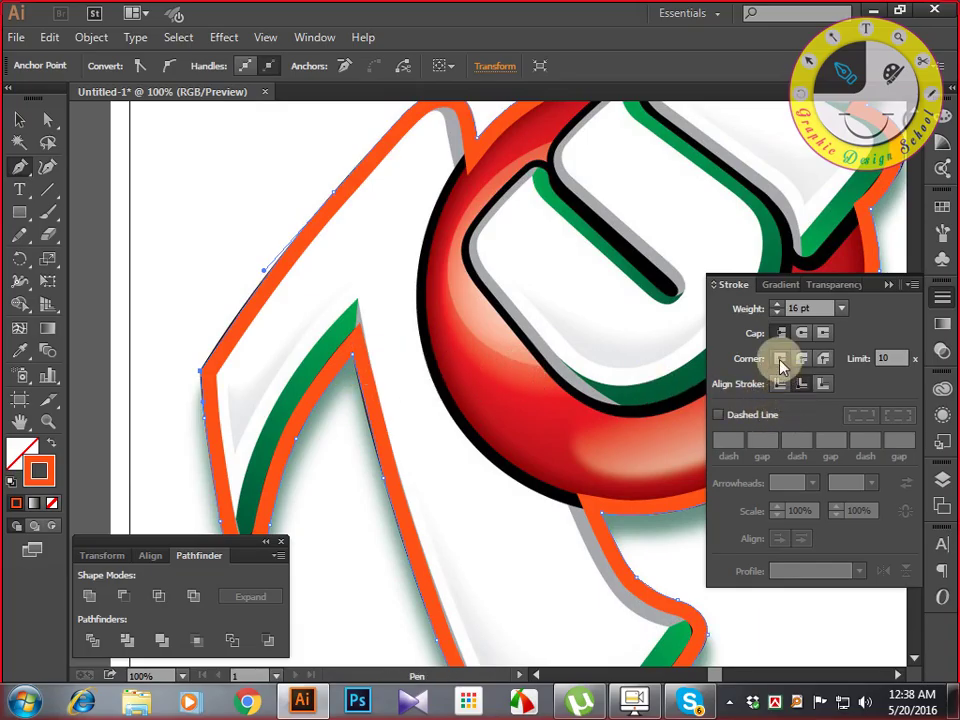
{"action": "left_click", "coordinate": [798, 336]}
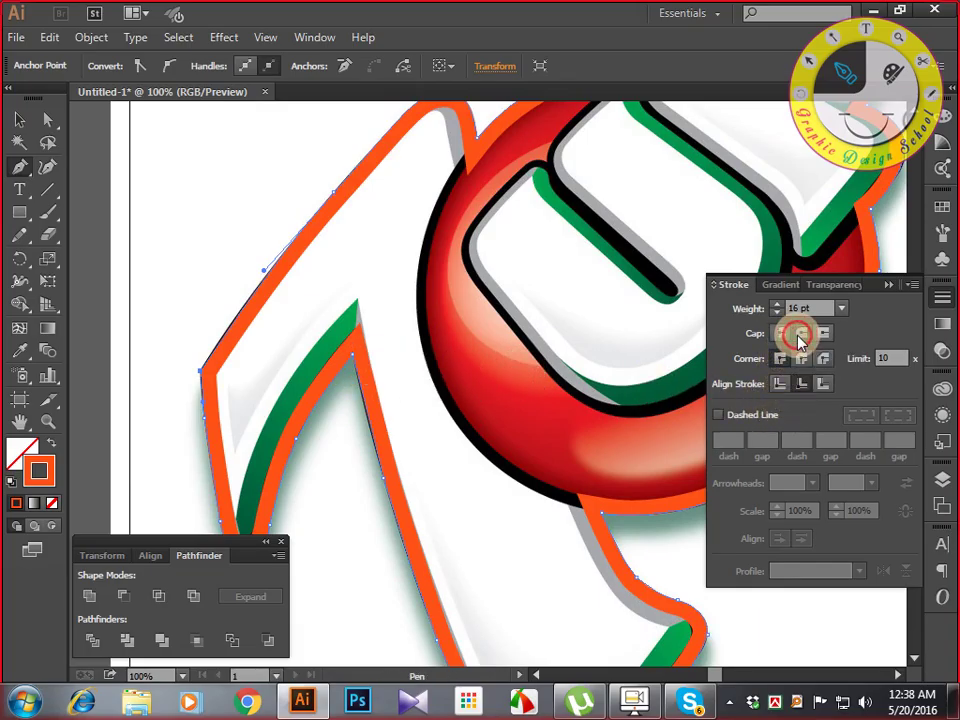
Lower the outline's opacity to 57% so the logo's black border shows through the orange stroke.
{"action": "left_click", "coordinate": [939, 345]}
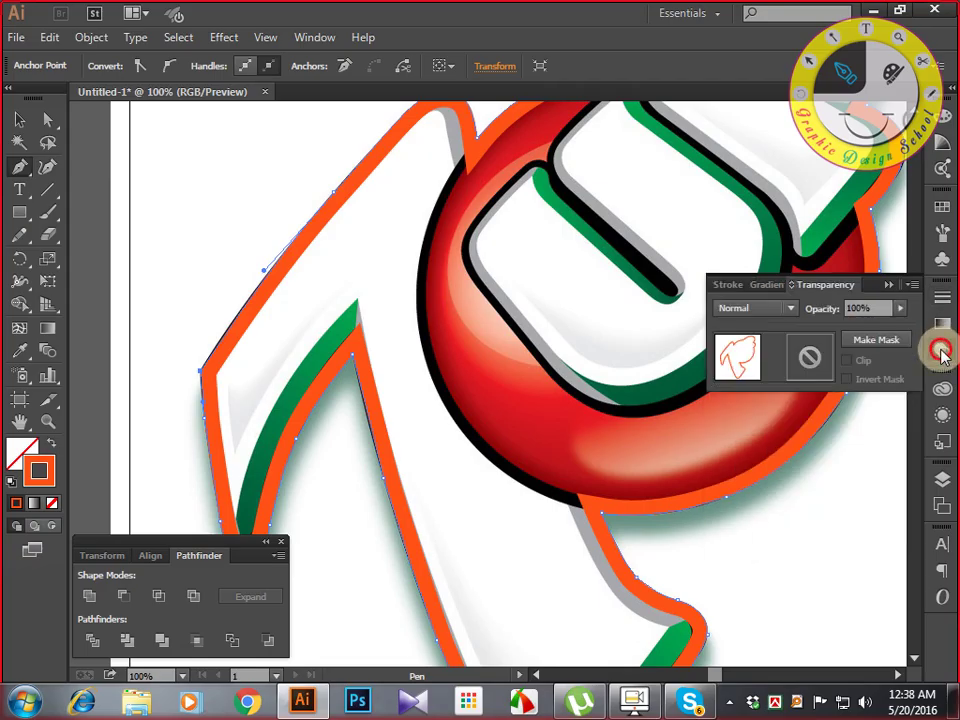
{"action": "left_click", "coordinate": [903, 310]}
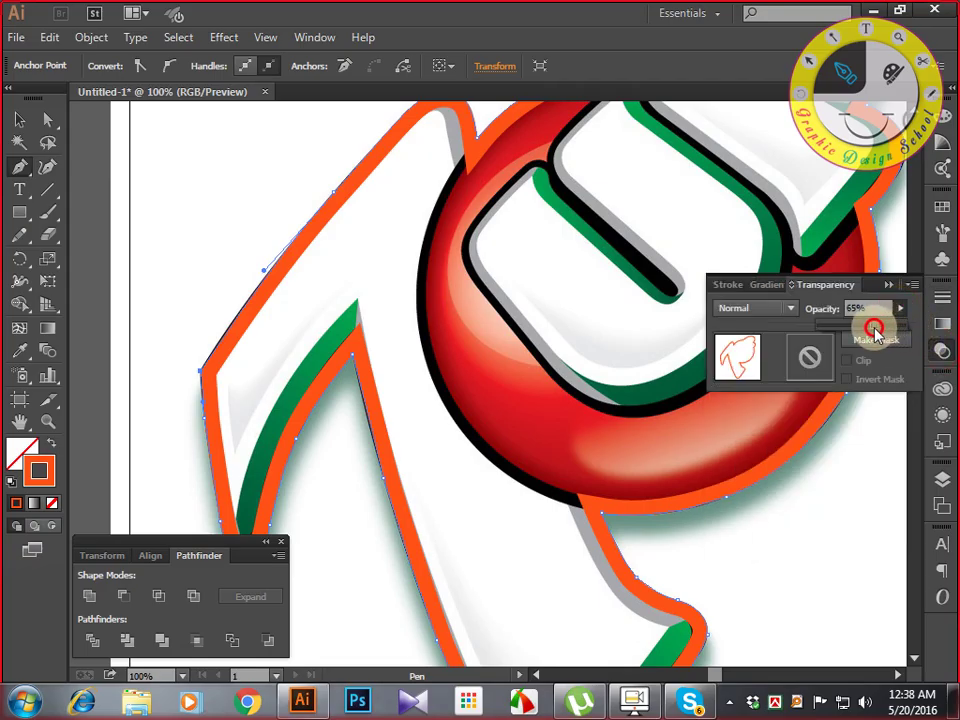
{"action": "mouse_move", "coordinate": [879, 325]}
{"action": "left_mouse_down"}
{"action": "mouse_move", "coordinate": [875, 333]}
{"action": "mouse_move", "coordinate": [853, 326]}
{"action": "mouse_move", "coordinate": [867, 327]}
{"action": "left_mouse_up"}
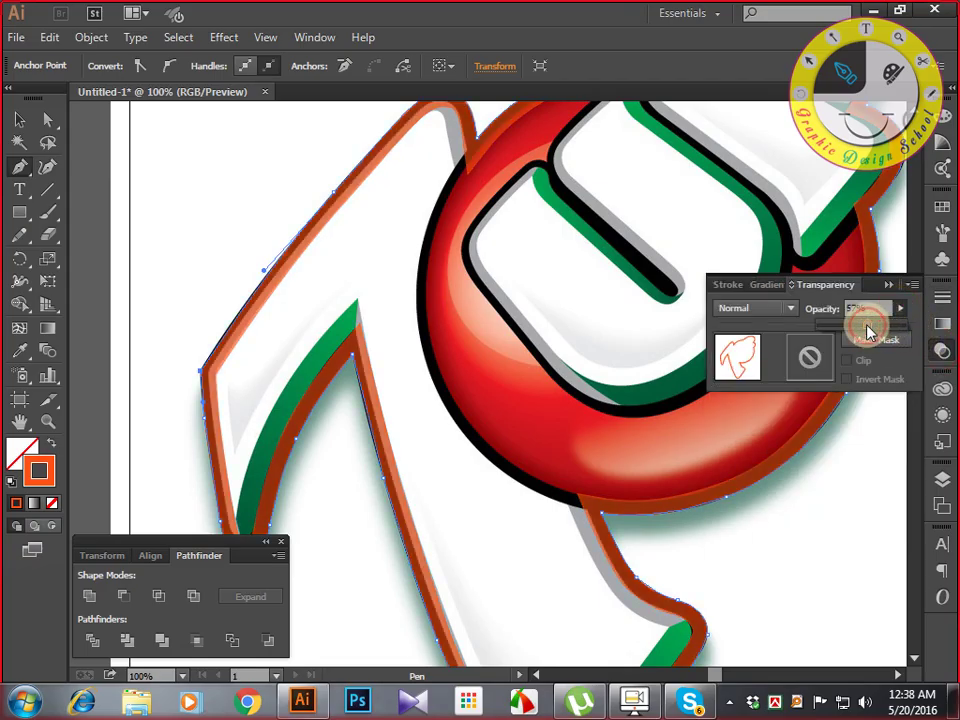
{"action": "left_click_drag", "start_coordinate": [539, 441], "coordinate": [585, 462]}
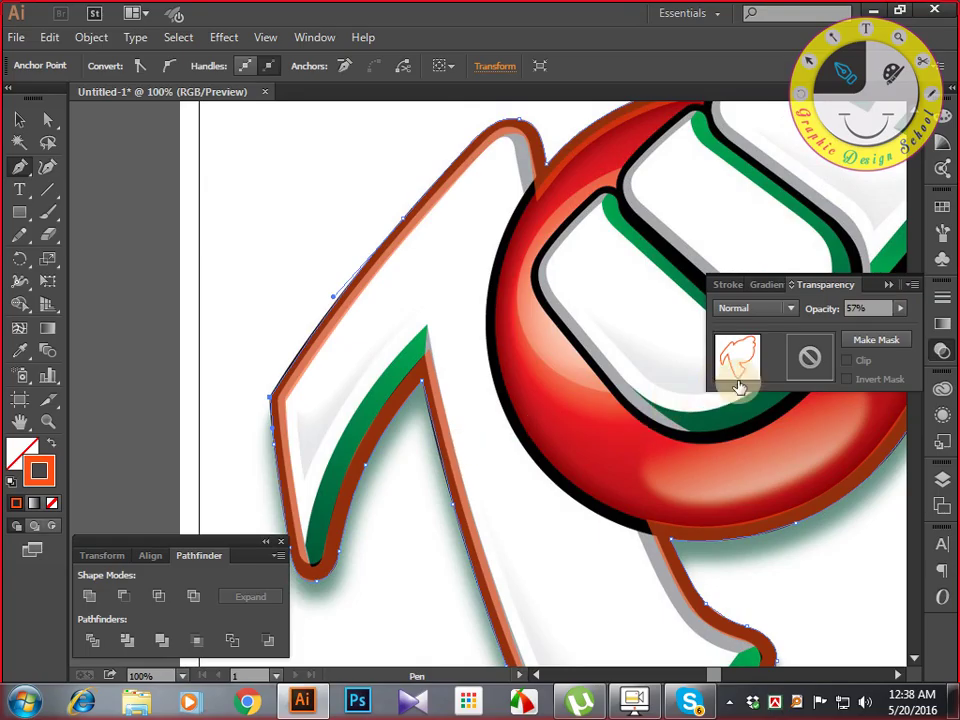
Try a 14 pt stroke weight on the outline and compare it with the black border around the 7's arm.
{"action": "left_click", "coordinate": [942, 298]}
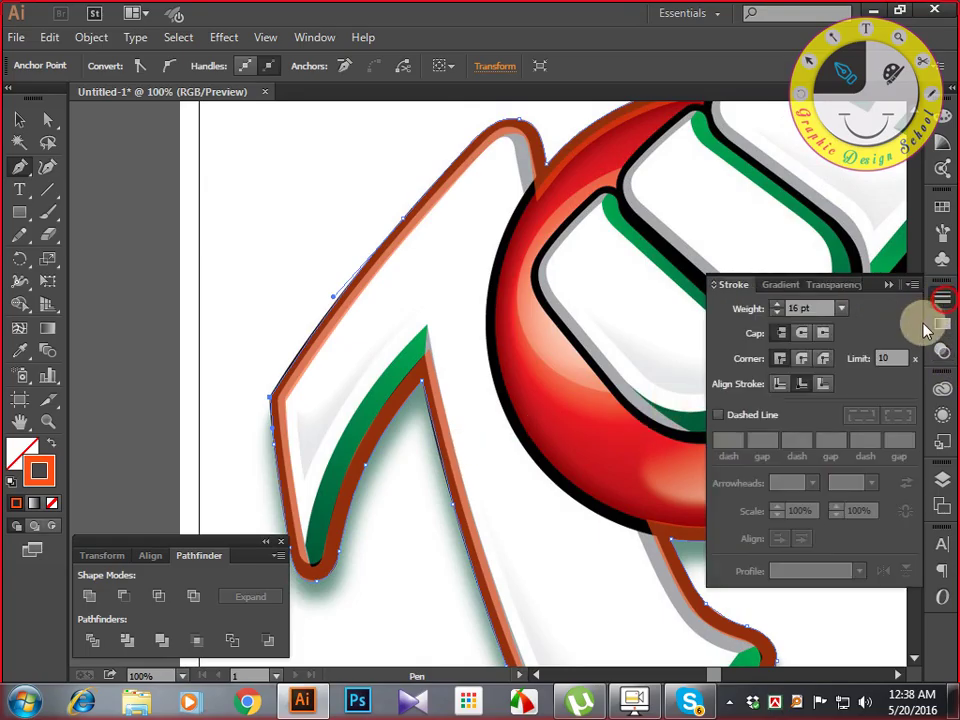
{"action": "left_click", "coordinate": [781, 316]}
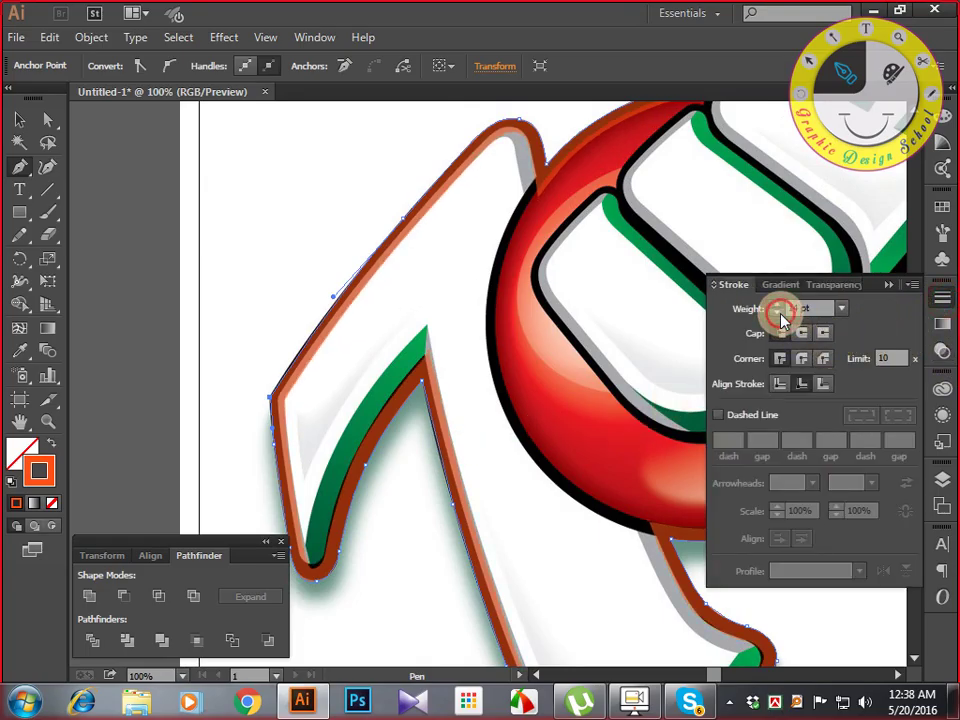
{"action": "key", "text": "space"}
{"action": "mouse_move", "coordinate": [506, 407]}
{"action": "left_mouse_down"}
{"action": "mouse_move", "coordinate": [527, 385]}
{"action": "mouse_move", "coordinate": [509, 409]}
{"action": "left_mouse_up"}
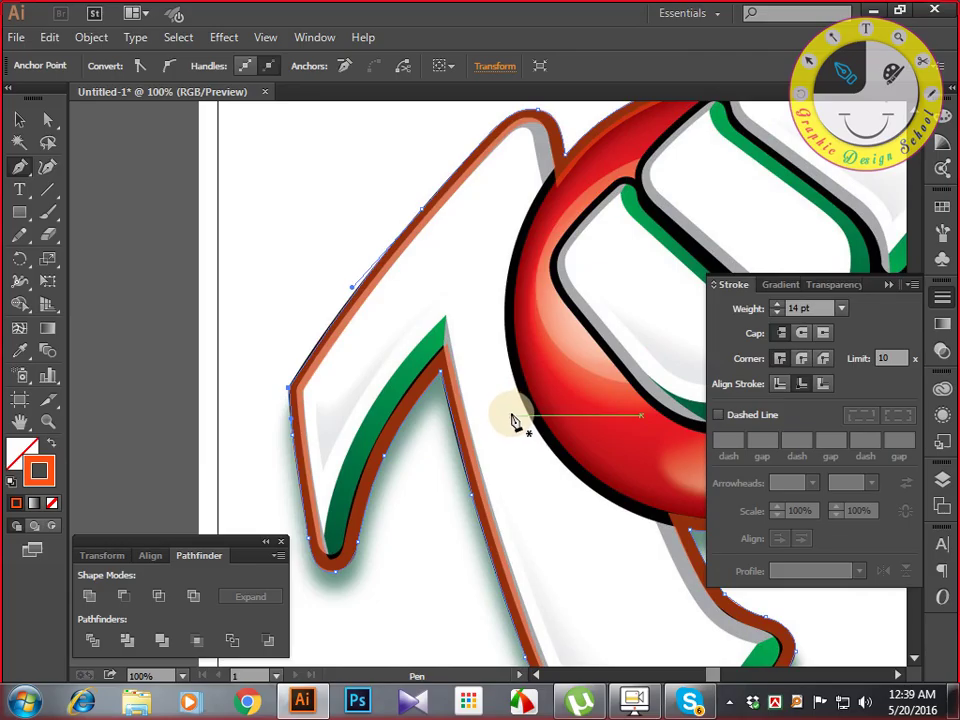
Set the outline's stroke weight to 17 pt to cover the logo's black border.
{"action": "left_click", "coordinate": [779, 309]}
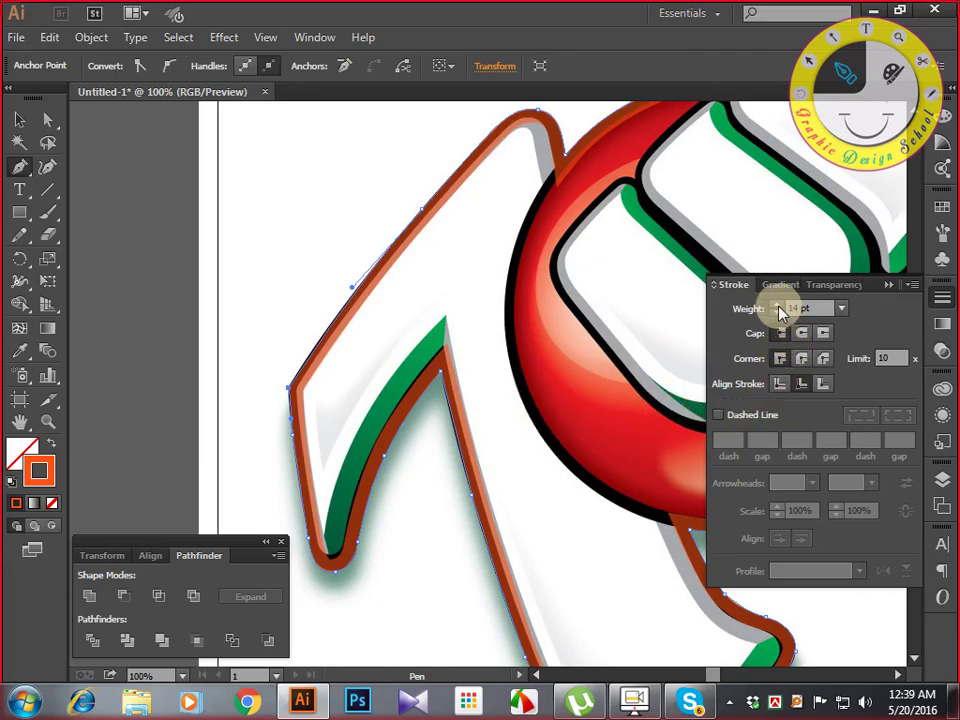
{"action": "left_click", "coordinate": [779, 309]}
{"action": "left_click", "coordinate": [779, 309]}
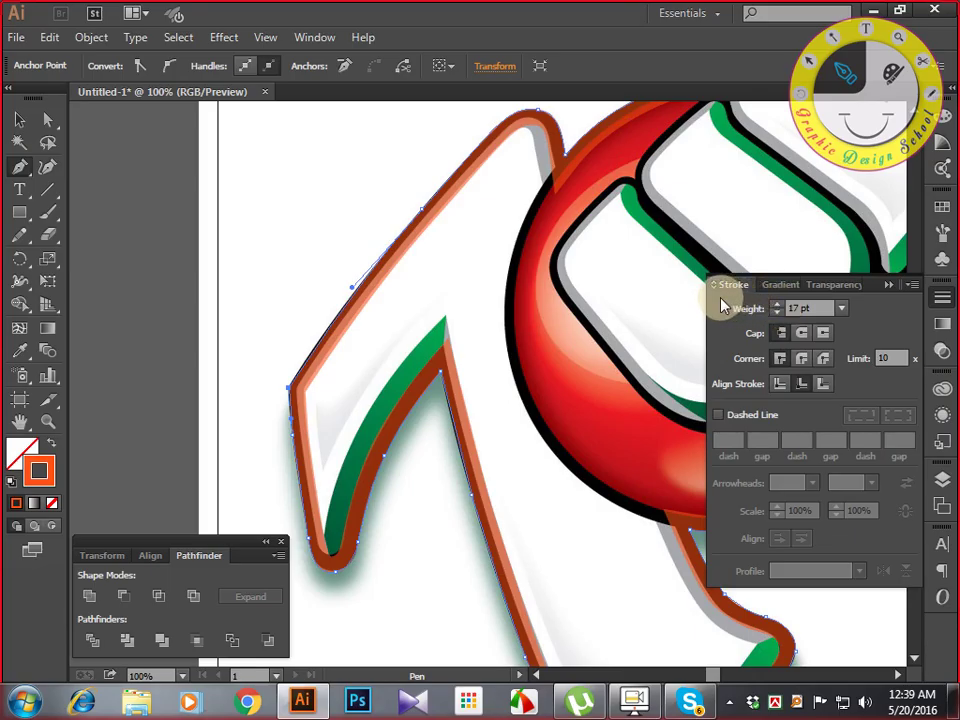
{"action": "mouse_move", "coordinate": [530, 342]}
{"action": "left_mouse_down"}
{"action": "mouse_move", "coordinate": [429, 360]}
{"action": "mouse_move", "coordinate": [415, 343]}
{"action": "left_mouse_up"}
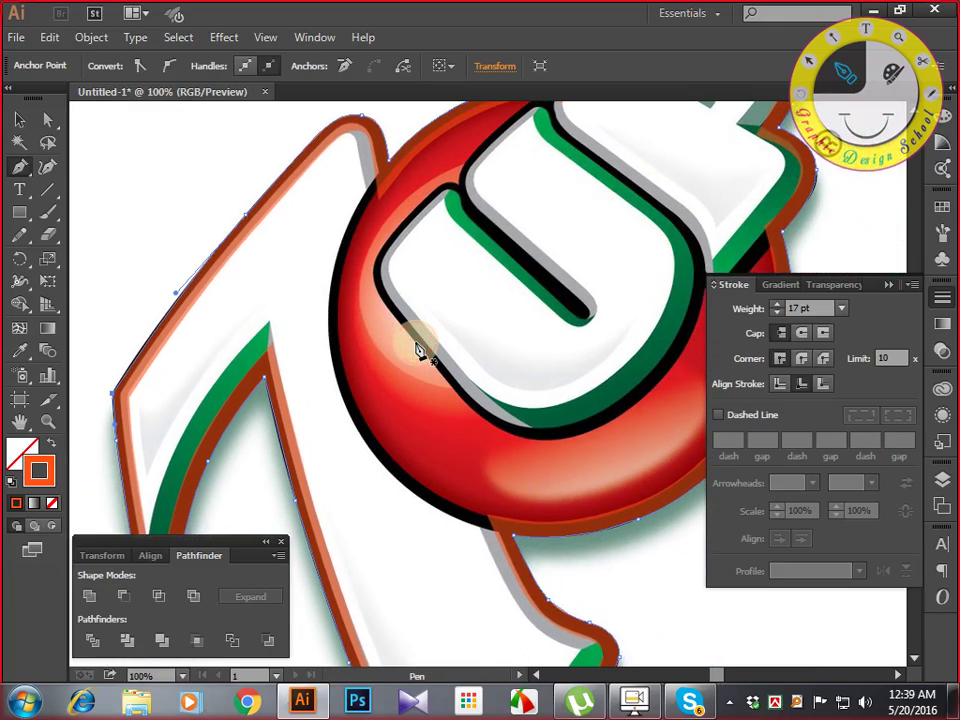
Deselect the outline and set a 1 pt stroke weight for new Pen tool paths.
{"action": "key", "text": "ctrl"}
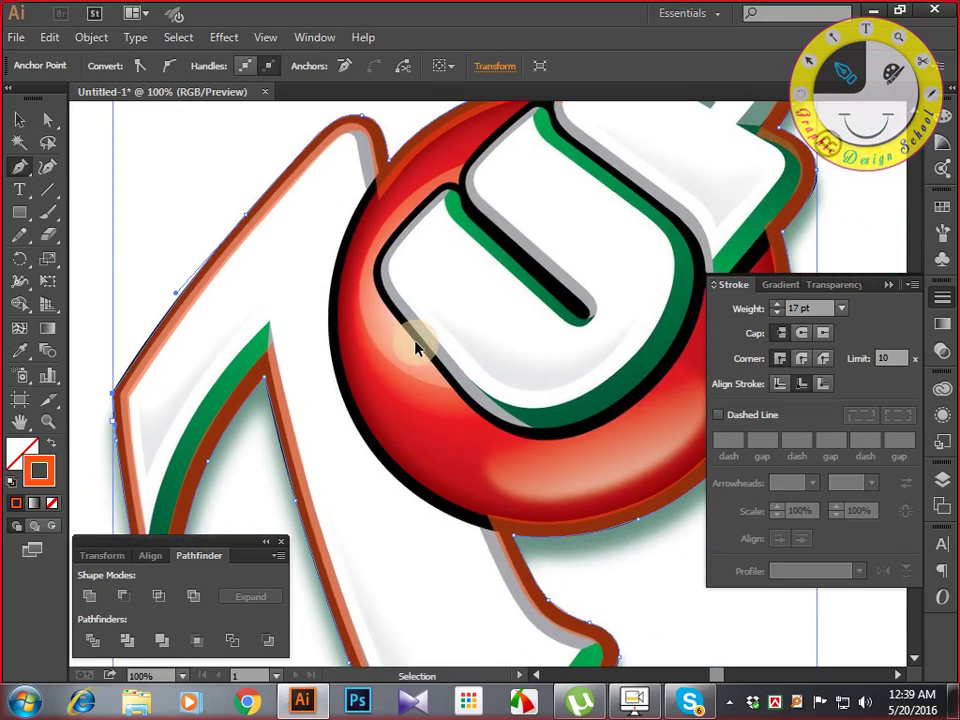
{"action": "key", "text": "ctrl+shift+a"}
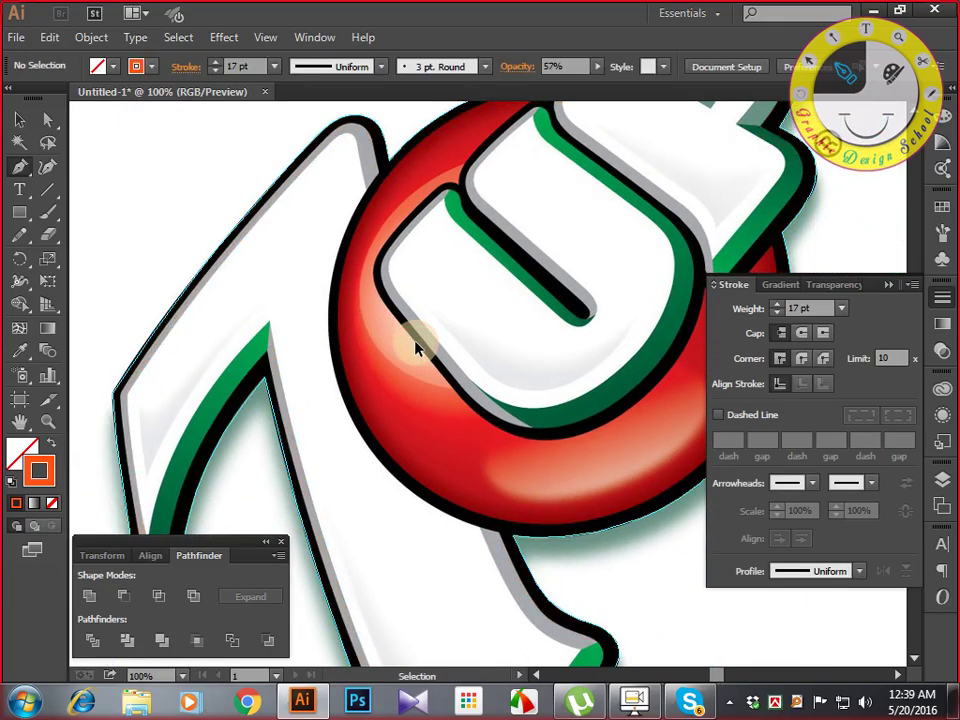
{"action": "key", "text": "ctrl+z"}
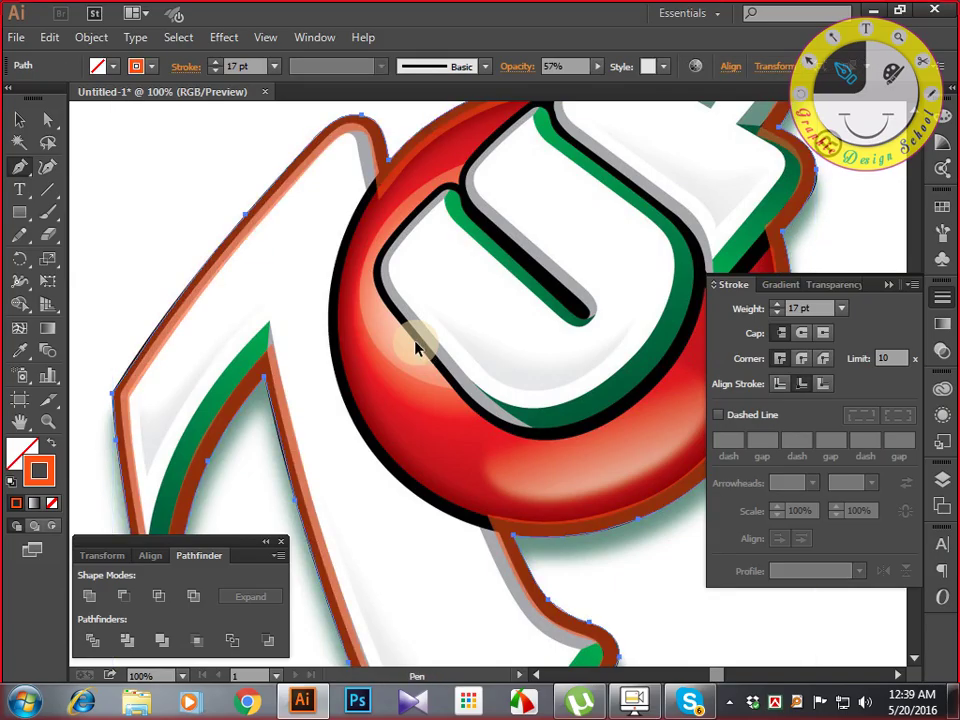
{"action": "key", "text": "ctrl+shift+a"}
{"action": "left_click_drag", "start_coordinate": [369, 386], "coordinate": [492, 426]}
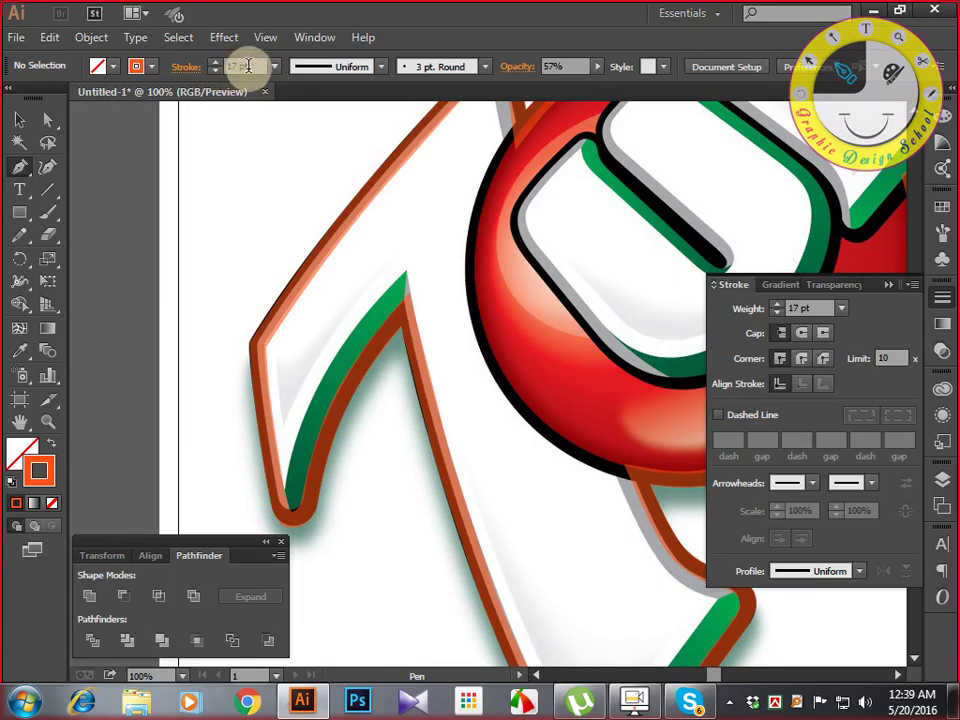
{"action": "left_click_drag", "start_coordinate": [248, 66], "coordinate": [189, 65]}
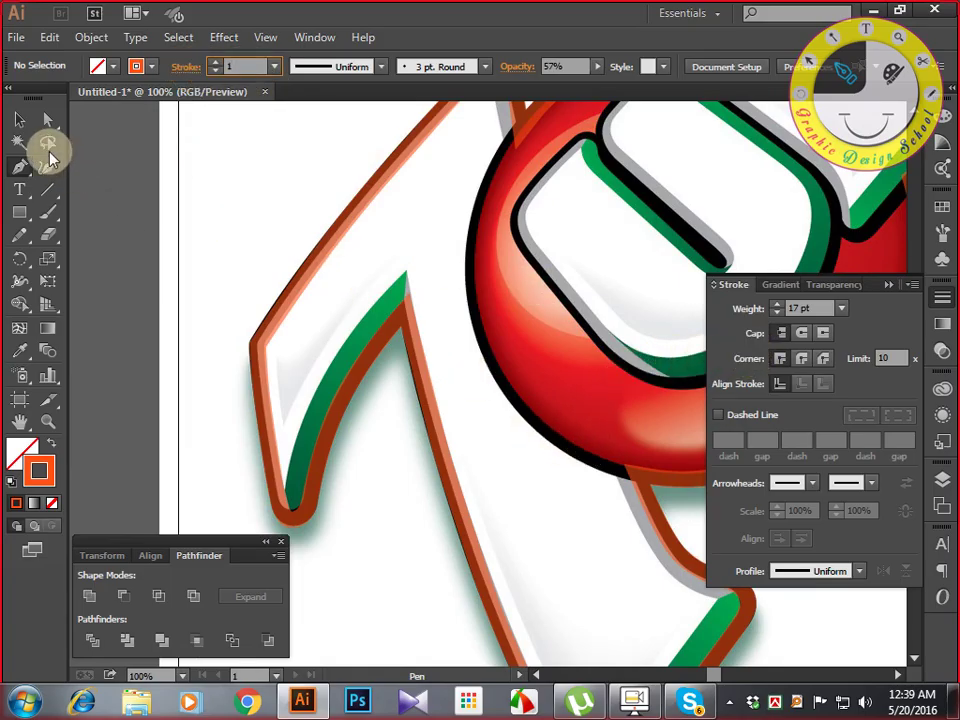
{"action": "left_click", "coordinate": [15, 124]}
{"action": "left_click", "coordinate": [22, 167]}
Draw a small closed test oval with the Pen tool in the blank area beside the 7's arm.
{"action": "key", "text": "space"}
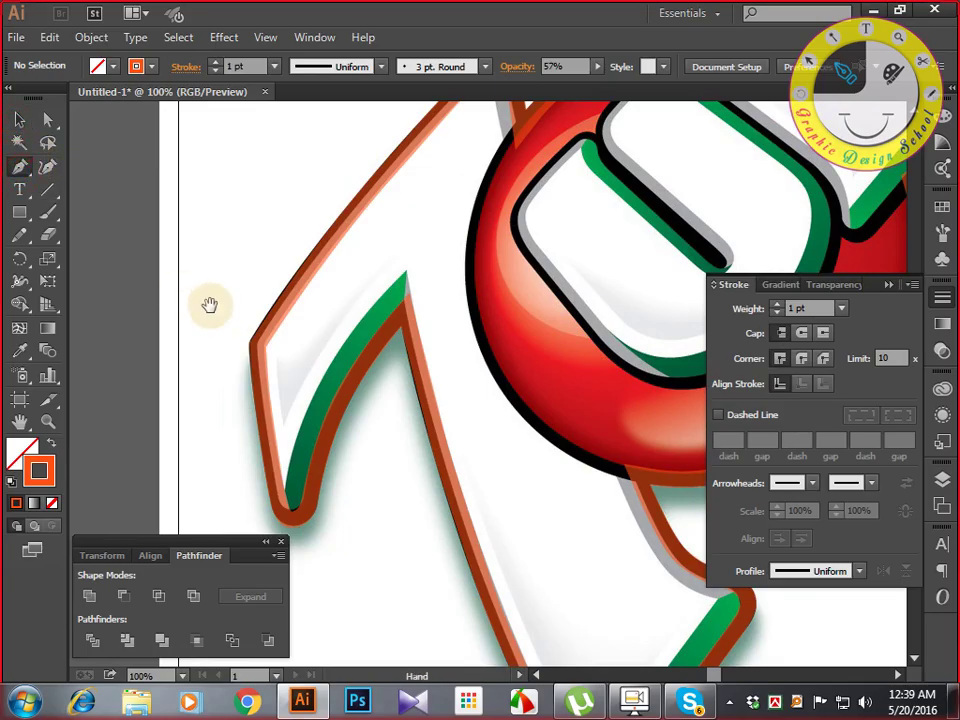
{"action": "left_click_drag", "start_coordinate": [199, 296], "coordinate": [280, 378]}
{"action": "left_click_drag", "start_coordinate": [282, 263], "coordinate": [300, 237]}
{"action": "left_click_drag", "start_coordinate": [376, 183], "coordinate": [416, 230]}
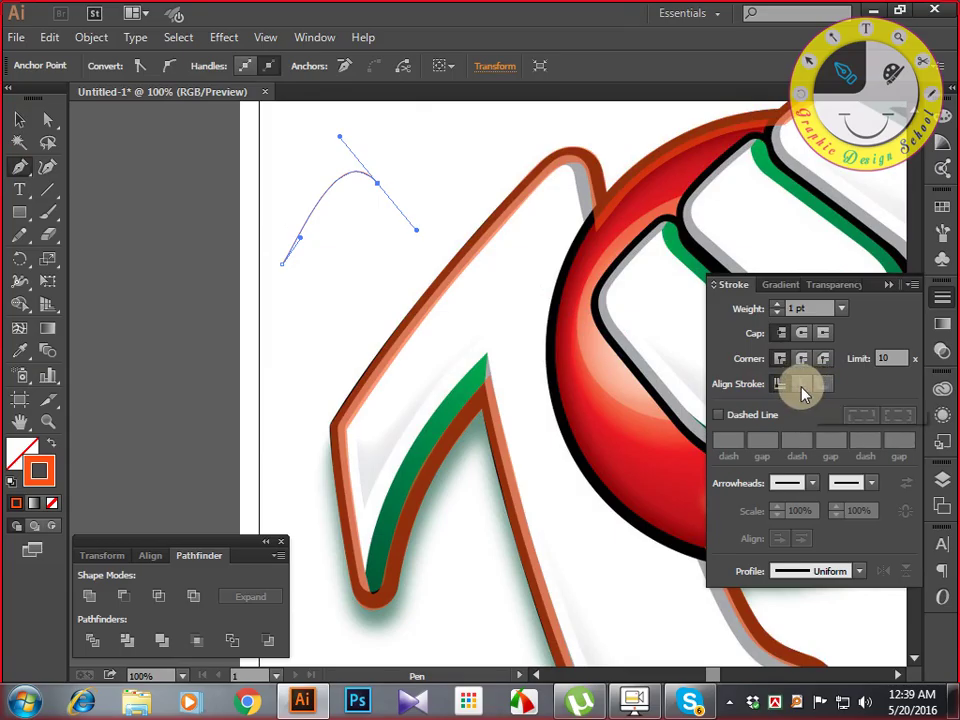
{"action": "left_click_drag", "start_coordinate": [282, 264], "coordinate": [260, 241]}
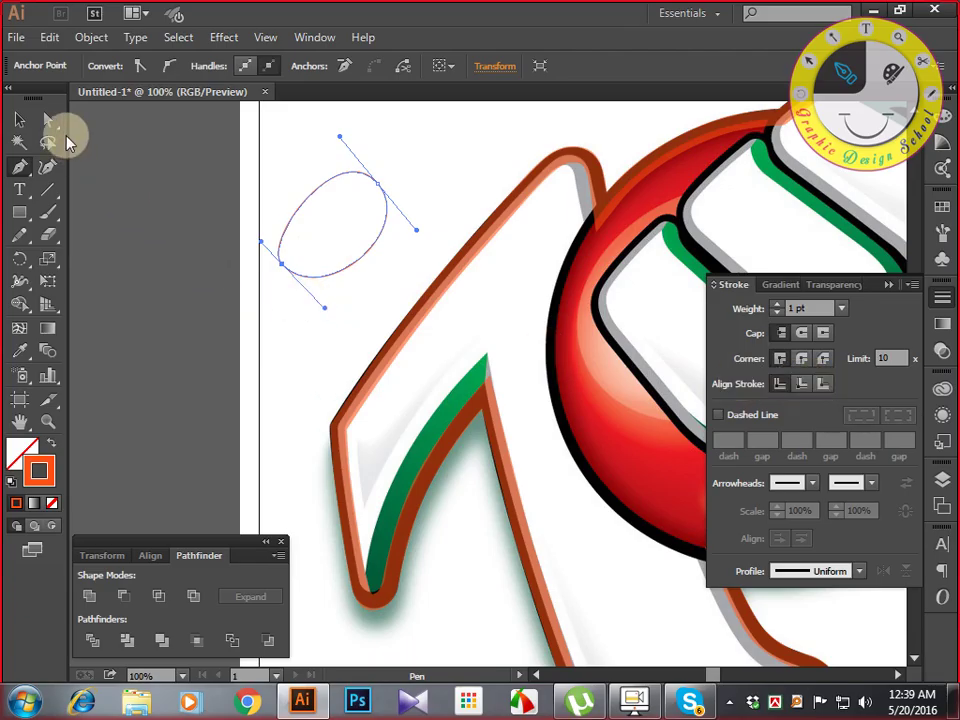
Delete the closed test oval beside the 7's arm.
{"action": "left_click", "coordinate": [27, 122]}
{"action": "left_click", "coordinate": [103, 173]}
{"action": "left_click_drag", "start_coordinate": [228, 158], "coordinate": [415, 288]}
{"action": "key", "text": "Delete"}
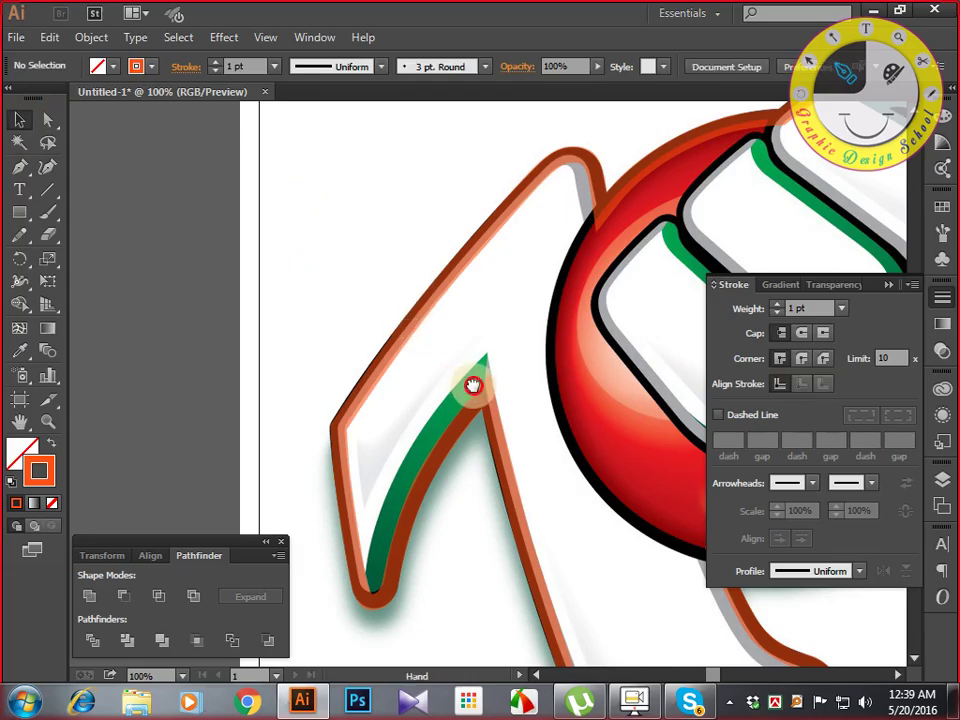
Examine how the semi-transparent outline fits the logo's border around the 7's arm, stem and red disc.
{"action": "left_click_drag", "start_coordinate": [476, 386], "coordinate": [360, 287]}
{"action": "left_click_drag", "start_coordinate": [408, 327], "coordinate": [369, 285]}
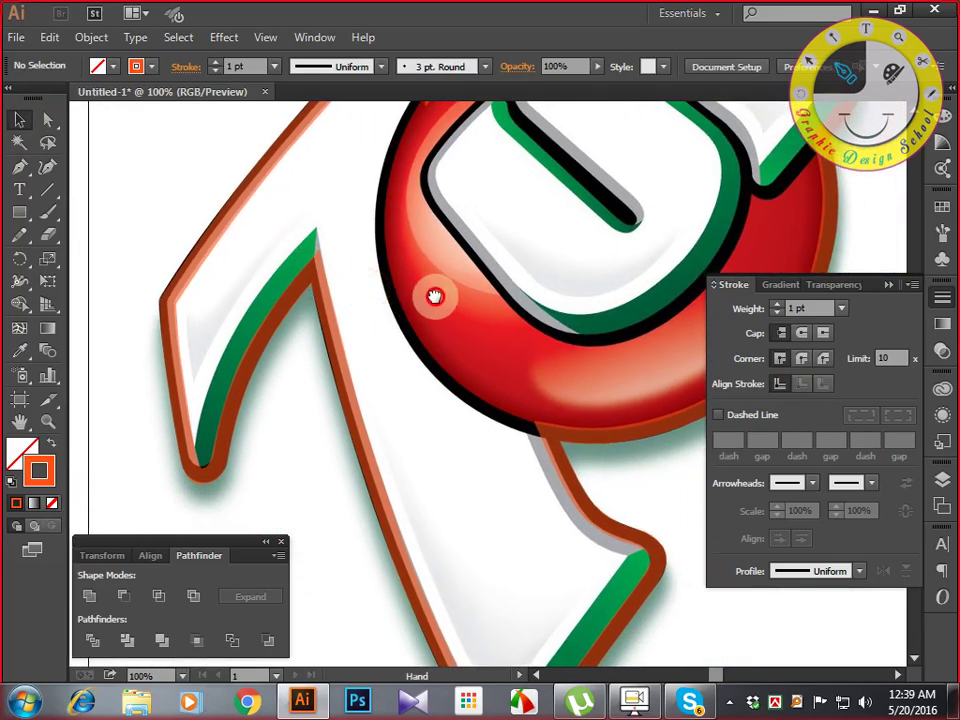
{"action": "left_click_drag", "start_coordinate": [435, 294], "coordinate": [349, 399]}
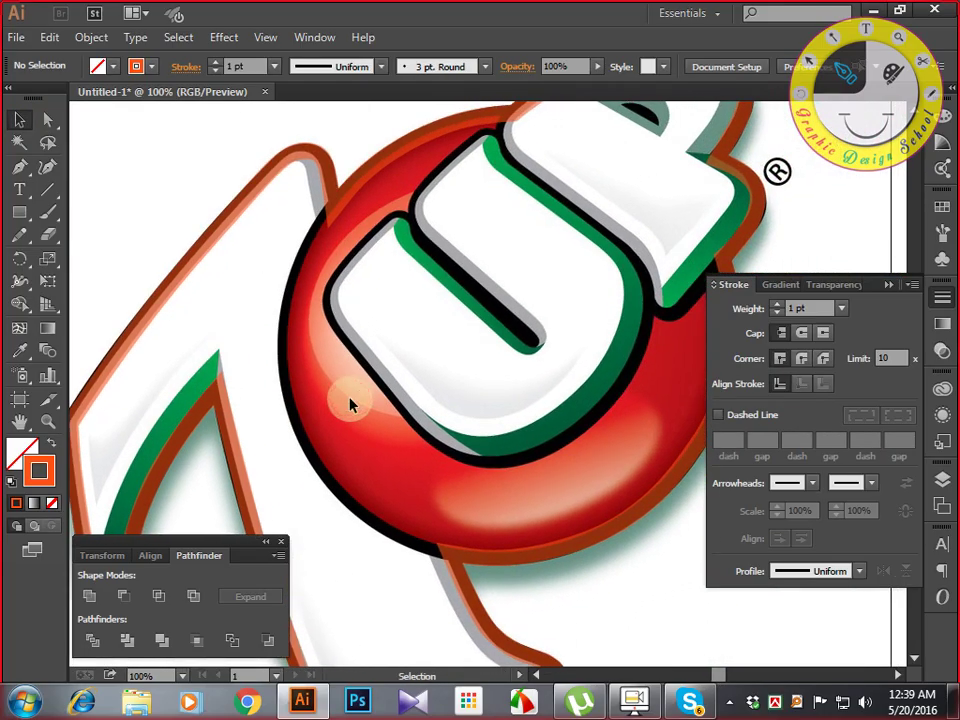
{"action": "key", "text": "ctrl+minus"}
{"action": "key", "text": "ctrl+minus"}
{"action": "left_click_drag", "start_coordinate": [349, 399], "coordinate": [322, 390]}
{"action": "key", "text": "ctrl+plus"}
{"action": "key", "text": "ctrl+plus"}
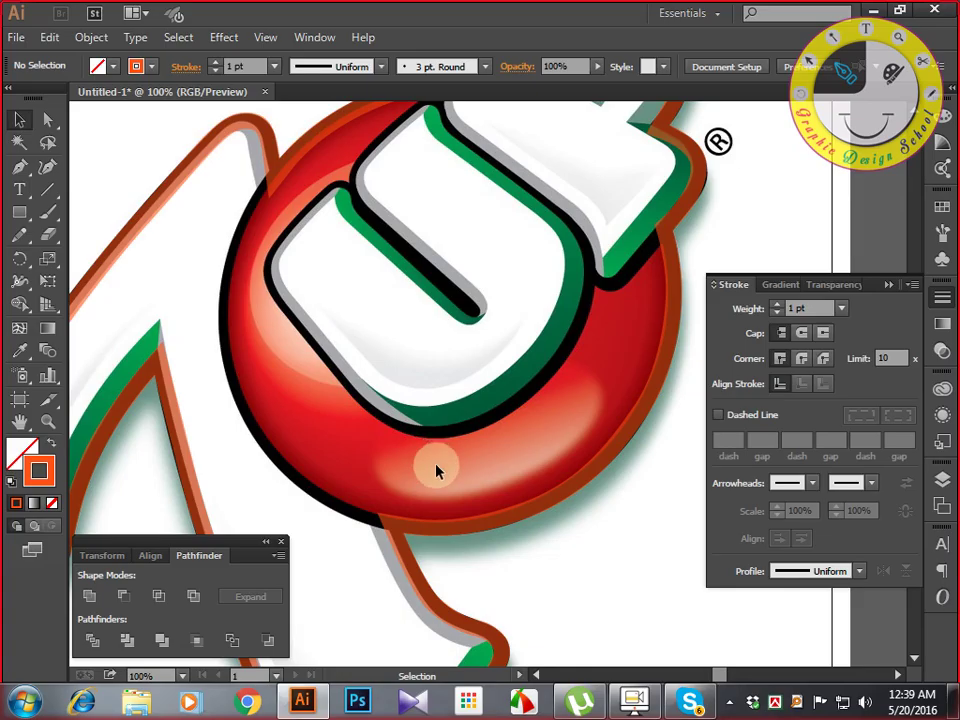
Draw an open three-point test curve with the Pen tool in the blank area beside the 7's arm.
{"action": "left_click_drag", "start_coordinate": [306, 392], "coordinate": [602, 401]}
{"action": "left_click", "coordinate": [22, 168]}
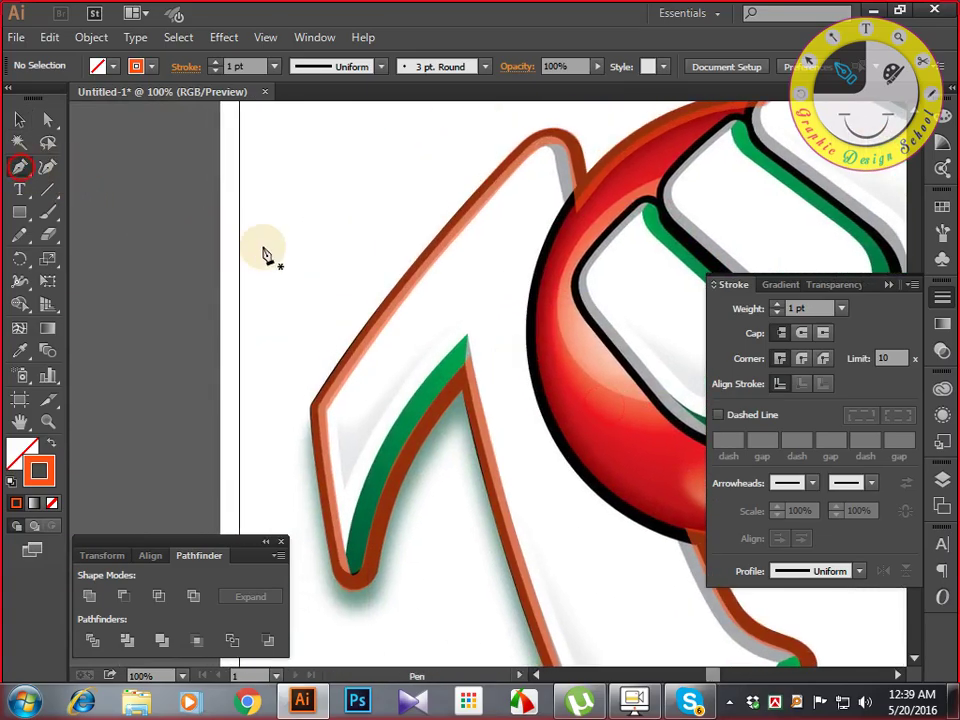
{"action": "left_click", "coordinate": [319, 263]}
{"action": "left_click_drag", "start_coordinate": [430, 200], "coordinate": [444, 159]}
{"action": "left_click", "coordinate": [362, 177]}
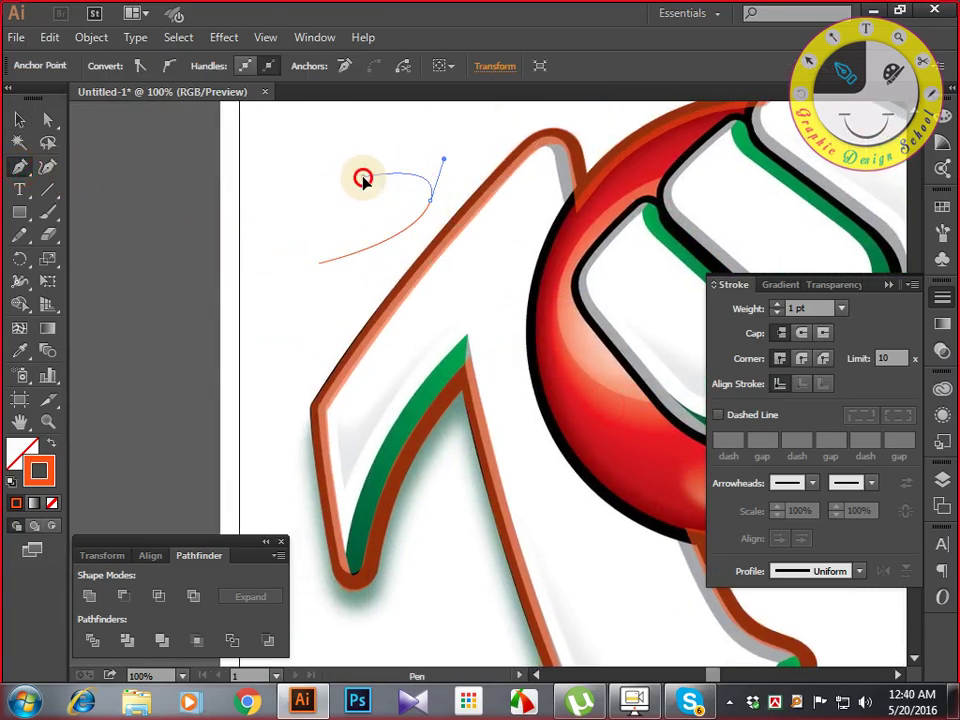
Select the open test curve beside the 7's arm and delete it.
{"action": "left_click", "coordinate": [23, 117]}
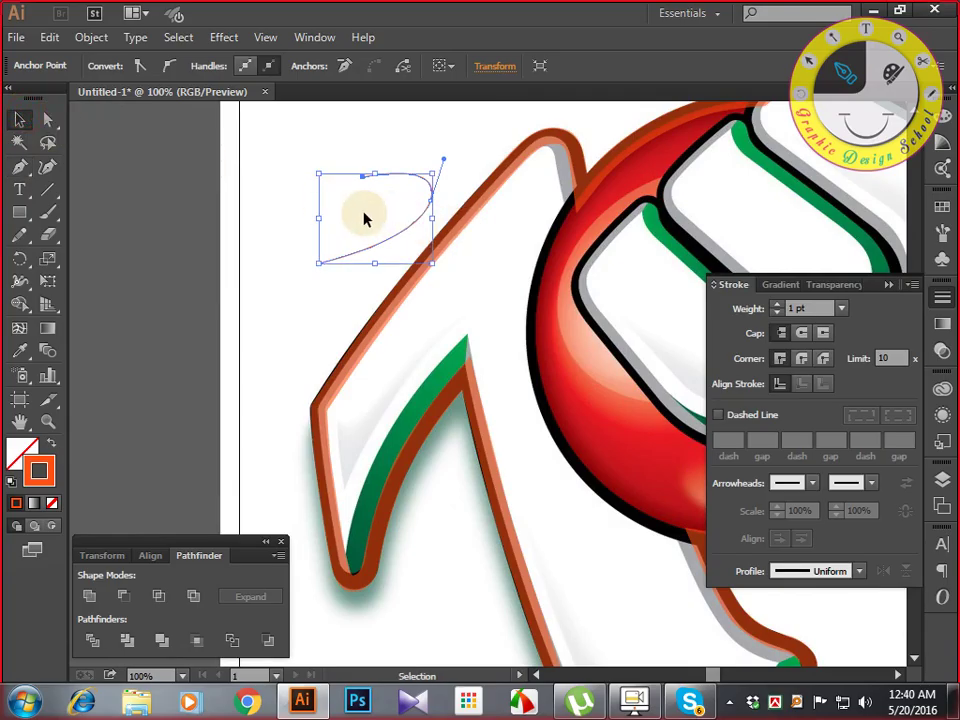
{"action": "left_click", "coordinate": [476, 246]}
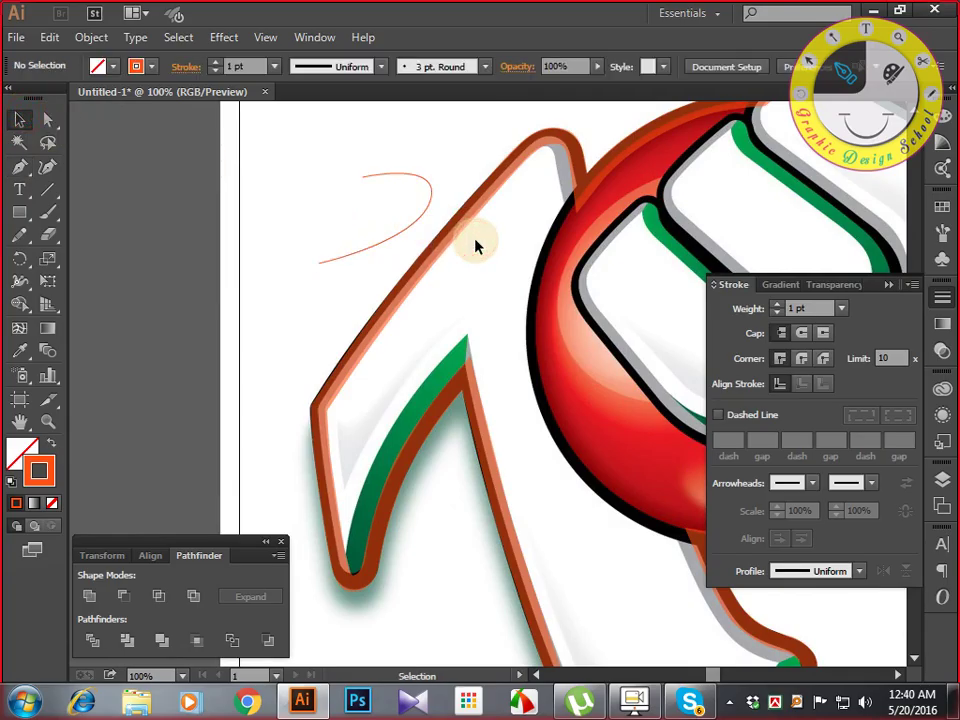
{"action": "left_click", "coordinate": [426, 214]}
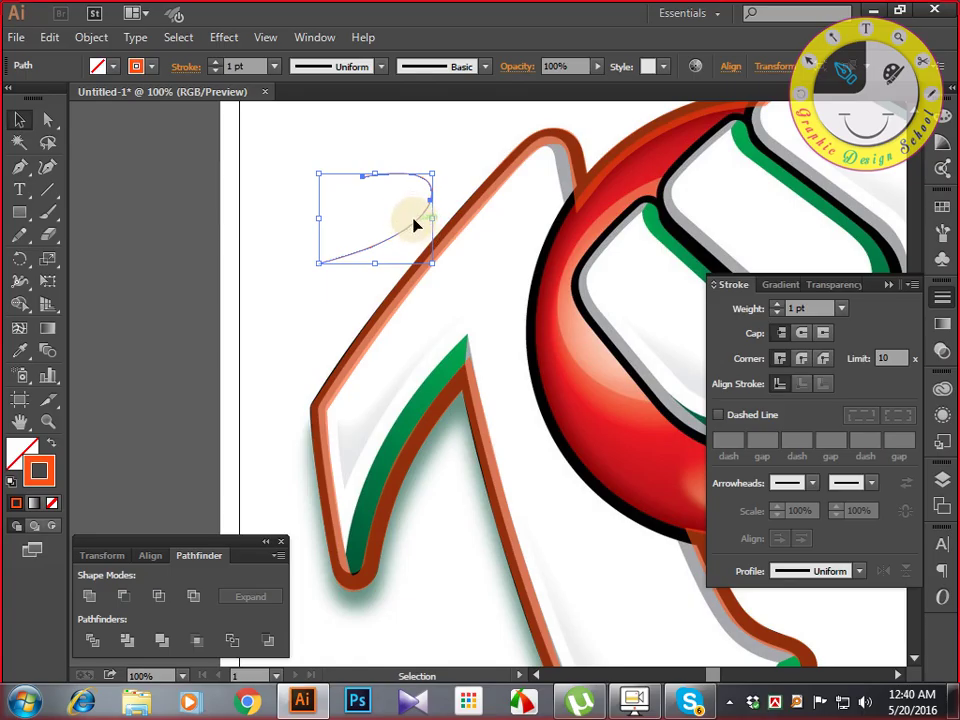
{"action": "key", "text": "Delete"}
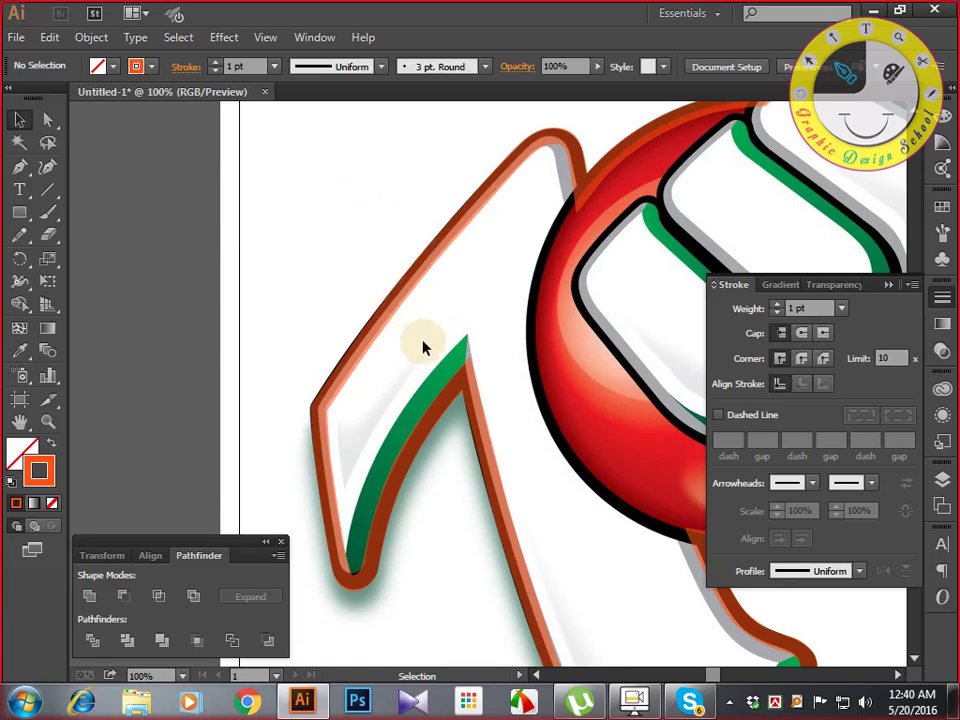
Start a new Pen path at the green band's upper tip in the 7's notch and curve it down along the gray edge.
{"action": "left_click_drag", "start_coordinate": [424, 343], "coordinate": [320, 335]}
{"action": "mouse_move", "coordinate": [319, 381]}
{"action": "left_mouse_down"}
{"action": "mouse_move", "coordinate": [311, 414]}
{"action": "mouse_move", "coordinate": [386, 373]}
{"action": "mouse_move", "coordinate": [476, 300]}
{"action": "mouse_move", "coordinate": [549, 386]}
{"action": "left_mouse_up"}
{"action": "key", "text": "ctrl+plus"}
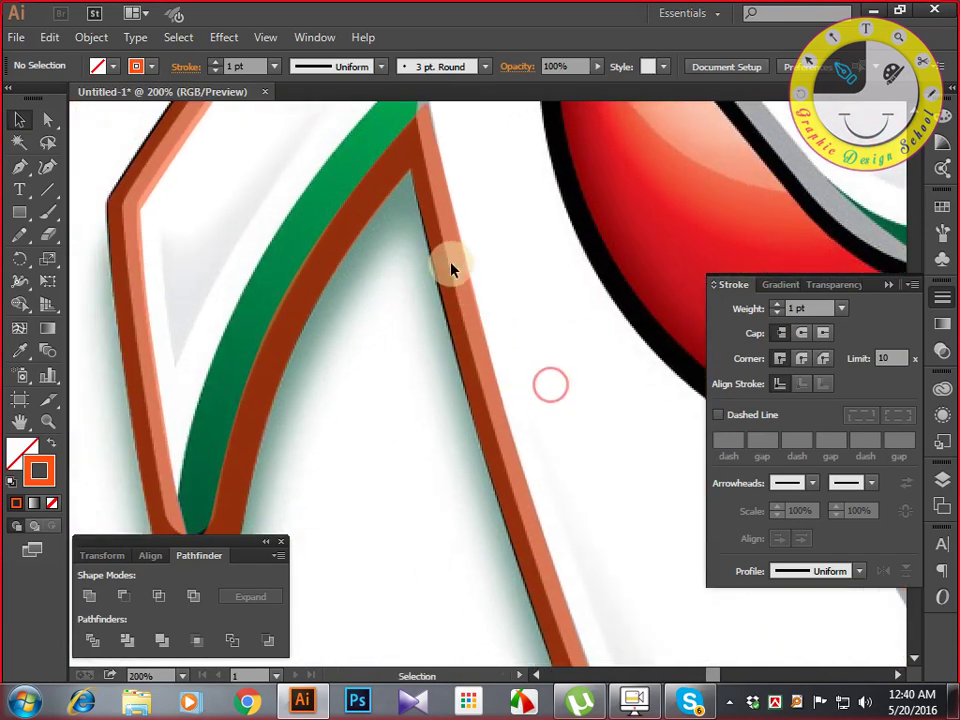
{"action": "mouse_move", "coordinate": [450, 268]}
{"action": "left_mouse_down"}
{"action": "mouse_move", "coordinate": [398, 387]}
{"action": "mouse_move", "coordinate": [375, 315]}
{"action": "mouse_move", "coordinate": [399, 332]}
{"action": "left_mouse_up"}
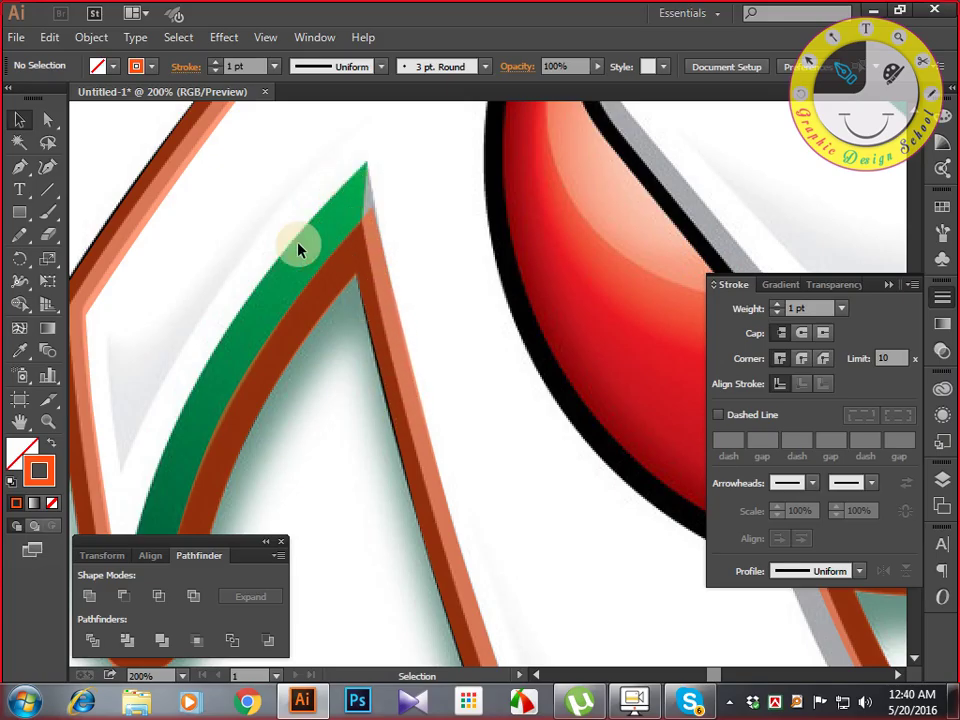
{"action": "left_click_drag", "start_coordinate": [200, 281], "coordinate": [178, 272]}
{"action": "left_click", "coordinate": [19, 166]}
{"action": "left_click_drag", "start_coordinate": [236, 249], "coordinate": [273, 265]}
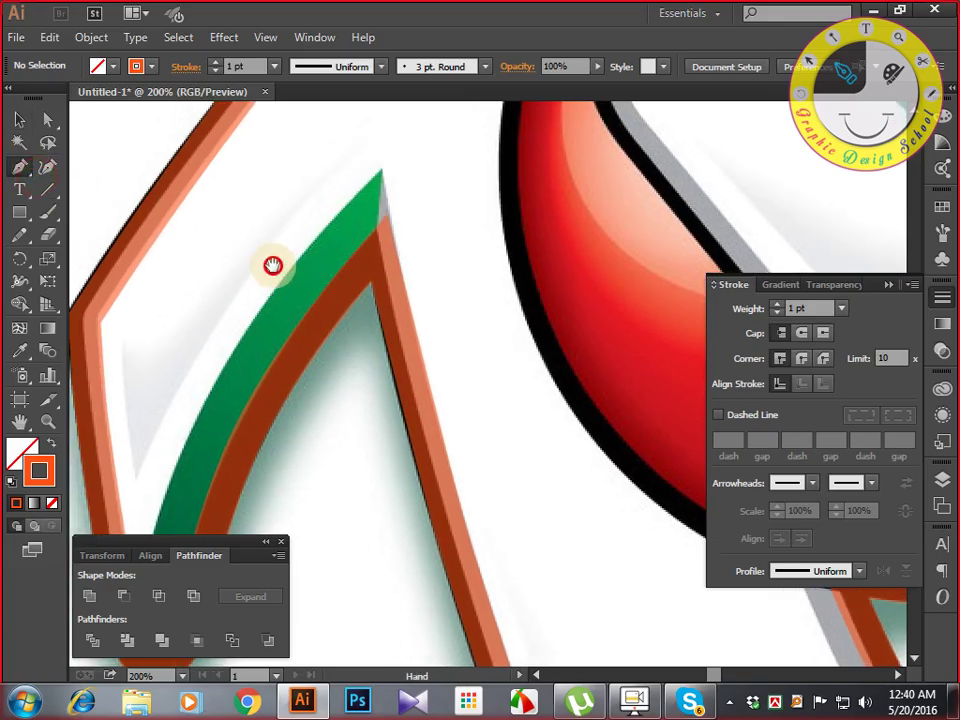
{"action": "left_click_drag", "start_coordinate": [381, 177], "coordinate": [381, 250]}
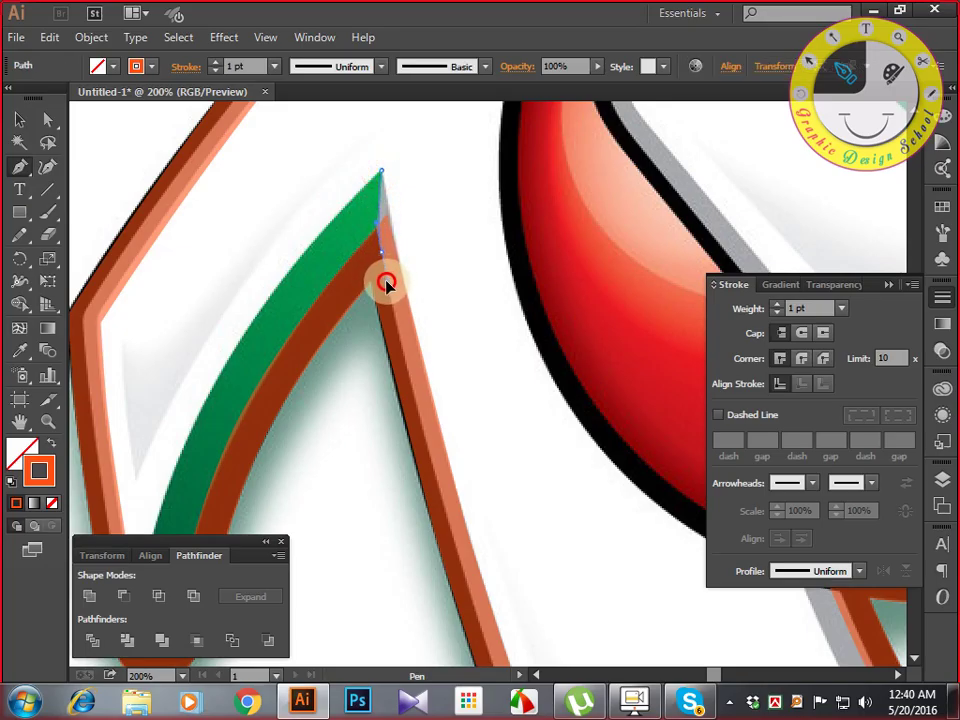
Extend the Pen path with smooth points down the 7's stem, following the boundary between the gray edge and the border.
{"action": "mouse_move", "coordinate": [431, 422]}
{"action": "left_mouse_down"}
{"action": "mouse_move", "coordinate": [336, 107]}
{"action": "mouse_move", "coordinate": [383, 325]}
{"action": "mouse_move", "coordinate": [371, 300]}
{"action": "mouse_move", "coordinate": [381, 334]}
{"action": "mouse_move", "coordinate": [371, 323]}
{"action": "mouse_move", "coordinate": [373, 333]}
{"action": "left_mouse_up"}
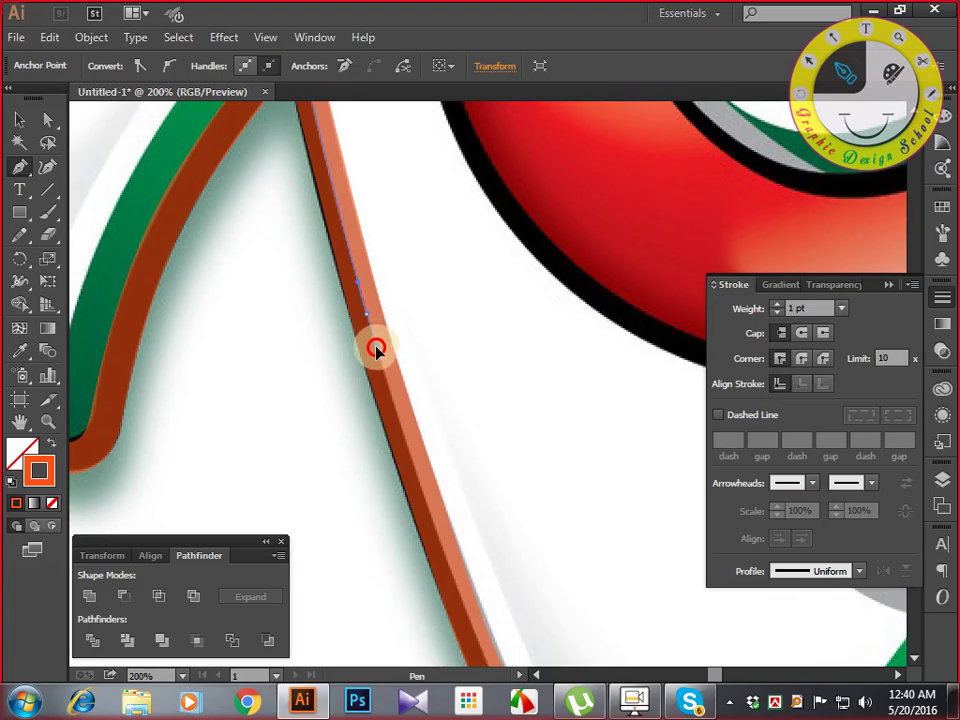
{"action": "left_click", "coordinate": [376, 347]}
{"action": "left_click_drag", "start_coordinate": [414, 460], "coordinate": [358, 247]}
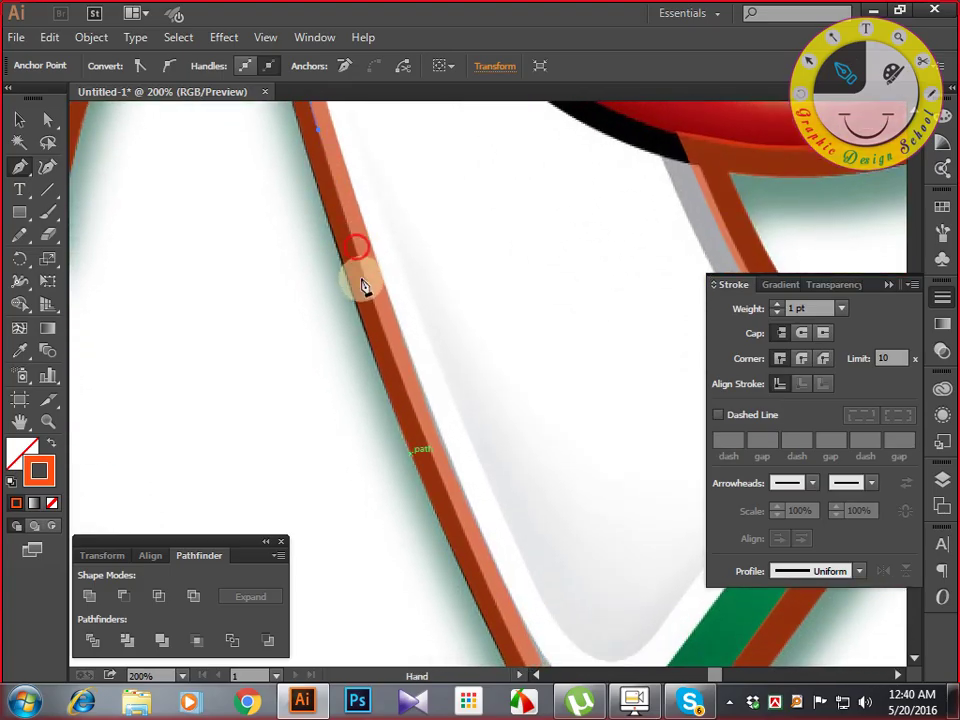
{"action": "left_click_drag", "start_coordinate": [416, 448], "coordinate": [464, 522]}
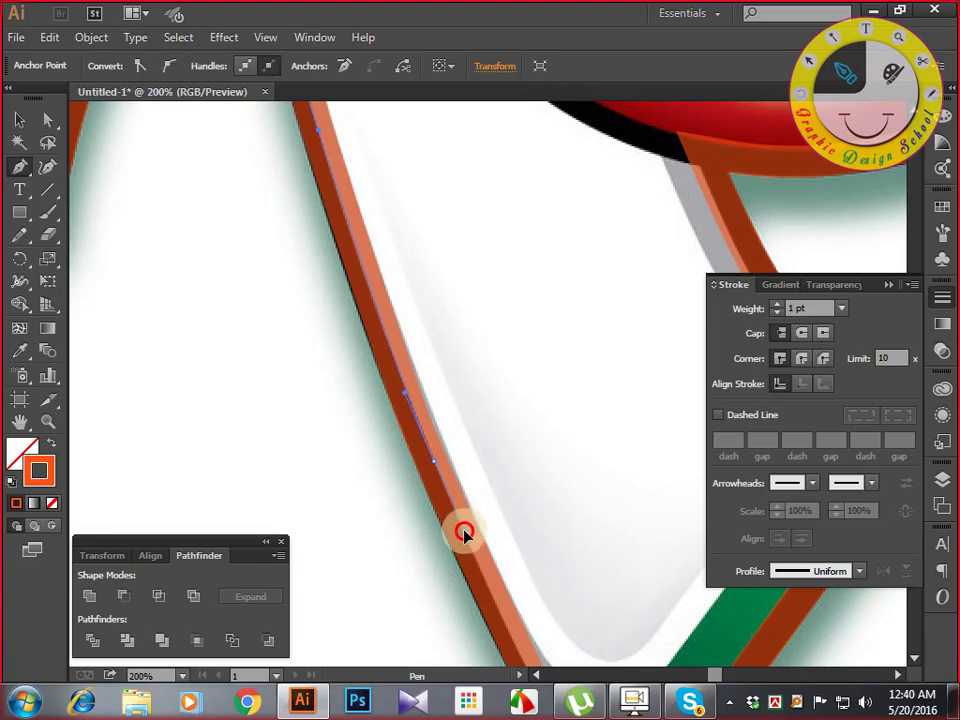
{"action": "key", "text": "space"}
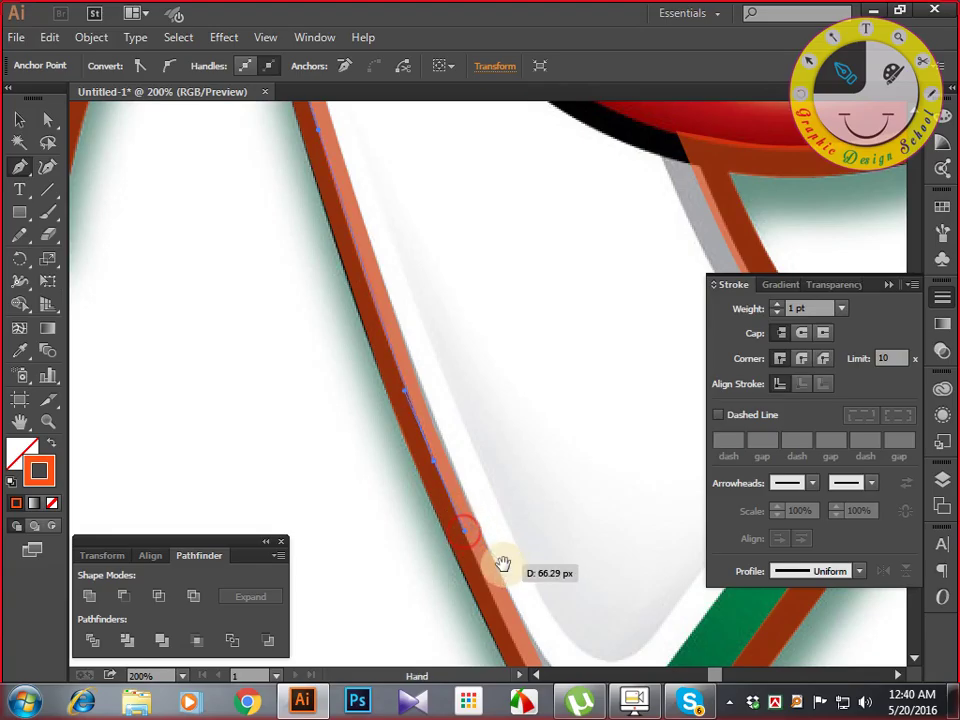
Curve the path around the stem's lower end to the gray edge's pointed tip beside the green band and turn it back.
{"action": "left_click_drag", "start_coordinate": [514, 579], "coordinate": [424, 323]}
{"action": "left_click_drag", "start_coordinate": [497, 502], "coordinate": [523, 506]}
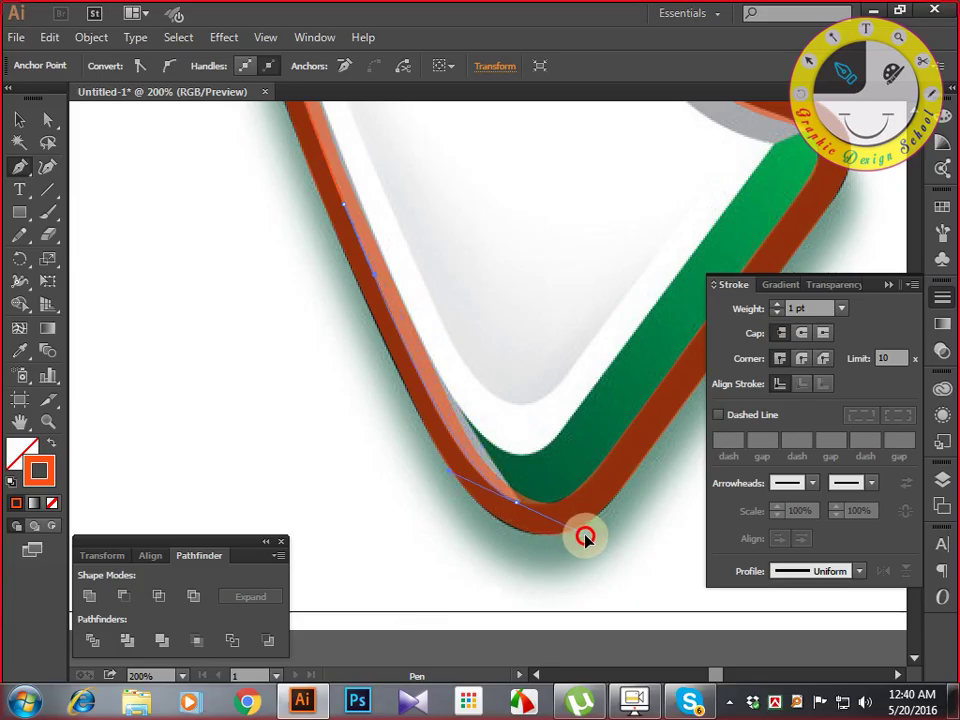
{"action": "left_click_drag", "start_coordinate": [593, 538], "coordinate": [594, 538]}
{"action": "key", "text": "space"}
{"action": "left_click_drag", "start_coordinate": [549, 470], "coordinate": [470, 492]}
{"action": "left_click", "coordinate": [515, 536]}
Trace the path back up the stem along the boundary between the gray edge and the white interior.
{"action": "scroll", "coordinate": [518, 540], "scroll_direction": "up", "scroll_amount": 1}
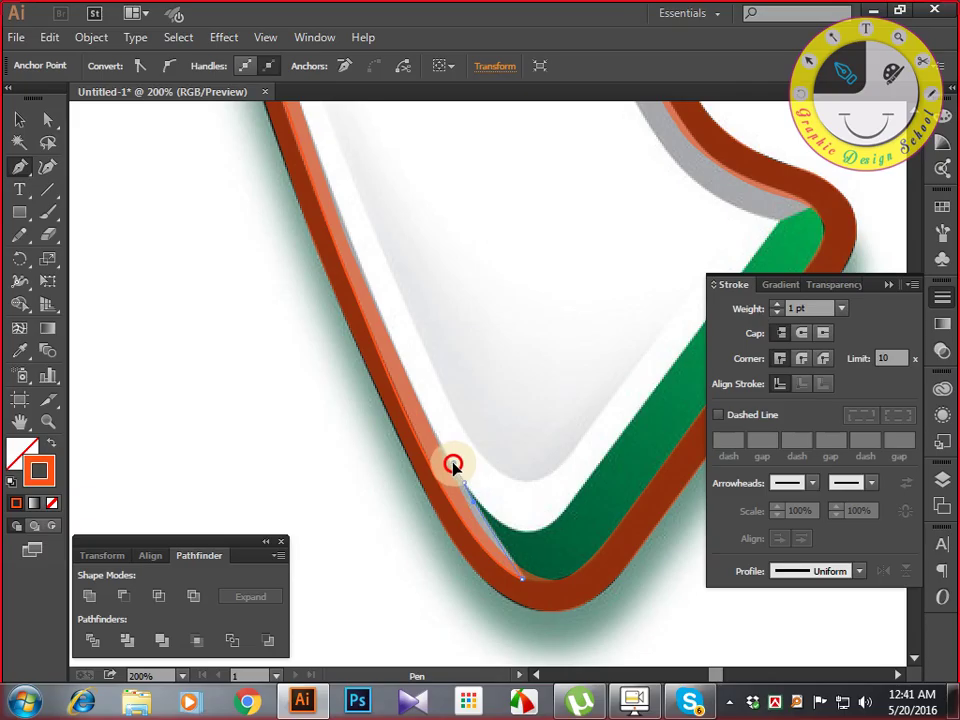
{"action": "key", "text": "space"}
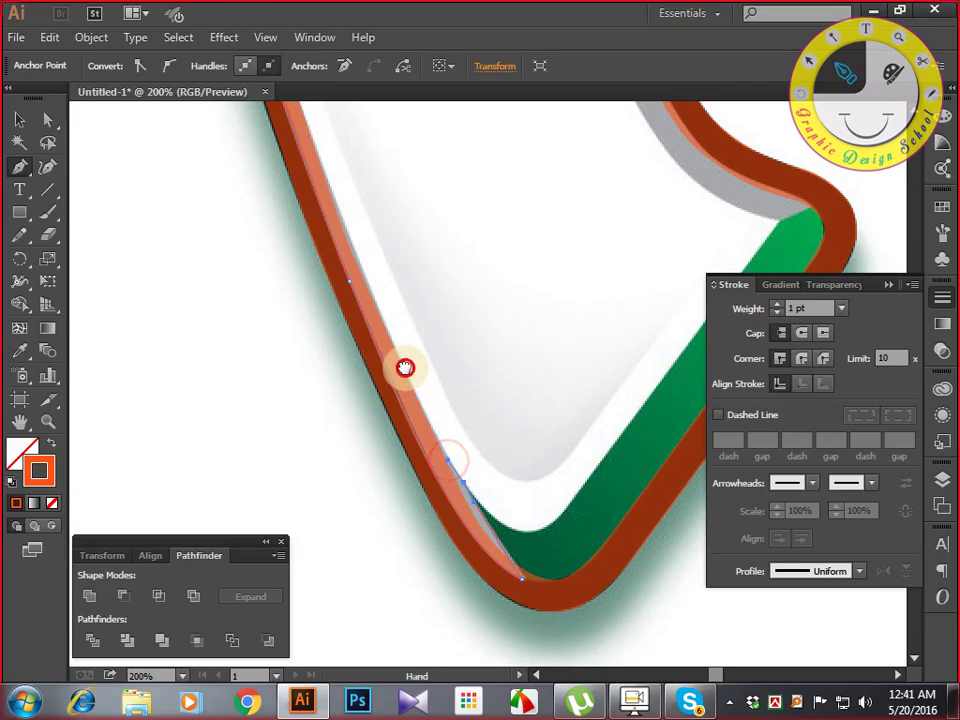
{"action": "left_click_drag", "start_coordinate": [403, 369], "coordinate": [424, 400]}
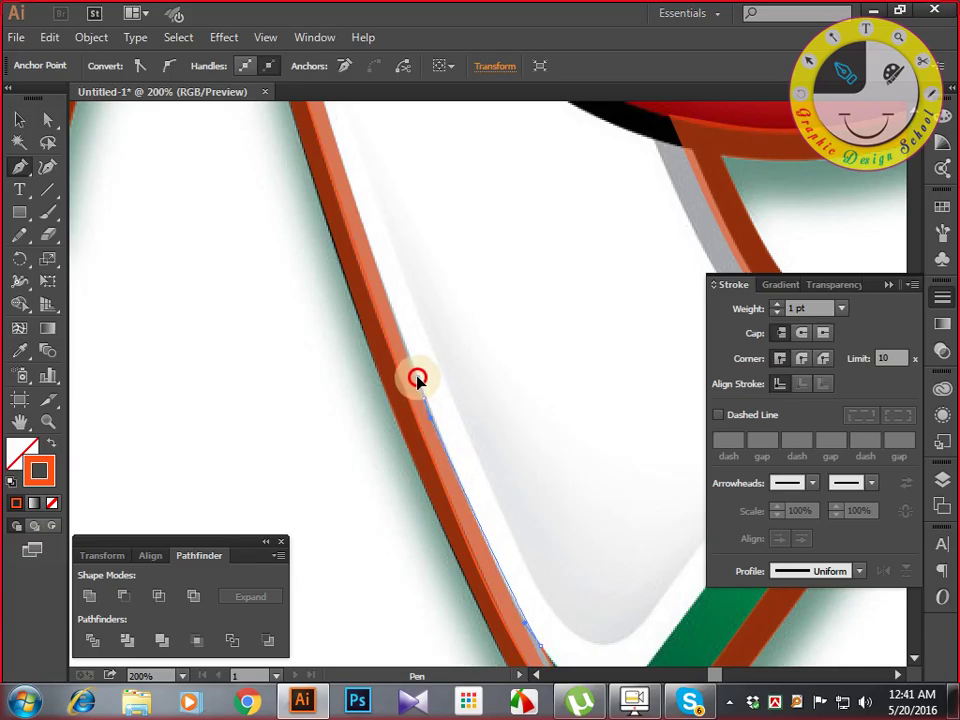
{"action": "key", "text": "space"}
{"action": "left_click_drag", "start_coordinate": [393, 327], "coordinate": [433, 494]}
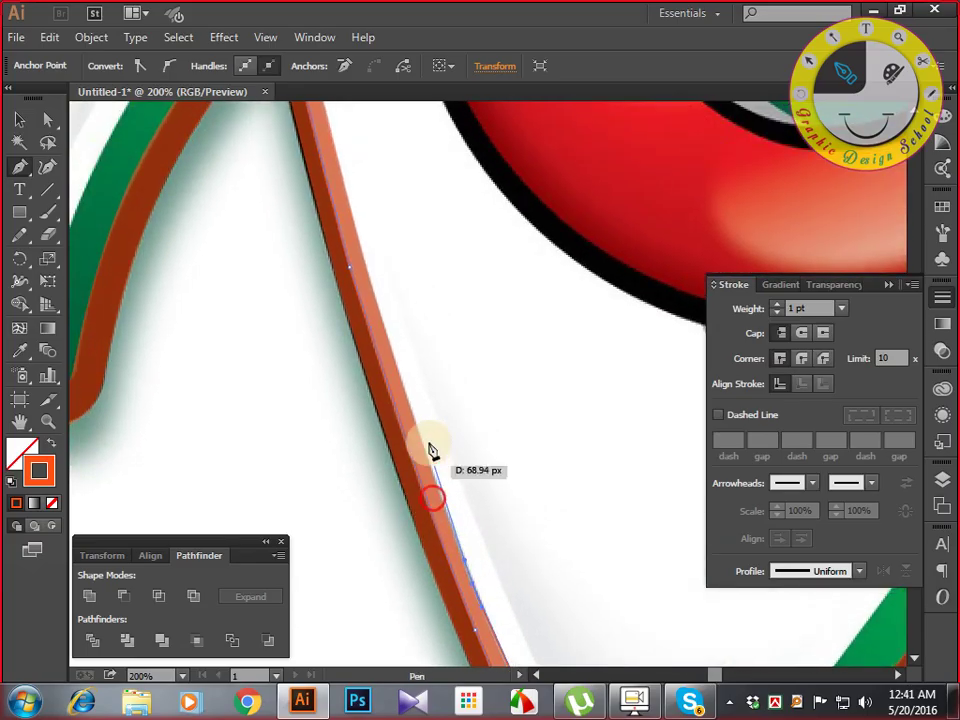
{"action": "key", "text": "space"}
{"action": "left_click_drag", "start_coordinate": [399, 354], "coordinate": [397, 425]}
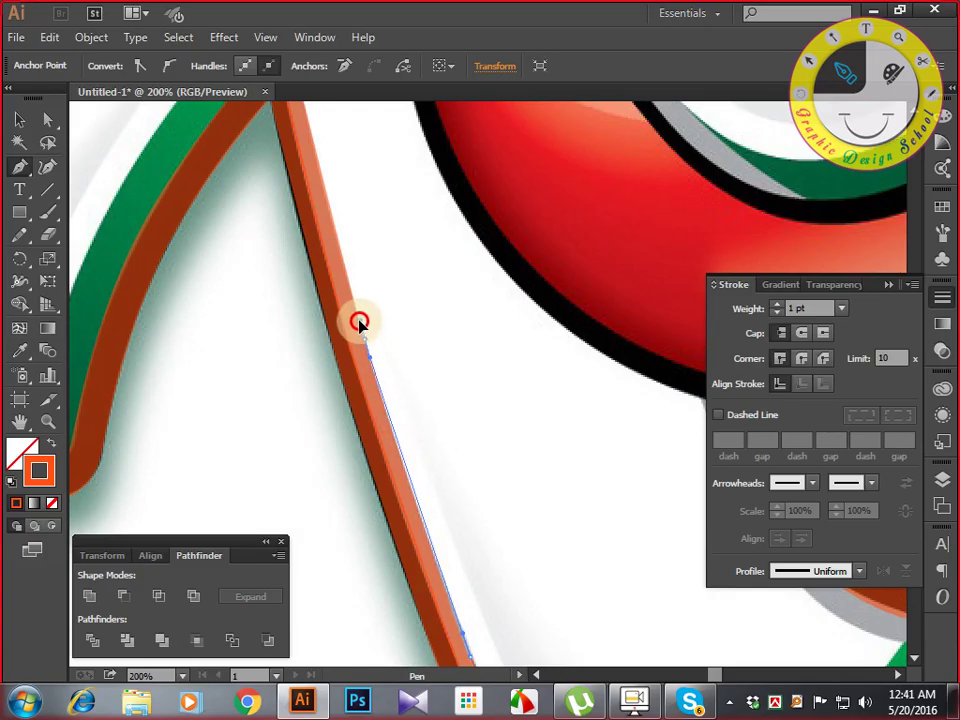
{"action": "key", "text": "space"}
{"action": "left_click_drag", "start_coordinate": [354, 305], "coordinate": [392, 448]}
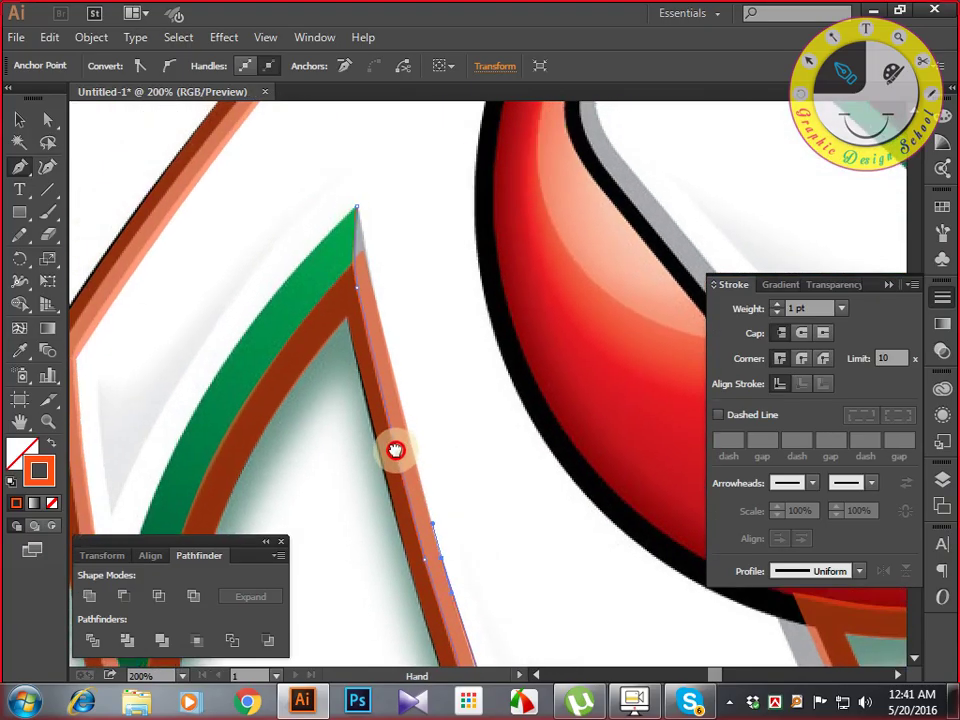
Close the path at the green band's upper tip and fill it with the gray sampled from the reference image.
{"action": "left_click", "coordinate": [359, 209]}
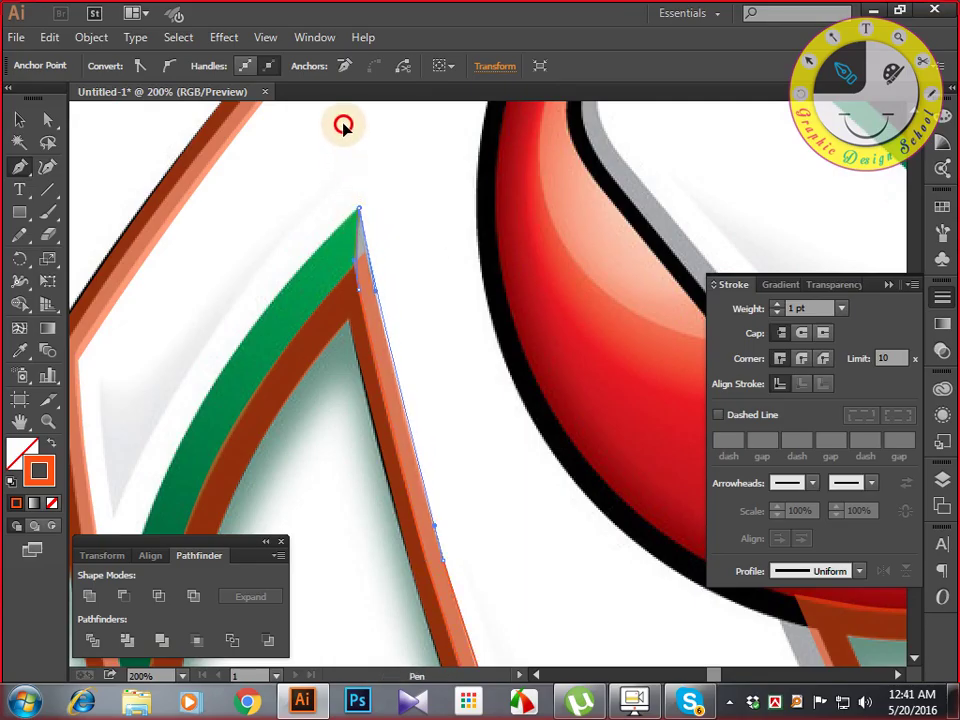
{"action": "key", "text": "space"}
{"action": "left_click_drag", "start_coordinate": [377, 364], "coordinate": [384, 431]}
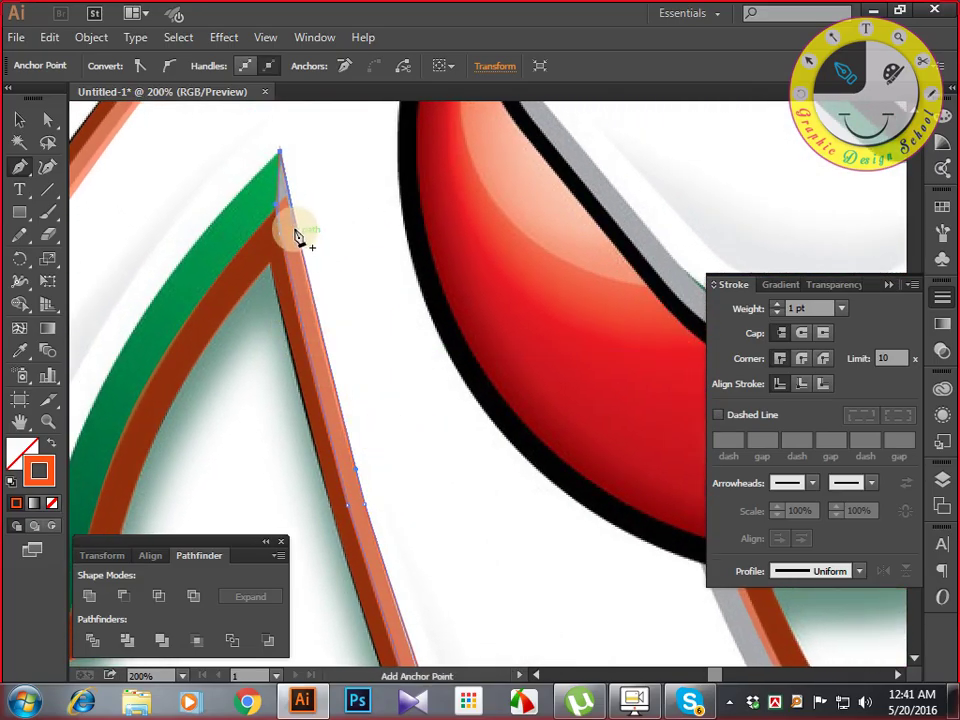
{"action": "key", "text": "i"}
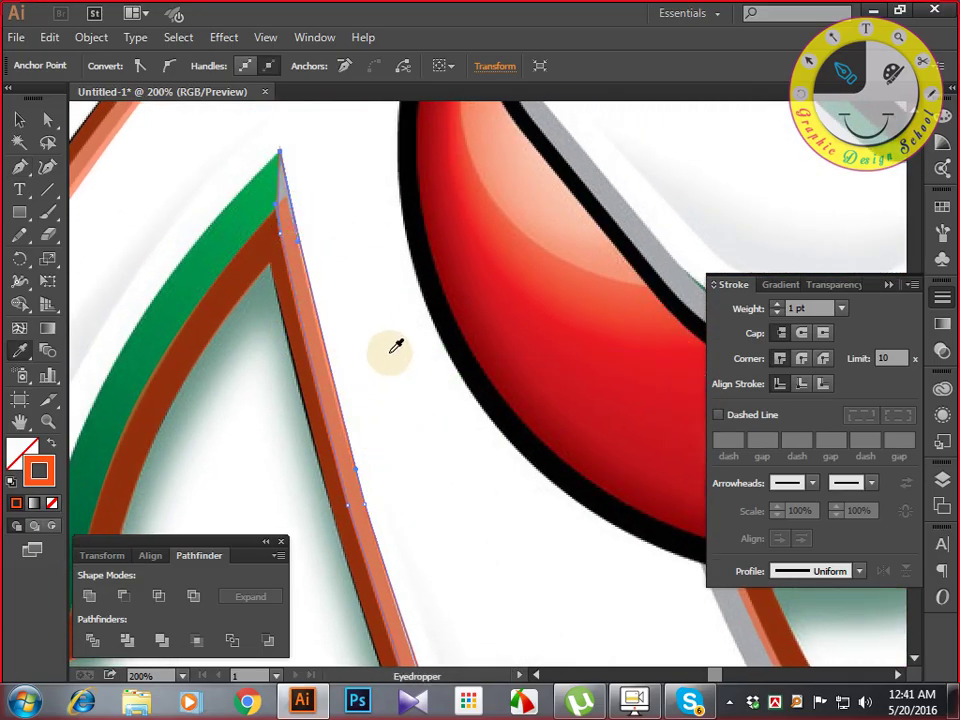
{"action": "left_click", "coordinate": [286, 189]}
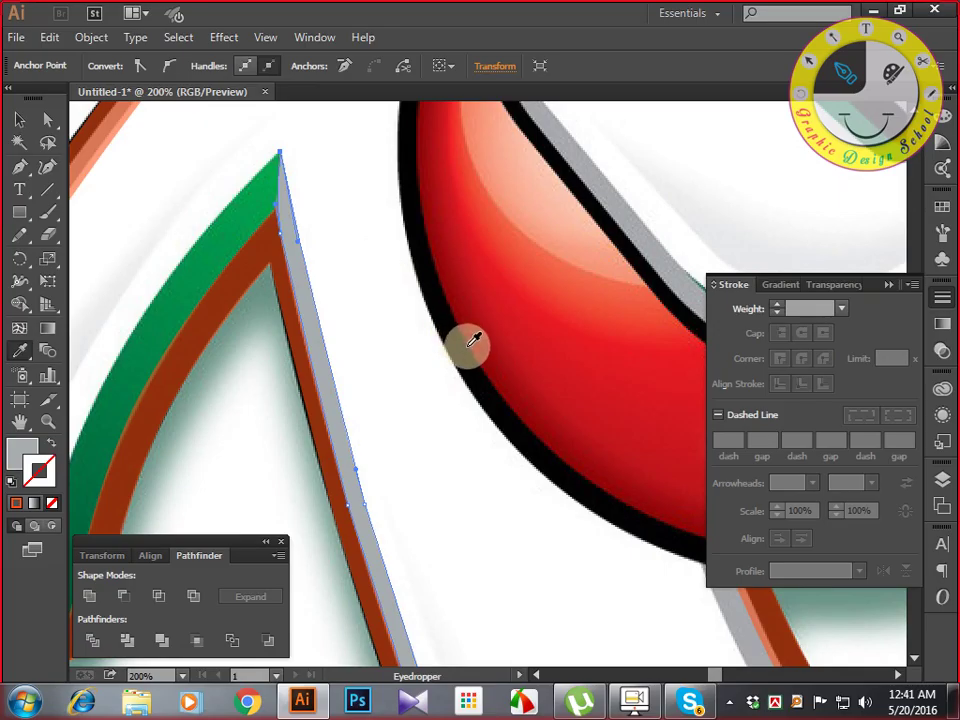
Start a new Pen path across the upper end of the gray strip where it meets the red disc's black border.
{"action": "key", "text": "space"}
{"action": "left_click_drag", "start_coordinate": [516, 479], "coordinate": [467, 294]}
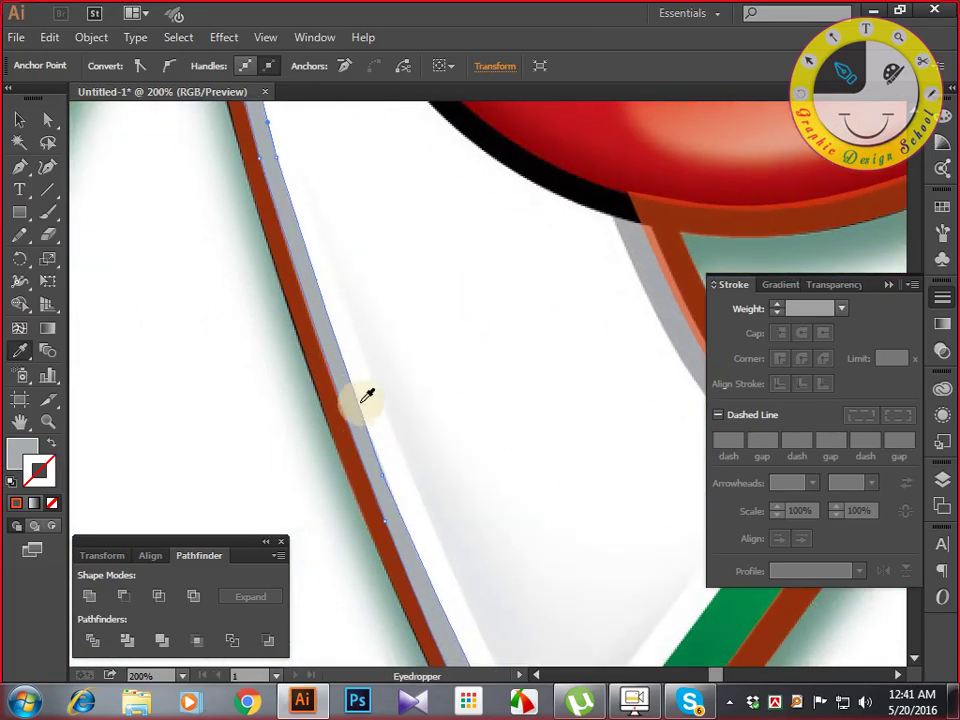
{"action": "key", "text": "space"}
{"action": "left_click_drag", "start_coordinate": [390, 454], "coordinate": [287, 392]}
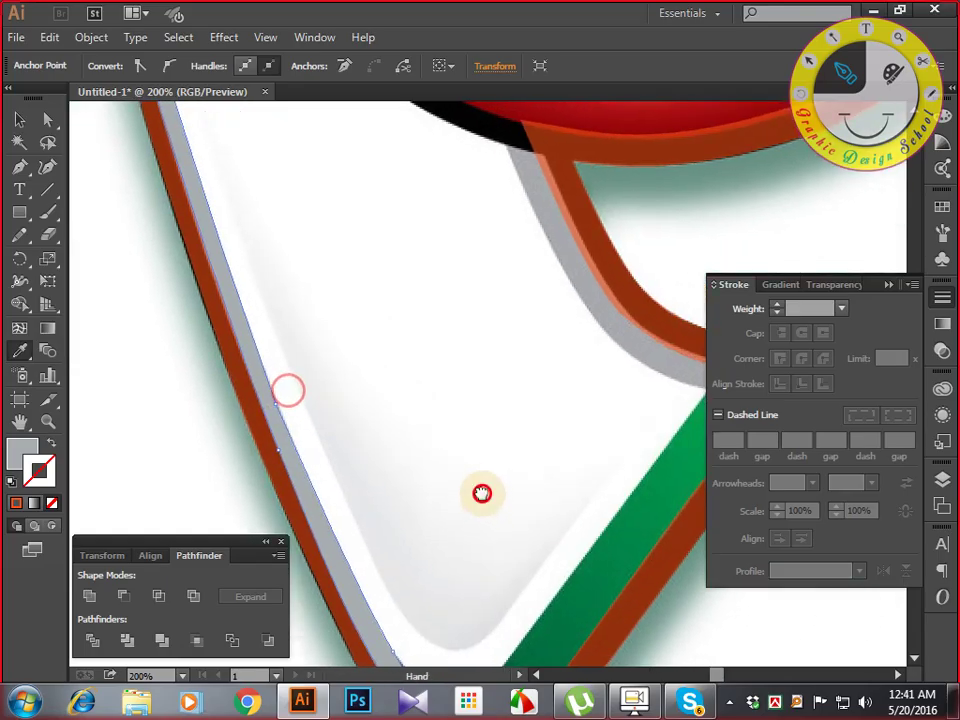
{"action": "left_click_drag", "start_coordinate": [482, 493], "coordinate": [390, 330]}
{"action": "left_click_drag", "start_coordinate": [424, 373], "coordinate": [479, 513]}
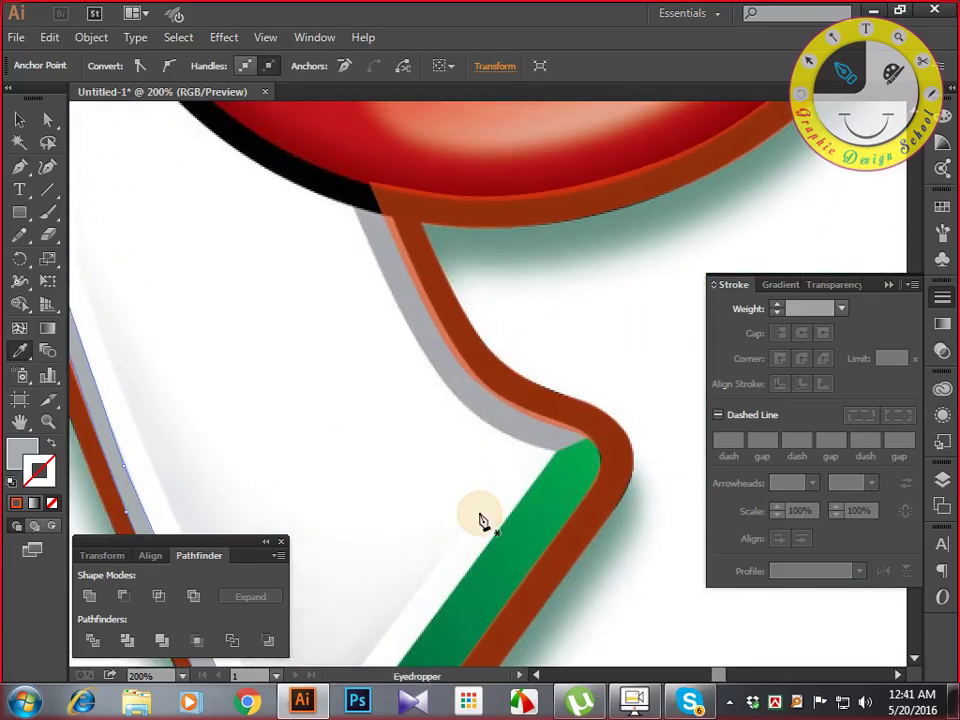
{"action": "key", "text": "p"}
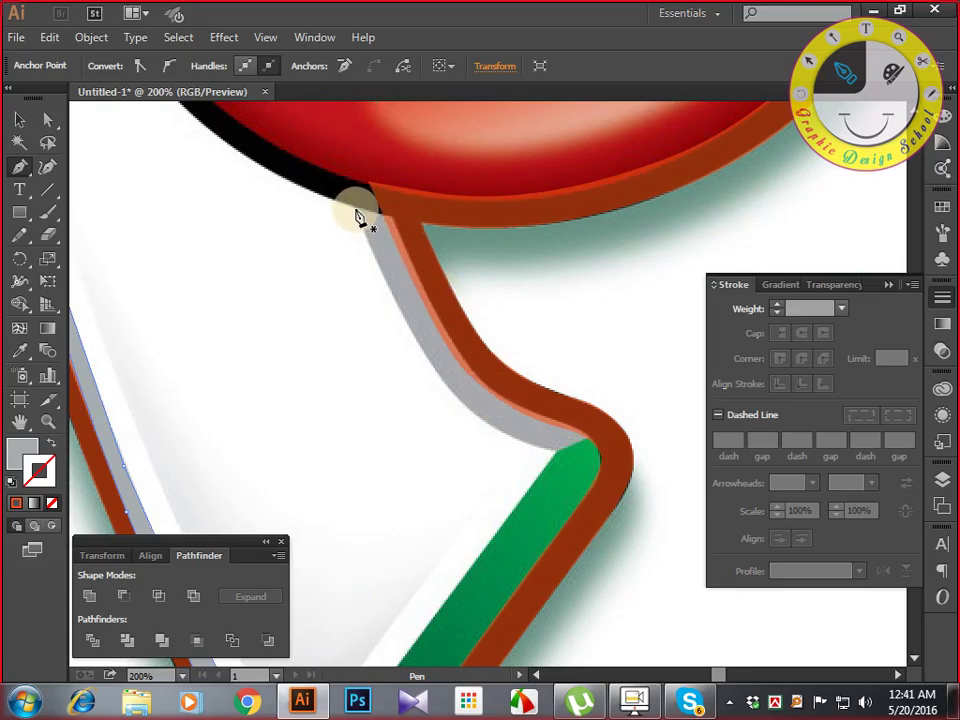
{"action": "key", "text": "ctrl+plus"}
{"action": "key", "text": "space"}
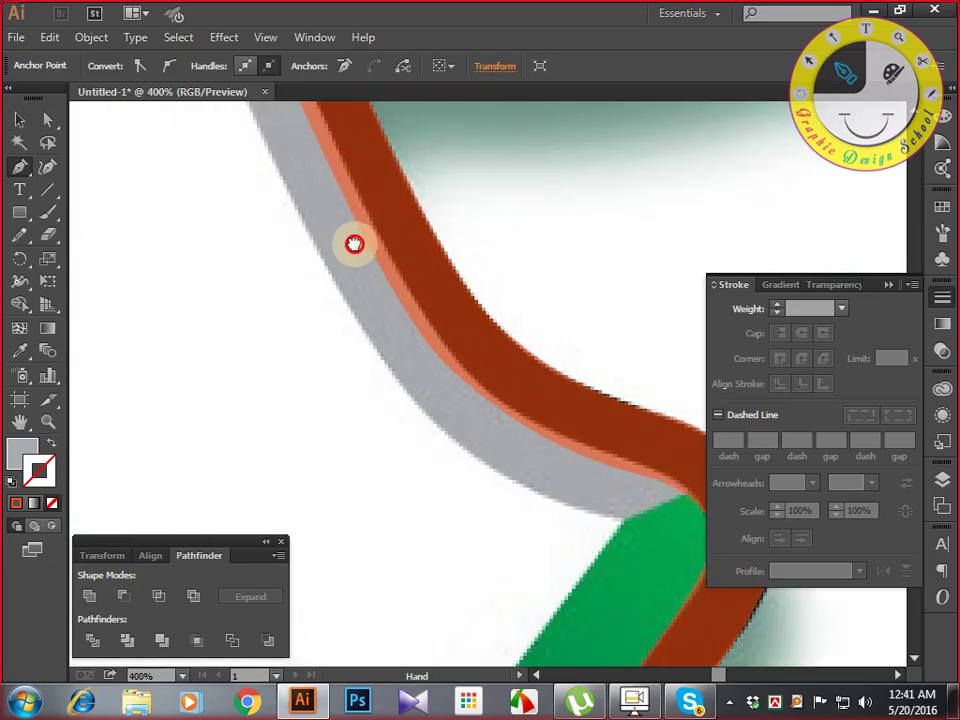
{"action": "left_click_drag", "start_coordinate": [360, 218], "coordinate": [377, 412]}
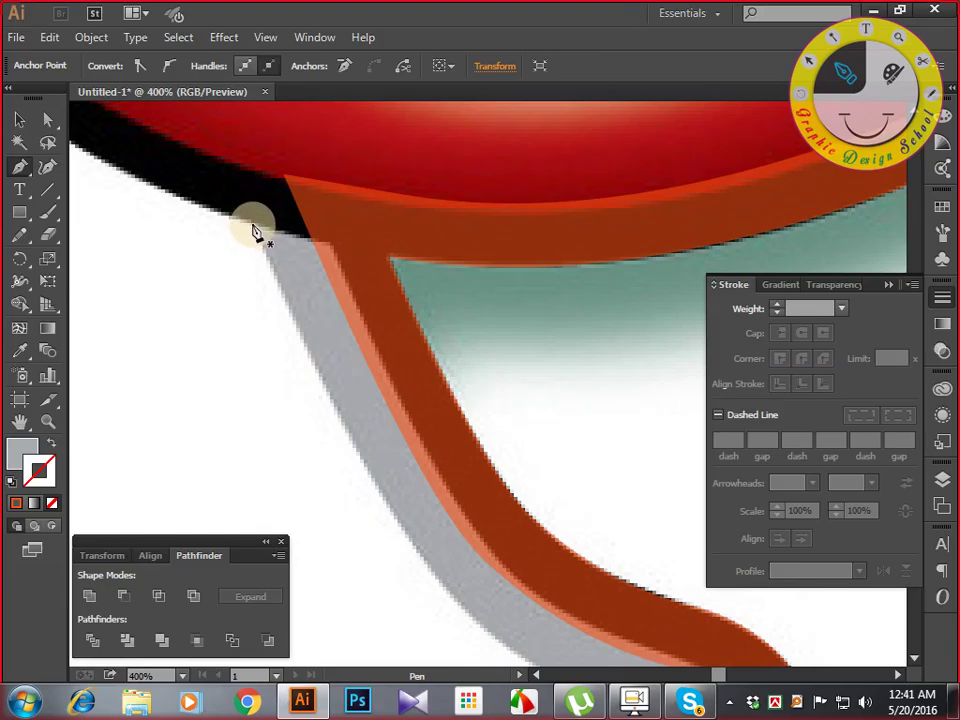
{"action": "left_click_drag", "start_coordinate": [254, 232], "coordinate": [311, 241]}
{"action": "key", "text": "ctrl+z"}
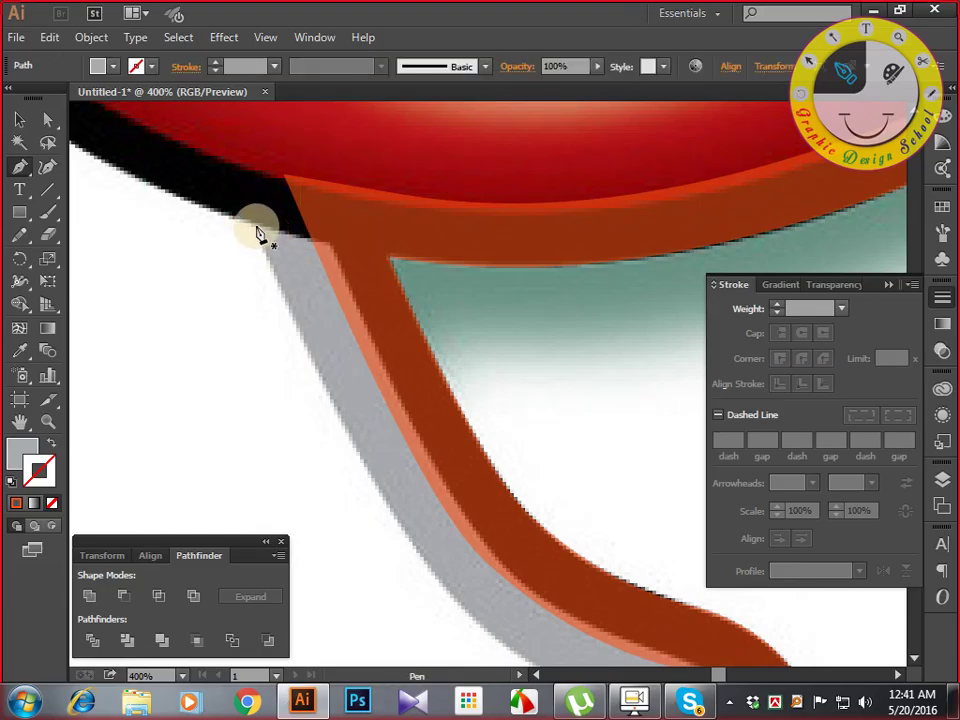
{"action": "left_click_drag", "start_coordinate": [254, 232], "coordinate": [317, 246]}
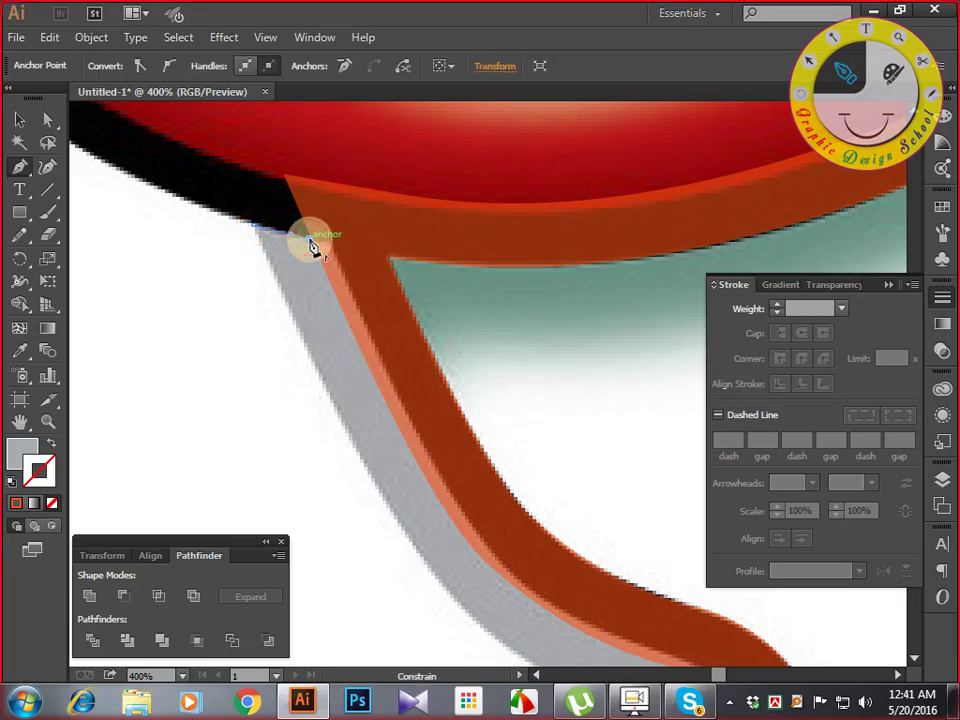
Swap the path's fill and stroke colors and curve it down the gray strip's border side to the green band's corner.
{"action": "key", "text": "shift+x"}
{"action": "mouse_move", "coordinate": [410, 434]}
{"action": "left_mouse_down"}
{"action": "mouse_move", "coordinate": [360, 358]}
{"action": "mouse_move", "coordinate": [394, 435]}
{"action": "left_mouse_up"}
{"action": "scroll", "coordinate": [394, 435], "scroll_direction": "down", "scroll_amount": 3}
{"action": "scroll", "coordinate": [394, 435], "scroll_direction": "right", "scroll_amount": 2}
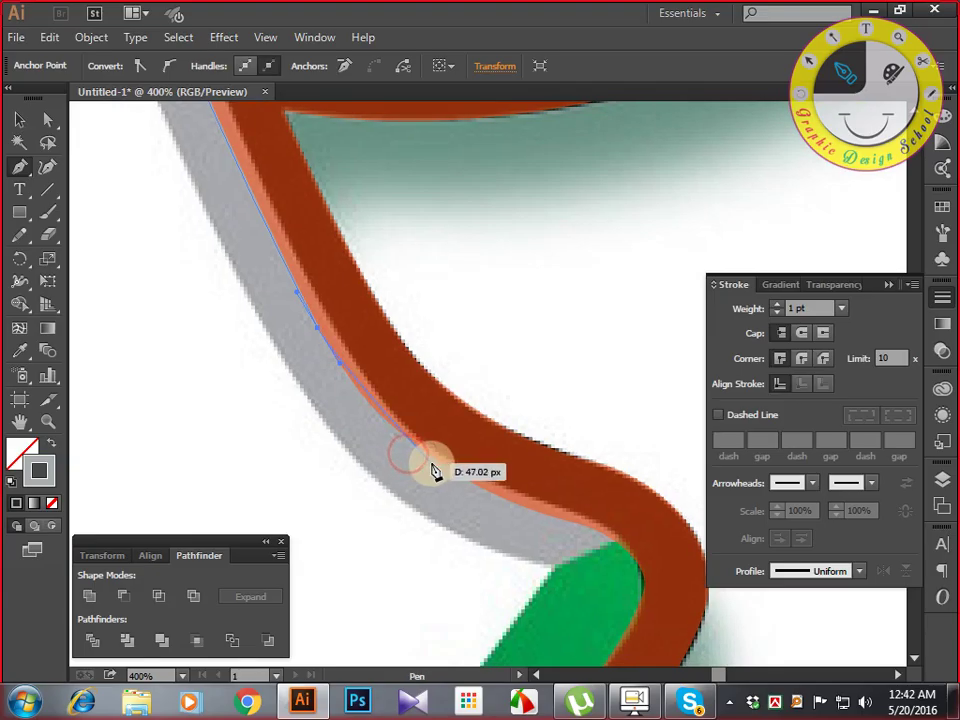
{"action": "left_click_drag", "start_coordinate": [440, 464], "coordinate": [500, 497]}
{"action": "key", "text": "space"}
{"action": "left_click_drag", "start_coordinate": [558, 516], "coordinate": [476, 402]}
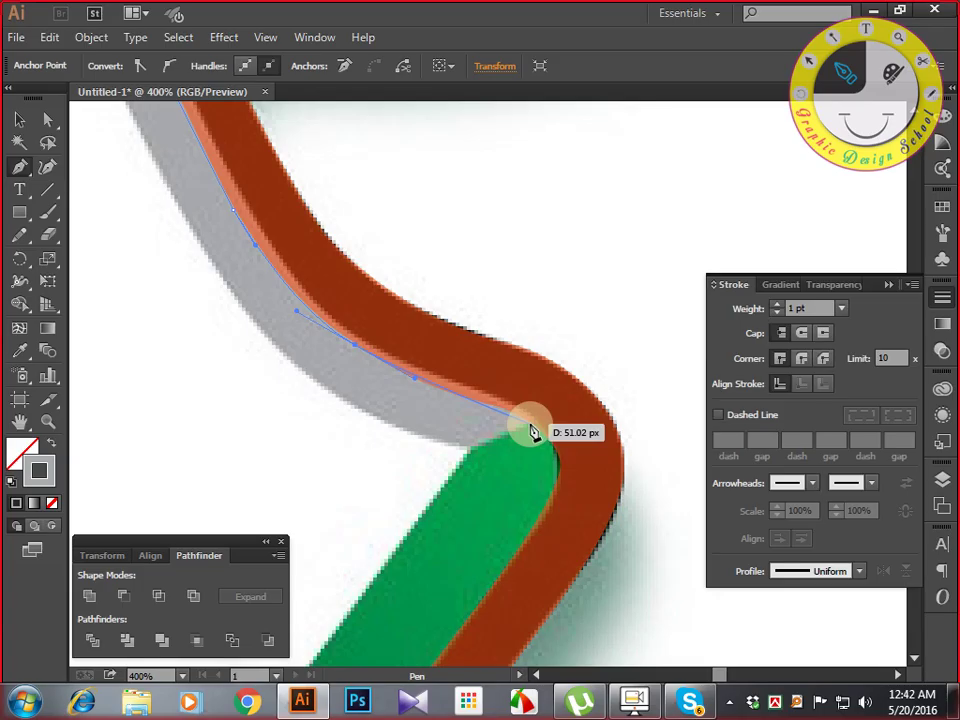
{"action": "left_click", "coordinate": [531, 432]}
Trace back up the strip's white side to its starting point, close the path and swap the gray from stroke to fill.
{"action": "scroll", "coordinate": [531, 431], "scroll_direction": "left", "scroll_amount": 2}
{"action": "scroll", "coordinate": [531, 431], "scroll_direction": "down", "scroll_amount": 2}
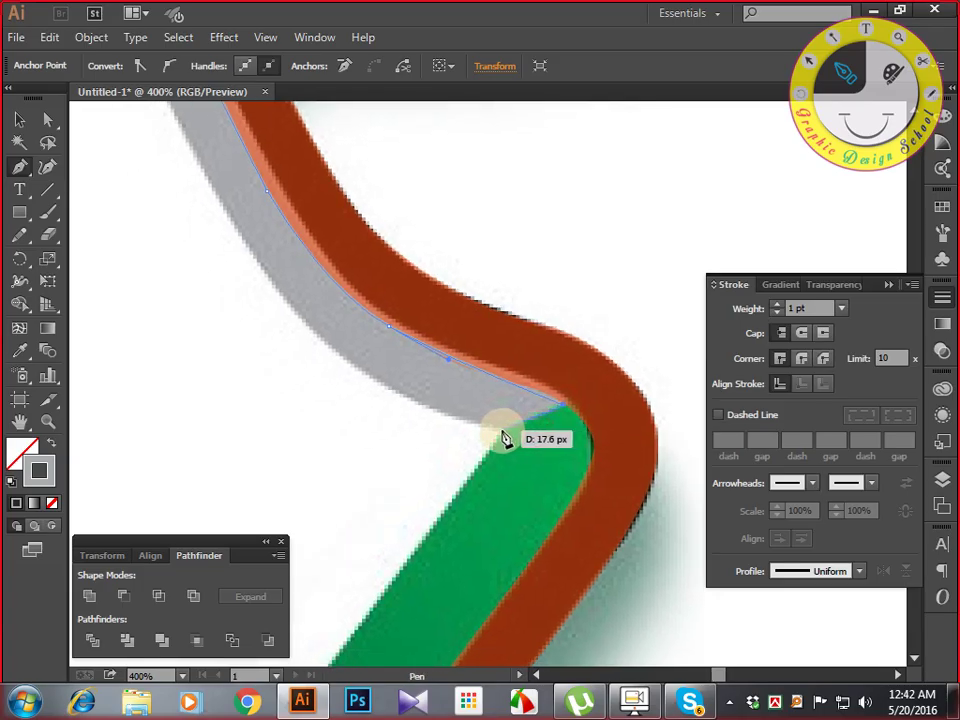
{"action": "left_click", "coordinate": [501, 433]}
{"action": "scroll", "coordinate": [467, 431], "scroll_direction": "left", "scroll_amount": 2}
{"action": "scroll", "coordinate": [467, 431], "scroll_direction": "up", "scroll_amount": 2}
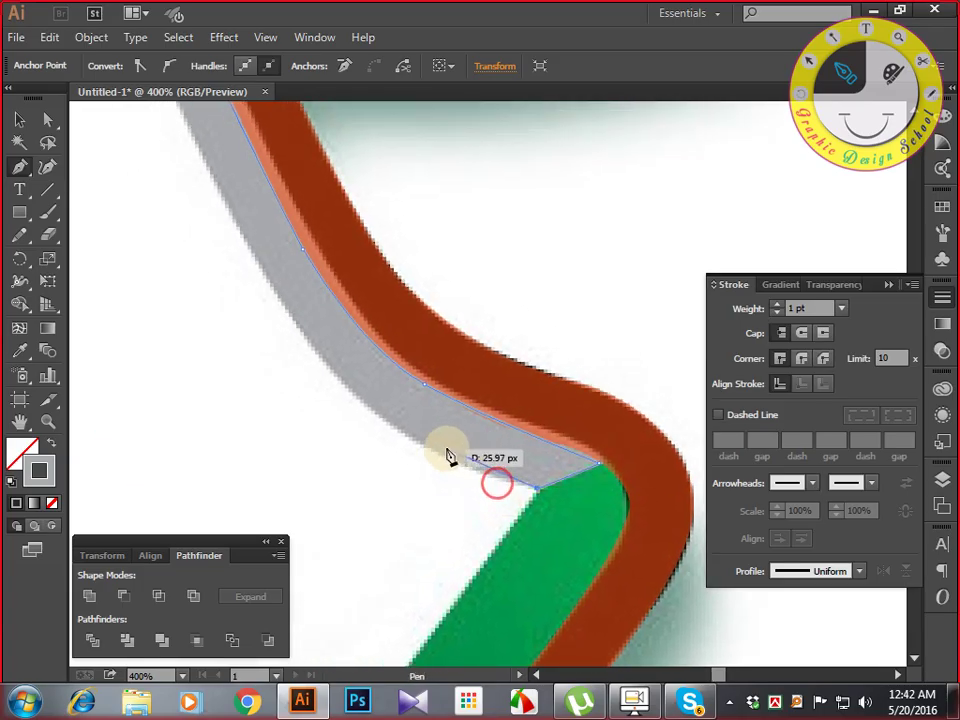
{"action": "left_click", "coordinate": [393, 428]}
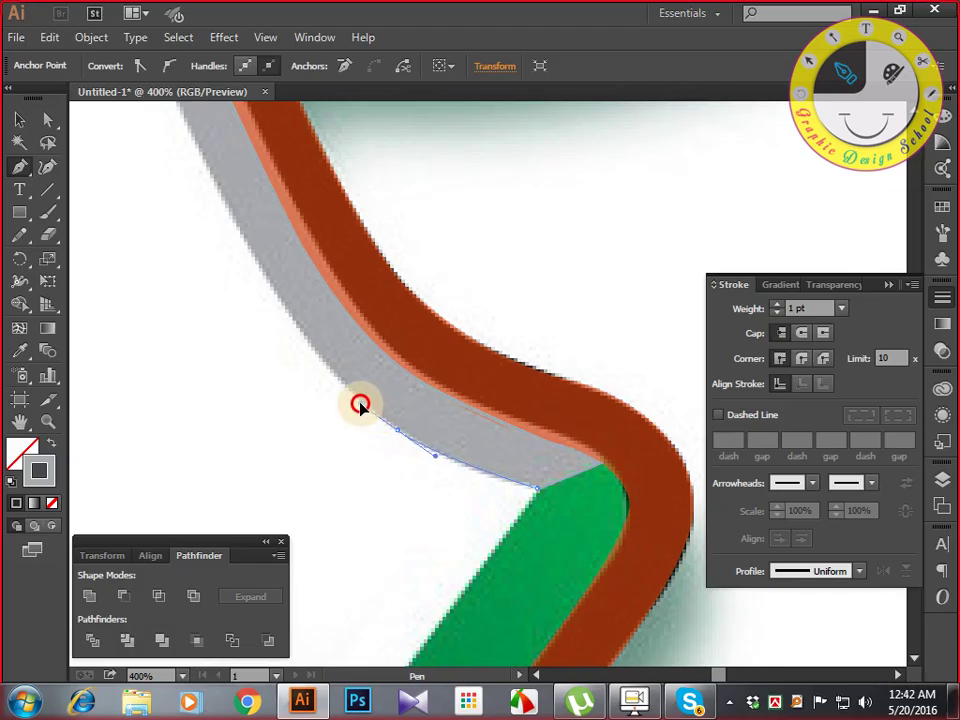
{"action": "left_click_drag", "start_coordinate": [310, 363], "coordinate": [402, 494]}
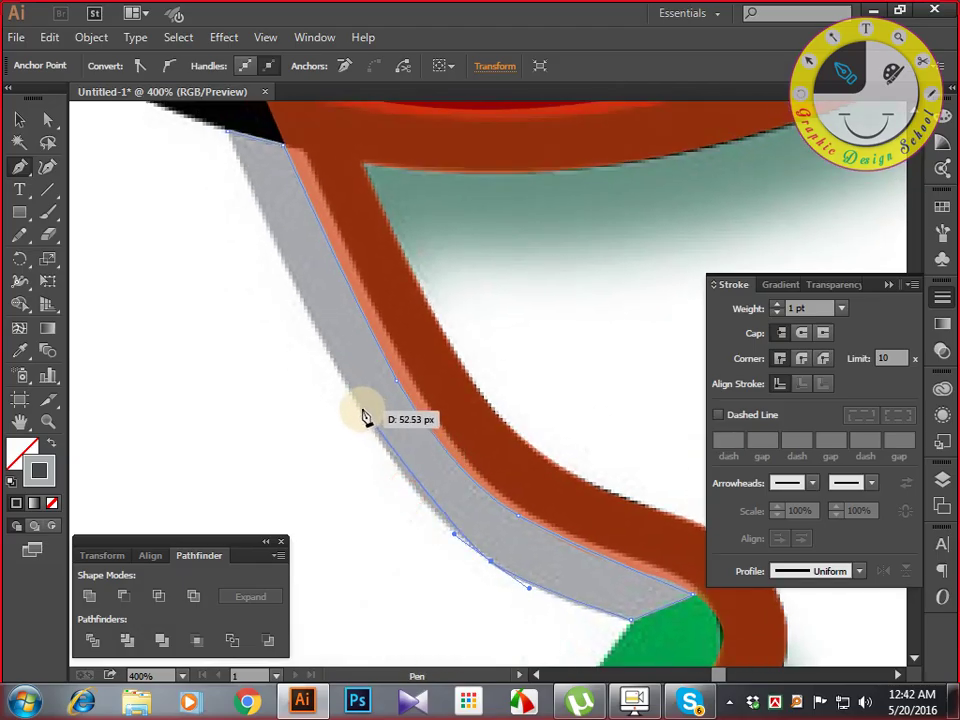
{"action": "mouse_move", "coordinate": [350, 397]}
{"action": "left_mouse_down"}
{"action": "mouse_move", "coordinate": [292, 299]}
{"action": "mouse_move", "coordinate": [349, 448]}
{"action": "mouse_move", "coordinate": [311, 304]}
{"action": "left_mouse_up"}
{"action": "left_click", "coordinate": [287, 292]}
{"action": "key", "text": "shift+x"}
Examine the filled gray strips beside the stem and how the shorter one meets the red disc's border and green band.
{"action": "left_click_drag", "start_coordinate": [369, 453], "coordinate": [300, 309]}
{"action": "left_click_drag", "start_coordinate": [319, 425], "coordinate": [317, 294]}
{"action": "left_click_drag", "start_coordinate": [323, 394], "coordinate": [579, 593]}
{"action": "left_click_drag", "start_coordinate": [313, 267], "coordinate": [416, 467]}
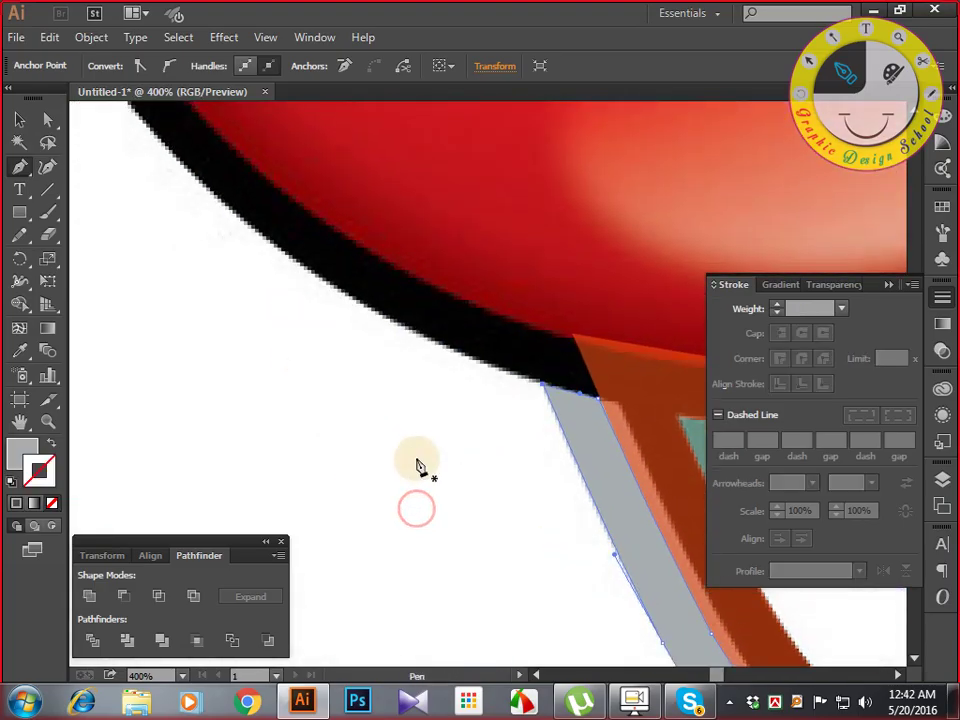
{"action": "key", "text": "ctrl+minus"}
{"action": "key", "text": "ctrl+minus"}
{"action": "key", "text": "ctrl+minus"}
{"action": "key", "text": "ctrl+minus"}
{"action": "left_click_drag", "start_coordinate": [446, 321], "coordinate": [503, 336]}
{"action": "key", "text": "ctrl+plus"}
{"action": "key", "text": "ctrl+plus"}
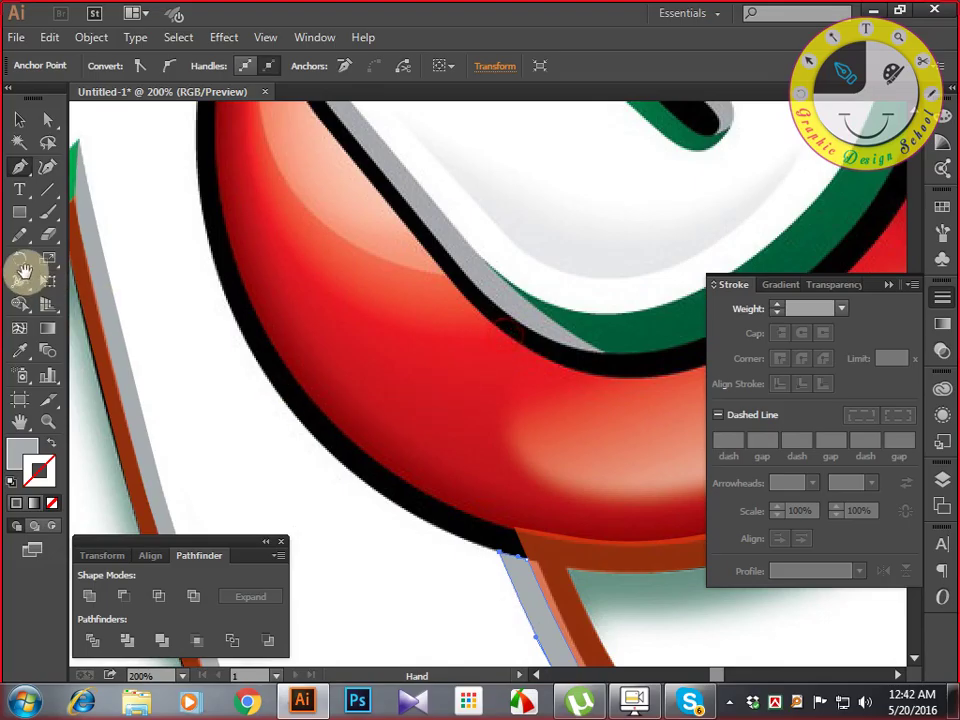
{"action": "left_click_drag", "start_coordinate": [256, 346], "coordinate": [309, 418]}
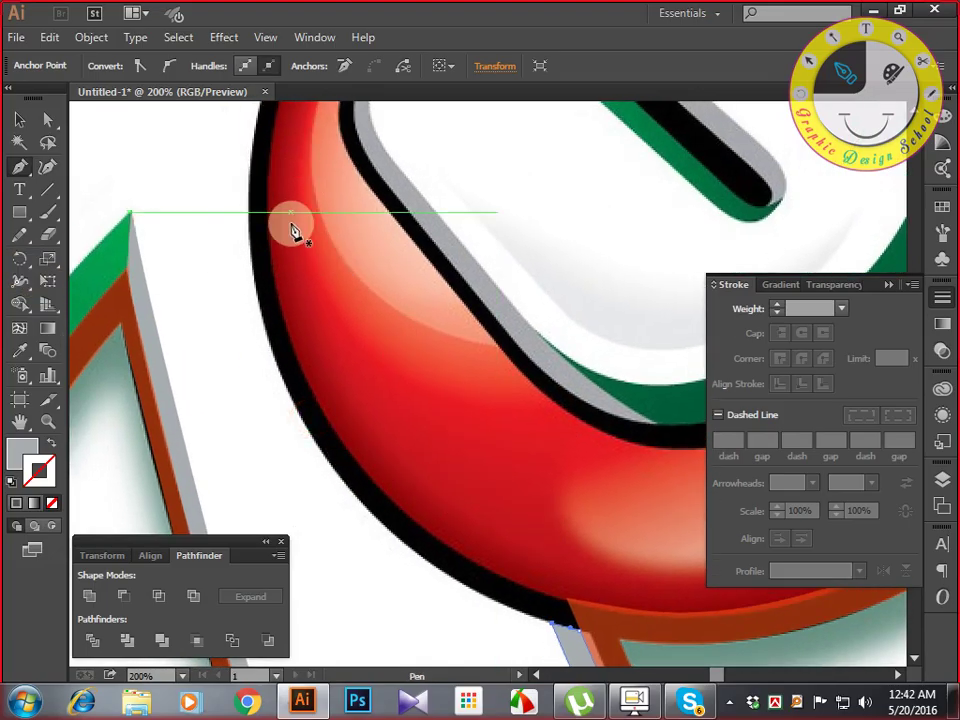
{"action": "left_click", "coordinate": [524, 408]}
{"action": "left_click", "coordinate": [524, 555]}
{"action": "left_click_drag", "start_coordinate": [523, 555], "coordinate": [468, 504]}
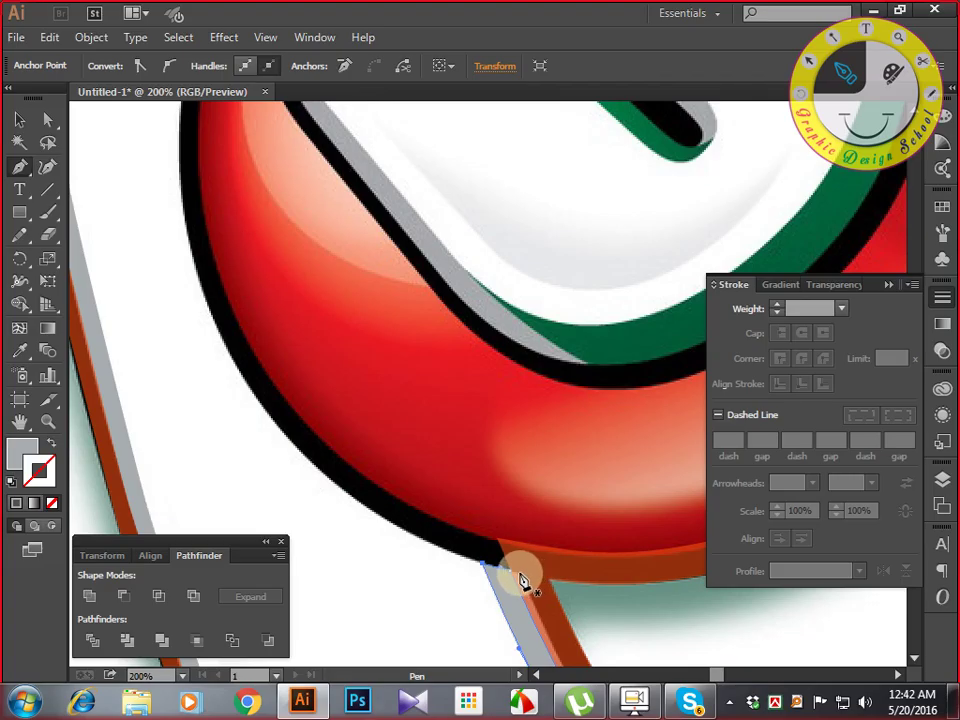
{"action": "left_click_drag", "start_coordinate": [522, 580], "coordinate": [433, 266]}
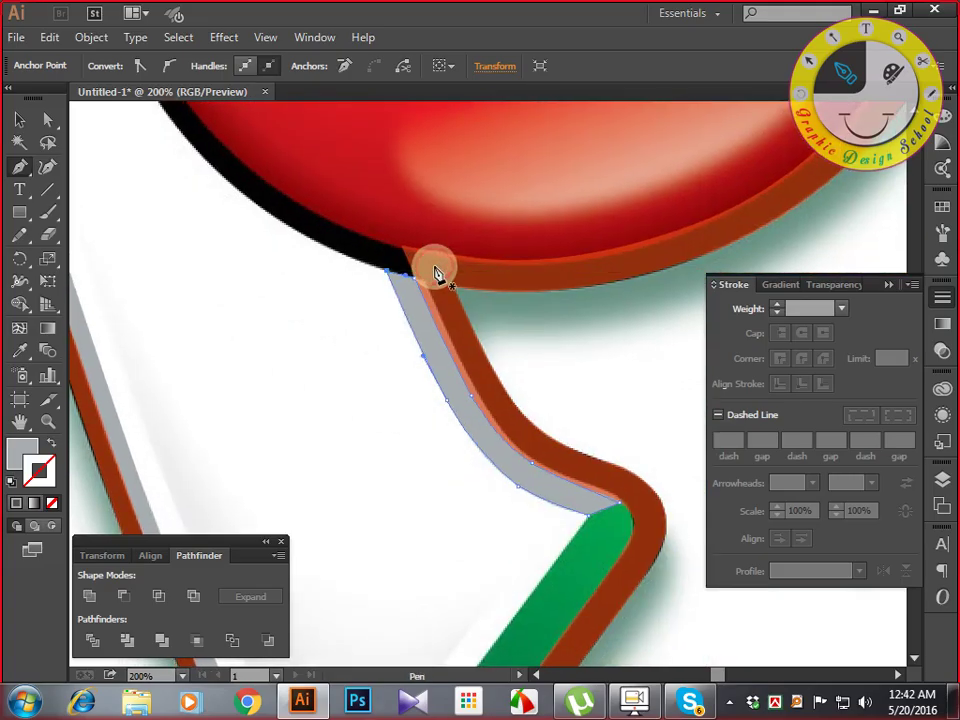
{"action": "key", "text": "ctrl+="}
{"action": "left_click_drag", "start_coordinate": [433, 266], "coordinate": [410, 258]}
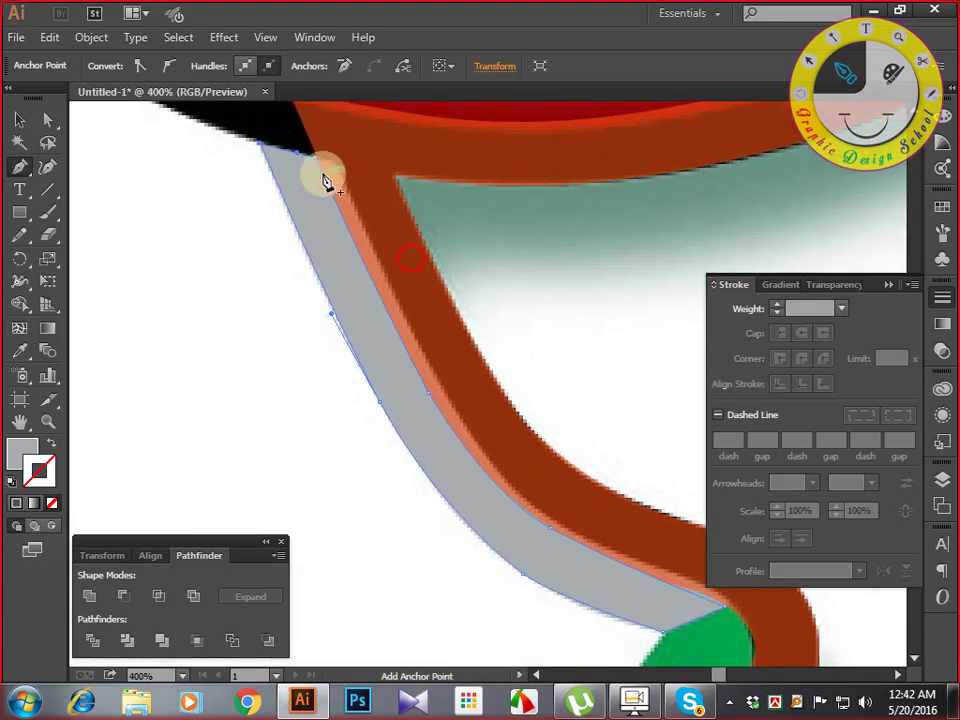
Swap the shorter gray strip's fill to a stroke and delete the two middle anchor points along its brown border side.
{"action": "left_click", "coordinate": [40, 113]}
{"action": "left_click", "coordinate": [154, 231]}
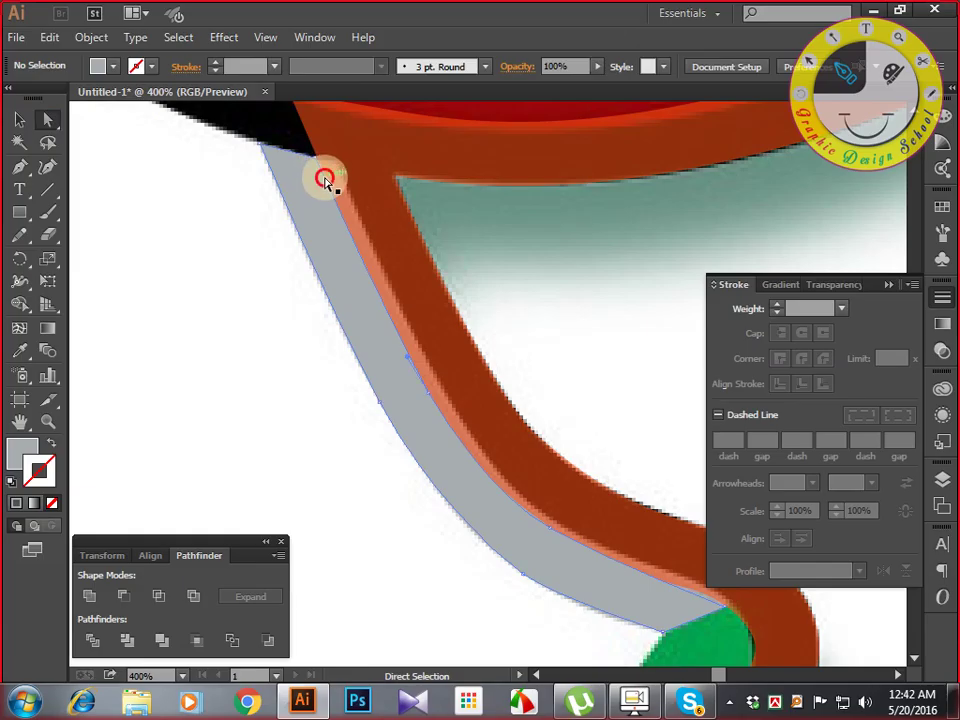
{"action": "left_click", "coordinate": [325, 179]}
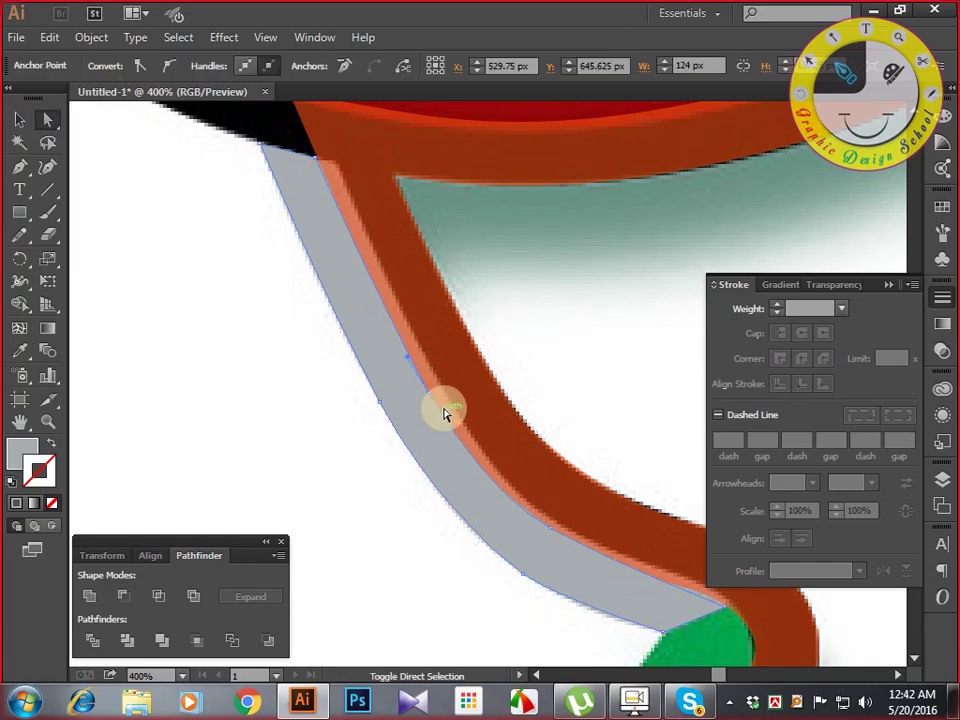
{"action": "left_click", "coordinate": [472, 381]}
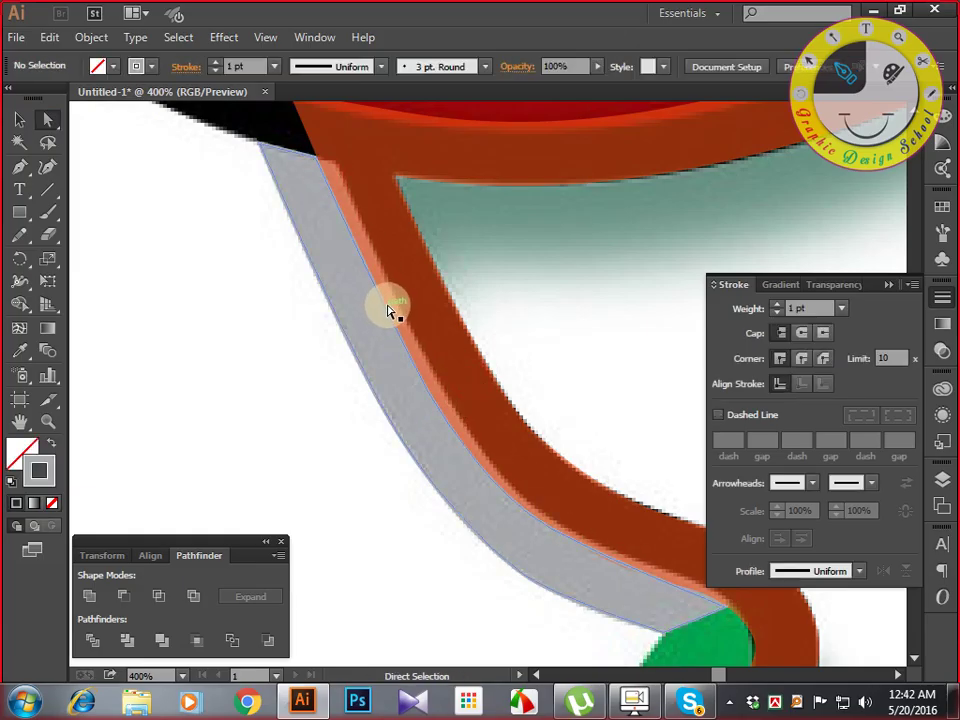
{"action": "left_click", "coordinate": [390, 311]}
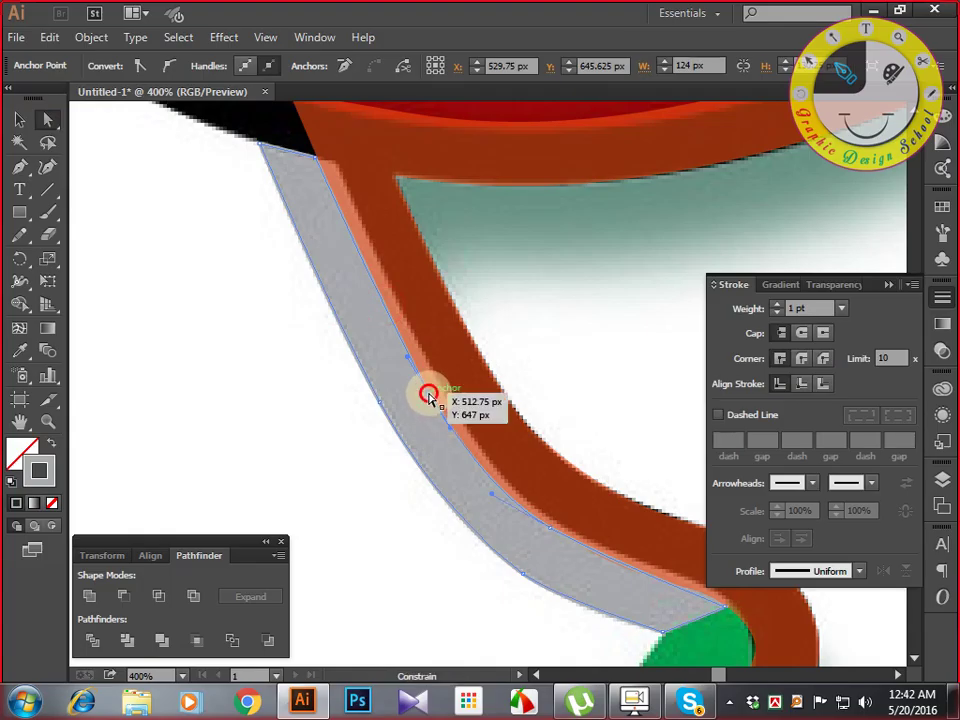
{"action": "left_click", "coordinate": [549, 531]}
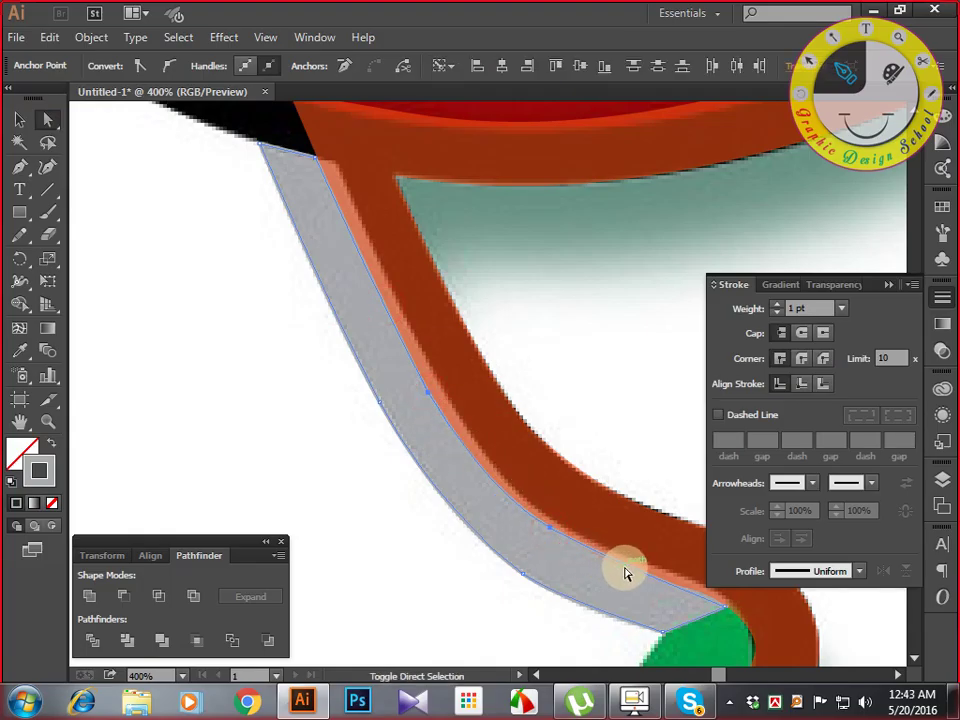
{"action": "key", "text": "p"}
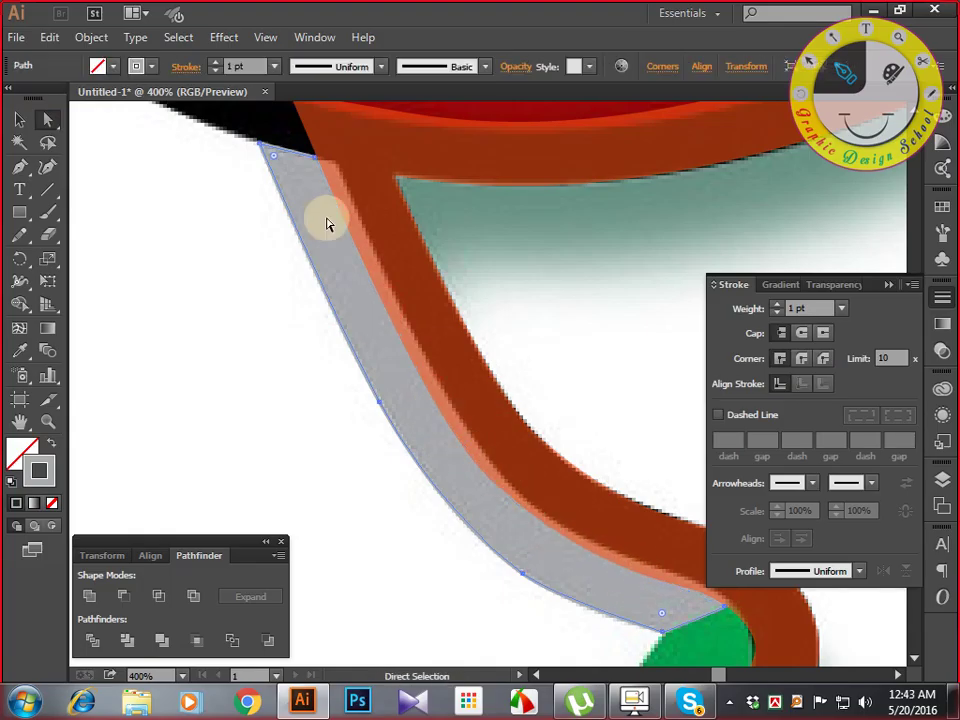
Resume the strip's open path at its upper end, extend it slightly into the brown border and curve it down along the border.
{"action": "left_click", "coordinate": [316, 158]}
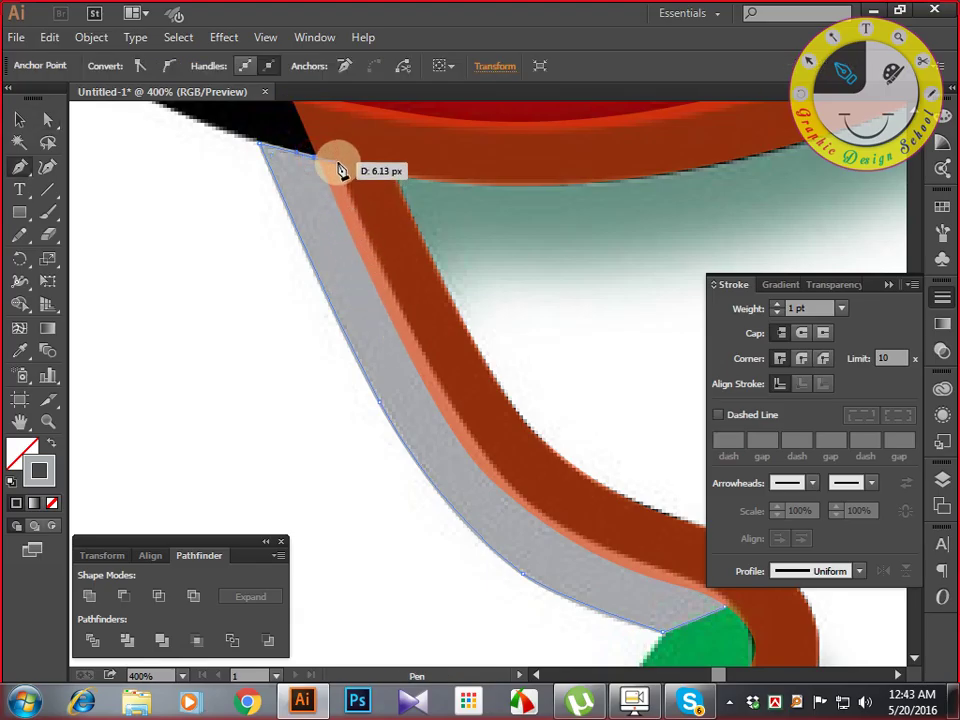
{"action": "left_click", "coordinate": [336, 161]}
{"action": "key", "text": "space"}
{"action": "left_click_drag", "start_coordinate": [444, 377], "coordinate": [374, 376]}
{"action": "key", "text": "space"}
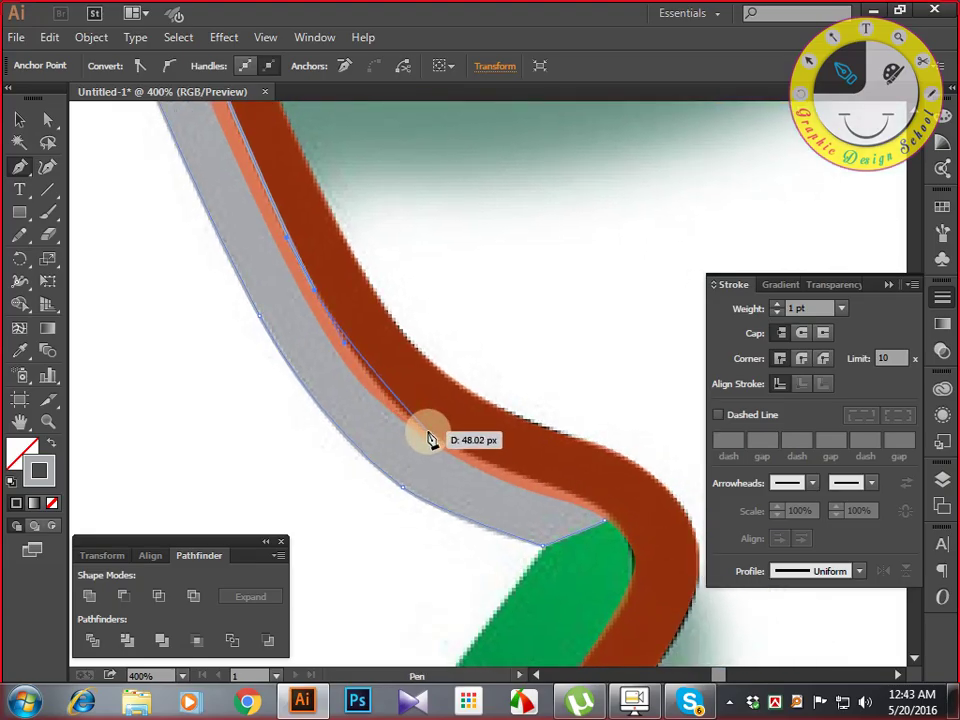
{"action": "left_click_drag", "start_coordinate": [431, 440], "coordinate": [462, 453]}
Curve the path on to the green band's corner, close it there and swap the gray from stroke to fill.
{"action": "key", "text": "space"}
{"action": "left_click_drag", "start_coordinate": [508, 479], "coordinate": [375, 384]}
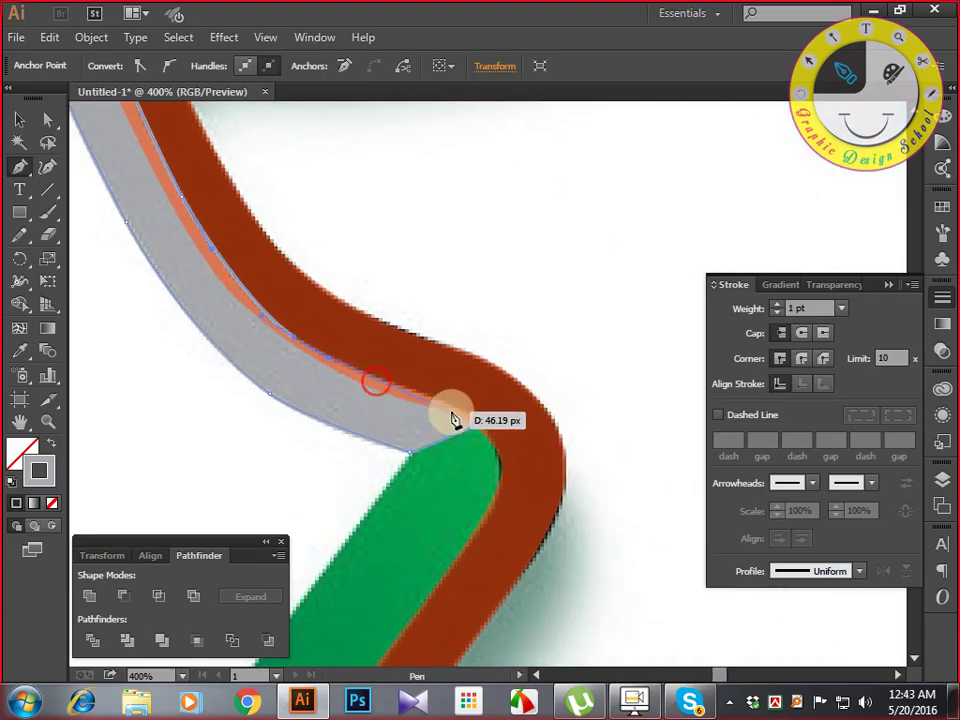
{"action": "mouse_move", "coordinate": [463, 418]}
{"action": "left_mouse_down"}
{"action": "mouse_move", "coordinate": [480, 429]}
{"action": "mouse_move", "coordinate": [467, 428]}
{"action": "left_mouse_up"}
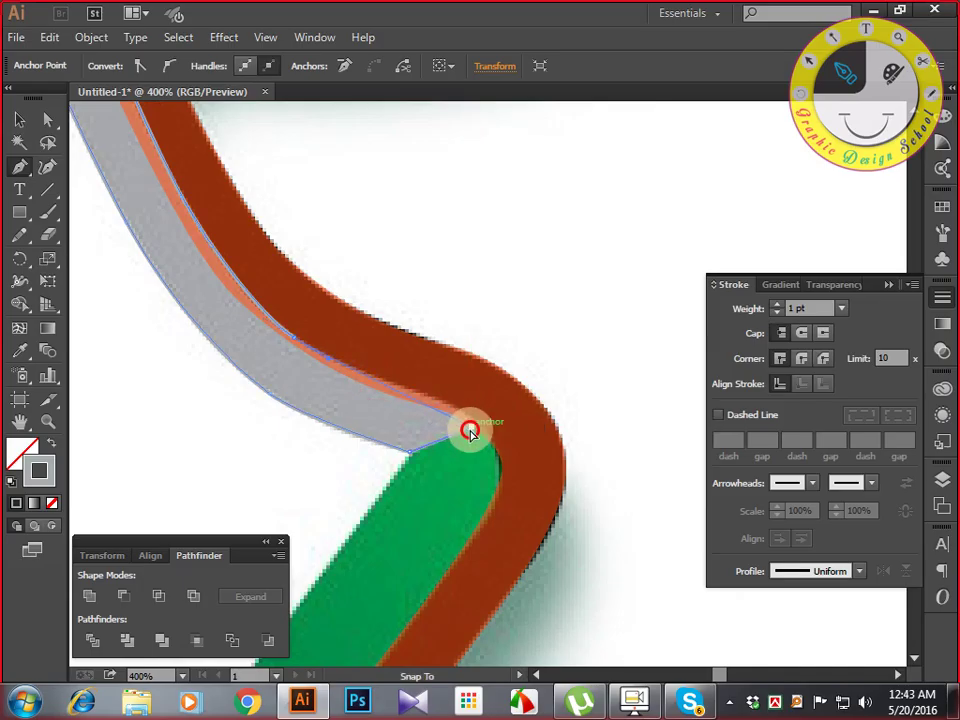
{"action": "left_click", "coordinate": [469, 451]}
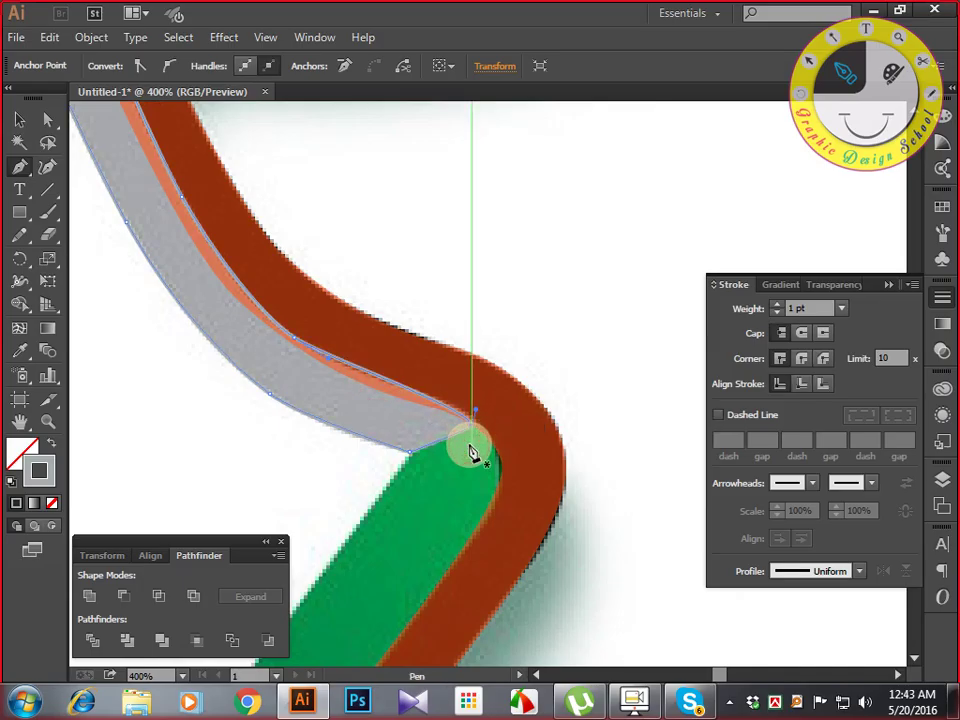
{"action": "key", "text": "space"}
{"action": "mouse_move", "coordinate": [324, 368]}
{"action": "left_mouse_down"}
{"action": "mouse_move", "coordinate": [369, 405]}
{"action": "mouse_move", "coordinate": [497, 467]}
{"action": "left_mouse_up"}
{"action": "left_click_drag", "start_coordinate": [330, 298], "coordinate": [411, 503]}
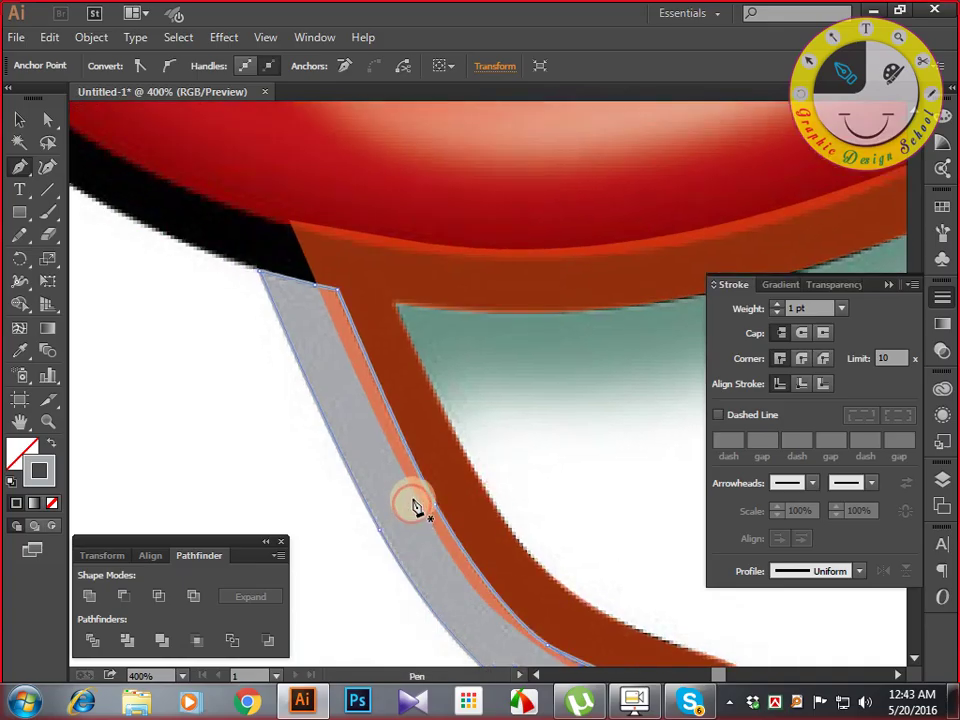
{"action": "key", "text": "shift+x"}
Start a new Pen path at the upper end of the red disc's black border, just inside the brown outline.
{"action": "scroll", "coordinate": [417, 507], "scroll_direction": "up", "scroll_amount": 10}
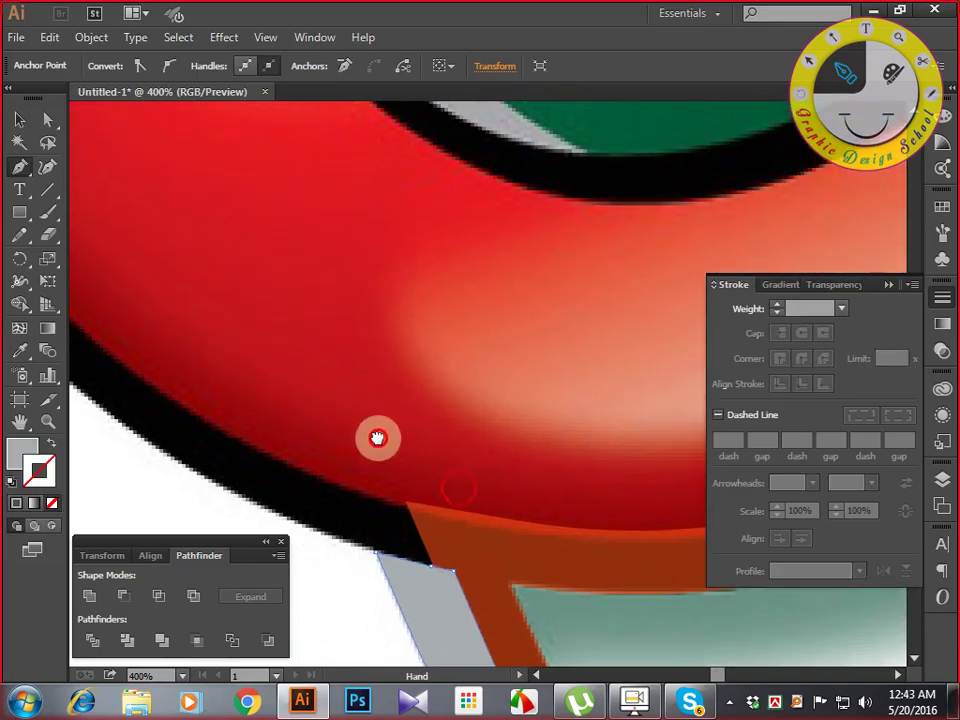
{"action": "key", "text": "ctrl+minus"}
{"action": "key", "text": "ctrl+minus"}
{"action": "key", "text": "ctrl+minus"}
{"action": "key", "text": "ctrl+minus"}
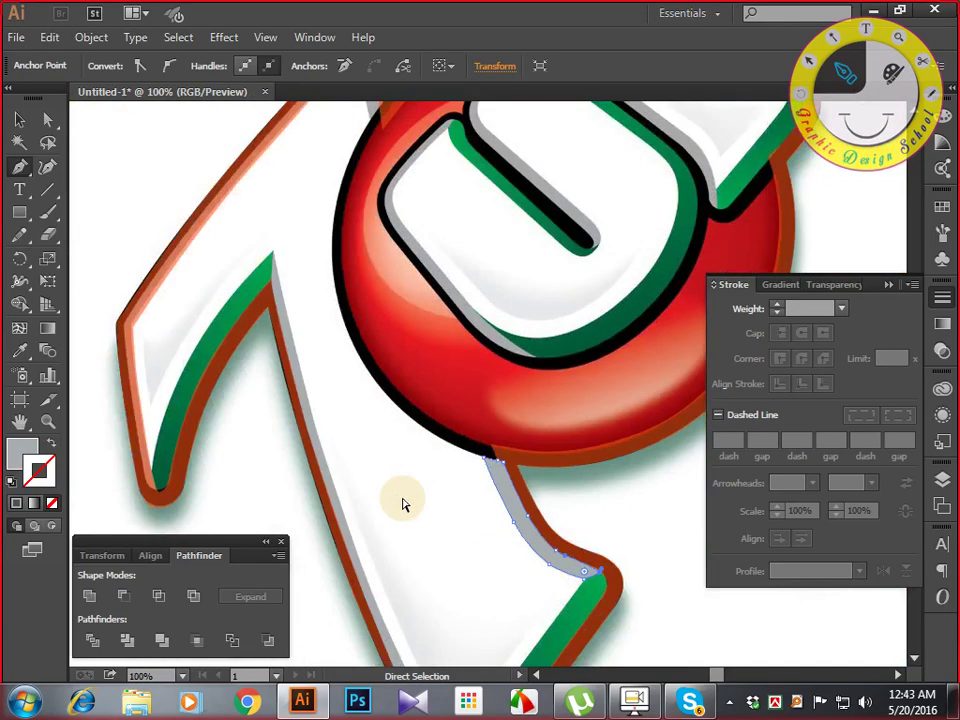
{"action": "left_click_drag", "start_coordinate": [401, 497], "coordinate": [440, 624]}
{"action": "key", "text": "ctrl+plus"}
{"action": "key", "text": "ctrl+plus"}
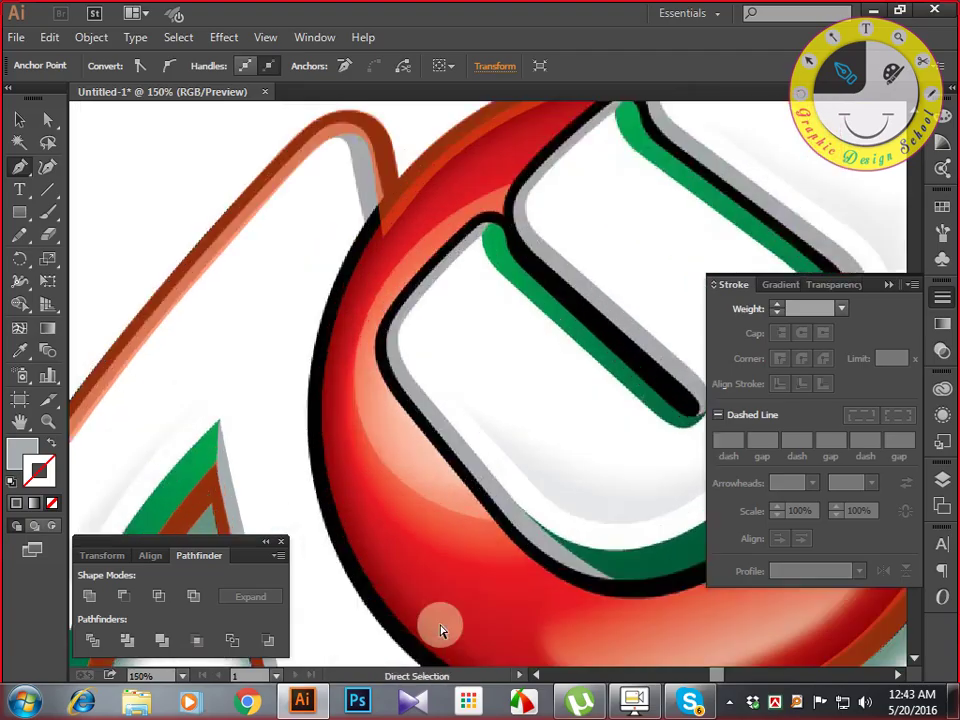
{"action": "left_click_drag", "start_coordinate": [491, 313], "coordinate": [534, 450]}
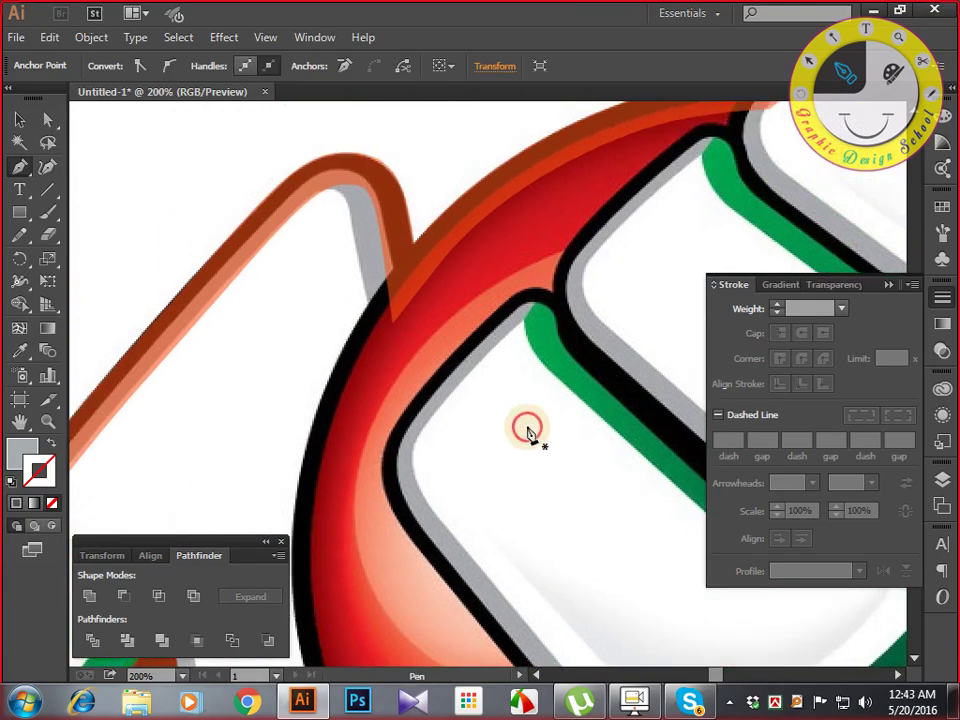
{"action": "left_click", "coordinate": [393, 270]}
{"action": "left_click_drag", "start_coordinate": [385, 316], "coordinate": [446, 225]}
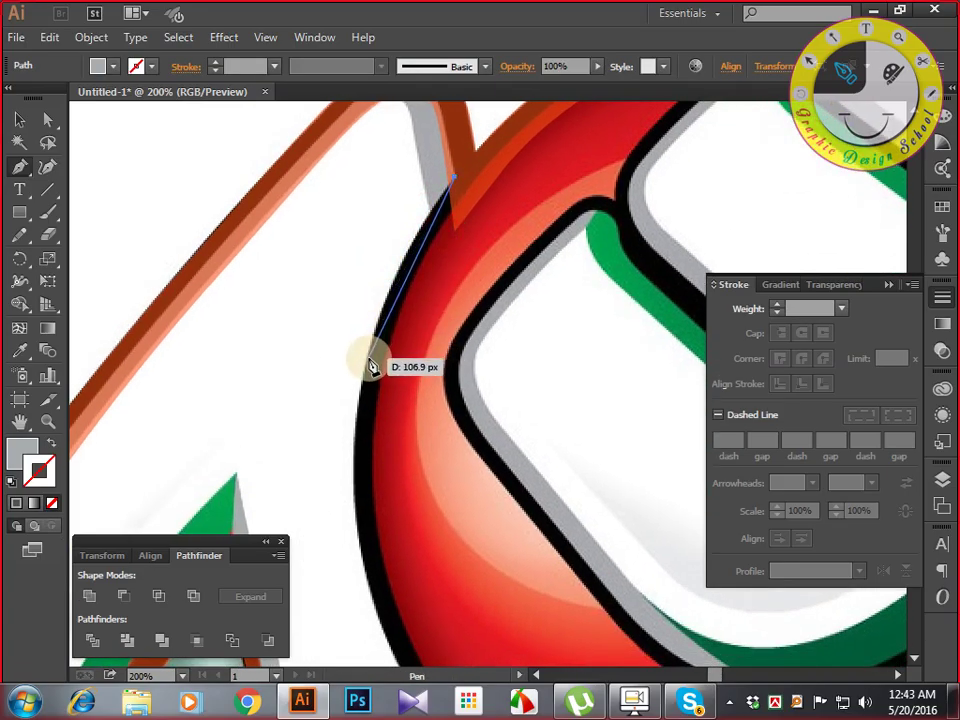
Curve the path down the upper outer edge of the disc's black border and swap the gray from fill to stroke.
{"action": "left_click_drag", "start_coordinate": [366, 362], "coordinate": [354, 450]}
{"action": "key", "text": "ctrl+plus"}
{"action": "key", "text": "ctrl+plus"}
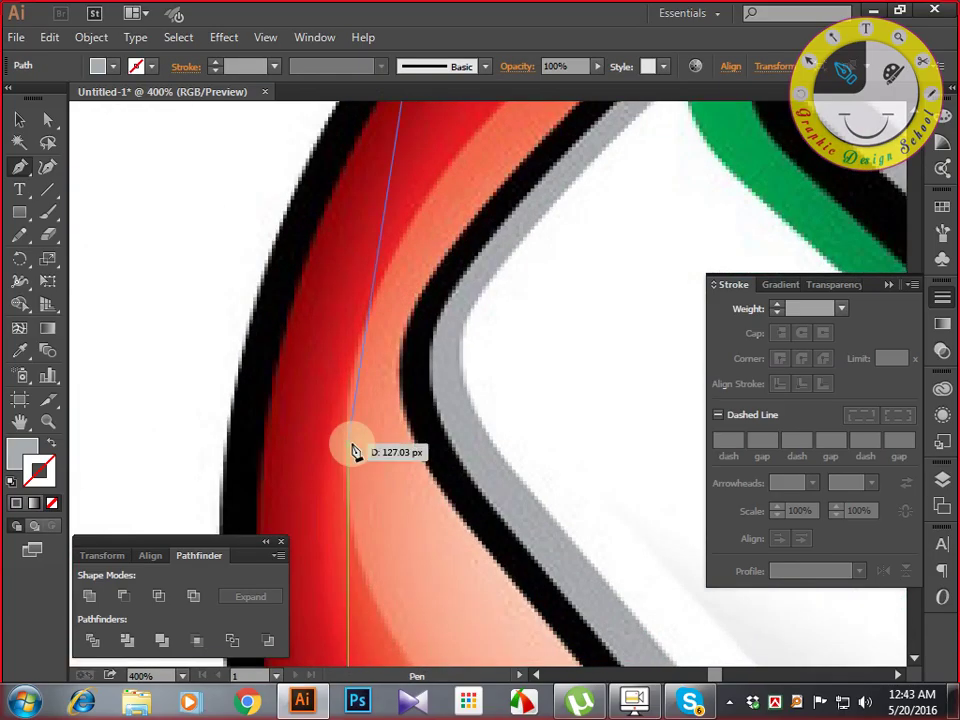
{"action": "key", "text": "space"}
{"action": "left_click_drag", "start_coordinate": [413, 328], "coordinate": [574, 467]}
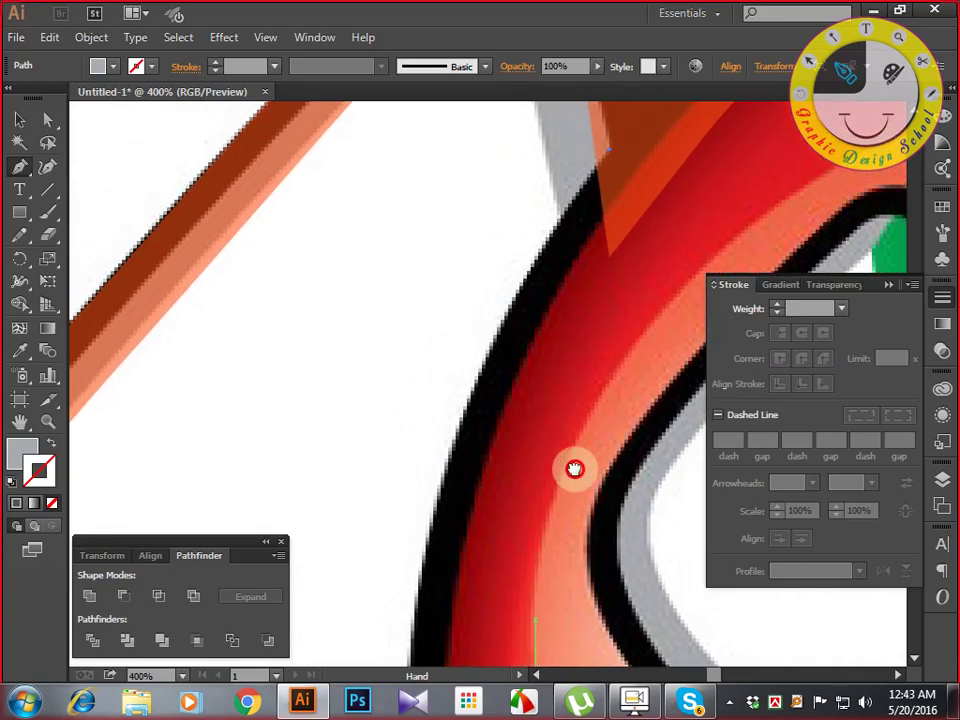
{"action": "left_click", "coordinate": [460, 435]}
{"action": "mouse_move", "coordinate": [443, 505]}
{"action": "left_mouse_down"}
{"action": "mouse_move", "coordinate": [432, 547]}
{"action": "mouse_move", "coordinate": [422, 549]}
{"action": "mouse_move", "coordinate": [421, 593]}
{"action": "mouse_move", "coordinate": [418, 533]}
{"action": "mouse_move", "coordinate": [461, 395]}
{"action": "mouse_move", "coordinate": [474, 302]}
{"action": "left_mouse_up"}
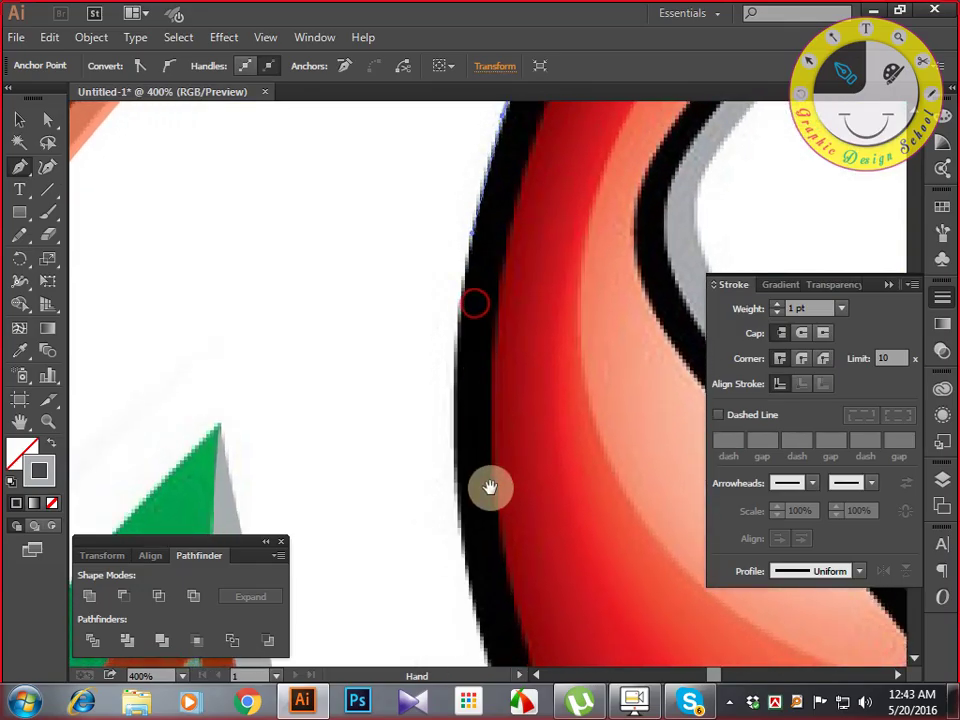
Continue the path around the black border's lower outer edge to the upper corner of the shorter gray strip.
{"action": "left_click_drag", "start_coordinate": [487, 488], "coordinate": [501, 368]}
{"action": "left_click_drag", "start_coordinate": [497, 493], "coordinate": [573, 613]}
{"action": "left_click_drag", "start_coordinate": [614, 456], "coordinate": [557, 583]}
{"action": "key", "text": "ctrl+minus"}
{"action": "key", "text": "ctrl+minus"}
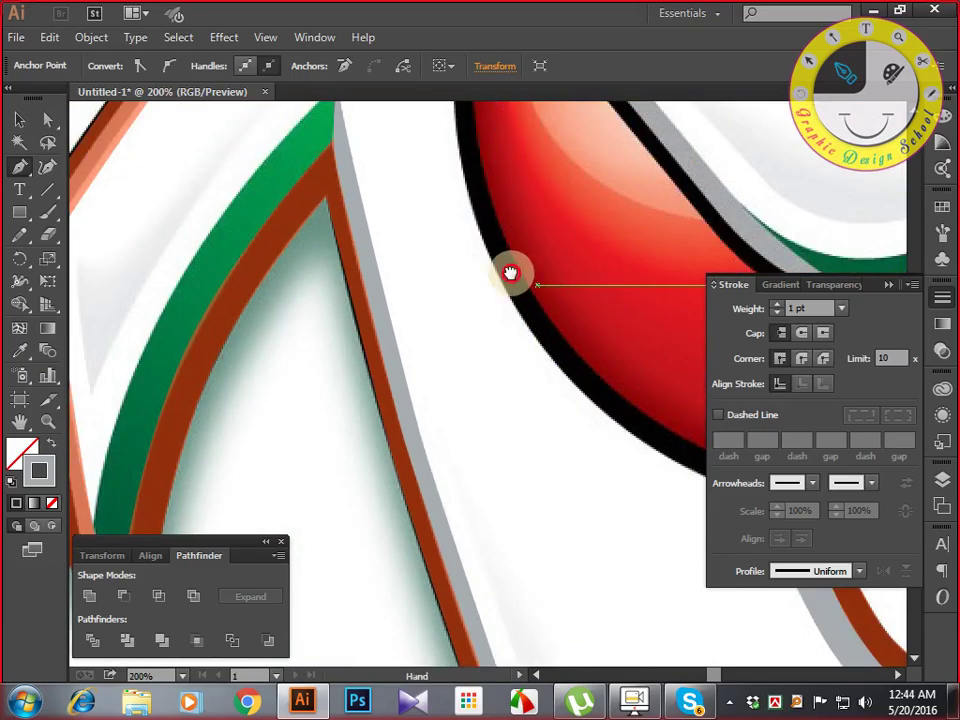
{"action": "left_click_drag", "start_coordinate": [512, 273], "coordinate": [407, 487]}
{"action": "left_click_drag", "start_coordinate": [405, 481], "coordinate": [321, 381]}
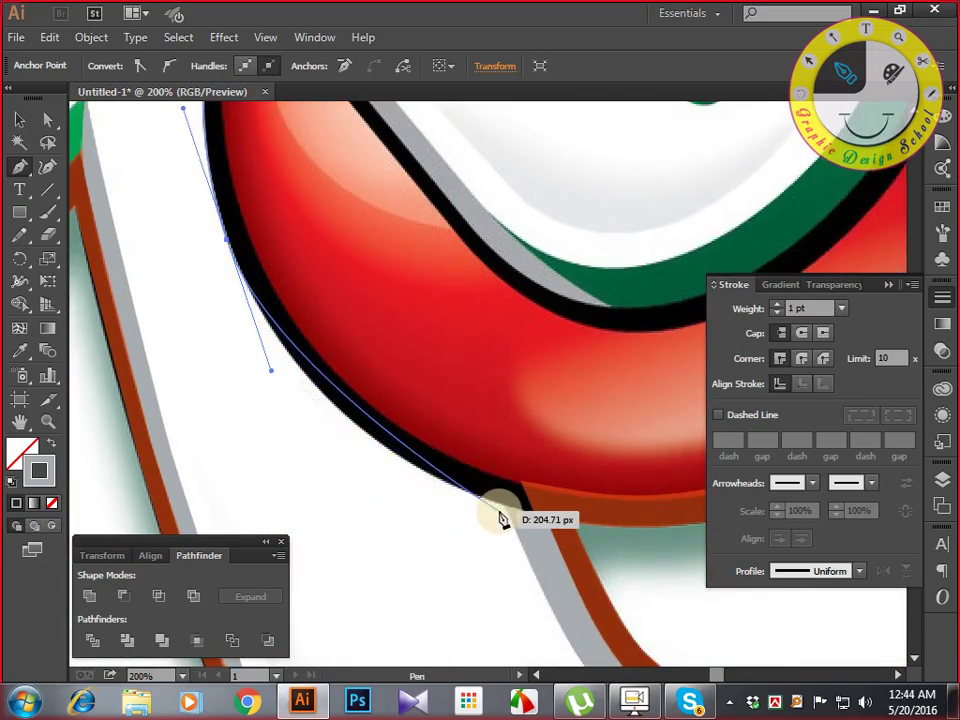
{"action": "left_click_drag", "start_coordinate": [507, 513], "coordinate": [437, 452]}
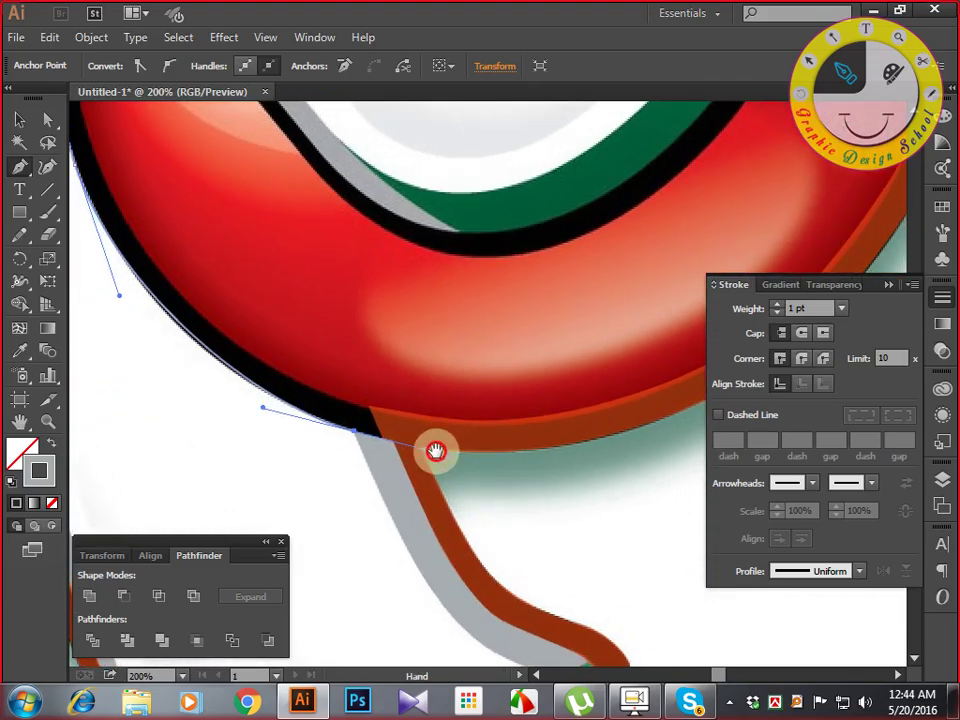
Extend the path along the brown outline's lower edge, then turn it back to the outline's inner edge beside the red disc.
{"action": "left_click", "coordinate": [495, 453]}
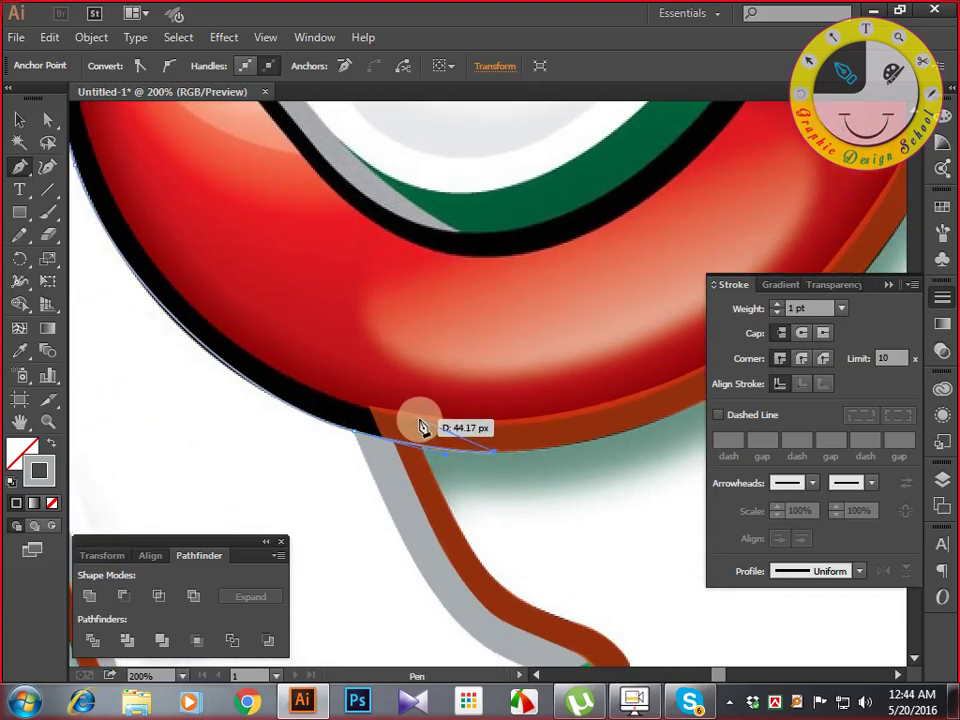
{"action": "left_click_drag", "start_coordinate": [421, 428], "coordinate": [419, 423]}
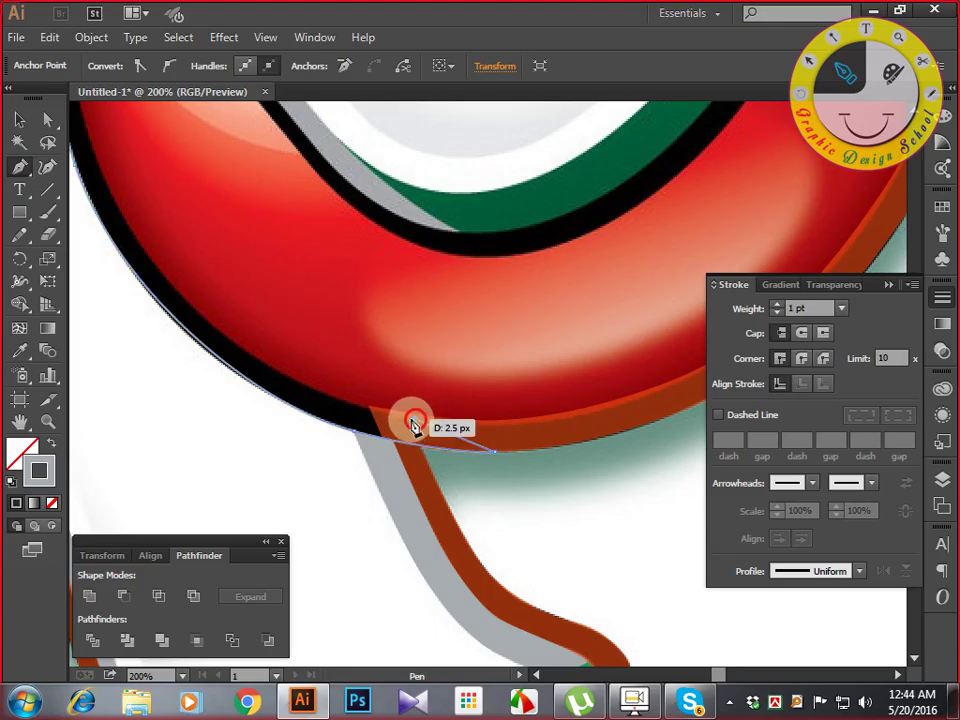
{"action": "left_click", "coordinate": [416, 421]}
{"action": "left_click_drag", "start_coordinate": [356, 402], "coordinate": [423, 430]}
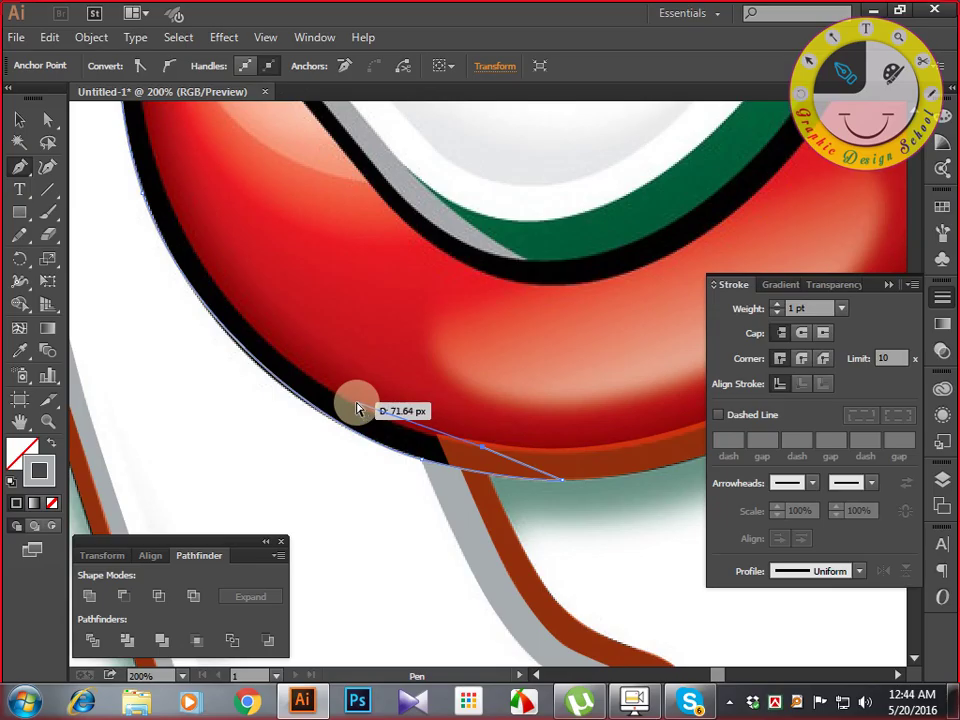
Curve the path back along the lower inner edge of the black border, between the black and the red.
{"action": "scroll", "coordinate": [357, 408], "scroll_direction": "up", "scroll_amount": 1}
{"action": "left_click_drag", "start_coordinate": [347, 399], "coordinate": [341, 351]}
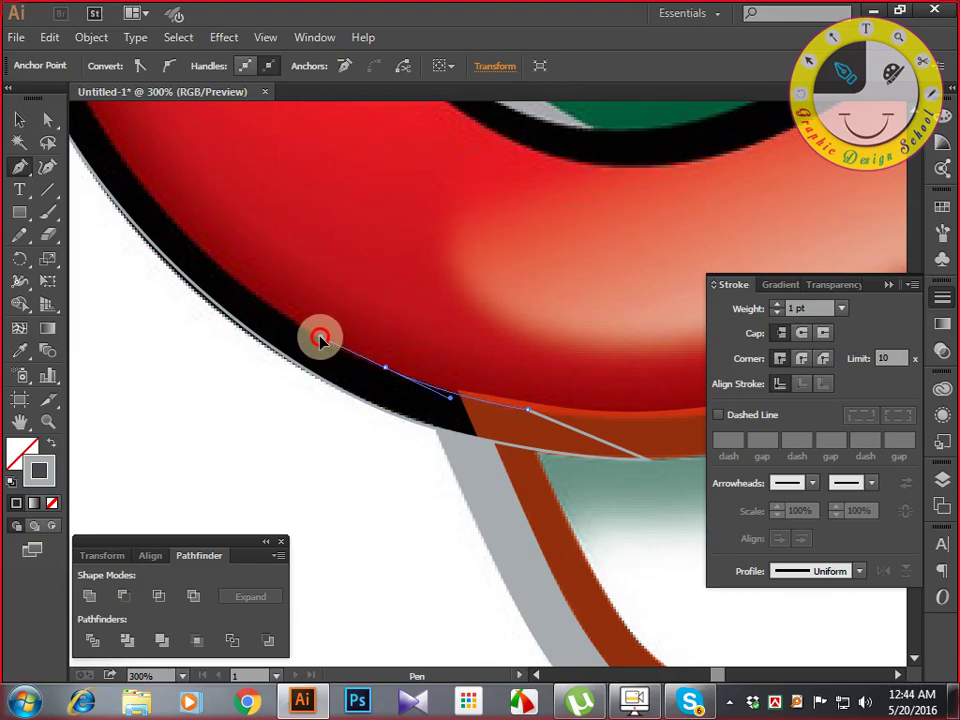
{"action": "left_click_drag", "start_coordinate": [317, 338], "coordinate": [281, 304]}
{"action": "left_click_drag", "start_coordinate": [340, 320], "coordinate": [411, 476]}
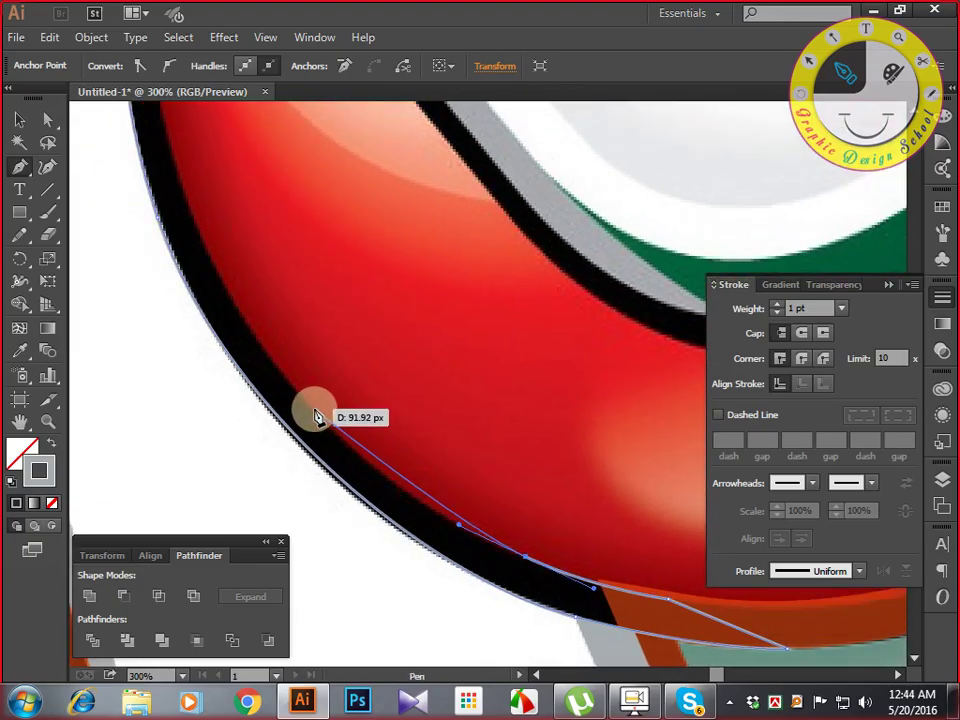
{"action": "left_click_drag", "start_coordinate": [310, 410], "coordinate": [254, 339]}
{"action": "left_click_drag", "start_coordinate": [236, 278], "coordinate": [427, 511]}
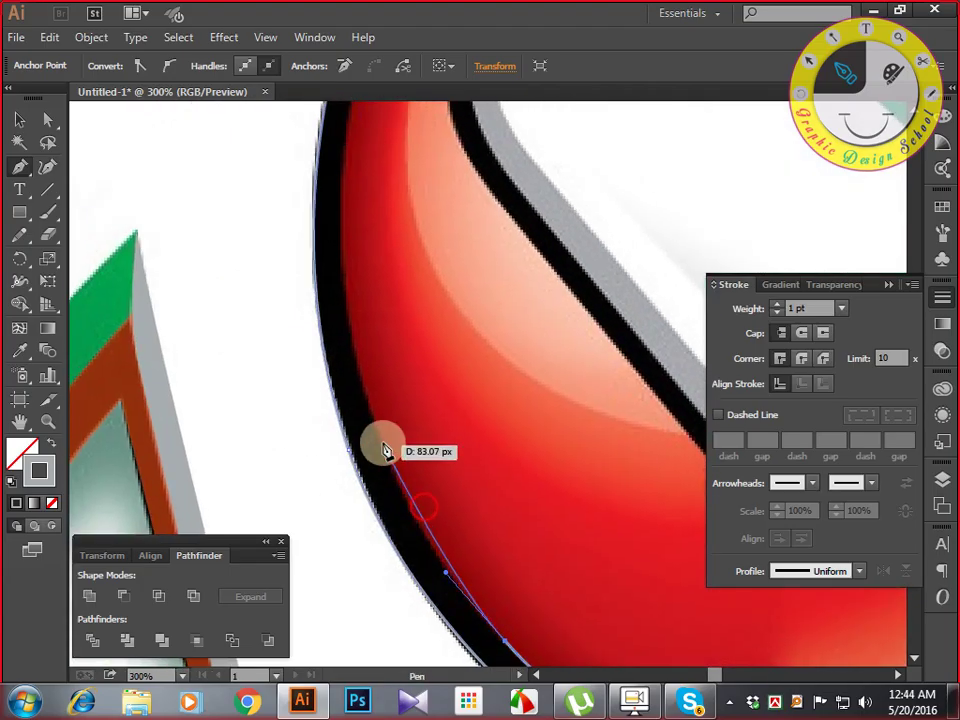
{"action": "left_click_drag", "start_coordinate": [370, 412], "coordinate": [366, 398]}
{"action": "left_click", "coordinate": [360, 366]}
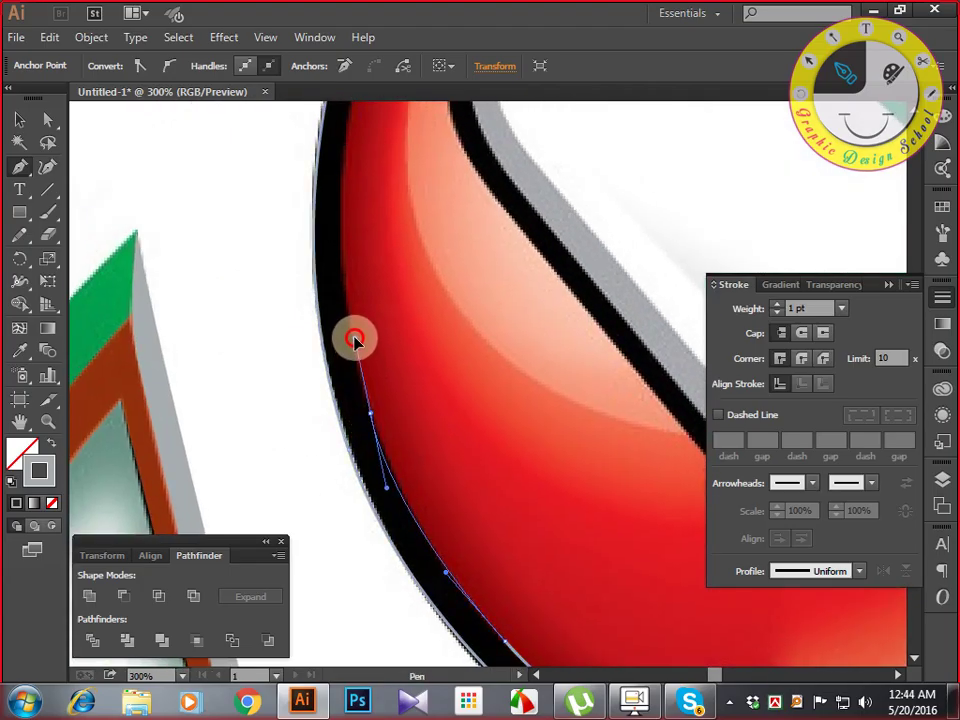
{"action": "left_click_drag", "start_coordinate": [350, 327], "coordinate": [349, 321]}
{"action": "left_click_drag", "start_coordinate": [340, 255], "coordinate": [411, 494]}
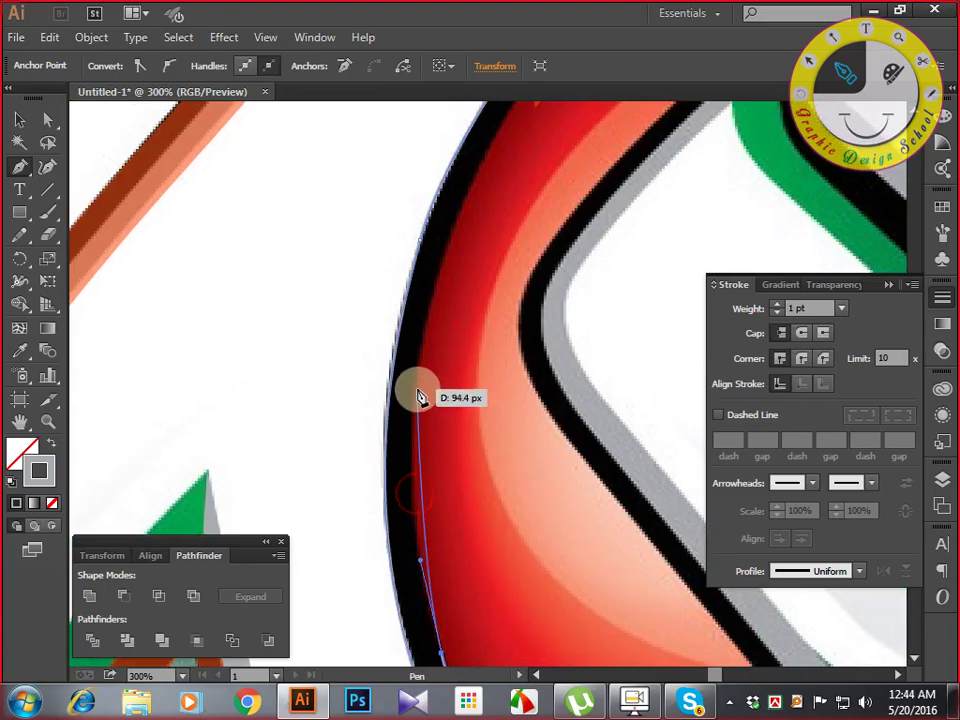
{"action": "left_click", "coordinate": [416, 381]}
{"action": "left_click_drag", "start_coordinate": [417, 383], "coordinate": [433, 280]}
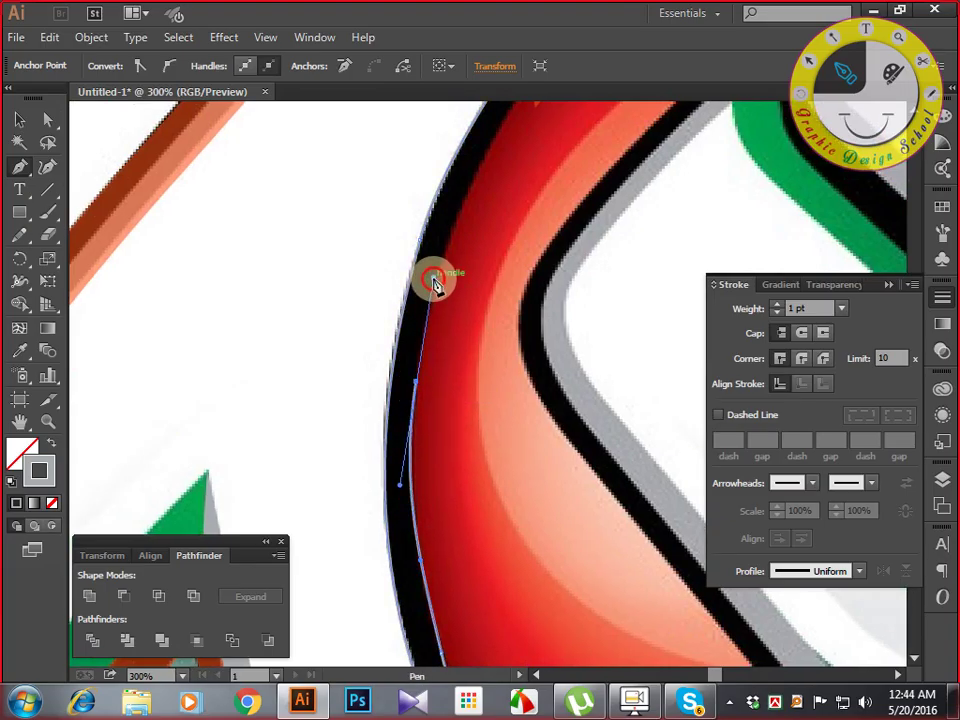
{"action": "left_click_drag", "start_coordinate": [455, 414], "coordinate": [428, 179]}
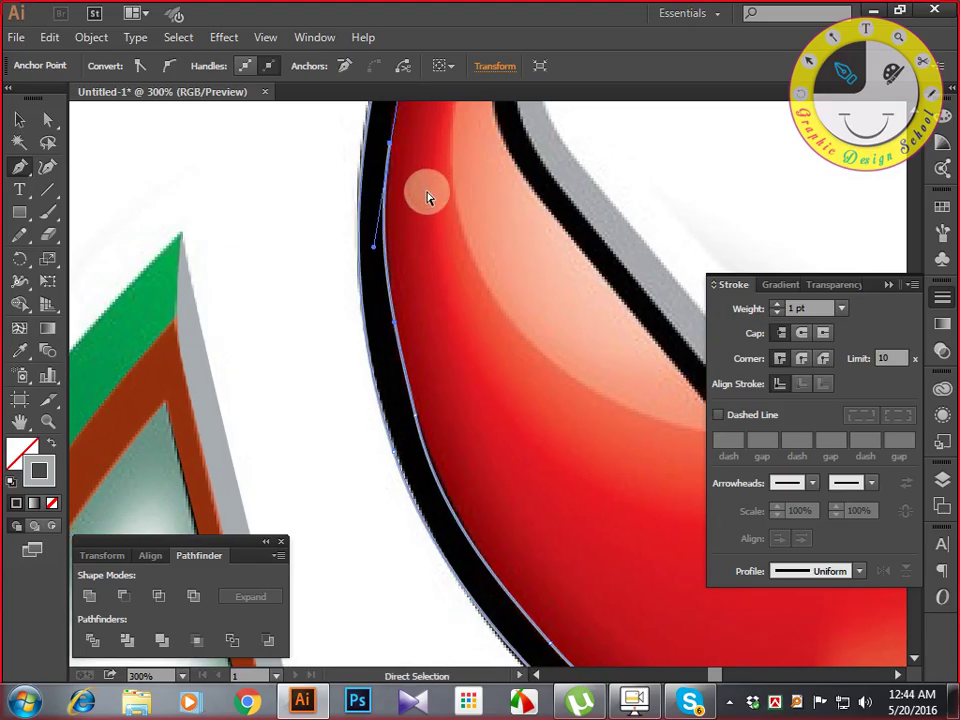
{"action": "key", "text": "ctrl+z"}
{"action": "key", "text": "ctrl+z"}
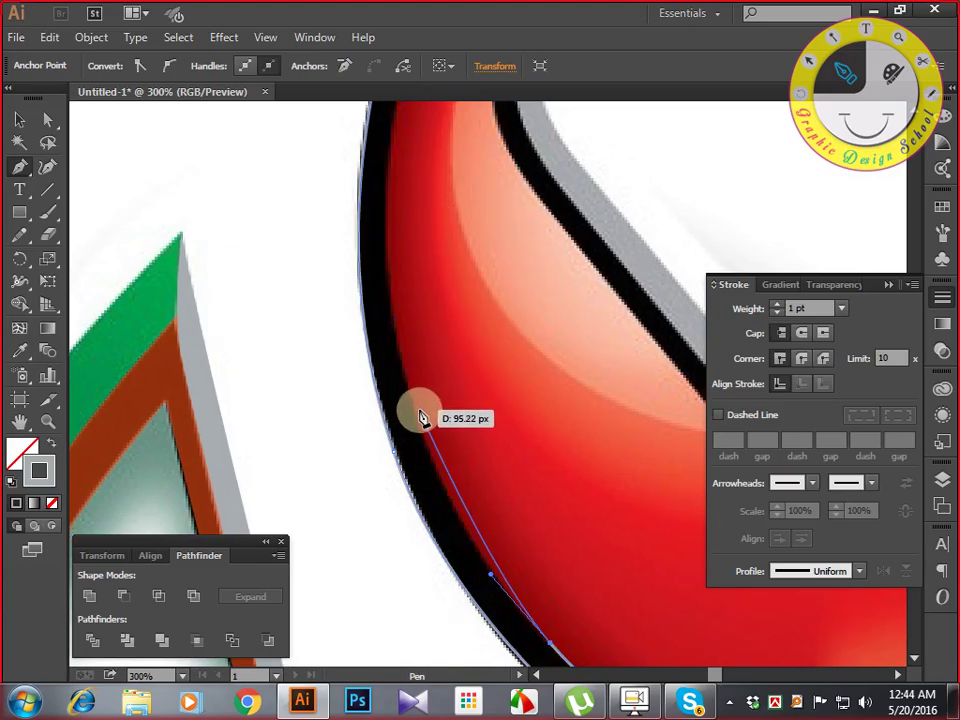
Curve the path up the inner edge of the disc's black border and close it at the corner beneath the brown outline.
{"action": "left_click_drag", "start_coordinate": [414, 409], "coordinate": [394, 329]}
{"action": "left_click_drag", "start_coordinate": [408, 252], "coordinate": [383, 405]}
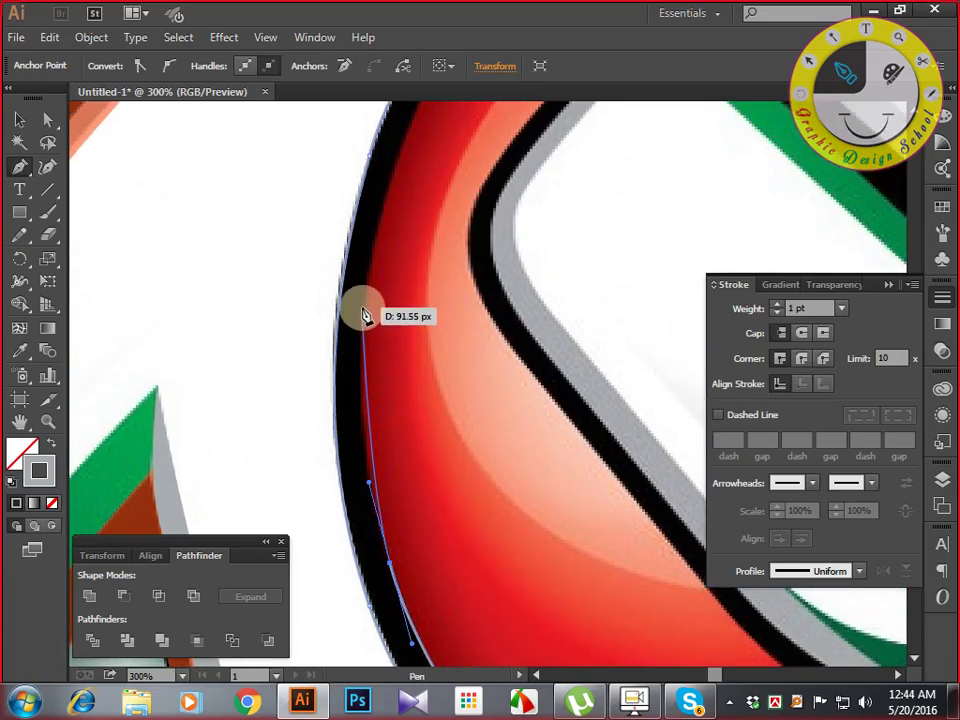
{"action": "left_click_drag", "start_coordinate": [368, 307], "coordinate": [356, 431]}
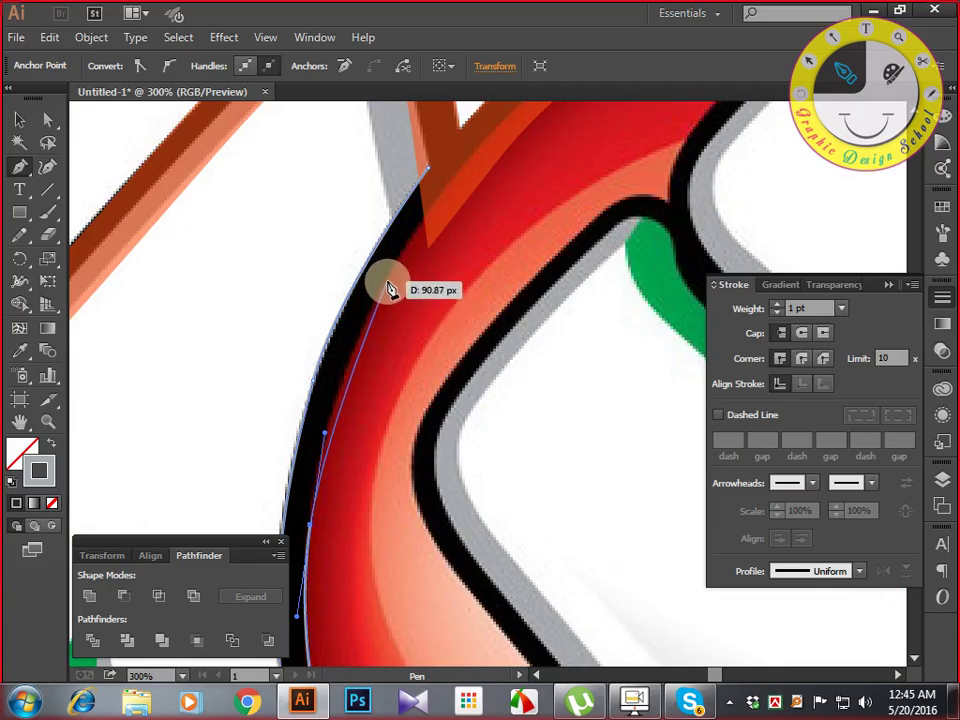
{"action": "left_click_drag", "start_coordinate": [388, 277], "coordinate": [356, 431]}
{"action": "left_click", "coordinate": [439, 195]}
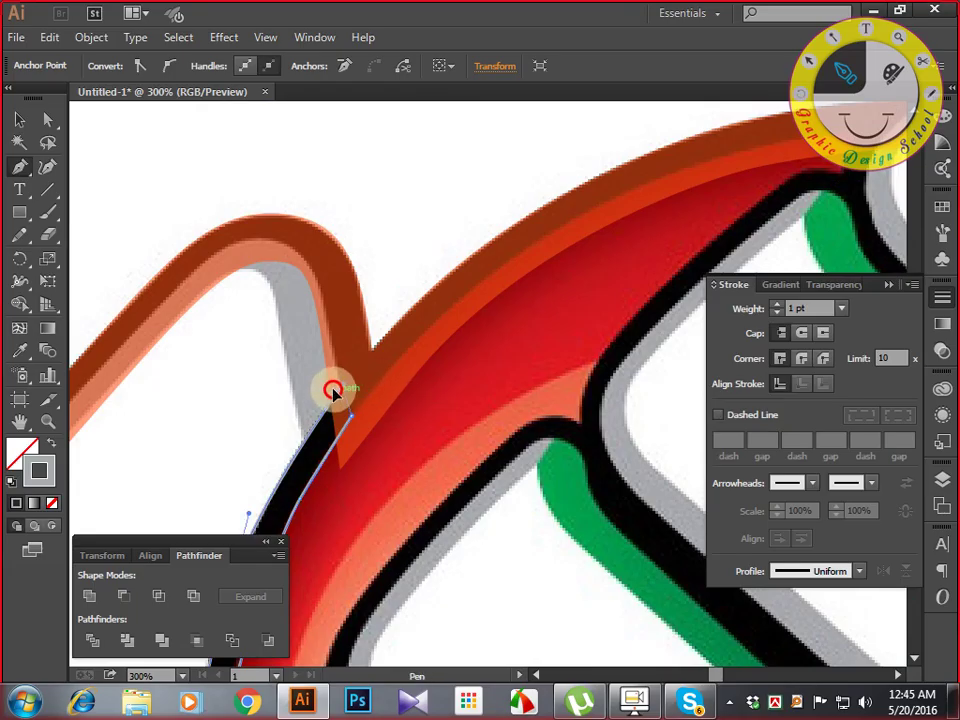
Start a new path where the black bar between the U's arms bends against the green strip.
{"action": "left_click_drag", "start_coordinate": [401, 499], "coordinate": [465, 188]}
{"action": "left_click_drag", "start_coordinate": [499, 540], "coordinate": [418, 401]}
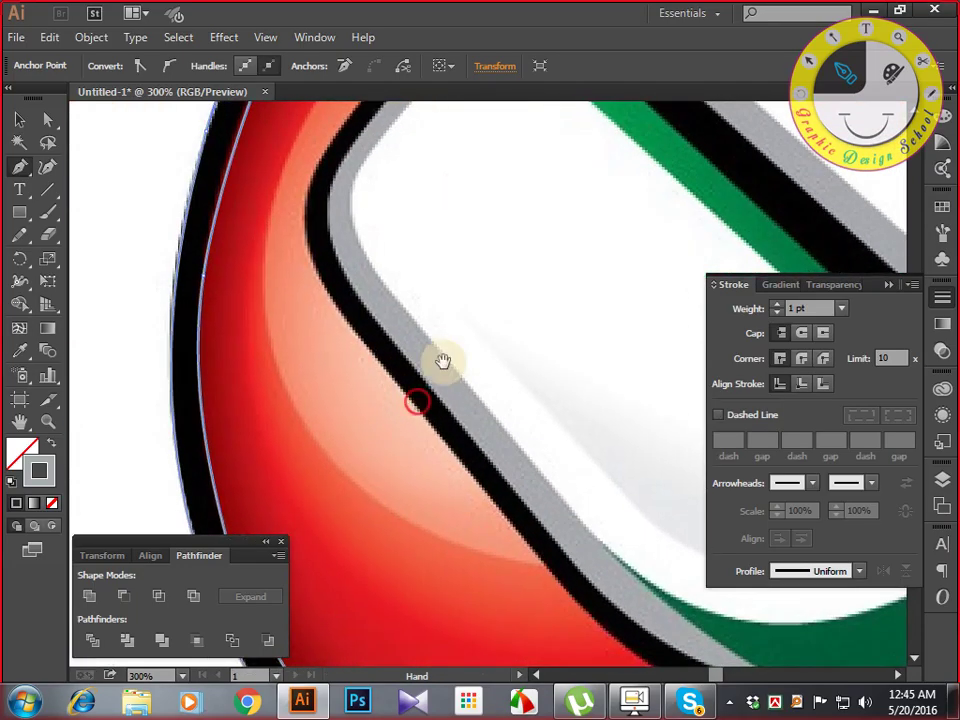
{"action": "left_click_drag", "start_coordinate": [447, 362], "coordinate": [383, 570]}
{"action": "left_click_drag", "start_coordinate": [500, 357], "coordinate": [474, 431]}
{"action": "left_click_drag", "start_coordinate": [519, 562], "coordinate": [459, 538]}
{"action": "key", "text": "ctrl+minus"}
{"action": "key", "text": "ctrl+minus"}
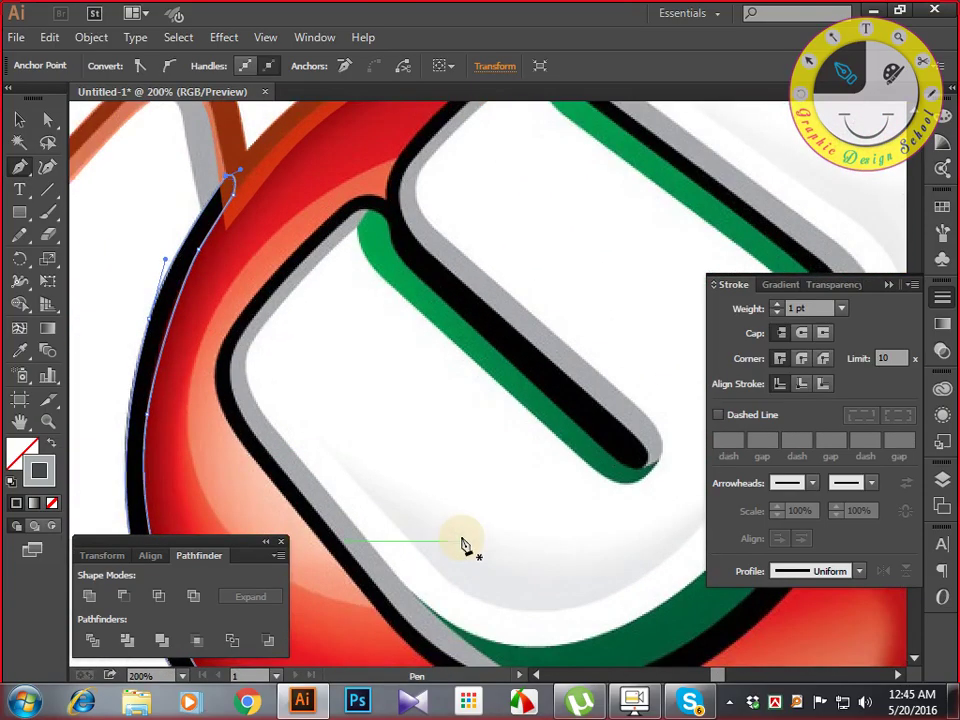
{"action": "left_click_drag", "start_coordinate": [422, 434], "coordinate": [416, 499]}
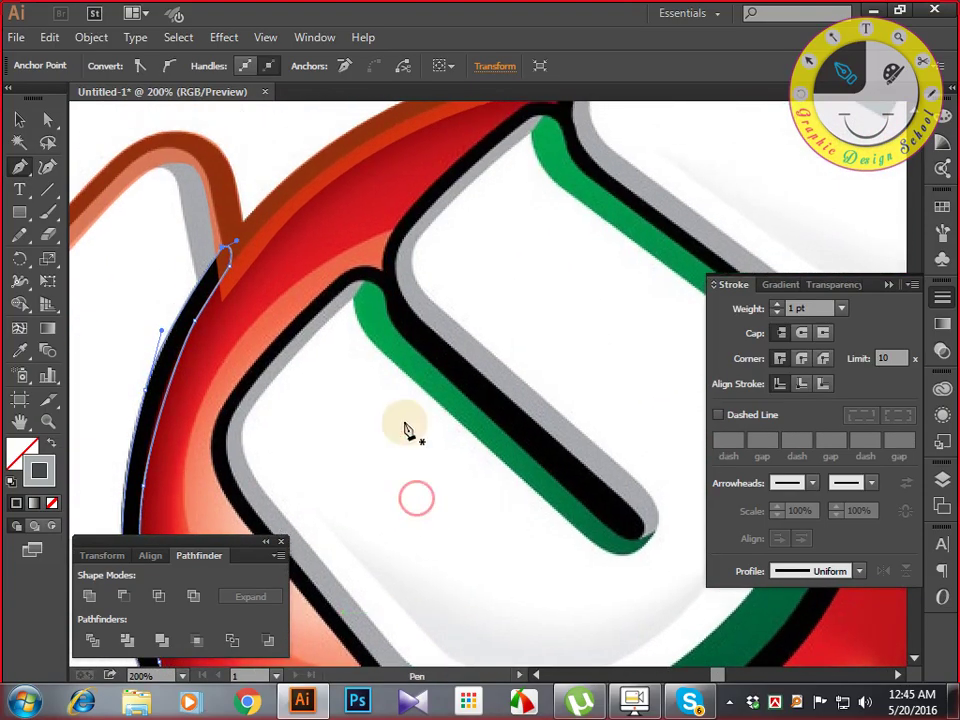
{"action": "left_click", "coordinate": [390, 318]}
{"action": "key", "text": "ctrl+plus"}
{"action": "key", "text": "ctrl+plus"}
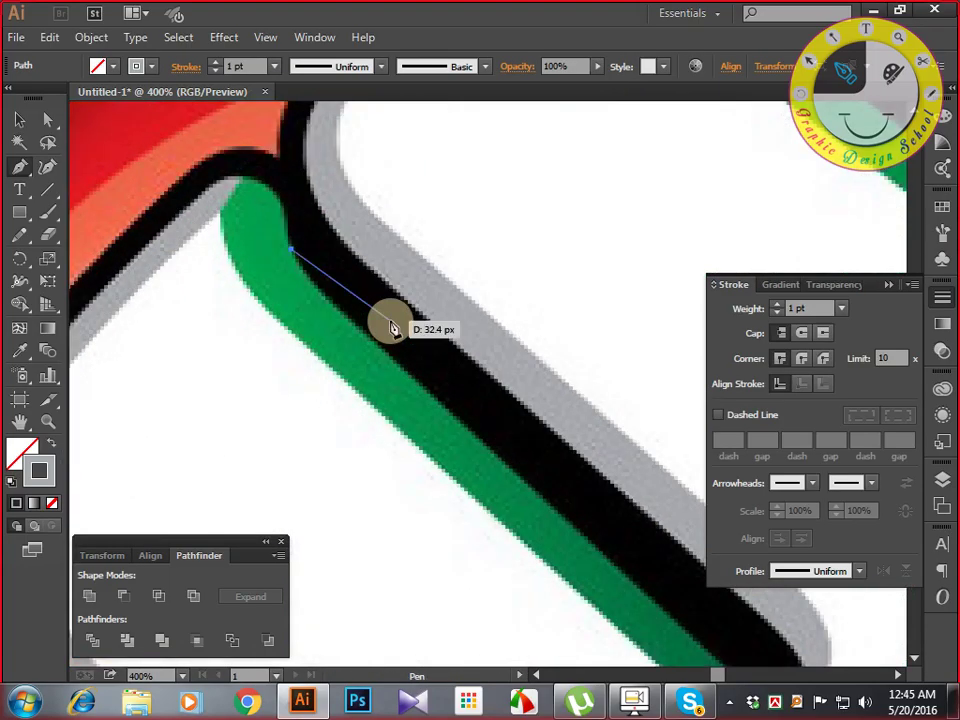
{"action": "left_click_drag", "start_coordinate": [387, 319], "coordinate": [327, 327]}
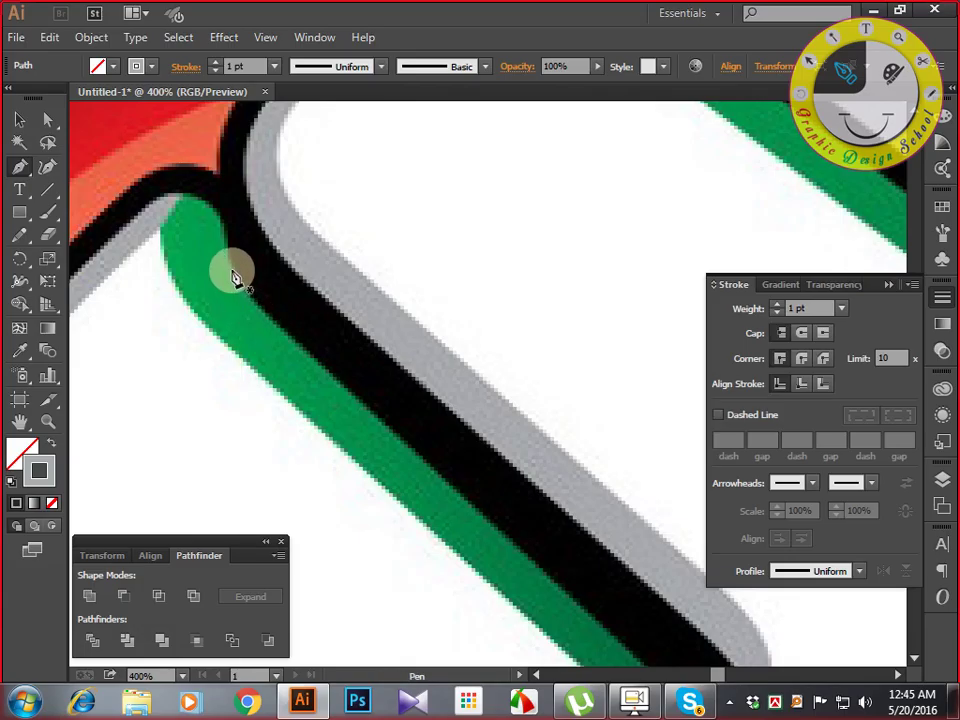
{"action": "left_click_drag", "start_coordinate": [232, 272], "coordinate": [257, 305]}
Trace the black bar's green-side edge around its rounded lower tip and back along the gray strip to the upper bend.
{"action": "left_click_drag", "start_coordinate": [398, 452], "coordinate": [178, 242]}
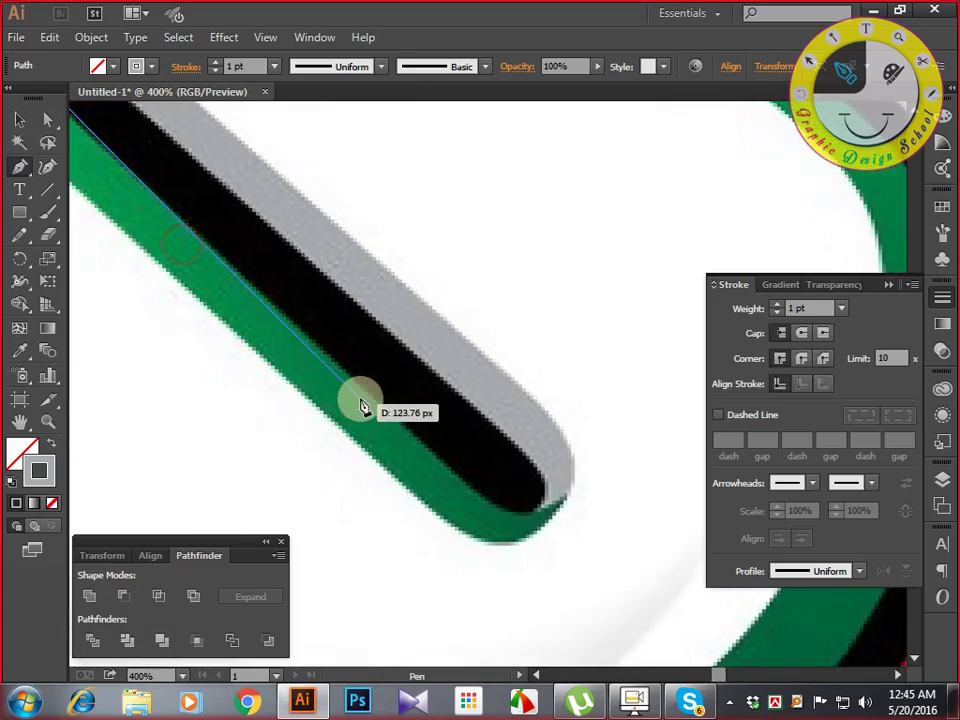
{"action": "left_click_drag", "start_coordinate": [480, 497], "coordinate": [546, 512]}
{"action": "left_click_drag", "start_coordinate": [551, 491], "coordinate": [507, 433]}
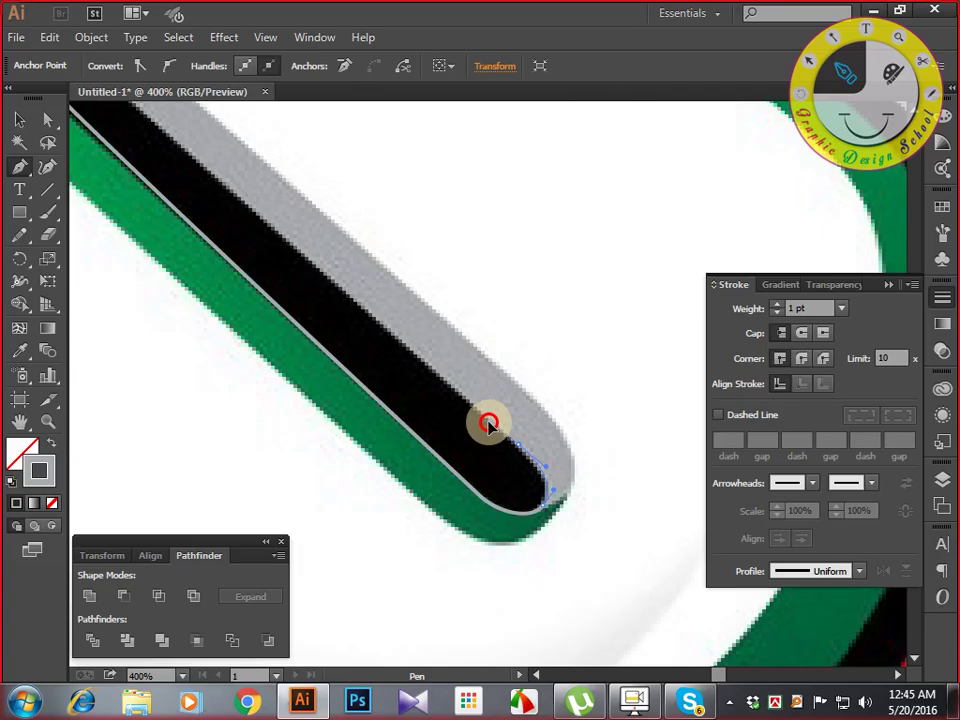
{"action": "left_click_drag", "start_coordinate": [489, 427], "coordinate": [291, 331]}
{"action": "left_click_drag", "start_coordinate": [281, 322], "coordinate": [302, 461]}
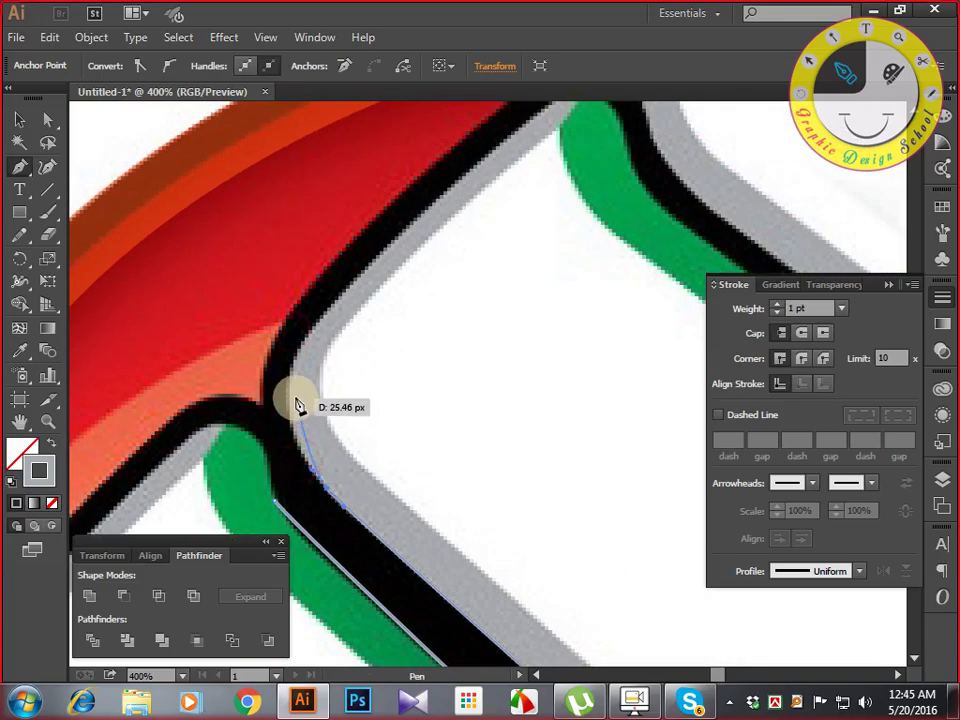
Curve the path around the end of the U's upper arm, following the gray strip's outer edge over to the green strip.
{"action": "left_click_drag", "start_coordinate": [291, 396], "coordinate": [296, 347]}
{"action": "left_click_drag", "start_coordinate": [343, 332], "coordinate": [291, 397]}
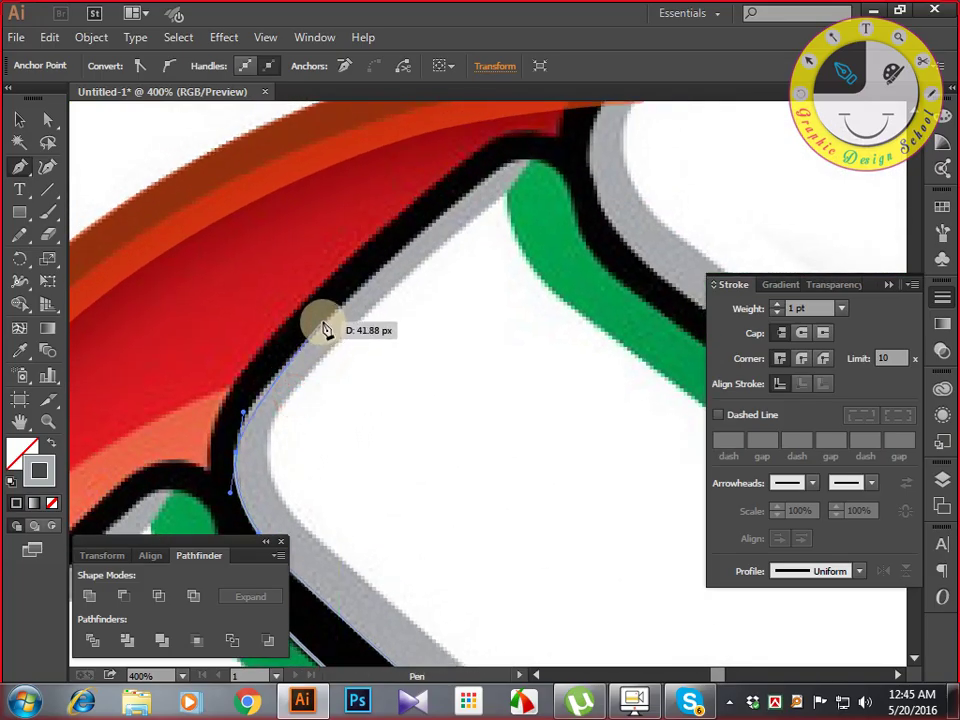
{"action": "left_click_drag", "start_coordinate": [326, 329], "coordinate": [330, 320]}
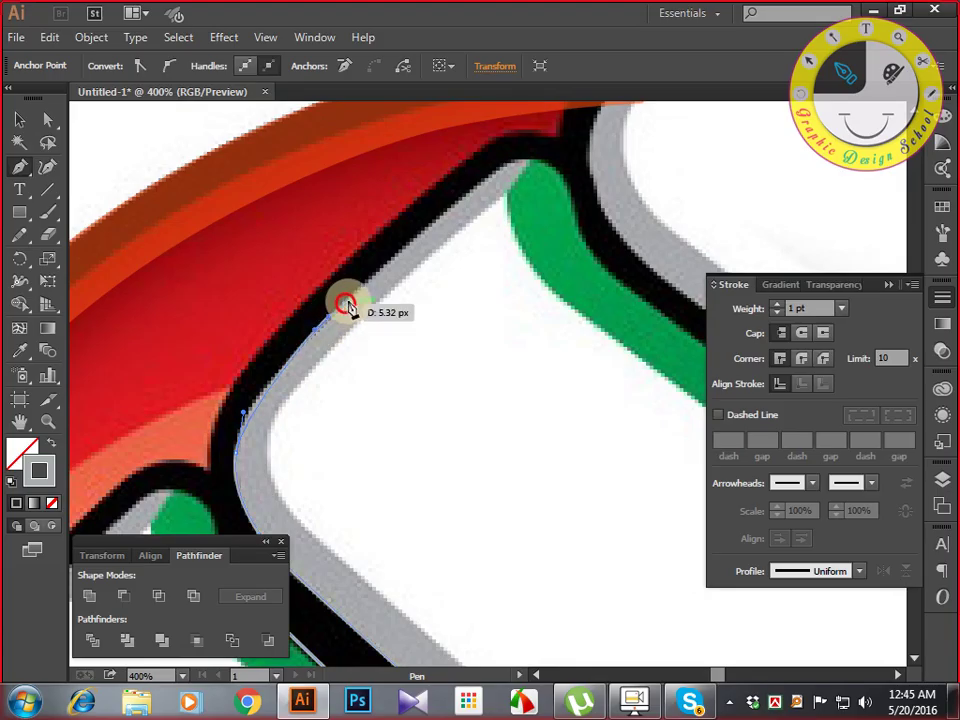
{"action": "left_click_drag", "start_coordinate": [421, 278], "coordinate": [321, 385]}
{"action": "left_click_drag", "start_coordinate": [406, 271], "coordinate": [364, 301]}
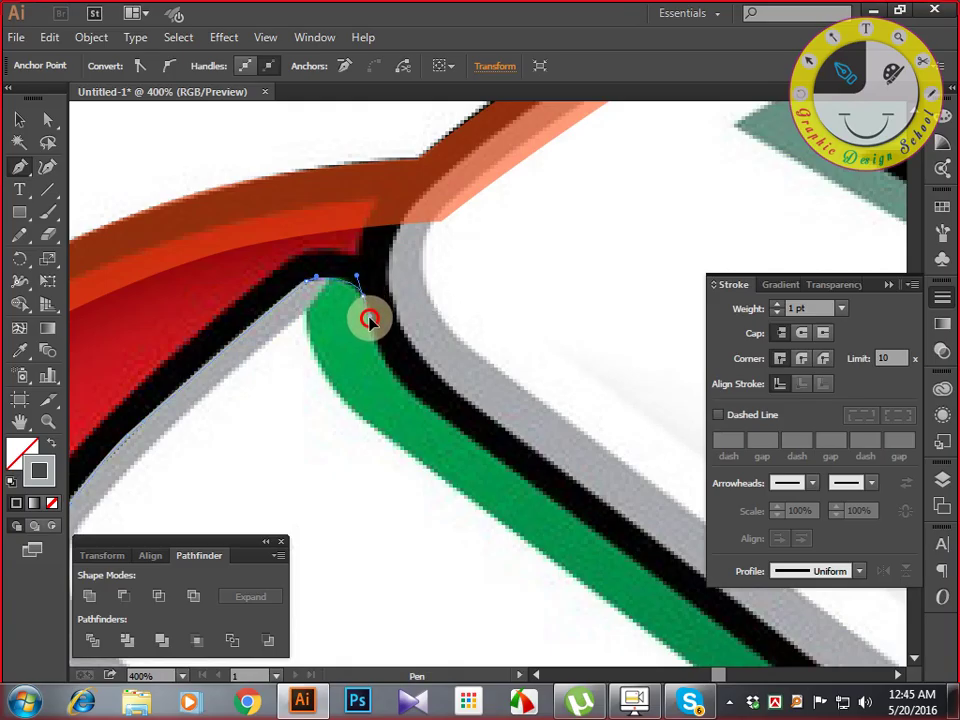
Continue the path down the upper arm's green outer edge to the curve beside the notch above the red area.
{"action": "left_click_drag", "start_coordinate": [407, 399], "coordinate": [356, 312]}
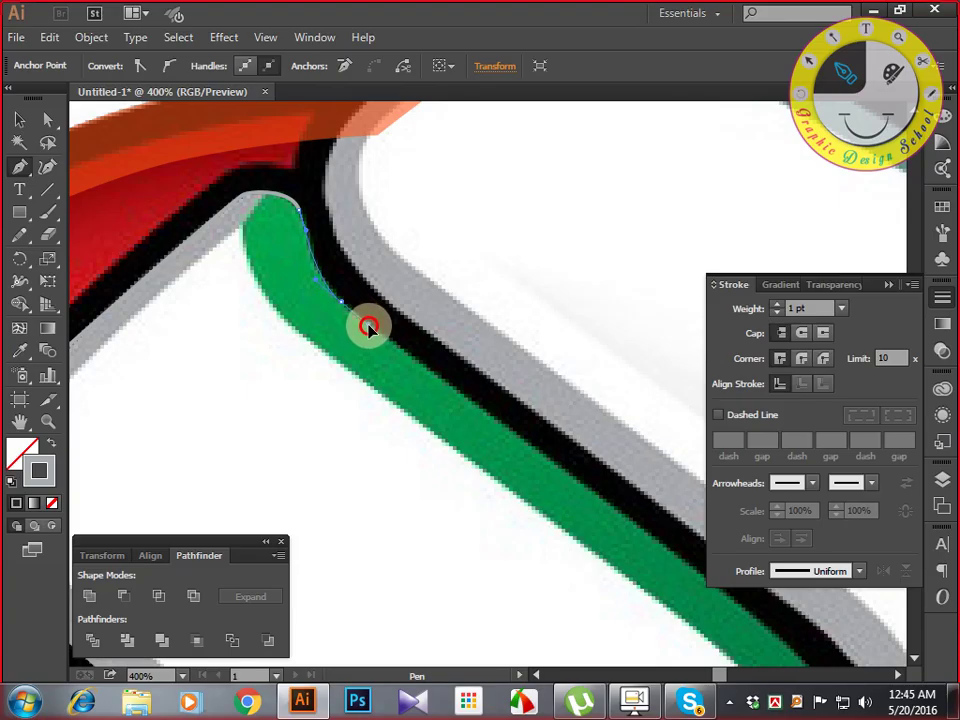
{"action": "left_click_drag", "start_coordinate": [489, 438], "coordinate": [298, 308]}
{"action": "left_click_drag", "start_coordinate": [413, 407], "coordinate": [327, 320]}
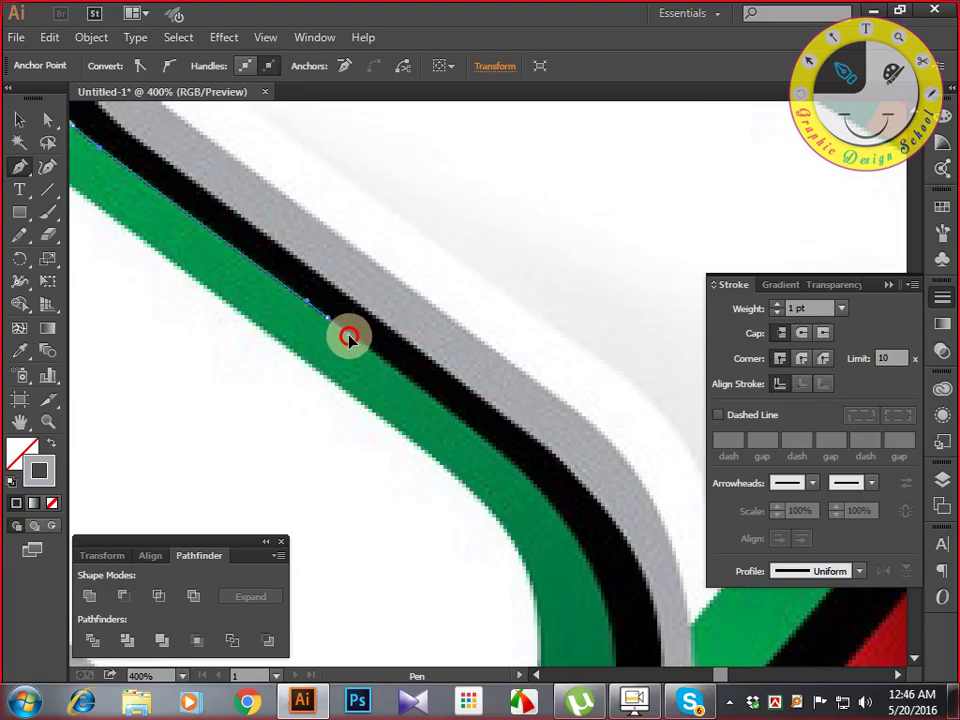
{"action": "left_click_drag", "start_coordinate": [425, 439], "coordinate": [355, 304]}
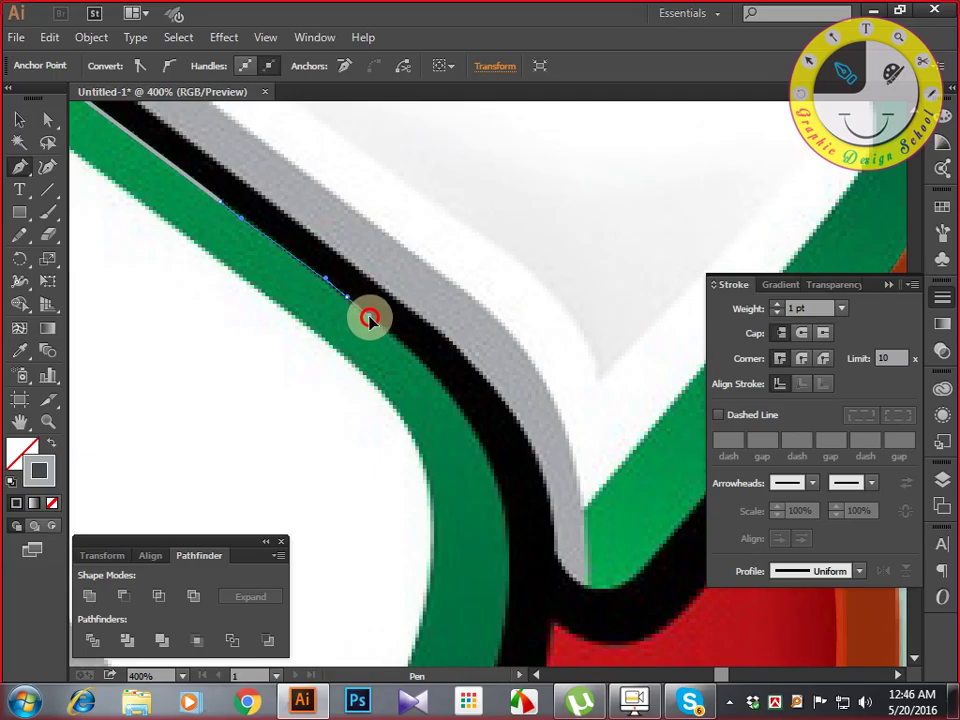
{"action": "left_click_drag", "start_coordinate": [436, 398], "coordinate": [359, 273]}
{"action": "left_click_drag", "start_coordinate": [408, 323], "coordinate": [421, 360]}
{"action": "scroll", "coordinate": [428, 350], "scroll_direction": "down", "scroll_amount": 3}
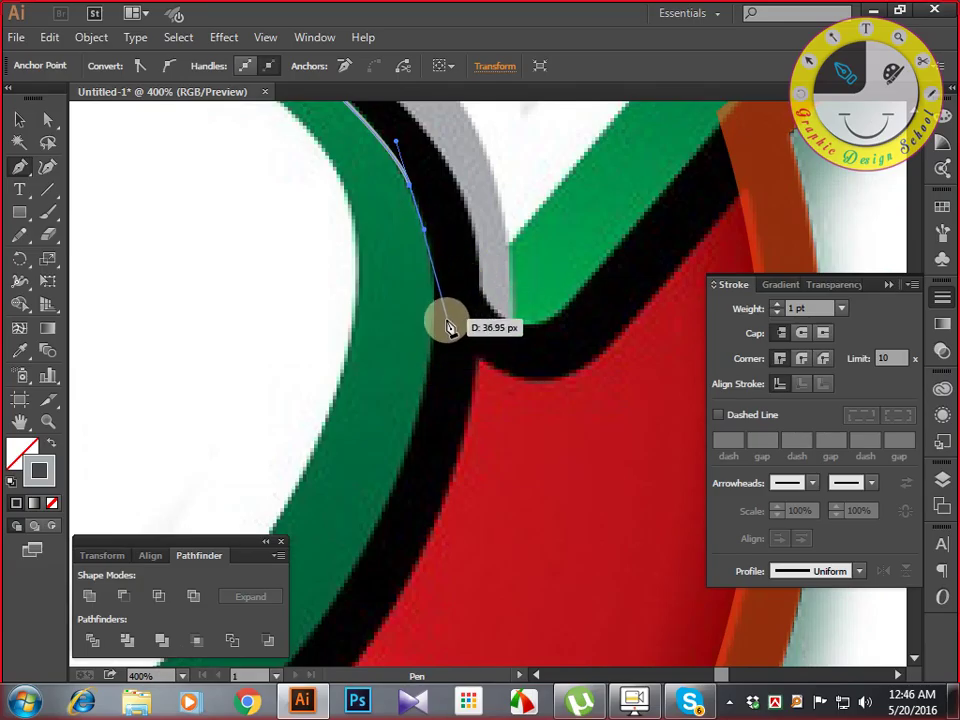
{"action": "left_click_drag", "start_coordinate": [433, 332], "coordinate": [428, 388]}
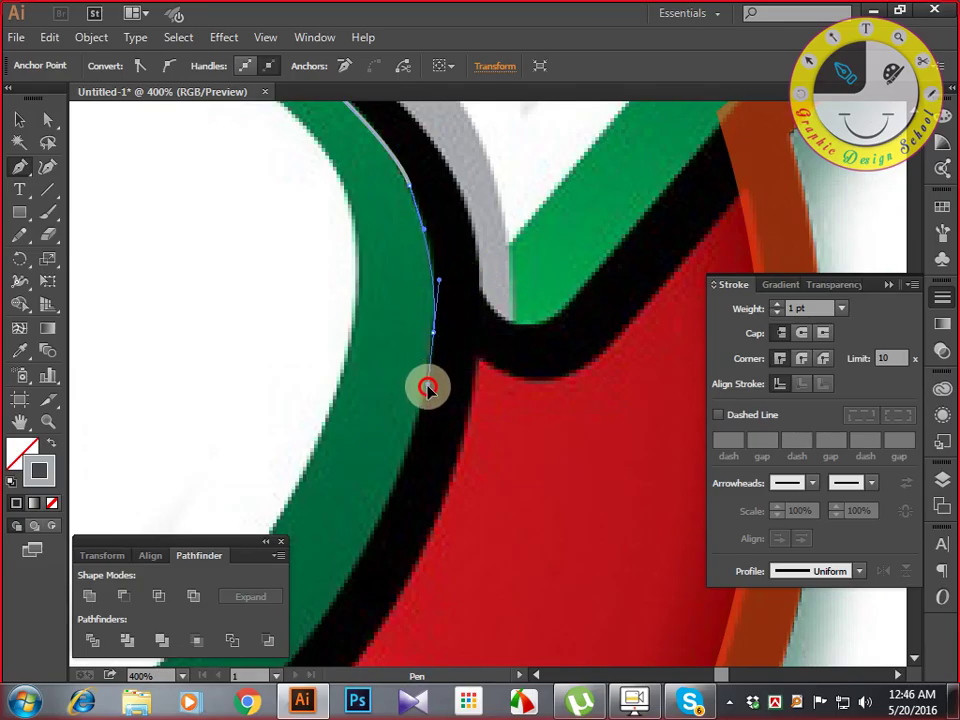
{"action": "key", "text": "space"}
{"action": "left_click_drag", "start_coordinate": [424, 462], "coordinate": [452, 373]}
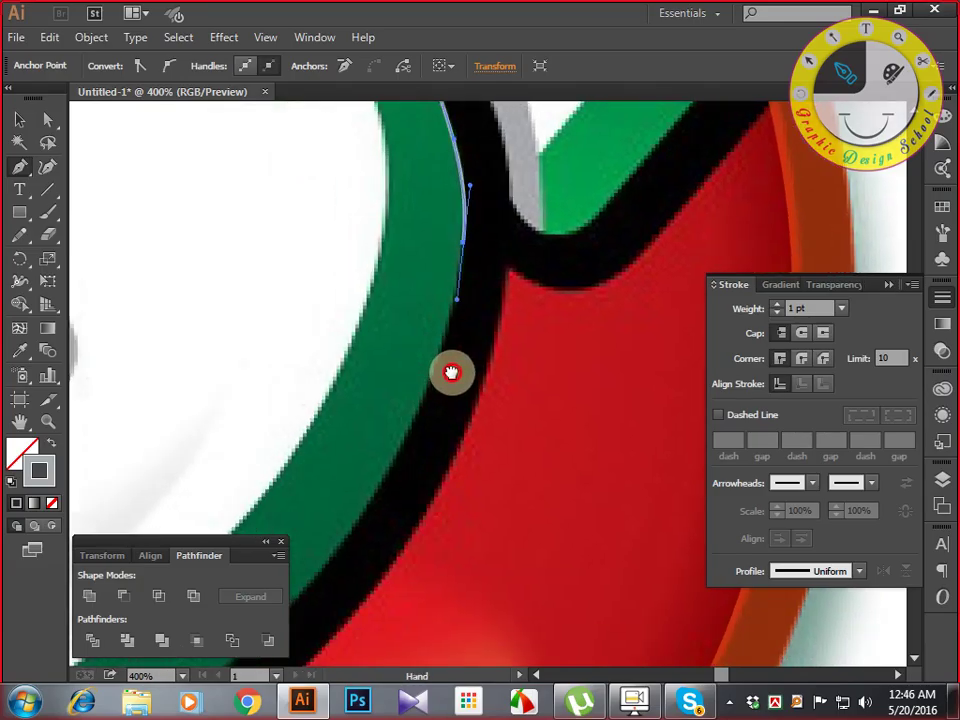
{"action": "key", "text": "ctrl+z"}
{"action": "scroll", "coordinate": [458, 400], "scroll_direction": "up", "scroll_amount": 3}
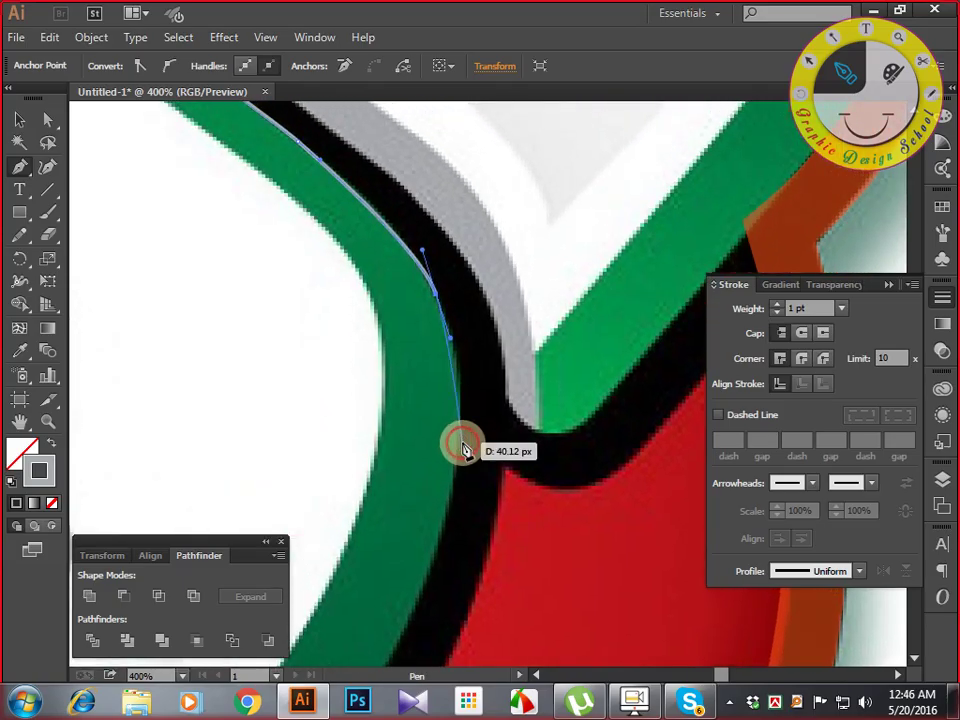
Curve the path past the notch and down the U's dark green outer edge against the black outline.
{"action": "left_click_drag", "start_coordinate": [429, 281], "coordinate": [411, 436]}
{"action": "scroll", "coordinate": [467, 396], "scroll_direction": "down", "scroll_amount": 3}
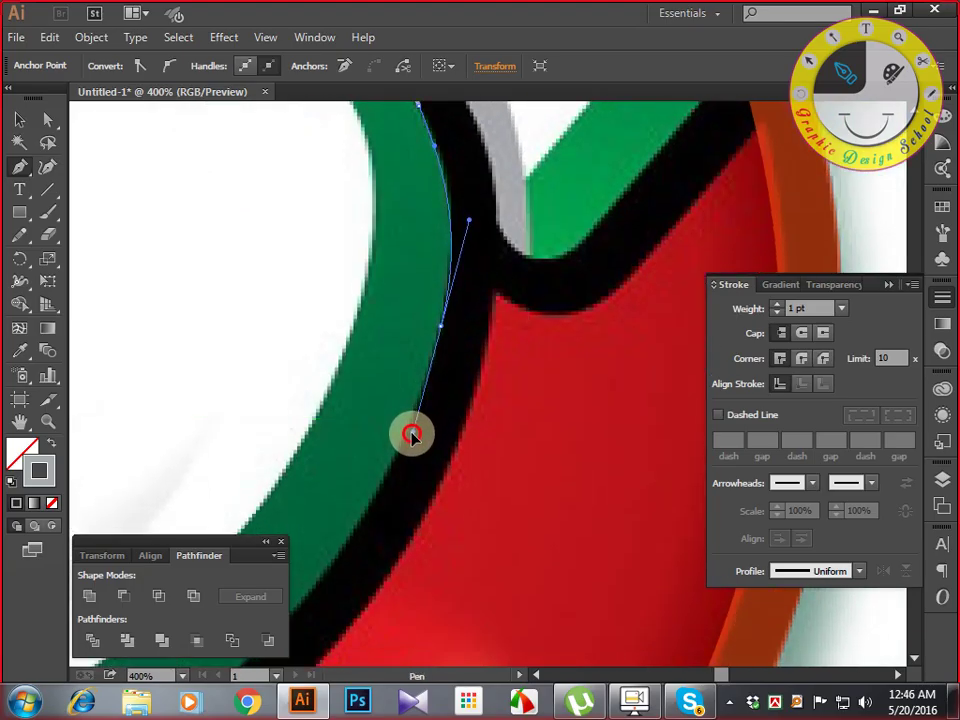
{"action": "left_click_drag", "start_coordinate": [411, 421], "coordinate": [414, 421]}
{"action": "key", "text": "space"}
{"action": "left_click_drag", "start_coordinate": [399, 471], "coordinate": [537, 295]}
{"action": "left_click_drag", "start_coordinate": [478, 380], "coordinate": [446, 416]}
{"action": "key", "text": "space"}
{"action": "left_click_drag", "start_coordinate": [405, 463], "coordinate": [617, 272]}
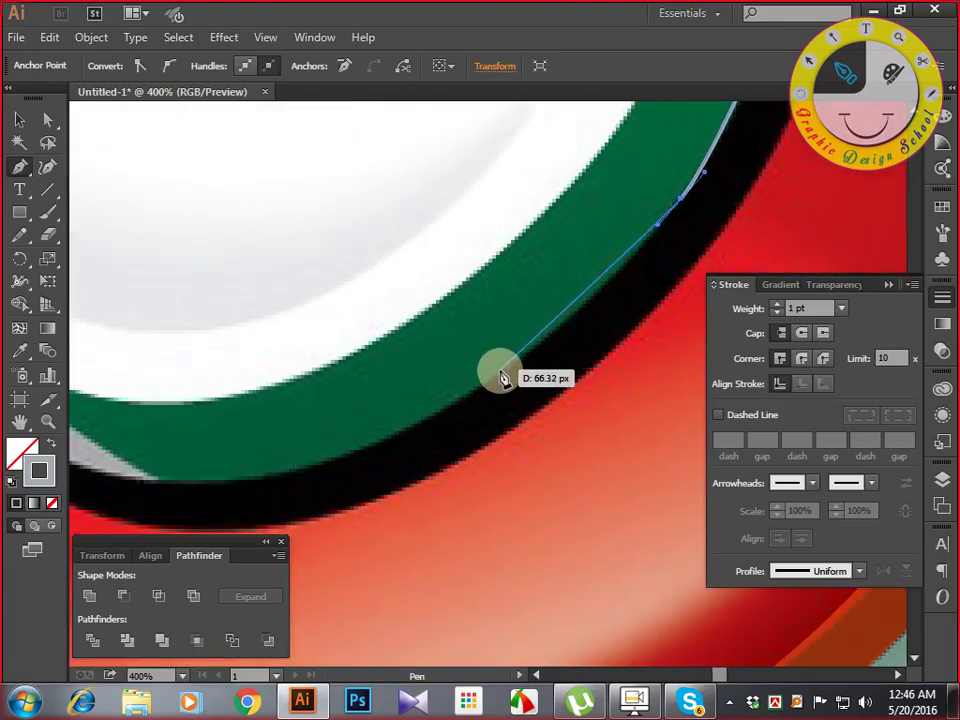
Extend the path along the bottom of the U's dark green edge toward the tip of the lower gray strip.
{"action": "left_click_drag", "start_coordinate": [493, 378], "coordinate": [439, 410]}
{"action": "key", "text": "space"}
{"action": "left_click_drag", "start_coordinate": [393, 436], "coordinate": [624, 336]}
{"action": "left_click_drag", "start_coordinate": [514, 379], "coordinate": [423, 390]}
{"action": "key", "text": "space"}
{"action": "left_click_drag", "start_coordinate": [299, 375], "coordinate": [476, 440]}
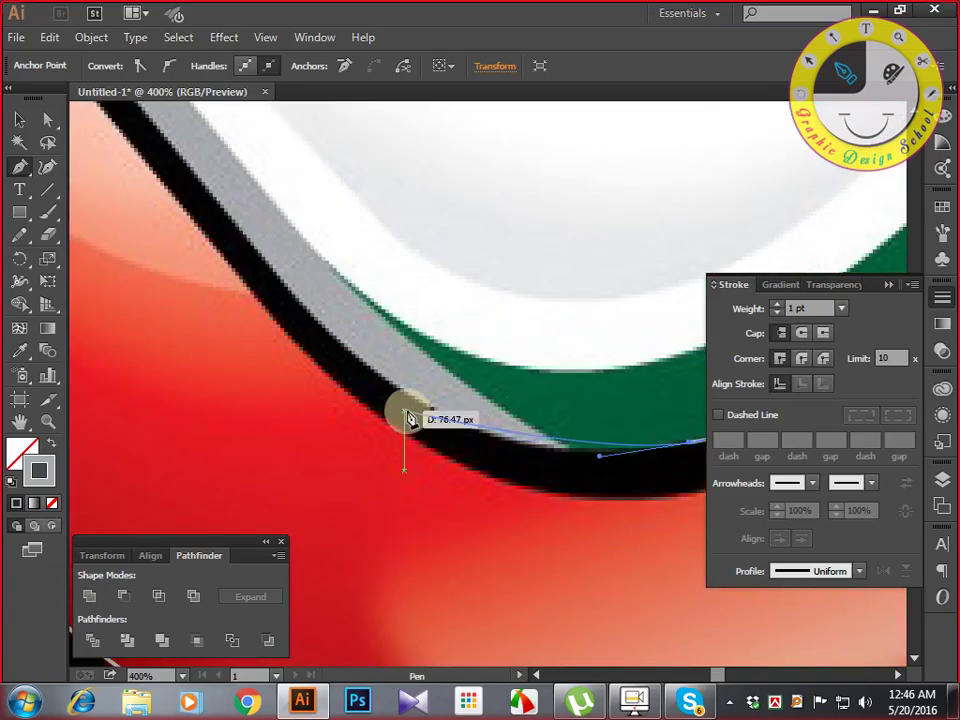
Trace the path up the outer edge of the U's lower gray strip to the bend of the lower arm.
{"action": "left_click_drag", "start_coordinate": [390, 385], "coordinate": [463, 476]}
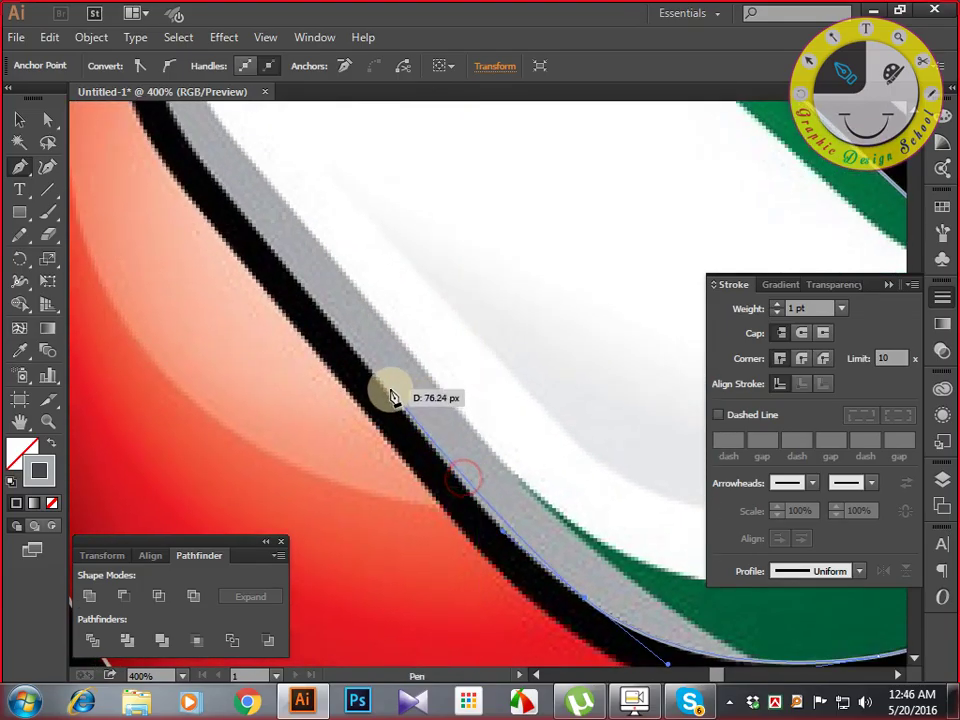
{"action": "left_click", "coordinate": [370, 372]}
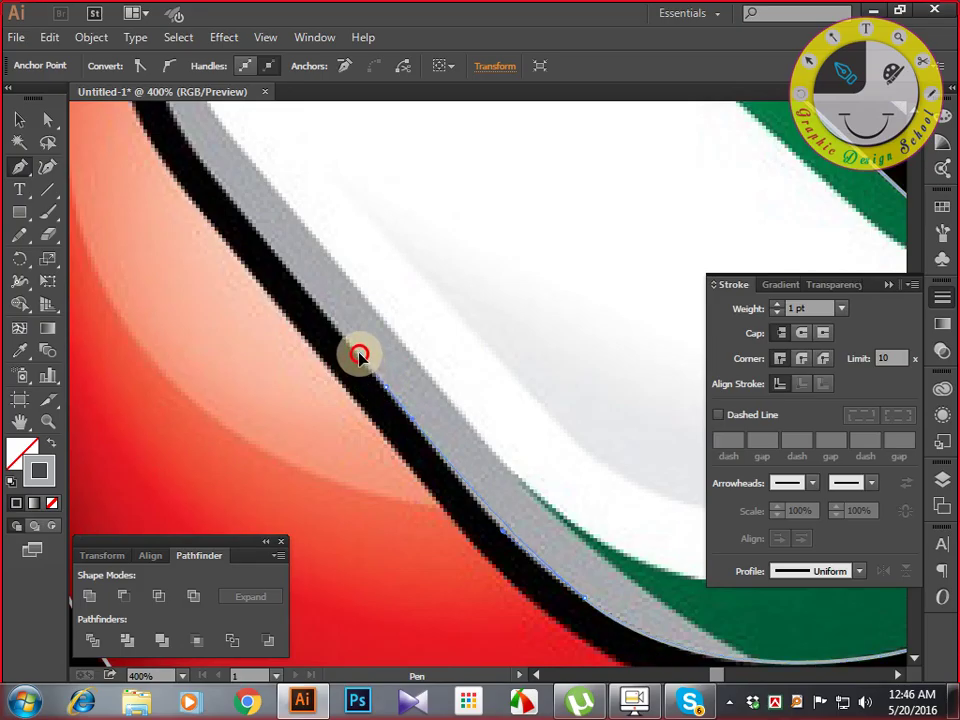
{"action": "left_click_drag", "start_coordinate": [354, 339], "coordinate": [461, 516]}
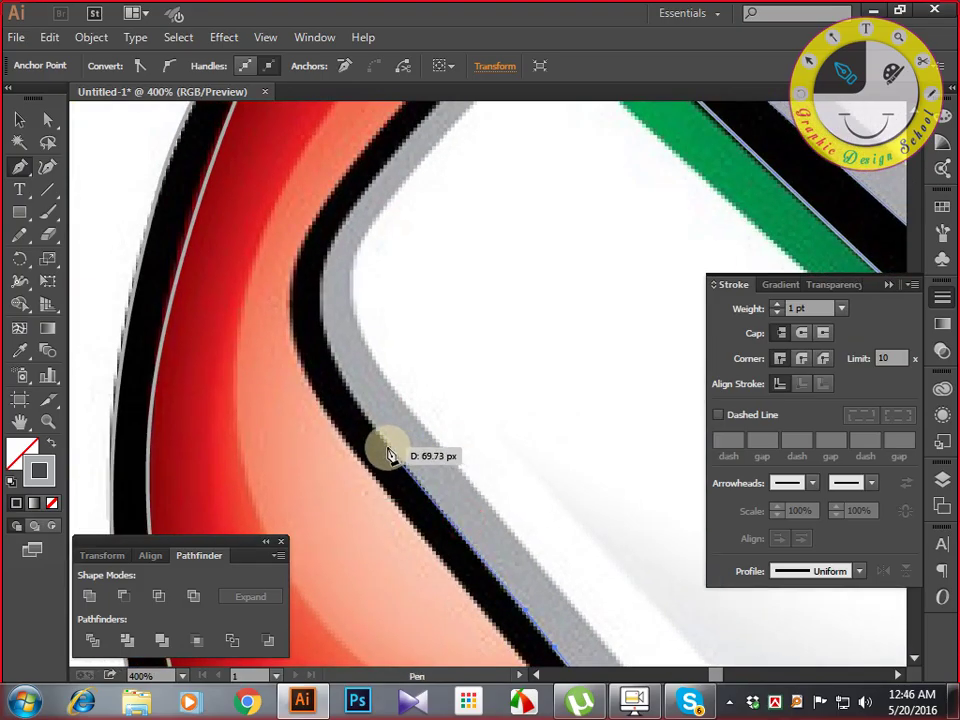
{"action": "left_click", "coordinate": [380, 437]}
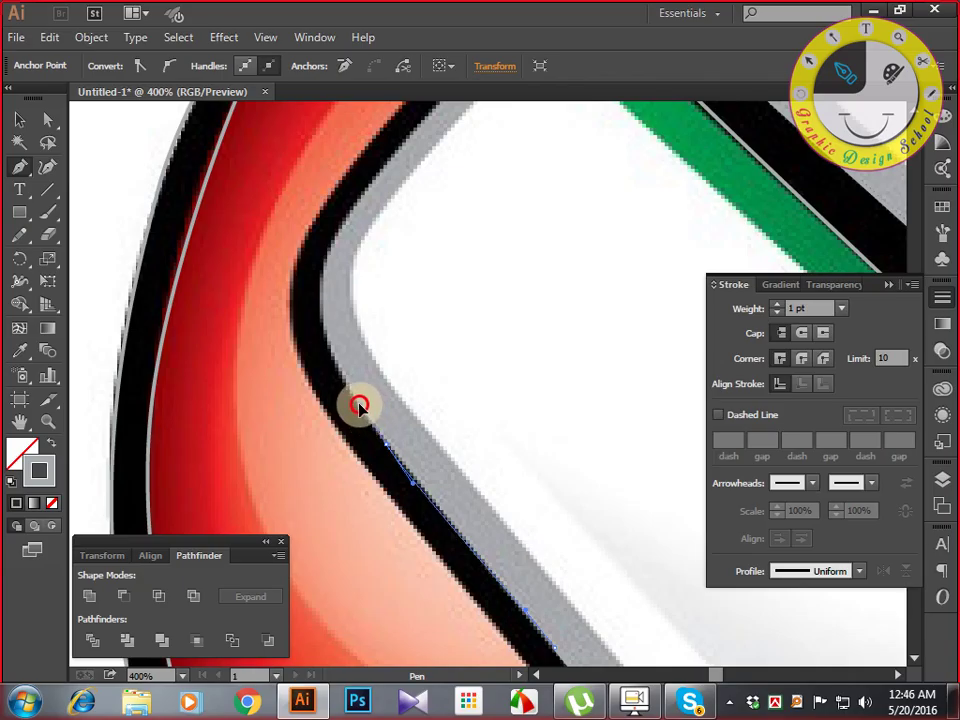
{"action": "left_click_drag", "start_coordinate": [355, 400], "coordinate": [375, 465]}
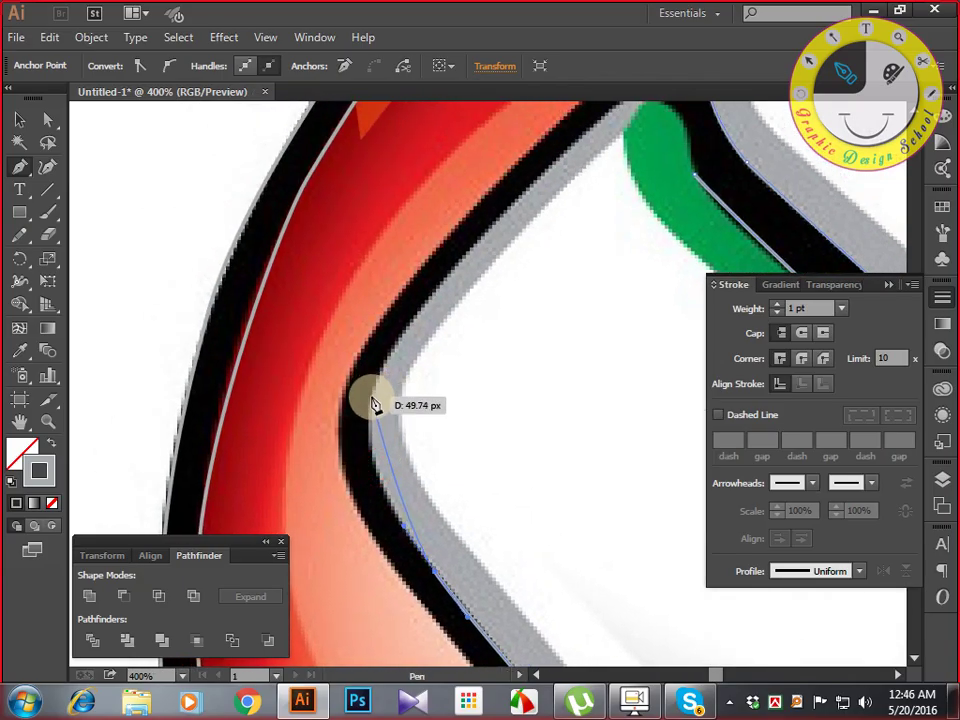
Curve the path around the end of the U's lower arm and close it at its starting point on the green strip.
{"action": "left_click", "coordinate": [380, 372]}
{"action": "left_click_drag", "start_coordinate": [380, 372], "coordinate": [392, 343]}
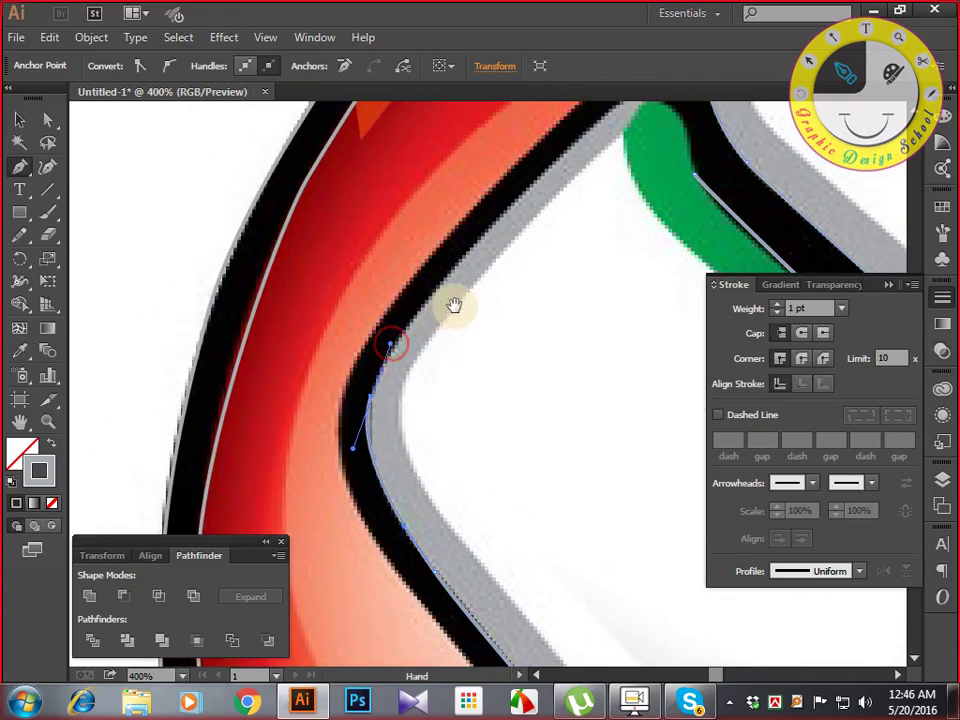
{"action": "left_click_drag", "start_coordinate": [458, 302], "coordinate": [381, 384]}
{"action": "left_click", "coordinate": [474, 250]}
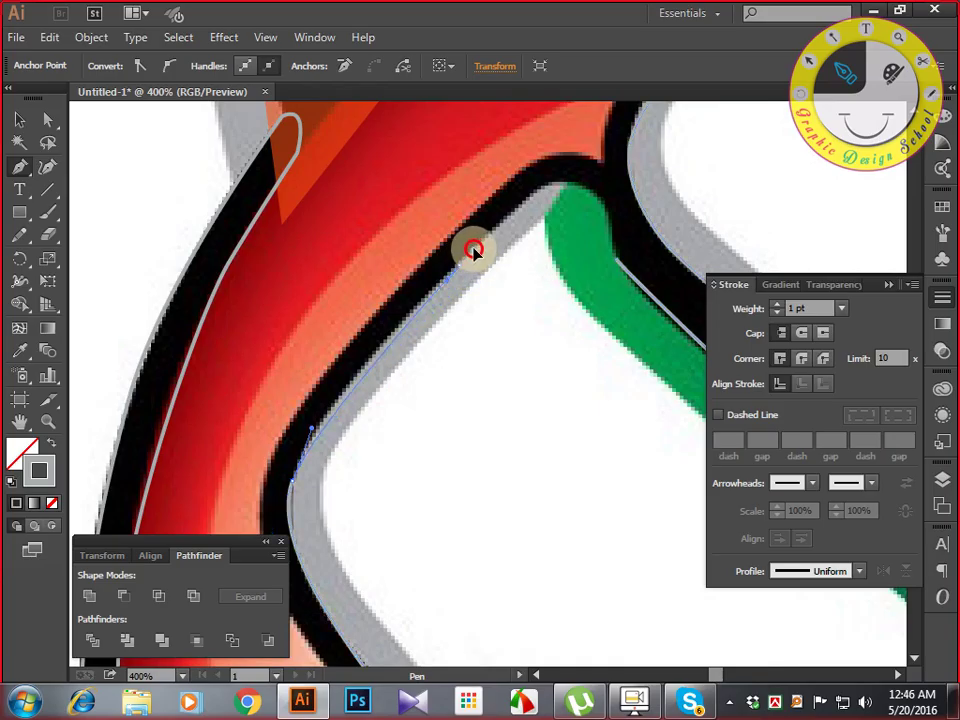
{"action": "left_click_drag", "start_coordinate": [496, 231], "coordinate": [377, 343]}
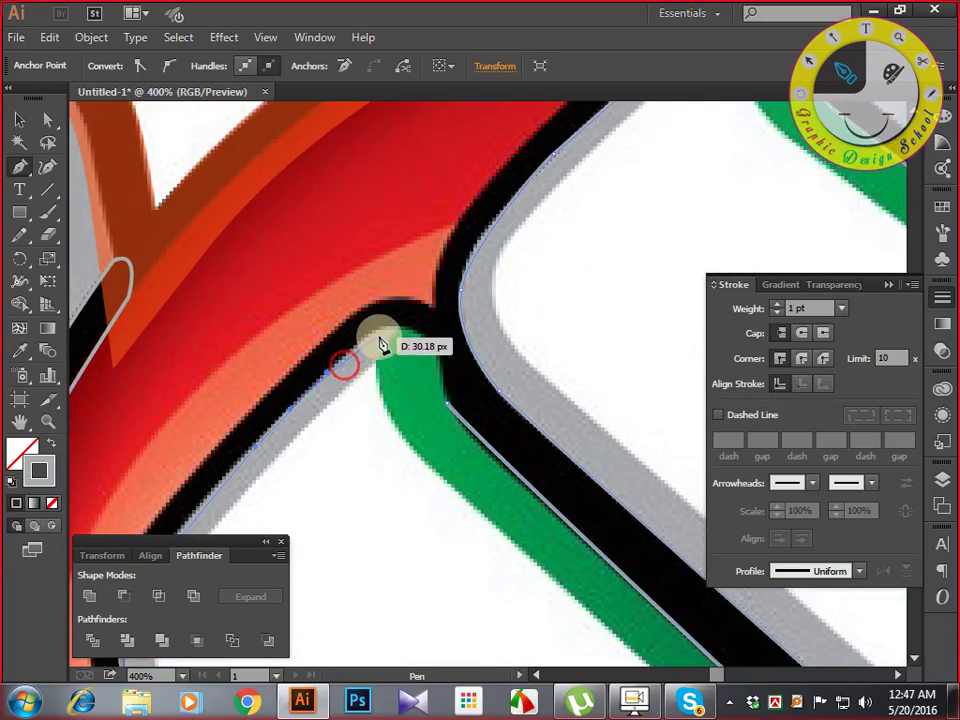
{"action": "left_click", "coordinate": [418, 335]}
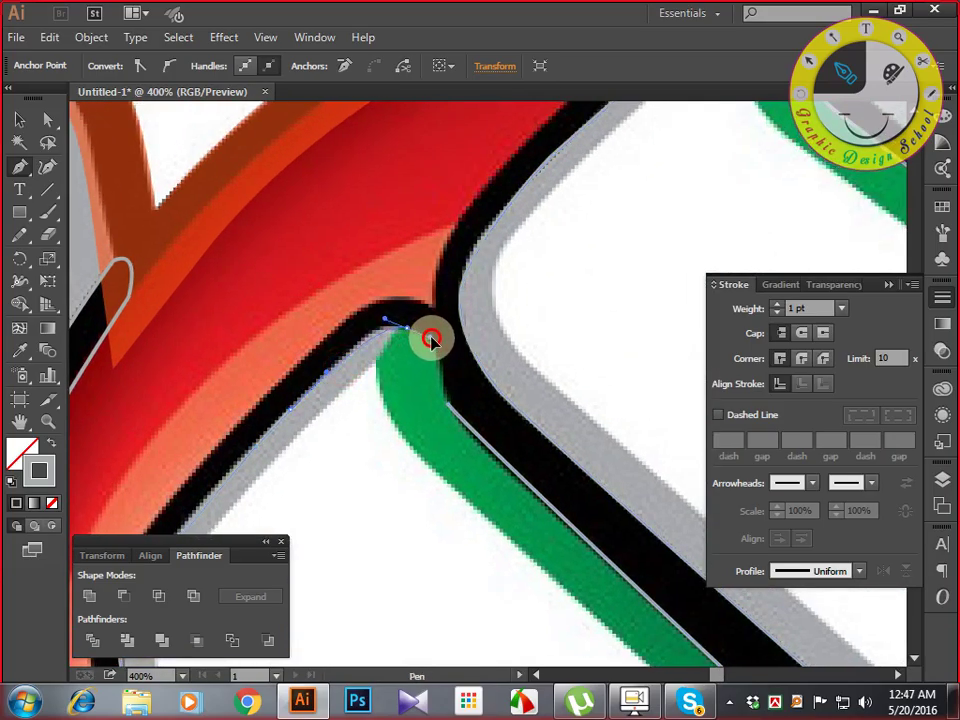
{"action": "left_click_drag", "start_coordinate": [441, 340], "coordinate": [441, 383]}
{"action": "left_click", "coordinate": [453, 407]}
{"action": "left_click_drag", "start_coordinate": [505, 503], "coordinate": [364, 204]}
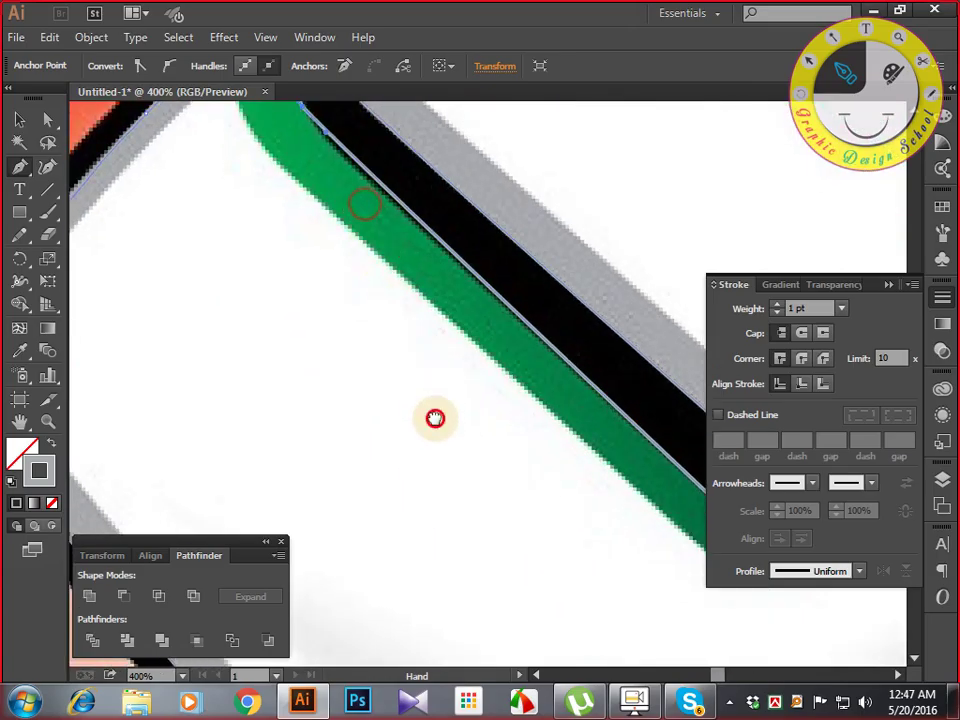
{"action": "left_click_drag", "start_coordinate": [435, 419], "coordinate": [362, 309]}
{"action": "left_click_drag", "start_coordinate": [400, 470], "coordinate": [311, 185]}
{"action": "left_click_drag", "start_coordinate": [440, 300], "coordinate": [304, 343]}
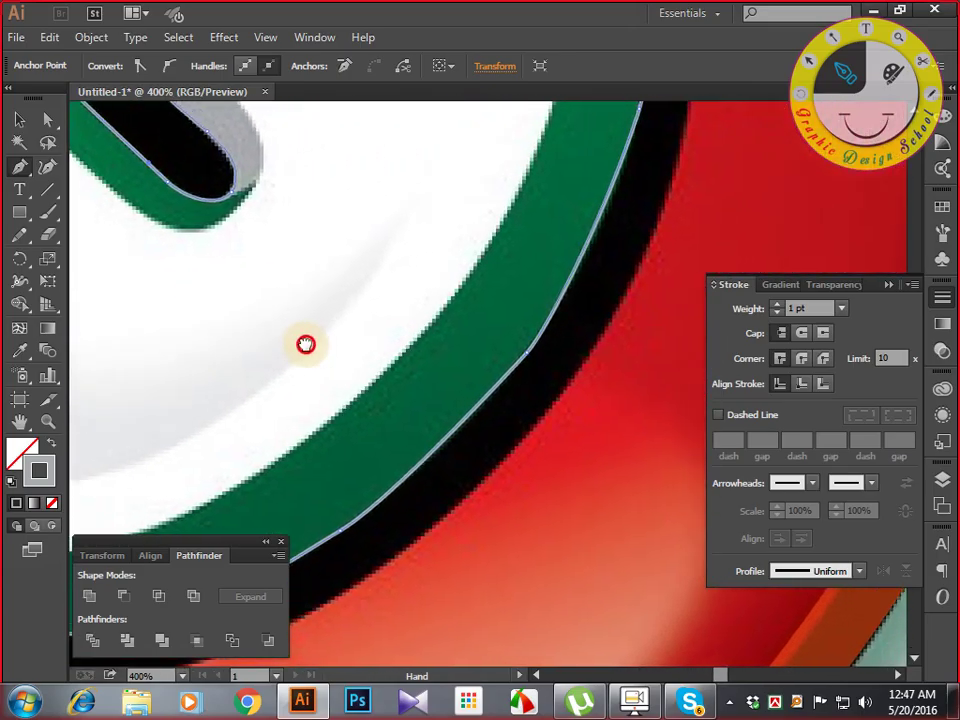
Smooth the corner in the U path along the lower outer curve of the dark green edge with the Smooth tool.
{"action": "left_click", "coordinate": [529, 358]}
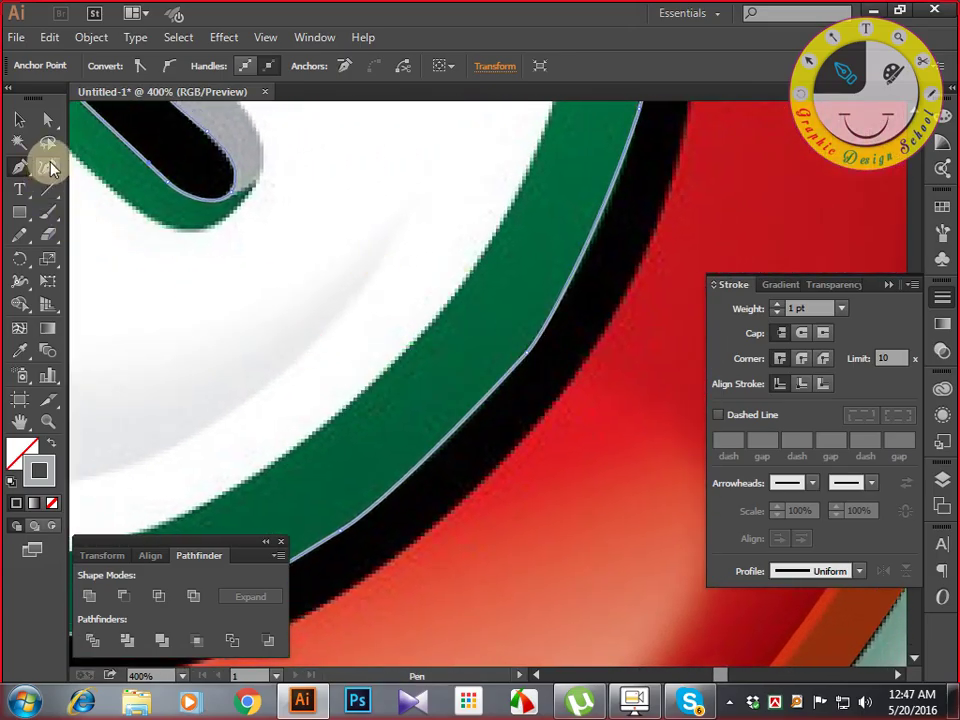
{"action": "mouse_move", "coordinate": [18, 236]}
{"action": "left_mouse_down"}
{"action": "mouse_move", "coordinate": [69, 257]}
{"action": "mouse_move", "coordinate": [124, 262]}
{"action": "left_mouse_up"}
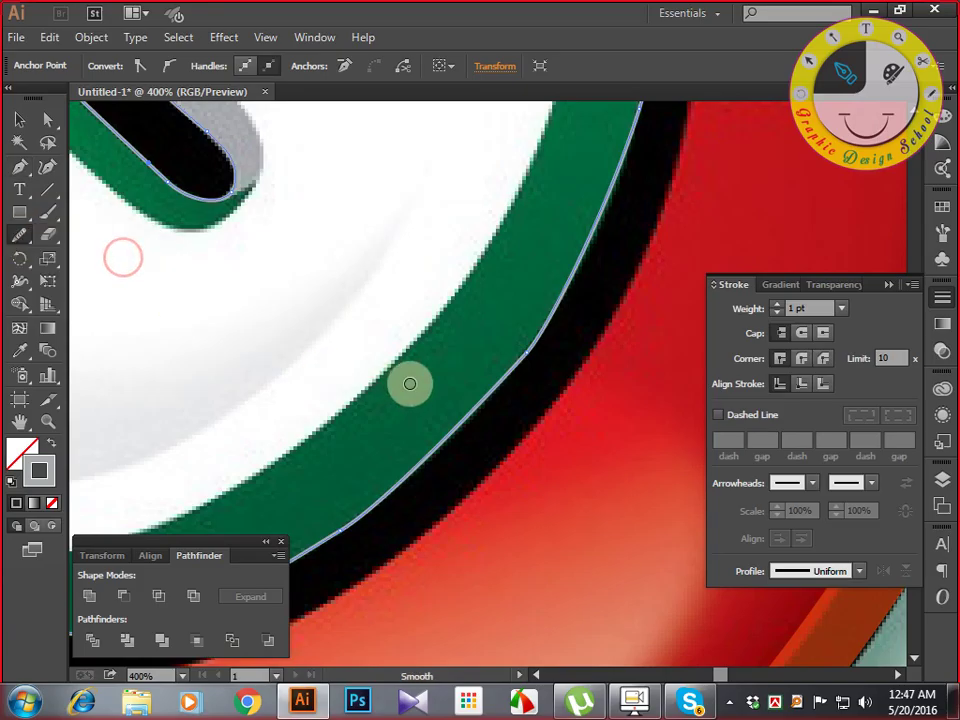
{"action": "left_click_drag", "start_coordinate": [522, 357], "coordinate": [514, 364]}
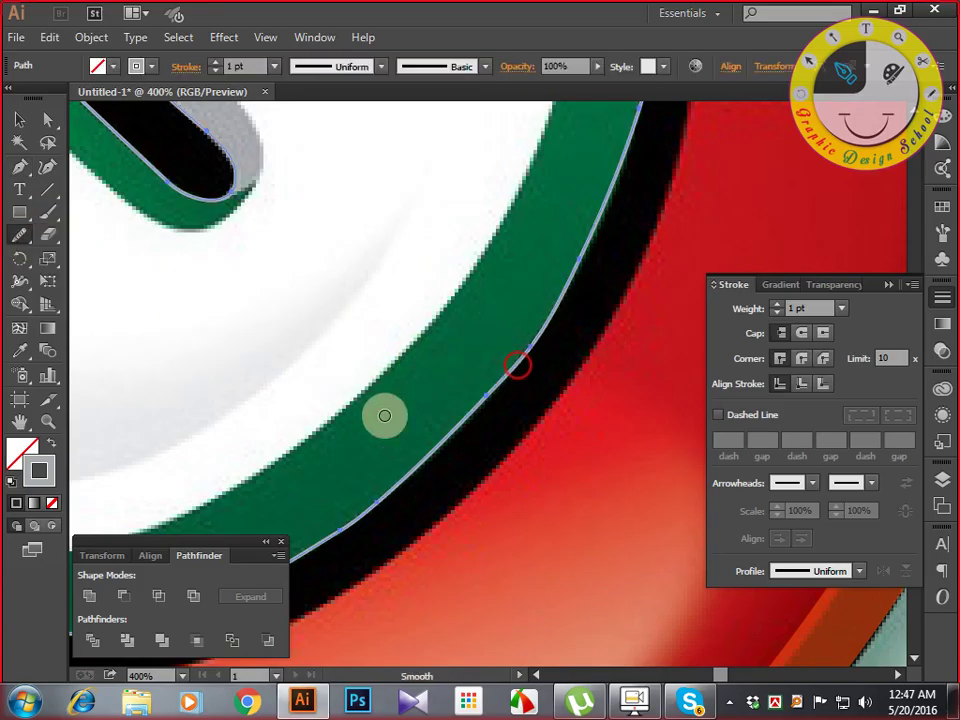
{"action": "left_click_drag", "start_coordinate": [560, 333], "coordinate": [497, 544]}
Examine the traced U path around both arms, the slot and the lower curve for its fit with the reference.
{"action": "scroll", "coordinate": [527, 478], "scroll_direction": "down", "scroll_amount": 5}
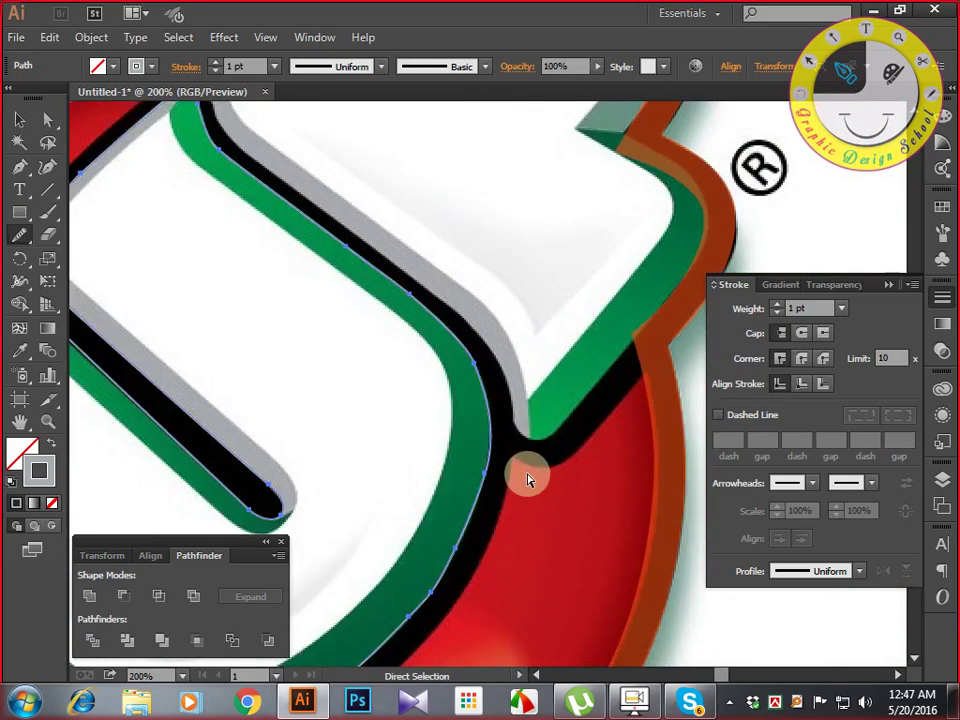
{"action": "scroll", "coordinate": [528, 480], "scroll_direction": "up", "scroll_amount": 3}
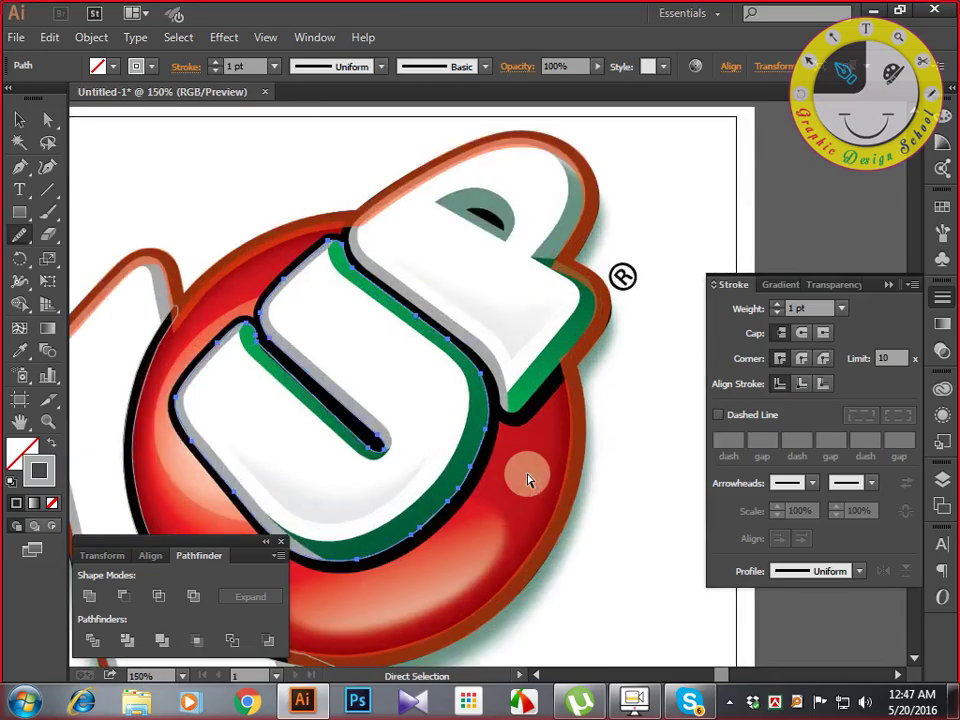
{"action": "mouse_move", "coordinate": [527, 473]}
{"action": "left_mouse_down"}
{"action": "mouse_move", "coordinate": [591, 643]}
{"action": "mouse_move", "coordinate": [625, 531]}
{"action": "left_mouse_up"}
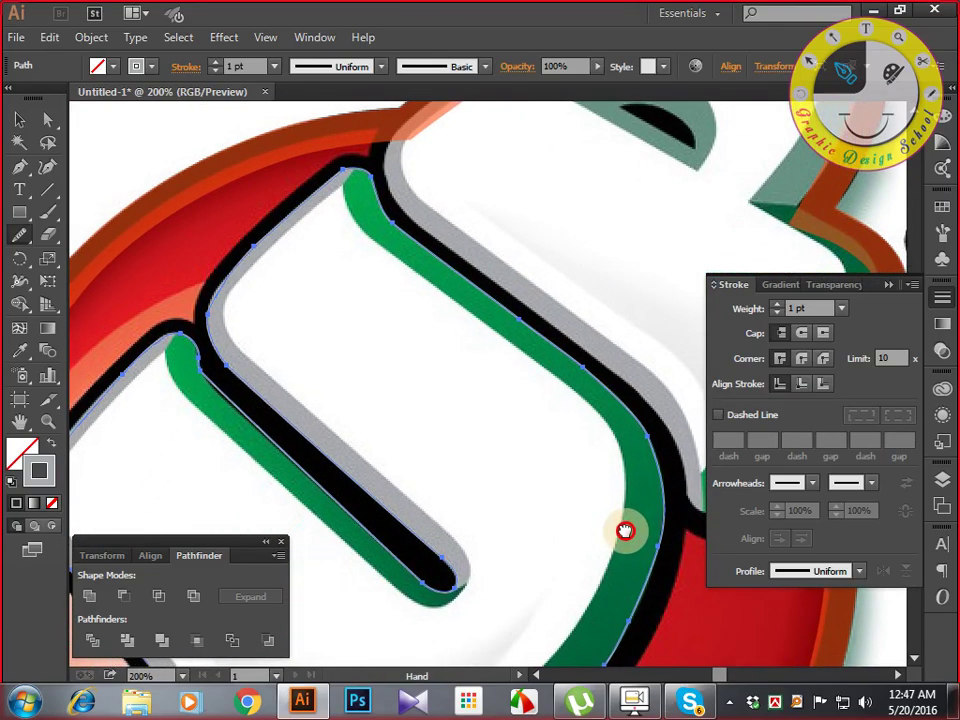
{"action": "left_click_drag", "start_coordinate": [505, 551], "coordinate": [583, 341]}
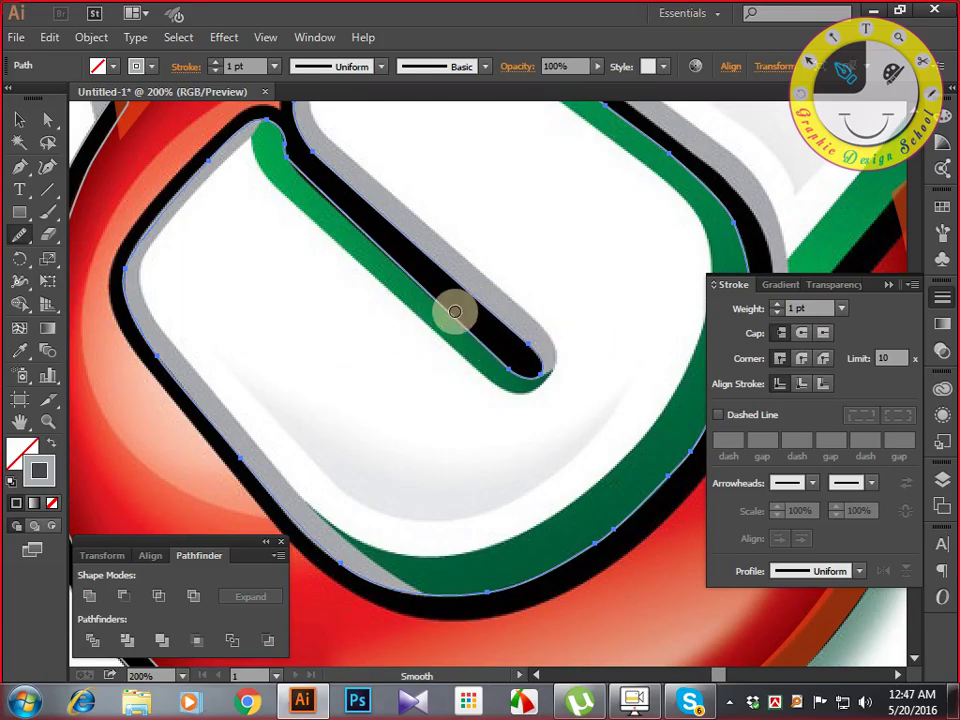
{"action": "left_click_drag", "start_coordinate": [499, 347], "coordinate": [568, 446]}
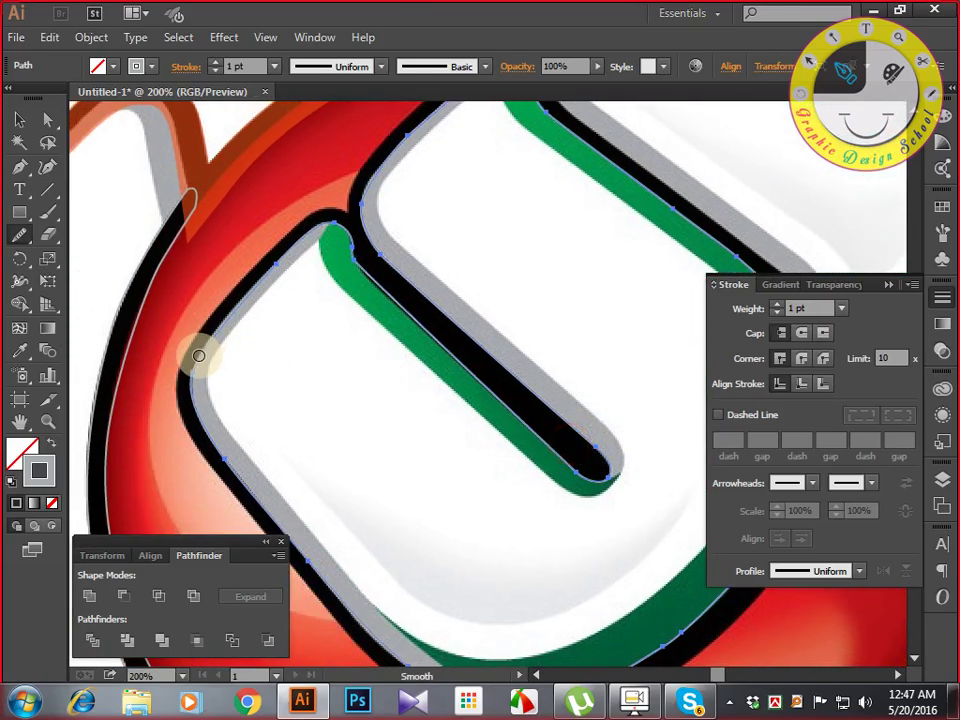
{"action": "key", "text": "ctrl+plus"}
{"action": "left_click_drag", "start_coordinate": [186, 356], "coordinate": [506, 497]}
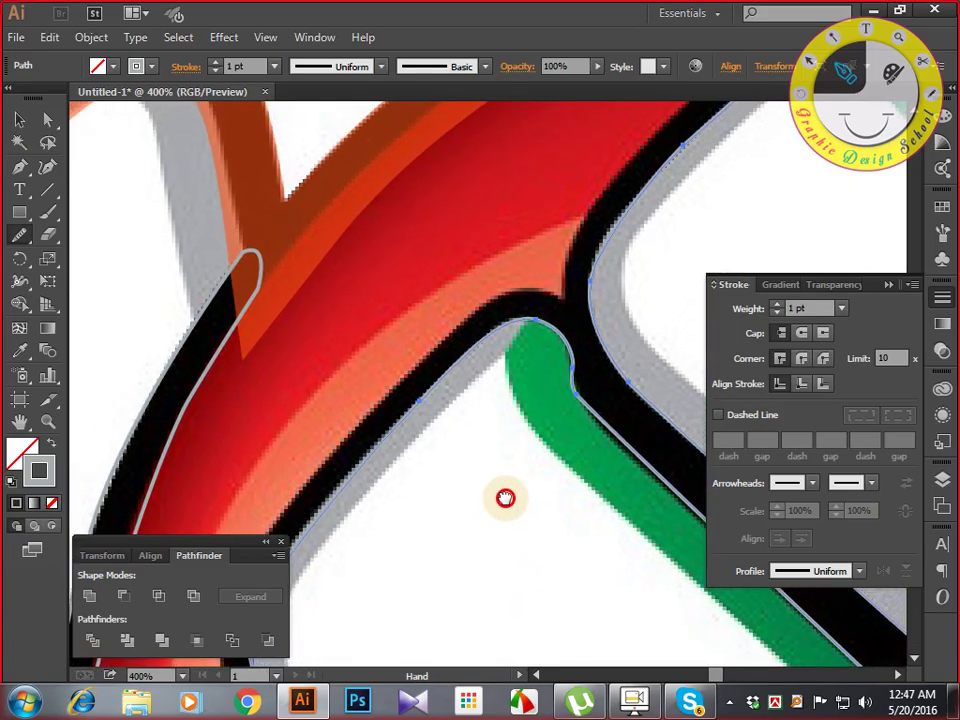
{"action": "left_click", "coordinate": [19, 170]}
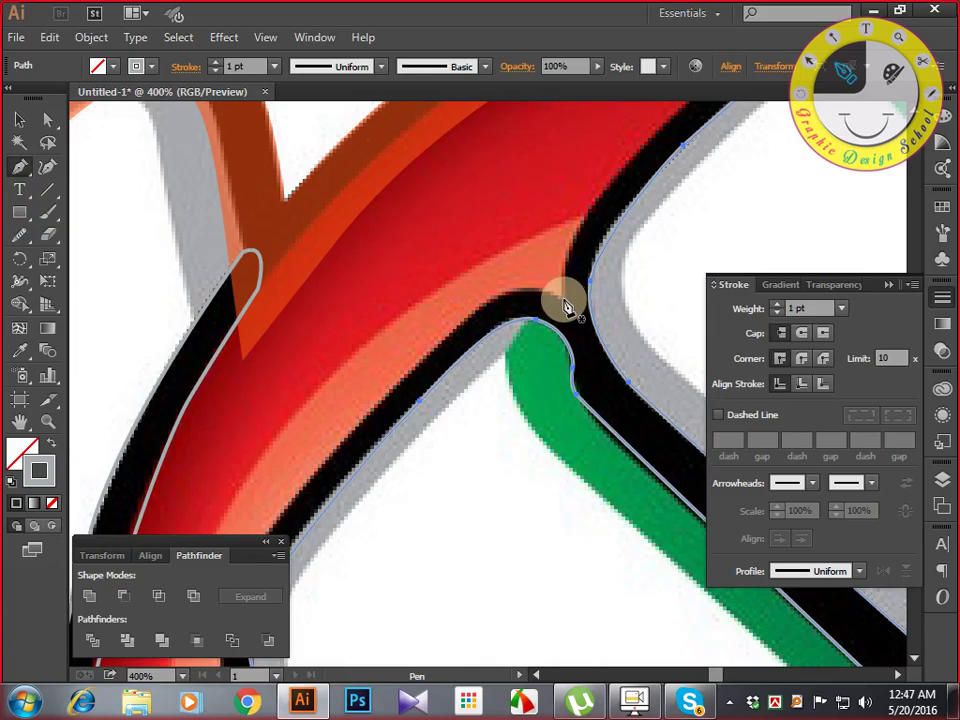
{"action": "left_click_drag", "start_coordinate": [595, 384], "coordinate": [422, 163]}
{"action": "left_click_drag", "start_coordinate": [525, 392], "coordinate": [366, 167]}
{"action": "left_click_drag", "start_coordinate": [630, 476], "coordinate": [449, 321]}
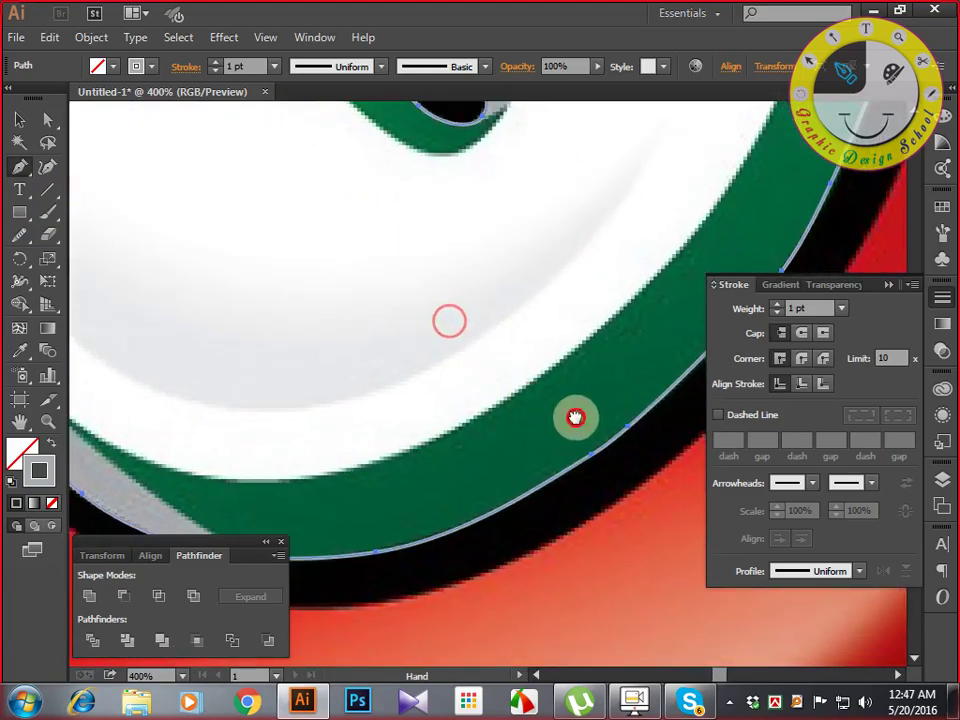
{"action": "left_click_drag", "start_coordinate": [575, 417], "coordinate": [420, 331]}
{"action": "key", "text": "ctrl+minus"}
{"action": "key", "text": "ctrl+minus"}
{"action": "key", "text": "ctrl+minus"}
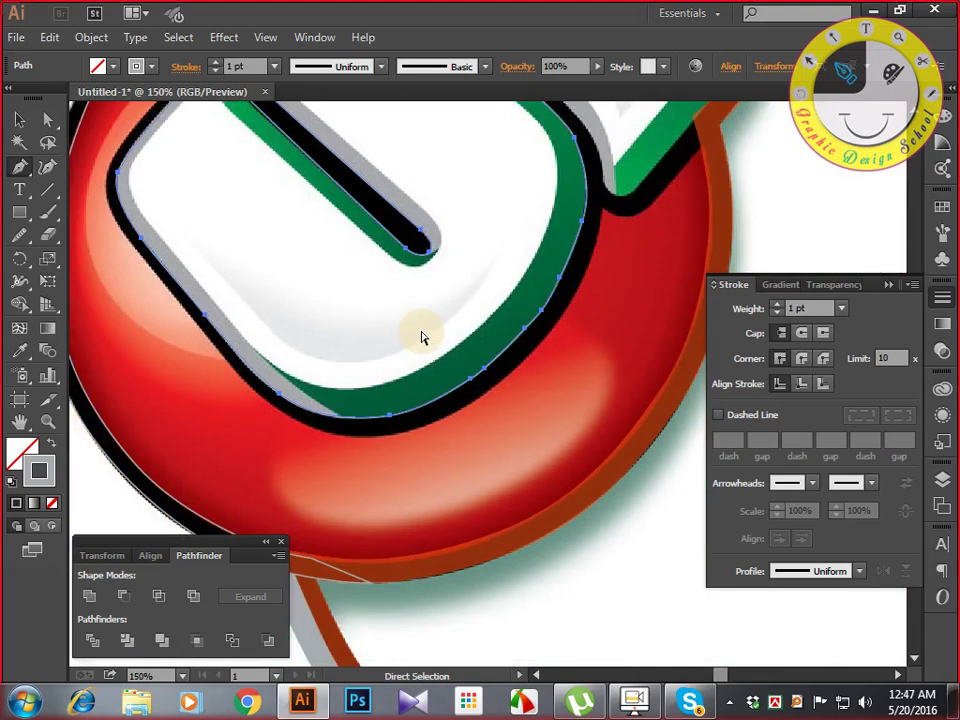
{"action": "key", "text": "ctrl+minus"}
{"action": "key", "text": "ctrl+minus"}
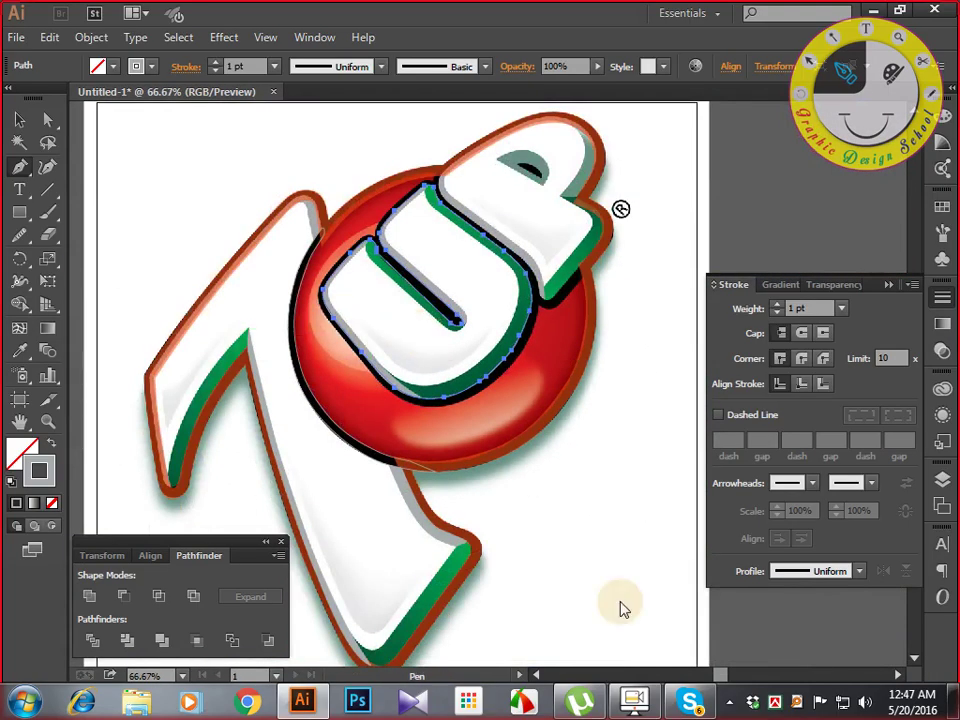
Open the Offset Path settings for the U outline and turn on the preview.
{"action": "left_click", "coordinate": [88, 37]}
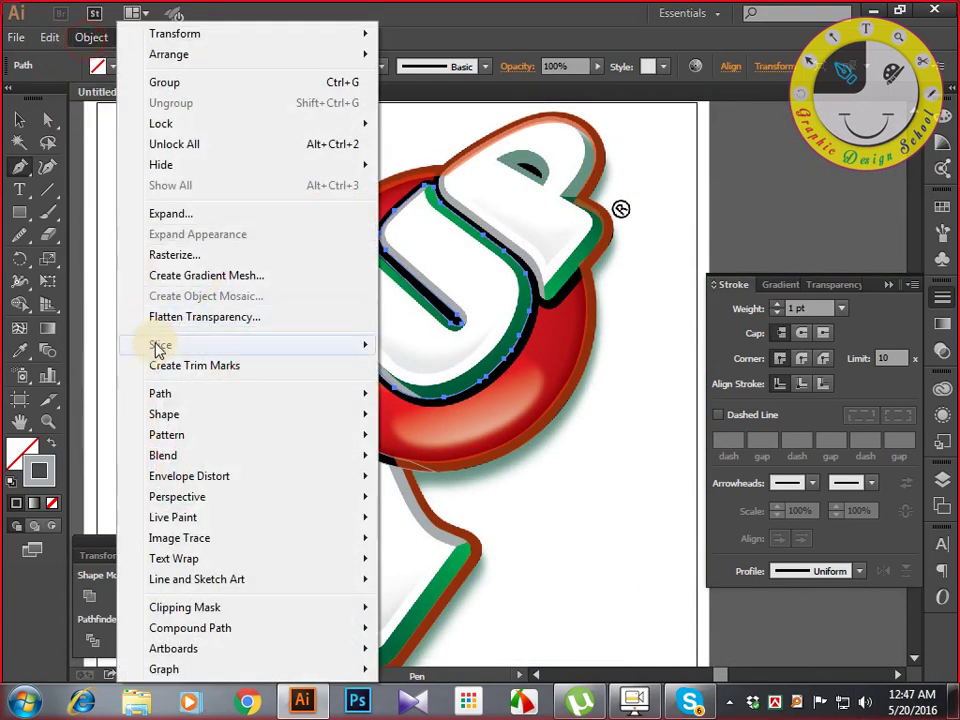
{"action": "mouse_move", "coordinate": [363, 400]}
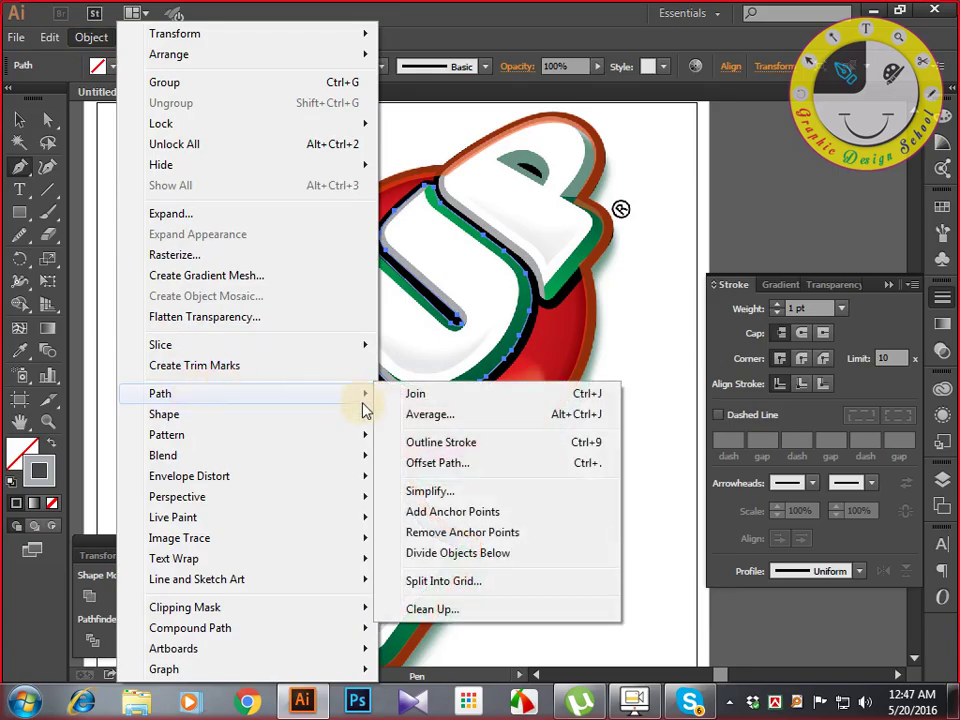
{"action": "left_click", "coordinate": [463, 472]}
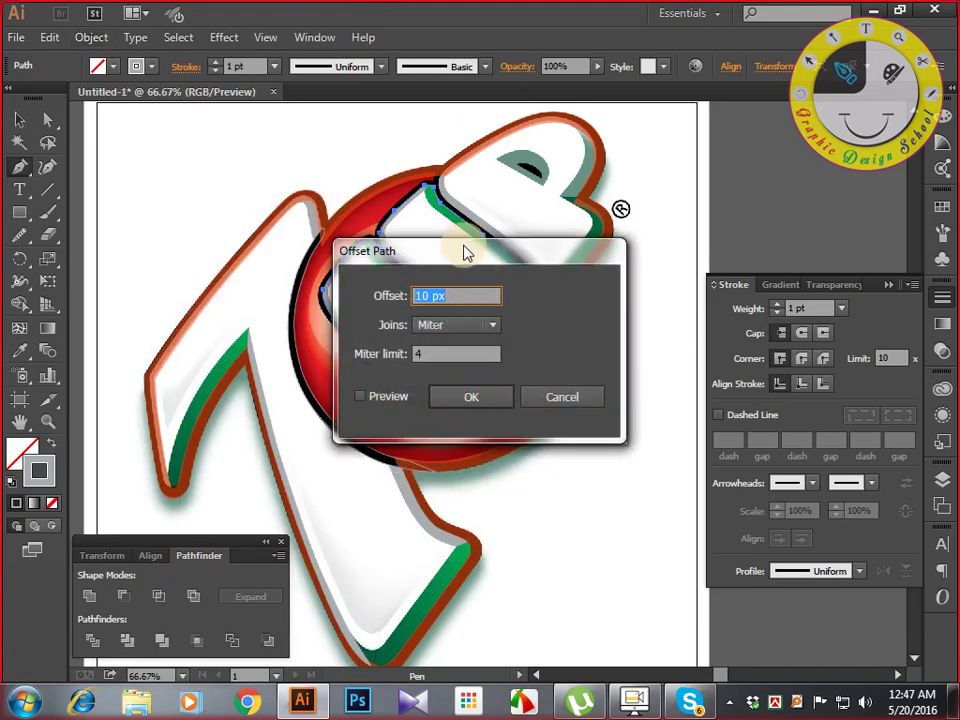
{"action": "left_click_drag", "start_coordinate": [463, 252], "coordinate": [703, 262]}
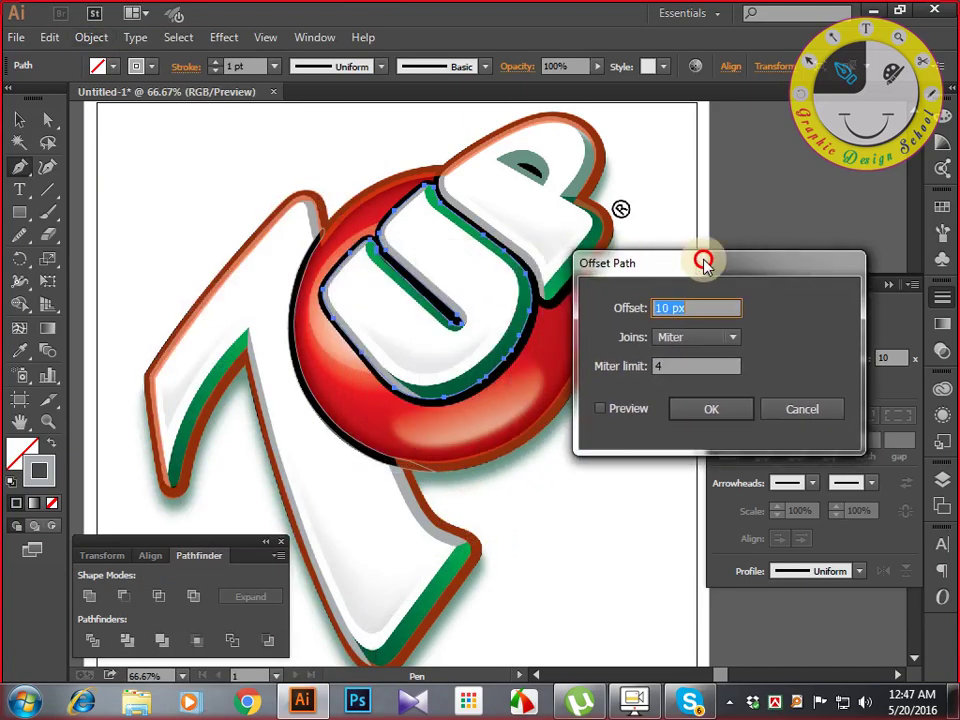
{"action": "left_click", "coordinate": [600, 412]}
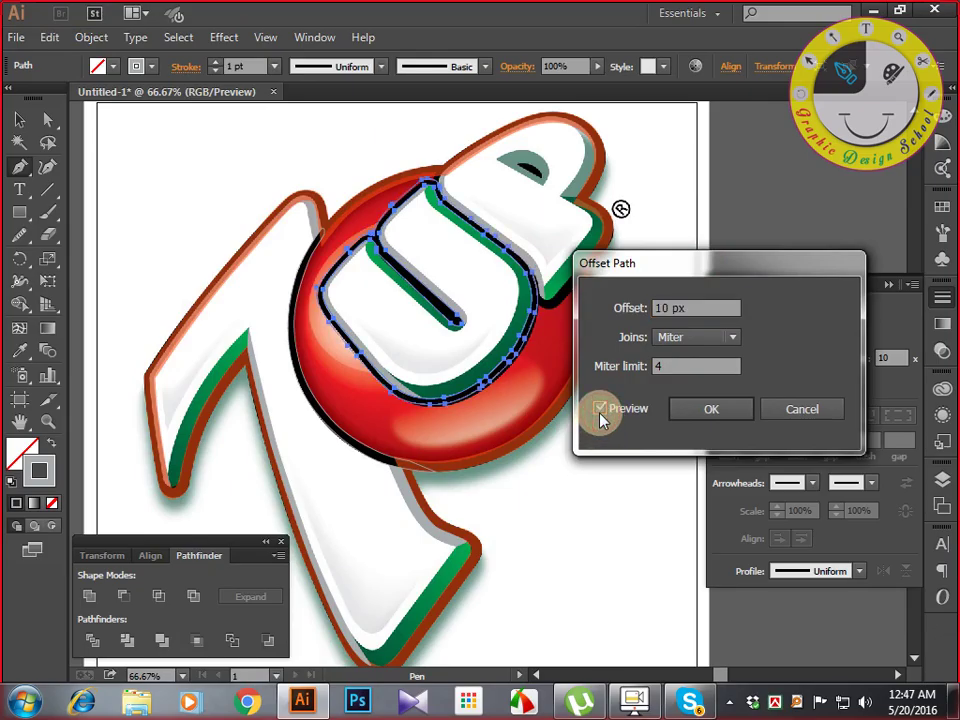
{"action": "left_click_drag", "start_coordinate": [620, 280], "coordinate": [614, 222]}
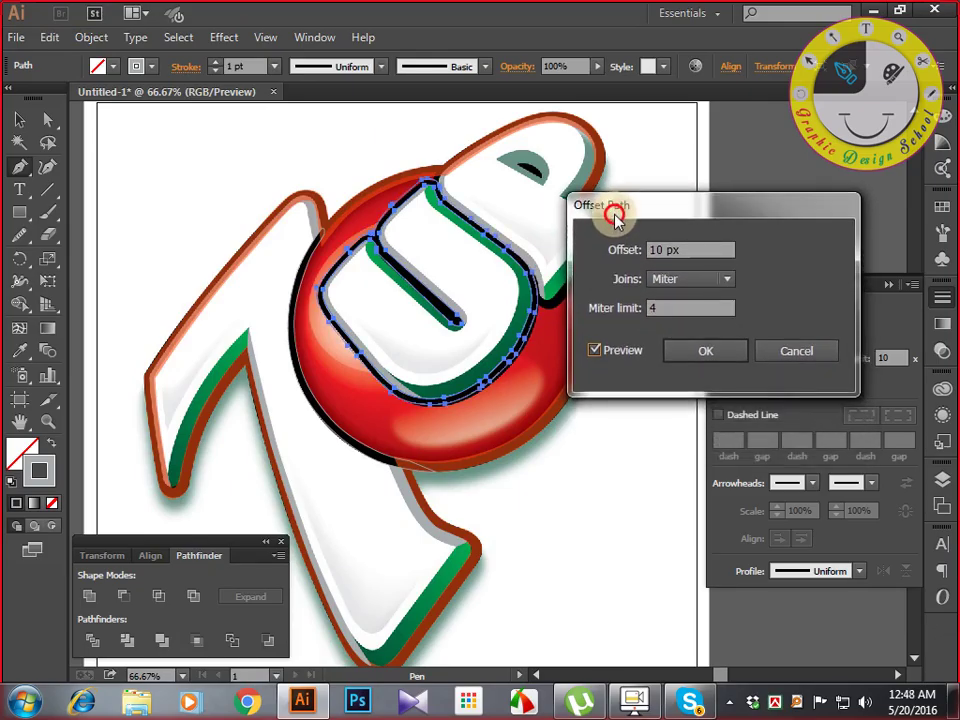
Try an offset of 12 px for the U outline and preview it.
{"action": "left_click", "coordinate": [675, 251]}
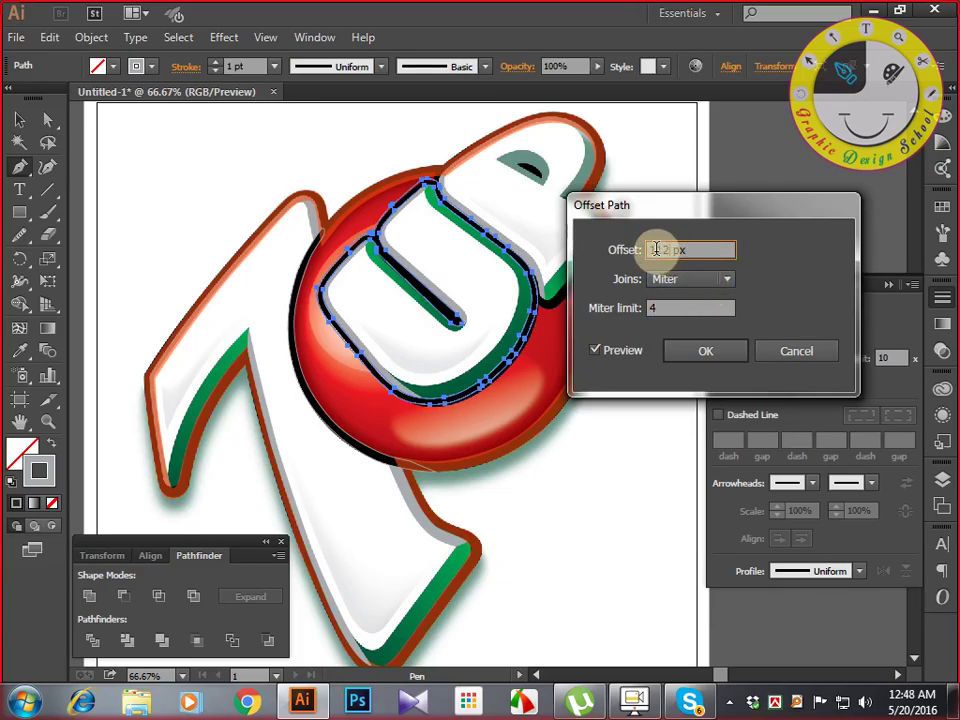
{"action": "left_click_drag", "start_coordinate": [656, 251], "coordinate": [638, 253]}
{"action": "type", "text": "1"}
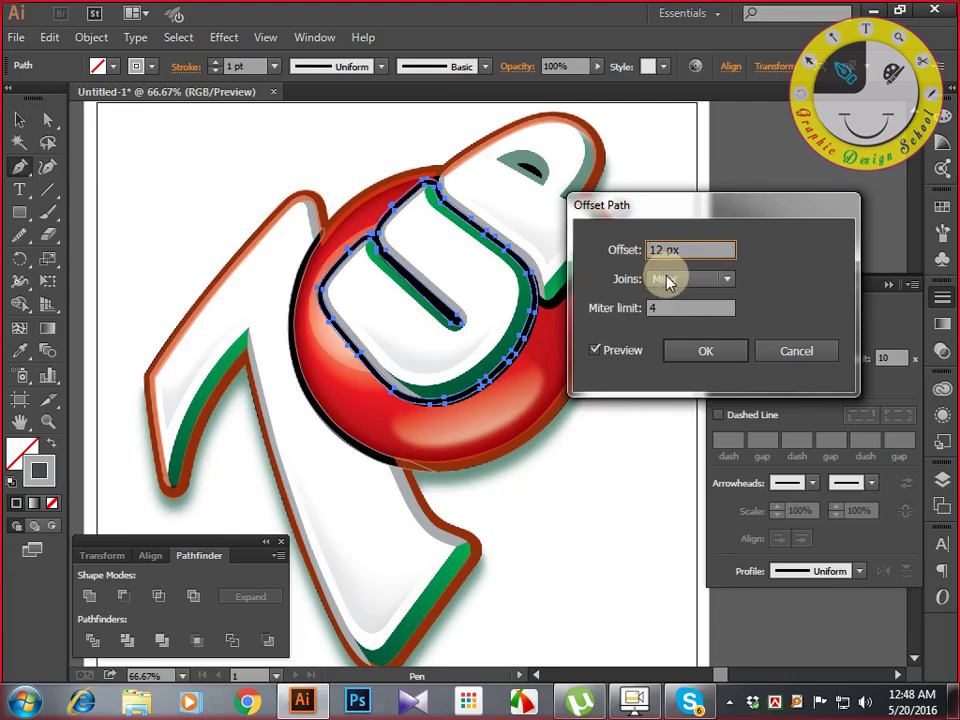
{"action": "left_click", "coordinate": [597, 351]}
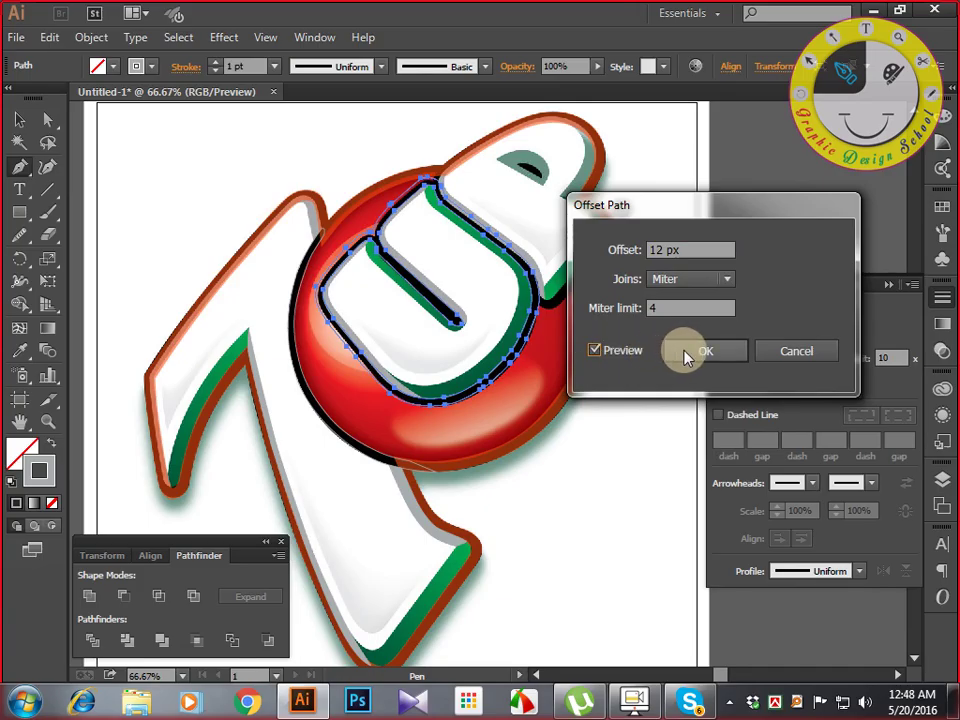
Offset the U outline by 11 px and apply it.
{"action": "double_click", "coordinate": [658, 252]}
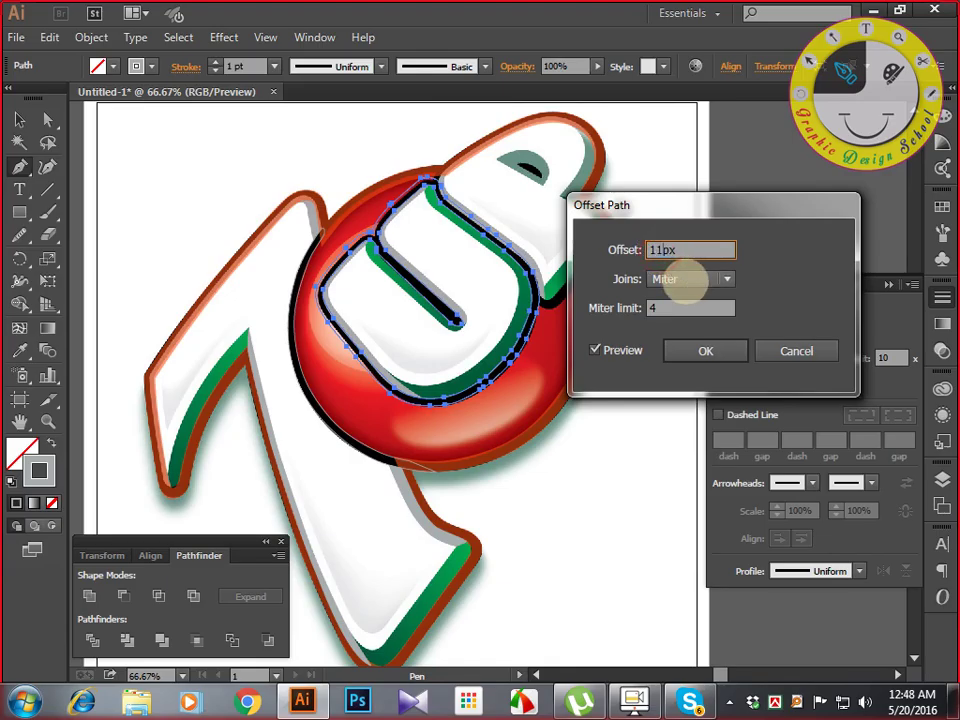
{"action": "type", "text": "11"}
{"action": "left_click", "coordinate": [596, 350]}
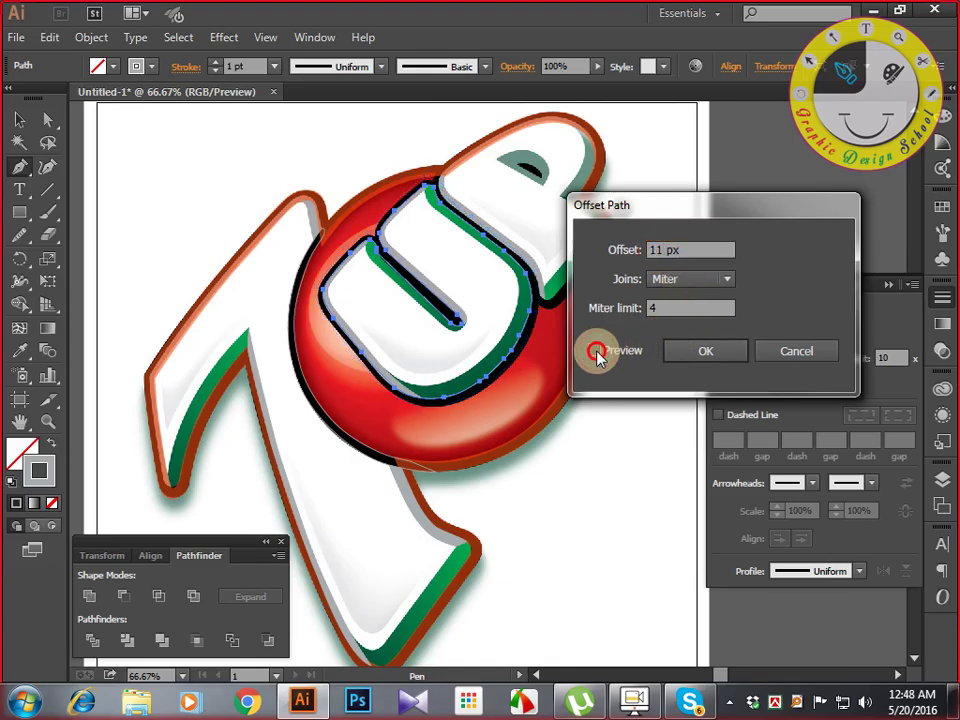
{"action": "left_click", "coordinate": [690, 350]}
Examine the offset path against the outer edge of the U's black outline, including the arm ends and the side facing the P.
{"action": "key", "text": "ctrl+plus"}
{"action": "key", "text": "ctrl+plus"}
{"action": "key", "text": "ctrl+plus"}
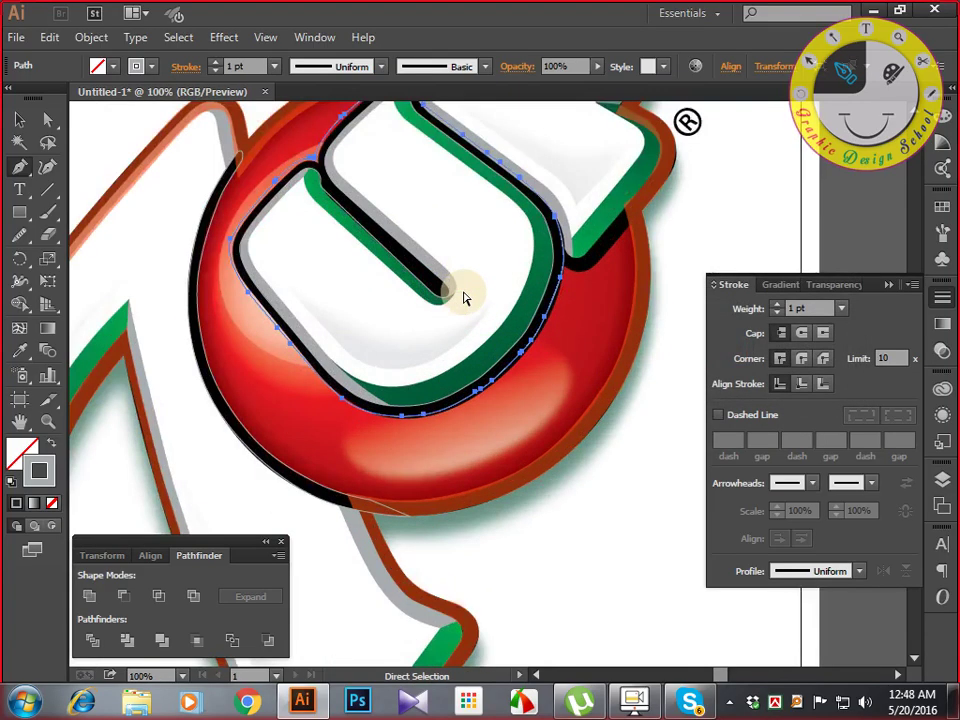
{"action": "left_click_drag", "start_coordinate": [463, 291], "coordinate": [317, 330]}
{"action": "left_click_drag", "start_coordinate": [489, 339], "coordinate": [500, 440]}
{"action": "left_click_drag", "start_coordinate": [420, 279], "coordinate": [535, 443]}
{"action": "left_click_drag", "start_coordinate": [423, 320], "coordinate": [585, 338]}
{"action": "left_click_drag", "start_coordinate": [494, 382], "coordinate": [375, 89]}
{"action": "left_click_drag", "start_coordinate": [476, 358], "coordinate": [489, 471]}
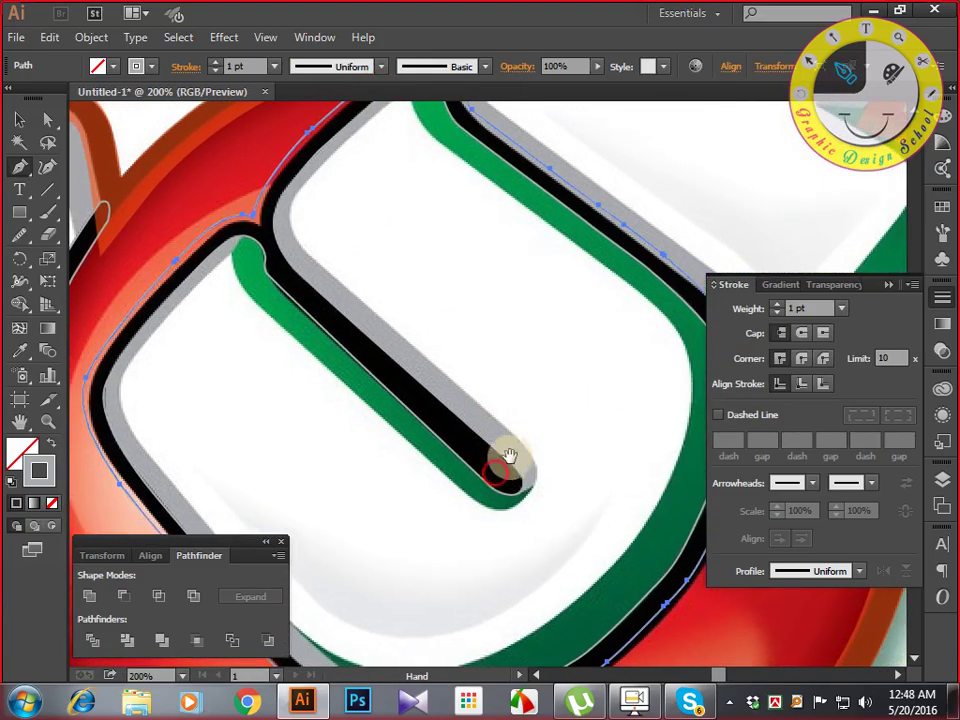
{"action": "left_click_drag", "start_coordinate": [537, 422], "coordinate": [516, 493]}
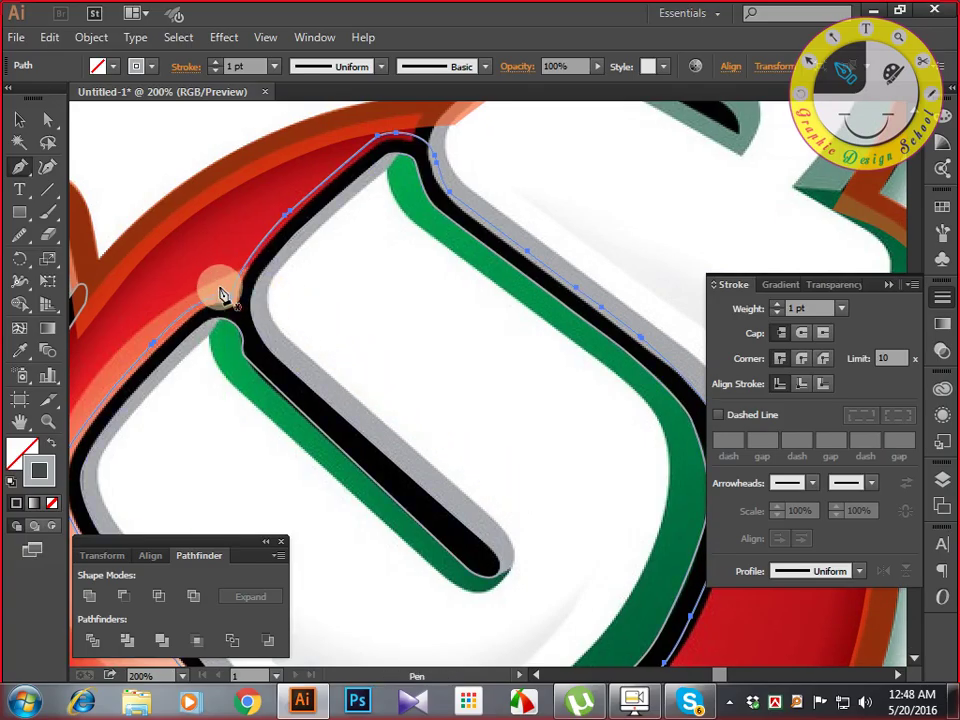
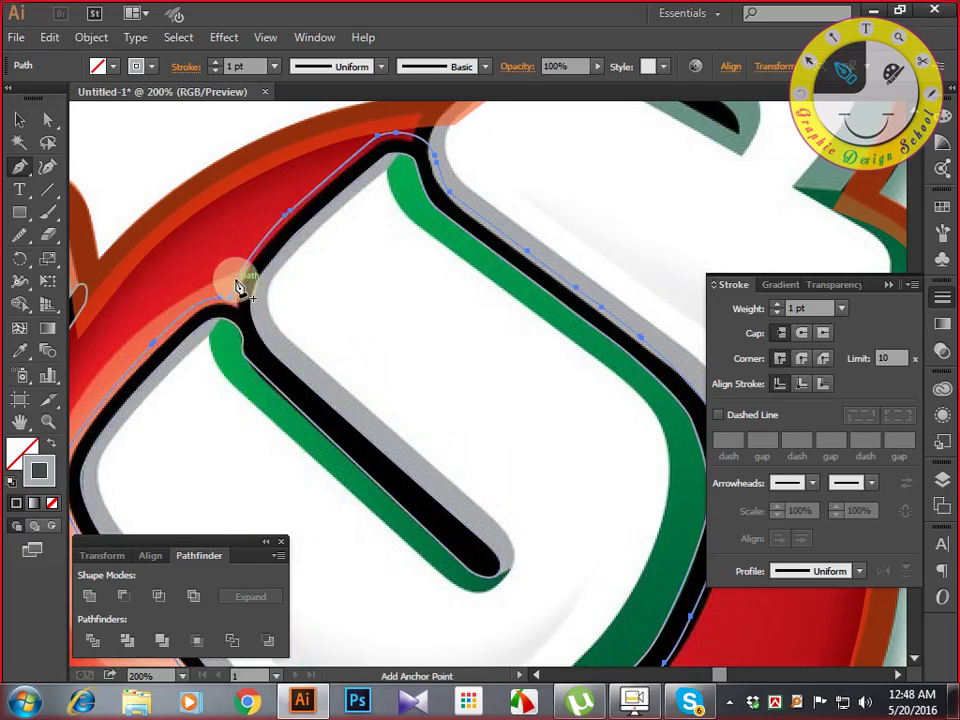
{"action": "left_click_drag", "start_coordinate": [378, 319], "coordinate": [313, 347]}
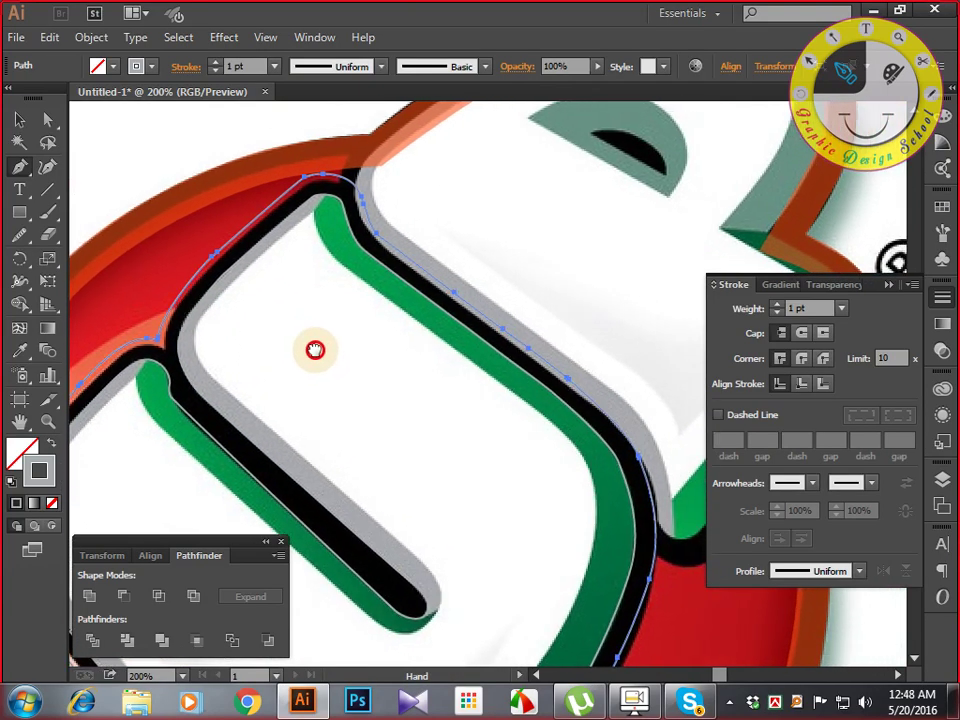
{"action": "left_click_drag", "start_coordinate": [407, 268], "coordinate": [340, 315]}
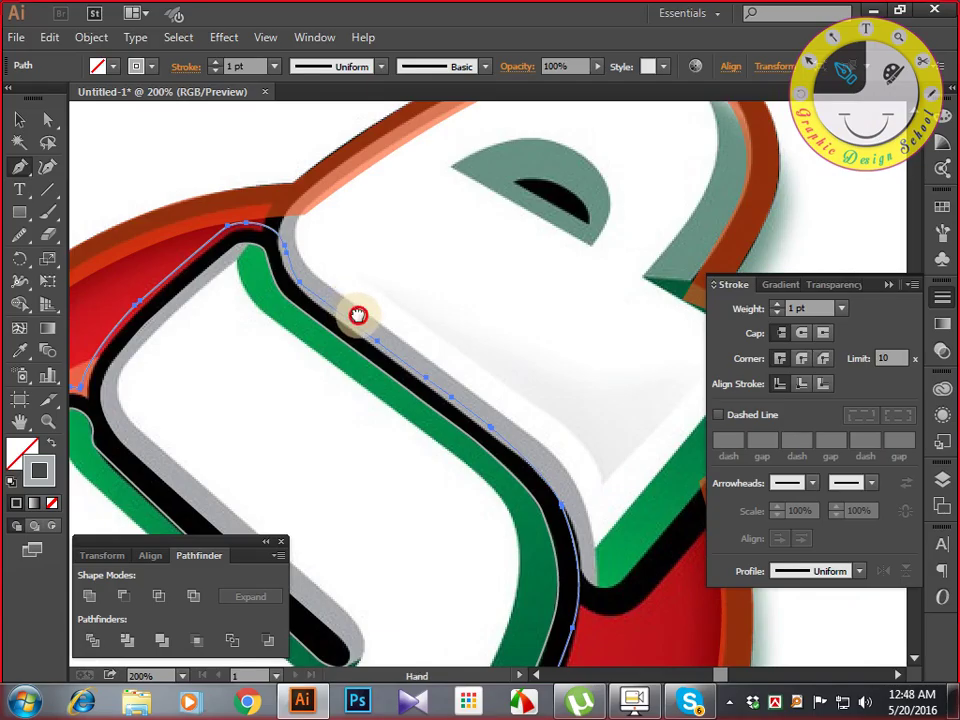
{"action": "left_click_drag", "start_coordinate": [358, 316], "coordinate": [345, 400]}
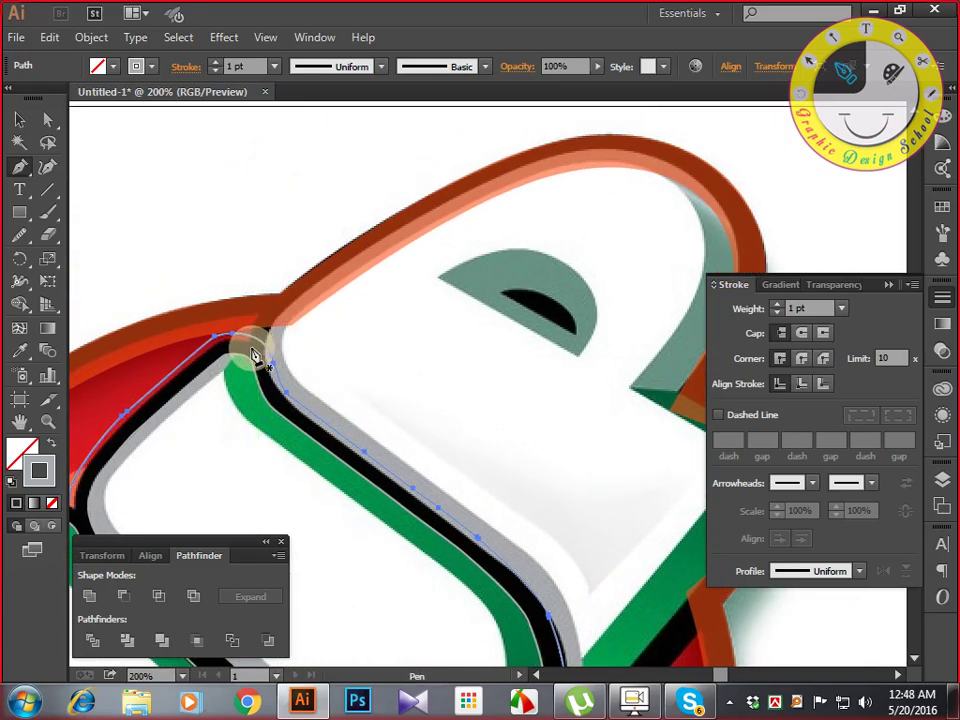
Draw a small closed shape joining the U's offset outline to the corner where the disc's border meets the P's border.
{"action": "left_click", "coordinate": [249, 346]}
{"action": "mouse_move", "coordinate": [324, 288]}
{"action": "left_mouse_down"}
{"action": "mouse_move", "coordinate": [279, 319]}
{"action": "mouse_move", "coordinate": [249, 318]}
{"action": "mouse_move", "coordinate": [266, 313]}
{"action": "left_mouse_up"}
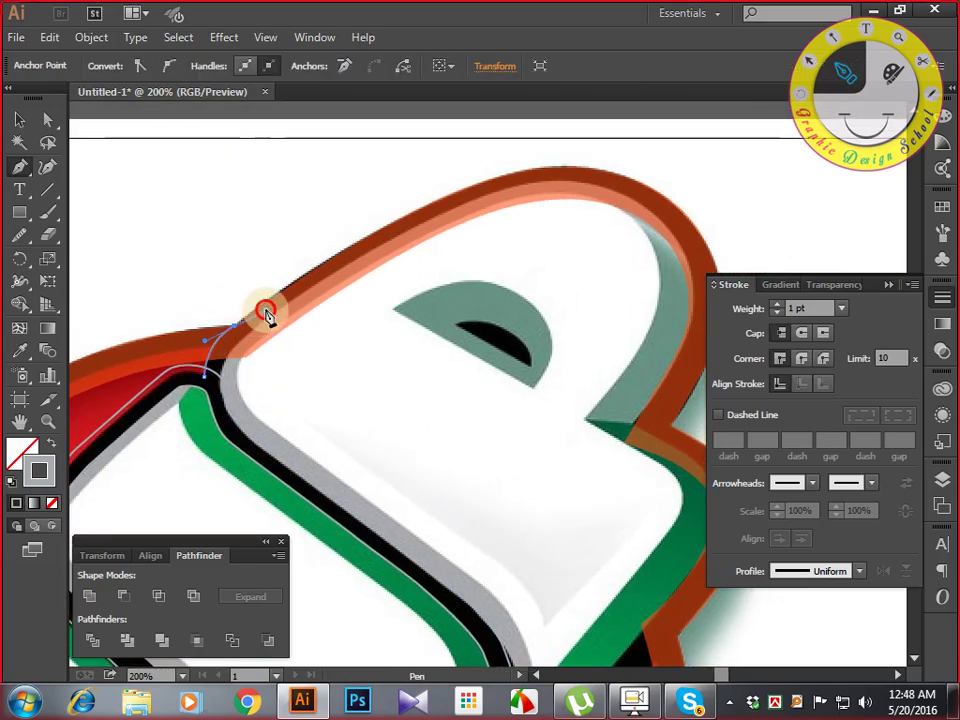
{"action": "left_click", "coordinate": [234, 326]}
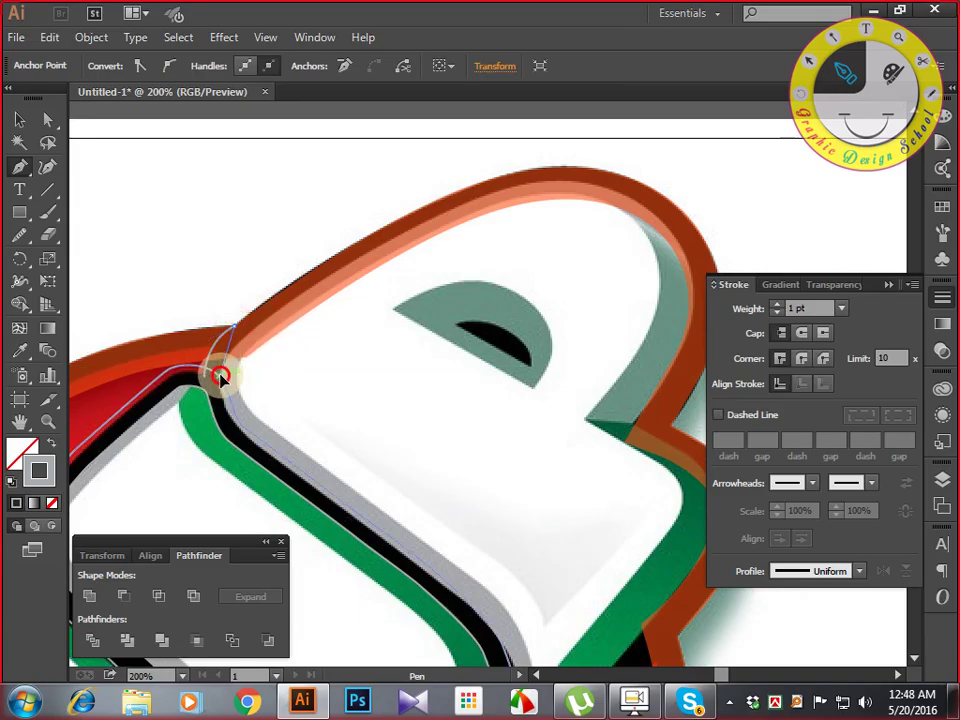
{"action": "mouse_move", "coordinate": [218, 388]}
{"action": "left_mouse_down"}
{"action": "mouse_move", "coordinate": [222, 402]}
{"action": "mouse_move", "coordinate": [207, 387]}
{"action": "left_mouse_up"}
{"action": "left_click_drag", "start_coordinate": [299, 365], "coordinate": [311, 167]}
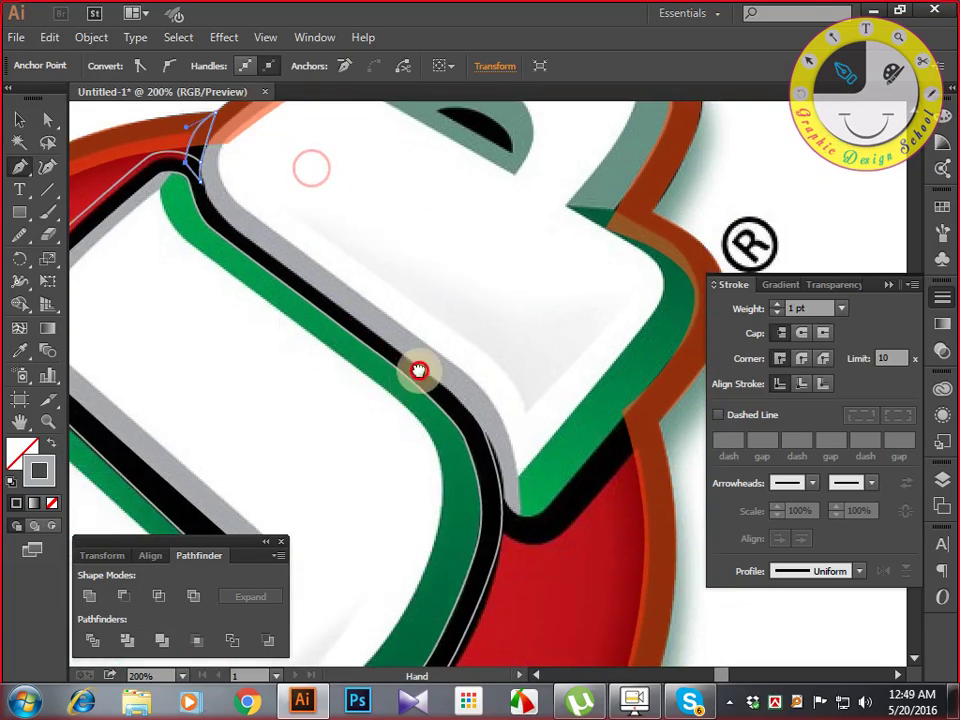
{"action": "left_click_drag", "start_coordinate": [419, 370], "coordinate": [403, 215]}
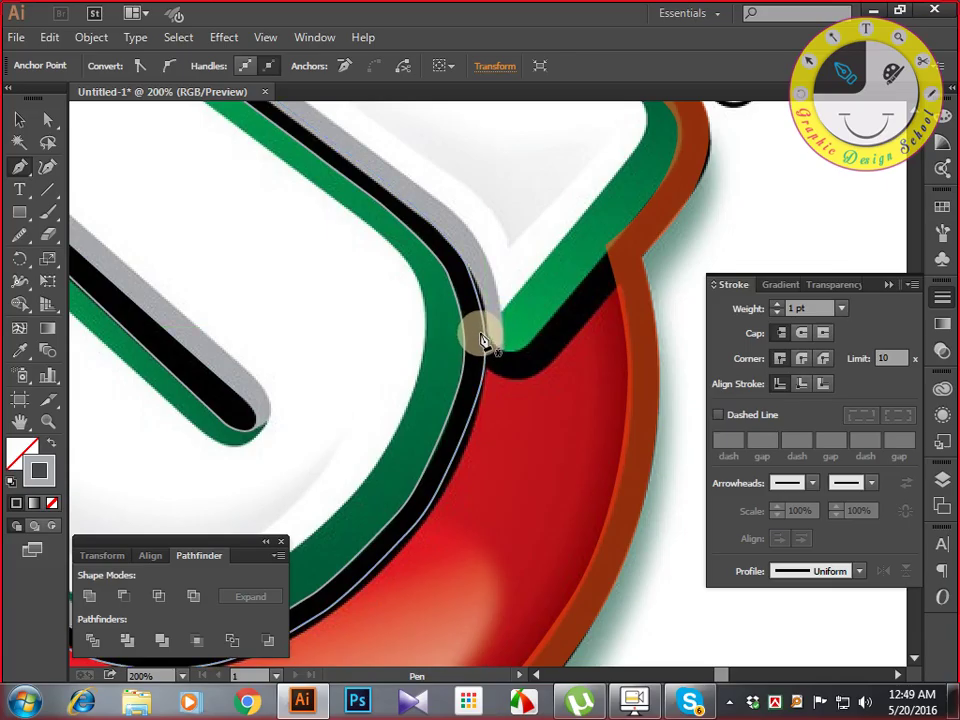
Draw a closed Pen shape around the black band under the P's lower corner, extending up to the P's outer border.
{"action": "left_click_drag", "start_coordinate": [481, 334], "coordinate": [523, 349]}
{"action": "left_click_drag", "start_coordinate": [586, 325], "coordinate": [544, 392]}
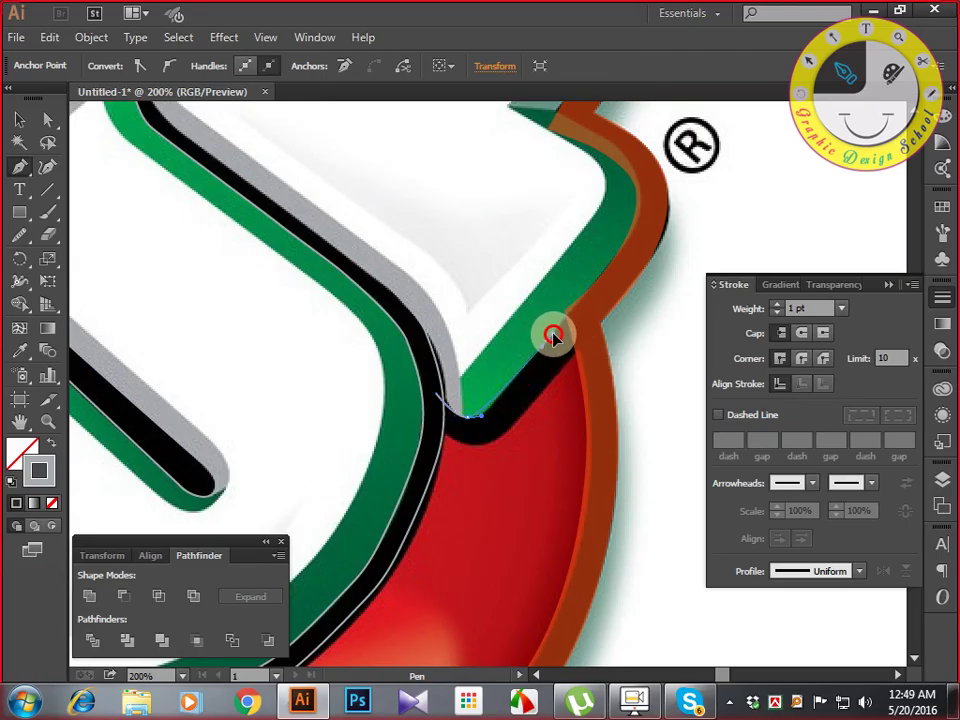
{"action": "left_click_drag", "start_coordinate": [556, 334], "coordinate": [593, 302]}
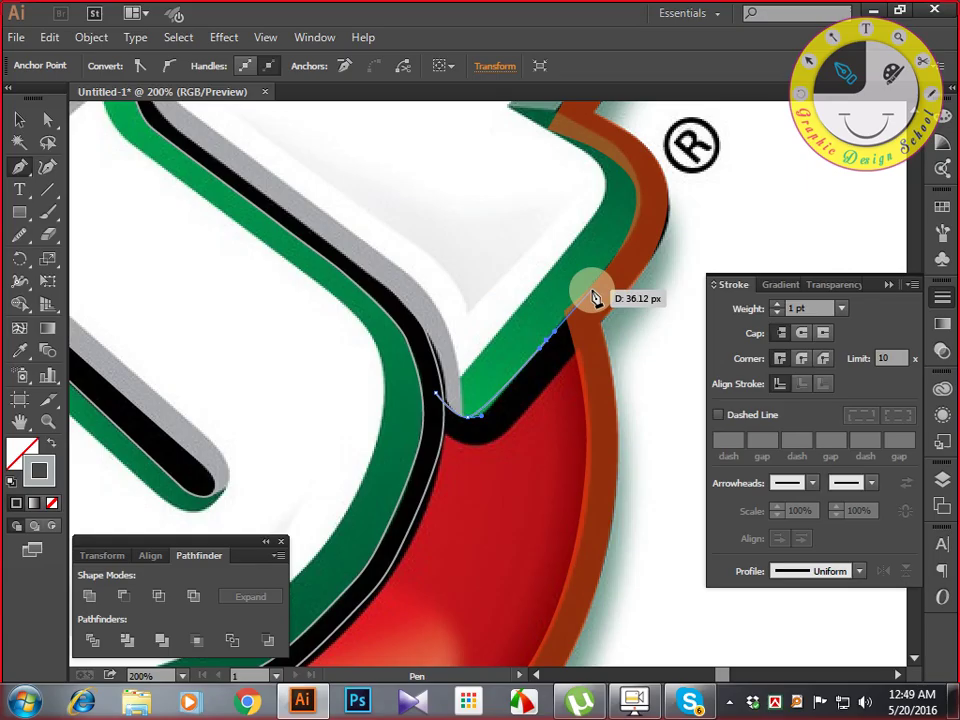
{"action": "left_click", "coordinate": [592, 291]}
{"action": "left_click_drag", "start_coordinate": [594, 320], "coordinate": [634, 501]}
Trace the small black half-moon inside the P's counter as a closed Pen shape.
{"action": "key", "text": "ctrl+minus"}
{"action": "key", "text": "ctrl+minus"}
{"action": "key", "text": "ctrl+minus"}
{"action": "left_click_drag", "start_coordinate": [536, 454], "coordinate": [458, 486]}
{"action": "key", "text": "ctrl+plus"}
{"action": "key", "text": "ctrl+plus"}
{"action": "left_click_drag", "start_coordinate": [515, 233], "coordinate": [538, 225]}
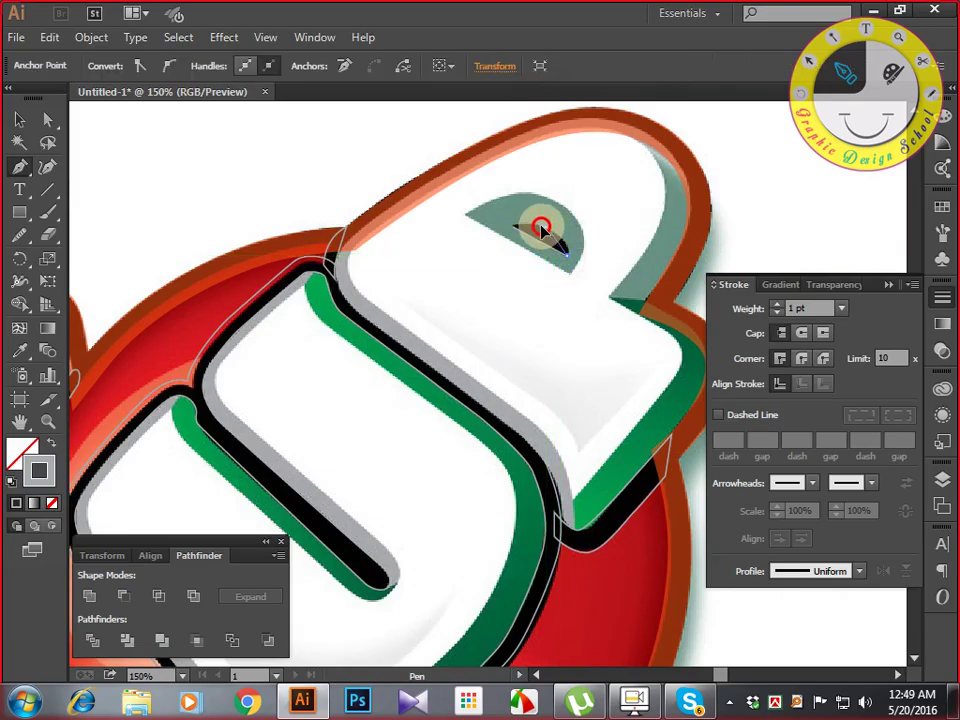
{"action": "left_click", "coordinate": [519, 220]}
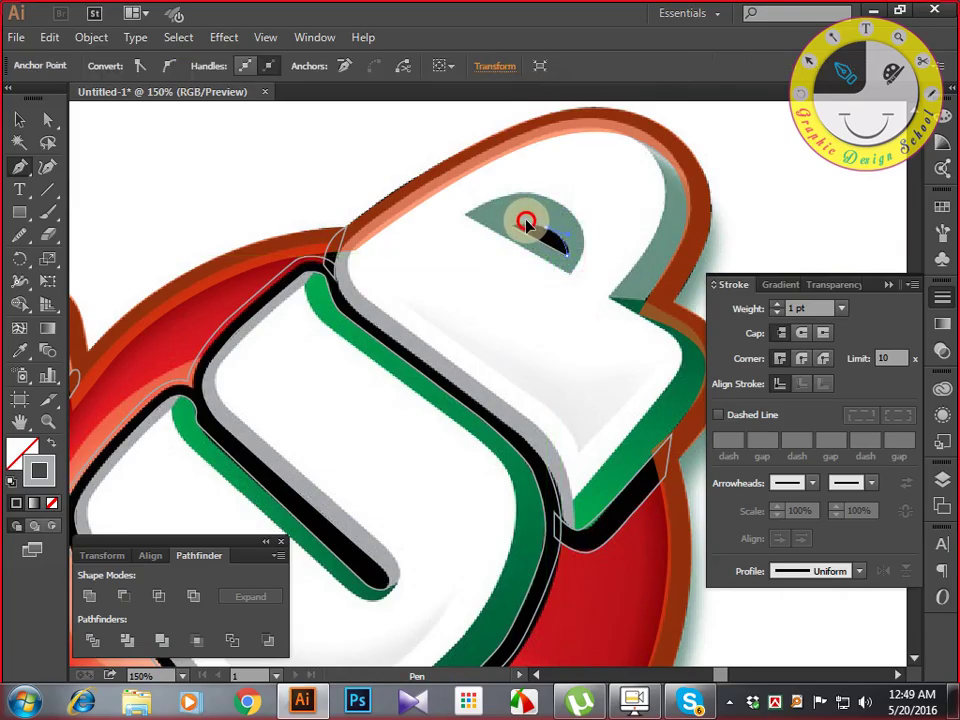
{"action": "left_click_drag", "start_coordinate": [525, 220], "coordinate": [522, 219]}
{"action": "left_click", "coordinate": [512, 225]}
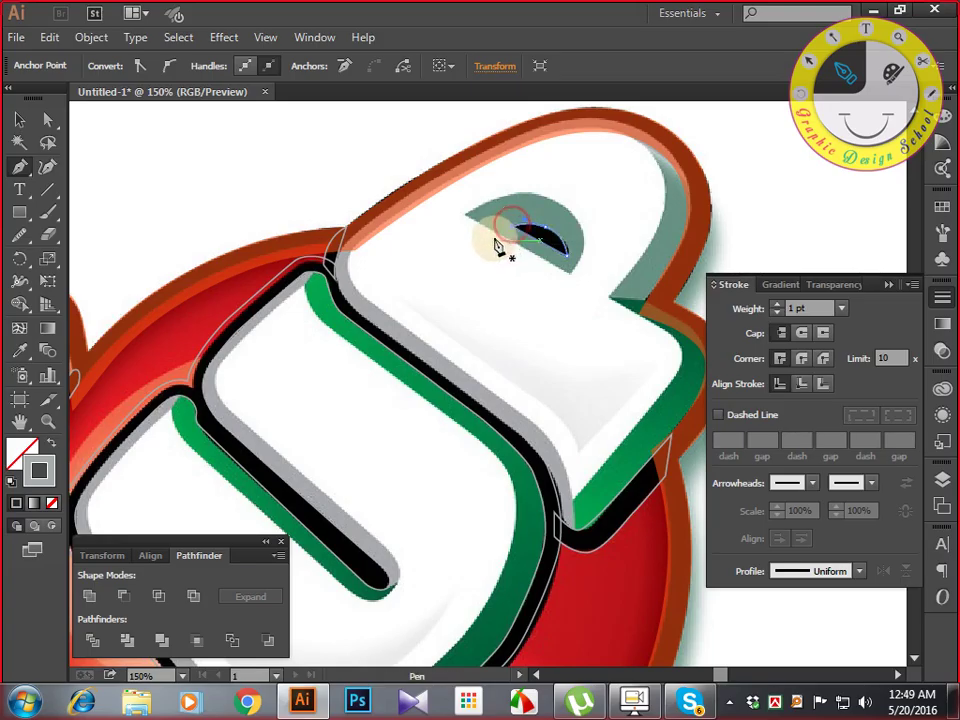
Save the document to the Desktop as 6 in Illustrator EPS format, keeping the Illustrator CC EPS version and LanguageLevel 3.
{"action": "left_click", "coordinate": [18, 38]}
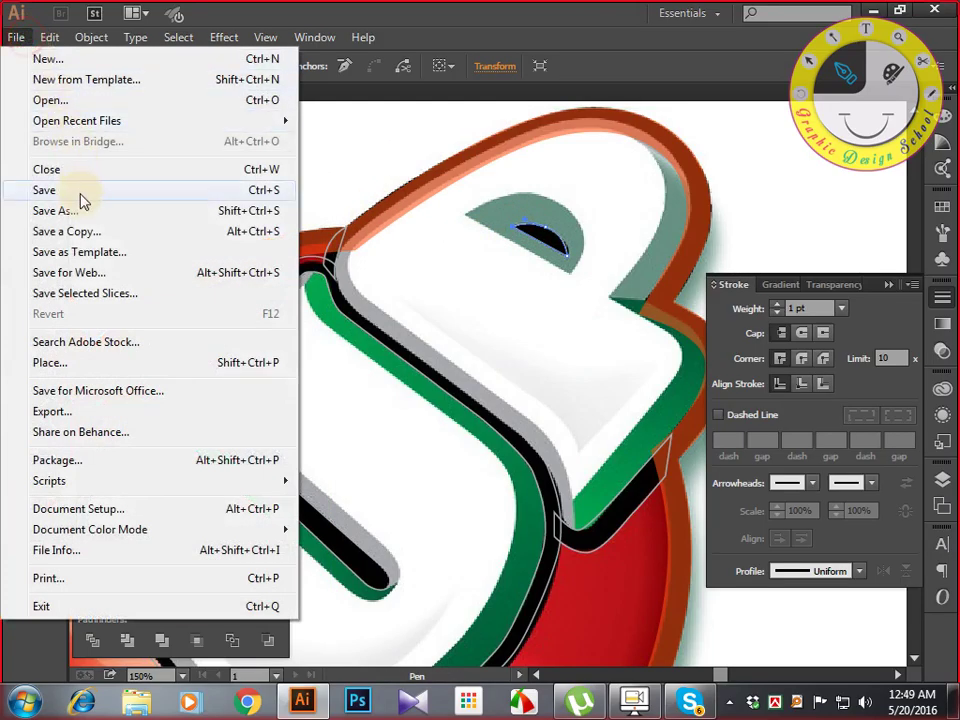
{"action": "left_click", "coordinate": [82, 212]}
{"action": "left_click", "coordinate": [53, 128]}
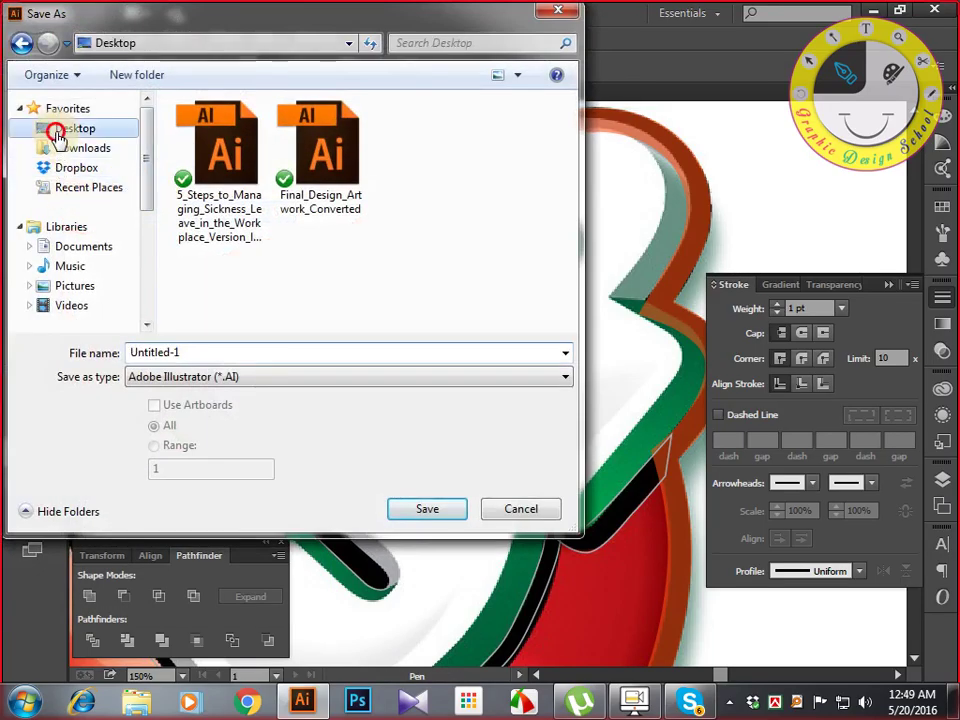
{"action": "double_click", "coordinate": [201, 354]}
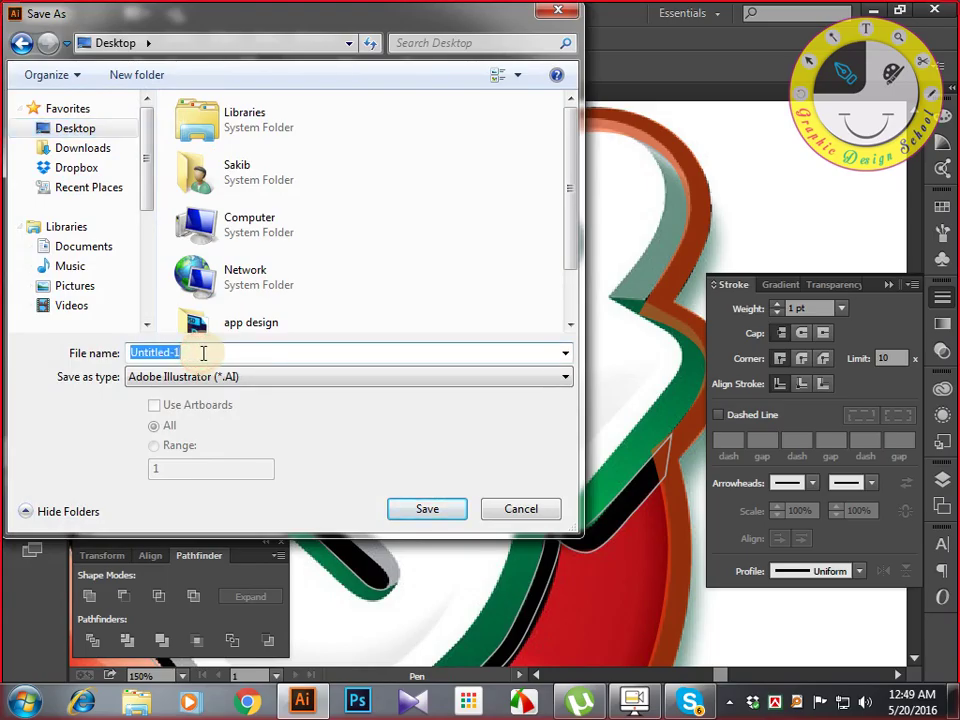
{"action": "type", "text": "6"}
{"action": "left_click", "coordinate": [236, 388]}
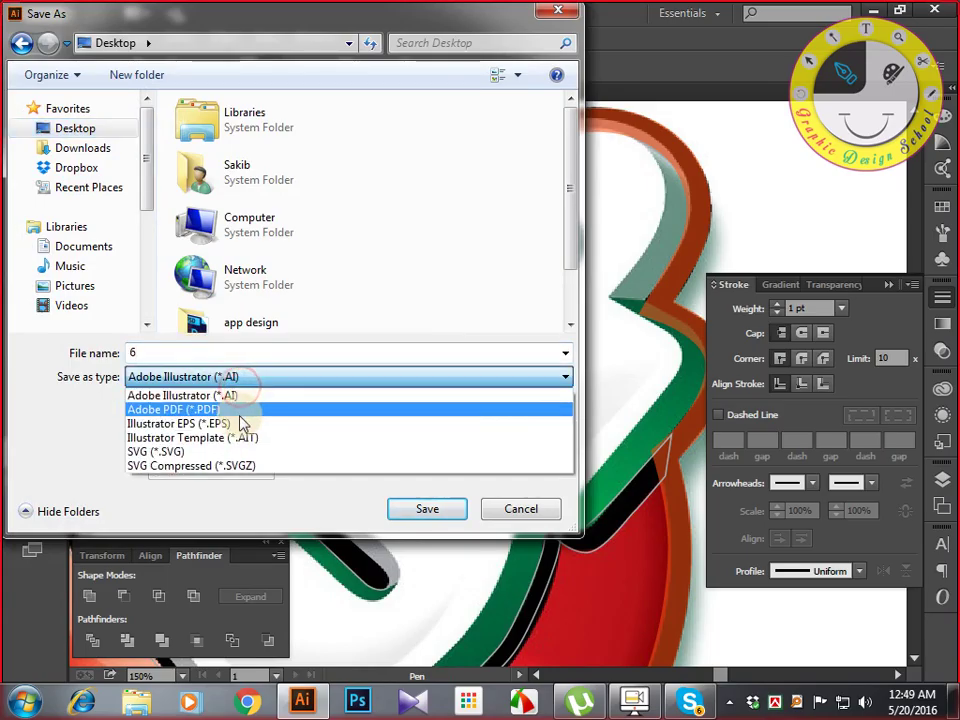
{"action": "left_click", "coordinate": [241, 421]}
{"action": "left_click", "coordinate": [428, 512]}
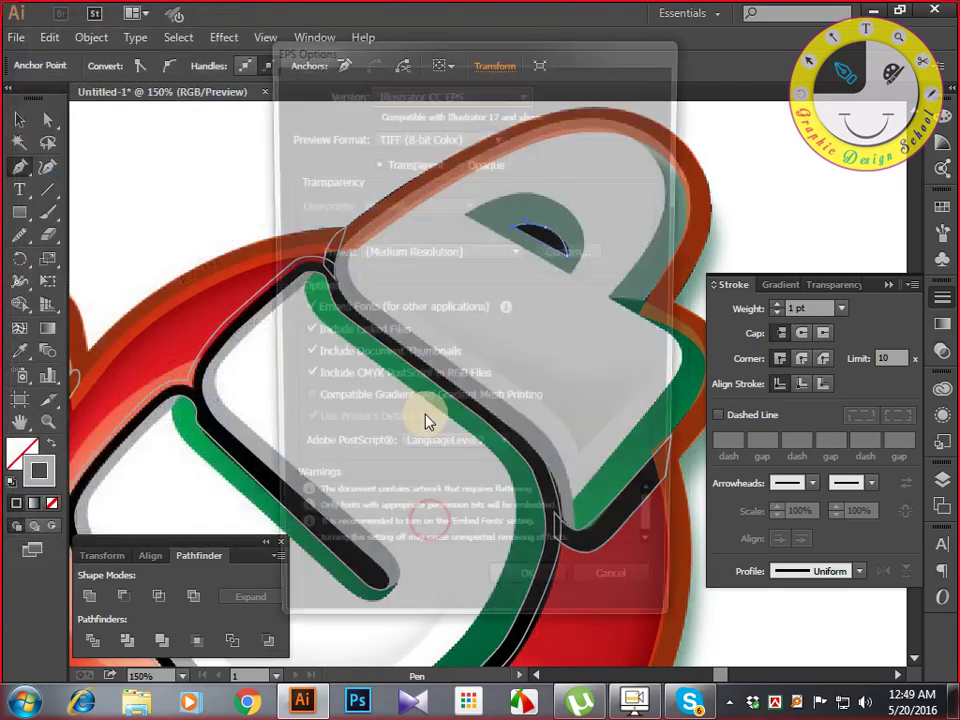
{"action": "left_click", "coordinate": [467, 455]}
{"action": "left_click", "coordinate": [479, 495]}
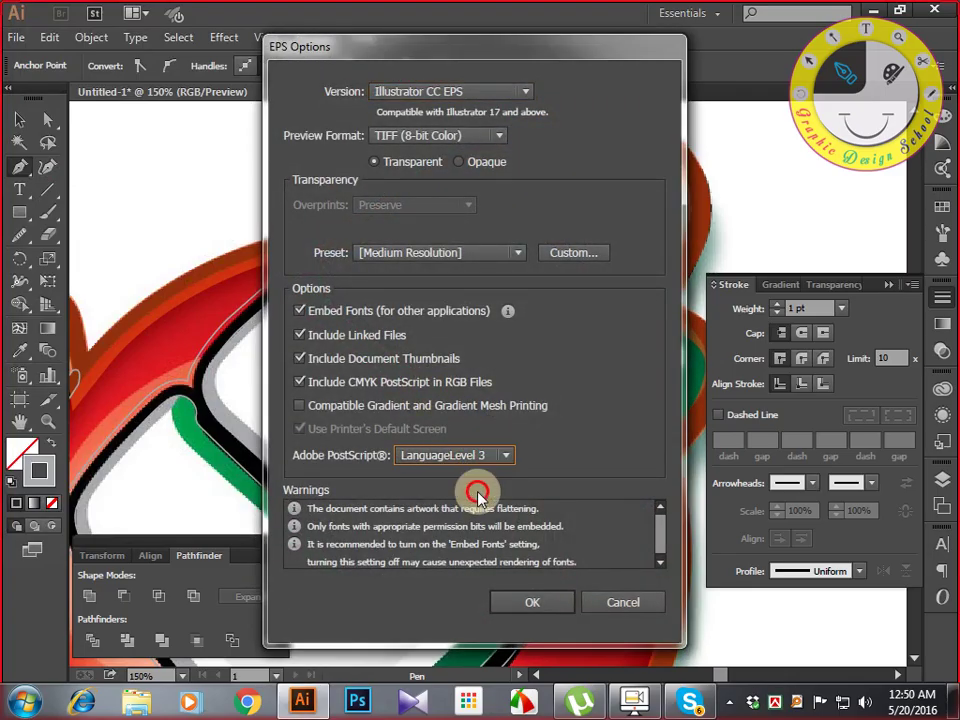
{"action": "left_click", "coordinate": [530, 606]}
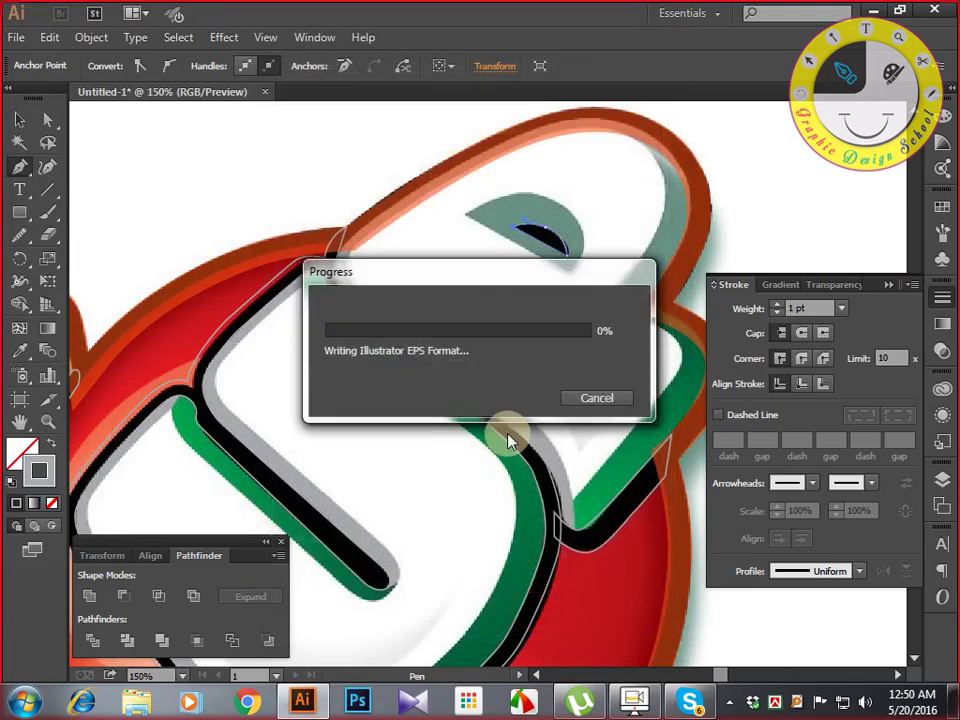
Examine the traced paths against the reference around the P, the U, the red disc and the 7.
{"action": "left_click_drag", "start_coordinate": [604, 336], "coordinate": [589, 370]}
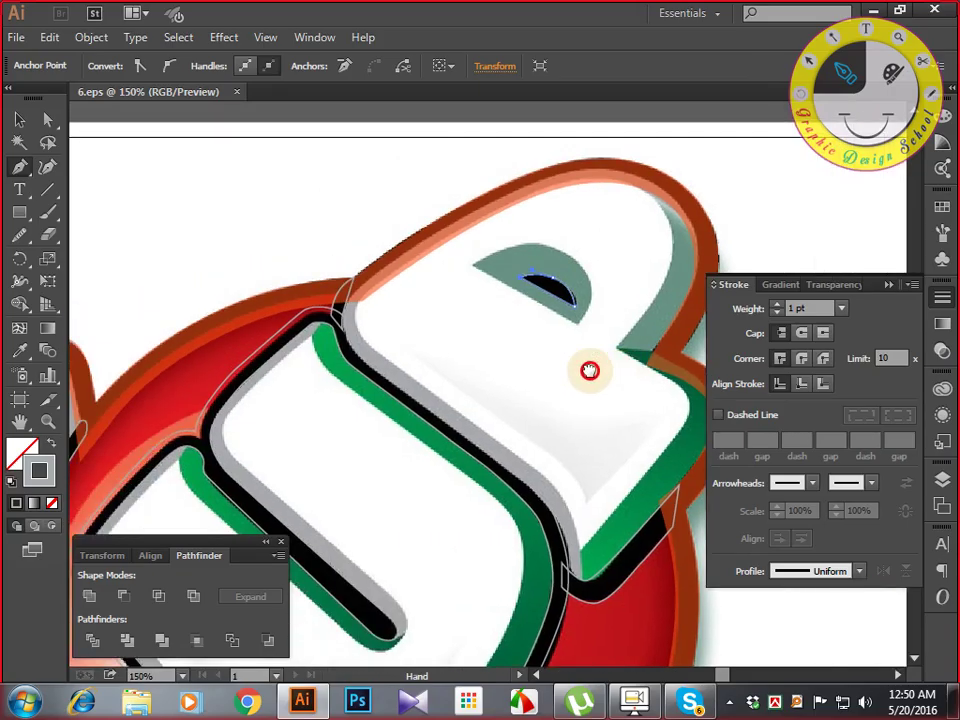
{"action": "left_click_drag", "start_coordinate": [476, 386], "coordinate": [546, 326]}
{"action": "left_click_drag", "start_coordinate": [375, 424], "coordinate": [542, 287]}
{"action": "left_click_drag", "start_coordinate": [429, 369], "coordinate": [461, 240]}
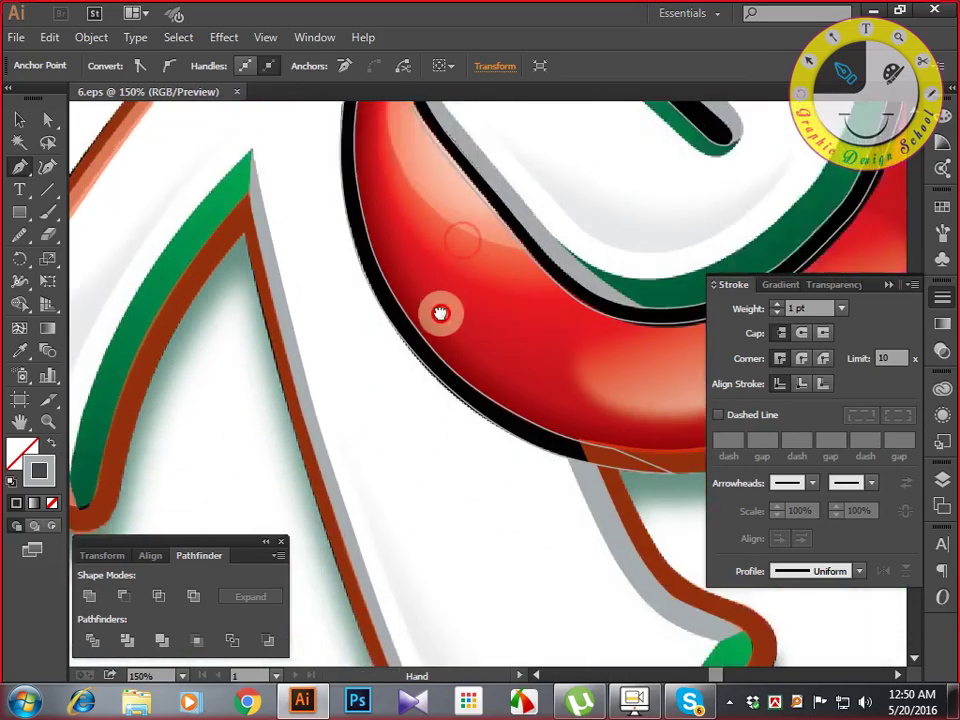
{"action": "left_click_drag", "start_coordinate": [441, 314], "coordinate": [456, 259]}
{"action": "left_click_drag", "start_coordinate": [305, 456], "coordinate": [444, 386]}
{"action": "left_click_drag", "start_coordinate": [465, 311], "coordinate": [360, 510]}
{"action": "mouse_move", "coordinate": [336, 442]}
{"action": "left_mouse_down"}
{"action": "mouse_move", "coordinate": [411, 342]}
{"action": "mouse_move", "coordinate": [369, 435]}
{"action": "mouse_move", "coordinate": [275, 440]}
{"action": "left_mouse_up"}
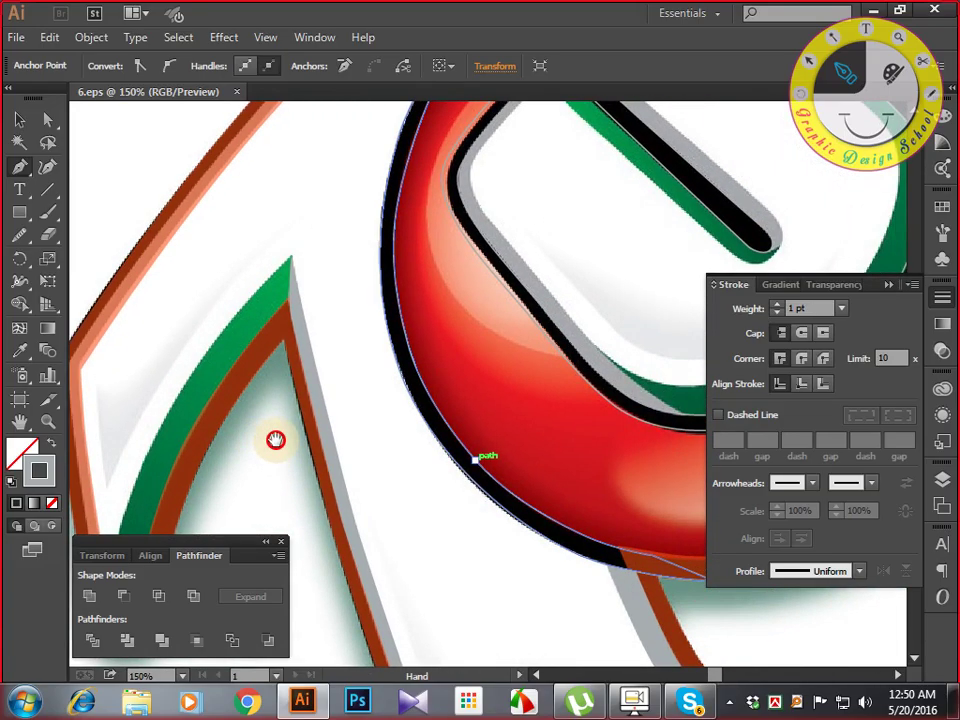
{"action": "left_click_drag", "start_coordinate": [420, 484], "coordinate": [285, 480]}
{"action": "left_click_drag", "start_coordinate": [427, 335], "coordinate": [425, 457]}
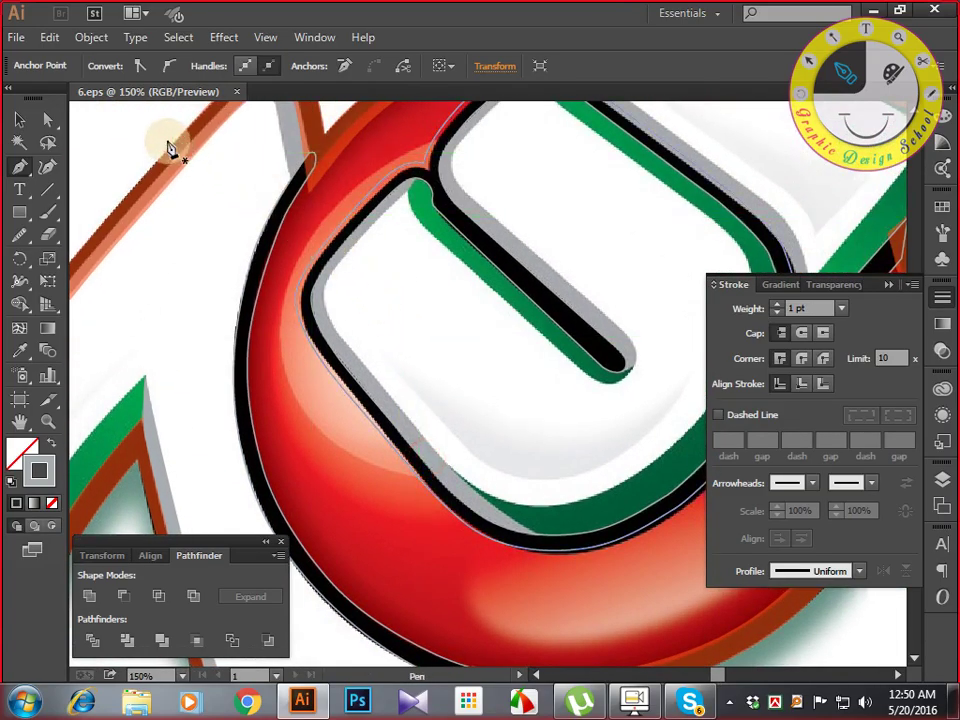
Select the disc's black outline path, then extend the selection to all paths with the same fill and stroke.
{"action": "left_click", "coordinate": [281, 216]}
{"action": "left_click", "coordinate": [326, 221]}
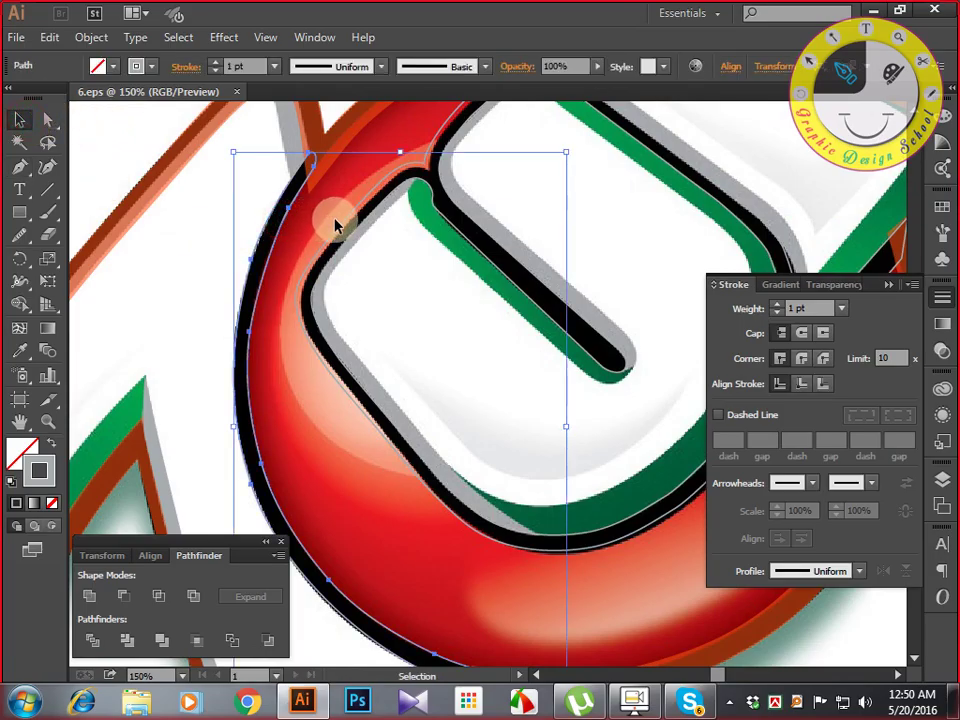
{"action": "key", "text": "ctrl+minus"}
{"action": "key", "text": "ctrl+minus"}
{"action": "key", "text": "ctrl+minus"}
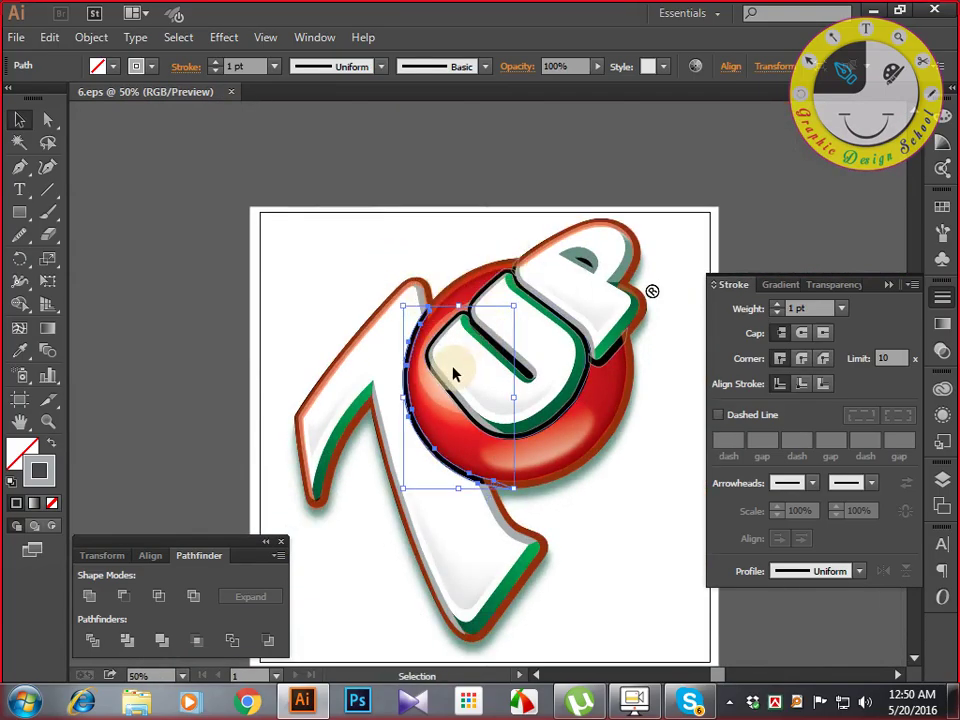
{"action": "left_click", "coordinate": [182, 44]}
{"action": "mouse_move", "coordinate": [264, 226]}
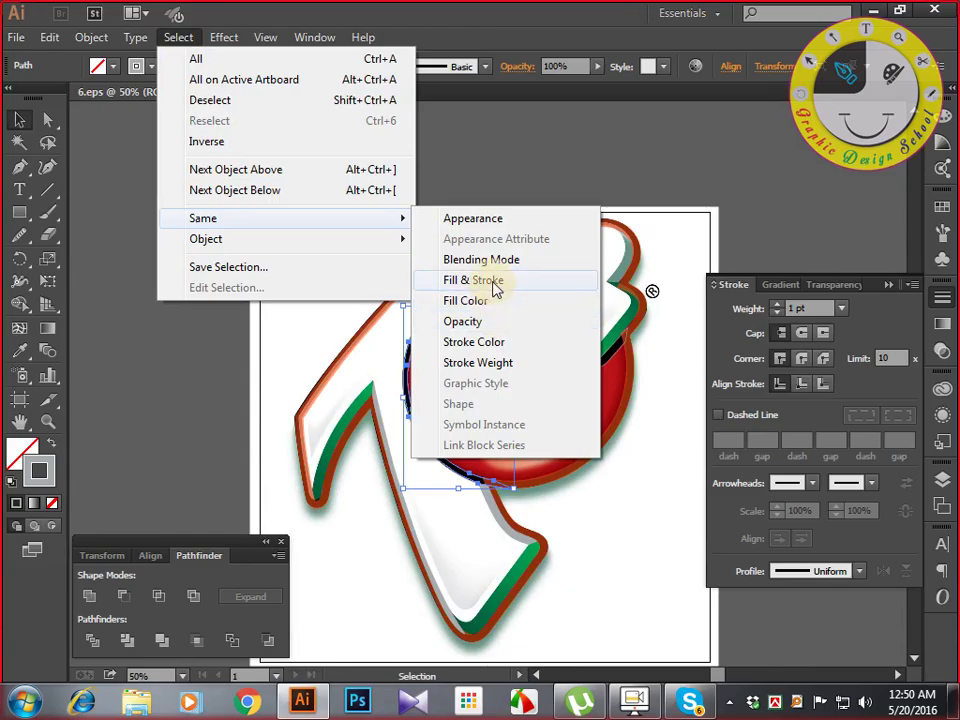
{"action": "left_click", "coordinate": [494, 283]}
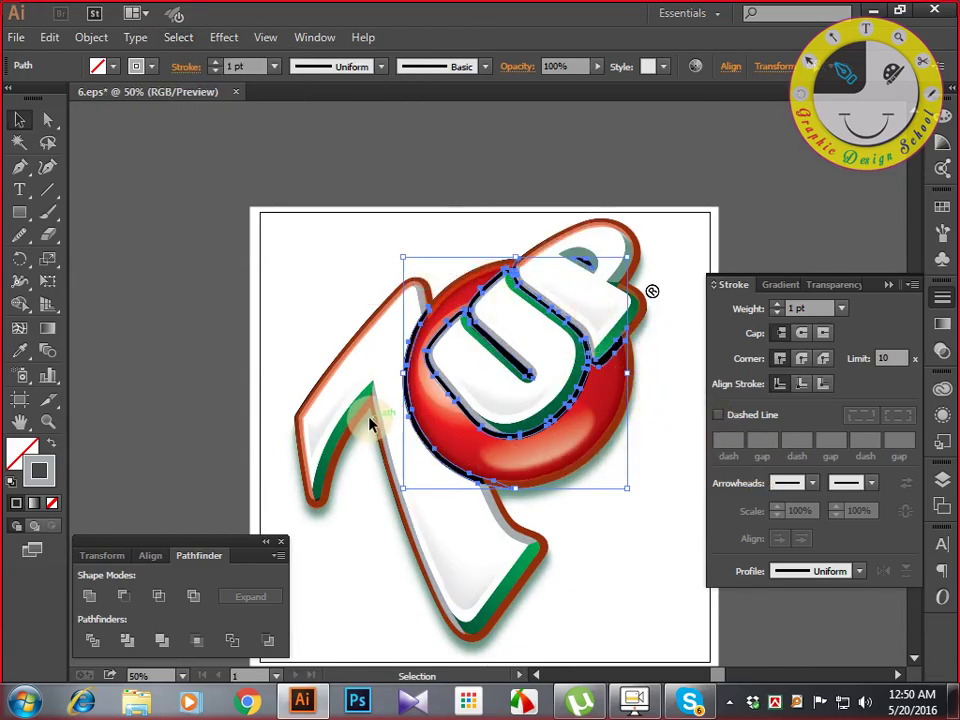
Try copying the 7's orange border appearance onto the selected outline paths with the Eyedropper, and undo it.
{"action": "key", "text": "i"}
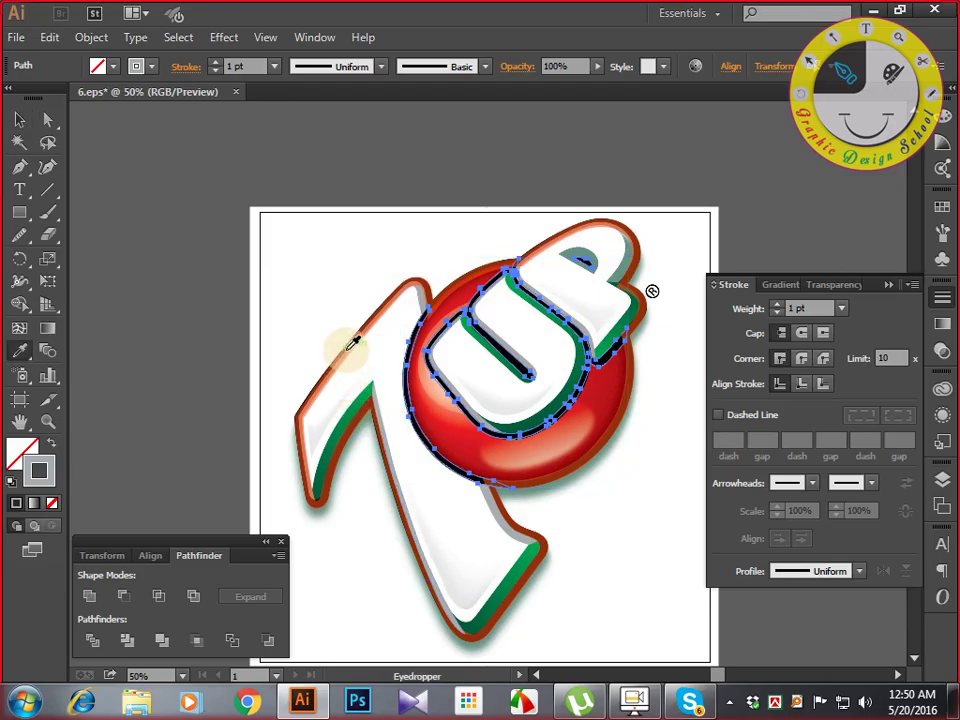
{"action": "left_click", "coordinate": [347, 348]}
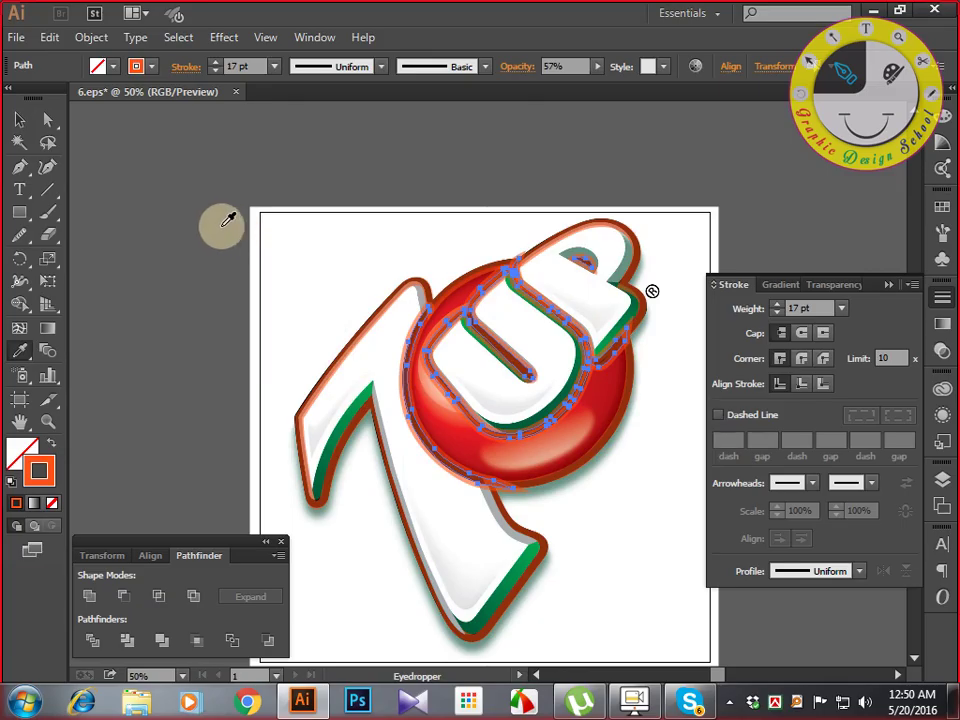
{"action": "key", "text": "v"}
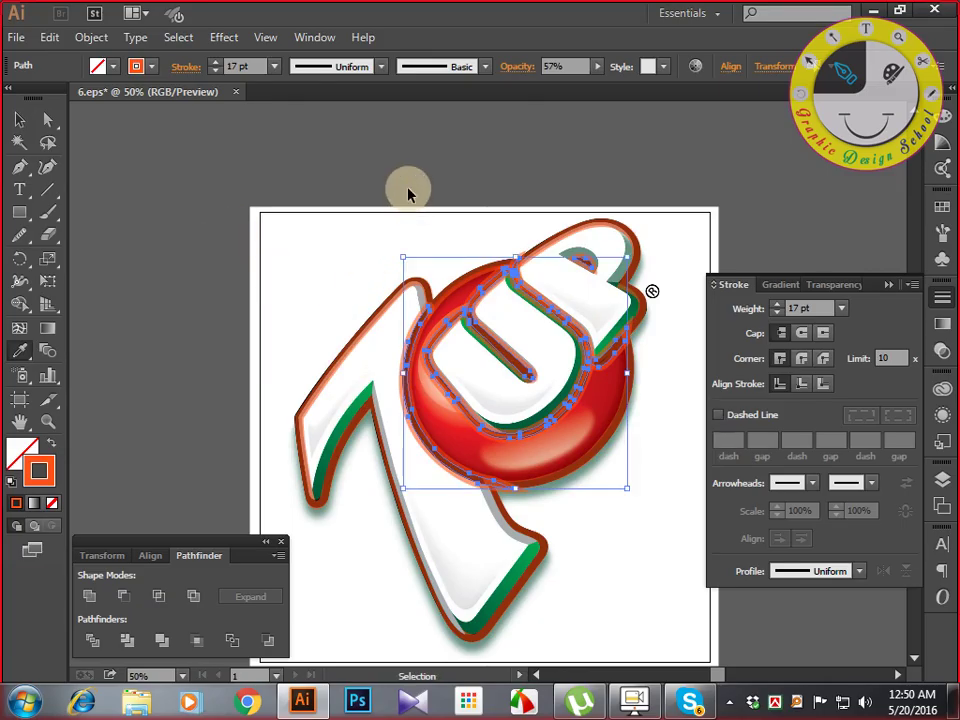
{"action": "left_click", "coordinate": [408, 194], "text": "ctrl"}
{"action": "key", "text": "space"}
{"action": "left_click_drag", "start_coordinate": [543, 344], "coordinate": [422, 314]}
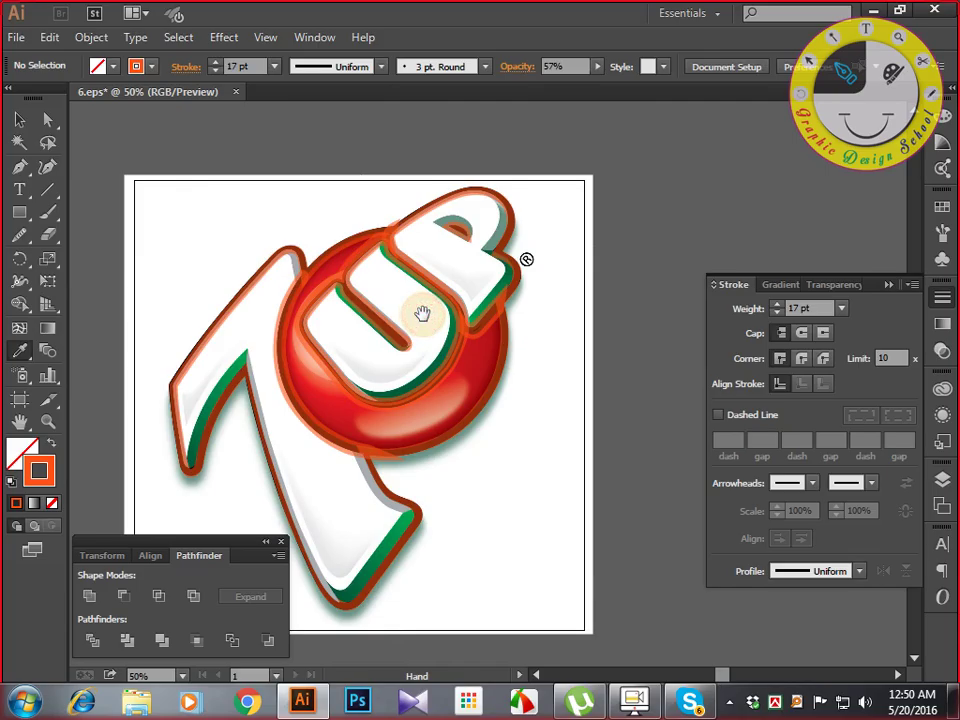
{"action": "key", "text": "ctrl+plus"}
{"action": "key", "text": "i"}
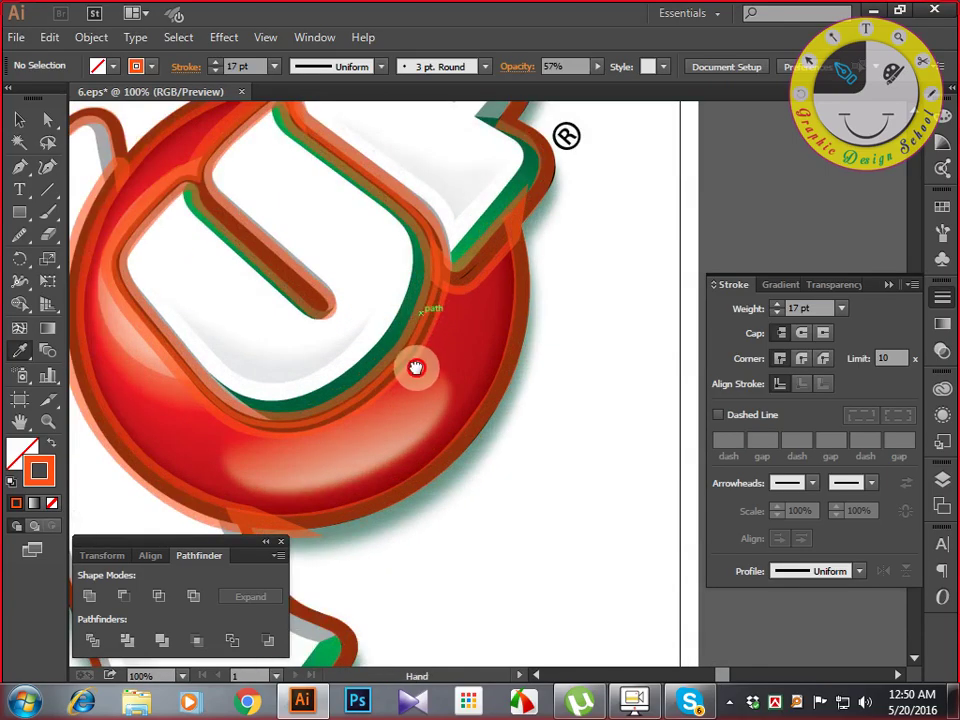
{"action": "left_click_drag", "start_coordinate": [418, 369], "coordinate": [531, 405]}
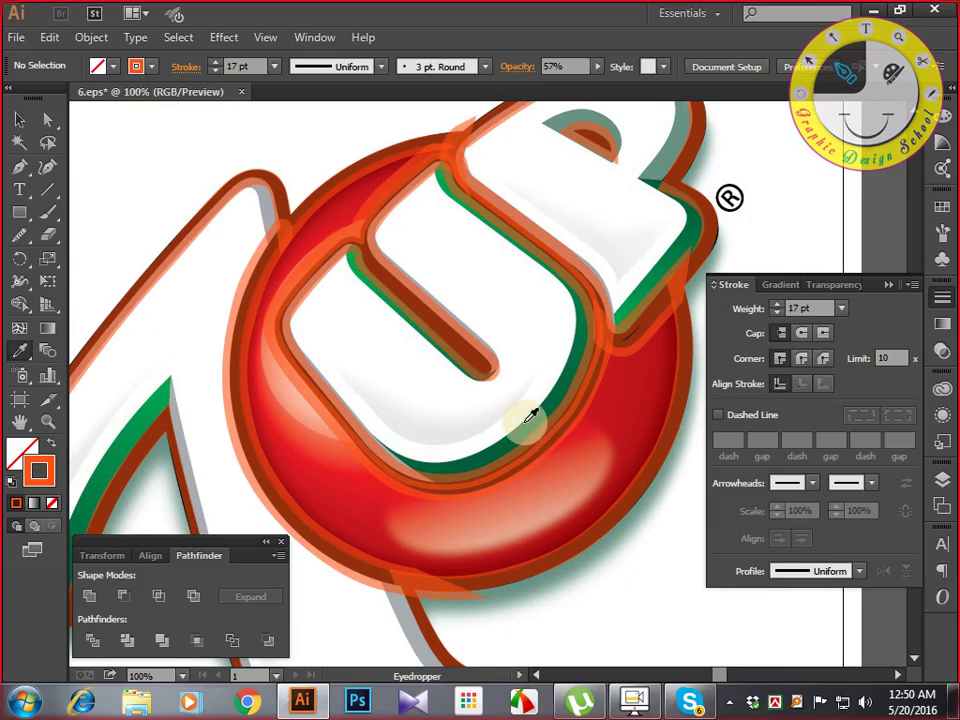
{"action": "left_click", "coordinate": [497, 425], "text": "ctrl"}
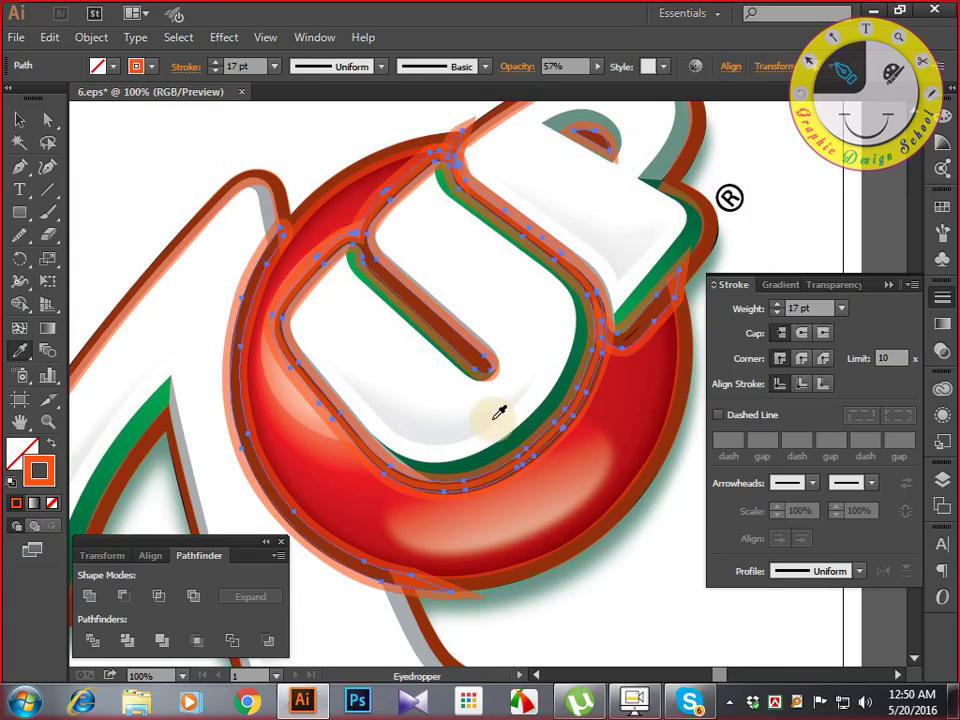
{"action": "left_click", "coordinate": [495, 415]}
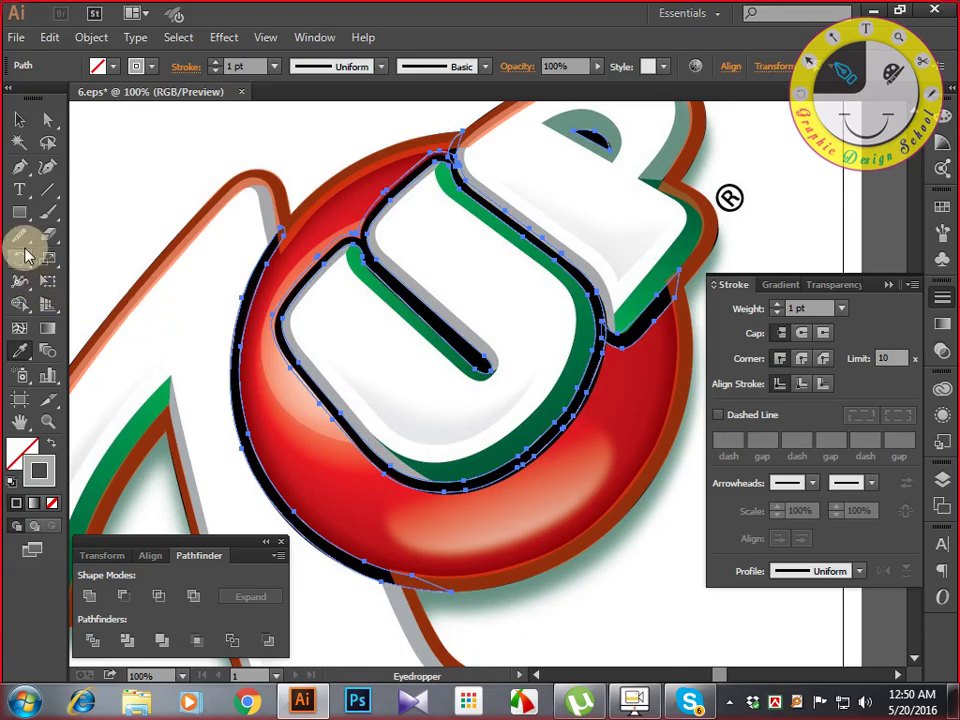
Recolour the 1 pt strokes of the selected outline paths with the red-orange swatch and deselect them.
{"action": "left_click", "coordinate": [16, 121]}
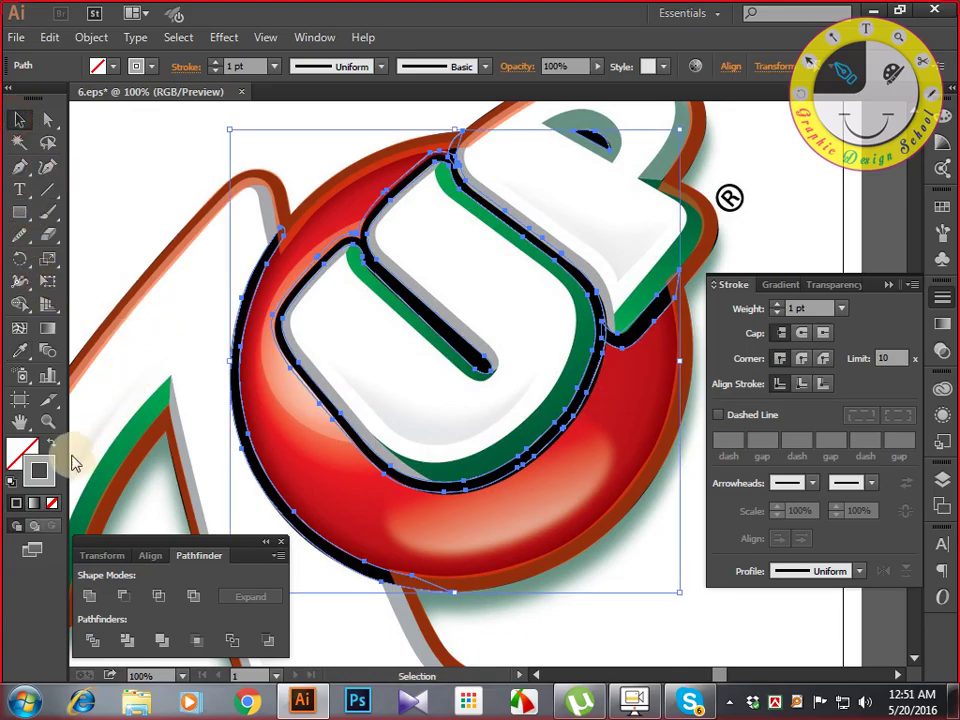
{"action": "left_click", "coordinate": [940, 206]}
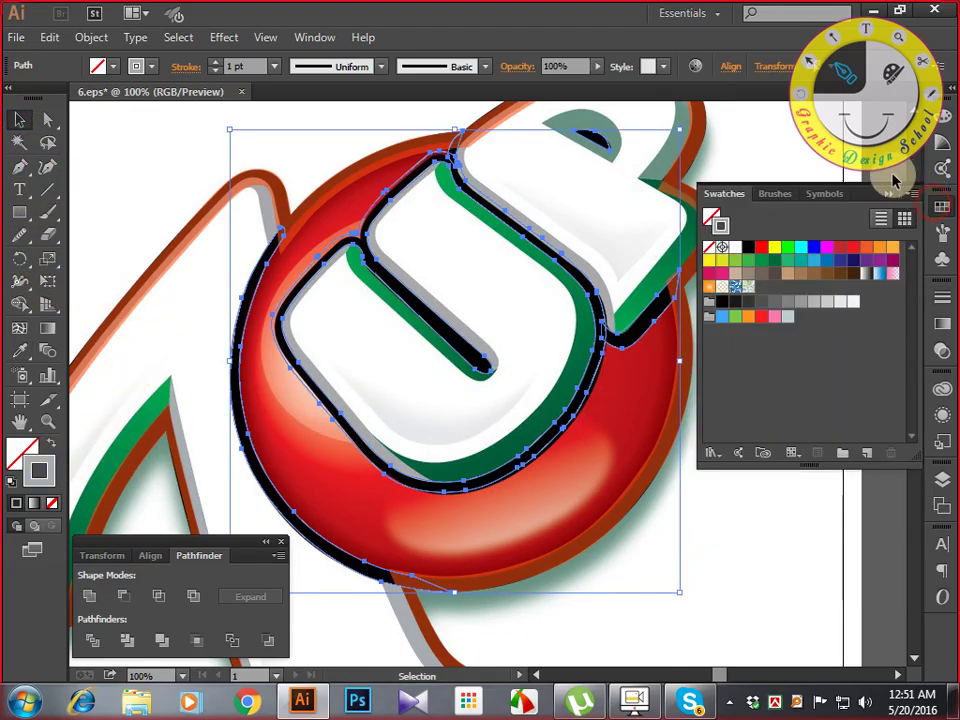
{"action": "left_click", "coordinate": [866, 247]}
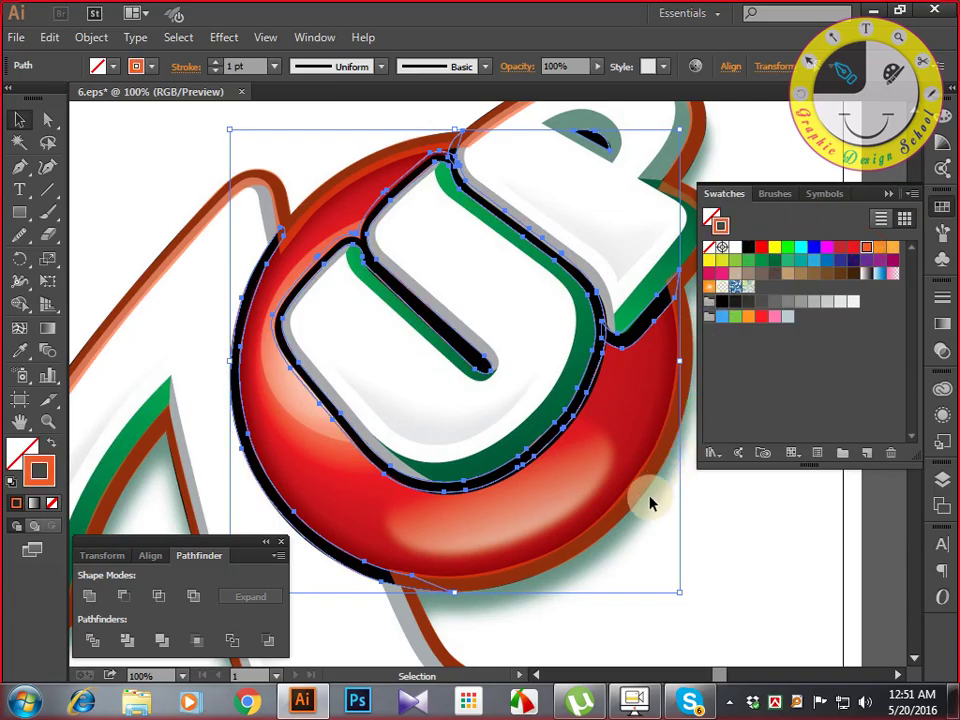
{"action": "key", "text": "a"}
{"action": "key", "text": "ctrl+shift+a"}
Start a Pen path at the upper tip of the U's left grey bevel and trace its inner edge around the rounded corner.
{"action": "left_click_drag", "start_coordinate": [615, 501], "coordinate": [497, 366]}
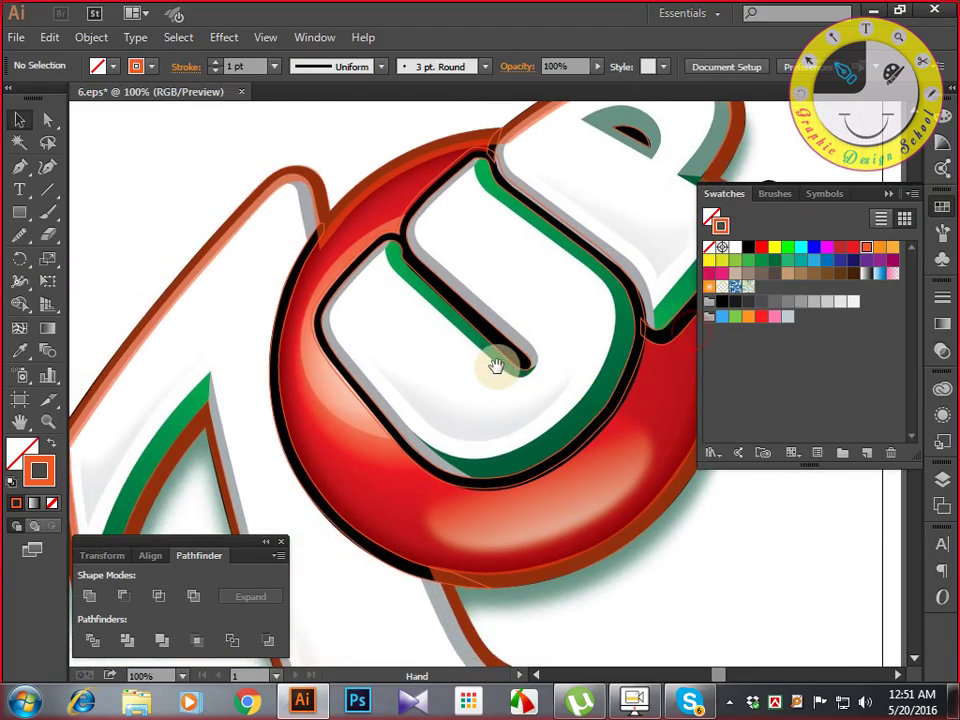
{"action": "key", "text": "ctrl+equal"}
{"action": "left_click_drag", "start_coordinate": [416, 328], "coordinate": [437, 443]}
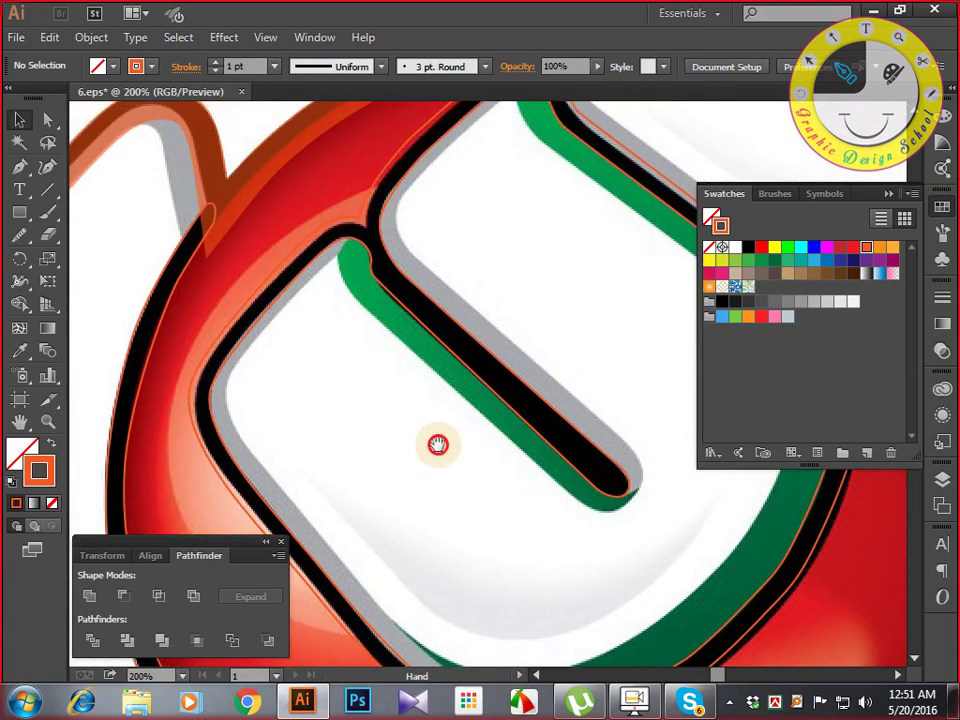
{"action": "key", "text": "p"}
{"action": "left_click_drag", "start_coordinate": [343, 343], "coordinate": [371, 328]}
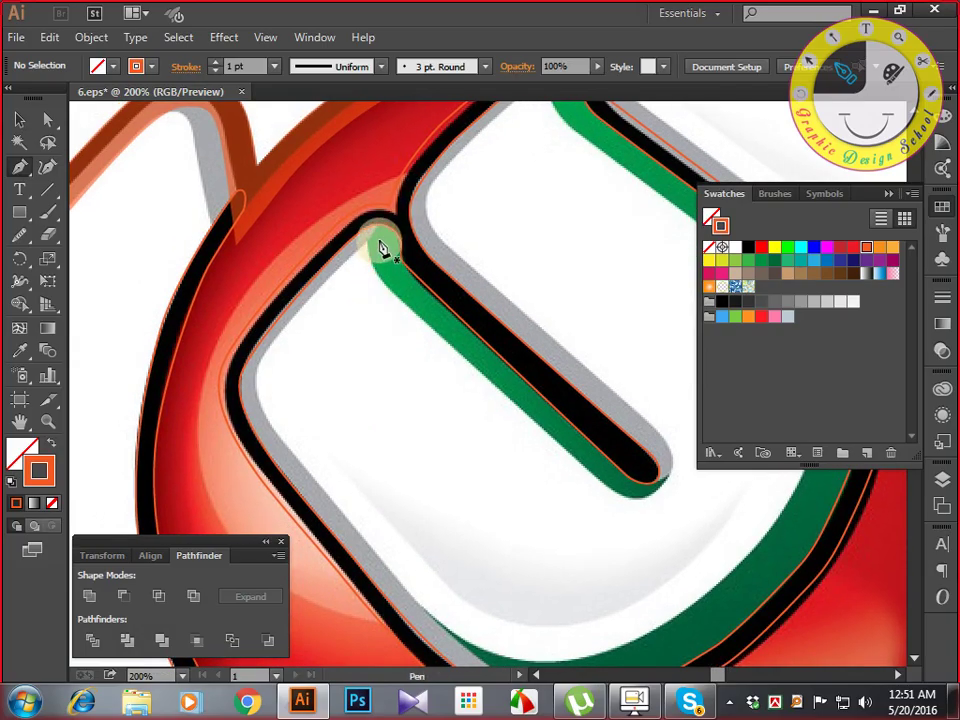
{"action": "mouse_move", "coordinate": [377, 233]}
{"action": "left_mouse_down"}
{"action": "mouse_move", "coordinate": [375, 223]}
{"action": "mouse_move", "coordinate": [369, 246]}
{"action": "left_mouse_up"}
{"action": "left_click_drag", "start_coordinate": [337, 309], "coordinate": [420, 240]}
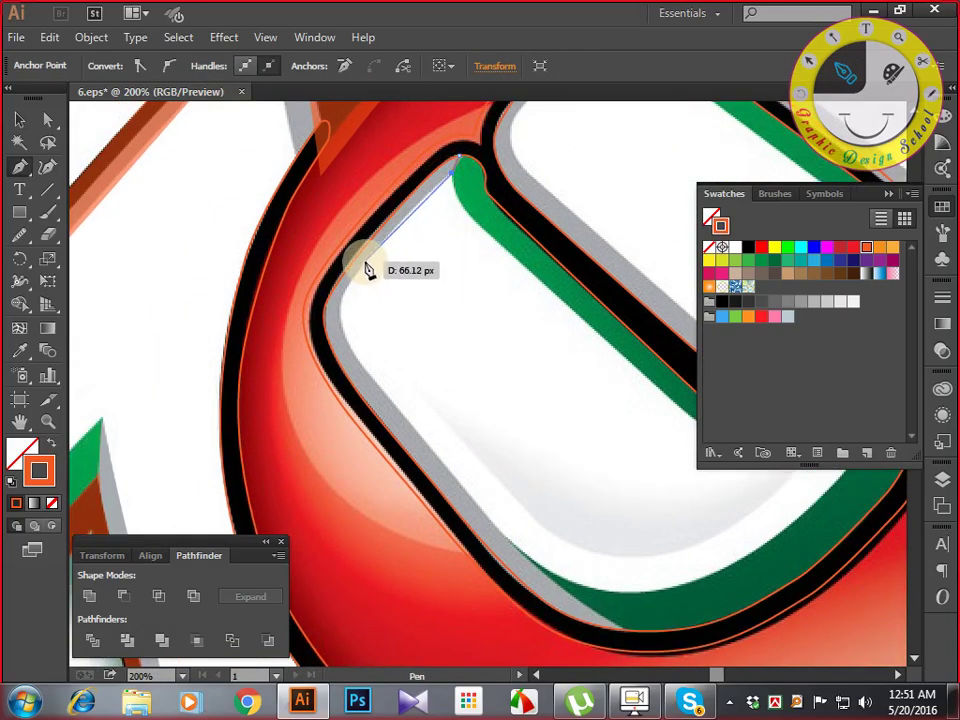
{"action": "left_click", "coordinate": [350, 279]}
{"action": "left_click_drag", "start_coordinate": [343, 288], "coordinate": [378, 386]}
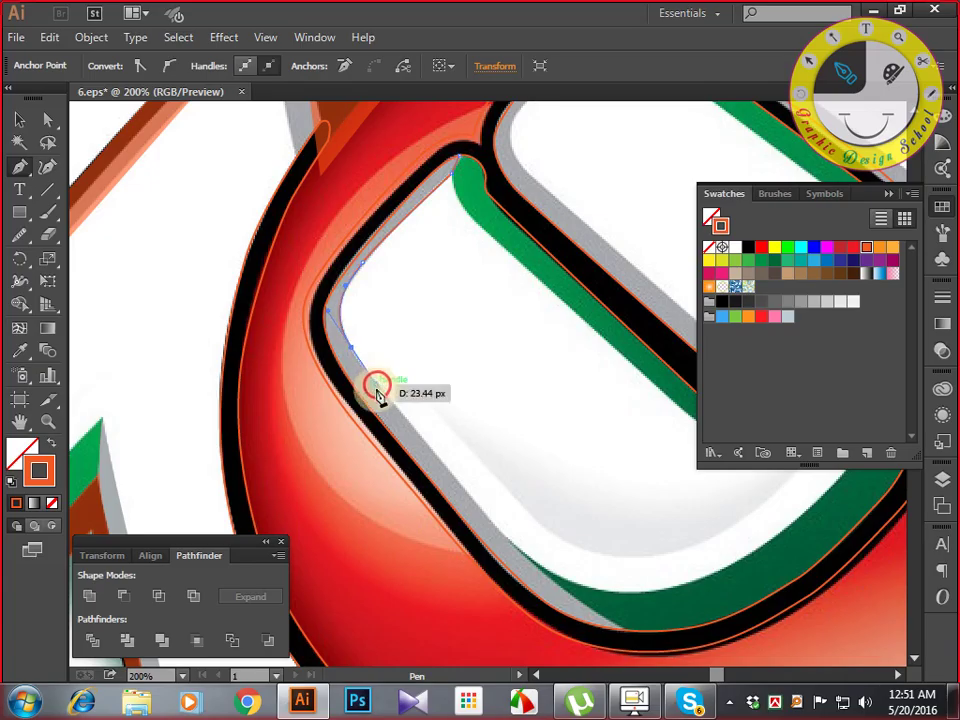
Continue the path along the left grey bevel's inner edge down to its pointed lower end on the black outline.
{"action": "key", "text": "space"}
{"action": "left_click_drag", "start_coordinate": [412, 436], "coordinate": [268, 285]}
{"action": "left_click", "coordinate": [376, 403]}
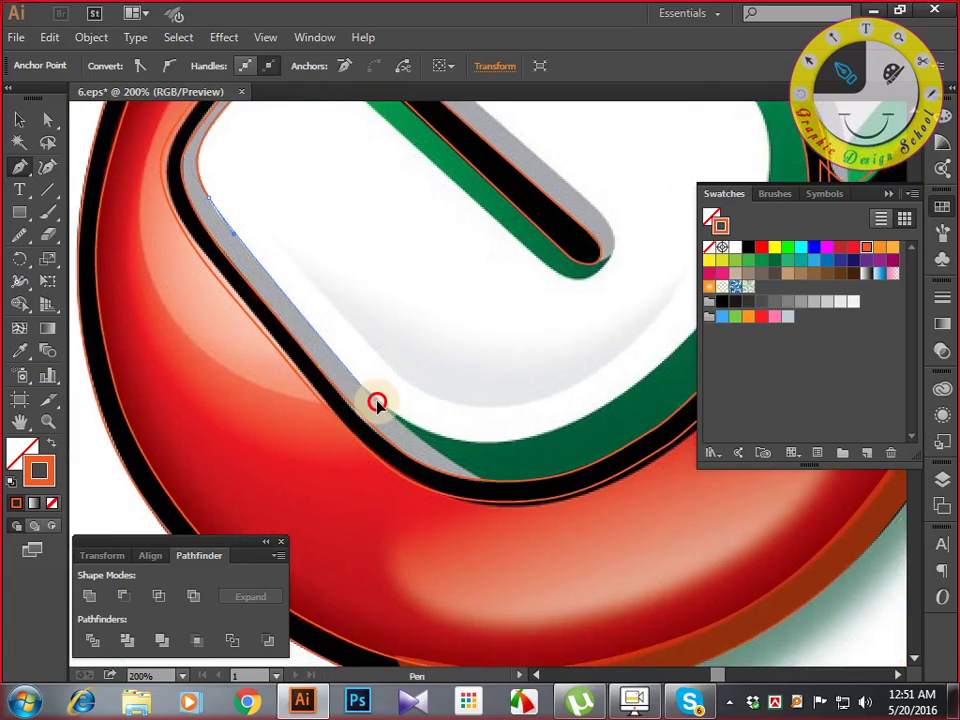
{"action": "key", "text": "space"}
{"action": "left_click_drag", "start_coordinate": [459, 454], "coordinate": [341, 377]}
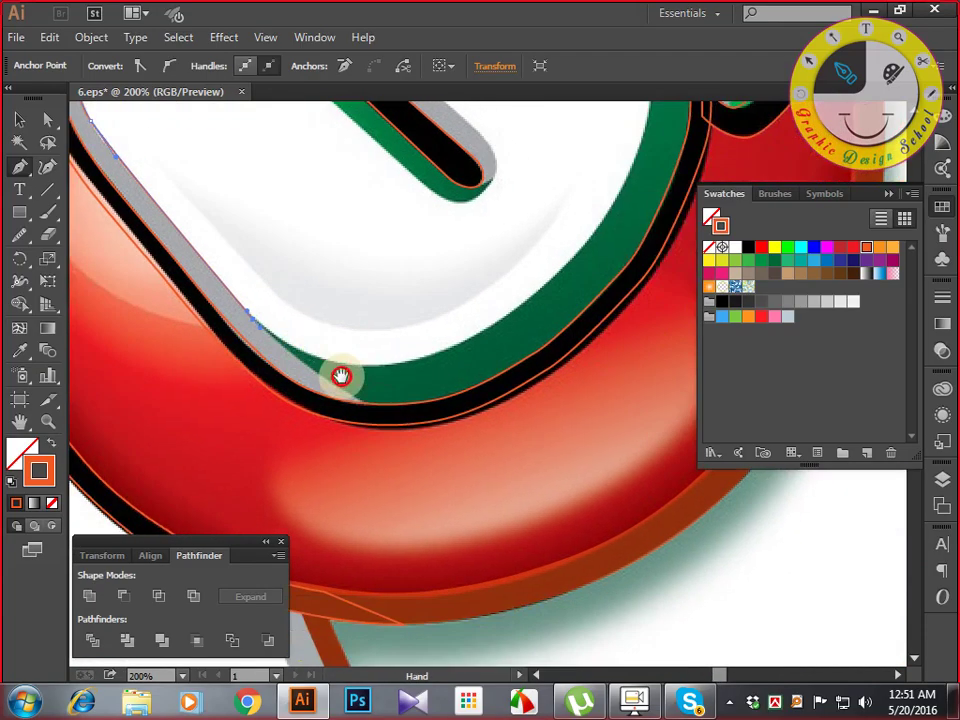
{"action": "left_click", "coordinate": [378, 410]}
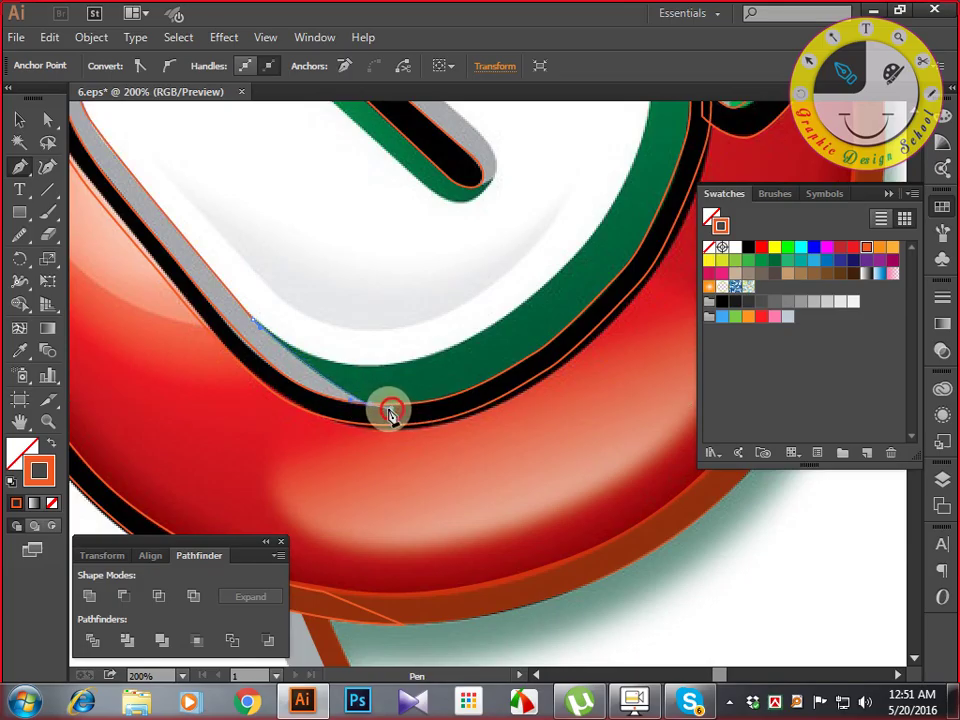
{"action": "left_click", "coordinate": [375, 410]}
{"action": "left_click_drag", "start_coordinate": [375, 410], "coordinate": [497, 475]}
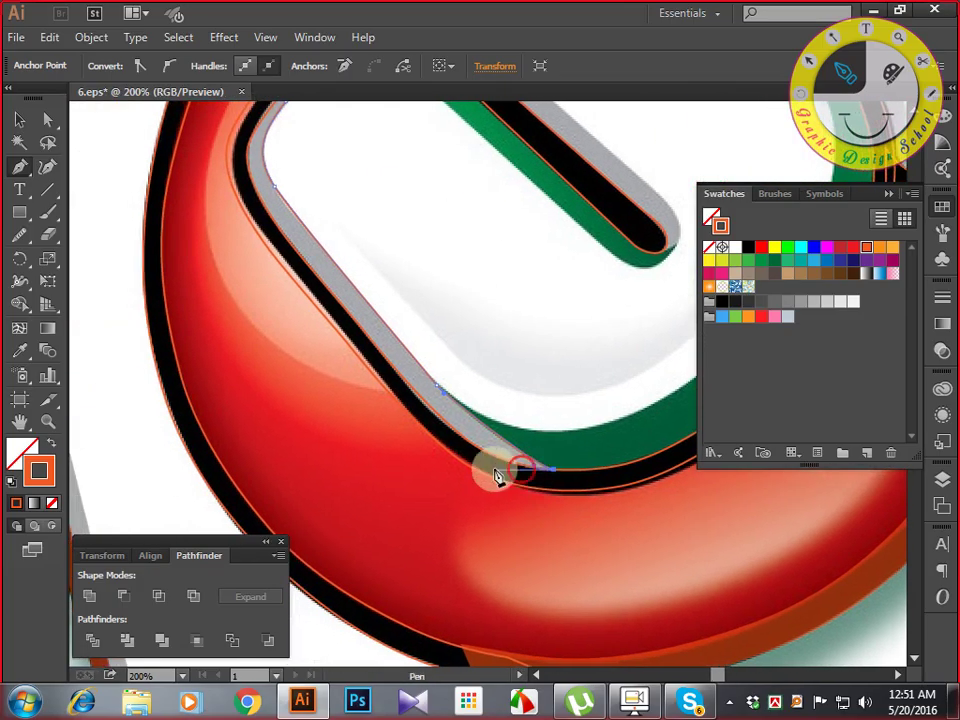
Trace the left grey bevel's outer edge back along the black outline and close the path at its upper tip.
{"action": "left_click_drag", "start_coordinate": [429, 409], "coordinate": [373, 349]}
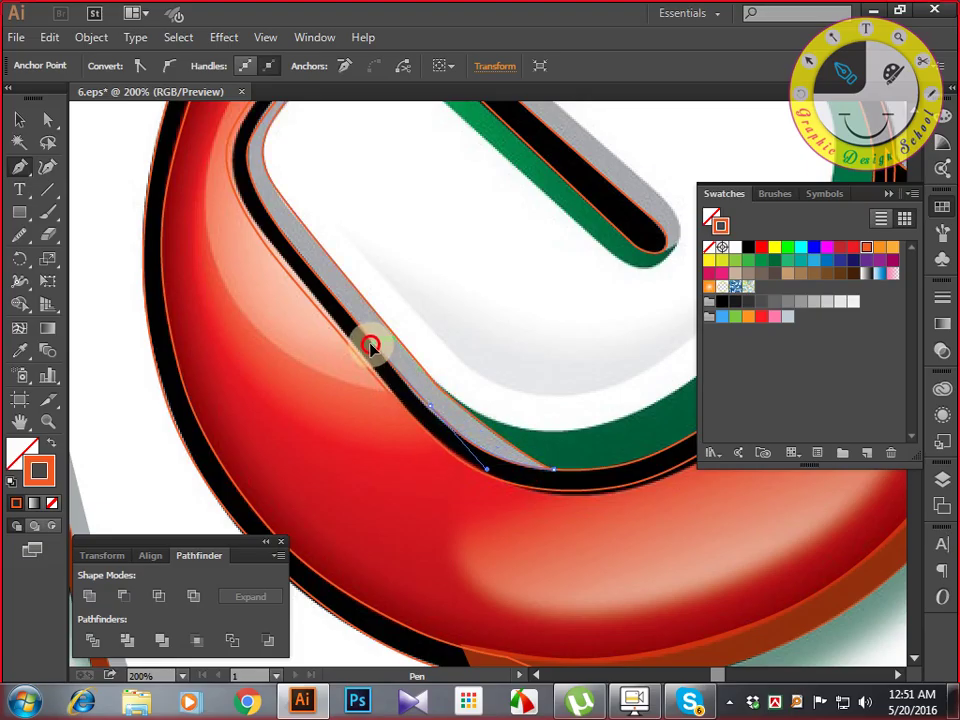
{"action": "left_click_drag", "start_coordinate": [371, 346], "coordinate": [371, 344]}
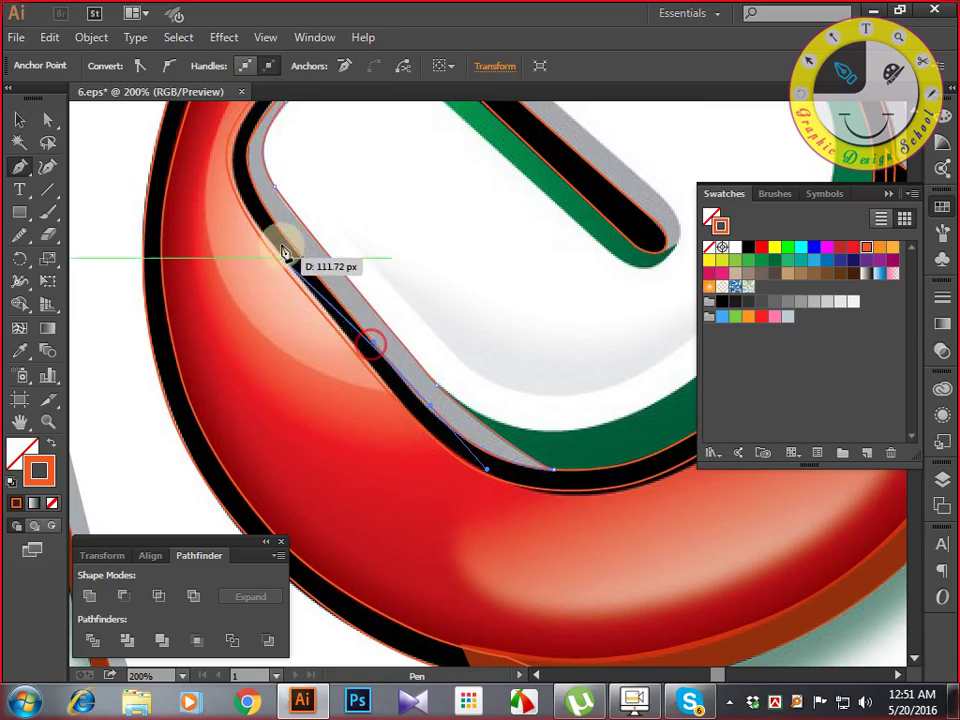
{"action": "left_click_drag", "start_coordinate": [285, 229], "coordinate": [423, 436]}
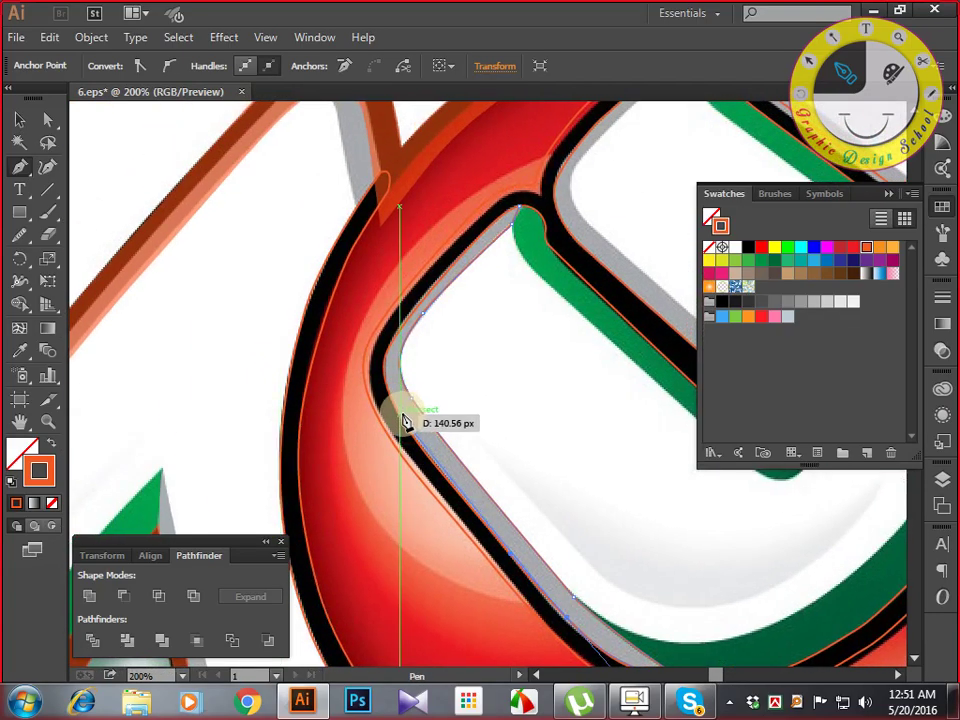
{"action": "left_click", "coordinate": [388, 395]}
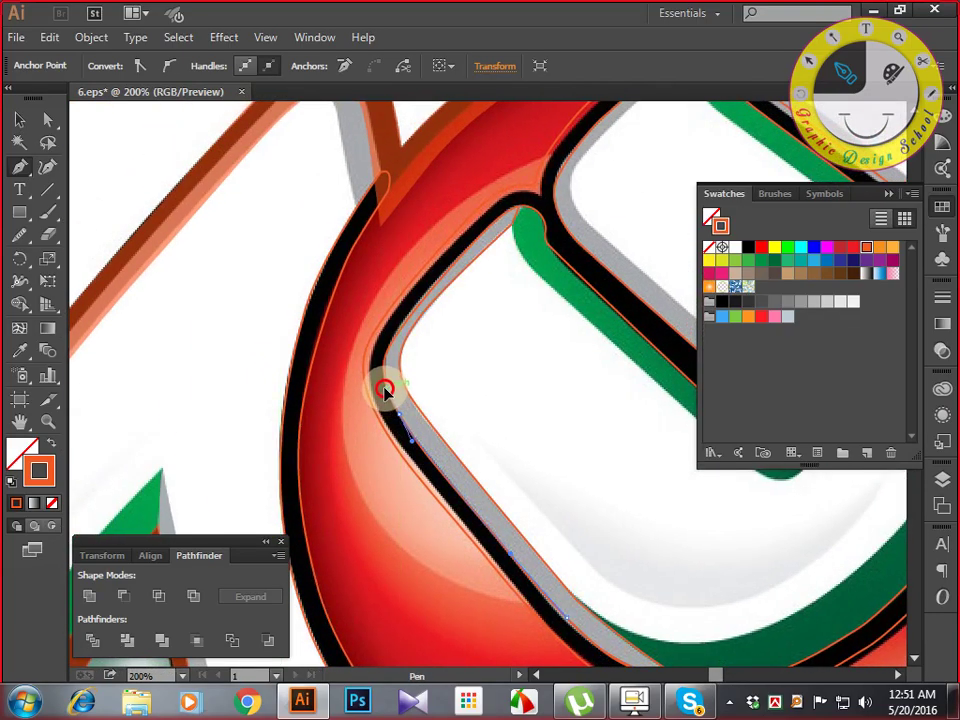
{"action": "left_click_drag", "start_coordinate": [385, 390], "coordinate": [408, 318]}
{"action": "key", "text": "space"}
{"action": "left_click_drag", "start_coordinate": [456, 281], "coordinate": [399, 362]}
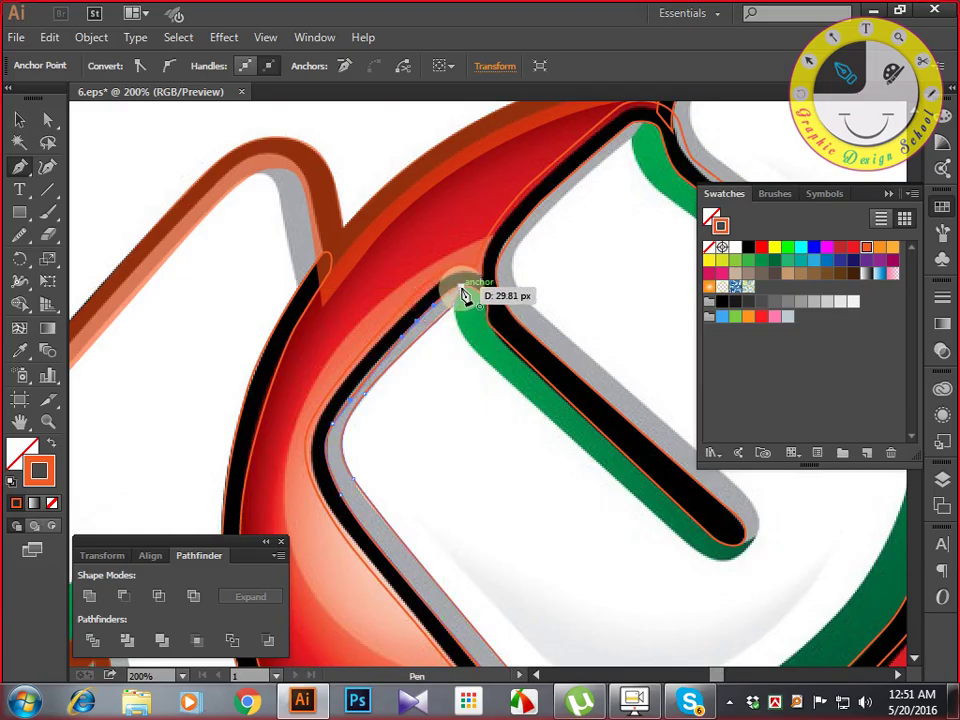
{"action": "key", "text": "space"}
{"action": "left_click_drag", "start_coordinate": [484, 336], "coordinate": [347, 332]}
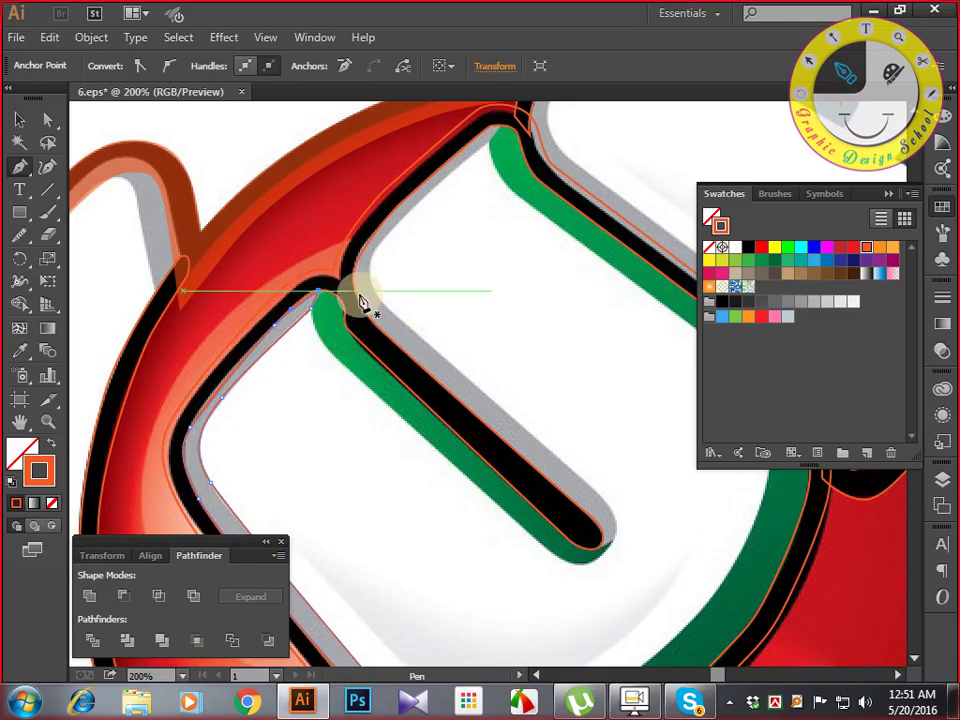
Start a Pen path at the rounded end of the U's central slot and trace the grey bevel's white-side edge upward.
{"action": "key", "text": "space"}
{"action": "left_click_drag", "start_coordinate": [529, 460], "coordinate": [455, 387]}
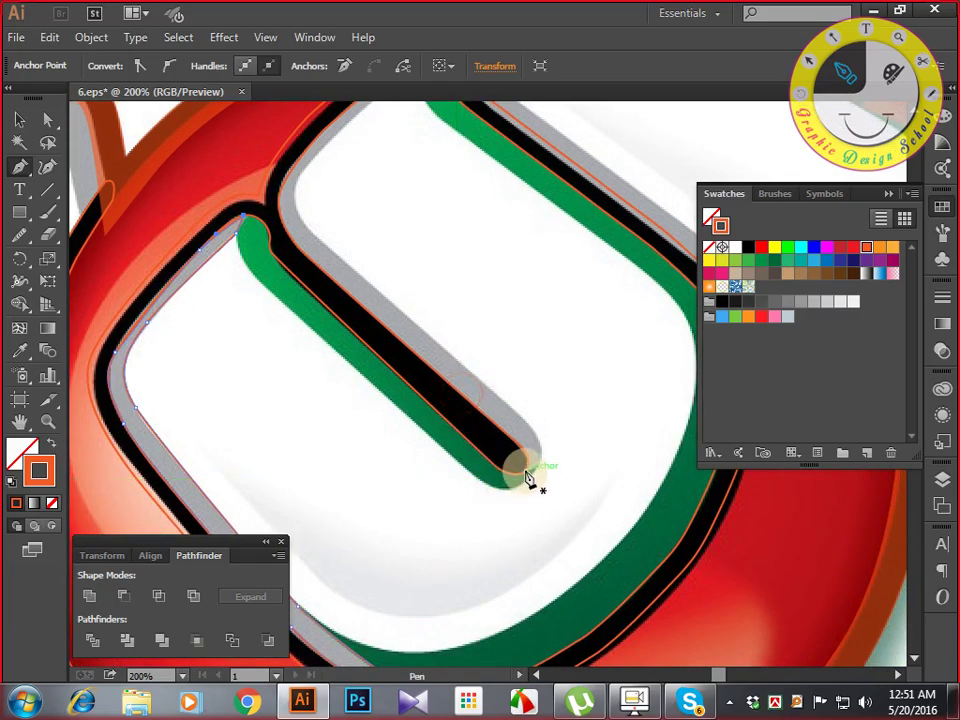
{"action": "left_click_drag", "start_coordinate": [528, 478], "coordinate": [541, 449]}
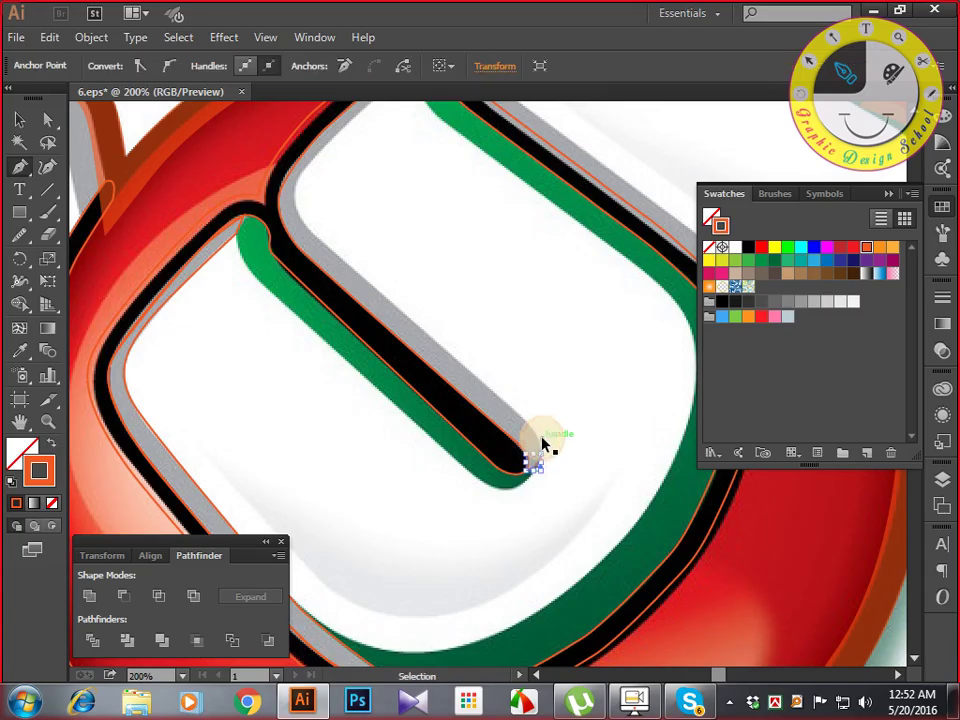
{"action": "key", "text": "ctrl+equal"}
{"action": "left_click_drag", "start_coordinate": [542, 439], "coordinate": [477, 437]}
{"action": "left_click_drag", "start_coordinate": [400, 379], "coordinate": [384, 360]}
{"action": "left_click_drag", "start_coordinate": [371, 358], "coordinate": [493, 461]}
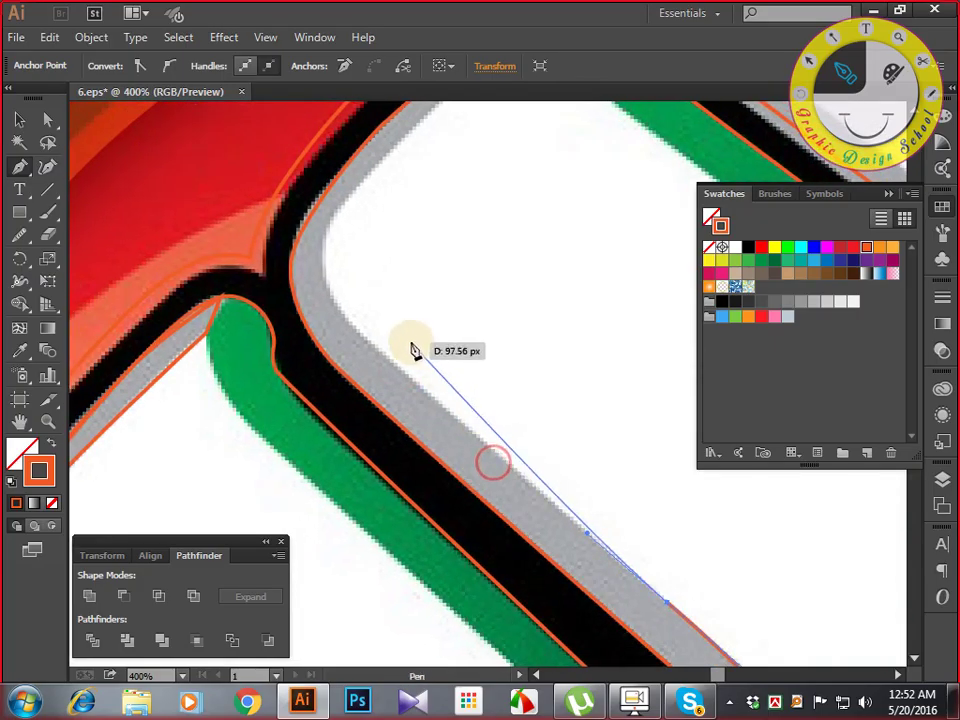
Carry the slot bevel path around its corner and up to the tip of the U's right arm.
{"action": "left_click_drag", "start_coordinate": [369, 340], "coordinate": [346, 398]}
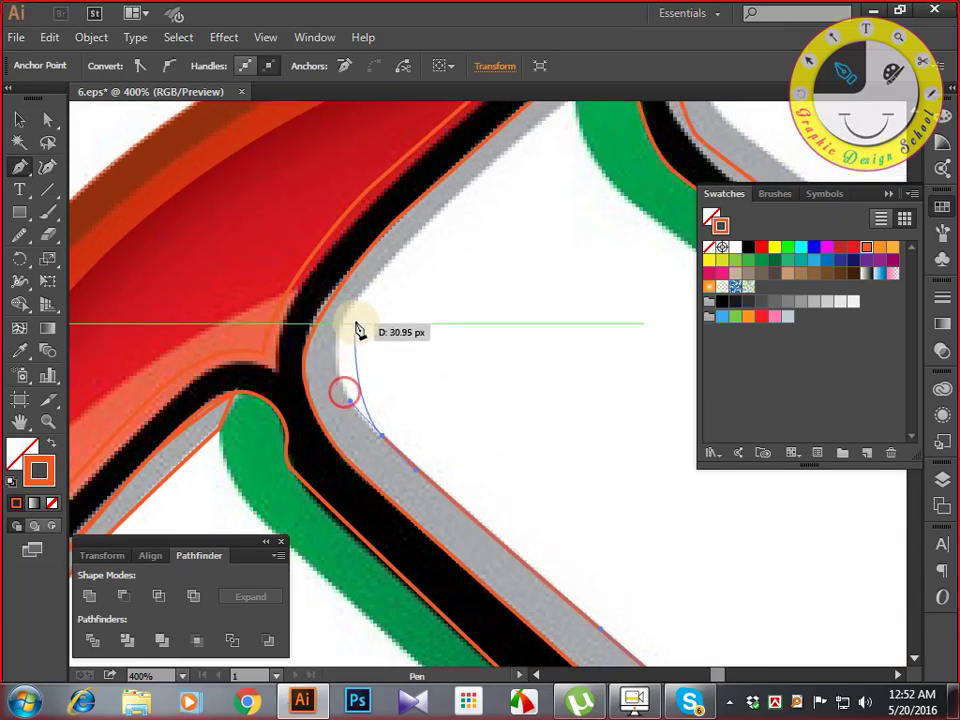
{"action": "left_click_drag", "start_coordinate": [353, 299], "coordinate": [396, 251]}
{"action": "left_click_drag", "start_coordinate": [460, 236], "coordinate": [345, 396]}
{"action": "left_click_drag", "start_coordinate": [490, 232], "coordinate": [444, 235]}
Trace the slot bevel's black-side edge back down from the arm's tip and close the path at the slot's rounded end.
{"action": "left_click_drag", "start_coordinate": [372, 326], "coordinate": [639, 180]}
{"action": "left_click_drag", "start_coordinate": [477, 310], "coordinate": [429, 376]}
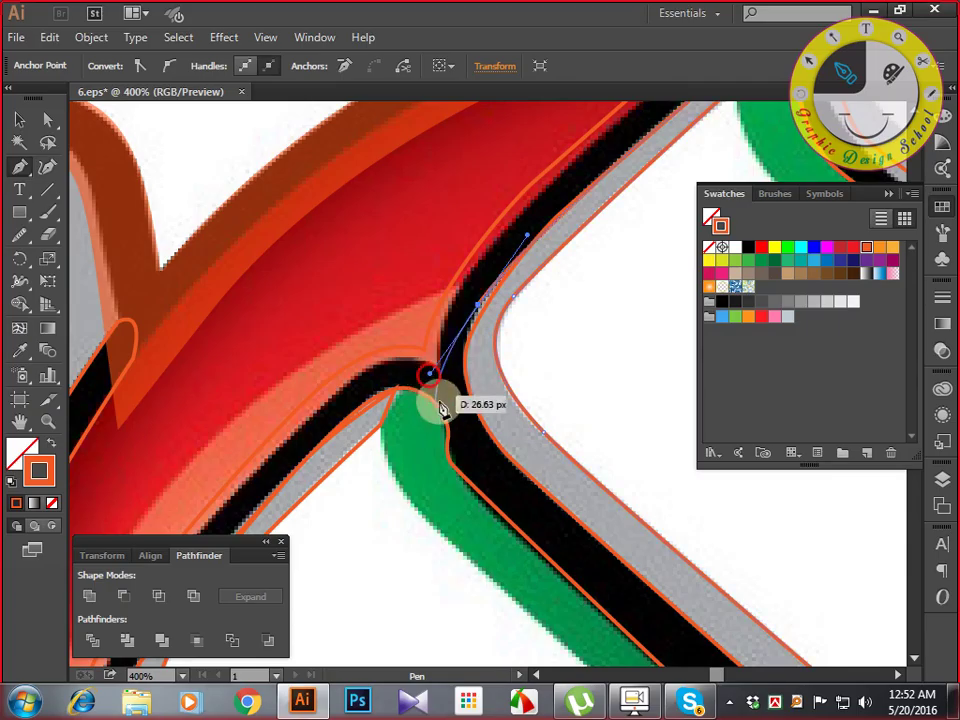
{"action": "left_click_drag", "start_coordinate": [532, 484], "coordinate": [556, 502]}
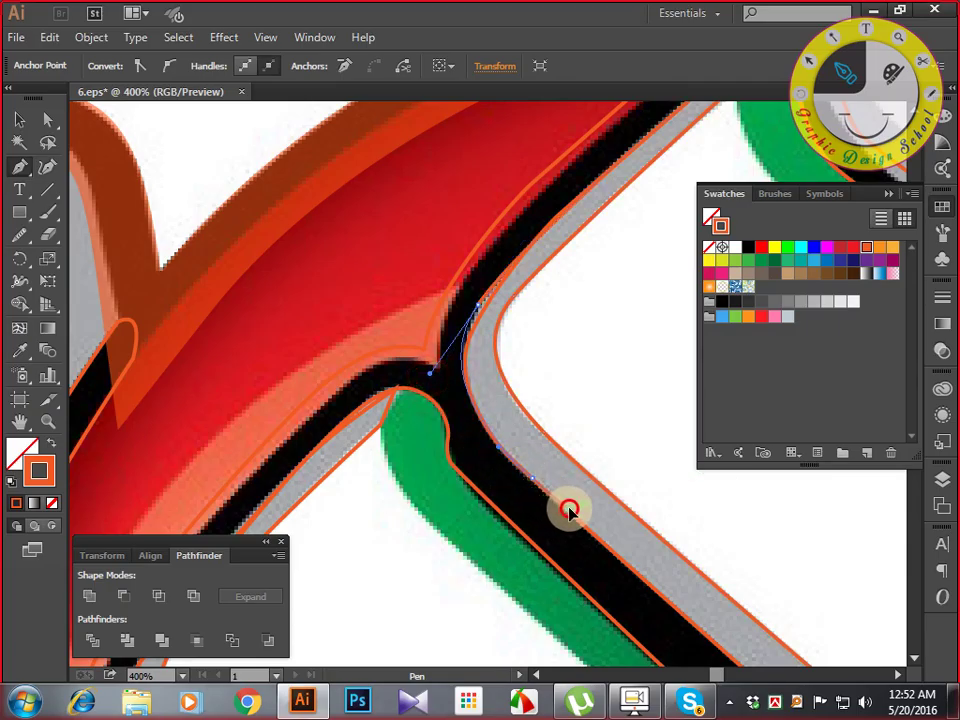
{"action": "left_click_drag", "start_coordinate": [619, 530], "coordinate": [391, 262]}
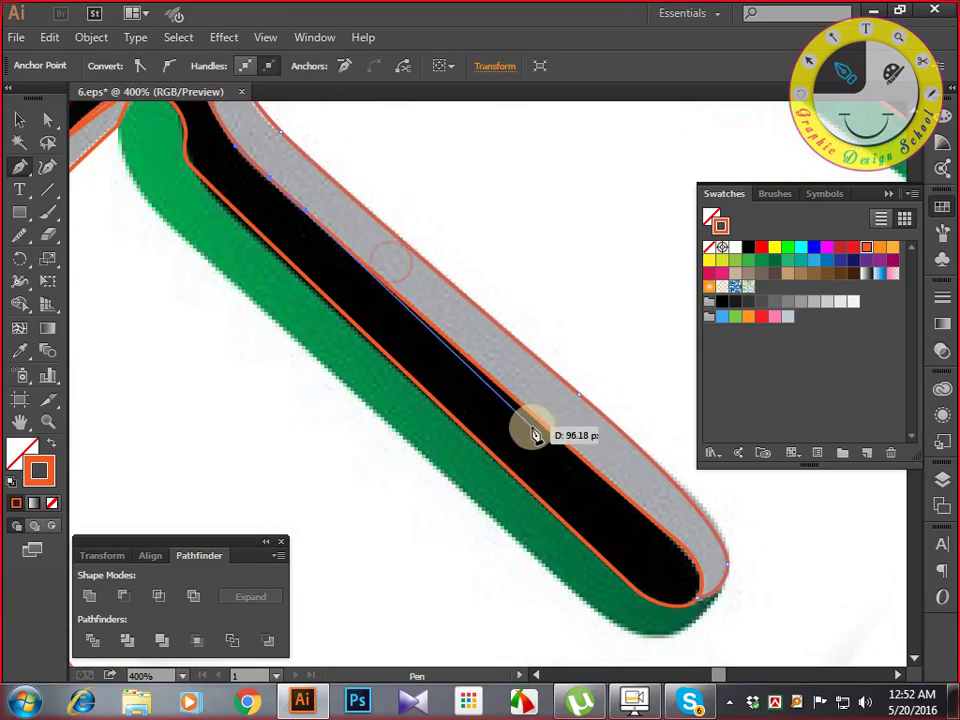
{"action": "left_click_drag", "start_coordinate": [558, 445], "coordinate": [579, 454]}
{"action": "left_click_drag", "start_coordinate": [630, 495], "coordinate": [474, 345]}
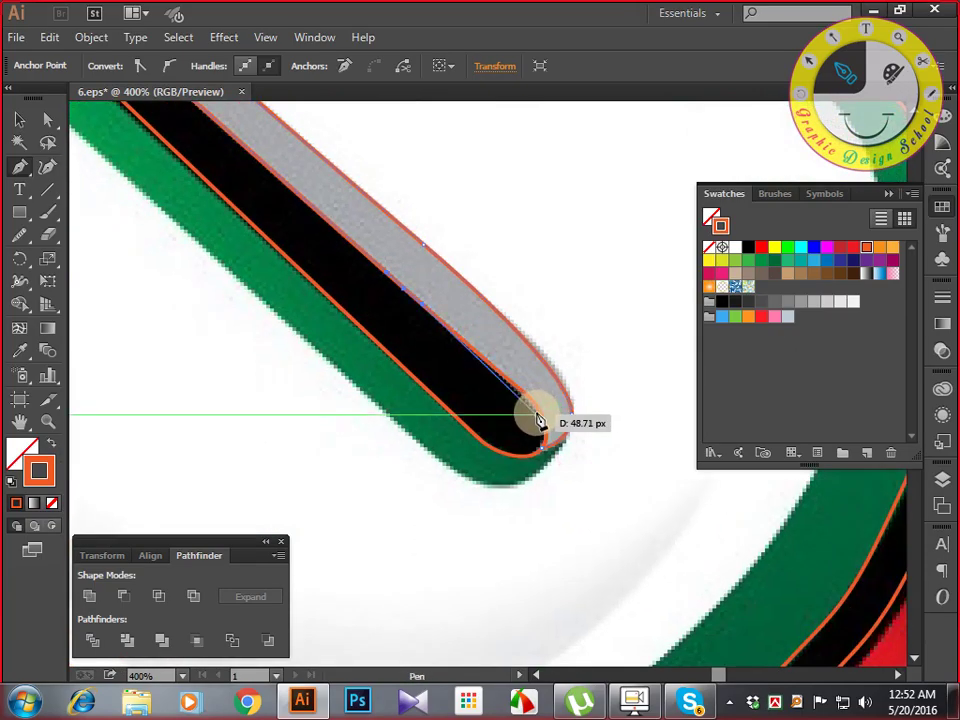
{"action": "left_click", "coordinate": [540, 416]}
{"action": "mouse_move", "coordinate": [544, 428]}
{"action": "left_mouse_down"}
{"action": "mouse_move", "coordinate": [546, 452]}
{"action": "mouse_move", "coordinate": [535, 447]}
{"action": "left_mouse_up"}
{"action": "left_click_drag", "start_coordinate": [572, 401], "coordinate": [495, 572]}
Fill the closed slot bevel shape with the reference's grey and no stroke by sampling it with the Eyedropper.
{"action": "left_click", "coordinate": [19, 117]}
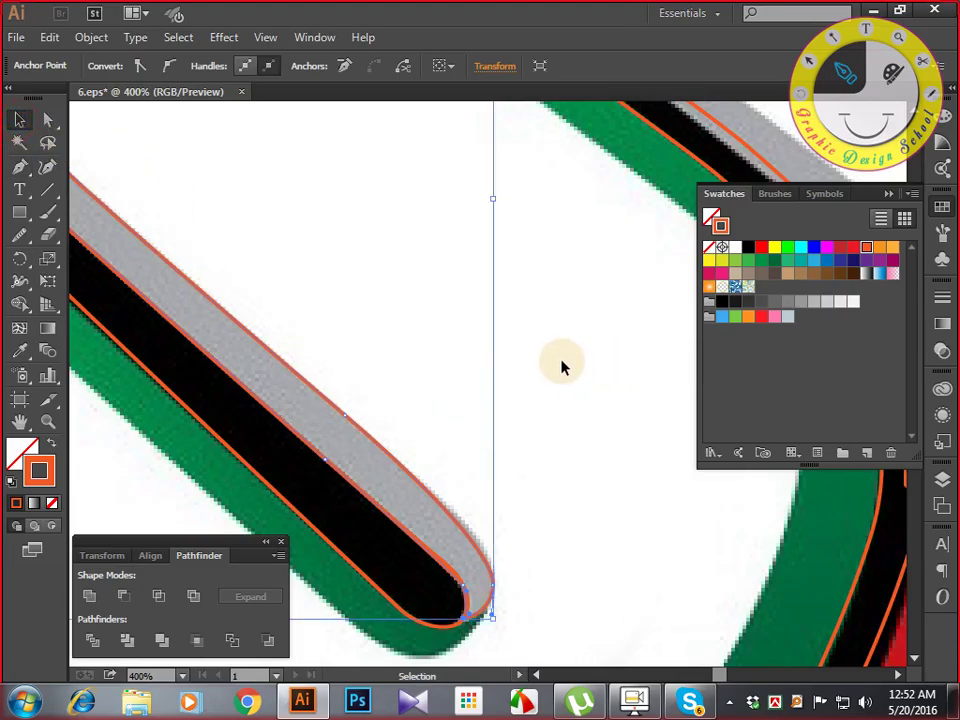
{"action": "key", "text": "i"}
{"action": "left_click", "coordinate": [340, 434]}
{"action": "left_click_drag", "start_coordinate": [495, 391], "coordinate": [388, 452]}
{"action": "left_click_drag", "start_coordinate": [519, 390], "coordinate": [460, 485]}
{"action": "key", "text": "ctrl+minus"}
{"action": "key", "text": "ctrl+minus"}
{"action": "key", "text": "ctrl+minus"}
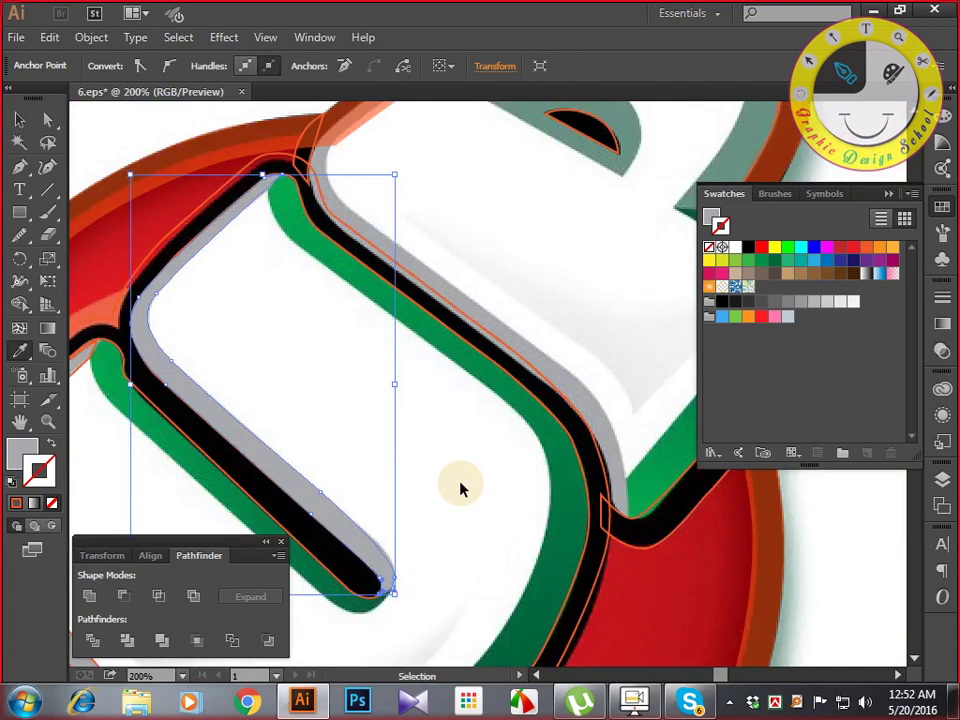
Start a Pen path at the P's lowest point, where grey and green meet, and curve it up the grey bevel's inner edge.
{"action": "key", "text": "p"}
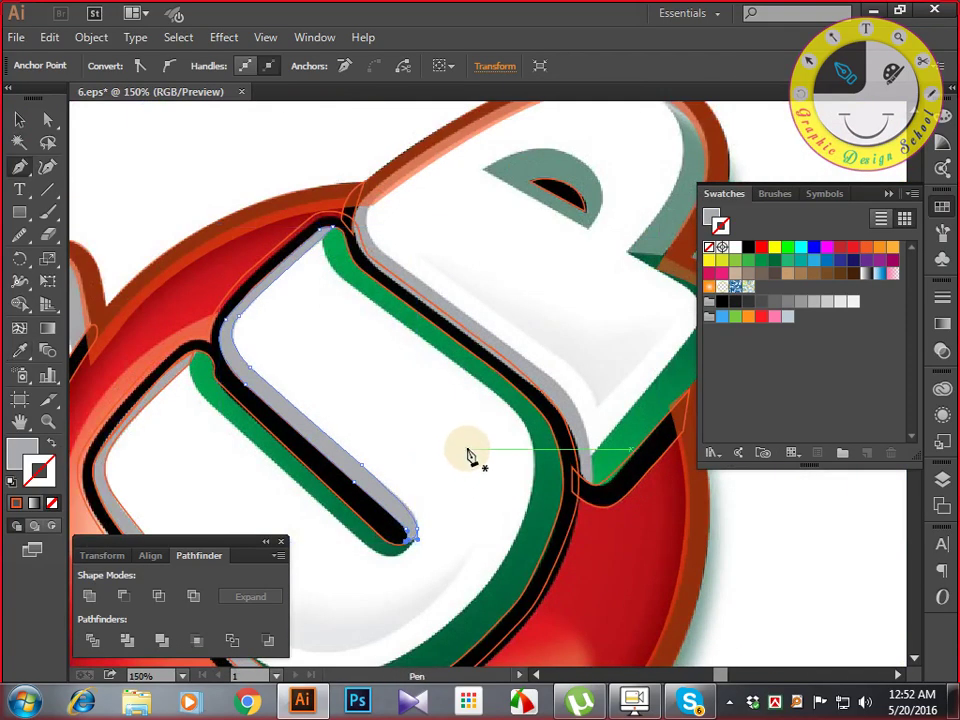
{"action": "key", "text": "ctrl+plus"}
{"action": "key", "text": "ctrl+plus"}
{"action": "key", "text": "space"}
{"action": "left_click_drag", "start_coordinate": [587, 519], "coordinate": [248, 412]}
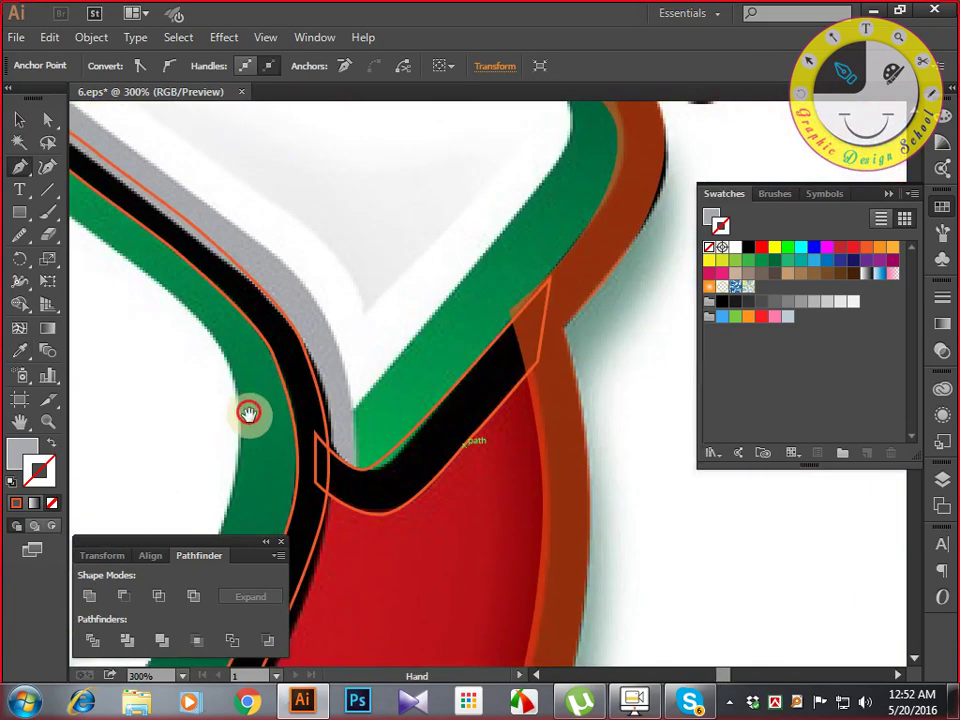
{"action": "left_click", "coordinate": [357, 472]}
{"action": "key", "text": "space"}
{"action": "left_click_drag", "start_coordinate": [376, 430], "coordinate": [431, 530]}
{"action": "left_click_drag", "start_coordinate": [396, 454], "coordinate": [372, 407]}
Extend the path up the P's grey bevel to its upper bend and swap the fill and stroke colours.
{"action": "key", "text": "space"}
{"action": "left_click_drag", "start_coordinate": [262, 342], "coordinate": [516, 557]}
{"action": "left_click", "coordinate": [489, 508]}
{"action": "left_click_drag", "start_coordinate": [488, 509], "coordinate": [506, 544]}
{"action": "key", "text": "space"}
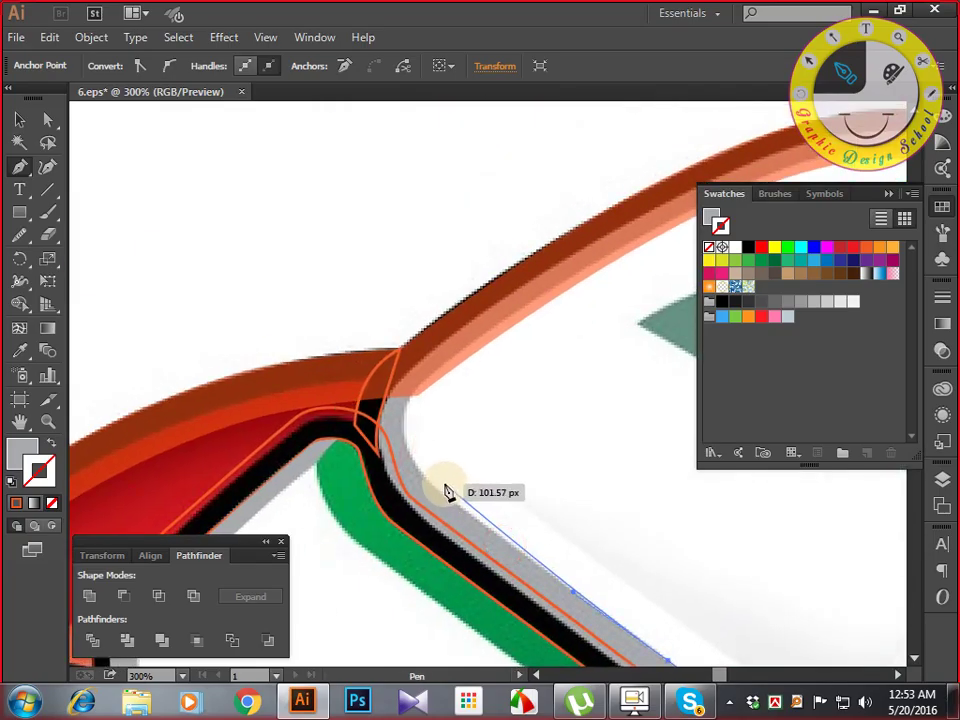
{"action": "key", "text": "shift+x"}
{"action": "mouse_move", "coordinate": [447, 491]}
{"action": "left_mouse_down"}
{"action": "mouse_move", "coordinate": [441, 506]}
{"action": "mouse_move", "coordinate": [446, 497]}
{"action": "left_mouse_up"}
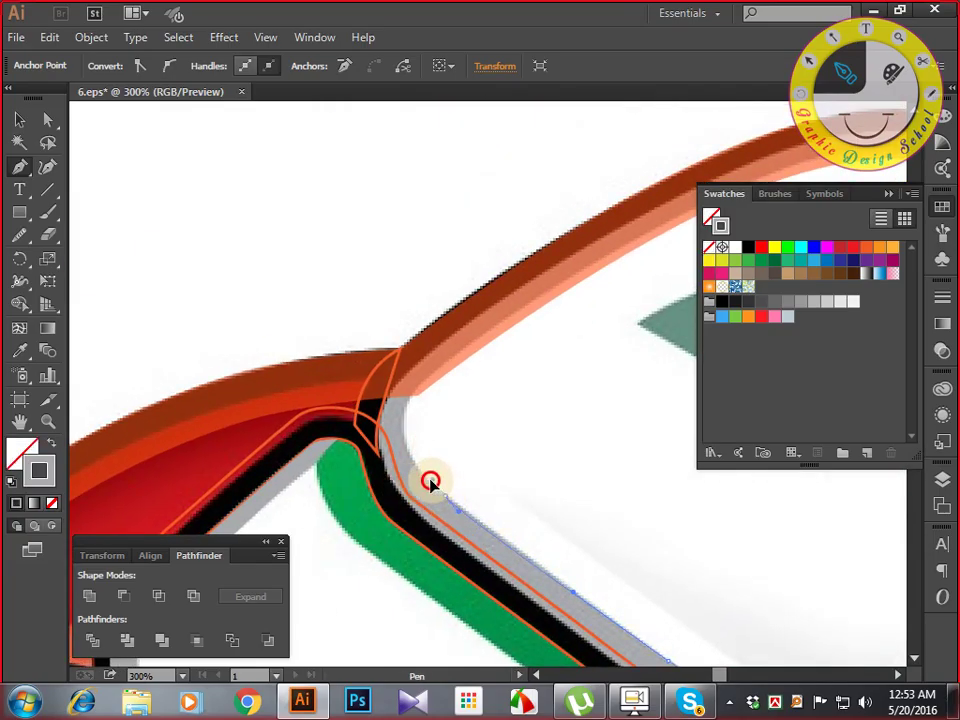
Curve the path around the P's upper bend and trace it along the inner side of the orange border.
{"action": "left_click_drag", "start_coordinate": [421, 477], "coordinate": [424, 362]}
{"action": "key", "text": "space"}
{"action": "left_click_drag", "start_coordinate": [501, 343], "coordinate": [275, 412]}
{"action": "left_click_drag", "start_coordinate": [338, 364], "coordinate": [410, 308]}
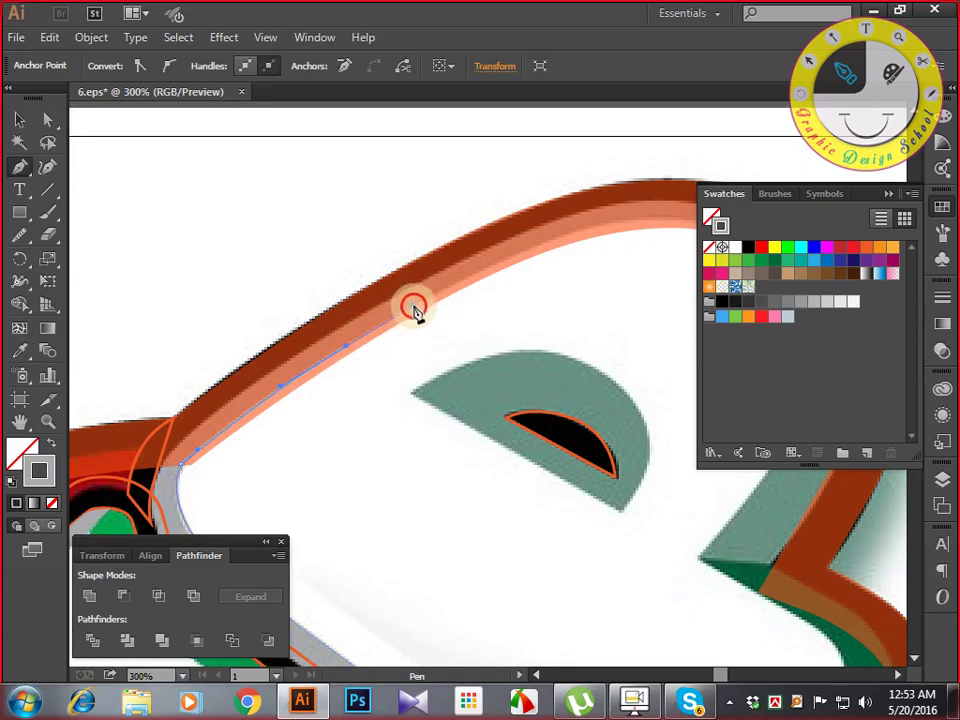
{"action": "key", "text": "space"}
{"action": "left_click_drag", "start_coordinate": [470, 283], "coordinate": [150, 398]}
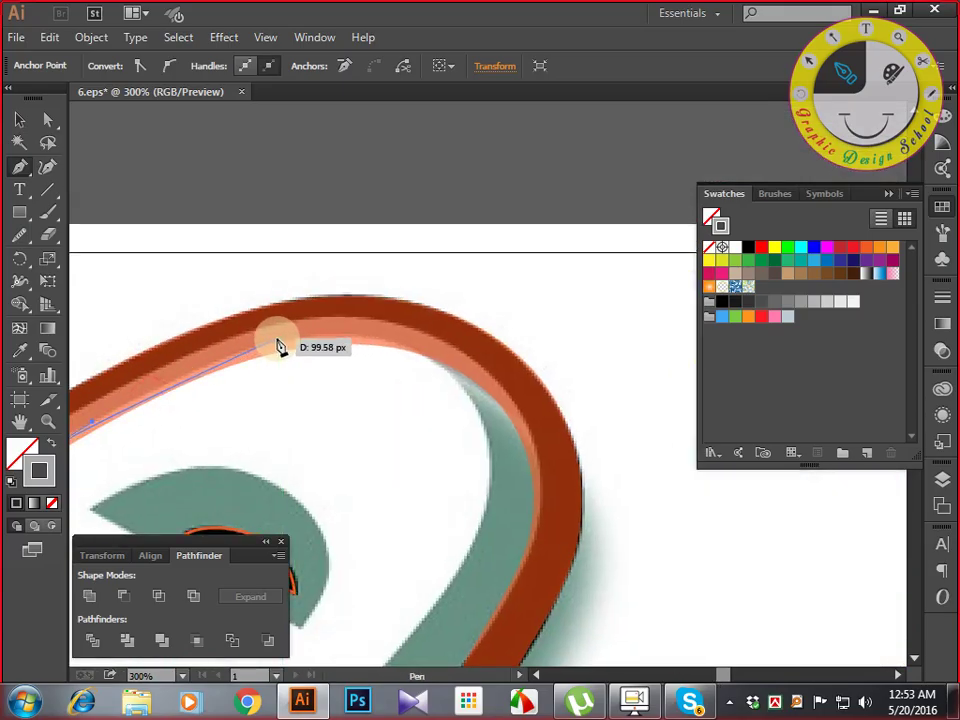
Trace over the P's rounded top, down the green bevel's inner edge, and across its lower end to the border.
{"action": "mouse_move", "coordinate": [280, 346]}
{"action": "left_mouse_down"}
{"action": "mouse_move", "coordinate": [266, 358]}
{"action": "mouse_move", "coordinate": [332, 332]}
{"action": "mouse_move", "coordinate": [309, 357]}
{"action": "mouse_move", "coordinate": [325, 337]}
{"action": "mouse_move", "coordinate": [403, 332]}
{"action": "mouse_move", "coordinate": [372, 325]}
{"action": "left_mouse_up"}
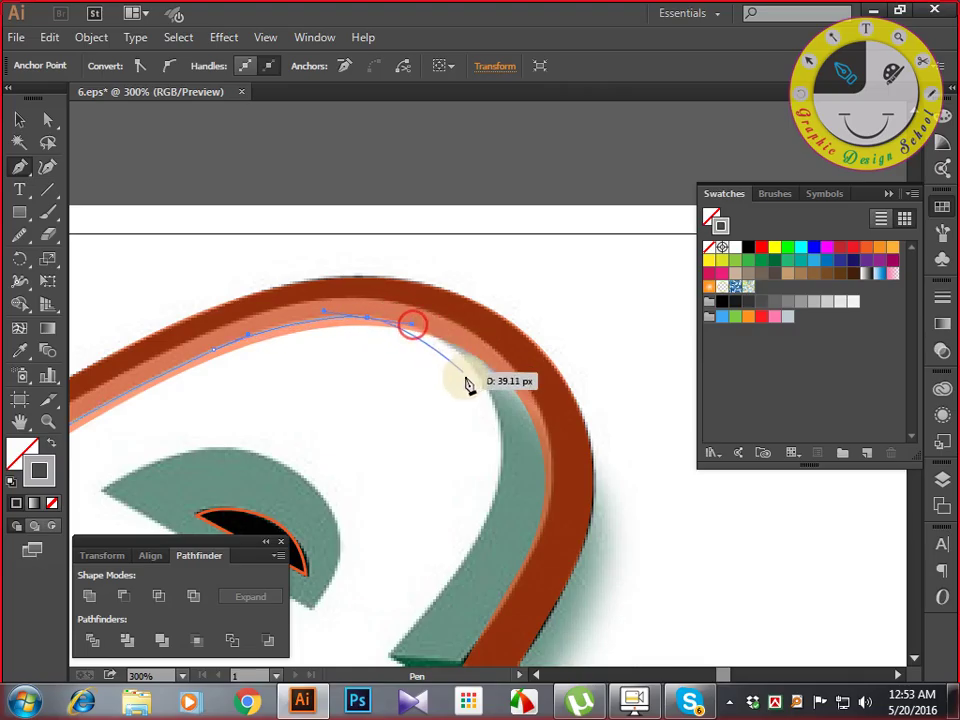
{"action": "left_click_drag", "start_coordinate": [467, 397], "coordinate": [528, 350]}
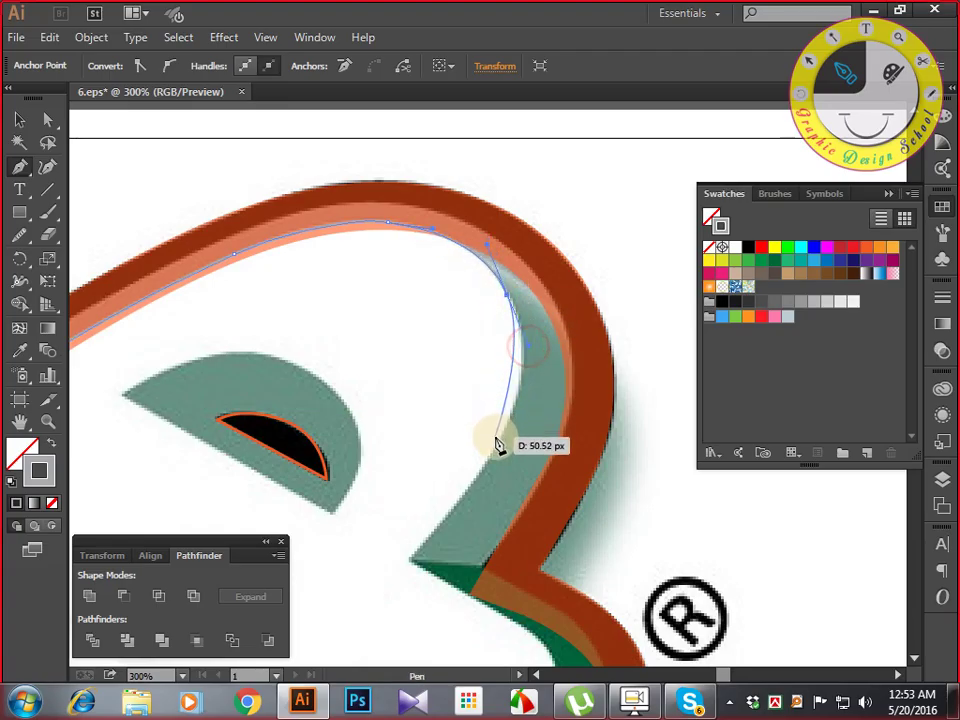
{"action": "left_click_drag", "start_coordinate": [494, 444], "coordinate": [472, 484]}
{"action": "left_click_drag", "start_coordinate": [411, 561], "coordinate": [484, 572]}
{"action": "left_click", "coordinate": [484, 565]}
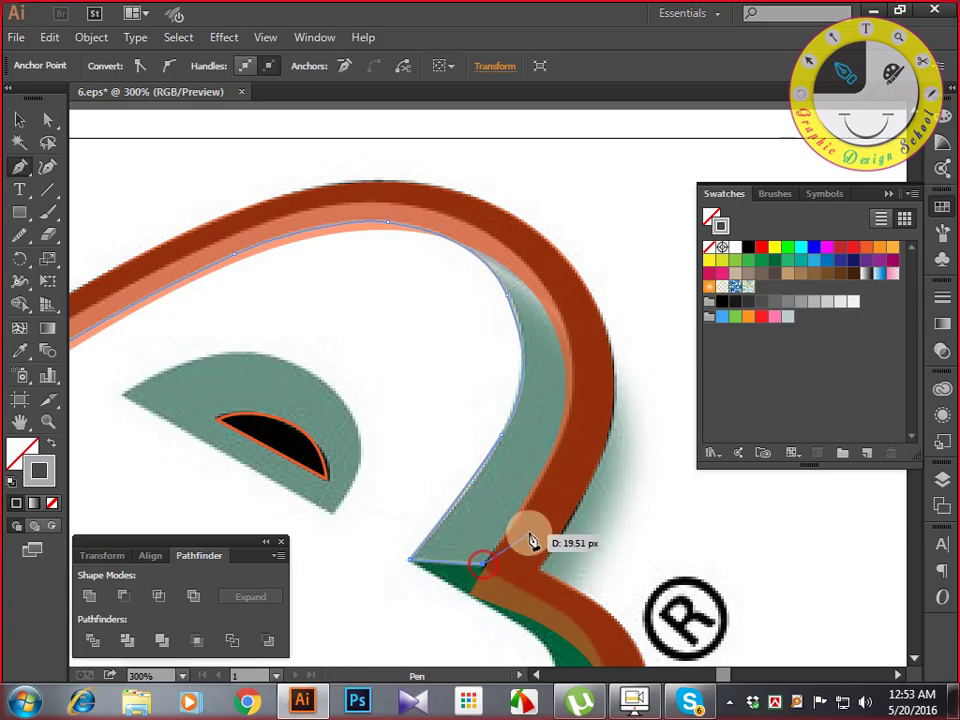
Continue the Pen path up the outer edge of the P's bevel, along the border's inner side and over the rounded top.
{"action": "key", "text": "space"}
{"action": "mouse_move", "coordinate": [527, 527]}
{"action": "left_mouse_down"}
{"action": "mouse_move", "coordinate": [484, 574]}
{"action": "mouse_move", "coordinate": [521, 478]}
{"action": "mouse_move", "coordinate": [534, 486]}
{"action": "mouse_move", "coordinate": [536, 537]}
{"action": "left_mouse_up"}
{"action": "key", "text": "space"}
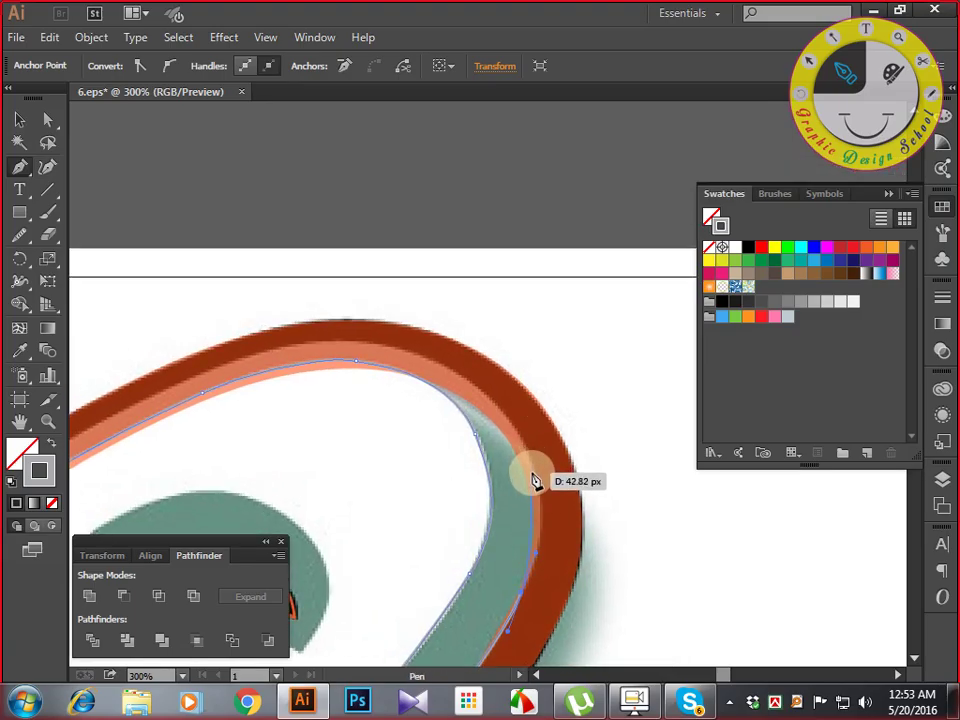
{"action": "left_click_drag", "start_coordinate": [536, 475], "coordinate": [535, 470]}
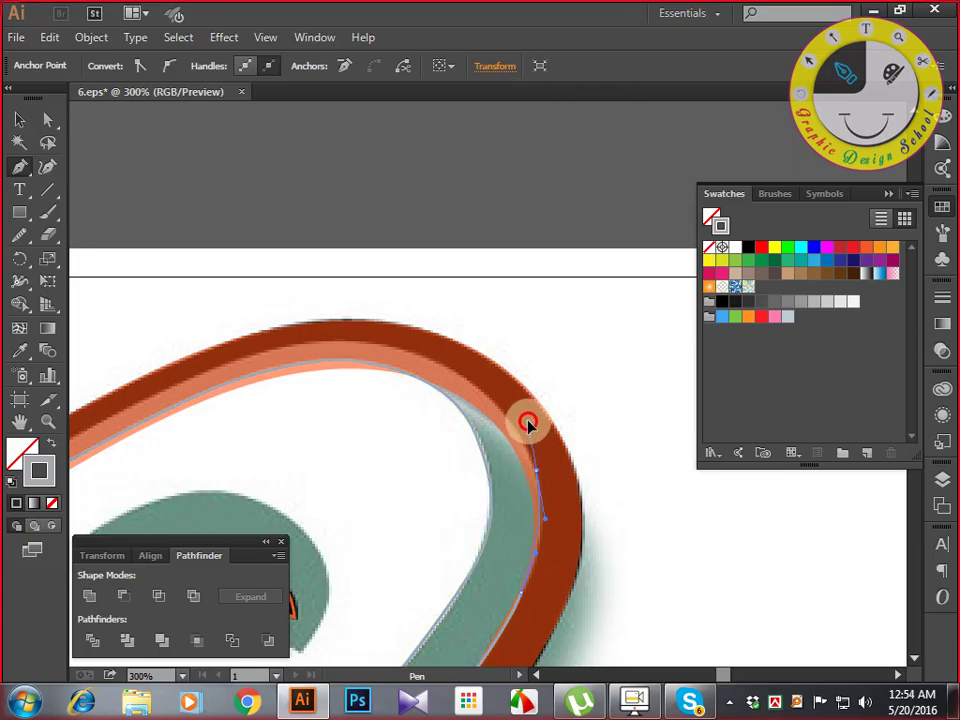
{"action": "scroll", "coordinate": [525, 413], "scroll_direction": "up", "scroll_amount": 2}
{"action": "left_click_drag", "start_coordinate": [420, 409], "coordinate": [350, 407]}
{"action": "key", "text": "space"}
{"action": "left_click_drag", "start_coordinate": [289, 449], "coordinate": [466, 344]}
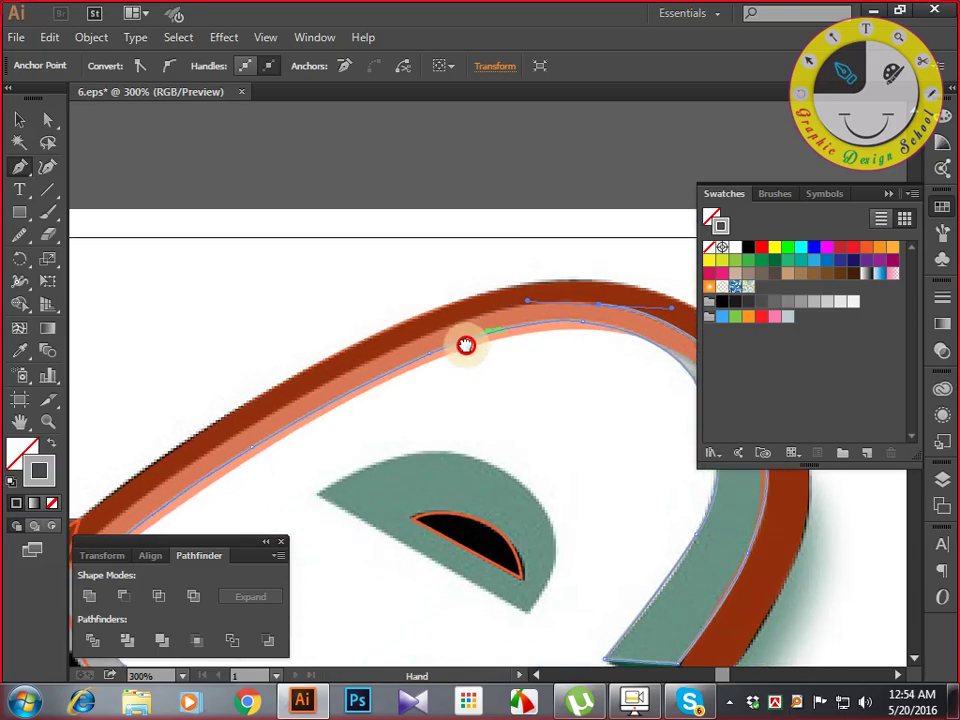
Trace down the P's long upper slope along the dark border to the corner where it meets the black outline.
{"action": "left_click_drag", "start_coordinate": [389, 362], "coordinate": [380, 361]}
{"action": "left_click", "coordinate": [373, 360]}
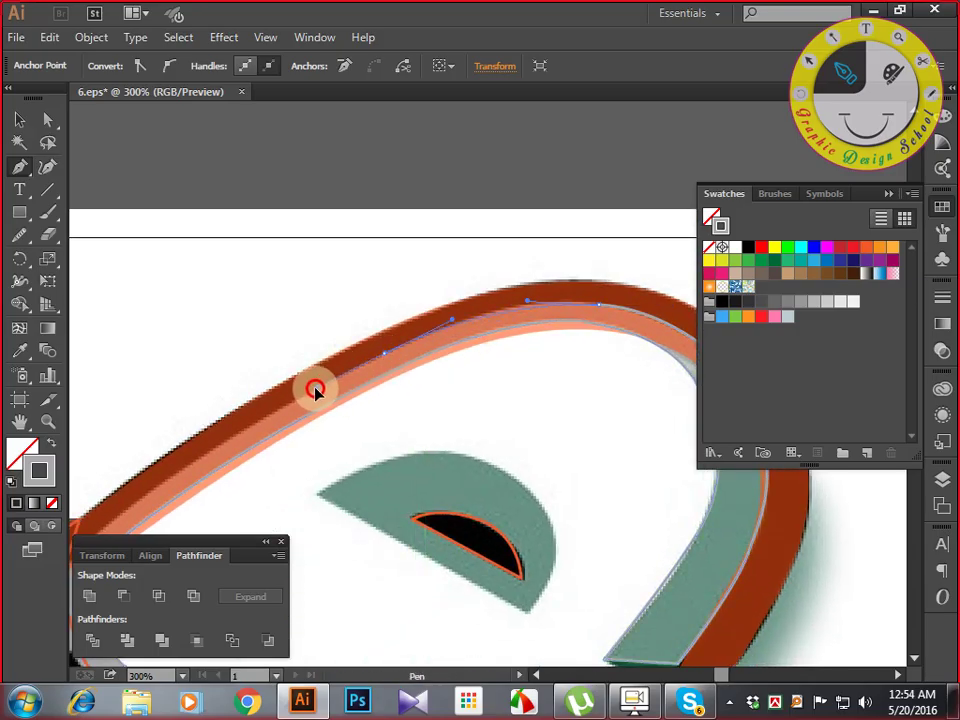
{"action": "left_click_drag", "start_coordinate": [315, 389], "coordinate": [299, 397]}
{"action": "key", "text": "space"}
{"action": "left_click_drag", "start_coordinate": [255, 432], "coordinate": [604, 261]}
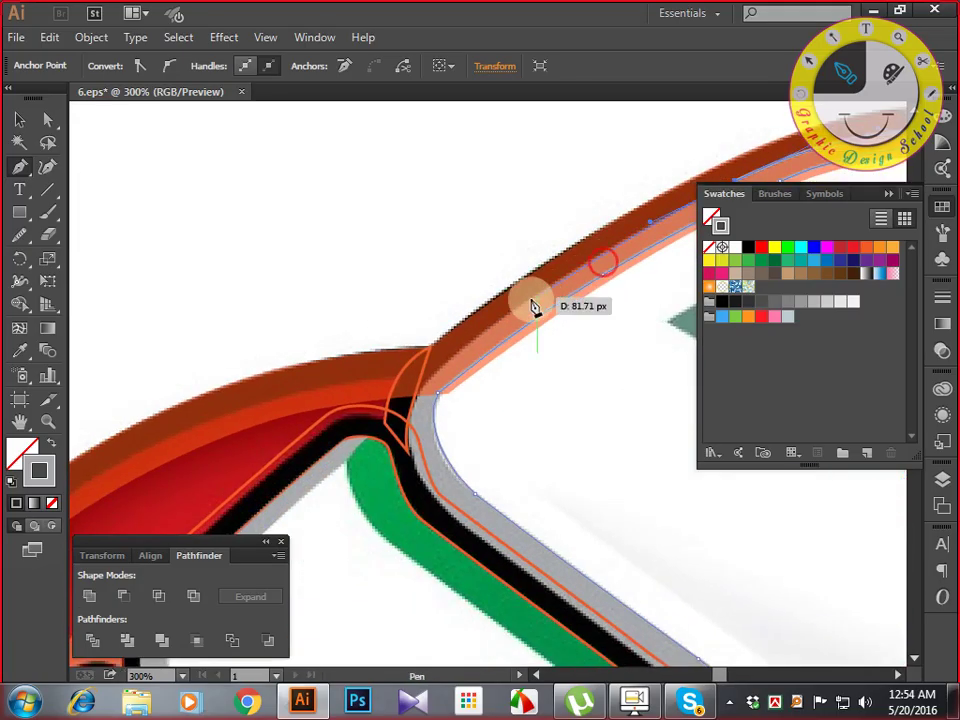
{"action": "left_click_drag", "start_coordinate": [535, 307], "coordinate": [416, 398]}
{"action": "left_click", "coordinate": [504, 316]}
{"action": "left_click", "coordinate": [416, 398]}
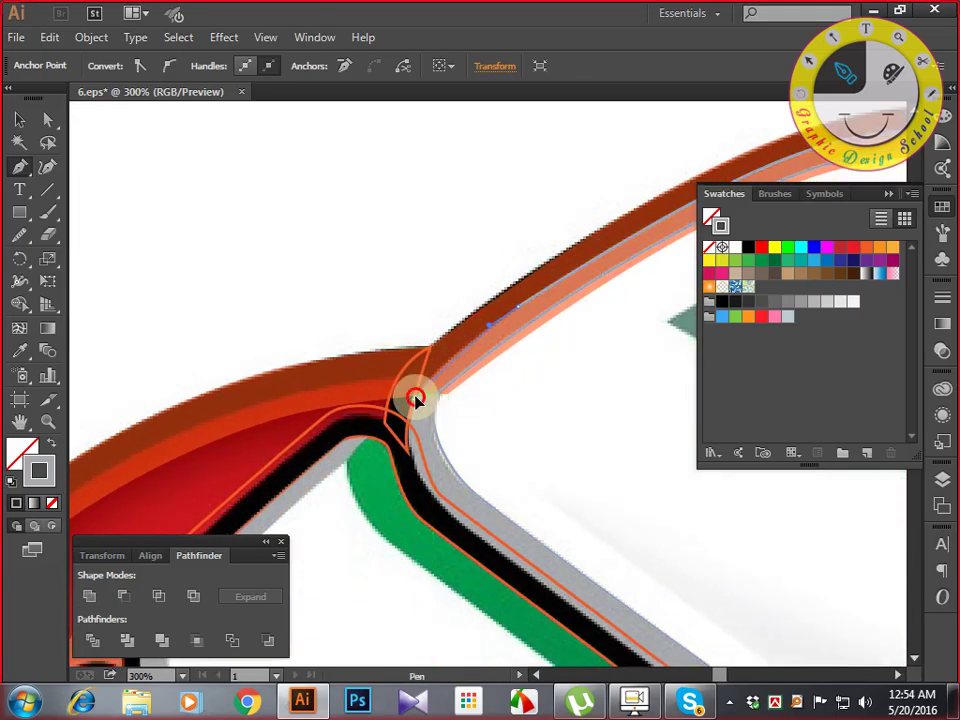
Trace between the P's grey bevel and the black outline down to the letter's lowest point and close the path.
{"action": "key", "text": "space"}
{"action": "left_click_drag", "start_coordinate": [420, 443], "coordinate": [388, 380]}
{"action": "left_click_drag", "start_coordinate": [352, 318], "coordinate": [362, 401]}
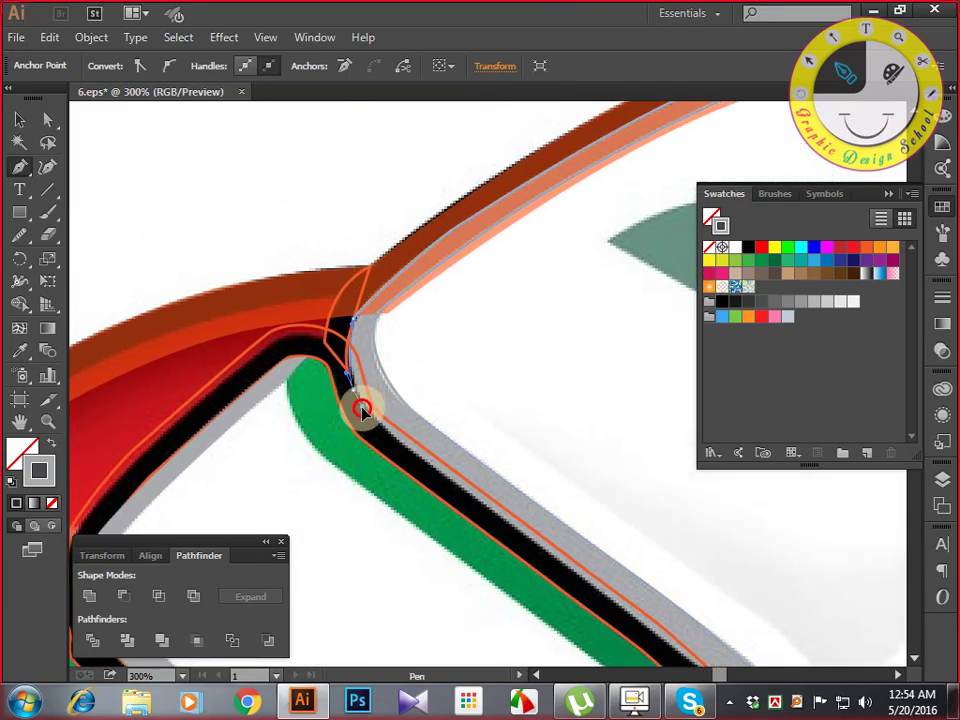
{"action": "left_click_drag", "start_coordinate": [439, 454], "coordinate": [236, 261]}
{"action": "left_click", "coordinate": [344, 374]}
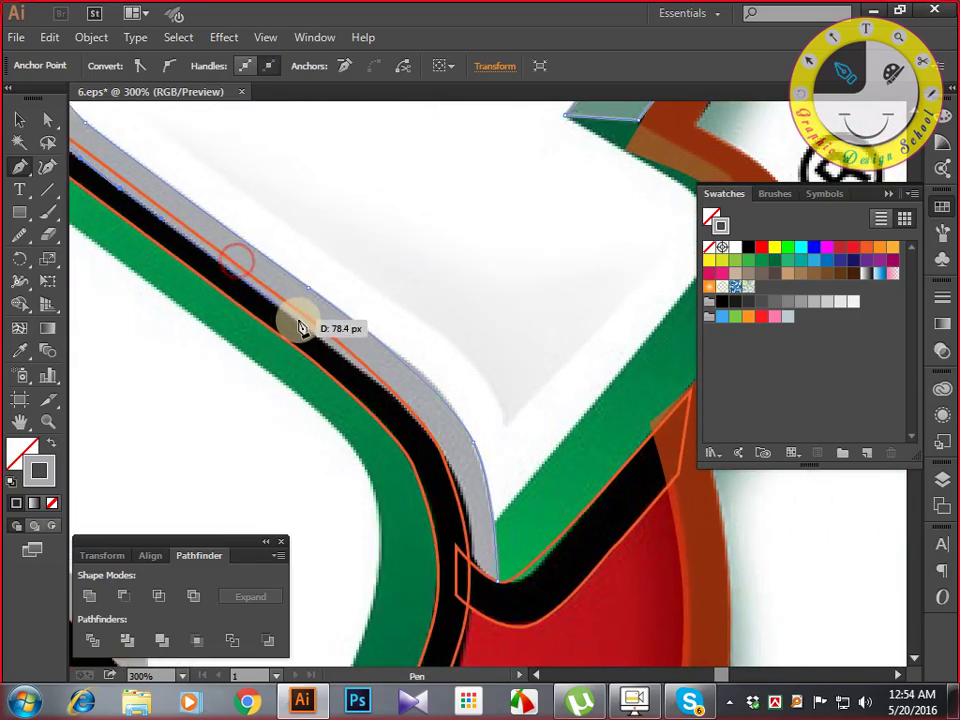
{"action": "left_click_drag", "start_coordinate": [300, 326], "coordinate": [412, 414]}
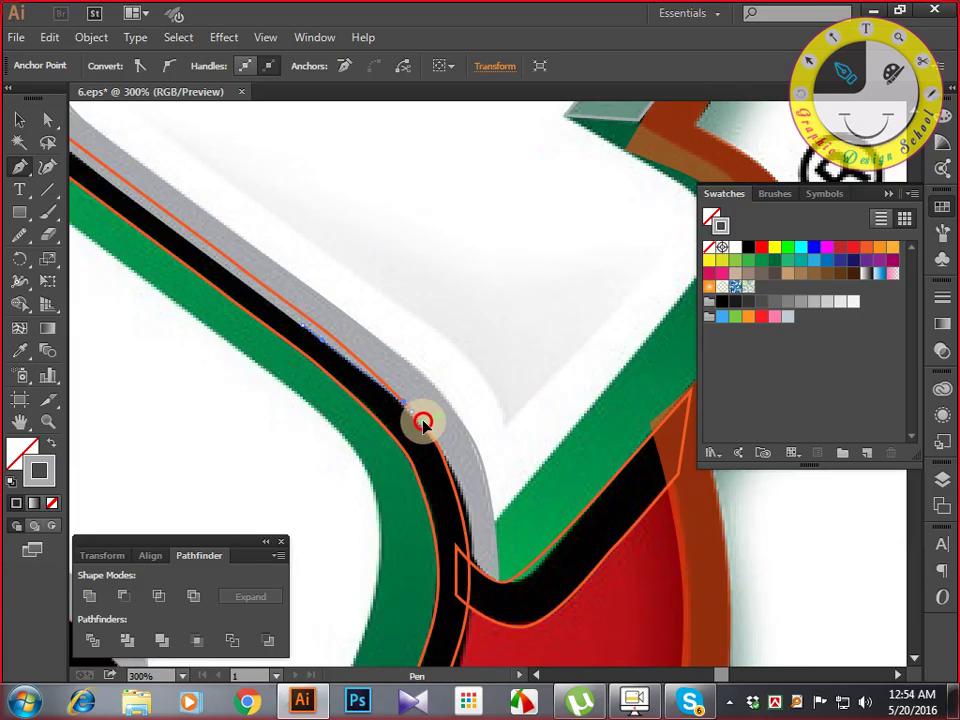
{"action": "left_click_drag", "start_coordinate": [425, 425], "coordinate": [463, 469]}
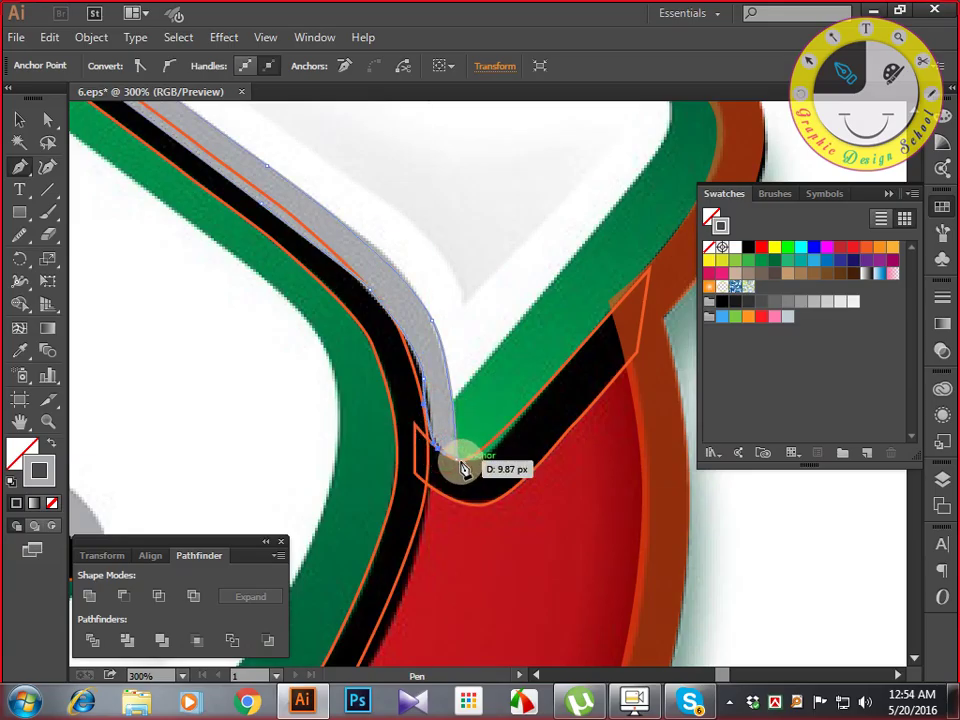
{"action": "left_click_drag", "start_coordinate": [467, 379], "coordinate": [497, 544]}
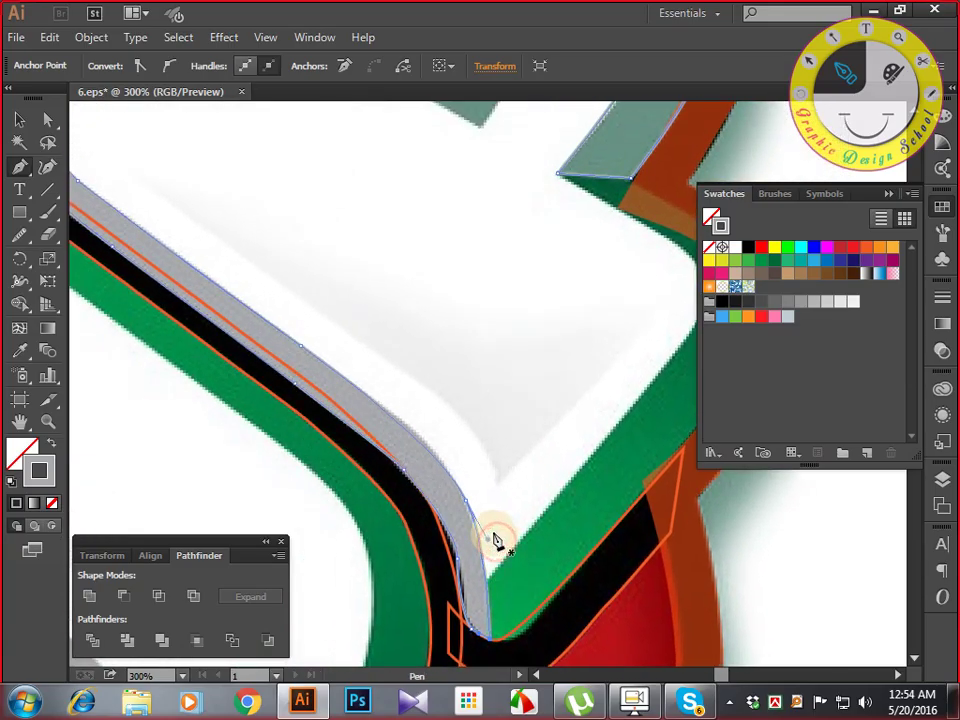
Swap fill and stroke so the closed P bevel is filled grey without an outline, and deselect it.
{"action": "key", "text": "shift+x"}
{"action": "left_click_drag", "start_coordinate": [466, 361], "coordinate": [491, 546]}
{"action": "left_click_drag", "start_coordinate": [524, 395], "coordinate": [435, 508]}
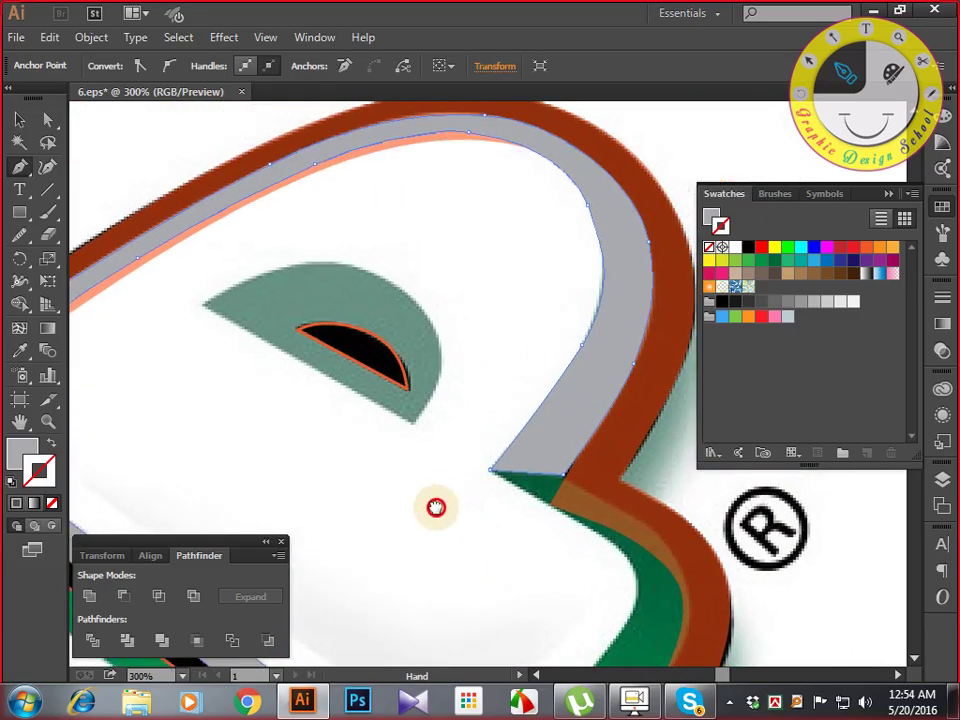
{"action": "key", "text": "ctrl+minus"}
{"action": "key", "text": "ctrl+minus"}
{"action": "key", "text": "ctrl+minus"}
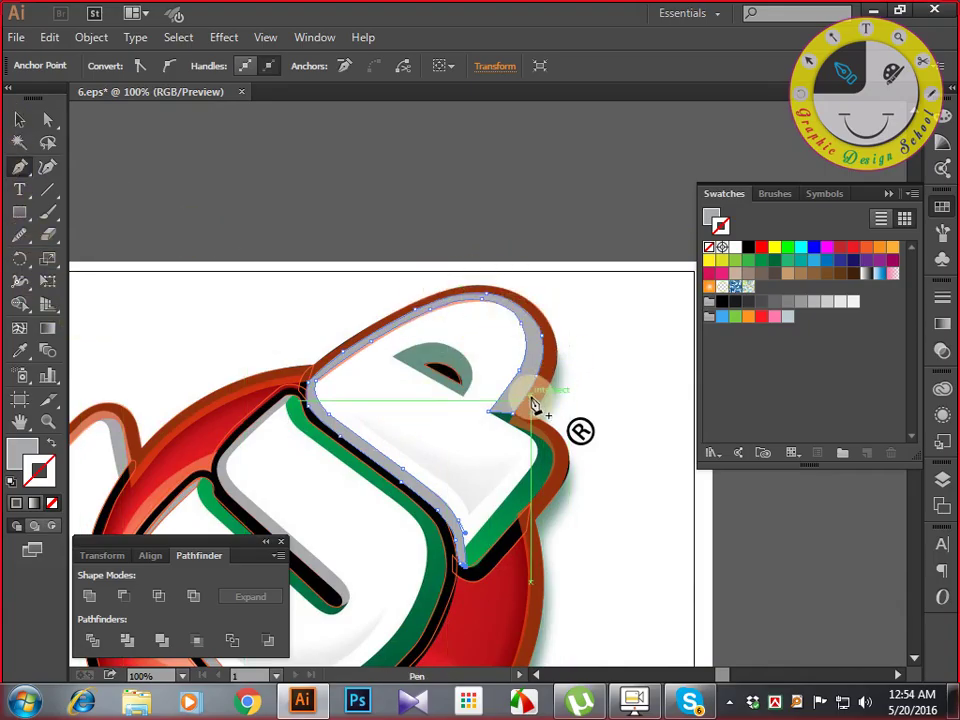
{"action": "left_click_drag", "start_coordinate": [497, 403], "coordinate": [508, 386]}
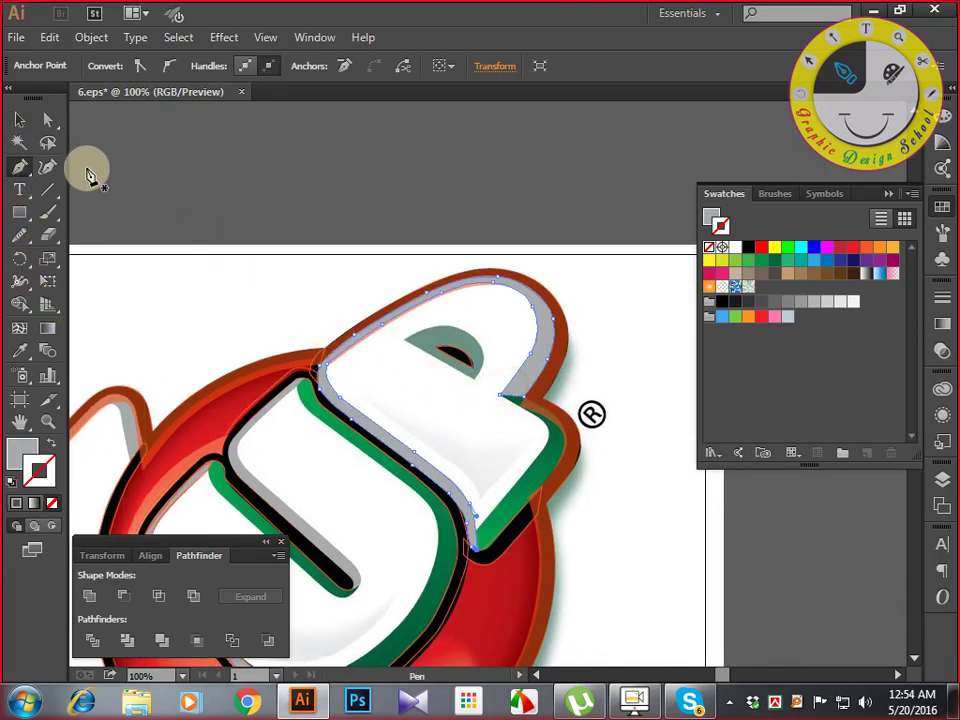
{"action": "left_click", "coordinate": [20, 117]}
{"action": "left_click", "coordinate": [266, 281]}
Examine the traced shapes on the U and the 7, ending at the 7's green bevel.
{"action": "left_click_drag", "start_coordinate": [222, 352], "coordinate": [305, 245]}
{"action": "left_click_drag", "start_coordinate": [264, 360], "coordinate": [325, 239]}
{"action": "left_click_drag", "start_coordinate": [338, 349], "coordinate": [302, 296]}
{"action": "left_click_drag", "start_coordinate": [502, 376], "coordinate": [514, 450]}
{"action": "left_click_drag", "start_coordinate": [284, 257], "coordinate": [341, 394]}
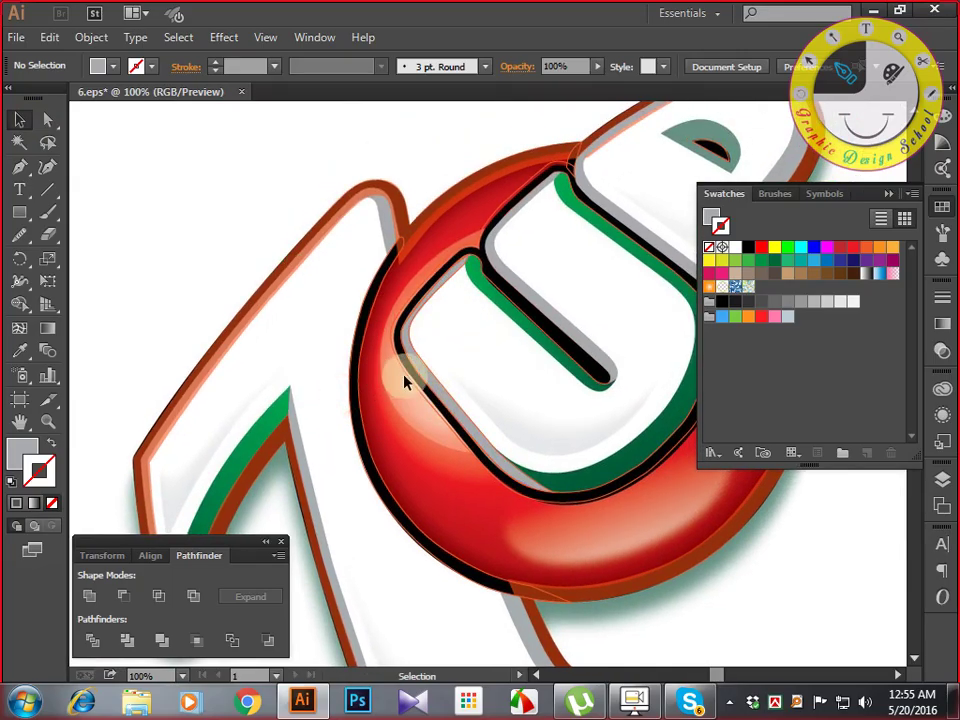
{"action": "left_click_drag", "start_coordinate": [368, 463], "coordinate": [417, 325]}
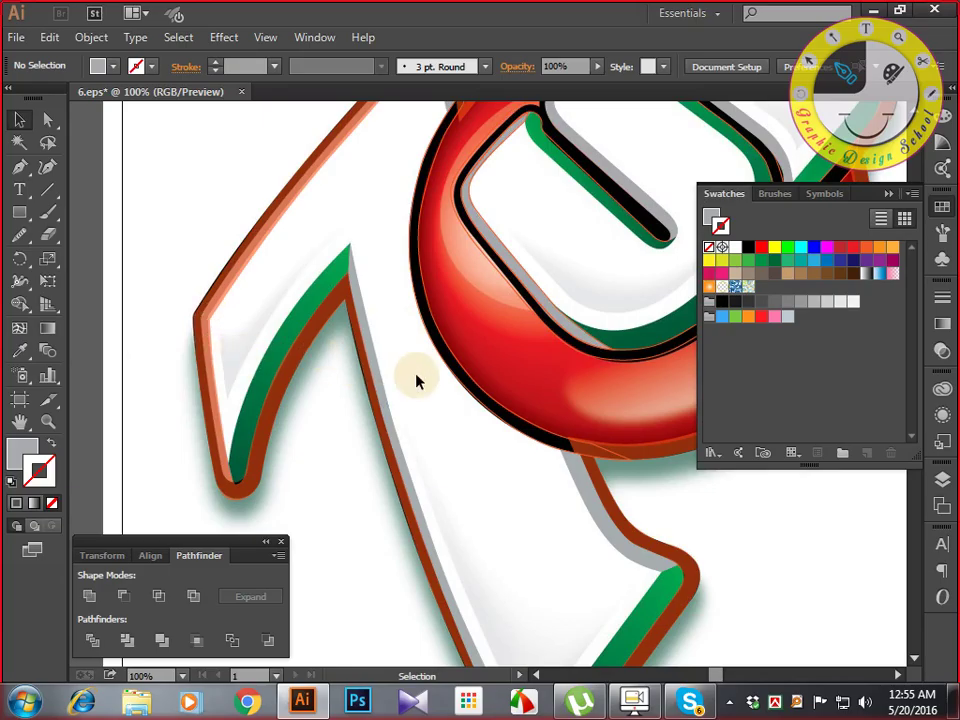
{"action": "left_click_drag", "start_coordinate": [418, 381], "coordinate": [358, 433]}
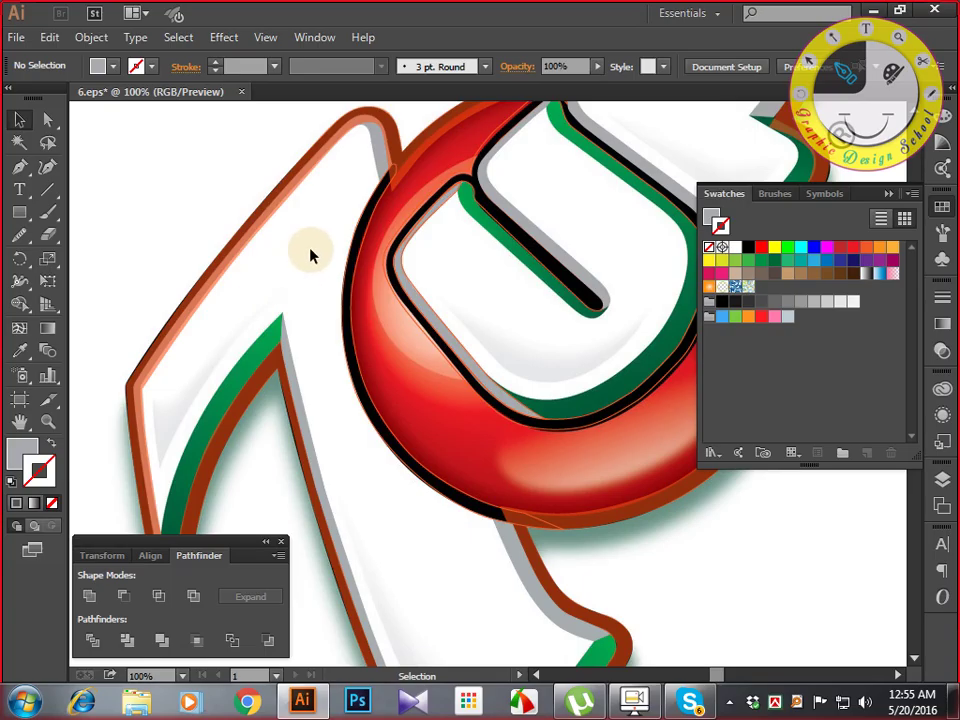
{"action": "left_click_drag", "start_coordinate": [311, 256], "coordinate": [459, 332]}
{"action": "key", "text": "ctrl+equal"}
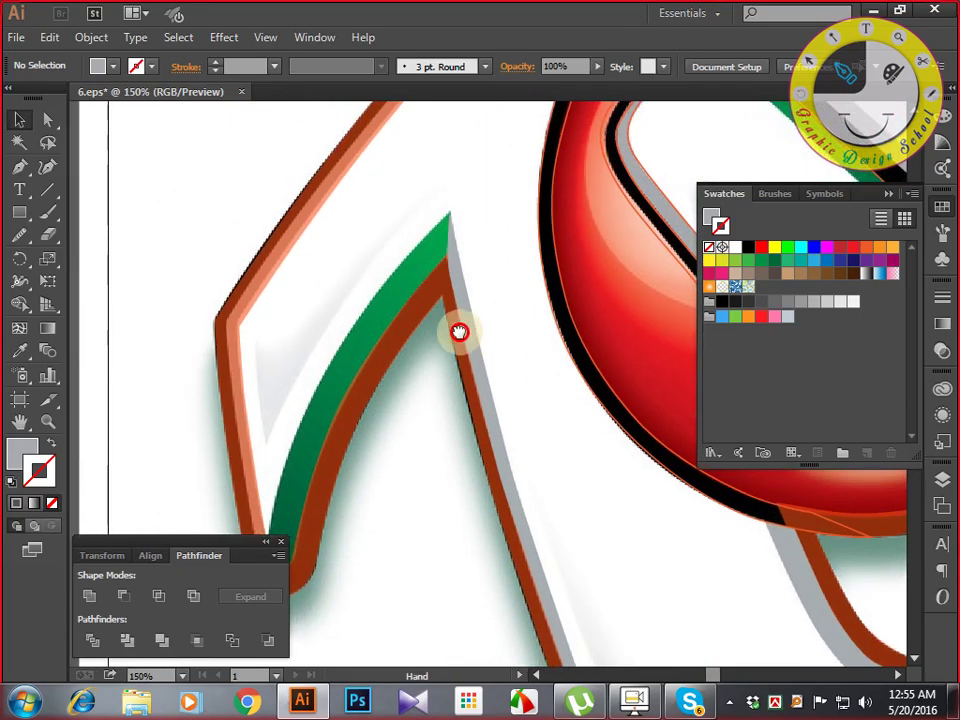
{"action": "left_click_drag", "start_coordinate": [420, 416], "coordinate": [460, 296]}
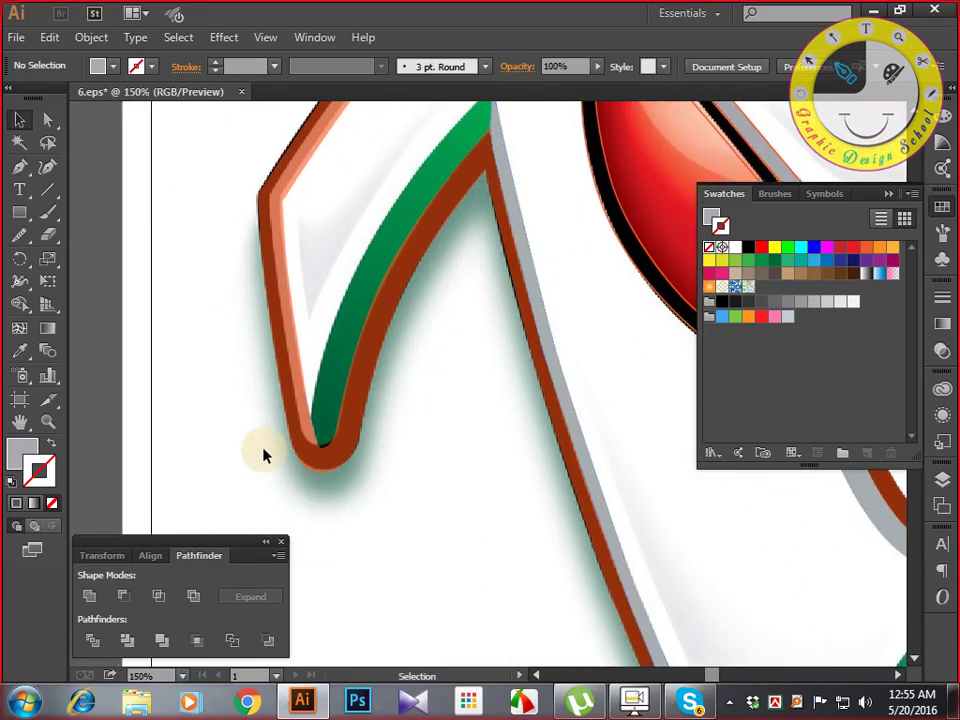
Start a Pen path at the lower tip of the 7's green bevel and trace its inner edge up to the peak and across to the border.
{"action": "key", "text": "p"}
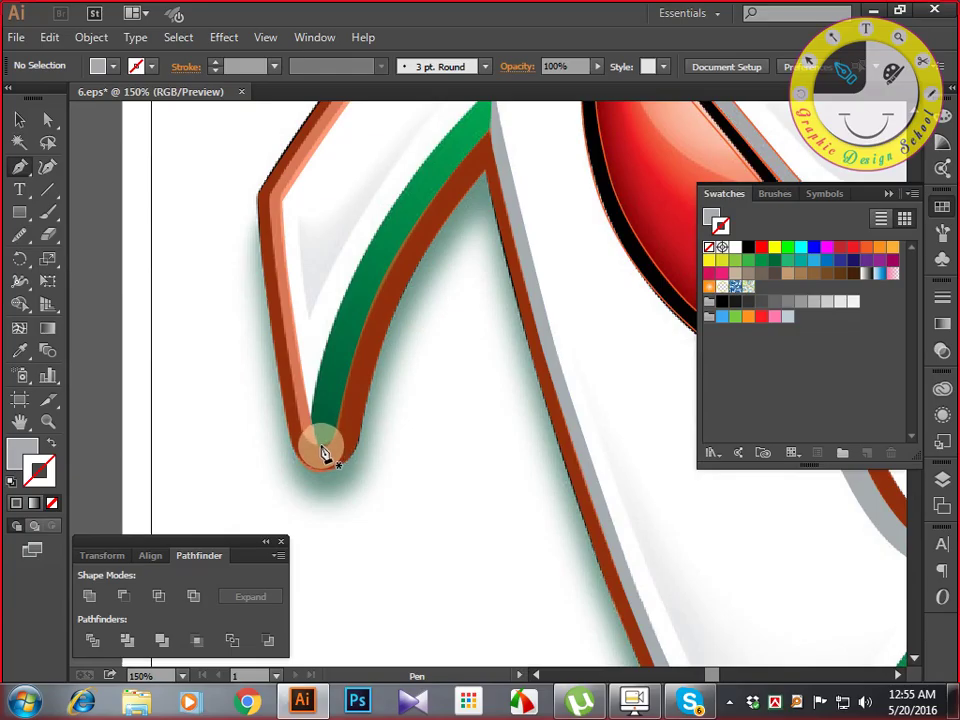
{"action": "mouse_move", "coordinate": [320, 447]}
{"action": "left_mouse_down"}
{"action": "mouse_move", "coordinate": [319, 424]}
{"action": "mouse_move", "coordinate": [310, 428]}
{"action": "left_mouse_up"}
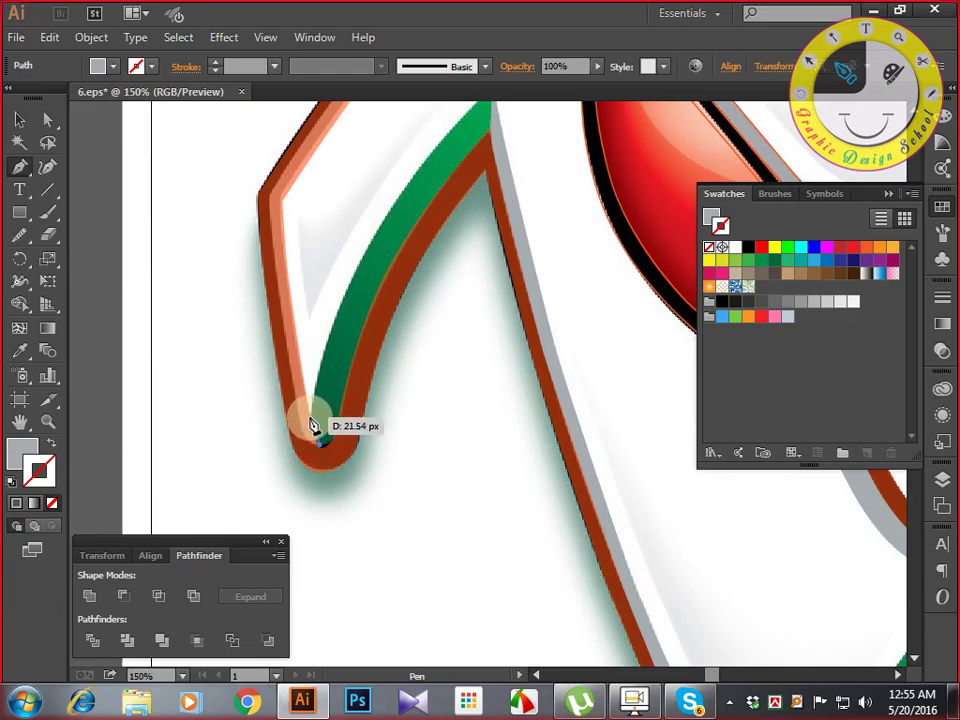
{"action": "left_click", "coordinate": [310, 418]}
{"action": "left_click_drag", "start_coordinate": [322, 362], "coordinate": [326, 405]}
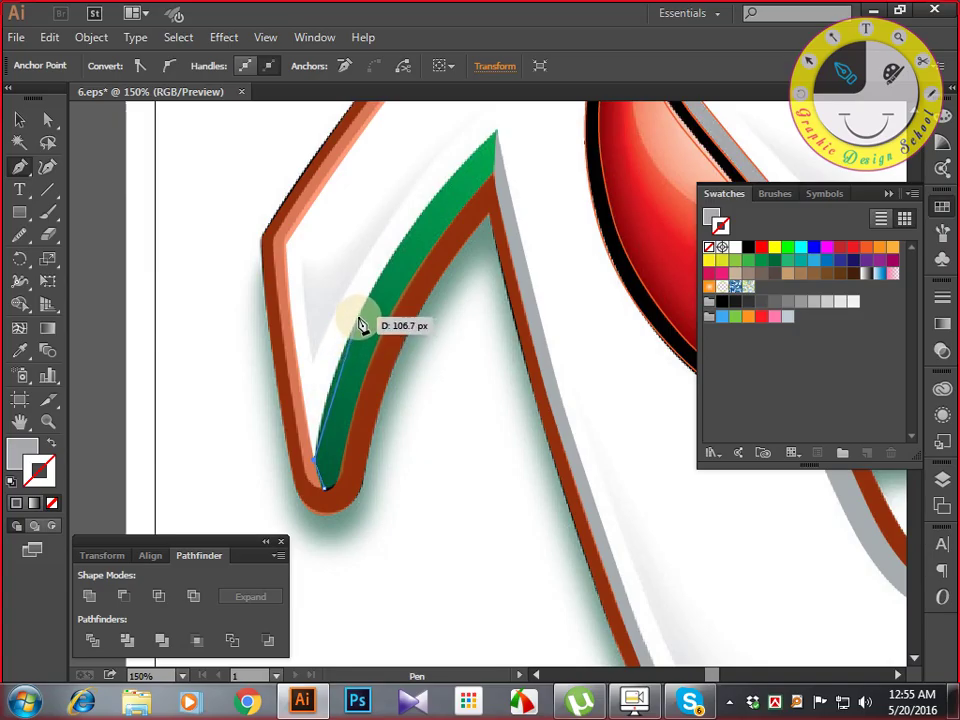
{"action": "left_click_drag", "start_coordinate": [358, 313], "coordinate": [392, 253]}
{"action": "left_click_drag", "start_coordinate": [432, 219], "coordinate": [346, 387]}
{"action": "mouse_move", "coordinate": [399, 336]}
{"action": "left_mouse_down"}
{"action": "mouse_move", "coordinate": [414, 291]}
{"action": "mouse_move", "coordinate": [440, 279]}
{"action": "mouse_move", "coordinate": [454, 240]}
{"action": "mouse_move", "coordinate": [472, 229]}
{"action": "left_mouse_up"}
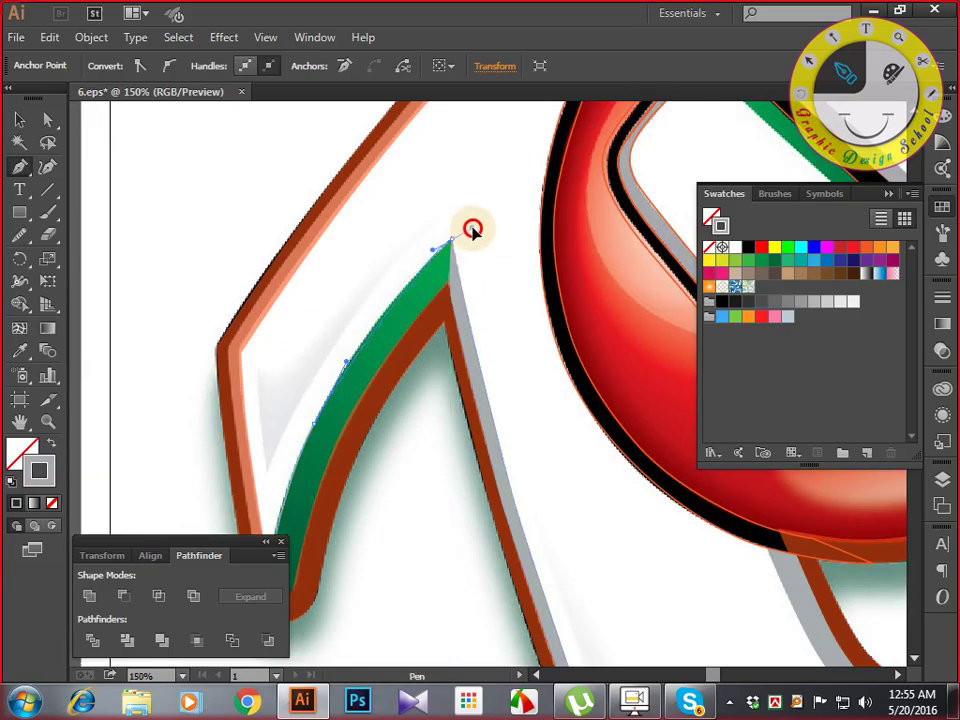
{"action": "left_click", "coordinate": [452, 245]}
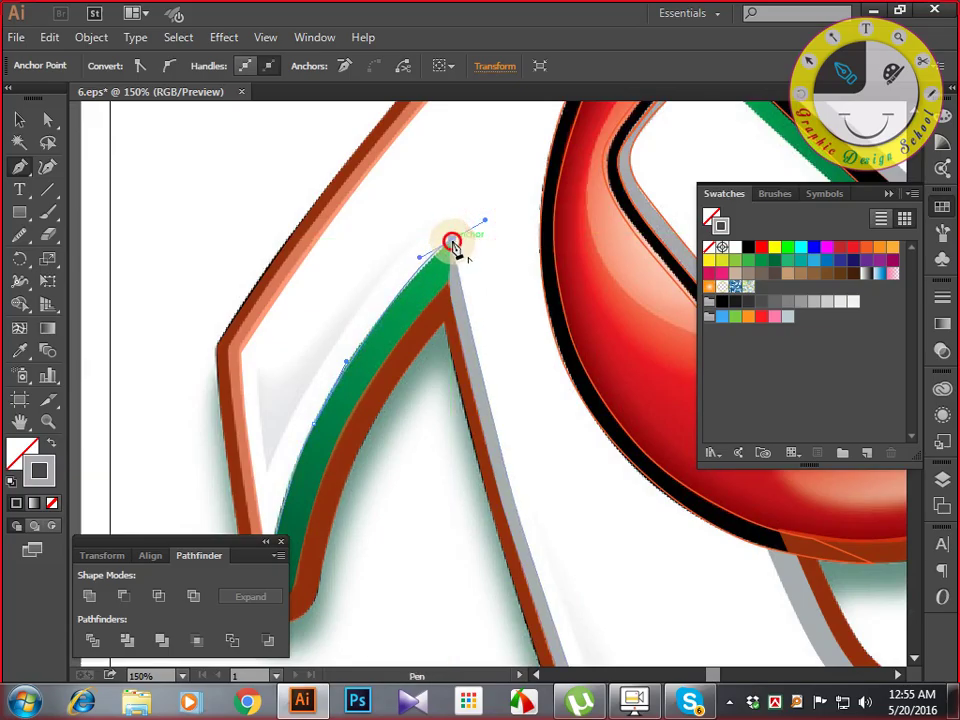
{"action": "left_click", "coordinate": [447, 285]}
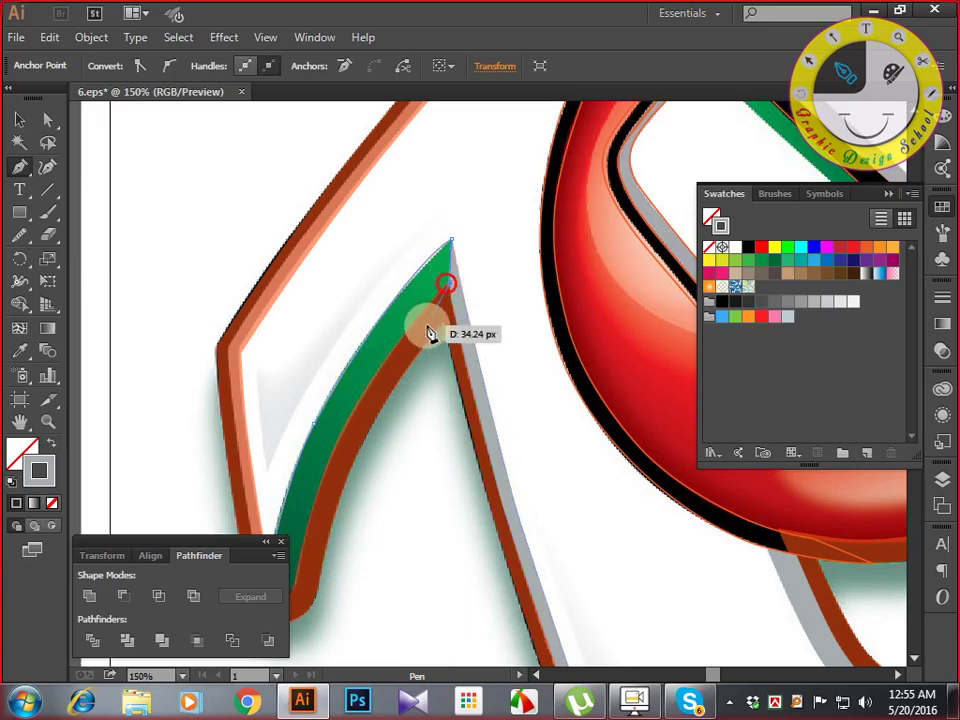
Trace the border side of the 7's green bevel back down to the lower tip and close the path.
{"action": "key", "text": "space"}
{"action": "left_click_drag", "start_coordinate": [387, 377], "coordinate": [544, 244]}
{"action": "left_click_drag", "start_coordinate": [505, 285], "coordinate": [488, 331]}
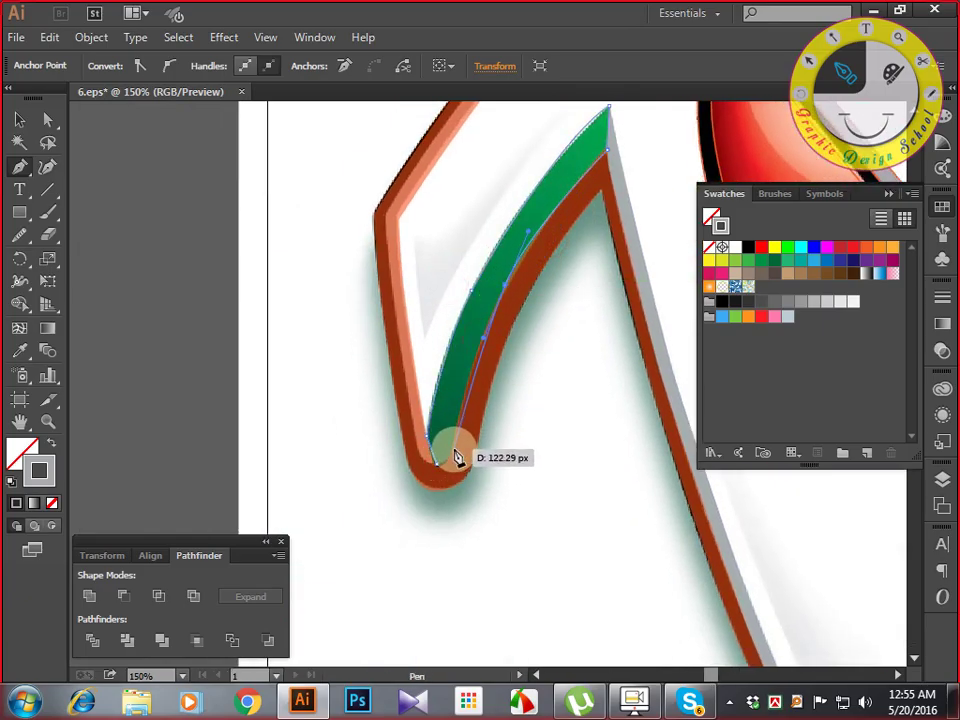
{"action": "mouse_move", "coordinate": [452, 460]}
{"action": "left_mouse_down"}
{"action": "mouse_move", "coordinate": [450, 490]}
{"action": "mouse_move", "coordinate": [450, 473]}
{"action": "left_mouse_up"}
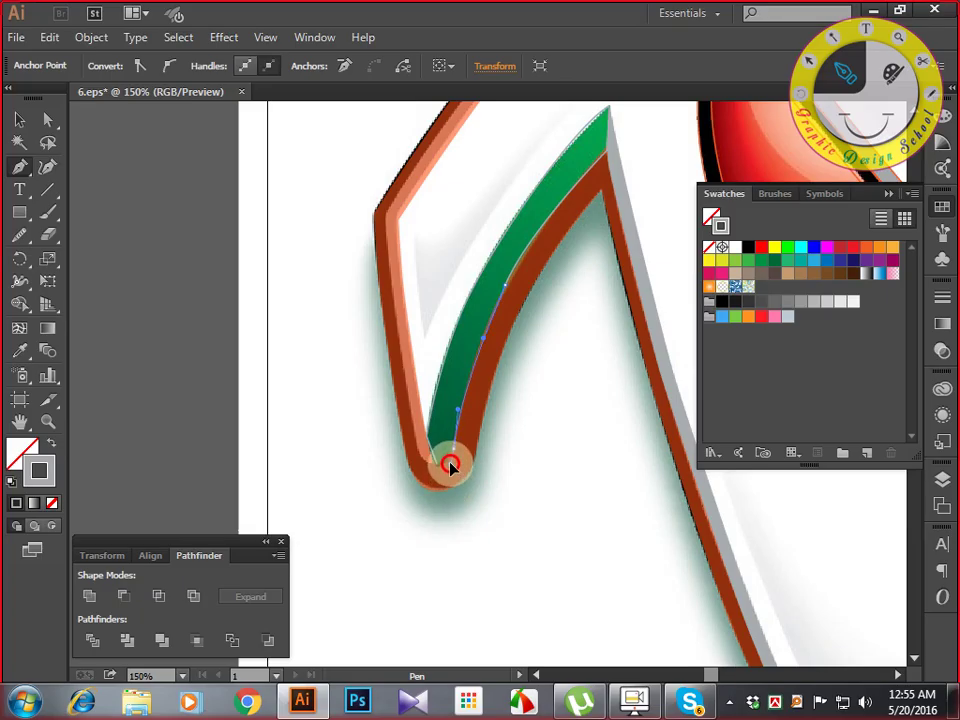
{"action": "left_click", "coordinate": [438, 464]}
Start a Pen path where the U's grey and green bevels meet and curve it along the green bevel's lower inner edge.
{"action": "key", "text": "space"}
{"action": "left_click_drag", "start_coordinate": [500, 390], "coordinate": [341, 636]}
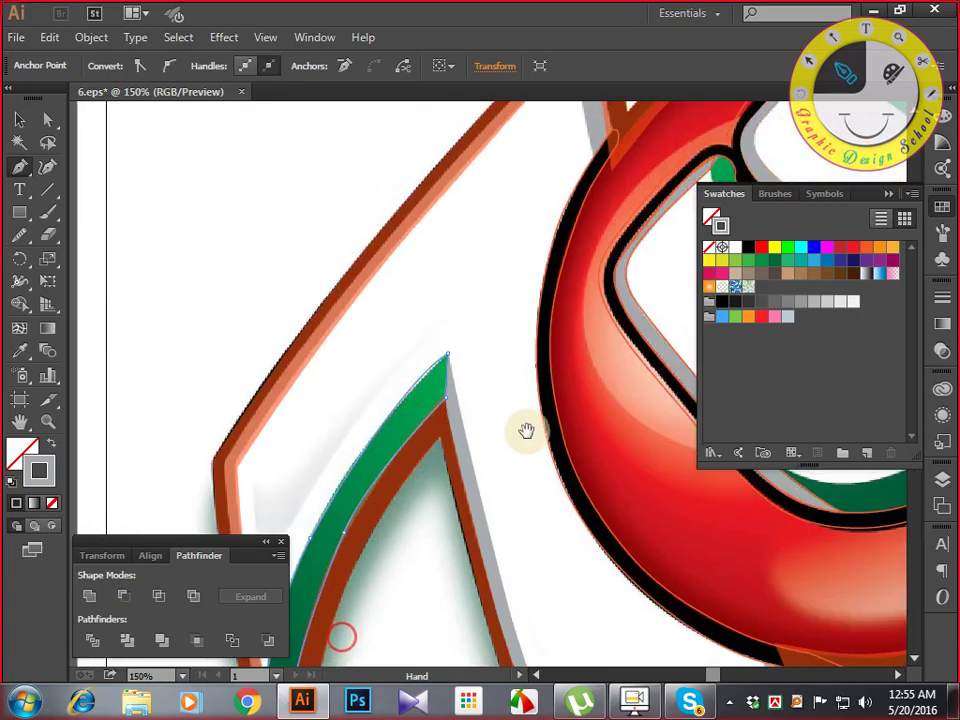
{"action": "left_click_drag", "start_coordinate": [526, 430], "coordinate": [319, 422]}
{"action": "left_click_drag", "start_coordinate": [548, 498], "coordinate": [388, 448]}
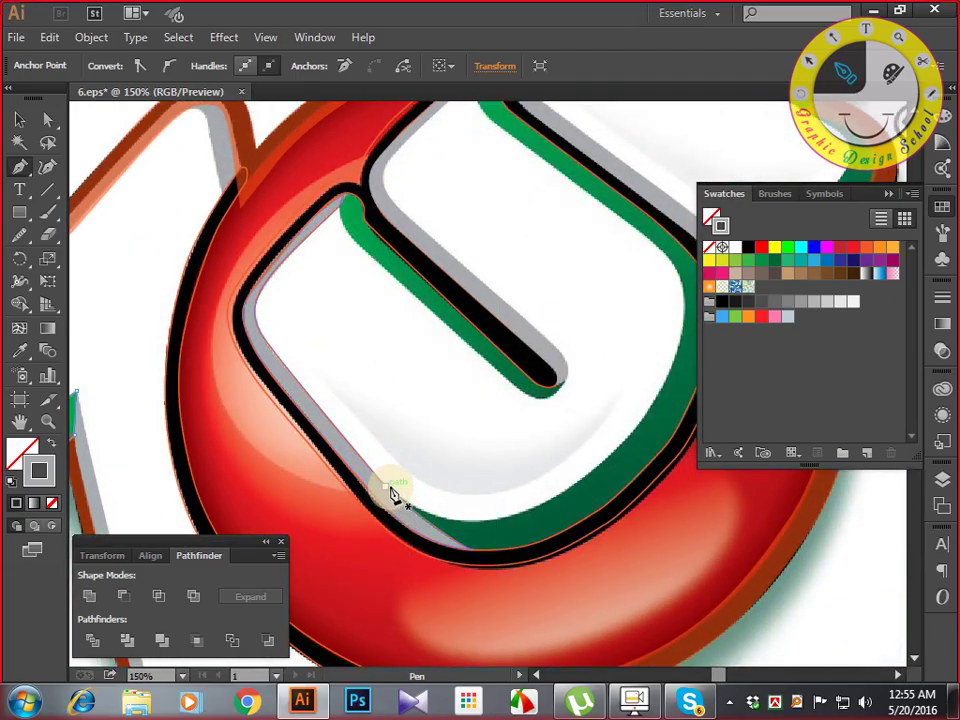
{"action": "left_click", "coordinate": [386, 486]}
{"action": "key", "text": "space"}
{"action": "left_click_drag", "start_coordinate": [509, 514], "coordinate": [495, 432]}
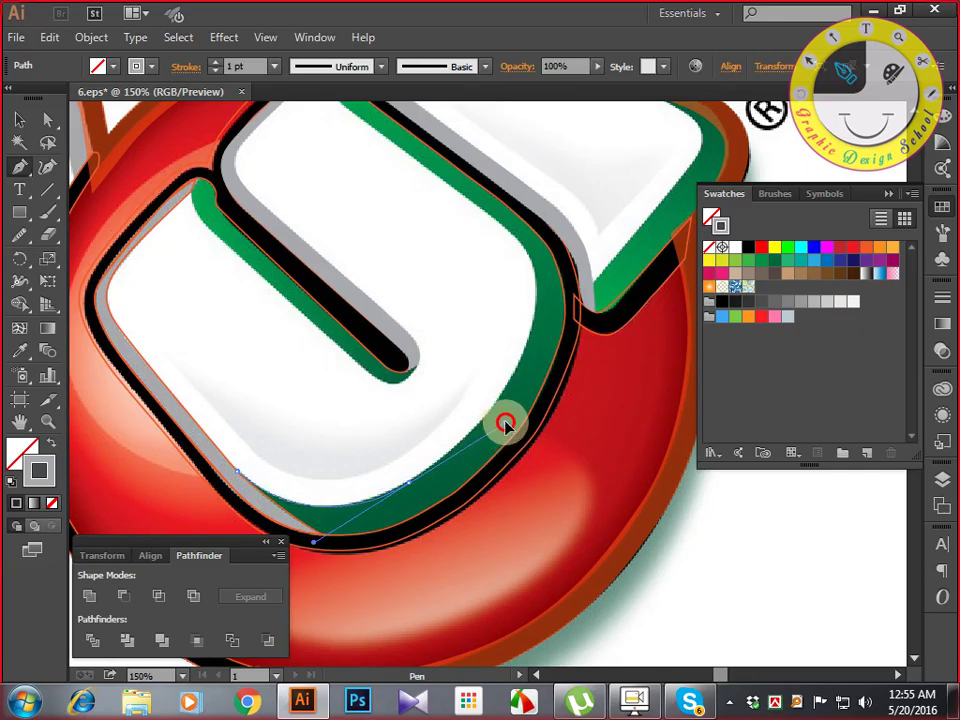
Extend the path around the U's outer bend and along the arm's green bevel to its upper end at the black outline.
{"action": "left_click_drag", "start_coordinate": [538, 306], "coordinate": [553, 496]}
{"action": "key", "text": "space"}
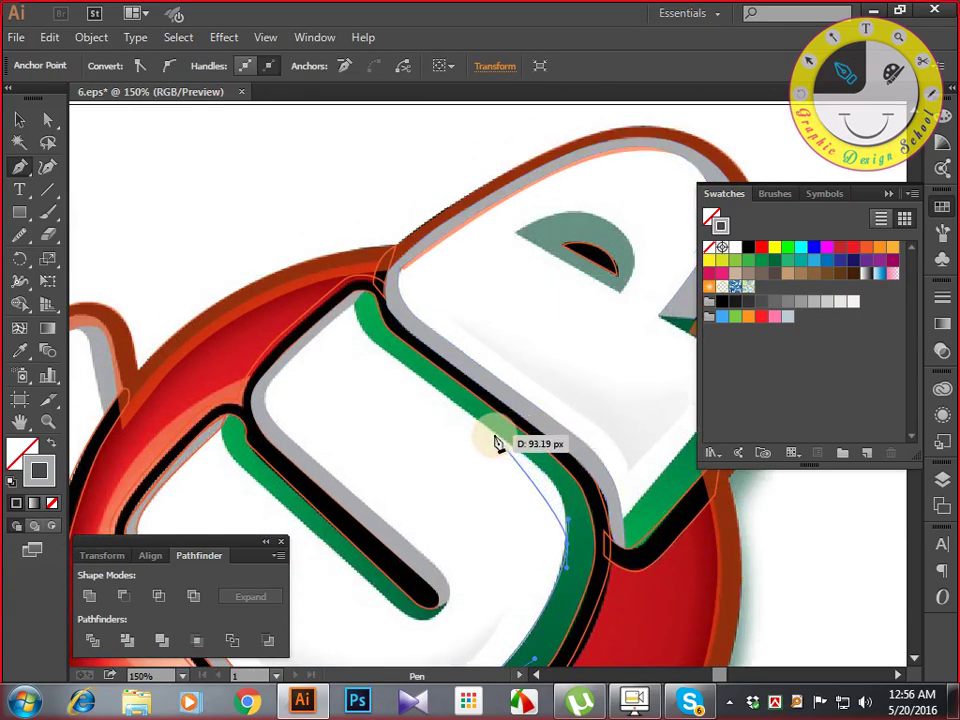
{"action": "left_click_drag", "start_coordinate": [495, 443], "coordinate": [500, 441]}
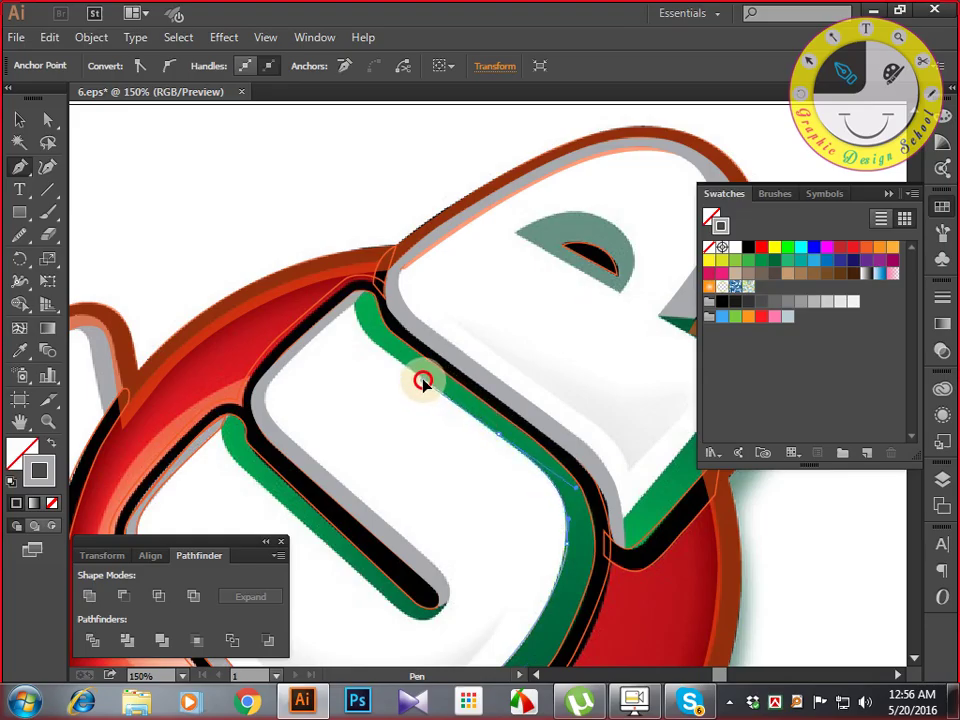
{"action": "left_click_drag", "start_coordinate": [423, 383], "coordinate": [372, 341]}
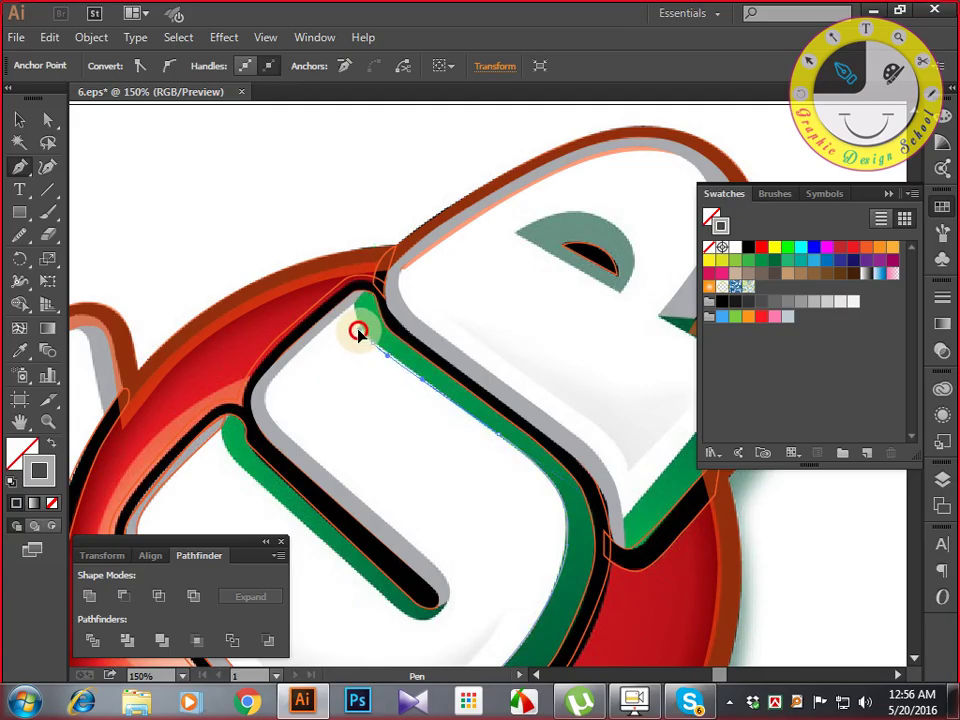
{"action": "left_click_drag", "start_coordinate": [360, 333], "coordinate": [423, 409]}
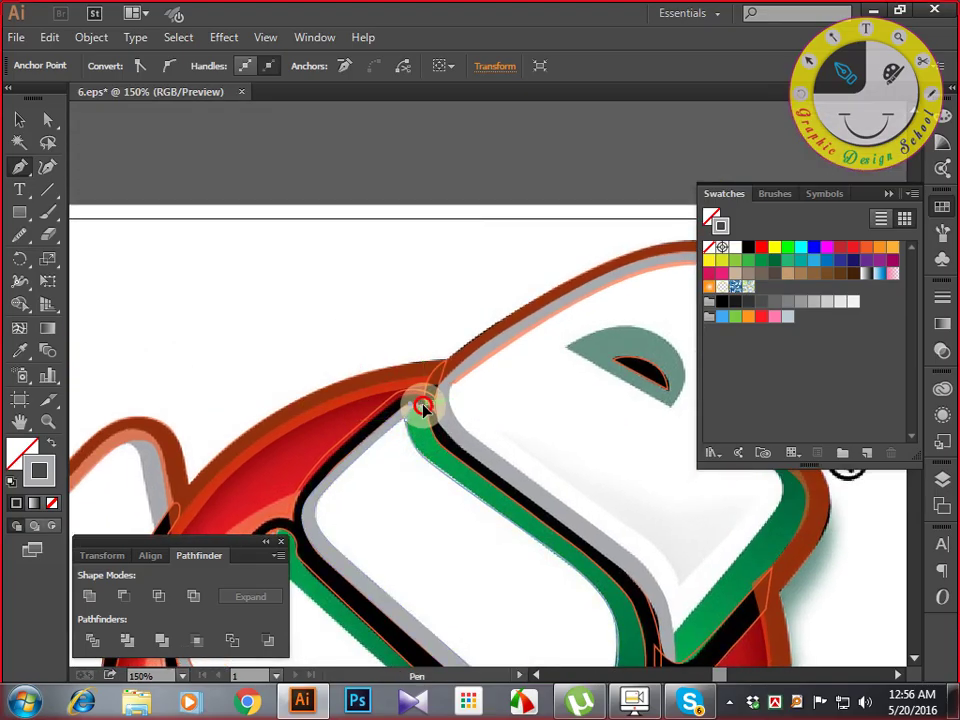
{"action": "left_click", "coordinate": [418, 405]}
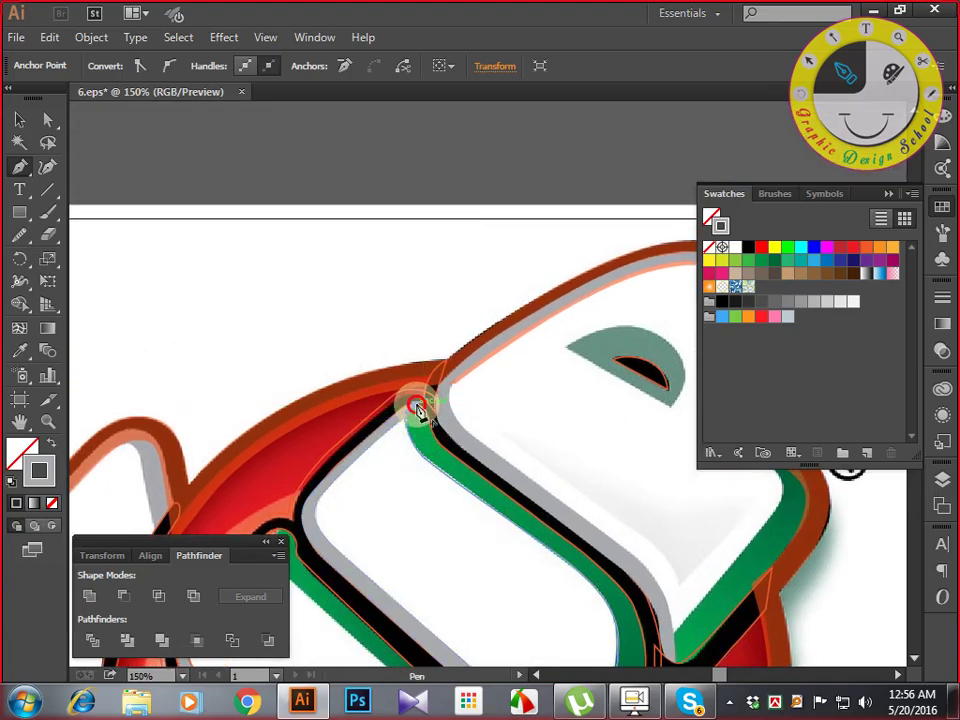
Curve the path around the upper end of the U arm's green bevel and down its border with the black outline.
{"action": "left_click_drag", "start_coordinate": [447, 455], "coordinate": [416, 388]}
{"action": "key", "text": "ctrl+plus"}
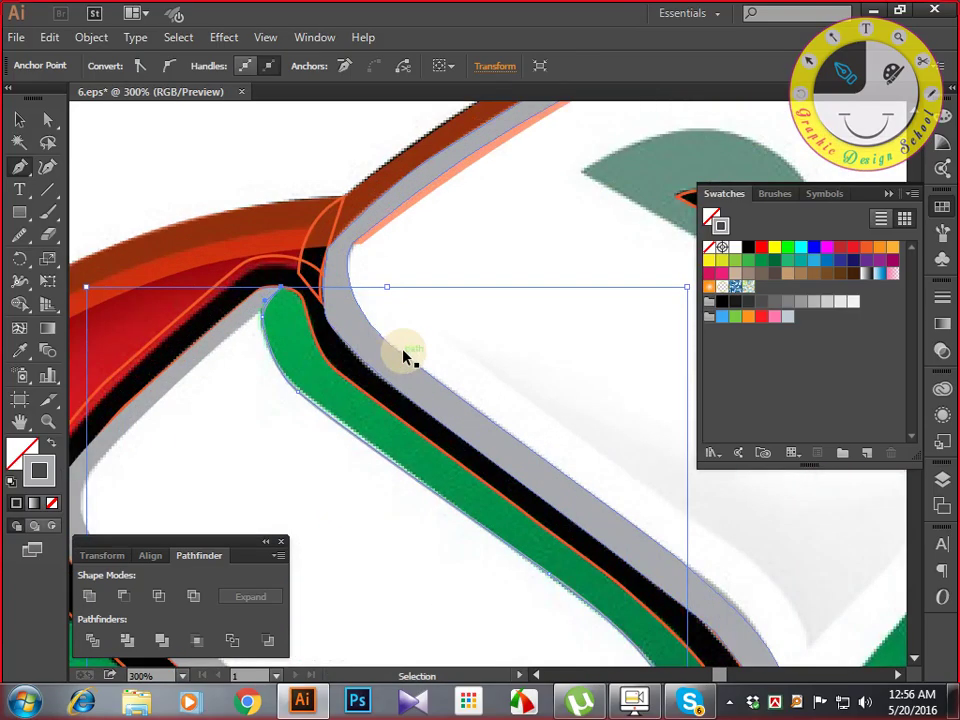
{"action": "left_click_drag", "start_coordinate": [409, 345], "coordinate": [469, 418]}
{"action": "left_click_drag", "start_coordinate": [352, 393], "coordinate": [367, 400]}
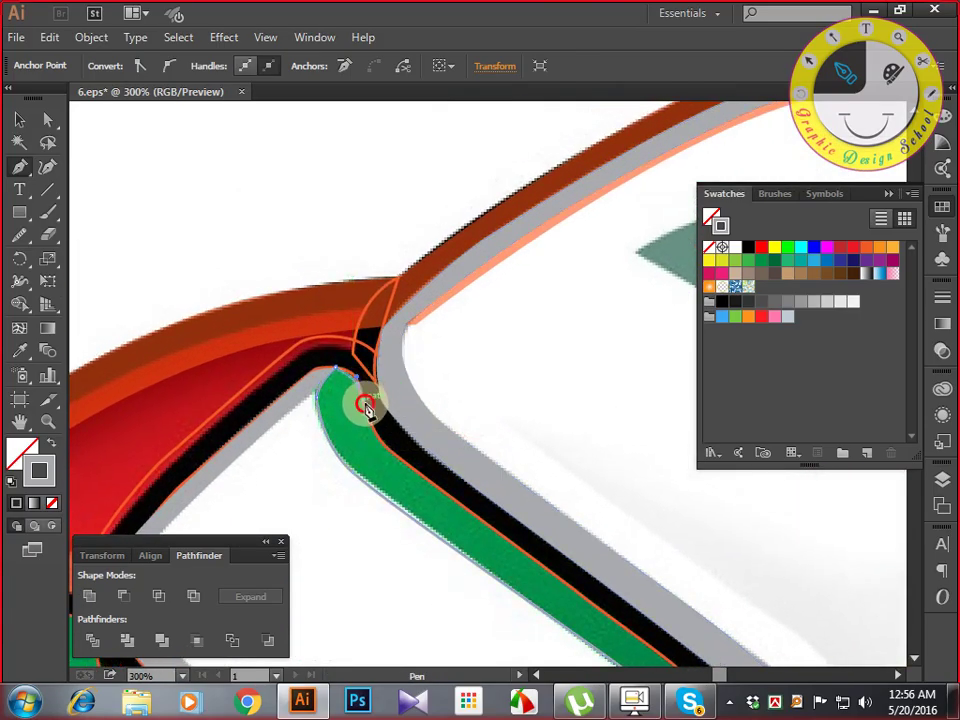
{"action": "mouse_move", "coordinate": [369, 450]}
{"action": "left_mouse_down"}
{"action": "mouse_move", "coordinate": [285, 303]}
{"action": "mouse_move", "coordinate": [370, 354]}
{"action": "left_mouse_up"}
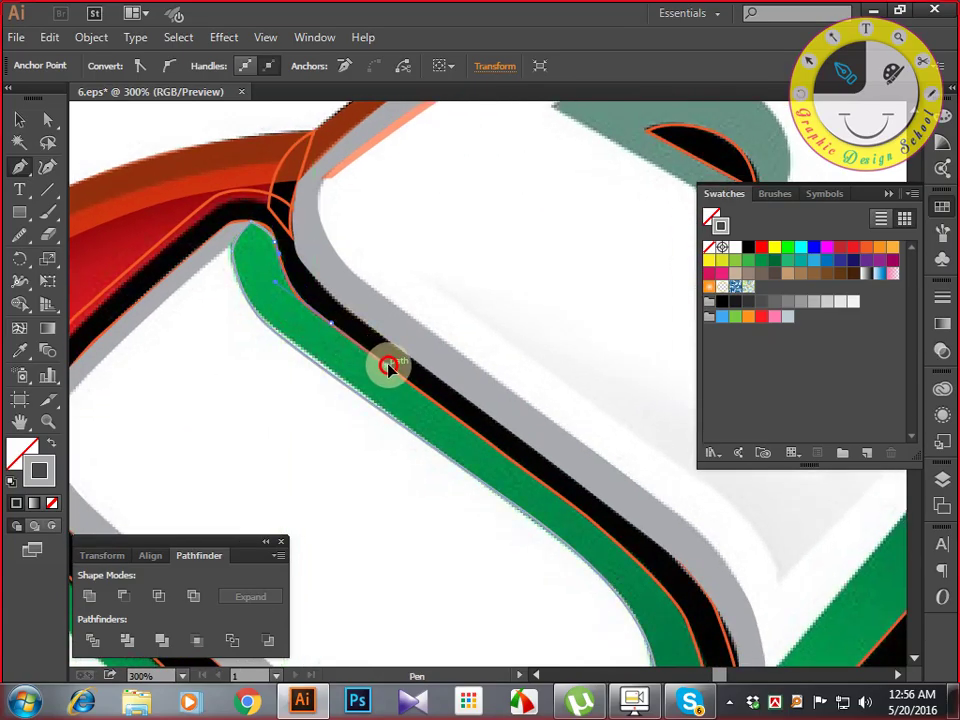
{"action": "left_click_drag", "start_coordinate": [486, 456], "coordinate": [250, 204]}
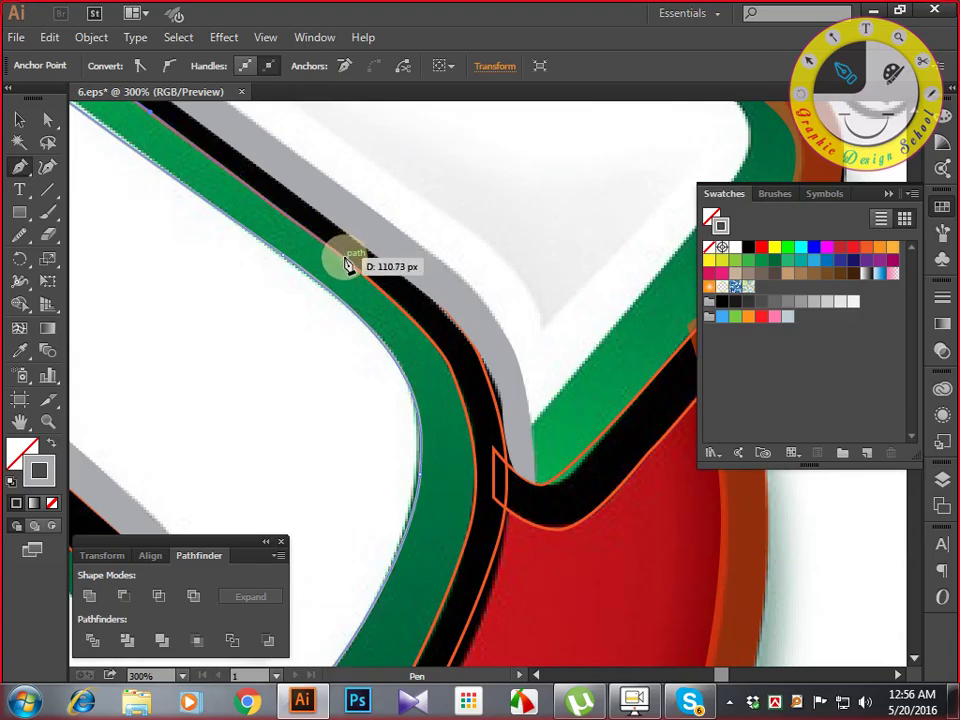
{"action": "left_click_drag", "start_coordinate": [348, 263], "coordinate": [347, 261]}
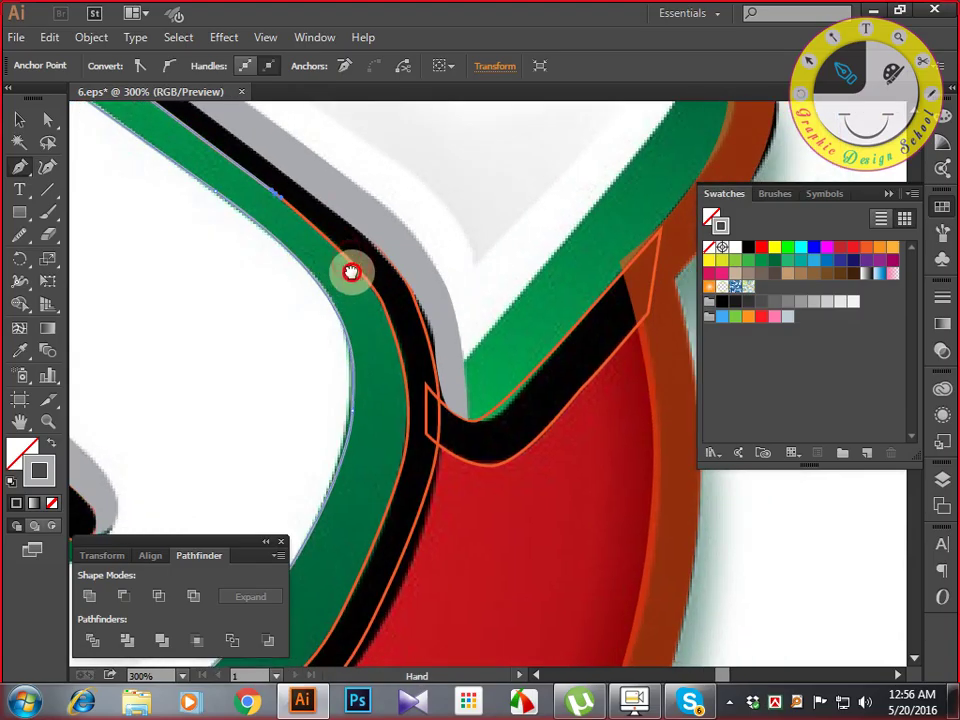
Continue the path around the U's outer bend and along the lower border between green bevel and black outline.
{"action": "mouse_move", "coordinate": [389, 314]}
{"action": "left_mouse_down"}
{"action": "mouse_move", "coordinate": [400, 361]}
{"action": "mouse_move", "coordinate": [439, 261]}
{"action": "mouse_move", "coordinate": [445, 309]}
{"action": "mouse_move", "coordinate": [422, 384]}
{"action": "mouse_move", "coordinate": [517, 307]}
{"action": "mouse_move", "coordinate": [504, 318]}
{"action": "left_mouse_up"}
{"action": "left_click", "coordinate": [495, 330]}
{"action": "left_click_drag", "start_coordinate": [435, 366], "coordinate": [451, 345]}
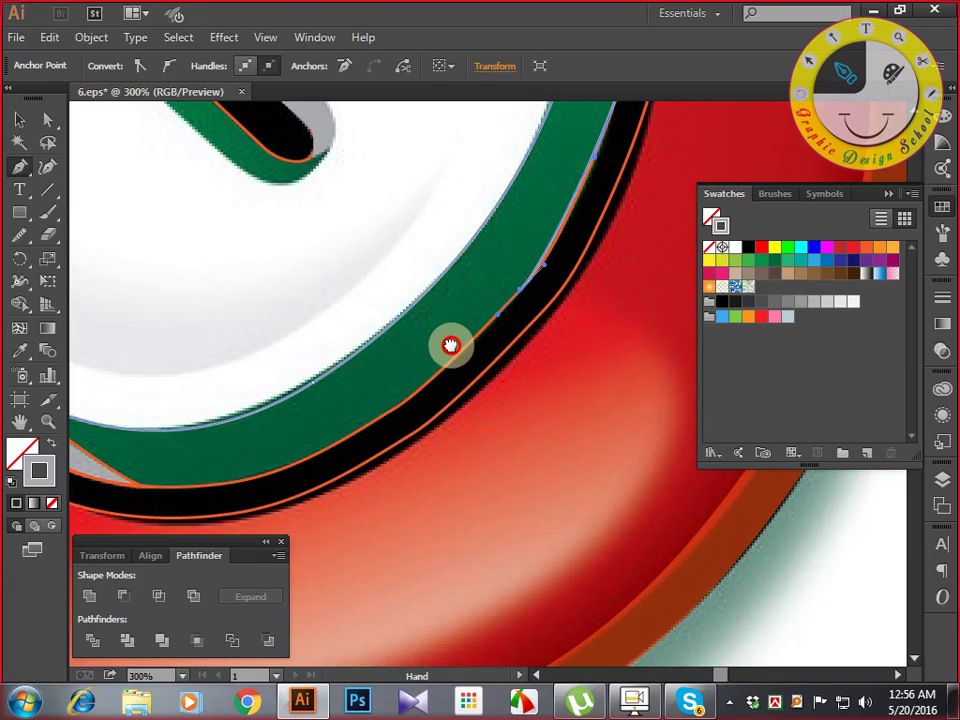
{"action": "key", "text": "ctrl+z"}
{"action": "left_click_drag", "start_coordinate": [592, 245], "coordinate": [460, 408]}
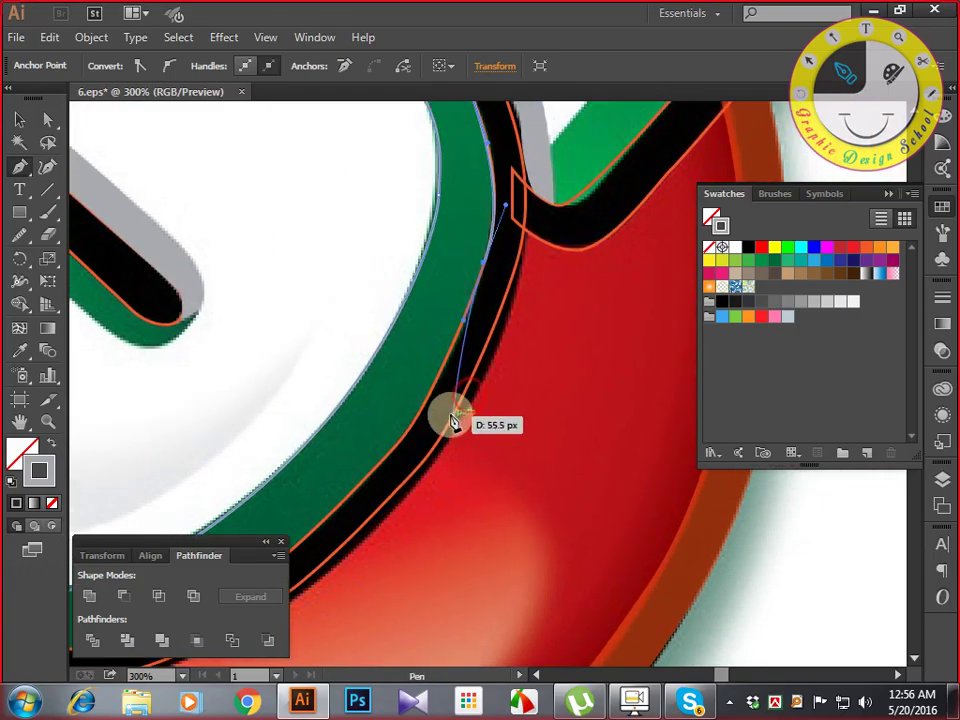
{"action": "left_click_drag", "start_coordinate": [407, 438], "coordinate": [390, 459]}
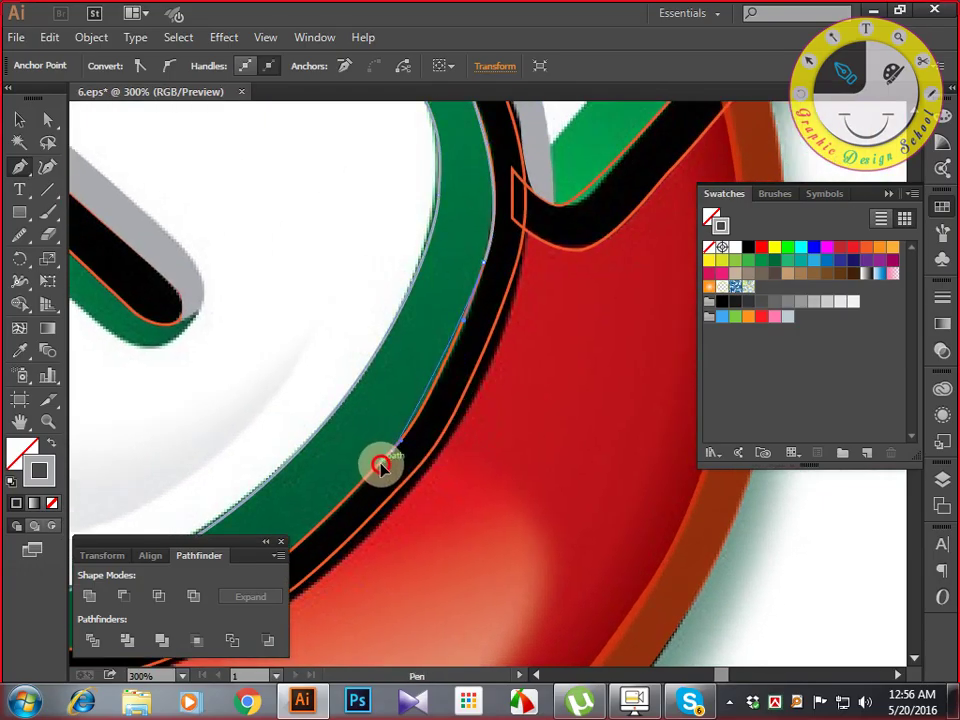
{"action": "left_click", "coordinate": [363, 487]}
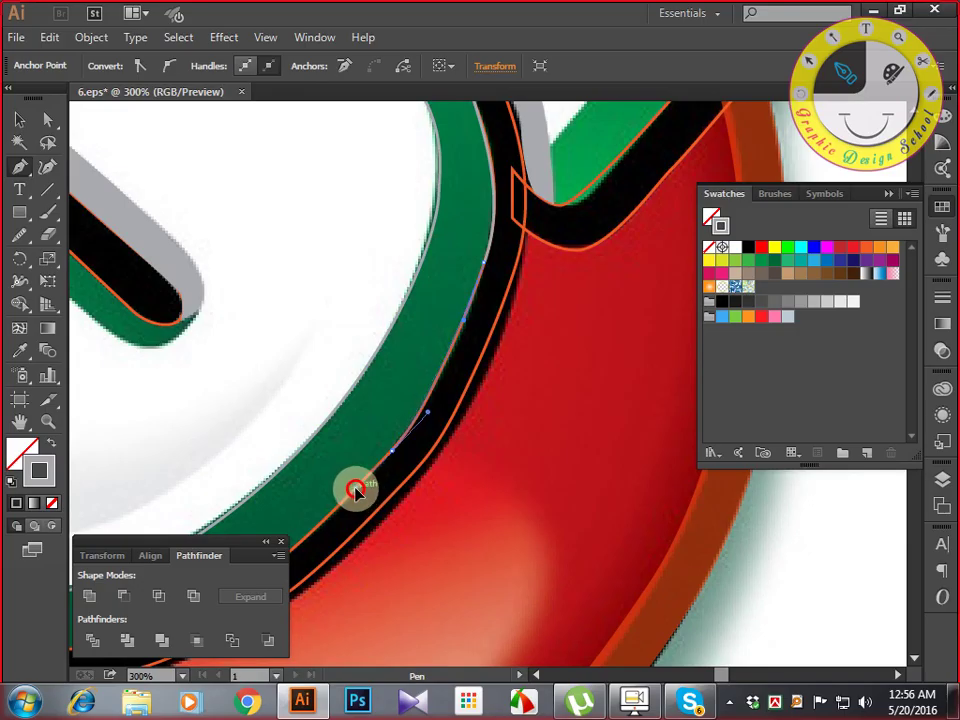
{"action": "left_click_drag", "start_coordinate": [349, 515], "coordinate": [611, 247]}
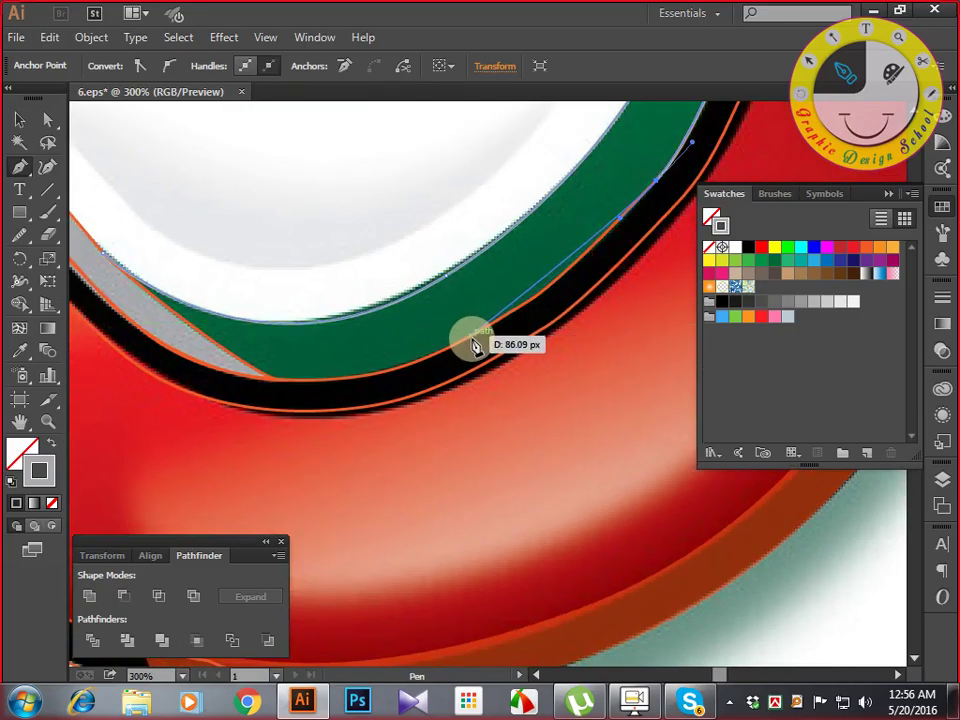
{"action": "left_click_drag", "start_coordinate": [471, 336], "coordinate": [409, 356]}
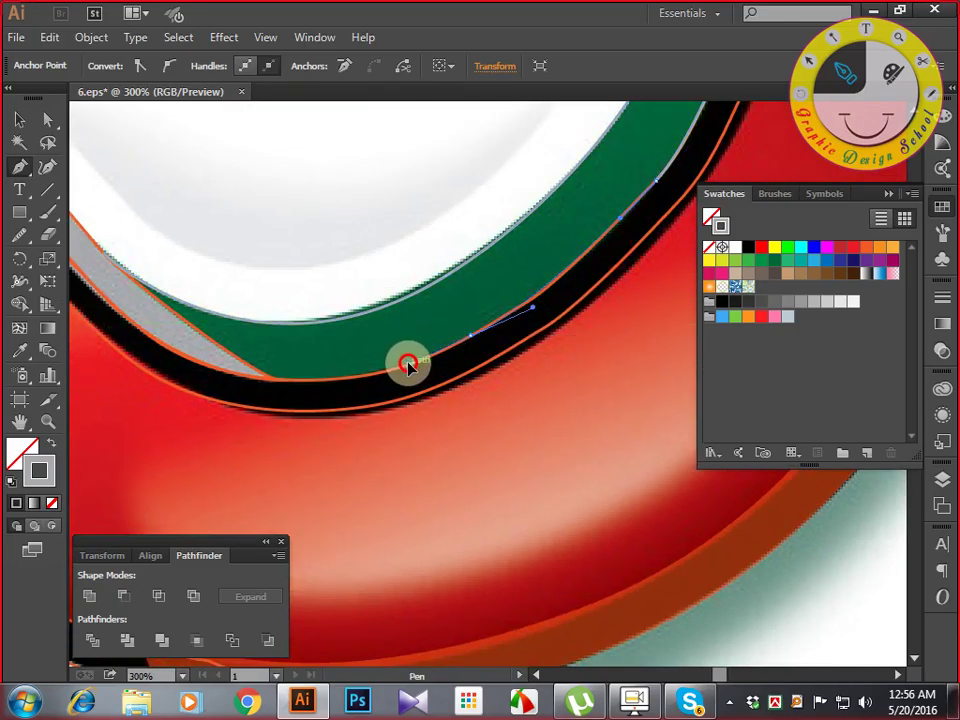
{"action": "left_click_drag", "start_coordinate": [334, 369], "coordinate": [604, 406]}
{"action": "left_click_drag", "start_coordinate": [474, 403], "coordinate": [356, 354]}
{"action": "left_click_drag", "start_coordinate": [384, 290], "coordinate": [465, 425]}
{"action": "mouse_move", "coordinate": [284, 252]}
{"action": "left_mouse_down"}
{"action": "mouse_move", "coordinate": [258, 236]}
{"action": "mouse_move", "coordinate": [294, 313]}
{"action": "mouse_move", "coordinate": [461, 511]}
{"action": "left_mouse_up"}
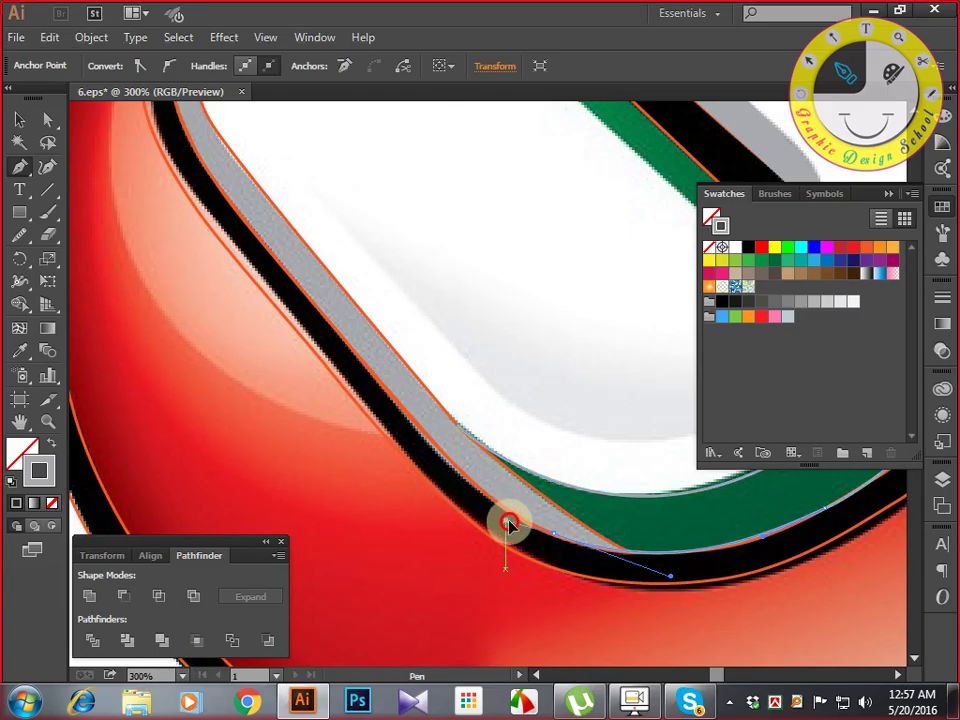
{"action": "left_click_drag", "start_coordinate": [514, 521], "coordinate": [478, 455]}
{"action": "key", "text": "ctrl+z"}
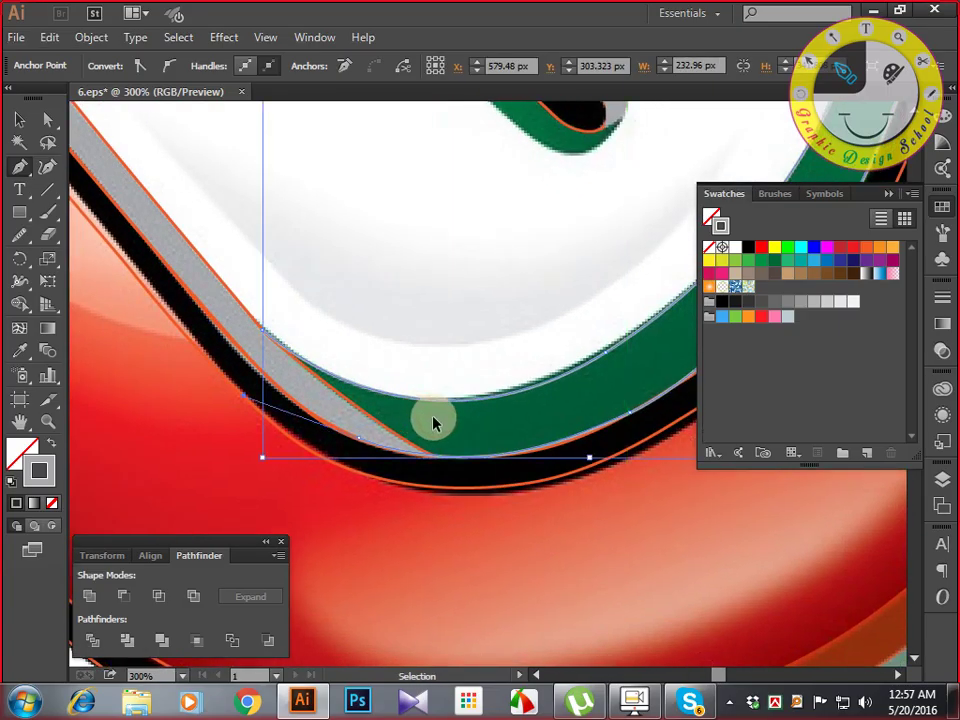
{"action": "key", "text": "ctrl+z"}
Close the path at the tip where the grey and green bevels meet and fill the shape with the sampled bevel green.
{"action": "left_click_drag", "start_coordinate": [532, 471], "coordinate": [240, 300]}
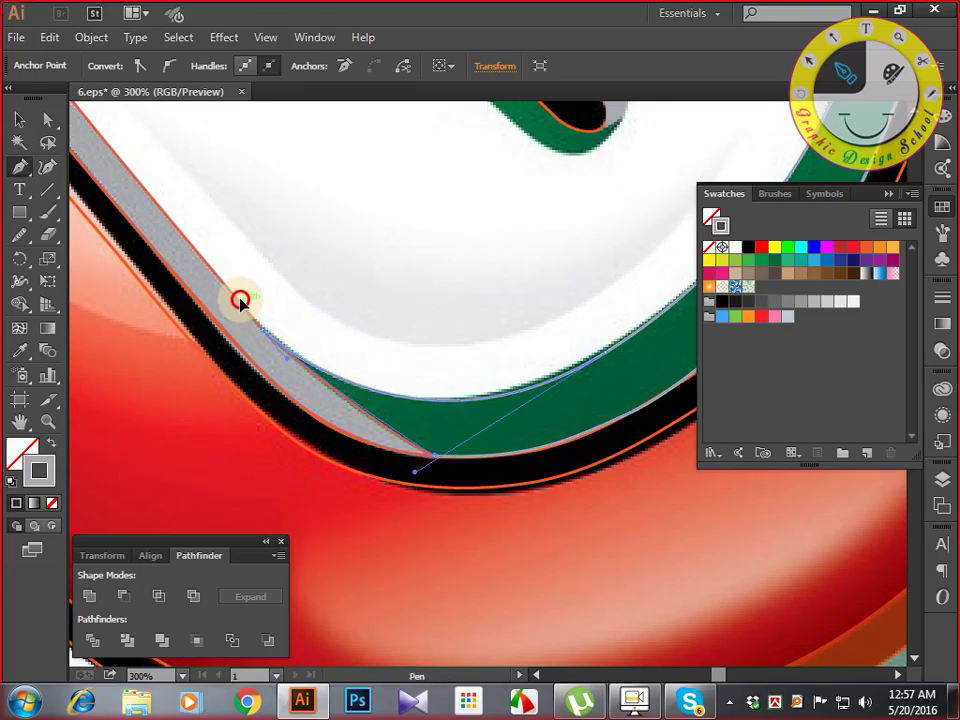
{"action": "left_click_drag", "start_coordinate": [546, 314], "coordinate": [253, 313]}
{"action": "left_click_drag", "start_coordinate": [494, 284], "coordinate": [428, 420]}
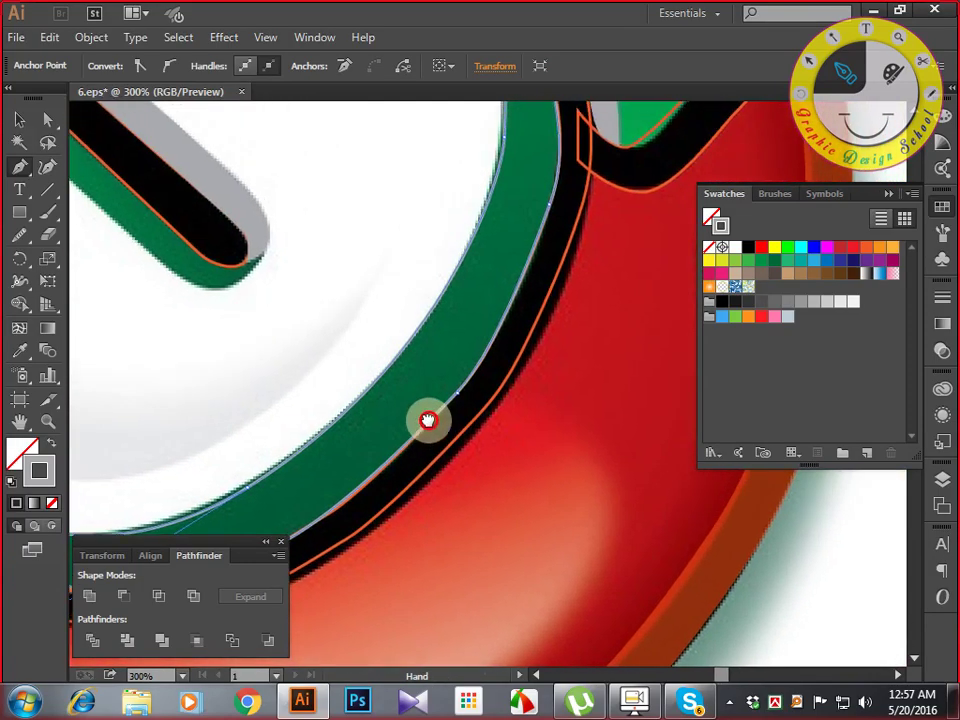
{"action": "scroll", "coordinate": [430, 425], "scroll_direction": "down", "scroll_amount": 4}
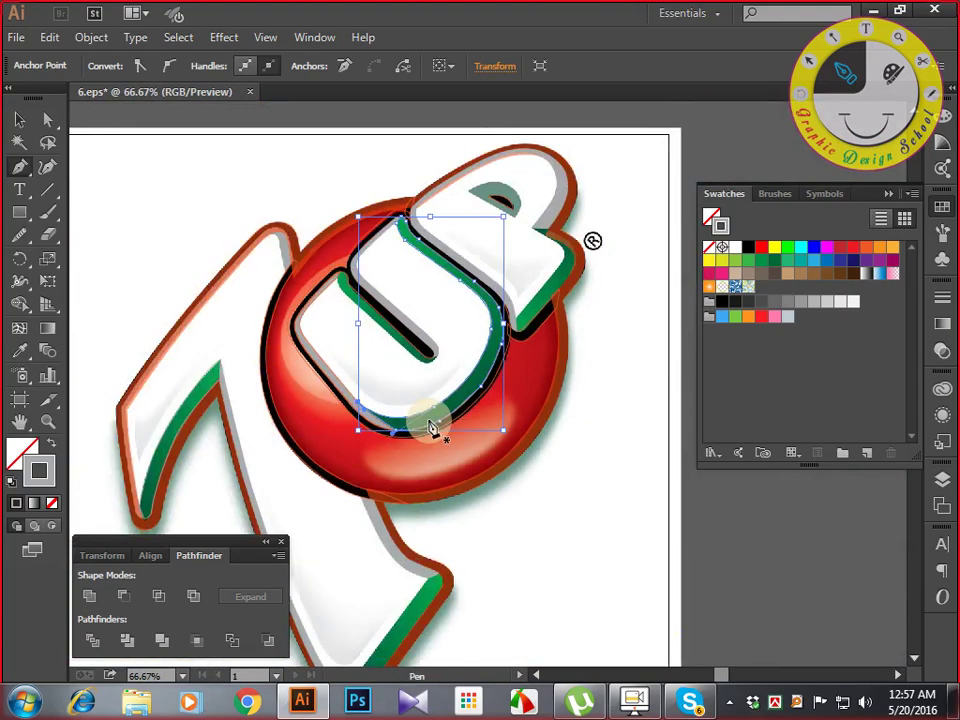
{"action": "left_click_drag", "start_coordinate": [542, 351], "coordinate": [680, 385]}
{"action": "scroll", "coordinate": [519, 490], "scroll_direction": "up", "scroll_amount": 3}
{"action": "key", "text": "i"}
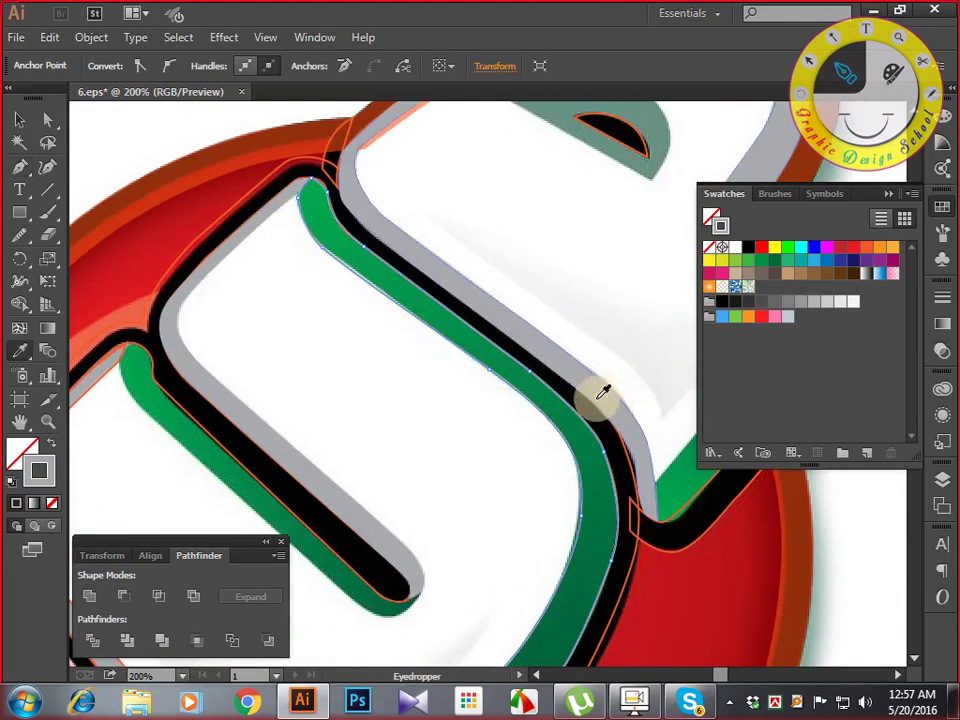
{"action": "left_click", "coordinate": [568, 420]}
Start a Pen path at the upper end of the green bevel beside the U's inner slot and trace its outer edge downward.
{"action": "left_click_drag", "start_coordinate": [431, 460], "coordinate": [626, 266]}
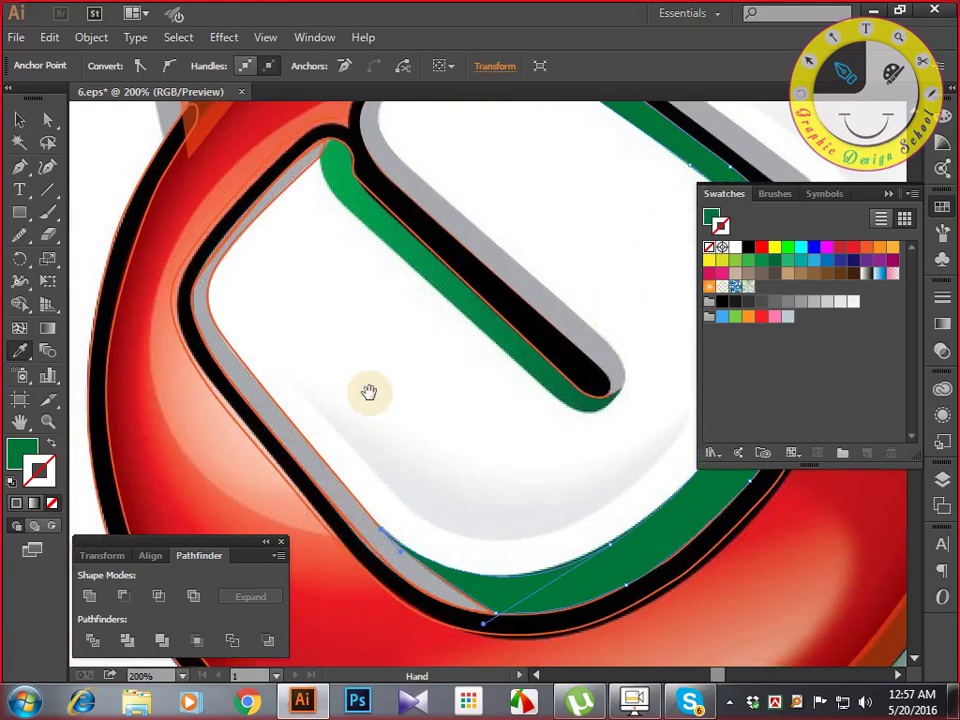
{"action": "key", "text": "p"}
{"action": "left_click_drag", "start_coordinate": [448, 366], "coordinate": [420, 443]}
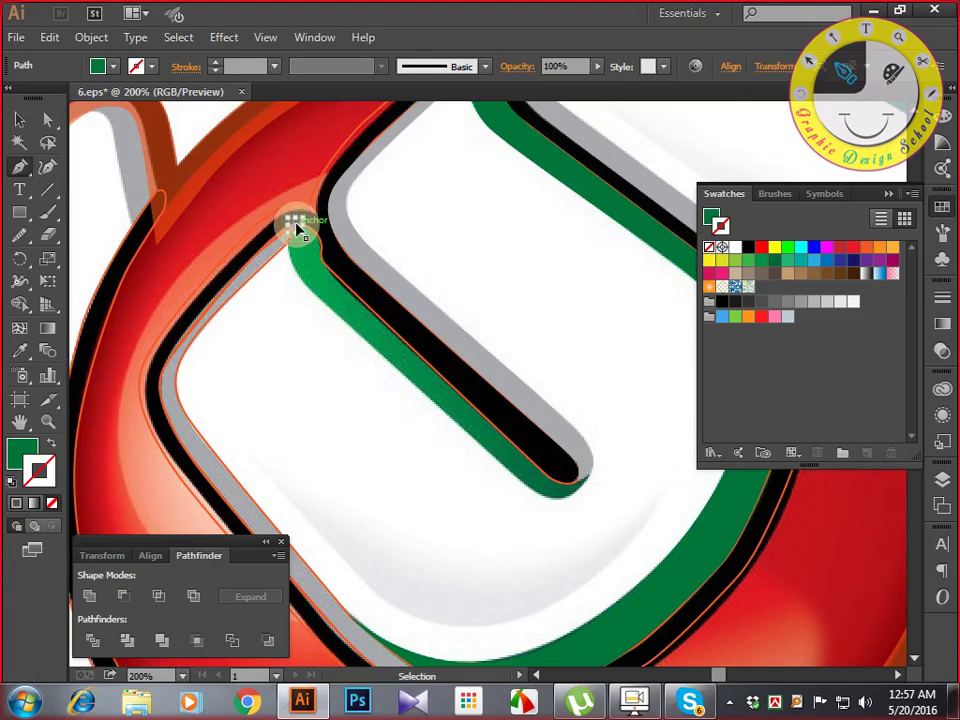
{"action": "key", "text": "ctrl+equal"}
{"action": "key", "text": "ctrl+equal"}
{"action": "key", "text": "ctrl+equal"}
{"action": "left_click_drag", "start_coordinate": [262, 236], "coordinate": [716, 401]}
{"action": "left_click_drag", "start_coordinate": [393, 243], "coordinate": [409, 375]}
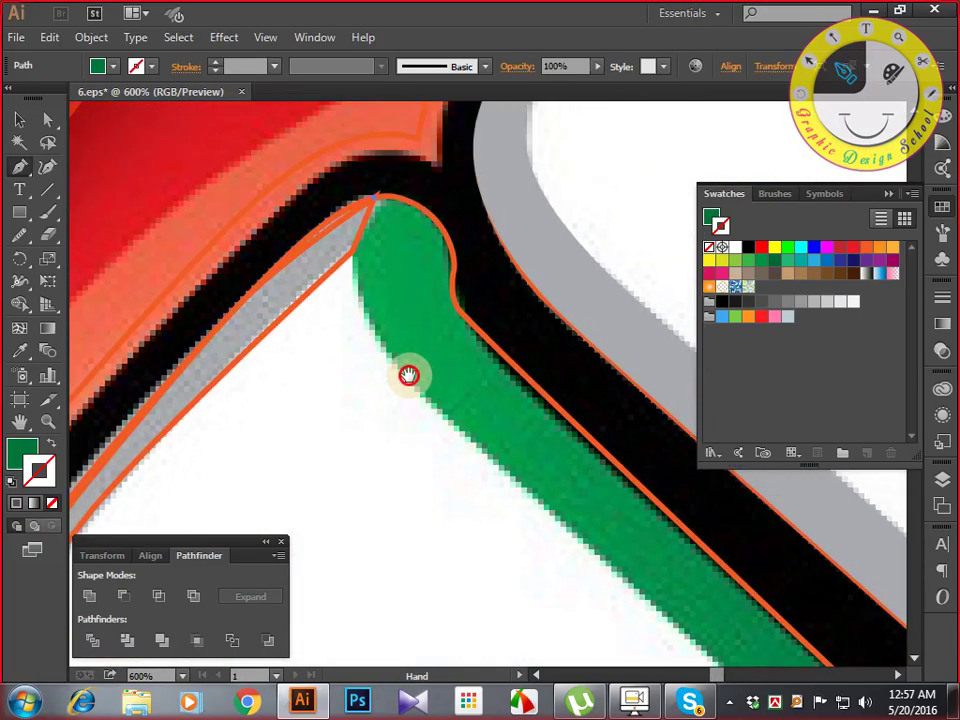
{"action": "left_click_drag", "start_coordinate": [352, 265], "coordinate": [370, 328]}
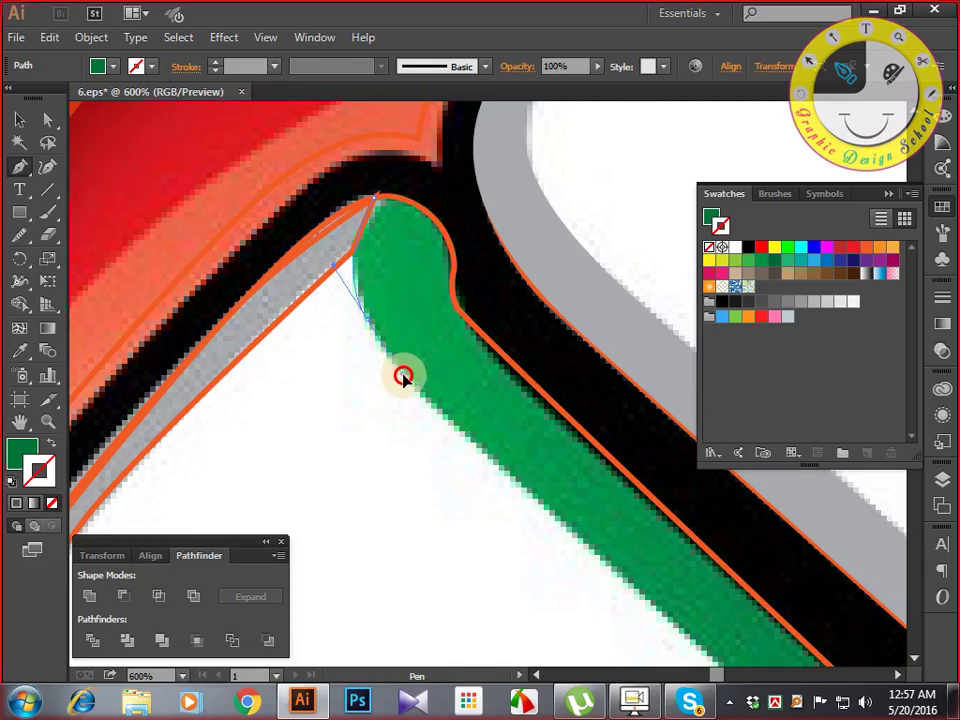
{"action": "left_click_drag", "start_coordinate": [403, 377], "coordinate": [451, 321]}
{"action": "left_click", "coordinate": [460, 330]}
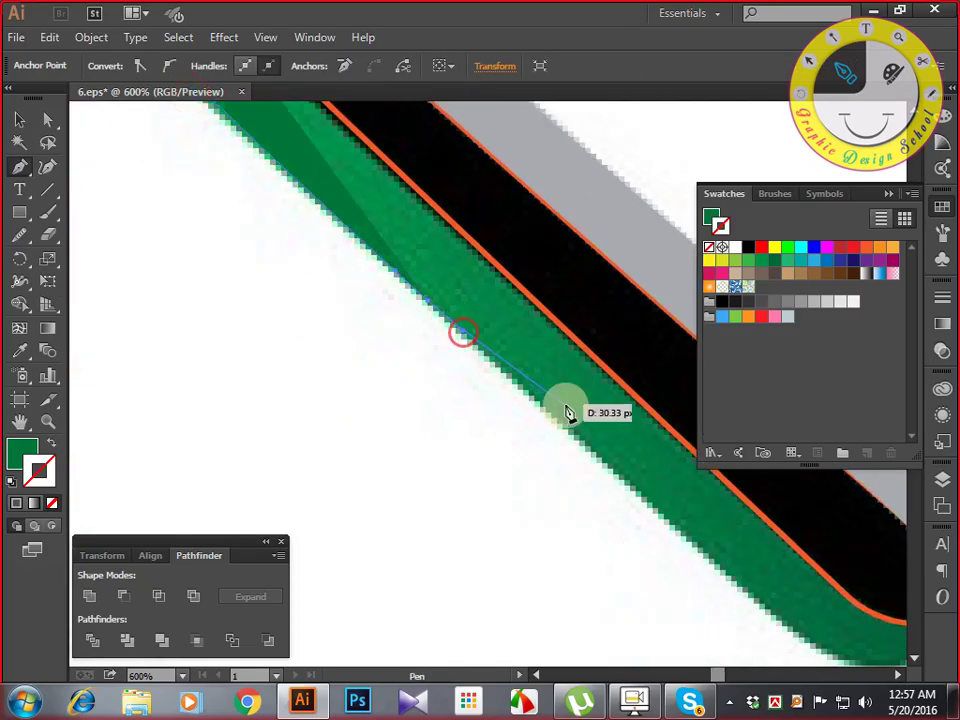
{"action": "left_click_drag", "start_coordinate": [543, 406], "coordinate": [168, 146]}
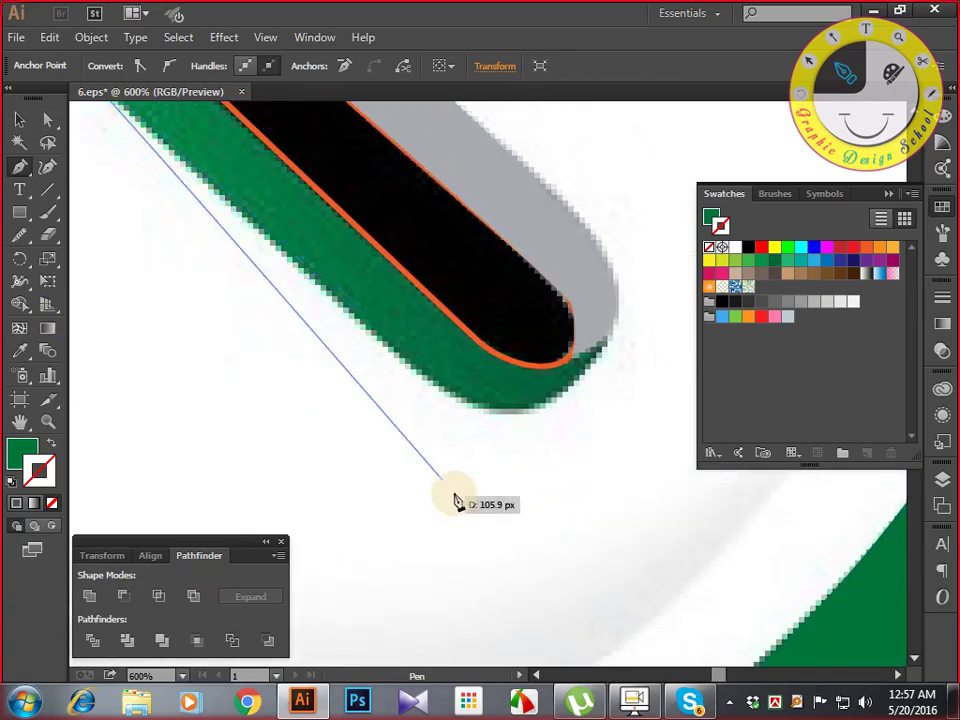
Curve the path around the bevel's tip at the slot's lower end and back to the black outline, with green as stroke only.
{"action": "left_click_drag", "start_coordinate": [419, 371], "coordinate": [441, 389]}
{"action": "mouse_move", "coordinate": [521, 399]}
{"action": "left_mouse_down"}
{"action": "mouse_move", "coordinate": [424, 421]}
{"action": "mouse_move", "coordinate": [491, 394]}
{"action": "mouse_move", "coordinate": [523, 357]}
{"action": "mouse_move", "coordinate": [576, 438]}
{"action": "mouse_move", "coordinate": [528, 433]}
{"action": "left_mouse_up"}
{"action": "left_click", "coordinate": [512, 356]}
{"action": "key", "text": "shift+x"}
{"action": "left_click", "coordinate": [527, 432]}
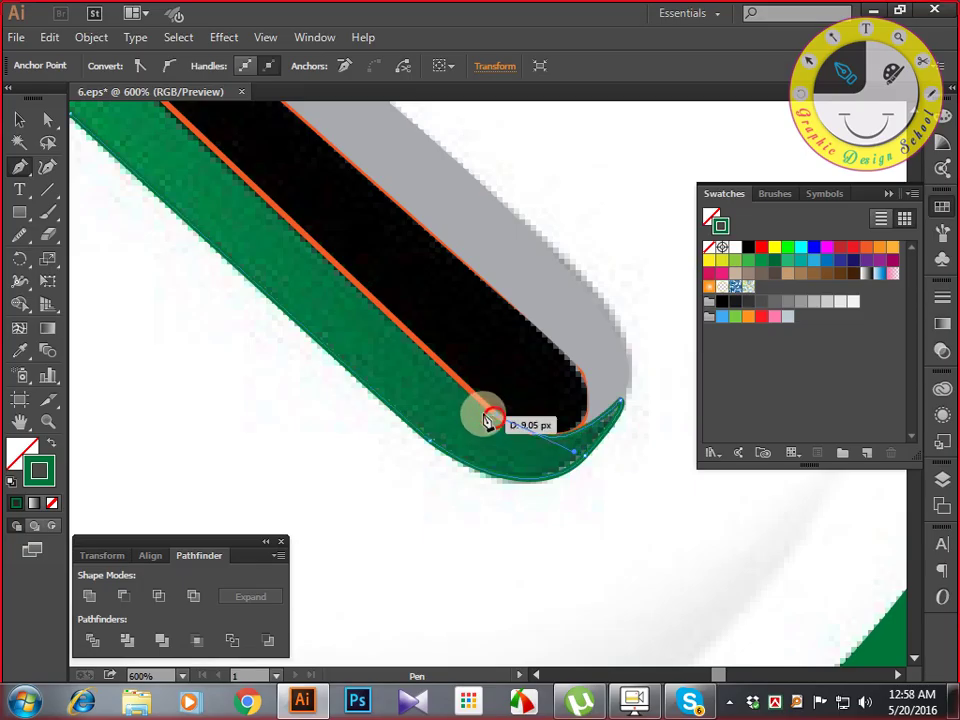
{"action": "left_click_drag", "start_coordinate": [422, 356], "coordinate": [576, 487]}
{"action": "left_click_drag", "start_coordinate": [498, 402], "coordinate": [474, 379]}
Trace the slot side of the green bevel back up to the starting point, close the path and make the green its fill.
{"action": "left_click_drag", "start_coordinate": [345, 283], "coordinate": [630, 589]}
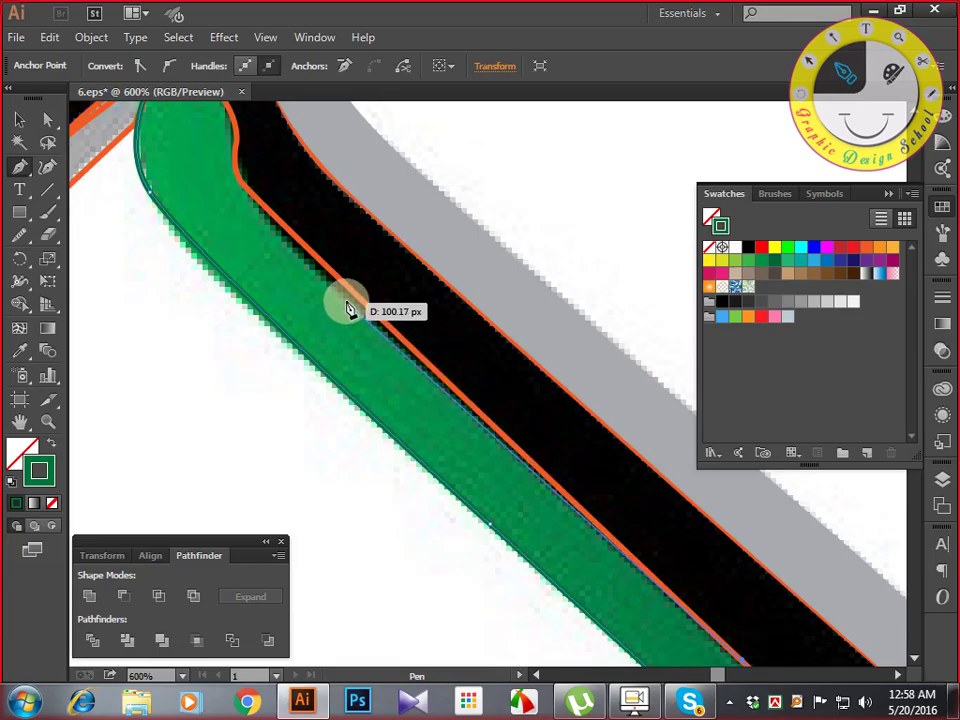
{"action": "left_click", "coordinate": [331, 271]}
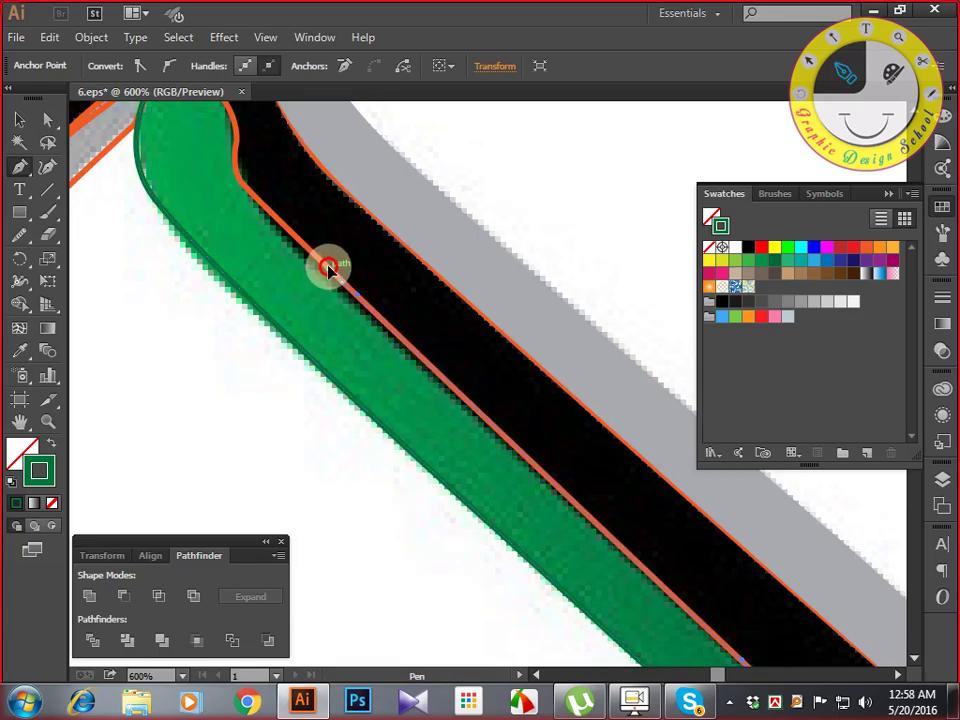
{"action": "left_click_drag", "start_coordinate": [284, 245], "coordinate": [544, 520]}
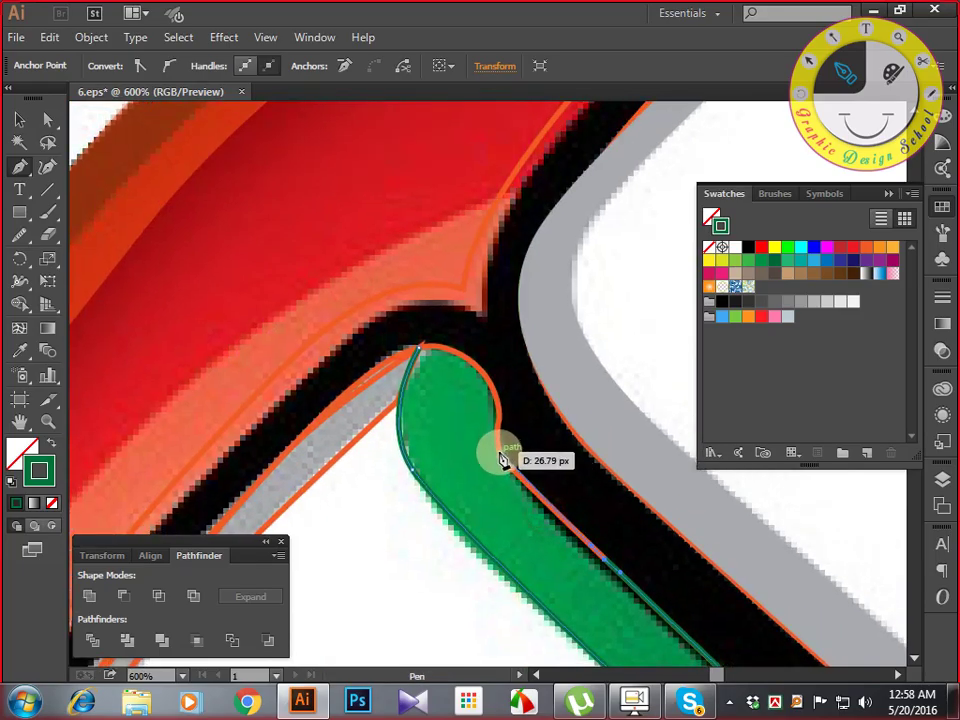
{"action": "left_click_drag", "start_coordinate": [500, 450], "coordinate": [496, 434]}
{"action": "left_click_drag", "start_coordinate": [494, 388], "coordinate": [484, 370]}
{"action": "mouse_move", "coordinate": [420, 349]}
{"action": "left_mouse_down"}
{"action": "mouse_move", "coordinate": [390, 364]}
{"action": "mouse_move", "coordinate": [259, 171]}
{"action": "left_mouse_up"}
{"action": "key", "text": "shift+x"}
Start a Pen path at the lower tip of the P's green bevel and trace its inner edge around the bend to the grey bevel's corner.
{"action": "left_click_drag", "start_coordinate": [503, 375], "coordinate": [384, 469]}
{"action": "left_click_drag", "start_coordinate": [506, 400], "coordinate": [355, 512]}
{"action": "key", "text": "ctrl+minus"}
{"action": "key", "text": "ctrl+minus"}
{"action": "key", "text": "ctrl+minus"}
{"action": "key", "text": "ctrl+minus"}
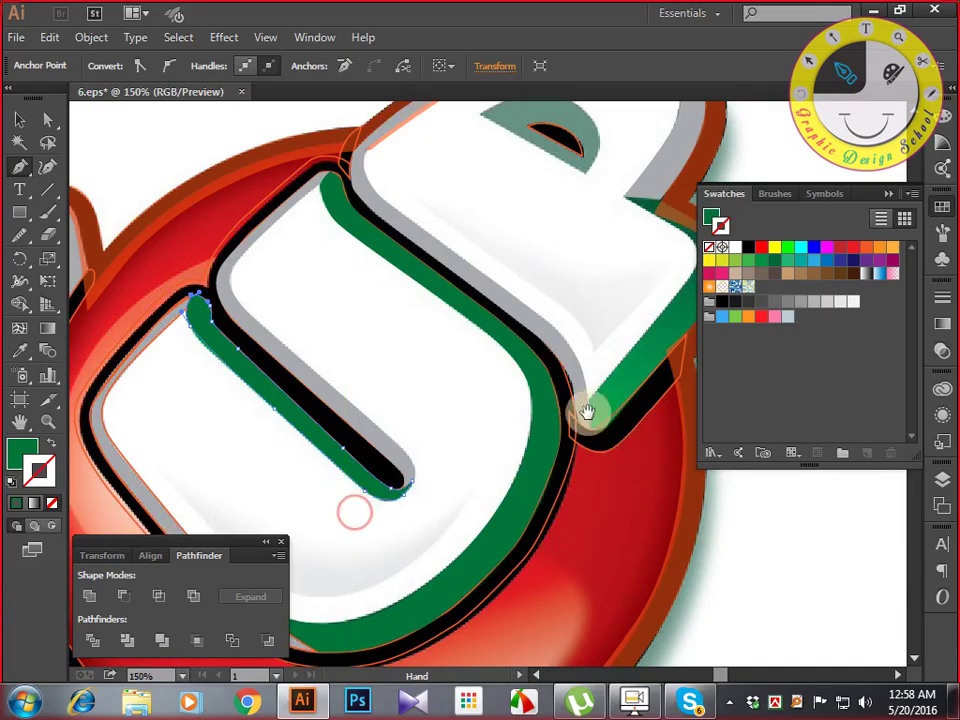
{"action": "left_click_drag", "start_coordinate": [561, 407], "coordinate": [418, 540]}
{"action": "key", "text": "ctrl+plus"}
{"action": "key", "text": "ctrl+plus"}
{"action": "left_click", "coordinate": [292, 517]}
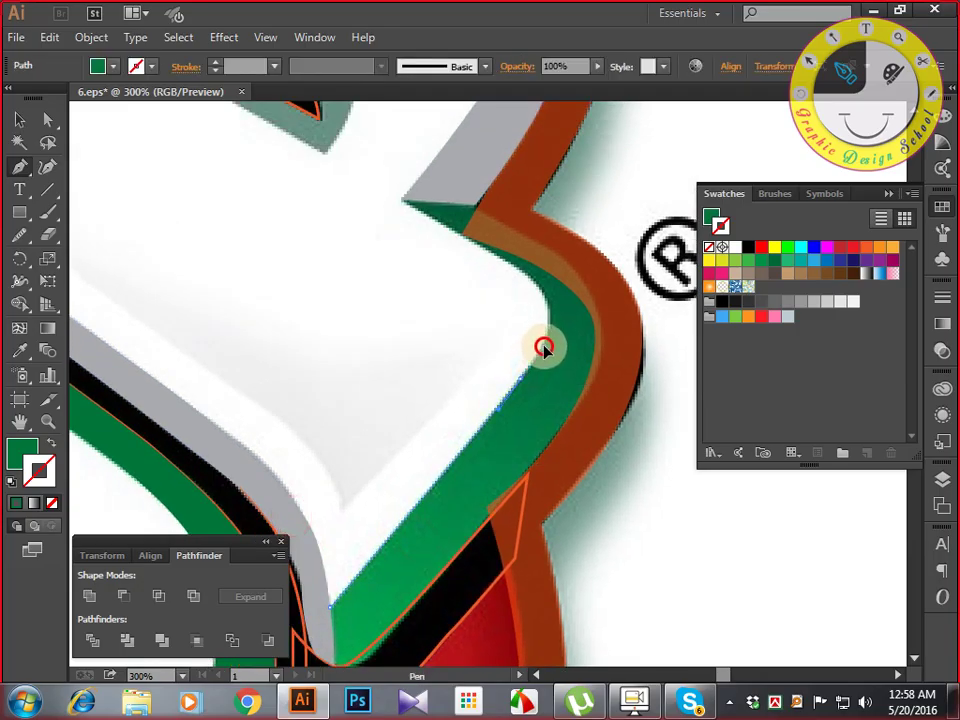
{"action": "left_click_drag", "start_coordinate": [544, 347], "coordinate": [600, 449]}
{"action": "left_click_drag", "start_coordinate": [566, 401], "coordinate": [525, 375]}
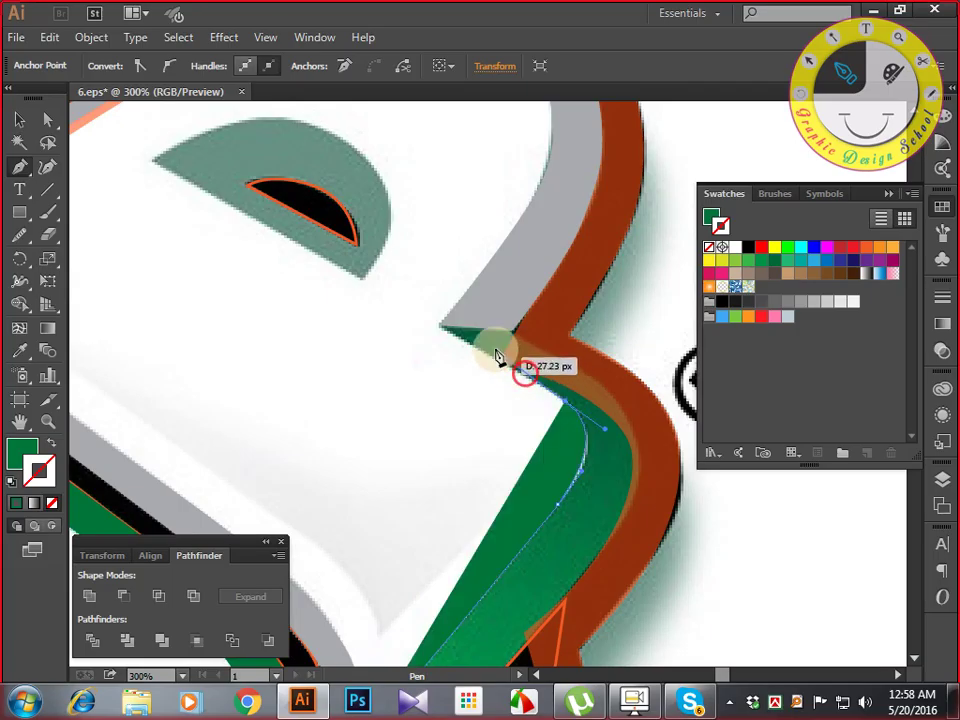
{"action": "left_click", "coordinate": [446, 328]}
Make the green stroke only and extend the path along the grey bevel's lower edge to its outer corner.
{"action": "key", "text": "shift+x"}
{"action": "left_click_drag", "start_coordinate": [546, 385], "coordinate": [428, 411]}
{"action": "left_click", "coordinate": [397, 356]}
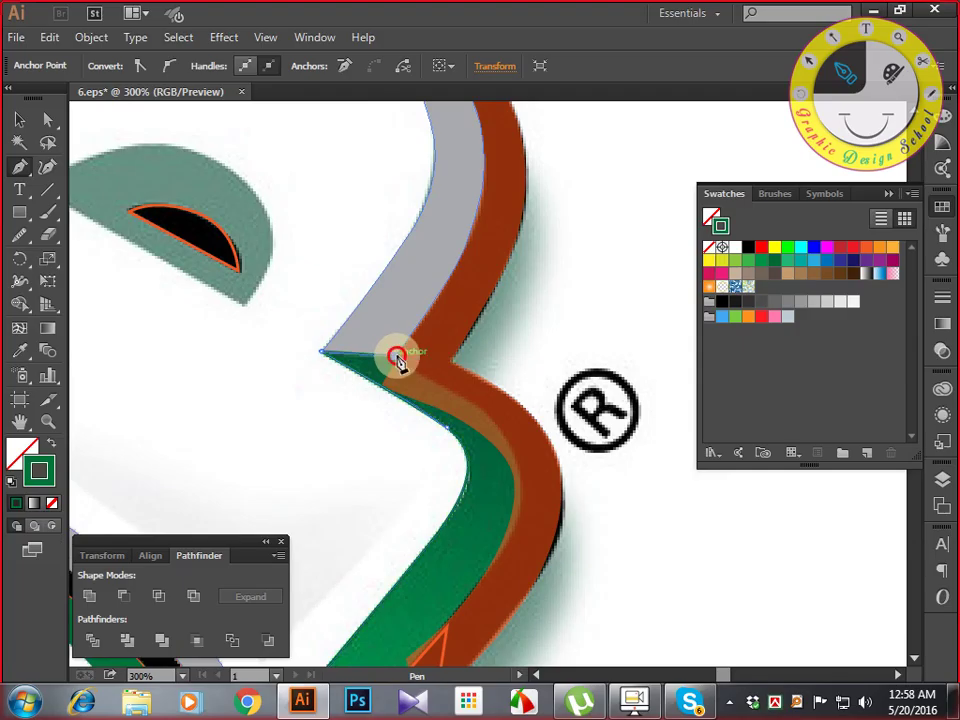
{"action": "left_click_drag", "start_coordinate": [390, 375], "coordinate": [439, 347]}
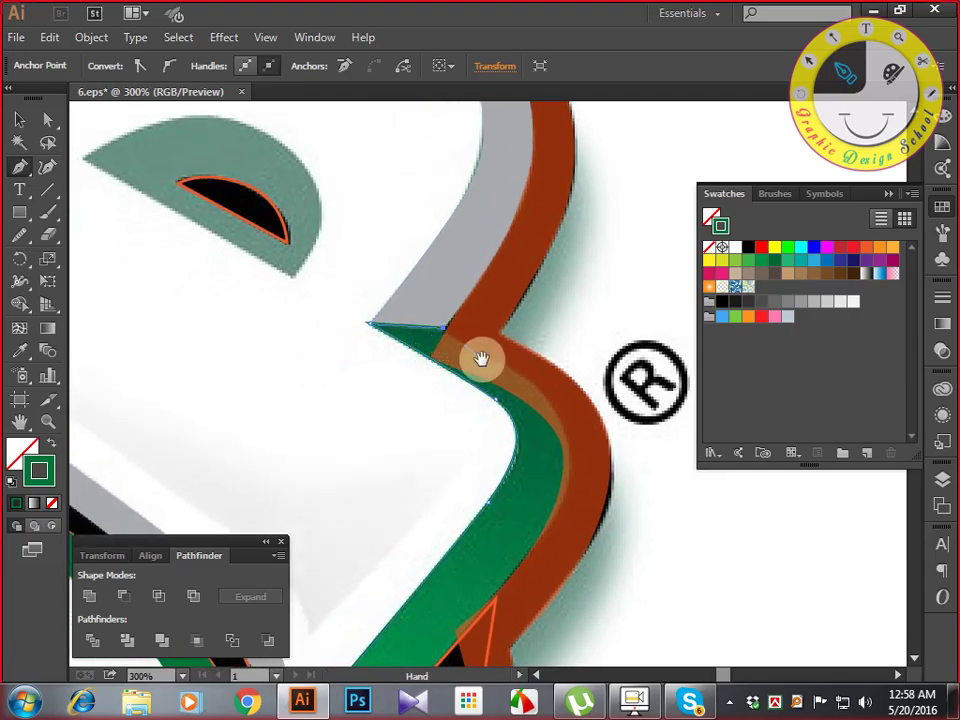
{"action": "left_click_drag", "start_coordinate": [482, 360], "coordinate": [448, 328]}
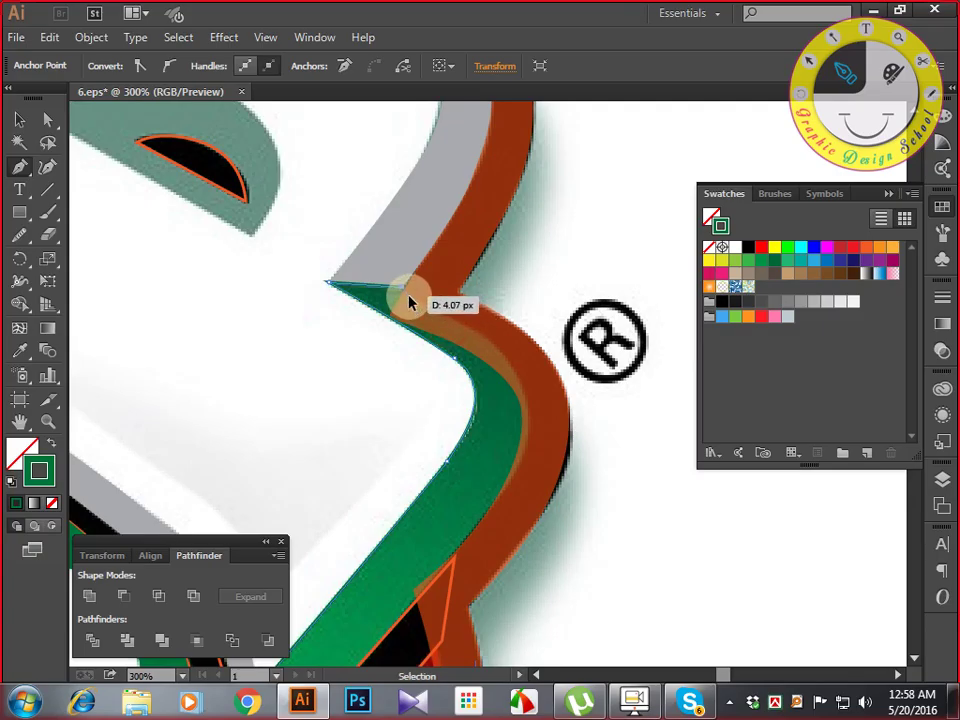
{"action": "key", "text": "ctrl+z"}
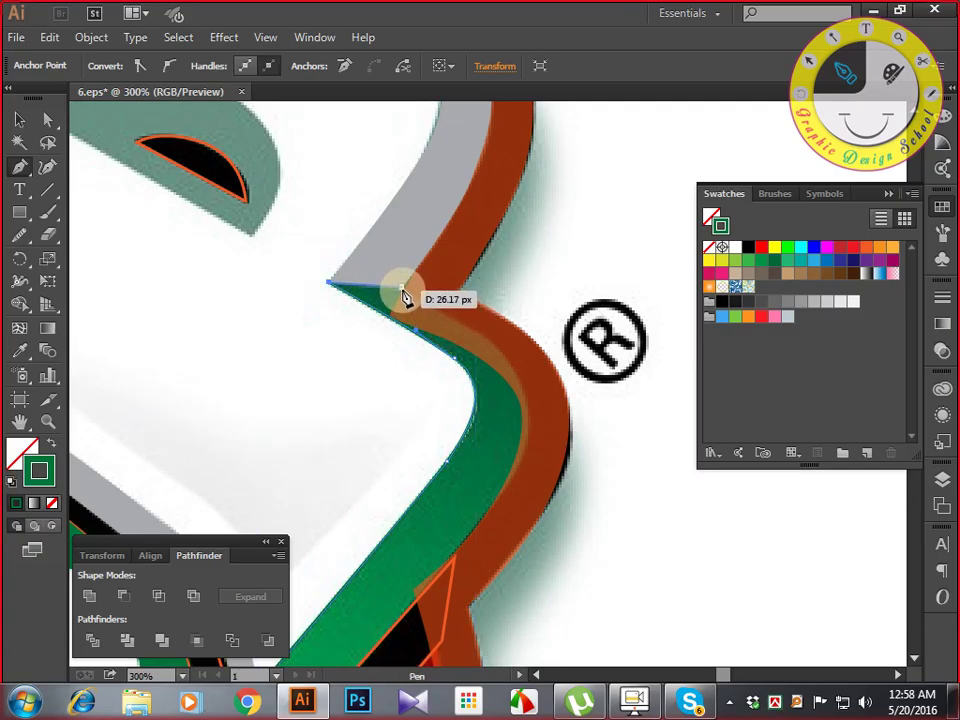
{"action": "left_click", "coordinate": [400, 289]}
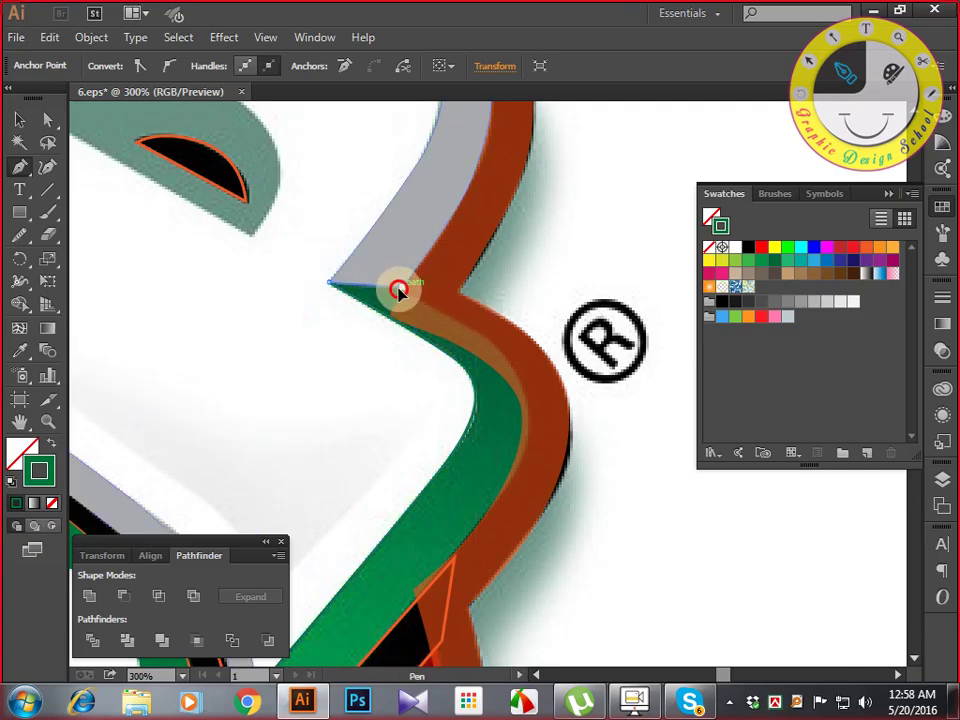
Trace the outer edge of the P's green bevel around the bend and down along the black outline towards its lower tip.
{"action": "left_click_drag", "start_coordinate": [449, 323], "coordinate": [414, 288]}
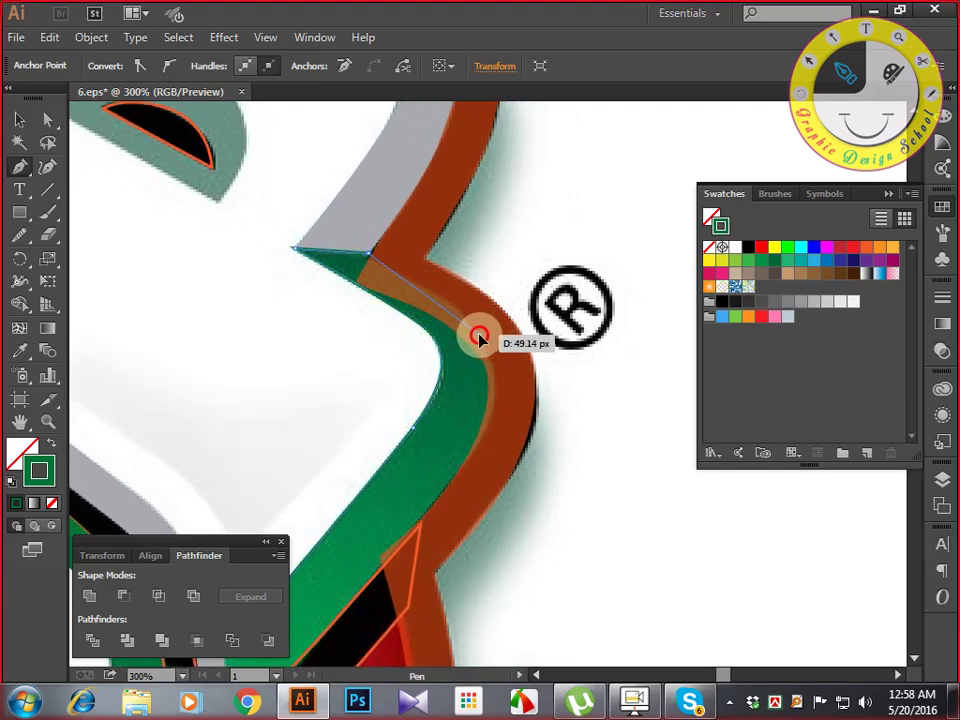
{"action": "left_click_drag", "start_coordinate": [480, 338], "coordinate": [493, 368]}
{"action": "left_click_drag", "start_coordinate": [476, 438], "coordinate": [528, 382]}
{"action": "left_click_drag", "start_coordinate": [501, 427], "coordinate": [470, 467]}
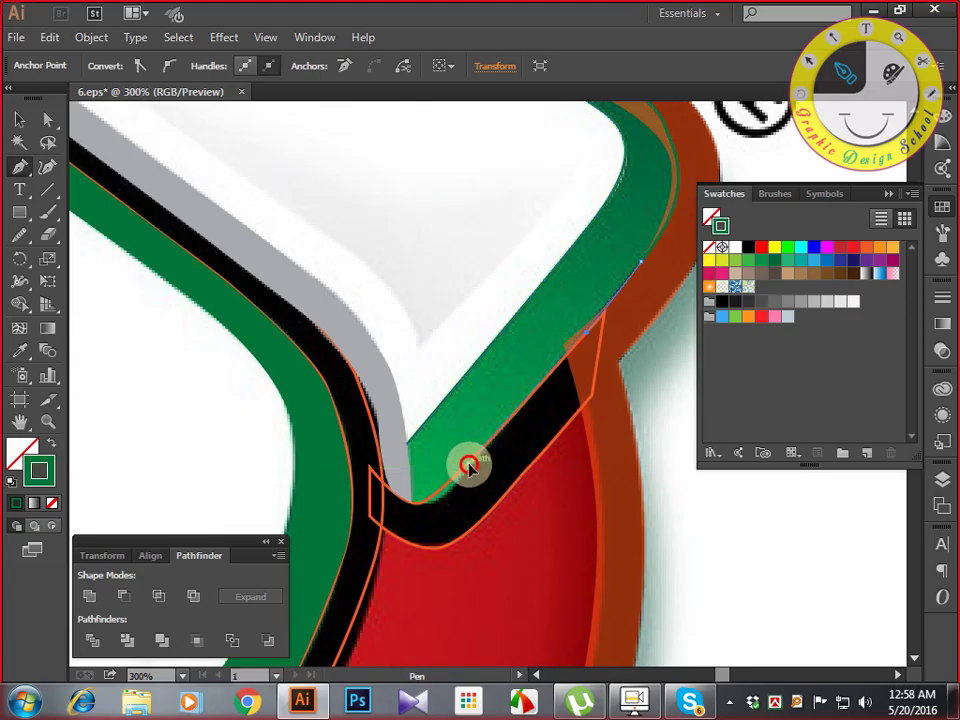
{"action": "left_click", "coordinate": [462, 469]}
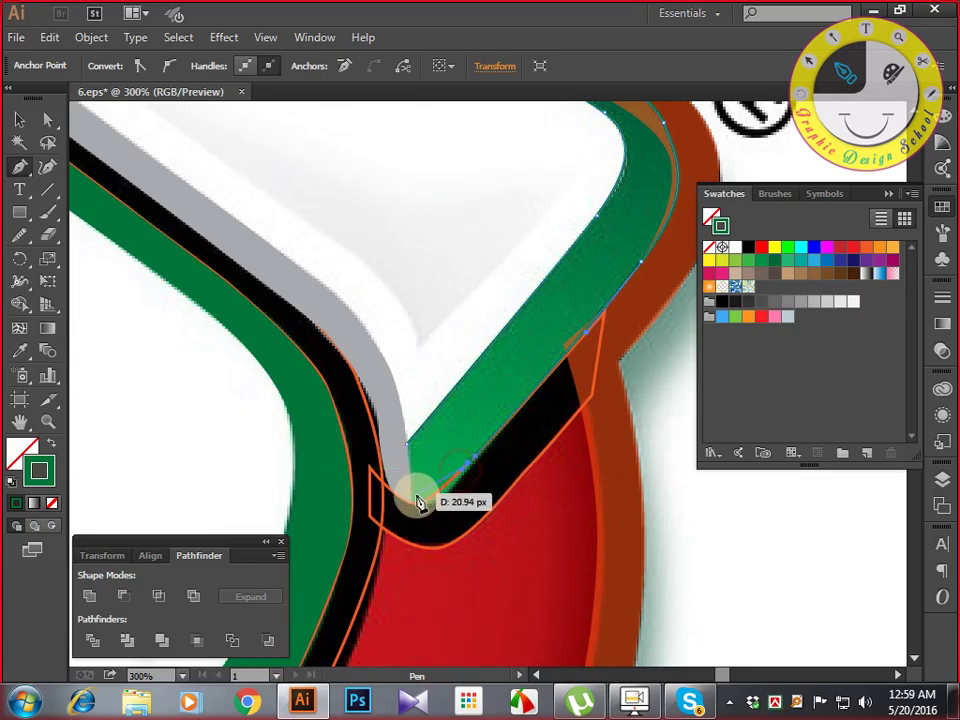
Continue the path to the bevel's lowest corner, close it at the starting point and make the green its fill.
{"action": "left_click", "coordinate": [407, 503]}
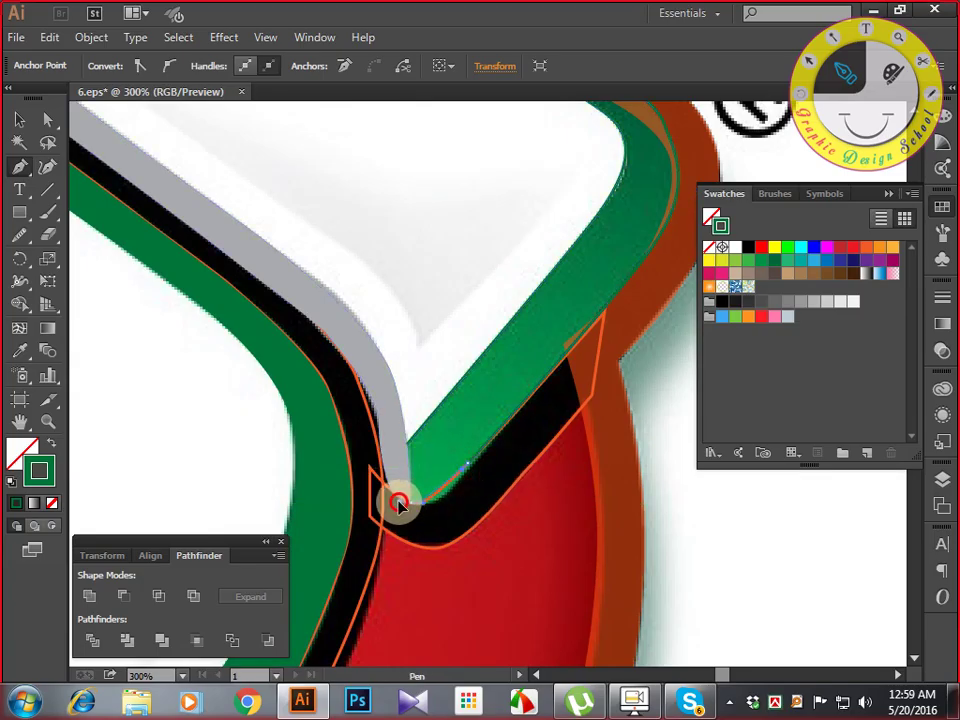
{"action": "left_click_drag", "start_coordinate": [399, 506], "coordinate": [401, 439]}
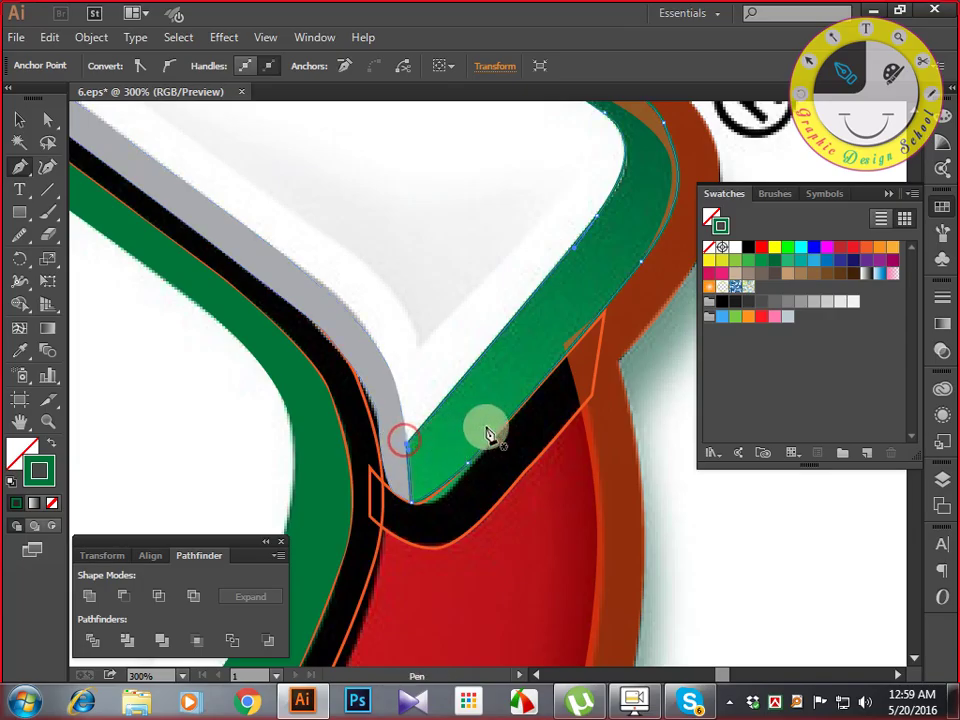
{"action": "left_click_drag", "start_coordinate": [489, 435], "coordinate": [431, 514]}
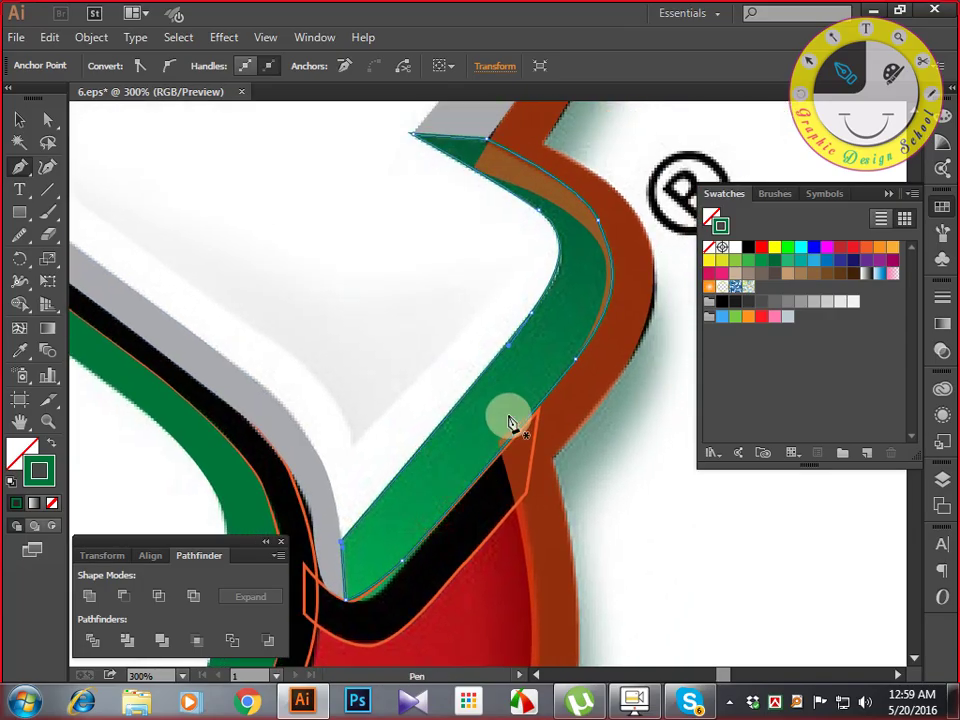
{"action": "key", "text": "shift+x"}
{"action": "left_click_drag", "start_coordinate": [587, 371], "coordinate": [615, 329]}
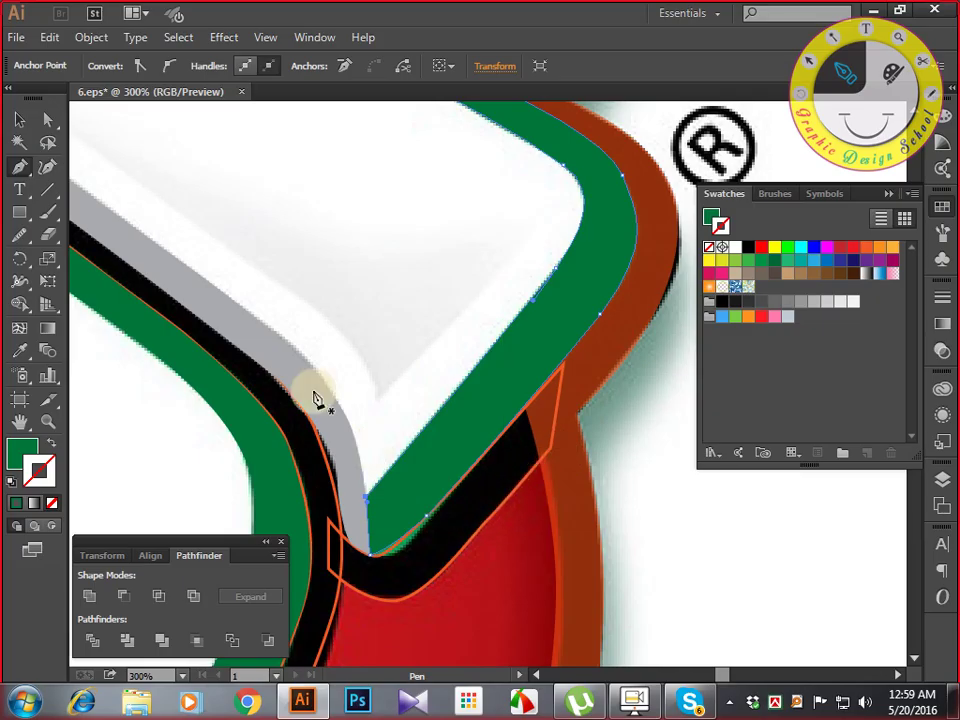
Reshape the curve at the green bevel's lowest corner with Direct Selection to follow the black outline, and deselect the shape.
{"action": "left_click", "coordinate": [47, 119]}
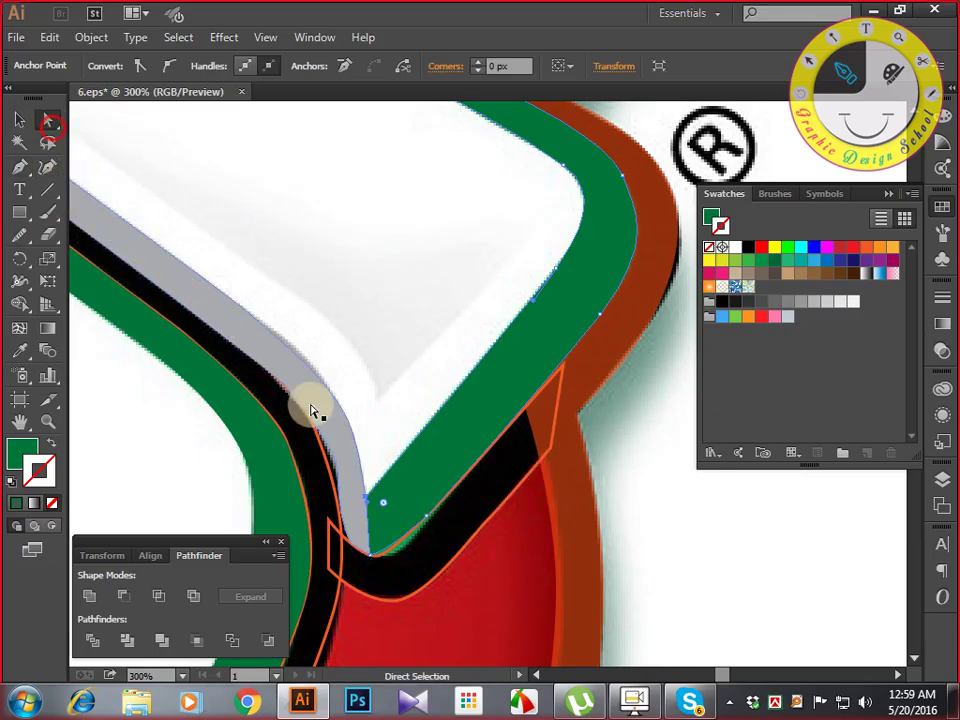
{"action": "left_click", "coordinate": [371, 555]}
{"action": "left_click_drag", "start_coordinate": [371, 555], "coordinate": [425, 533]}
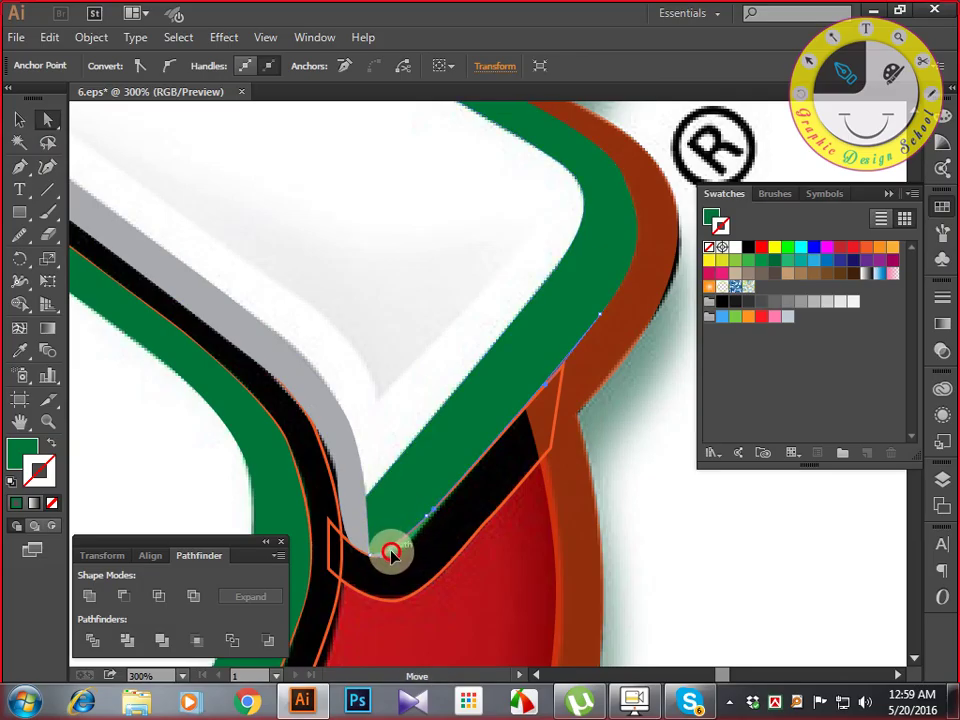
{"action": "left_click", "coordinate": [461, 527]}
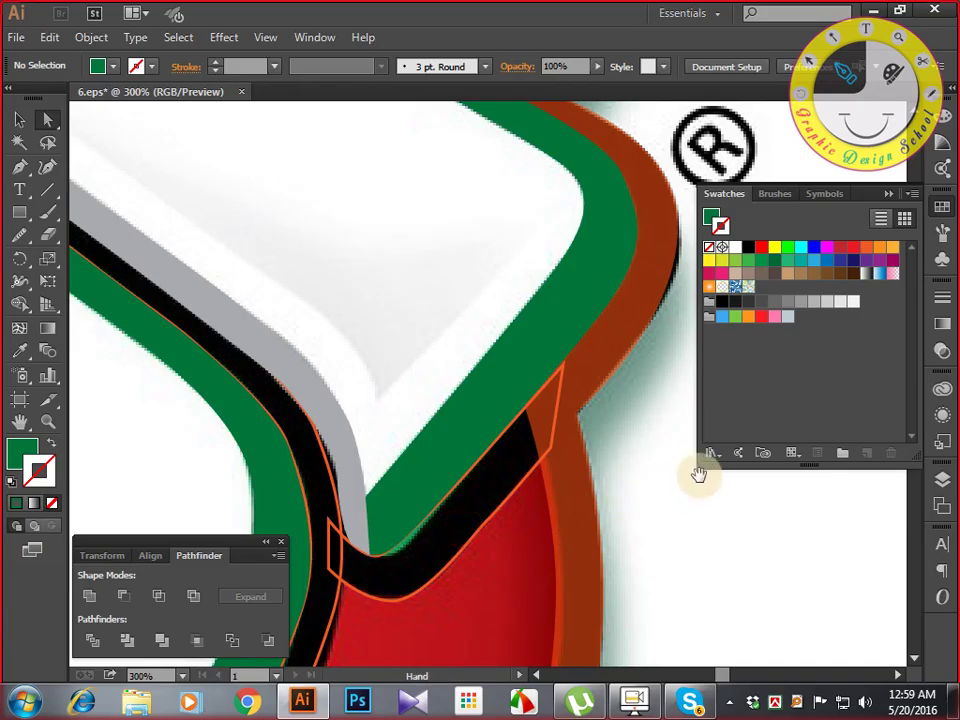
Trace the straight lower edge and curved outer edge of the half-moon opening in the letter P with the Pen tool.
{"action": "left_click_drag", "start_coordinate": [696, 474], "coordinate": [640, 573]}
{"action": "key", "text": "ctrl+minus"}
{"action": "key", "text": "ctrl+minus"}
{"action": "key", "text": "ctrl+minus"}
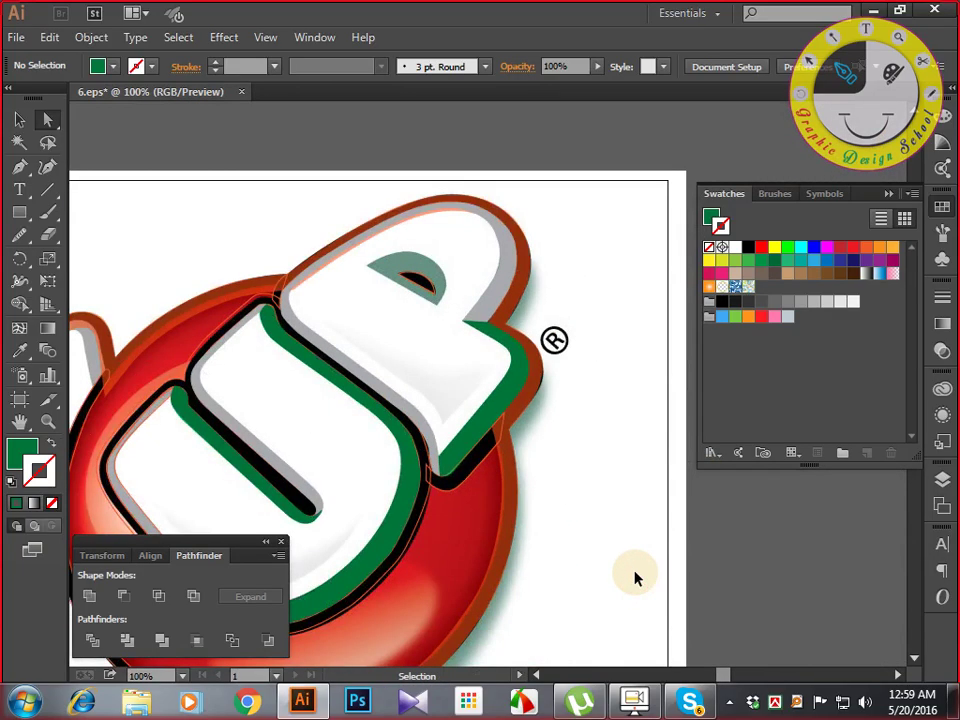
{"action": "key", "text": "ctrl+plus"}
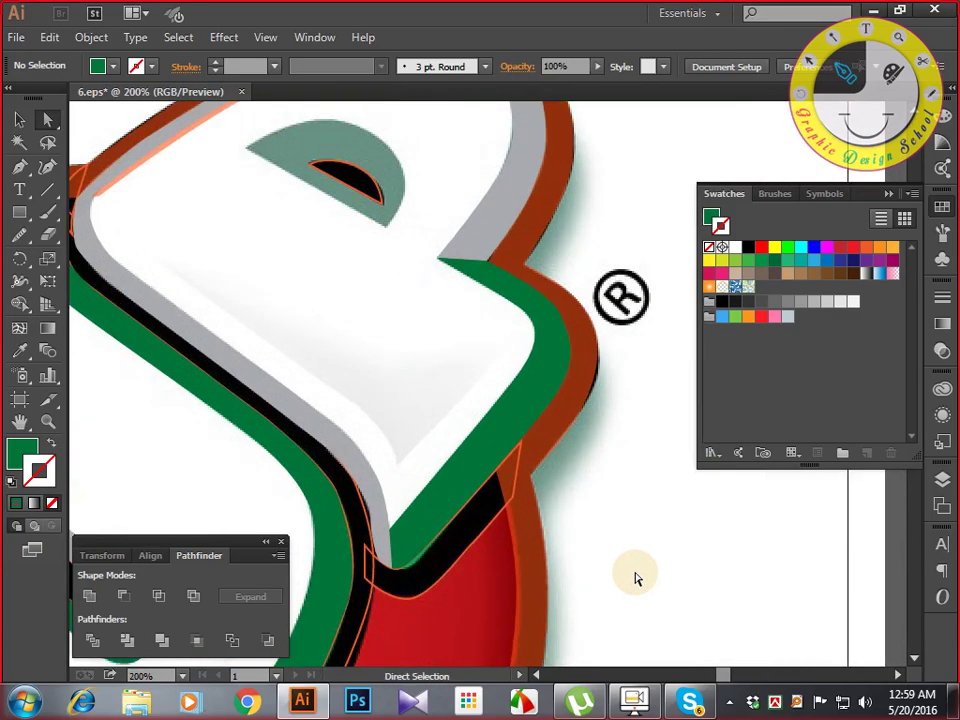
{"action": "left_click_drag", "start_coordinate": [535, 407], "coordinate": [591, 566]}
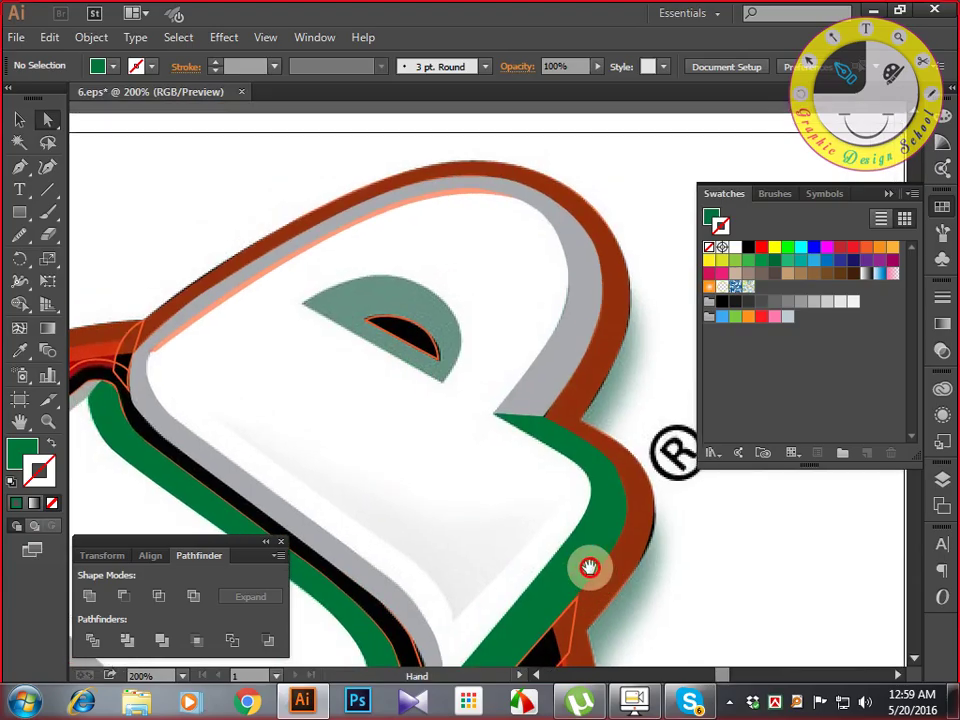
{"action": "left_click", "coordinate": [19, 166]}
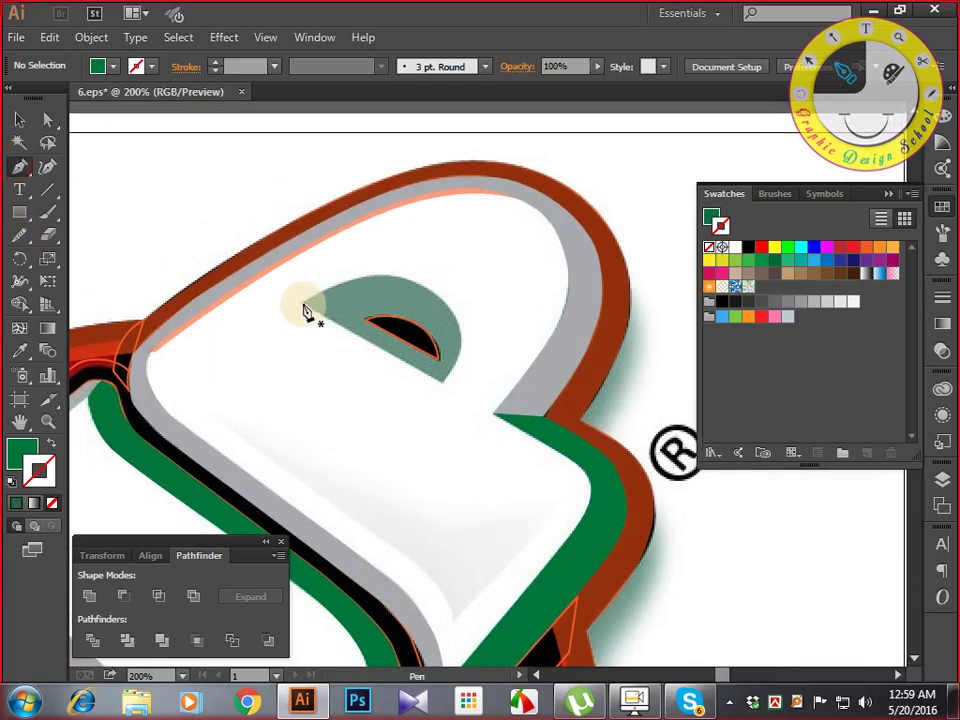
{"action": "left_click", "coordinate": [302, 303]}
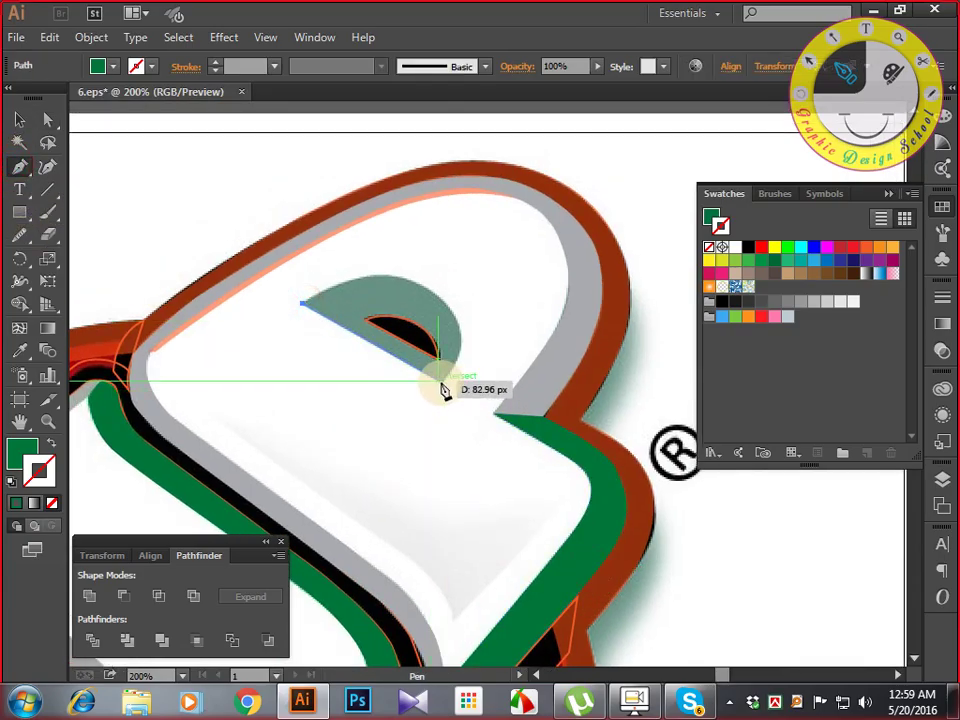
{"action": "left_click", "coordinate": [441, 381]}
{"action": "left_click_drag", "start_coordinate": [455, 318], "coordinate": [440, 268]}
{"action": "mouse_move", "coordinate": [302, 303]}
{"action": "left_mouse_down"}
{"action": "mouse_move", "coordinate": [358, 272]}
{"action": "mouse_move", "coordinate": [350, 288]}
{"action": "mouse_move", "coordinate": [304, 311]}
{"action": "left_mouse_up"}
Swap the half-moon path's fill and stroke for a green outline without fill, close it at its starting point and deselect it.
{"action": "key", "text": "shift+x"}
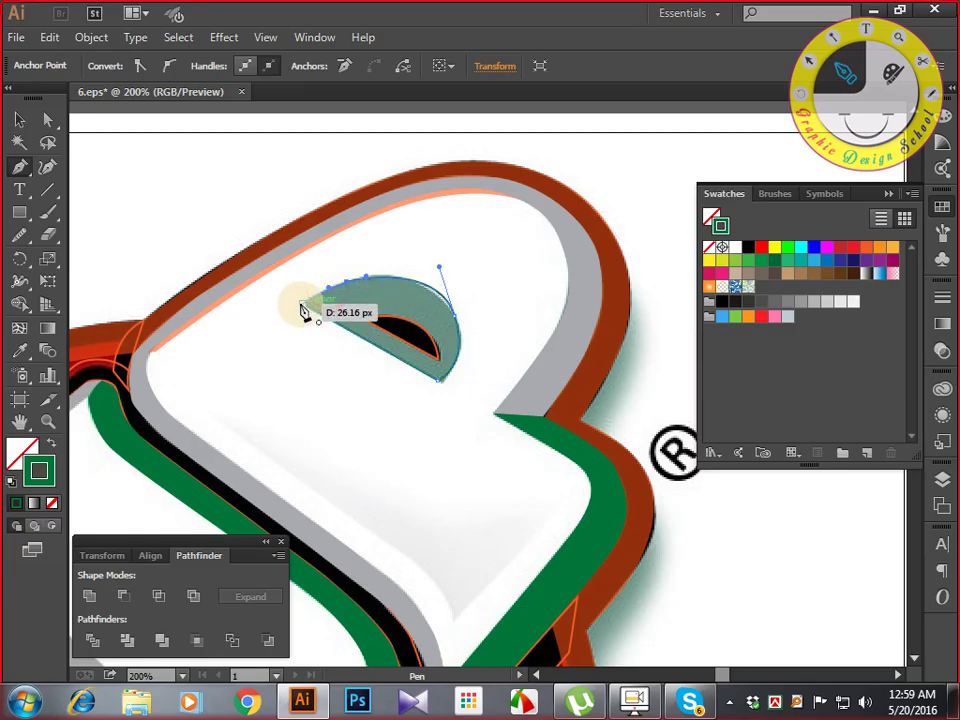
{"action": "left_click", "coordinate": [301, 304]}
{"action": "left_click_drag", "start_coordinate": [370, 384], "coordinate": [387, 370]}
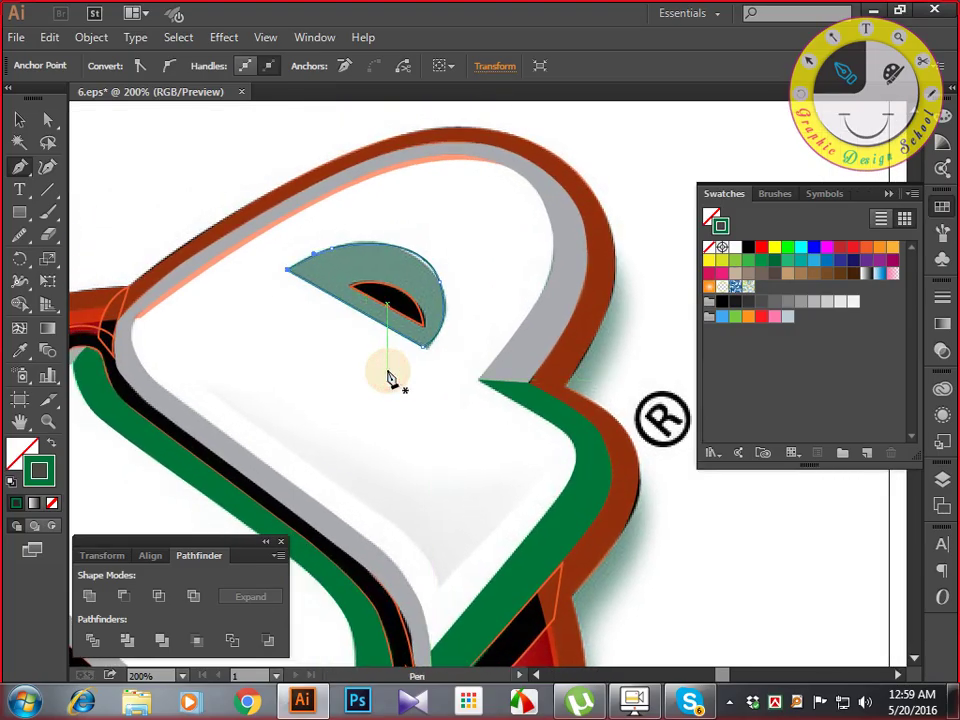
{"action": "left_click", "coordinate": [19, 119]}
{"action": "left_click", "coordinate": [412, 300]}
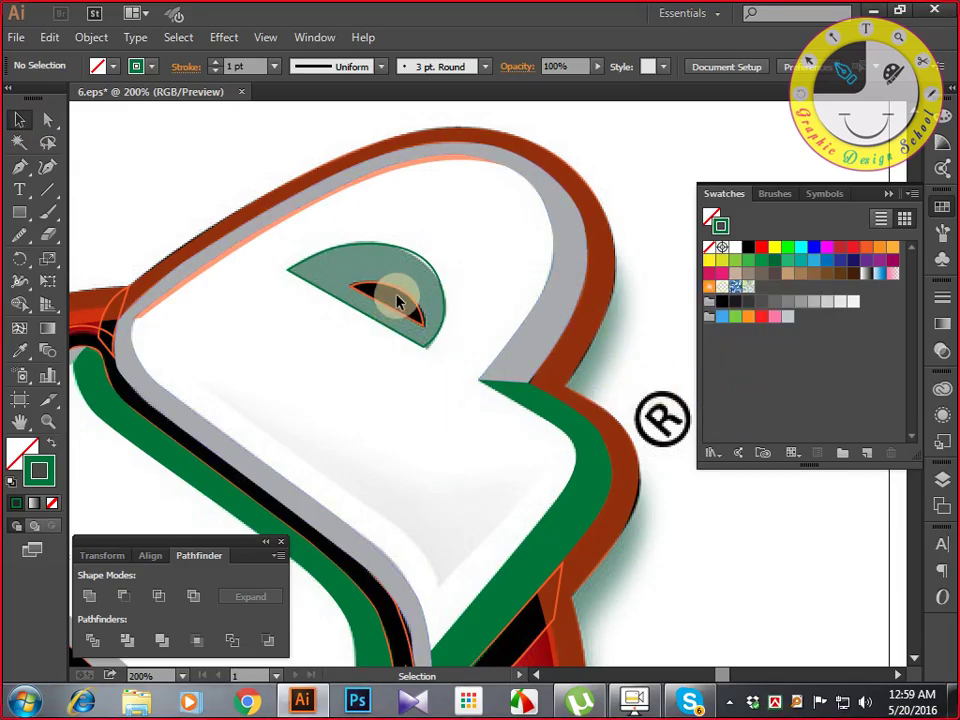
Save the document and make the Pen tool active at the short arm of the 7.
{"action": "key", "text": "ctrl+minus"}
{"action": "key", "text": "ctrl+minus"}
{"action": "key", "text": "ctrl+minus"}
{"action": "key", "text": "ctrl+minus"}
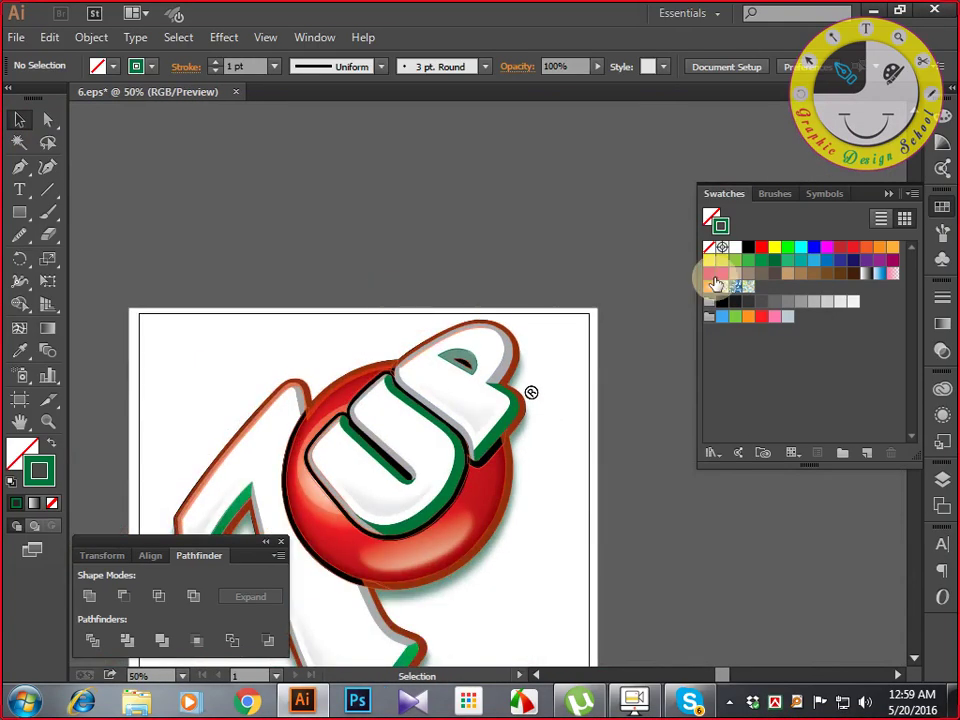
{"action": "key", "text": "space"}
{"action": "left_click_drag", "start_coordinate": [522, 313], "coordinate": [619, 176]}
{"action": "left_click_drag", "start_coordinate": [550, 507], "coordinate": [607, 448]}
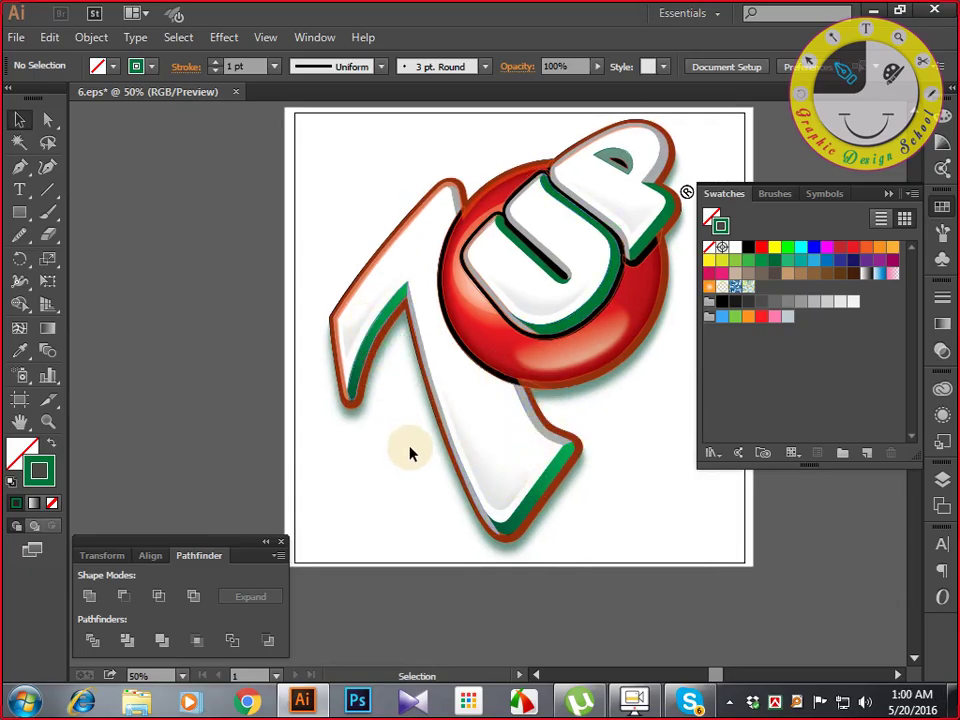
{"action": "scroll", "coordinate": [410, 454], "scroll_direction": "up", "scroll_amount": 2}
{"action": "key", "text": "space"}
{"action": "left_click_drag", "start_coordinate": [373, 443], "coordinate": [495, 490]}
{"action": "scroll", "coordinate": [537, 556], "scroll_direction": "up", "scroll_amount": 1}
{"action": "key", "text": "space"}
{"action": "key", "text": "p"}
{"action": "key", "text": "space"}
{"action": "key", "text": "ctrl+s"}
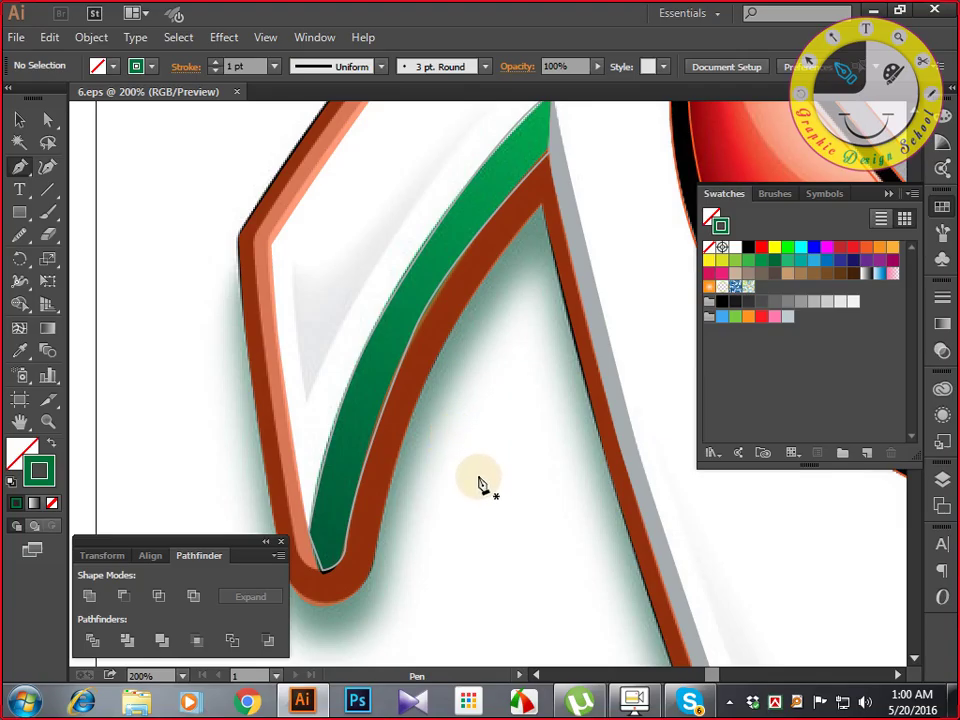
Start a path along the inner edge of the white band on the 7's short arm, up to just above the green band's peak.
{"action": "left_click_drag", "start_coordinate": [364, 403], "coordinate": [399, 483]}
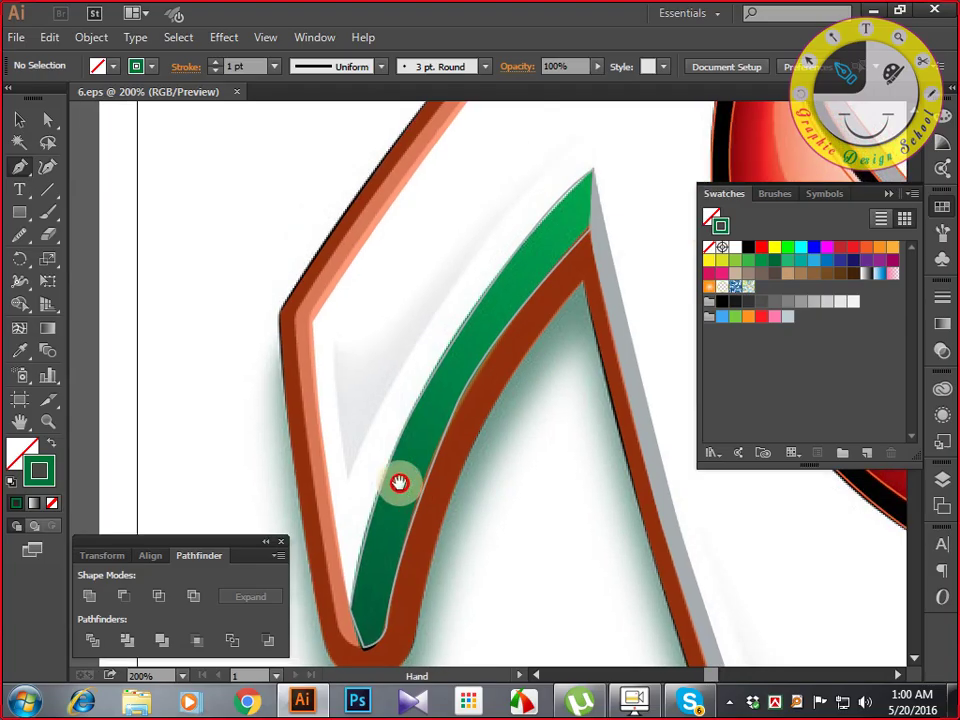
{"action": "left_click", "coordinate": [330, 291]}
{"action": "scroll", "coordinate": [350, 400], "scroll_direction": "down", "scroll_amount": 3}
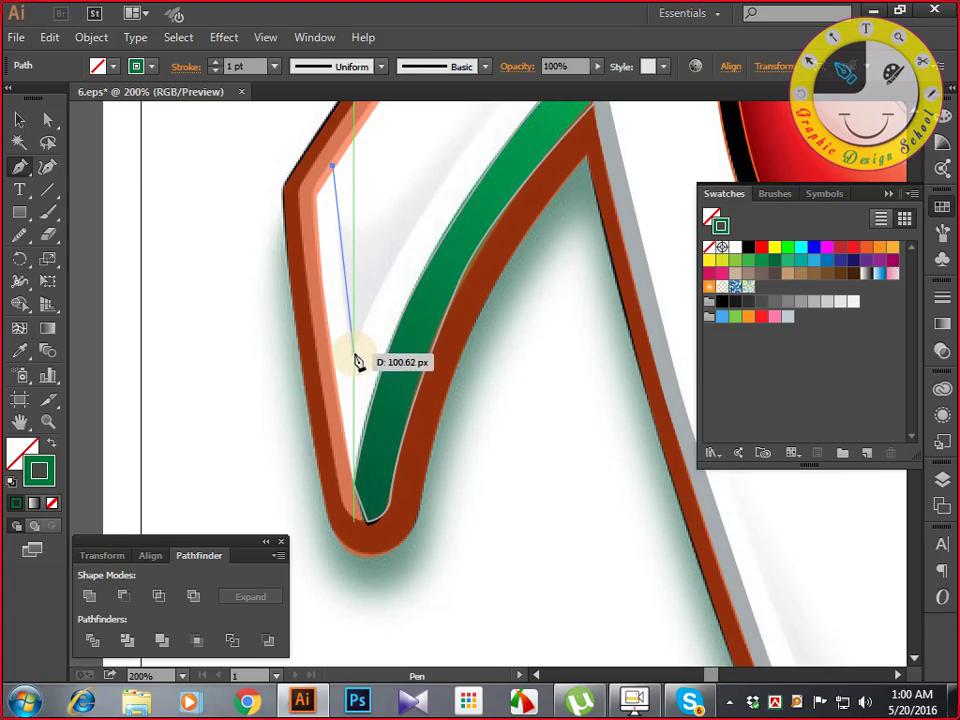
{"action": "left_click", "coordinate": [353, 349]}
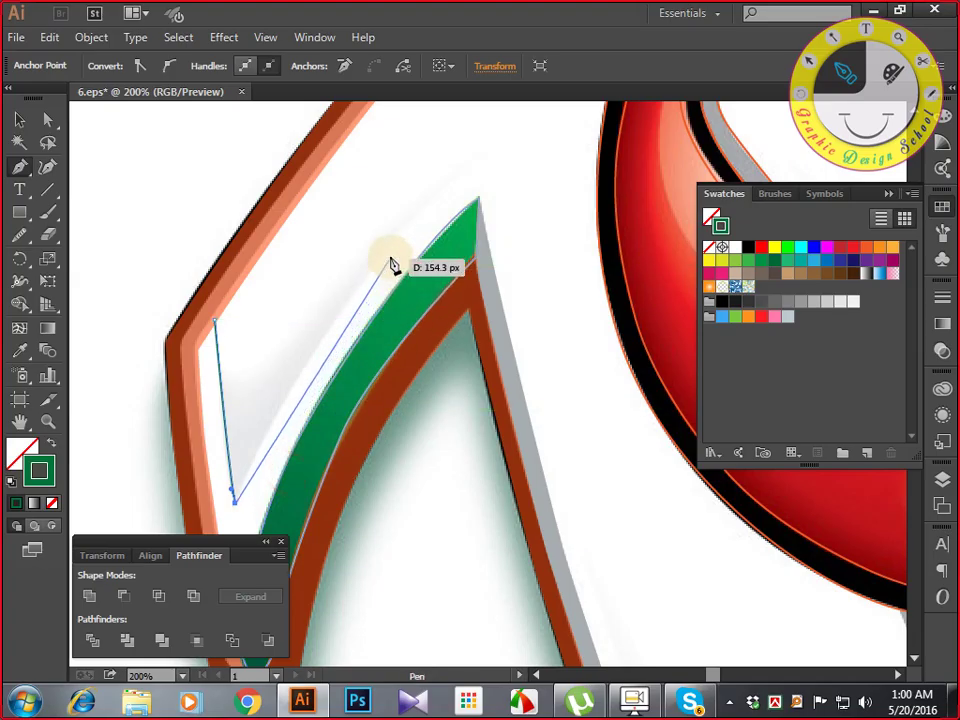
{"action": "left_click_drag", "start_coordinate": [389, 246], "coordinate": [306, 236]}
{"action": "key", "text": "space"}
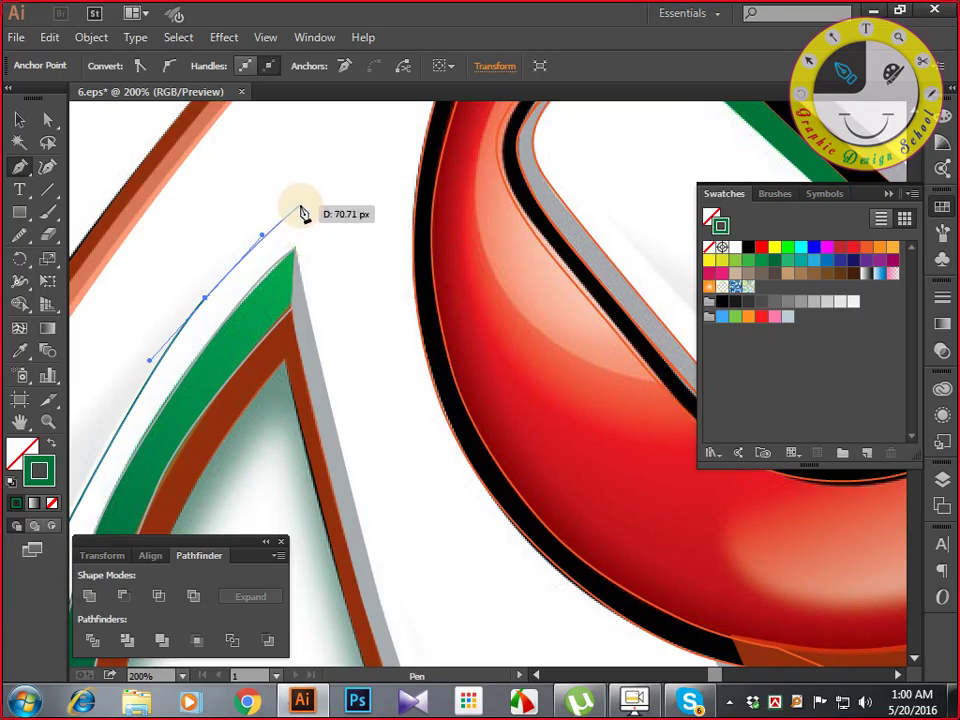
{"action": "left_click", "coordinate": [303, 207]}
{"action": "key", "text": "space"}
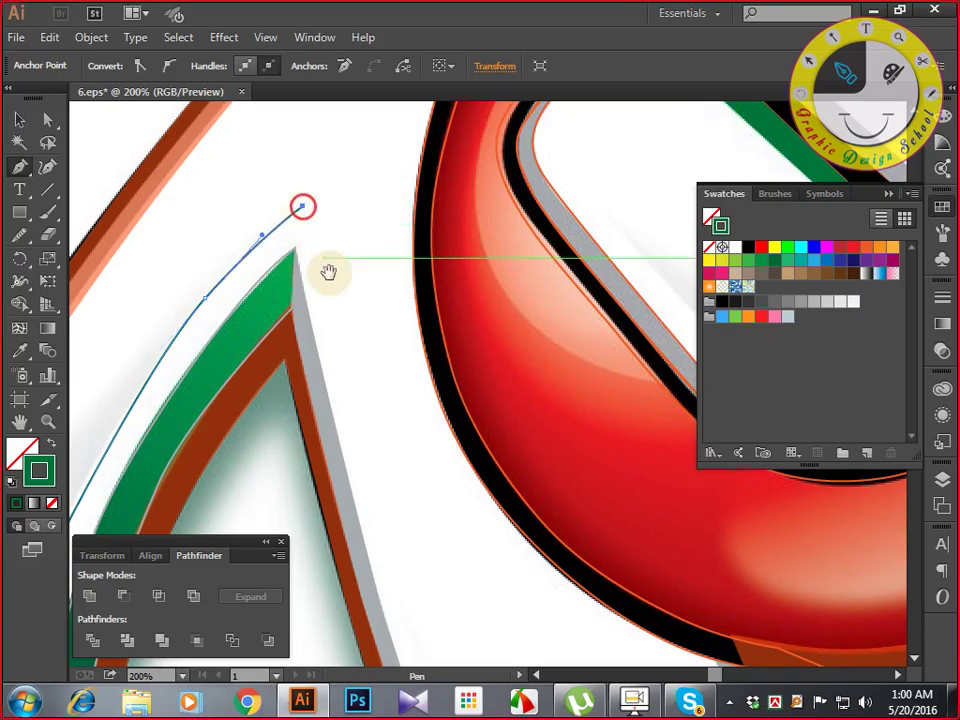
Continue the path down the 7's long leg, following the inner edge of the white band beside the gray strip.
{"action": "left_click_drag", "start_coordinate": [338, 308], "coordinate": [279, 162]}
{"action": "left_click_drag", "start_coordinate": [304, 273], "coordinate": [339, 390]}
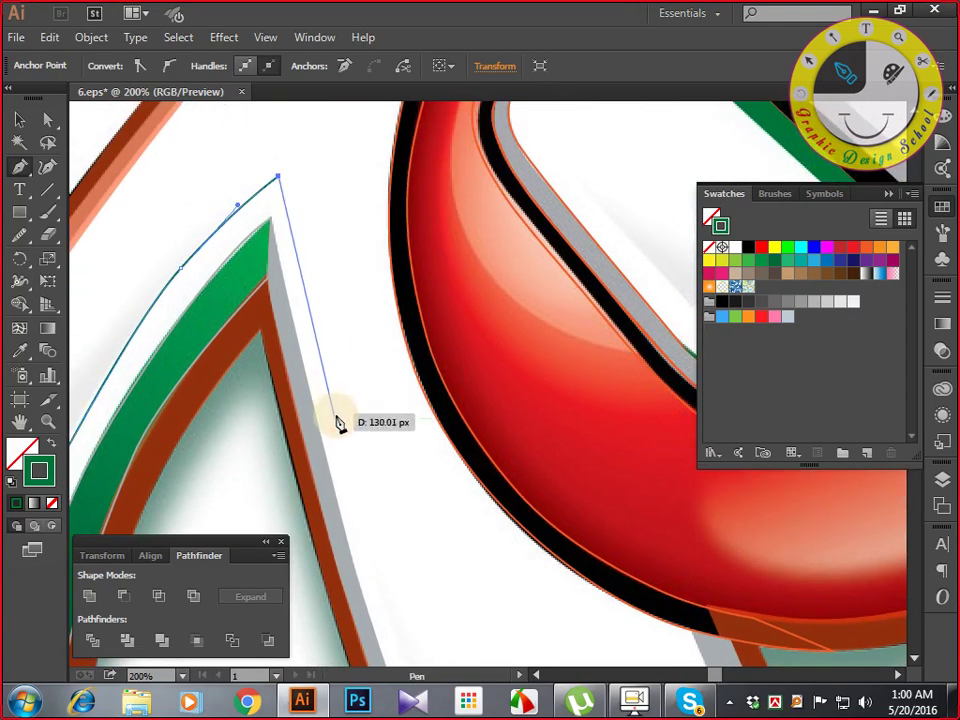
{"action": "left_click_drag", "start_coordinate": [340, 435], "coordinate": [364, 302]}
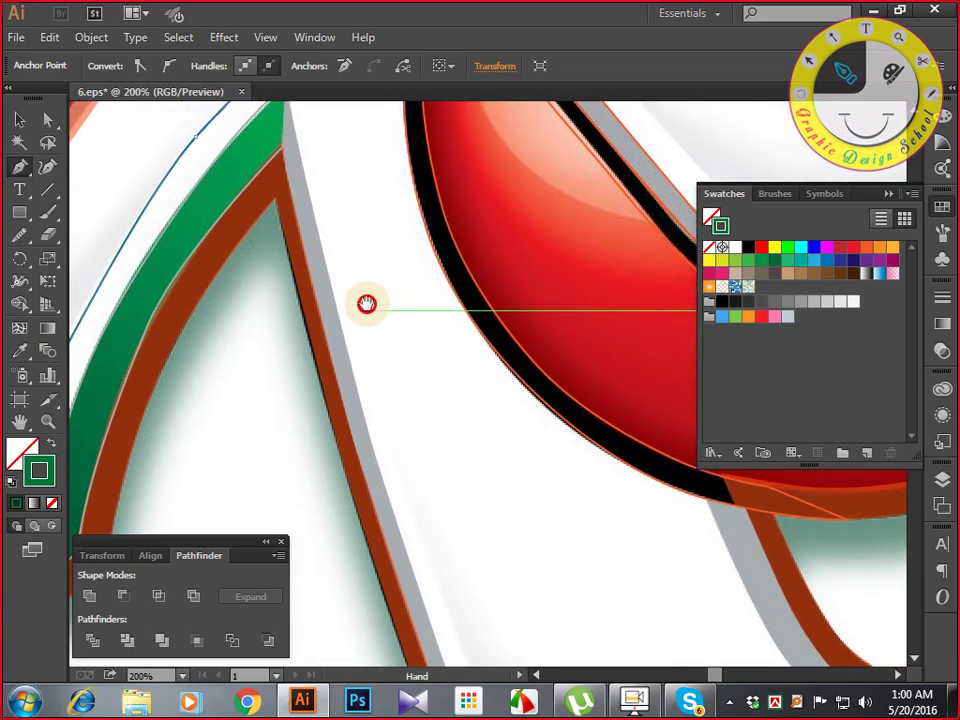
{"action": "left_click_drag", "start_coordinate": [383, 420], "coordinate": [394, 456]}
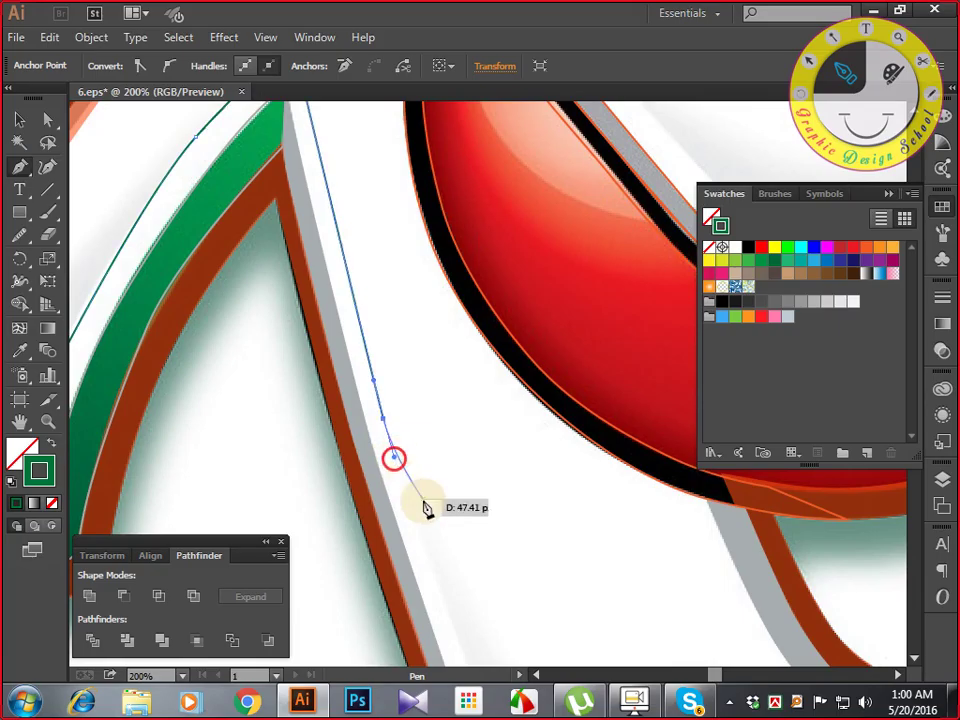
{"action": "left_click_drag", "start_coordinate": [424, 506], "coordinate": [311, 161]}
{"action": "left_click_drag", "start_coordinate": [376, 360], "coordinate": [321, 285]}
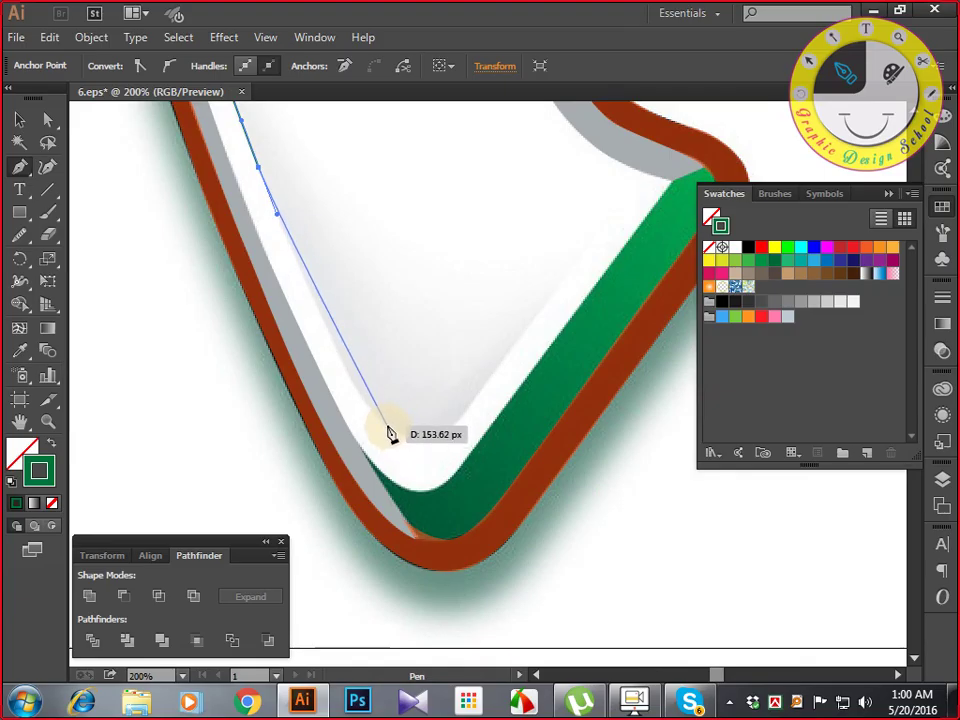
Curve the path around the inner bottom corner of the 7 and up to the upper end of the green band.
{"action": "left_click_drag", "start_coordinate": [377, 419], "coordinate": [421, 442]}
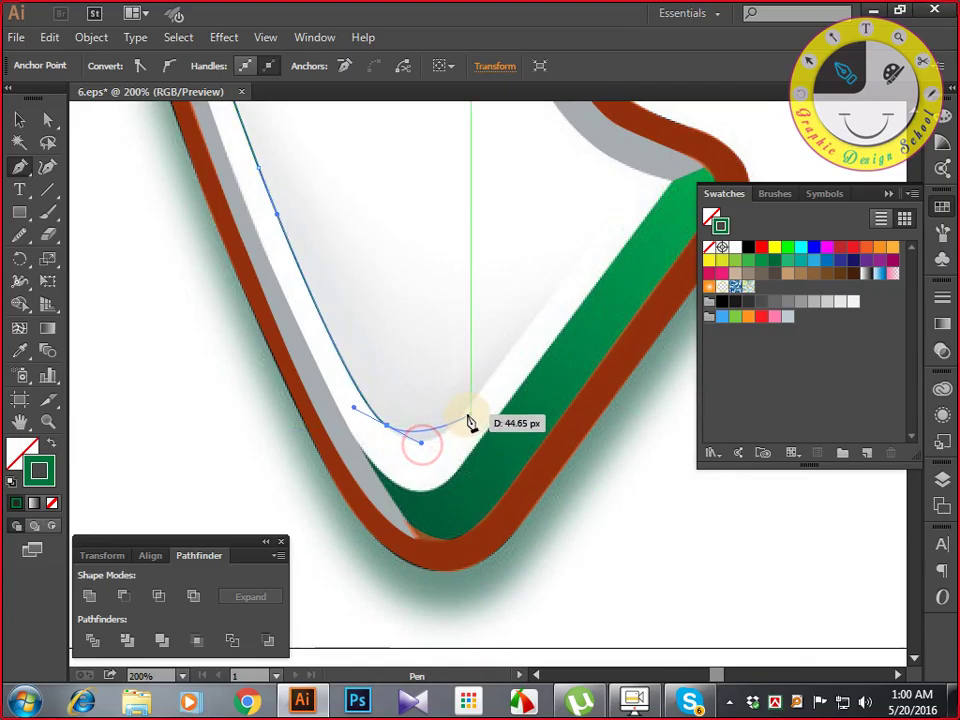
{"action": "left_click_drag", "start_coordinate": [468, 412], "coordinate": [499, 369]}
{"action": "left_click_drag", "start_coordinate": [542, 324], "coordinate": [417, 420]}
{"action": "left_click_drag", "start_coordinate": [478, 336], "coordinate": [486, 363]}
{"action": "key", "text": "space"}
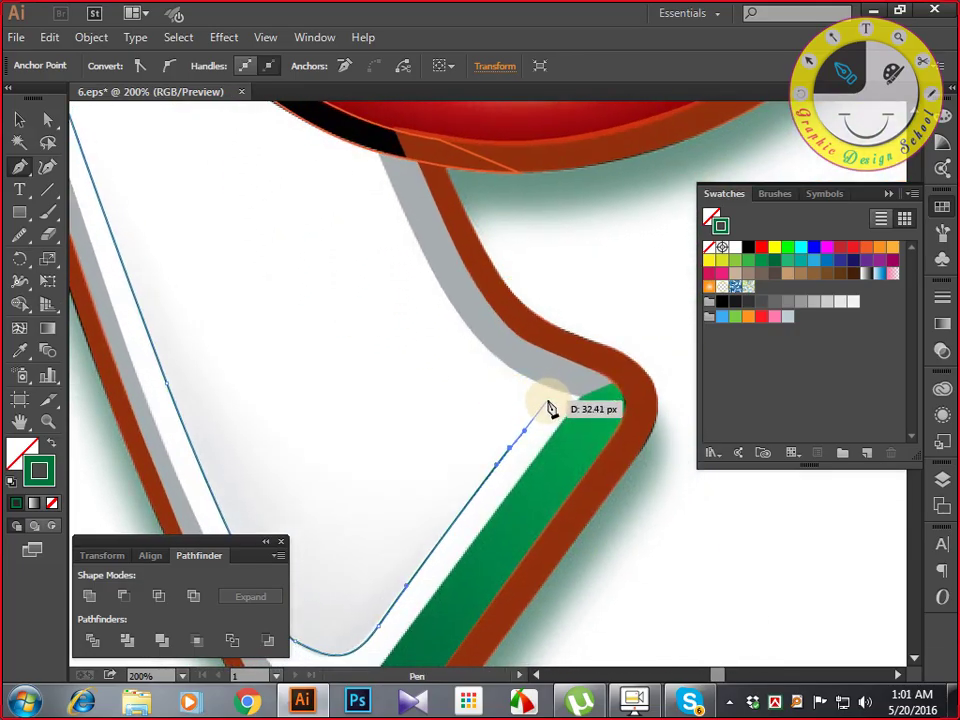
{"action": "left_click_drag", "start_coordinate": [555, 392], "coordinate": [657, 171]}
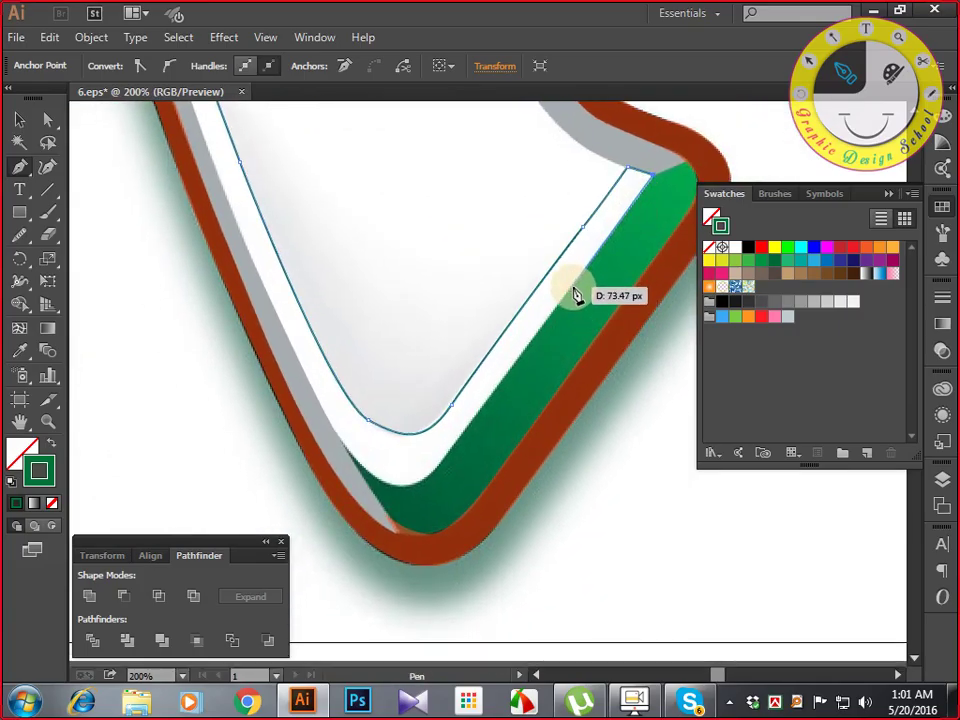
Trace the path back down the green band's inner edge and around the white band's outer bottom curve to the gray strip.
{"action": "left_click", "coordinate": [570, 293]}
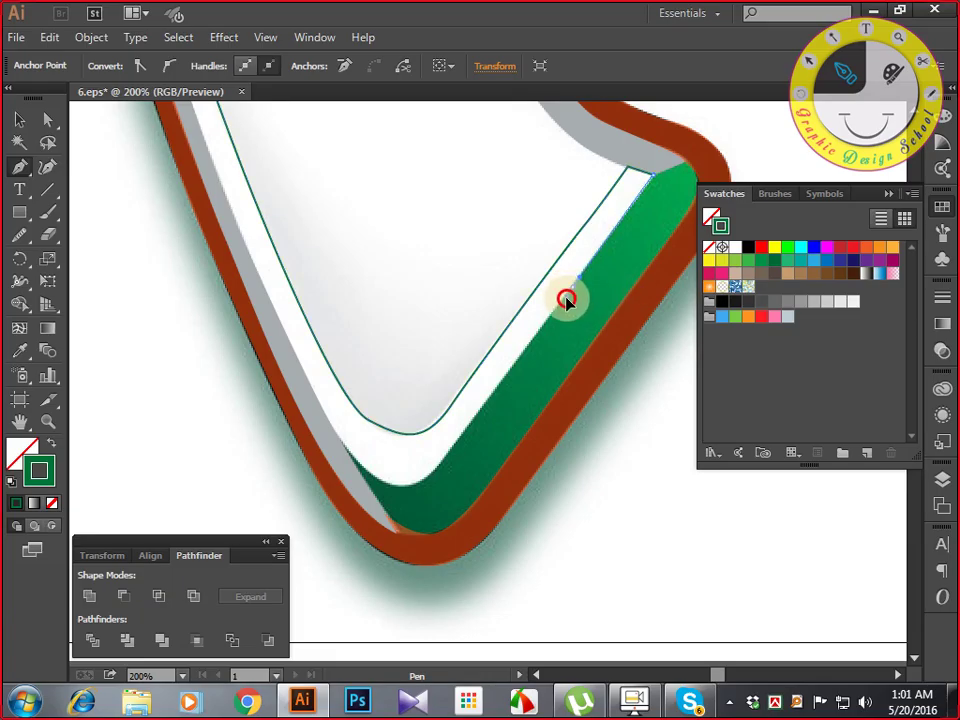
{"action": "left_click_drag", "start_coordinate": [485, 400], "coordinate": [536, 304]}
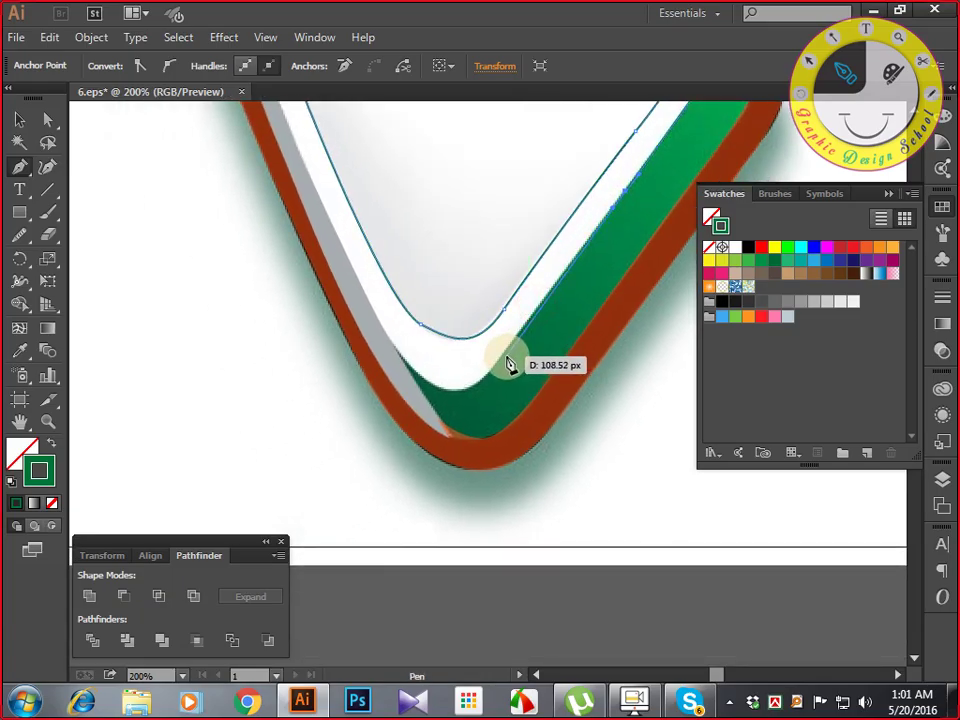
{"action": "left_click", "coordinate": [490, 370]}
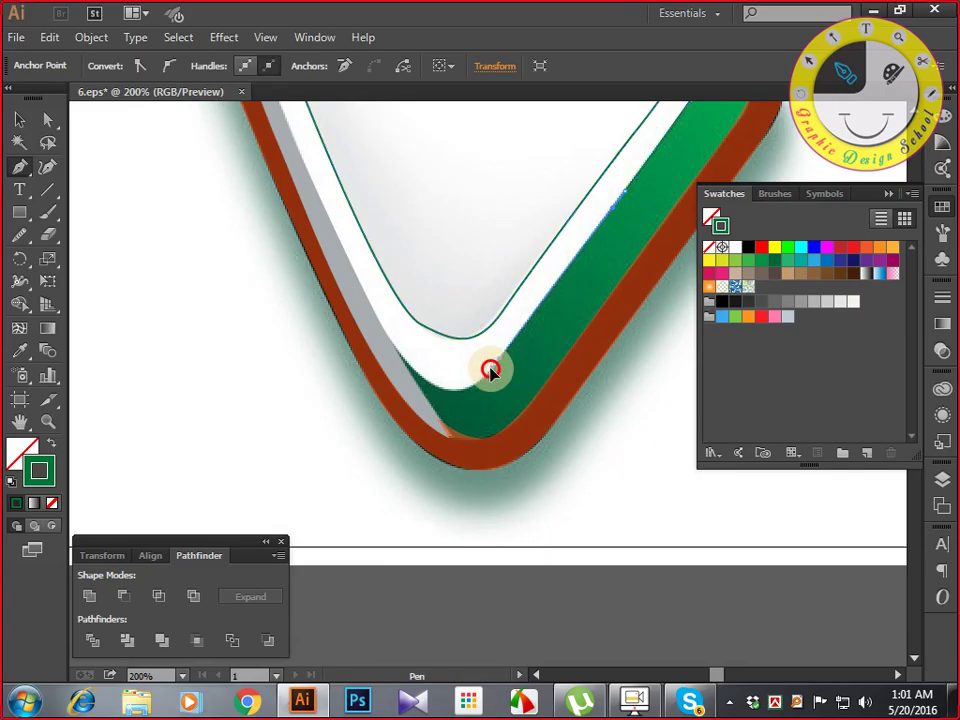
{"action": "left_click_drag", "start_coordinate": [481, 380], "coordinate": [429, 383]}
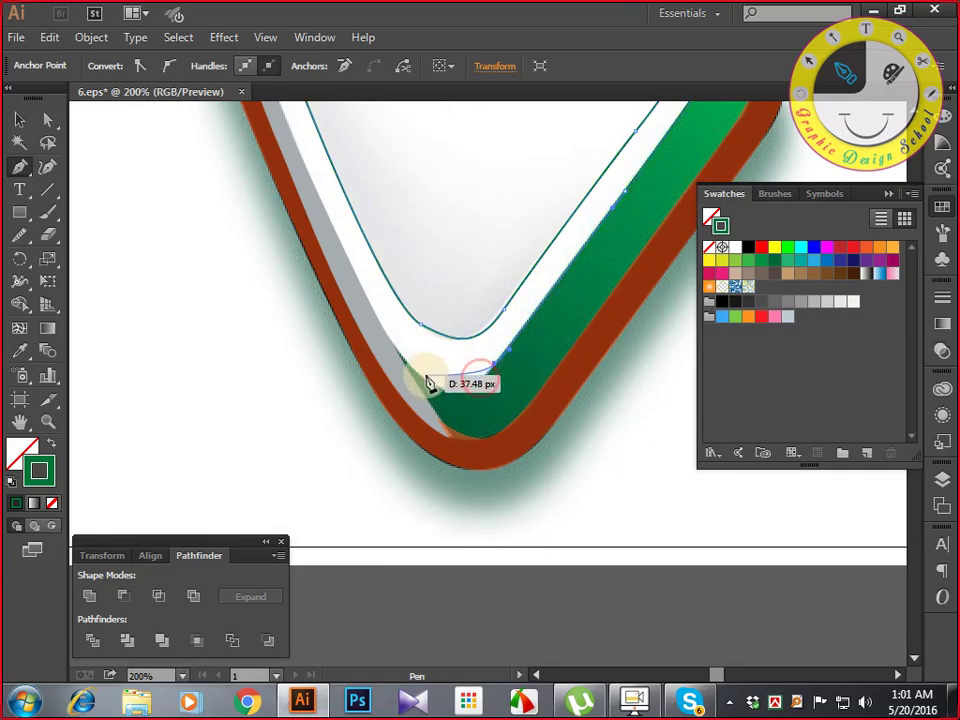
{"action": "left_click", "coordinate": [407, 374]}
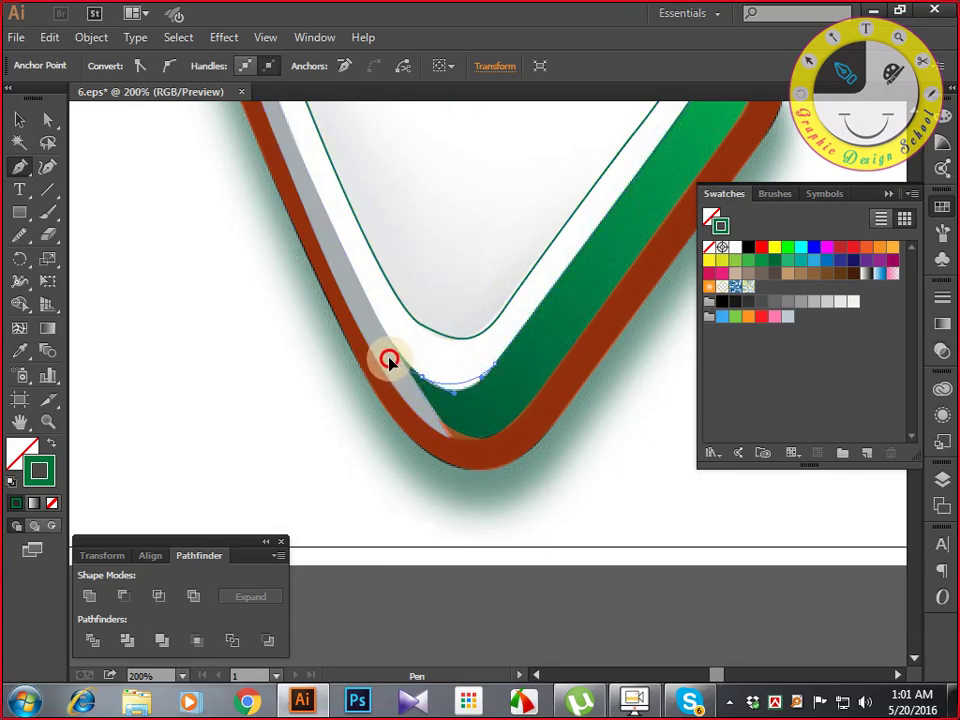
{"action": "mouse_move", "coordinate": [383, 349]}
{"action": "left_mouse_down"}
{"action": "mouse_move", "coordinate": [403, 354]}
{"action": "mouse_move", "coordinate": [394, 343]}
{"action": "mouse_move", "coordinate": [419, 381]}
{"action": "mouse_move", "coordinate": [392, 339]}
{"action": "mouse_move", "coordinate": [393, 348]}
{"action": "left_mouse_up"}
Trace the path up the 7's long leg along the inner edge of the gray strip, undoing the handle adjustment.
{"action": "key", "text": "space"}
{"action": "left_click_drag", "start_coordinate": [365, 300], "coordinate": [472, 548]}
{"action": "left_click_drag", "start_coordinate": [376, 292], "coordinate": [334, 190]}
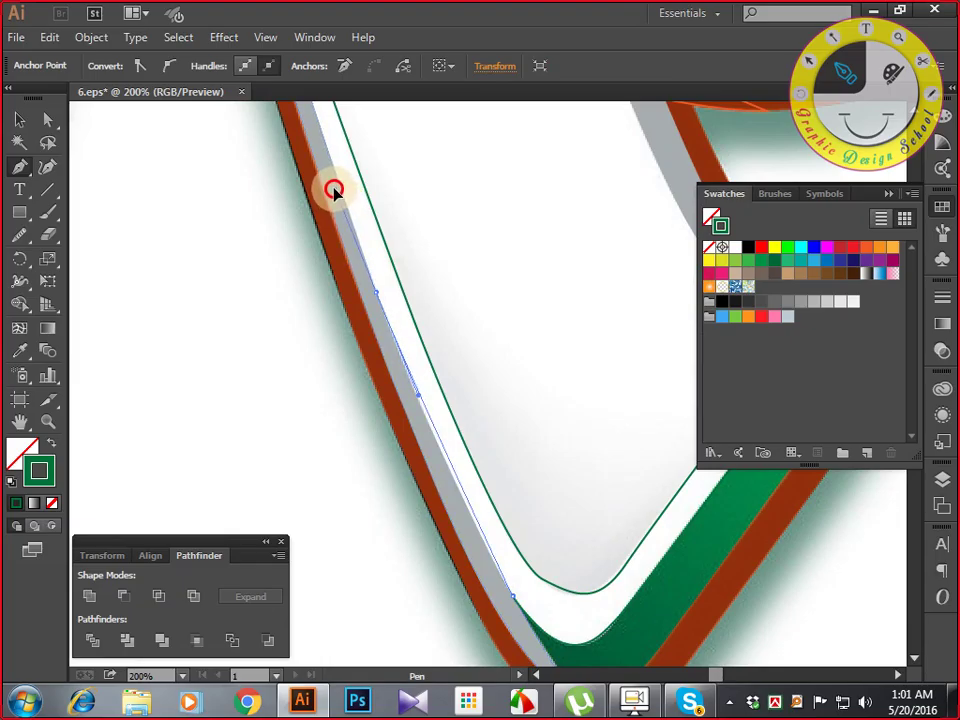
{"action": "left_click", "coordinate": [348, 212], "text": "ctrl"}
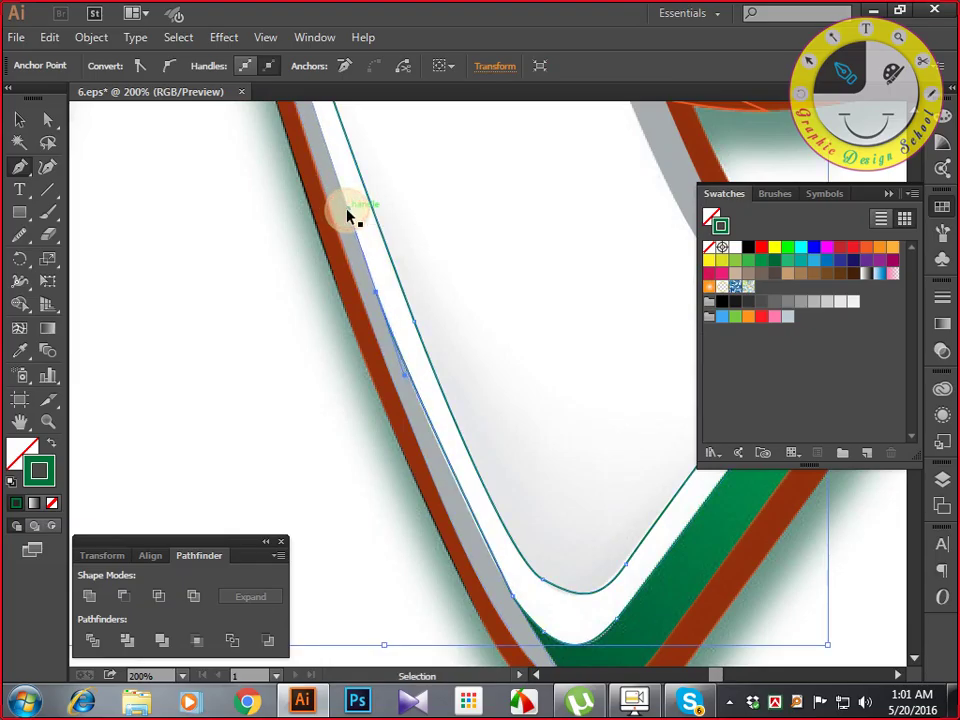
{"action": "key", "text": "ctrl+z"}
{"action": "left_click_drag", "start_coordinate": [409, 379], "coordinate": [476, 429]}
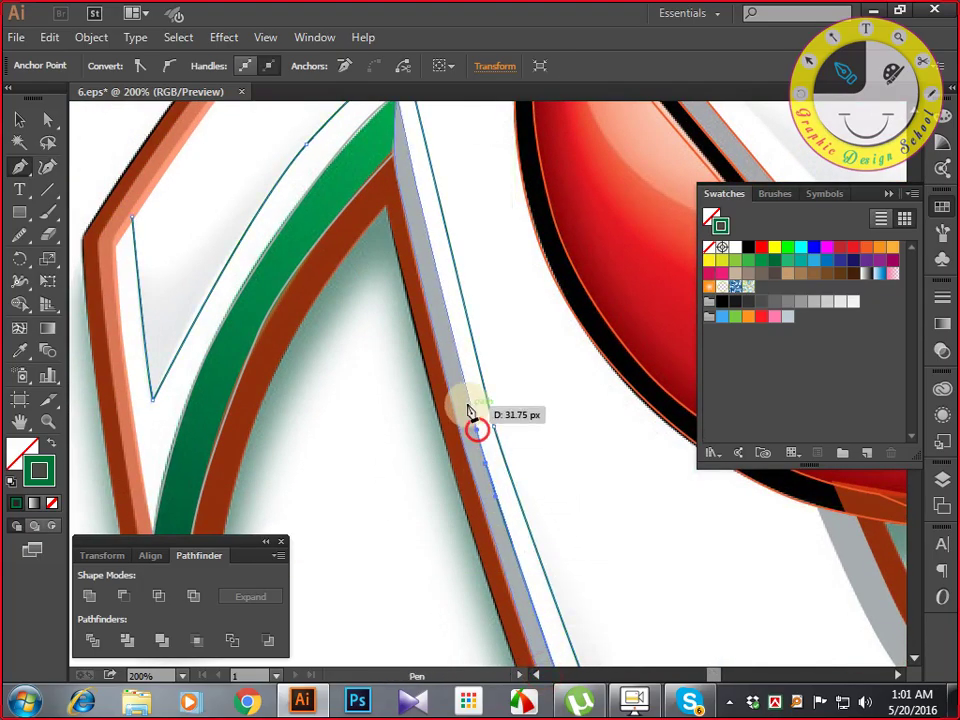
Carry the path over the green band's peak, down its curved edge to the short arm's tip, and close it at the start.
{"action": "key", "text": "space"}
{"action": "mouse_move", "coordinate": [444, 349]}
{"action": "left_mouse_down"}
{"action": "mouse_move", "coordinate": [467, 546]}
{"action": "mouse_move", "coordinate": [473, 450]}
{"action": "mouse_move", "coordinate": [454, 452]}
{"action": "mouse_move", "coordinate": [437, 388]}
{"action": "mouse_move", "coordinate": [465, 514]}
{"action": "mouse_move", "coordinate": [474, 463]}
{"action": "mouse_move", "coordinate": [446, 491]}
{"action": "mouse_move", "coordinate": [461, 253]}
{"action": "mouse_move", "coordinate": [437, 257]}
{"action": "mouse_move", "coordinate": [399, 306]}
{"action": "mouse_move", "coordinate": [506, 199]}
{"action": "mouse_move", "coordinate": [499, 259]}
{"action": "mouse_move", "coordinate": [484, 267]}
{"action": "mouse_move", "coordinate": [465, 313]}
{"action": "mouse_move", "coordinate": [484, 503]}
{"action": "mouse_move", "coordinate": [506, 437]}
{"action": "mouse_move", "coordinate": [478, 298]}
{"action": "mouse_move", "coordinate": [482, 232]}
{"action": "left_mouse_up"}
{"action": "left_click_drag", "start_coordinate": [478, 295], "coordinate": [328, 285]}
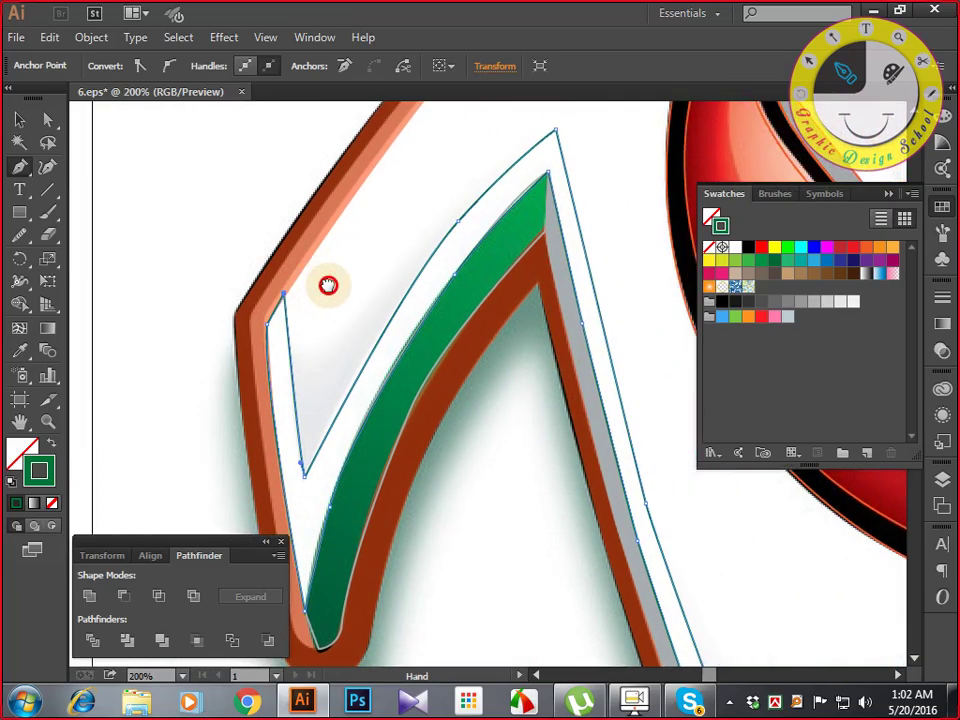
Fill the closed band on the 7 with white and no stroke by sampling the artwork with the Eyedropper, and deselect it.
{"action": "key", "text": "i"}
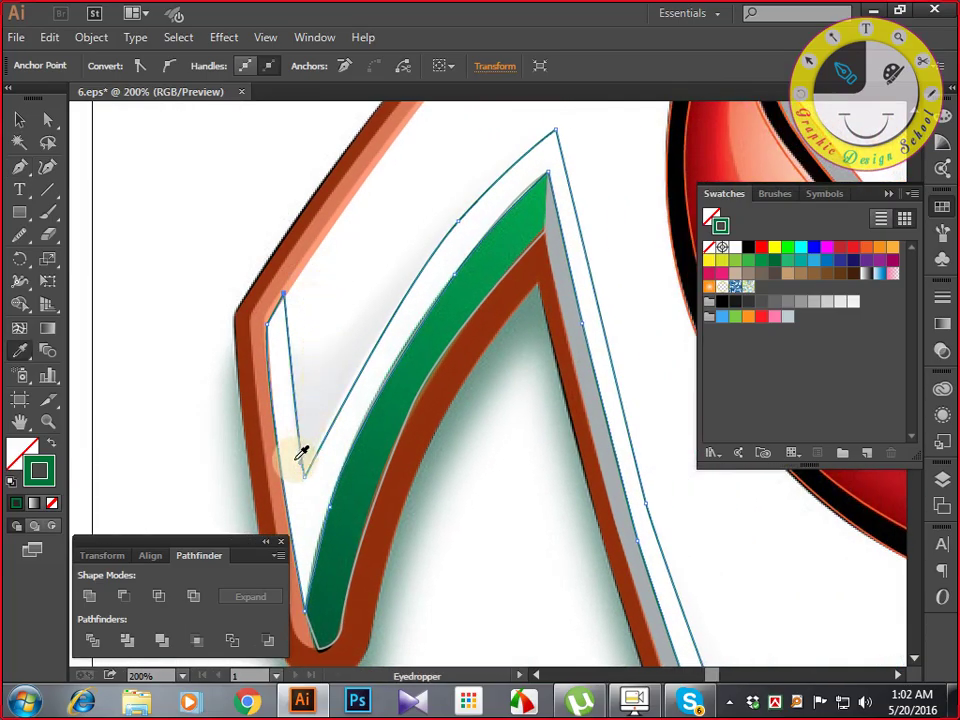
{"action": "left_click", "coordinate": [299, 458]}
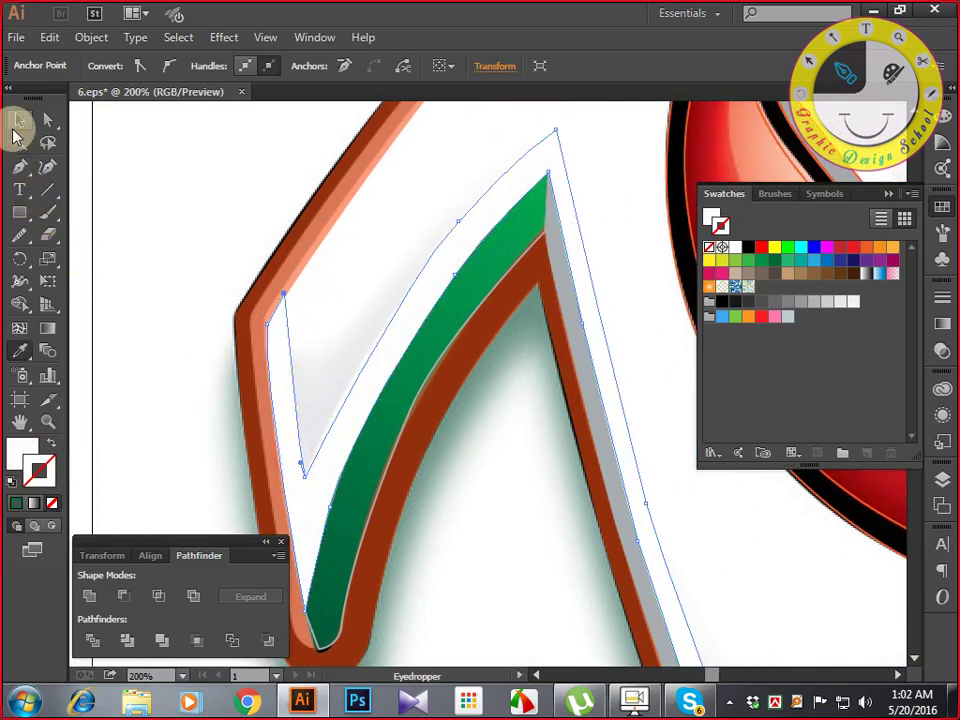
{"action": "left_click", "coordinate": [18, 124]}
{"action": "left_click", "coordinate": [182, 227]}
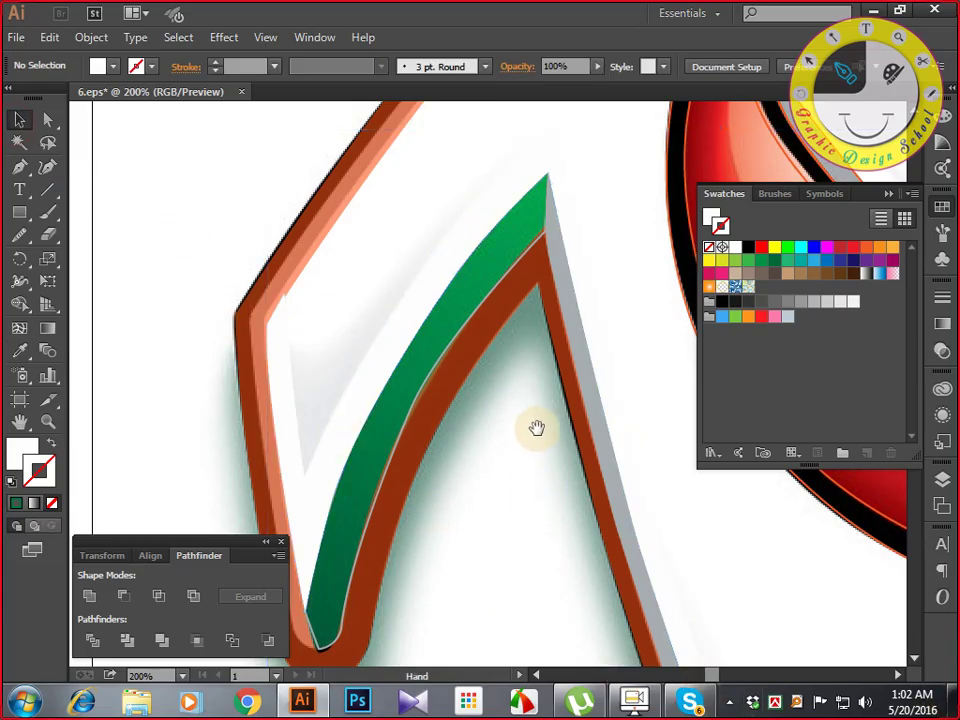
Fill the traced band under the 7's short arm with green, without a stroke, by sampling the artwork with the Eyedropper.
{"action": "left_click_drag", "start_coordinate": [537, 428], "coordinate": [483, 290]}
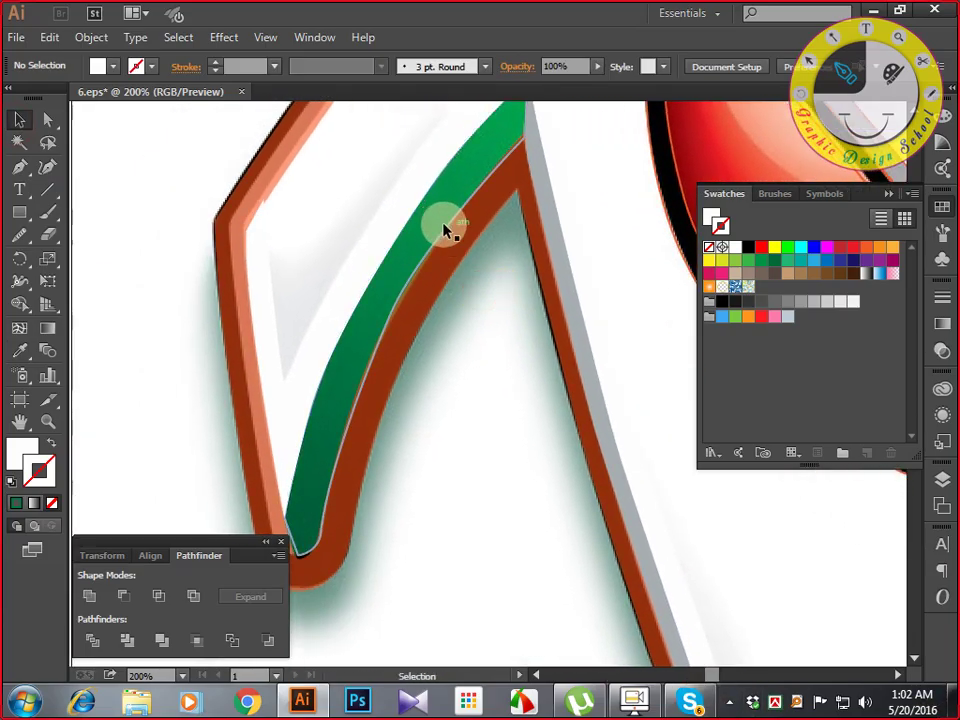
{"action": "left_click", "coordinate": [446, 229]}
{"action": "key", "text": "o"}
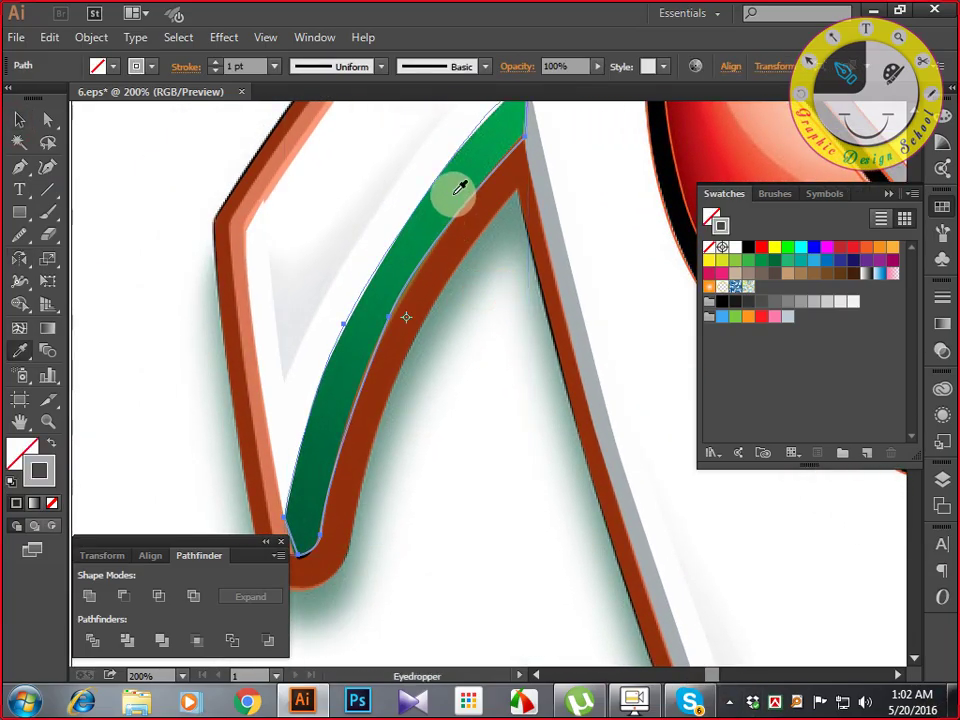
{"action": "left_click", "coordinate": [456, 192]}
Round the corner anchor at the lower tip of the short arm's green band to about 2.33 px and deselect it.
{"action": "left_click", "coordinate": [45, 121]}
{"action": "left_click_drag", "start_coordinate": [506, 490], "coordinate": [534, 386]}
{"action": "left_click", "coordinate": [326, 451]}
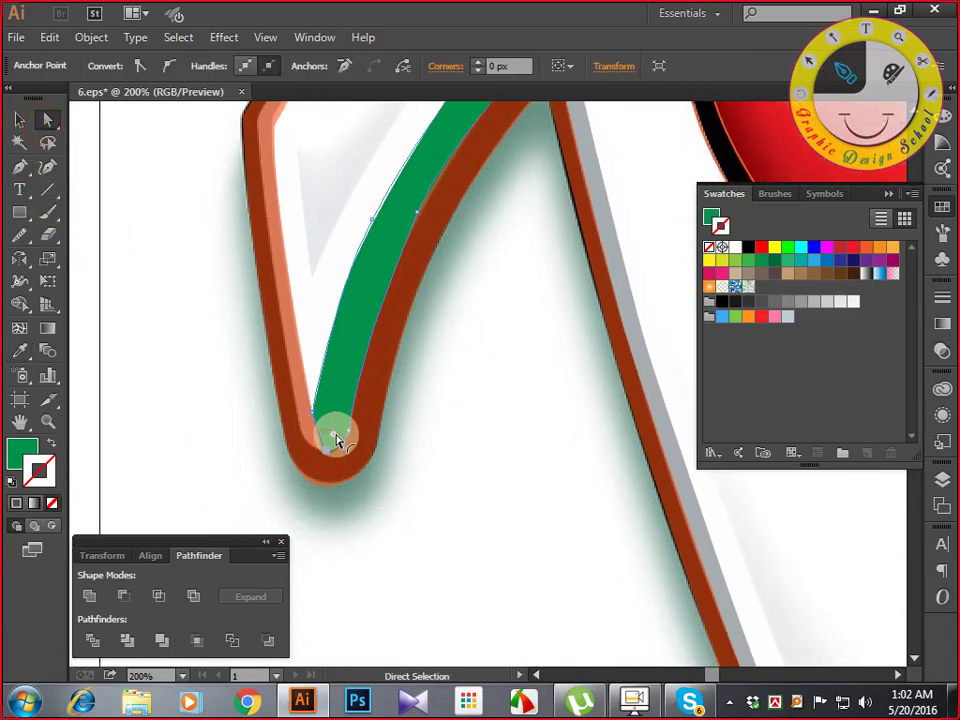
{"action": "mouse_move", "coordinate": [337, 440]}
{"action": "left_mouse_down"}
{"action": "mouse_move", "coordinate": [336, 431]}
{"action": "mouse_move", "coordinate": [340, 453]}
{"action": "left_mouse_up"}
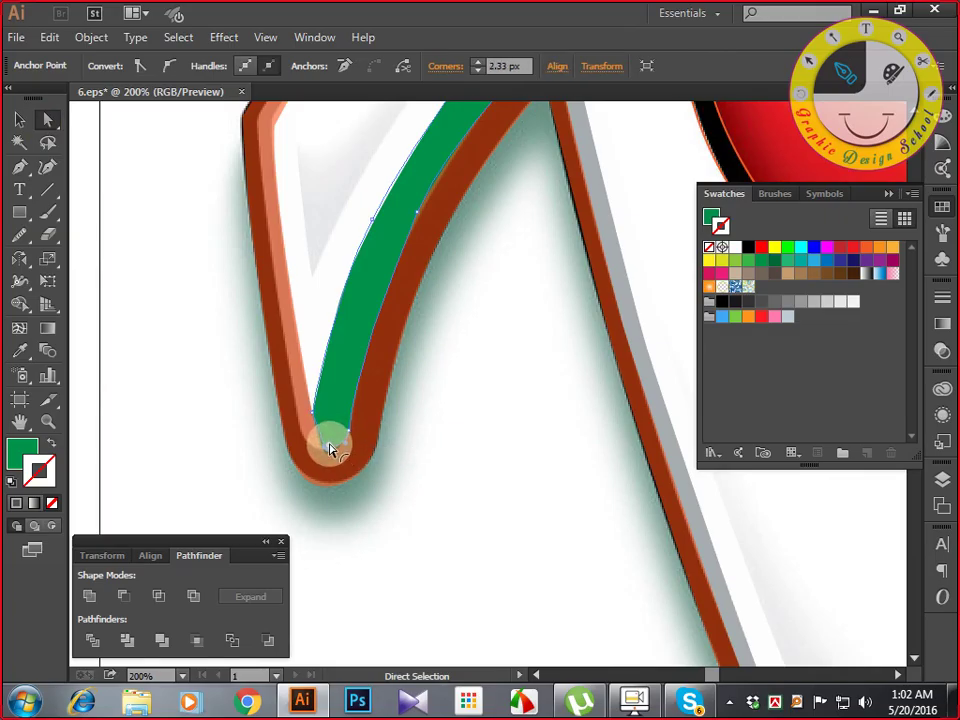
{"action": "left_click", "coordinate": [390, 464]}
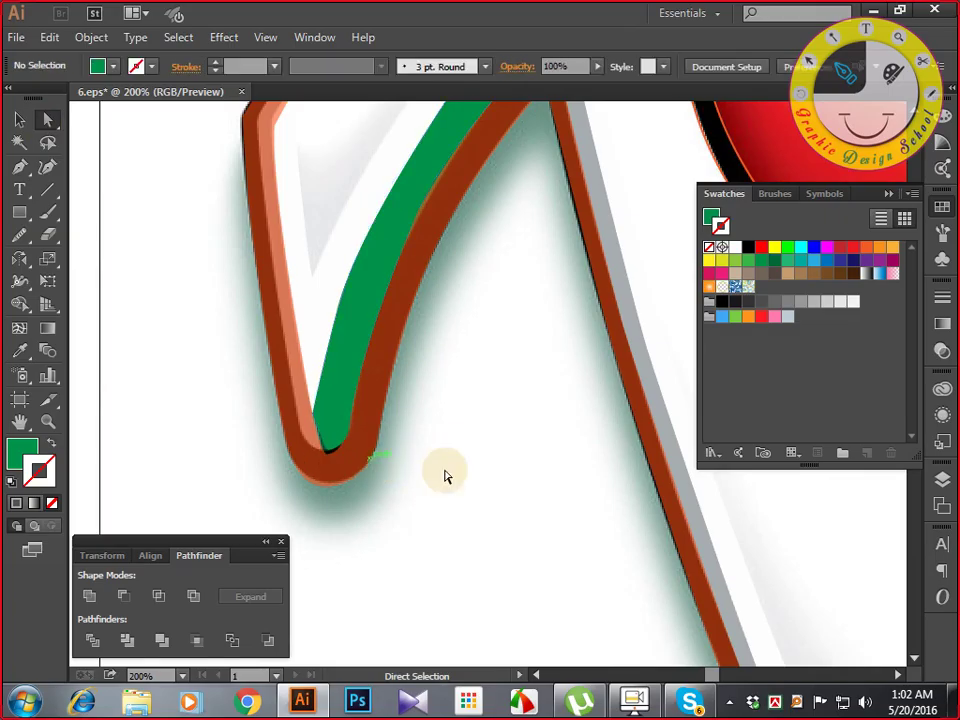
Trace the 7's lower green band with the Pen tool from its upper end along the outer edge around the bottom curve, switching to stroke only.
{"action": "left_click_drag", "start_coordinate": [503, 483], "coordinate": [296, 424]}
{"action": "left_click_drag", "start_coordinate": [652, 539], "coordinate": [482, 294]}
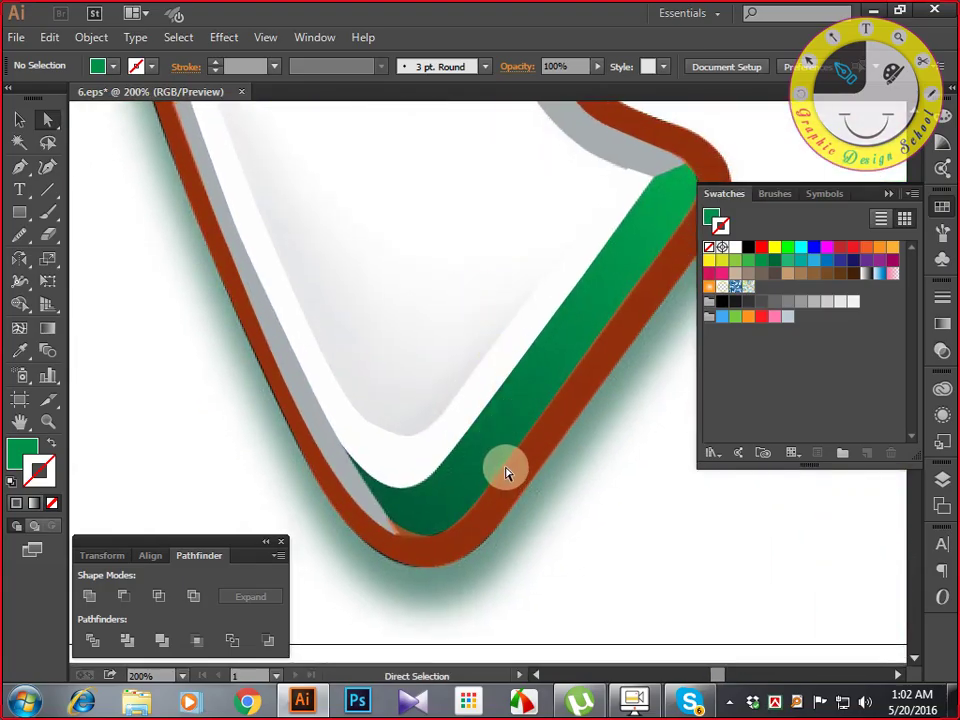
{"action": "key", "text": "p"}
{"action": "left_click_drag", "start_coordinate": [557, 439], "coordinate": [467, 461]}
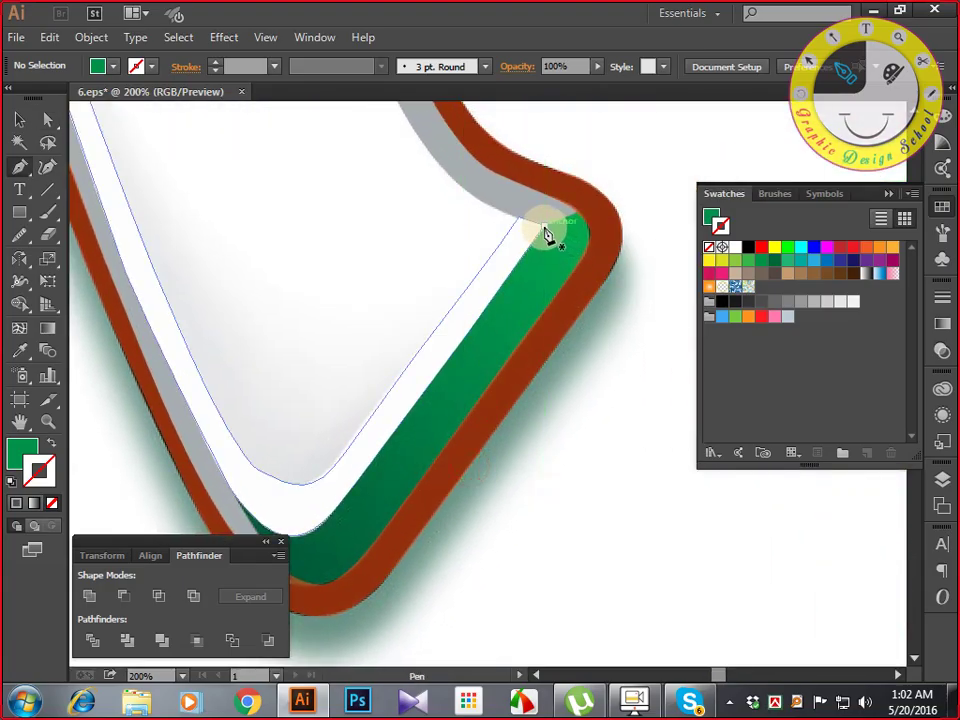
{"action": "left_click_drag", "start_coordinate": [543, 234], "coordinate": [590, 258]}
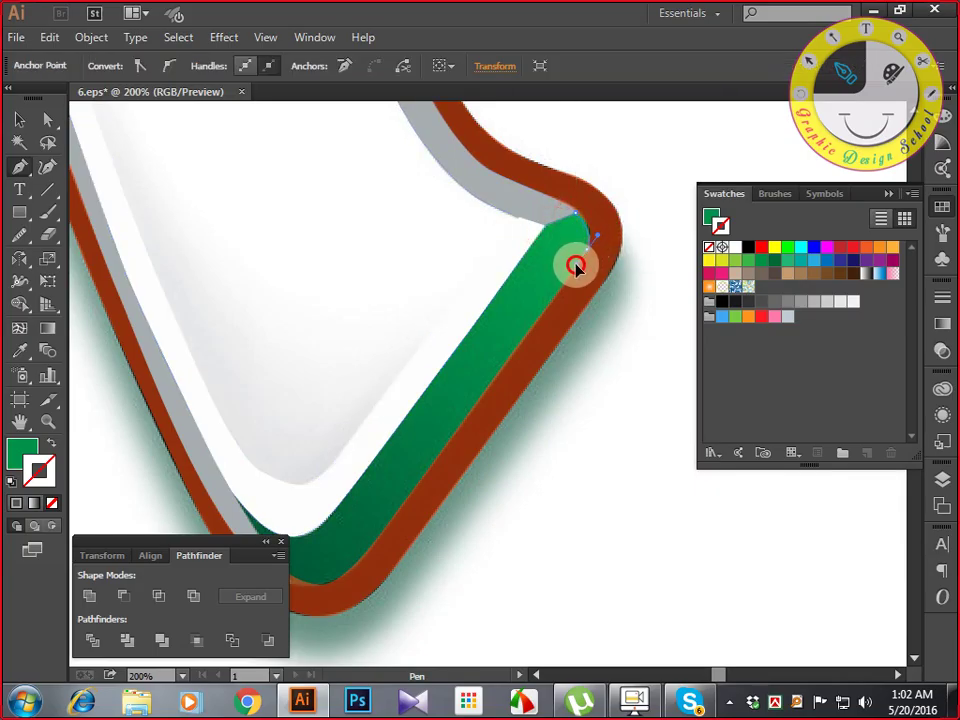
{"action": "left_click_drag", "start_coordinate": [525, 356], "coordinate": [698, 167]}
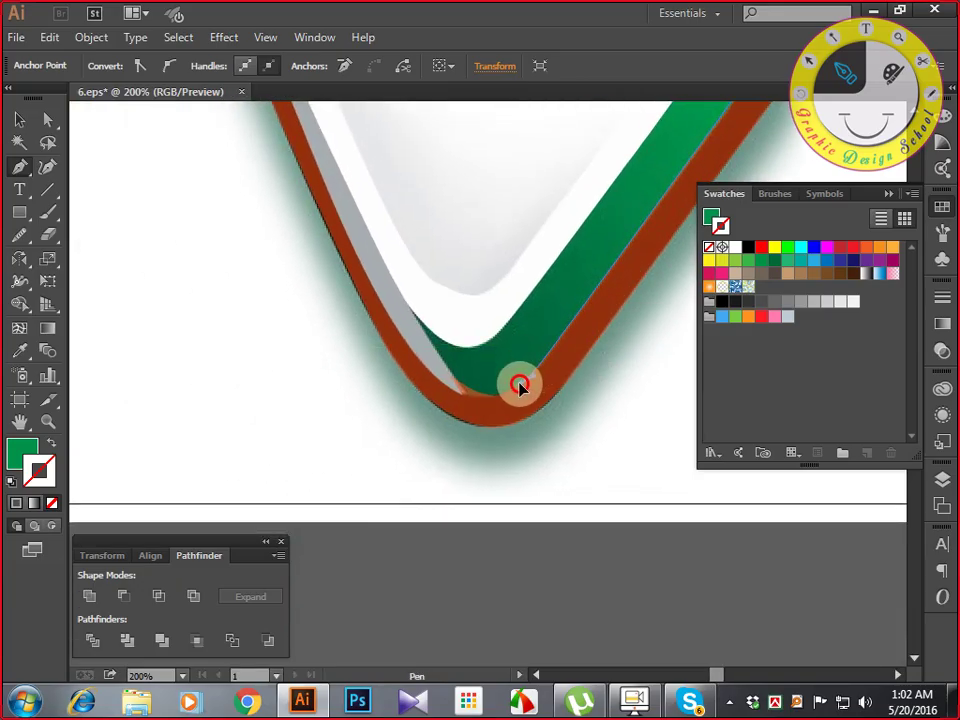
{"action": "mouse_move", "coordinate": [517, 389]}
{"action": "left_mouse_down"}
{"action": "mouse_move", "coordinate": [464, 400]}
{"action": "mouse_move", "coordinate": [444, 370]}
{"action": "mouse_move", "coordinate": [411, 356]}
{"action": "mouse_move", "coordinate": [442, 353]}
{"action": "mouse_move", "coordinate": [408, 308]}
{"action": "mouse_move", "coordinate": [507, 365]}
{"action": "mouse_move", "coordinate": [470, 357]}
{"action": "mouse_move", "coordinate": [482, 347]}
{"action": "left_mouse_up"}
{"action": "left_click", "coordinate": [457, 387]}
{"action": "key", "text": "shift+x"}
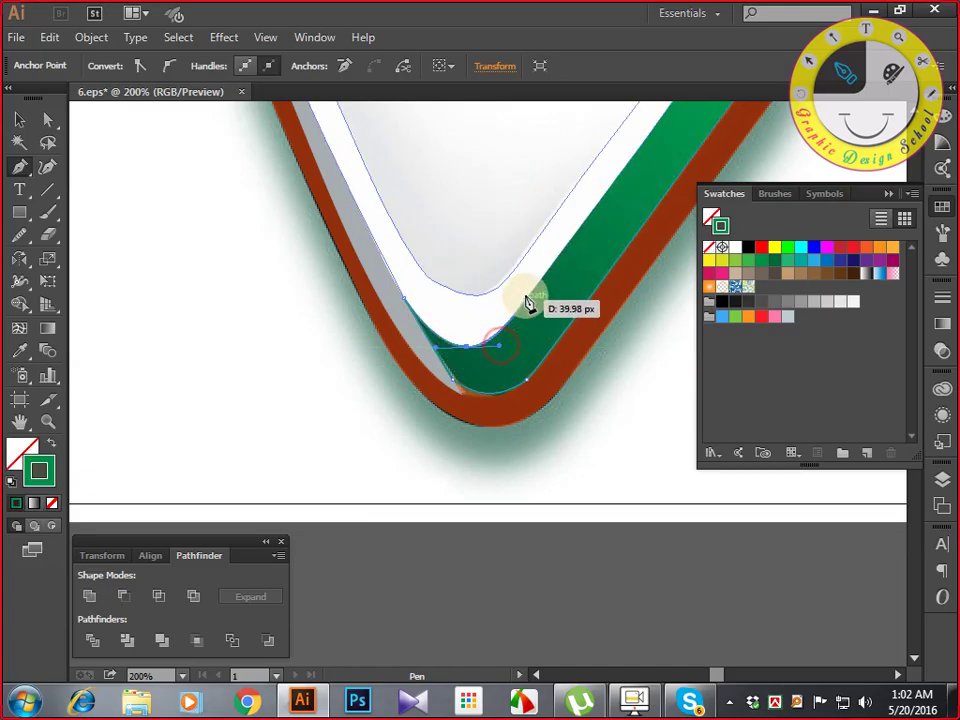
Carry the path up the lower green band's inner edge along the white band and close it at the starting point.
{"action": "key", "text": "space"}
{"action": "left_click_drag", "start_coordinate": [557, 269], "coordinate": [431, 480]}
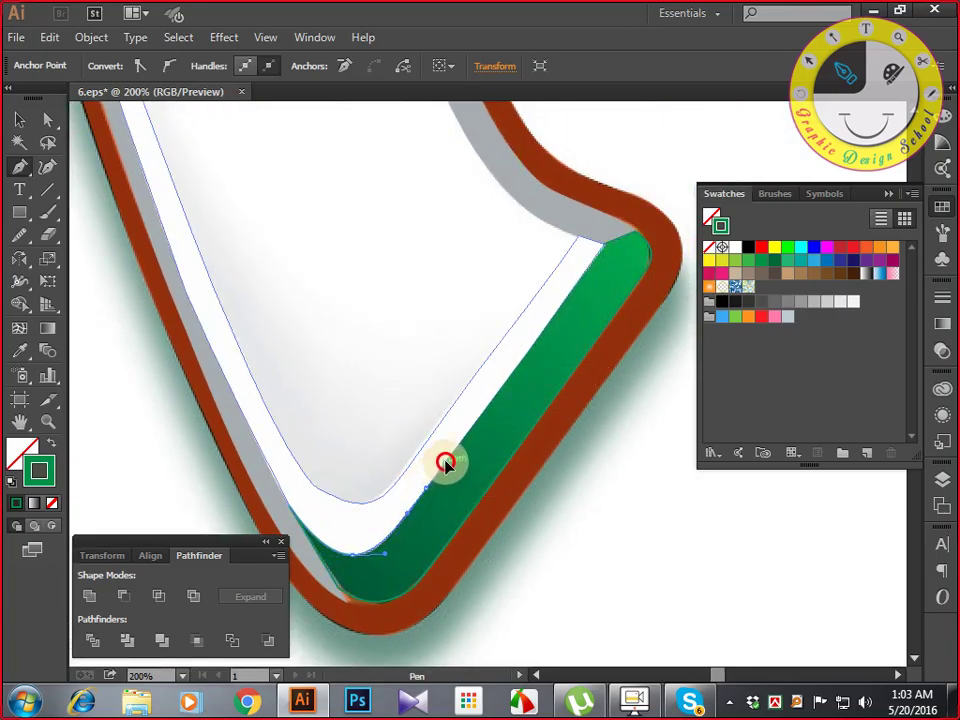
{"action": "key", "text": "space"}
{"action": "left_click_drag", "start_coordinate": [501, 425], "coordinate": [448, 499]}
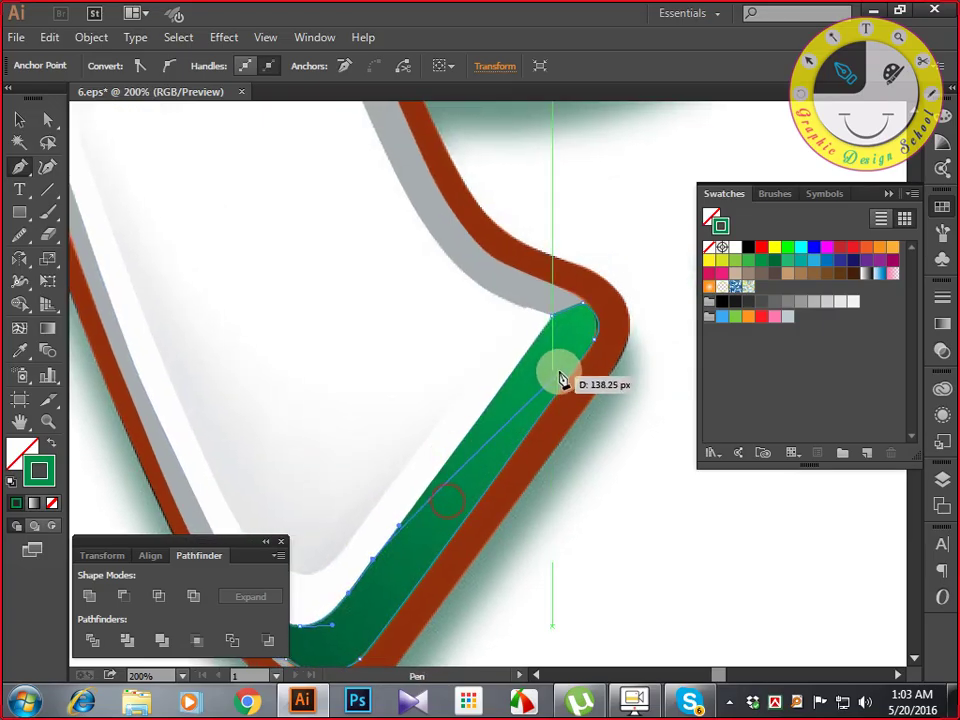
{"action": "left_click", "coordinate": [552, 318]}
{"action": "key", "text": "space"}
{"action": "left_click_drag", "start_coordinate": [536, 414], "coordinate": [604, 318]}
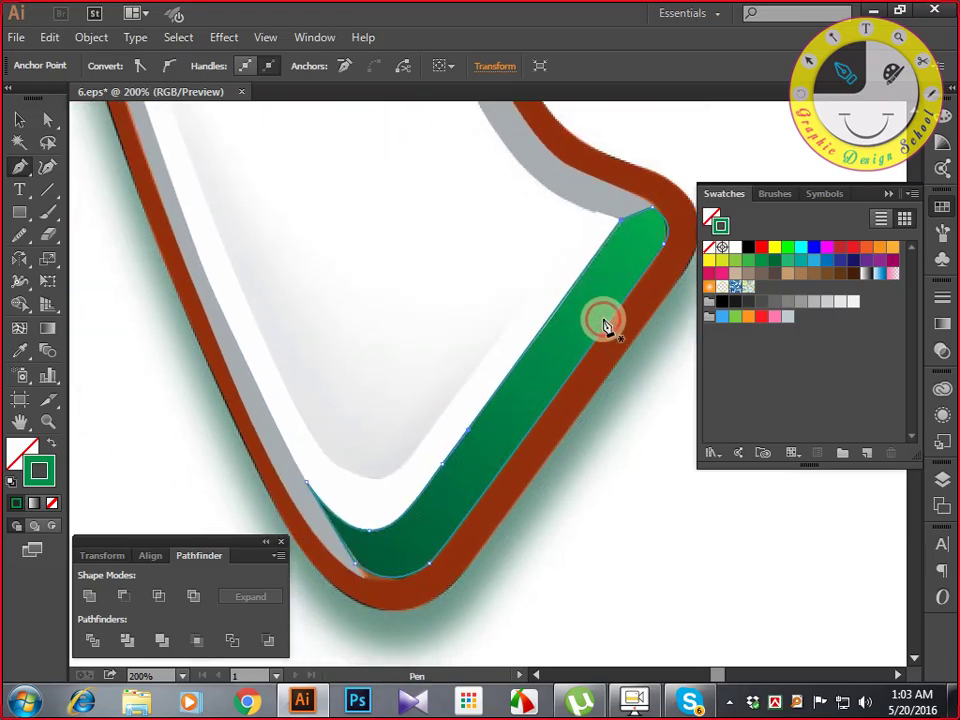
Swap the closed lower band's green stroke to its fill, leaving no stroke, and save the file.
{"action": "key", "text": "shift+x"}
{"action": "key", "text": "space"}
{"action": "left_click_drag", "start_coordinate": [607, 522], "coordinate": [600, 422]}
{"action": "left_click_drag", "start_coordinate": [582, 342], "coordinate": [506, 557]}
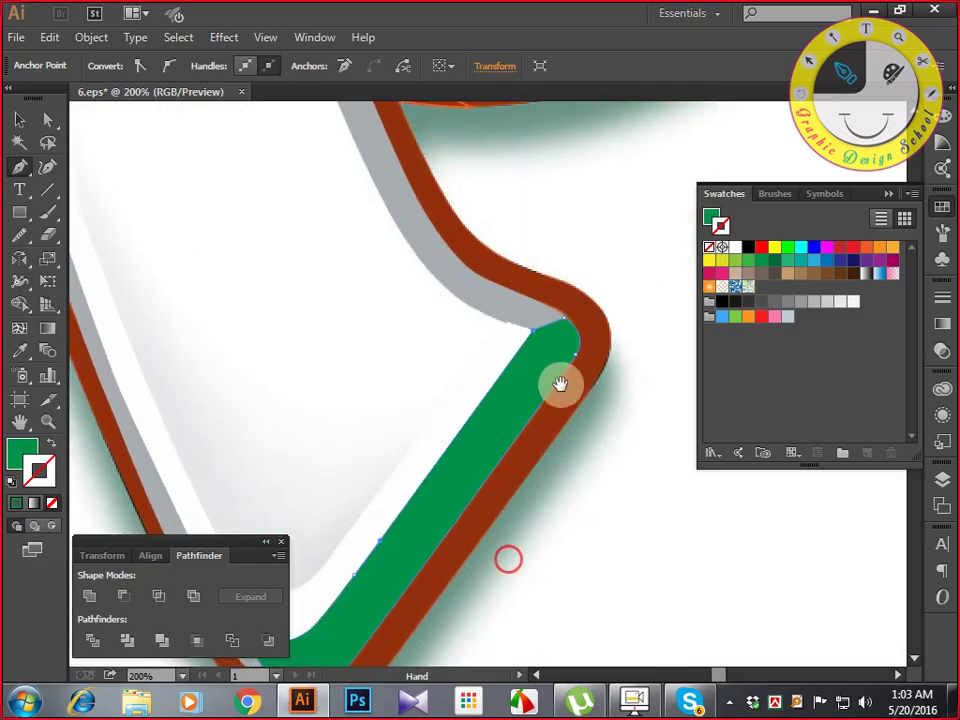
{"action": "left_click_drag", "start_coordinate": [561, 384], "coordinate": [557, 588]}
{"action": "key", "text": "ctrl"}
{"action": "key", "text": "ctrl+0"}
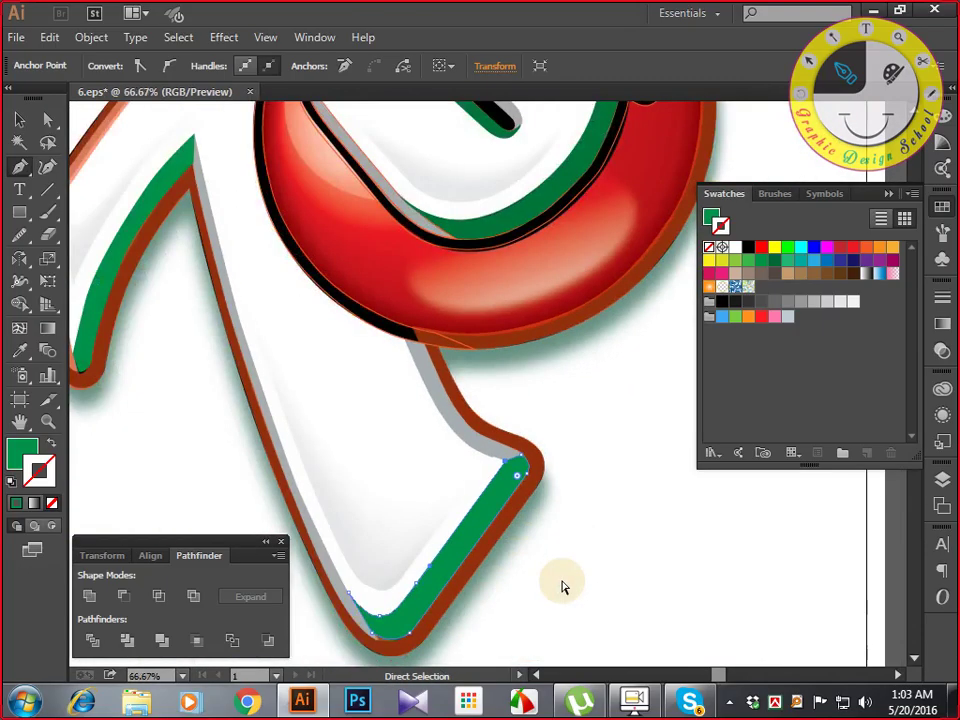
{"action": "left_click_drag", "start_coordinate": [612, 449], "coordinate": [596, 553]}
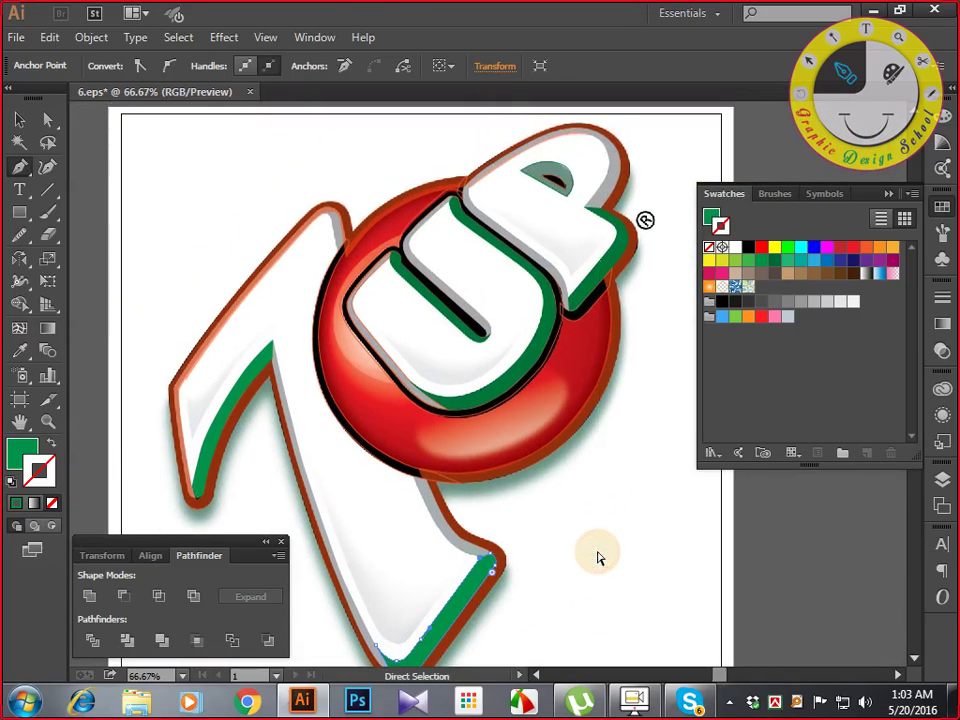
{"action": "key", "text": "ctrl+s"}
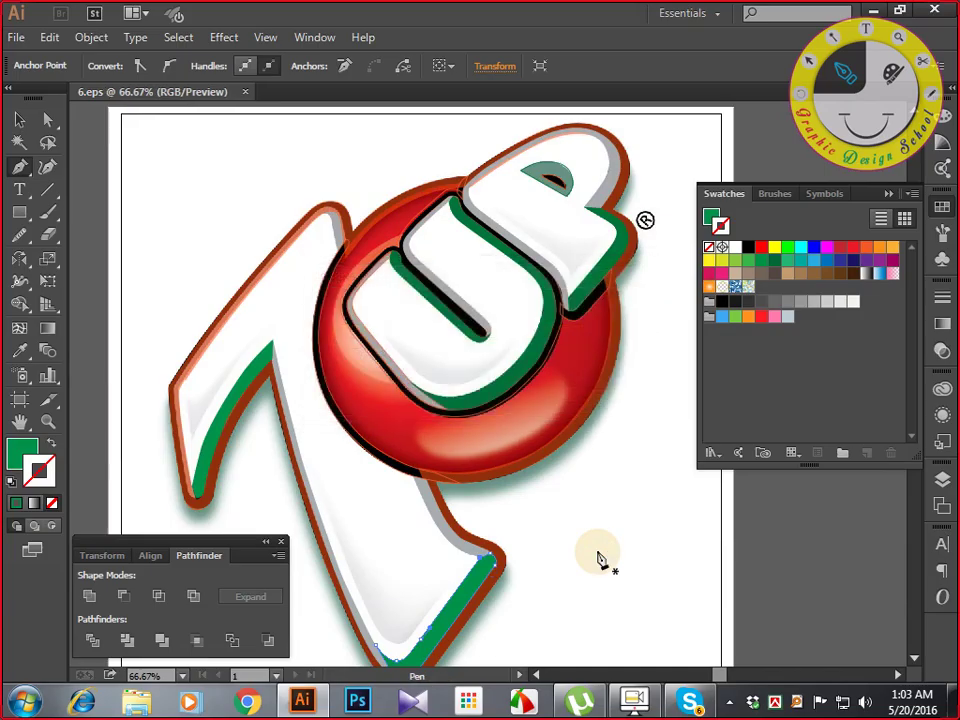
{"action": "key", "text": "ctrl+plus"}
{"action": "key", "text": "ctrl+plus"}
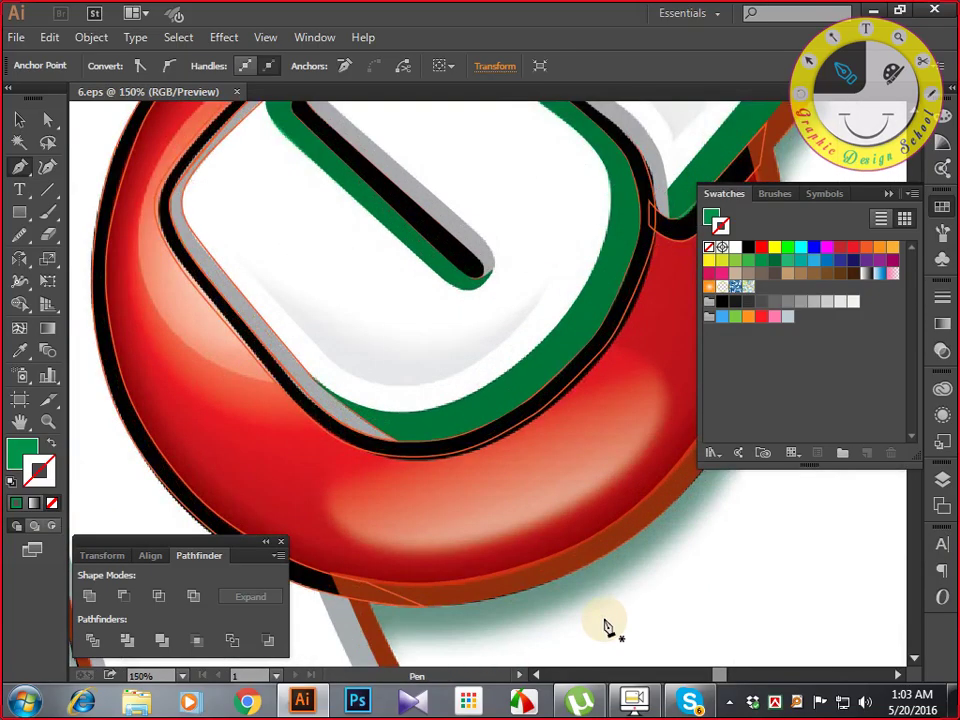
{"action": "left_click_drag", "start_coordinate": [604, 626], "coordinate": [608, 645]}
{"action": "key", "text": "ctrl+minus"}
{"action": "key", "text": "ctrl+minus"}
{"action": "key", "text": "ctrl+minus"}
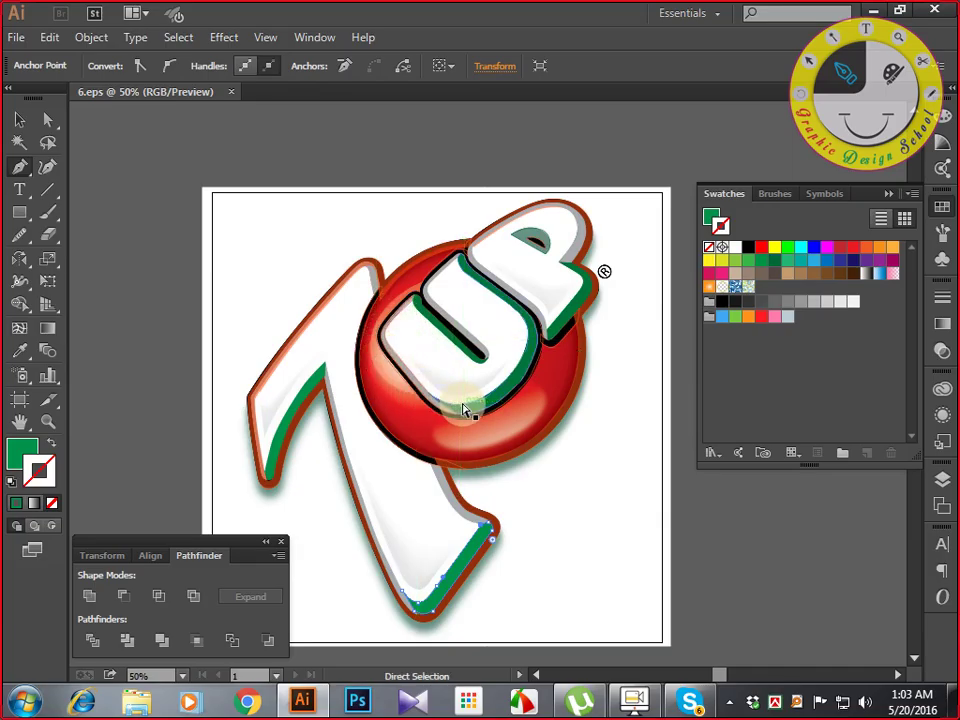
{"action": "key", "text": "ctrl+minus"}
{"action": "key", "text": "ctrl+plus"}
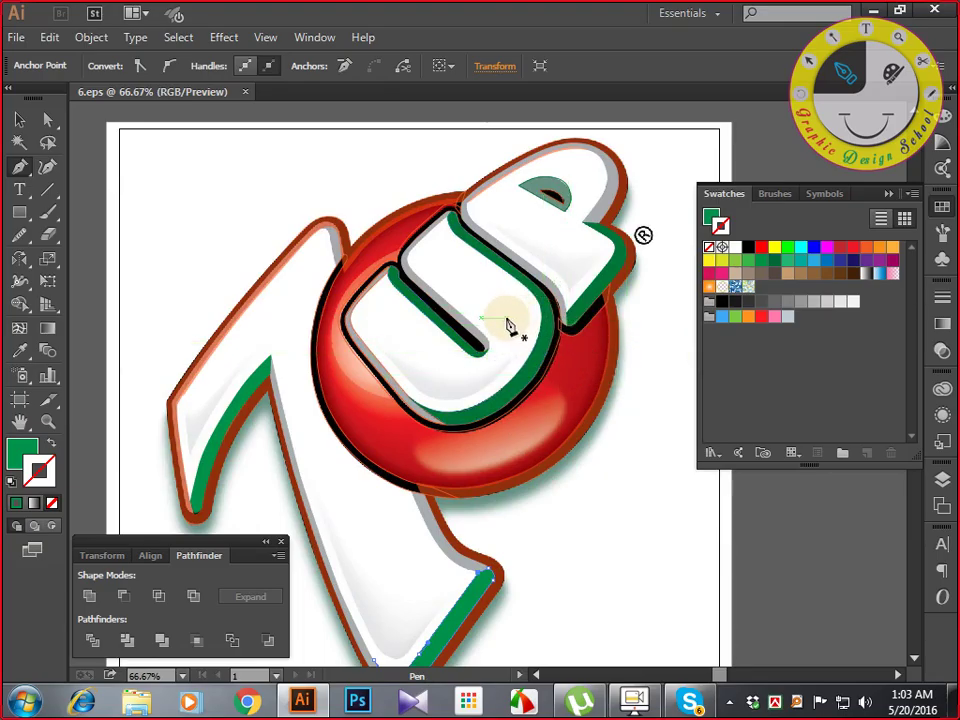
Lock the placed reference image behind the traced shapes.
{"action": "key", "text": "ctrl+a"}
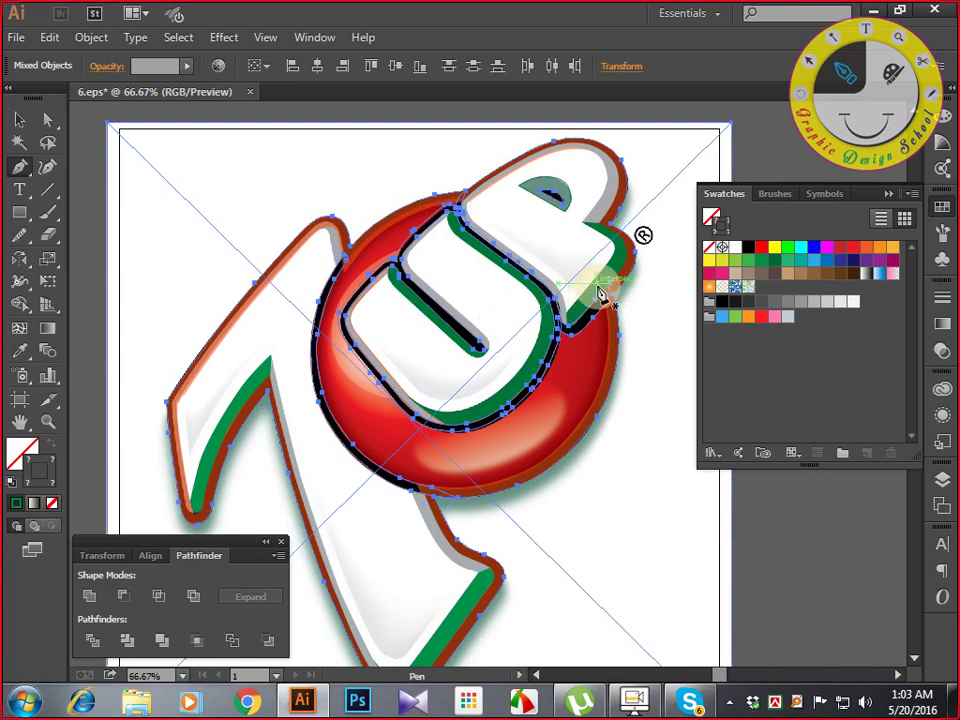
{"action": "left_click", "coordinate": [12, 106]}
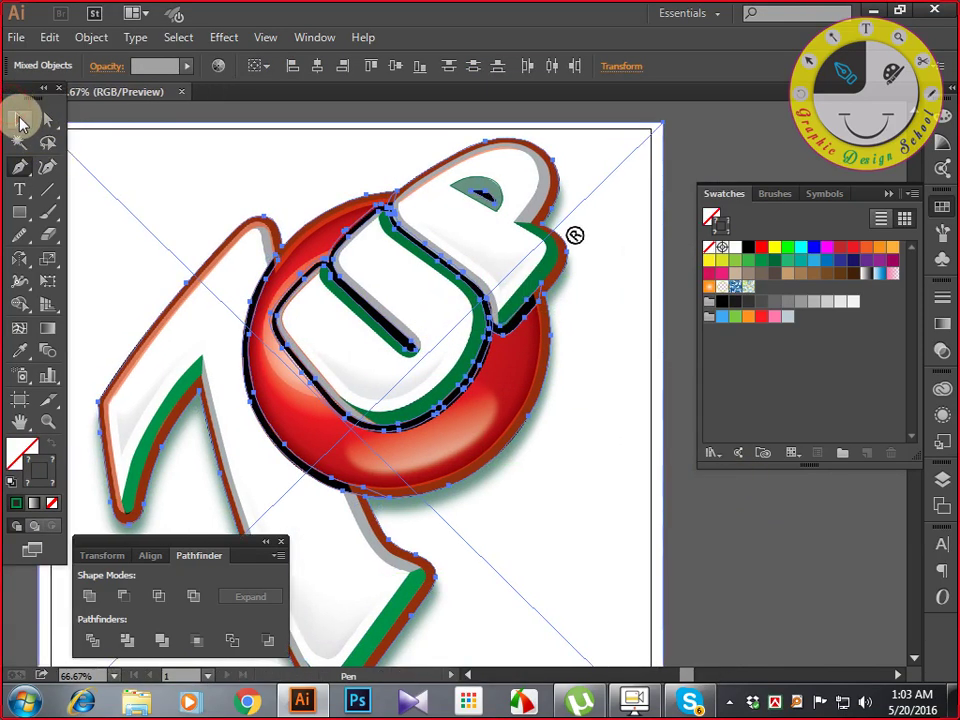
{"action": "left_click", "coordinate": [20, 120]}
{"action": "left_click", "coordinate": [700, 558]}
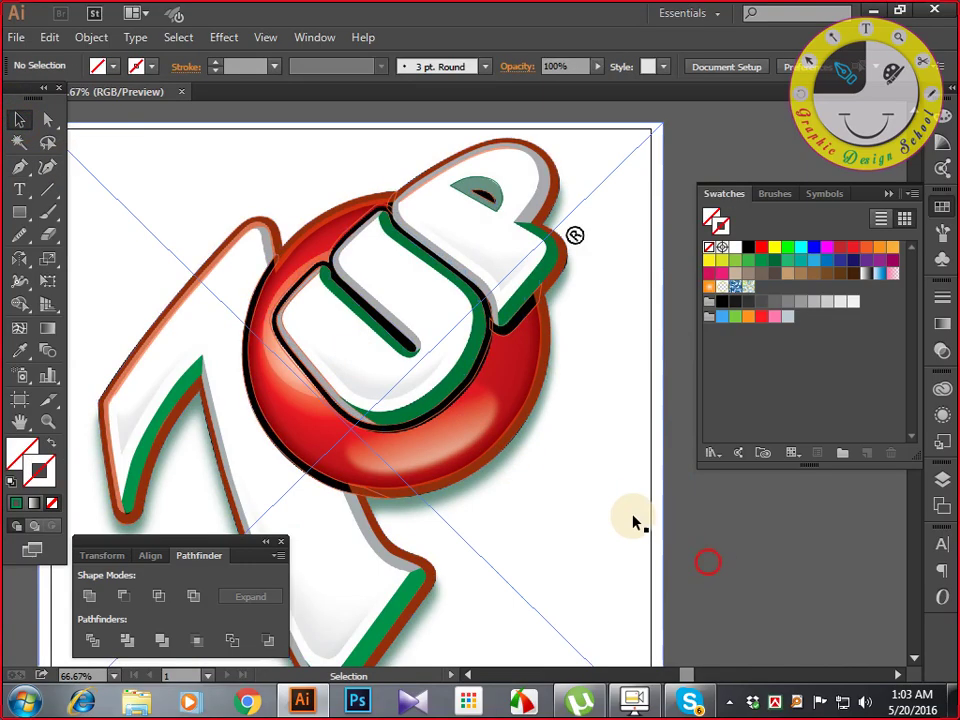
{"action": "left_click", "coordinate": [613, 490]}
{"action": "key", "text": "ctrl+2"}
Try black as the stroke and as the fill of the logo's outer outline, undo the changes, and deselect it.
{"action": "left_click_drag", "start_coordinate": [626, 493], "coordinate": [722, 542]}
{"action": "left_click", "coordinate": [636, 428]}
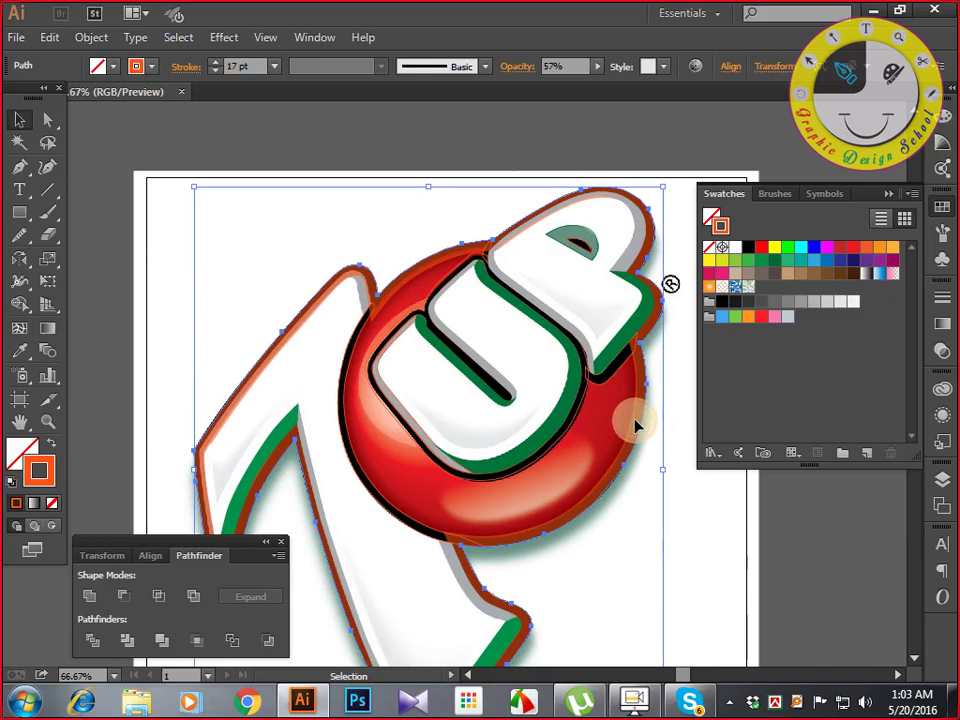
{"action": "key", "text": "o"}
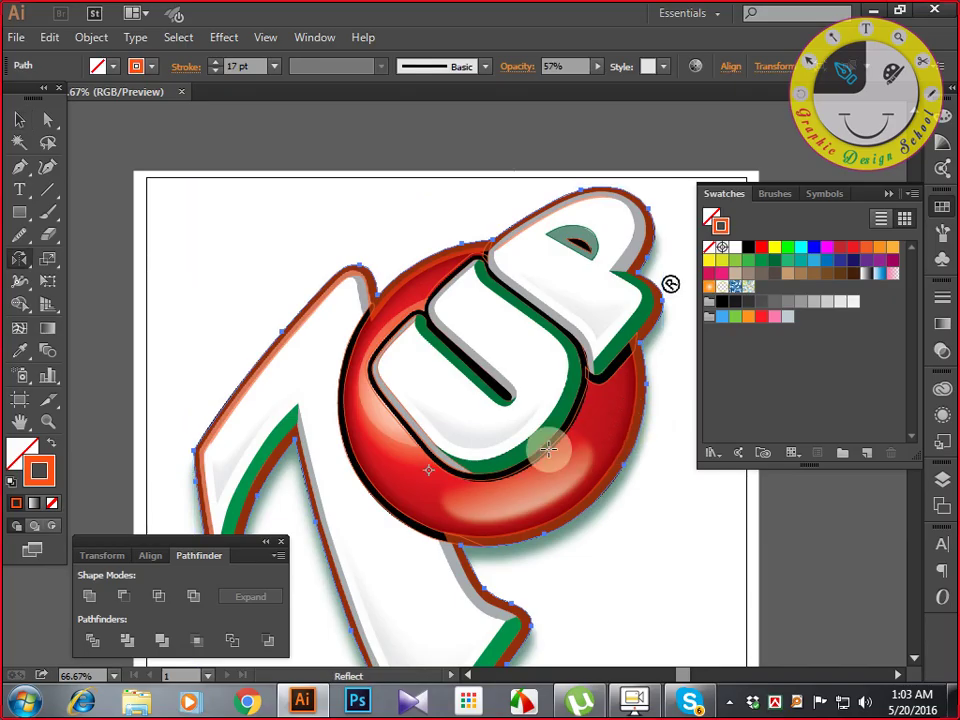
{"action": "key", "text": "i"}
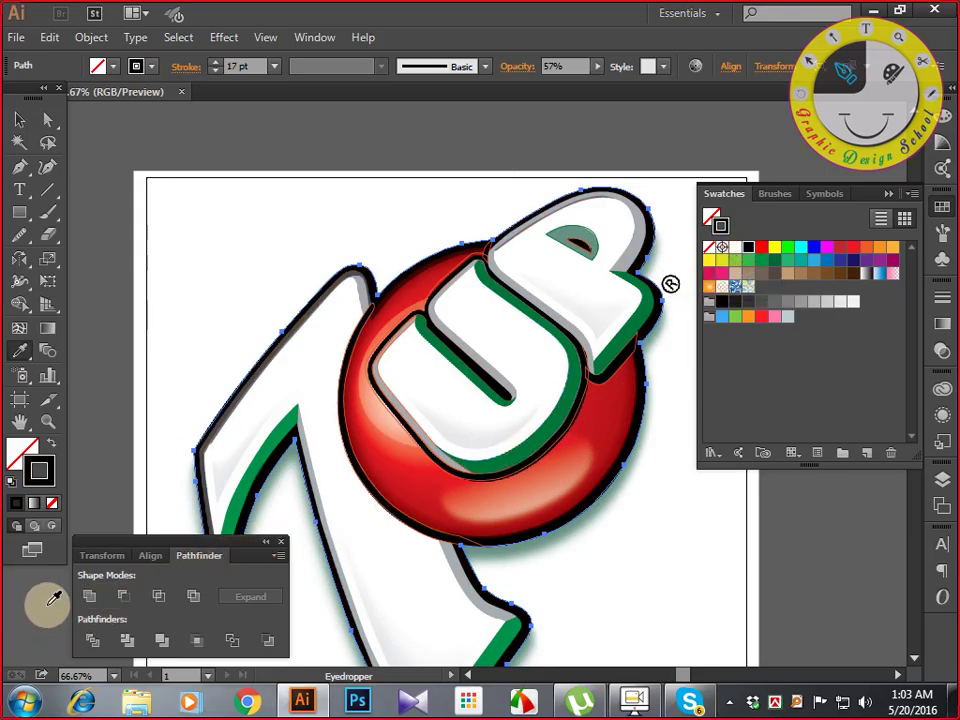
{"action": "key", "text": "shift+x"}
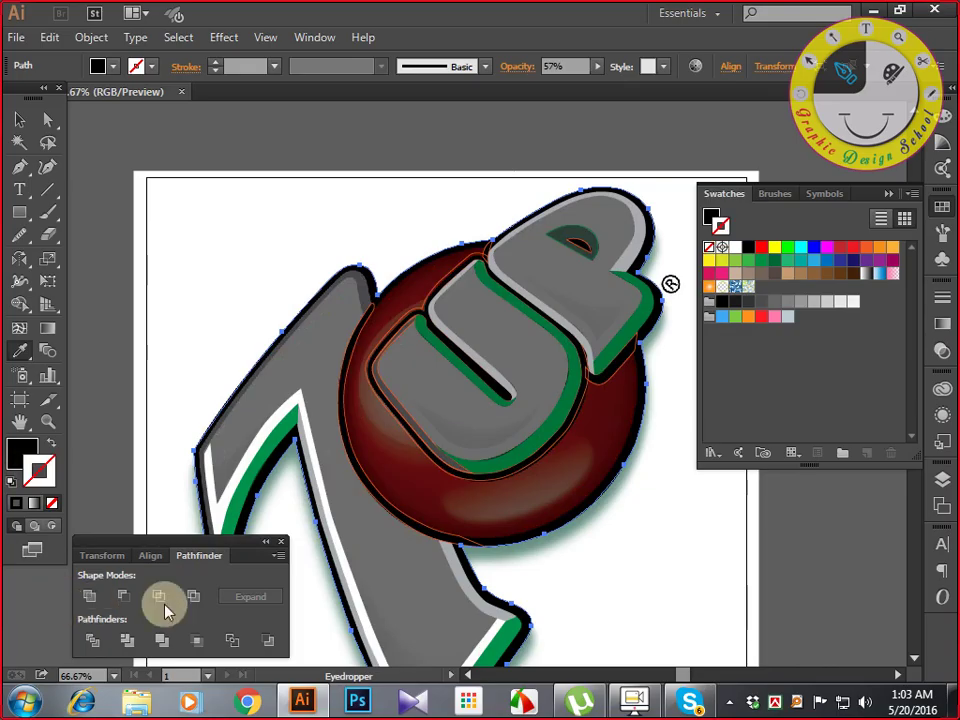
{"action": "left_click", "coordinate": [28, 457]}
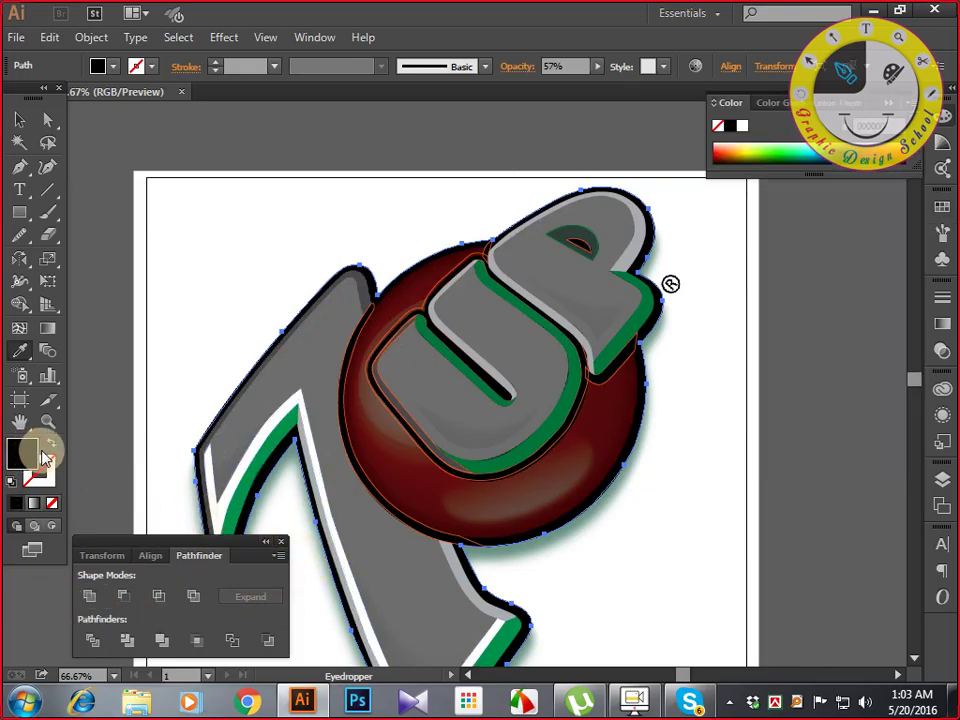
{"action": "key", "text": "shift+x"}
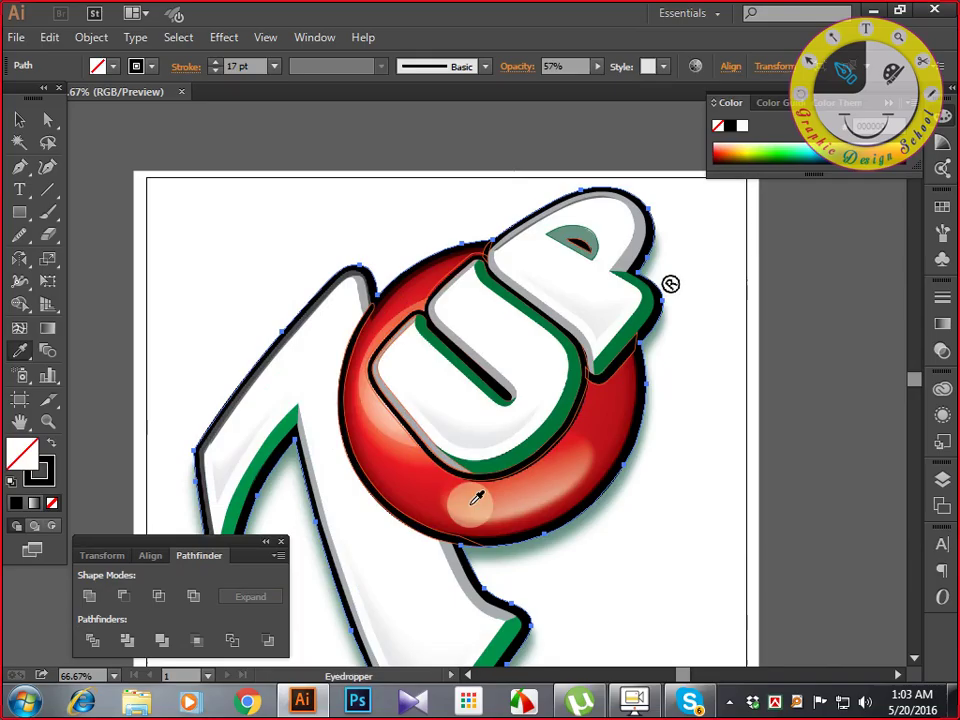
{"action": "left_click", "coordinate": [20, 122]}
{"action": "key", "text": "ctrl+z"}
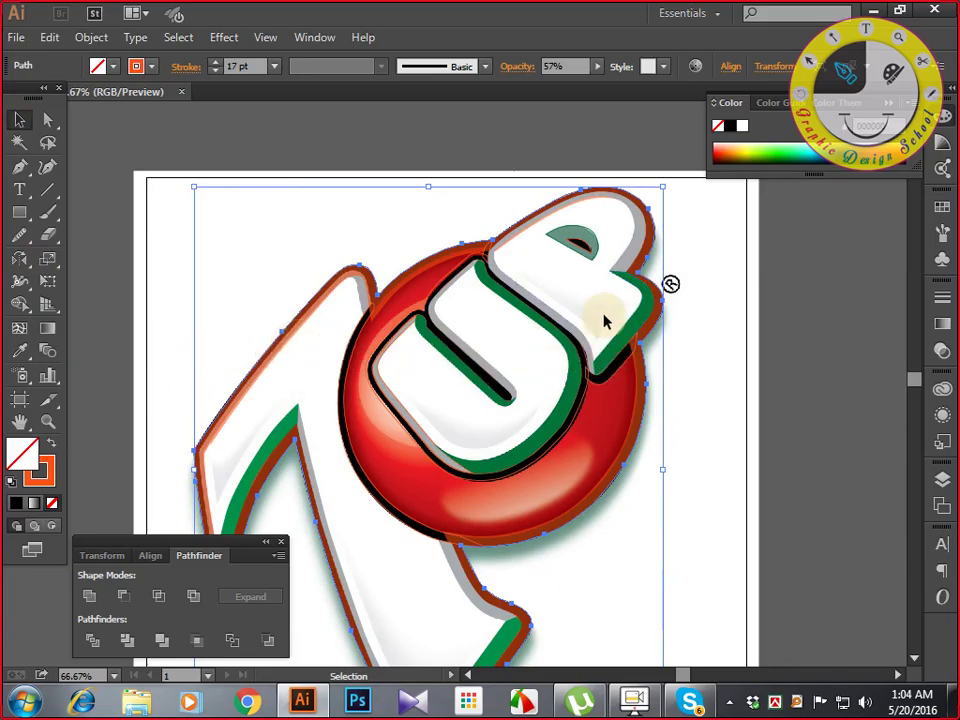
{"action": "left_click", "coordinate": [752, 320]}
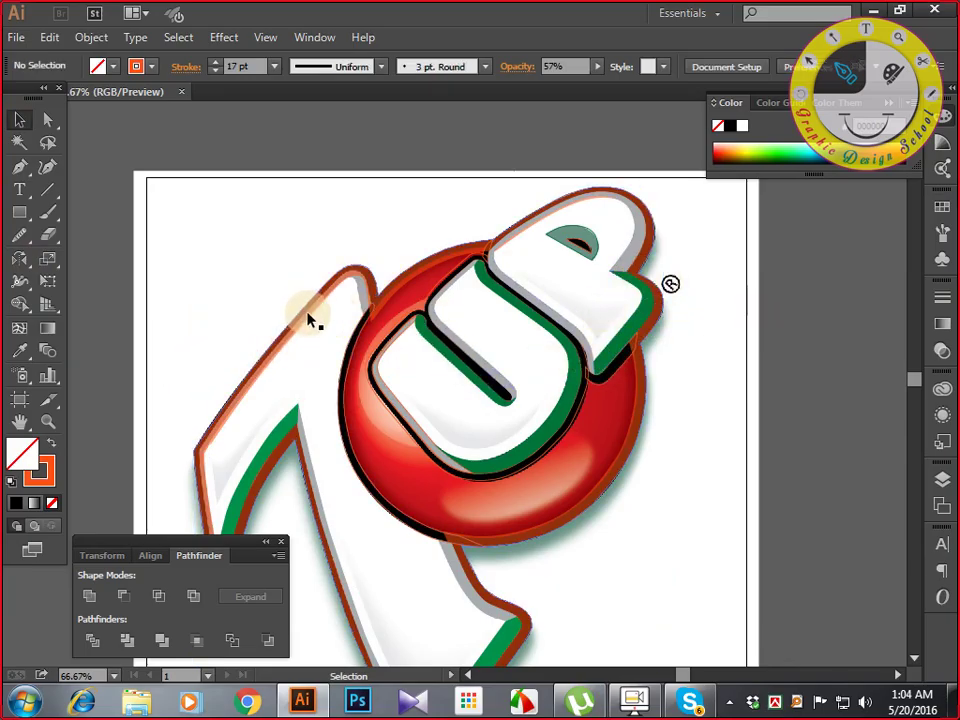
Convert the stroke of the logo's outer outline into a compound path, fill it with black, and deselect it.
{"action": "left_click", "coordinate": [308, 318]}
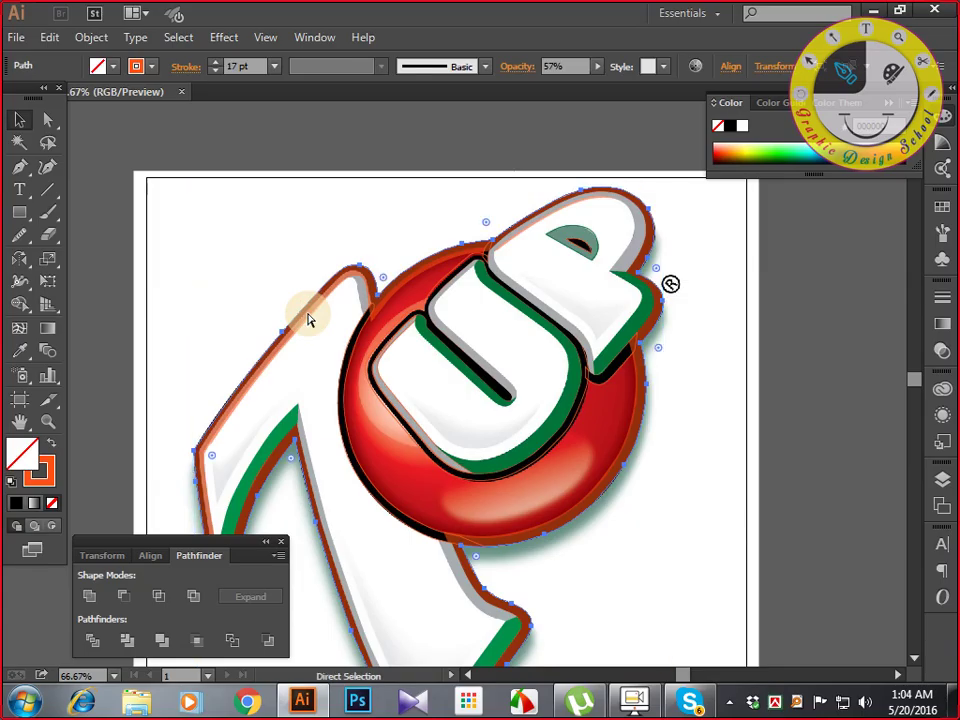
{"action": "left_click", "coordinate": [308, 318], "text": "ctrl"}
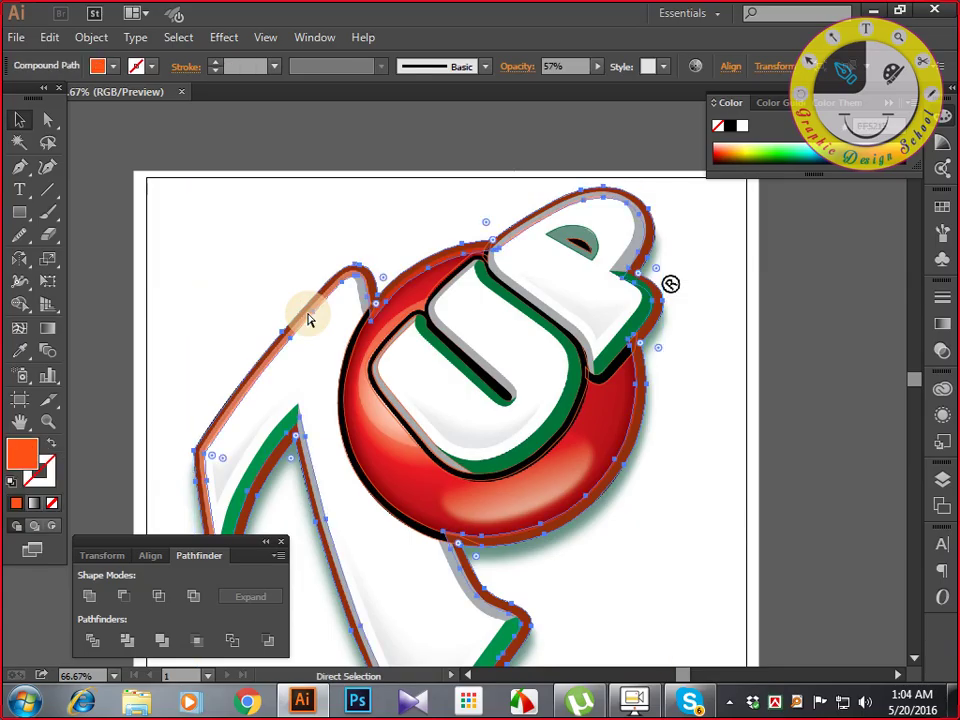
{"action": "left_click", "coordinate": [731, 127]}
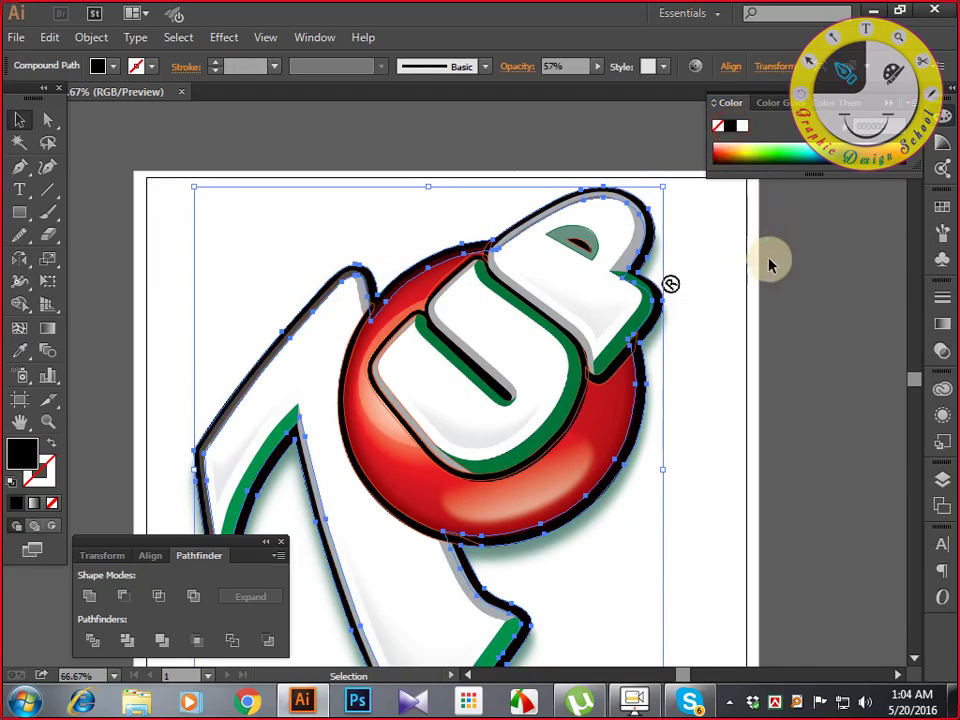
{"action": "left_click", "coordinate": [788, 366]}
{"action": "left_click_drag", "start_coordinate": [724, 448], "coordinate": [846, 360]}
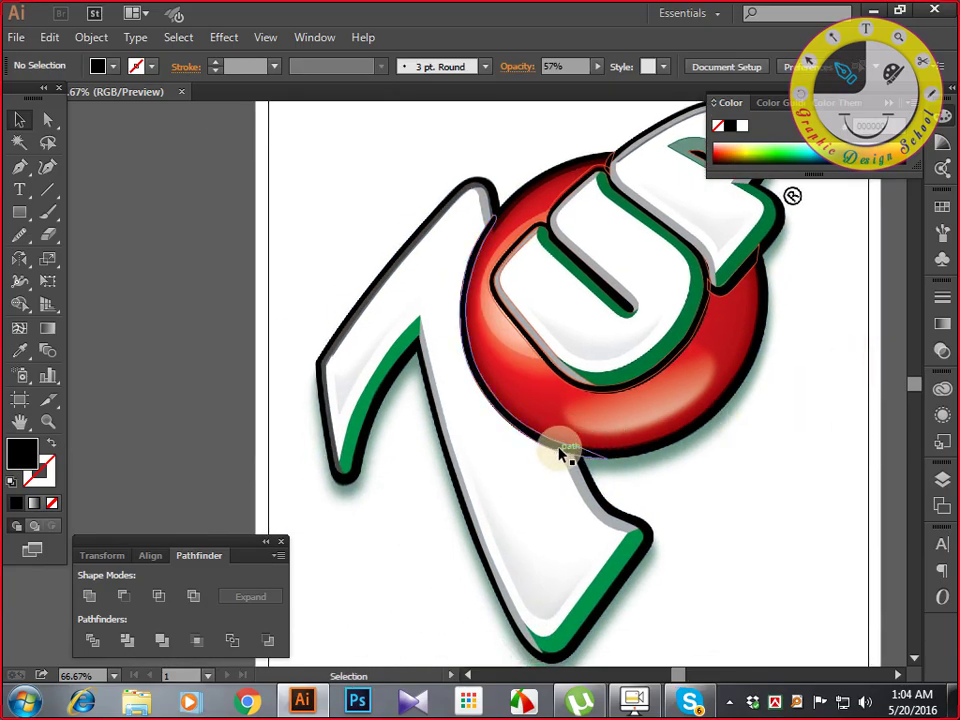
Swap the orange stroke of the arc along the red circle's left edge to its fill, make it black, and deselect it.
{"action": "left_click", "coordinate": [560, 453]}
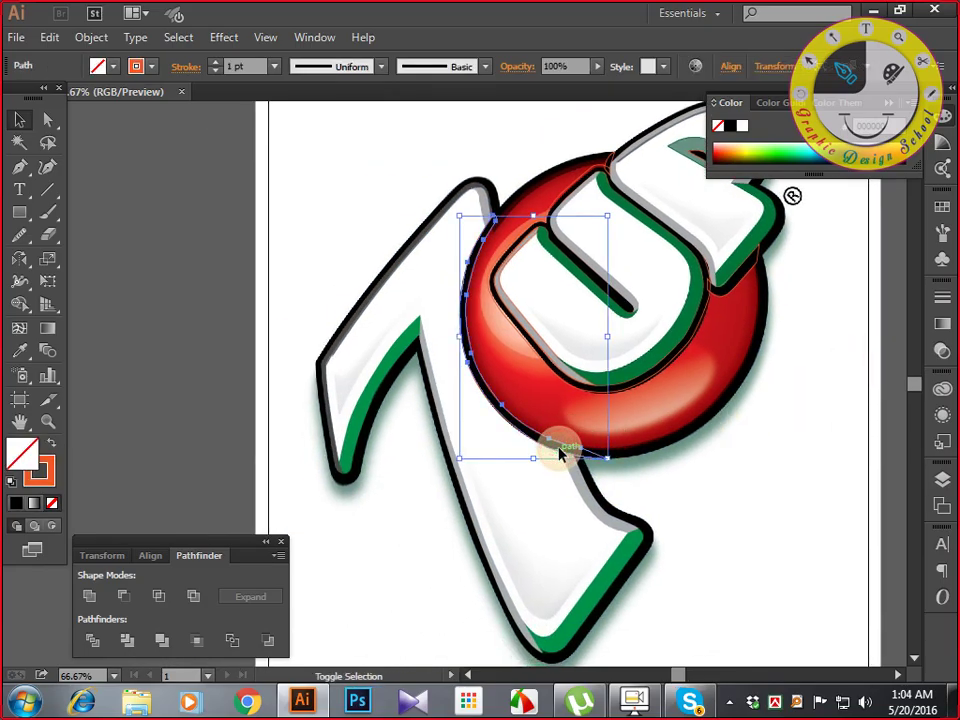
{"action": "key", "text": "shift+x"}
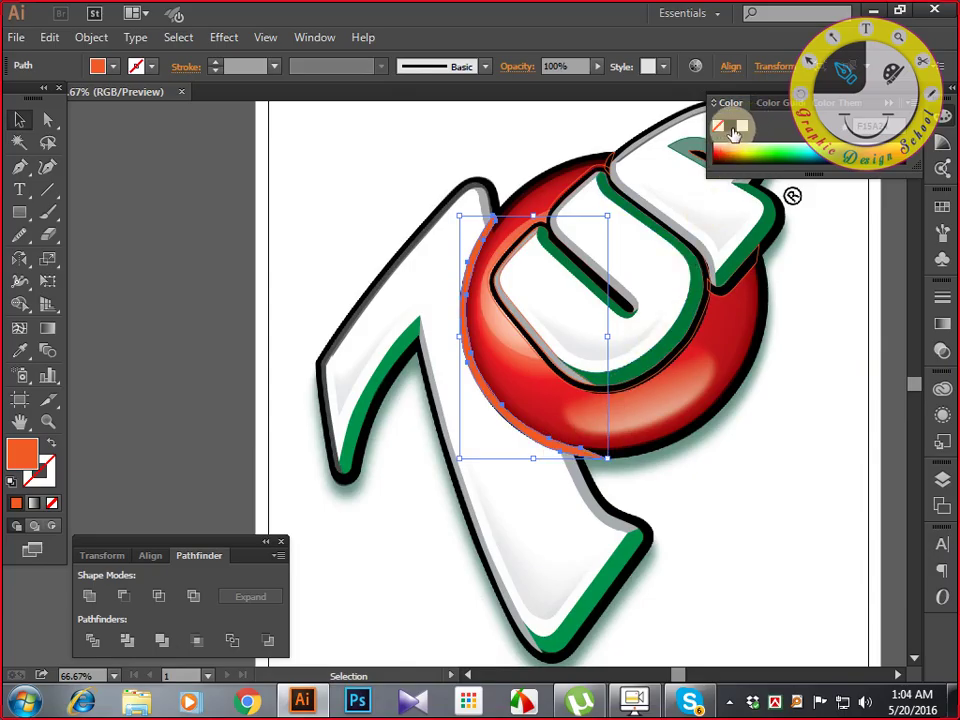
{"action": "left_click", "coordinate": [731, 128]}
{"action": "left_click", "coordinate": [820, 352]}
Copy the outer outline's black fill with the Eyedropper to the small orange-outlined path under the P's lower tip.
{"action": "left_click_drag", "start_coordinate": [814, 358], "coordinate": [812, 407]}
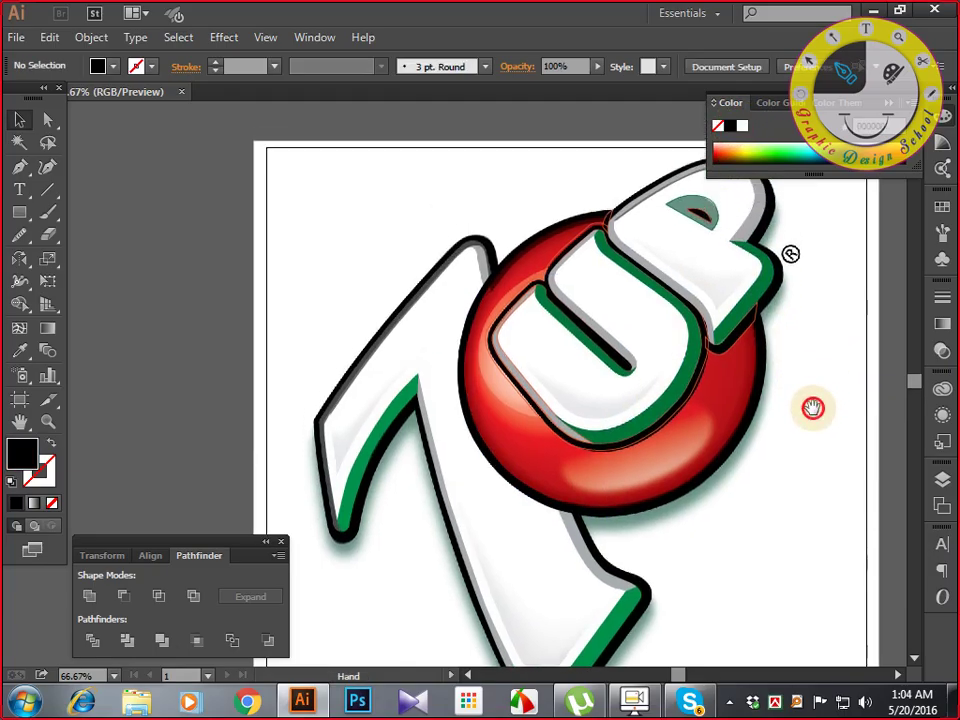
{"action": "left_click_drag", "start_coordinate": [756, 420], "coordinate": [681, 444]}
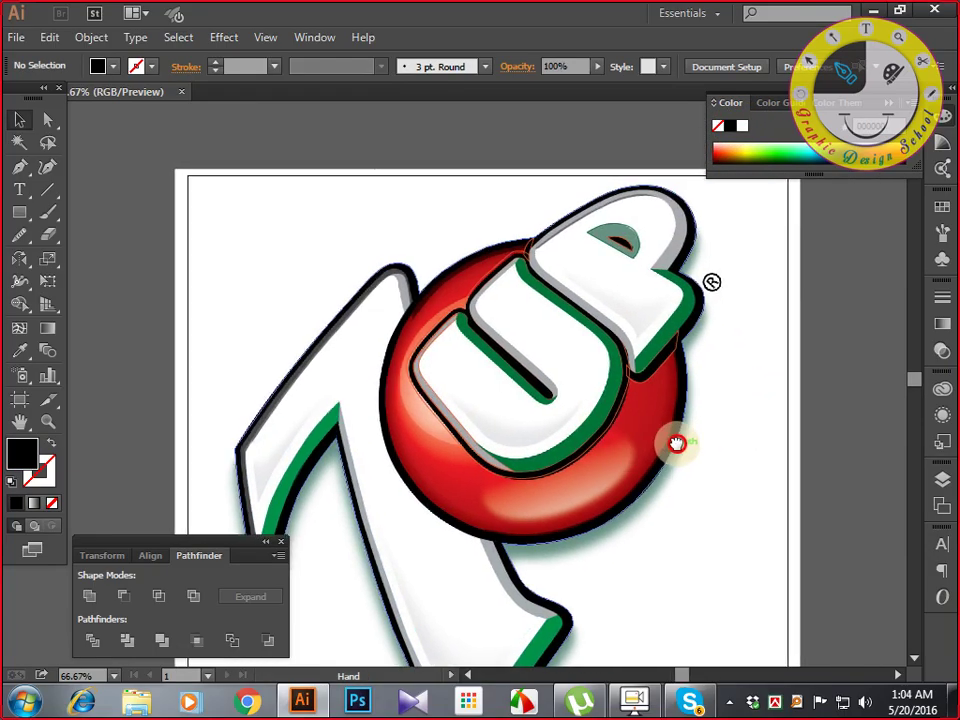
{"action": "left_click", "coordinate": [677, 346]}
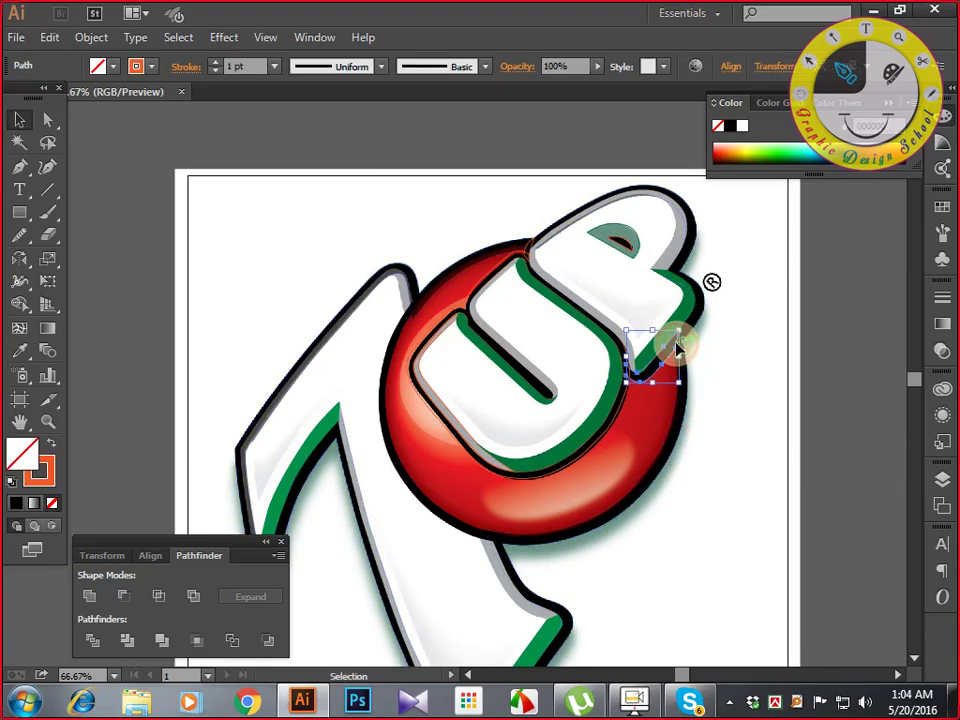
{"action": "key", "text": "o"}
{"action": "key", "text": "i"}
{"action": "left_click", "coordinate": [690, 325]}
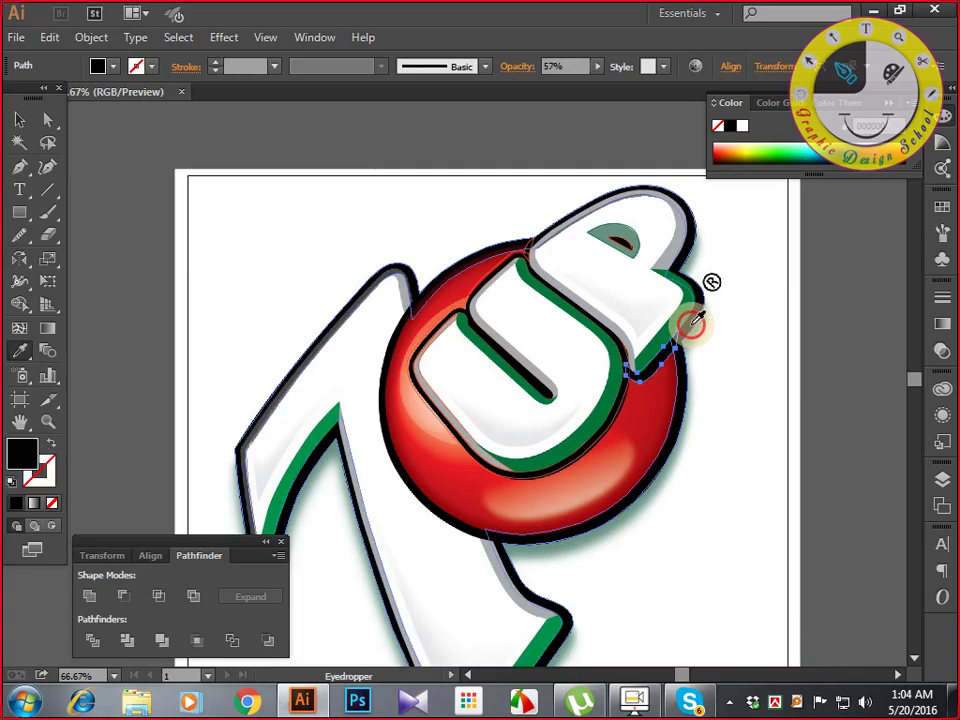
{"action": "left_click", "coordinate": [19, 119]}
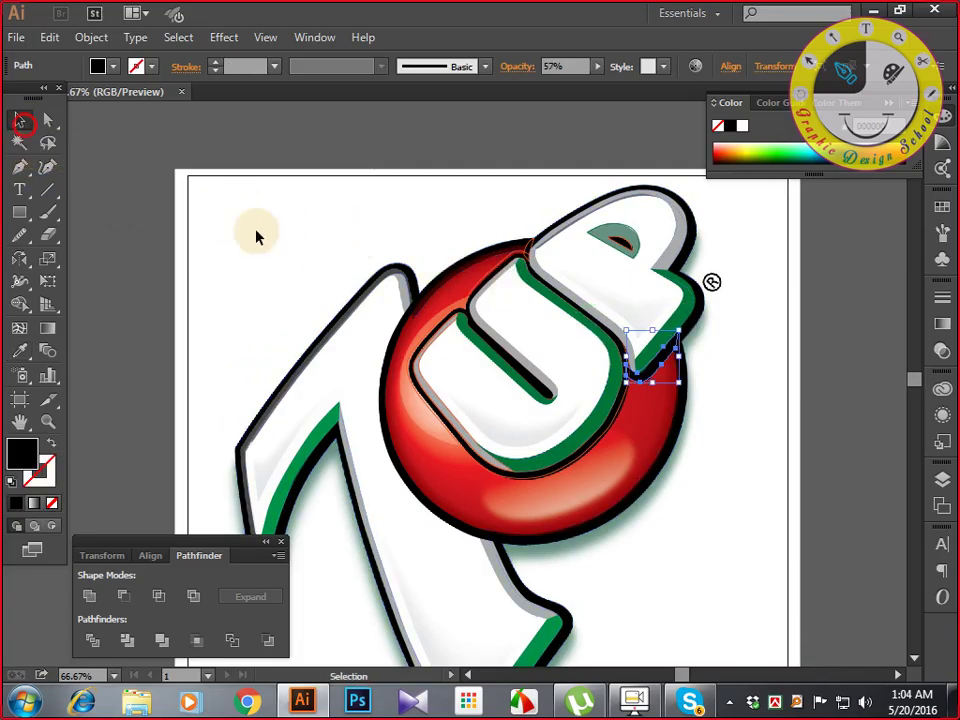
Copy the outer outline's black fill to the tiny path between the tops of the U and the P.
{"action": "left_click", "coordinate": [525, 253]}
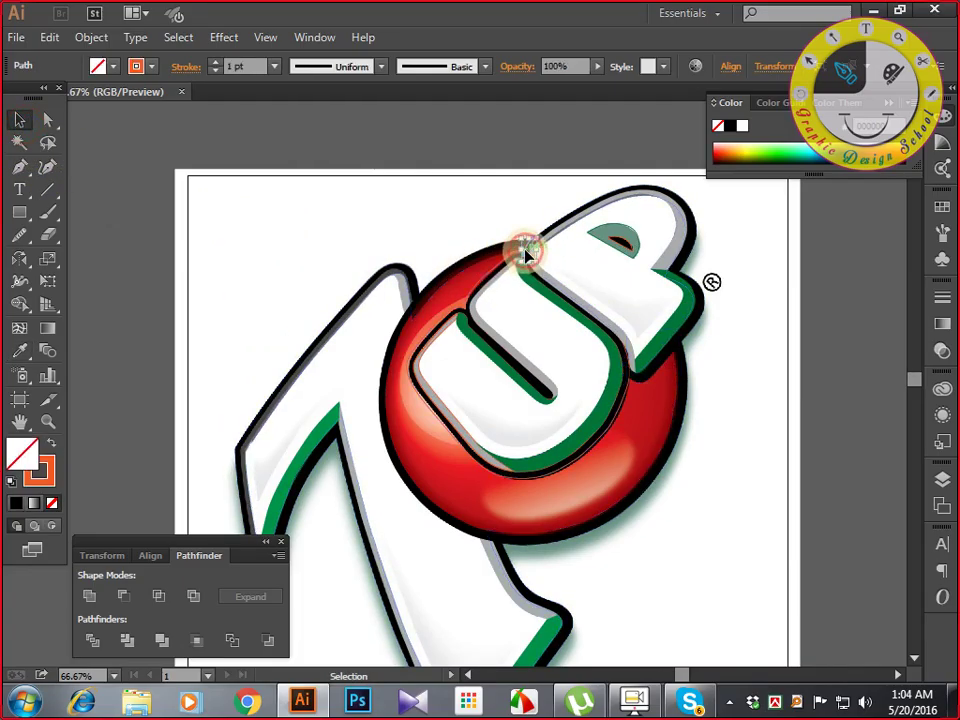
{"action": "key", "text": "i"}
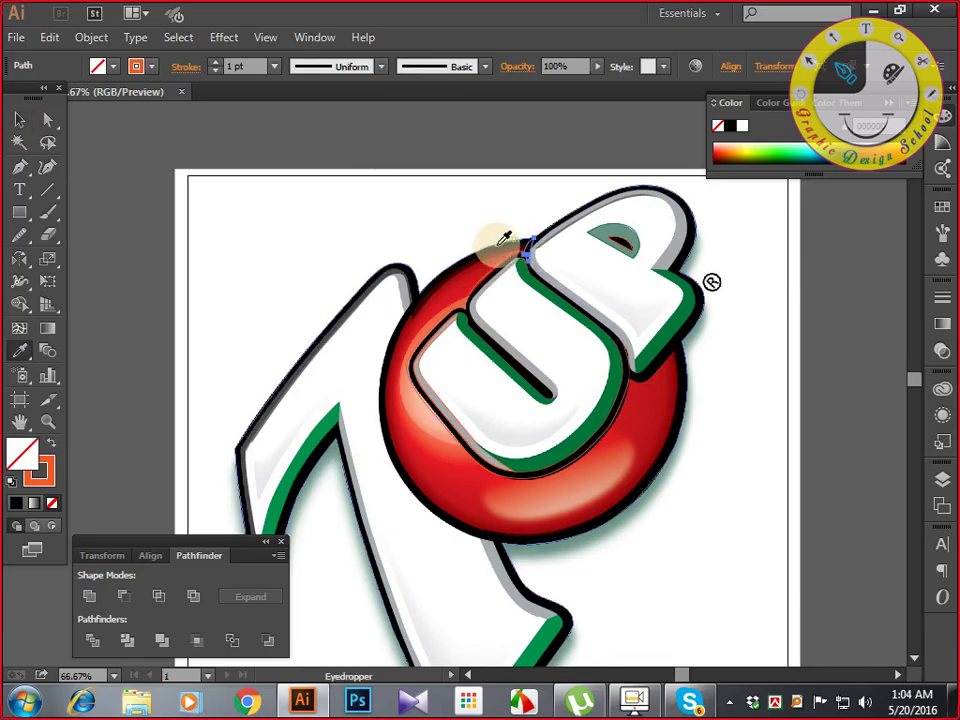
{"action": "left_click", "coordinate": [710, 283]}
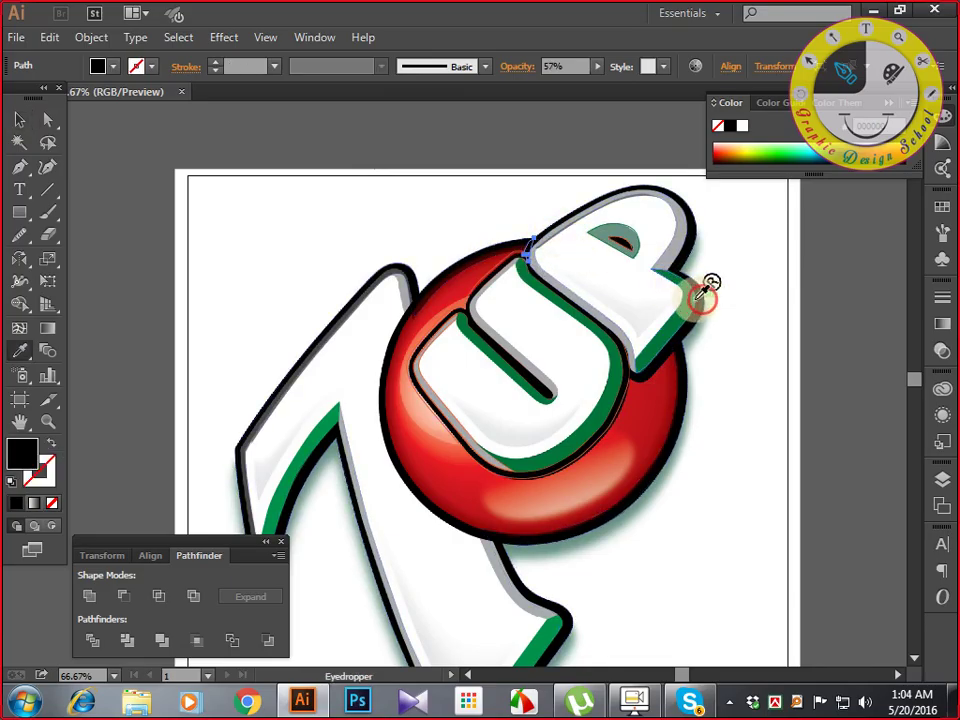
{"action": "left_click", "coordinate": [19, 119]}
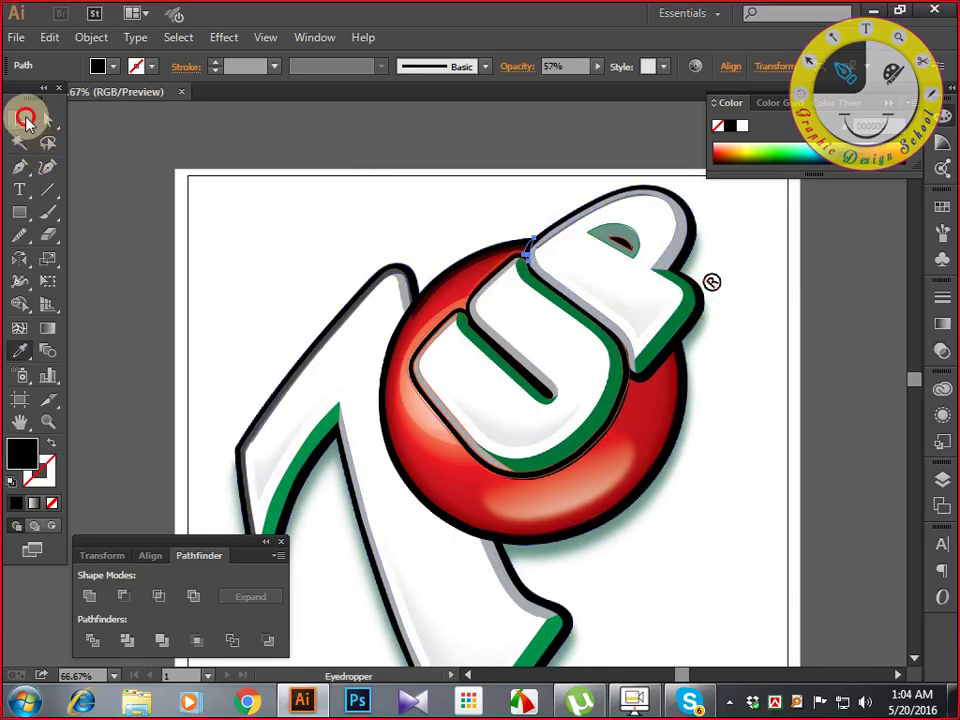
Raise the opacity of the logo's black outer outline to 100% and deselect it.
{"action": "left_click", "coordinate": [432, 291]}
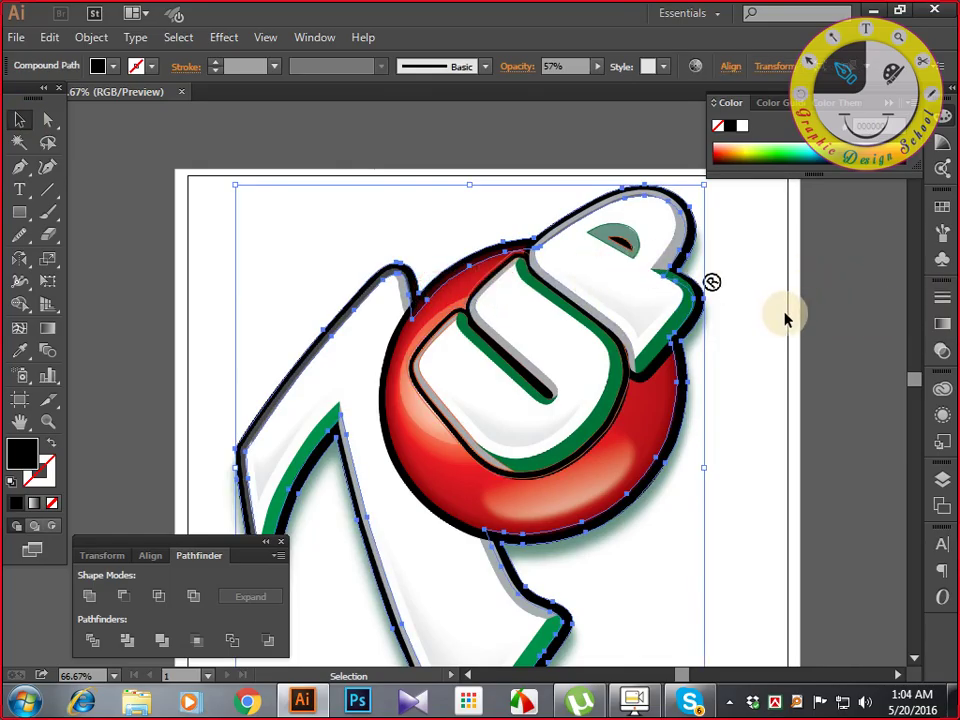
{"action": "mouse_move", "coordinate": [790, 318]}
{"action": "left_mouse_down"}
{"action": "mouse_move", "coordinate": [759, 386]}
{"action": "mouse_move", "coordinate": [720, 390]}
{"action": "mouse_move", "coordinate": [799, 336]}
{"action": "left_mouse_up"}
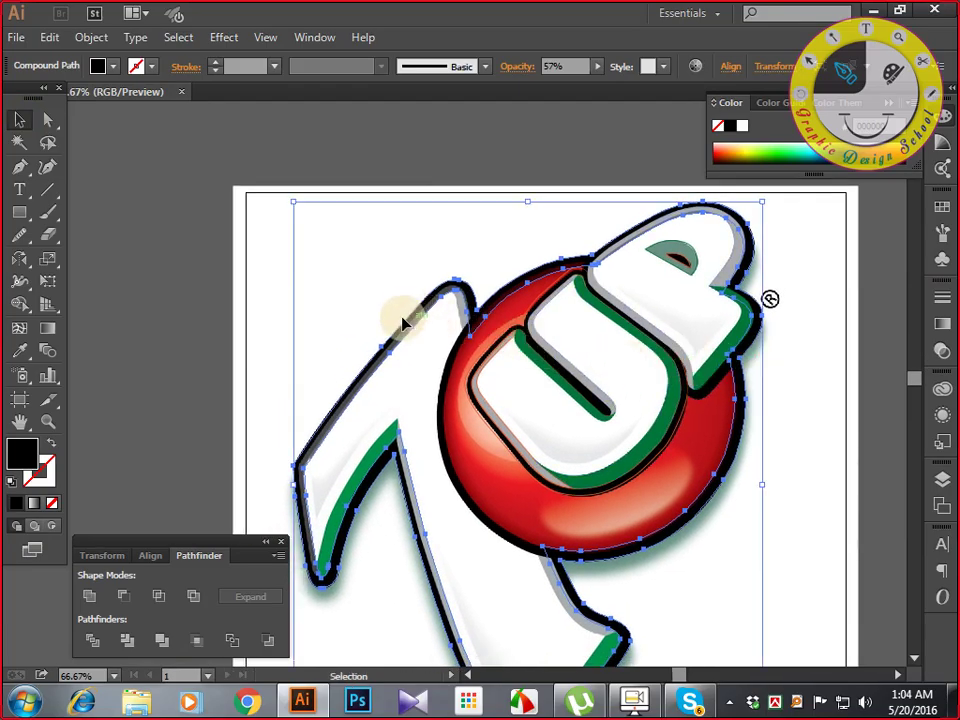
{"action": "left_click_drag", "start_coordinate": [404, 323], "coordinate": [456, 300]}
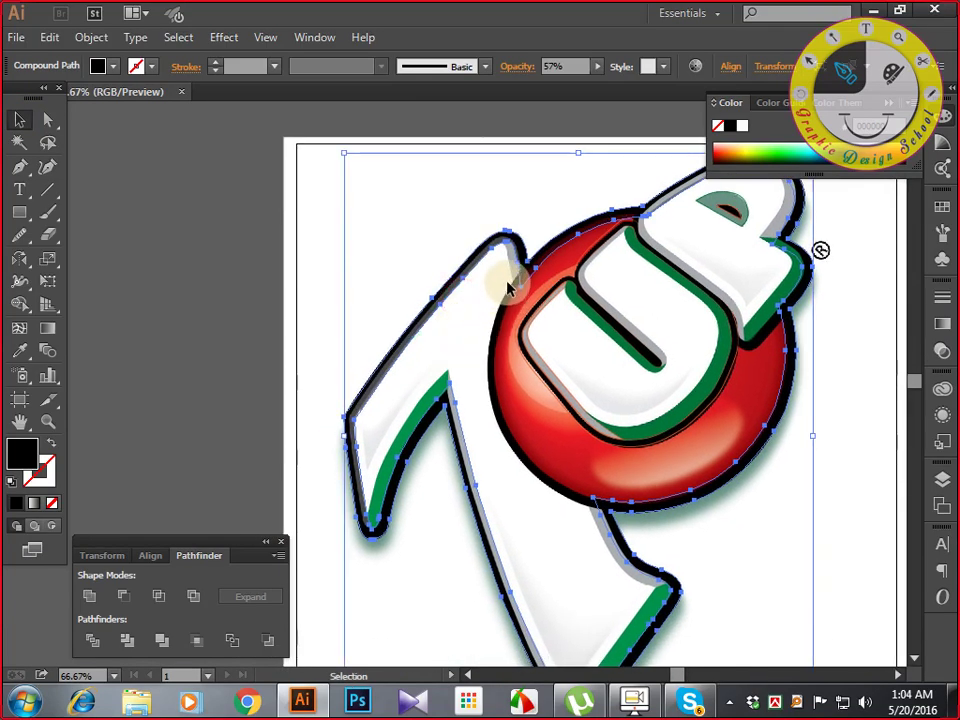
{"action": "left_click", "coordinate": [941, 345]}
{"action": "left_click", "coordinate": [898, 310]}
{"action": "left_click_drag", "start_coordinate": [872, 326], "coordinate": [953, 326]}
{"action": "left_click", "coordinate": [852, 450]}
{"action": "left_click", "coordinate": [852, 452]}
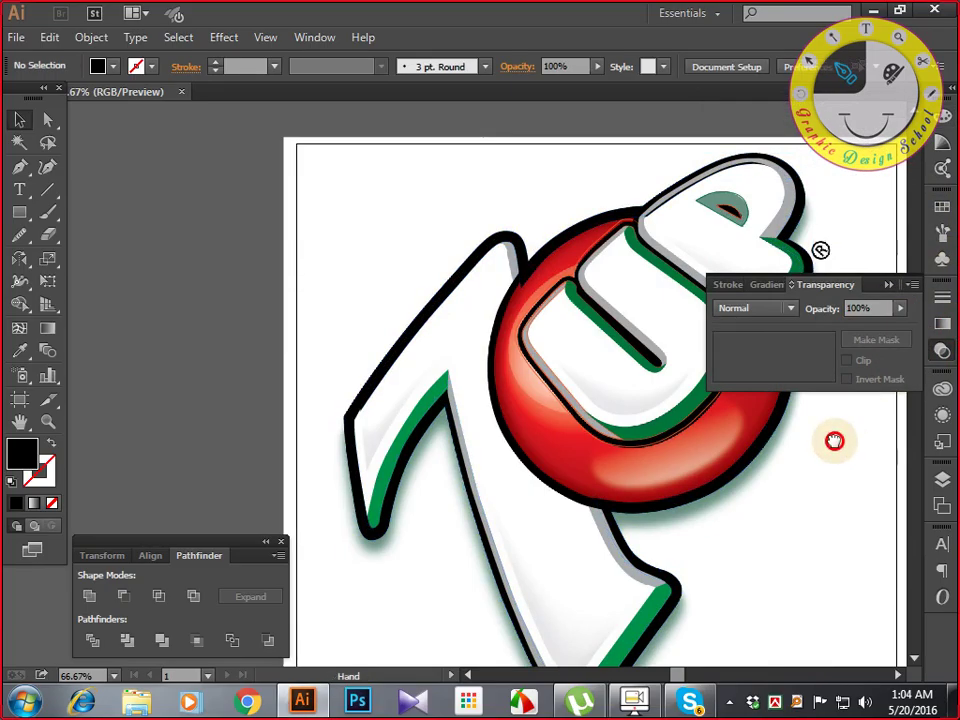
Swap the orange strokes of the U's outer and inner contours to fills and exclude their overlap to form one outline band.
{"action": "left_click_drag", "start_coordinate": [834, 439], "coordinate": [734, 404]}
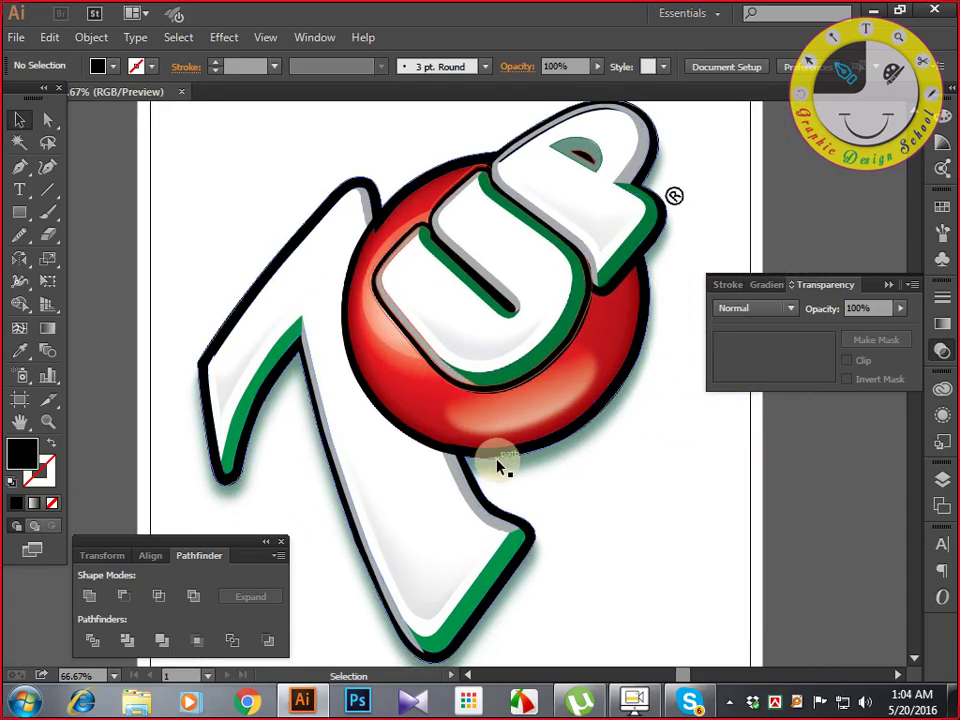
{"action": "left_click", "coordinate": [503, 395]}
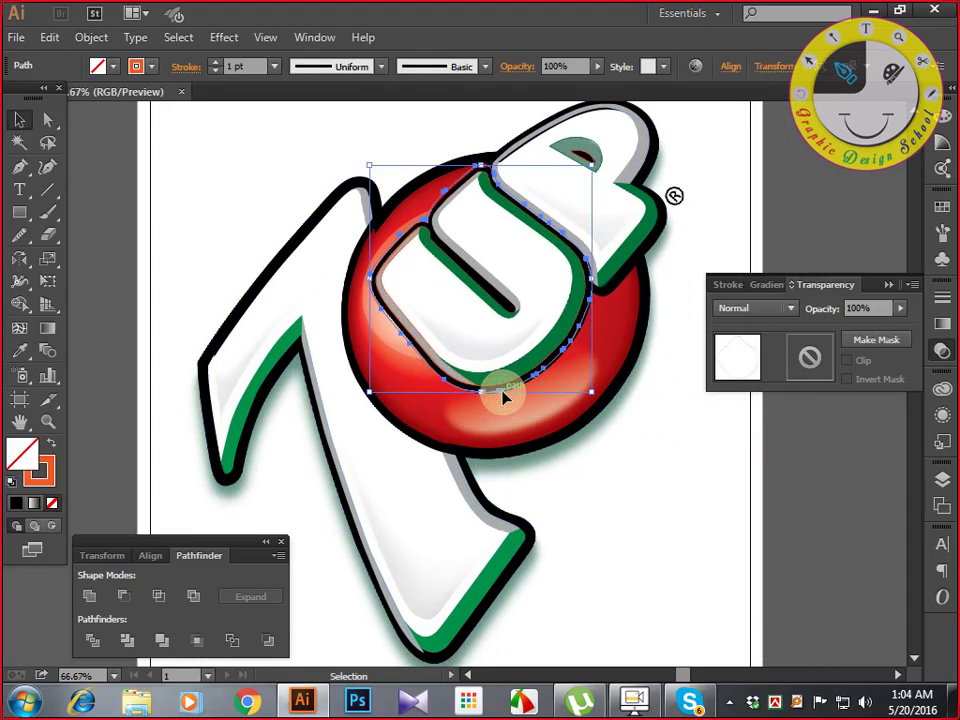
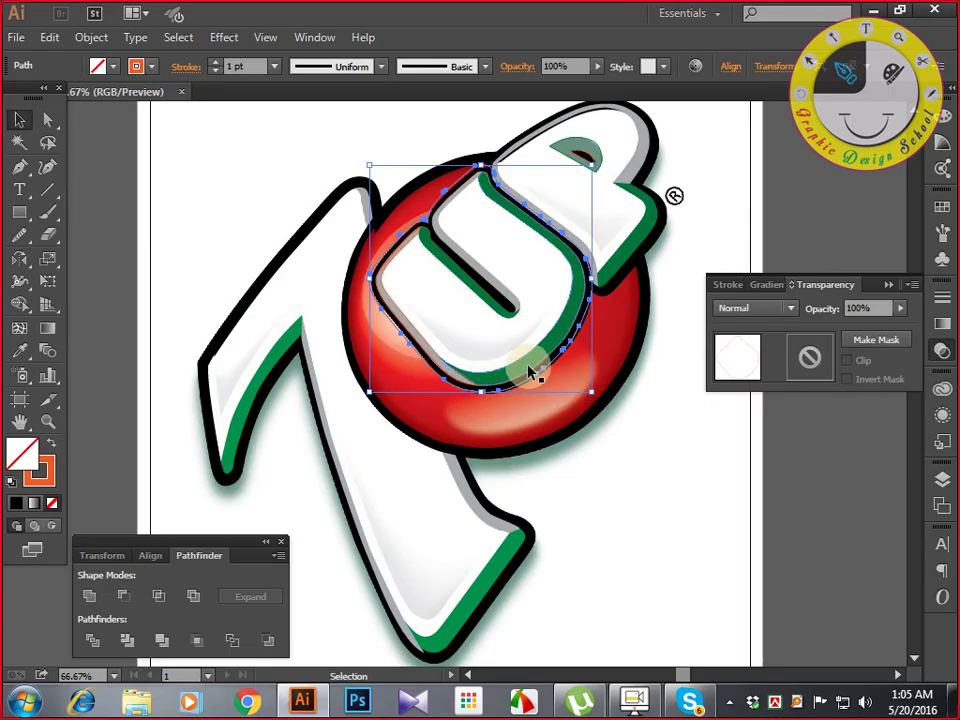
{"action": "key", "text": "ctrl+plus"}
{"action": "key", "text": "ctrl+plus"}
{"action": "left_click_drag", "start_coordinate": [531, 372], "coordinate": [480, 570]}
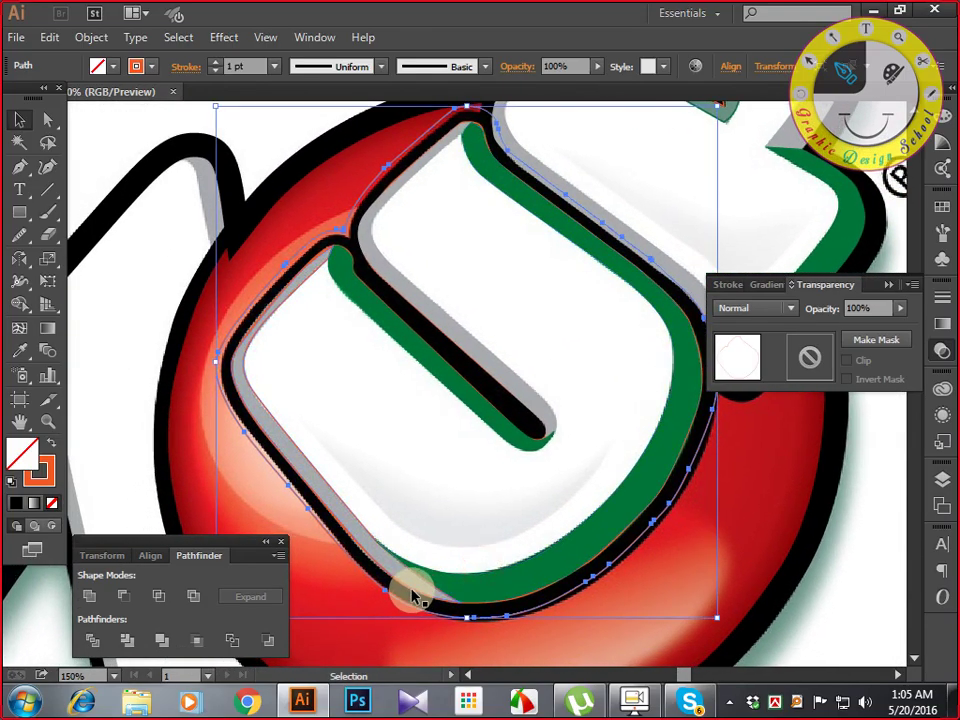
{"action": "left_click", "coordinate": [500, 597]}
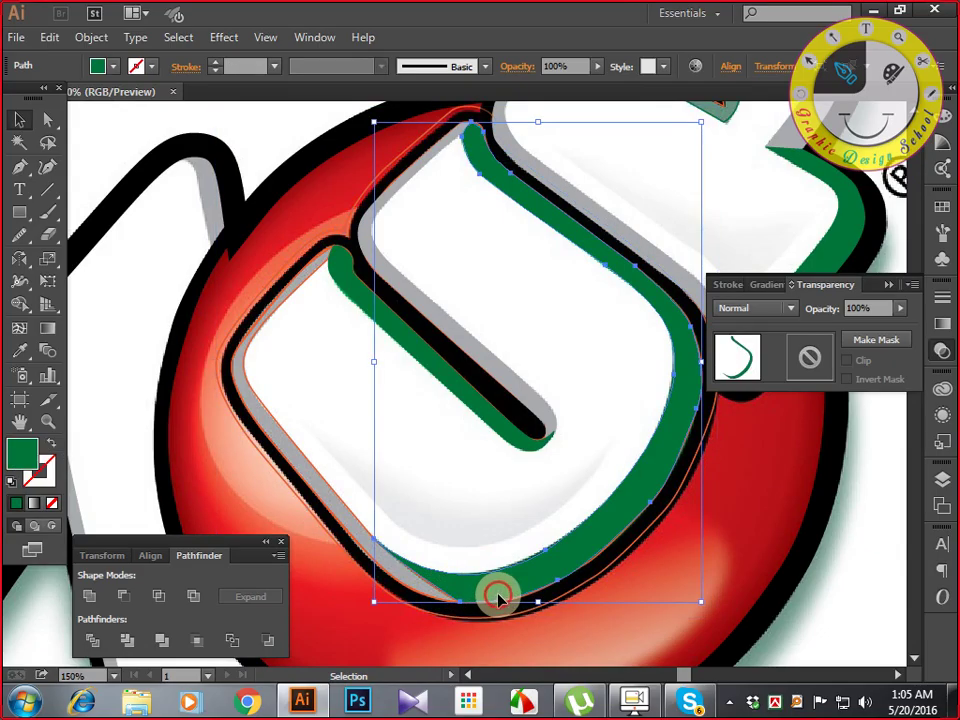
{"action": "key", "text": "ctrl+shift+a"}
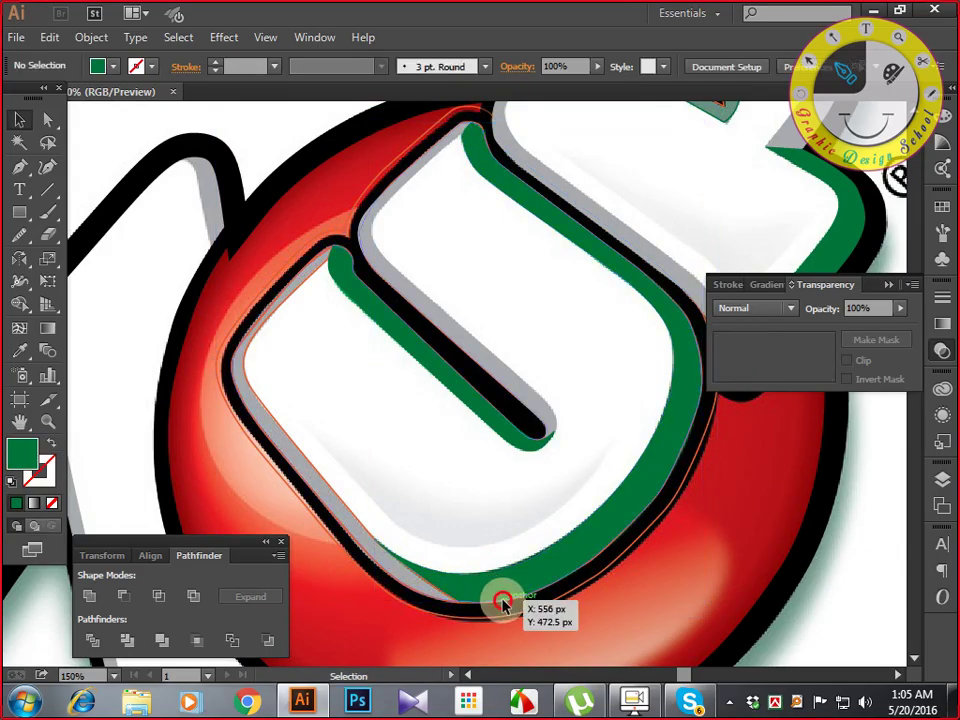
{"action": "left_click", "coordinate": [502, 603]}
{"action": "left_click", "coordinate": [516, 621], "text": "shift"}
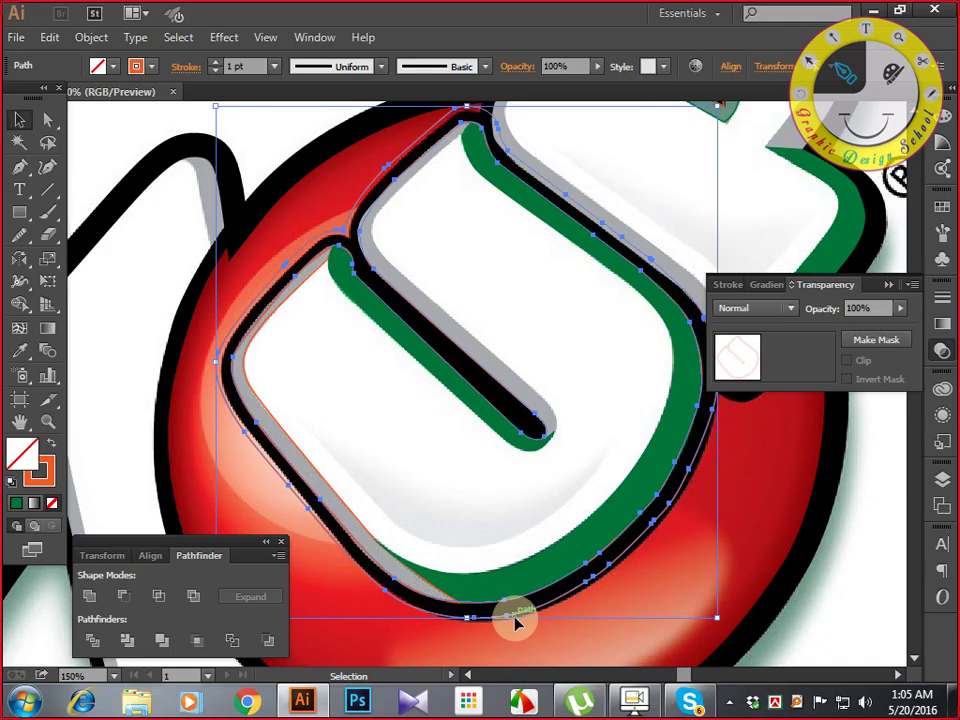
{"action": "key", "text": "shift+x"}
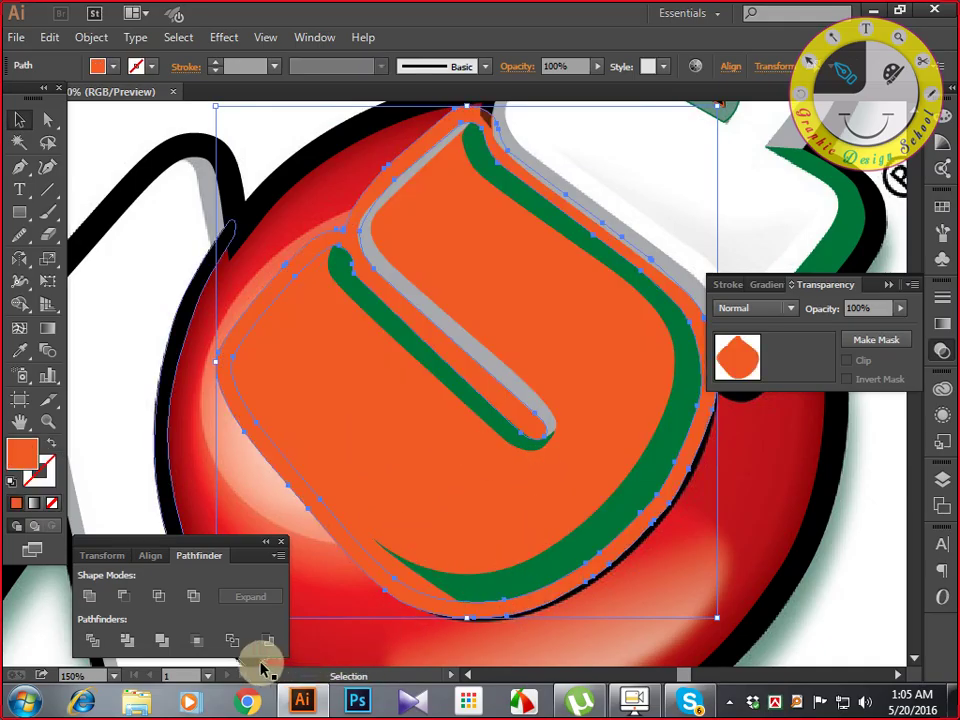
{"action": "left_click", "coordinate": [191, 598]}
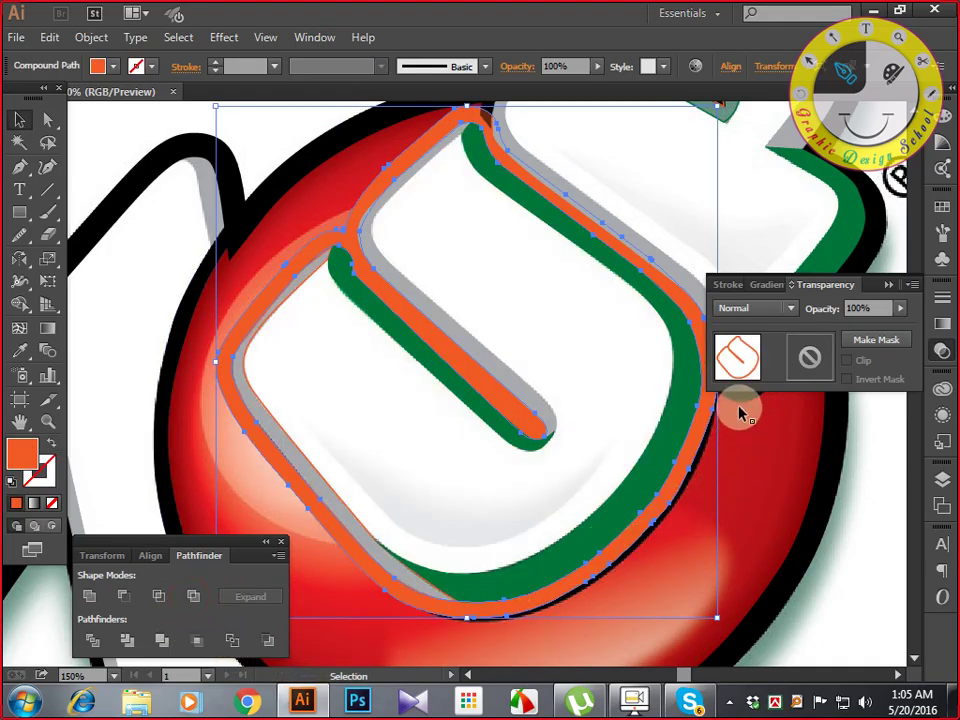
Fill the U's outline band with the black swatch and deselect it.
{"action": "left_click", "coordinate": [942, 207]}
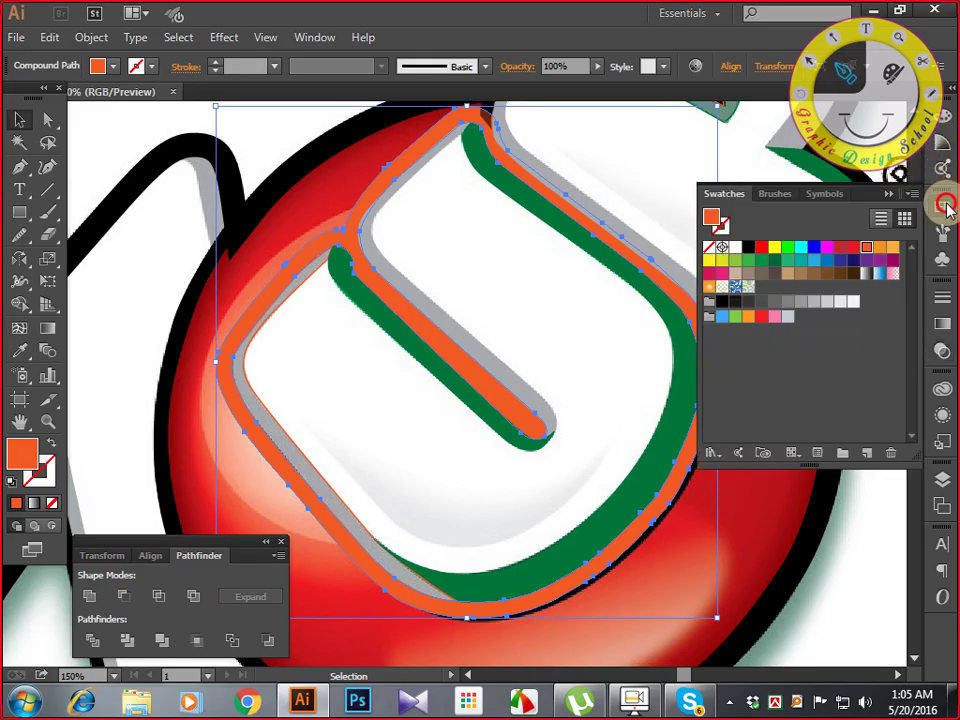
{"action": "left_click", "coordinate": [748, 247]}
{"action": "left_click", "coordinate": [864, 535]}
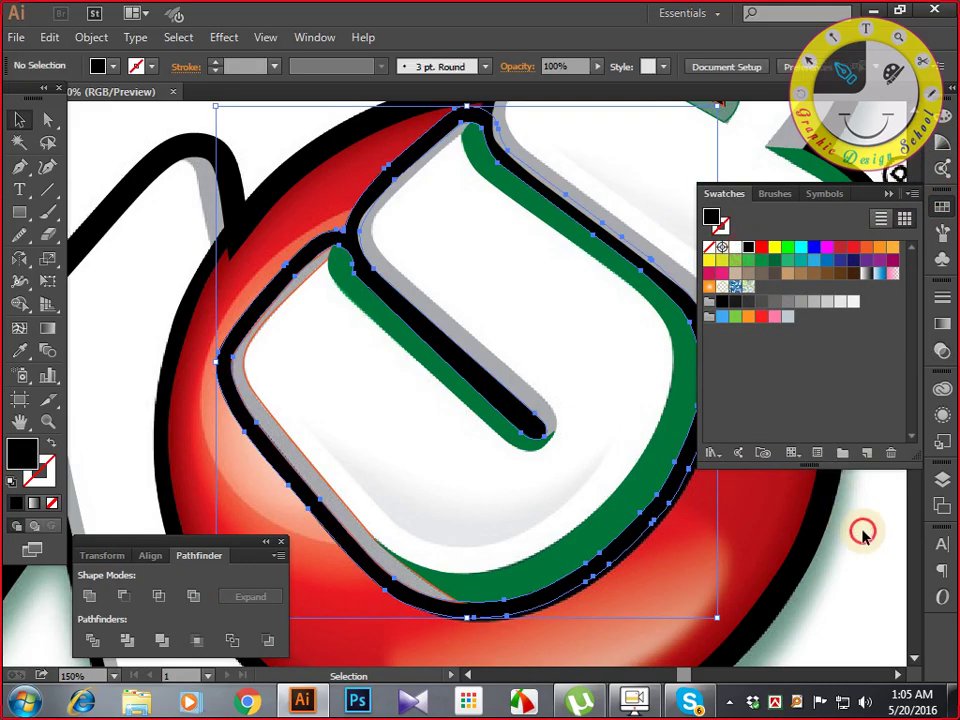
Fill the orange-outlined edge band on the U's left side with gray sampled from the band along its slot.
{"action": "left_click_drag", "start_coordinate": [864, 535], "coordinate": [802, 504]}
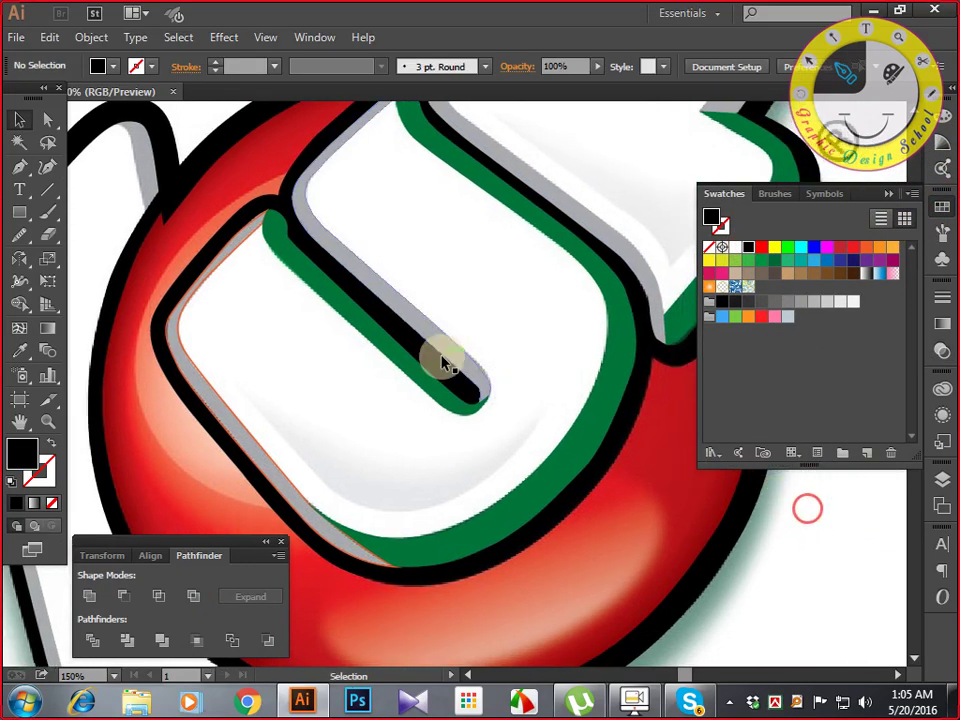
{"action": "left_click", "coordinate": [240, 247]}
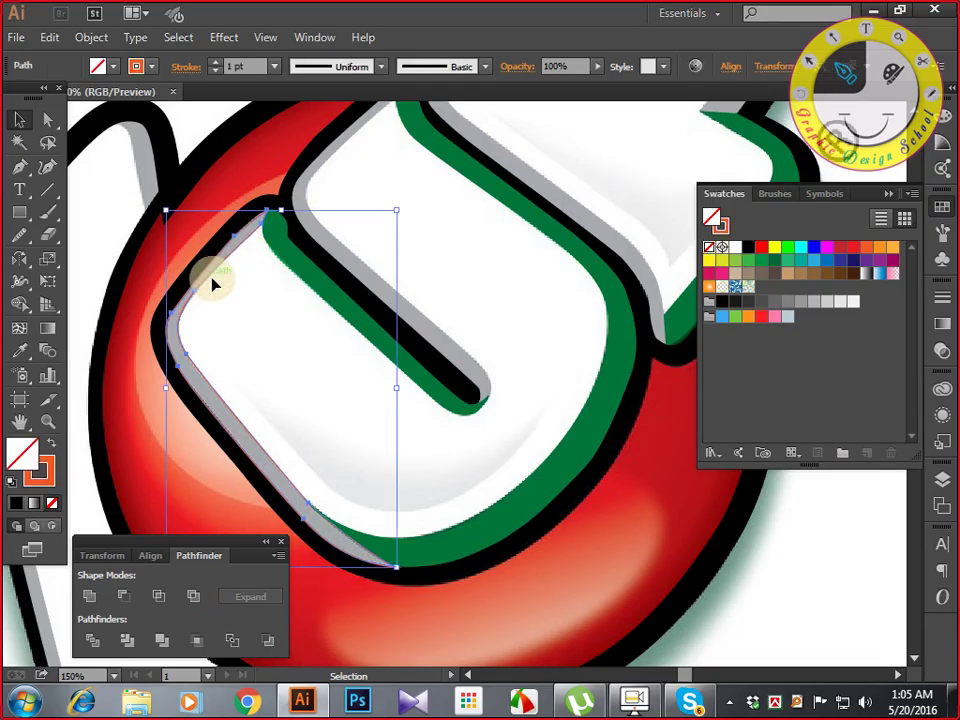
{"action": "key", "text": "i"}
{"action": "left_click", "coordinate": [400, 306]}
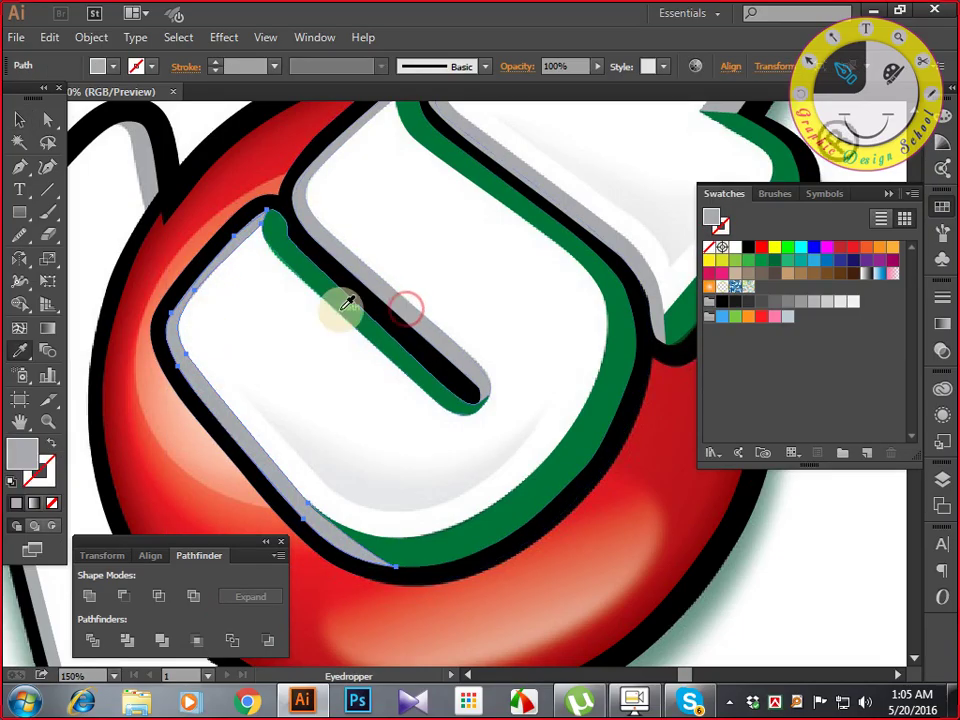
{"action": "left_click", "coordinate": [18, 120]}
{"action": "left_click_drag", "start_coordinate": [538, 312], "coordinate": [489, 399]}
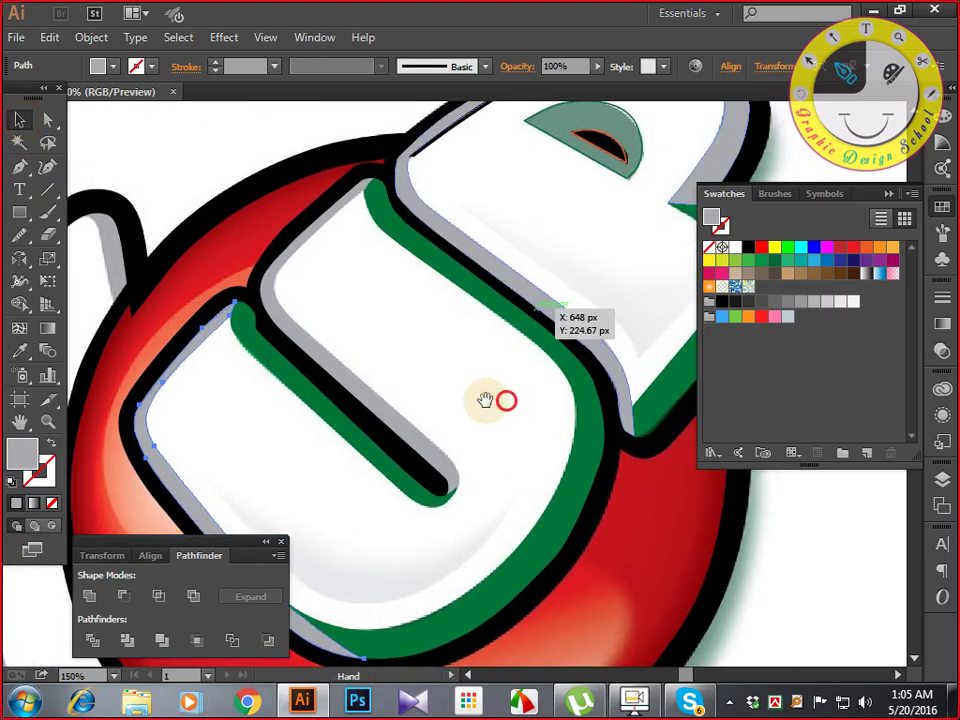
{"action": "left_click_drag", "start_coordinate": [553, 343], "coordinate": [487, 337]}
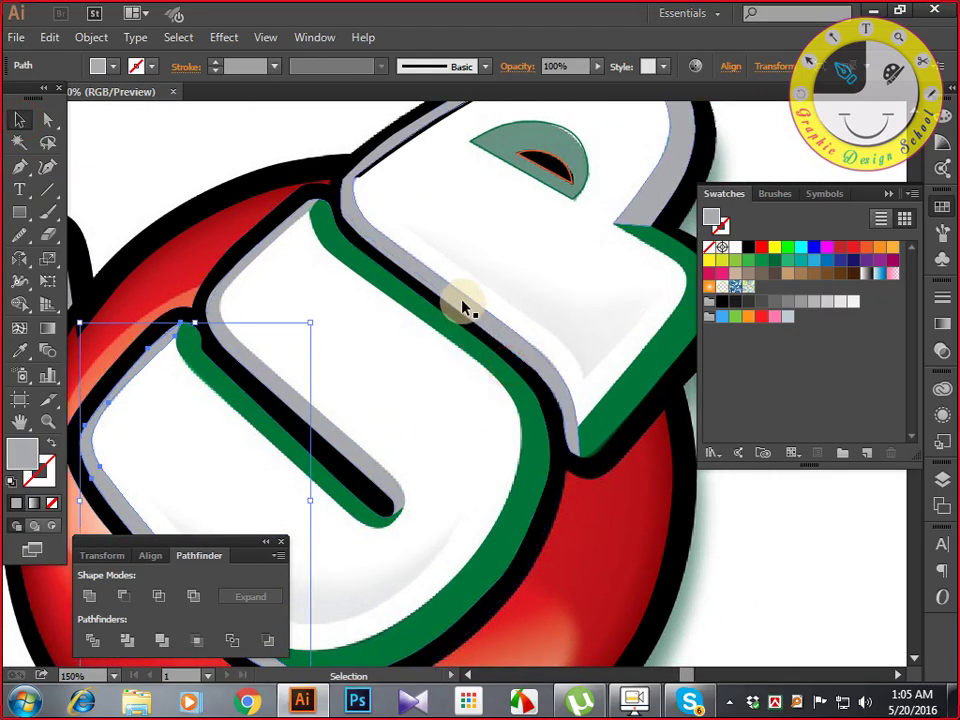
{"action": "left_click", "coordinate": [463, 292]}
{"action": "left_click_drag", "start_coordinate": [390, 162], "coordinate": [392, 336]}
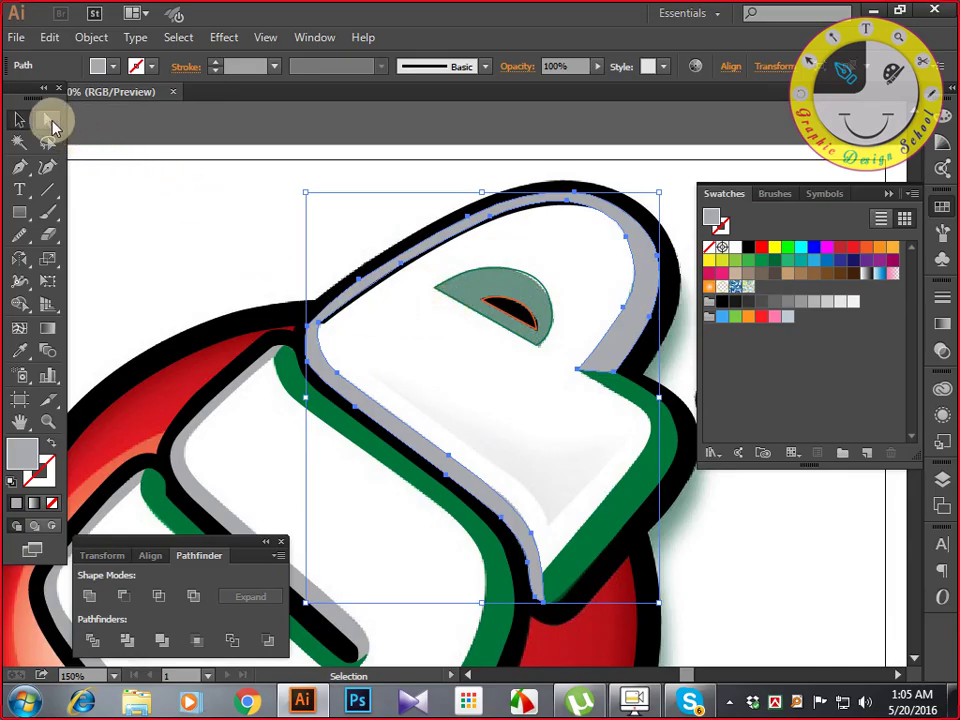
{"action": "left_click", "coordinate": [48, 121]}
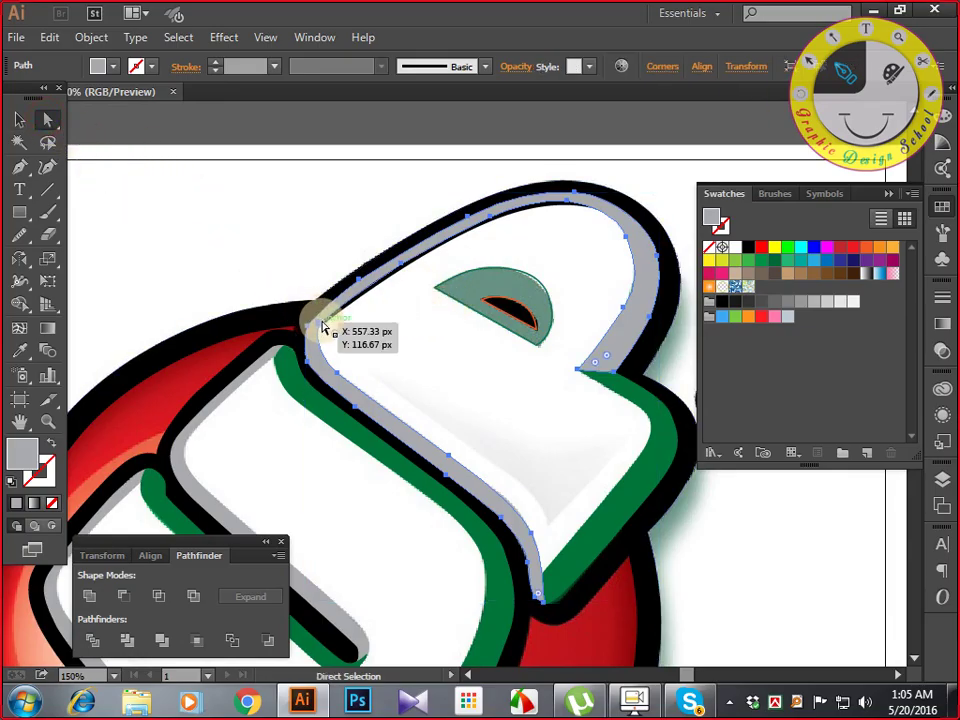
{"action": "left_click", "coordinate": [315, 238]}
{"action": "left_click_drag", "start_coordinate": [285, 240], "coordinate": [414, 245]}
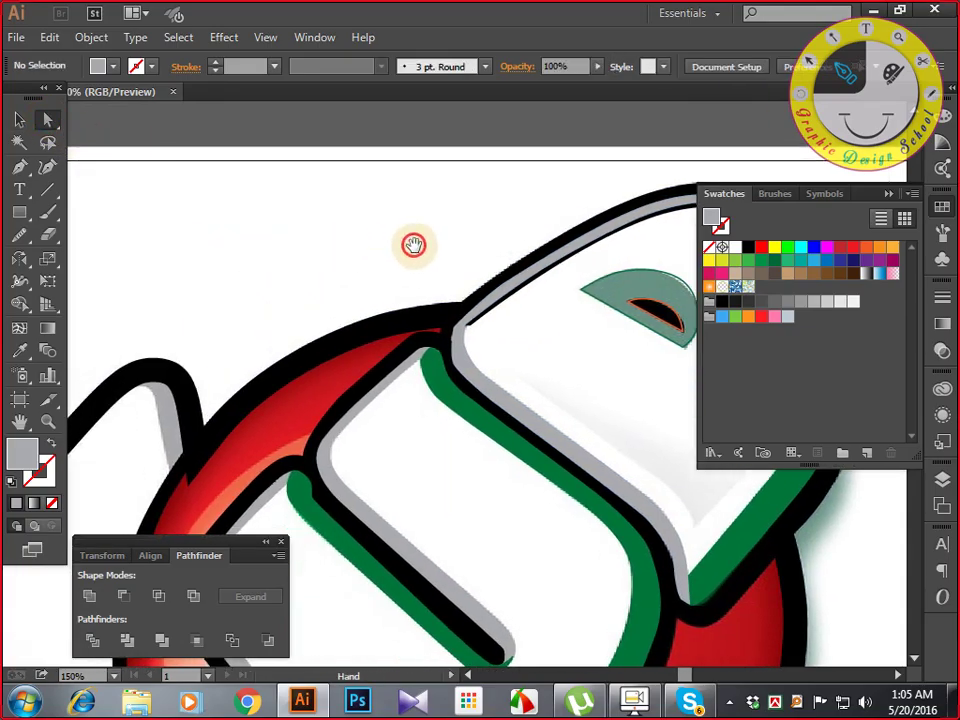
Fill the half-moon shape in the P with the muted green sampled from the same area of the logo image.
{"action": "left_click", "coordinate": [600, 303]}
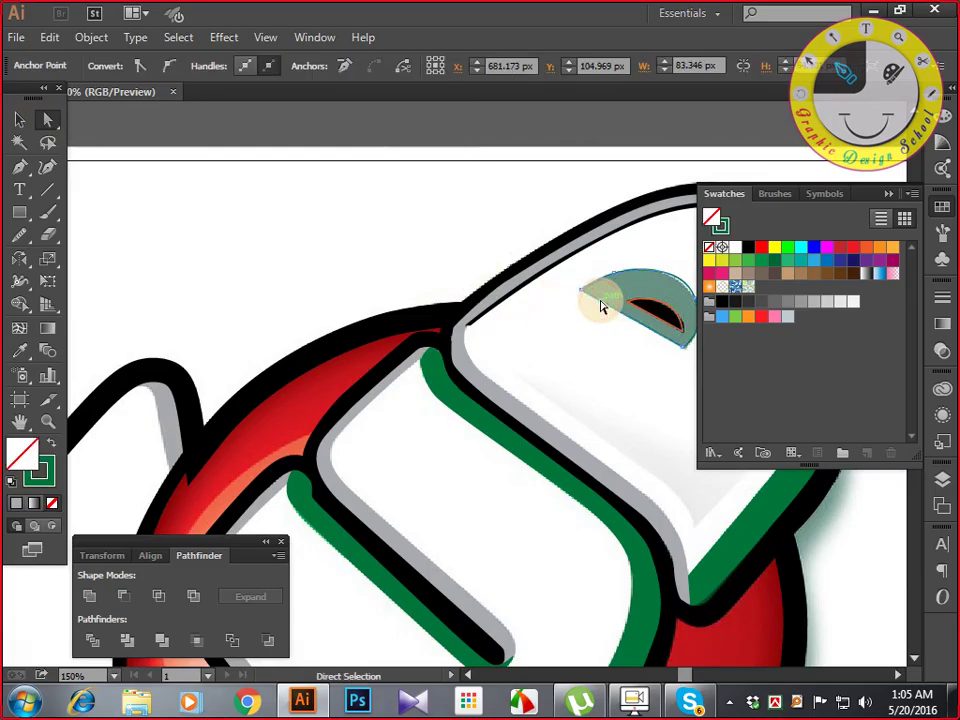
{"action": "key", "text": "i"}
{"action": "left_click", "coordinate": [622, 283]}
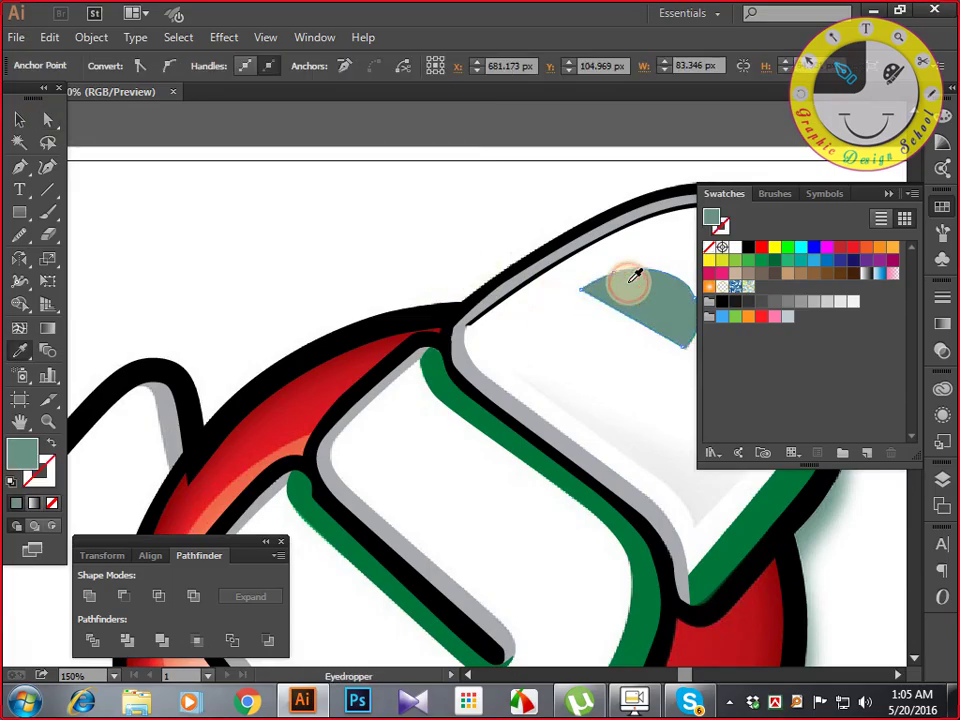
Fill the small inner half-moon of the P with black and remove its orange stroke.
{"action": "left_click", "coordinate": [20, 119]}
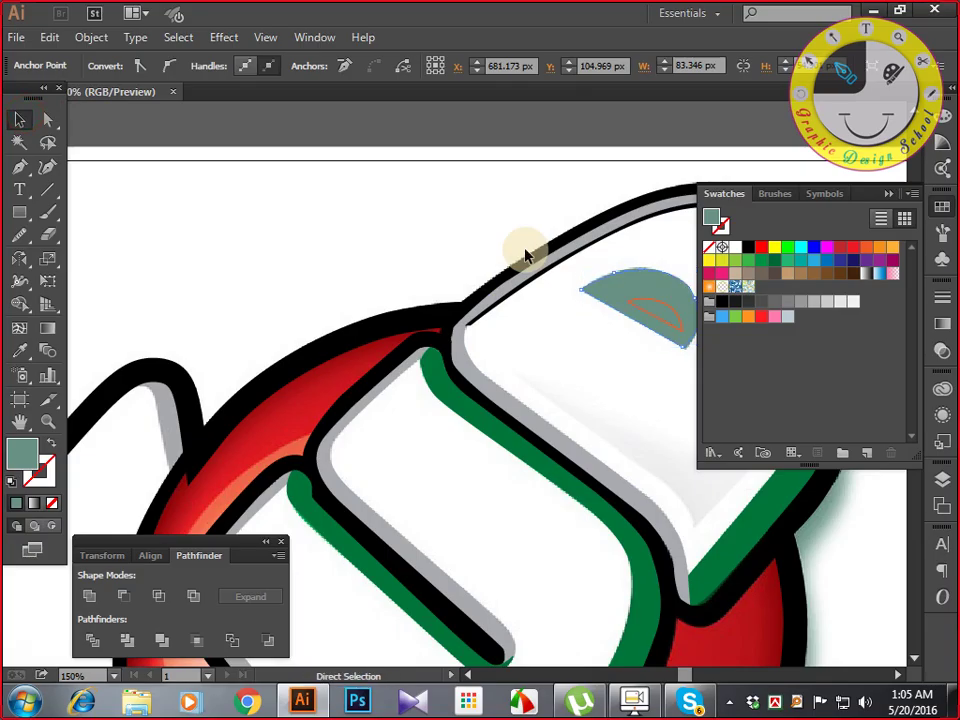
{"action": "left_click", "coordinate": [653, 300]}
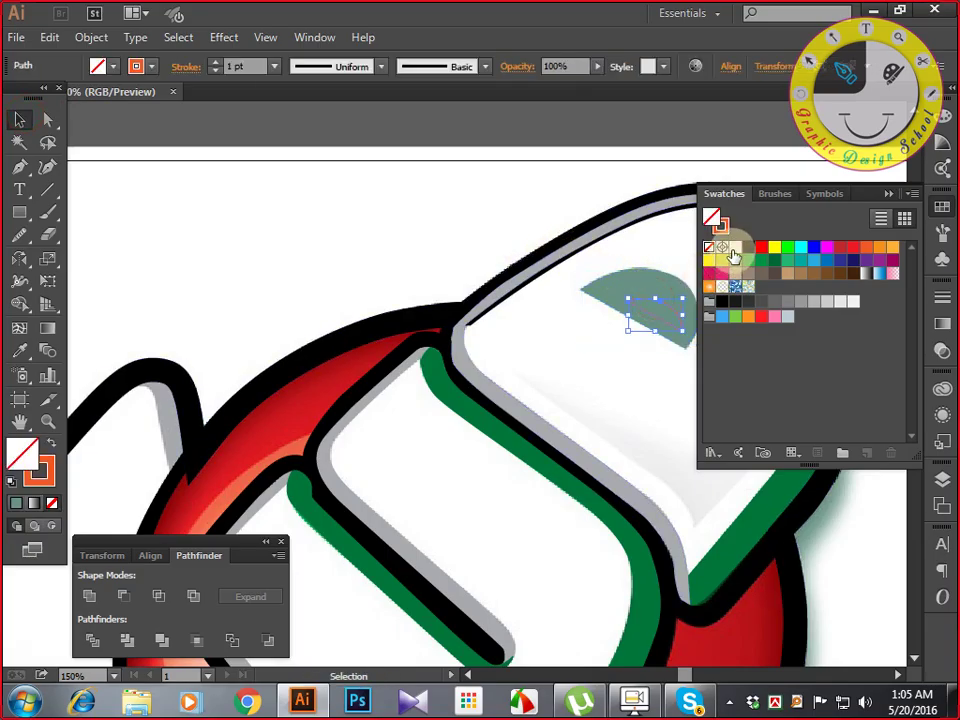
{"action": "left_click", "coordinate": [749, 252]}
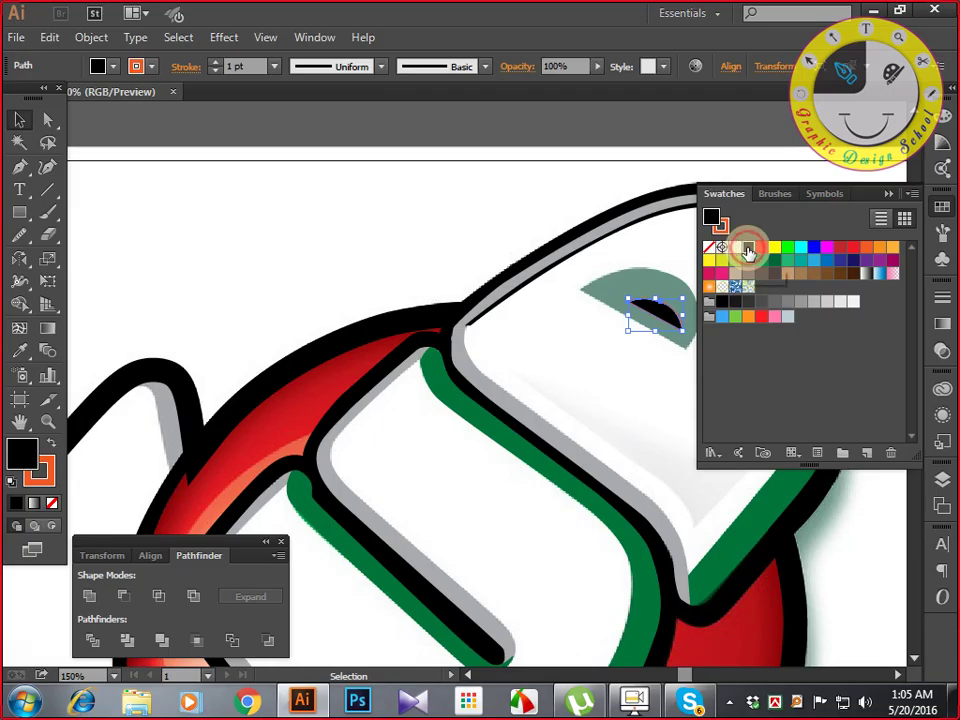
{"action": "left_click", "coordinate": [50, 466]}
{"action": "left_click", "coordinate": [52, 503]}
{"action": "left_click", "coordinate": [27, 436]}
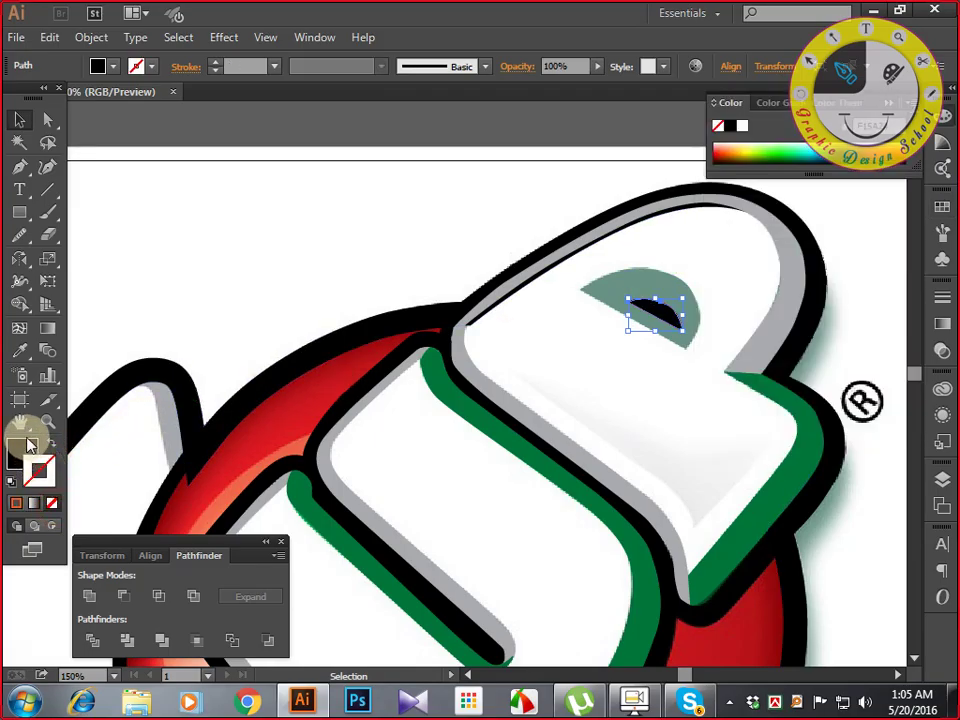
Examine the traced outlines and the gray and green edge bands around the 7, U and P for accuracy.
{"action": "left_click", "coordinate": [165, 300]}
{"action": "mouse_move", "coordinate": [165, 300]}
{"action": "left_mouse_down"}
{"action": "mouse_move", "coordinate": [246, 270]}
{"action": "mouse_move", "coordinate": [217, 280]}
{"action": "mouse_move", "coordinate": [279, 289]}
{"action": "mouse_move", "coordinate": [447, 253]}
{"action": "left_mouse_up"}
{"action": "left_click", "coordinate": [293, 364]}
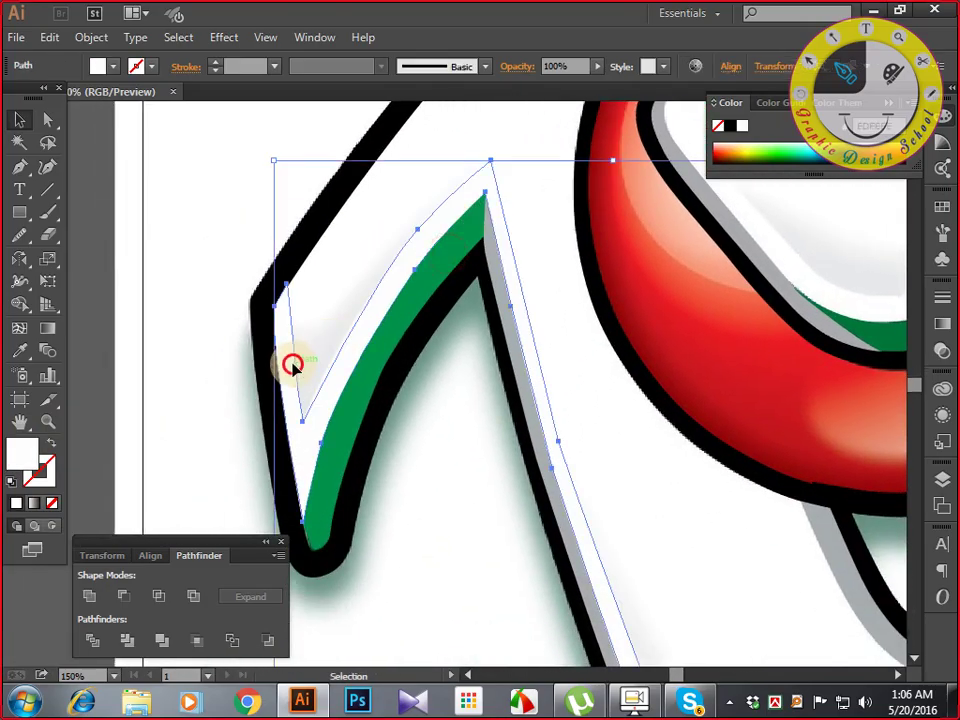
{"action": "left_click", "coordinate": [417, 454]}
{"action": "mouse_move", "coordinate": [418, 454]}
{"action": "left_mouse_down"}
{"action": "mouse_move", "coordinate": [381, 424]}
{"action": "mouse_move", "coordinate": [394, 414]}
{"action": "mouse_move", "coordinate": [385, 386]}
{"action": "left_mouse_up"}
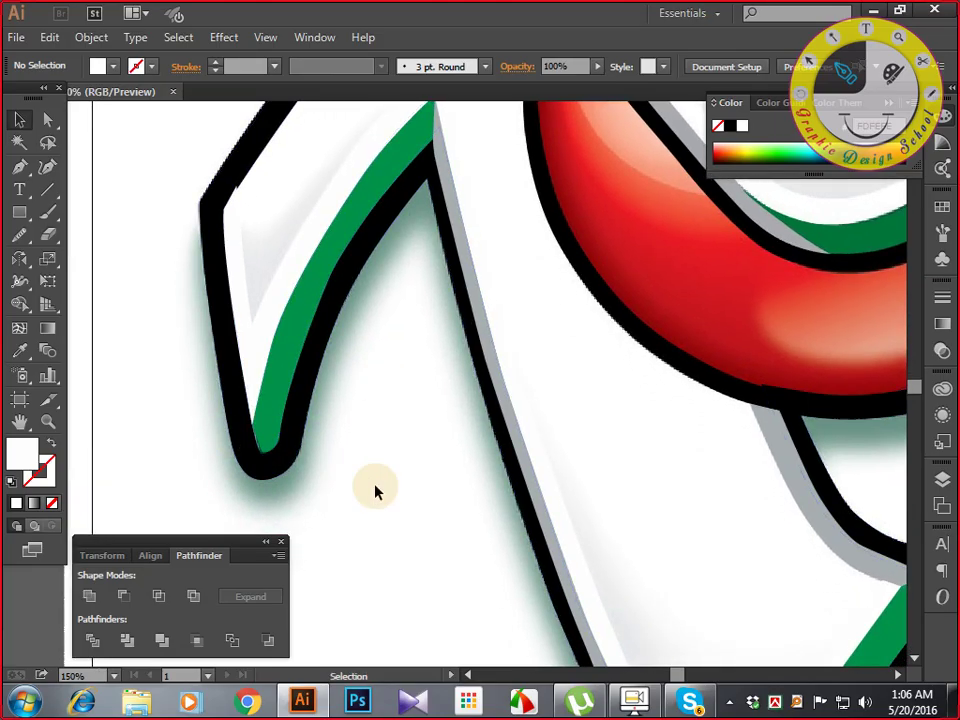
{"action": "left_click_drag", "start_coordinate": [380, 497], "coordinate": [320, 429]}
{"action": "left_click_drag", "start_coordinate": [459, 508], "coordinate": [362, 348]}
{"action": "left_click_drag", "start_coordinate": [385, 390], "coordinate": [381, 369]}
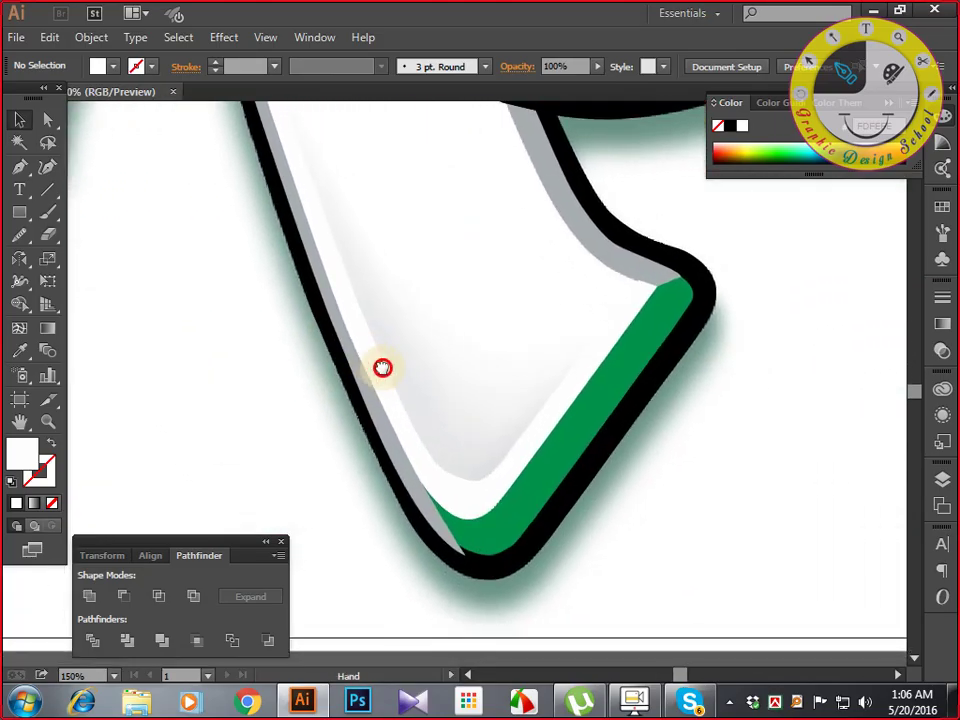
{"action": "left_click", "coordinate": [465, 542]}
{"action": "left_click", "coordinate": [600, 573]}
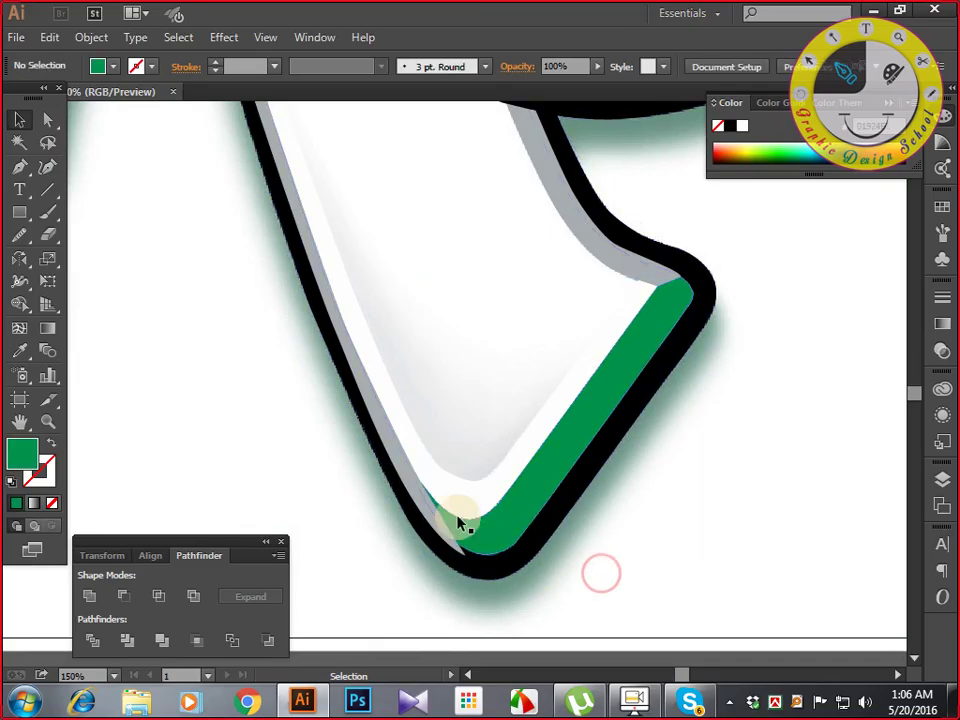
{"action": "left_click_drag", "start_coordinate": [671, 480], "coordinate": [626, 606]}
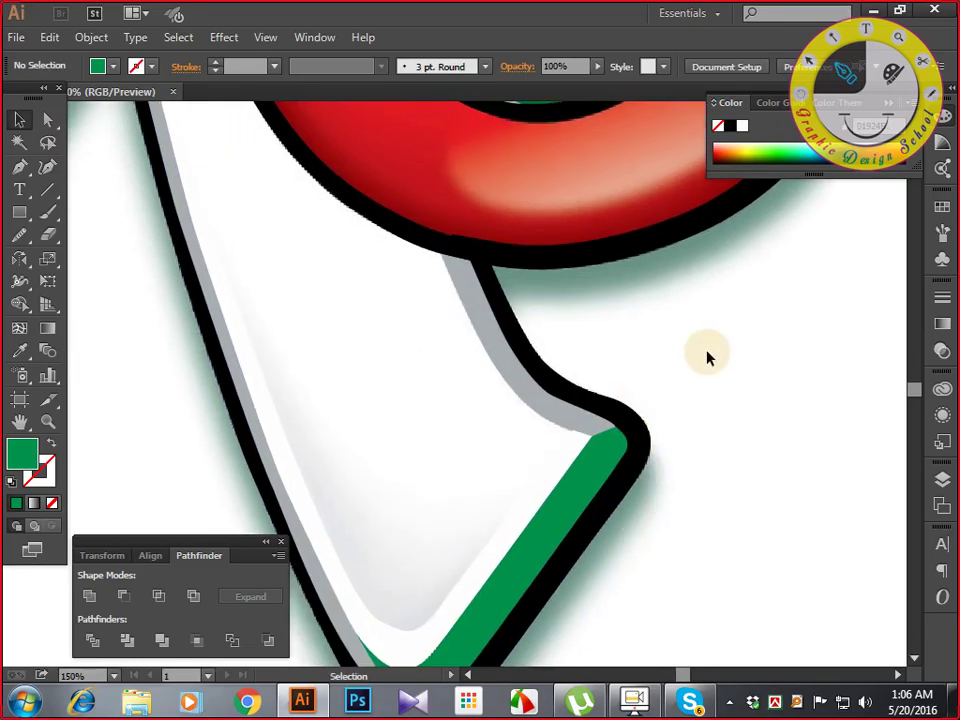
{"action": "left_click_drag", "start_coordinate": [707, 356], "coordinate": [585, 597]}
{"action": "left_click_drag", "start_coordinate": [673, 436], "coordinate": [521, 639]}
{"action": "left_click_drag", "start_coordinate": [707, 401], "coordinate": [634, 647]}
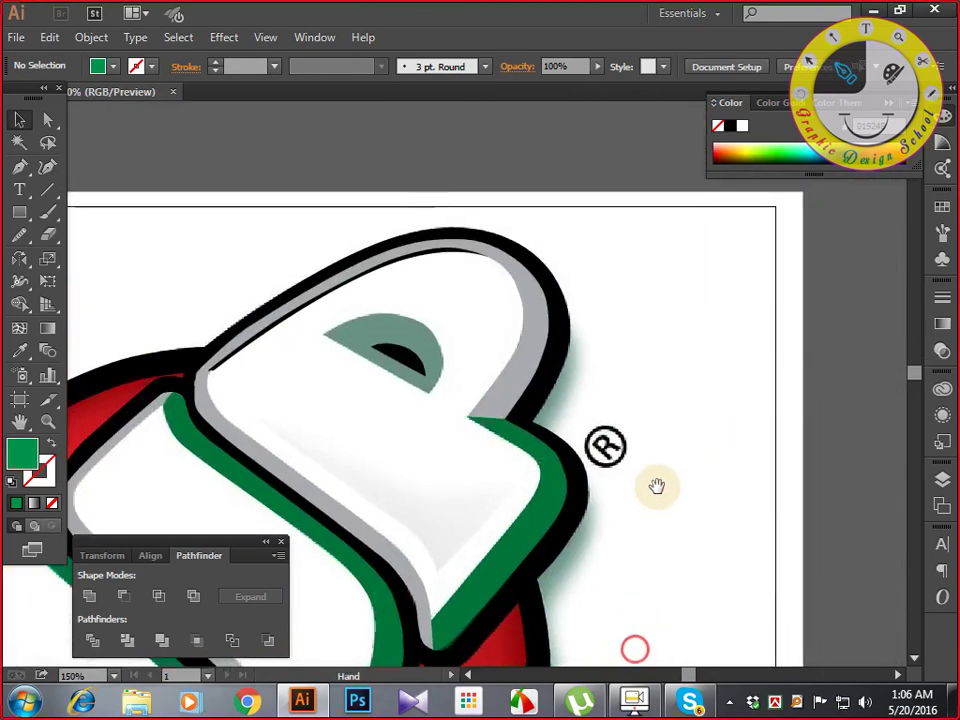
{"action": "left_click_drag", "start_coordinate": [656, 486], "coordinate": [698, 418]}
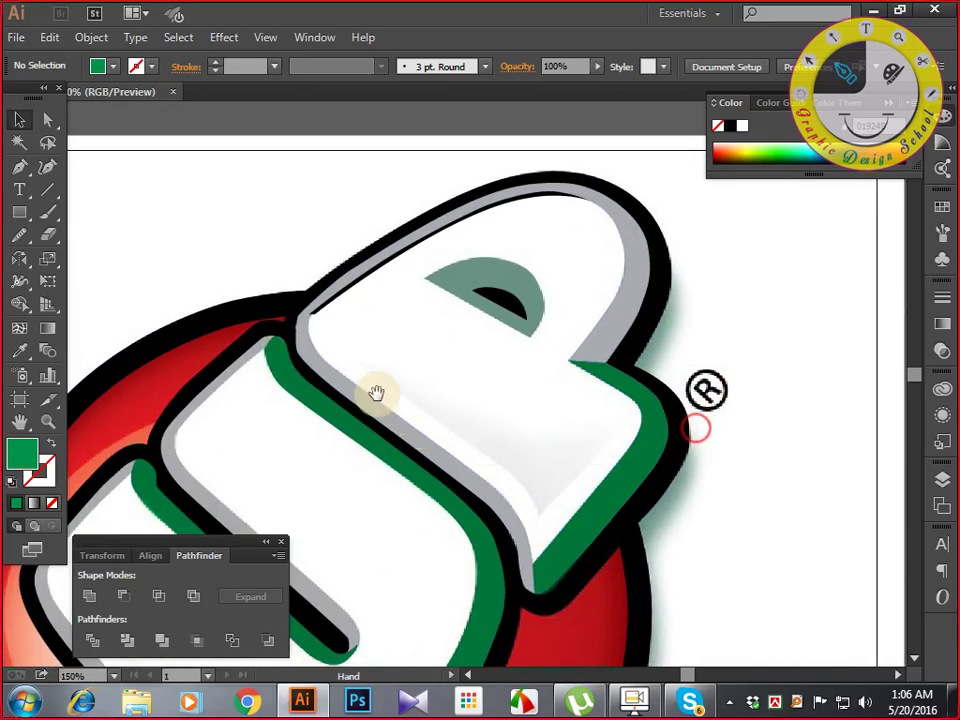
{"action": "left_click", "coordinate": [371, 272]}
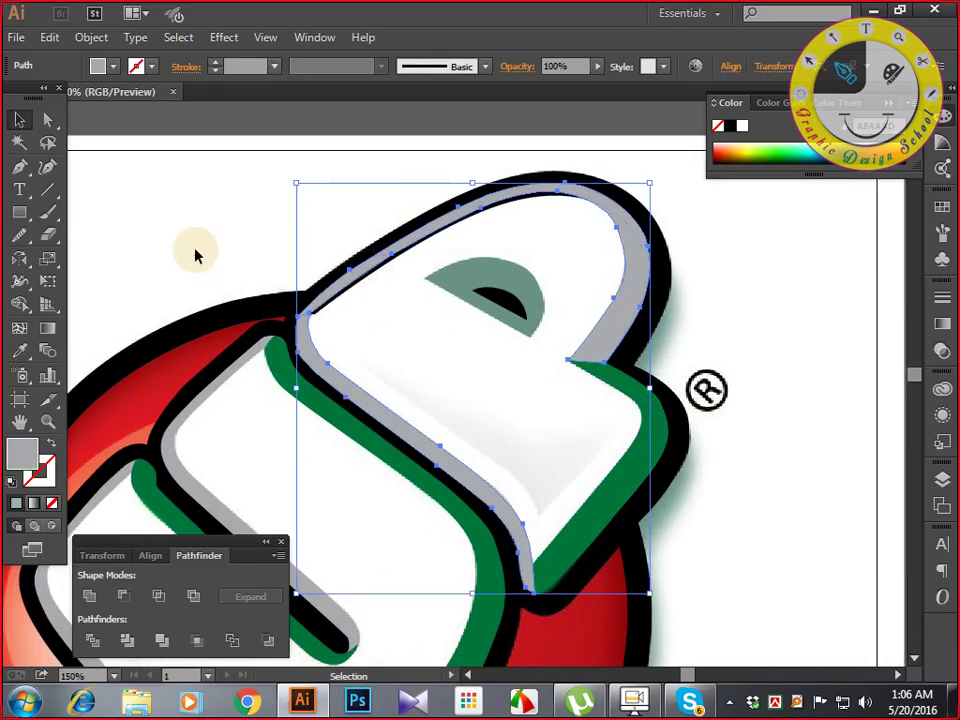
{"action": "left_click", "coordinate": [375, 160]}
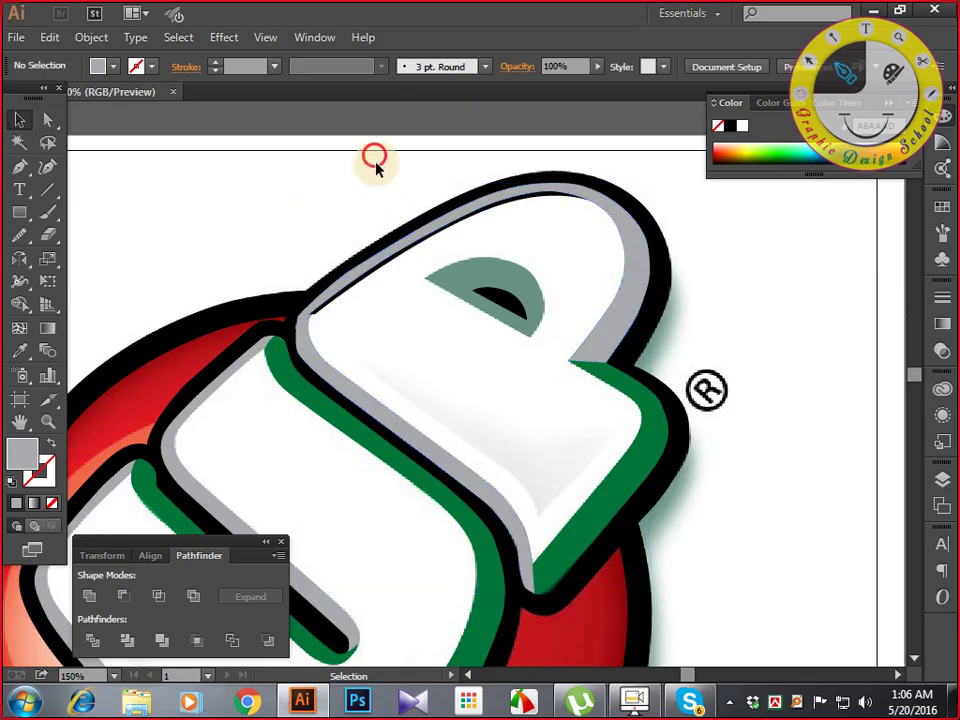
{"action": "left_click_drag", "start_coordinate": [295, 200], "coordinate": [488, 156]}
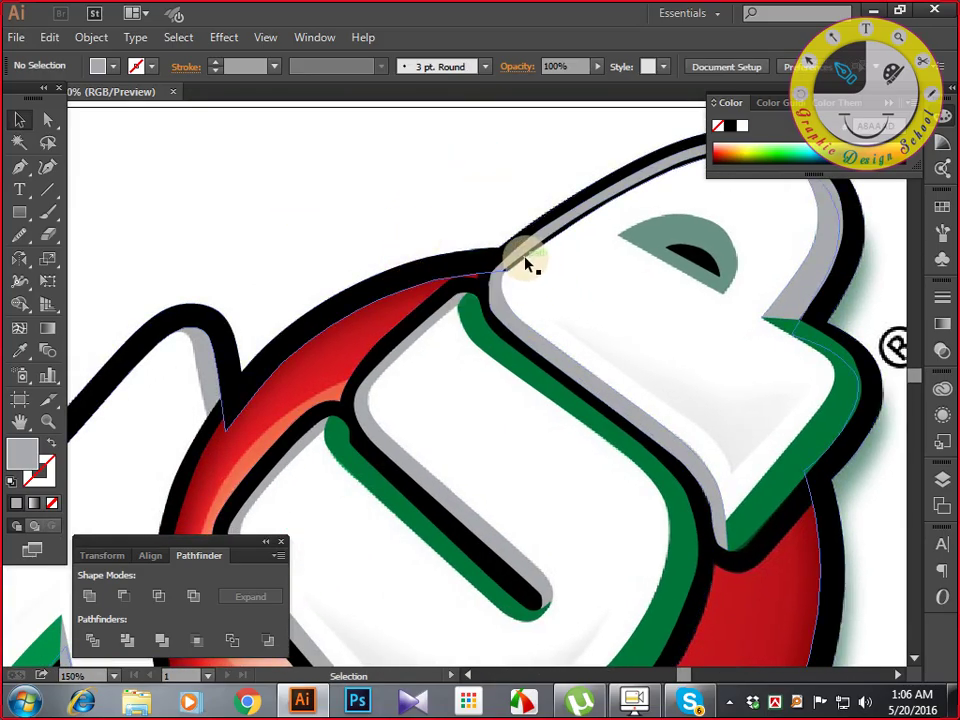
{"action": "left_click_drag", "start_coordinate": [537, 264], "coordinate": [534, 328]}
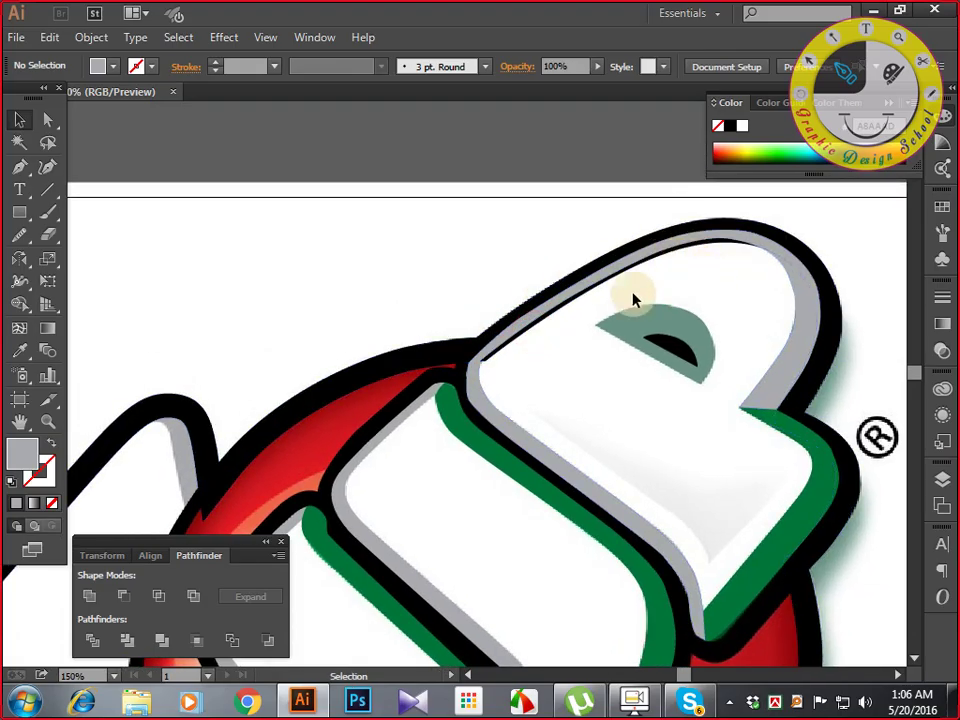
{"action": "left_click_drag", "start_coordinate": [444, 258], "coordinate": [448, 240]}
{"action": "key", "text": "ctrl+minus"}
{"action": "key", "text": "ctrl+minus"}
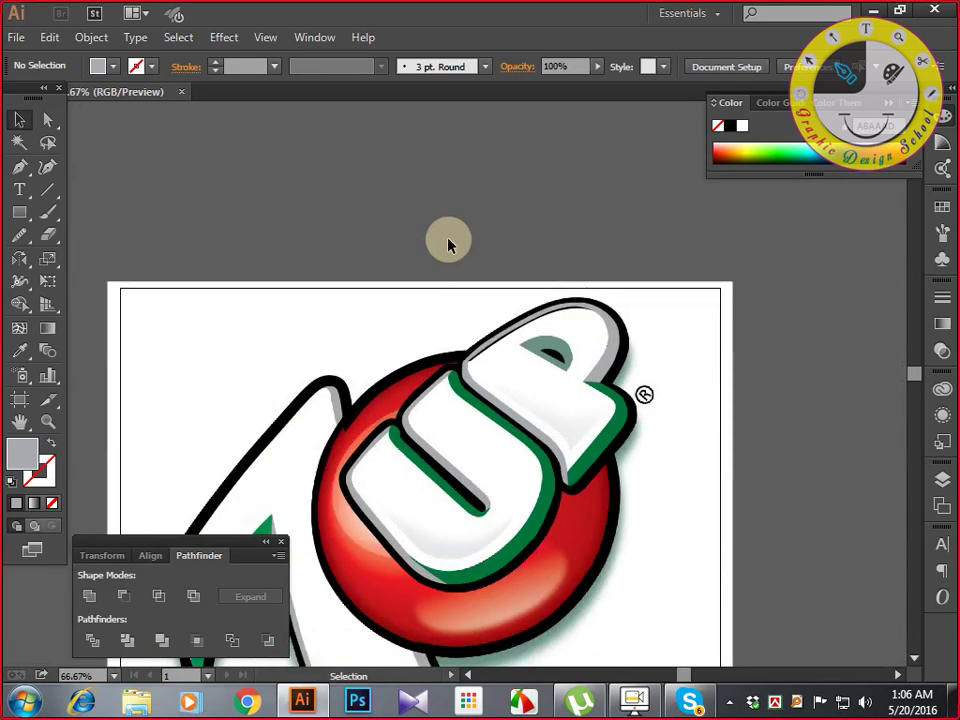
{"action": "left_click_drag", "start_coordinate": [380, 375], "coordinate": [439, 279]}
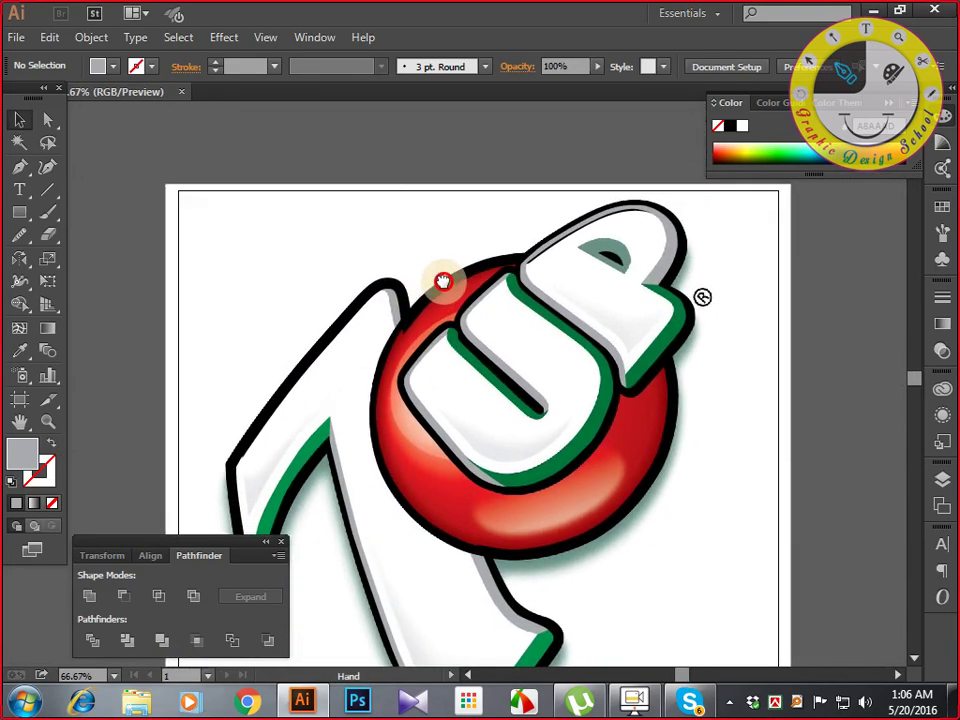
{"action": "left_click_drag", "start_coordinate": [332, 220], "coordinate": [338, 135]}
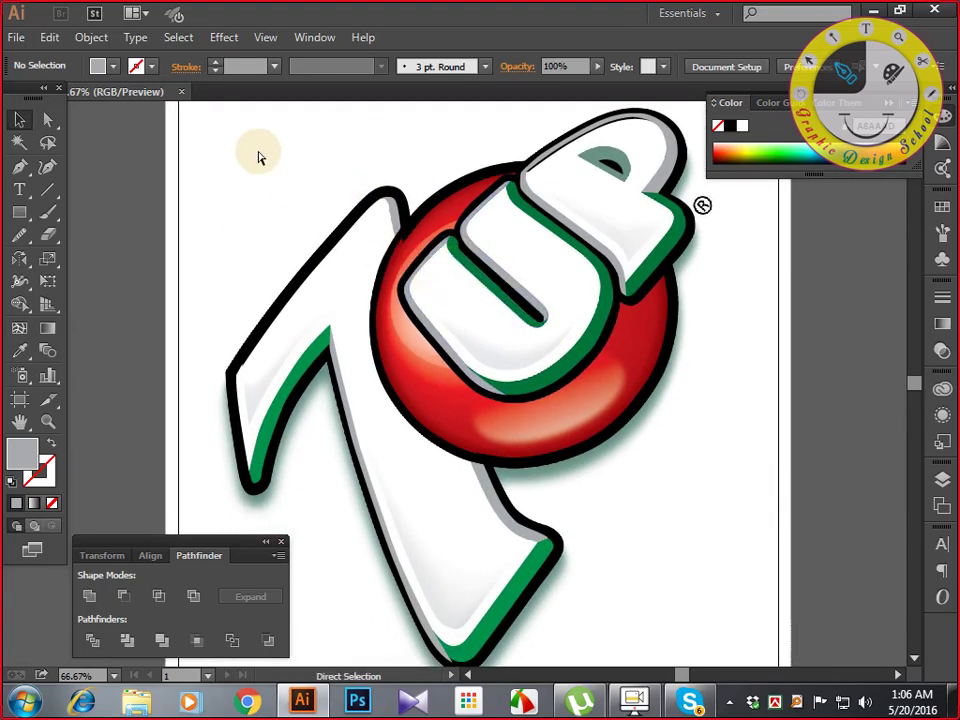
Select the logo image with all its traced shapes and place a duplicate beside the artboard on its left.
{"action": "key", "text": "ctrl+minus"}
{"action": "key", "text": "ctrl+minus"}
{"action": "key", "text": "ctrl+minus"}
{"action": "key", "text": "ctrl+a"}
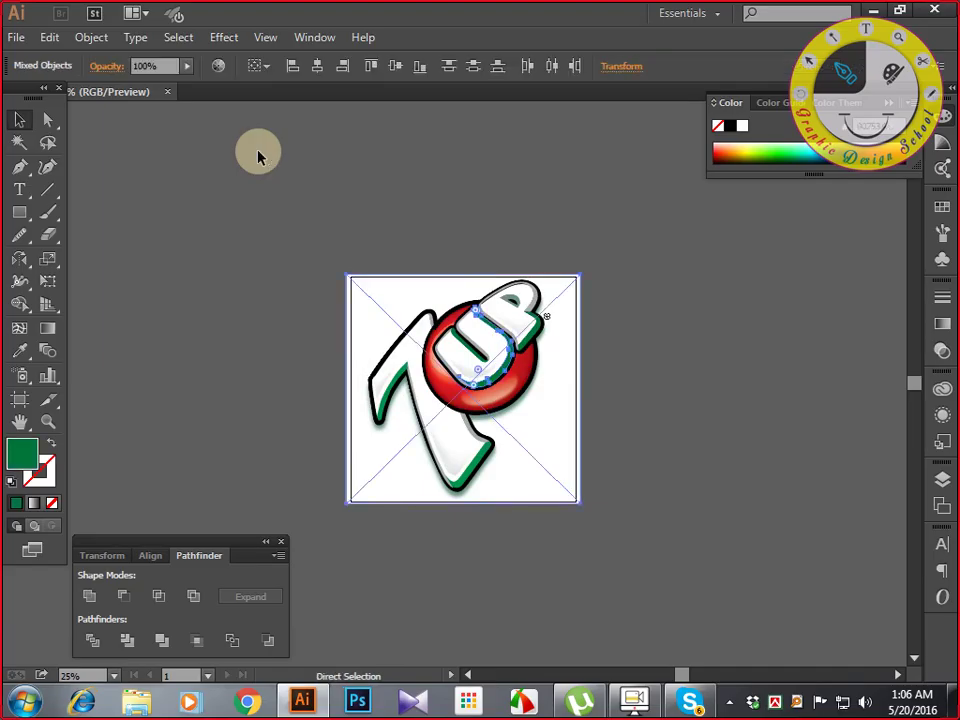
{"action": "left_click", "coordinate": [620, 175]}
{"action": "left_click_drag", "start_coordinate": [506, 252], "coordinate": [675, 238]}
{"action": "left_click_drag", "start_coordinate": [439, 193], "coordinate": [849, 551]}
{"action": "left_click", "coordinate": [735, 403]}
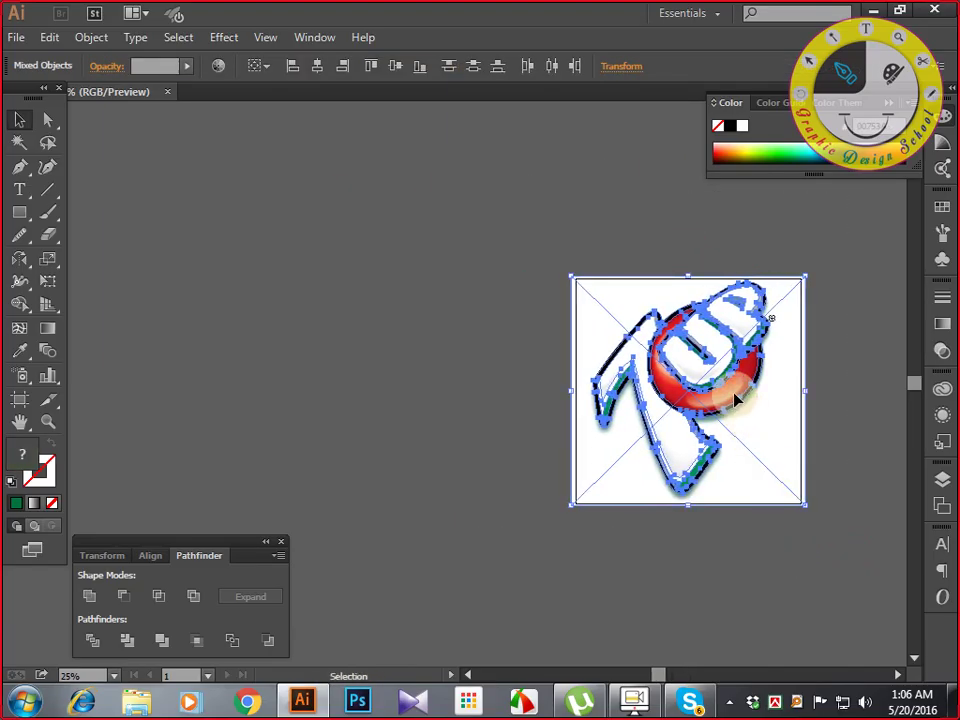
{"action": "left_click_drag", "start_coordinate": [735, 400], "coordinate": [289, 381]}
{"action": "left_click", "coordinate": [459, 392]}
Lock the linked logo image on the artboard, then select all its traced shapes and apply the Pathfinder Trim operation.
{"action": "left_click_drag", "start_coordinate": [459, 392], "coordinate": [333, 345]}
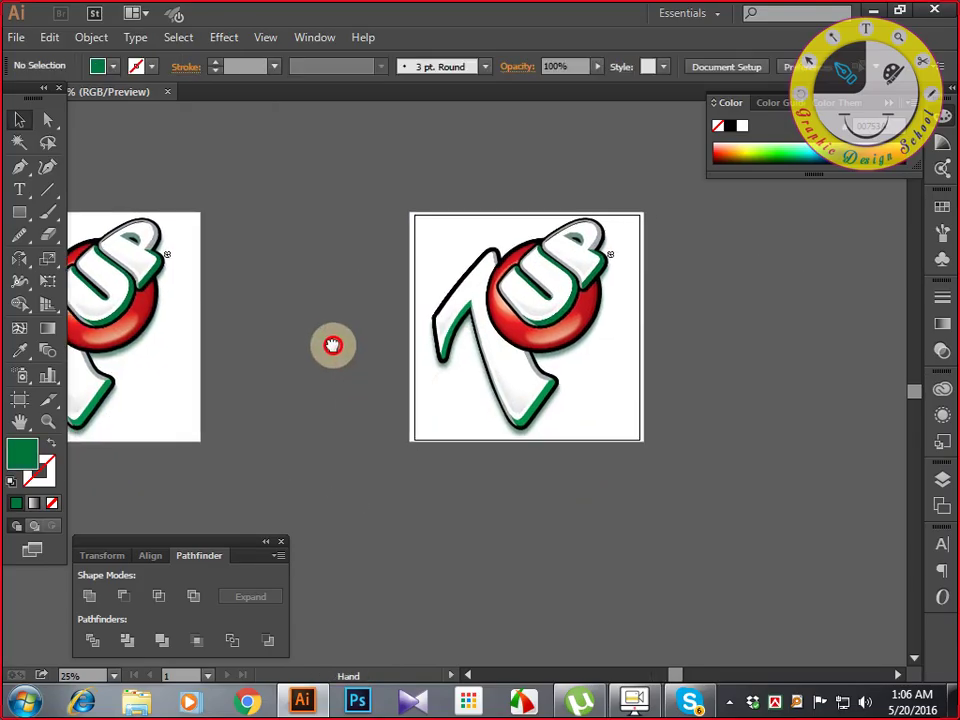
{"action": "left_click", "coordinate": [435, 396]}
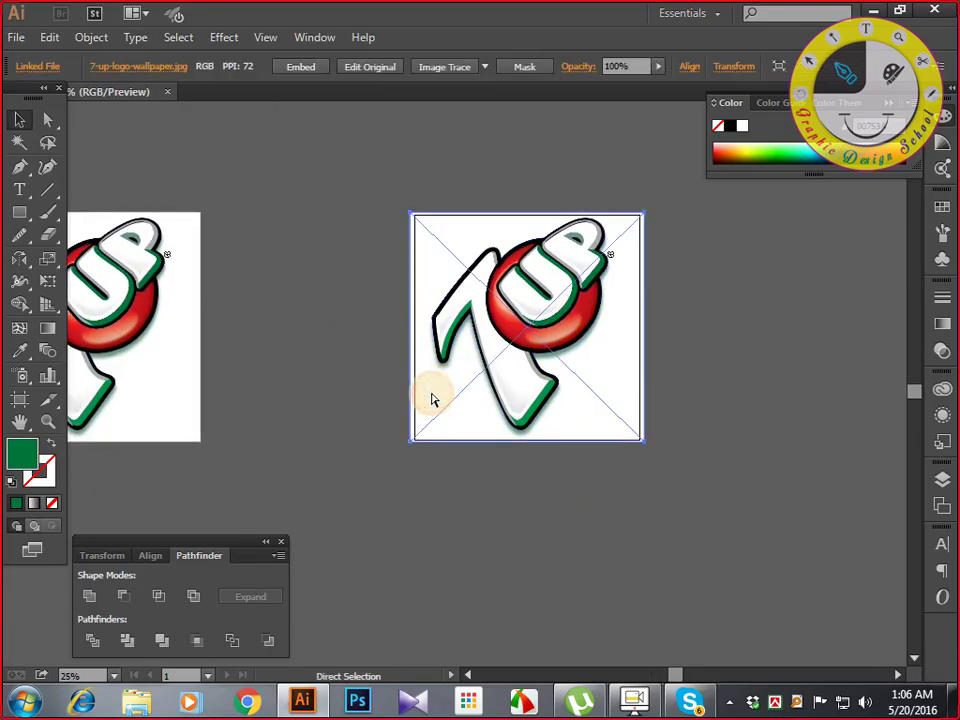
{"action": "key", "text": "ctrl+2"}
{"action": "mouse_move", "coordinate": [403, 183]}
{"action": "left_mouse_down"}
{"action": "mouse_move", "coordinate": [501, 272]}
{"action": "mouse_move", "coordinate": [662, 475]}
{"action": "left_mouse_up"}
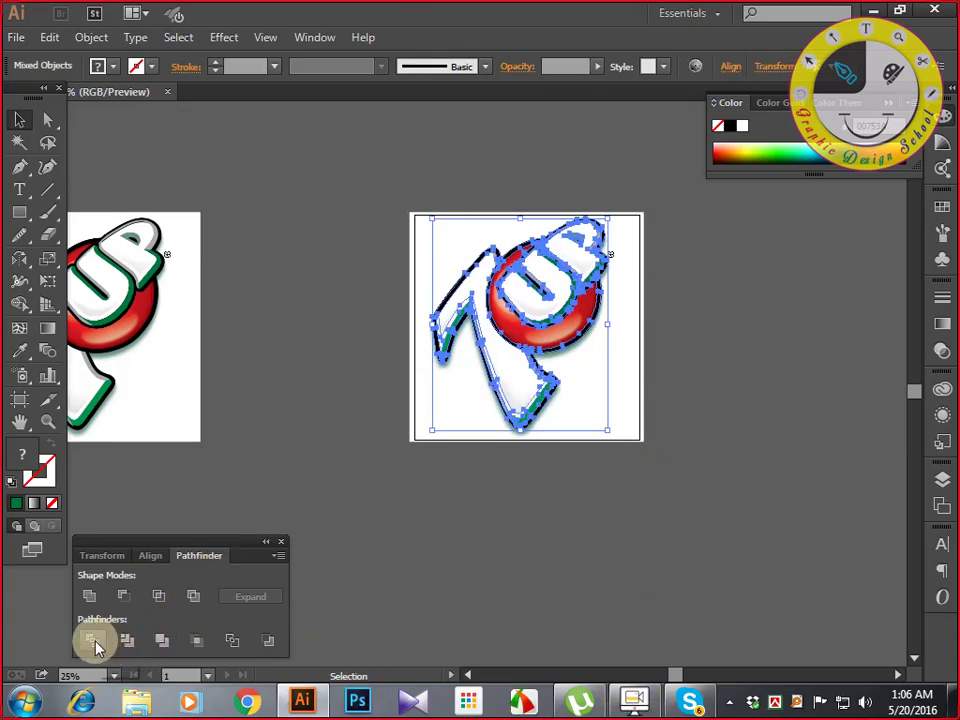
{"action": "left_click", "coordinate": [132, 644]}
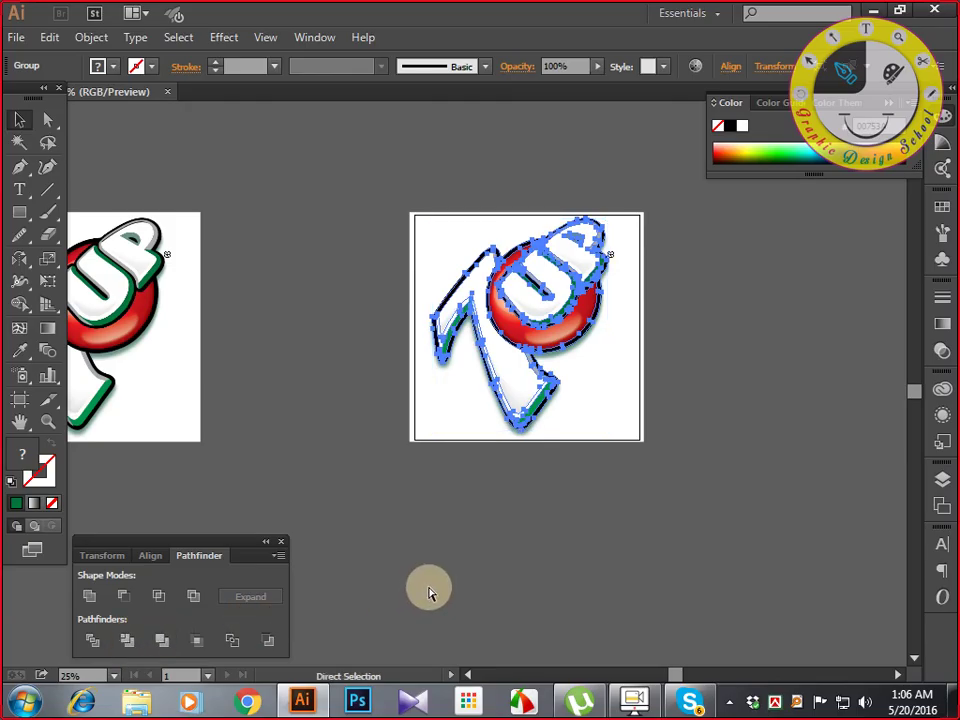
{"action": "key", "text": "ctrl+plus"}
{"action": "key", "text": "ctrl+plus"}
{"action": "key", "text": "ctrl+plus"}
{"action": "left_click_drag", "start_coordinate": [501, 523], "coordinate": [520, 580]}
{"action": "key", "text": "space"}
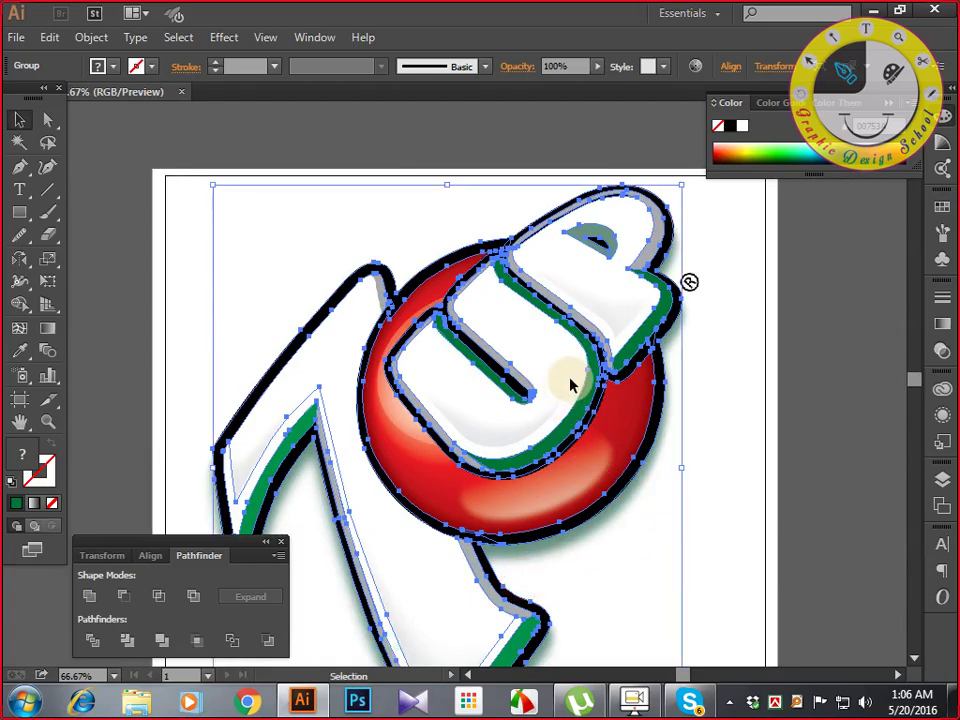
{"action": "left_click", "coordinate": [19, 302]}
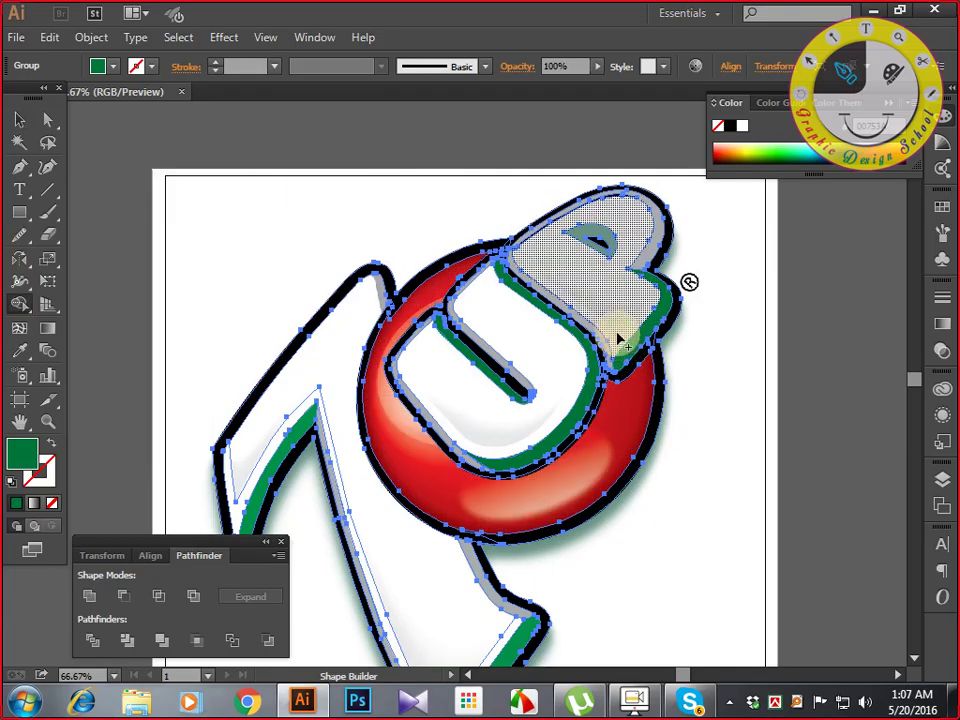
{"action": "left_click", "coordinate": [25, 128]}
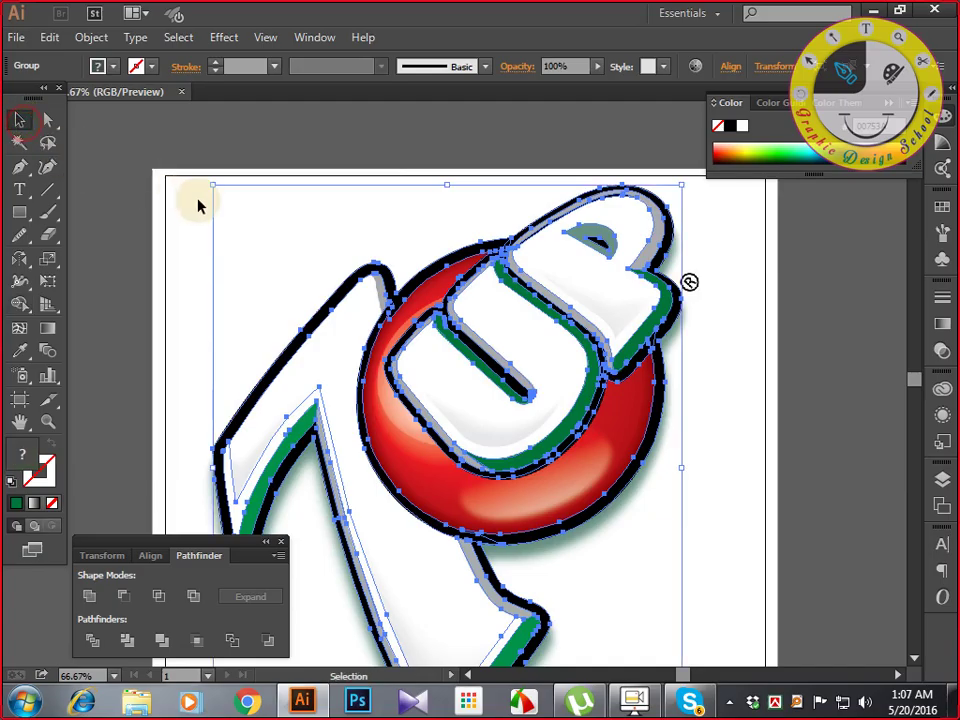
{"action": "left_click", "coordinate": [155, 218]}
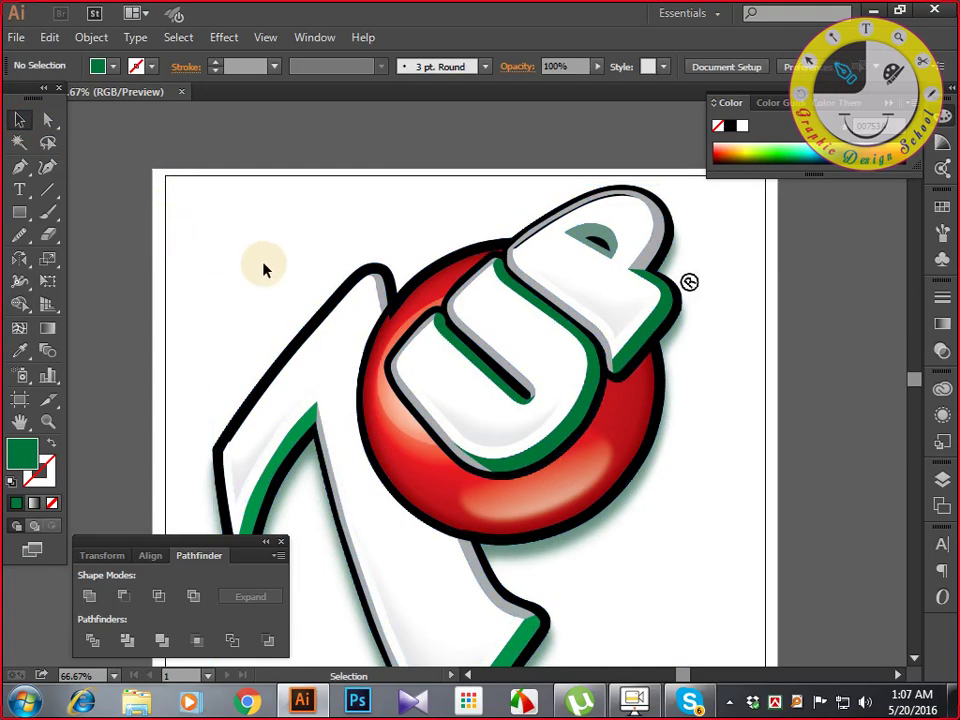
Trace the inner edge of the U's white highlight band with the Pen tool, from its left shoulder around the bottom curve to the right side.
{"action": "key", "text": "ctrl+plus"}
{"action": "key", "text": "ctrl+plus"}
{"action": "key", "text": "space"}
{"action": "left_click_drag", "start_coordinate": [264, 264], "coordinate": [154, 386]}
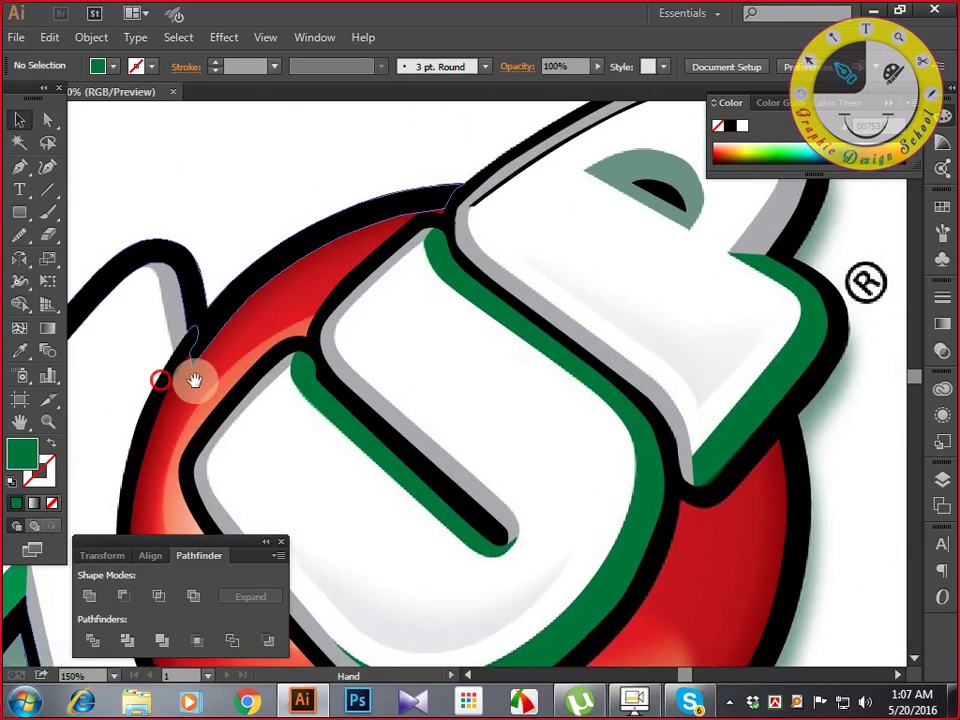
{"action": "left_click_drag", "start_coordinate": [476, 333], "coordinate": [464, 236]}
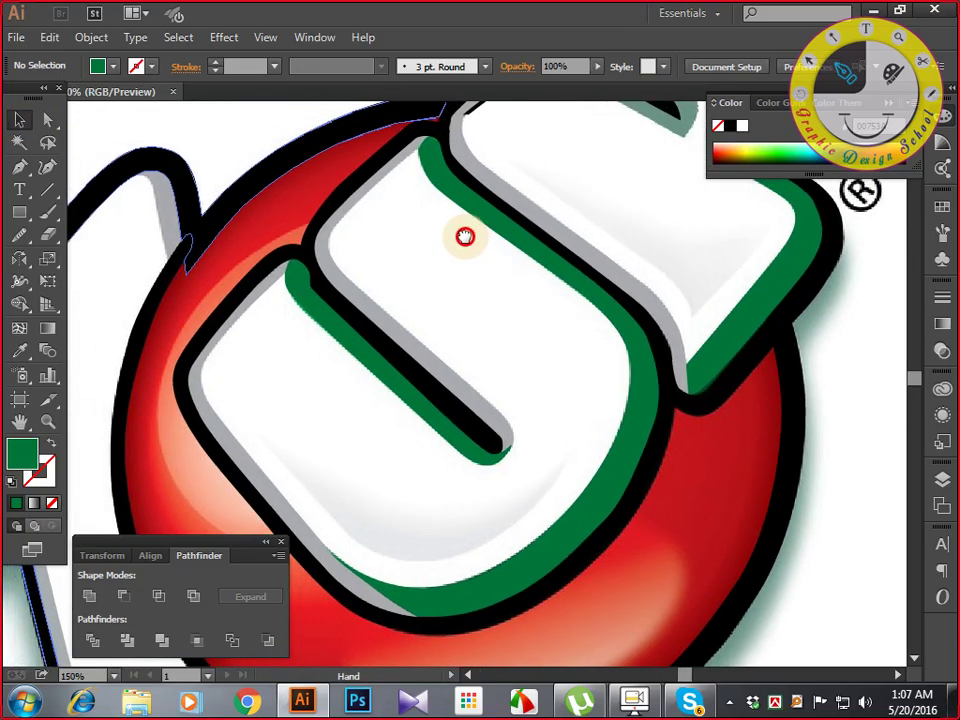
{"action": "left_click", "coordinate": [22, 168]}
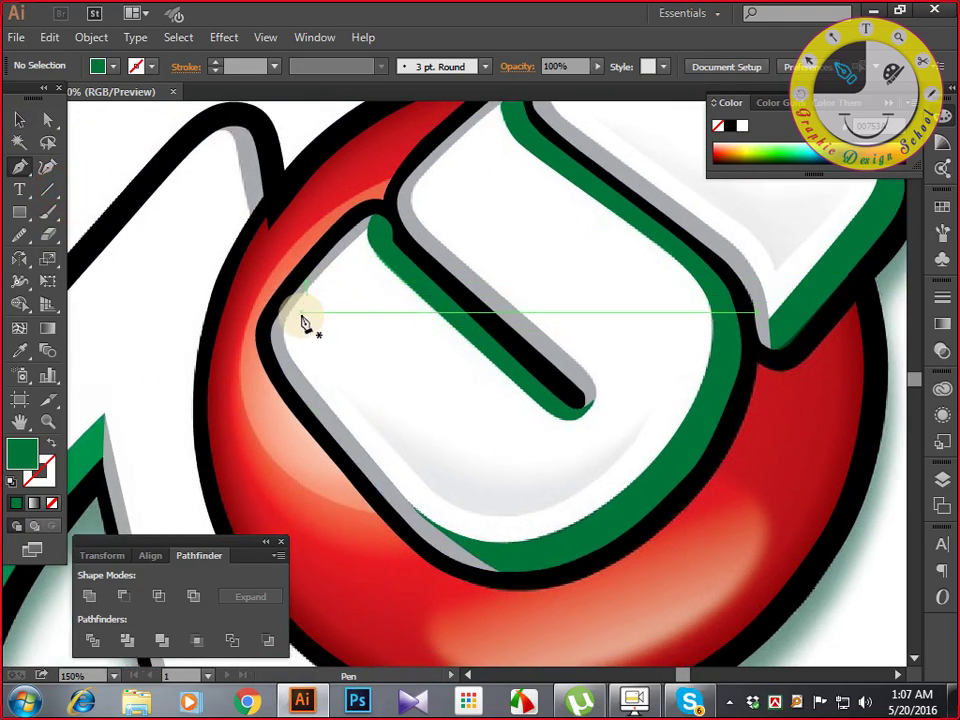
{"action": "left_click_drag", "start_coordinate": [299, 302], "coordinate": [376, 428]}
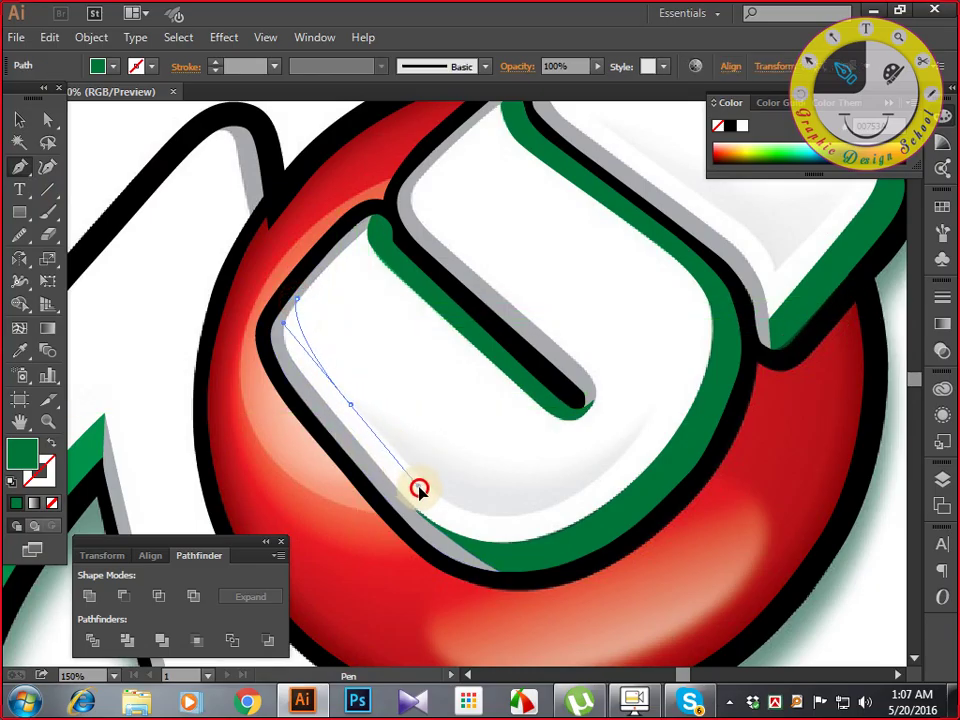
{"action": "left_click_drag", "start_coordinate": [428, 489], "coordinate": [494, 441]}
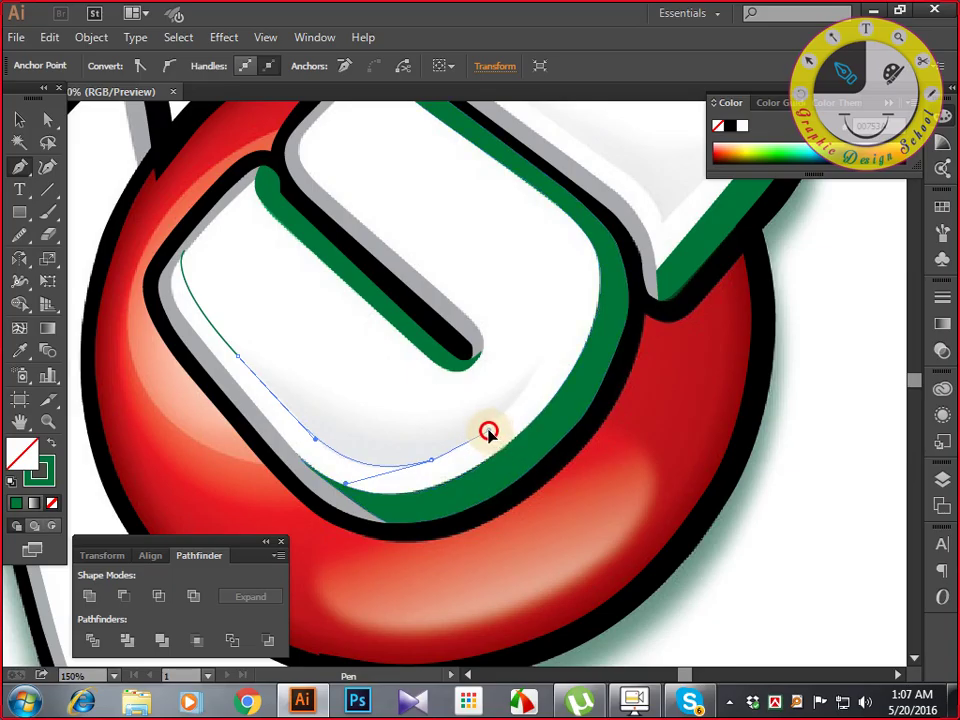
{"action": "left_click_drag", "start_coordinate": [487, 431], "coordinate": [487, 431]}
{"action": "left_click_drag", "start_coordinate": [548, 356], "coordinate": [570, 318]}
{"action": "scroll", "coordinate": [570, 318], "scroll_direction": "up", "scroll_amount": 4}
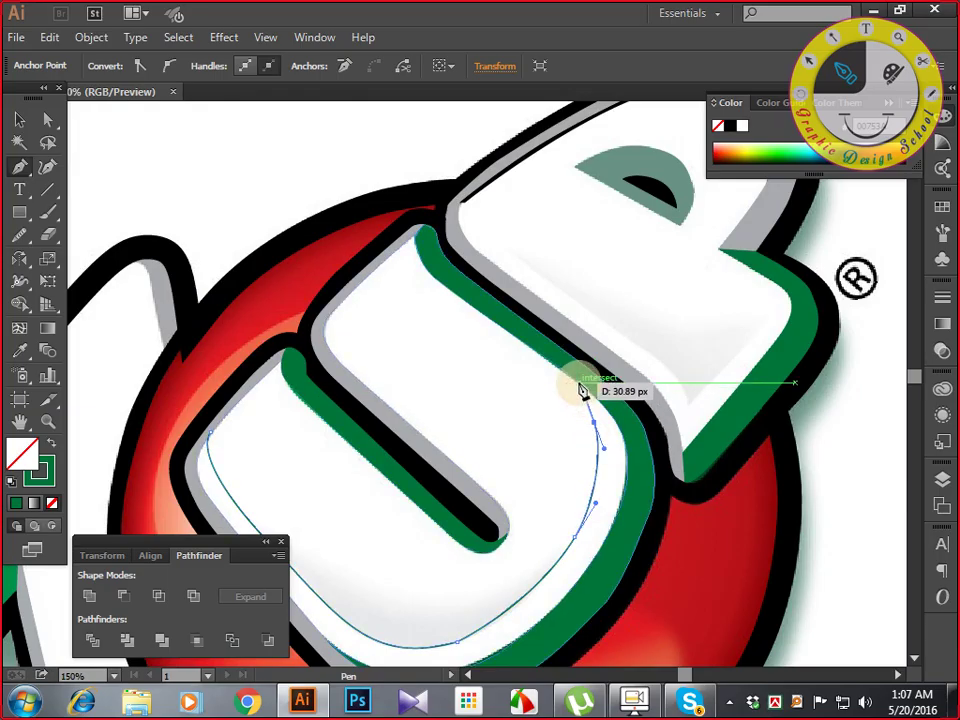
{"action": "left_click", "coordinate": [578, 382]}
Trace the outer edge of the U's highlight band back along the green and gray bands and close the path at its starting point.
{"action": "key", "text": "space"}
{"action": "left_click_drag", "start_coordinate": [601, 403], "coordinate": [628, 347]}
{"action": "key", "text": "space"}
{"action": "left_click_drag", "start_coordinate": [572, 474], "coordinate": [531, 430]}
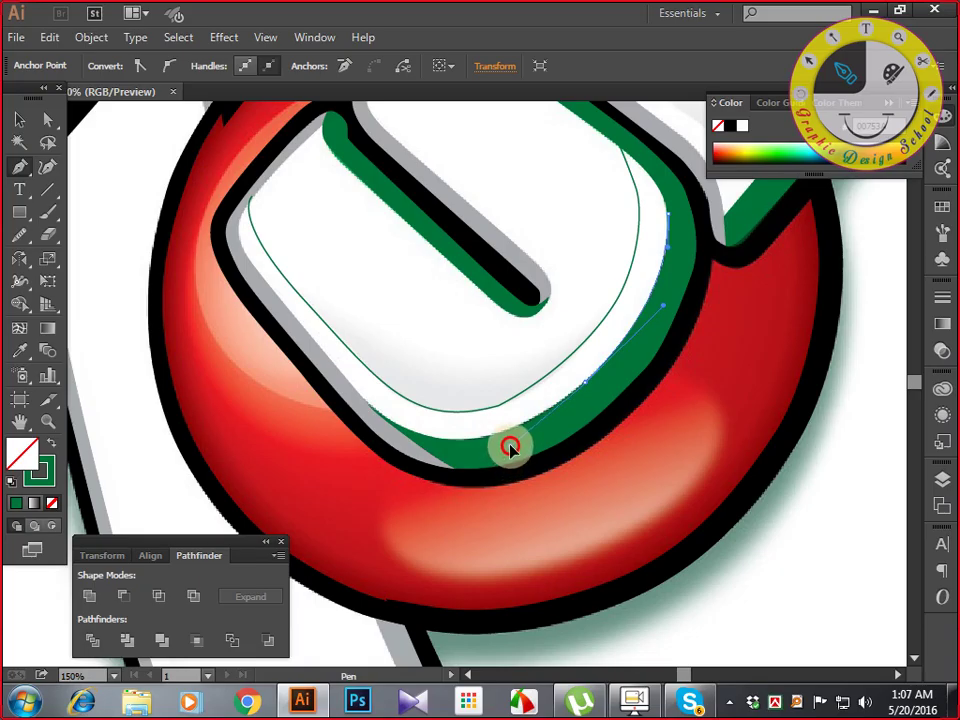
{"action": "left_click_drag", "start_coordinate": [529, 433], "coordinate": [533, 420]}
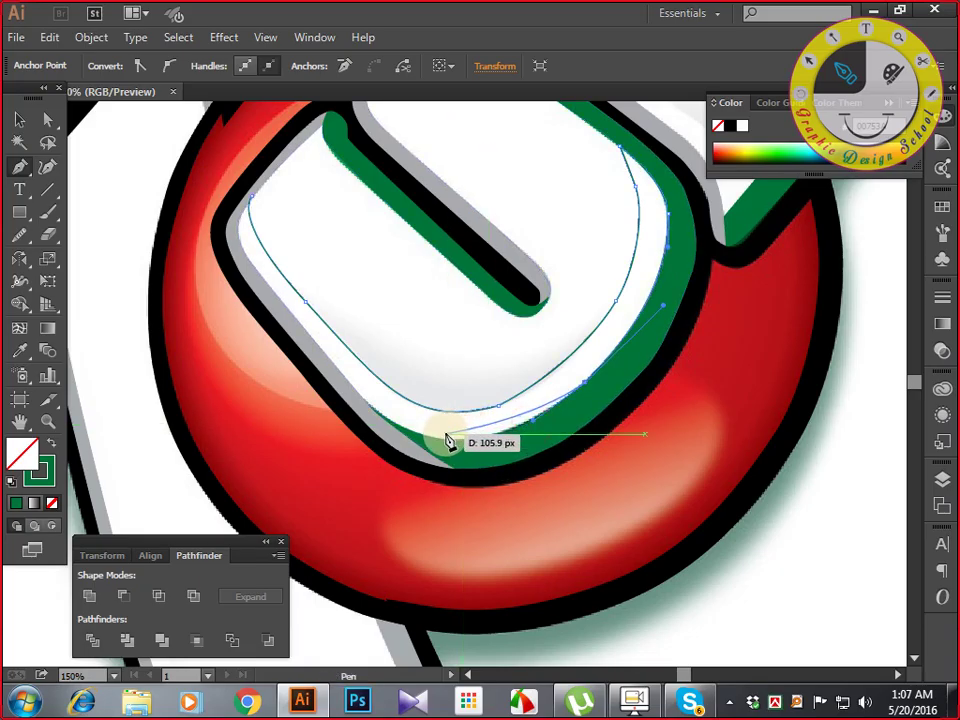
{"action": "left_click_drag", "start_coordinate": [445, 447], "coordinate": [438, 445]}
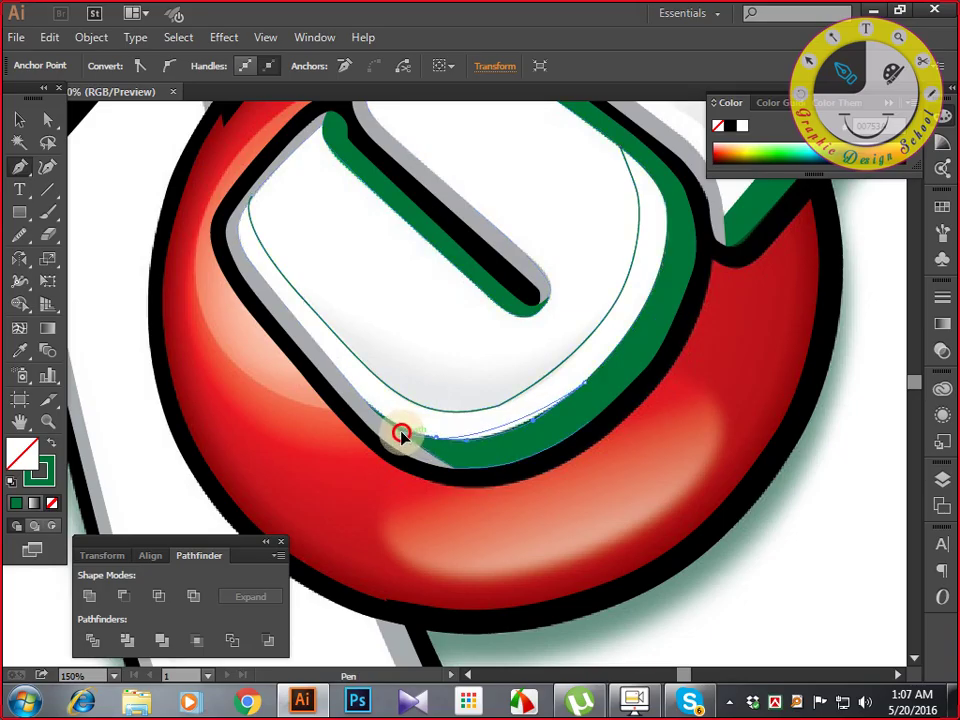
{"action": "left_click_drag", "start_coordinate": [356, 429], "coordinate": [388, 437]}
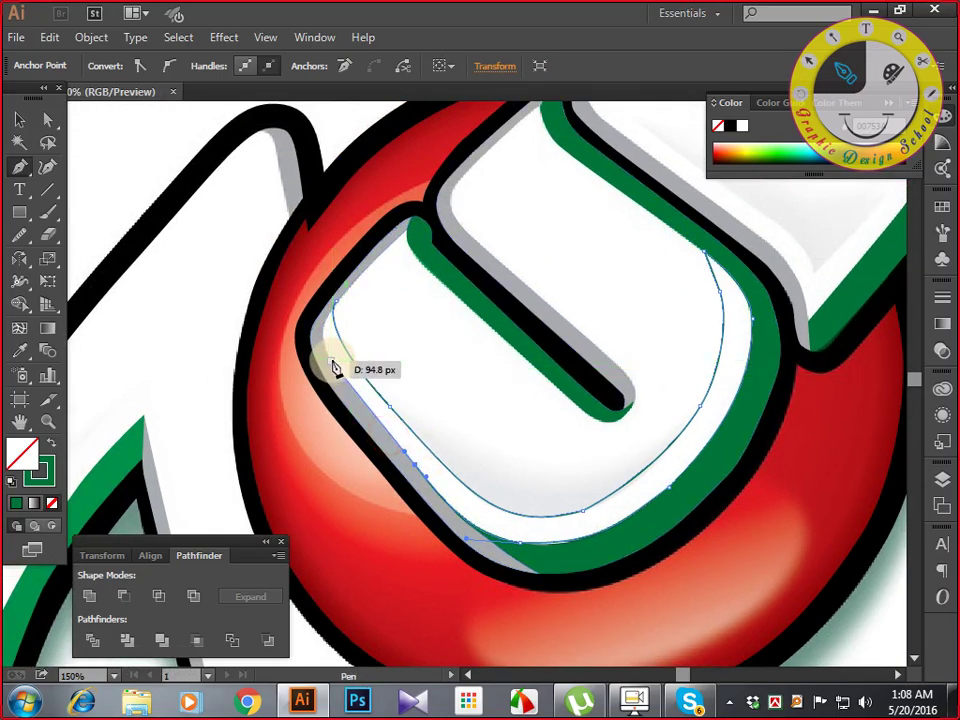
{"action": "left_click", "coordinate": [325, 351]}
{"action": "left_click_drag", "start_coordinate": [325, 352], "coordinate": [368, 262]}
{"action": "left_click_drag", "start_coordinate": [432, 334], "coordinate": [317, 321]}
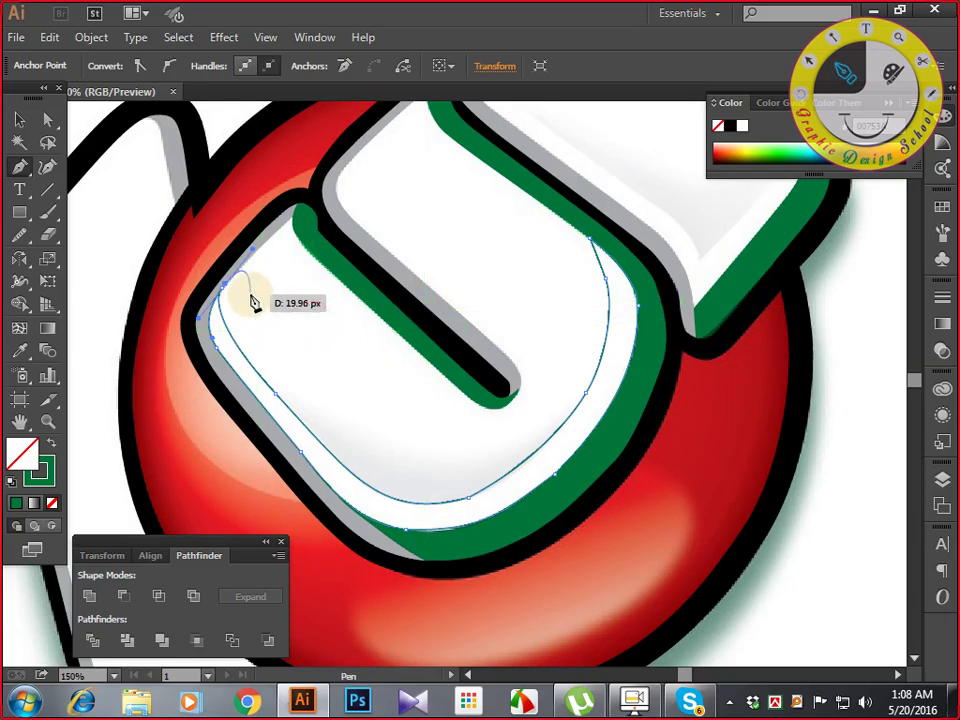
{"action": "mouse_move", "coordinate": [231, 290]}
{"action": "left_mouse_down"}
{"action": "mouse_move", "coordinate": [227, 282]}
{"action": "mouse_move", "coordinate": [222, 296]}
{"action": "left_mouse_up"}
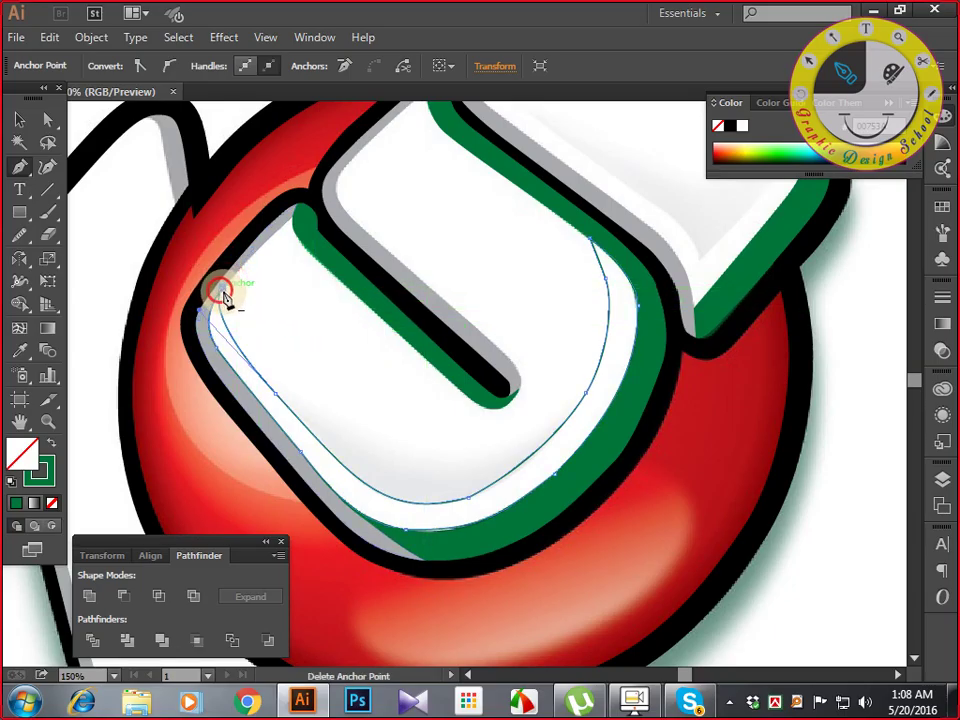
Fill the U's highlight band with the white sampled from the logo image and deselect it.
{"action": "left_click_drag", "start_coordinate": [347, 392], "coordinate": [339, 326]}
{"action": "key", "text": "i"}
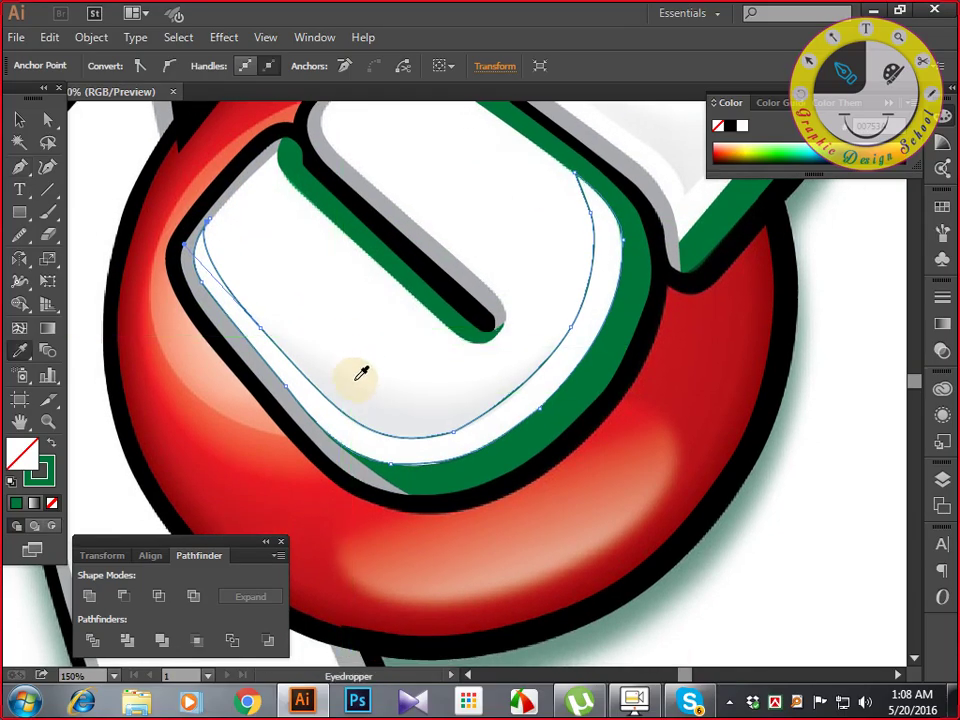
{"action": "left_click", "coordinate": [357, 430]}
{"action": "left_click_drag", "start_coordinate": [540, 452], "coordinate": [572, 476]}
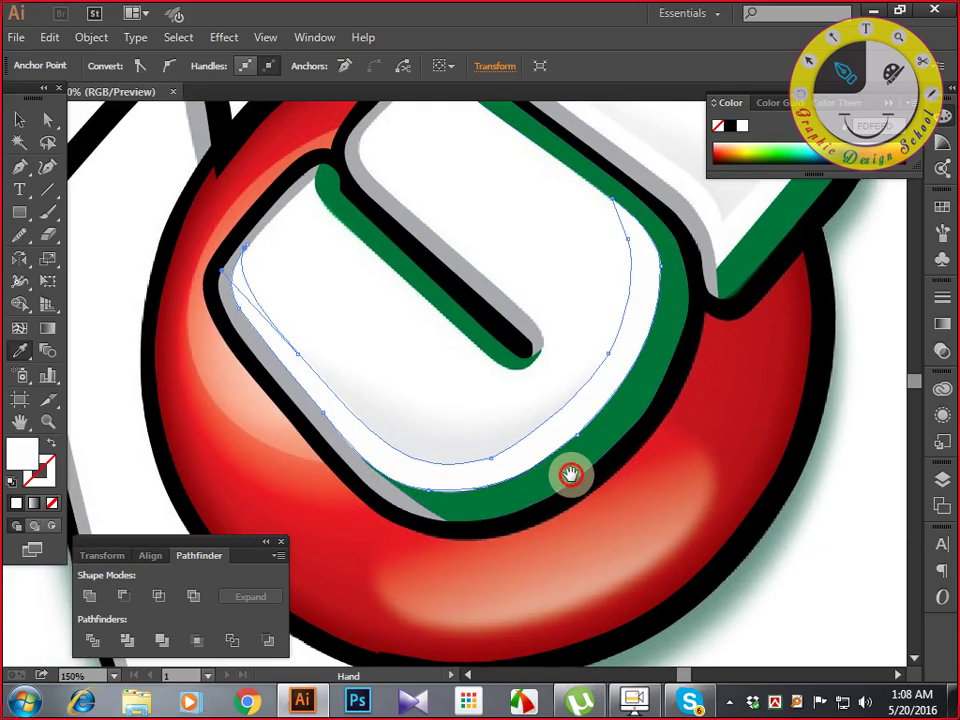
{"action": "left_click", "coordinate": [19, 119]}
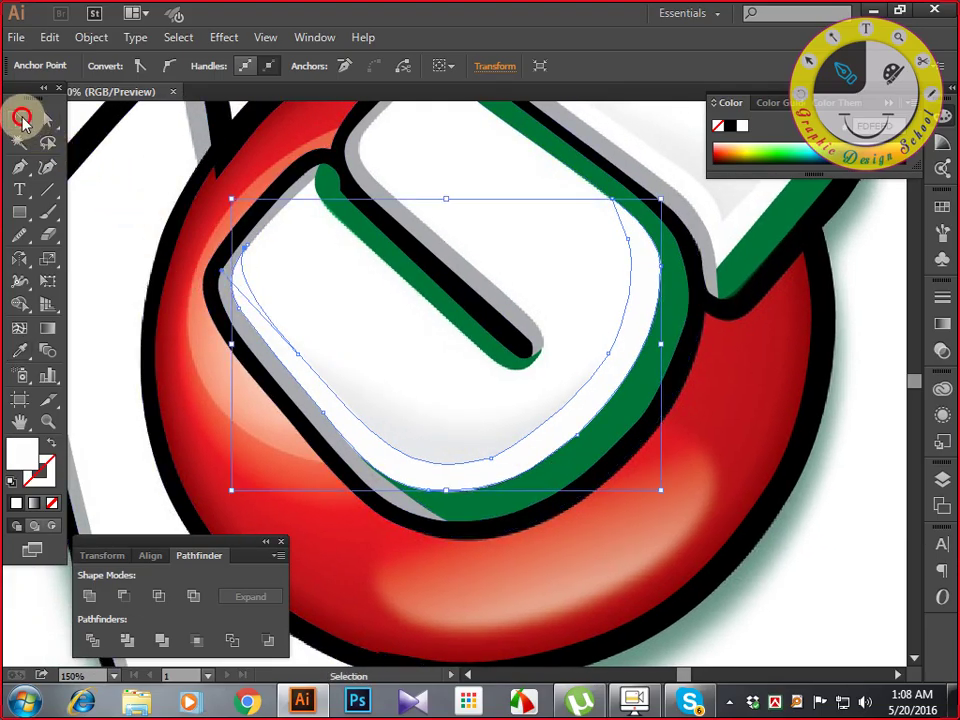
{"action": "left_click", "coordinate": [831, 497]}
Trace the inner edge of the P's white highlight band with the Pen tool, from the upper-left corner through the bottom point to the right shoulder.
{"action": "left_click_drag", "start_coordinate": [845, 446], "coordinate": [731, 542]}
{"action": "left_click_drag", "start_coordinate": [781, 466], "coordinate": [742, 540]}
{"action": "key", "text": "p"}
{"action": "left_click_drag", "start_coordinate": [731, 493], "coordinate": [684, 572]}
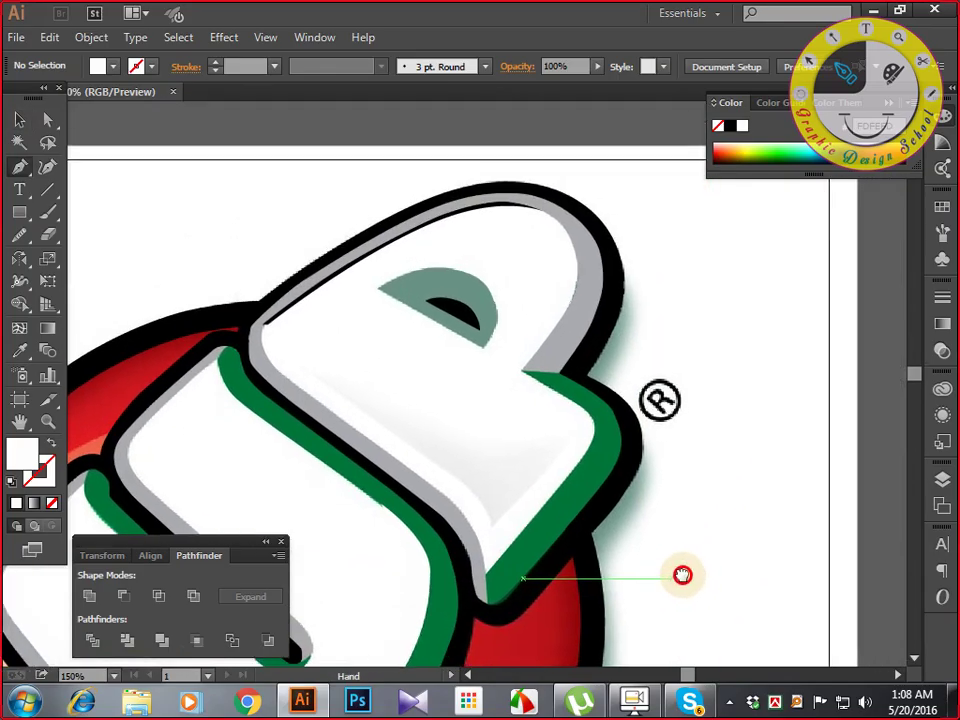
{"action": "left_click", "coordinate": [273, 325]}
{"action": "scroll", "coordinate": [330, 320], "scroll_direction": "down", "scroll_amount": 3}
{"action": "left_click_drag", "start_coordinate": [319, 298], "coordinate": [336, 312]}
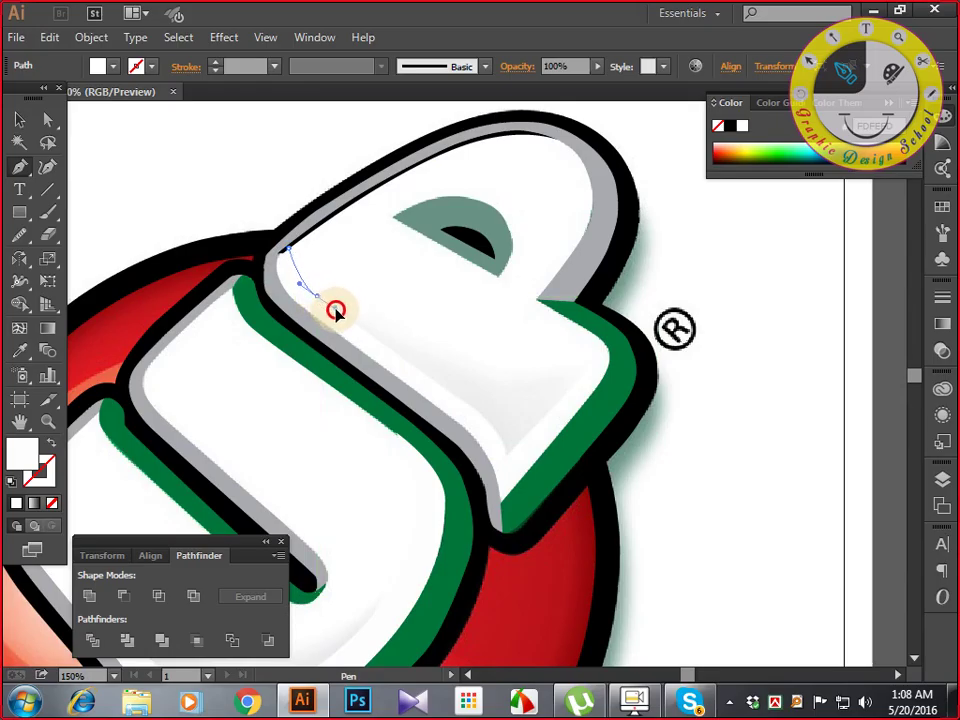
{"action": "key", "text": "space"}
{"action": "left_click_drag", "start_coordinate": [428, 378], "coordinate": [407, 328]}
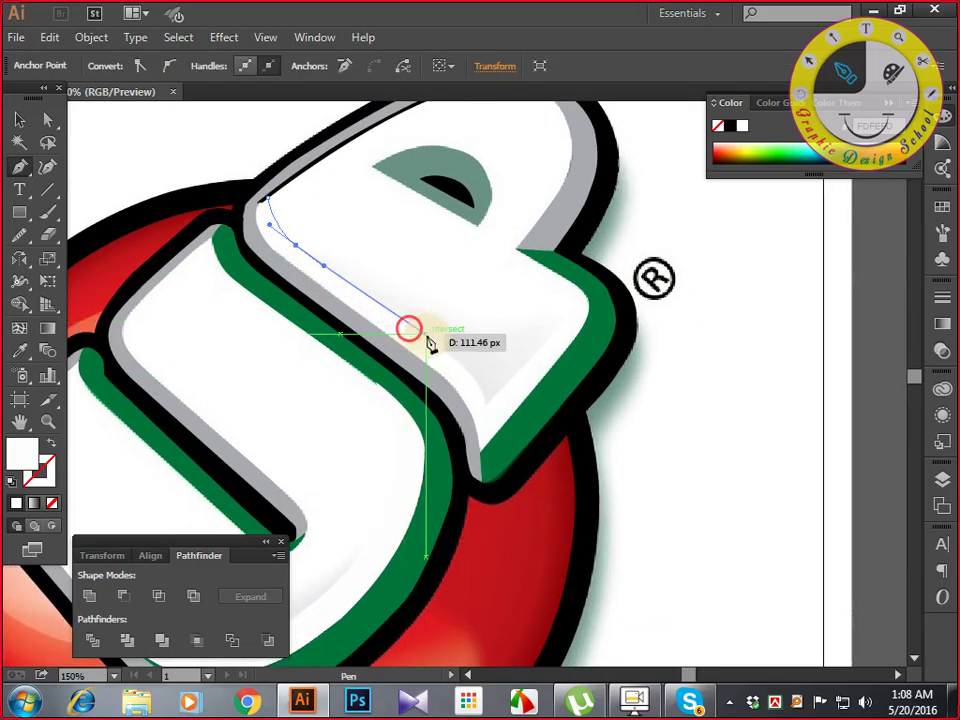
{"action": "left_click_drag", "start_coordinate": [450, 358], "coordinate": [457, 360]}
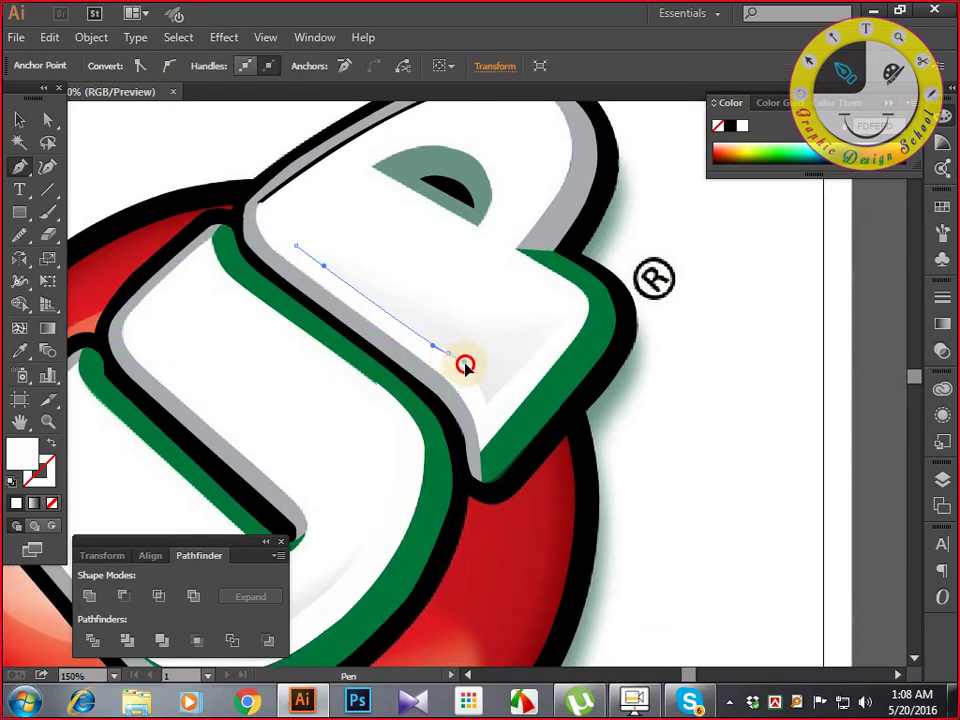
{"action": "left_click", "coordinate": [487, 408]}
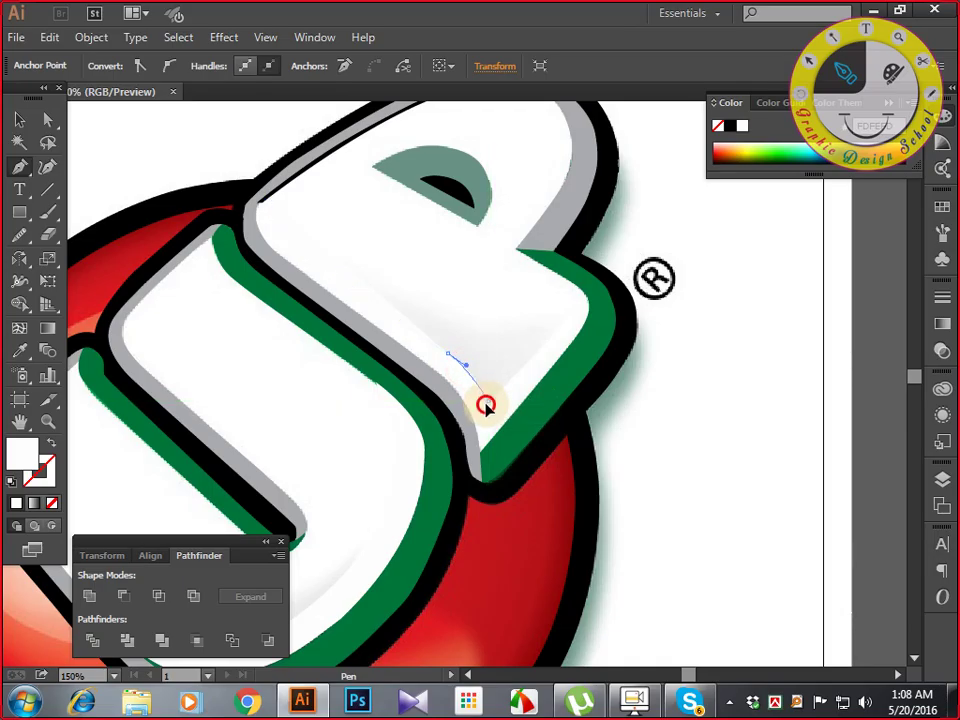
{"action": "left_click", "coordinate": [489, 400]}
{"action": "key", "text": "space"}
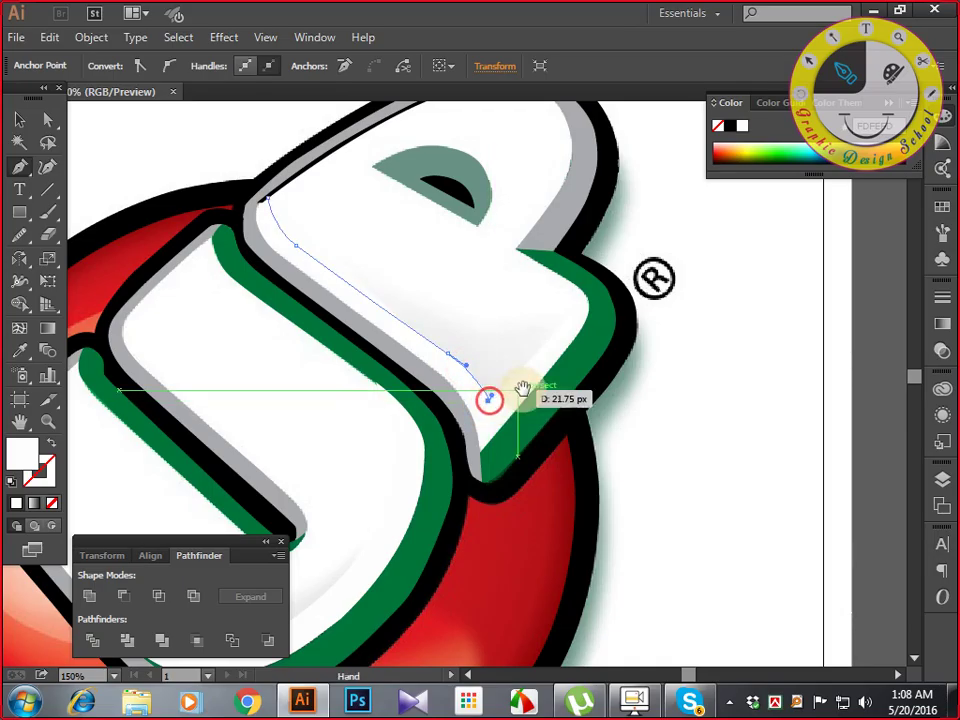
{"action": "left_click_drag", "start_coordinate": [523, 386], "coordinate": [463, 450]}
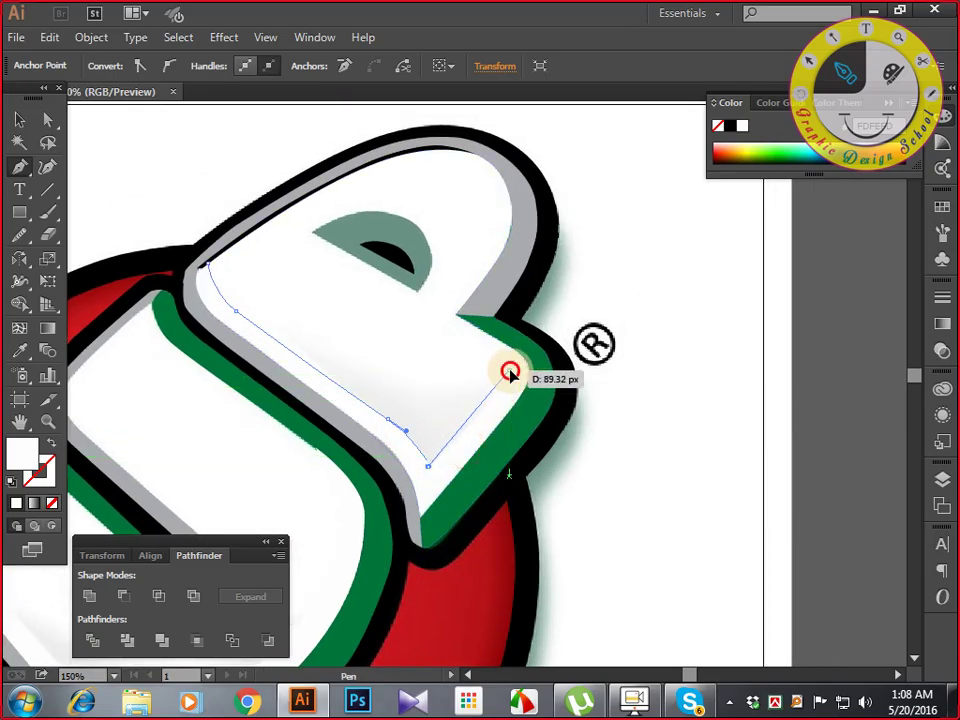
{"action": "left_click", "coordinate": [510, 365]}
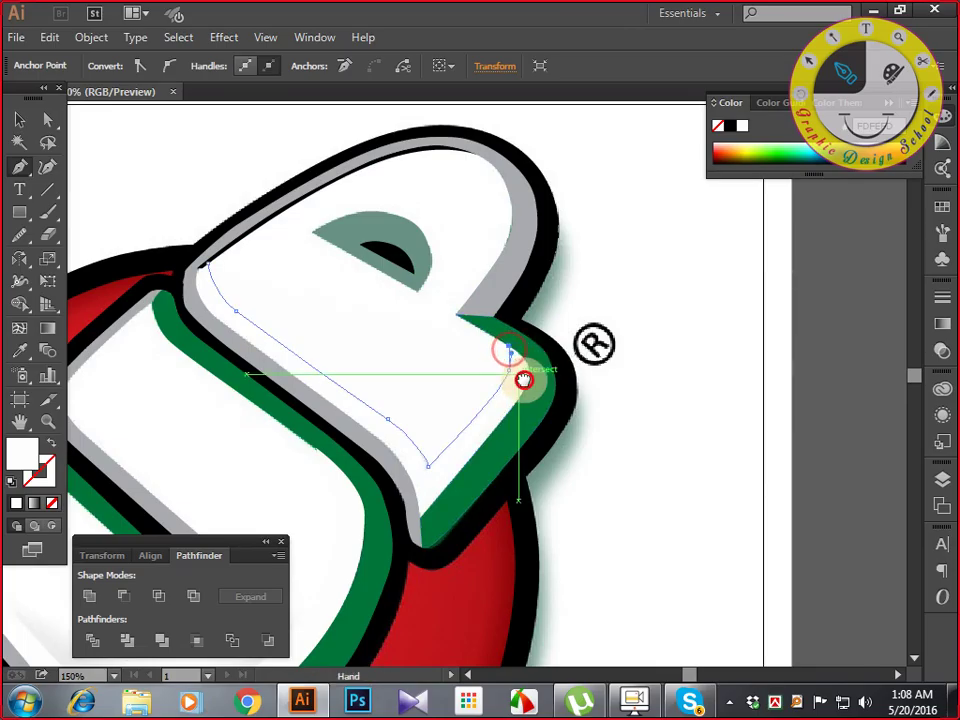
Trace the outer edge of the P's highlight band along the green and gray bands and close the path at the upper-left corner.
{"action": "scroll", "coordinate": [521, 360], "scroll_direction": "down", "scroll_amount": 2}
{"action": "left_click", "coordinate": [521, 338]}
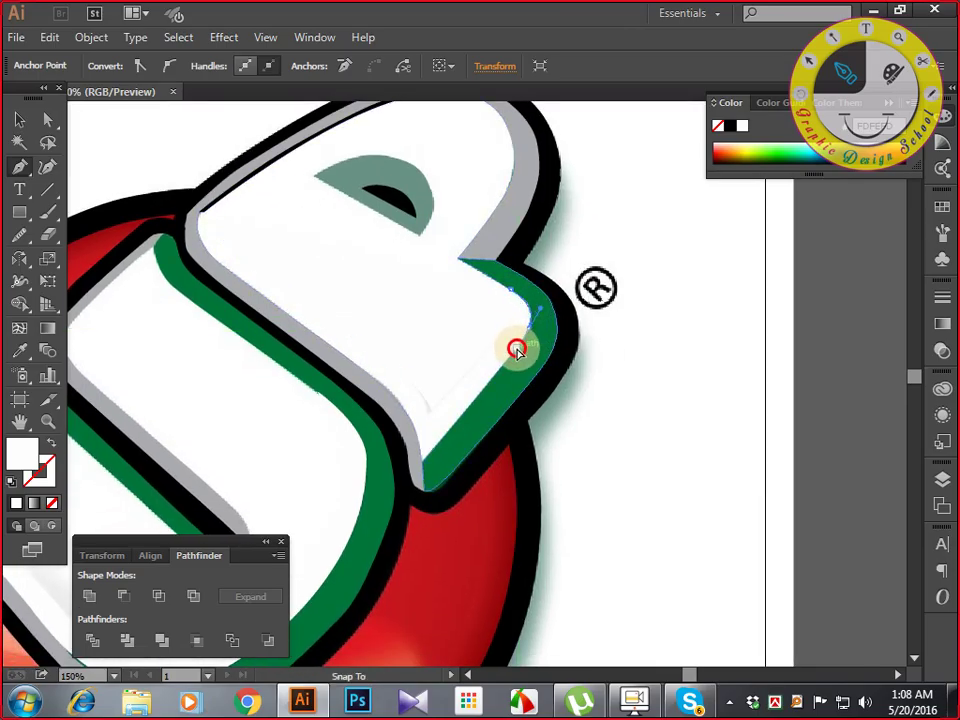
{"action": "left_click", "coordinate": [422, 462]}
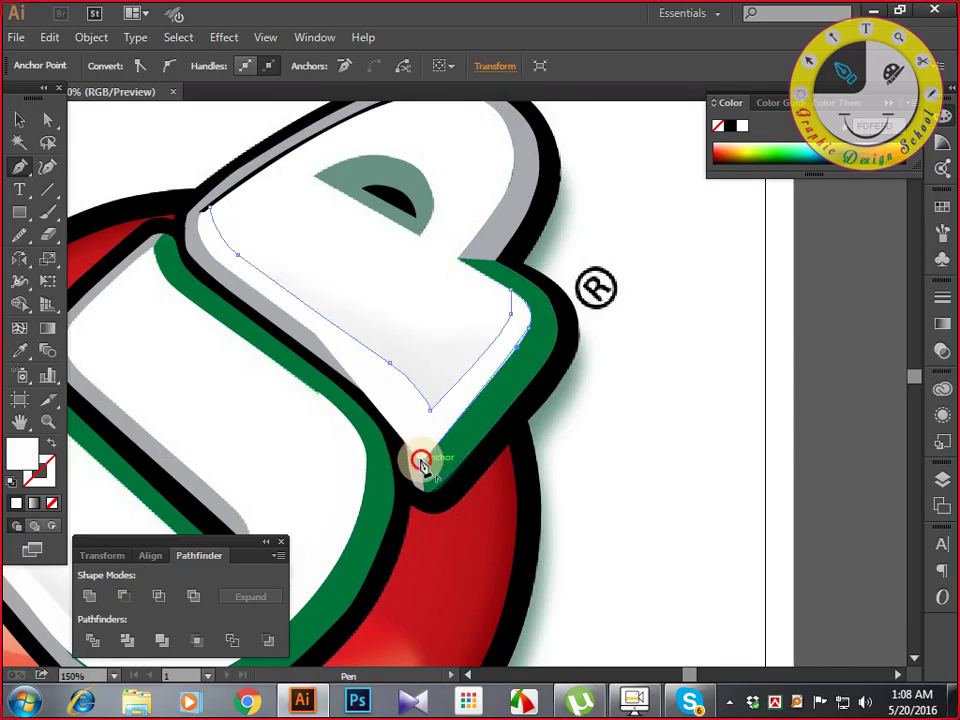
{"action": "left_click_drag", "start_coordinate": [422, 462], "coordinate": [546, 508]}
{"action": "left_click", "coordinate": [530, 490]}
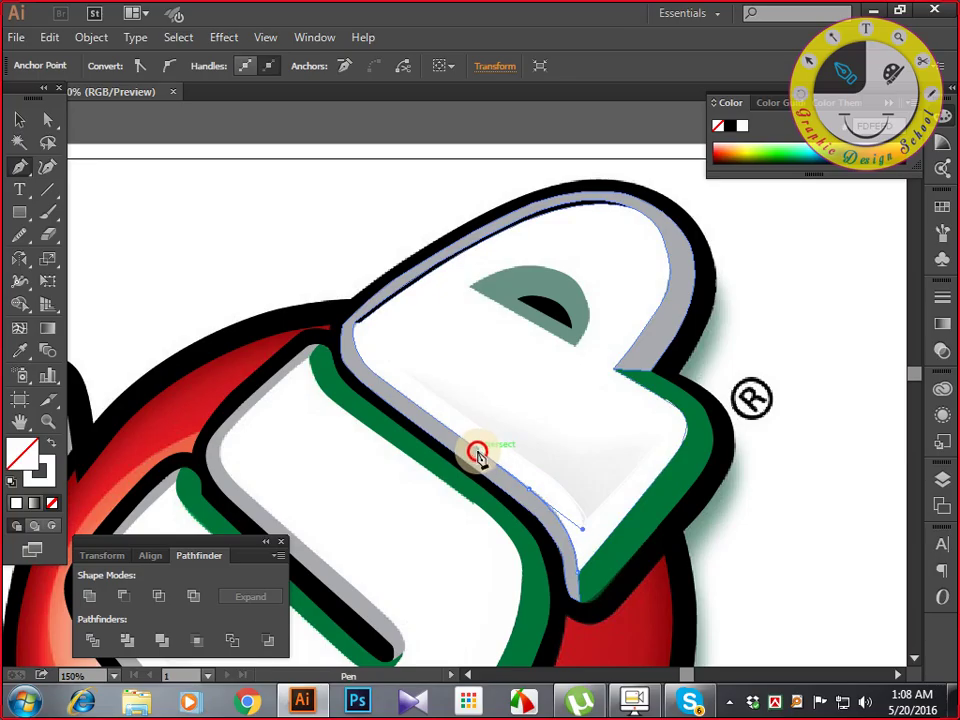
{"action": "left_click_drag", "start_coordinate": [478, 455], "coordinate": [612, 576]}
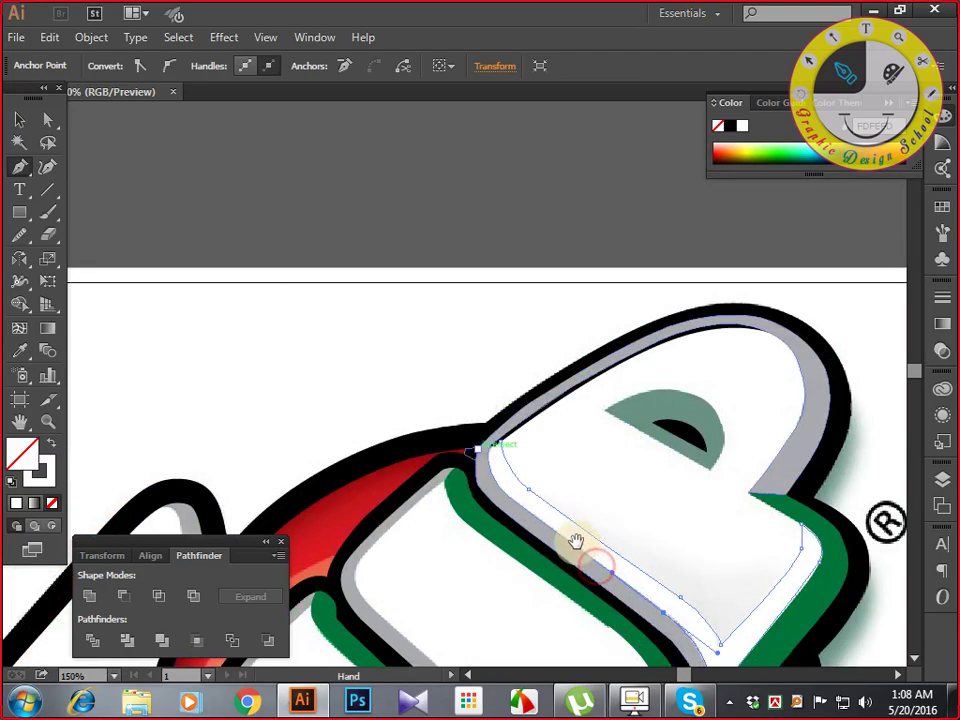
{"action": "left_click", "coordinate": [494, 482]}
{"action": "key", "text": "ctrl+z"}
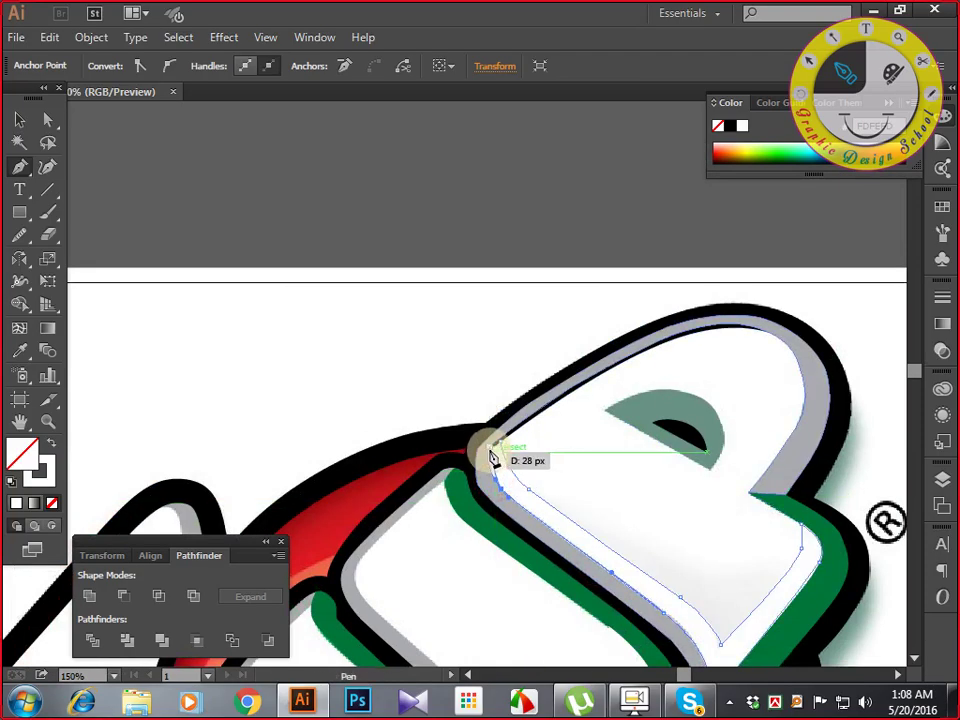
{"action": "left_click", "coordinate": [497, 439]}
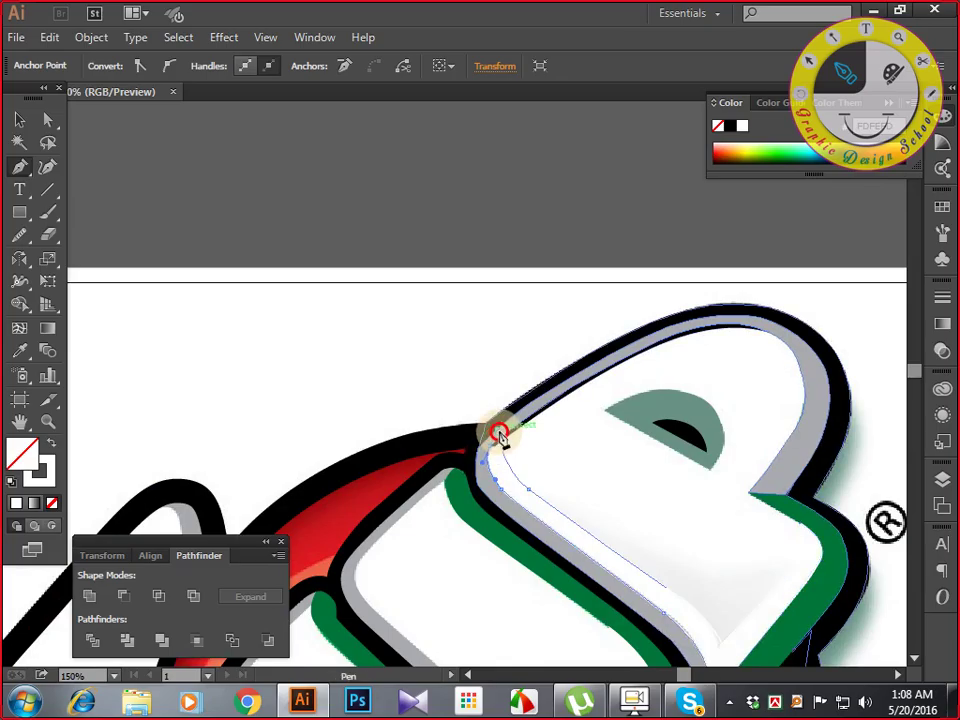
{"action": "key", "text": "ctrl+z"}
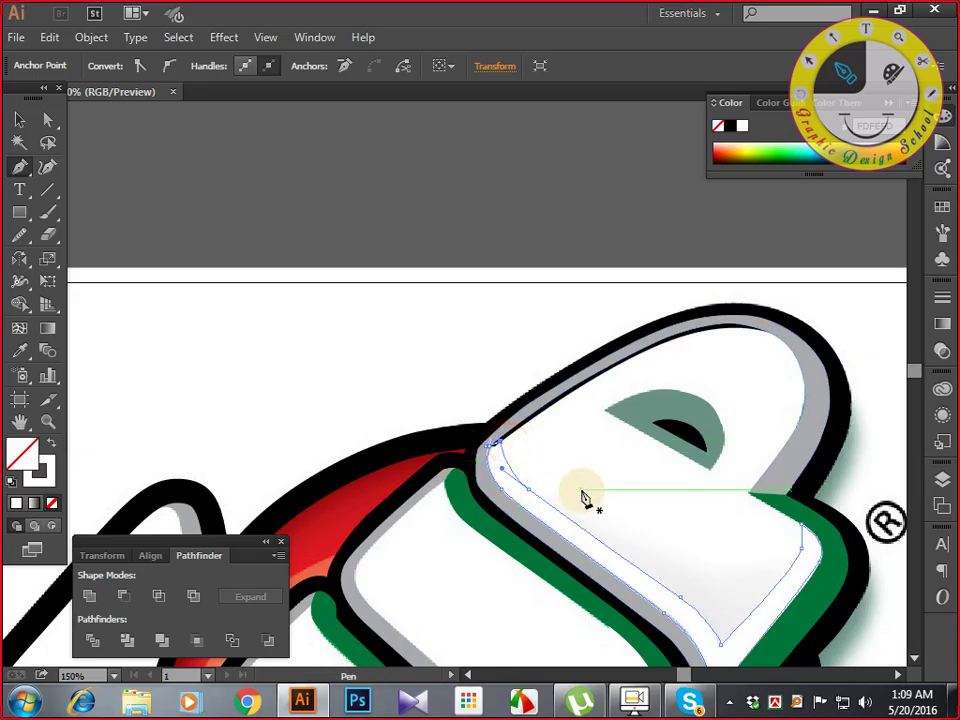
Fill the P's highlight band with the near-white sampled from the logo image and deselect it.
{"action": "left_click_drag", "start_coordinate": [583, 499], "coordinate": [527, 361]}
{"action": "key", "text": "o"}
{"action": "key", "text": "i"}
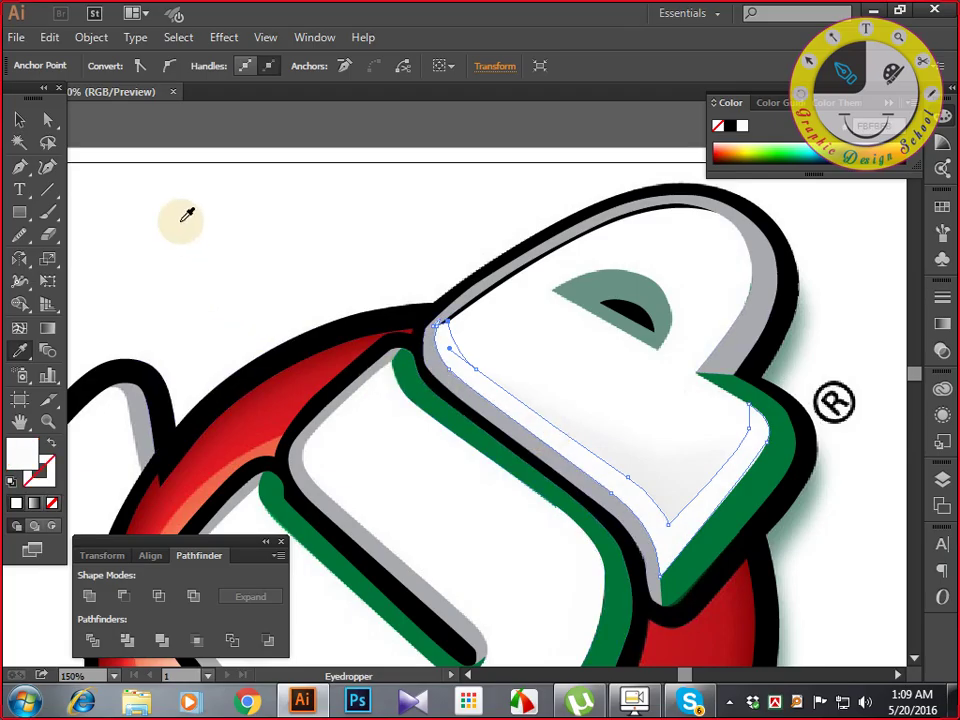
{"action": "left_click", "coordinate": [20, 120]}
{"action": "left_click", "coordinate": [171, 214]}
Reshape the upper-left corner of the P's white highlight band so it follows the inner edge of the gray band.
{"action": "left_click_drag", "start_coordinate": [356, 292], "coordinate": [272, 210]}
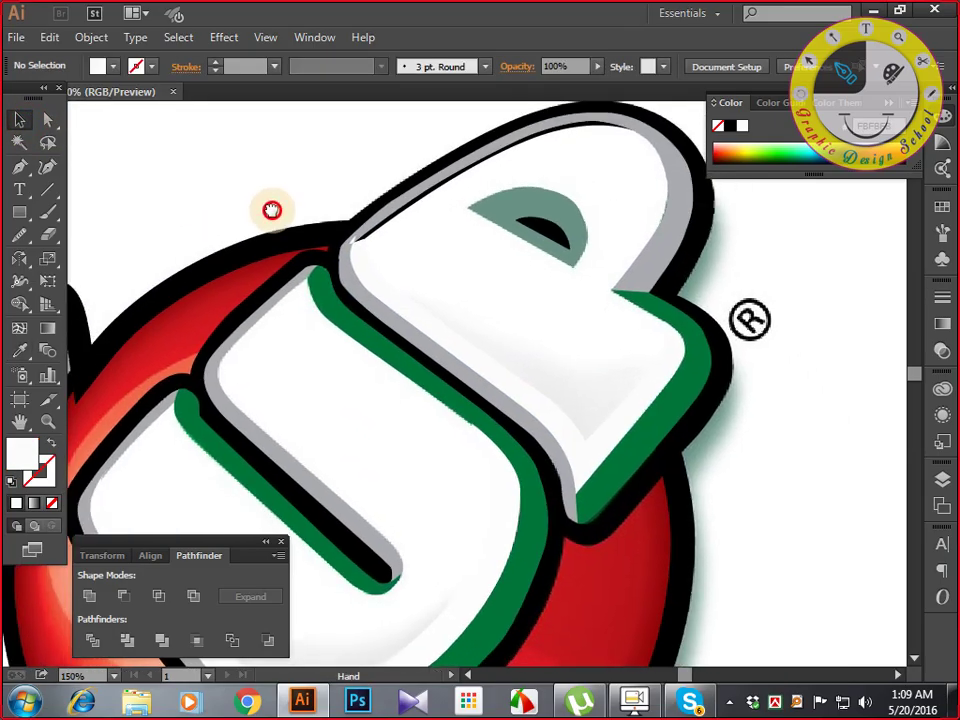
{"action": "left_click_drag", "start_coordinate": [714, 607], "coordinate": [709, 569]}
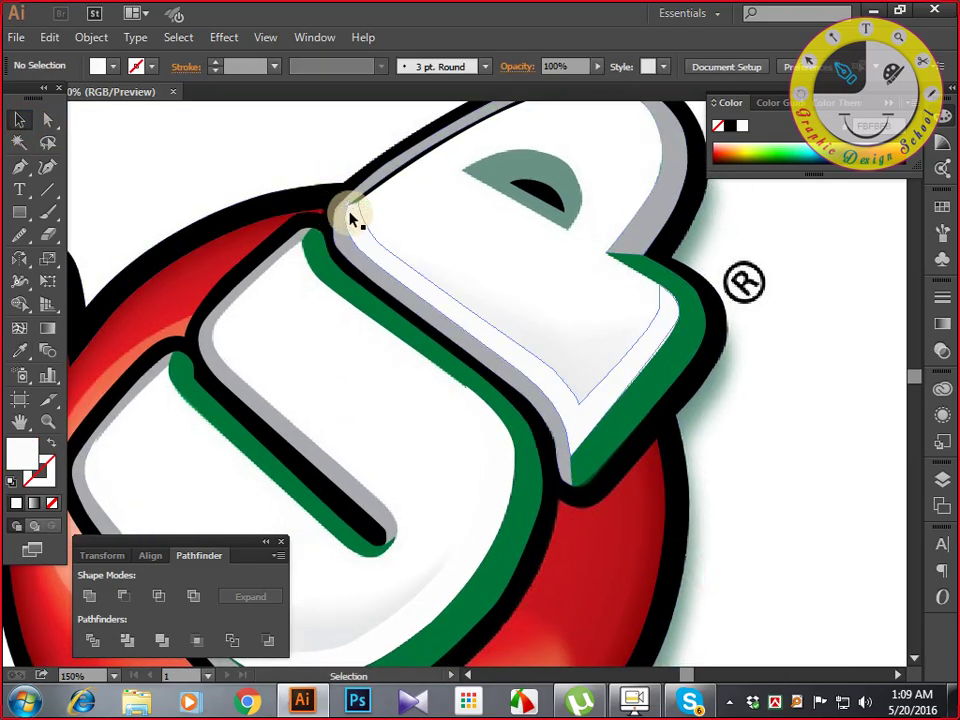
{"action": "left_click_drag", "start_coordinate": [598, 306], "coordinate": [715, 395]}
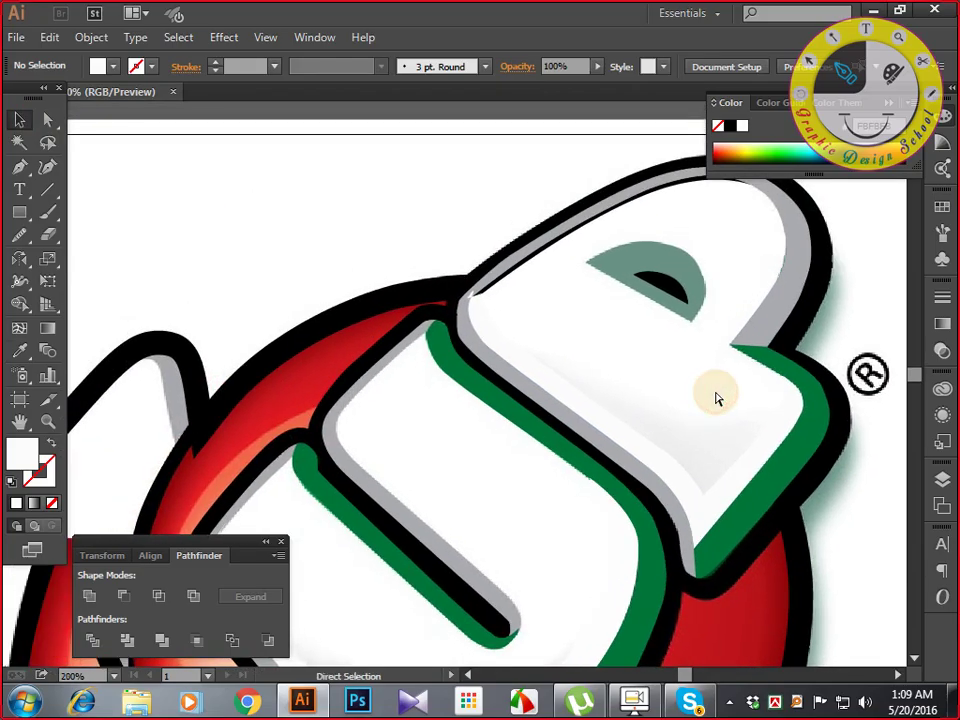
{"action": "key", "text": "ctrl+equal"}
{"action": "key", "text": "ctrl+equal"}
{"action": "key", "text": "ctrl+equal"}
{"action": "left_click_drag", "start_coordinate": [636, 296], "coordinate": [585, 582]}
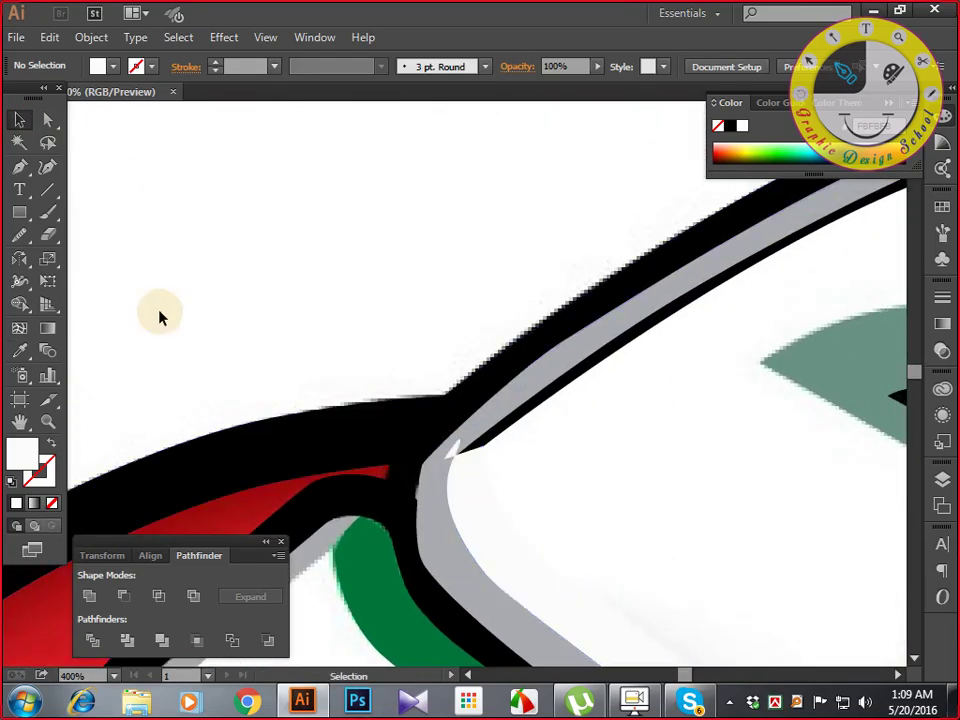
{"action": "left_click", "coordinate": [48, 120]}
{"action": "left_click", "coordinate": [454, 453]}
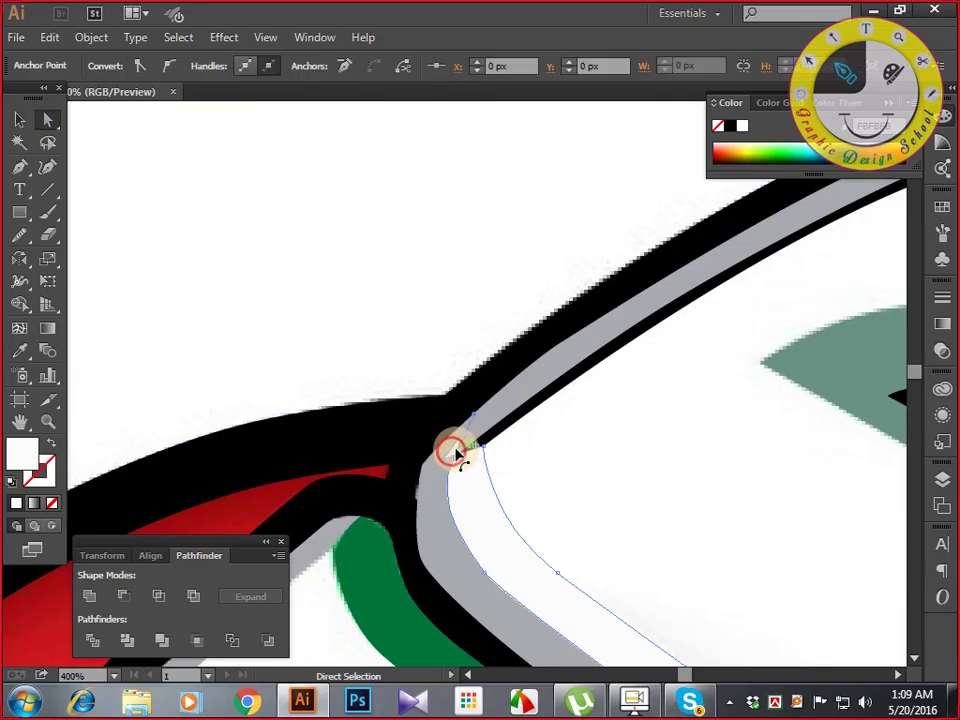
{"action": "mouse_move", "coordinate": [463, 455]}
{"action": "left_mouse_down"}
{"action": "mouse_move", "coordinate": [444, 460]}
{"action": "mouse_move", "coordinate": [482, 454]}
{"action": "mouse_move", "coordinate": [444, 454]}
{"action": "mouse_move", "coordinate": [450, 428]}
{"action": "mouse_move", "coordinate": [478, 455]}
{"action": "mouse_move", "coordinate": [463, 422]}
{"action": "mouse_move", "coordinate": [465, 437]}
{"action": "left_mouse_up"}
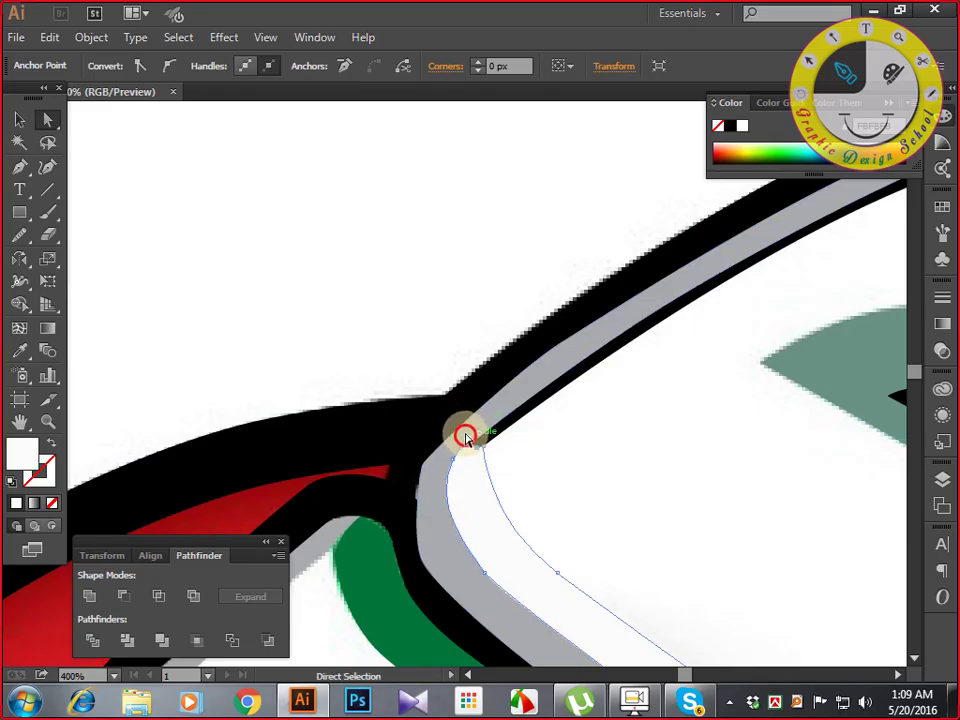
{"action": "left_click", "coordinate": [510, 453]}
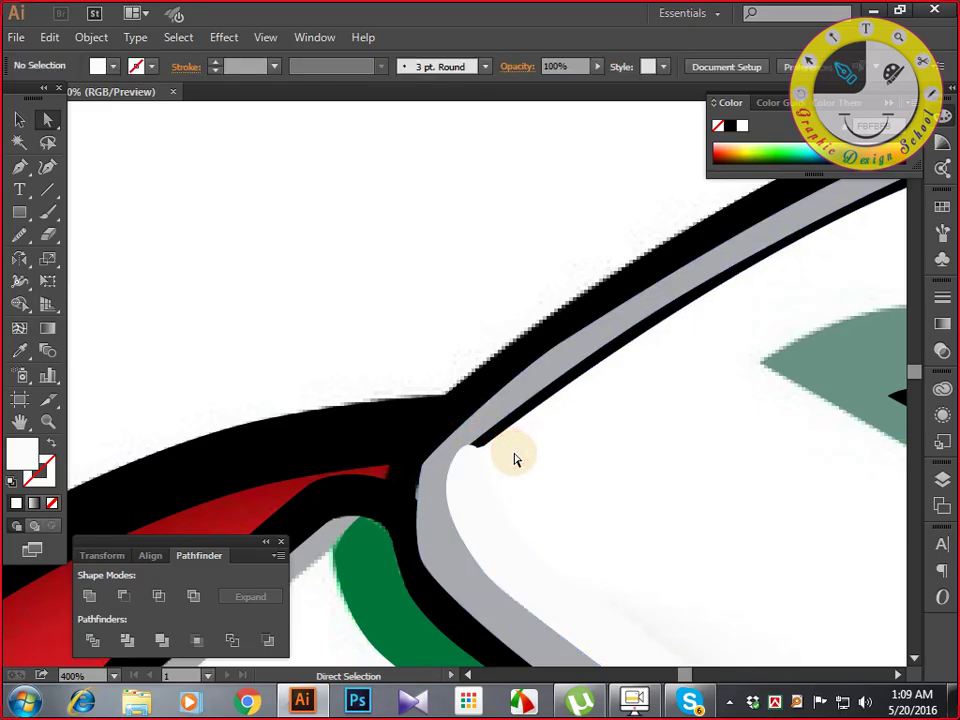
Save the logo document.
{"action": "scroll", "coordinate": [514, 459], "scroll_direction": "down", "scroll_amount": 6}
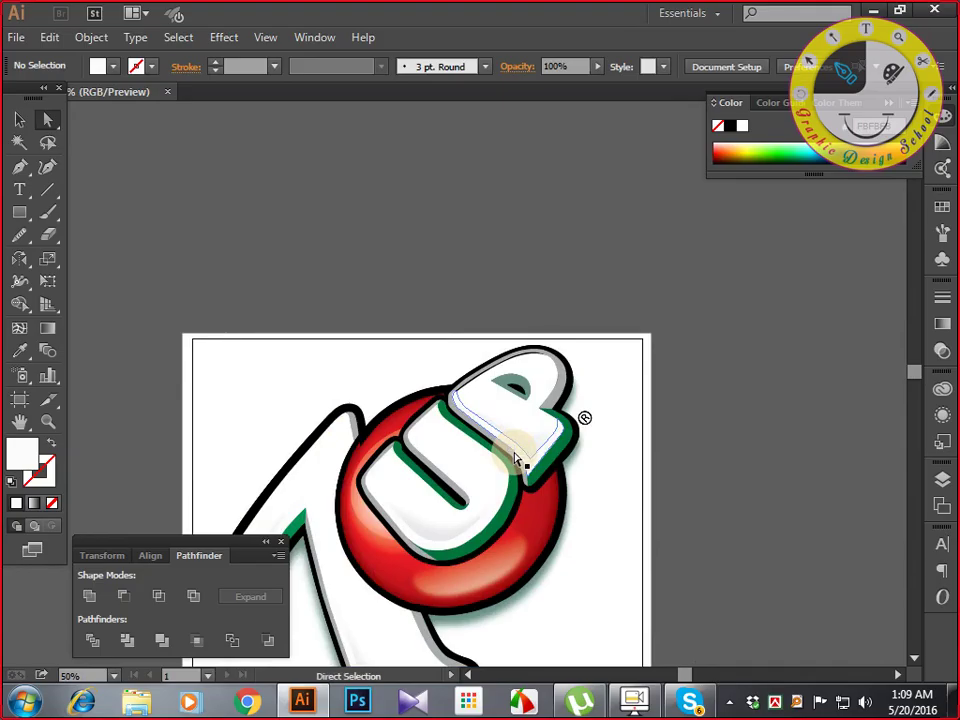
{"action": "left_click_drag", "start_coordinate": [574, 503], "coordinate": [617, 402]}
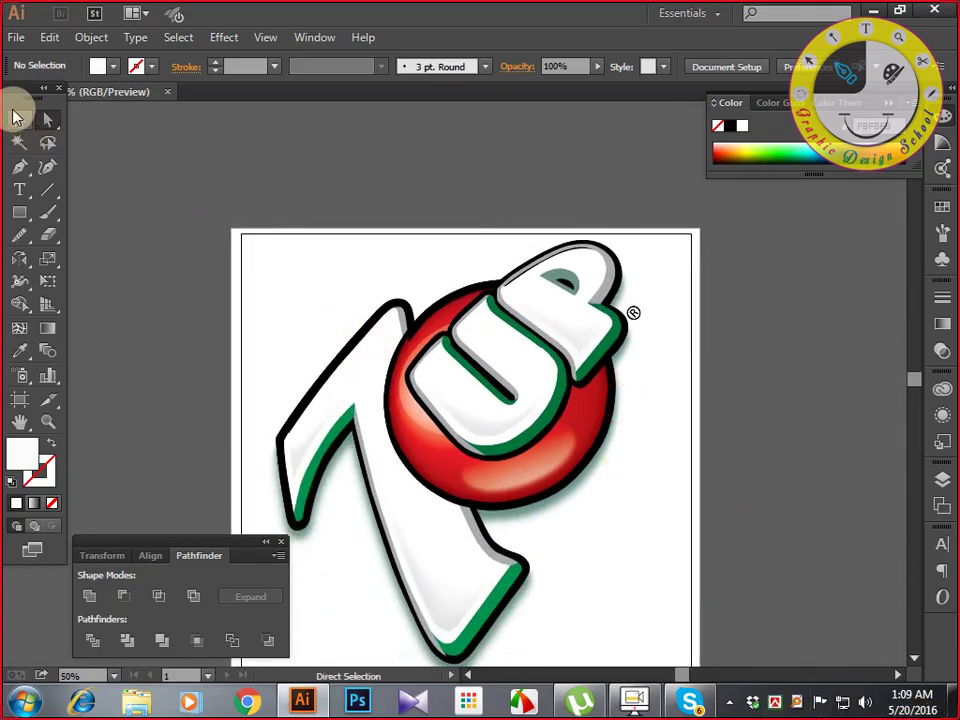
{"action": "left_click", "coordinate": [20, 120]}
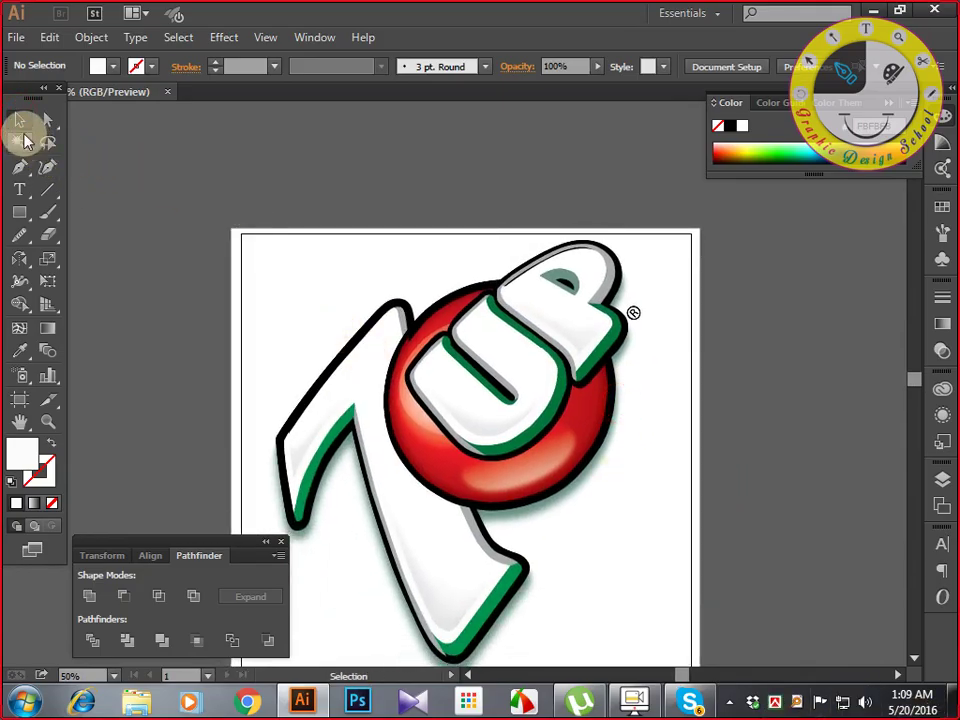
{"action": "key", "text": "super"}
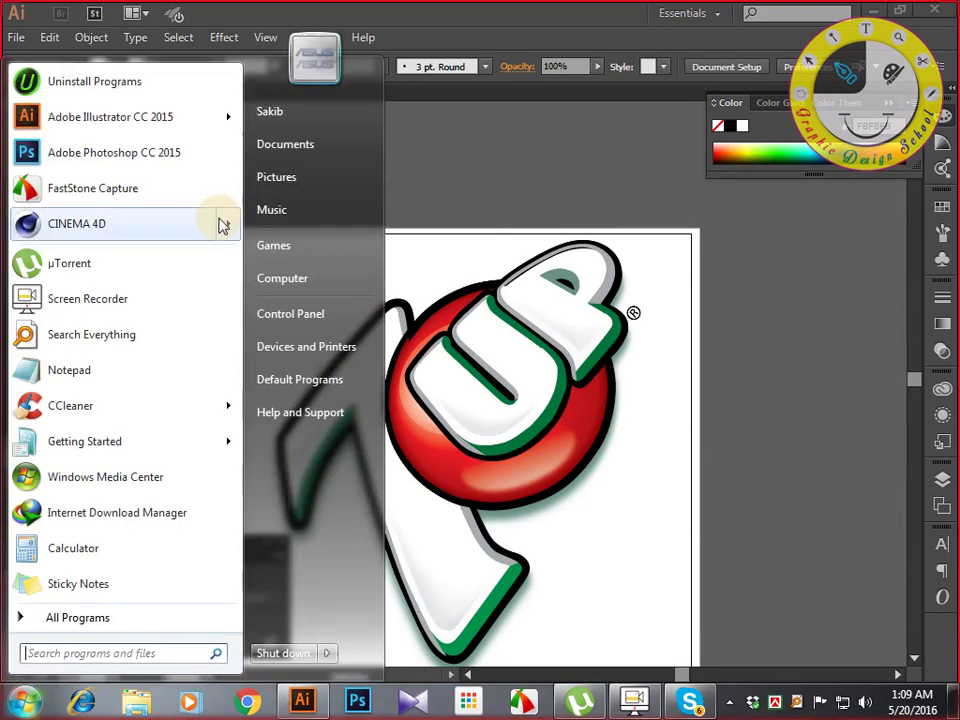
{"action": "left_click", "coordinate": [451, 185]}
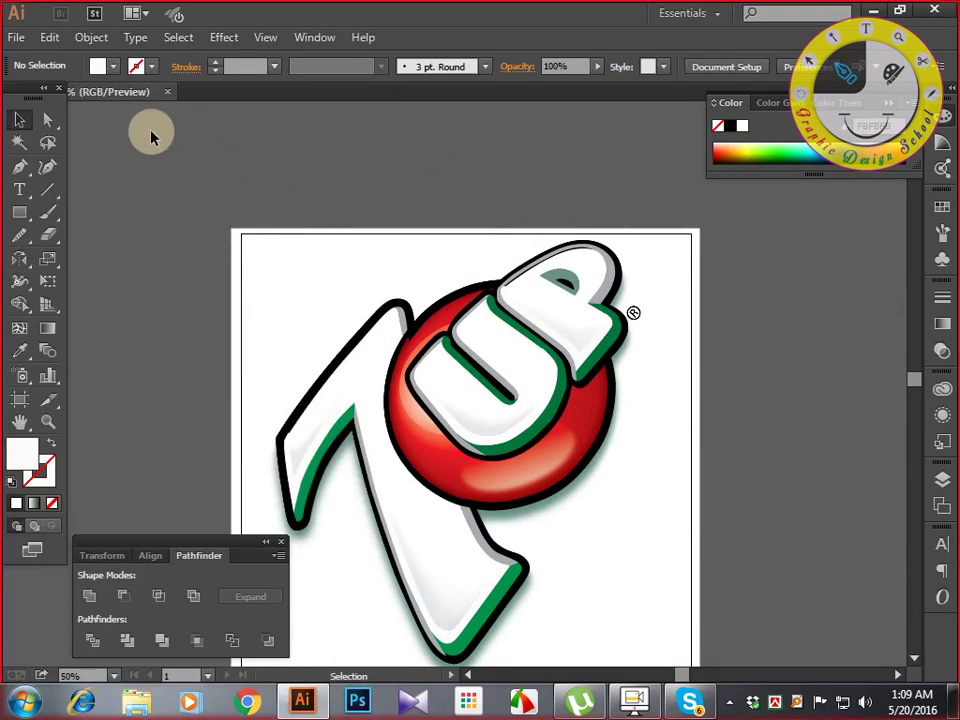
{"action": "key", "text": "ctrl+s"}
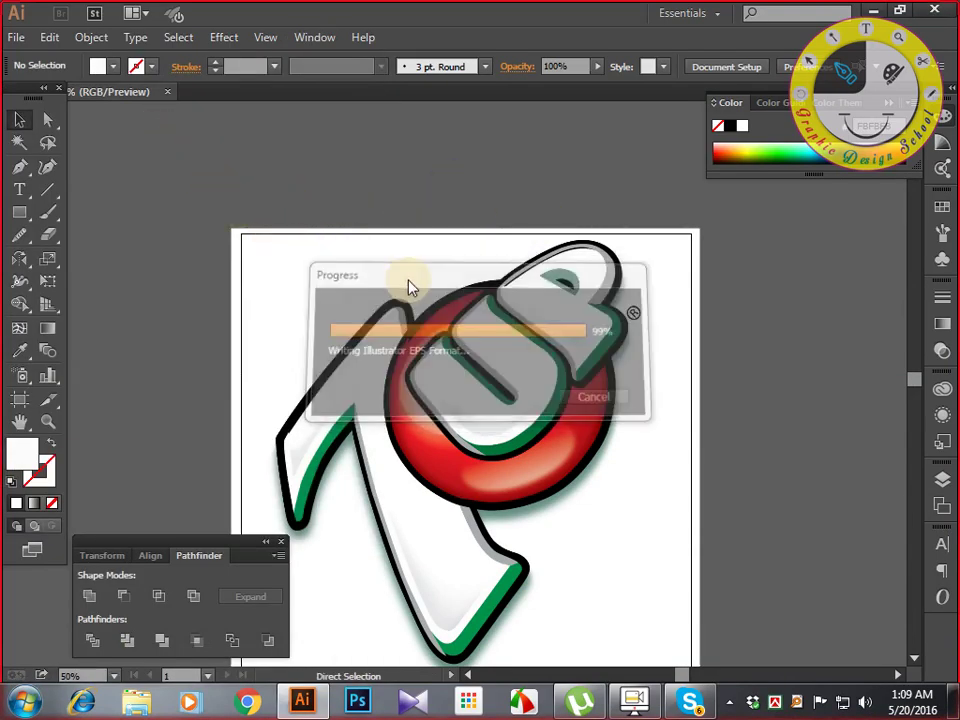
Group all the traced logo shapes and select the group without the background logo image.
{"action": "left_click_drag", "start_coordinate": [176, 167], "coordinate": [726, 596]}
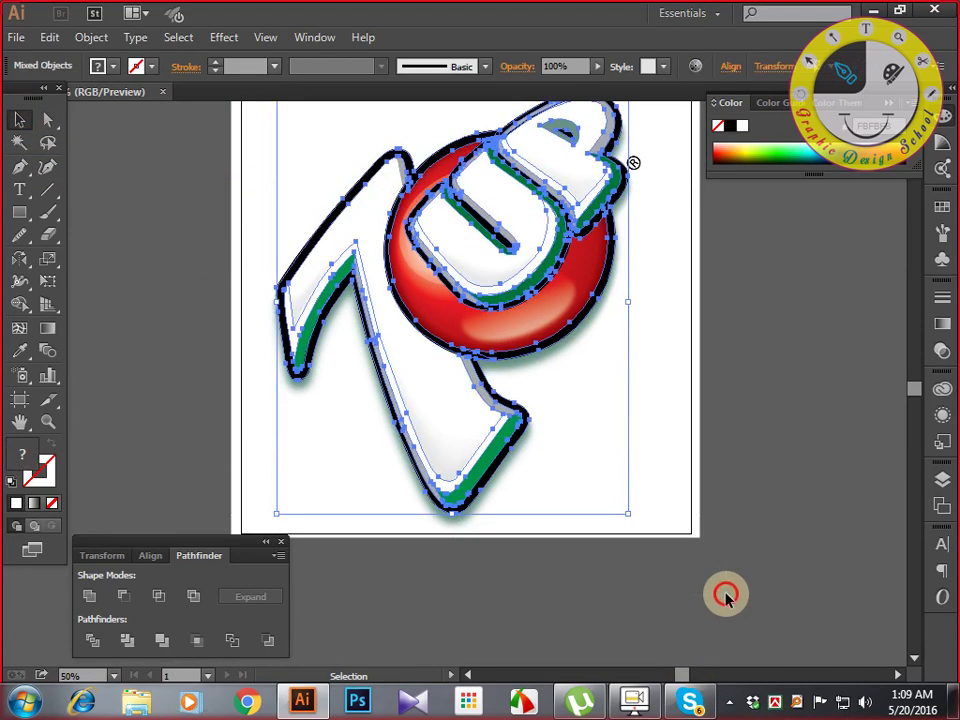
{"action": "key", "text": "ctrl+z"}
{"action": "left_click", "coordinate": [724, 593]}
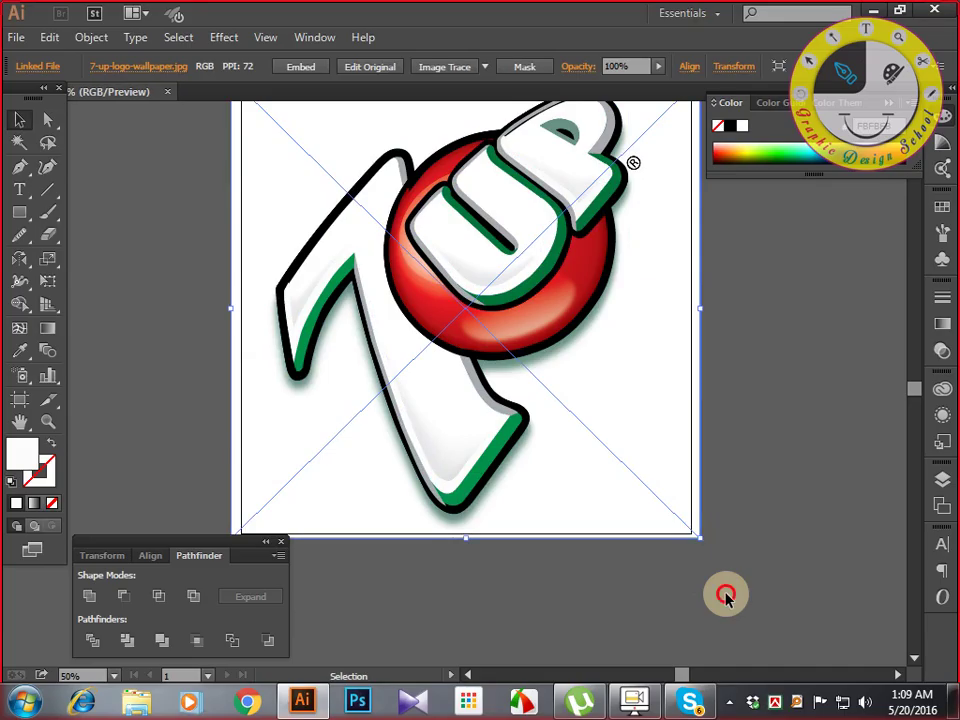
{"action": "left_click", "coordinate": [669, 501]}
{"action": "key", "text": "ctrl+shift+a"}
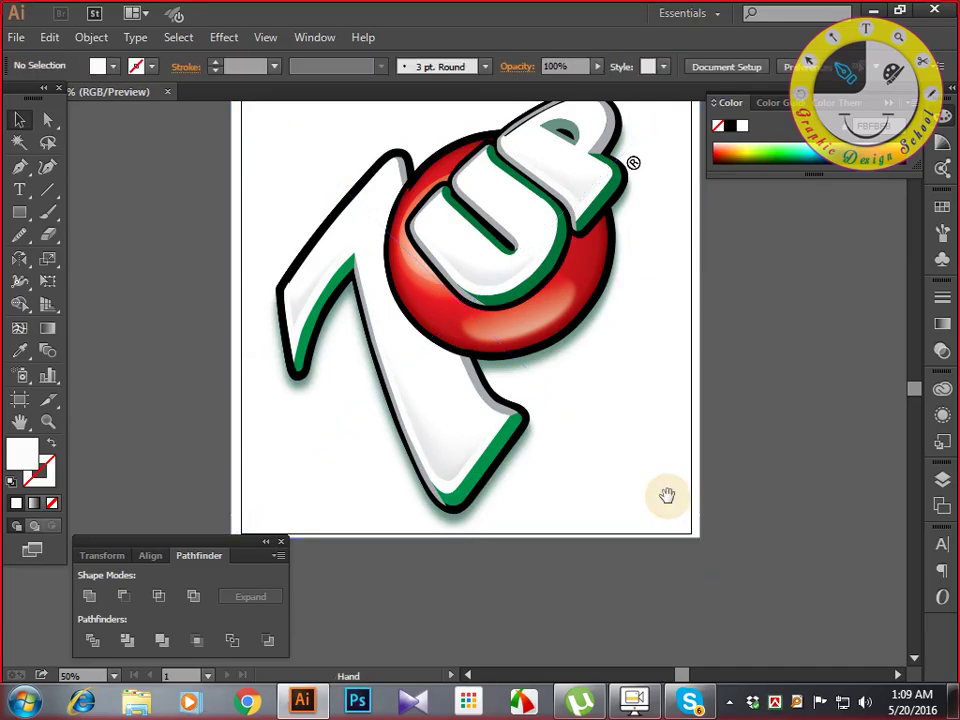
{"action": "left_click_drag", "start_coordinate": [666, 497], "coordinate": [692, 600]}
{"action": "left_click_drag", "start_coordinate": [279, 178], "coordinate": [688, 566]}
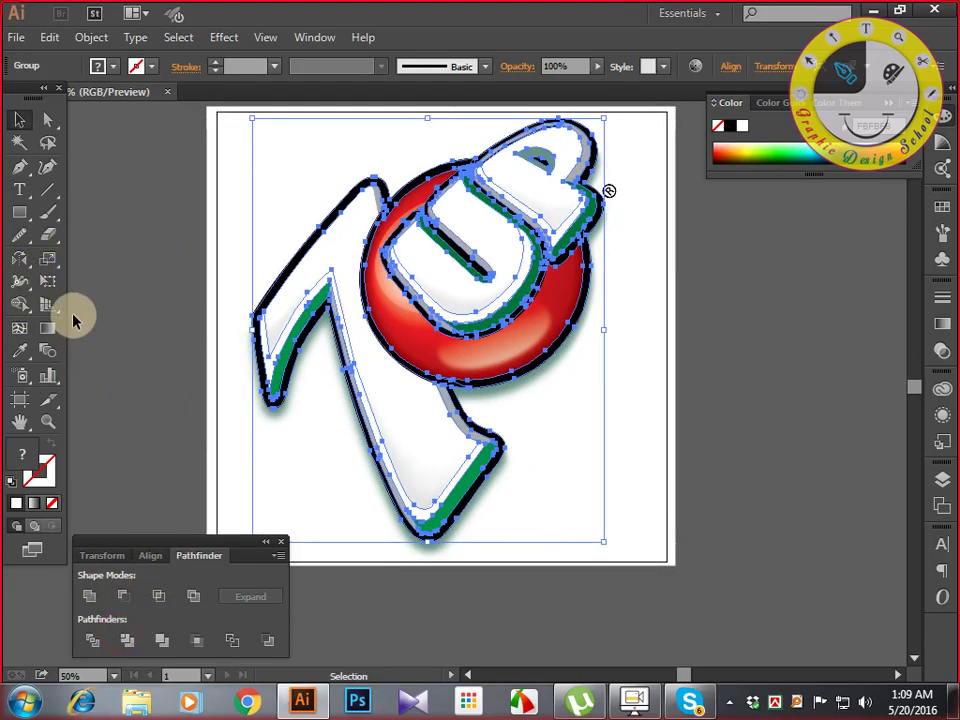
{"action": "left_click", "coordinate": [16, 122]}
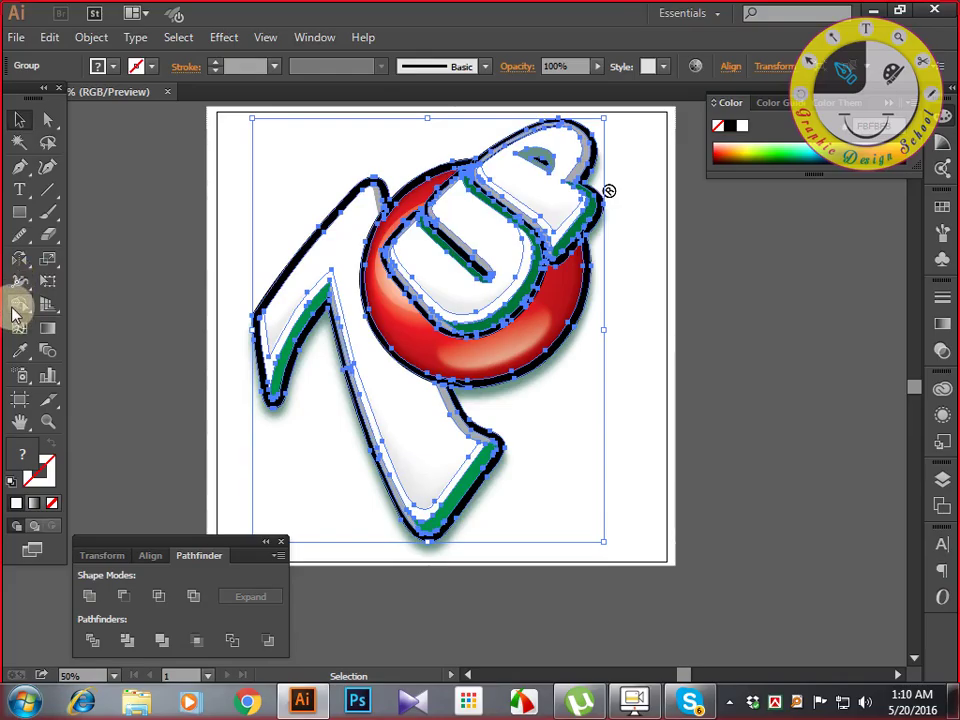
{"action": "left_click", "coordinate": [866, 11]}
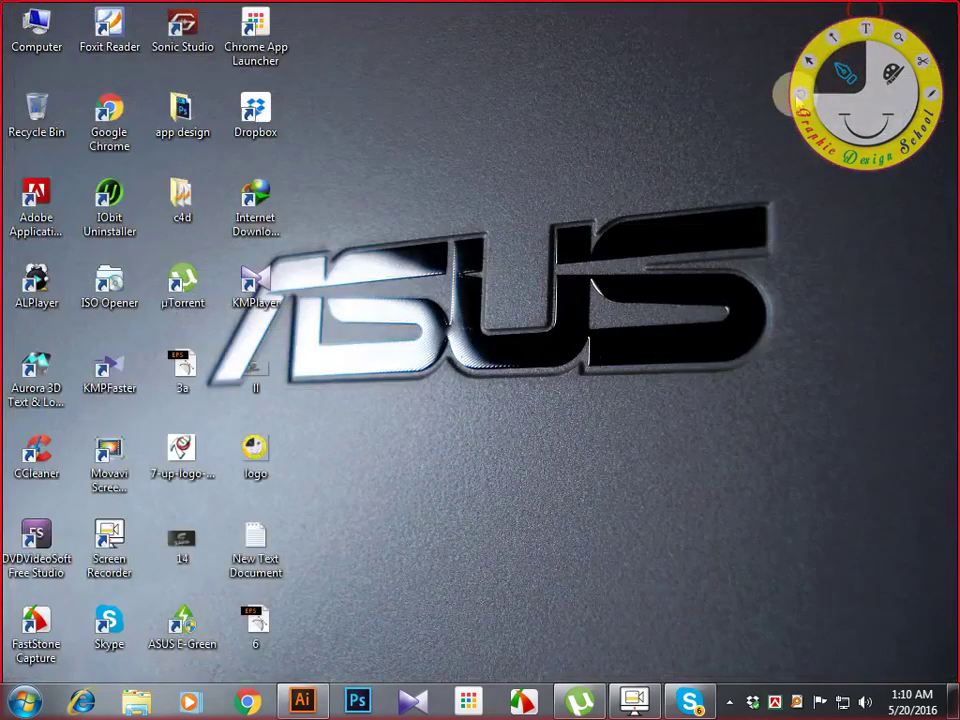
{"action": "right_click", "coordinate": [744, 100]}
{"action": "left_click", "coordinate": [782, 182]}
{"action": "right_click", "coordinate": [642, 102]}
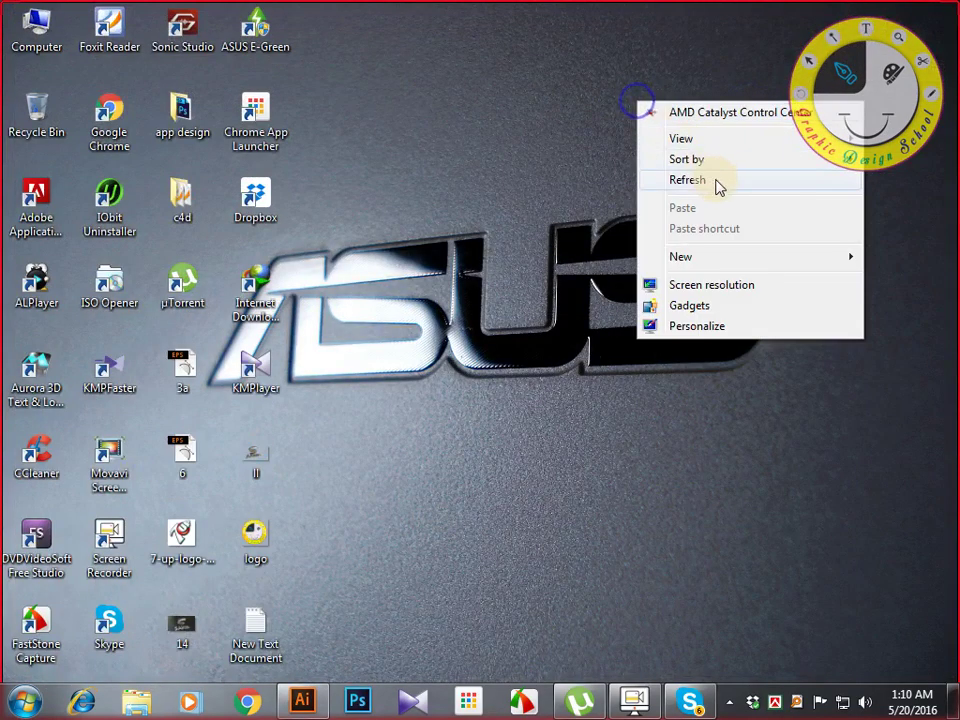
{"action": "left_click", "coordinate": [720, 182]}
{"action": "left_click", "coordinate": [305, 700]}
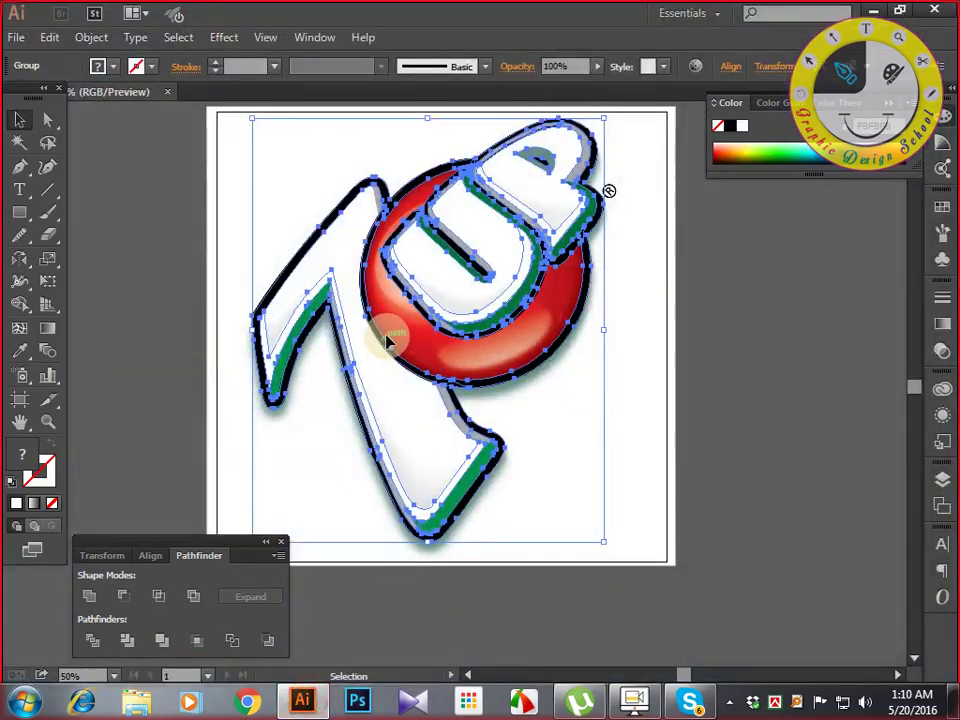
Fill the inner areas of the 7, the U and the P with near-white using Shape Builder and deselect the artwork.
{"action": "left_click_drag", "start_coordinate": [326, 339], "coordinate": [285, 388]}
{"action": "scroll", "coordinate": [322, 416], "scroll_direction": "up", "scroll_amount": 1}
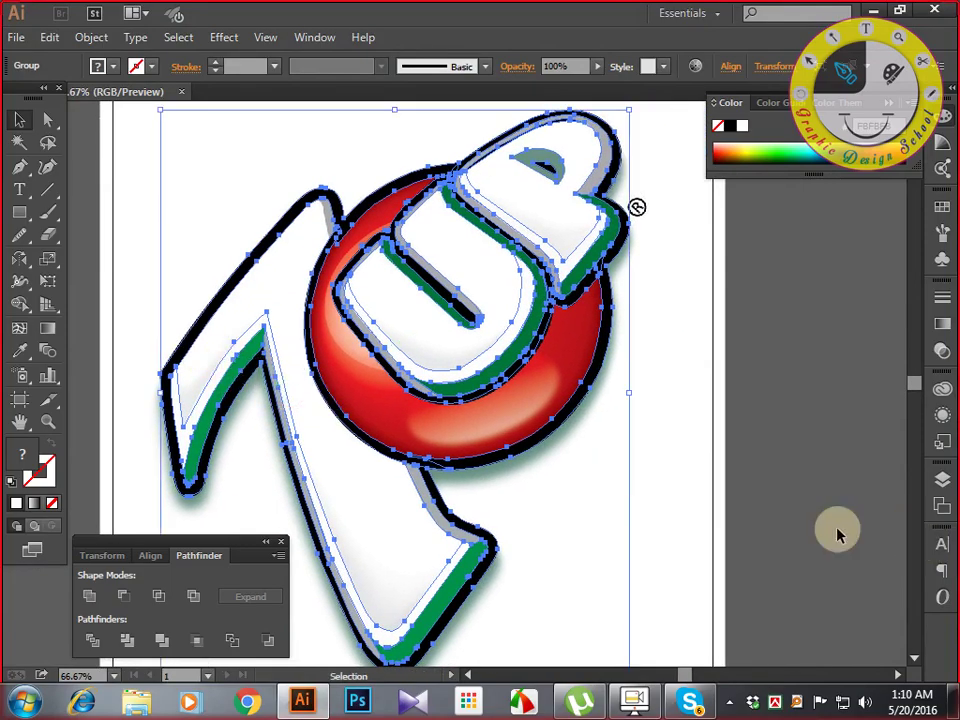
{"action": "left_click_drag", "start_coordinate": [559, 488], "coordinate": [484, 456]}
{"action": "left_click_drag", "start_coordinate": [115, 262], "coordinate": [163, 268]}
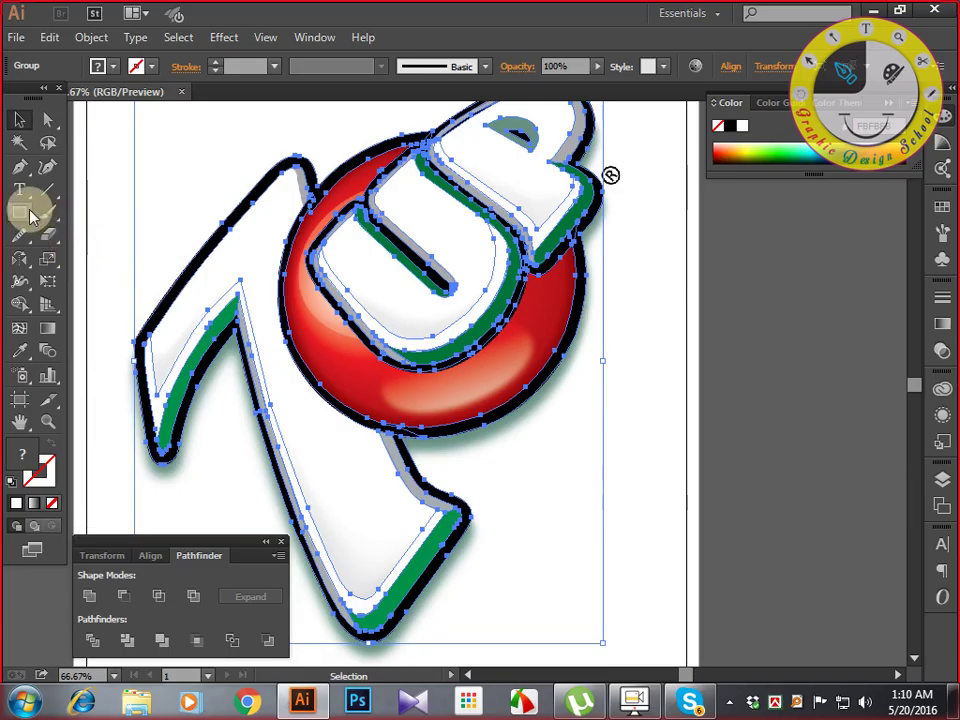
{"action": "left_click", "coordinate": [21, 305]}
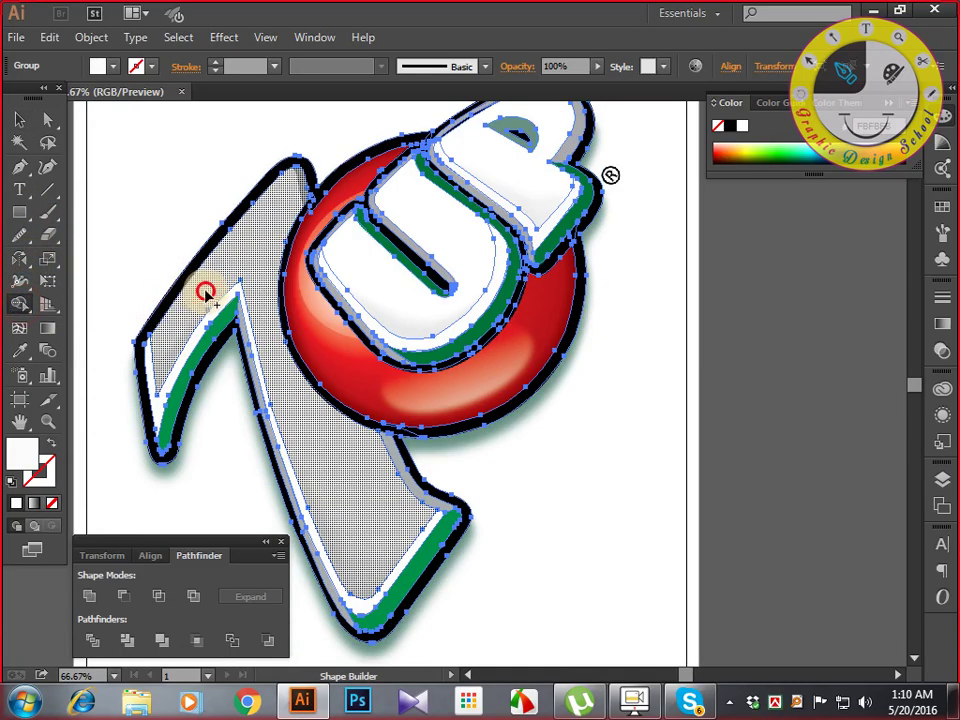
{"action": "left_click_drag", "start_coordinate": [205, 292], "coordinate": [177, 384]}
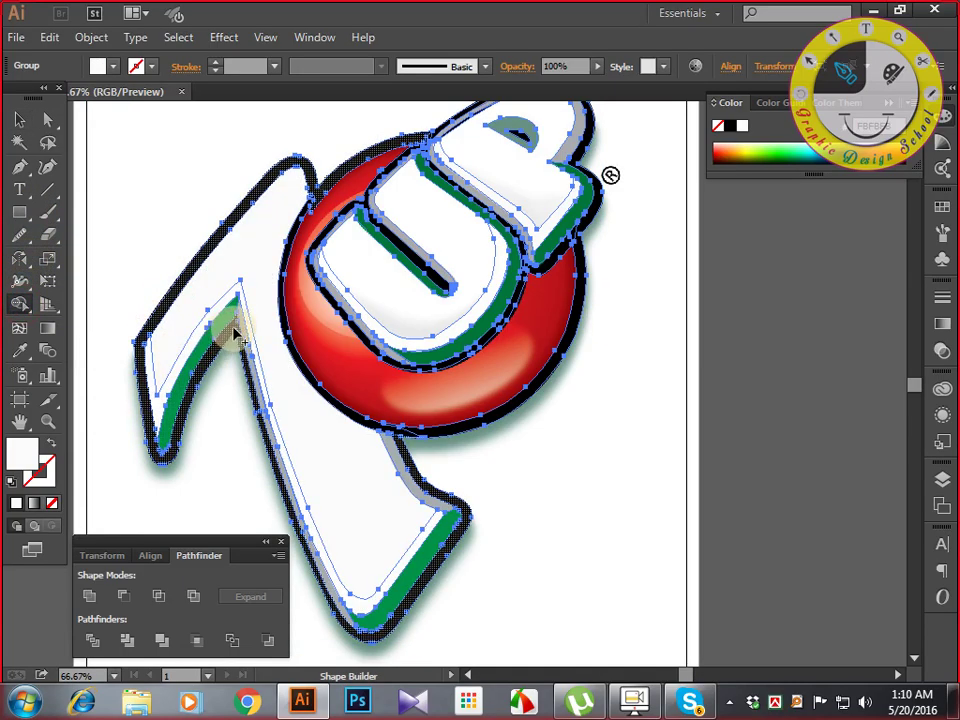
{"action": "left_click", "coordinate": [366, 278]}
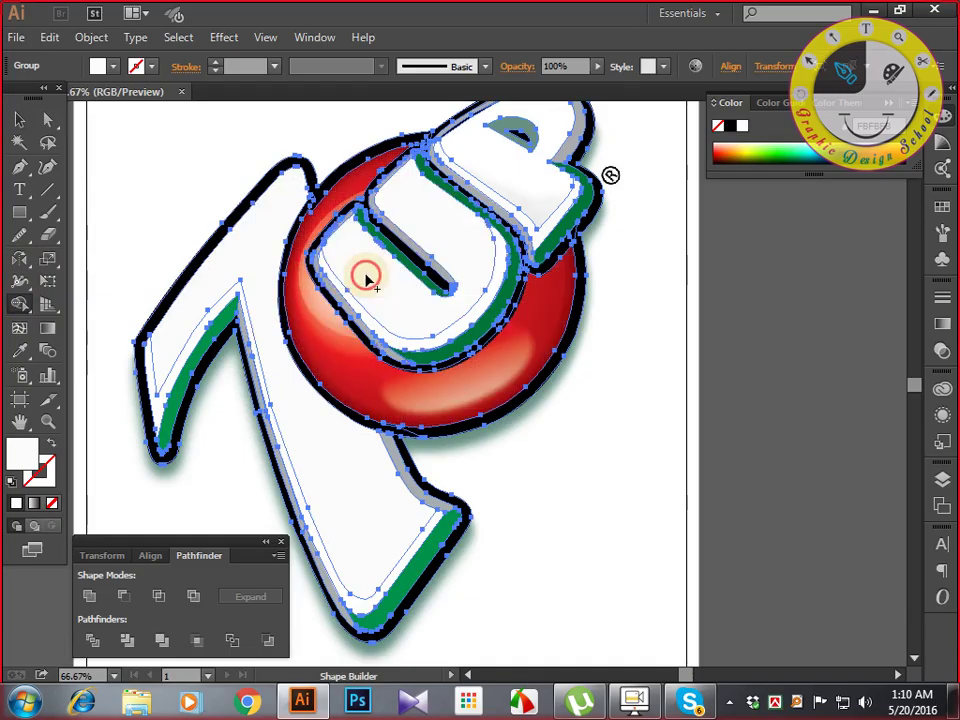
{"action": "left_click_drag", "start_coordinate": [520, 207], "coordinate": [617, 268]}
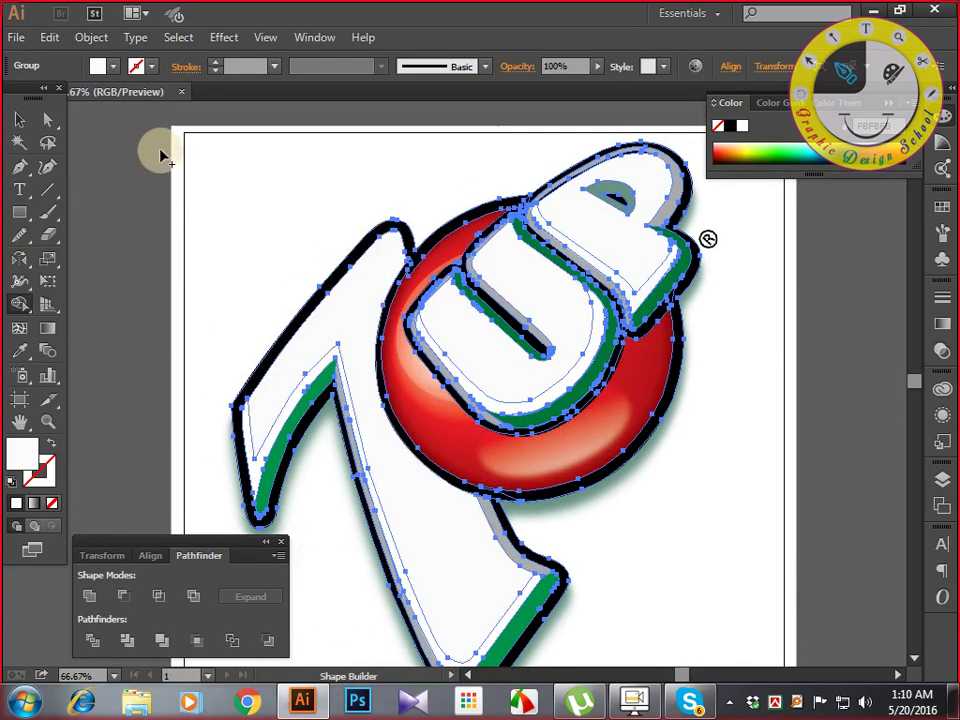
{"action": "left_click", "coordinate": [19, 119]}
{"action": "left_click", "coordinate": [214, 181]}
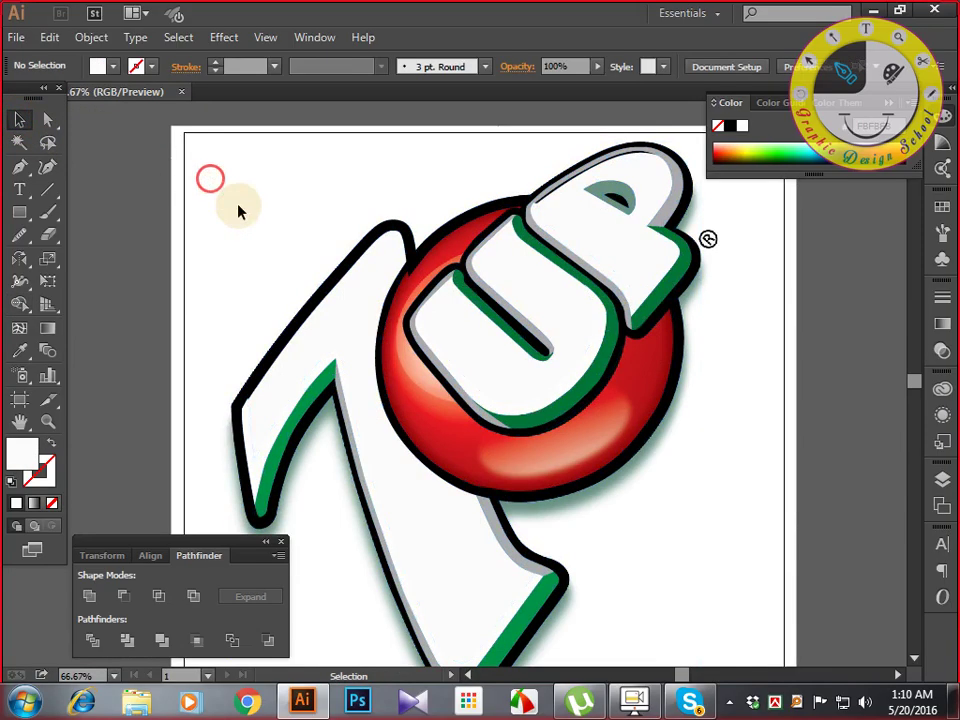
{"action": "left_click", "coordinate": [762, 424]}
Draw a circle with the Ellipse tool over the red ball and give it no fill and a blue 1 pt stroke.
{"action": "left_click_drag", "start_coordinate": [19, 213], "coordinate": [64, 262]}
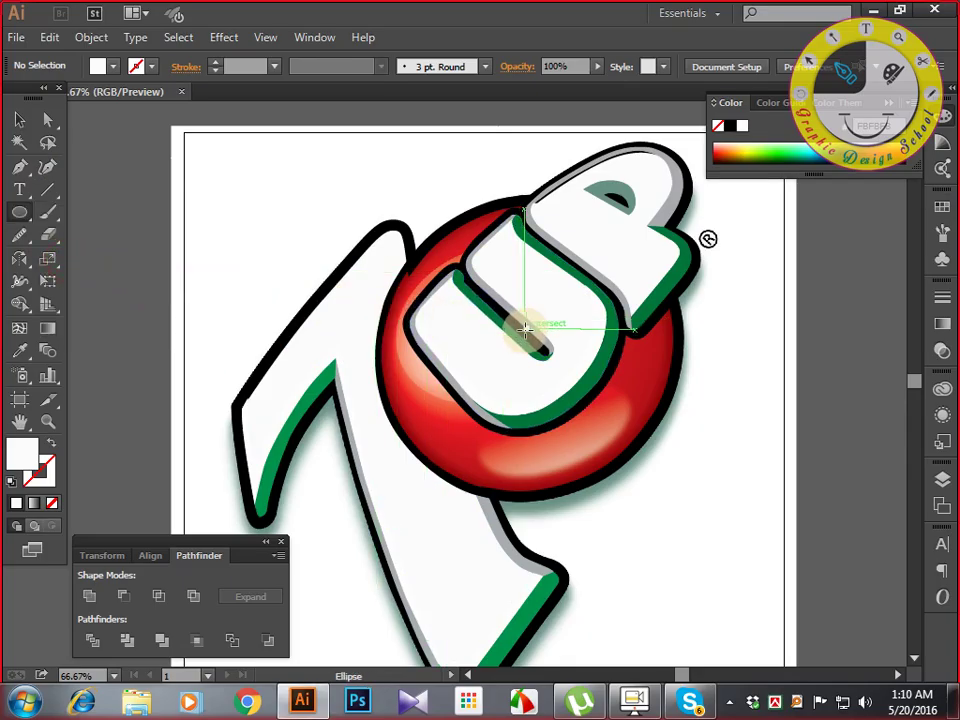
{"action": "left_click_drag", "start_coordinate": [526, 331], "coordinate": [670, 489]}
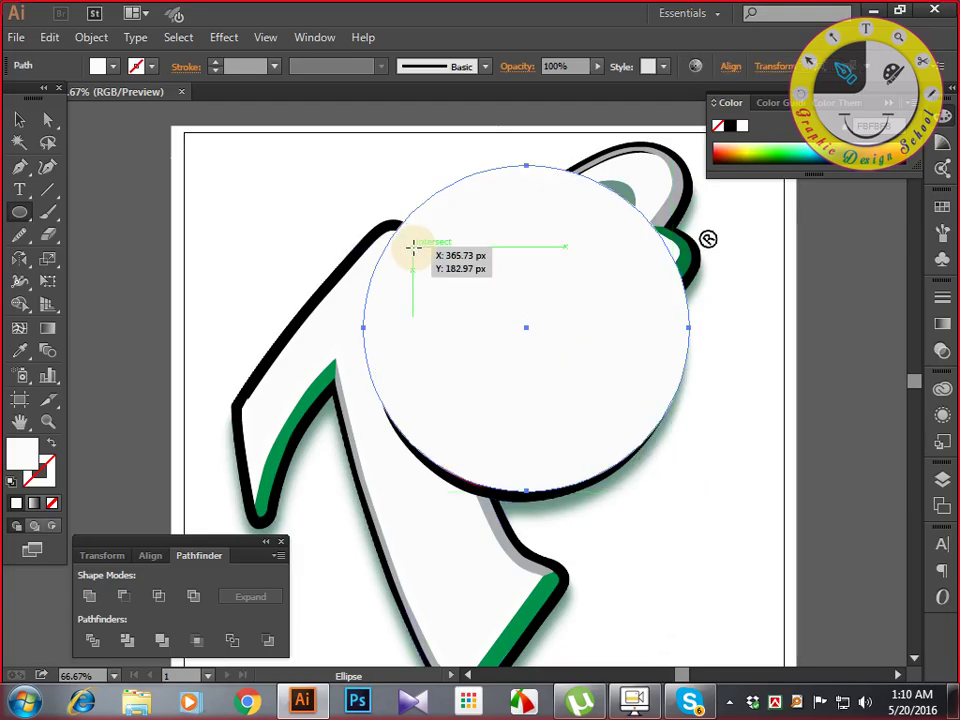
{"action": "key", "text": "shift+x"}
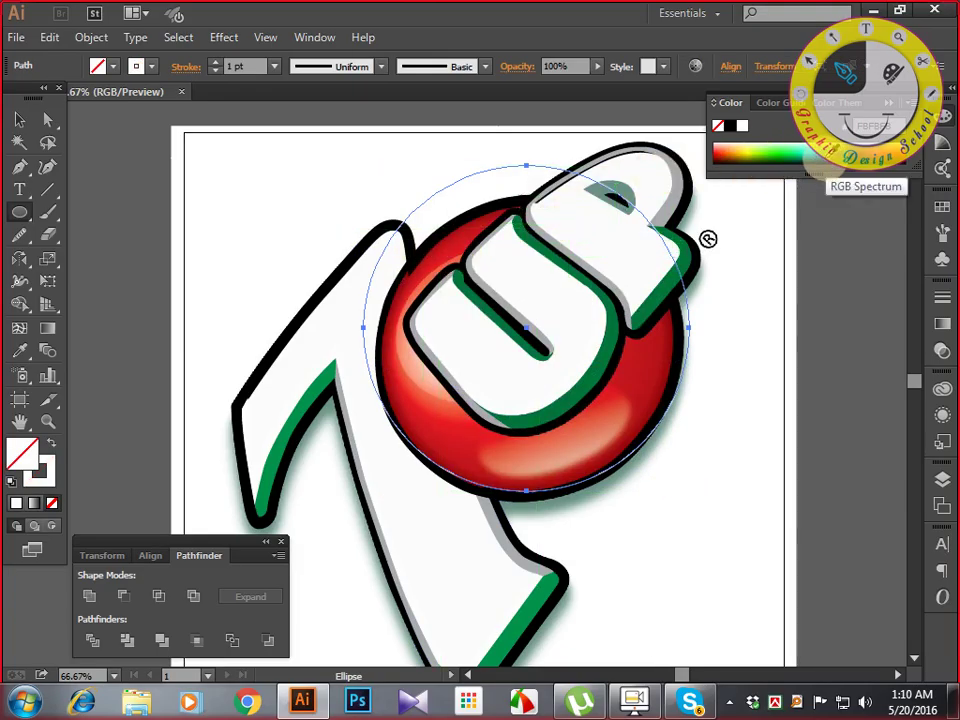
{"action": "left_click", "coordinate": [835, 156]}
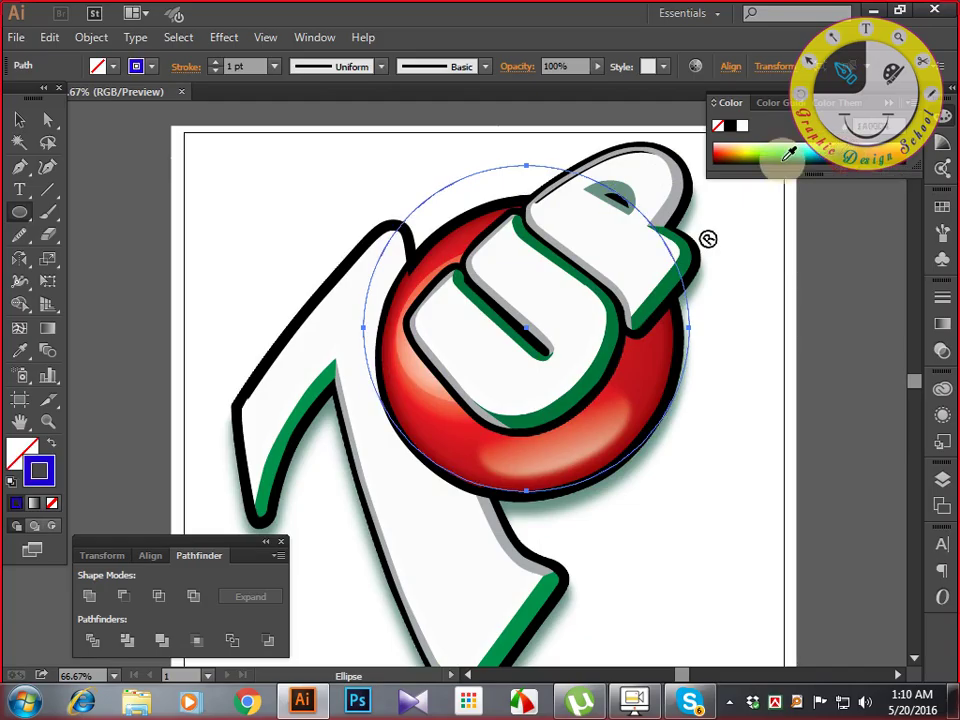
Resize the blue circle to match the red ball's outline more closely on all sides.
{"action": "key", "text": "ctrl+equal"}
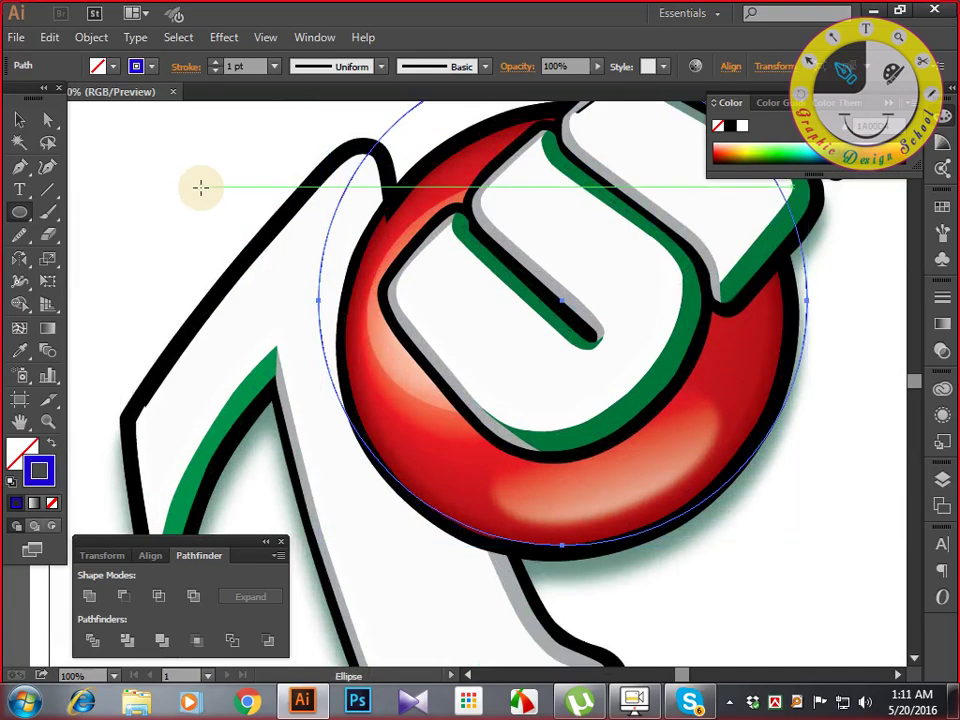
{"action": "left_click_drag", "start_coordinate": [331, 298], "coordinate": [305, 375]}
{"action": "left_click", "coordinate": [19, 119]}
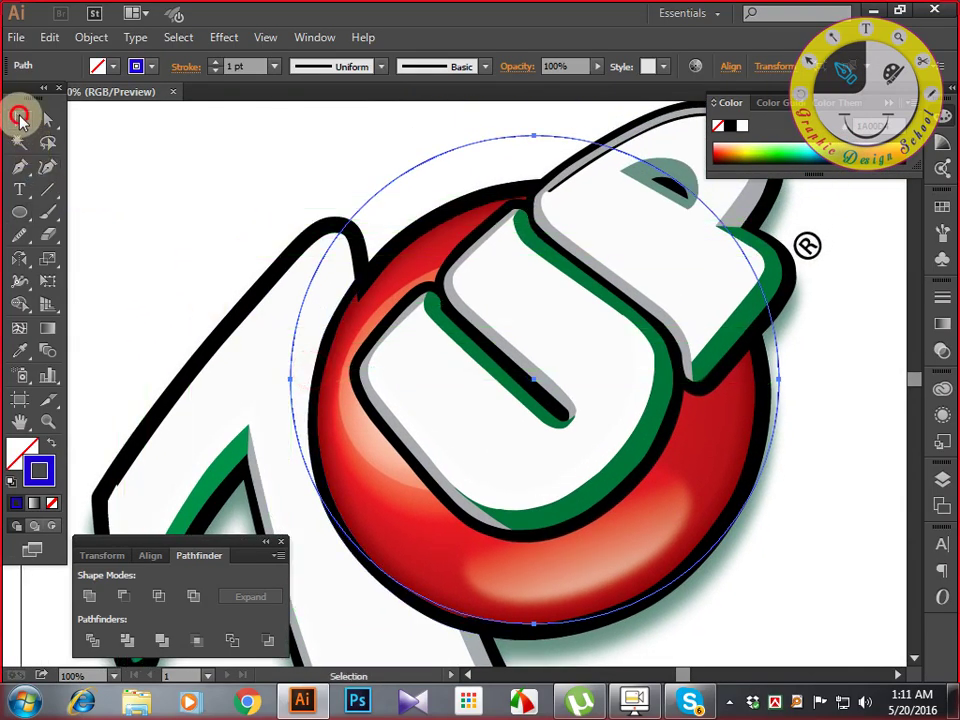
{"action": "left_click_drag", "start_coordinate": [289, 139], "coordinate": [312, 192]}
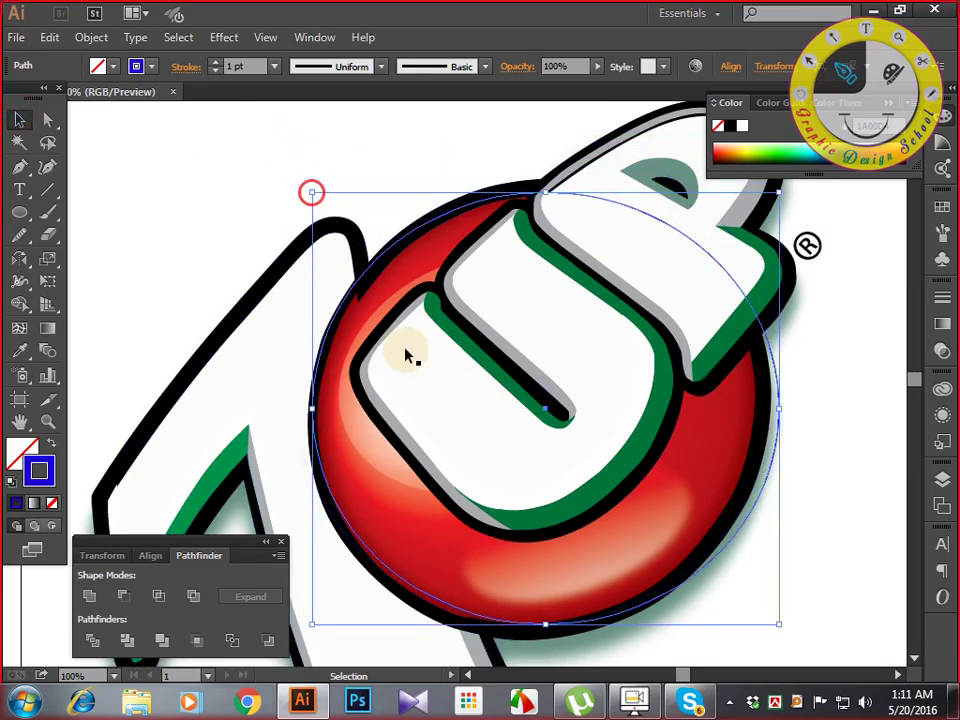
{"action": "left_click_drag", "start_coordinate": [549, 630], "coordinate": [545, 630]}
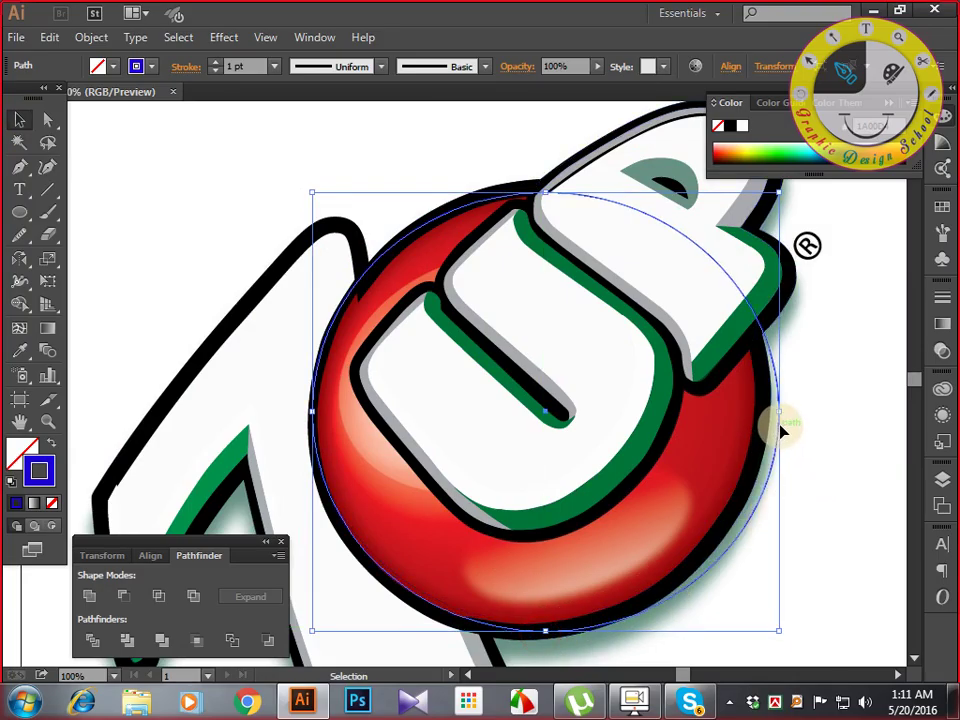
{"action": "left_click_drag", "start_coordinate": [783, 412], "coordinate": [753, 398]}
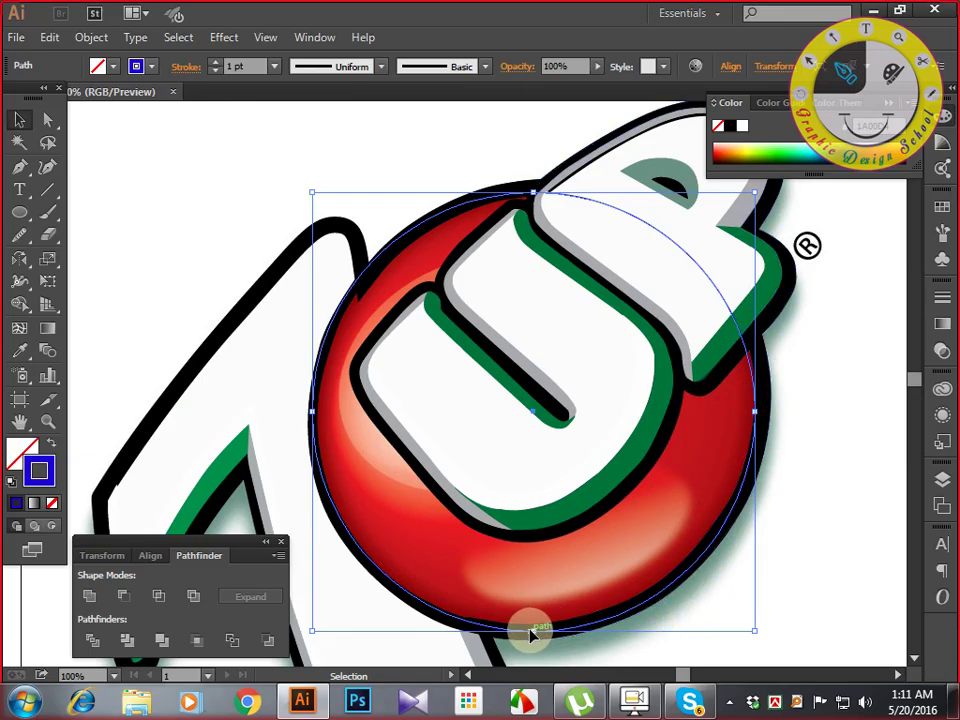
{"action": "left_click_drag", "start_coordinate": [537, 630], "coordinate": [532, 627]}
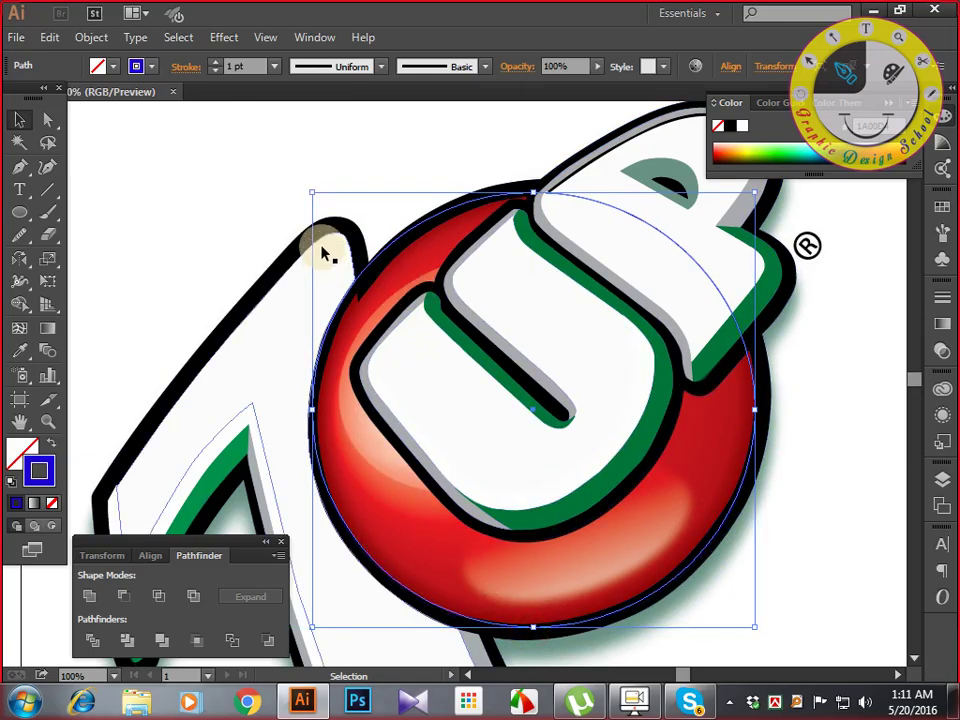
{"action": "left_click_drag", "start_coordinate": [312, 191], "coordinate": [321, 203]}
Rotate the circle slightly counterclockwise and resize it further to fit the inner edge of the ball's black outline.
{"action": "left_click_drag", "start_coordinate": [868, 557], "coordinate": [845, 400]}
{"action": "key", "text": "space"}
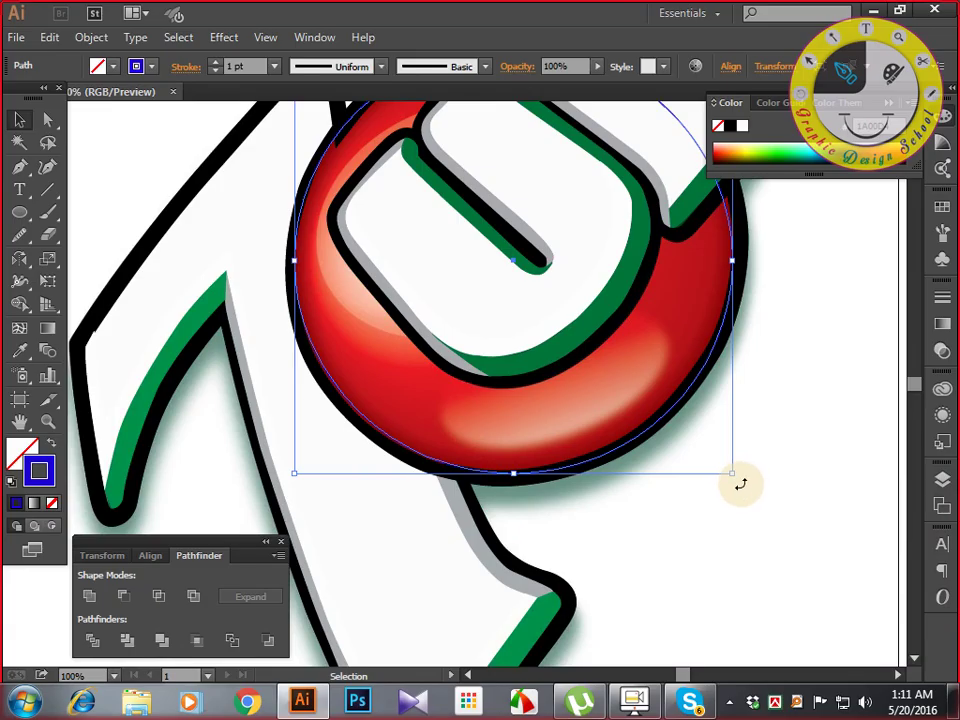
{"action": "left_click_drag", "start_coordinate": [740, 484], "coordinate": [748, 476]}
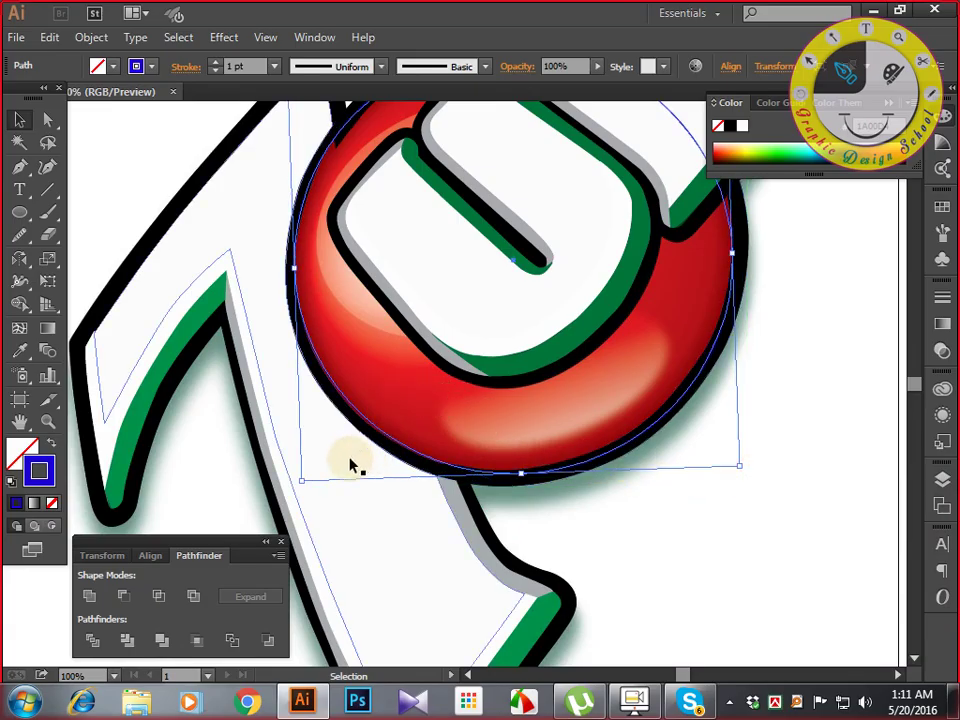
{"action": "left_click_drag", "start_coordinate": [301, 480], "coordinate": [297, 480]}
{"action": "key", "text": "space"}
{"action": "left_click_drag", "start_coordinate": [660, 467], "coordinate": [638, 574]}
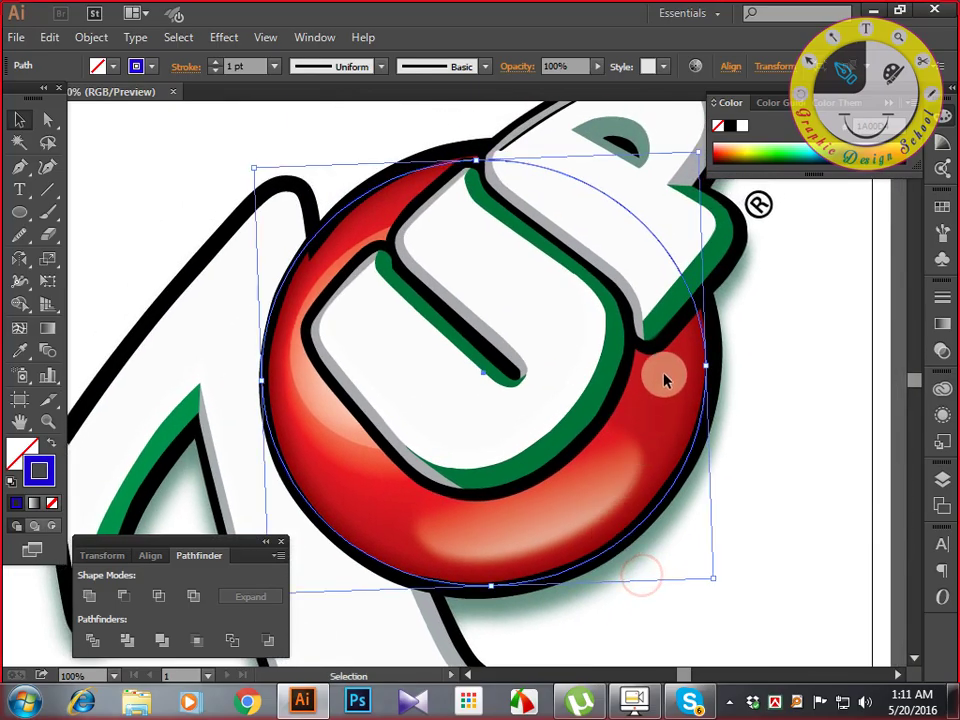
{"action": "left_click_drag", "start_coordinate": [829, 347], "coordinate": [739, 433]}
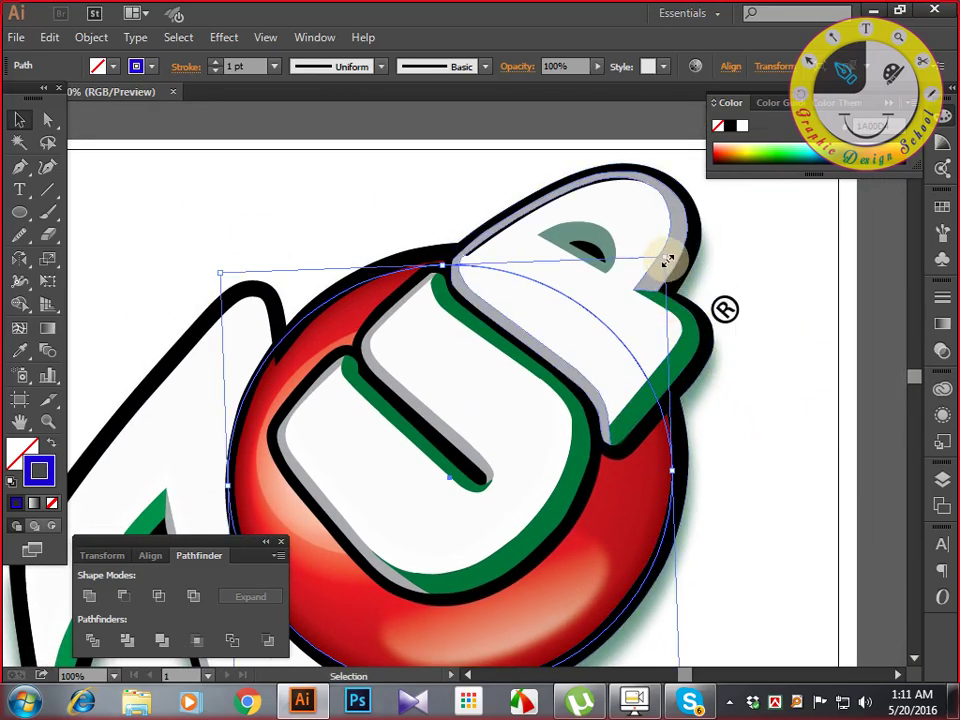
{"action": "left_click_drag", "start_coordinate": [665, 260], "coordinate": [668, 248]}
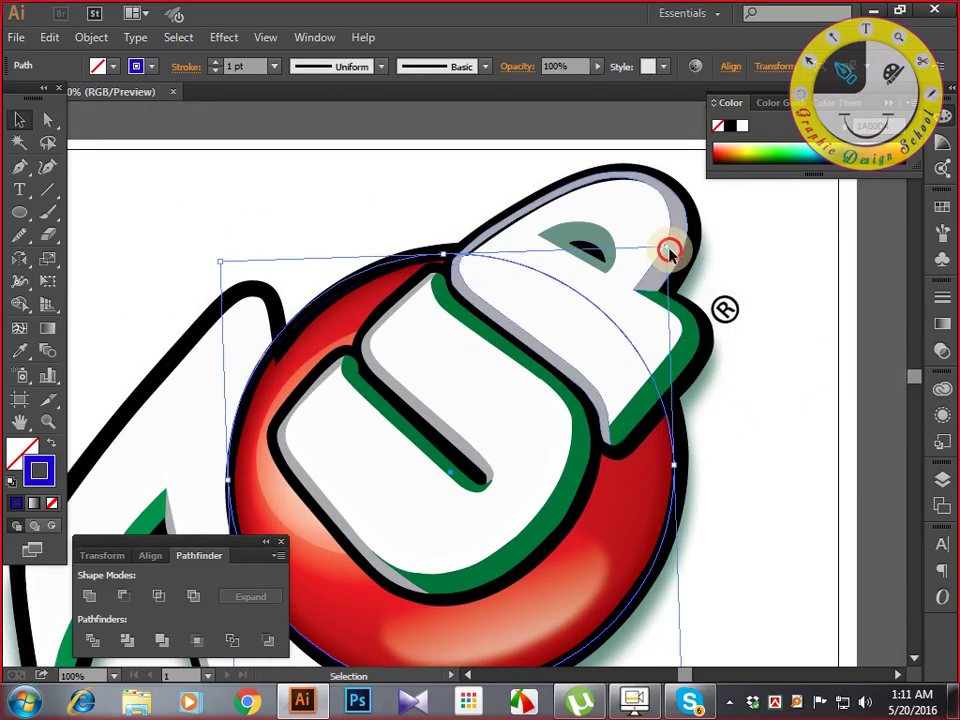
{"action": "key", "text": "space"}
{"action": "left_click_drag", "start_coordinate": [577, 299], "coordinate": [627, 240]}
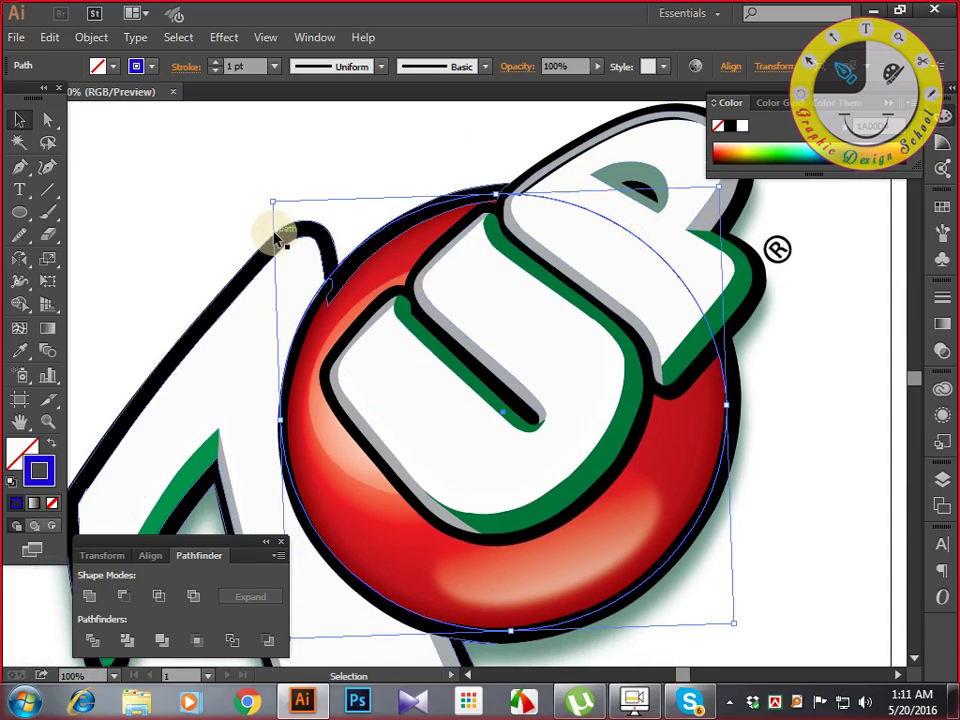
{"action": "left_click_drag", "start_coordinate": [271, 203], "coordinate": [276, 219]}
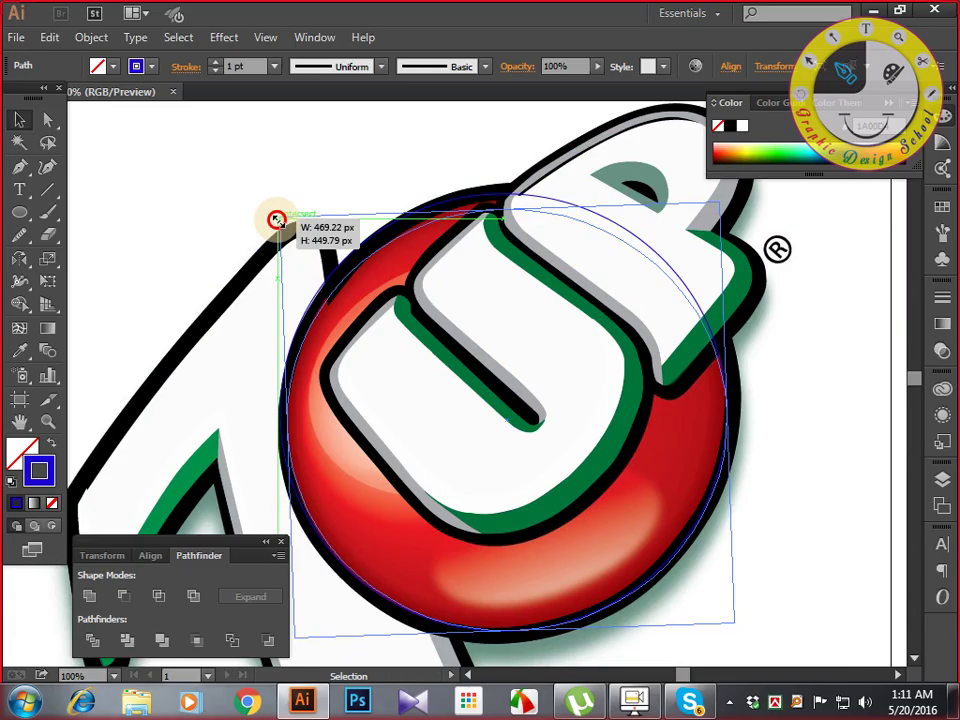
{"action": "left_click_drag", "start_coordinate": [276, 219], "coordinate": [279, 216]}
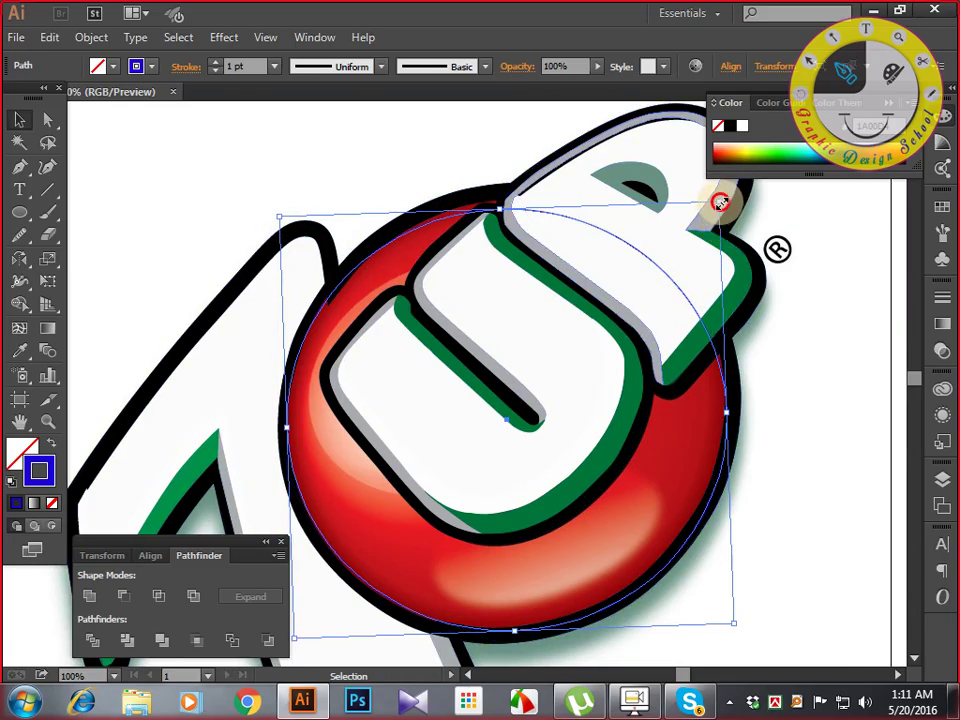
Refine the circle's right and bottom anchor points and their direction handles to follow the ball's lower edge.
{"action": "left_click", "coordinate": [47, 119]}
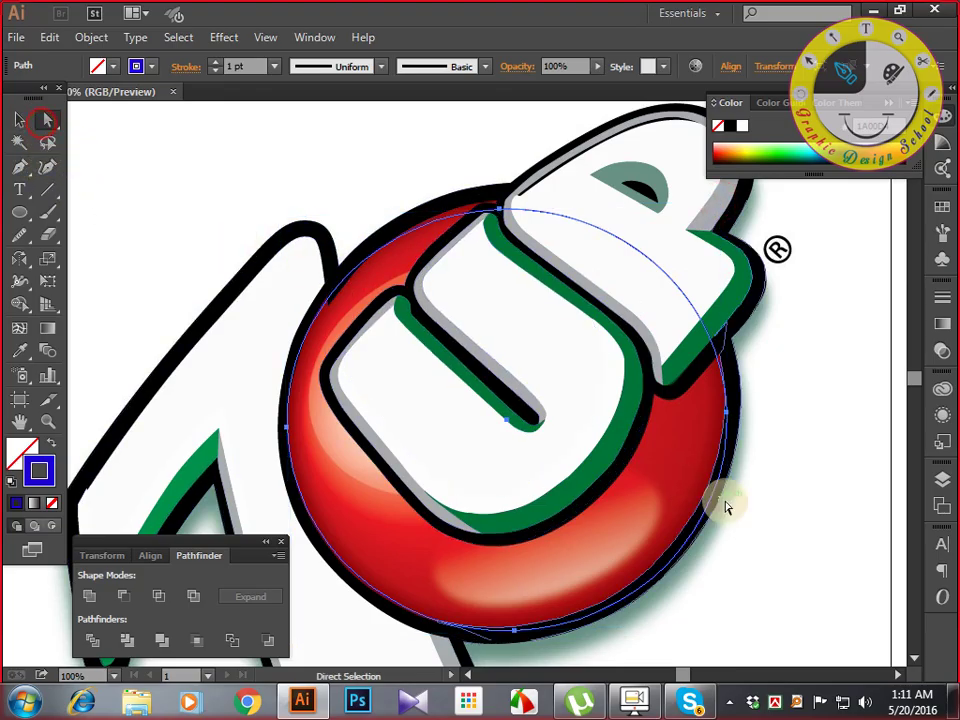
{"action": "left_click_drag", "start_coordinate": [701, 568], "coordinate": [686, 461]}
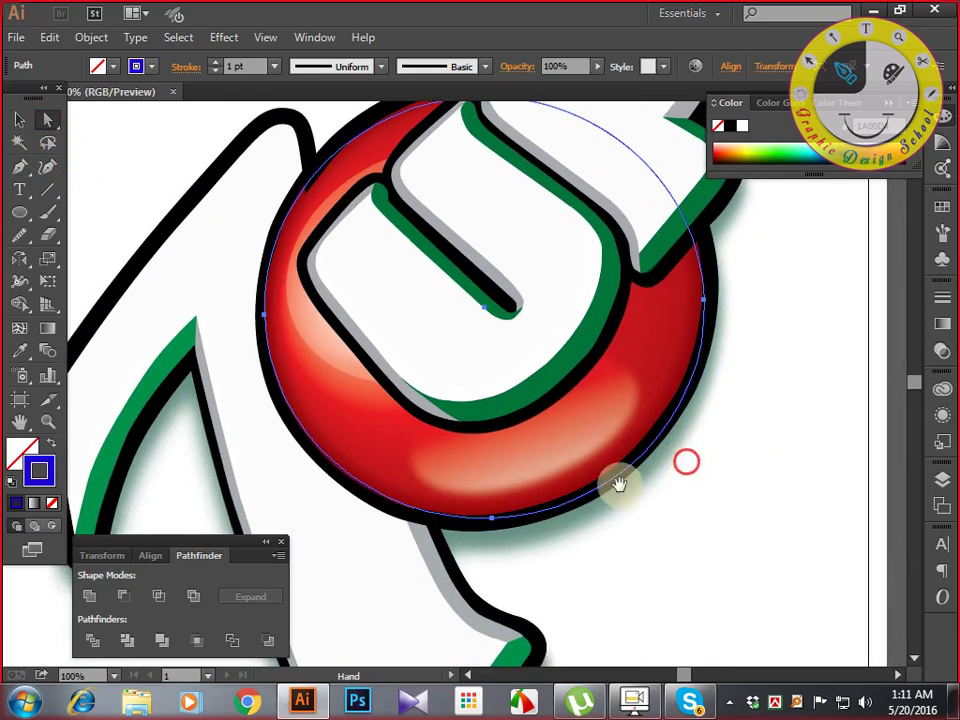
{"action": "left_click", "coordinate": [495, 520]}
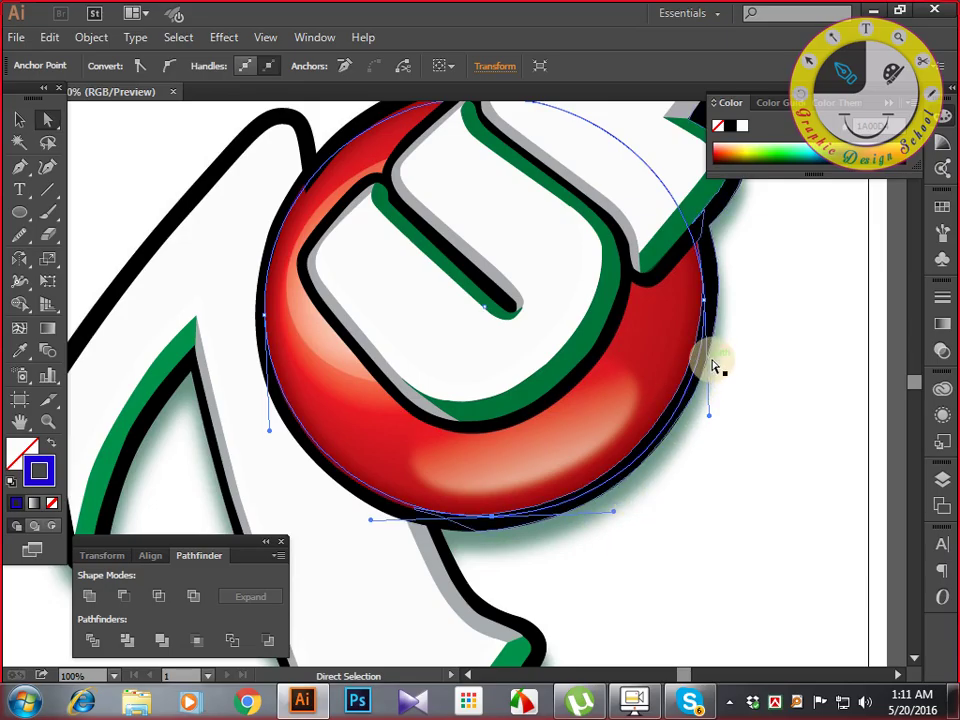
{"action": "left_click", "coordinate": [706, 300]}
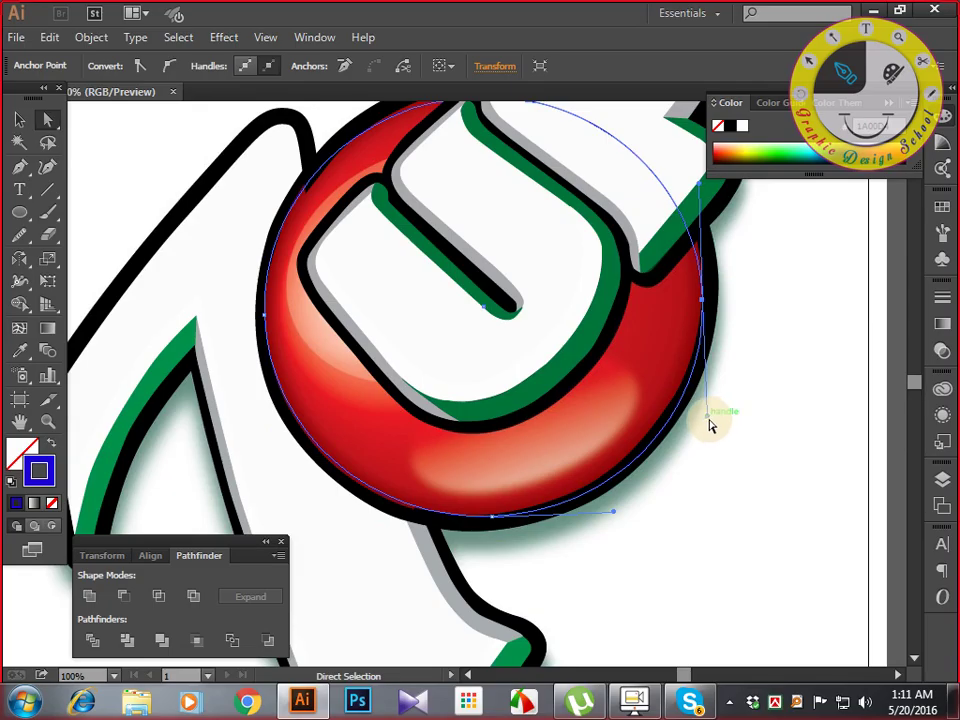
{"action": "left_click_drag", "start_coordinate": [709, 425], "coordinate": [704, 390]}
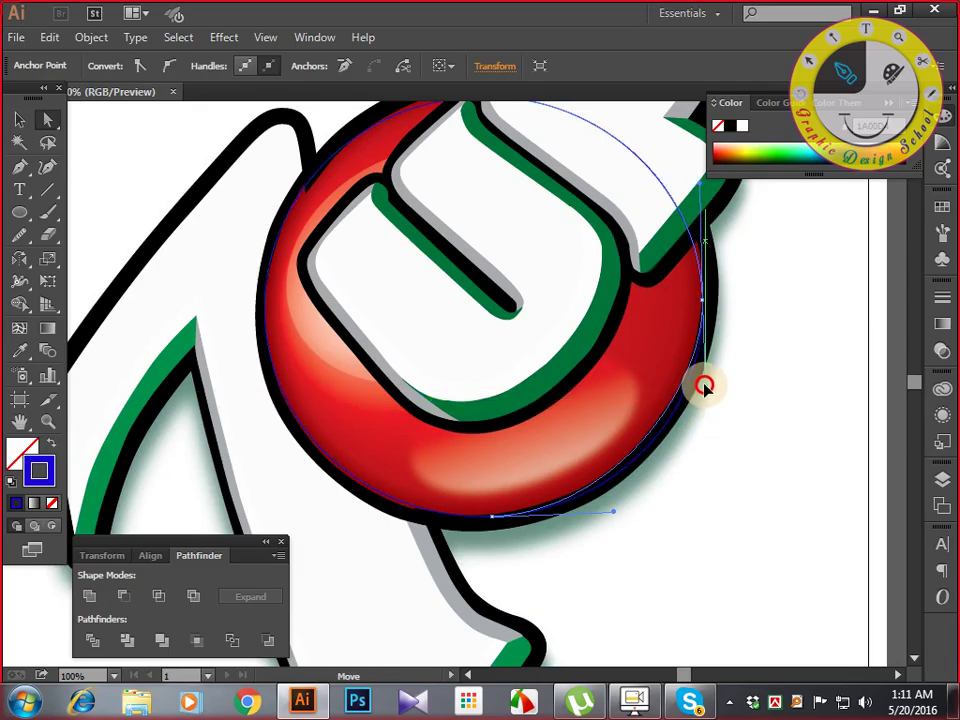
{"action": "left_click", "coordinate": [491, 516]}
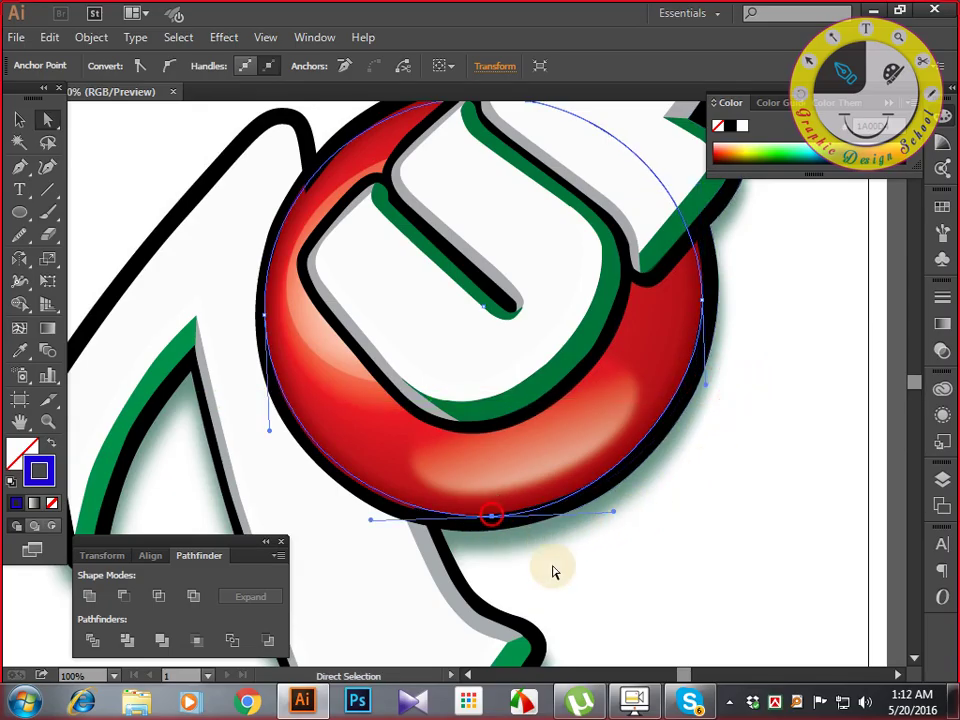
{"action": "left_click", "coordinate": [605, 511]}
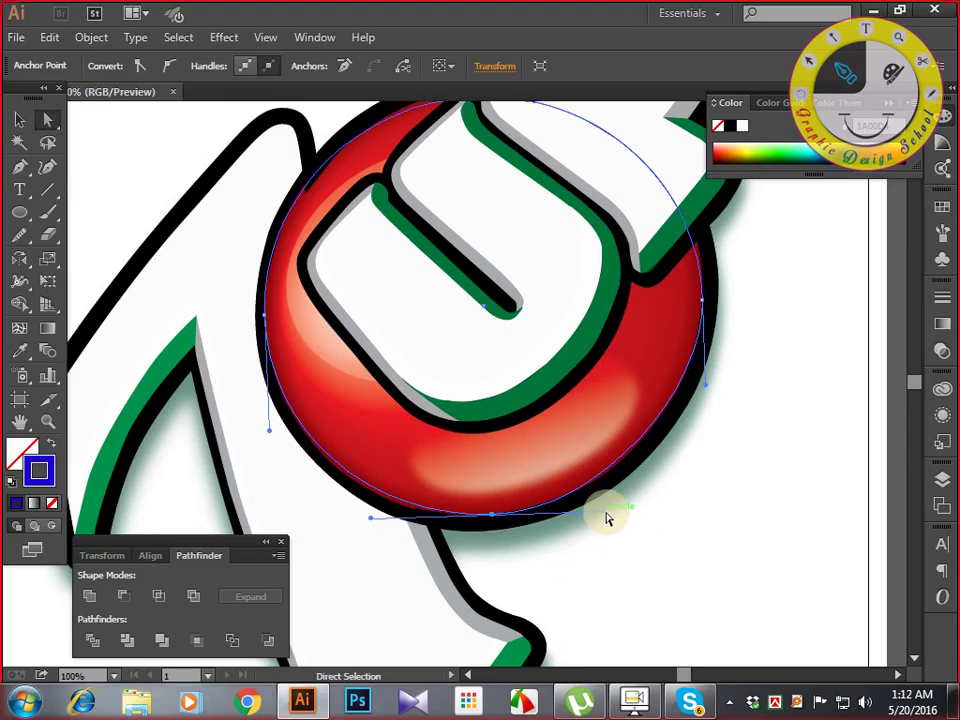
{"action": "left_click_drag", "start_coordinate": [606, 514], "coordinate": [617, 513]}
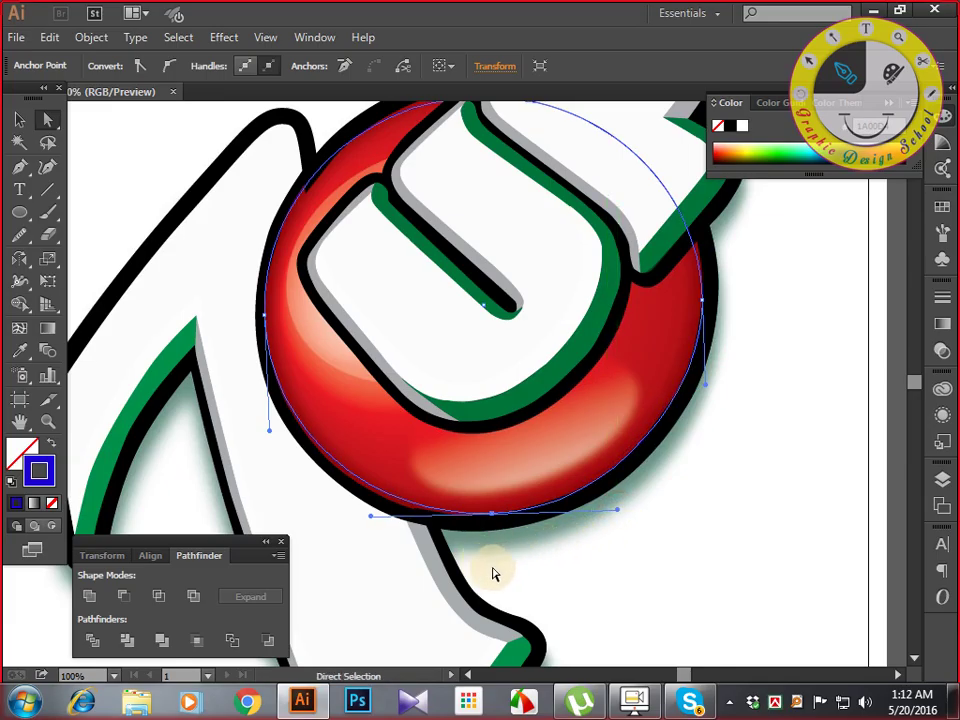
{"action": "key", "text": "space"}
{"action": "left_click_drag", "start_coordinate": [592, 590], "coordinate": [731, 552]}
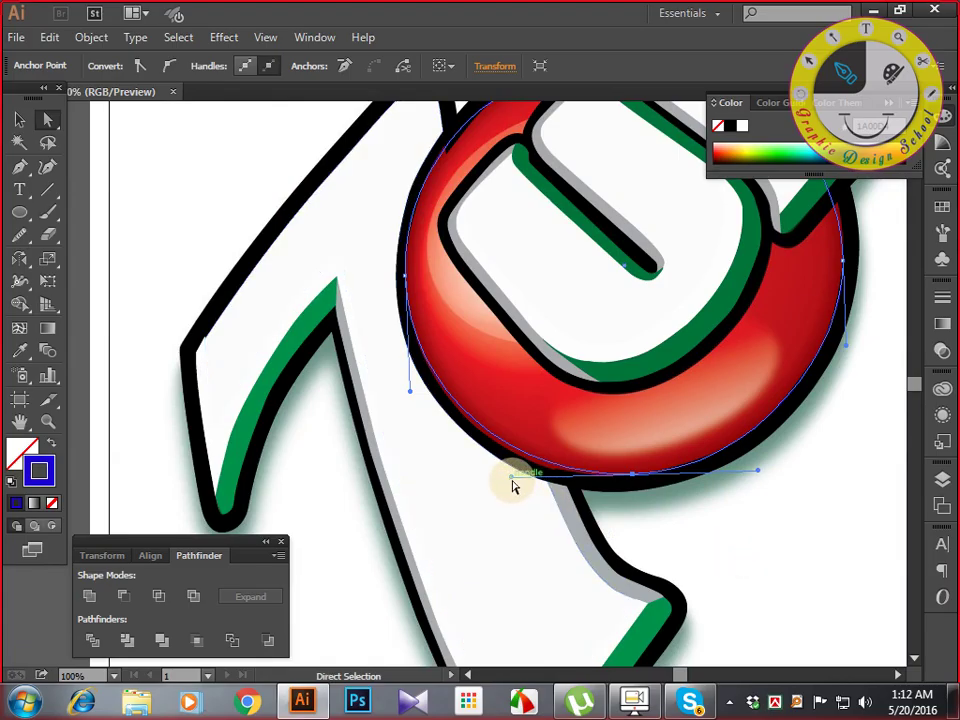
{"action": "left_click_drag", "start_coordinate": [511, 481], "coordinate": [559, 580]}
Move the circle's top anchor point up until the curve meets the red ball's upper edge.
{"action": "key", "text": "space"}
{"action": "key", "text": "space"}
{"action": "left_click_drag", "start_coordinate": [606, 474], "coordinate": [520, 536]}
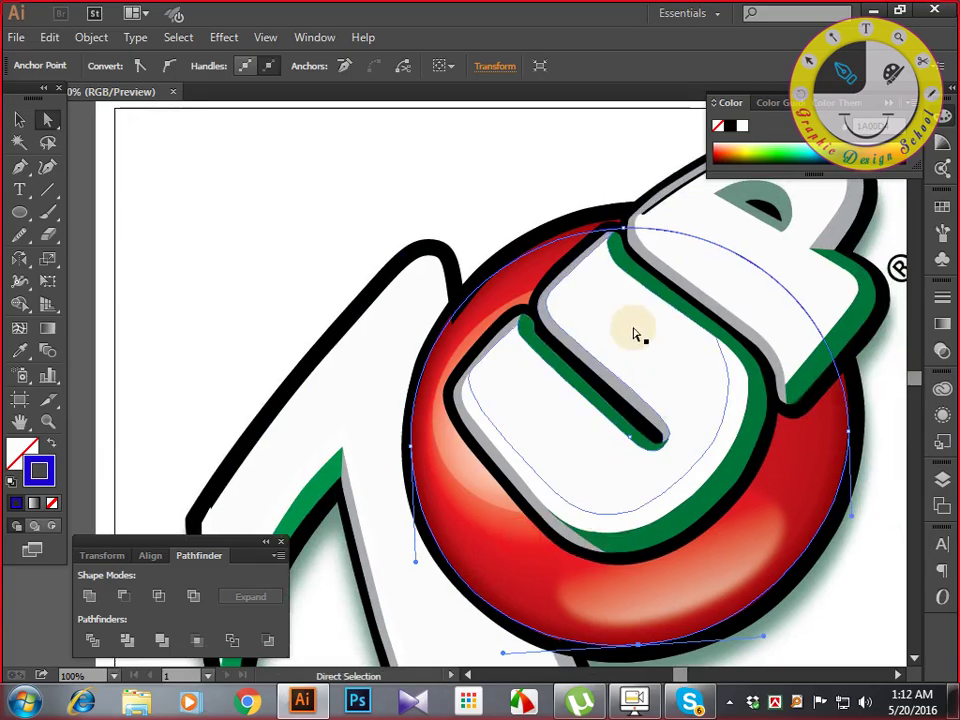
{"action": "left_click", "coordinate": [626, 234]}
{"action": "left_click_drag", "start_coordinate": [626, 234], "coordinate": [626, 231]}
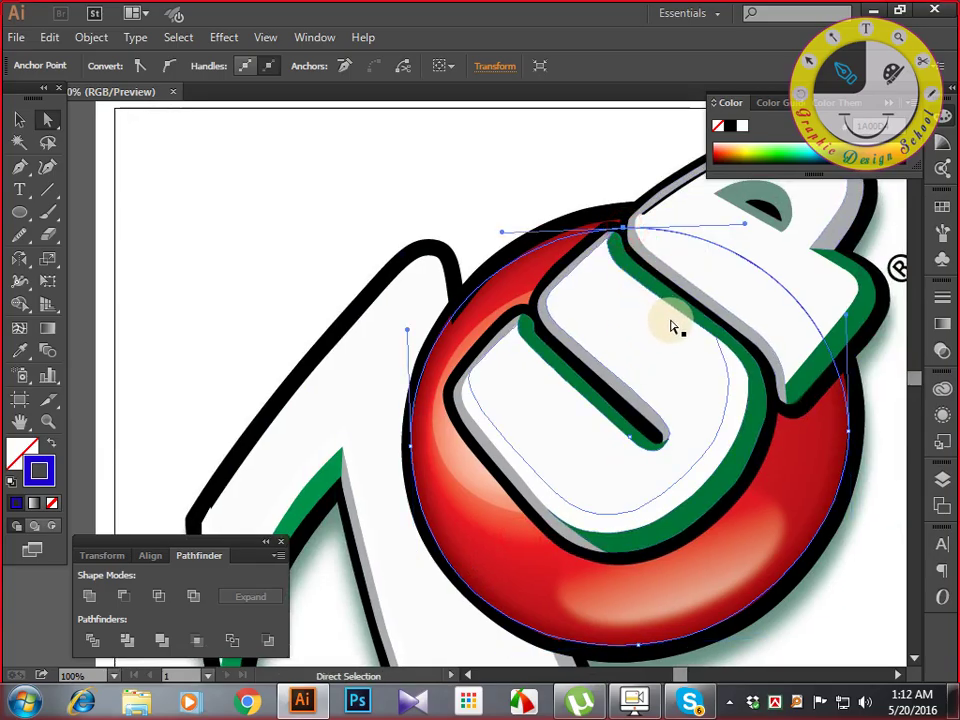
{"action": "key", "text": "Up"}
{"action": "key", "text": "Up"}
{"action": "key", "text": "Up"}
{"action": "key", "text": "Up"}
{"action": "key", "text": "Up"}
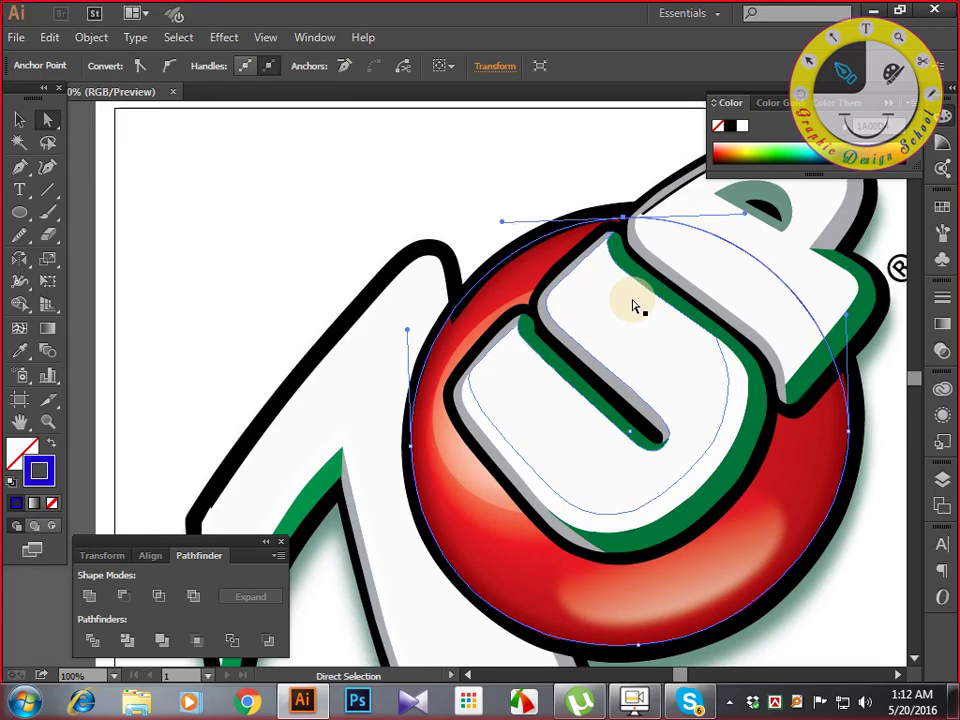
Recolor the circle with red sampled from the ball, leaving it as a red stroke without fill, and deselect it.
{"action": "key", "text": "i"}
{"action": "left_click", "coordinate": [452, 480]}
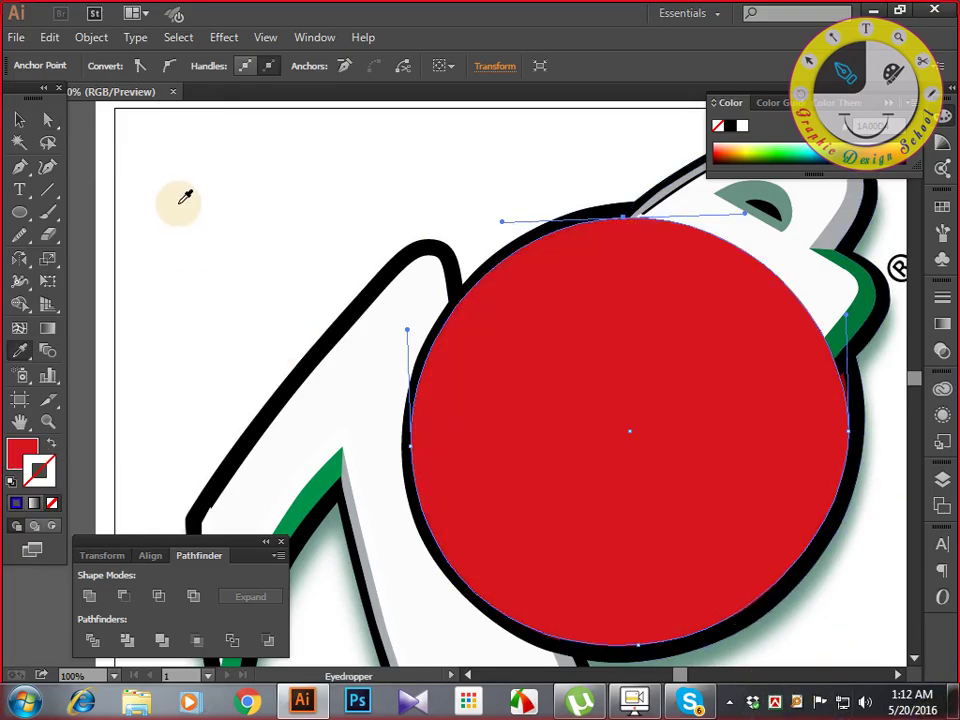
{"action": "left_click", "coordinate": [19, 120]}
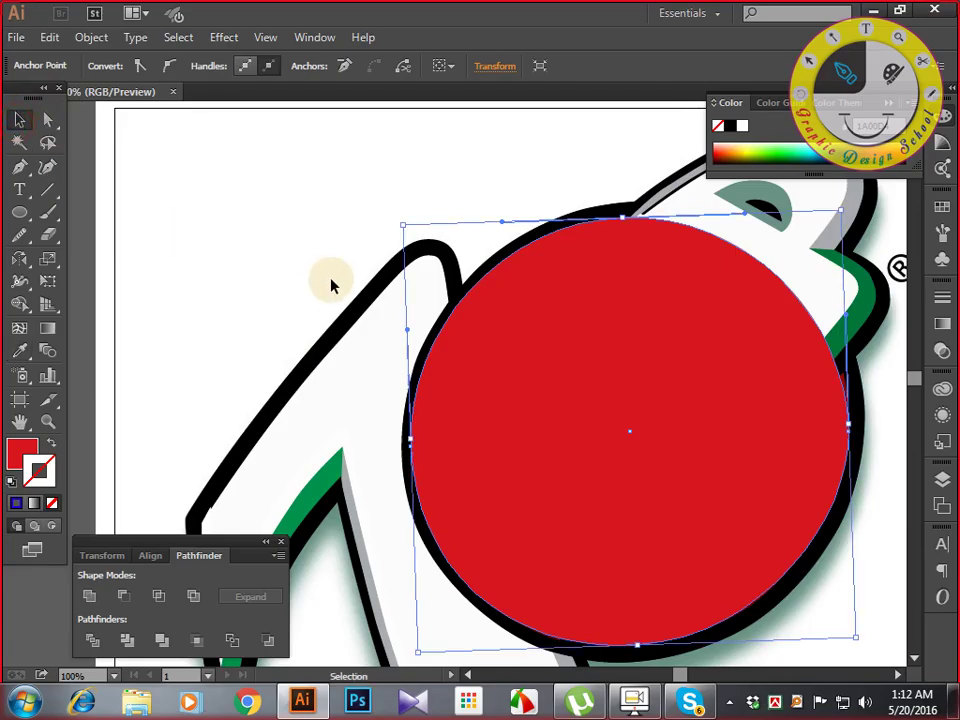
{"action": "key", "text": "ctrl+z"}
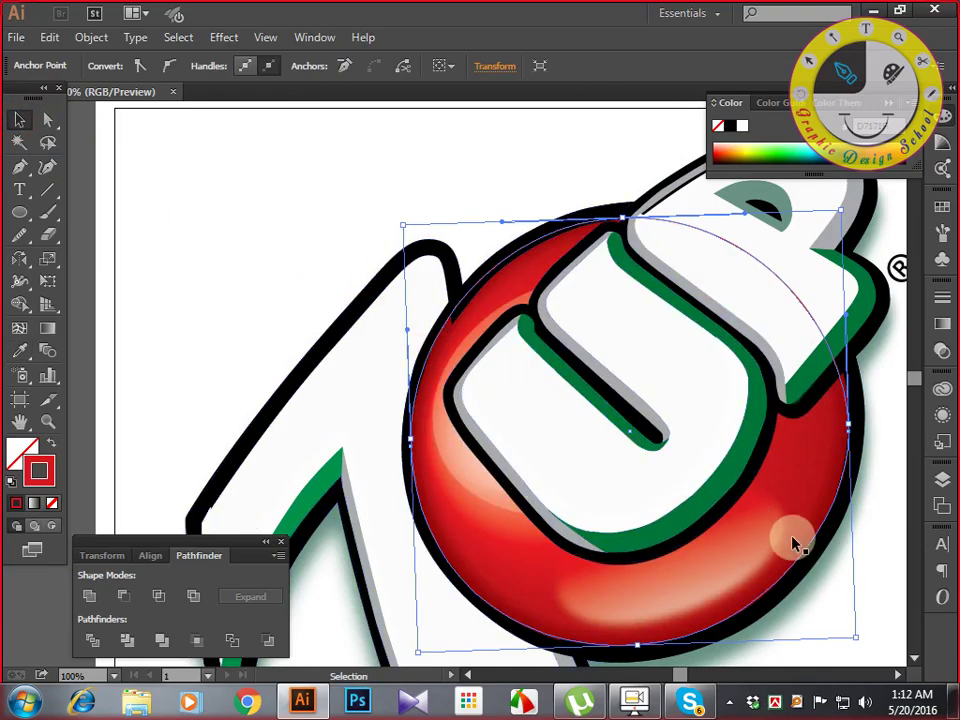
{"action": "left_click", "coordinate": [870, 525]}
{"action": "left_click_drag", "start_coordinate": [860, 543], "coordinate": [676, 457]}
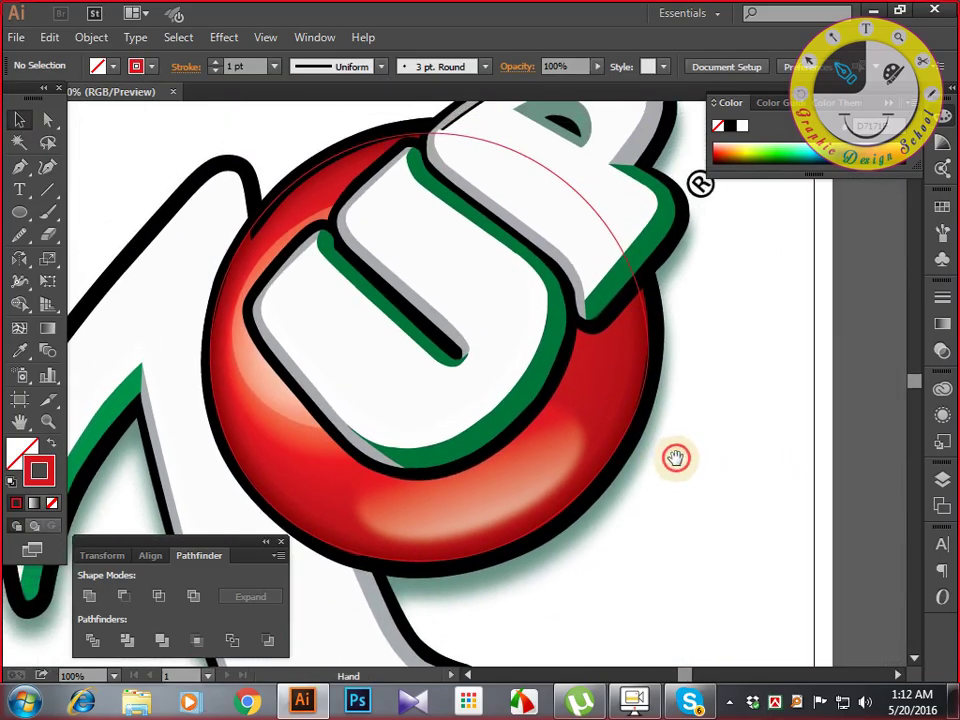
{"action": "left_click_drag", "start_coordinate": [729, 484], "coordinate": [756, 487]}
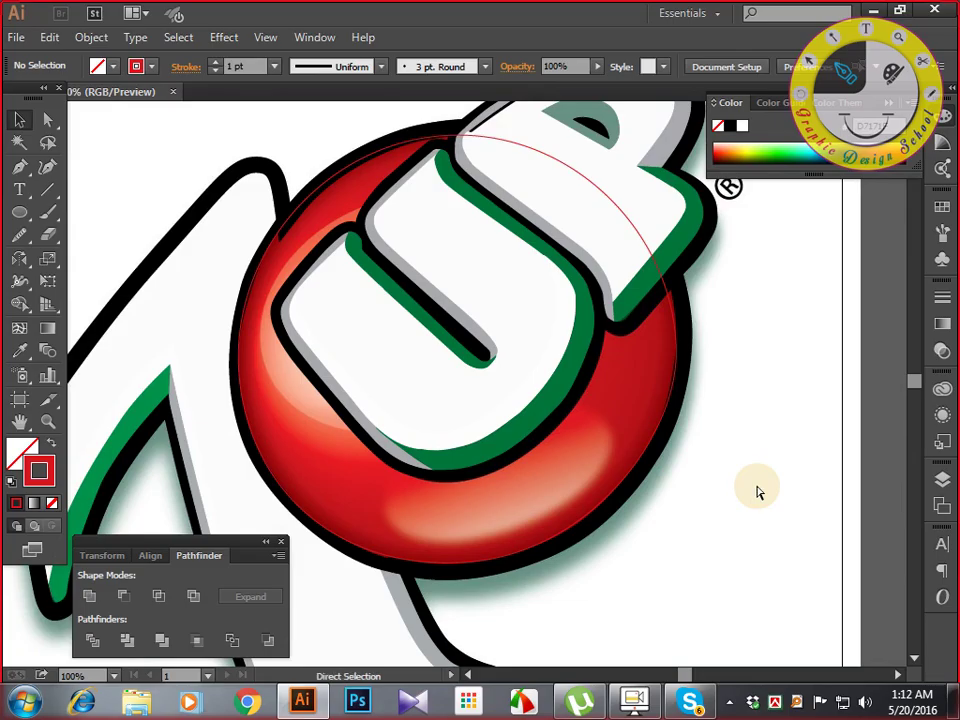
Duplicate all the traced logo shapes to the empty area right of the artboard and marquee-select the original artwork.
{"action": "key", "text": "ctrl+0"}
{"action": "left_click", "coordinate": [250, 220]}
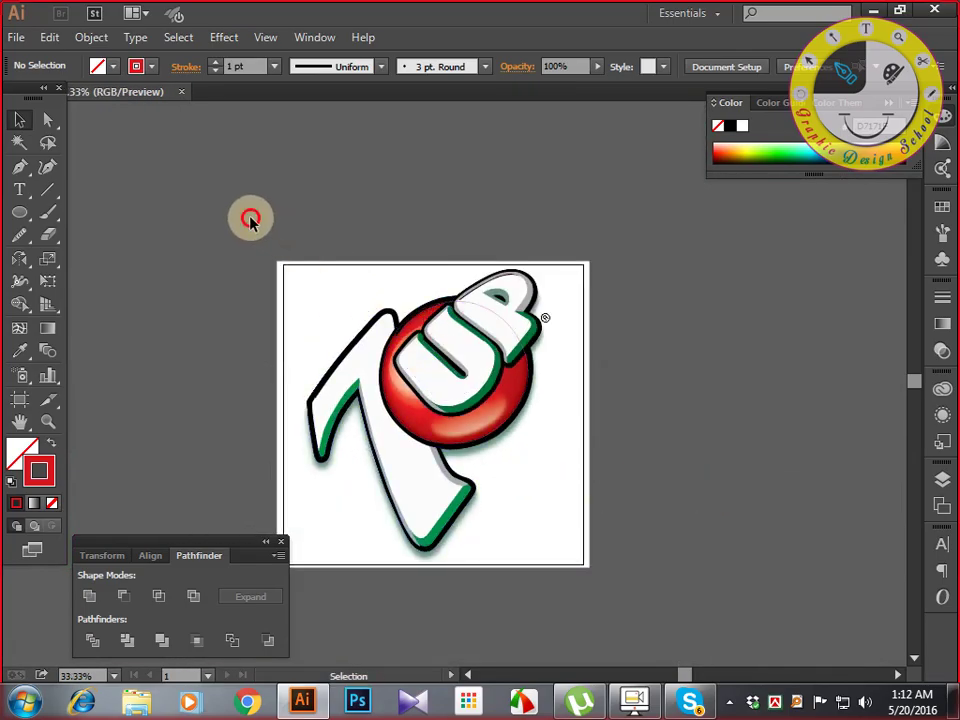
{"action": "left_click_drag", "start_coordinate": [250, 220], "coordinate": [636, 622]}
{"action": "left_click_drag", "start_coordinate": [700, 622], "coordinate": [458, 526]}
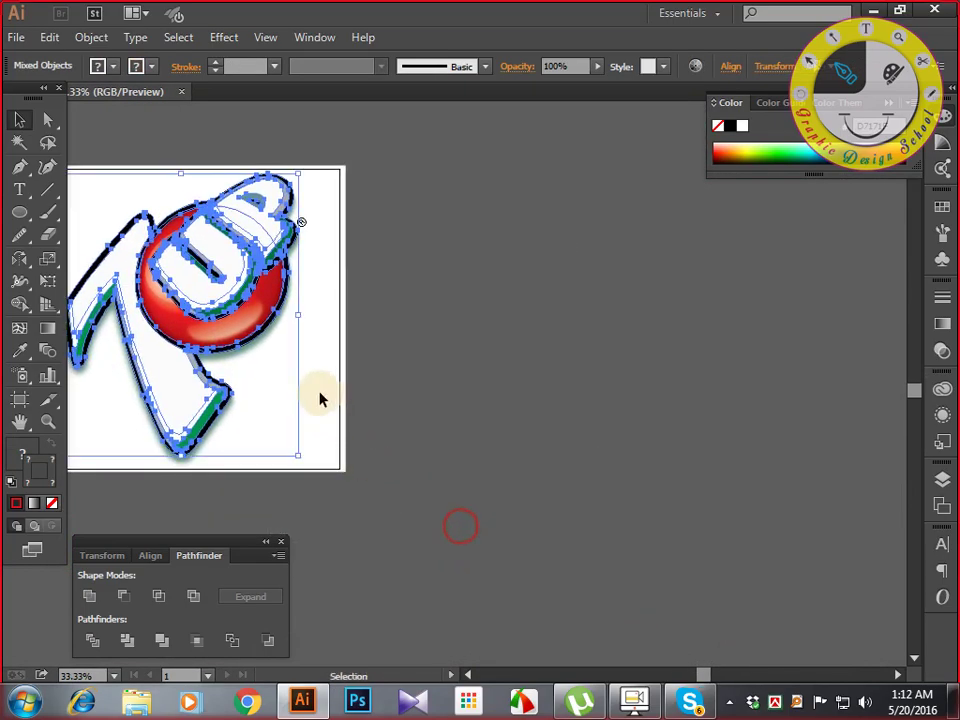
{"action": "left_click_drag", "start_coordinate": [247, 347], "coordinate": [765, 371]}
{"action": "left_click_drag", "start_coordinate": [393, 405], "coordinate": [571, 426]}
{"action": "left_click", "coordinate": [555, 450]}
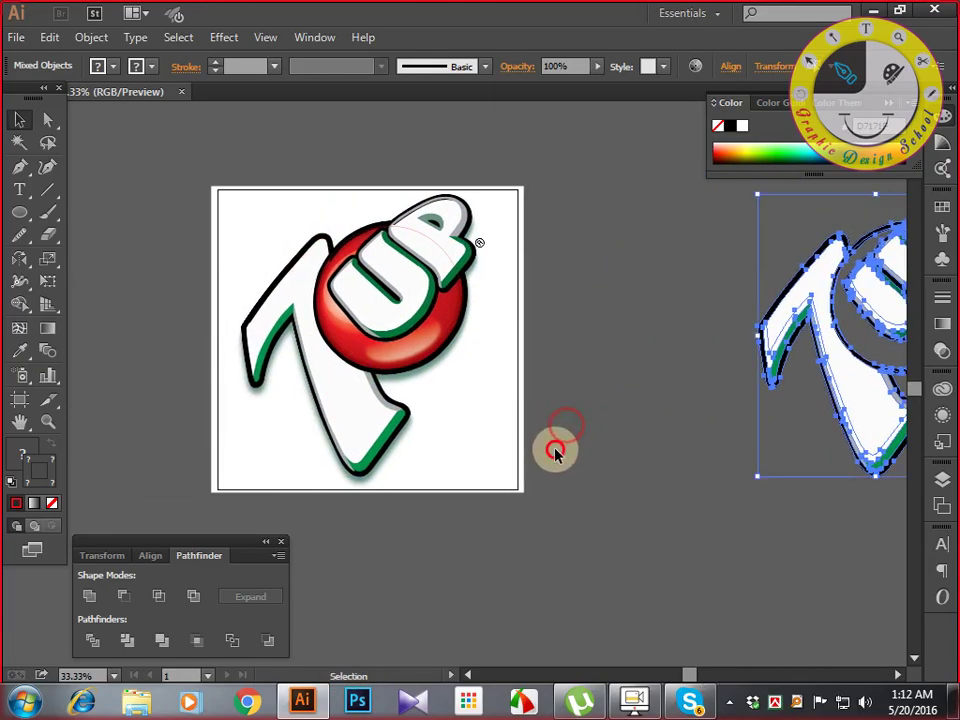
{"action": "mouse_move", "coordinate": [109, 103]}
{"action": "left_mouse_down"}
{"action": "mouse_move", "coordinate": [517, 471]}
{"action": "mouse_move", "coordinate": [572, 536]}
{"action": "mouse_move", "coordinate": [476, 439]}
{"action": "left_mouse_up"}
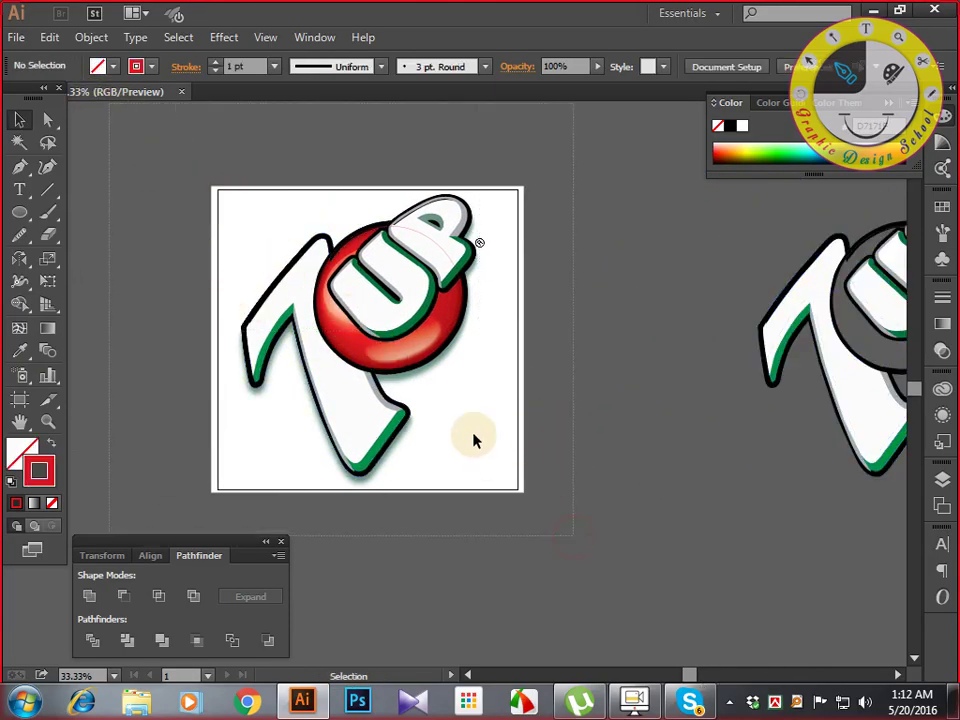
Clear the selected traced shapes off the reference image, keeping only the duplicated vector logo beside the artboard.
{"action": "left_click", "coordinate": [497, 320], "text": "ctrl"}
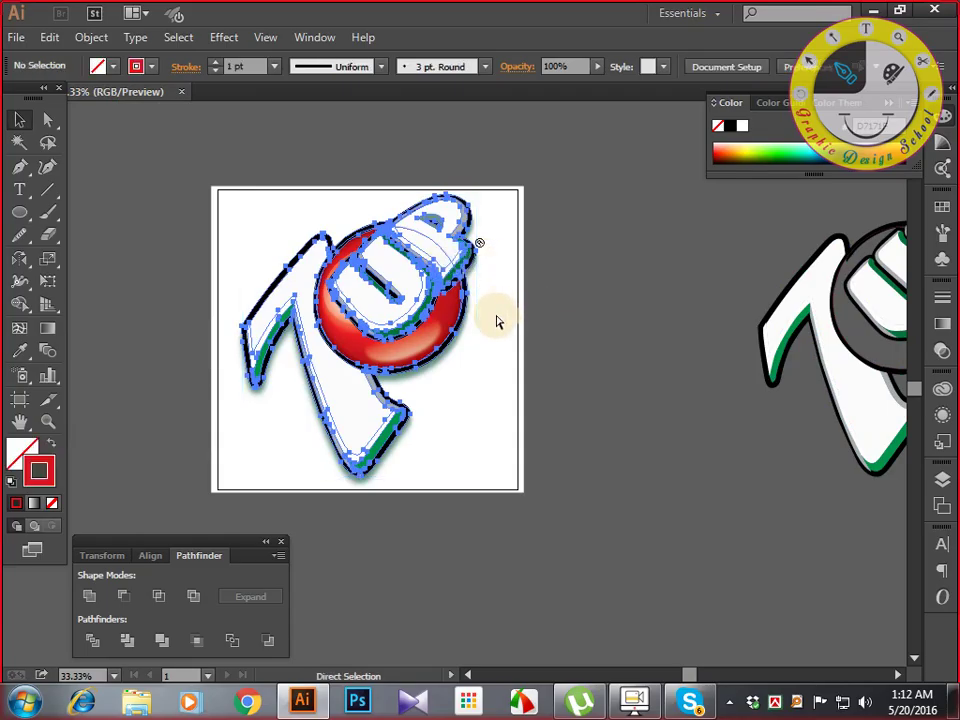
{"action": "left_click_drag", "start_coordinate": [461, 379], "coordinate": [316, 402]}
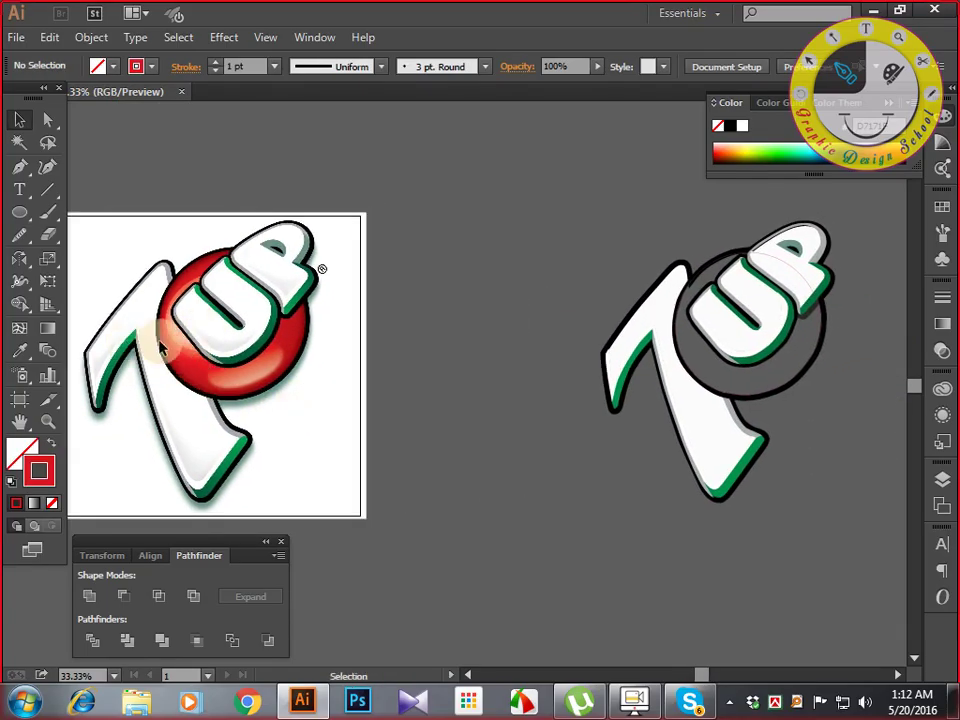
{"action": "left_click_drag", "start_coordinate": [596, 452], "coordinate": [559, 469]}
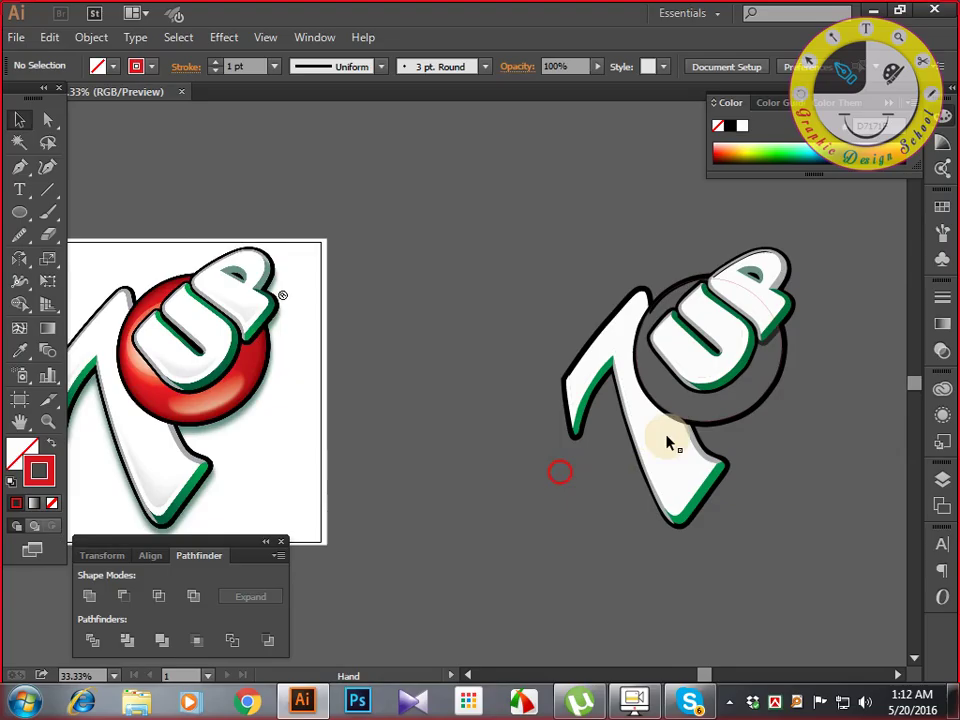
Fill the duplicated logo's circle with dark red sampled from the reference ball, without a stroke, and save the document.
{"action": "left_click", "coordinate": [642, 360]}
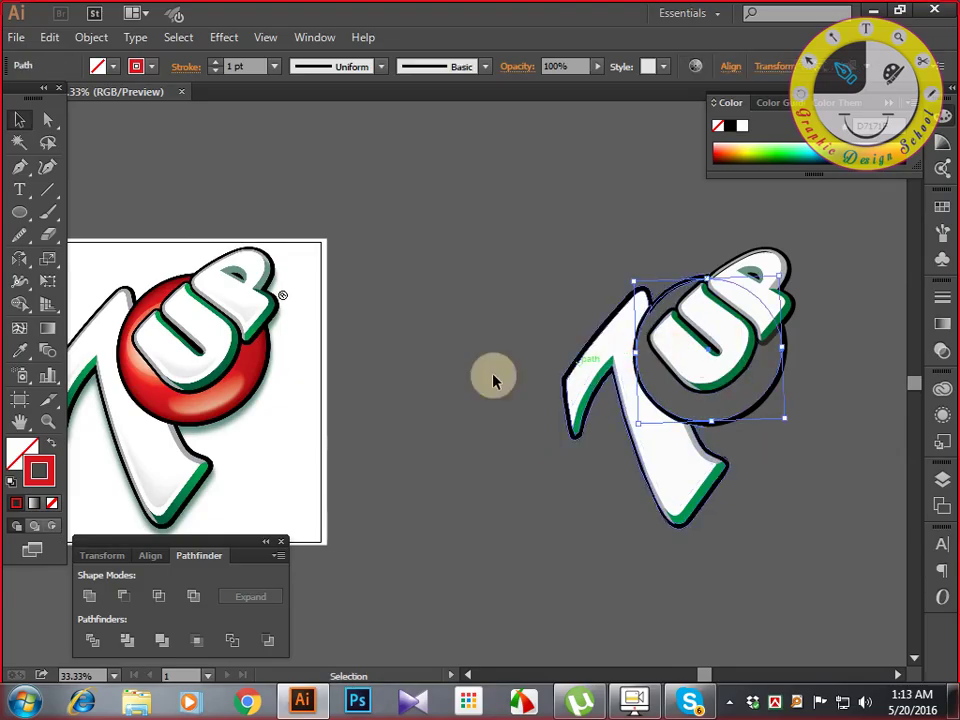
{"action": "key", "text": "i"}
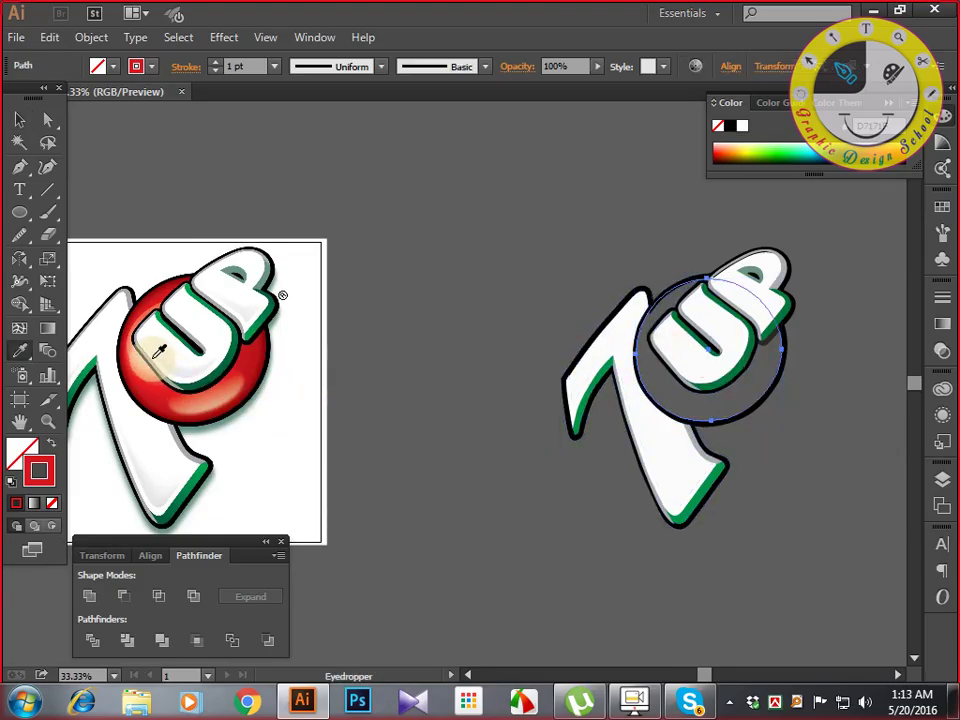
{"action": "left_click", "coordinate": [255, 365]}
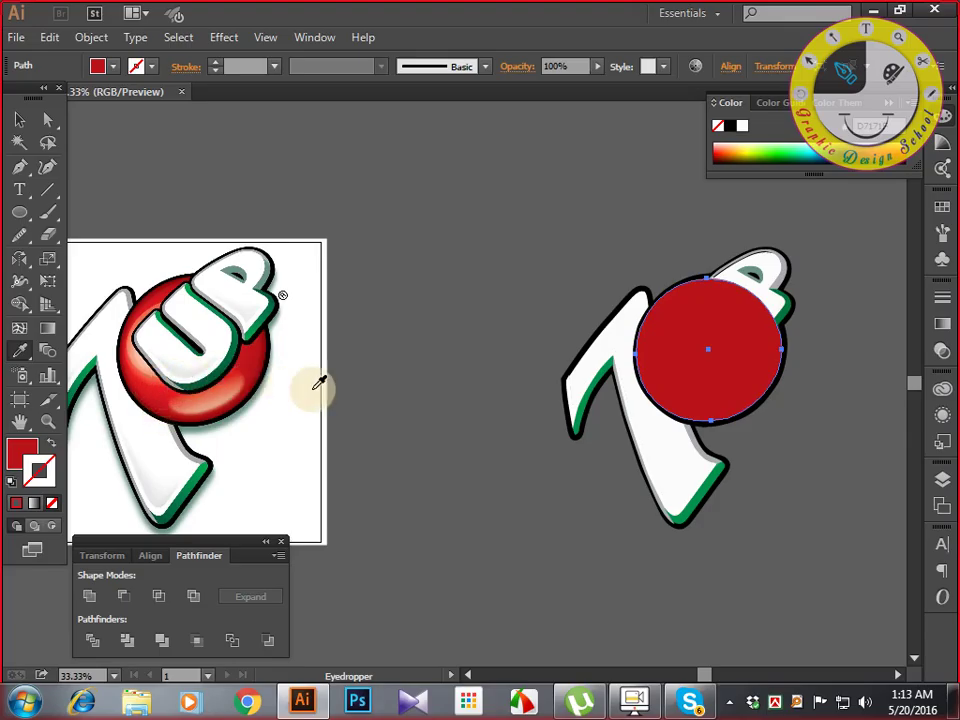
{"action": "left_click", "coordinate": [940, 330]}
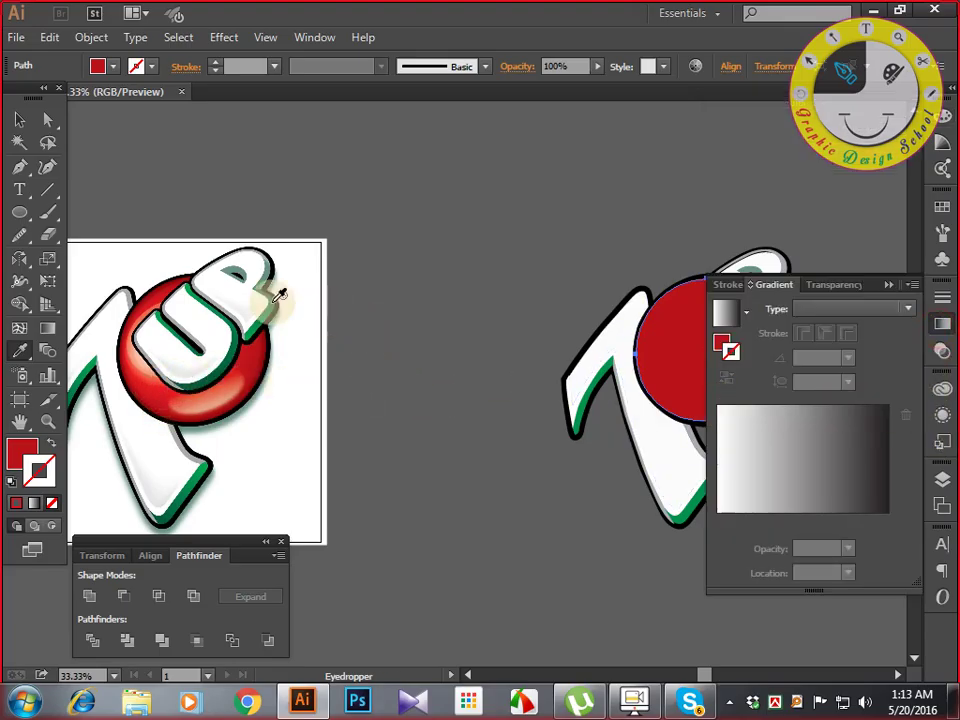
{"action": "left_click", "coordinate": [19, 117]}
{"action": "left_click", "coordinate": [476, 195]}
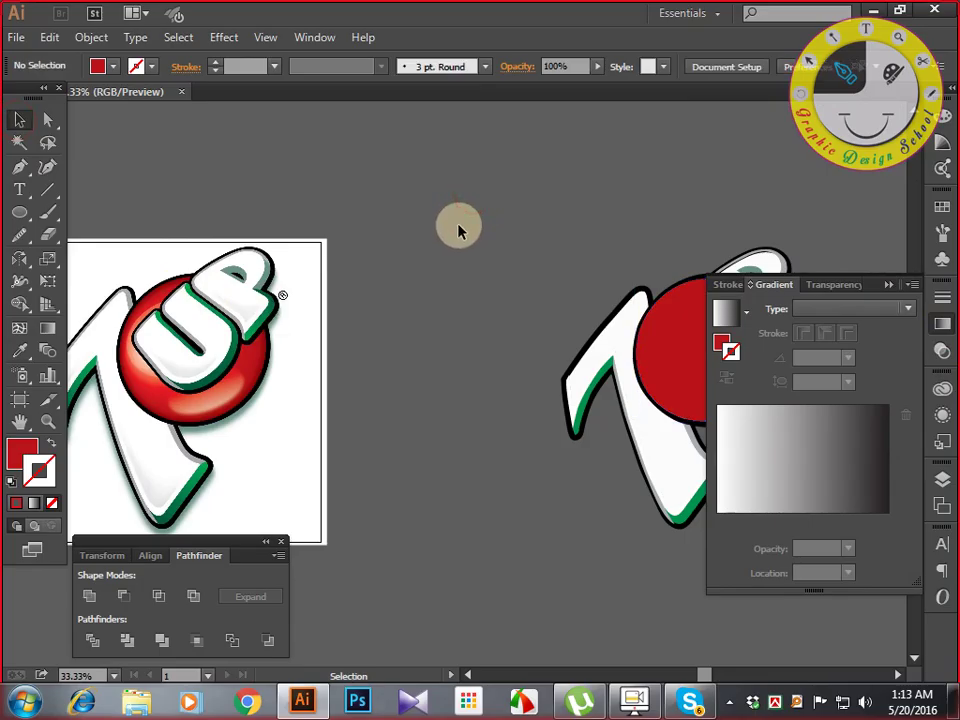
{"action": "left_click_drag", "start_coordinate": [459, 225], "coordinate": [540, 252]}
{"action": "key", "text": "ctrl+s"}
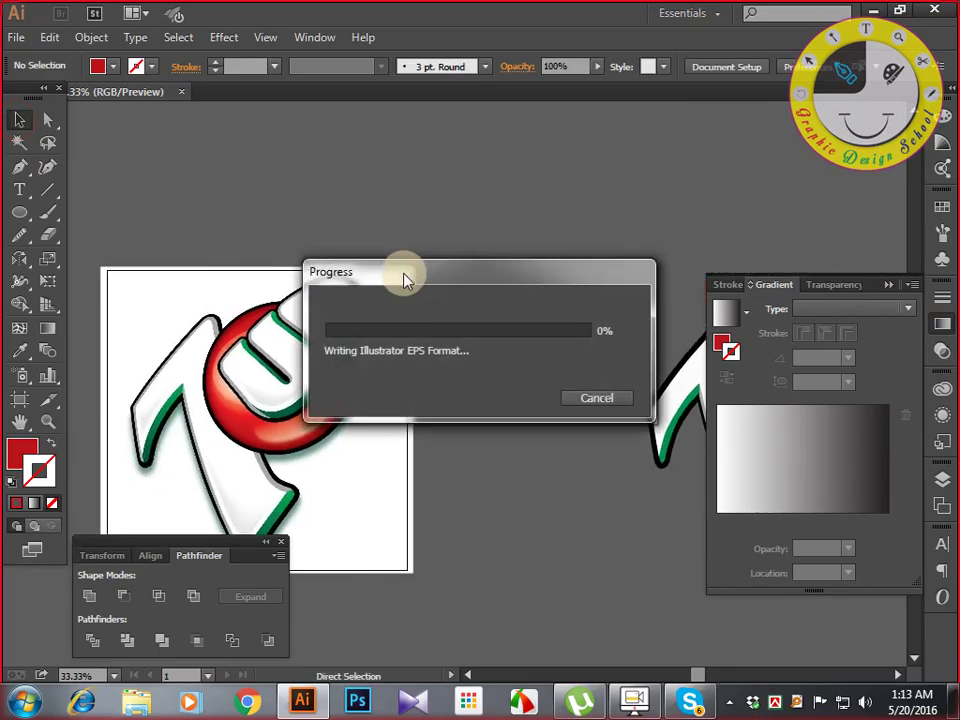
Draw a small red square on the empty area just right of the artboard as a color sample.
{"action": "key", "text": "ctrl+equal"}
{"action": "key", "text": "ctrl+equal"}
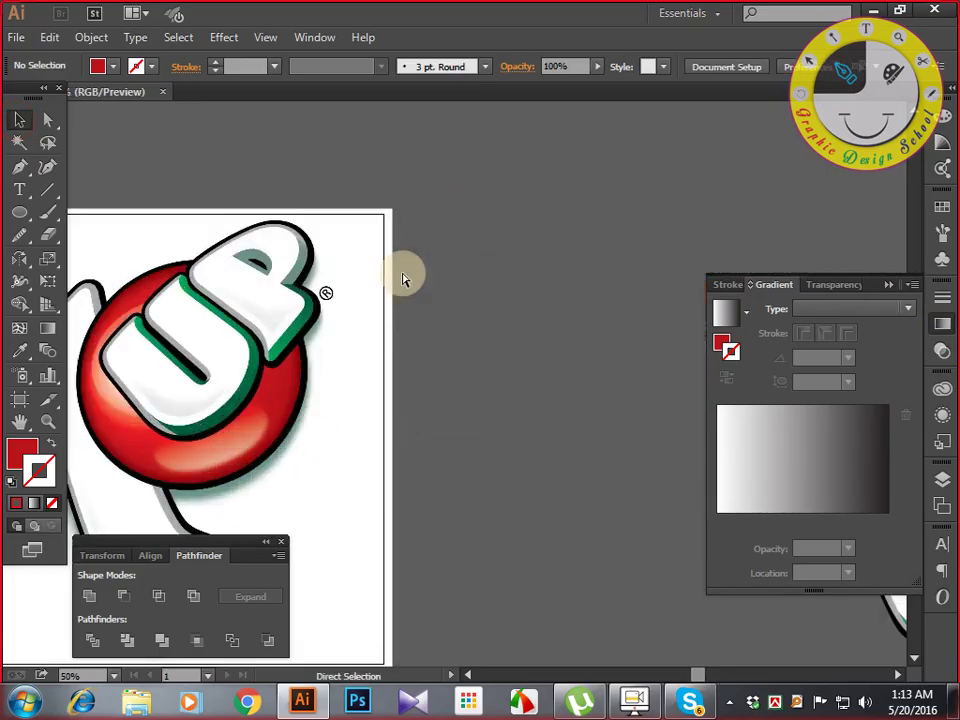
{"action": "left_click_drag", "start_coordinate": [311, 296], "coordinate": [588, 269]}
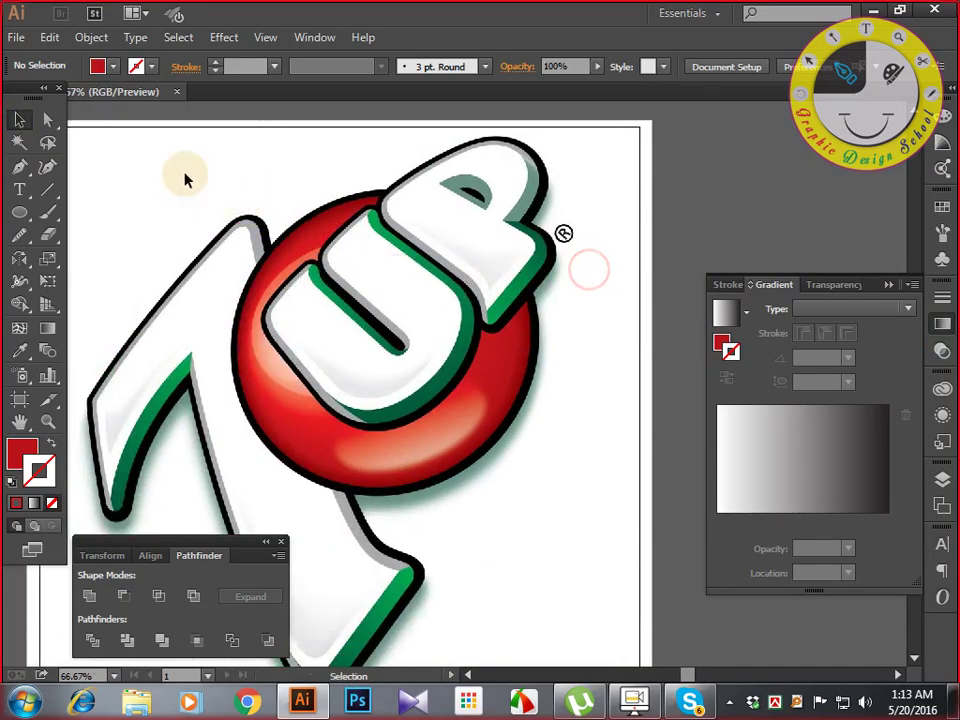
{"action": "left_click_drag", "start_coordinate": [22, 212], "coordinate": [62, 215]}
{"action": "left_click_drag", "start_coordinate": [690, 133], "coordinate": [737, 180]}
{"action": "left_click_drag", "start_coordinate": [795, 231], "coordinate": [649, 244]}
{"action": "left_click", "coordinate": [19, 119]}
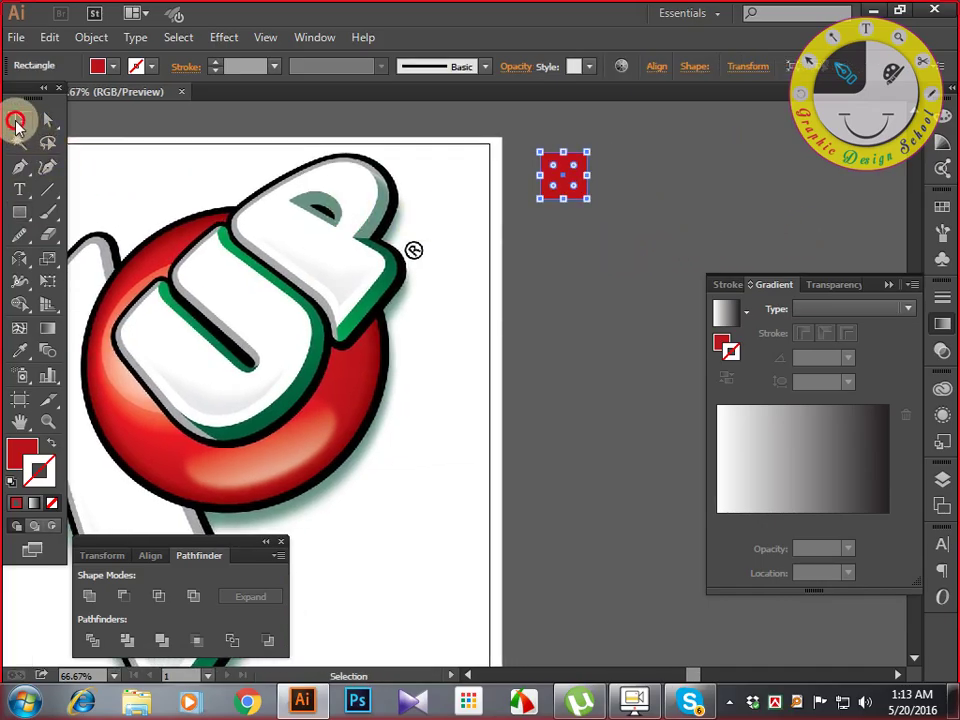
Duplicate the sample square to the right and recolor the copy with brighter red sampled from the ball beside the U.
{"action": "left_click", "coordinate": [336, 134]}
{"action": "left_click_drag", "start_coordinate": [568, 165], "coordinate": [727, 168]}
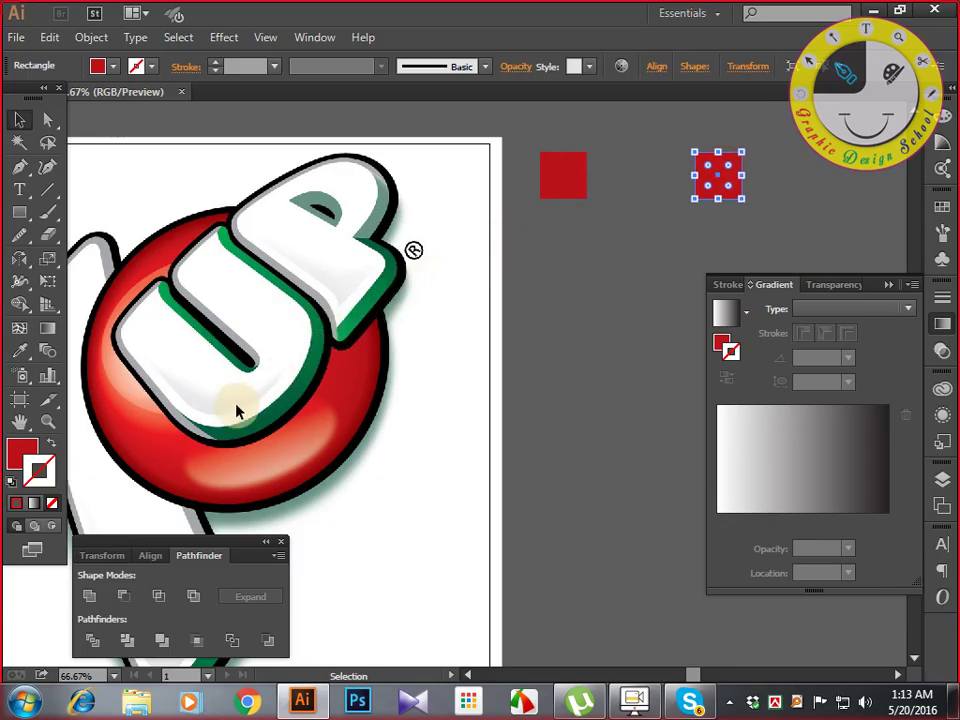
{"action": "key", "text": "i"}
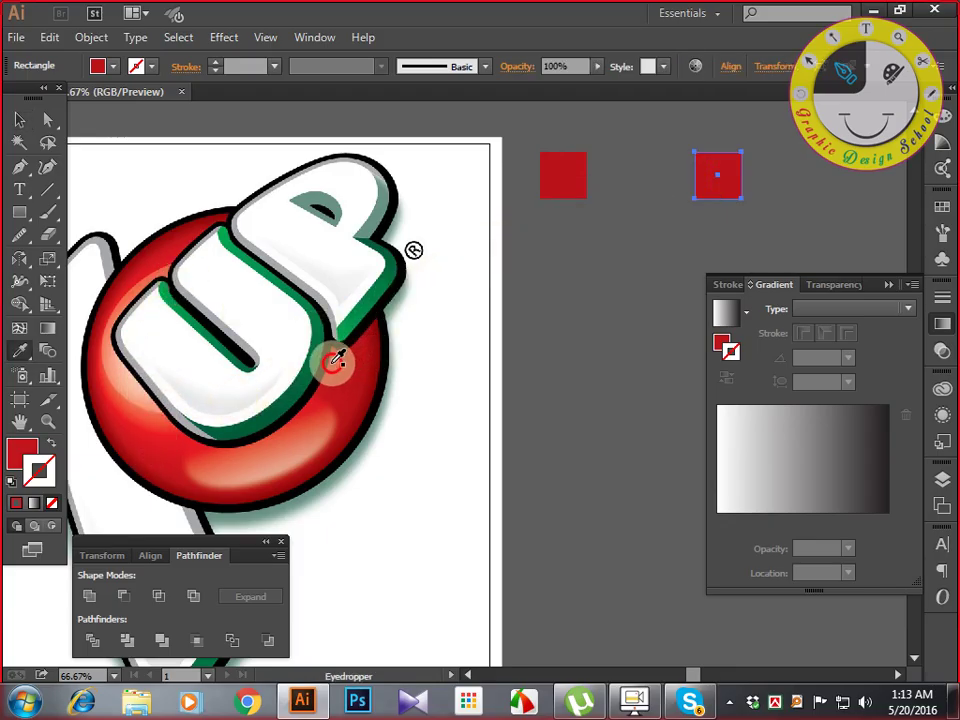
{"action": "left_click", "coordinate": [24, 120]}
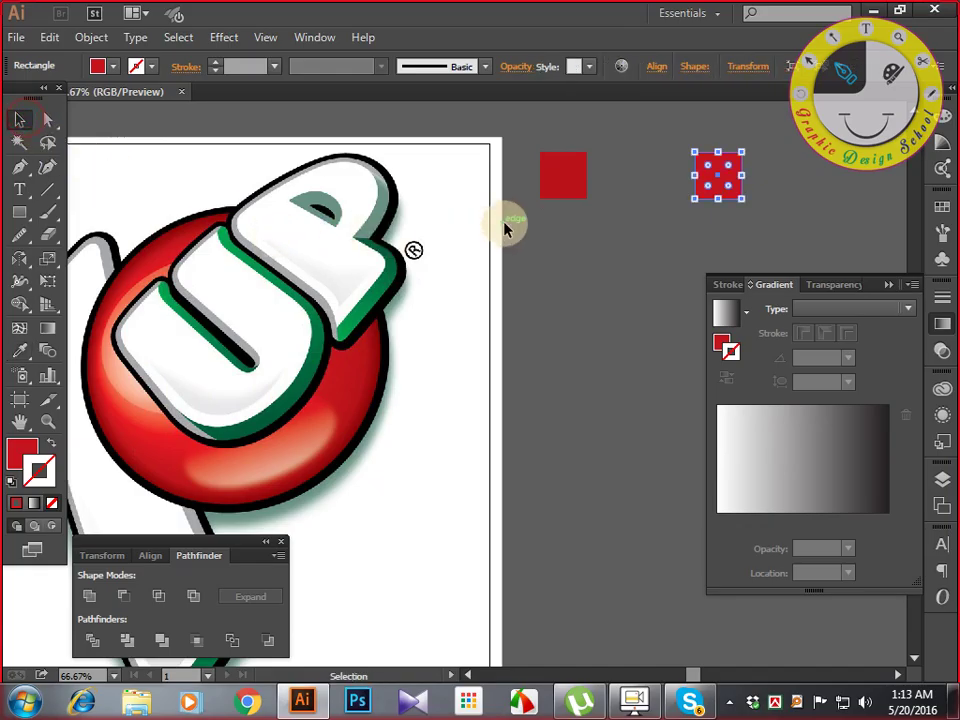
Recolor the first sample square with the darkest red sampled near the ball's right edge.
{"action": "left_click", "coordinate": [547, 190]}
{"action": "key", "text": "i"}
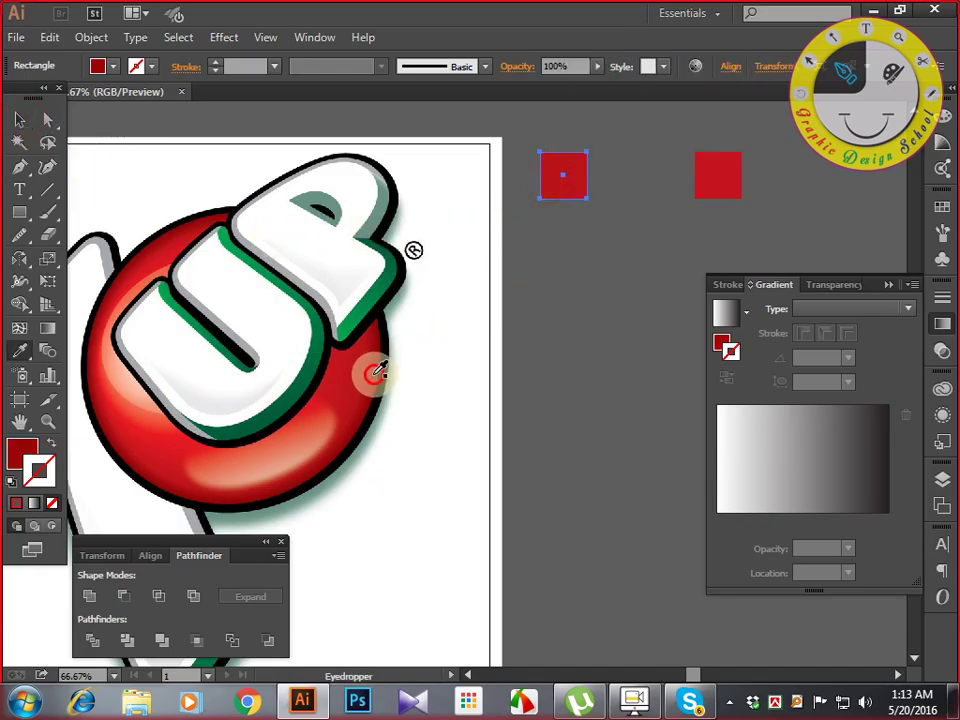
{"action": "left_click", "coordinate": [378, 370]}
{"action": "left_click", "coordinate": [20, 120]}
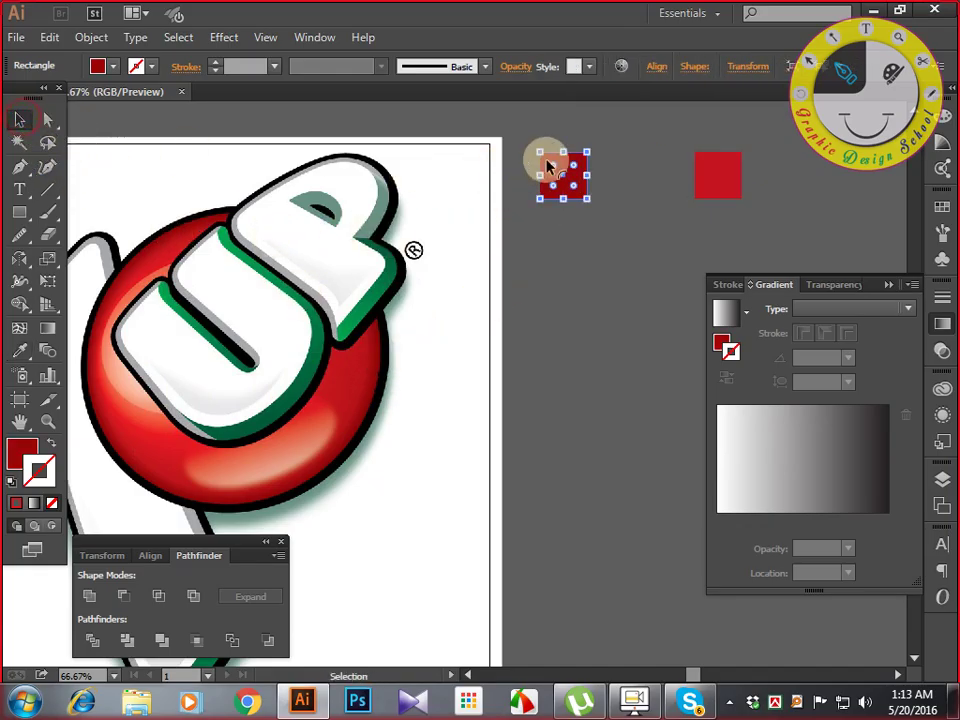
Place a copy of the right sample square between the two squares and recolor it with bright red sampled from the ball.
{"action": "left_click", "coordinate": [707, 175]}
{"action": "left_click_drag", "start_coordinate": [708, 172], "coordinate": [630, 176]}
{"action": "left_click", "coordinate": [786, 186]}
{"action": "left_click_drag", "start_coordinate": [709, 178], "coordinate": [643, 181]}
{"action": "key", "text": "i"}
{"action": "left_click", "coordinate": [390, 392]}
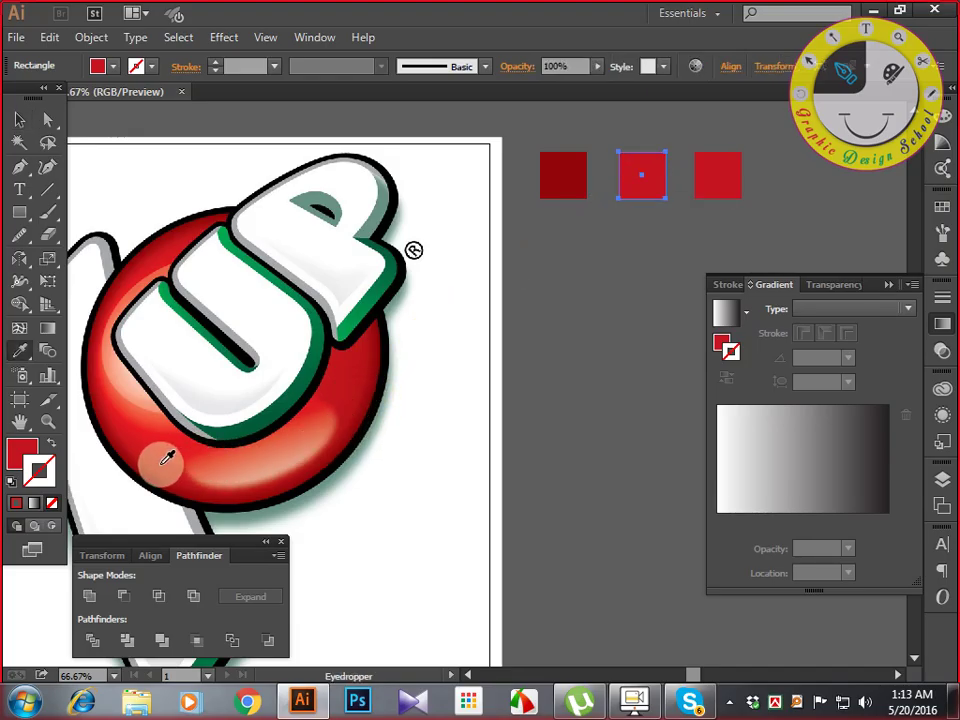
{"action": "left_click", "coordinate": [19, 119]}
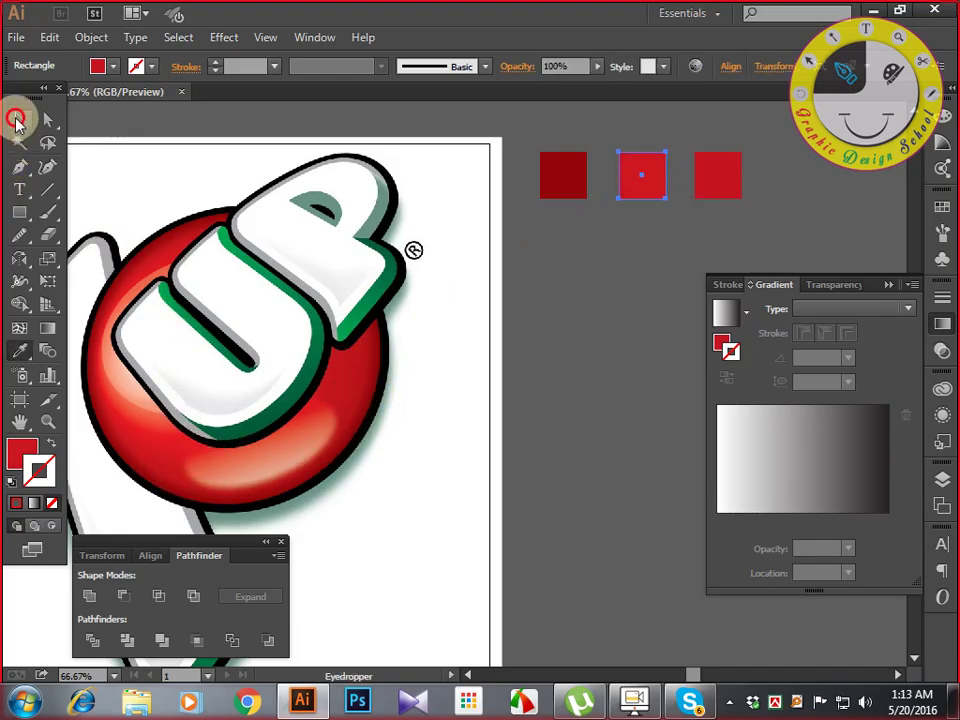
{"action": "left_click", "coordinate": [602, 236]}
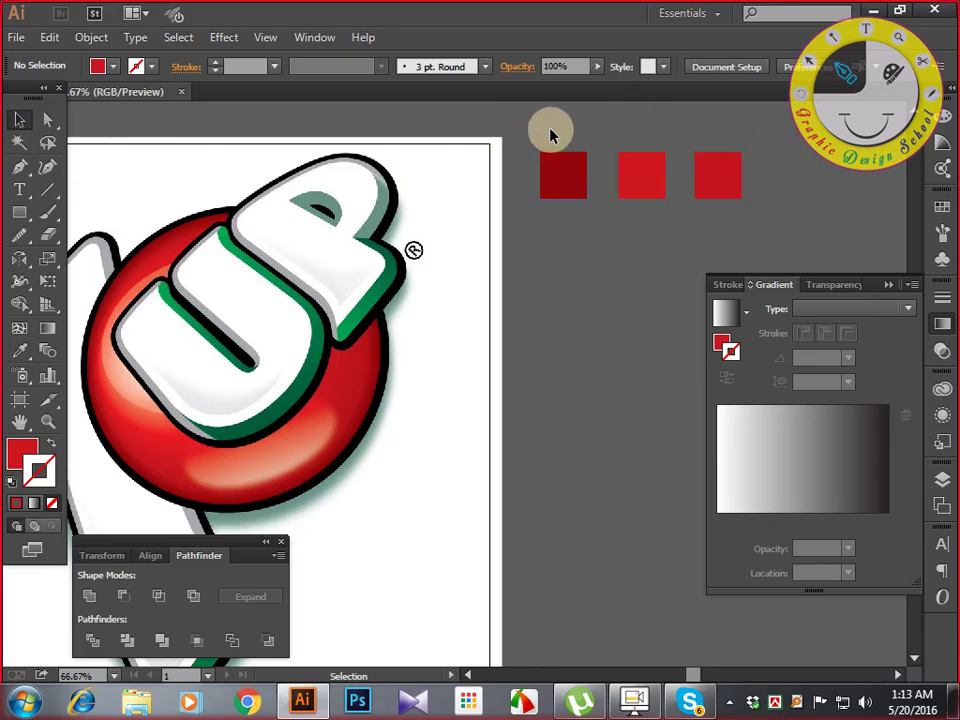
Create the swatch group Color Group 1 from the three red sample squares, including swatches for tints, and deselect them.
{"action": "left_click_drag", "start_coordinate": [551, 133], "coordinate": [745, 218]}
{"action": "left_click", "coordinate": [942, 208]}
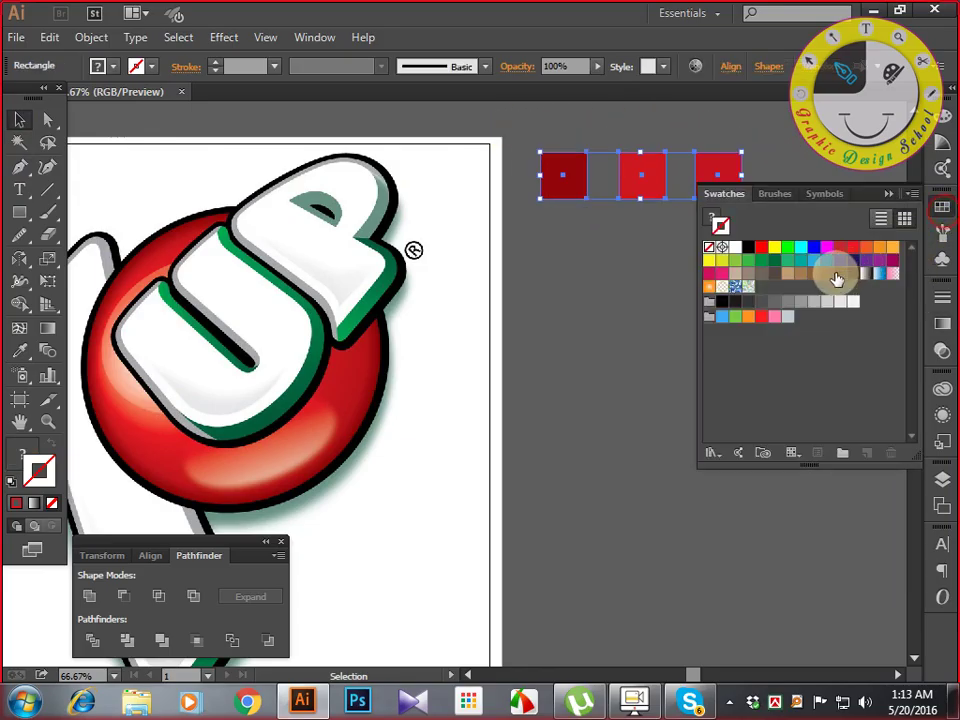
{"action": "left_click", "coordinate": [838, 451]}
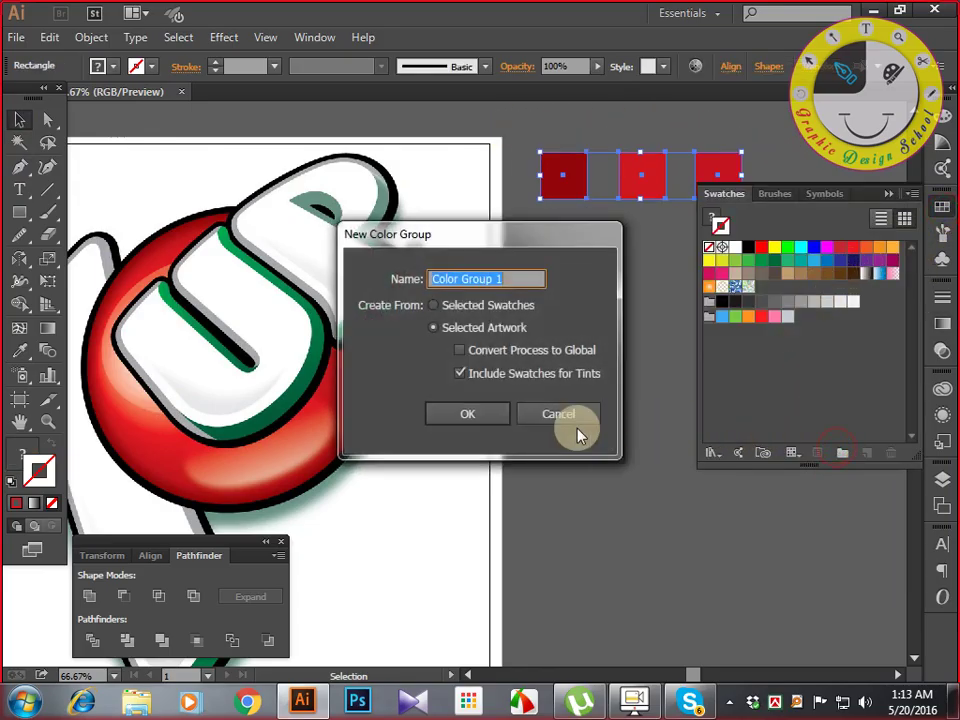
{"action": "left_click", "coordinate": [481, 423]}
{"action": "left_click", "coordinate": [643, 527]}
Apply a linear gradient to the duplicated logo's circle and set its end stop to the dark red swatch of the new color group.
{"action": "left_click_drag", "start_coordinate": [621, 480], "coordinate": [381, 388]}
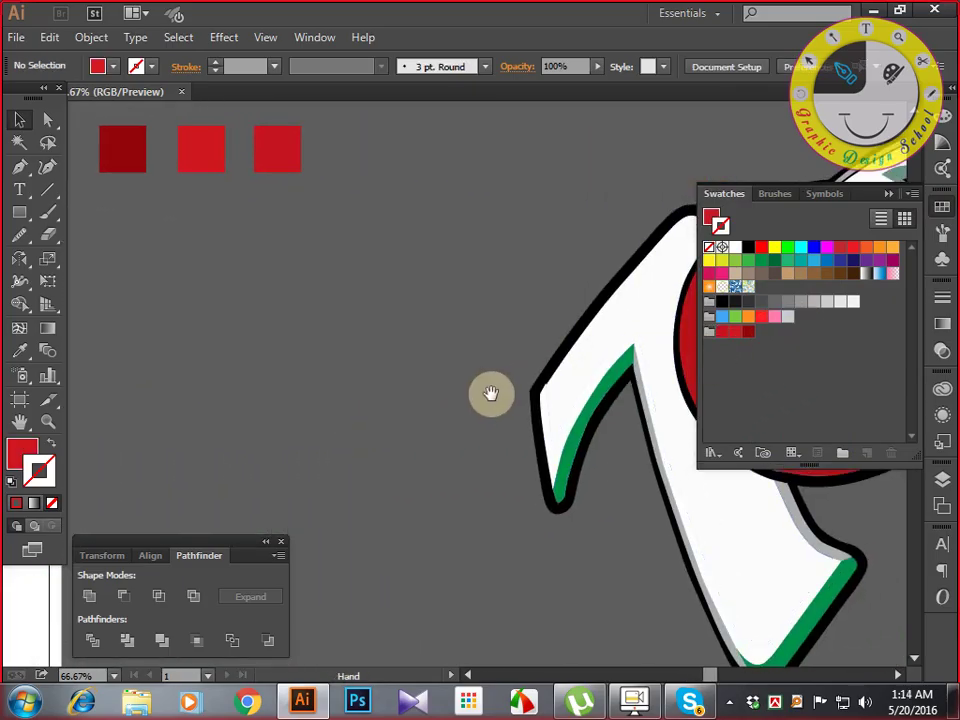
{"action": "left_click_drag", "start_coordinate": [493, 396], "coordinate": [180, 366]}
{"action": "left_click", "coordinate": [480, 362]}
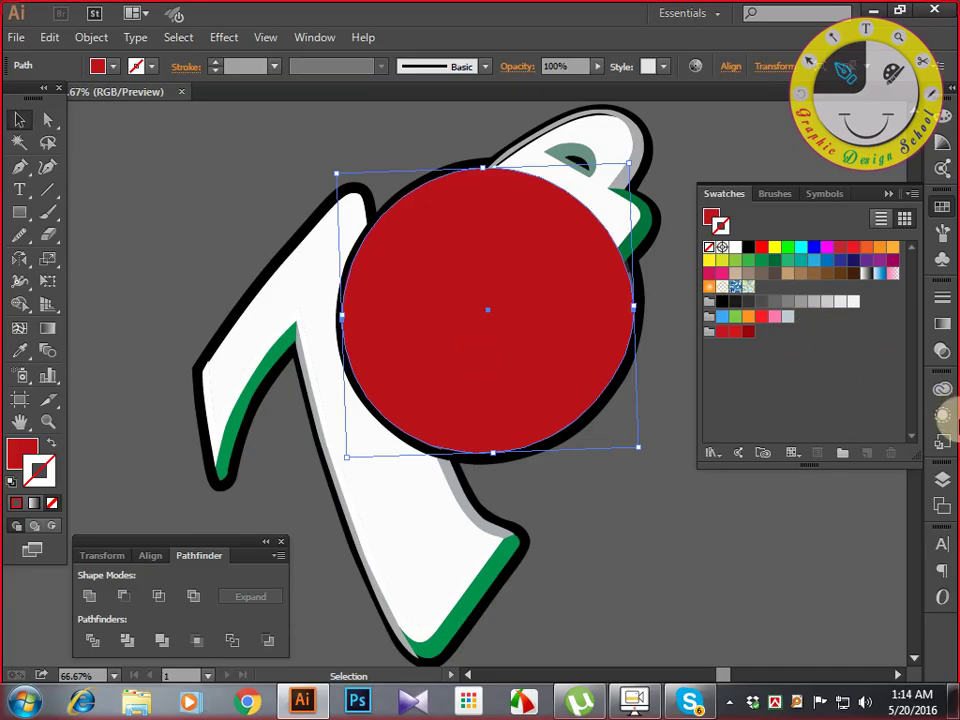
{"action": "left_click", "coordinate": [942, 323]}
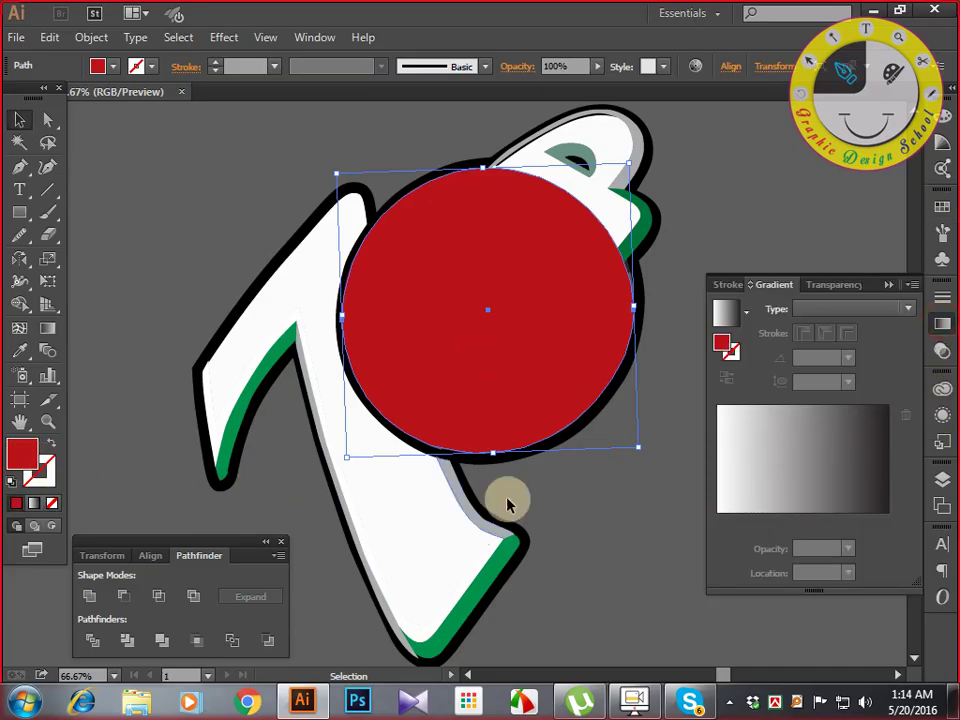
{"action": "left_click", "coordinate": [786, 456]}
{"action": "left_click", "coordinate": [889, 522]}
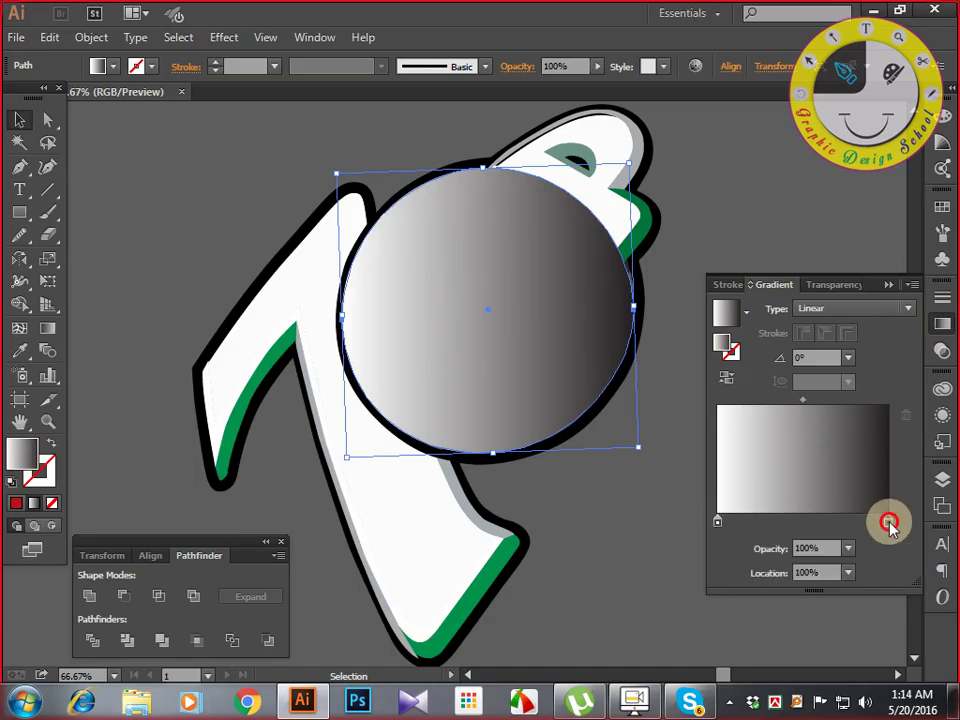
{"action": "double_click", "coordinate": [889, 522]}
{"action": "left_click", "coordinate": [643, 281]}
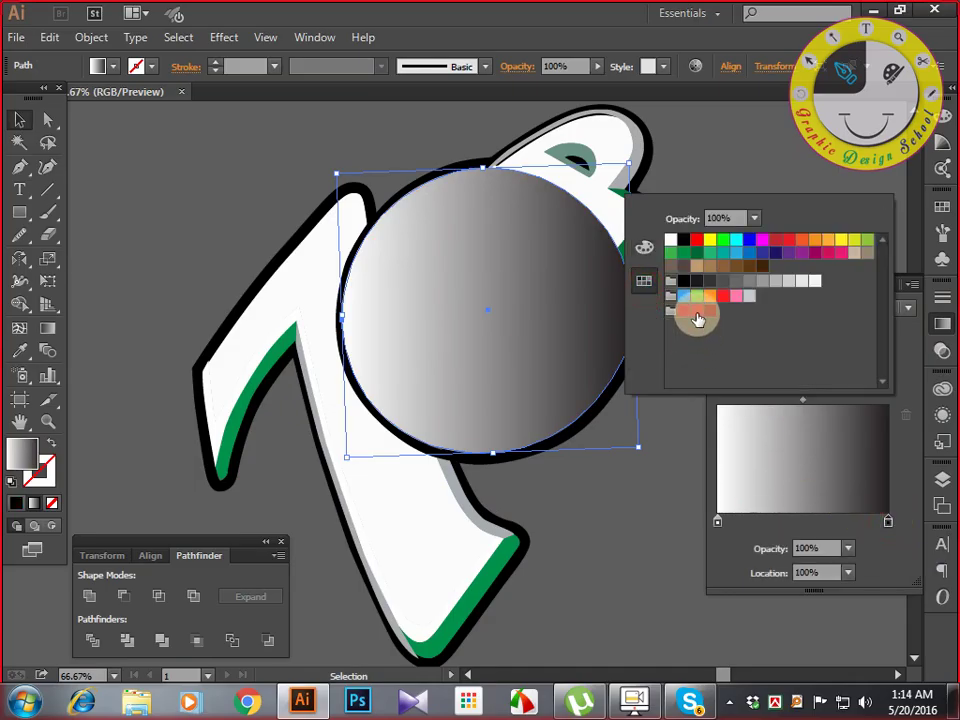
{"action": "left_click", "coordinate": [706, 313]}
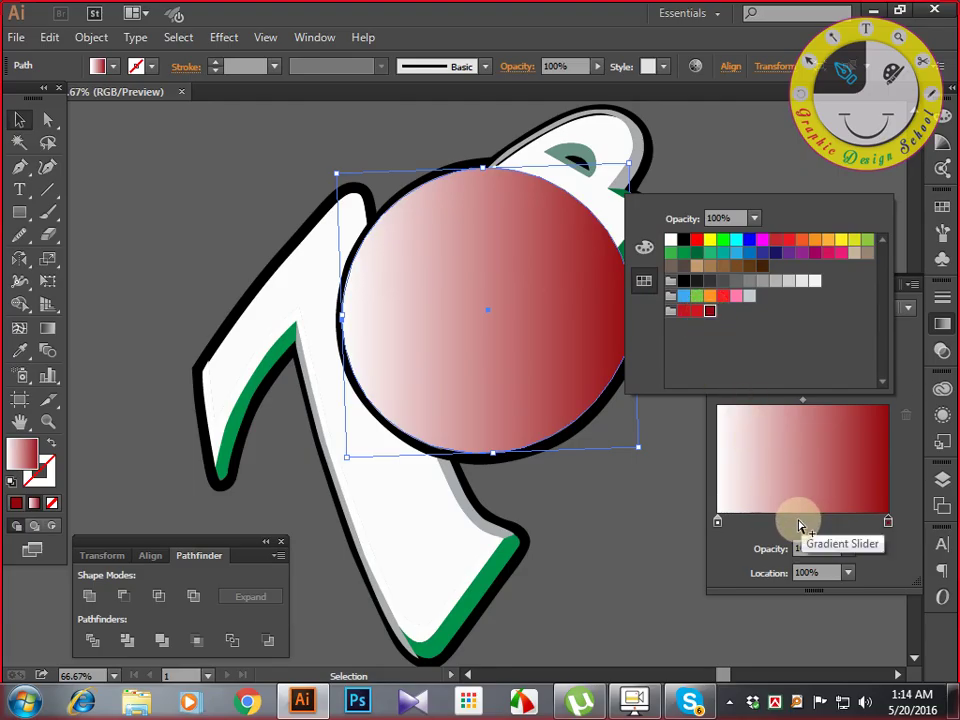
Add a middle stop to the circle's gradient at 50% location and color it with the bright red swatch.
{"action": "left_click", "coordinate": [798, 520]}
{"action": "left_click", "coordinate": [801, 520]}
{"action": "left_click", "coordinate": [831, 571]}
{"action": "left_click", "coordinate": [724, 575]}
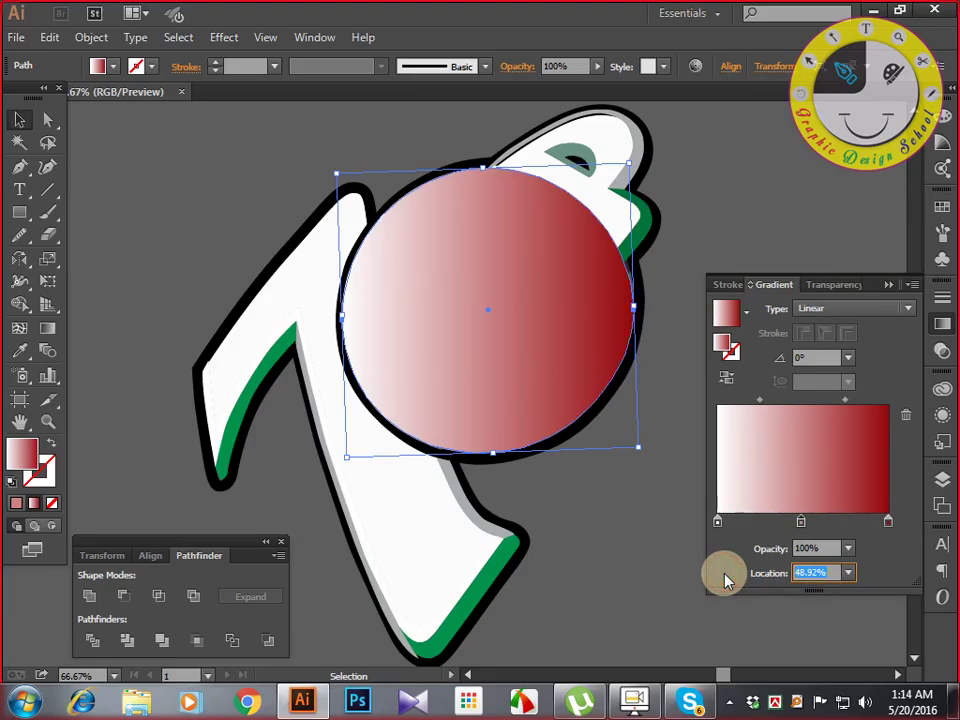
{"action": "left_click", "coordinate": [801, 522]}
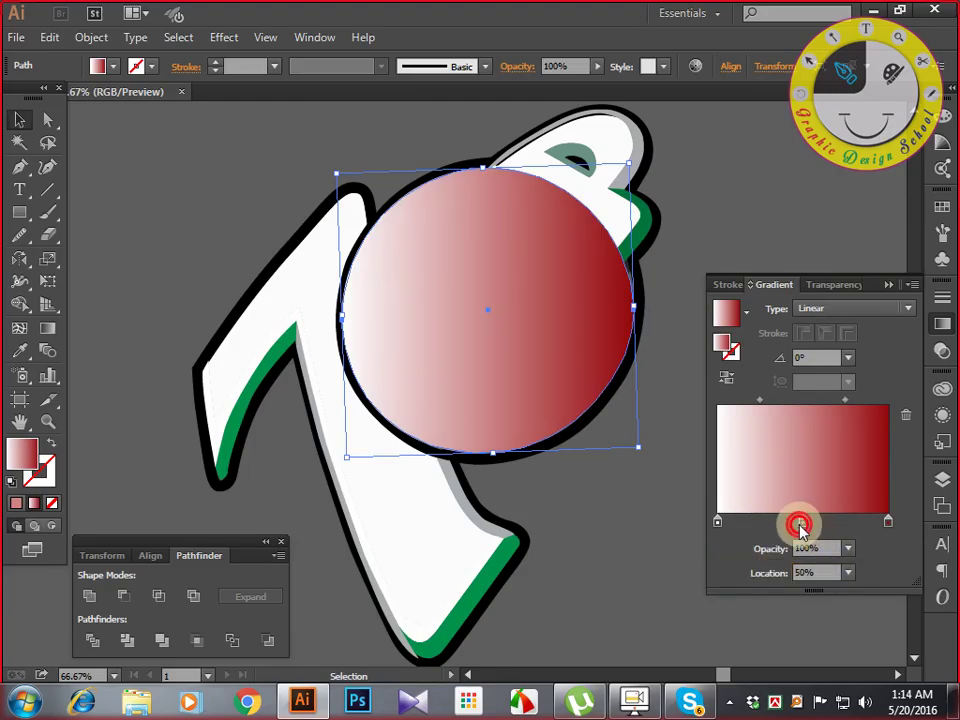
{"action": "double_click", "coordinate": [800, 524]}
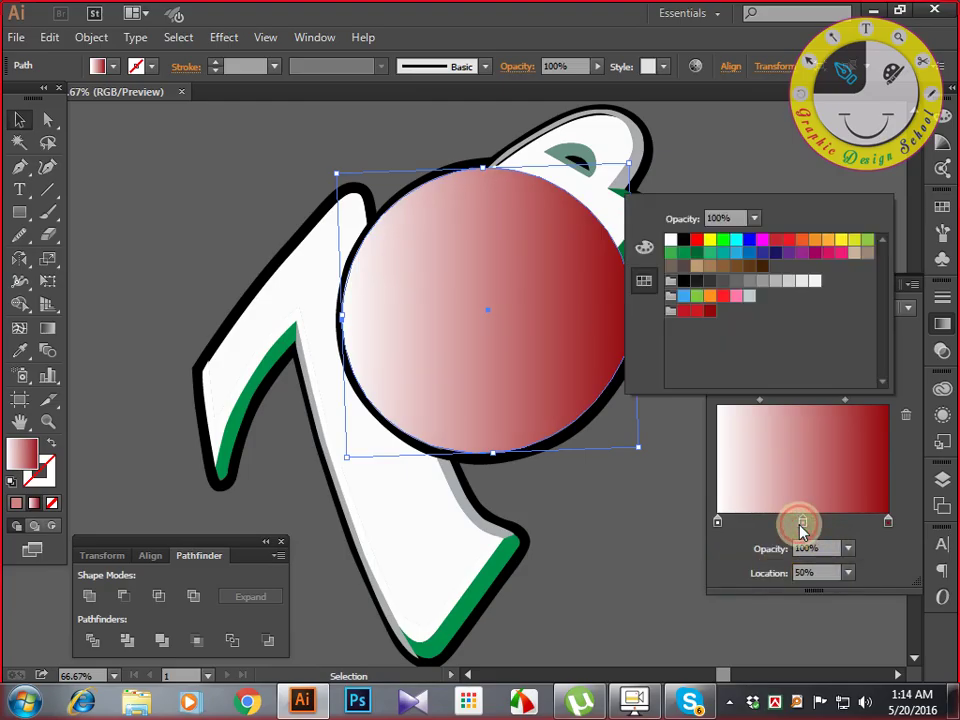
{"action": "left_click", "coordinate": [686, 313]}
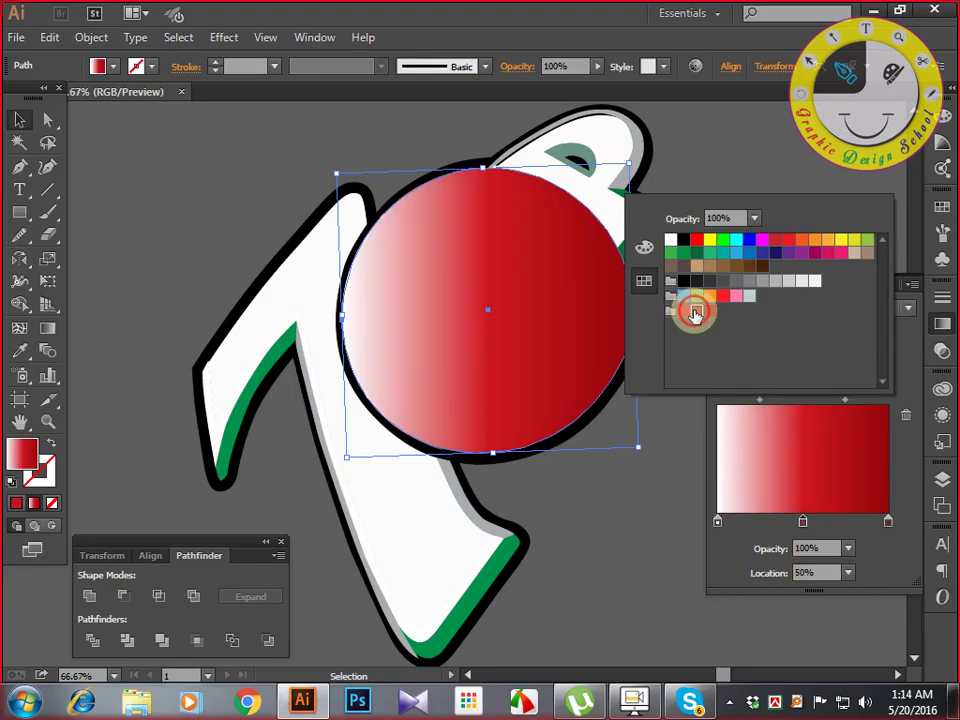
Color the start stop of the circle's gradient with a sampled red swatch and adjust it to R 225, G 60, B 33.
{"action": "left_click", "coordinate": [717, 521]}
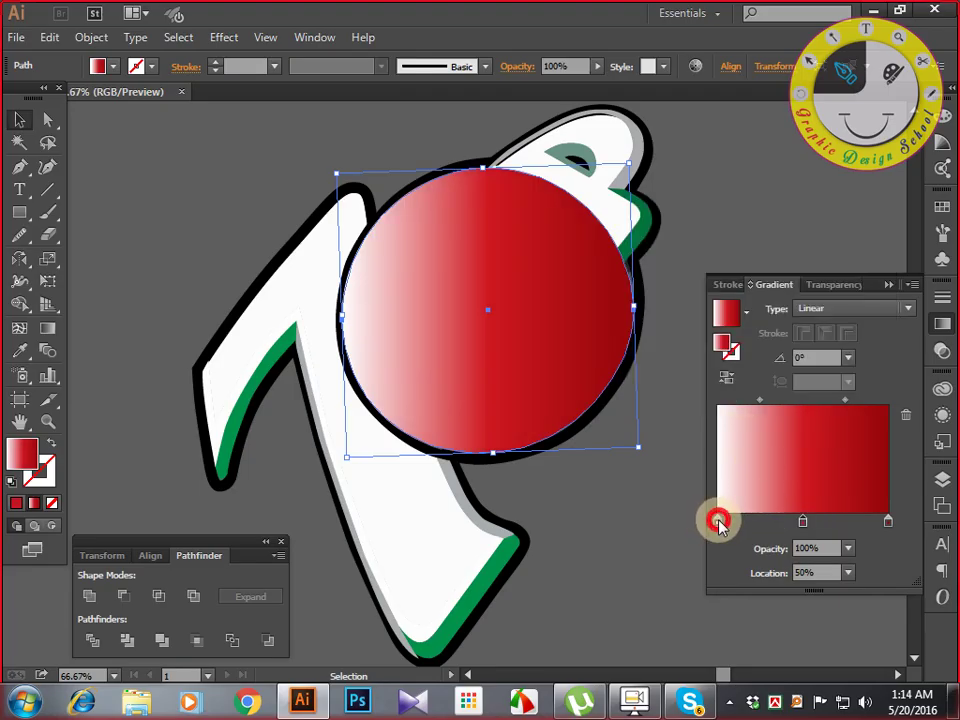
{"action": "left_click", "coordinate": [681, 316]}
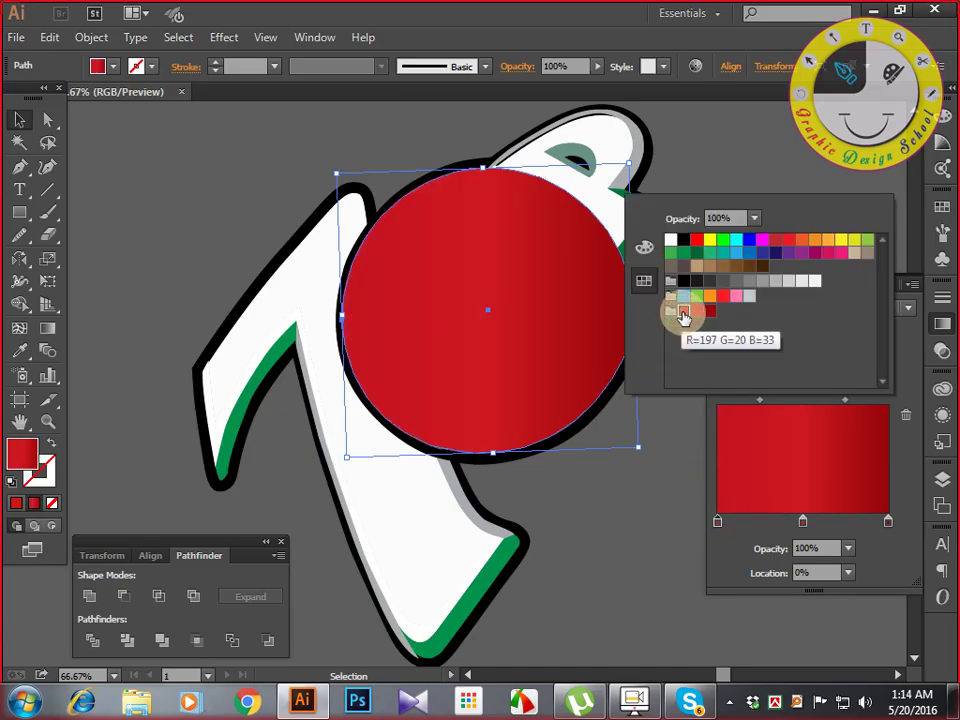
{"action": "left_click", "coordinate": [643, 250]}
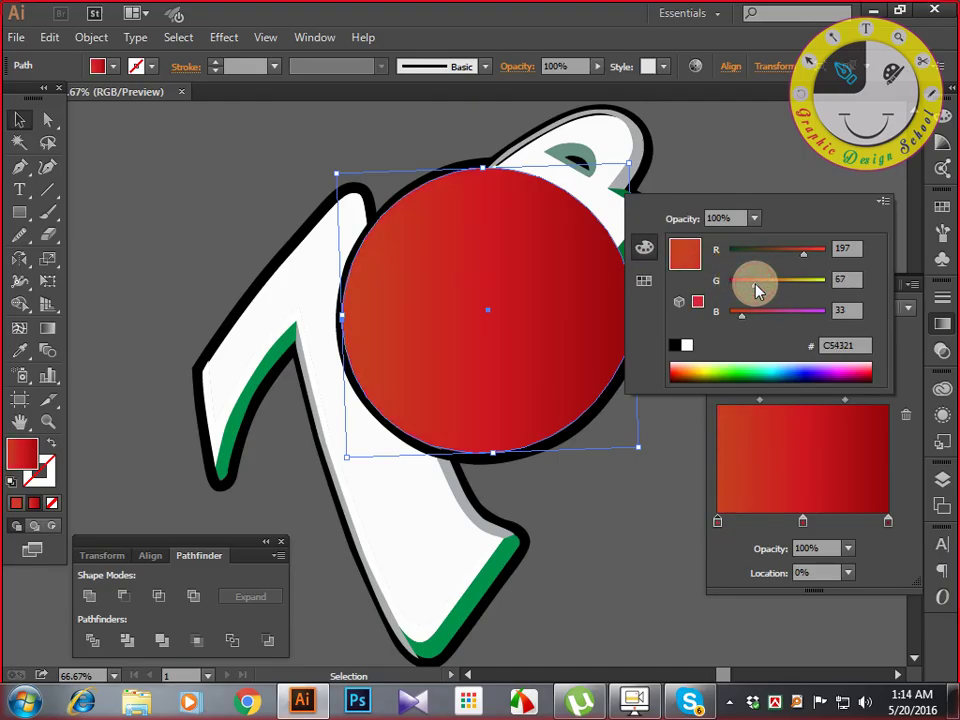
{"action": "left_click_drag", "start_coordinate": [755, 287], "coordinate": [756, 285]}
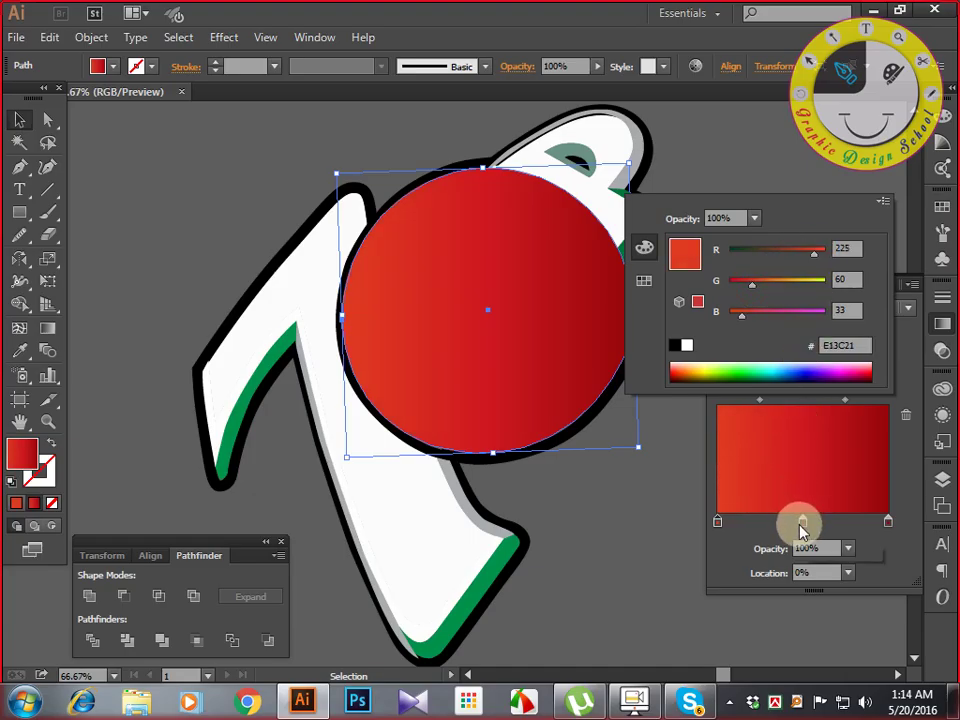
Adjust the color of the gradient's middle stop to R 207, G 59, B 32.
{"action": "left_click", "coordinate": [801, 522]}
{"action": "double_click", "coordinate": [801, 522]}
{"action": "left_click_drag", "start_coordinate": [743, 288], "coordinate": [755, 288]}
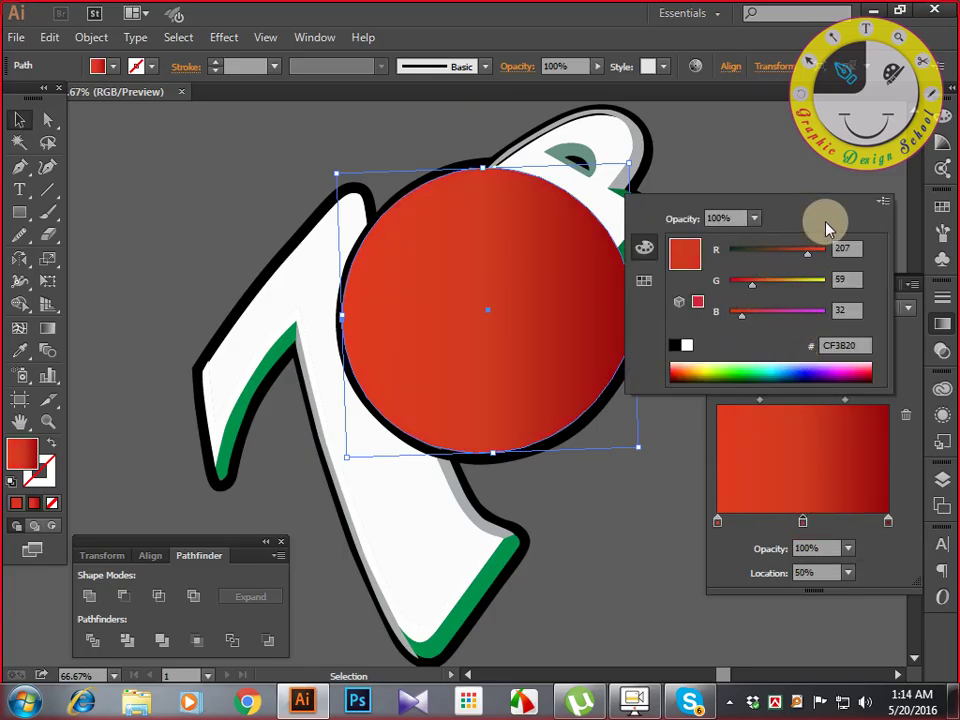
{"action": "left_click", "coordinate": [906, 443]}
Change the circle's gradient type to Radial and deselect the circle.
{"action": "left_click", "coordinate": [842, 307]}
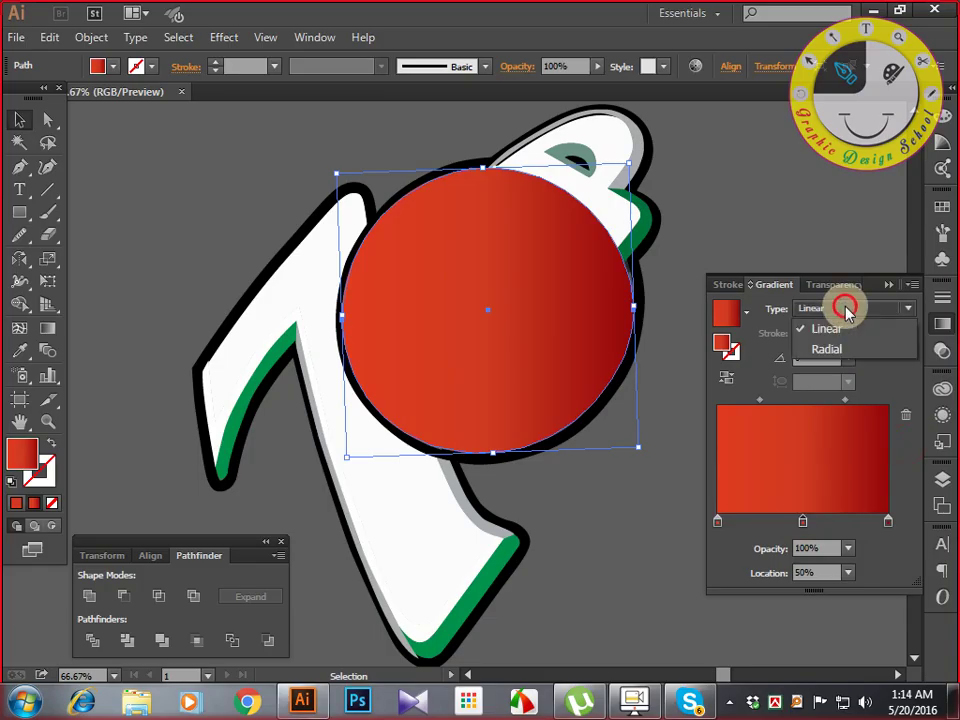
{"action": "left_click", "coordinate": [842, 348]}
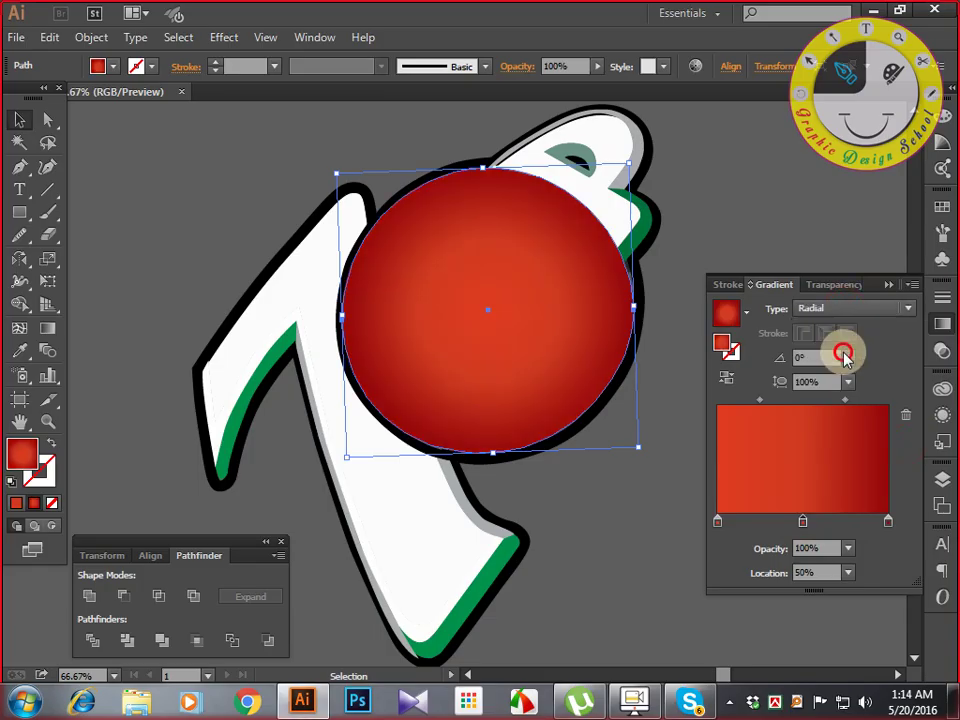
{"action": "left_click", "coordinate": [689, 232]}
{"action": "left_click_drag", "start_coordinate": [702, 232], "coordinate": [654, 268]}
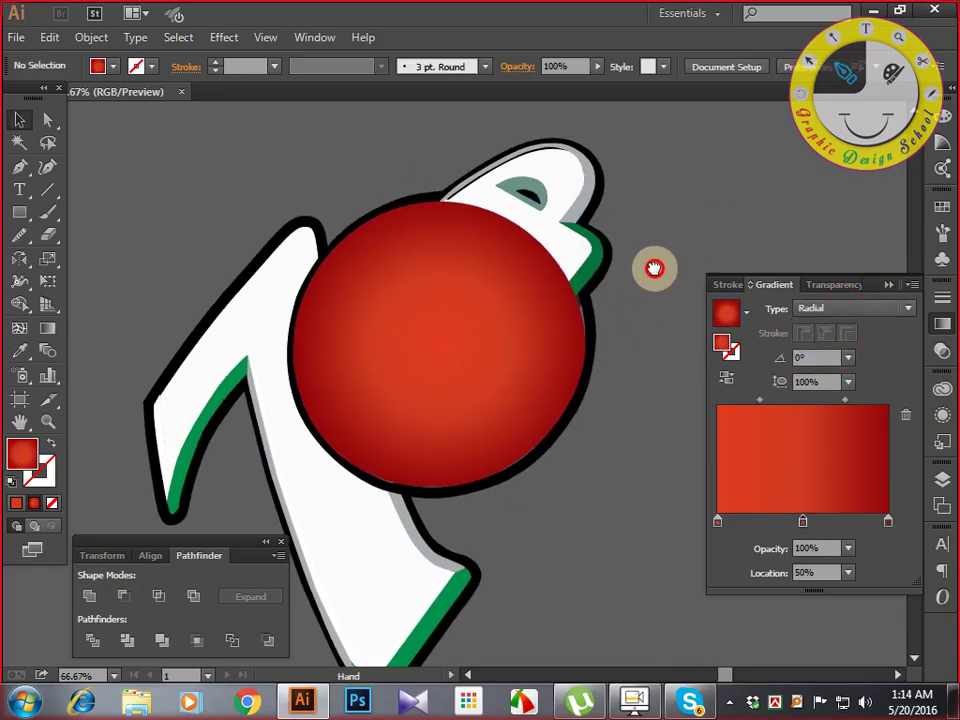
Send the gradient circle to the back behind the U and P letters, leaving it deselected.
{"action": "left_click", "coordinate": [533, 300]}
{"action": "key", "text": "ctrl+["}
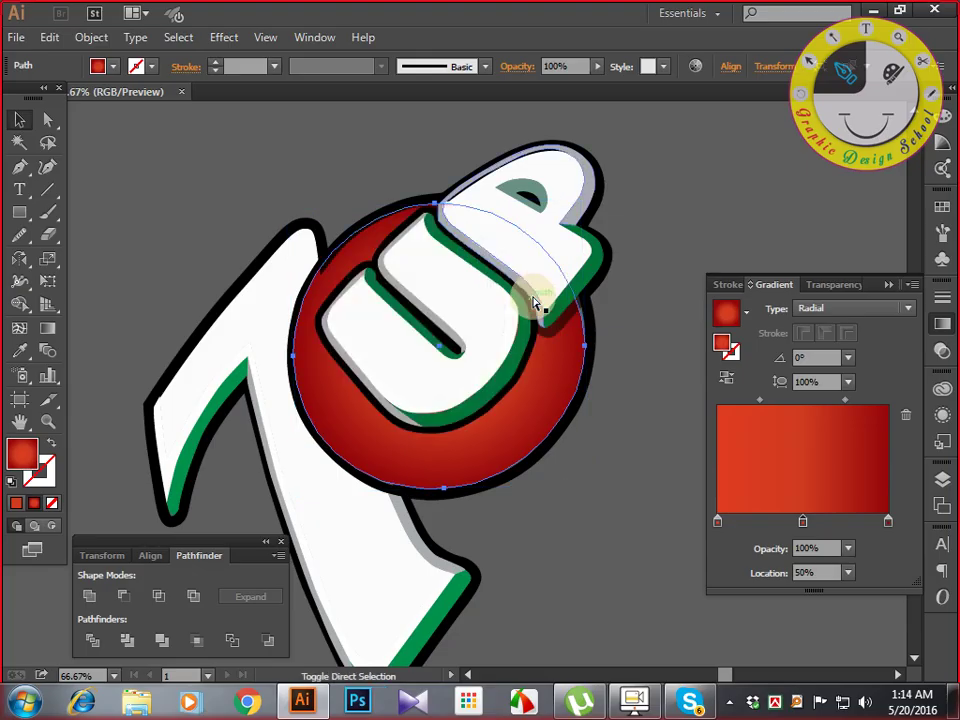
{"action": "left_click", "coordinate": [672, 405]}
{"action": "mouse_move", "coordinate": [635, 454]}
{"action": "left_mouse_down"}
{"action": "mouse_move", "coordinate": [657, 417]}
{"action": "mouse_move", "coordinate": [648, 436]}
{"action": "left_mouse_up"}
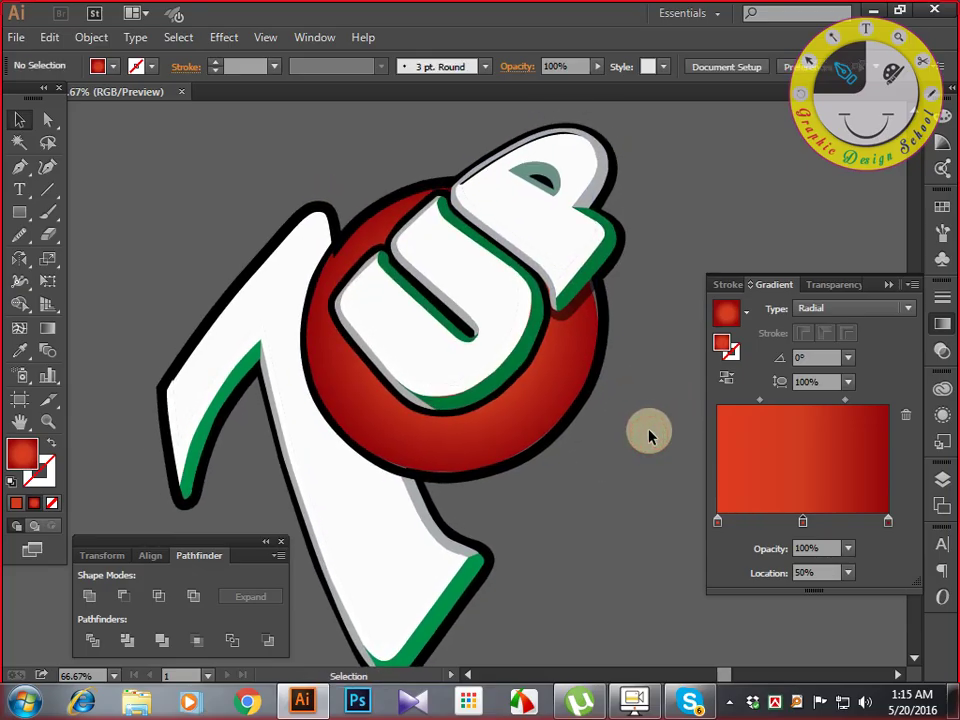
Ungroup the grouped logo artwork into separate shapes and deselect them.
{"action": "left_click", "coordinate": [352, 225]}
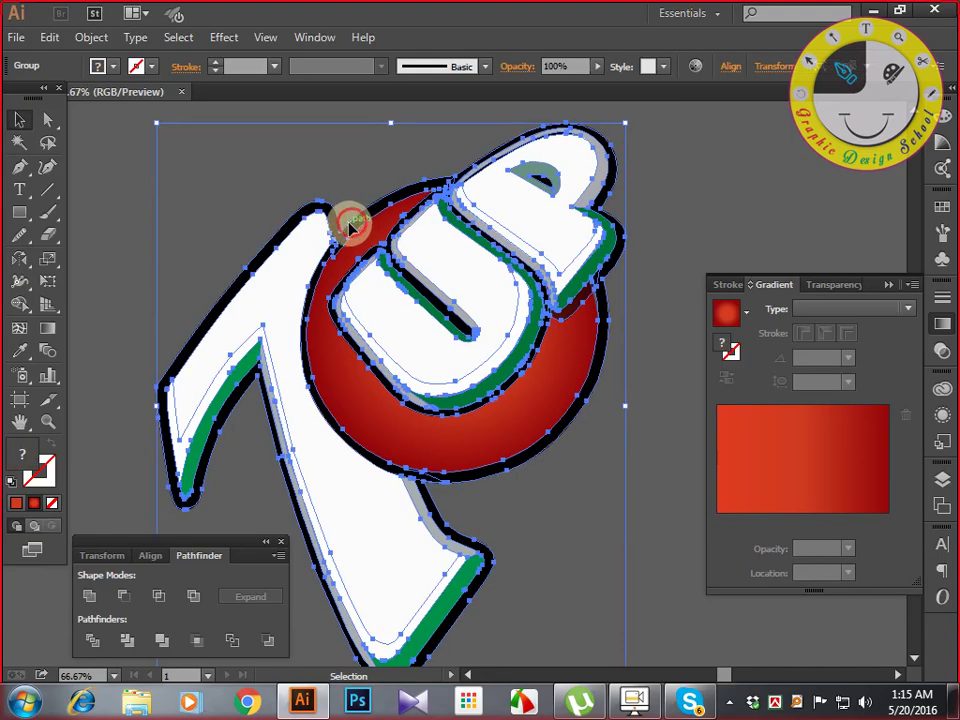
{"action": "right_click", "coordinate": [332, 214]}
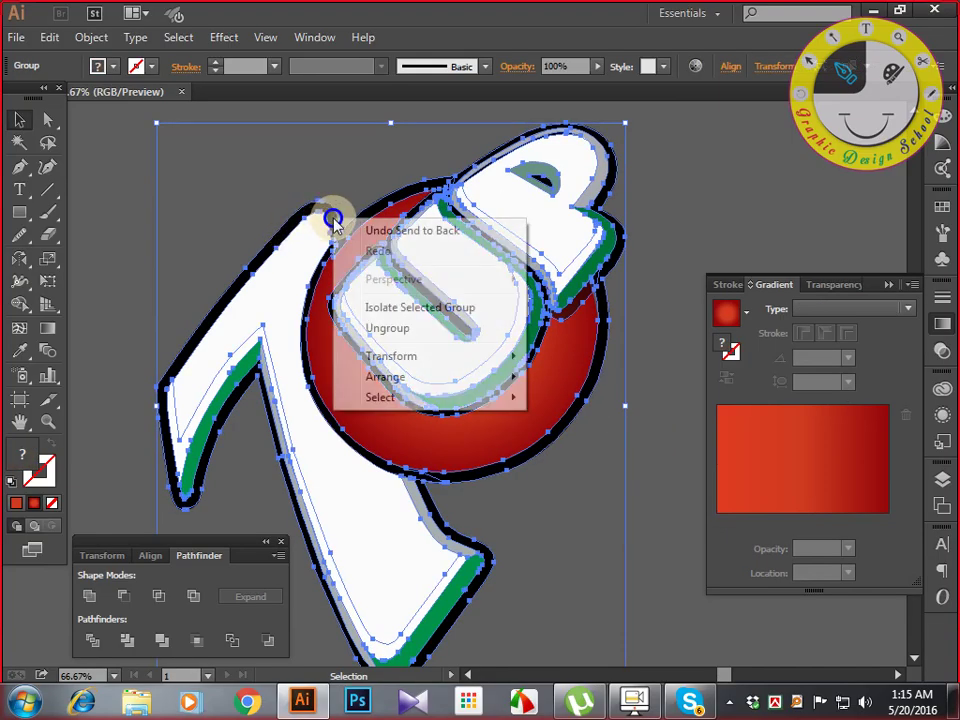
{"action": "left_click", "coordinate": [381, 325]}
{"action": "left_click", "coordinate": [778, 190]}
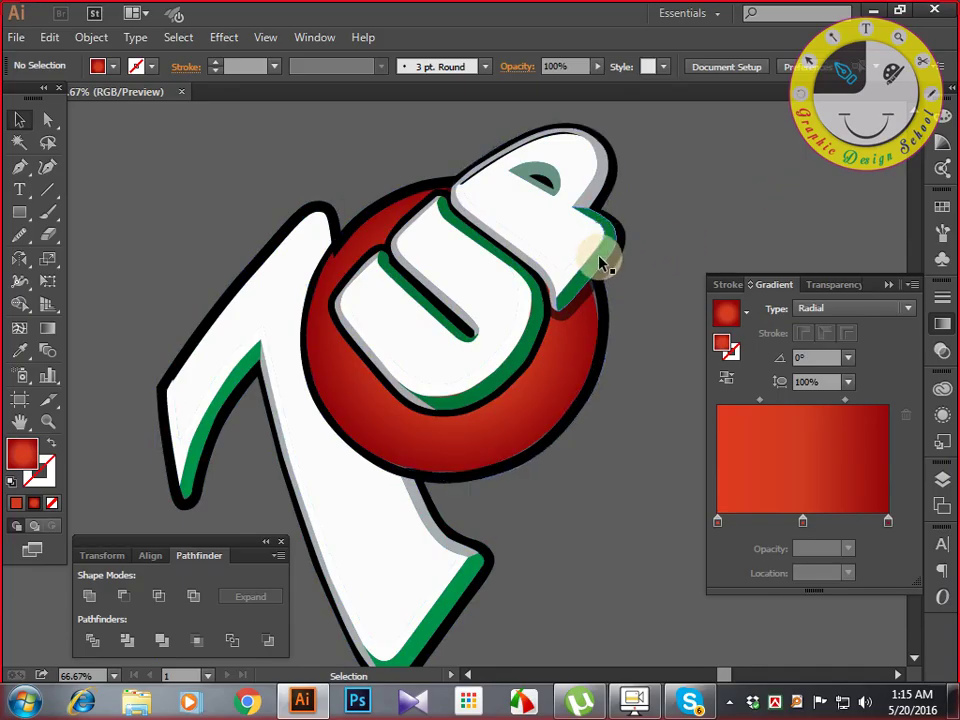
{"action": "left_click", "coordinate": [322, 211]}
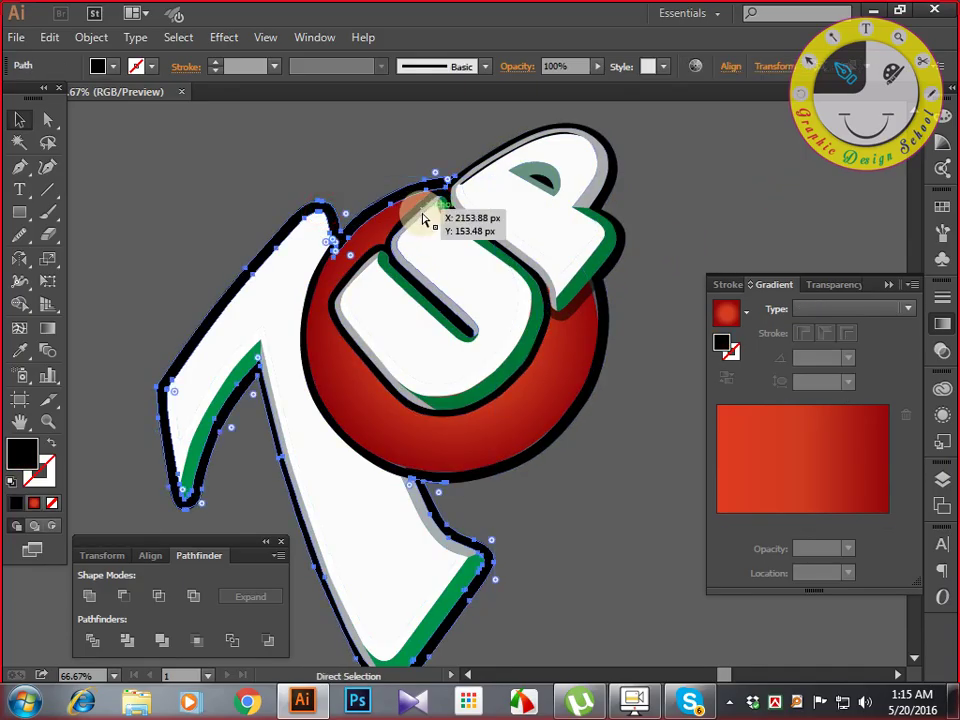
{"action": "left_click", "coordinate": [611, 263], "text": "shift"}
{"action": "left_click", "coordinate": [611, 263], "text": "shift"}
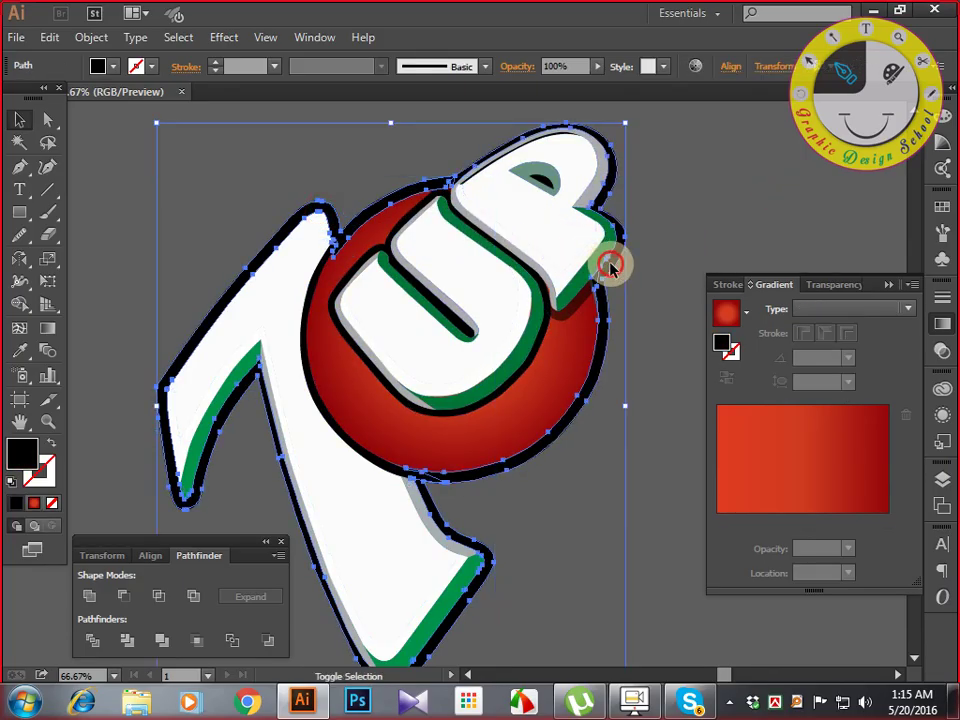
{"action": "key", "text": "a"}
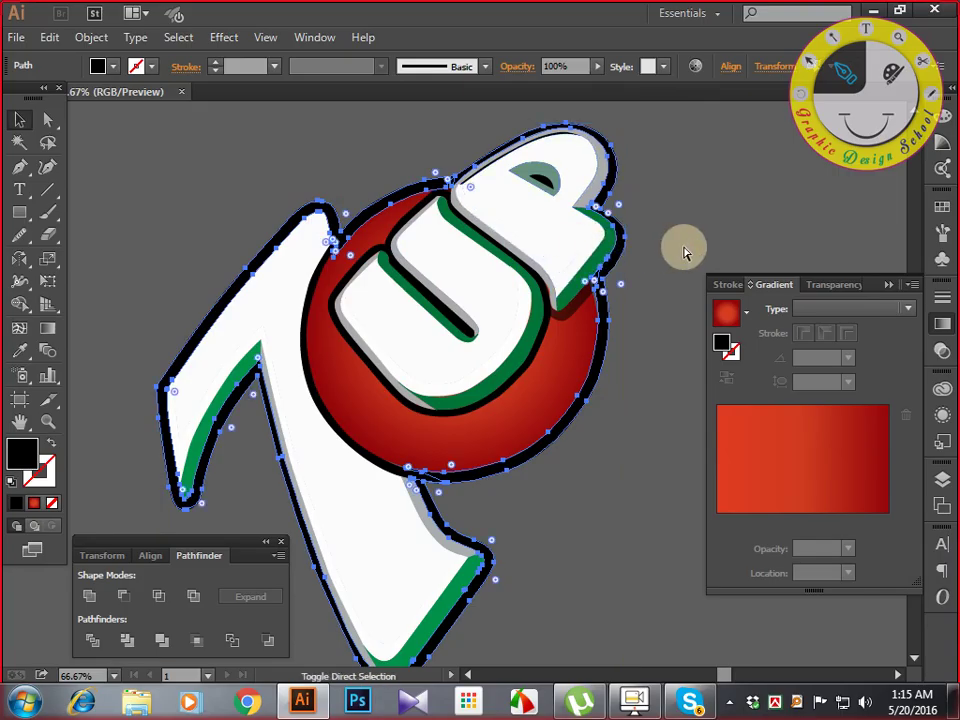
{"action": "key", "text": "v"}
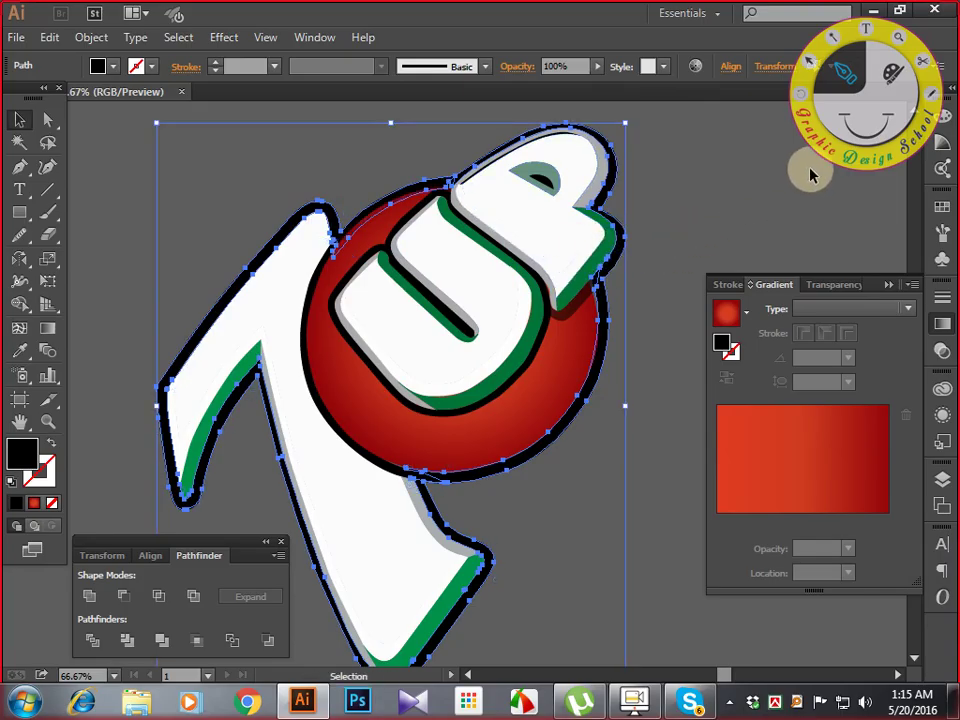
{"action": "left_click", "coordinate": [806, 171]}
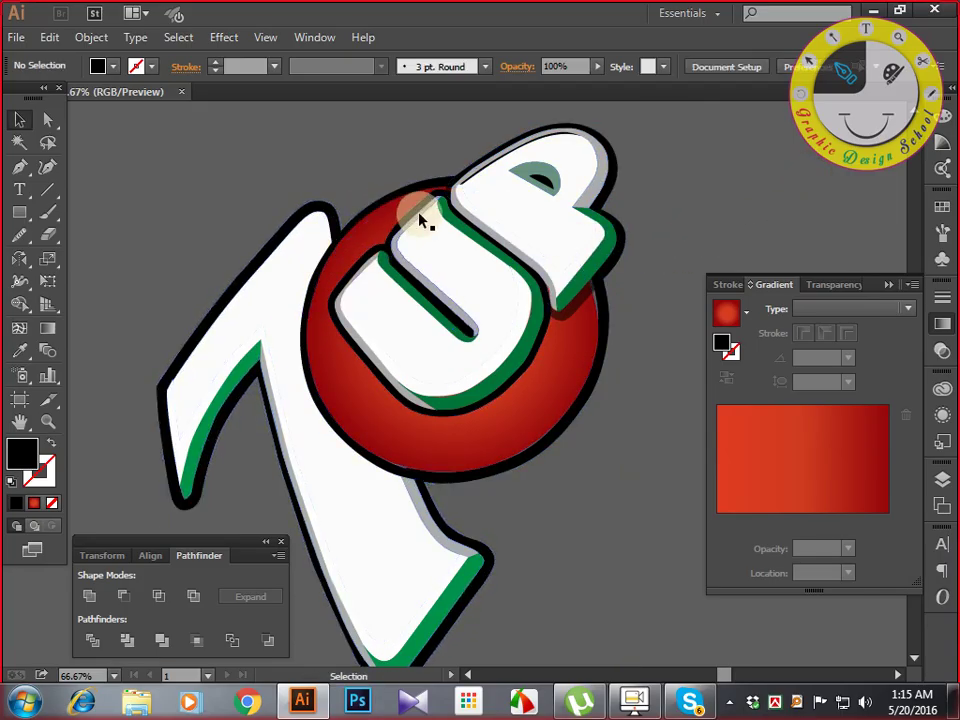
Inspect the redrawn logo's outlines and red ball, and compare them with the reference image.
{"action": "left_click_drag", "start_coordinate": [626, 208], "coordinate": [669, 193]}
{"action": "left_click_drag", "start_coordinate": [727, 195], "coordinate": [683, 247]}
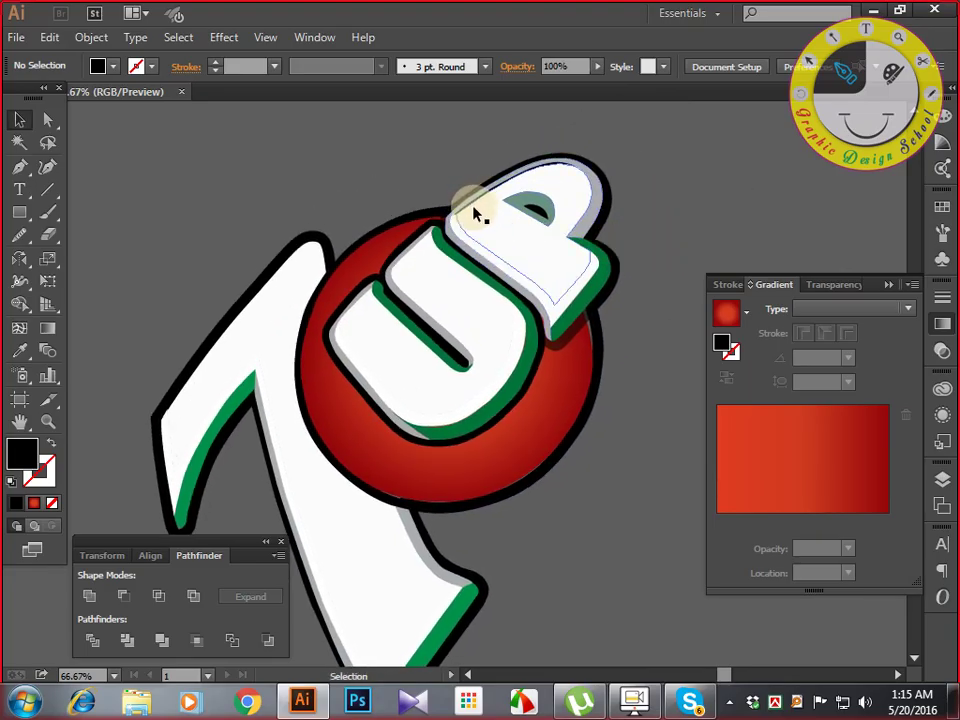
{"action": "left_click_drag", "start_coordinate": [660, 190], "coordinate": [690, 199]}
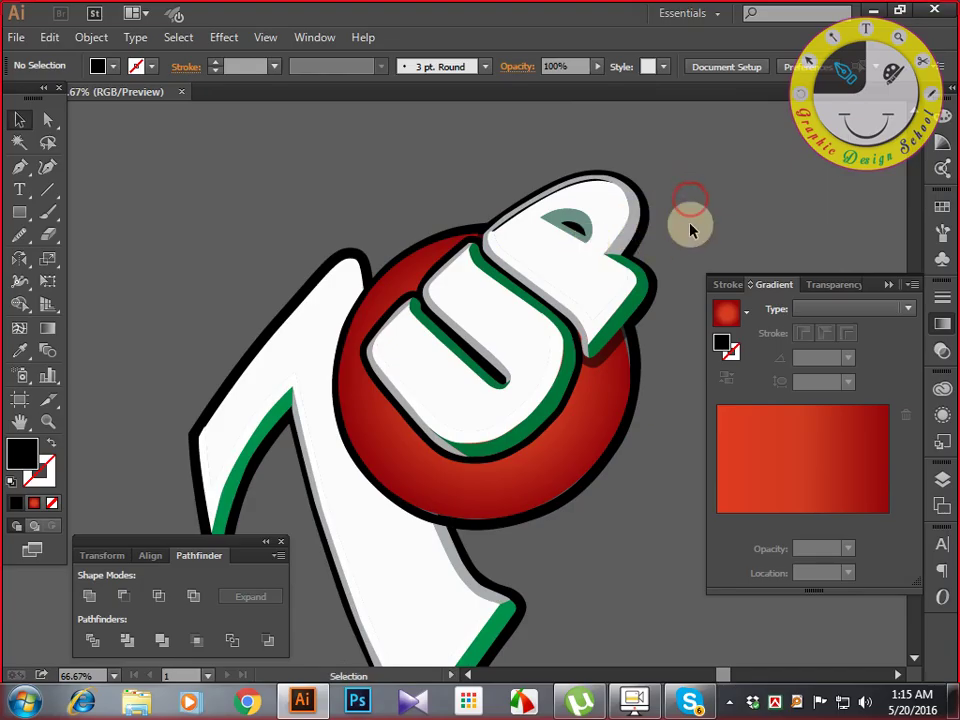
{"action": "left_click_drag", "start_coordinate": [714, 254], "coordinate": [784, 133]}
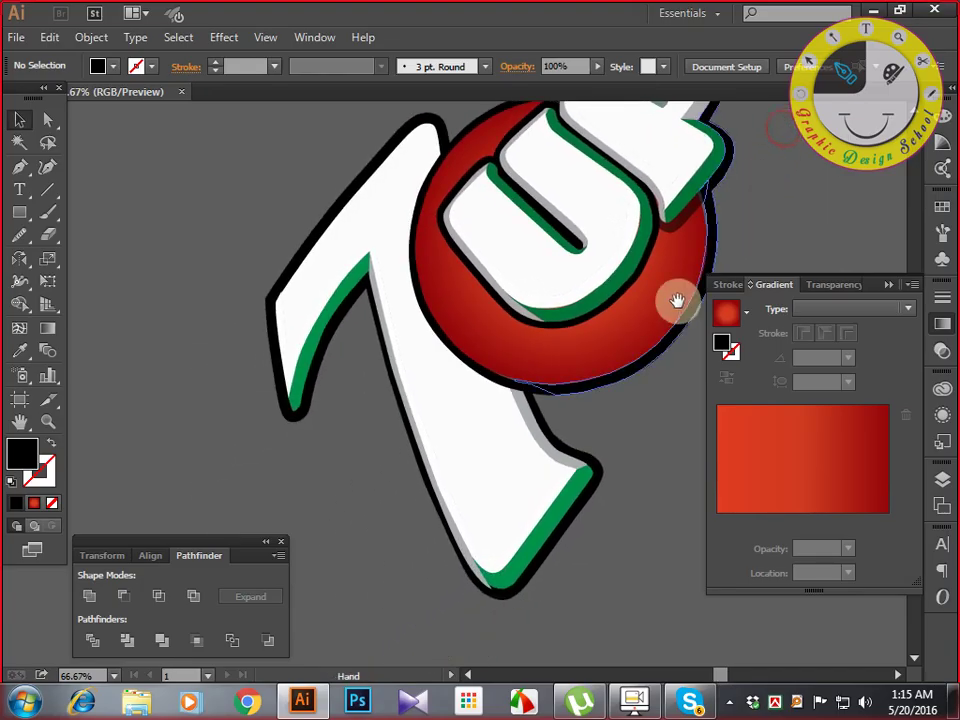
{"action": "left_click_drag", "start_coordinate": [677, 302], "coordinate": [691, 262]}
{"action": "left_click_drag", "start_coordinate": [582, 578], "coordinate": [594, 555]}
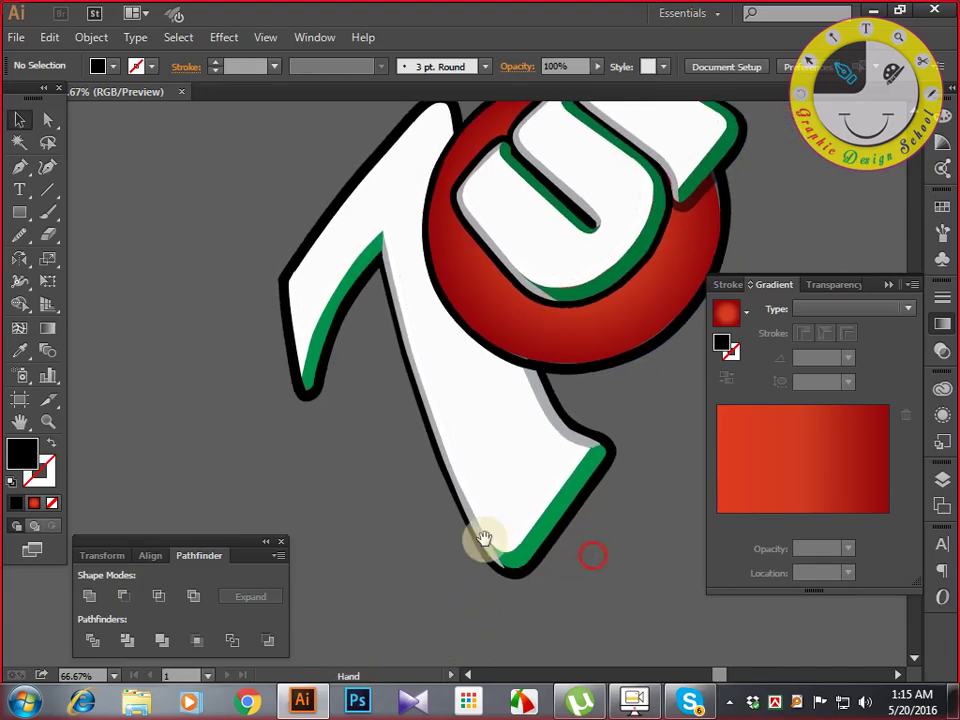
{"action": "left_click_drag", "start_coordinate": [449, 509], "coordinate": [570, 546]}
{"action": "key", "text": "ctrl+minus"}
{"action": "key", "text": "ctrl+minus"}
{"action": "key", "text": "ctrl+minus"}
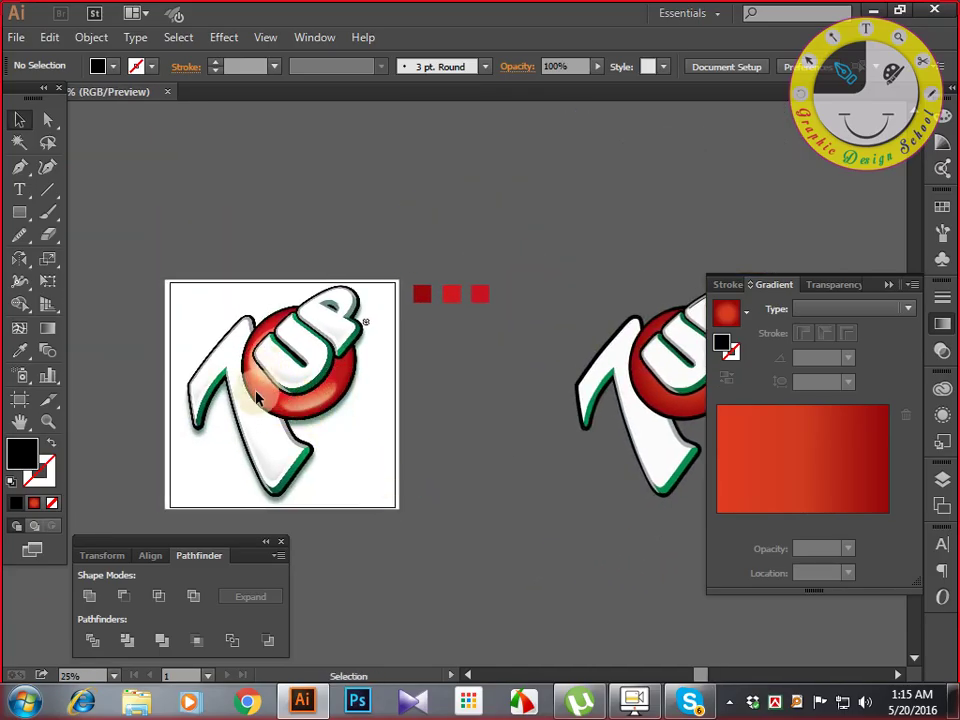
{"action": "mouse_move", "coordinate": [318, 420]}
{"action": "left_mouse_down"}
{"action": "mouse_move", "coordinate": [246, 364]}
{"action": "mouse_move", "coordinate": [318, 400]}
{"action": "left_mouse_up"}
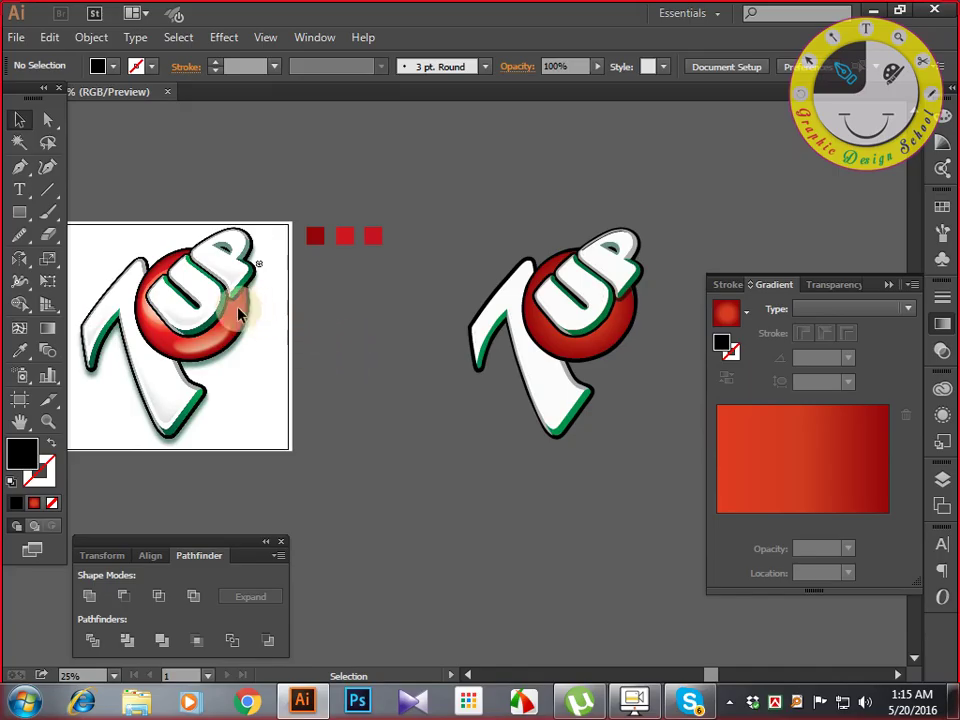
Draw a flat ellipse between the reference image and the redrawn logo, filled with a white-to-black linear gradient at -90°.
{"action": "left_click_drag", "start_coordinate": [20, 212], "coordinate": [72, 254]}
{"action": "left_click_drag", "start_coordinate": [324, 342], "coordinate": [434, 380]}
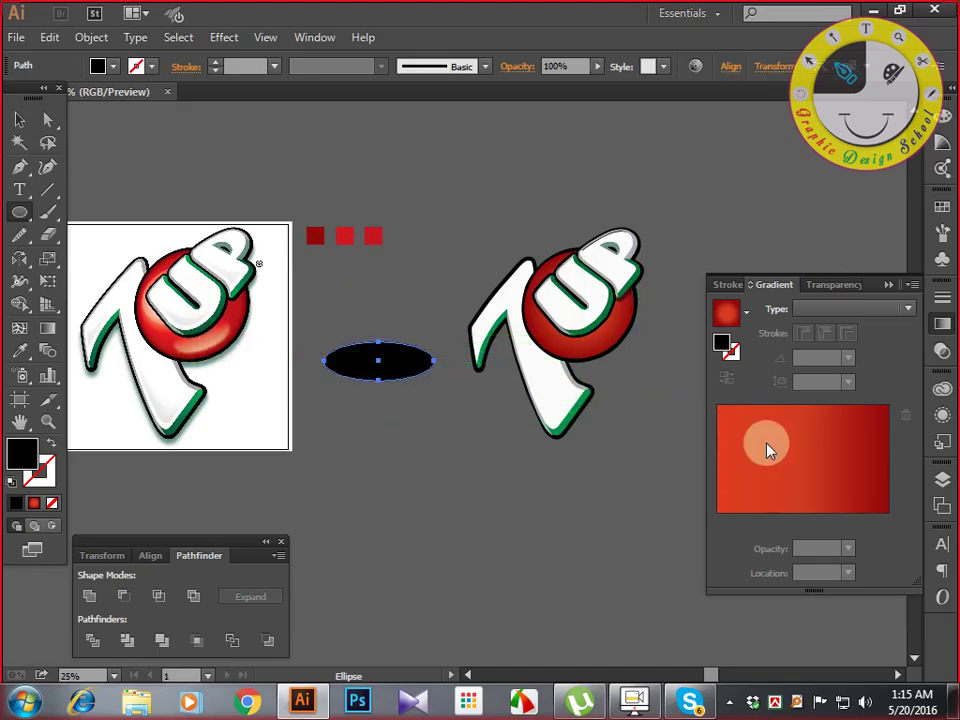
{"action": "left_click", "coordinate": [748, 315]}
{"action": "left_click", "coordinate": [653, 352]}
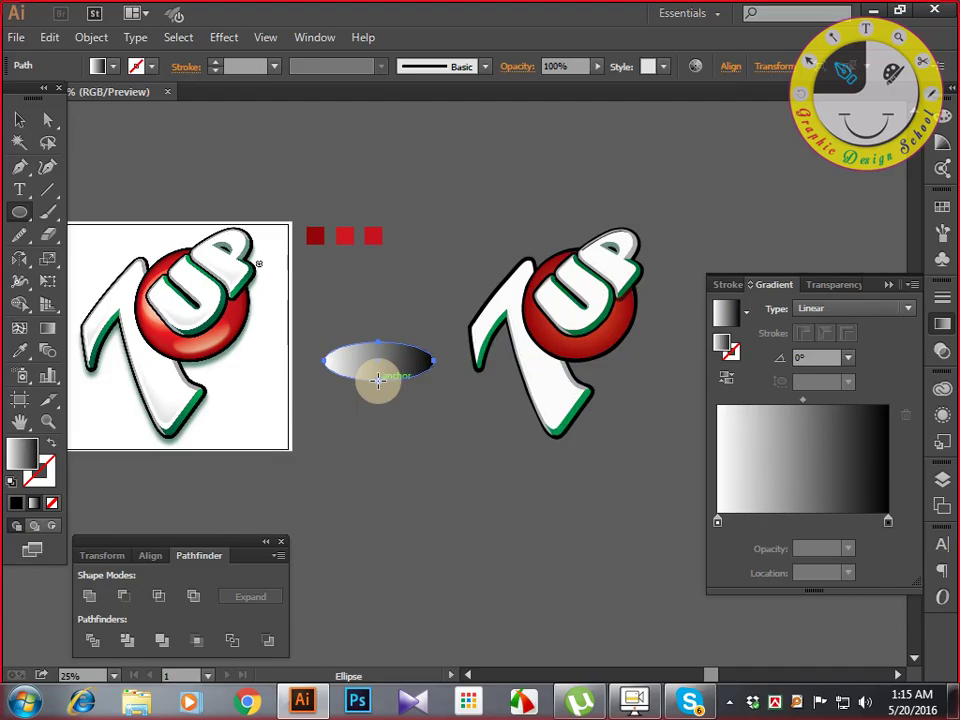
{"action": "left_click", "coordinate": [848, 359]}
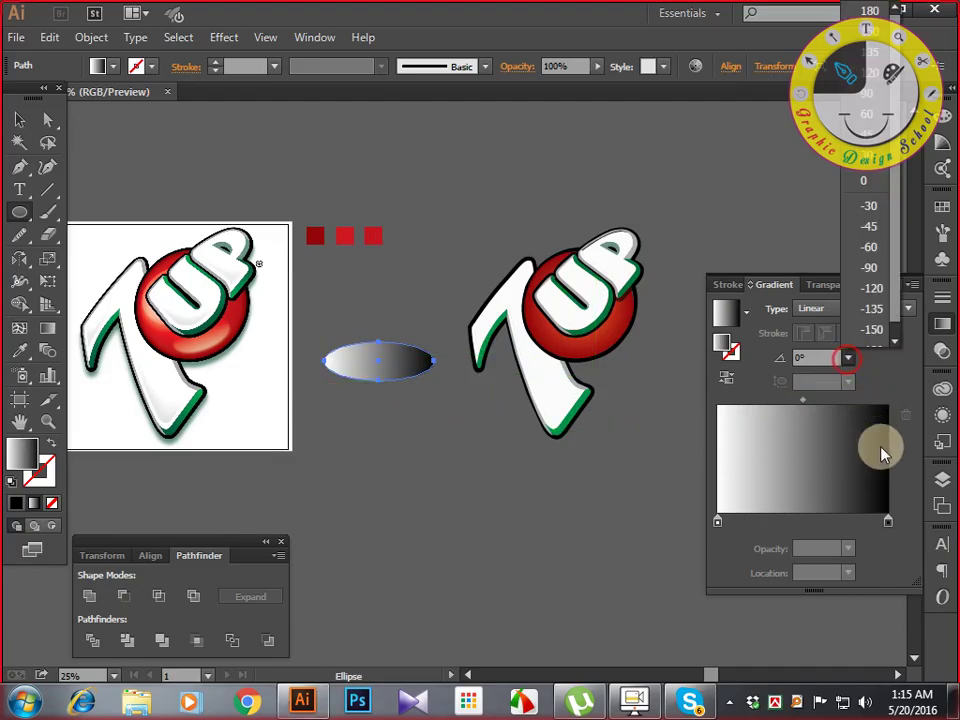
{"action": "left_click", "coordinate": [870, 265]}
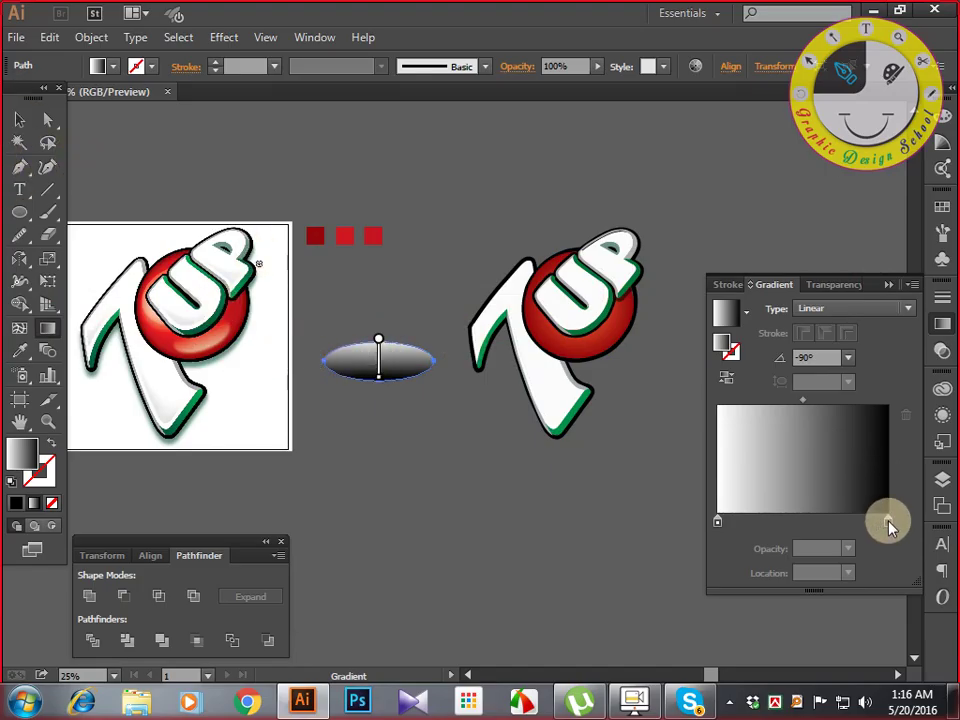
Color the ellipse gradient's end stop white and set its white start stop to 0% opacity.
{"action": "double_click", "coordinate": [888, 521]}
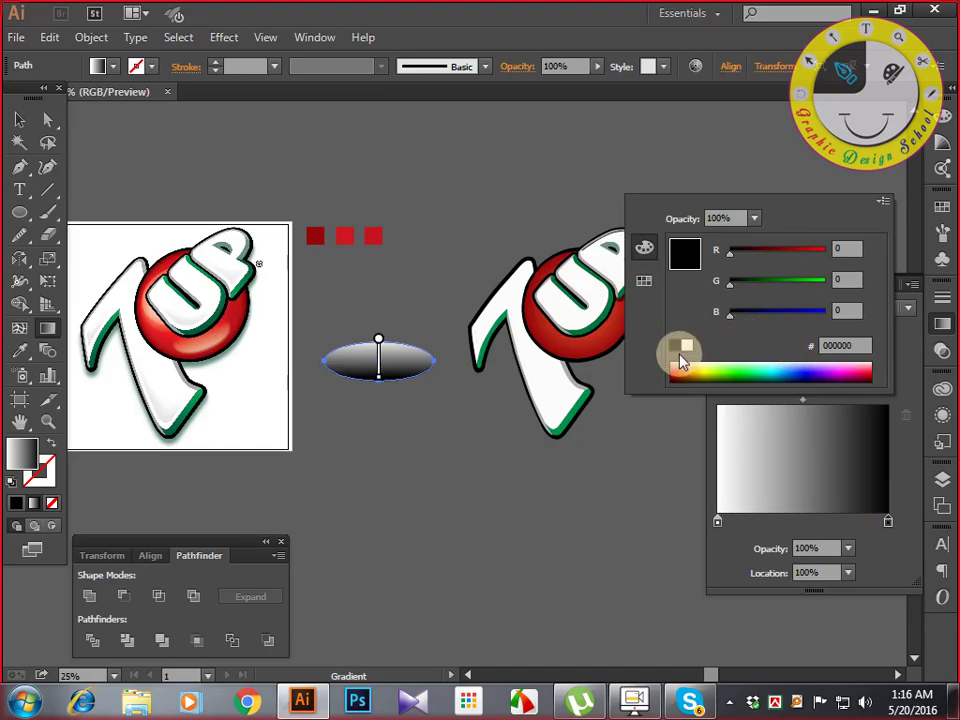
{"action": "left_click", "coordinate": [686, 346]}
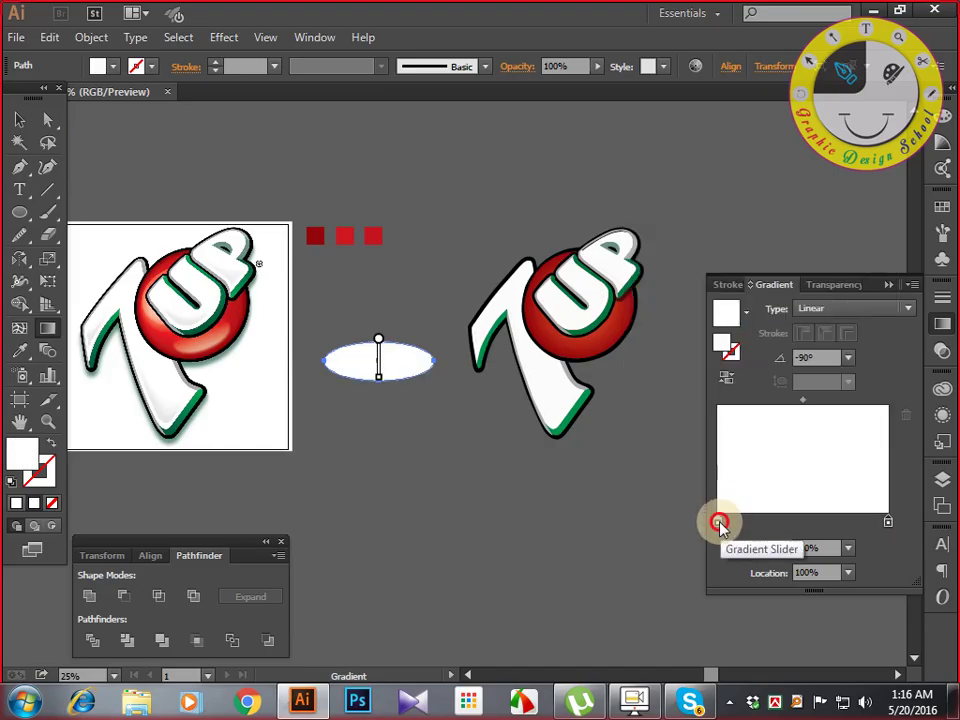
{"action": "double_click", "coordinate": [718, 521]}
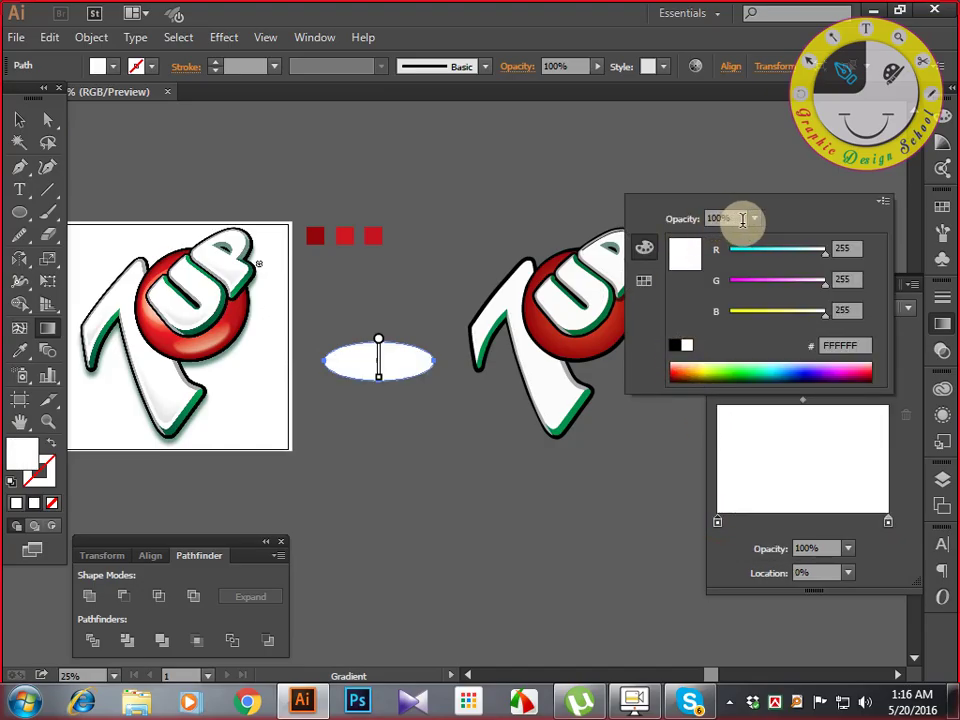
{"action": "left_click", "coordinate": [752, 219]}
{"action": "left_click", "coordinate": [772, 239]}
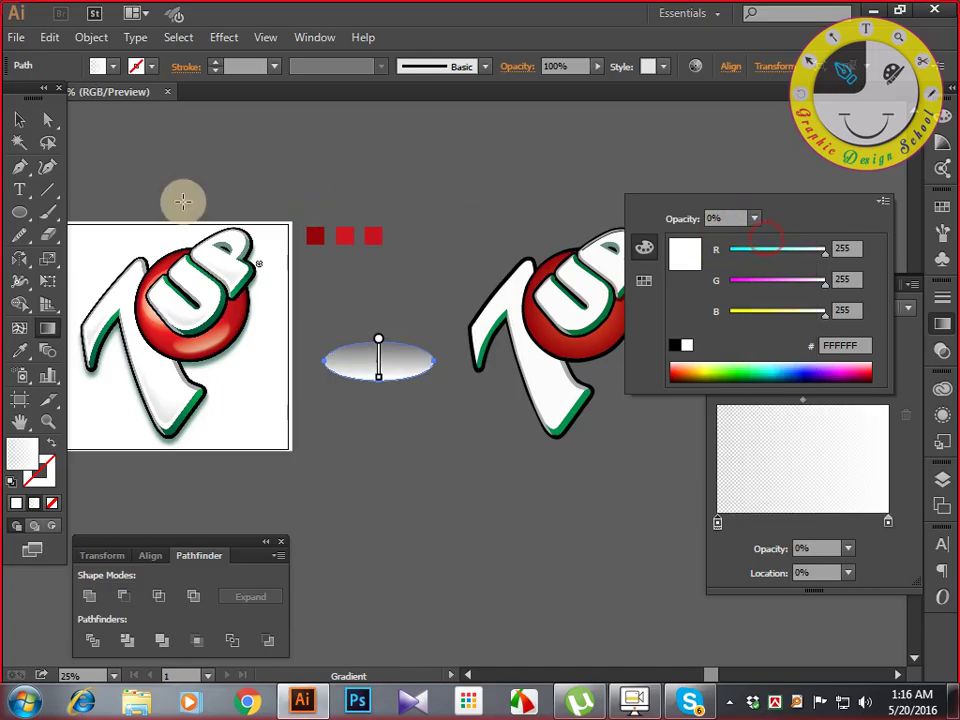
{"action": "left_click", "coordinate": [20, 117]}
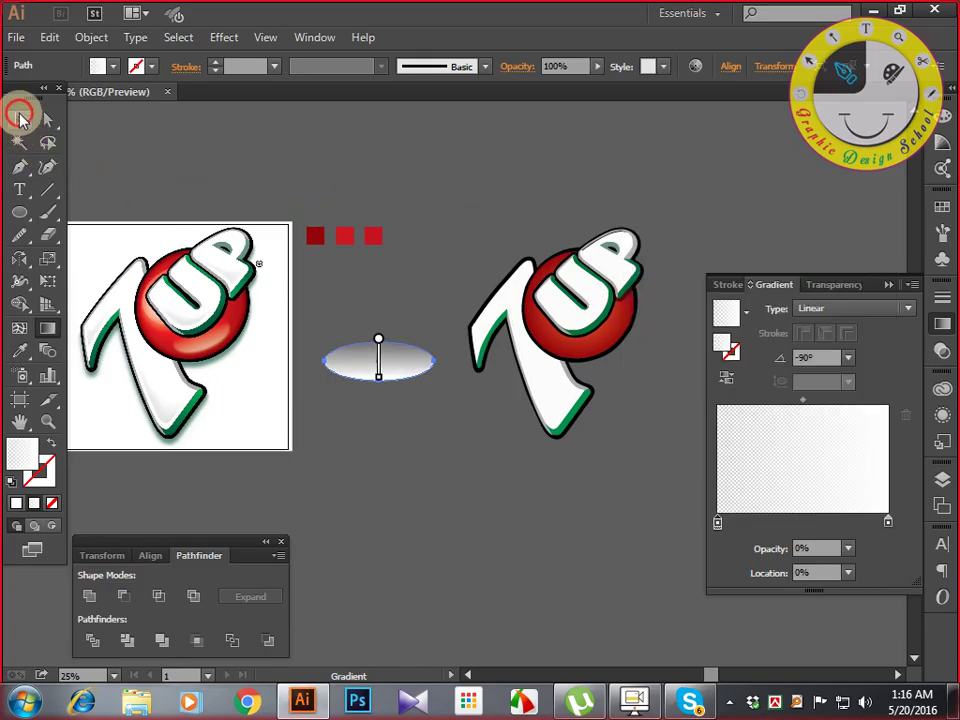
Set the opacity of the ellipse gradient's end stop to 30%.
{"action": "left_click", "coordinate": [887, 521]}
{"action": "double_click", "coordinate": [887, 521]}
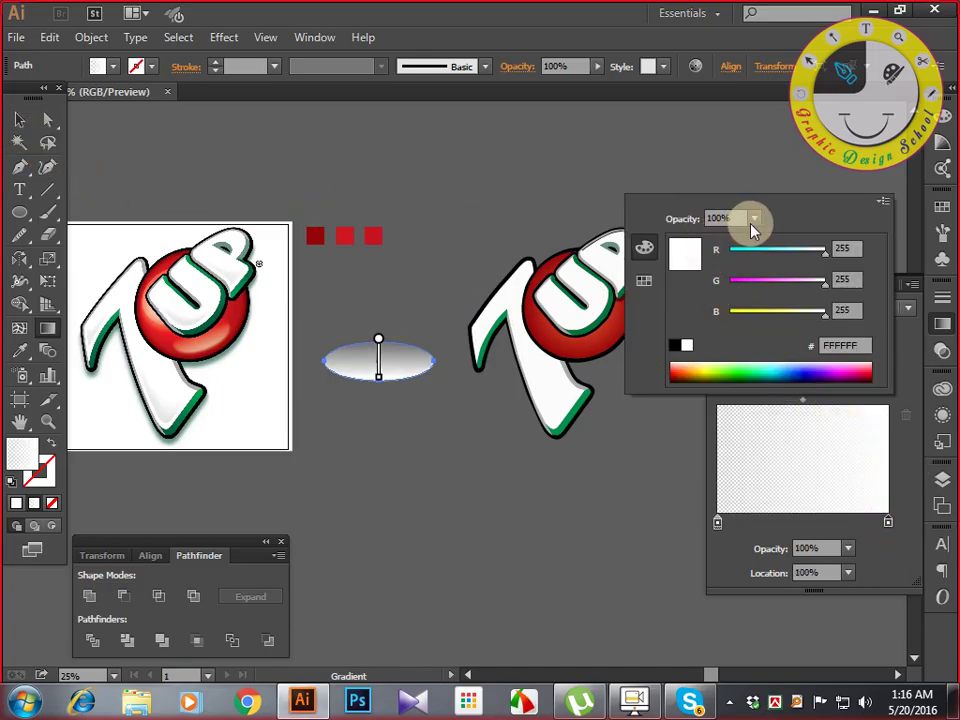
{"action": "left_click", "coordinate": [754, 218]}
{"action": "left_click", "coordinate": [780, 302]}
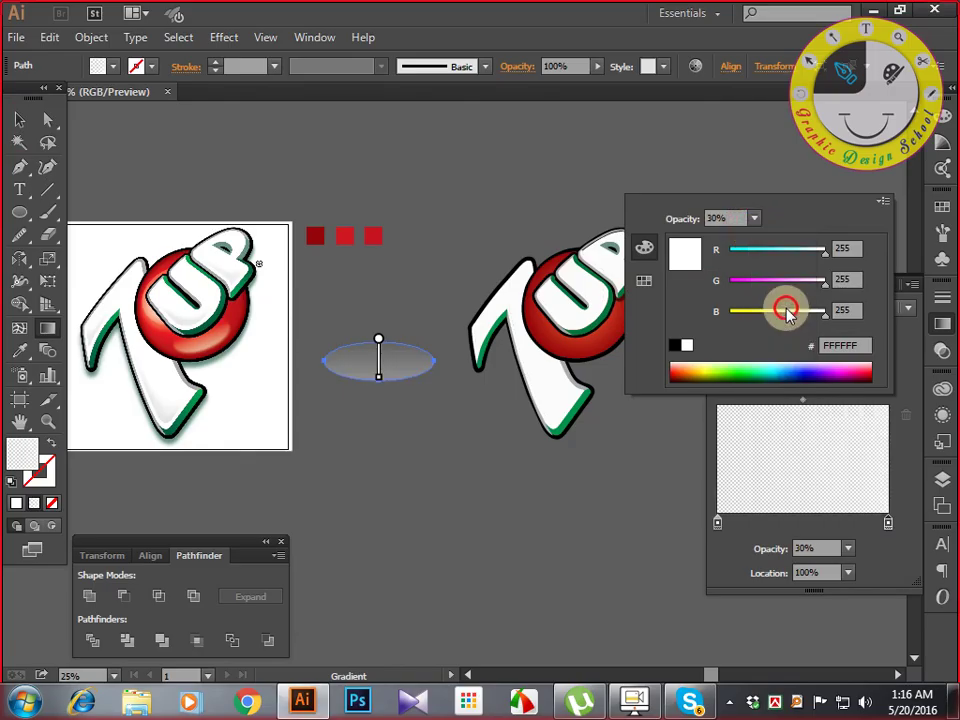
Move the translucent ellipse onto the lower part of the redrawn logo's red ball.
{"action": "left_click", "coordinate": [16, 120]}
{"action": "left_click", "coordinate": [18, 119]}
{"action": "left_click", "coordinate": [291, 160]}
{"action": "scroll", "coordinate": [504, 203], "scroll_direction": "right", "scroll_amount": 2}
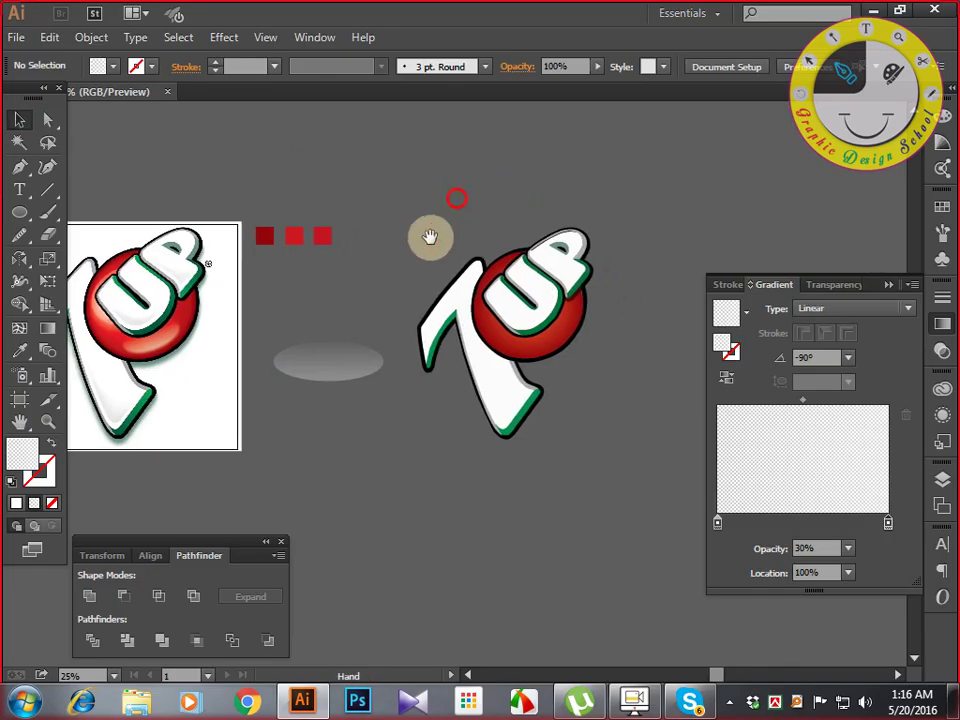
{"action": "left_click_drag", "start_coordinate": [372, 370], "coordinate": [640, 403]}
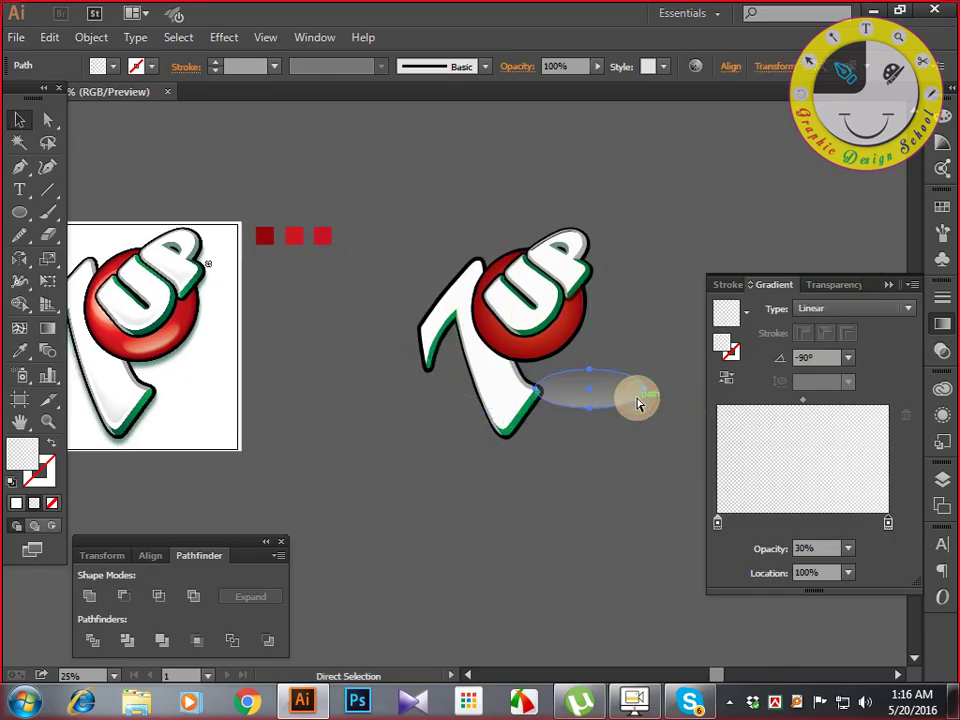
{"action": "key", "text": "ctrl+plus"}
{"action": "key", "text": "ctrl+plus"}
{"action": "left_click_drag", "start_coordinate": [578, 390], "coordinate": [234, 399]}
{"action": "left_click", "coordinate": [338, 398]}
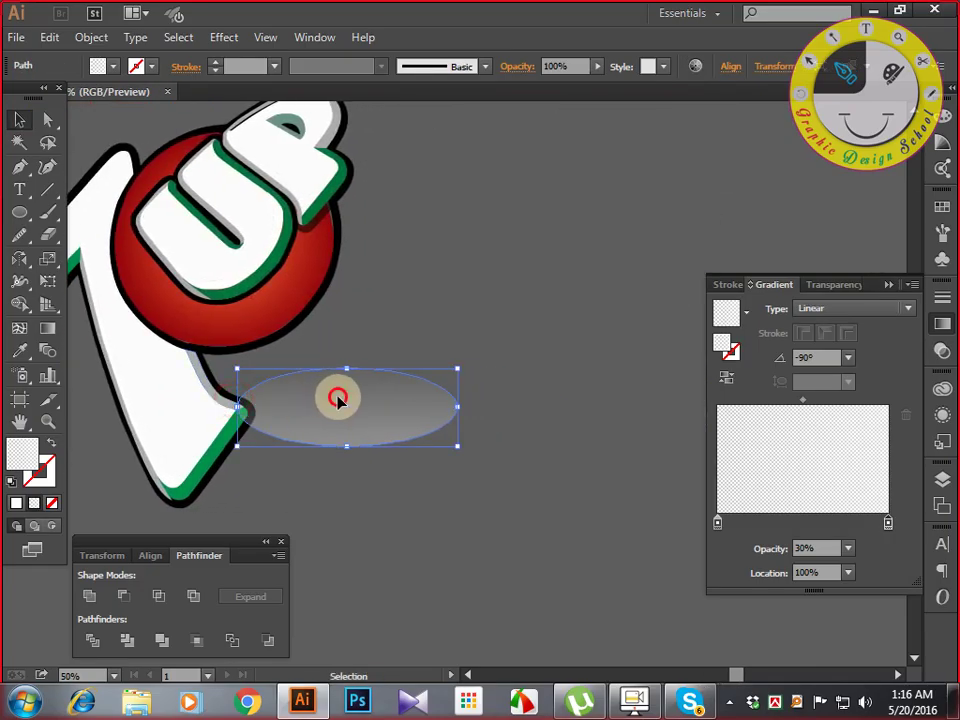
{"action": "left_click_drag", "start_coordinate": [338, 399], "coordinate": [233, 307]}
{"action": "left_click", "coordinate": [431, 319]}
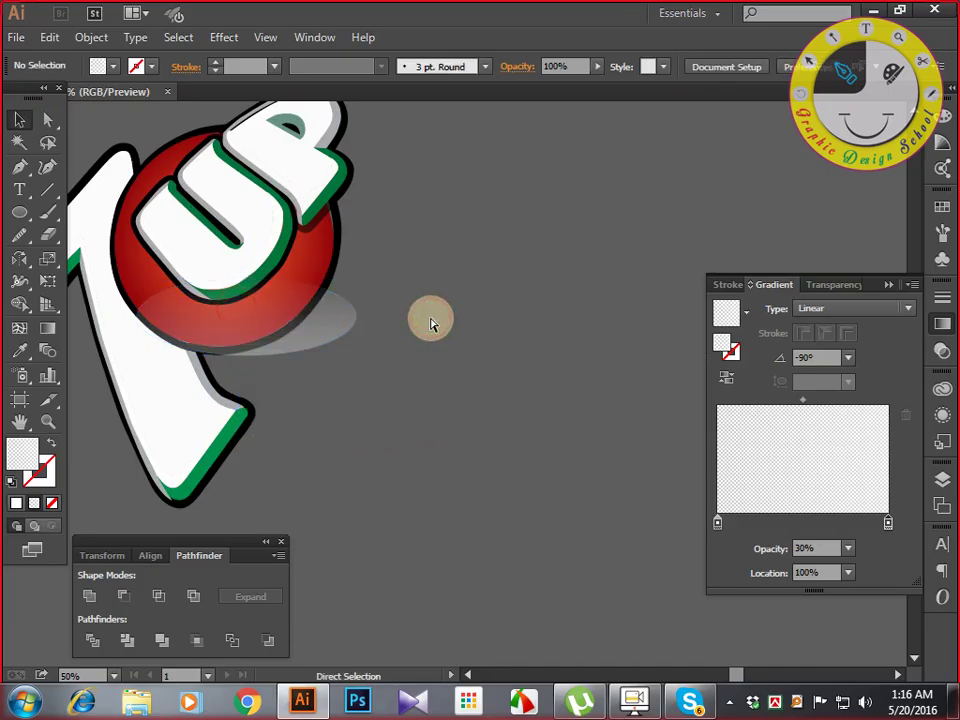
Scale the highlight ellipse down to a little over half its size on the lower part of the red ball.
{"action": "scroll", "coordinate": [431, 322], "scroll_direction": "up", "scroll_amount": 2}
{"action": "left_click_drag", "start_coordinate": [430, 318], "coordinate": [660, 422]}
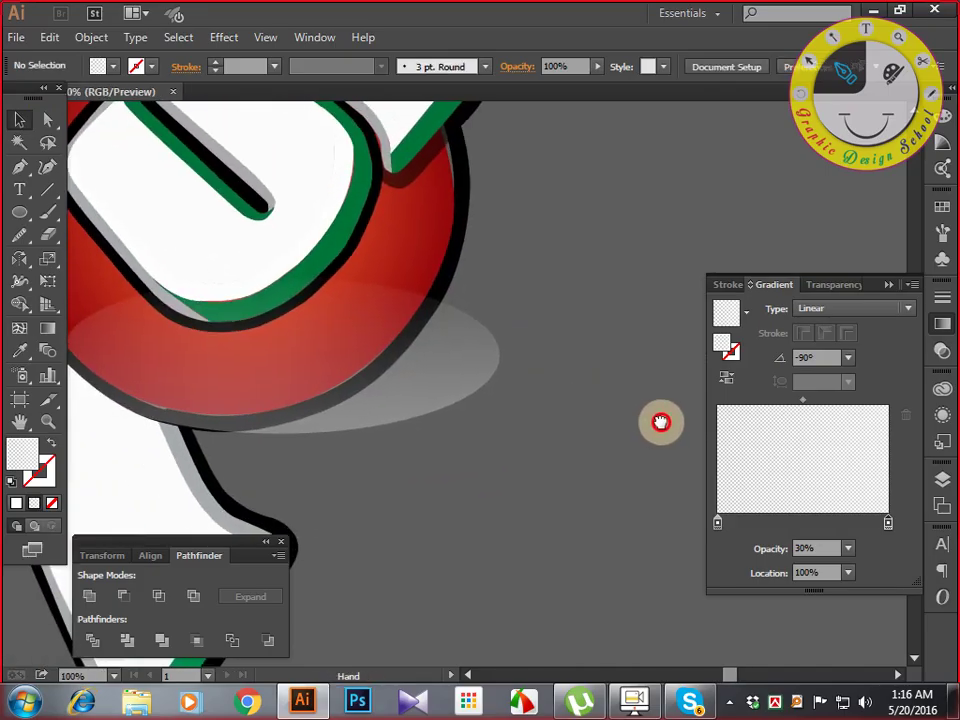
{"action": "left_click", "coordinate": [392, 388]}
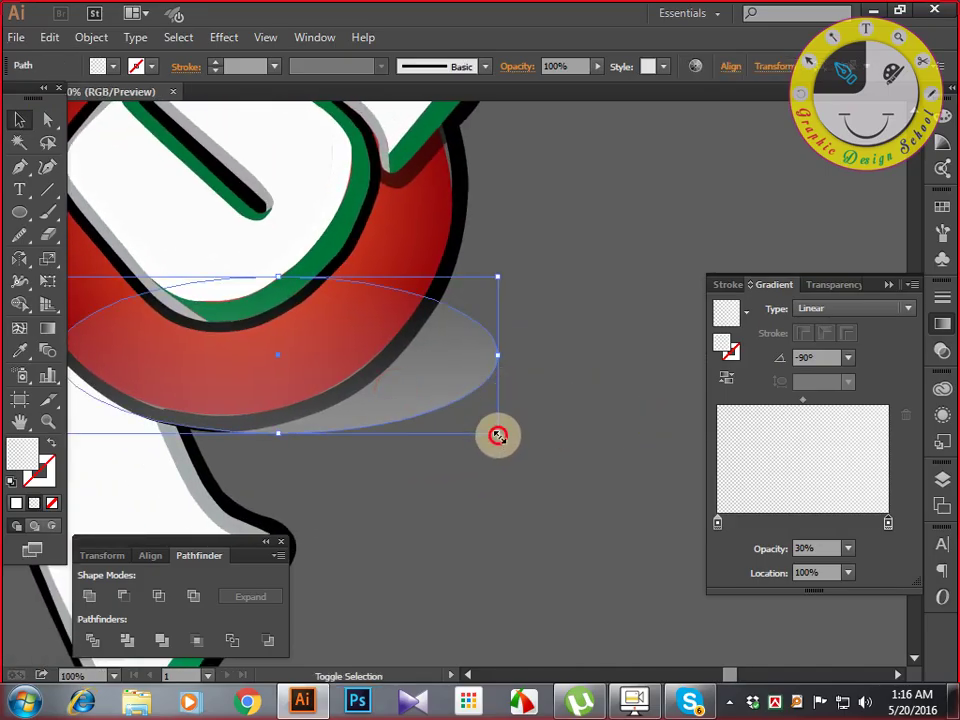
{"action": "left_click_drag", "start_coordinate": [498, 435], "coordinate": [450, 399]}
{"action": "left_click_drag", "start_coordinate": [403, 441], "coordinate": [602, 463]}
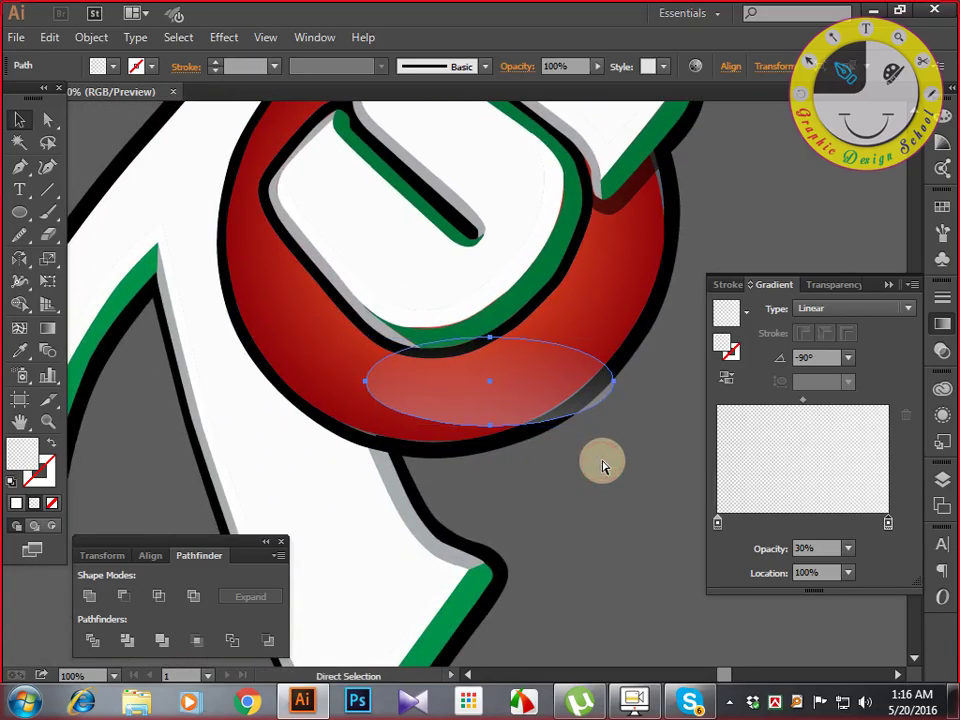
Duplicate the whole redrawn logo and place the copy so that it partly overlaps the reference image.
{"action": "scroll", "coordinate": [602, 463], "scroll_direction": "down", "scroll_amount": 5}
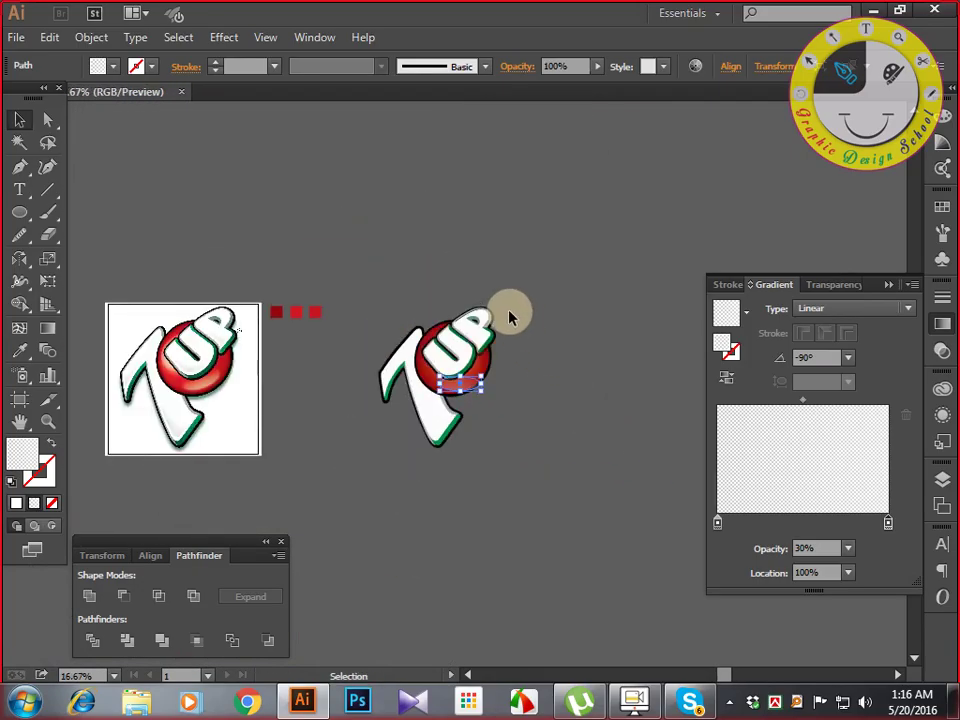
{"action": "left_click_drag", "start_coordinate": [336, 294], "coordinate": [647, 438]}
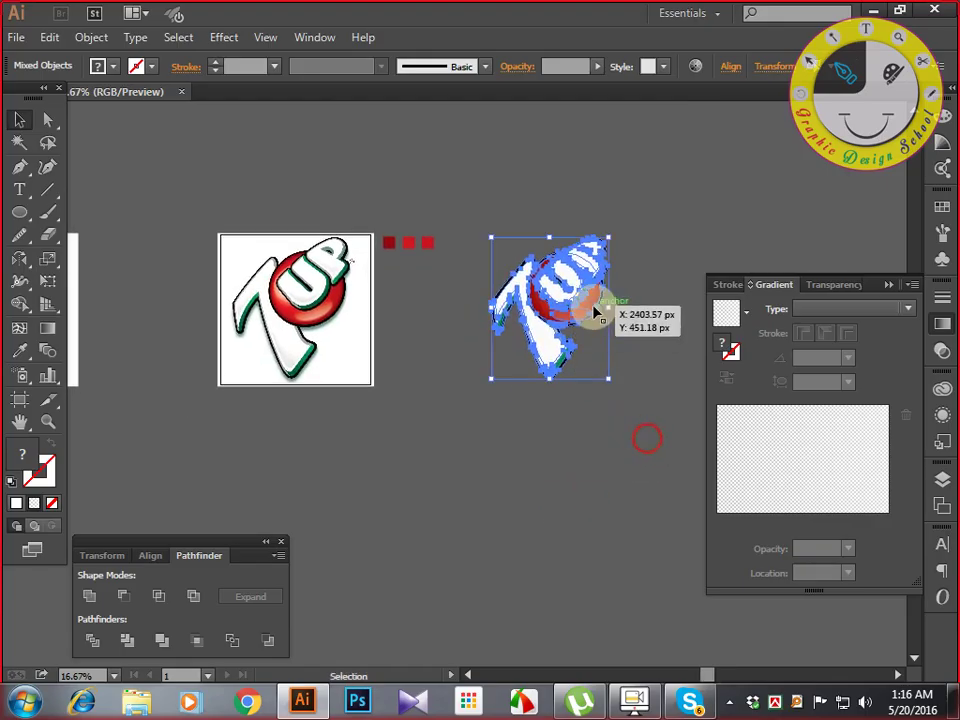
{"action": "left_click_drag", "start_coordinate": [557, 306], "coordinate": [388, 318]}
{"action": "key", "text": "ctrl+equal"}
{"action": "key", "text": "ctrl+equal"}
{"action": "key", "text": "ctrl+equal"}
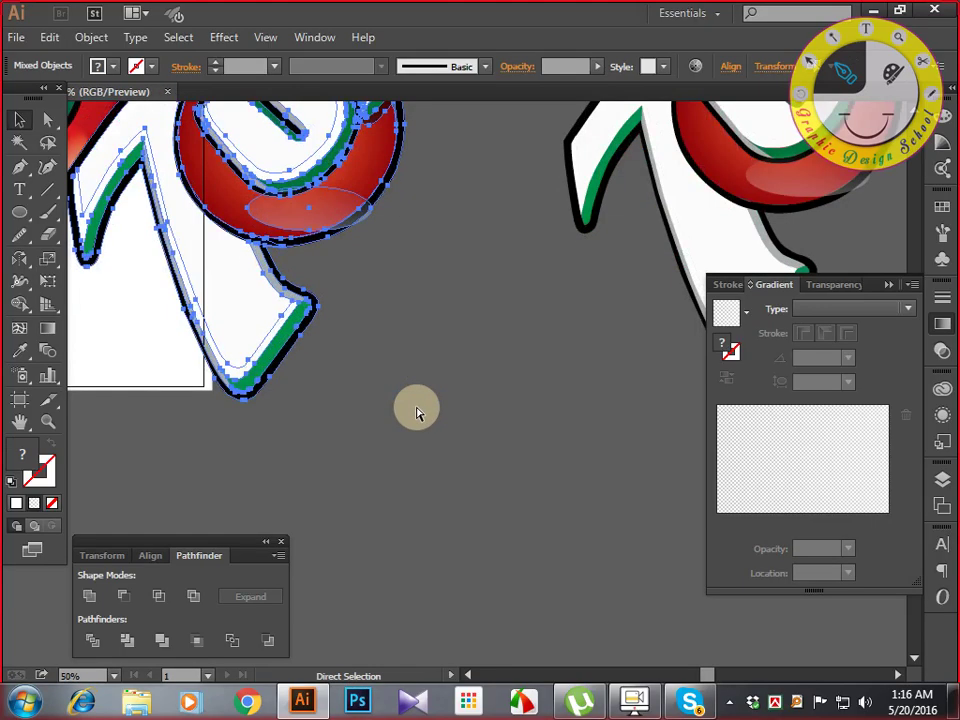
{"action": "left_click_drag", "start_coordinate": [416, 406], "coordinate": [634, 574]}
{"action": "left_click", "coordinate": [681, 506]}
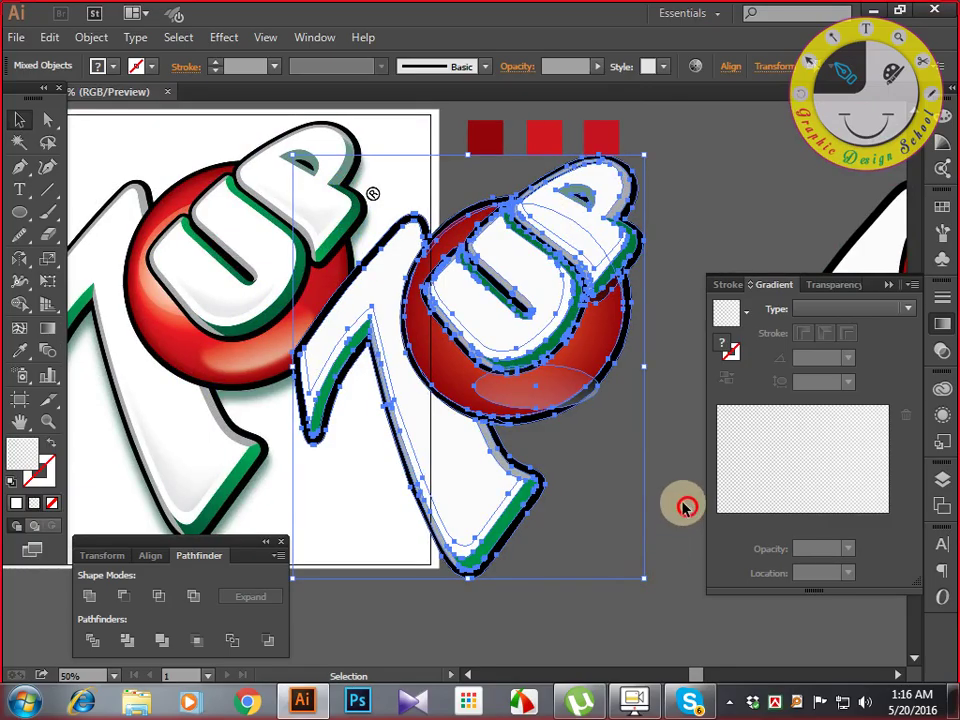
Fit the copied logo's highlight ellipse to the reference ball's lower highlight, tilting its gradient to -70.4° and resizing it to about 217 × 117 px.
{"action": "left_click_drag", "start_coordinate": [550, 395], "coordinate": [268, 350]}
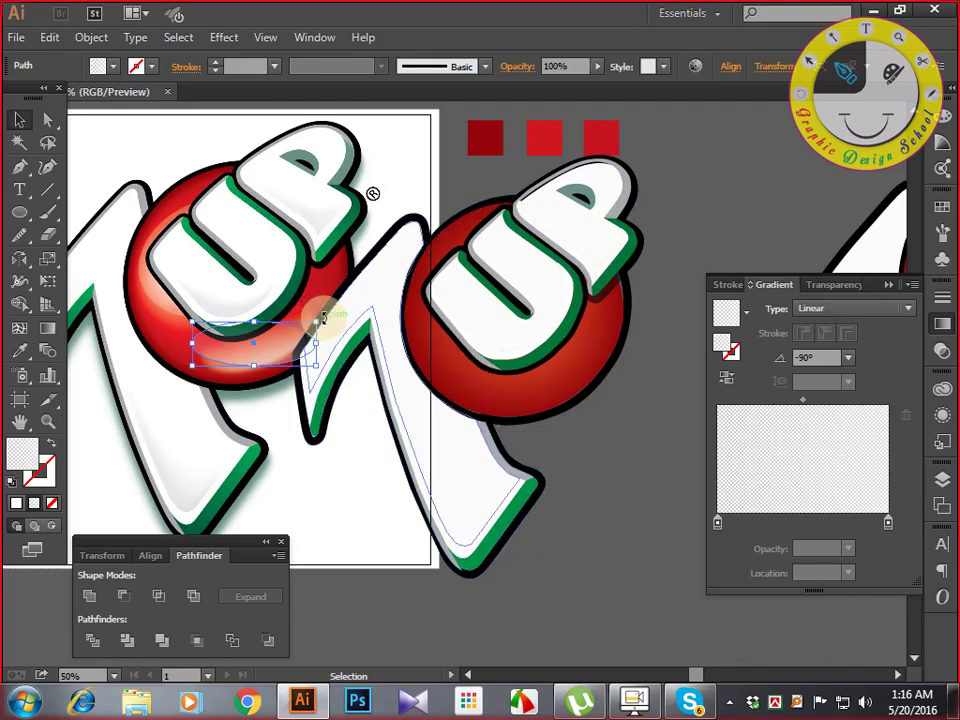
{"action": "mouse_move", "coordinate": [323, 318]}
{"action": "left_mouse_down"}
{"action": "mouse_move", "coordinate": [321, 284]}
{"action": "mouse_move", "coordinate": [324, 299]}
{"action": "left_mouse_up"}
{"action": "left_click_drag", "start_coordinate": [200, 368], "coordinate": [291, 340]}
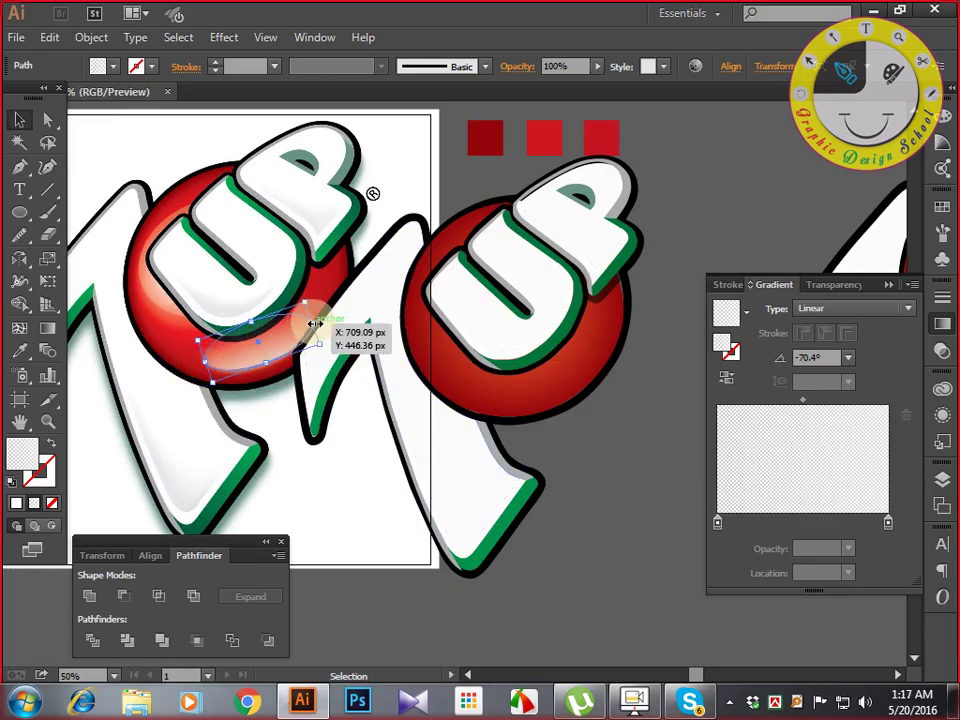
{"action": "left_click_drag", "start_coordinate": [314, 324], "coordinate": [296, 326]}
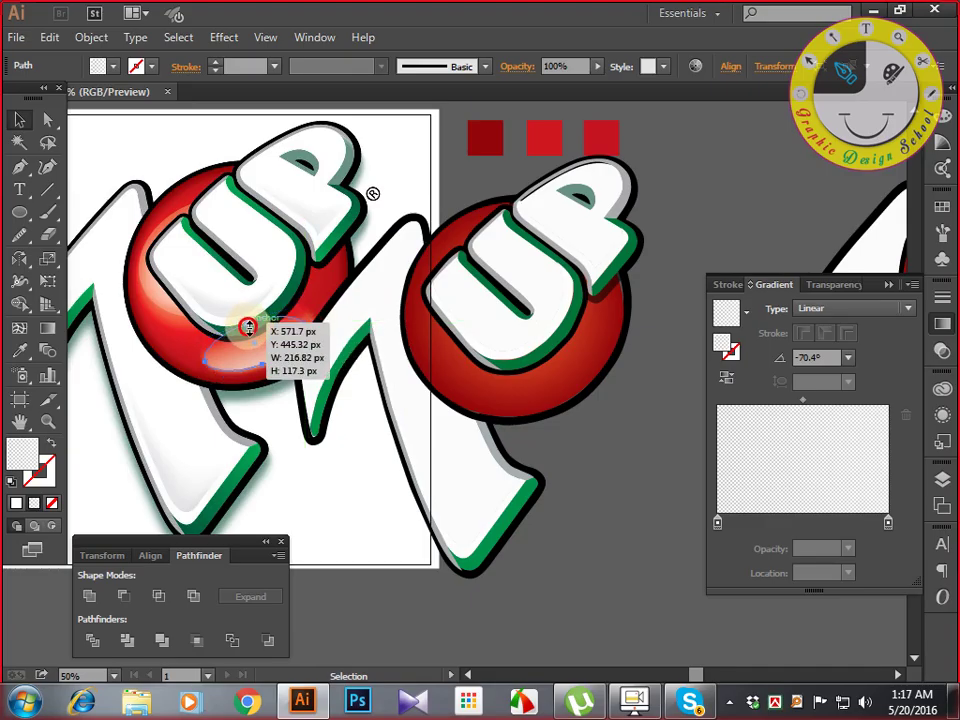
{"action": "left_click_drag", "start_coordinate": [248, 327], "coordinate": [552, 385]}
Move the tilted highlight ellipse back onto the lower part of the copied logo's red ball.
{"action": "left_click", "coordinate": [269, 352]}
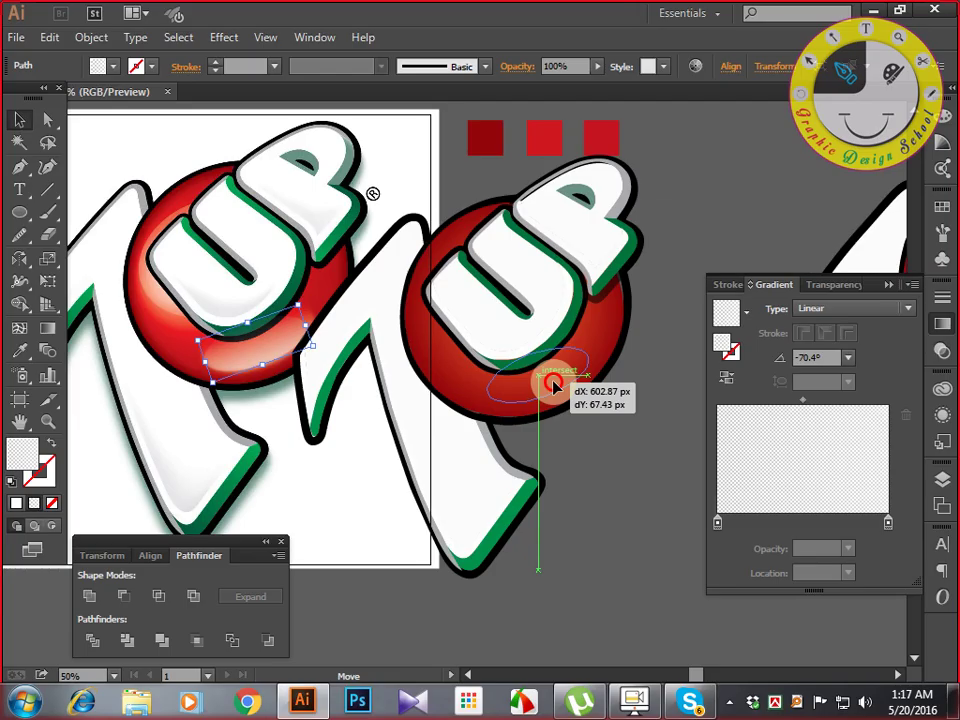
{"action": "left_click_drag", "start_coordinate": [552, 385], "coordinate": [553, 388]}
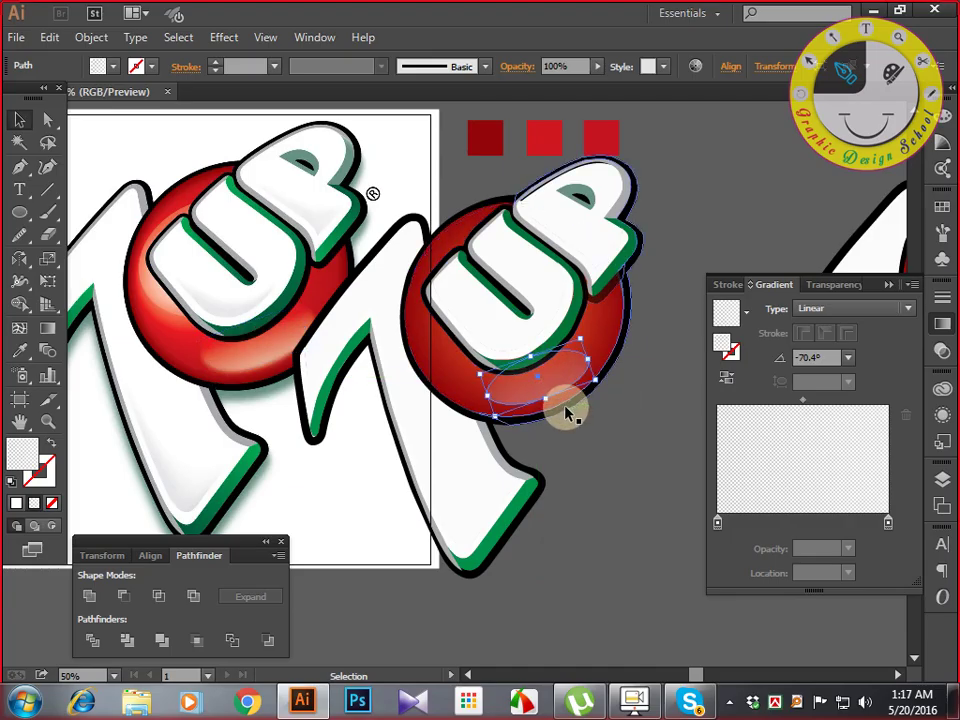
{"action": "left_click", "coordinate": [589, 461]}
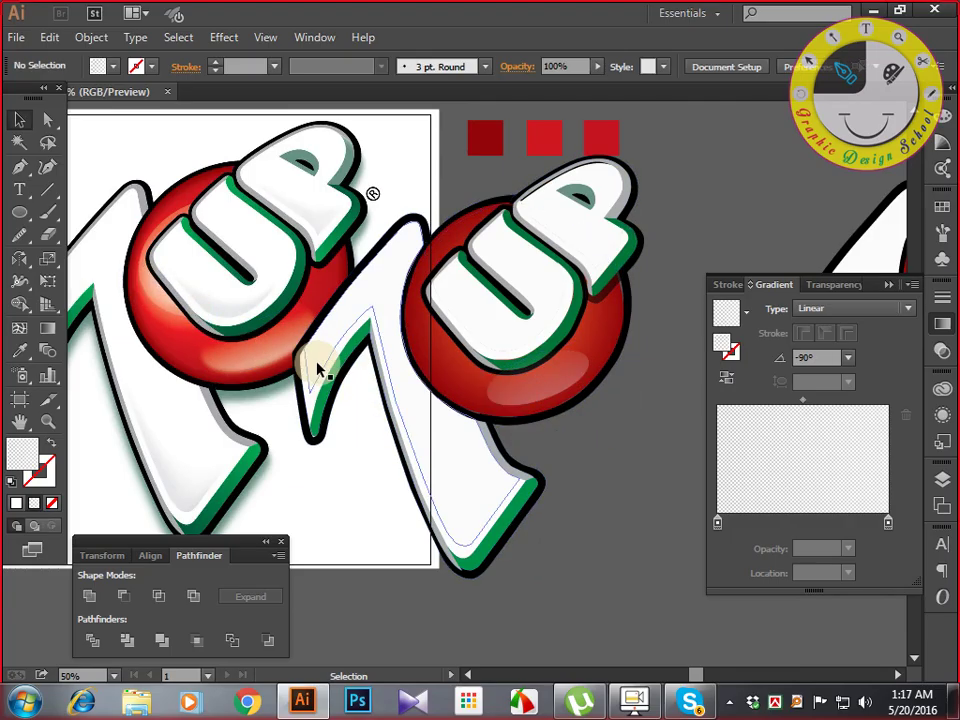
Set the end stop of the tilted highlight ellipse's gradient to 50% opacity.
{"action": "left_click", "coordinate": [529, 388]}
{"action": "left_click", "coordinate": [887, 522]}
{"action": "double_click", "coordinate": [889, 522]}
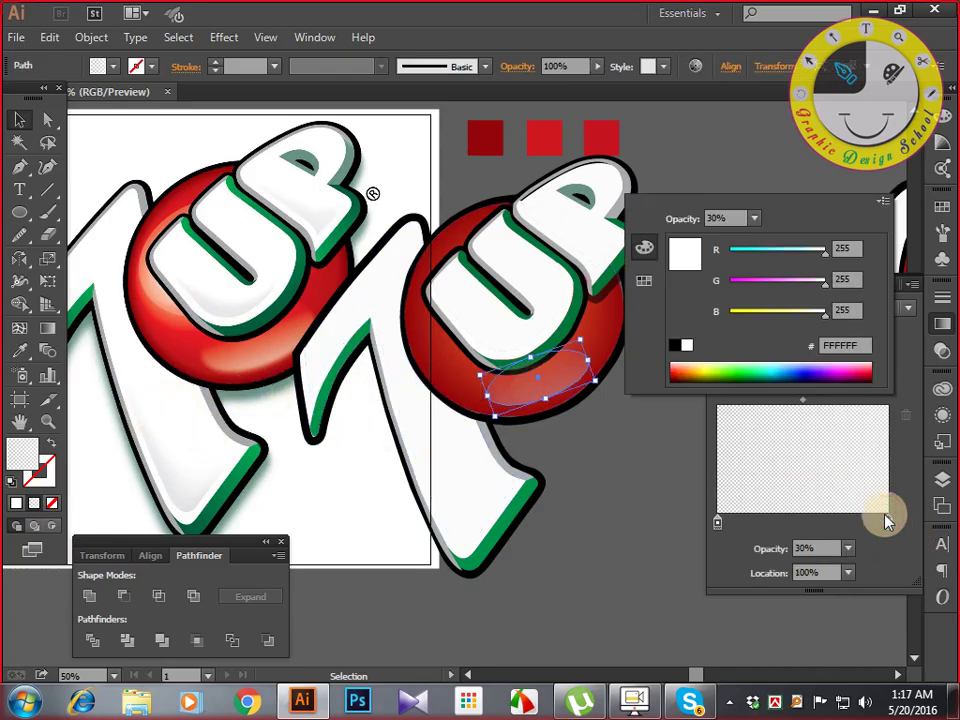
{"action": "left_click", "coordinate": [754, 218]}
{"action": "left_click", "coordinate": [783, 340]}
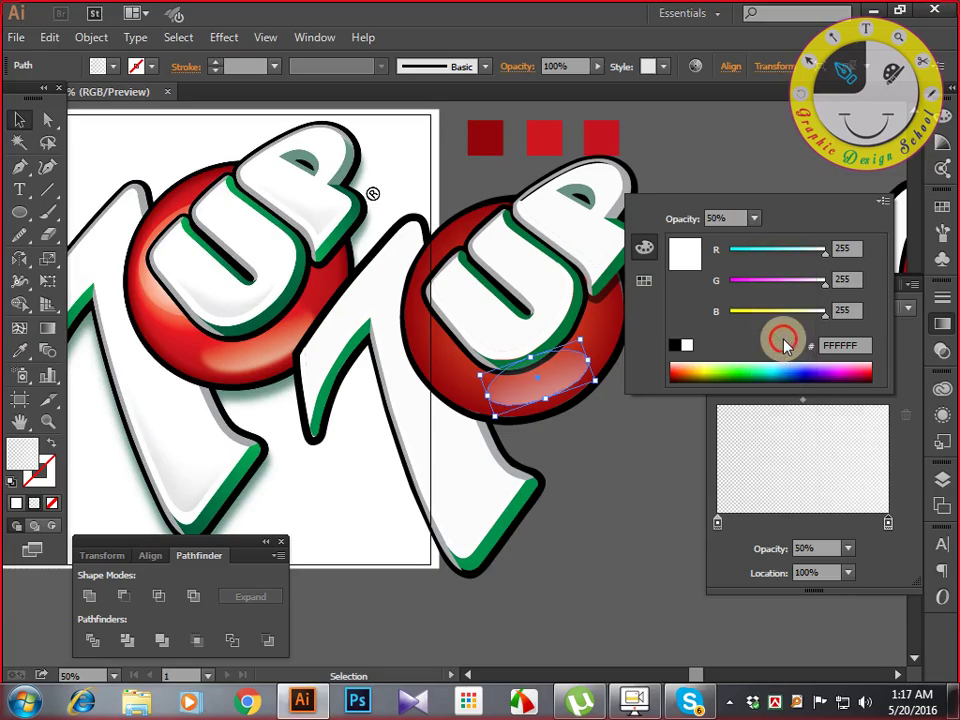
{"action": "left_click", "coordinate": [650, 456]}
{"action": "left_click", "coordinate": [650, 456]}
Apply a previewed Gaussian Blur with a radius of 28.9 pixels to the highlight ellipse.
{"action": "left_click", "coordinate": [553, 386]}
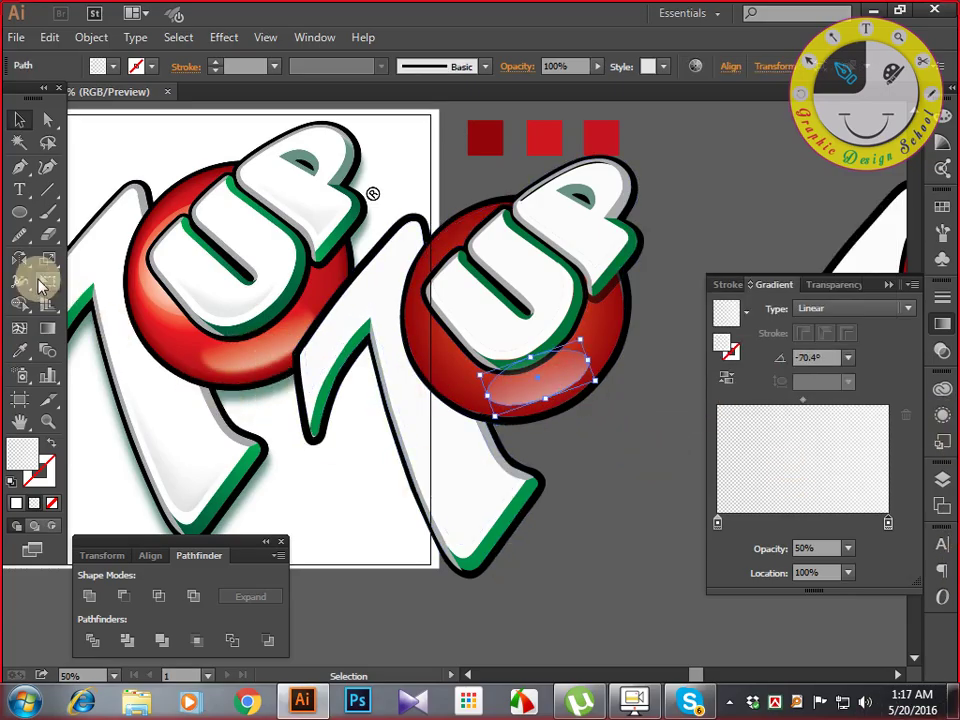
{"action": "left_click", "coordinate": [214, 38]}
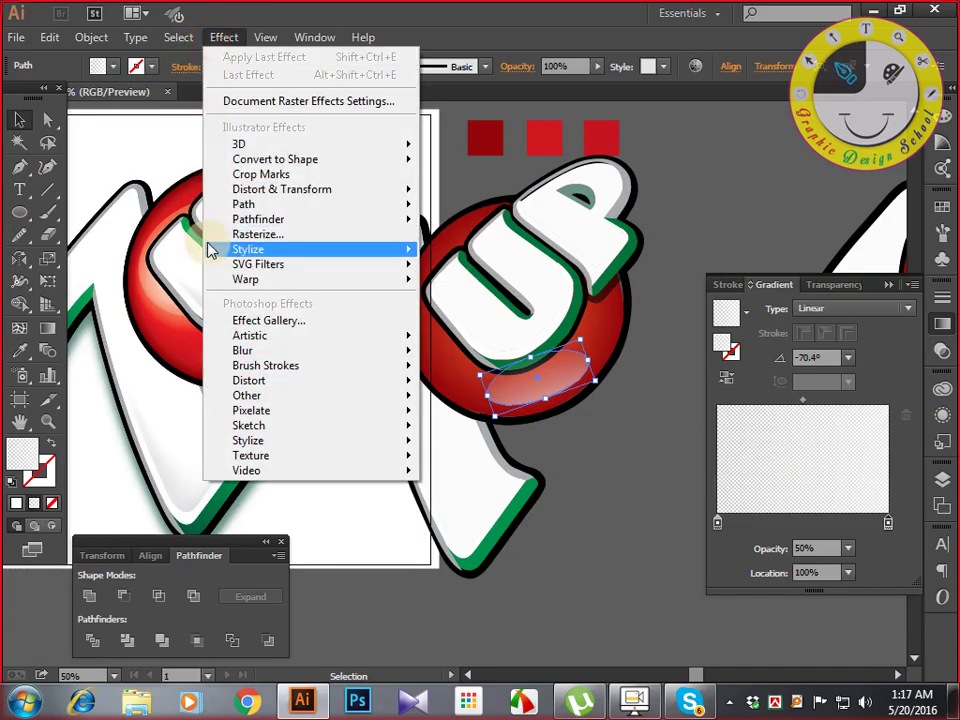
{"action": "mouse_move", "coordinate": [275, 355]}
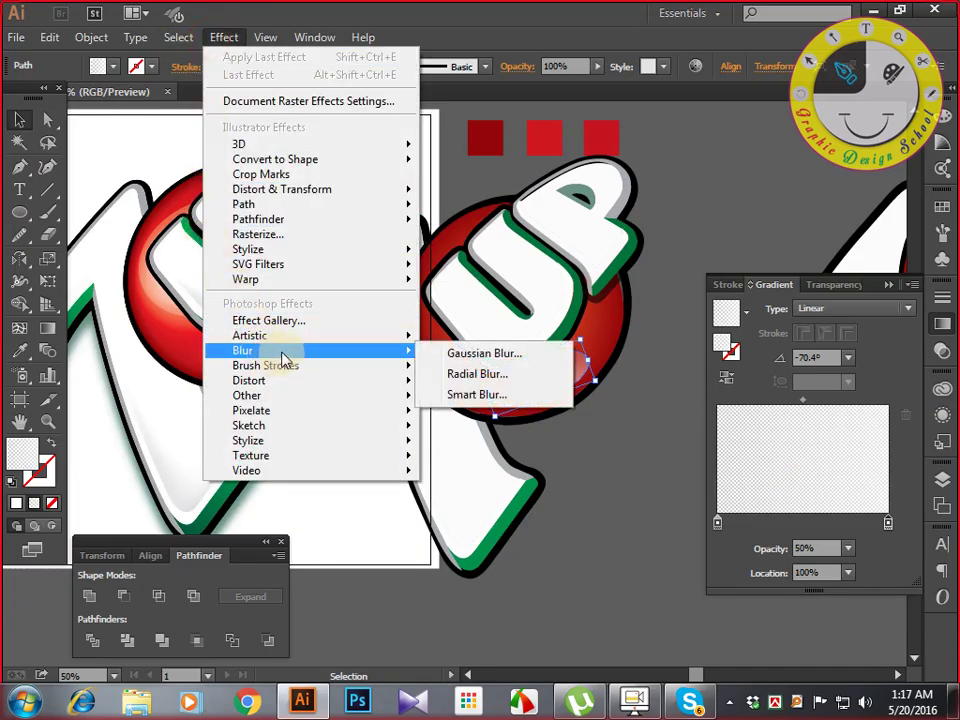
{"action": "left_click", "coordinate": [481, 355]}
{"action": "left_click", "coordinate": [660, 327]}
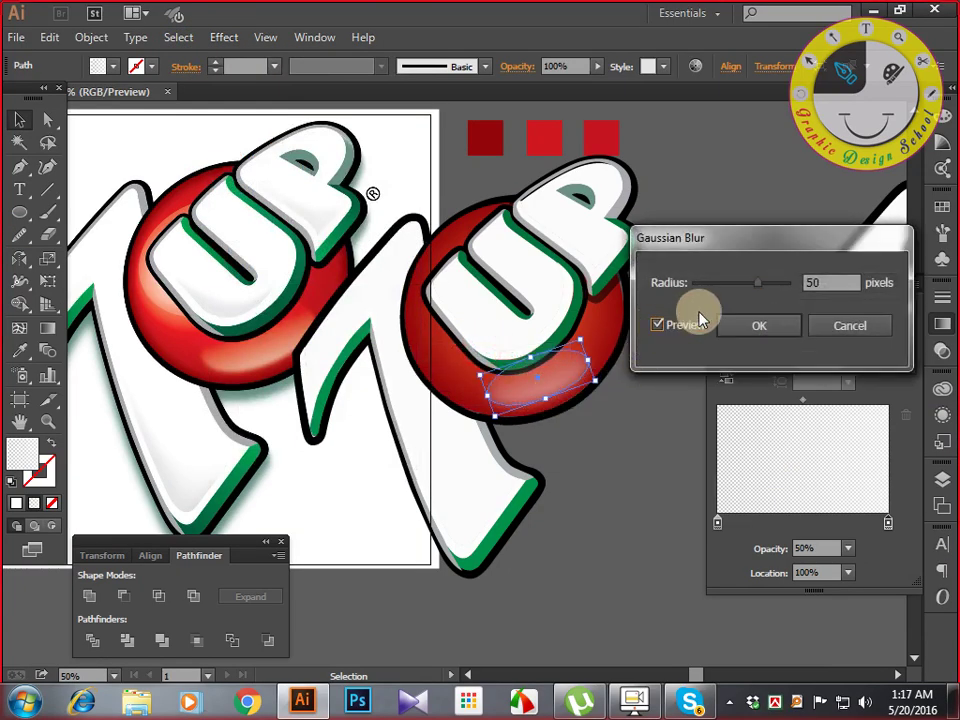
{"action": "mouse_move", "coordinate": [741, 289]}
{"action": "left_mouse_down"}
{"action": "mouse_move", "coordinate": [746, 296]}
{"action": "mouse_move", "coordinate": [761, 285]}
{"action": "mouse_move", "coordinate": [738, 285]}
{"action": "mouse_move", "coordinate": [752, 287]}
{"action": "left_mouse_up"}
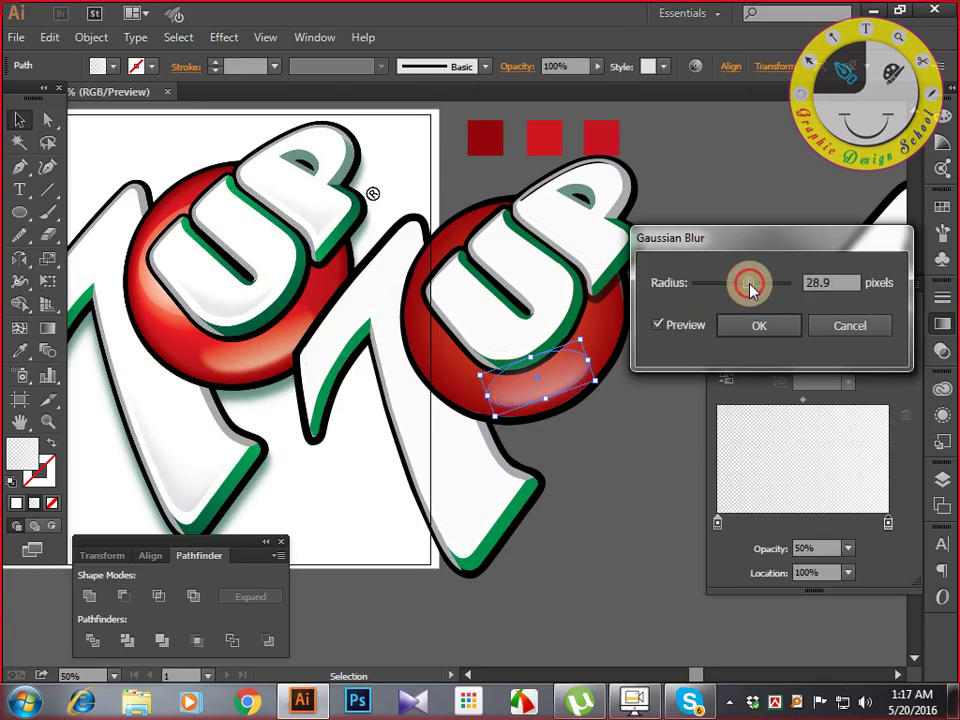
{"action": "left_click", "coordinate": [737, 326]}
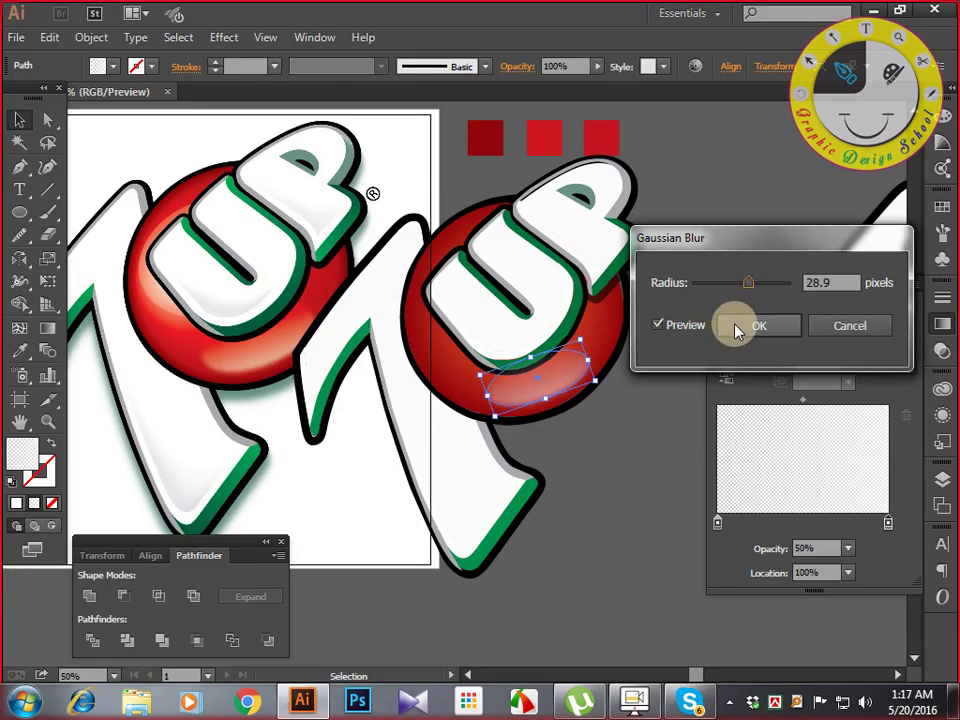
Tint the end stop of the highlight ellipse's gradient pale yellow by lowering its blue value to about 212.
{"action": "double_click", "coordinate": [887, 524]}
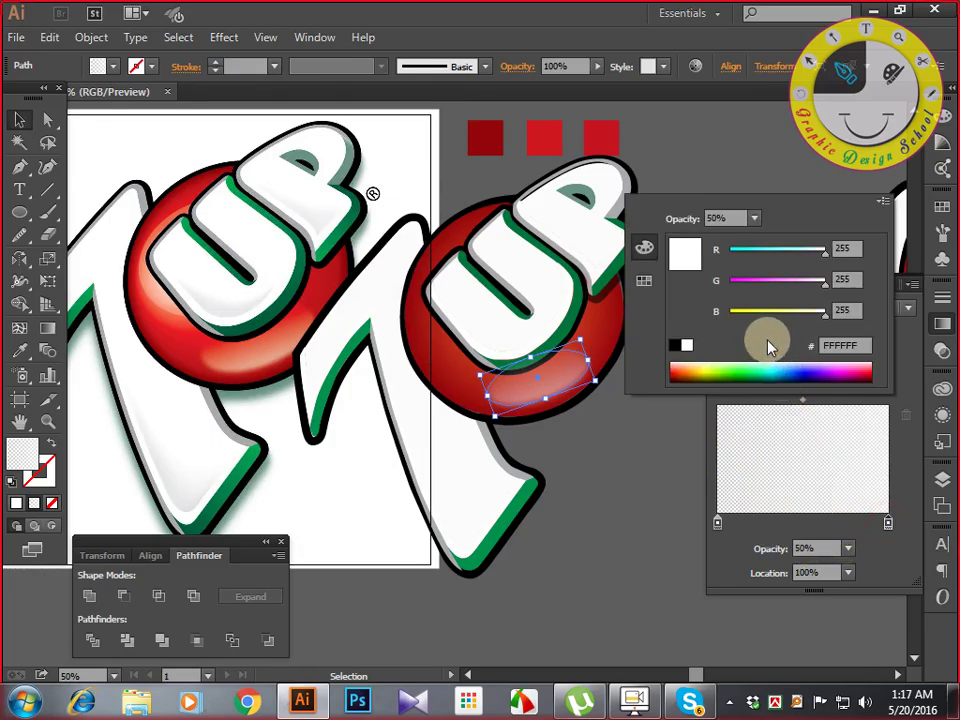
{"action": "mouse_move", "coordinate": [822, 313]}
{"action": "left_mouse_down"}
{"action": "mouse_move", "coordinate": [801, 315]}
{"action": "mouse_move", "coordinate": [806, 322]}
{"action": "left_mouse_up"}
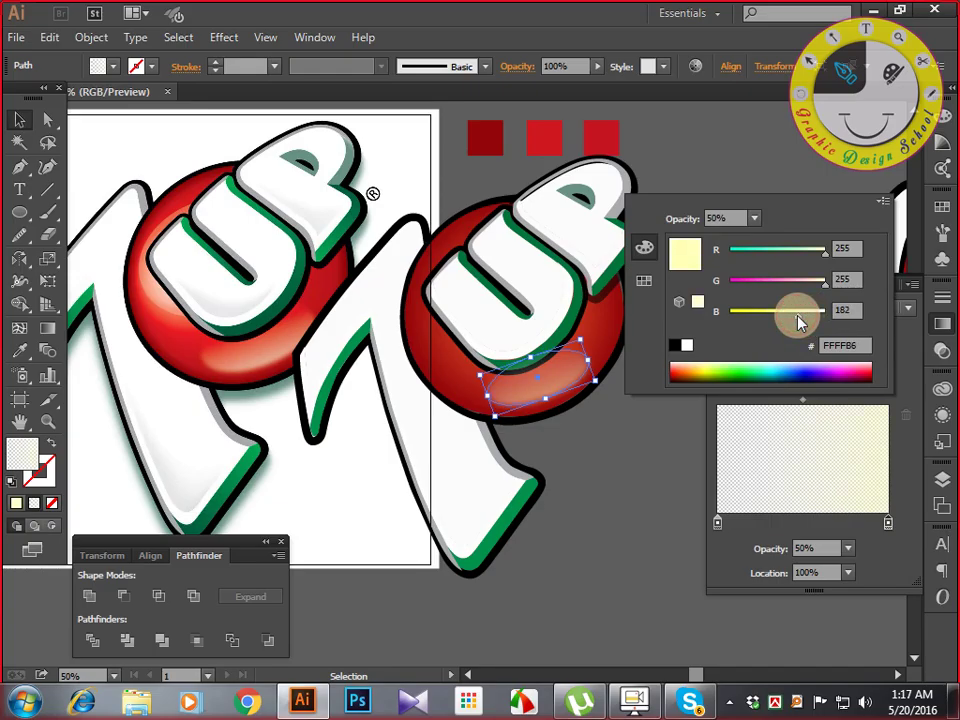
{"action": "left_click_drag", "start_coordinate": [799, 316], "coordinate": [805, 320]}
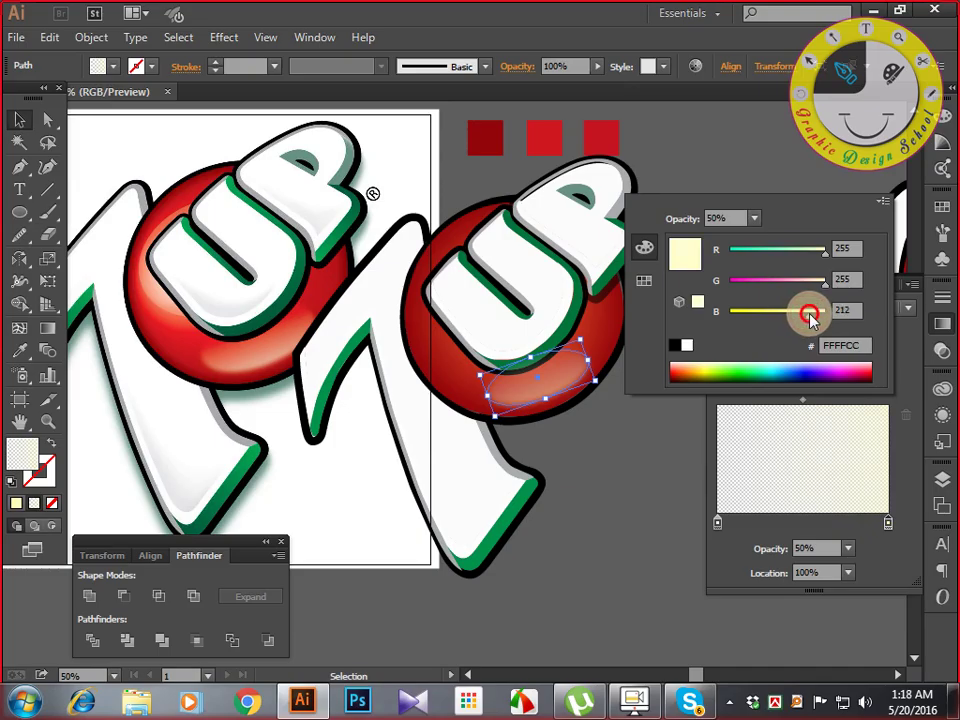
{"action": "left_click", "coordinate": [623, 449]}
Compare the copied logo's ball with the reference and draw a large circle beside the copied logo's red ball.
{"action": "left_click_drag", "start_coordinate": [621, 528], "coordinate": [509, 514]}
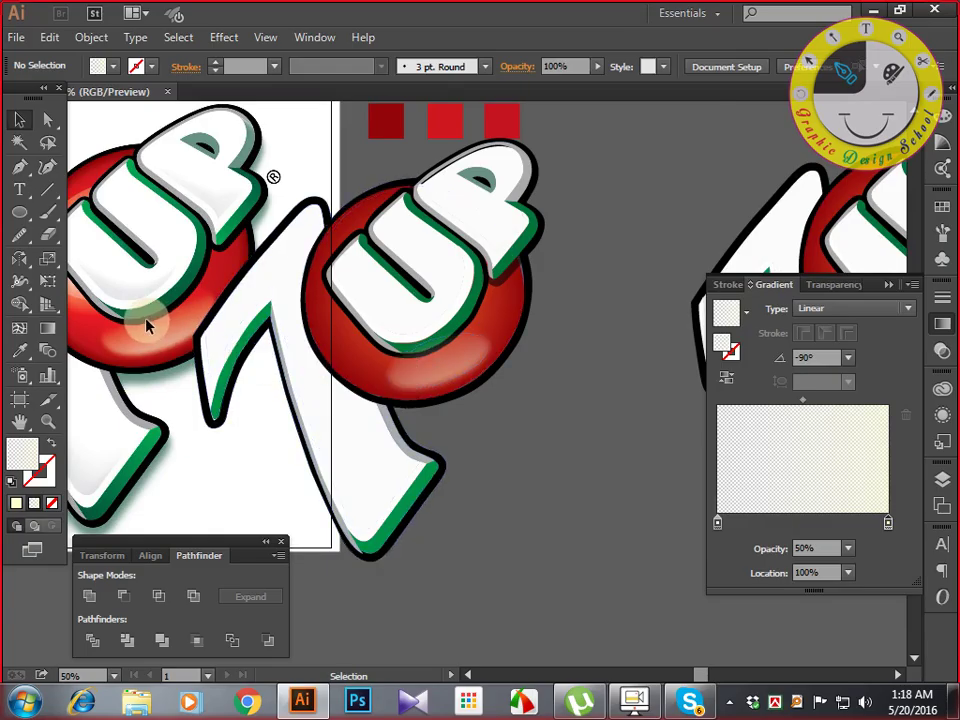
{"action": "left_click_drag", "start_coordinate": [514, 455], "coordinate": [628, 528]}
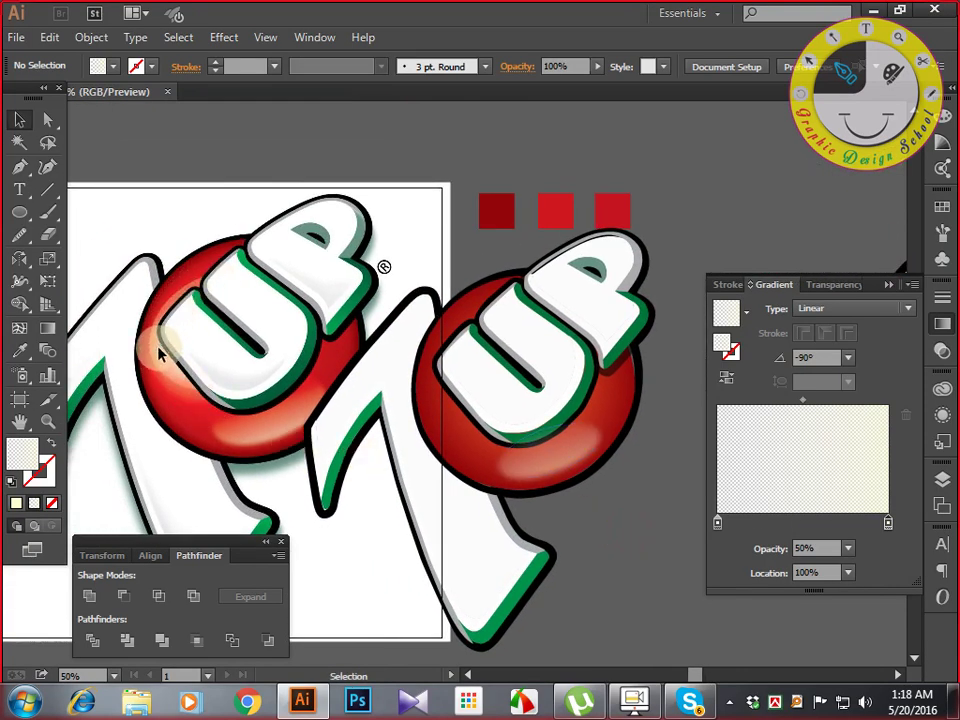
{"action": "left_click_drag", "start_coordinate": [435, 343], "coordinate": [392, 321]}
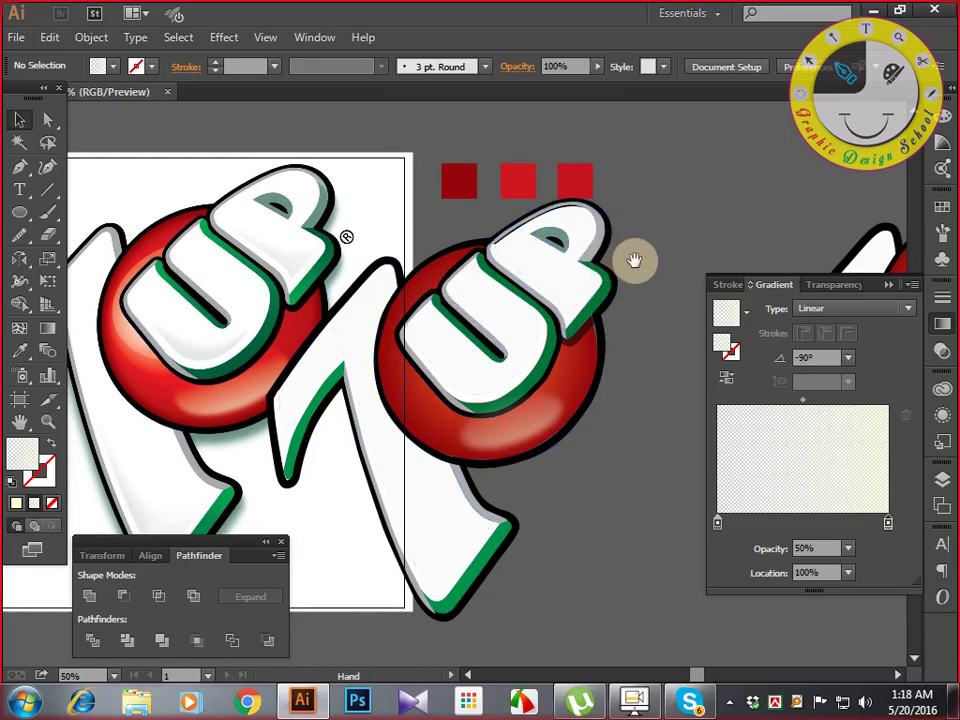
{"action": "left_click_drag", "start_coordinate": [634, 260], "coordinate": [610, 250]}
{"action": "left_click_drag", "start_coordinate": [600, 354], "coordinate": [551, 358]}
{"action": "left_click", "coordinate": [19, 212]}
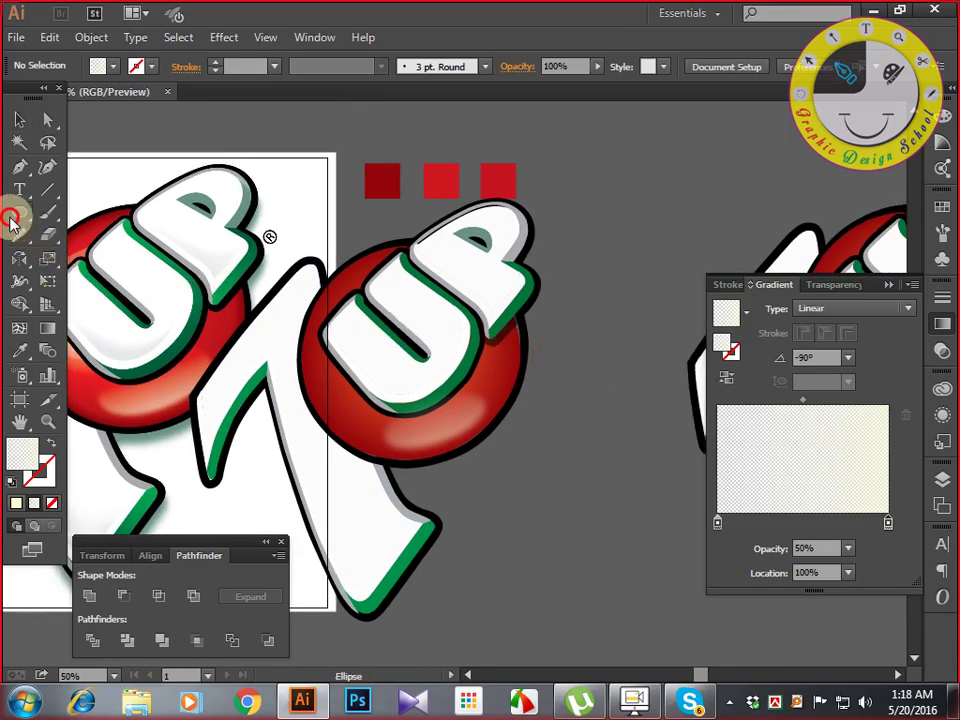
{"action": "left_click_drag", "start_coordinate": [595, 406], "coordinate": [636, 512]}
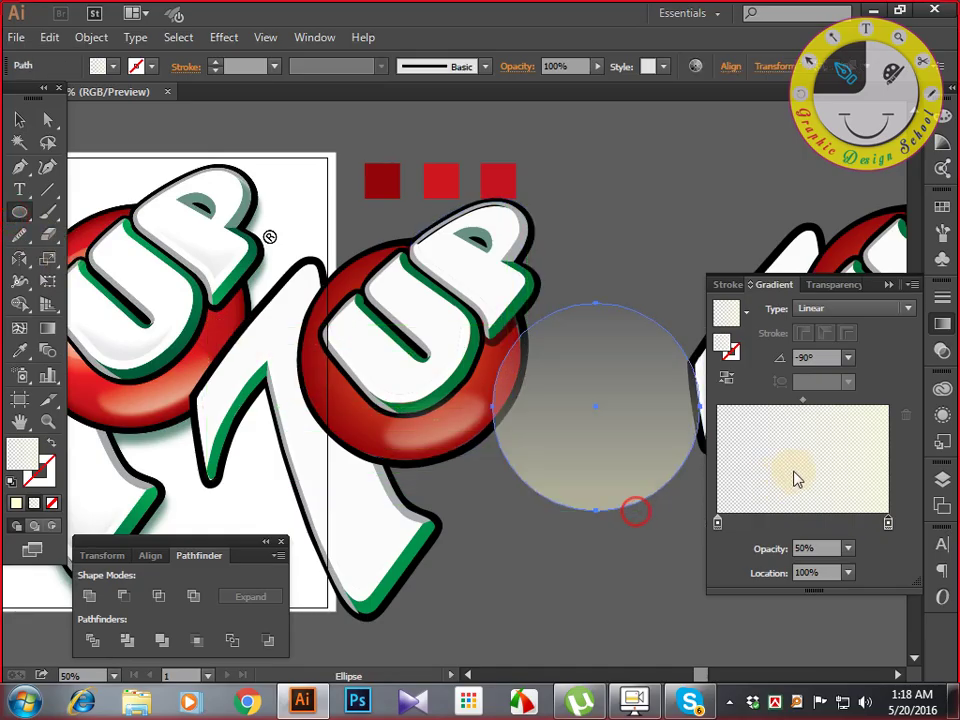
Make the end stop of the large circle's gradient white, then change the gradient to radial and reverse it.
{"action": "left_click", "coordinate": [888, 523]}
{"action": "left_click", "coordinate": [888, 523]}
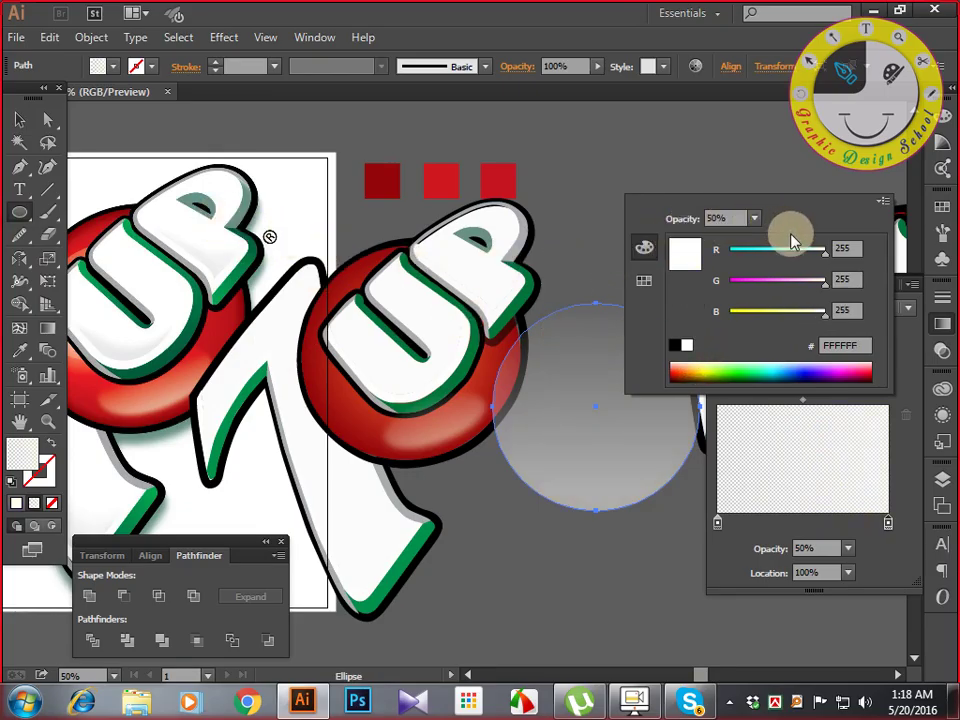
{"action": "left_click", "coordinate": [902, 348]}
{"action": "left_click", "coordinate": [853, 310]}
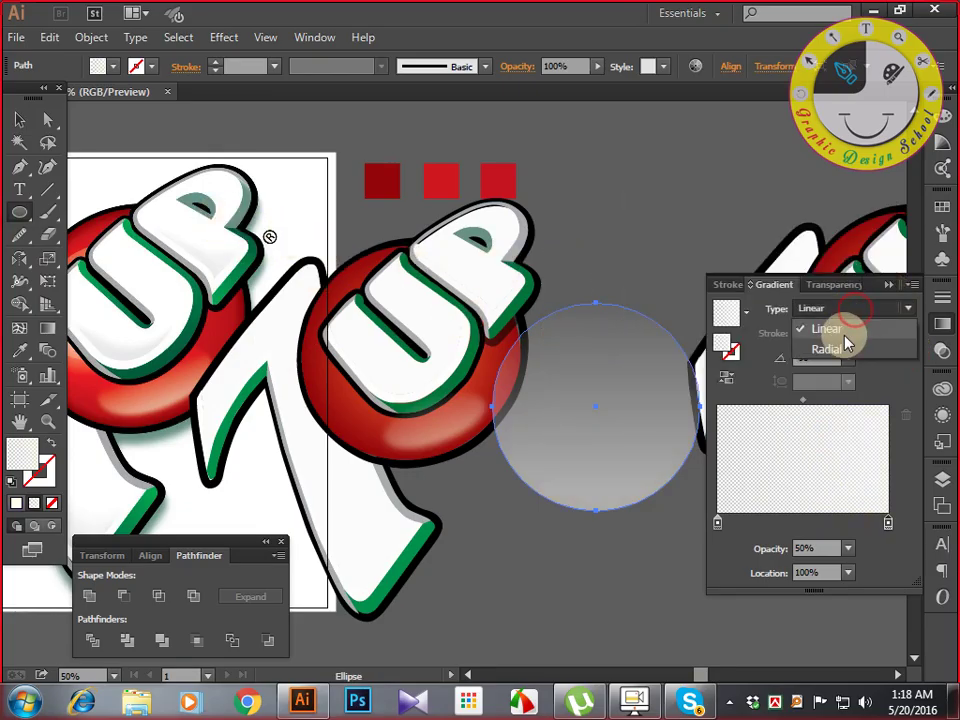
{"action": "left_click", "coordinate": [846, 350]}
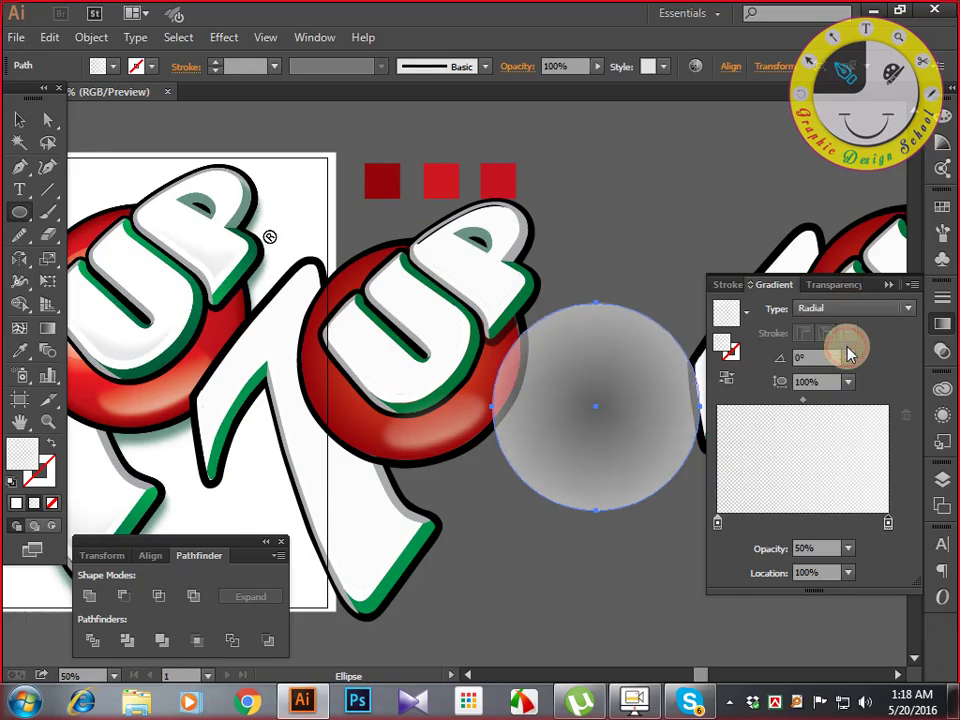
{"action": "left_click", "coordinate": [724, 375]}
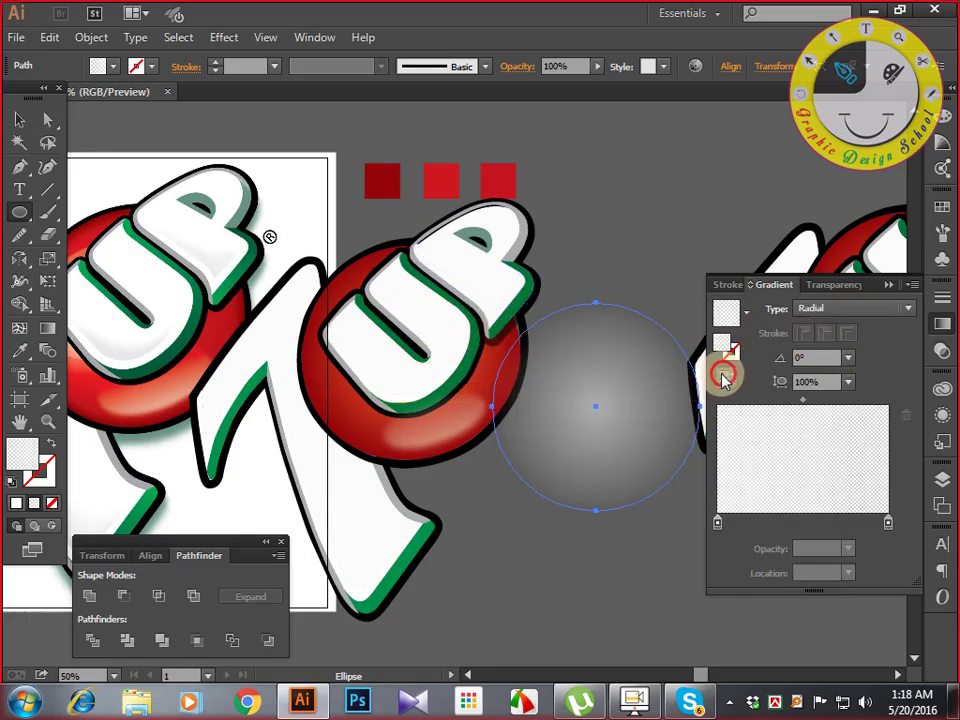
Scale the gradient circle down and place it over the U on the copied logo's red ball.
{"action": "left_click", "coordinate": [20, 121]}
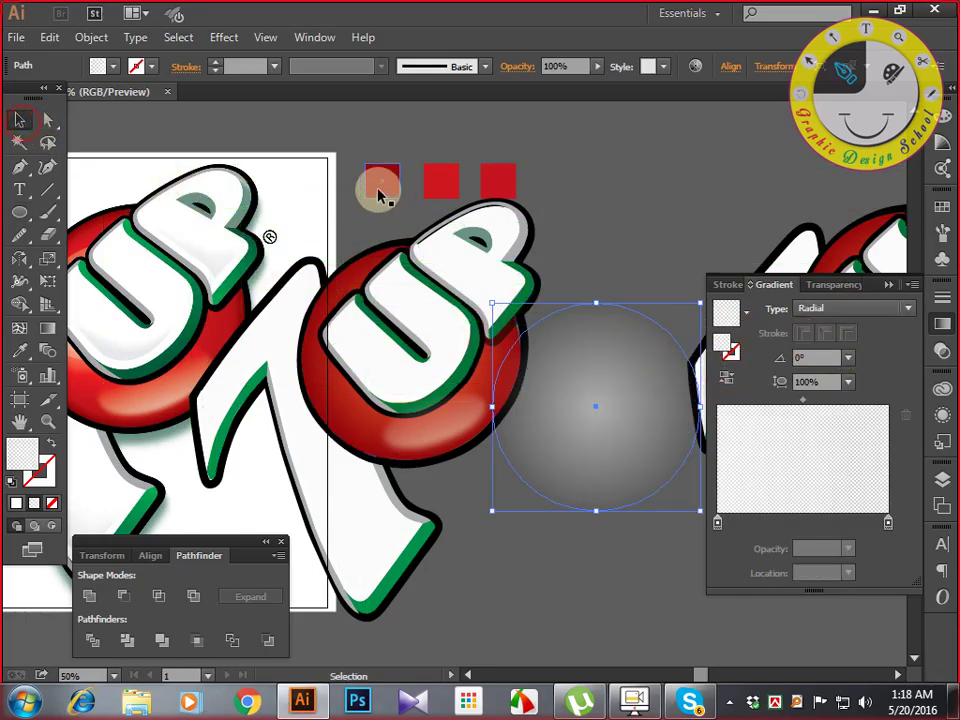
{"action": "left_click_drag", "start_coordinate": [370, 195], "coordinate": [471, 156]}
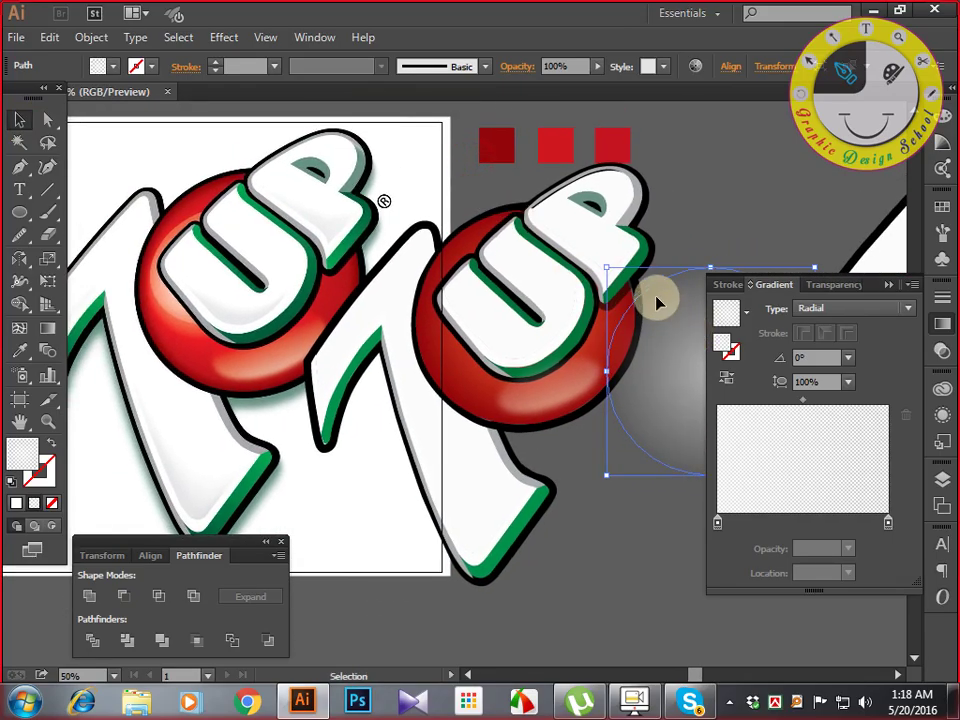
{"action": "left_click_drag", "start_coordinate": [605, 267], "coordinate": [641, 303]}
{"action": "left_click_drag", "start_coordinate": [688, 358], "coordinate": [456, 281]}
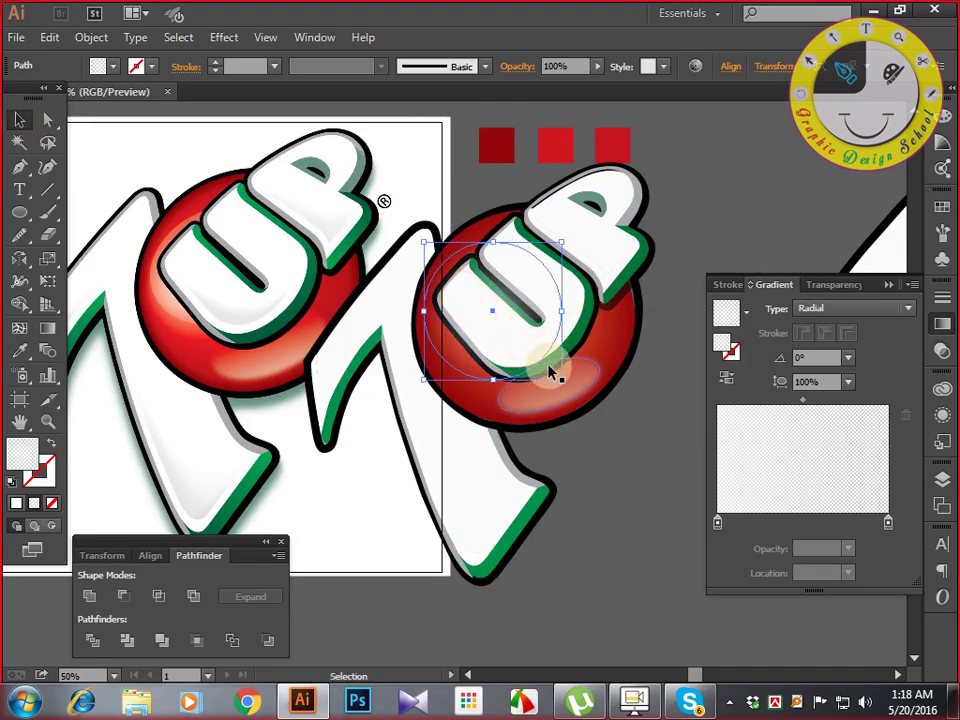
{"action": "left_click_drag", "start_coordinate": [561, 380], "coordinate": [556, 374]}
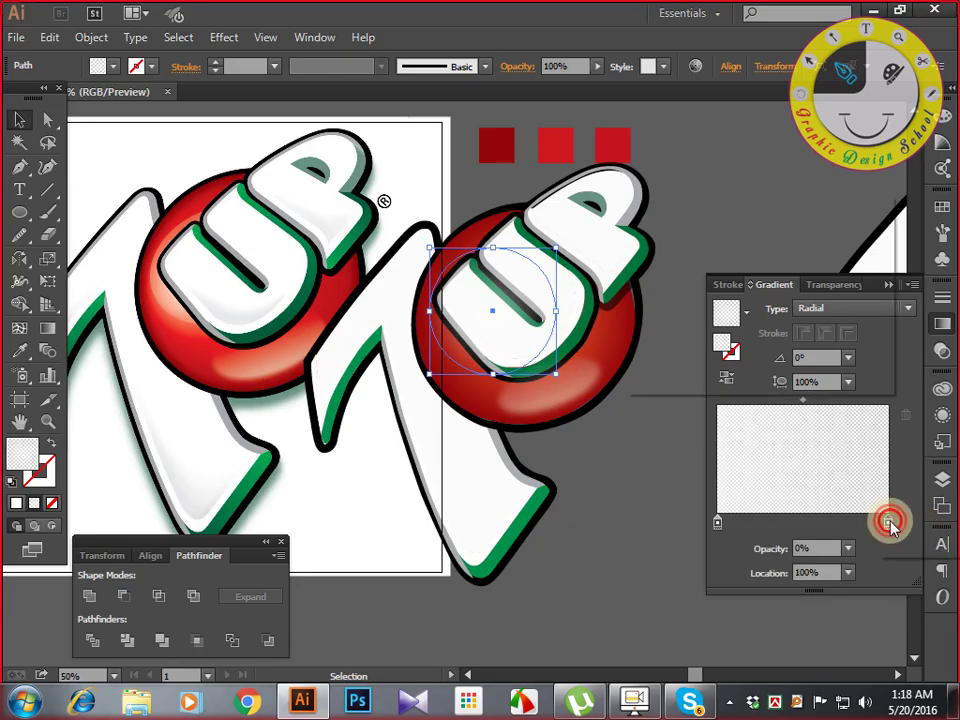
Set the start stop of the circle's radial gradient to 100% opacity.
{"action": "double_click", "coordinate": [887, 521]}
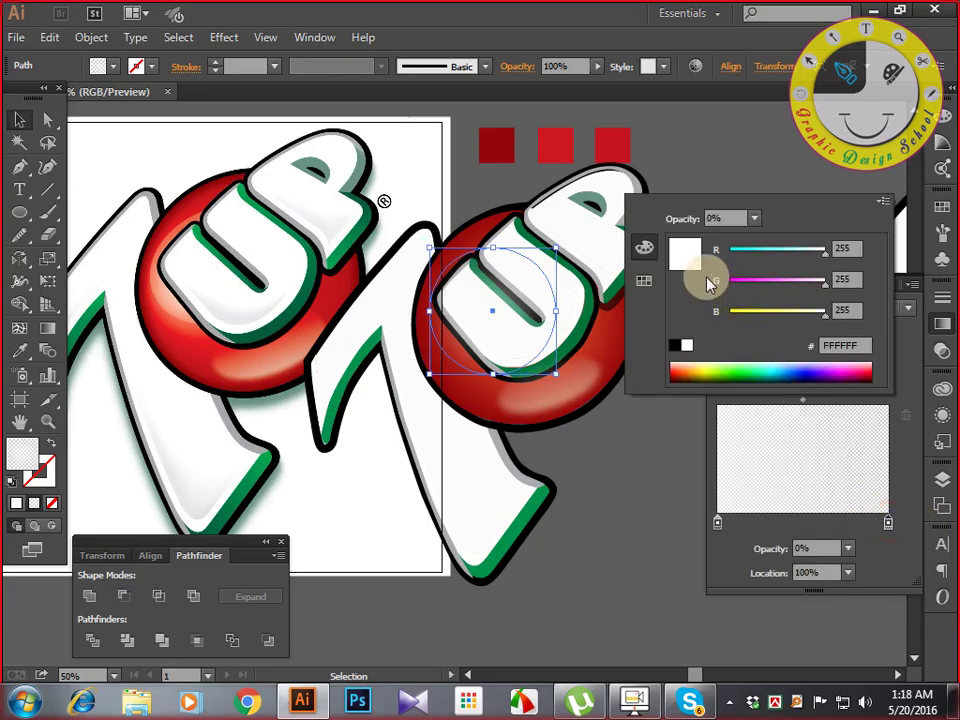
{"action": "left_click", "coordinate": [720, 524]}
{"action": "double_click", "coordinate": [720, 524]}
{"action": "left_click", "coordinate": [754, 218]}
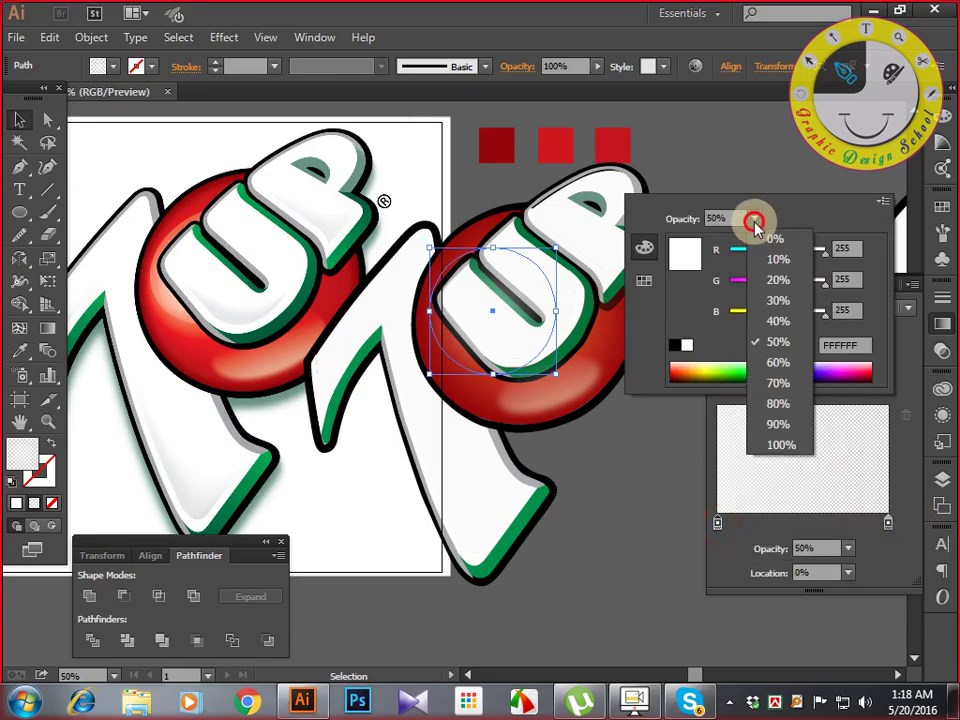
{"action": "left_click", "coordinate": [779, 442]}
{"action": "left_click", "coordinate": [641, 469]}
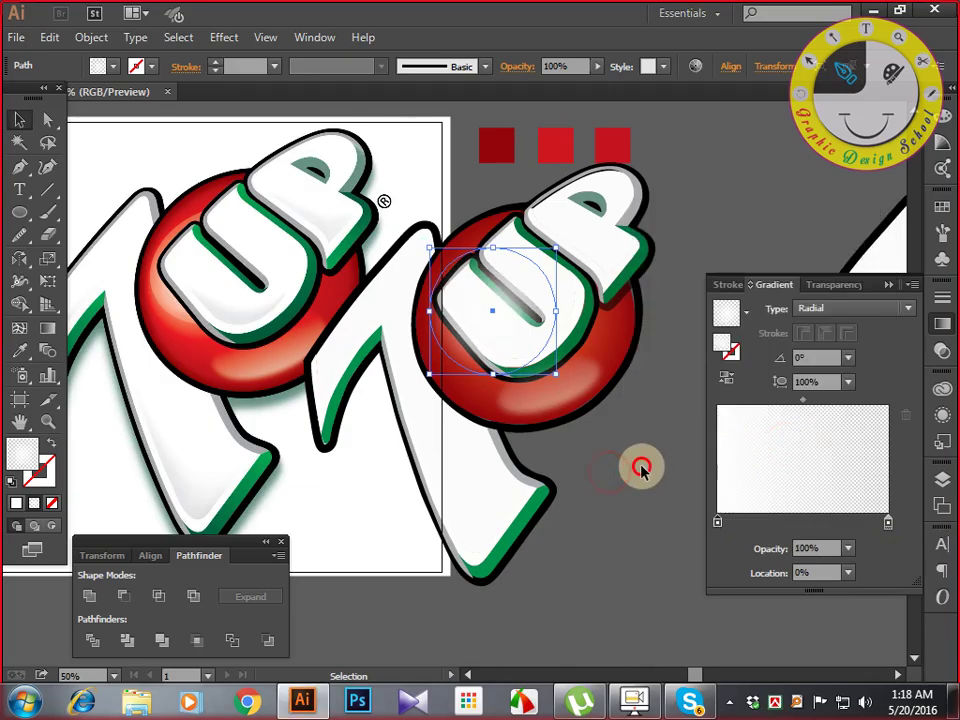
Send the radial highlight circle backward so it lies behind the U.
{"action": "key", "text": "a"}
{"action": "left_click", "coordinate": [484, 350]}
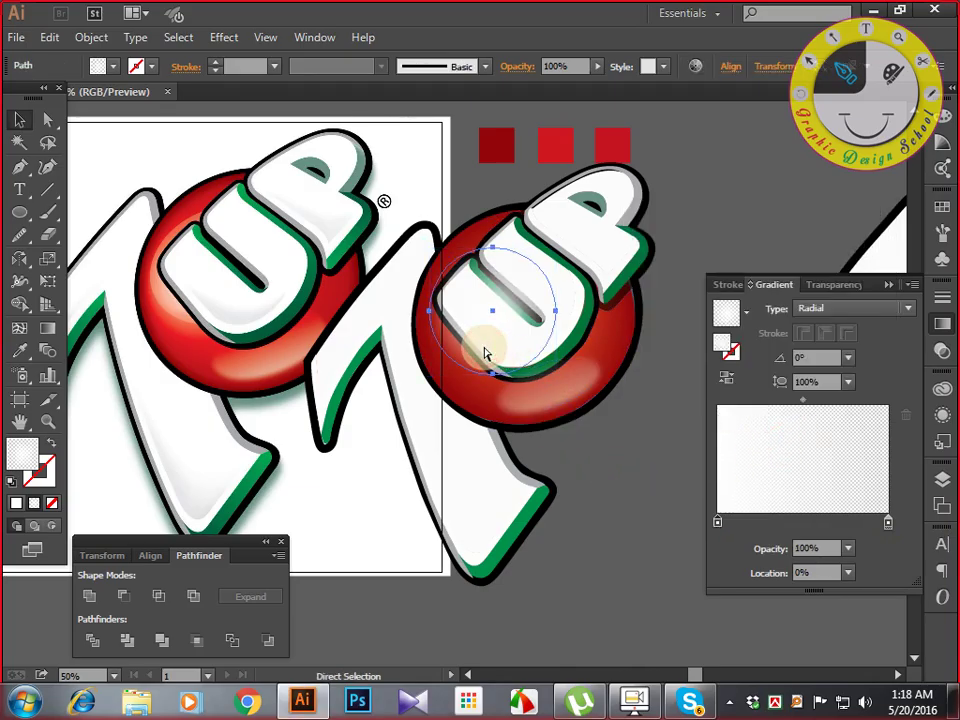
{"action": "key", "text": "ctrl+["}
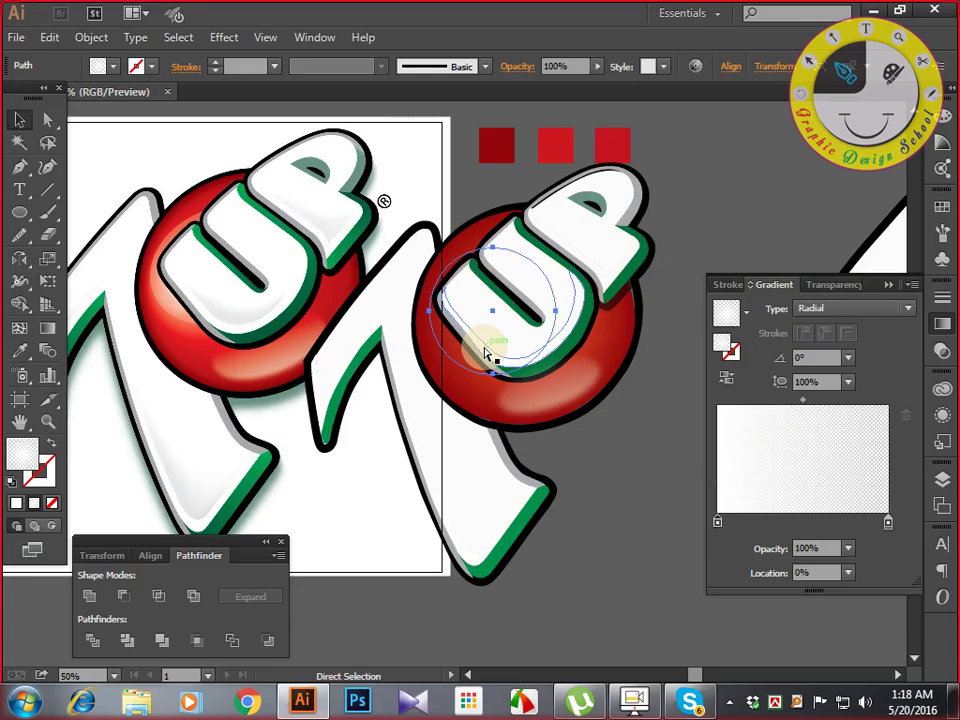
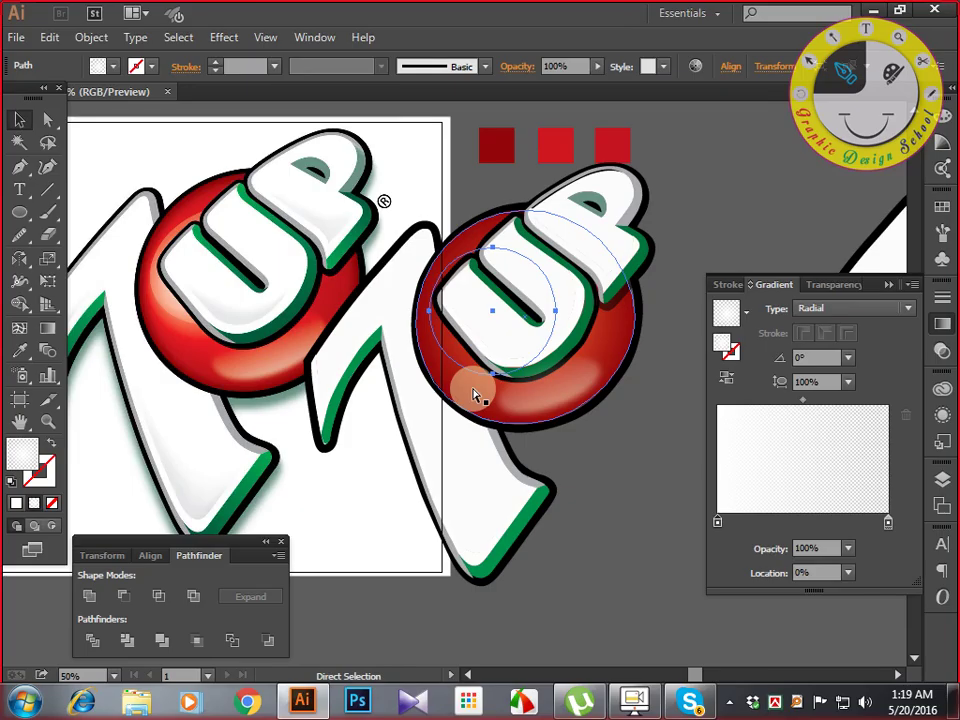
Move the three red colour swatches up and away from the copied logo.
{"action": "scroll", "coordinate": [475, 395], "scroll_direction": "down", "scroll_amount": 4}
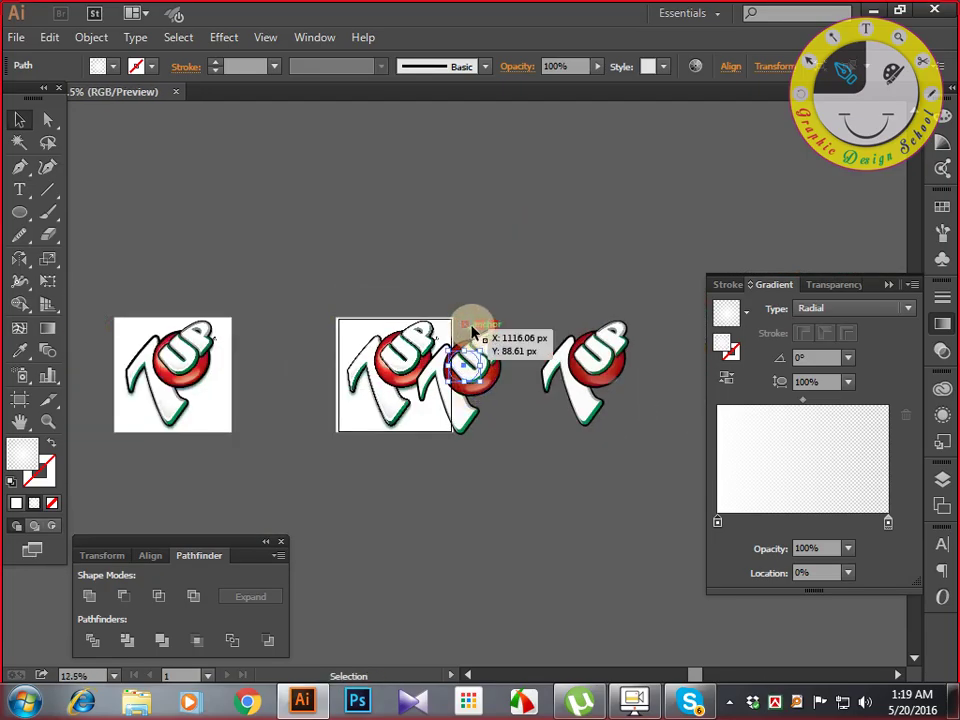
{"action": "left_click", "coordinate": [466, 311]}
{"action": "left_click", "coordinate": [482, 322]}
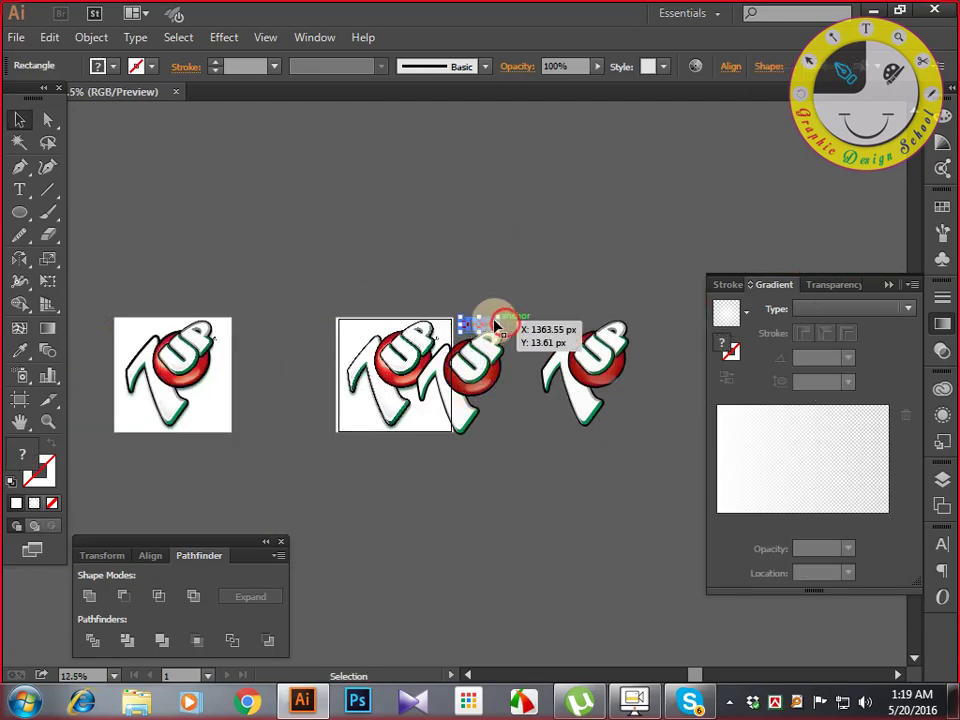
{"action": "left_click_drag", "start_coordinate": [484, 321], "coordinate": [530, 257]}
{"action": "left_click", "coordinate": [444, 286]}
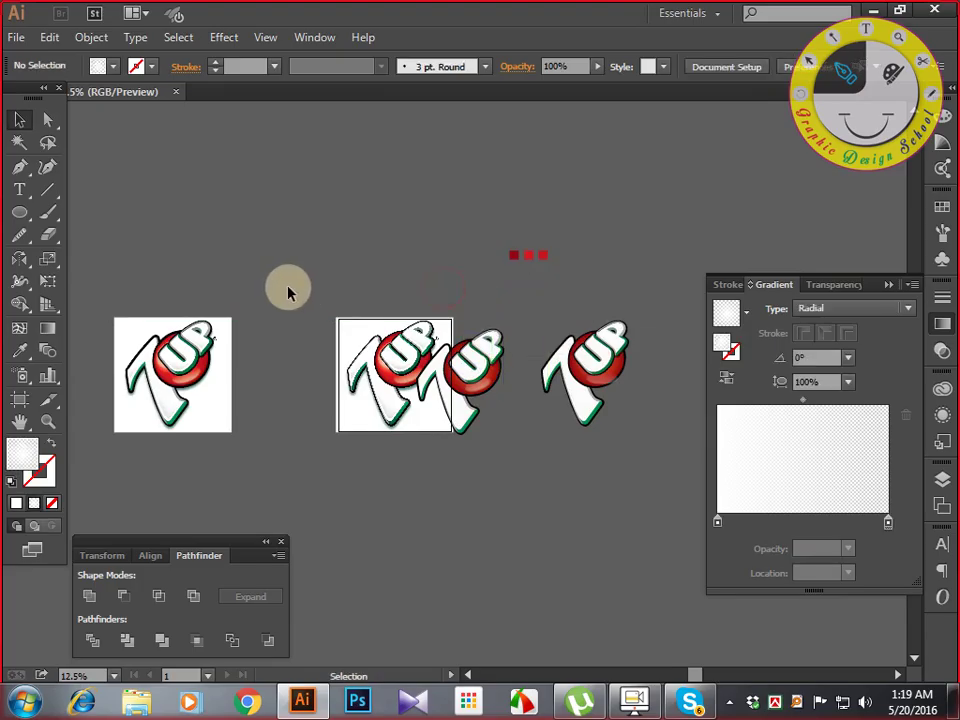
Unlock all objects and select the middle reference image together with the logo copy overlapping it.
{"action": "key", "text": "ctrl+alt+2"}
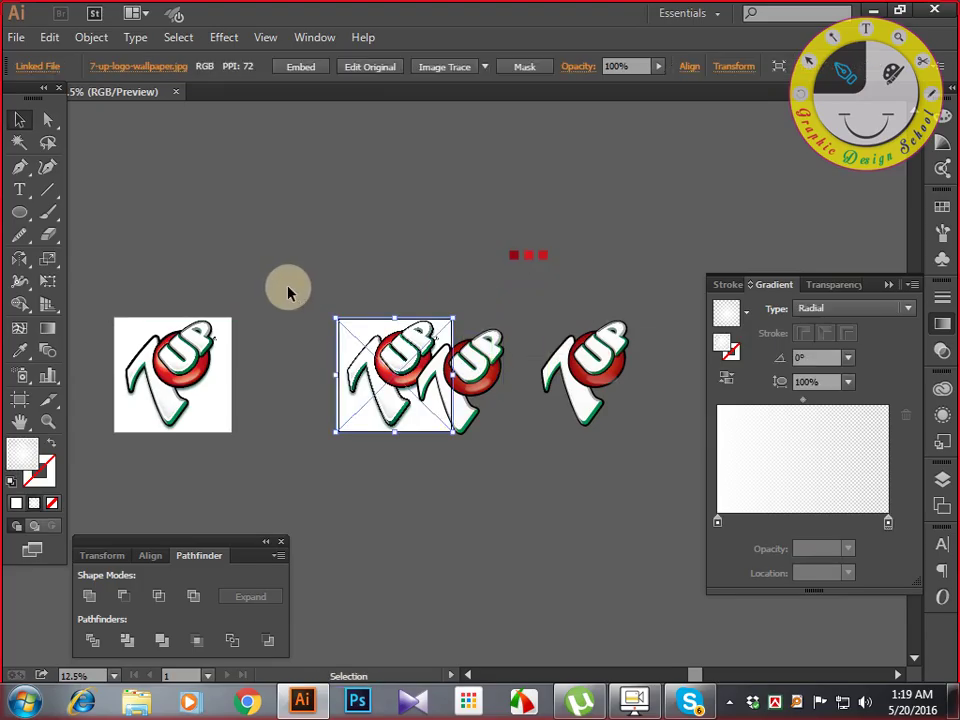
{"action": "left_click", "coordinate": [399, 283]}
{"action": "left_click_drag", "start_coordinate": [287, 263], "coordinate": [513, 474]}
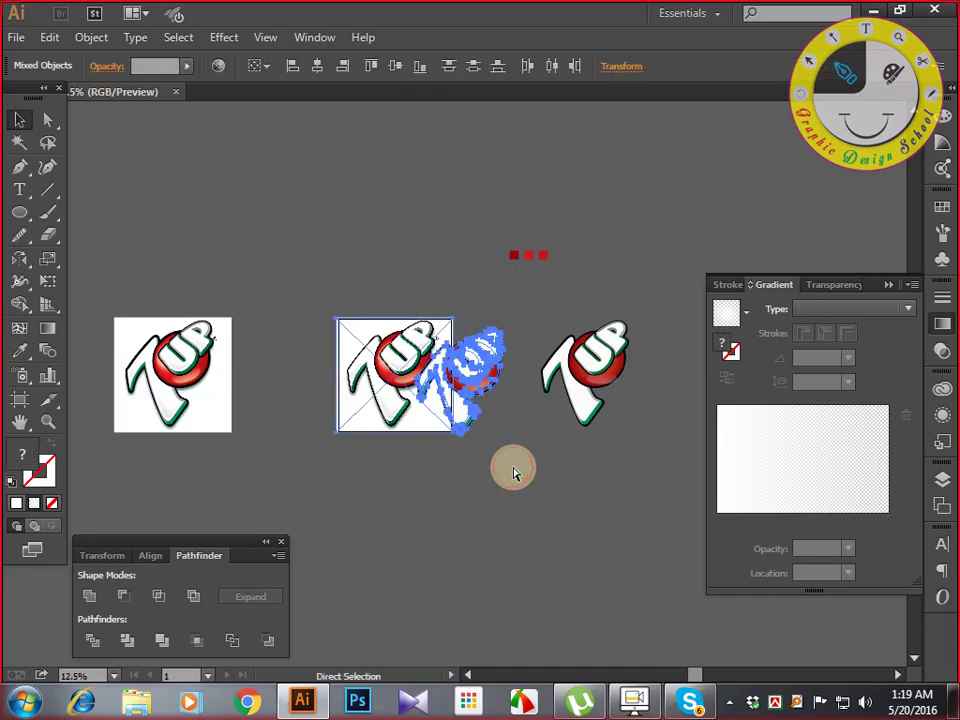
Create a new 960 x 960 px RGB document and paste the reference image and logo copy into it.
{"action": "left_click", "coordinate": [14, 36]}
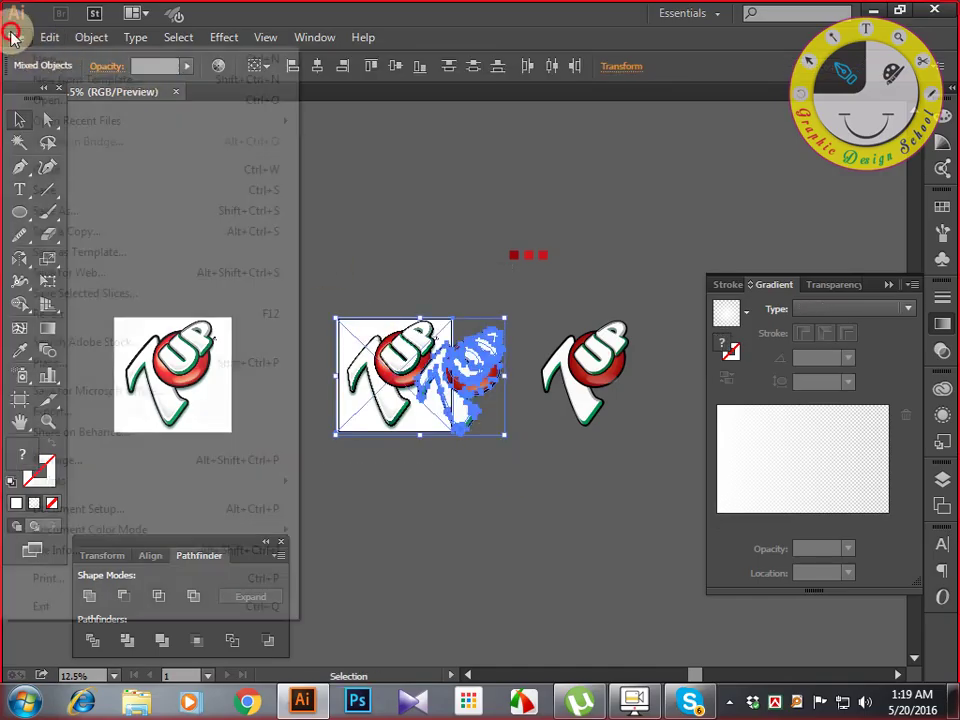
{"action": "mouse_move", "coordinate": [49, 40]}
{"action": "left_click", "coordinate": [38, 60]}
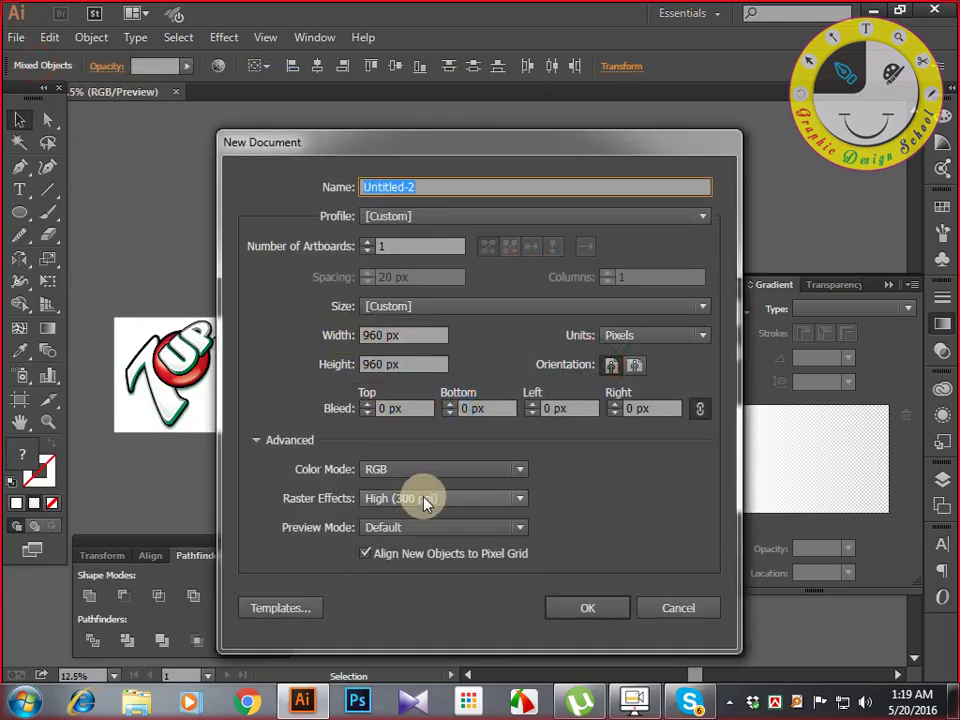
{"action": "left_click", "coordinate": [566, 610]}
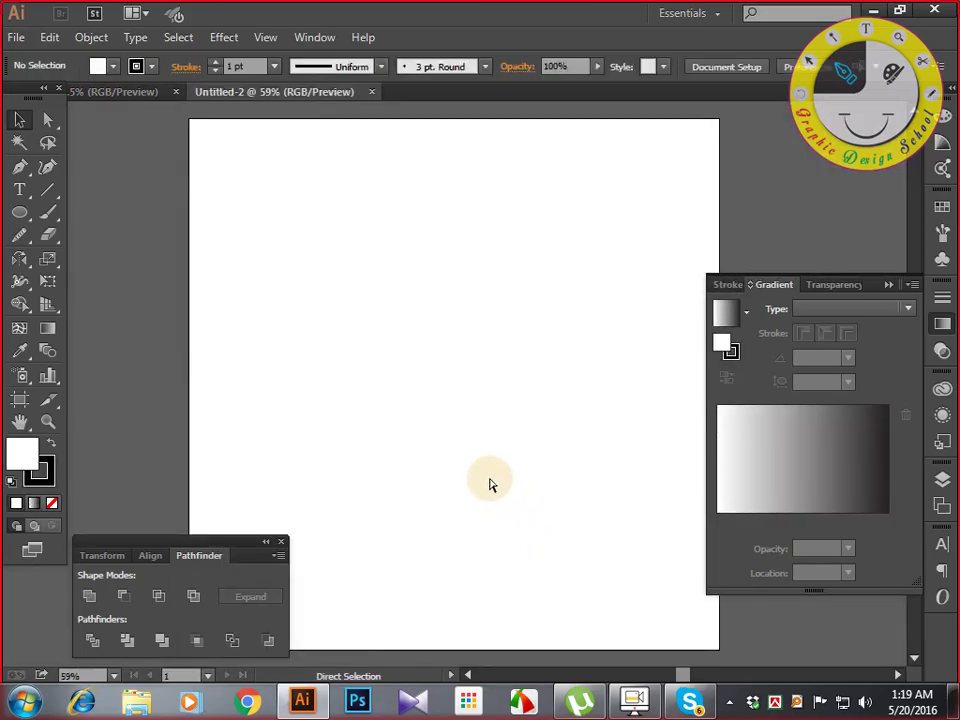
{"action": "key", "text": "ctrl+v"}
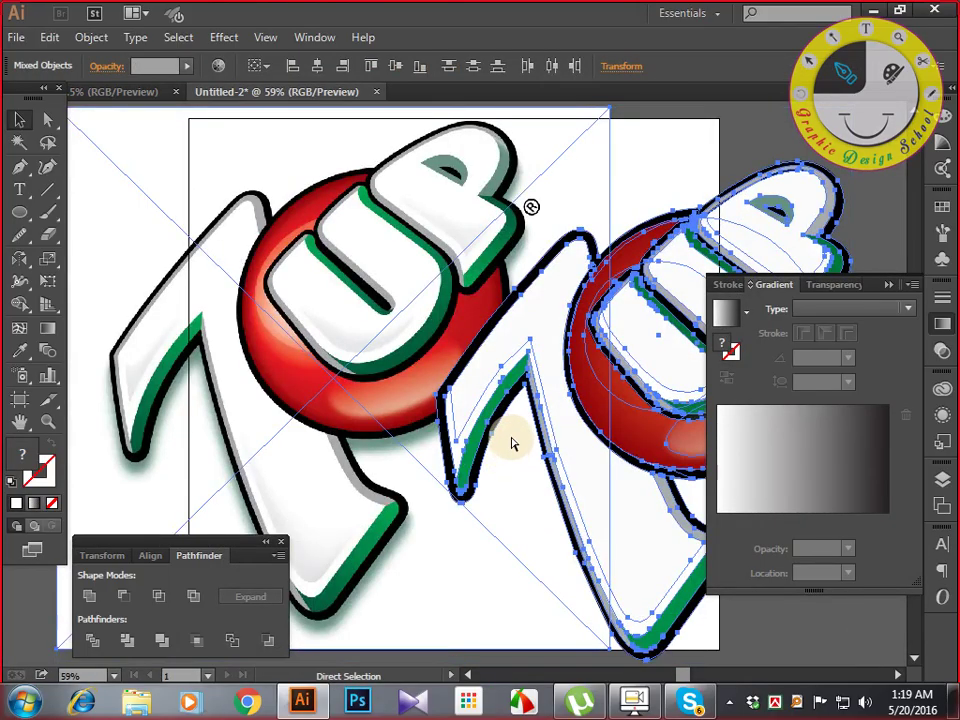
Lock the pasted reference image in the new document.
{"action": "key", "text": "ctrl+minus"}
{"action": "key", "text": "ctrl+minus"}
{"action": "key", "text": "ctrl+minus"}
{"action": "left_click_drag", "start_coordinate": [516, 442], "coordinate": [381, 440]}
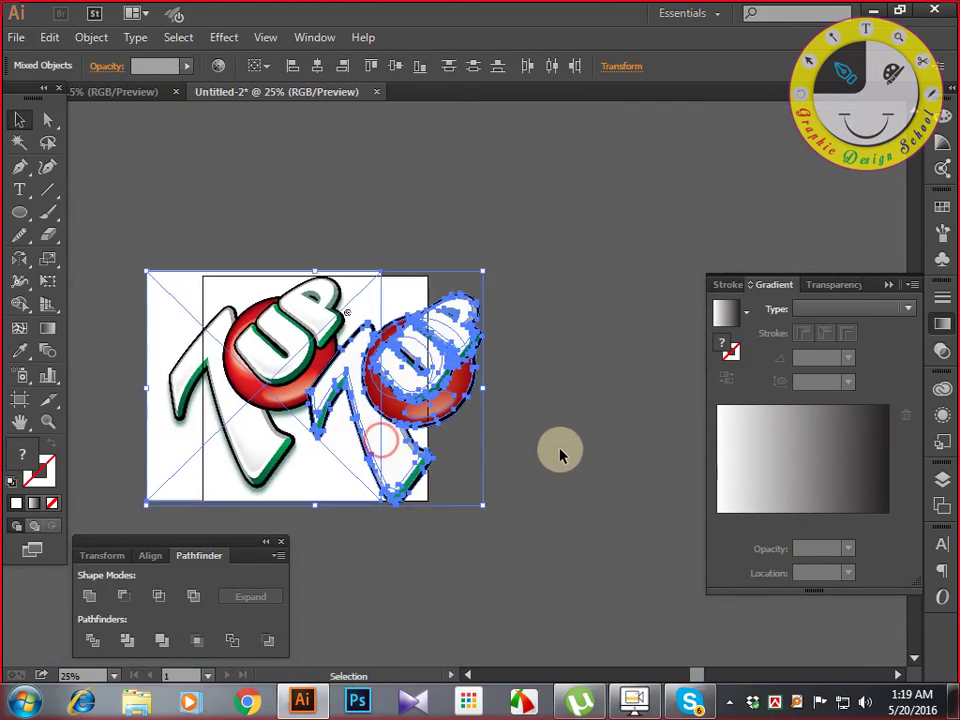
{"action": "left_click", "coordinate": [574, 354]}
{"action": "left_click", "coordinate": [218, 308]}
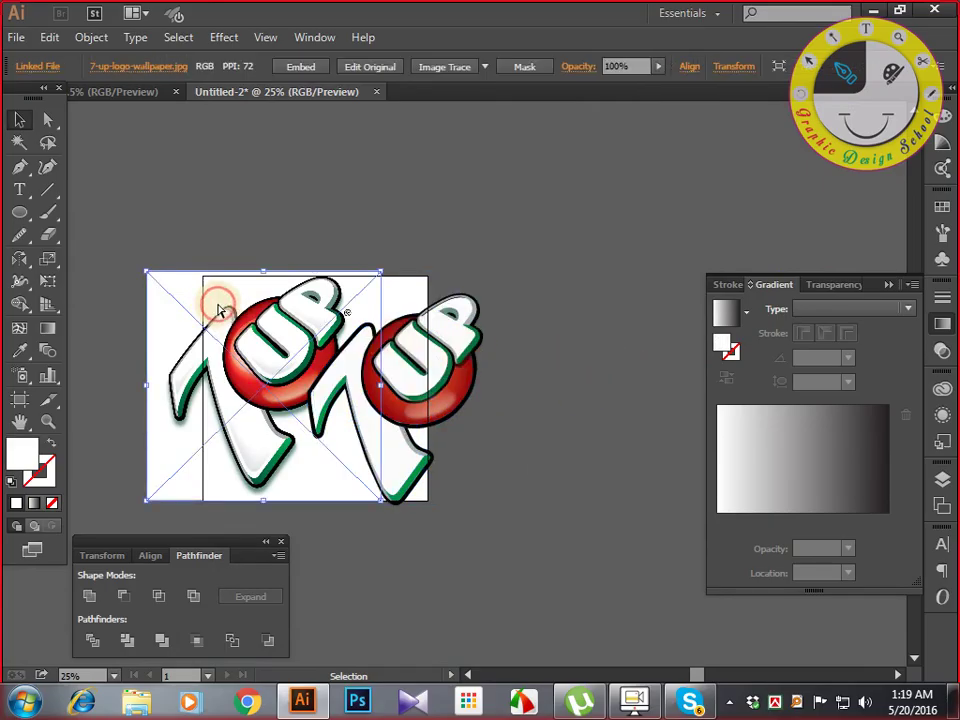
{"action": "key", "text": "ctrl+2"}
Send the black outline shape of the logo copy's 7 to the back.
{"action": "key", "text": "ctrl+plus"}
{"action": "key", "text": "ctrl+plus"}
{"action": "key", "text": "ctrl+plus"}
{"action": "left_click_drag", "start_coordinate": [220, 308], "coordinate": [465, 339]}
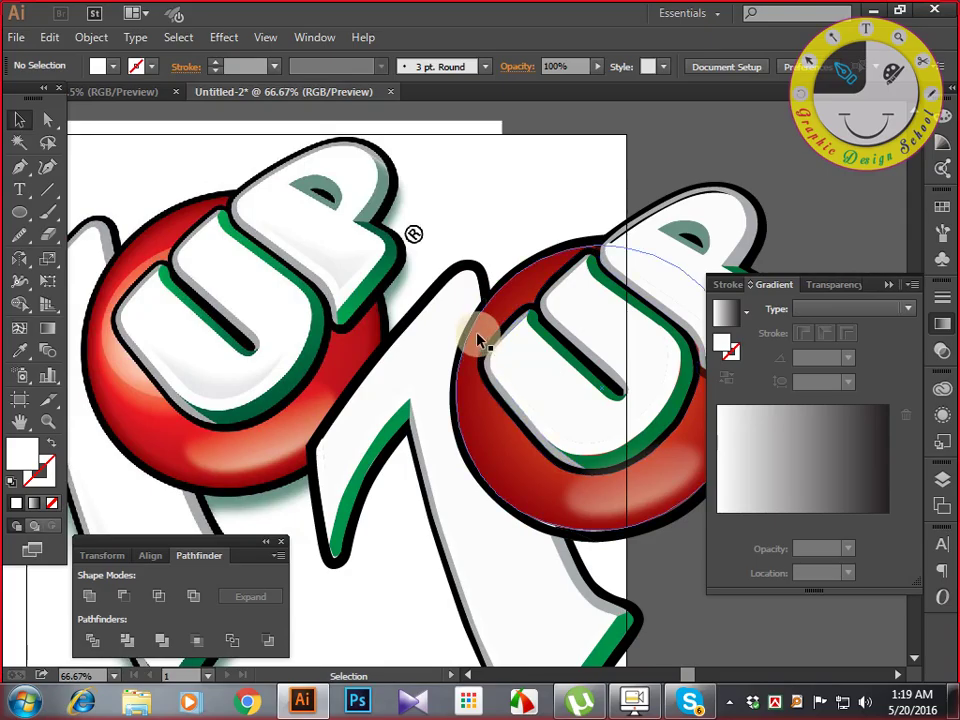
{"action": "left_click", "coordinate": [480, 333]}
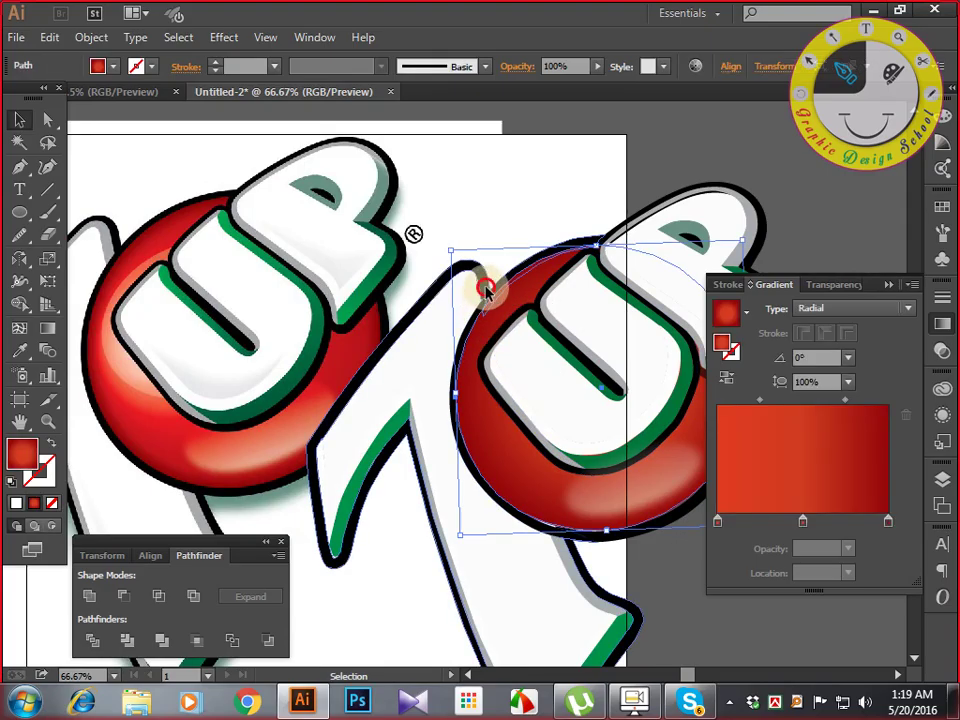
{"action": "left_click", "coordinate": [485, 290], "text": "ctrl"}
{"action": "key", "text": "ctrl+shift+["}
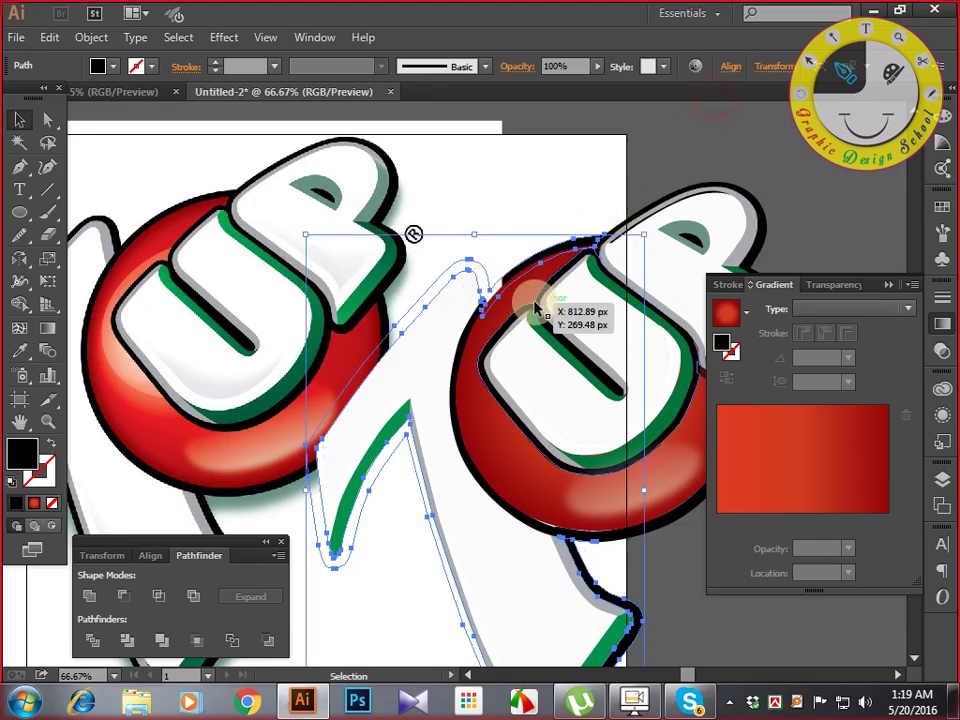
Send the logo copy's red ball shape to the back.
{"action": "left_click", "coordinate": [574, 255]}
{"action": "left_click", "coordinate": [540, 277], "text": "ctrl"}
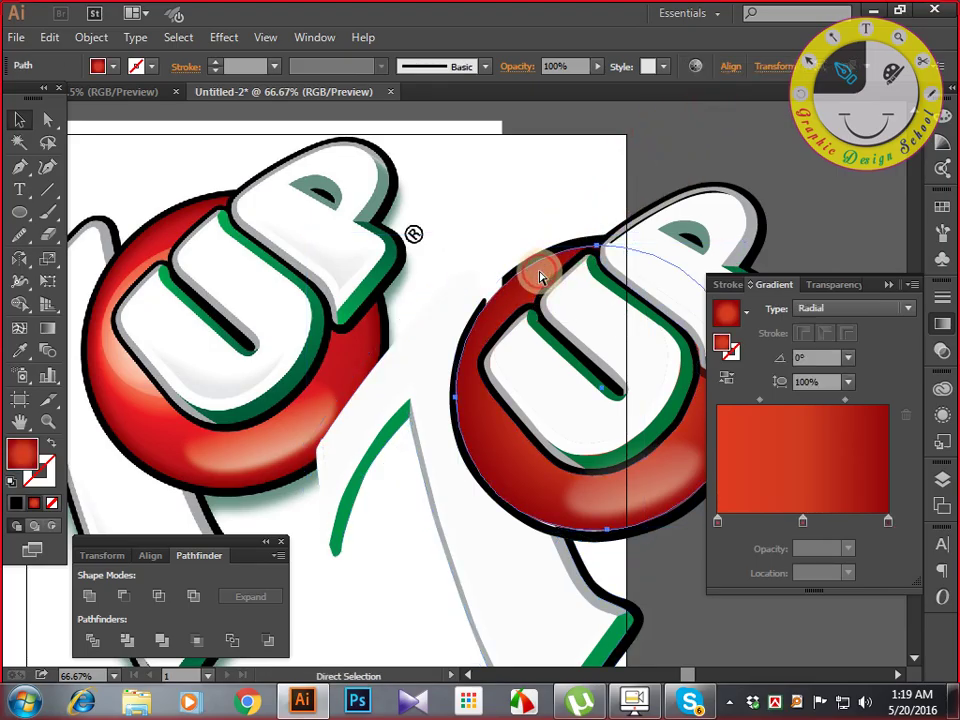
{"action": "key", "text": "ctrl+bracketleft"}
{"action": "left_click", "coordinate": [709, 124]}
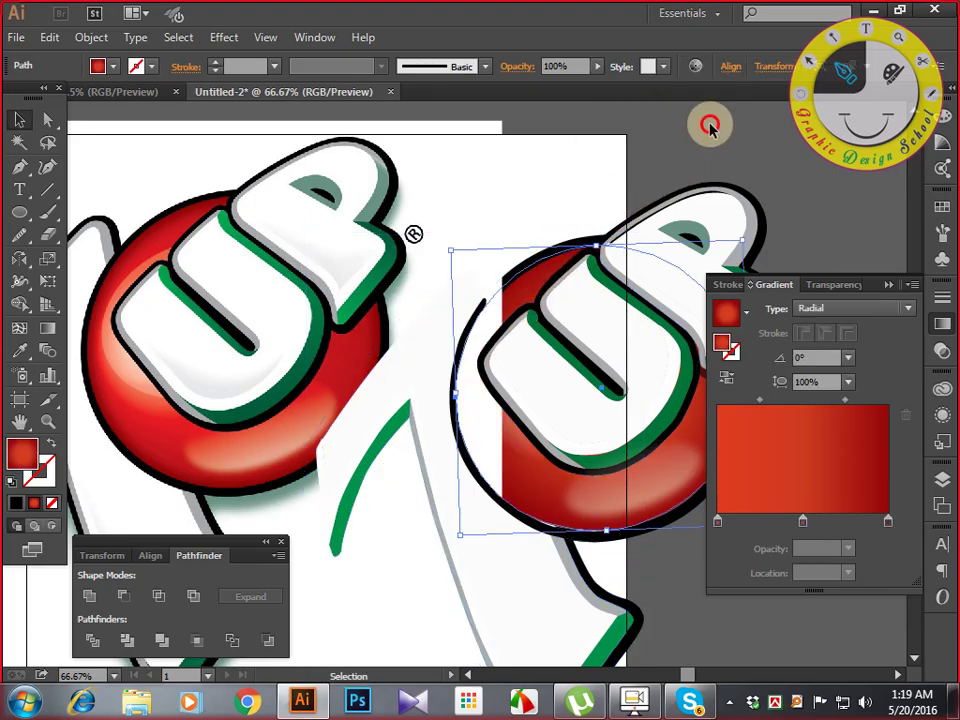
Check the black 7 outline and the highlight circle by selecting them, and unlock the reference image.
{"action": "left_click", "coordinate": [566, 253], "text": "ctrl"}
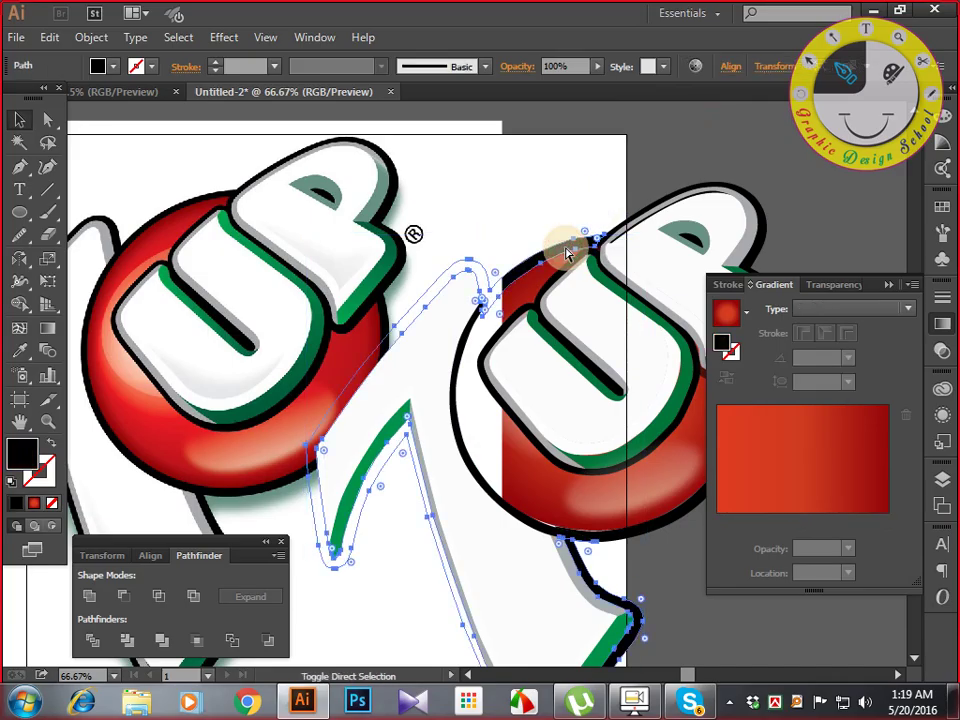
{"action": "left_click", "coordinate": [748, 150]}
{"action": "left_click_drag", "start_coordinate": [535, 297], "coordinate": [610, 270]}
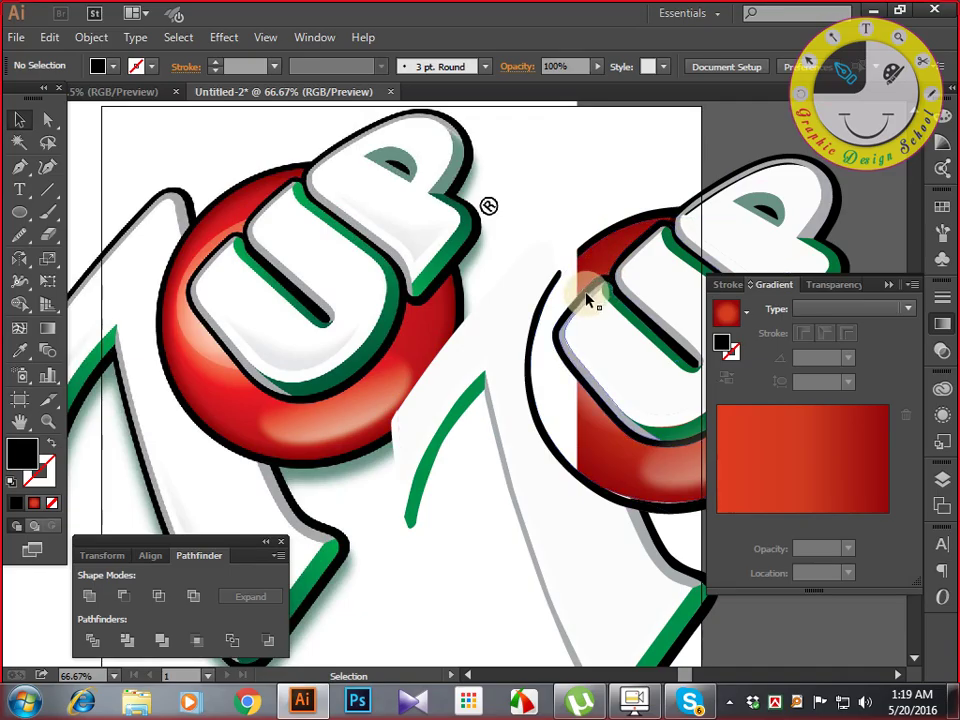
{"action": "left_click", "coordinate": [574, 396]}
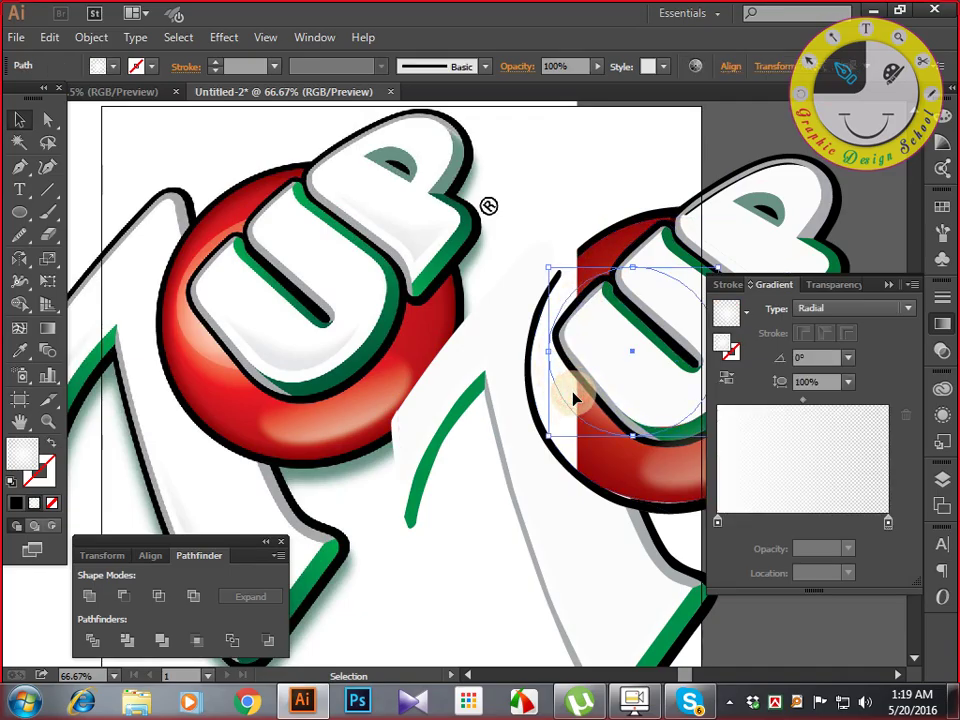
{"action": "left_click", "coordinate": [562, 183]}
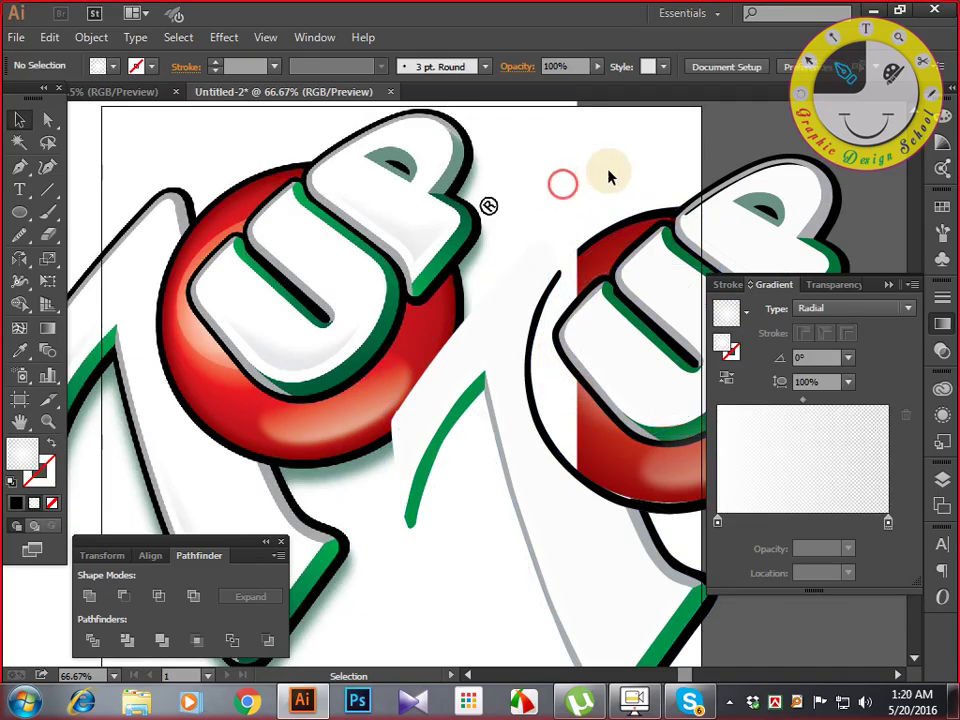
{"action": "left_click", "coordinate": [626, 165]}
{"action": "left_click", "coordinate": [748, 124]}
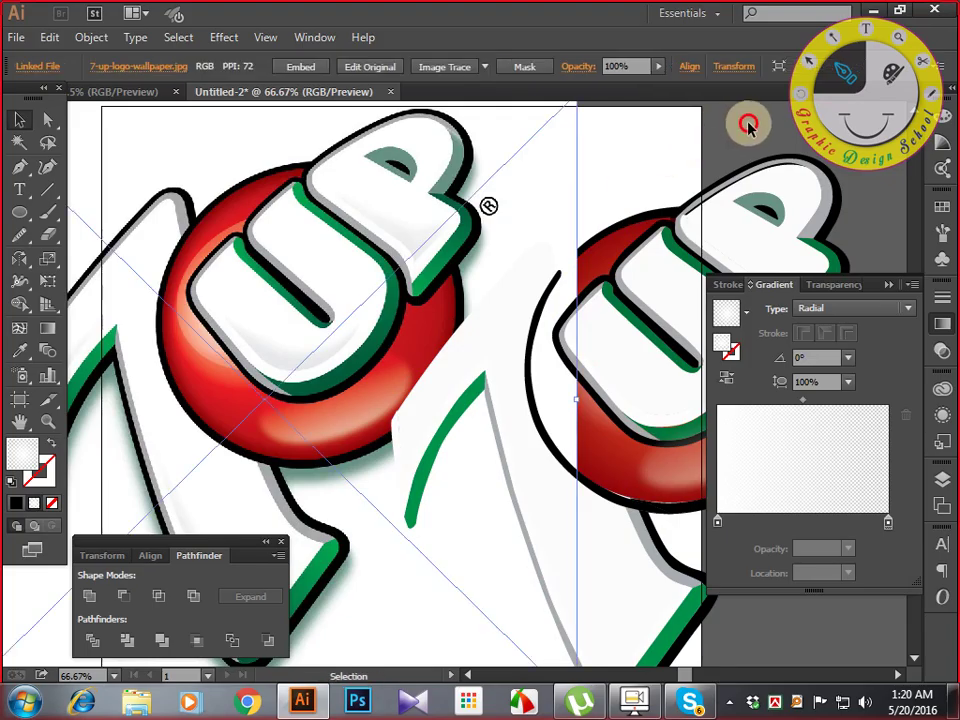
Lock the reference image in place behind the redrawn logo.
{"action": "left_click", "coordinate": [551, 189]}
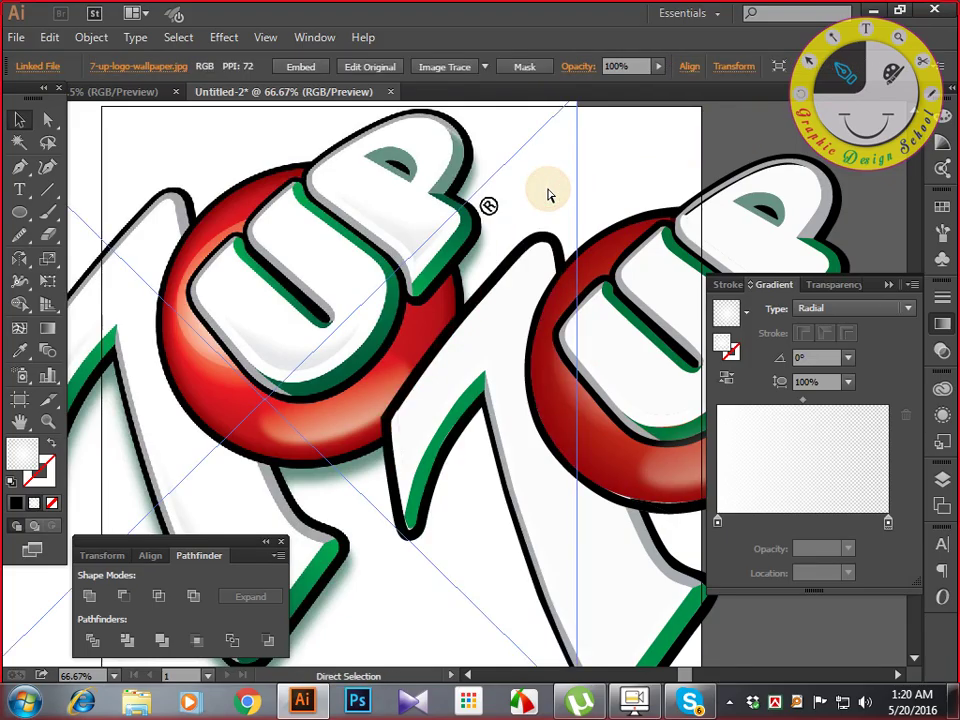
{"action": "key", "text": "ctrl+2"}
Nudge the highlight circle slightly toward the ball's left edge and shift its radial gradient's midpoint outward.
{"action": "left_click_drag", "start_coordinate": [561, 220], "coordinate": [483, 235]}
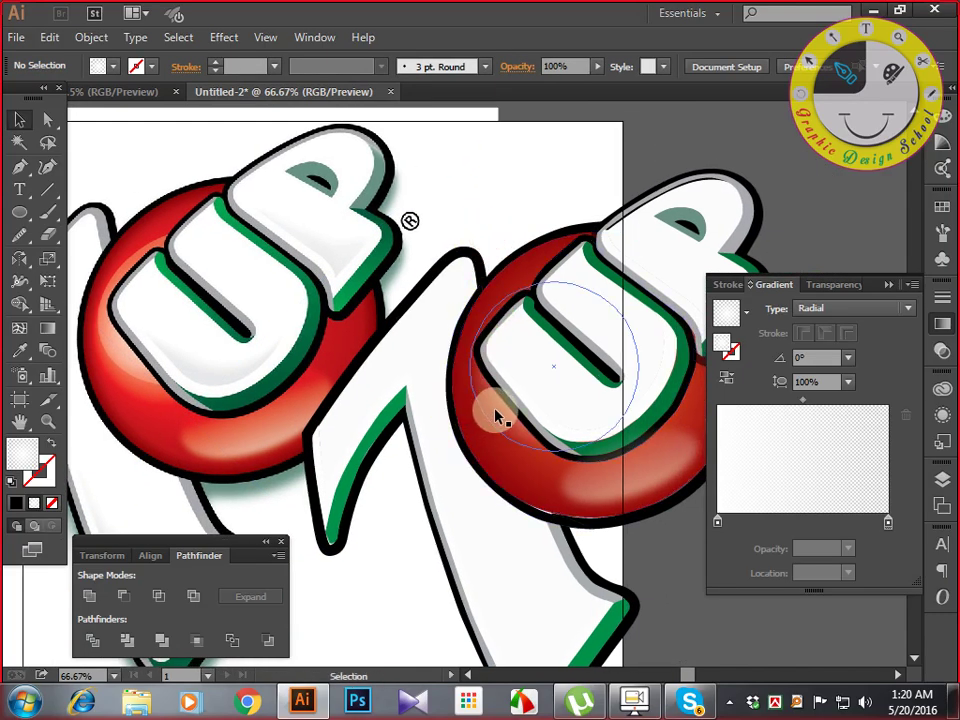
{"action": "mouse_move", "coordinate": [493, 410]}
{"action": "left_mouse_down"}
{"action": "mouse_move", "coordinate": [484, 398]}
{"action": "mouse_move", "coordinate": [496, 421]}
{"action": "left_mouse_up"}
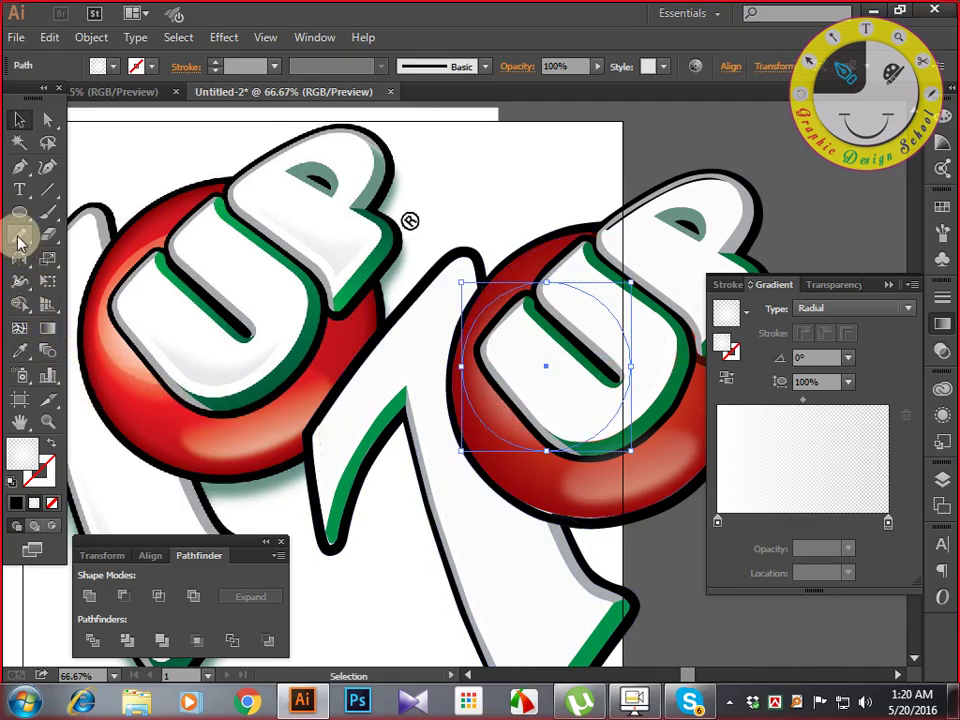
{"action": "left_click", "coordinate": [52, 328]}
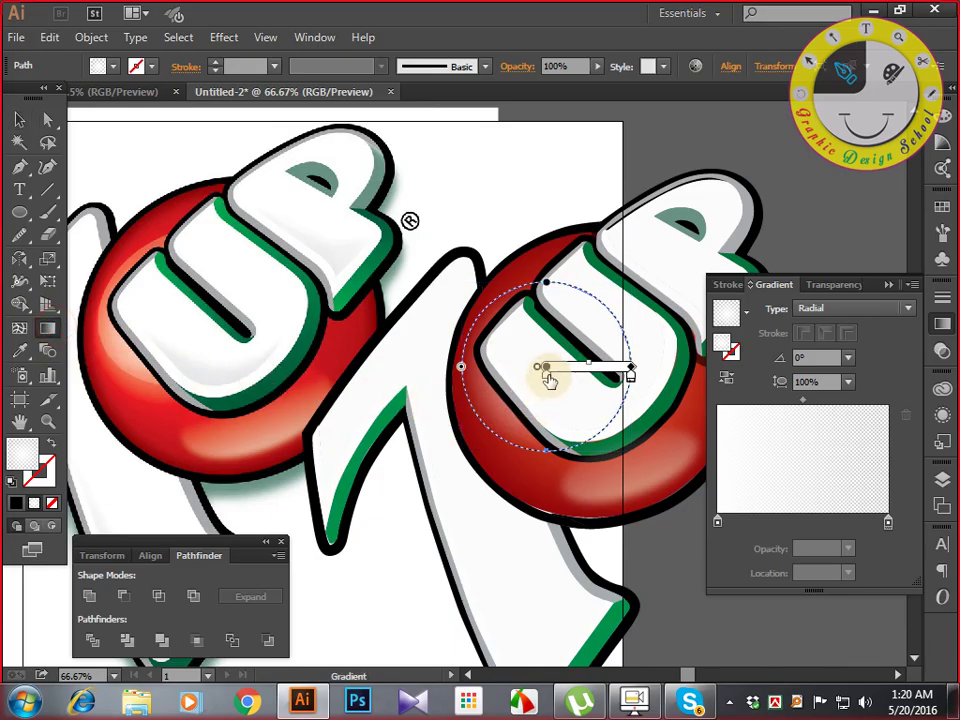
{"action": "left_click", "coordinate": [597, 364]}
{"action": "mouse_move", "coordinate": [597, 364]}
{"action": "left_mouse_down"}
{"action": "mouse_move", "coordinate": [613, 366]}
{"action": "mouse_move", "coordinate": [603, 366]}
{"action": "left_mouse_up"}
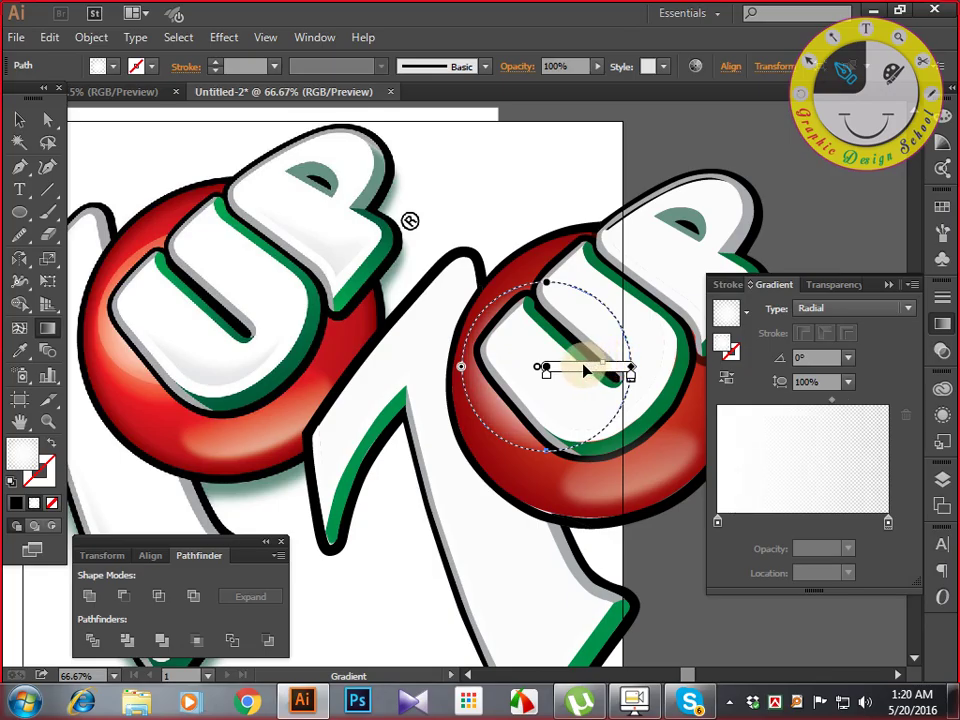
Add a white middle stop to the highlight circle's gradient with 60% opacity at location 66.13%.
{"action": "left_click", "coordinate": [779, 519]}
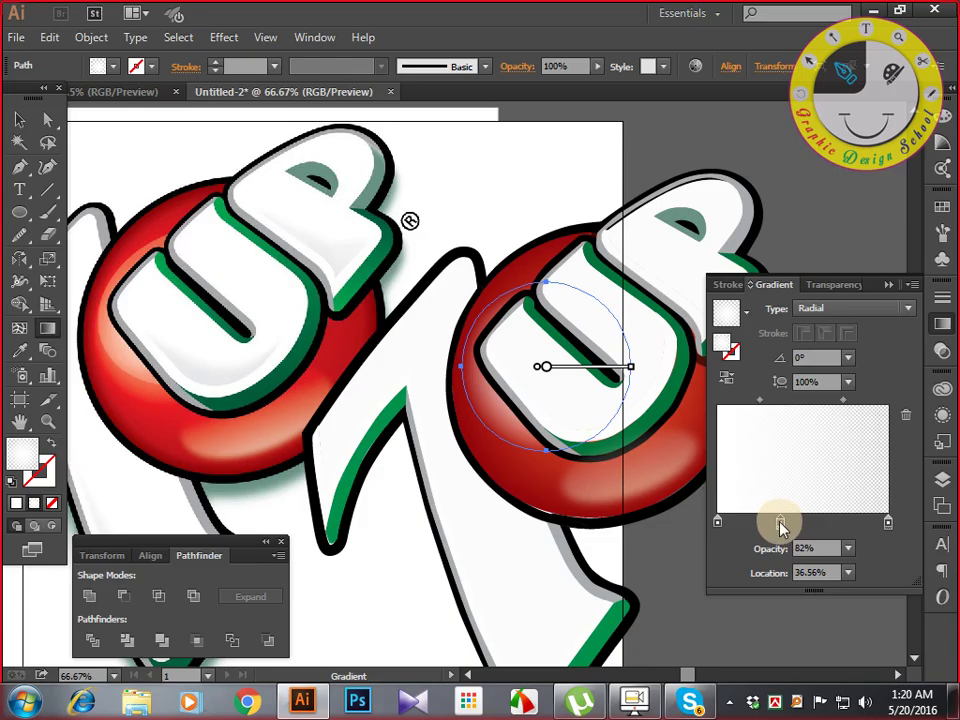
{"action": "double_click", "coordinate": [781, 522]}
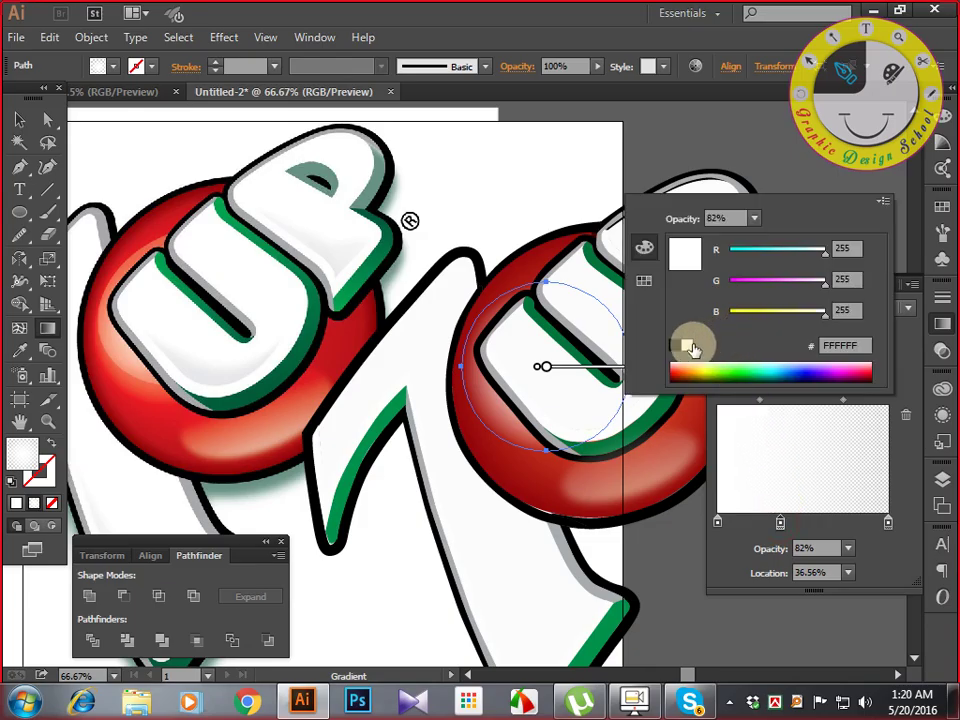
{"action": "left_click", "coordinate": [755, 220]}
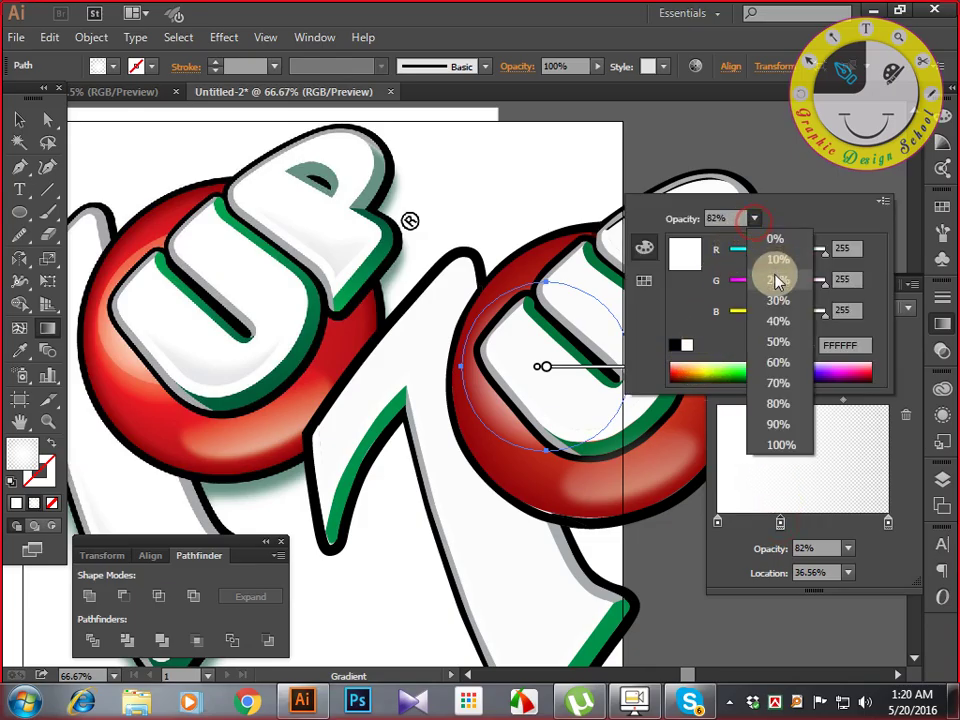
{"action": "left_click", "coordinate": [789, 366]}
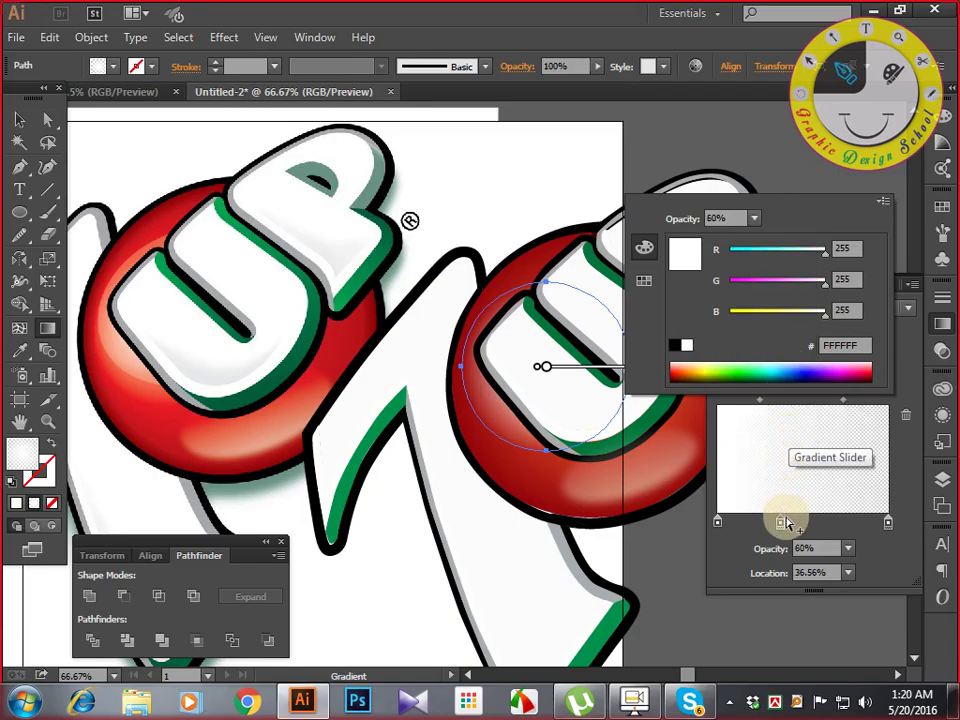
{"action": "left_click_drag", "start_coordinate": [783, 527], "coordinate": [826, 528]}
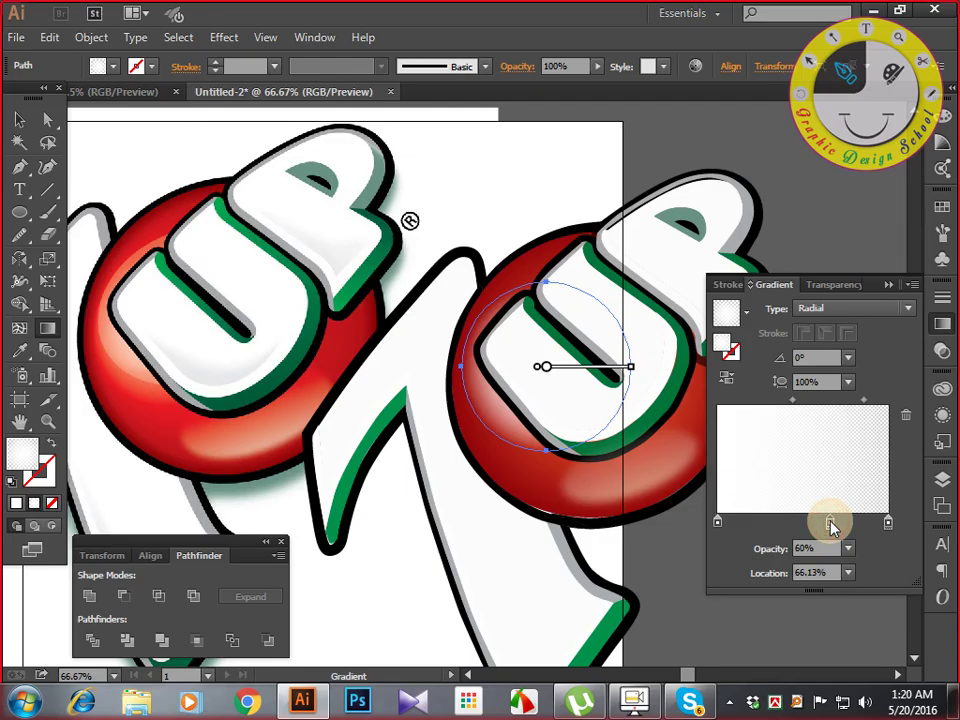
Fine-tune the highlight circle's size by adjusting its upper-left and lower-left corners.
{"action": "left_click", "coordinate": [19, 119]}
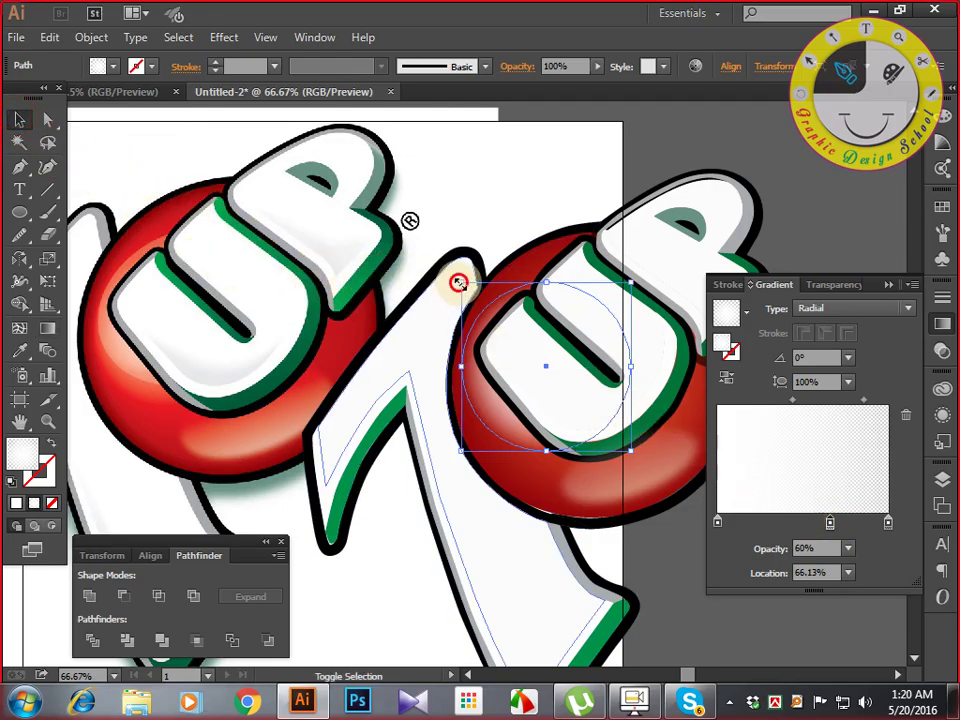
{"action": "left_click_drag", "start_coordinate": [458, 283], "coordinate": [455, 279]}
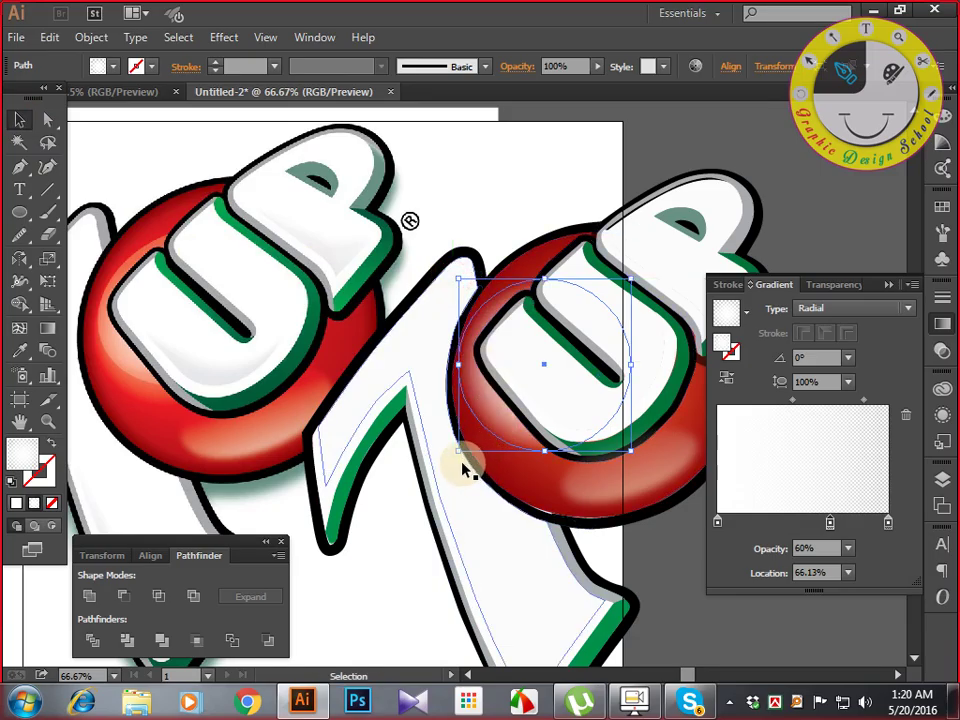
{"action": "left_click_drag", "start_coordinate": [459, 452], "coordinate": [460, 449]}
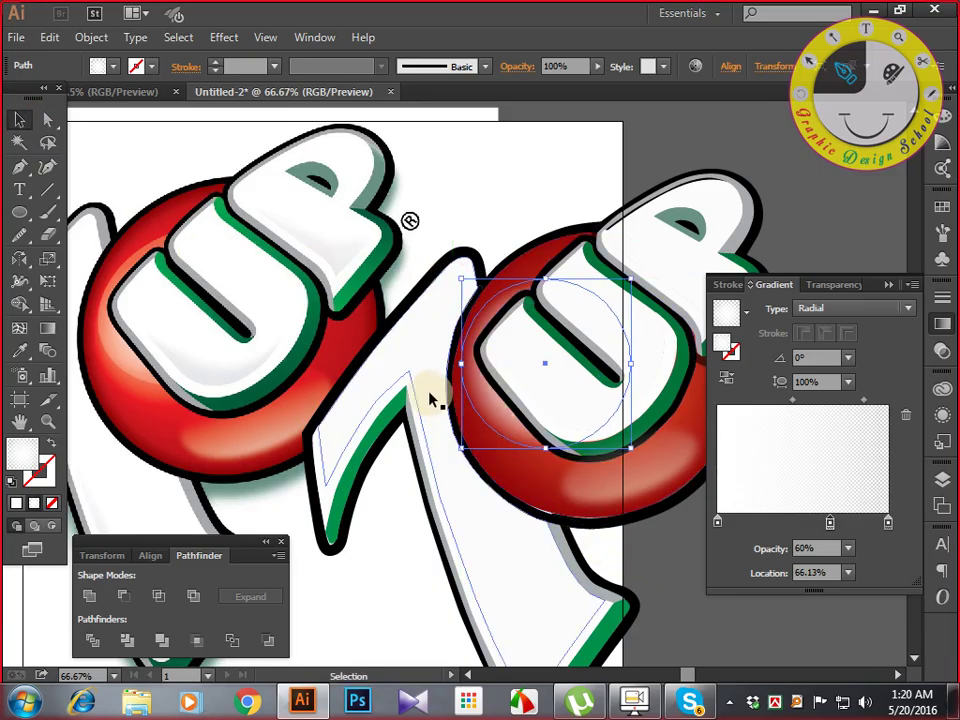
{"action": "left_click", "coordinate": [215, 38]}
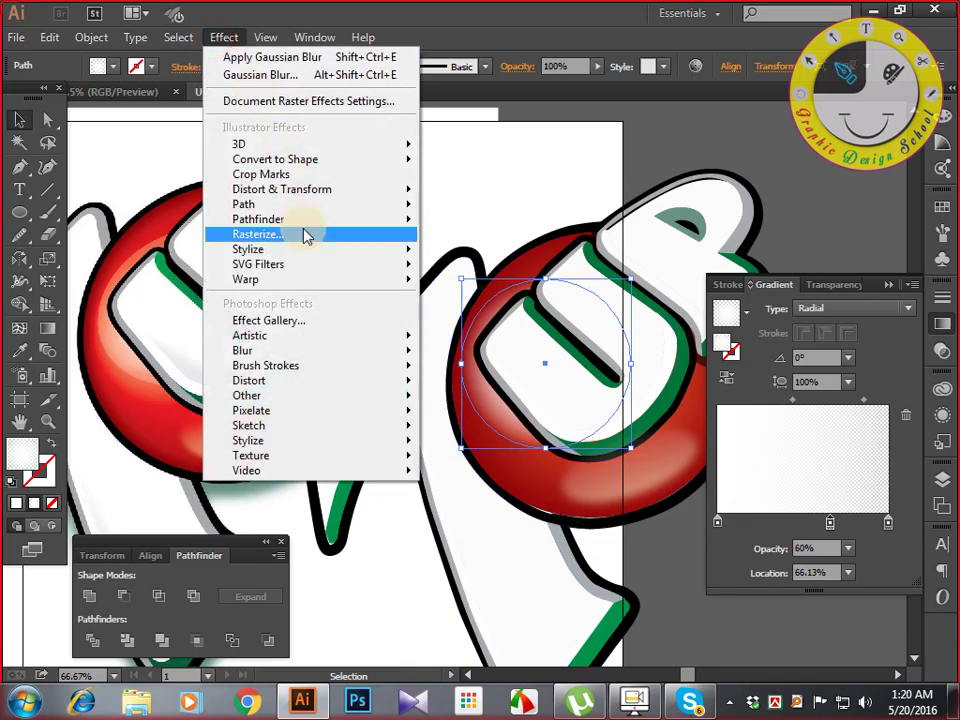
{"action": "mouse_move", "coordinate": [314, 254]}
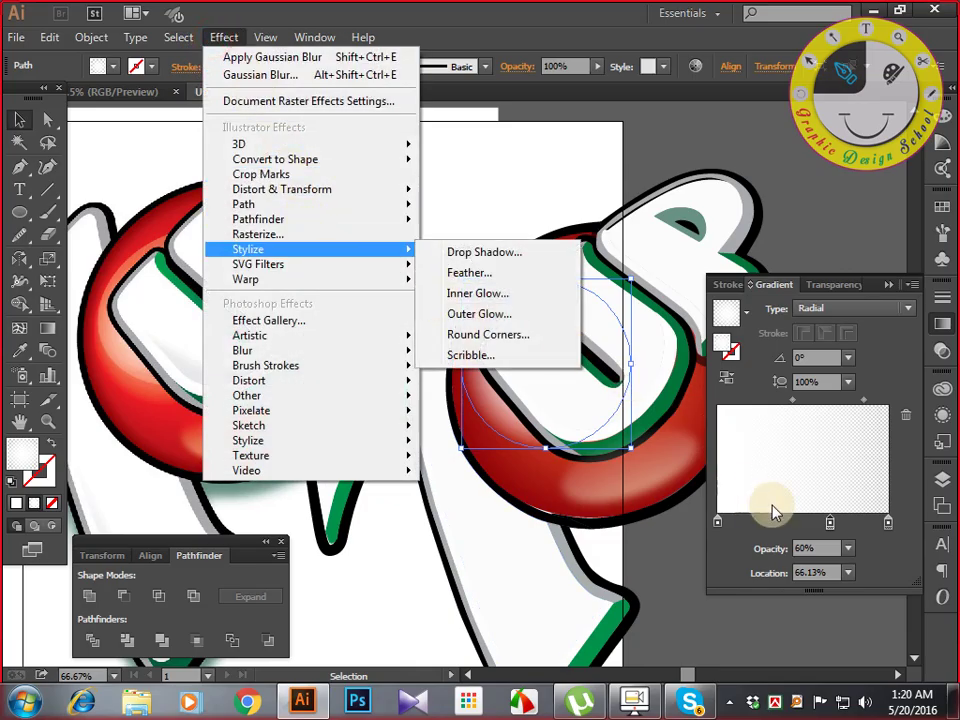
{"action": "left_click", "coordinate": [830, 522]}
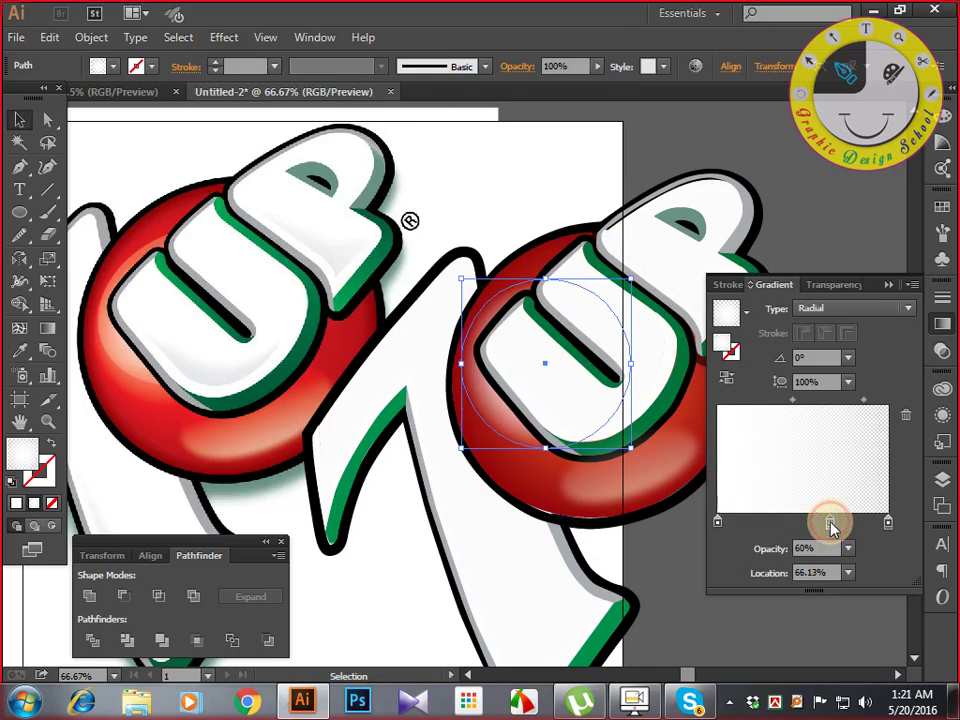
Recolour the middle stop of the highlight circle's gradient to light orange with R 255, G 172, B 94.
{"action": "double_click", "coordinate": [830, 522]}
{"action": "left_click", "coordinate": [830, 522]}
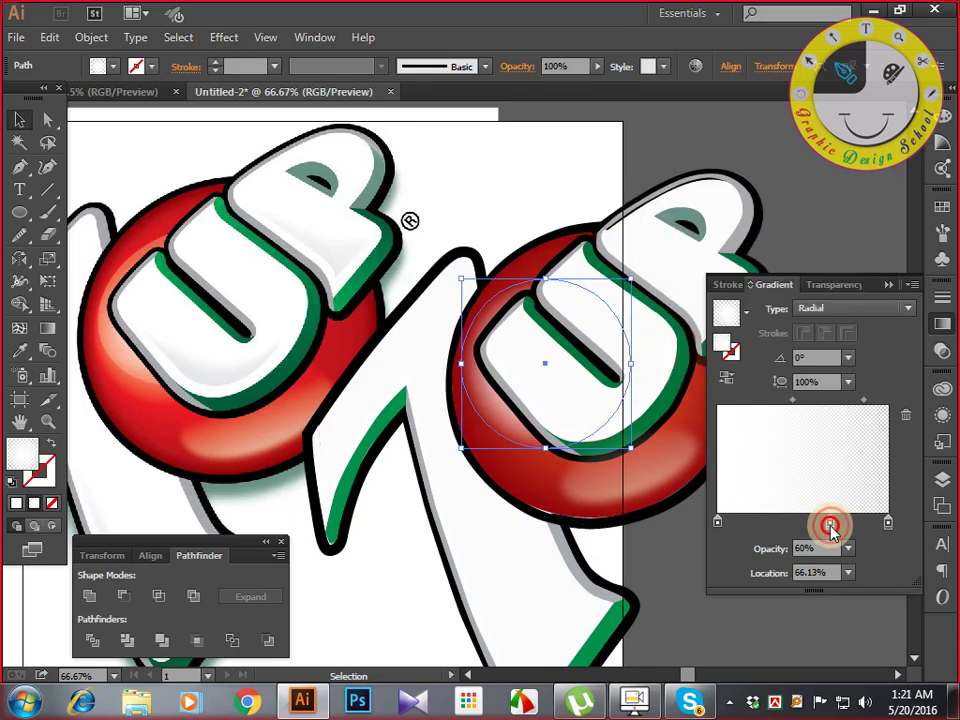
{"action": "double_click", "coordinate": [830, 522]}
{"action": "left_click_drag", "start_coordinate": [820, 320], "coordinate": [810, 313]}
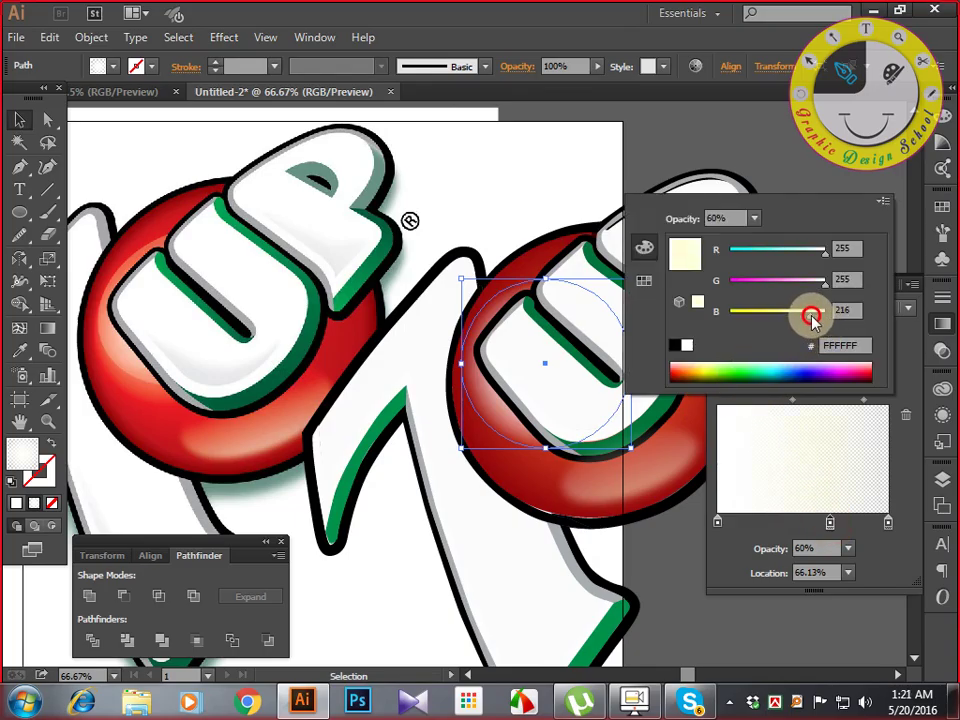
{"action": "left_click", "coordinate": [693, 364]}
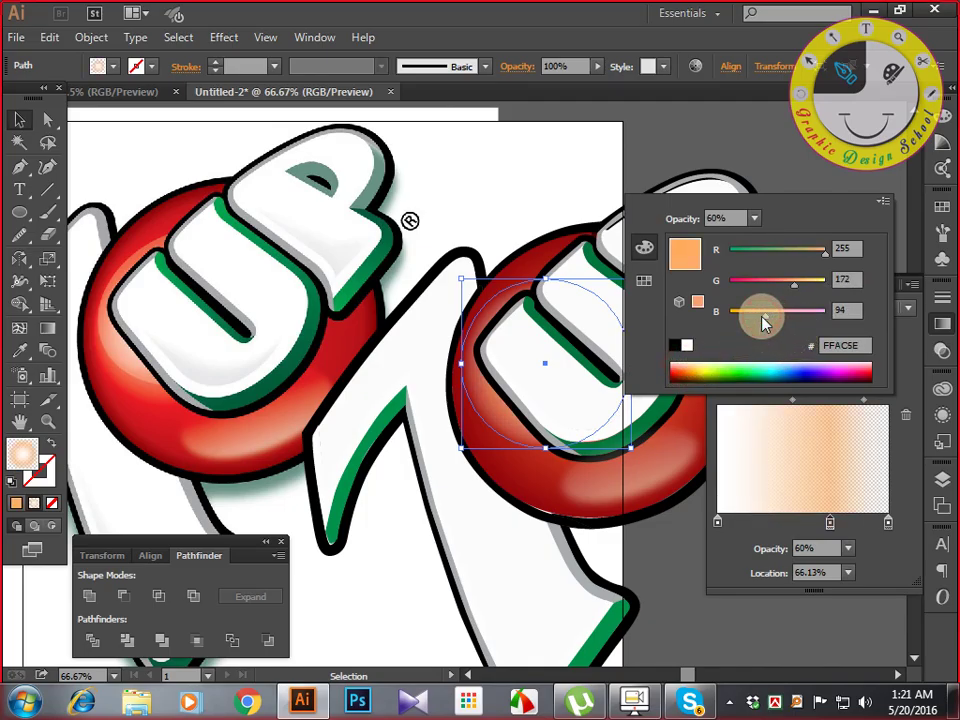
{"action": "left_click", "coordinate": [20, 120]}
Apply a Gaussian Blur with a 4.4-pixel radius to the highlight circle on the red ball.
{"action": "left_click", "coordinate": [224, 37]}
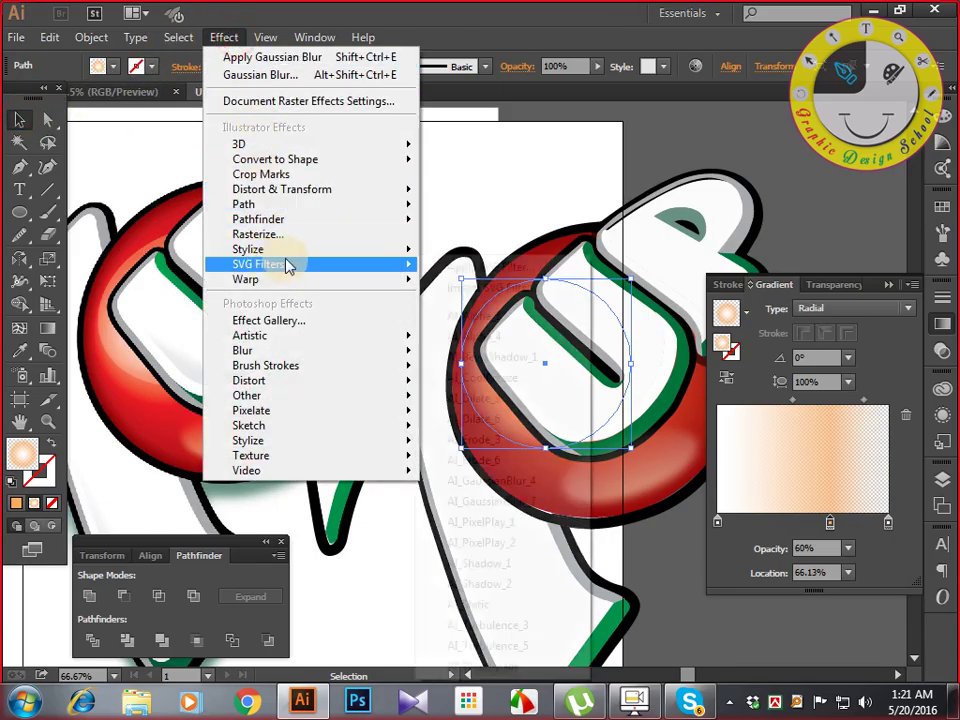
{"action": "mouse_move", "coordinate": [328, 358]}
{"action": "left_click", "coordinate": [445, 353]}
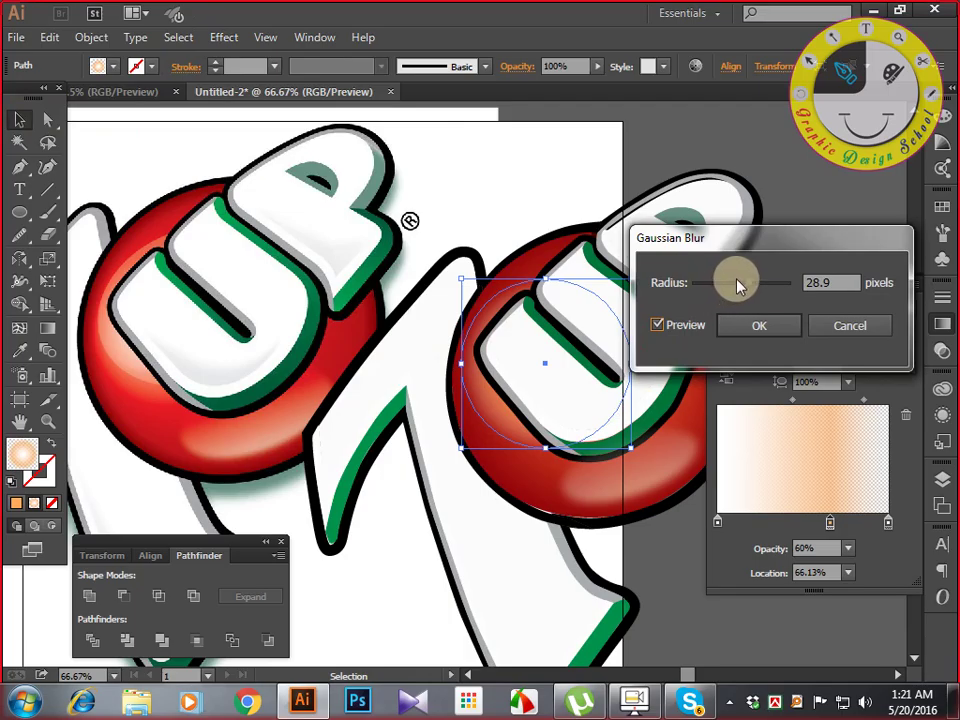
{"action": "left_click_drag", "start_coordinate": [743, 287], "coordinate": [717, 287]}
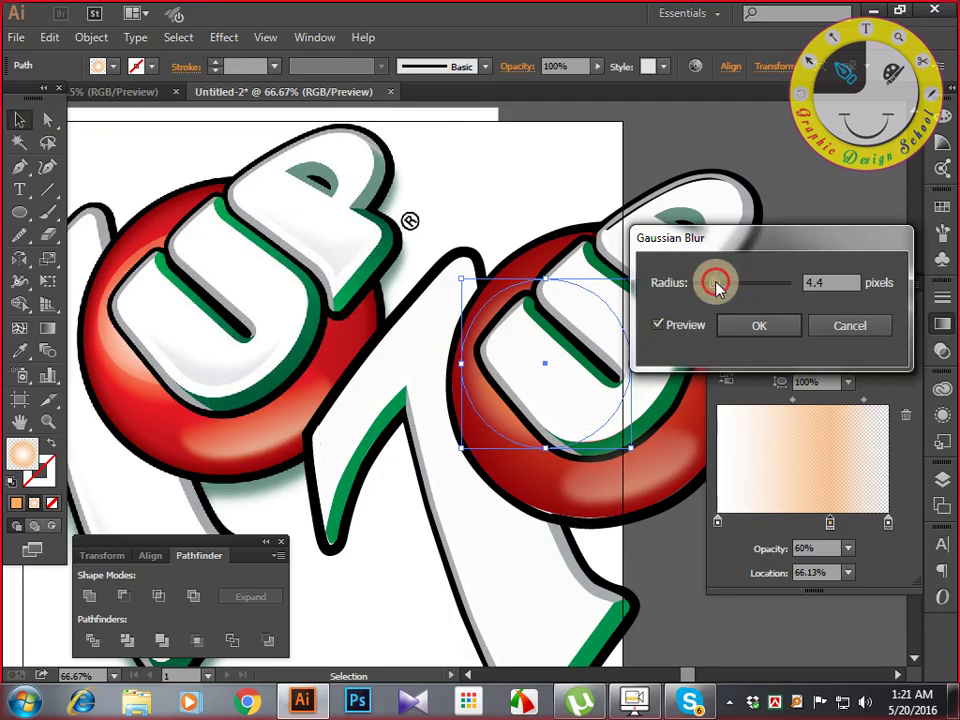
{"action": "left_click", "coordinate": [746, 326]}
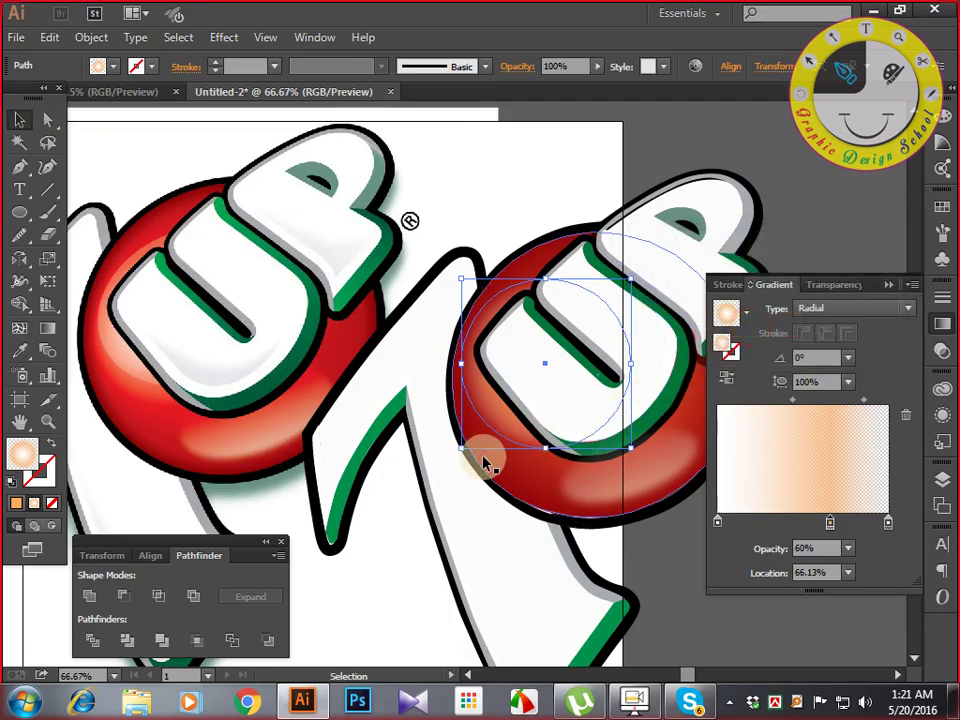
Resize the highlight circle proportionally around its centre to about 265 px wide and deselect it.
{"action": "left_click_drag", "start_coordinate": [460, 448], "coordinate": [452, 457]}
{"action": "left_click", "coordinate": [540, 183]}
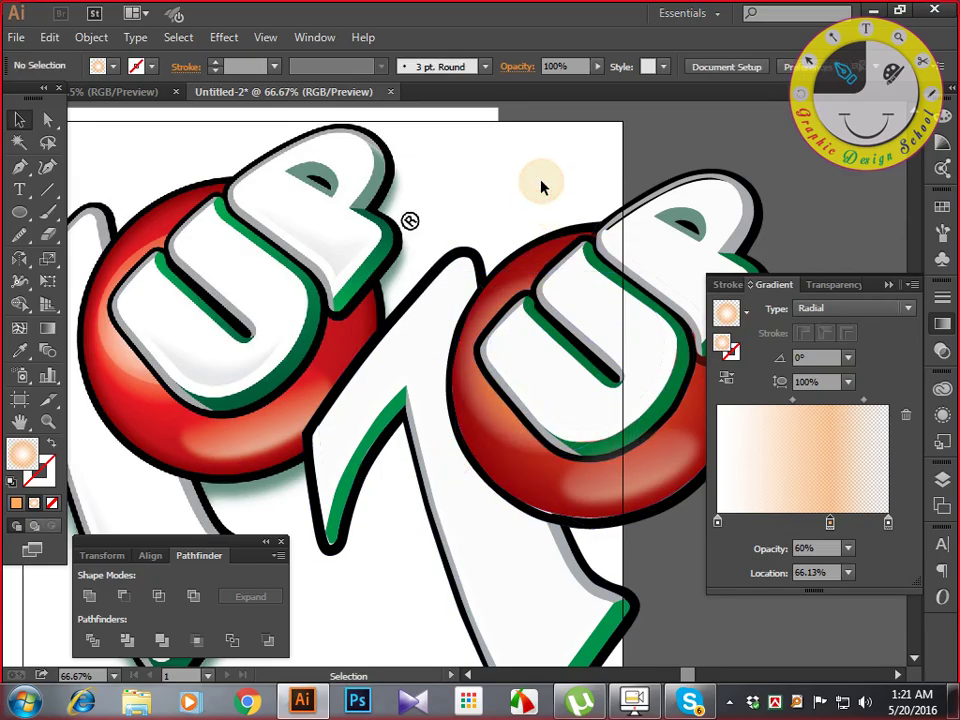
{"action": "left_click", "coordinate": [468, 390]}
{"action": "left_click", "coordinate": [452, 456], "text": "shift"}
{"action": "left_click_drag", "start_coordinate": [457, 457], "coordinate": [454, 450]}
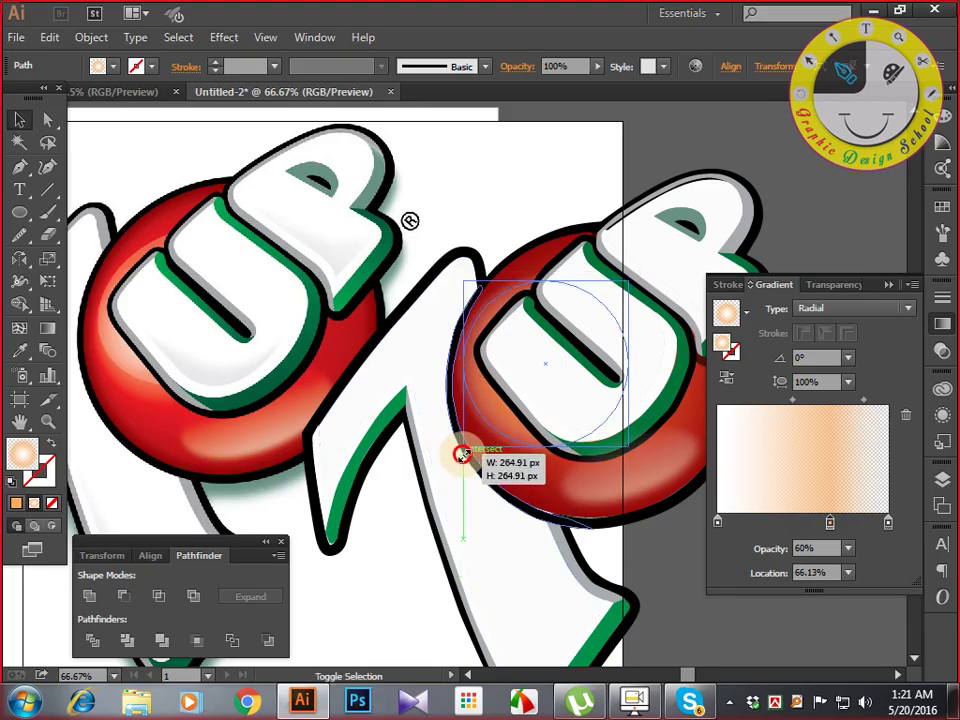
{"action": "left_click", "coordinate": [536, 188]}
Remove the orange middle stop from the highlight circle's radial gradient.
{"action": "left_click_drag", "start_coordinate": [536, 188], "coordinate": [490, 184]}
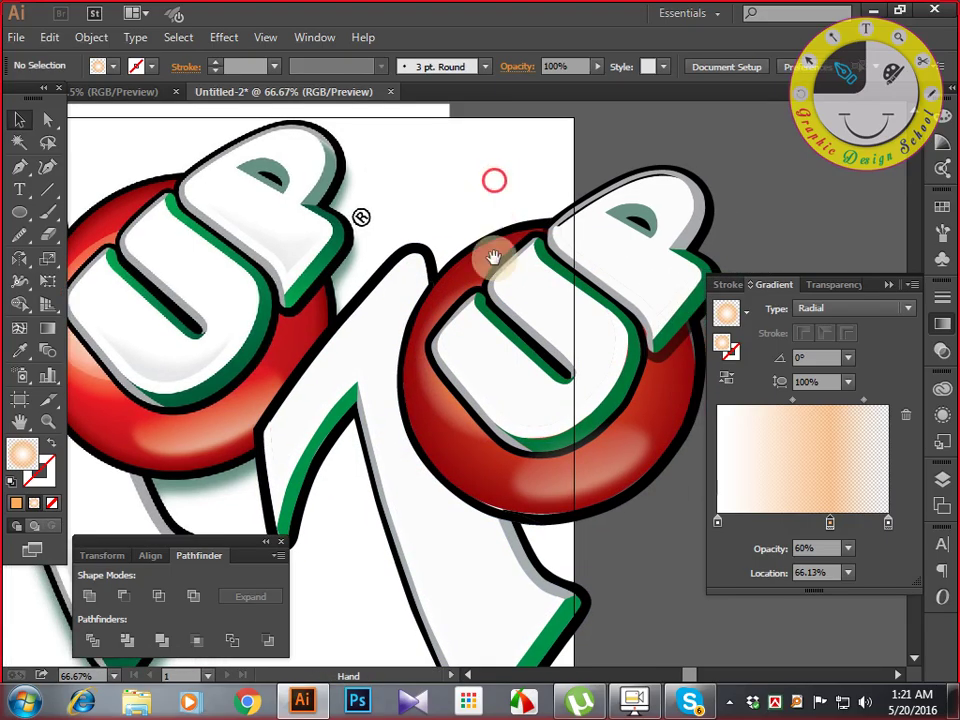
{"action": "key", "text": "a"}
{"action": "left_click", "coordinate": [443, 397]}
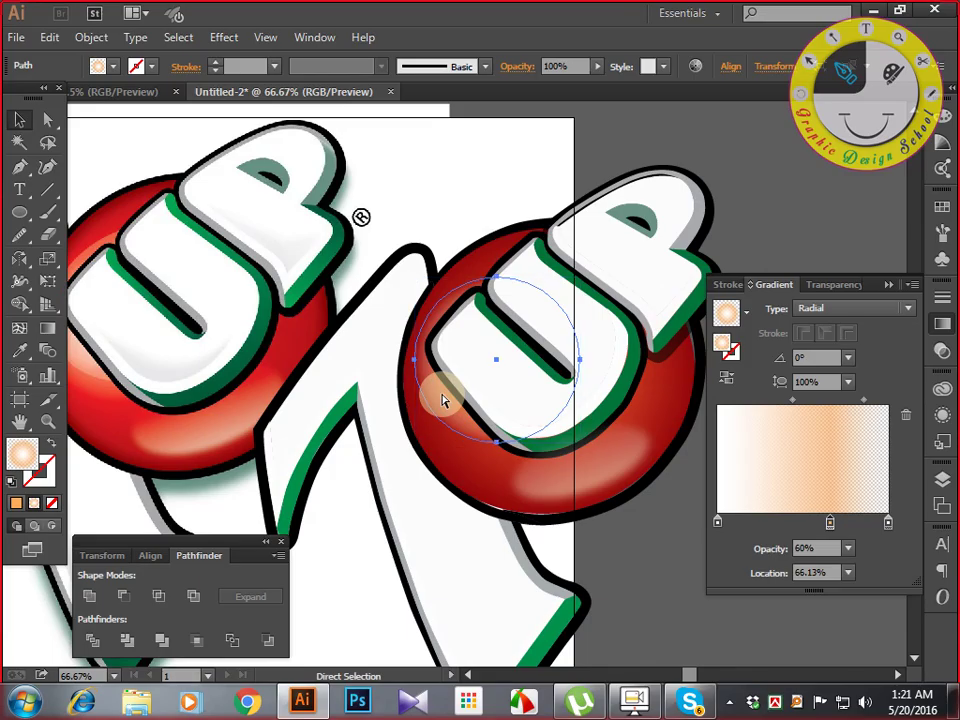
{"action": "key", "text": "v"}
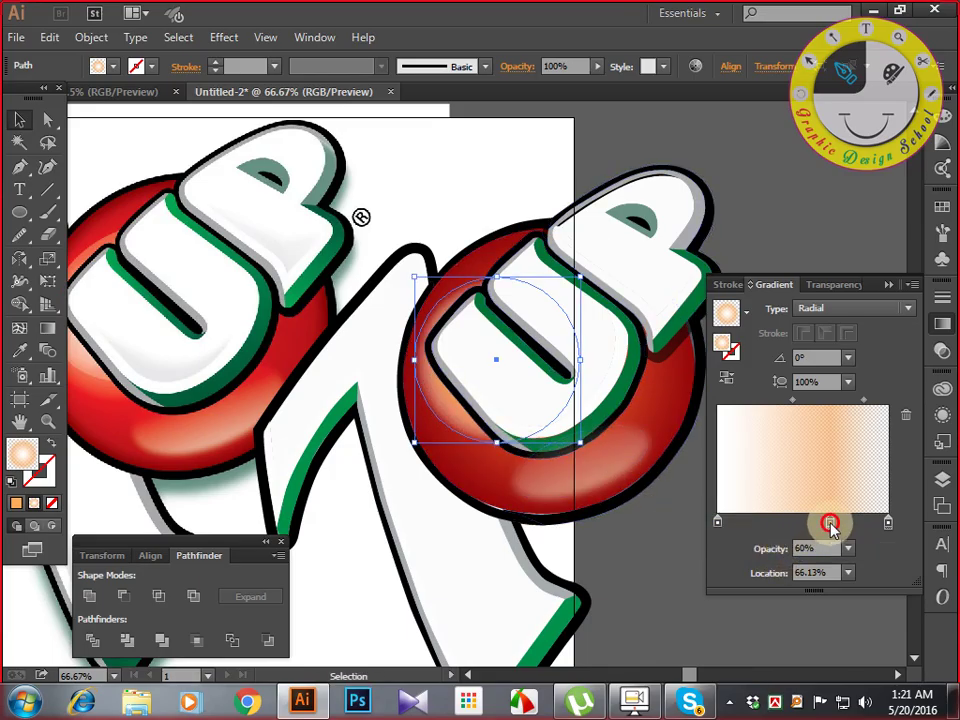
{"action": "left_click_drag", "start_coordinate": [831, 524], "coordinate": [804, 639]}
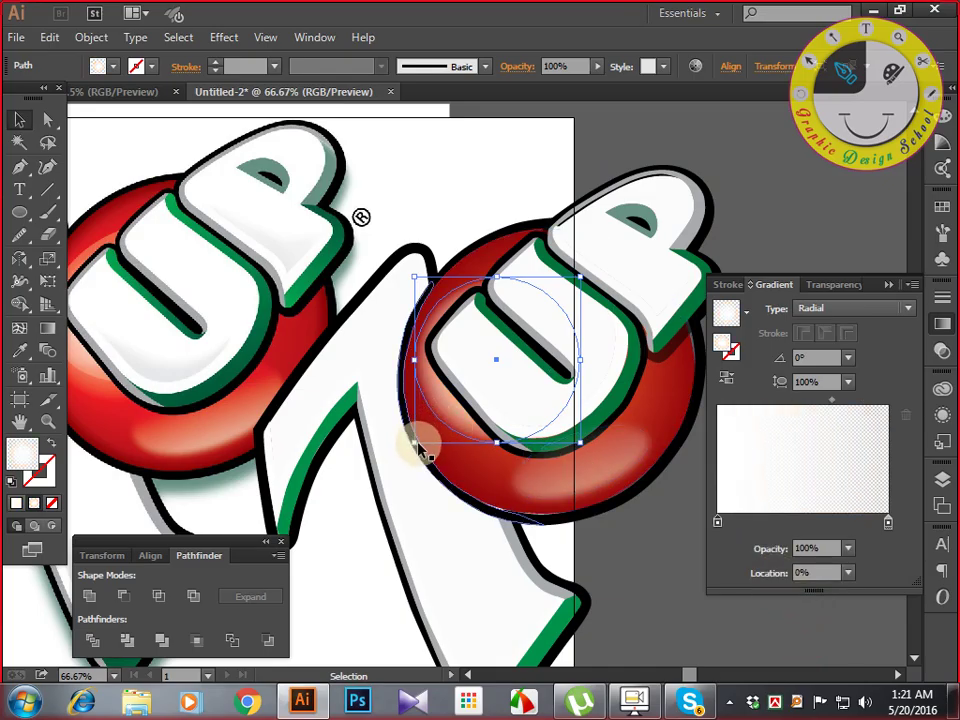
Stretch the highlight circle slightly outward toward the red ball's left edge and deselect it.
{"action": "left_click_drag", "start_coordinate": [418, 445], "coordinate": [408, 446]}
{"action": "key", "text": "a"}
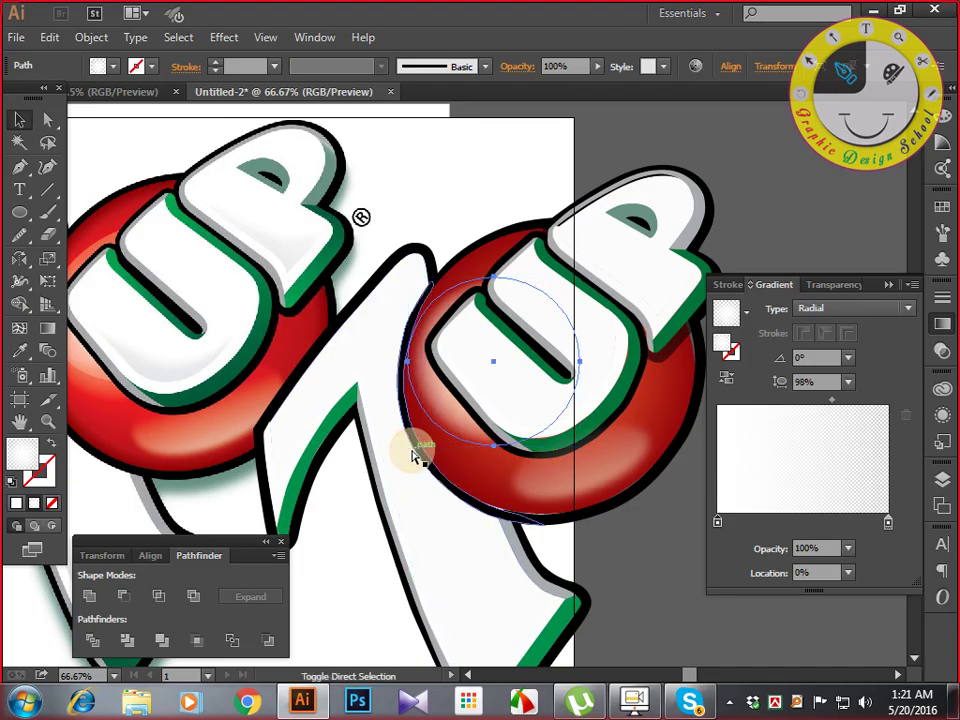
{"action": "key", "text": "ctrl+shift+]"}
{"action": "left_click", "coordinate": [671, 549]}
Move the highlight circle off the red ball onto the empty canvas to the lower right of the logo.
{"action": "left_click_drag", "start_coordinate": [600, 557], "coordinate": [612, 491]}
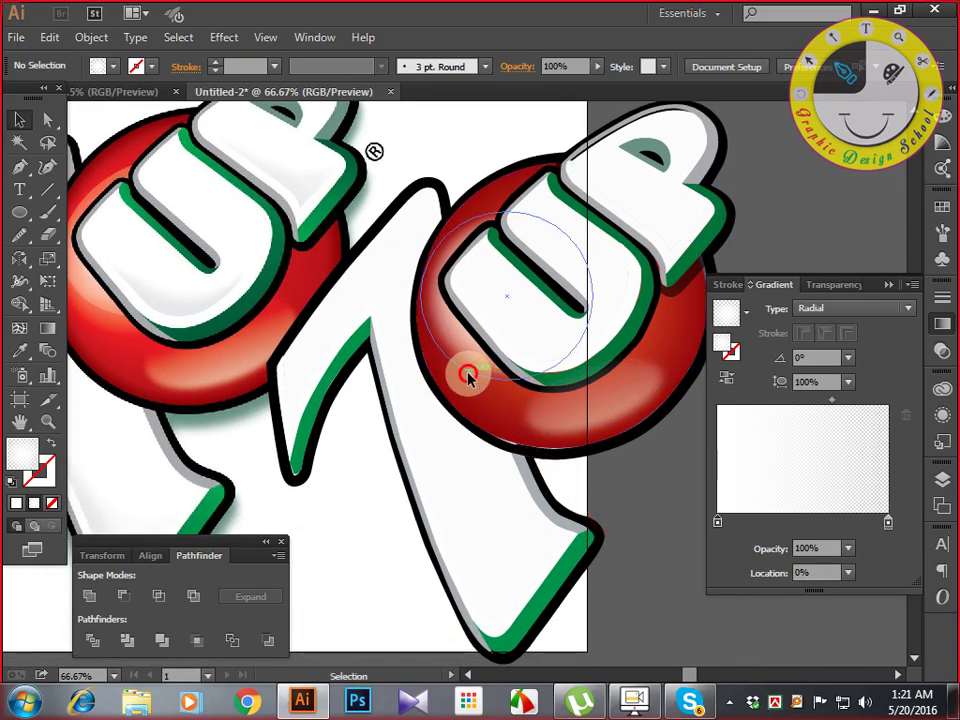
{"action": "left_click", "coordinate": [467, 371]}
{"action": "left_click_drag", "start_coordinate": [467, 374], "coordinate": [624, 553]}
{"action": "left_click_drag", "start_coordinate": [638, 606], "coordinate": [473, 559]}
{"action": "left_click_drag", "start_coordinate": [487, 484], "coordinate": [590, 548]}
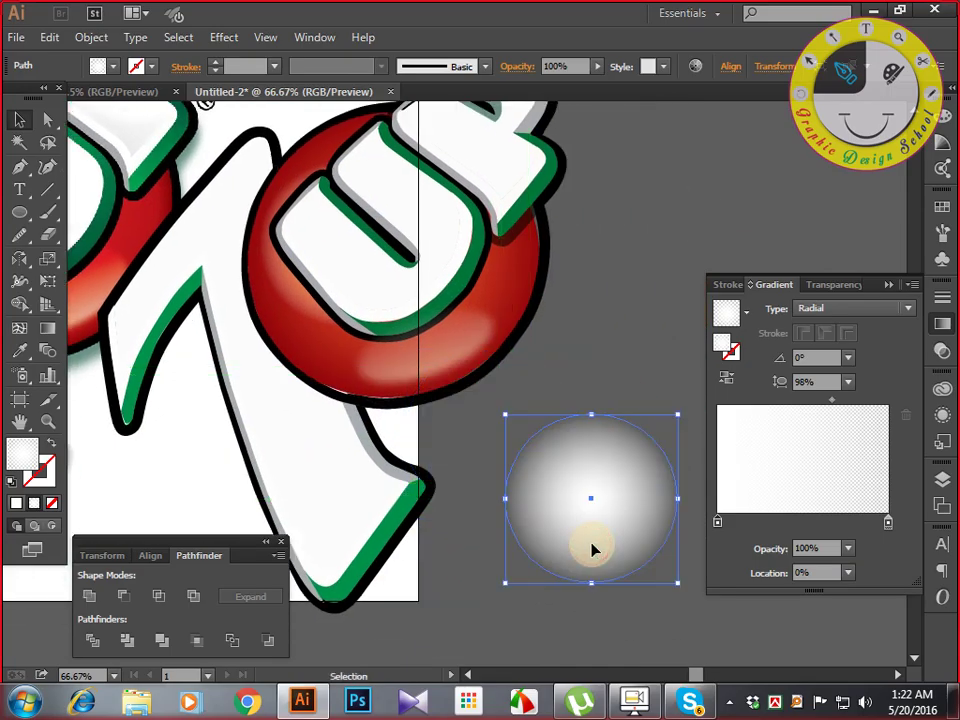
Draw a new radial-gradient circle on the empty canvas beside the logo and shift its gradient midpoint toward the centre.
{"action": "left_click", "coordinate": [19, 212]}
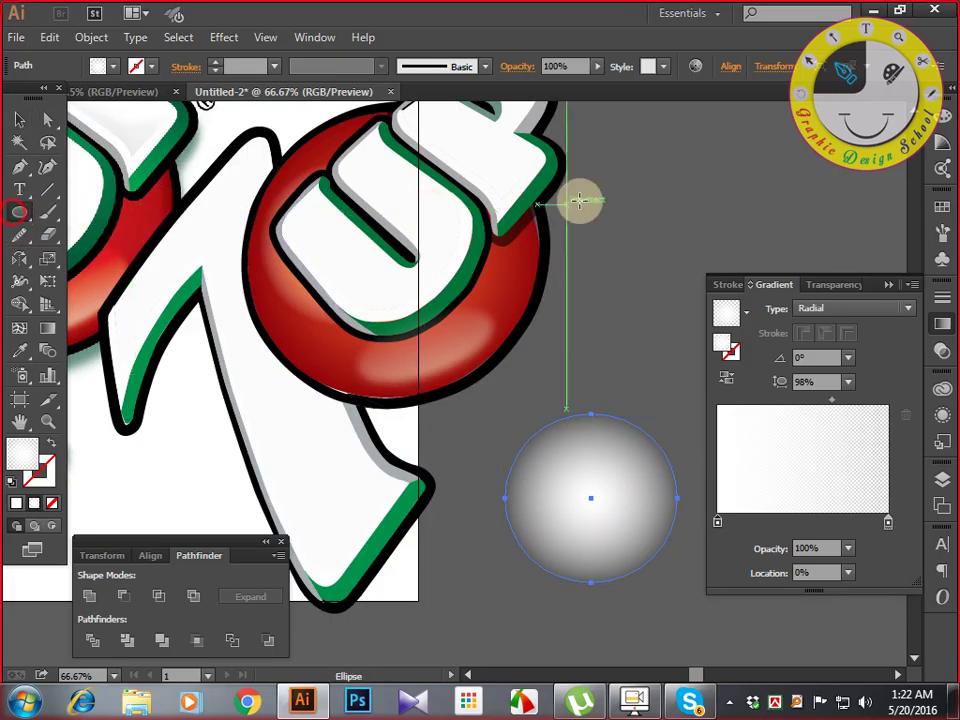
{"action": "left_click_drag", "start_coordinate": [657, 176], "coordinate": [720, 251]}
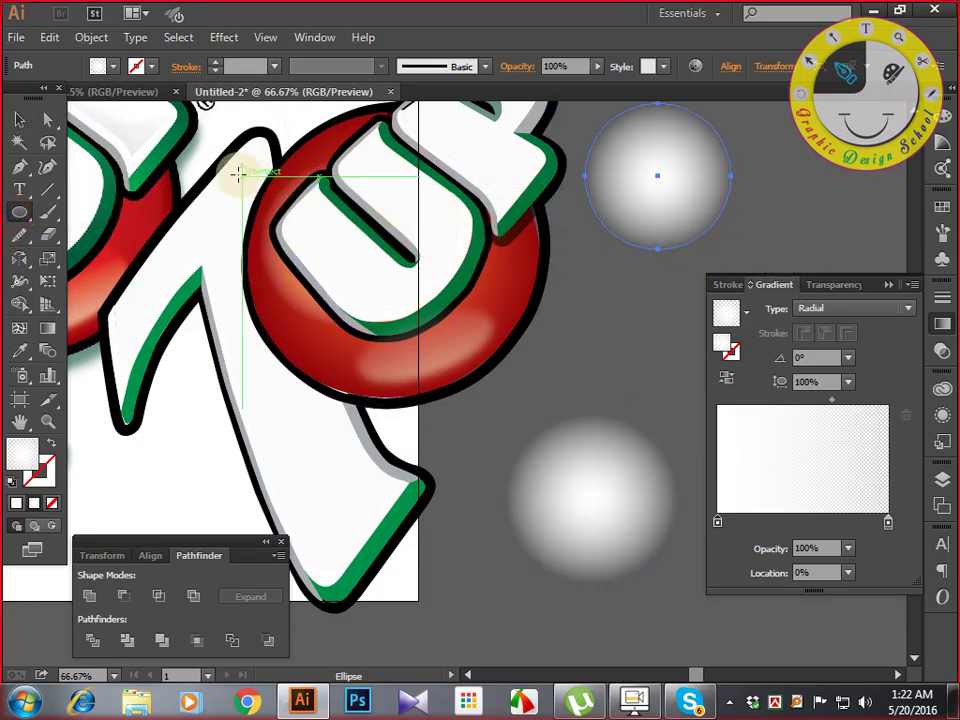
{"action": "left_click", "coordinate": [47, 328]}
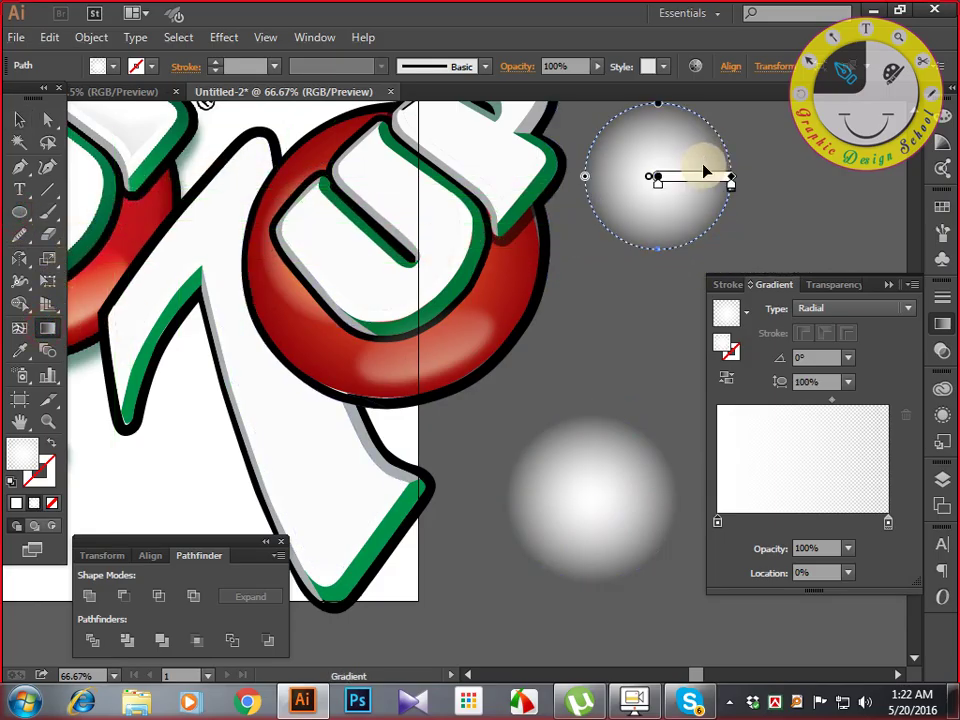
{"action": "left_click_drag", "start_coordinate": [695, 175], "coordinate": [685, 172]}
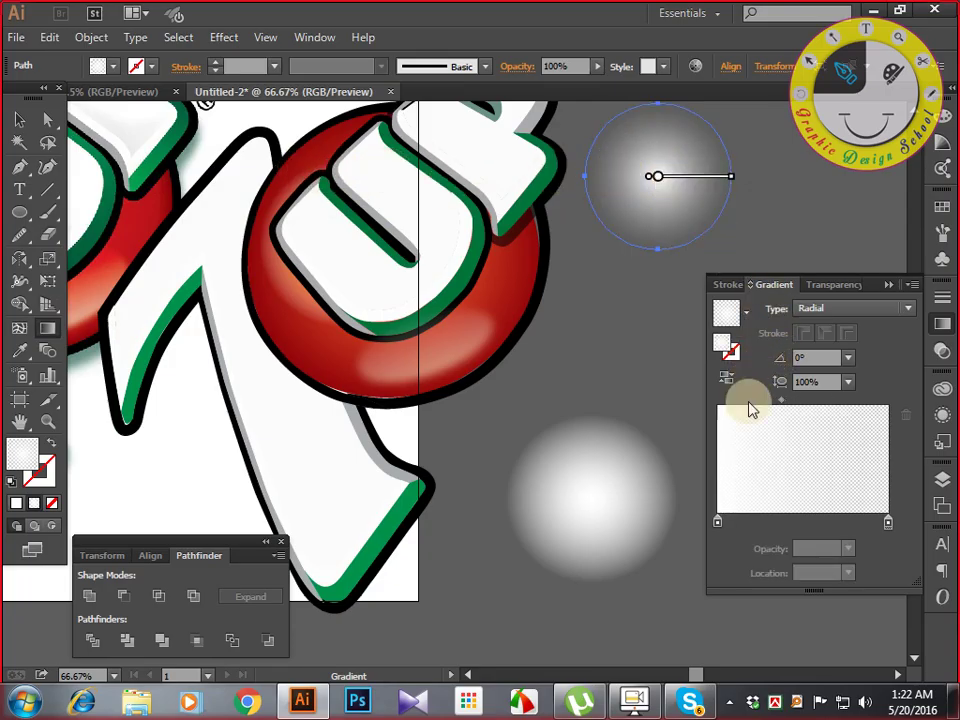
Reverse the new circle's gradient, extend its radius to about twice the circle's, and place a middle stop near its outer end.
{"action": "left_click", "coordinate": [725, 379]}
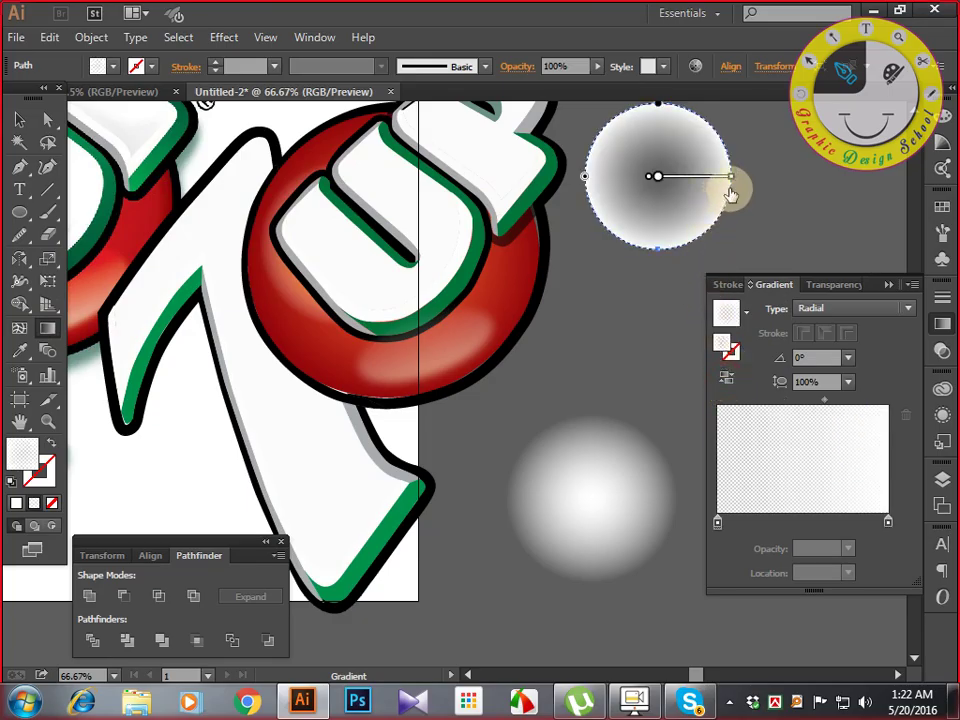
{"action": "left_click_drag", "start_coordinate": [729, 178], "coordinate": [808, 180]}
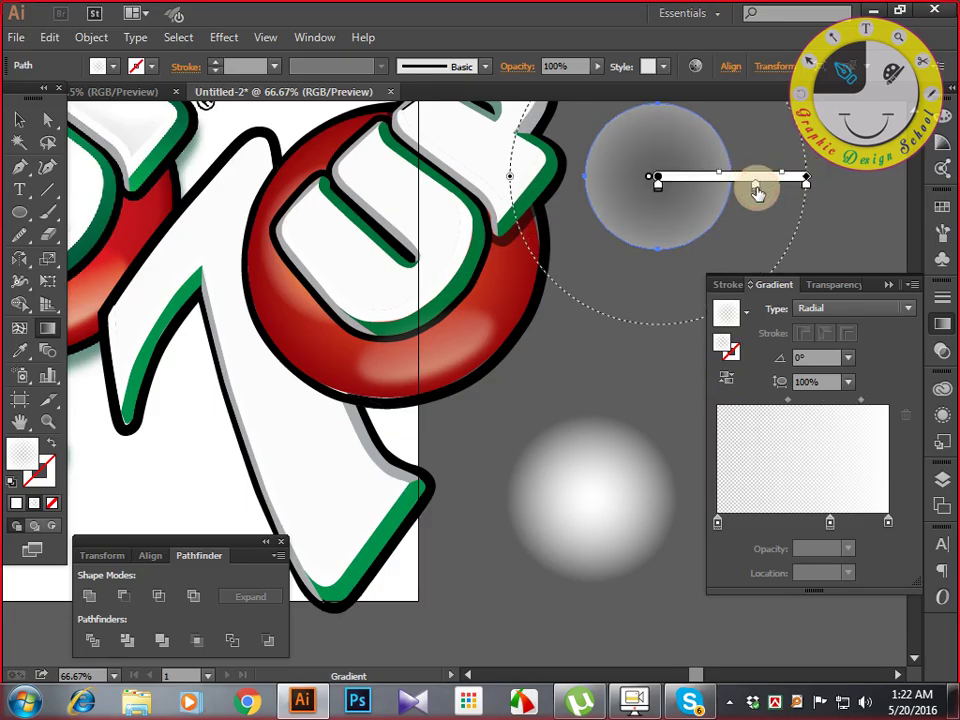
{"action": "mouse_move", "coordinate": [757, 190]}
{"action": "left_mouse_down"}
{"action": "mouse_move", "coordinate": [735, 189]}
{"action": "mouse_move", "coordinate": [793, 187]}
{"action": "left_mouse_up"}
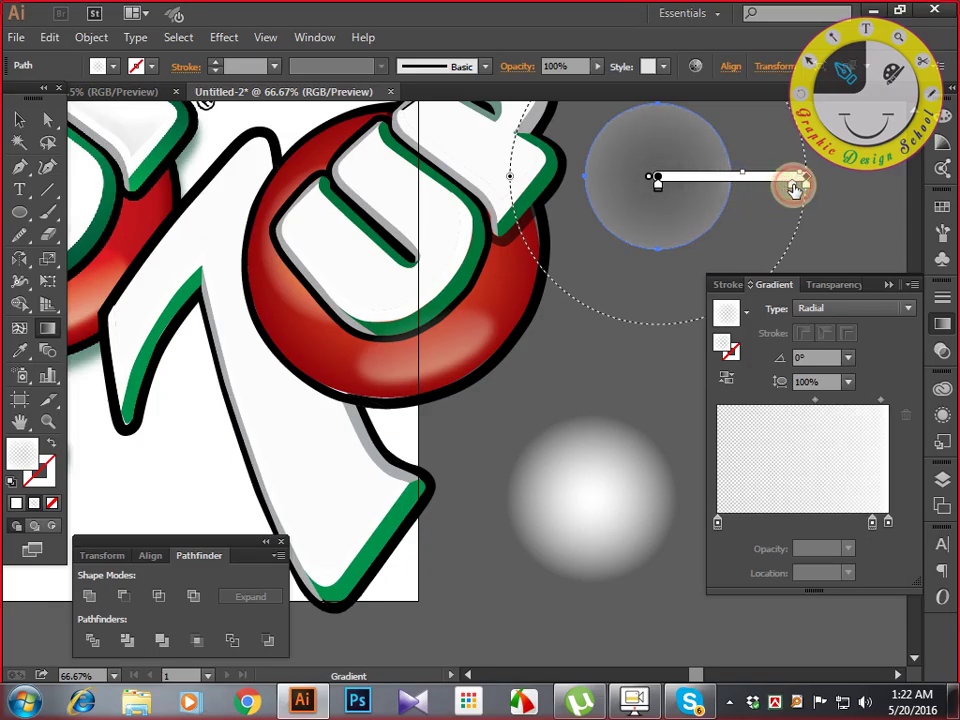
Reverse the new circle's gradient again and shrink its radius to just outside the circle's edge.
{"action": "left_click", "coordinate": [724, 377]}
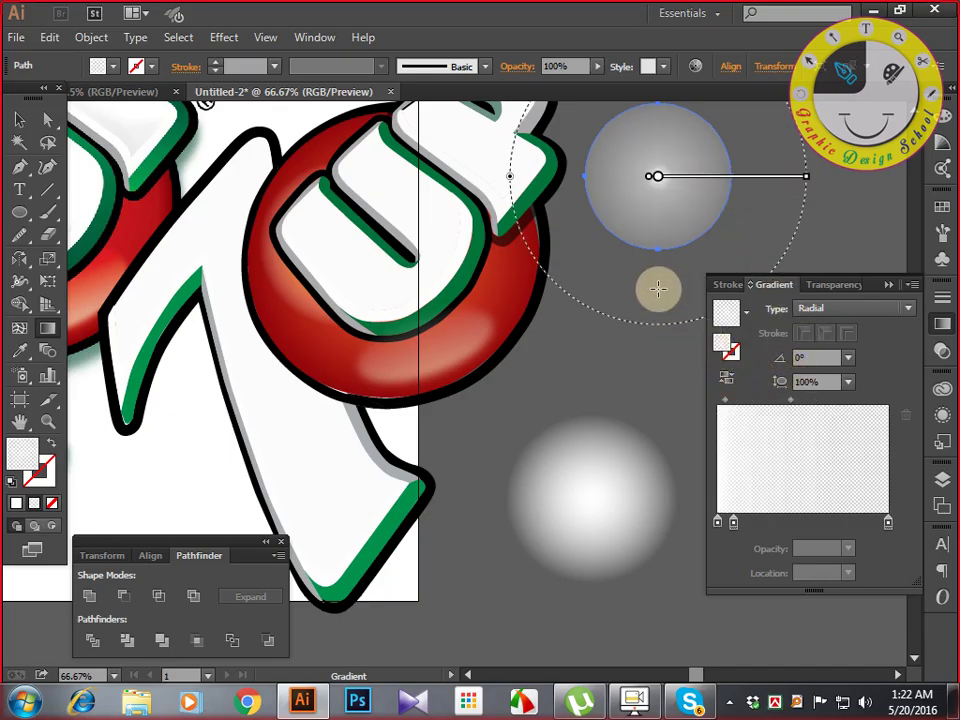
{"action": "left_click_drag", "start_coordinate": [806, 177], "coordinate": [737, 178]}
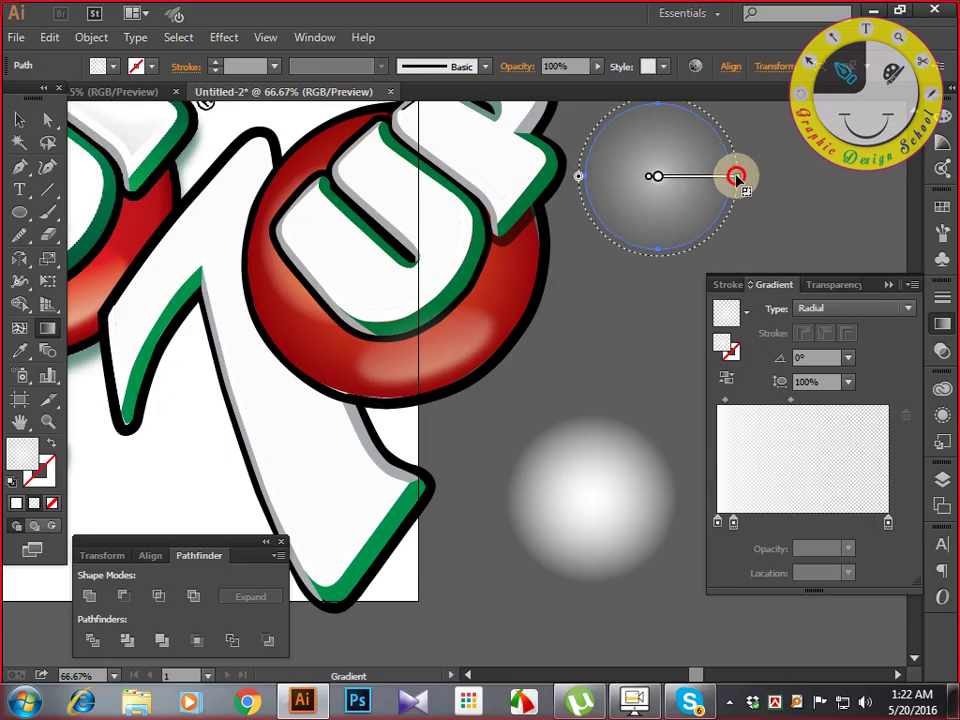
{"action": "left_click", "coordinate": [20, 119]}
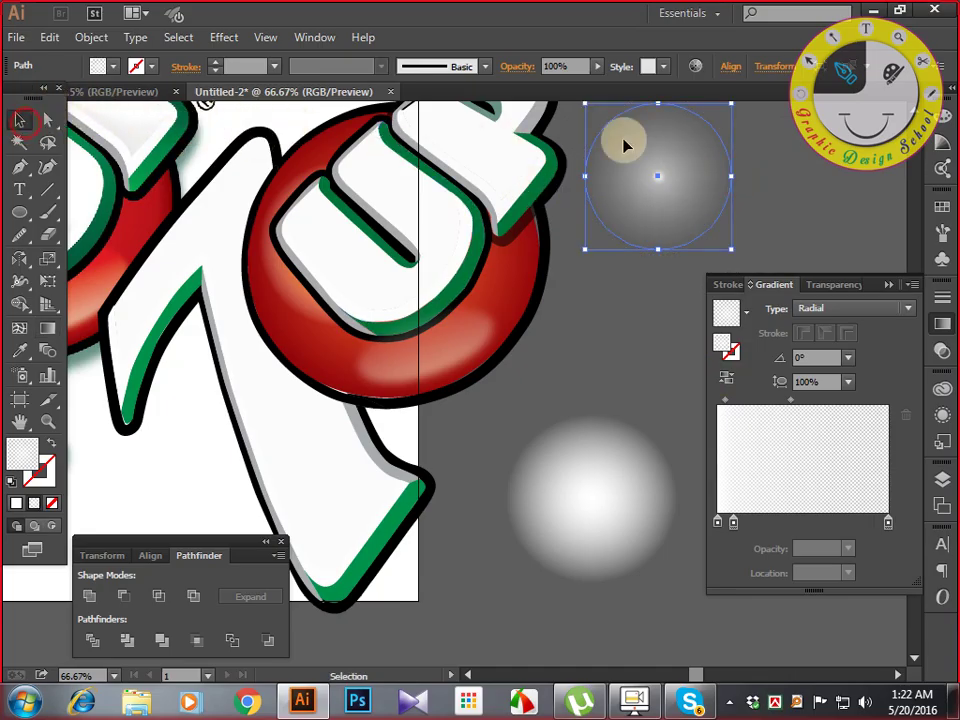
Move the new gradient circle onto the left part of the red ball around the end of the letter U, and deselect it.
{"action": "left_click", "coordinate": [771, 182]}
{"action": "scroll", "coordinate": [790, 182], "scroll_direction": "left", "scroll_amount": 3}
{"action": "left_click_drag", "start_coordinate": [805, 184], "coordinate": [455, 278]}
{"action": "key", "text": "ctrl"}
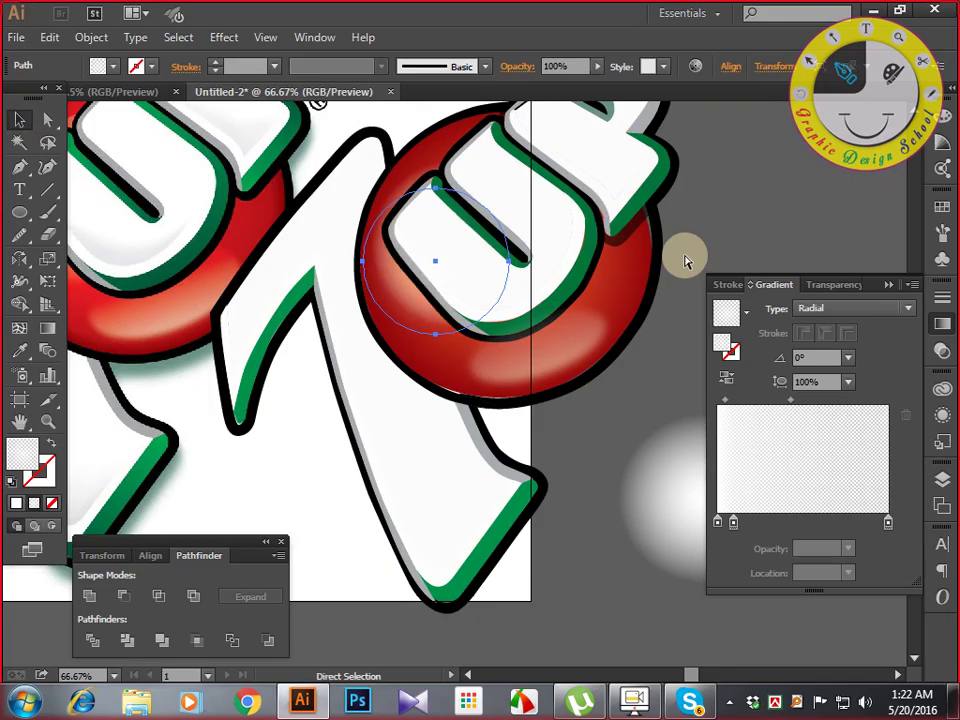
{"action": "left_click", "coordinate": [790, 201]}
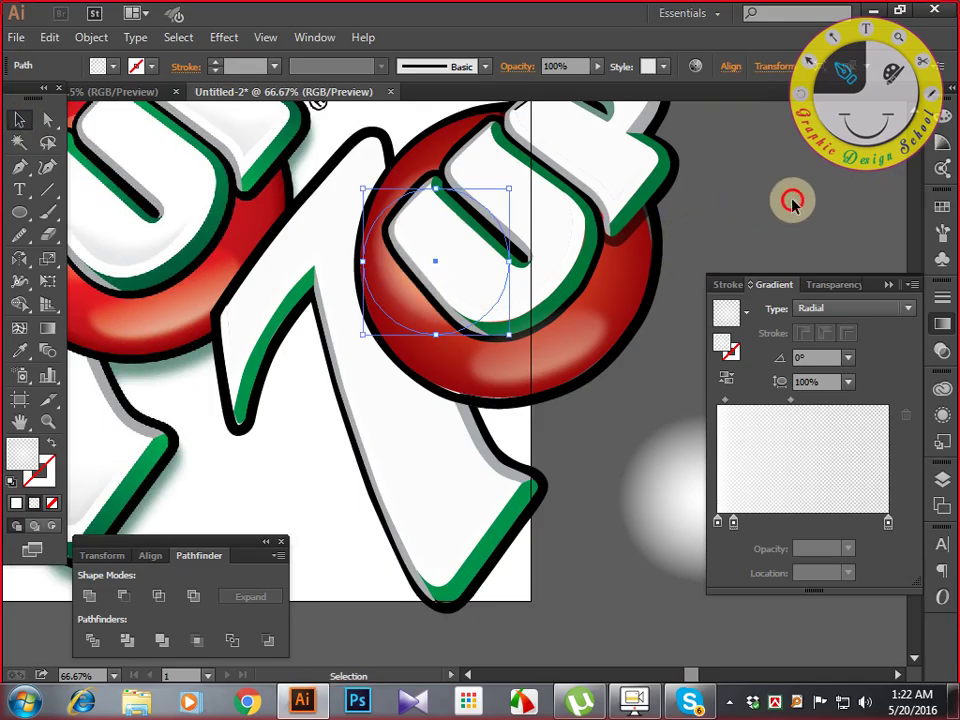
Expand the new circle's gradient fill into 255 objects, and undo the expansion.
{"action": "left_click_drag", "start_coordinate": [768, 201], "coordinate": [810, 214]}
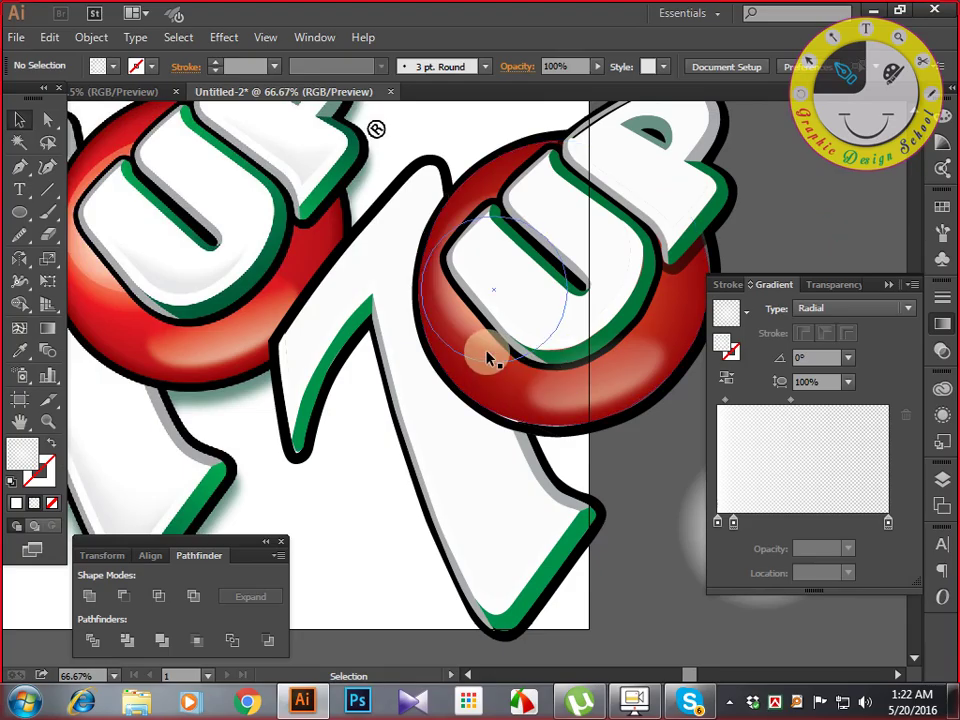
{"action": "left_click", "coordinate": [487, 355]}
{"action": "left_click", "coordinate": [92, 37]}
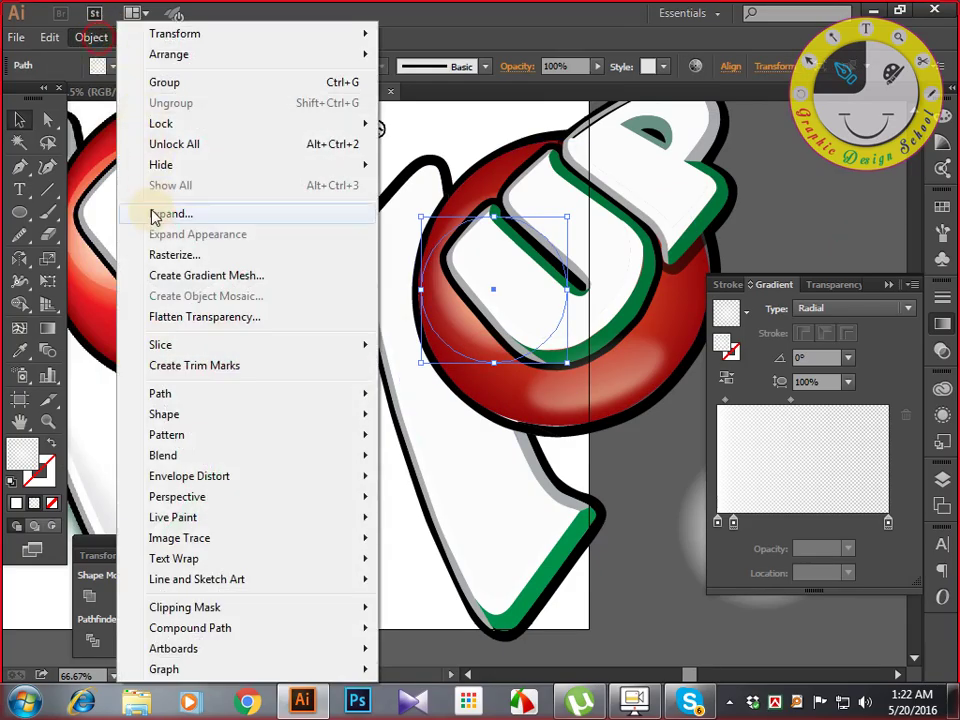
{"action": "left_click", "coordinate": [170, 222]}
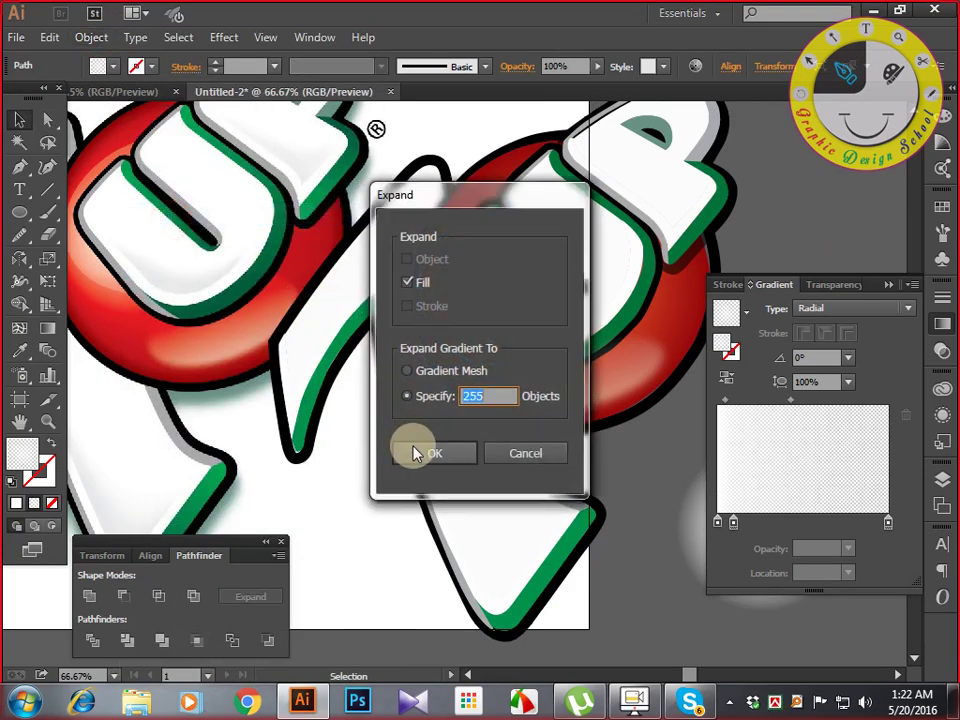
{"action": "left_click", "coordinate": [413, 450]}
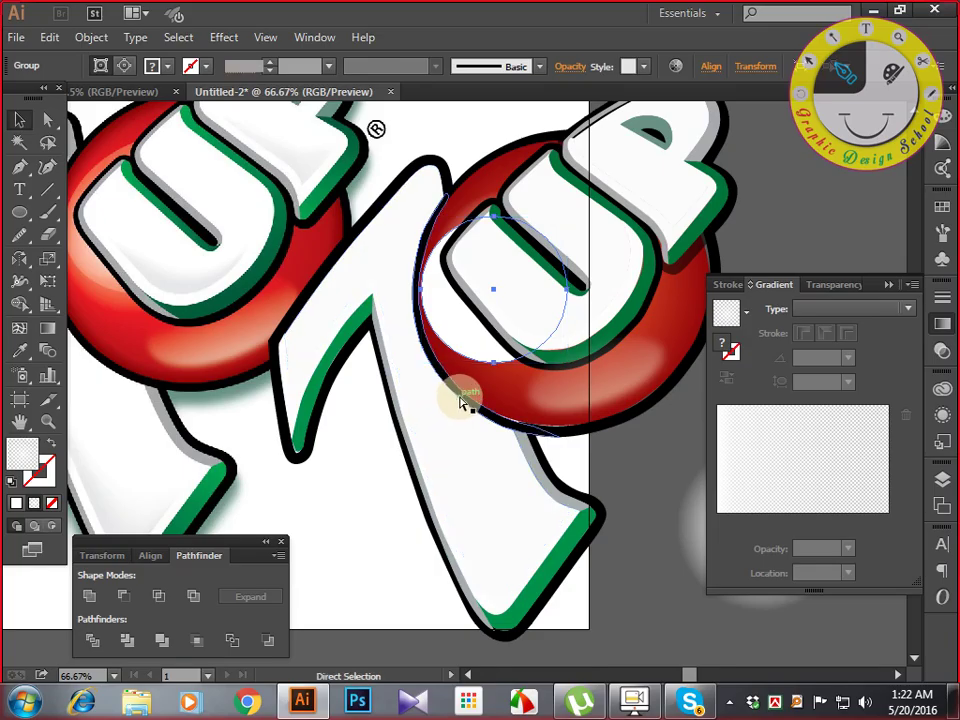
{"action": "key", "text": "ctrl+z"}
{"action": "left_click", "coordinate": [748, 221]}
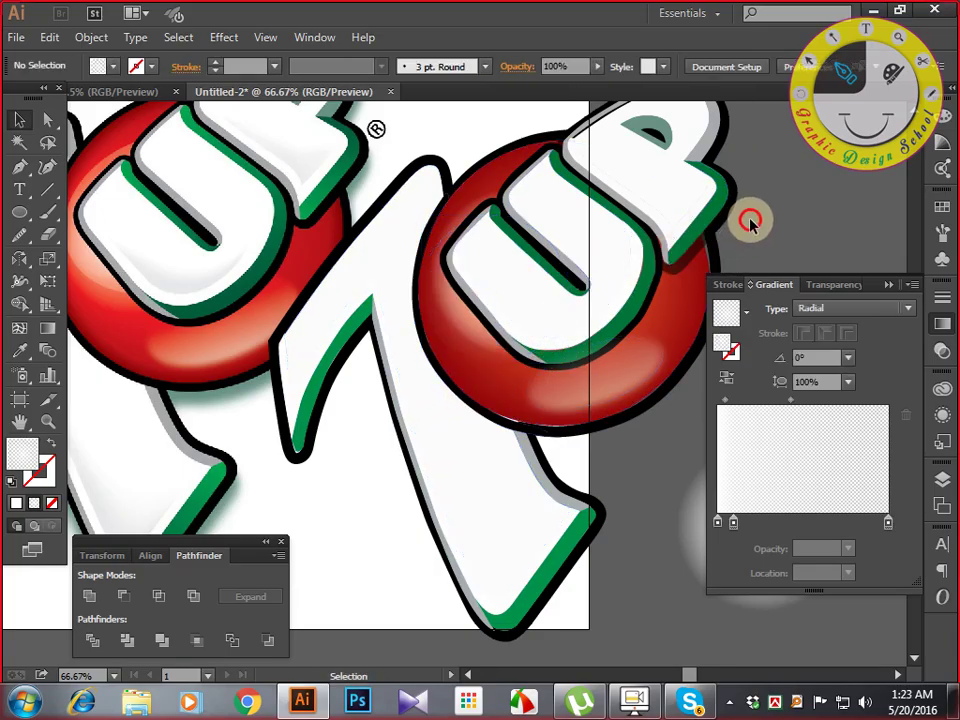
Examine the new highlight on the red ball in overview and close up against the reference logo.
{"action": "left_click_drag", "start_coordinate": [748, 221], "coordinate": [734, 234]}
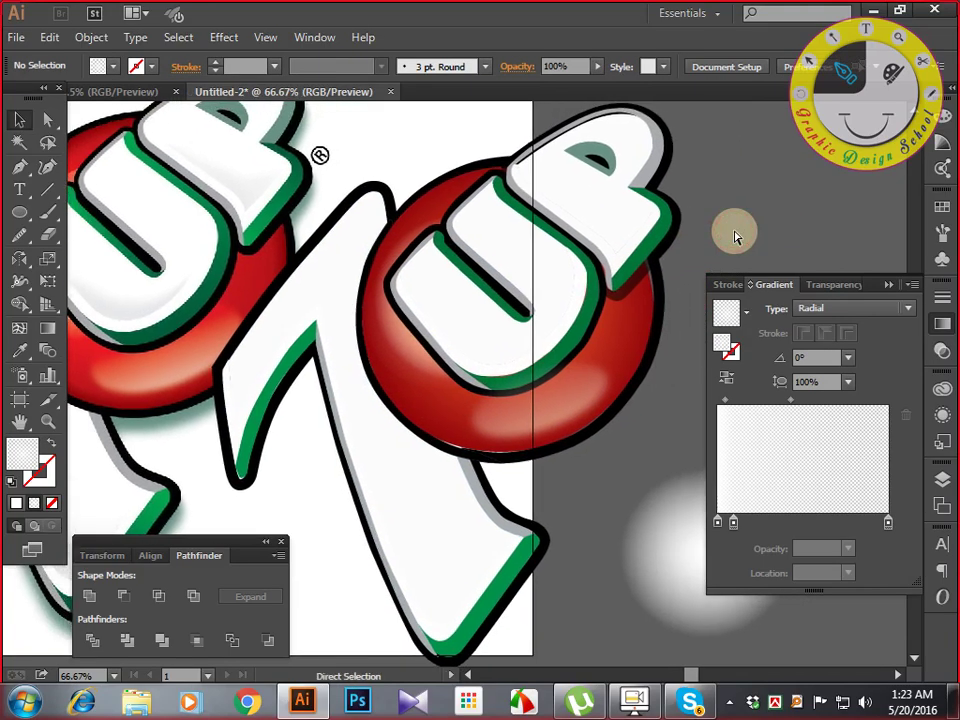
{"action": "key", "text": "ctrl+minus"}
{"action": "key", "text": "ctrl+minus"}
{"action": "key", "text": "ctrl+minus"}
{"action": "key", "text": "ctrl+minus"}
{"action": "left_click_drag", "start_coordinate": [505, 238], "coordinate": [407, 273]}
{"action": "key", "text": "ctrl+plus"}
{"action": "key", "text": "ctrl+plus"}
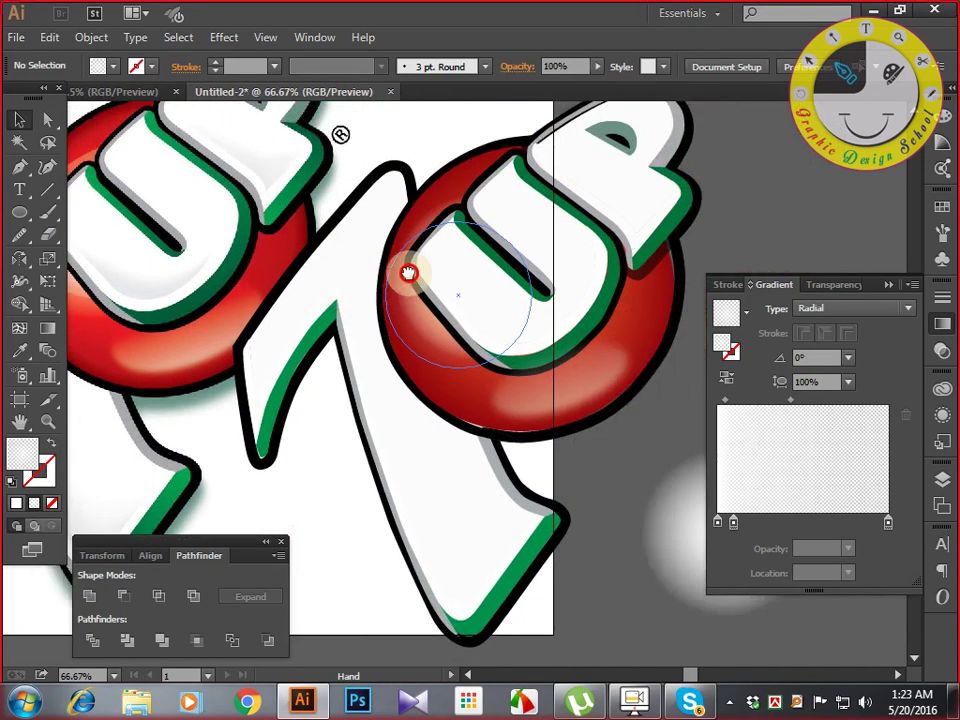
Select the whole redrawn 7UP logo, move it off the artboard clear of the reference image, and deselect it.
{"action": "key", "text": "ctrl+minus"}
{"action": "key", "text": "ctrl+minus"}
{"action": "key", "text": "ctrl+minus"}
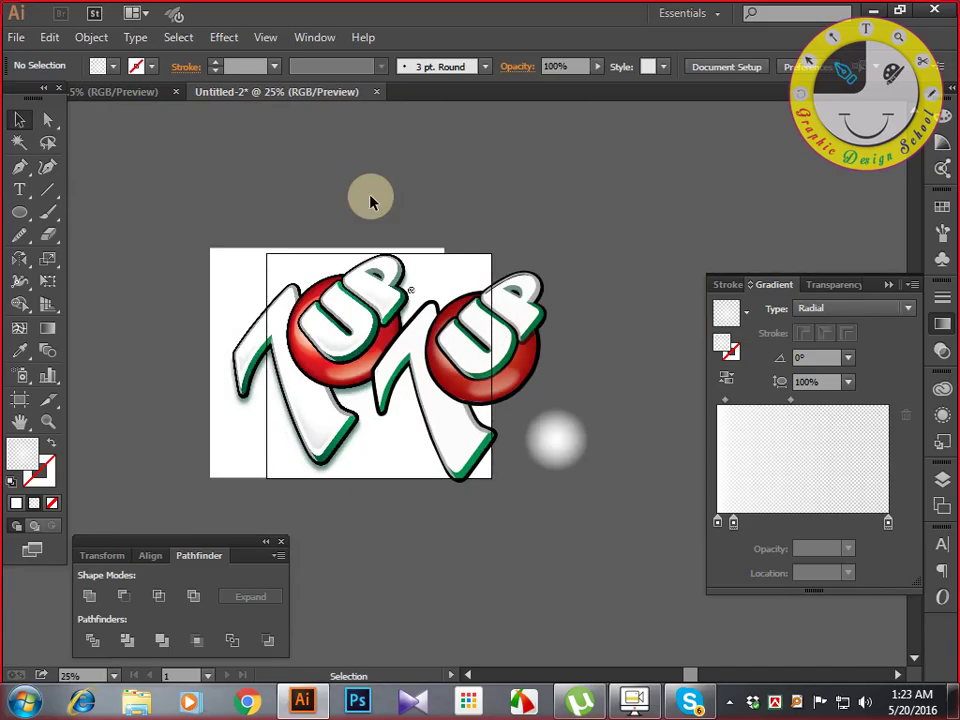
{"action": "left_click_drag", "start_coordinate": [371, 201], "coordinate": [290, 162]}
{"action": "left_click_drag", "start_coordinate": [491, 400], "coordinate": [469, 561]}
{"action": "left_click_drag", "start_coordinate": [281, 184], "coordinate": [491, 467]}
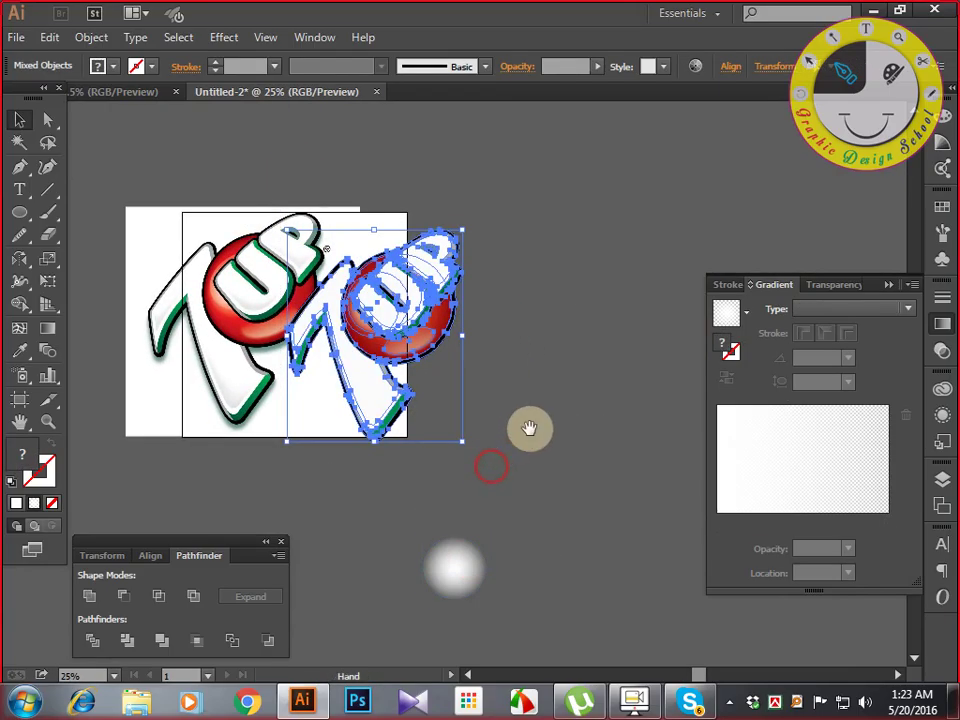
{"action": "left_click_drag", "start_coordinate": [532, 427], "coordinate": [358, 442]}
{"action": "left_click_drag", "start_coordinate": [199, 410], "coordinate": [395, 528]}
{"action": "left_click", "coordinate": [534, 530]}
Select the thin black sliver along the upper edge of the letter P for colour sampling with the Eyedropper.
{"action": "key", "text": "ctrl+plus"}
{"action": "key", "text": "ctrl+plus"}
{"action": "key", "text": "ctrl+plus"}
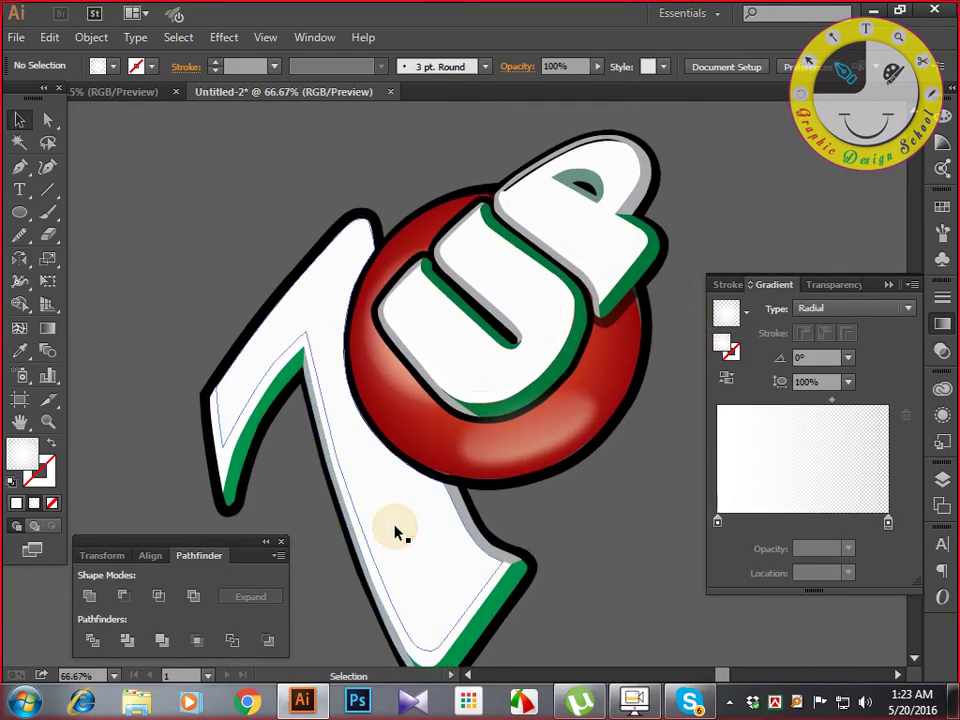
{"action": "key", "text": "ctrl+="}
{"action": "key", "text": "ctrl+="}
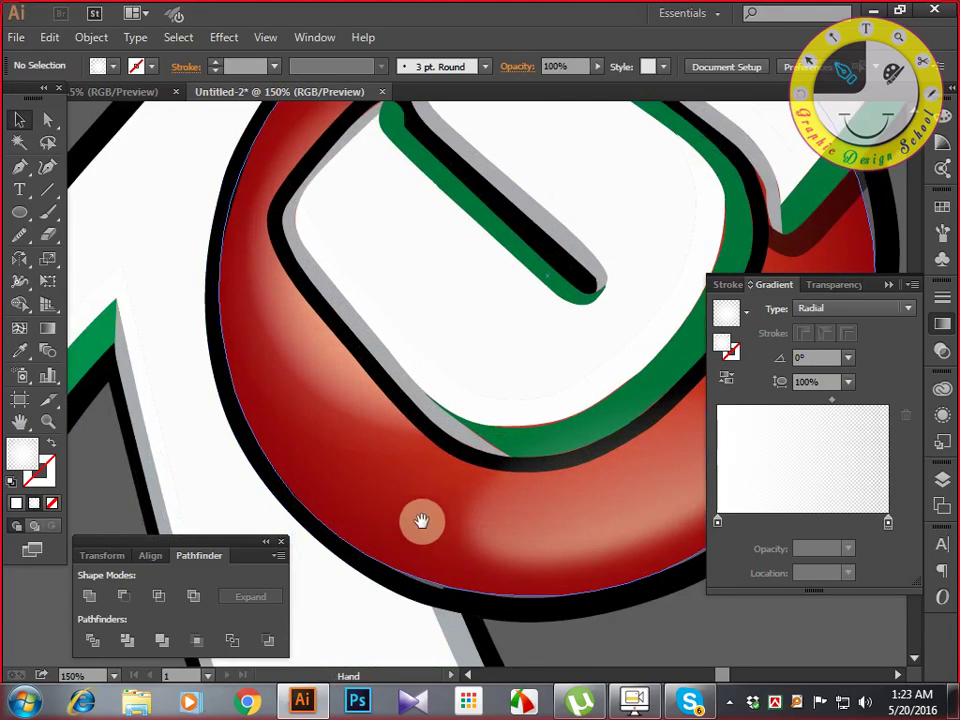
{"action": "left_click_drag", "start_coordinate": [540, 399], "coordinate": [343, 600]}
{"action": "left_click_drag", "start_coordinate": [504, 419], "coordinate": [416, 531]}
{"action": "left_click_drag", "start_coordinate": [524, 476], "coordinate": [461, 525]}
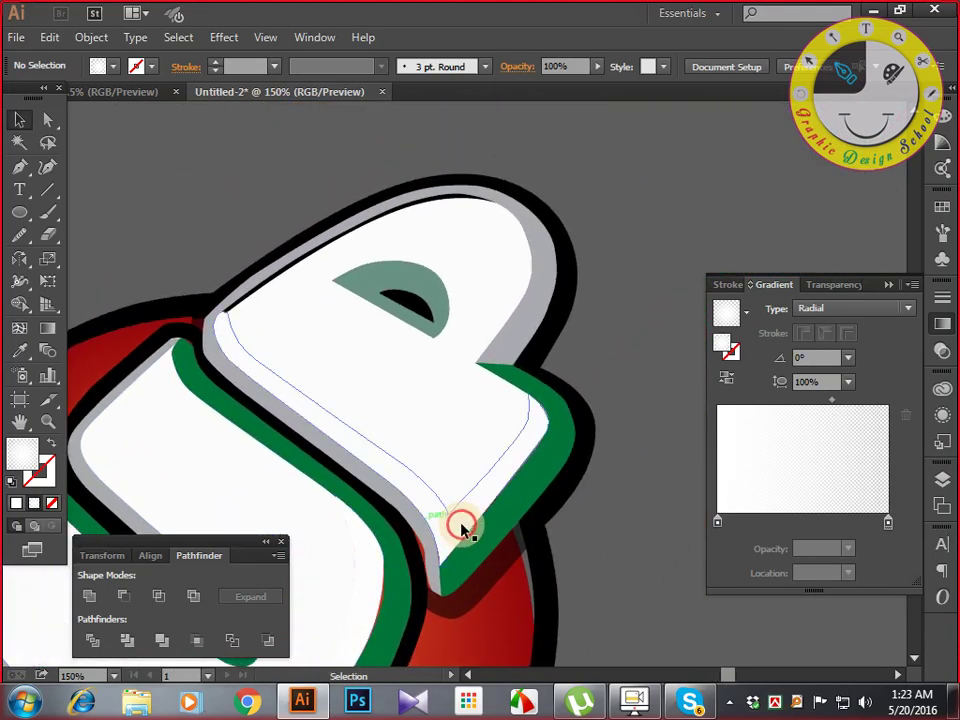
{"action": "key", "text": "ctrl+="}
{"action": "key", "text": "ctrl+="}
{"action": "left_click_drag", "start_coordinate": [349, 214], "coordinate": [472, 410]}
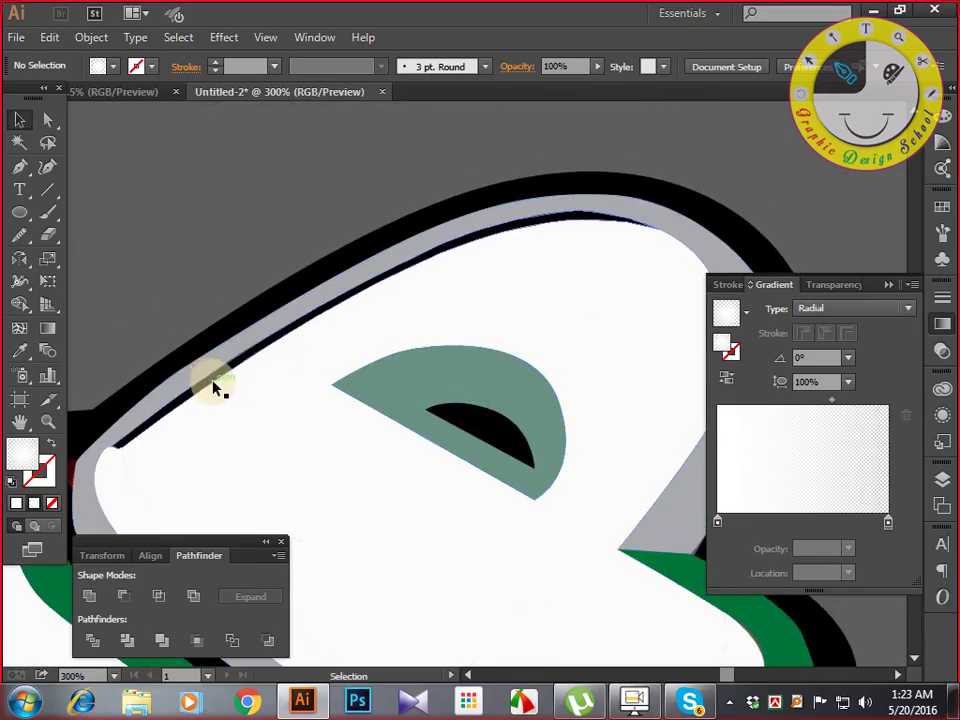
{"action": "left_click", "coordinate": [222, 255]}
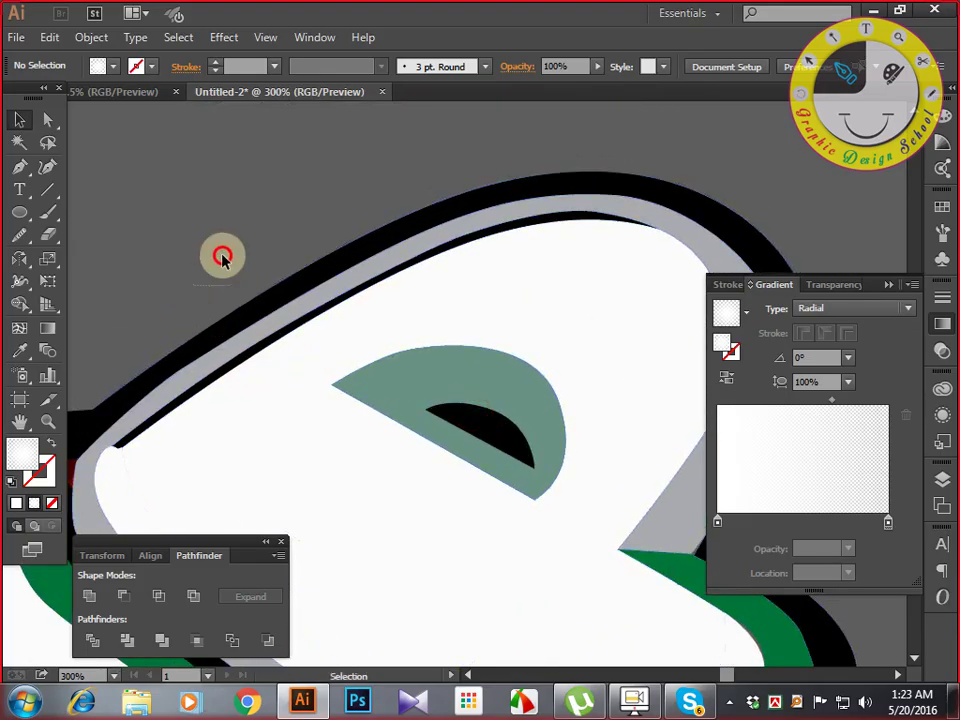
{"action": "left_click", "coordinate": [243, 362]}
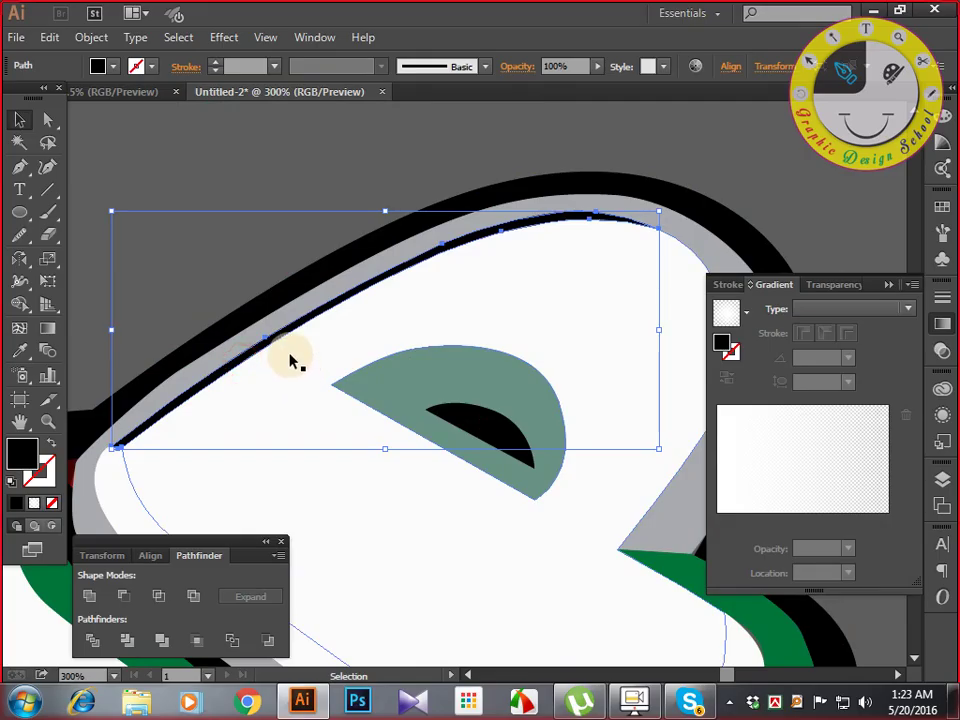
{"action": "key", "text": "i"}
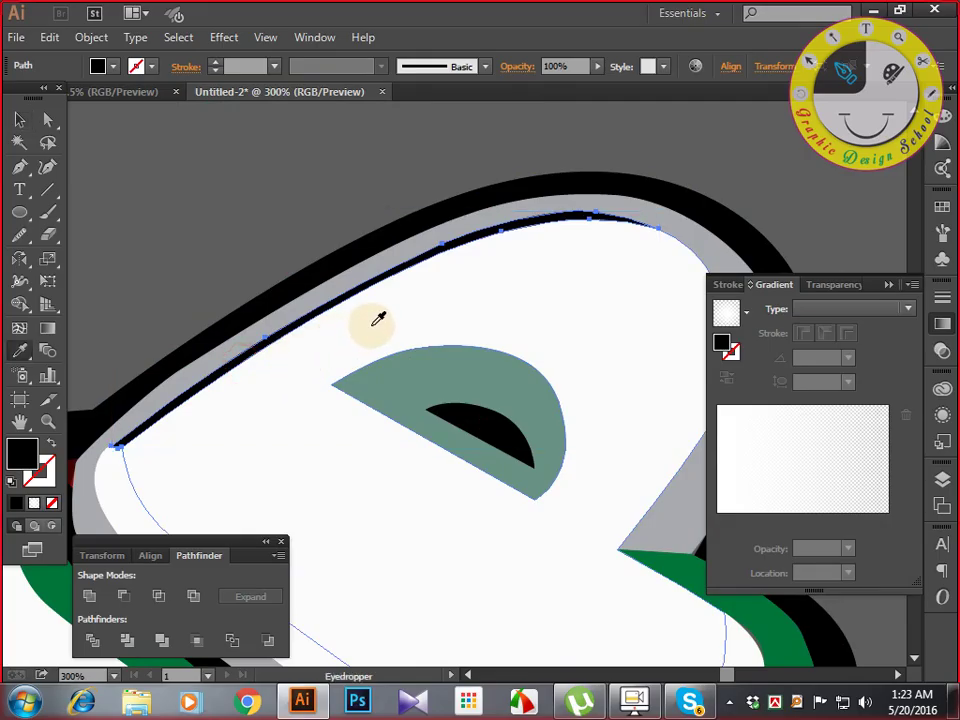
Examine the edges of the letter P in the reference logo and compare them with the redrawn P.
{"action": "left_click_drag", "start_coordinate": [365, 328], "coordinate": [491, 274]}
{"action": "left_click_drag", "start_coordinate": [165, 326], "coordinate": [637, 132]}
{"action": "left_click_drag", "start_coordinate": [449, 359], "coordinate": [692, 210]}
{"action": "left_click_drag", "start_coordinate": [528, 363], "coordinate": [472, 345]}
{"action": "key", "text": "ctrl+minus"}
{"action": "key", "text": "ctrl+minus"}
{"action": "key", "text": "ctrl+minus"}
{"action": "key", "text": "ctrl+minus"}
{"action": "key", "text": "ctrl+minus"}
{"action": "key", "text": "ctrl+minus"}
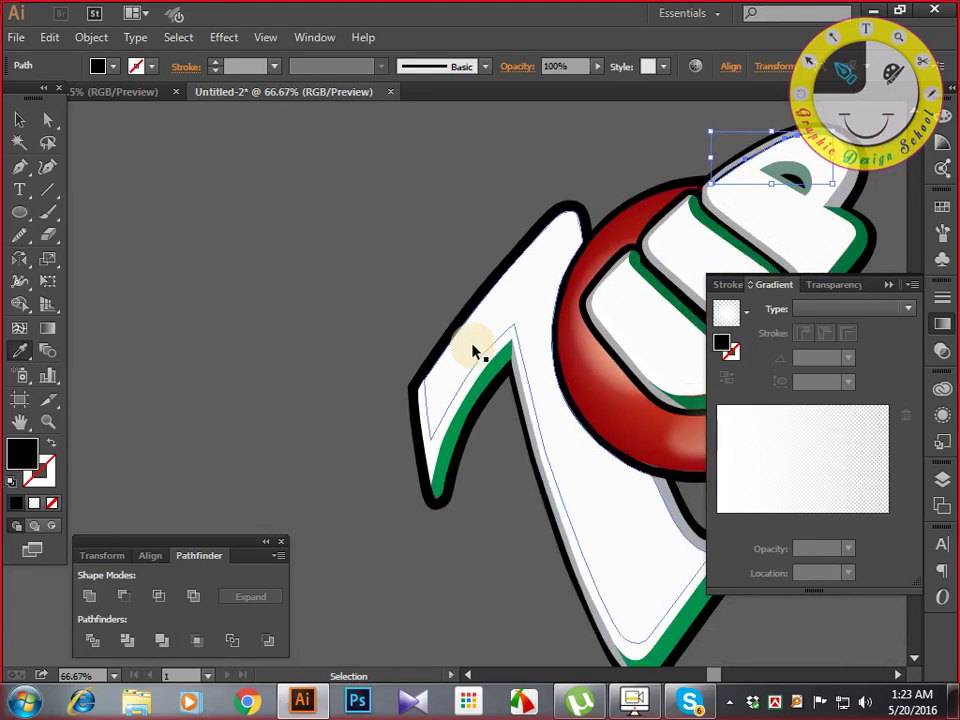
{"action": "left_click_drag", "start_coordinate": [282, 312], "coordinate": [645, 309]}
{"action": "left_click_drag", "start_coordinate": [420, 370], "coordinate": [504, 351]}
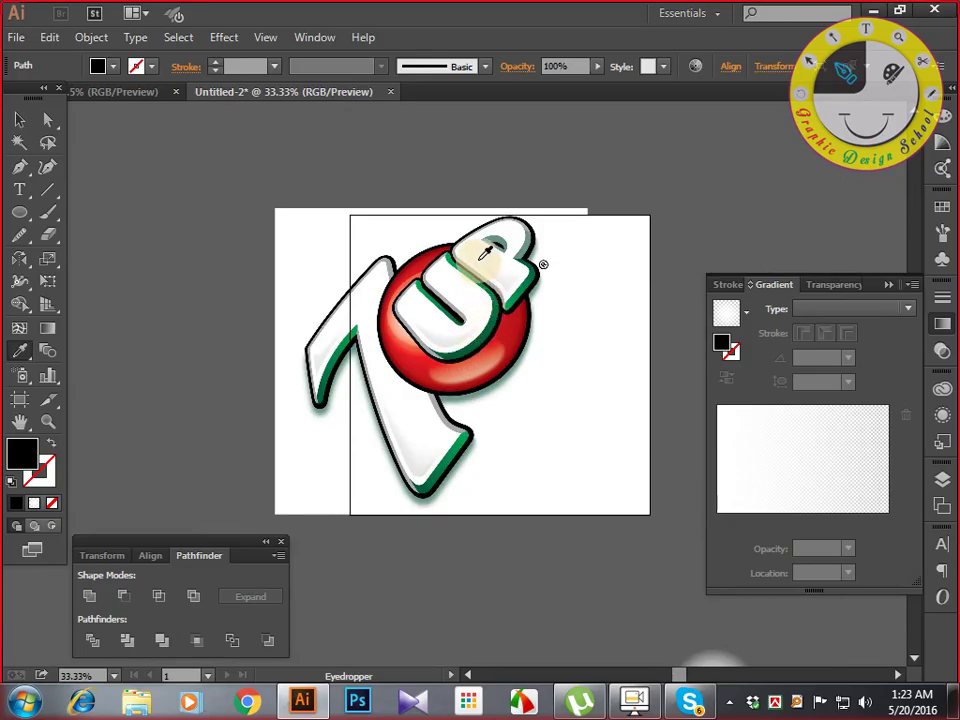
{"action": "key", "text": "ctrl+plus"}
{"action": "key", "text": "ctrl+plus"}
{"action": "key", "text": "ctrl+plus"}
{"action": "left_click_drag", "start_coordinate": [478, 260], "coordinate": [489, 467]}
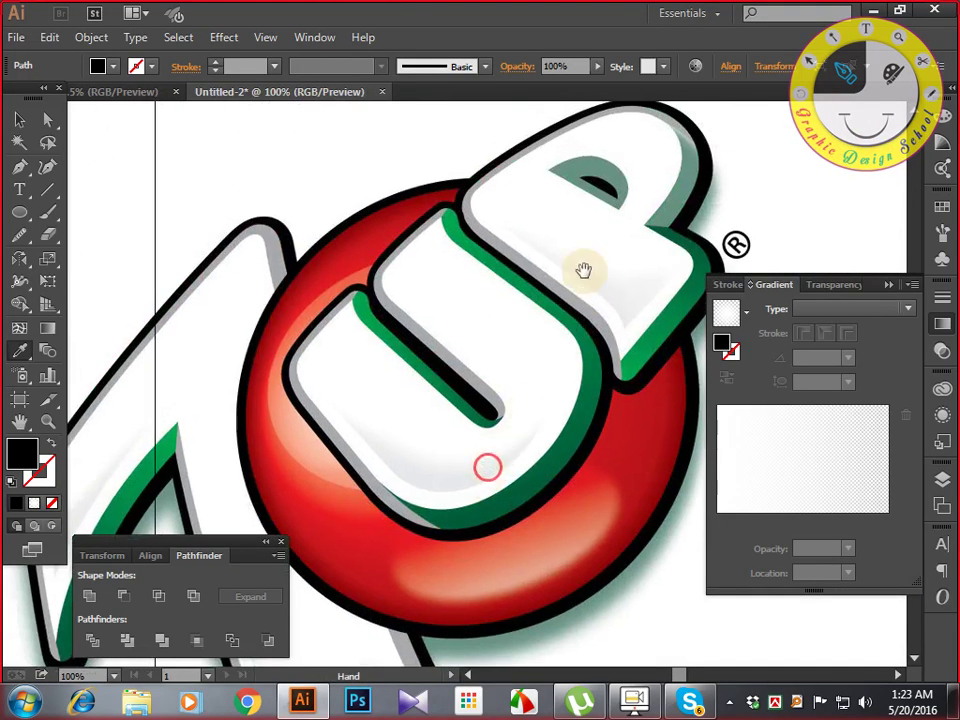
{"action": "left_click_drag", "start_coordinate": [567, 291], "coordinate": [352, 424]}
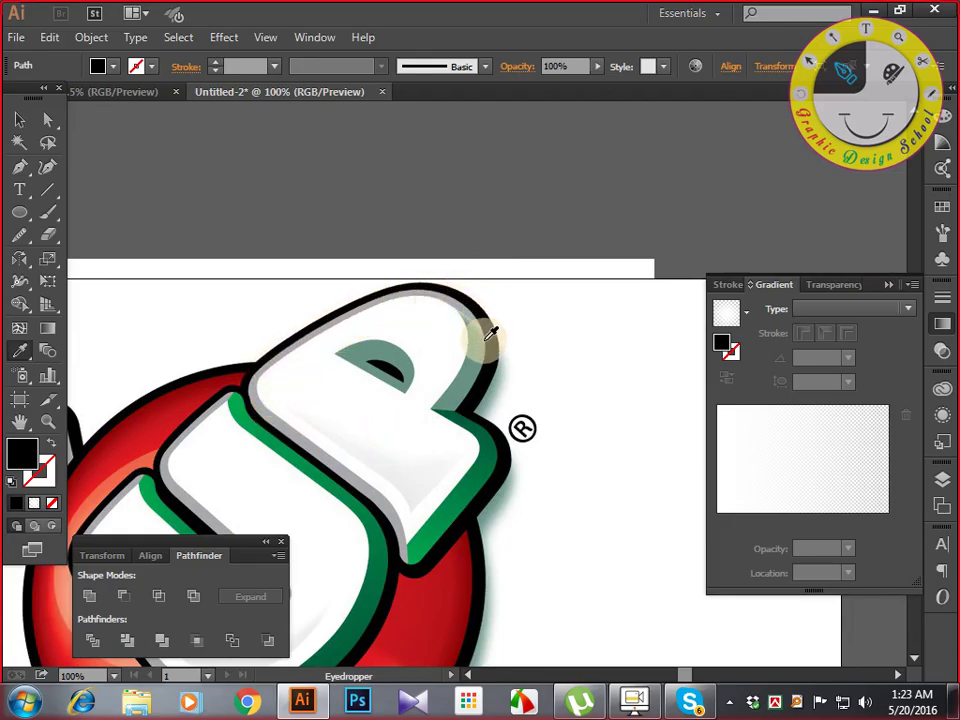
{"action": "left_click_drag", "start_coordinate": [434, 399], "coordinate": [150, 371]}
{"action": "left_click_drag", "start_coordinate": [590, 350], "coordinate": [109, 302]}
{"action": "left_click_drag", "start_coordinate": [540, 380], "coordinate": [148, 274]}
{"action": "left_click_drag", "start_coordinate": [444, 343], "coordinate": [210, 336]}
{"action": "left_click_drag", "start_coordinate": [582, 328], "coordinate": [437, 352]}
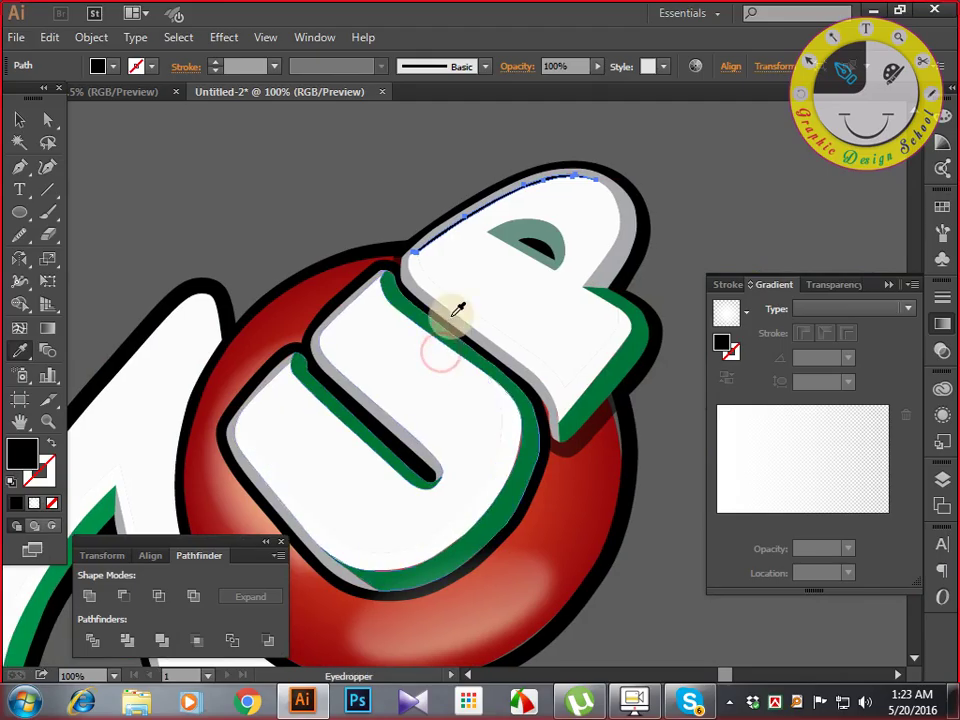
Recolour the black sliver on the letter P with the grey of the letter's edge, and deselect it.
{"action": "left_click", "coordinate": [422, 245]}
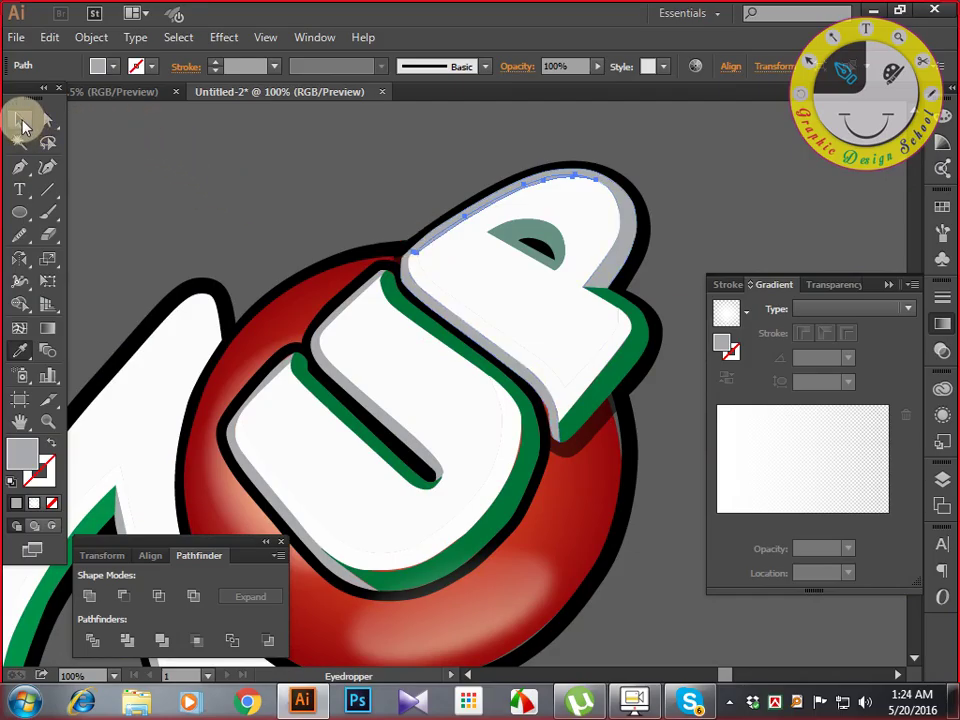
{"action": "left_click", "coordinate": [19, 119]}
{"action": "left_click", "coordinate": [197, 183]}
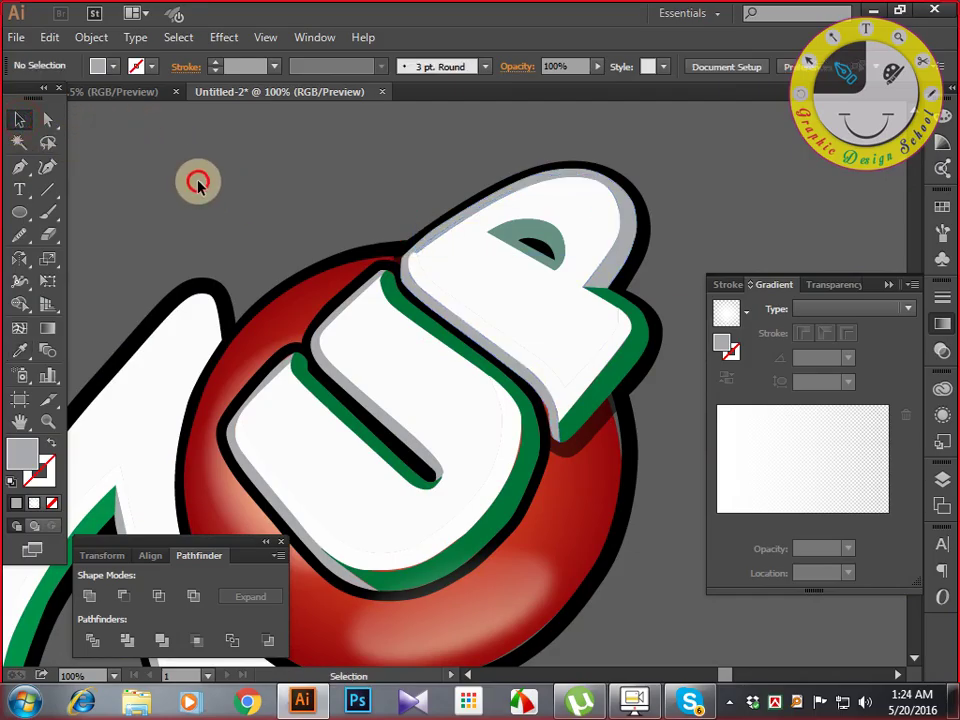
Examine the grey edge shape of the letter P and where it meets the recoloured sliver.
{"action": "left_click", "coordinate": [627, 223]}
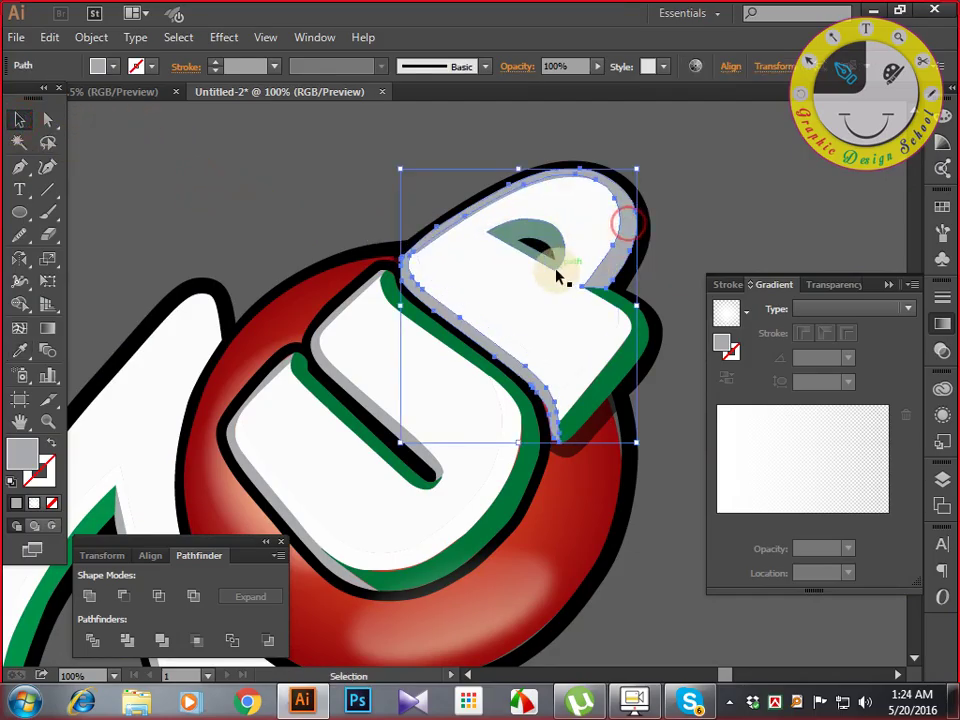
{"action": "left_click", "coordinate": [708, 234]}
{"action": "left_click_drag", "start_coordinate": [697, 236], "coordinate": [750, 229]}
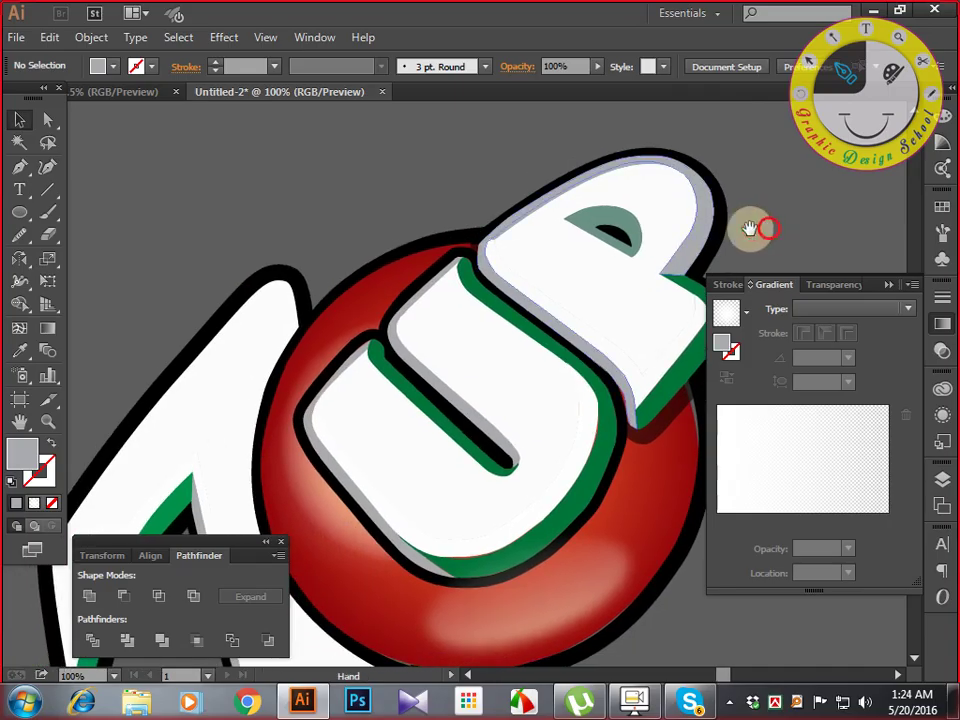
{"action": "left_click", "coordinate": [497, 234]}
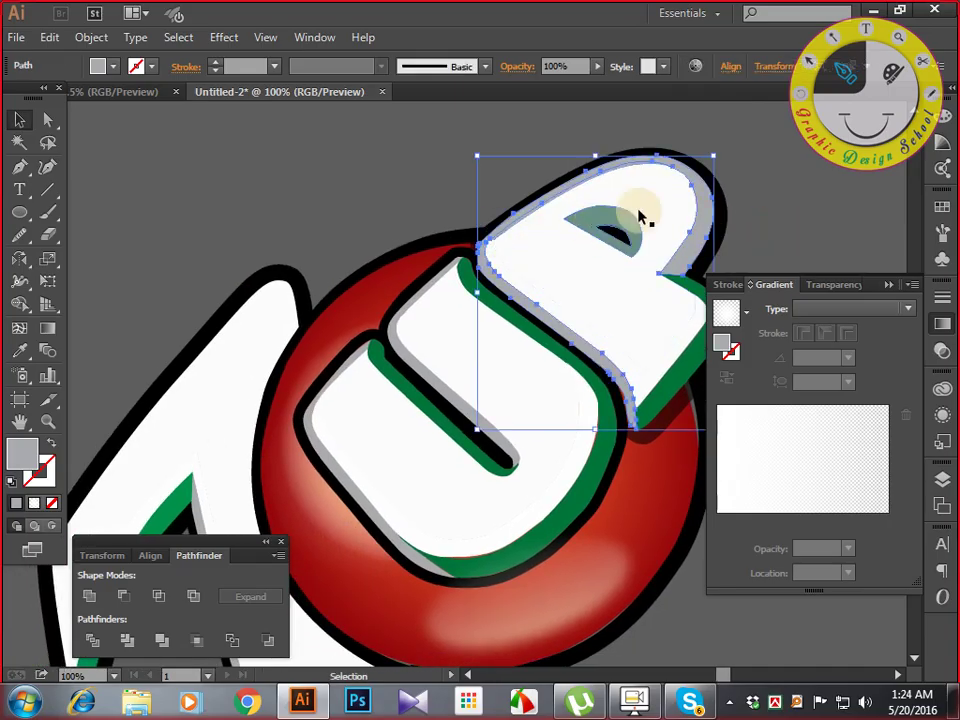
{"action": "left_click", "coordinate": [777, 156]}
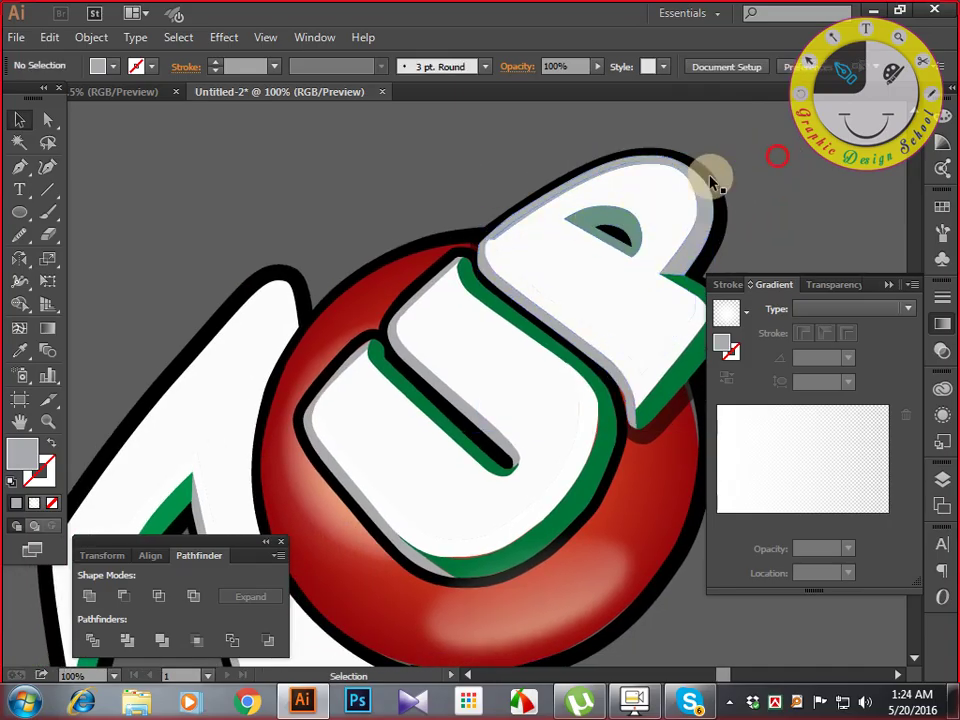
{"action": "left_click", "coordinate": [607, 180]}
{"action": "key", "text": "a"}
{"action": "key", "text": "ctrl+plus"}
{"action": "key", "text": "ctrl+plus"}
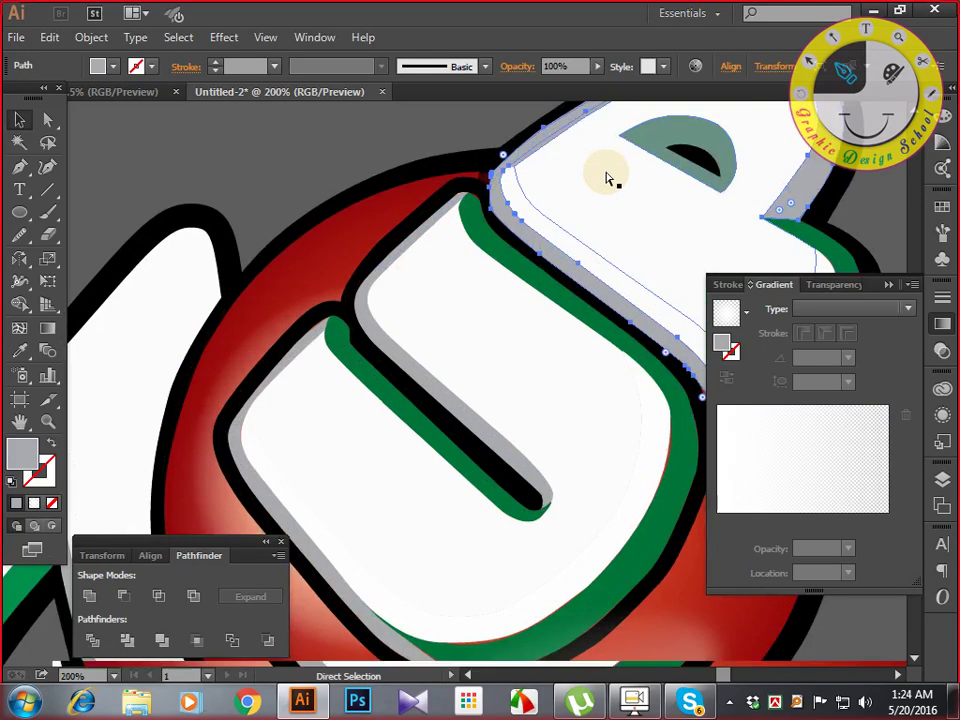
{"action": "left_click_drag", "start_coordinate": [607, 176], "coordinate": [399, 550]}
{"action": "left_click", "coordinate": [390, 337]}
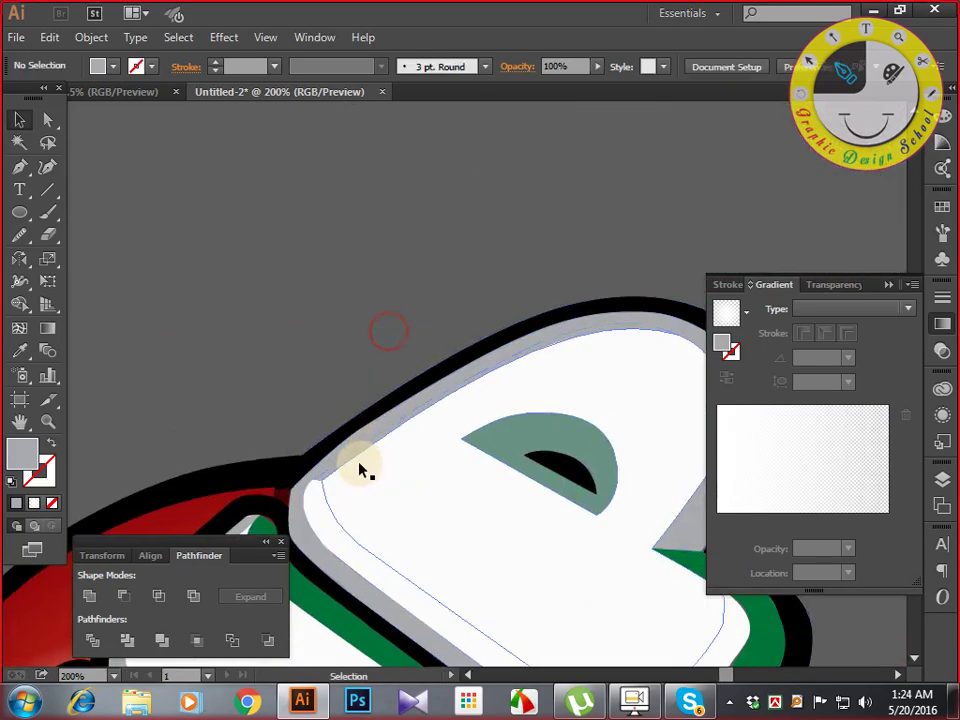
Recolour the sliver along the upper edge of the letter P with the white of the letter's face, and deselect it.
{"action": "left_click", "coordinate": [352, 461]}
{"action": "key", "text": "i"}
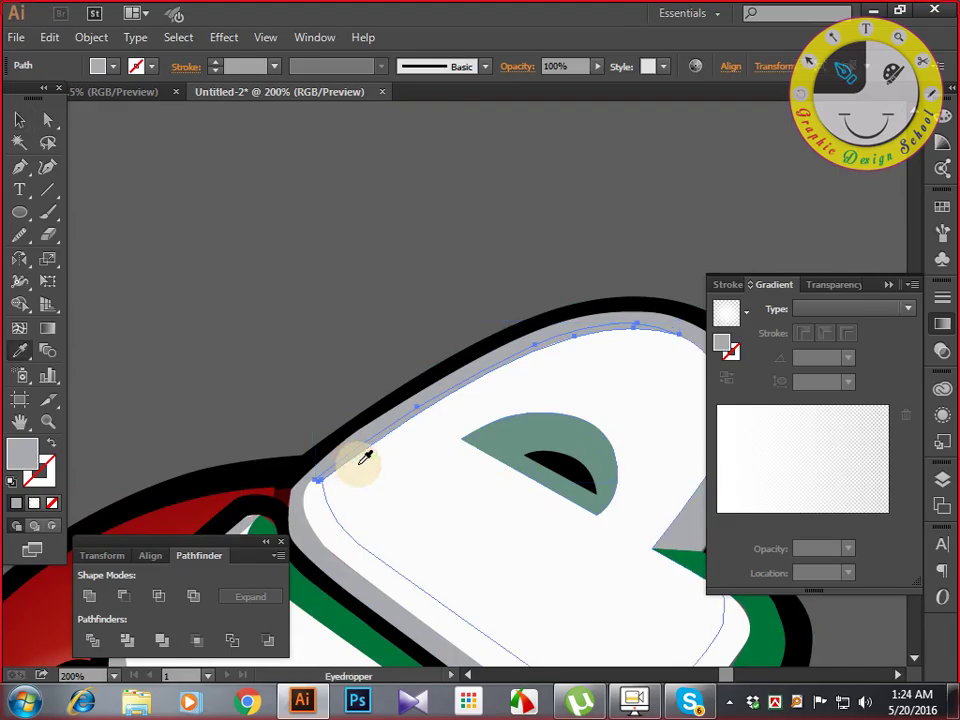
{"action": "left_click", "coordinate": [362, 480]}
{"action": "left_click", "coordinate": [20, 119]}
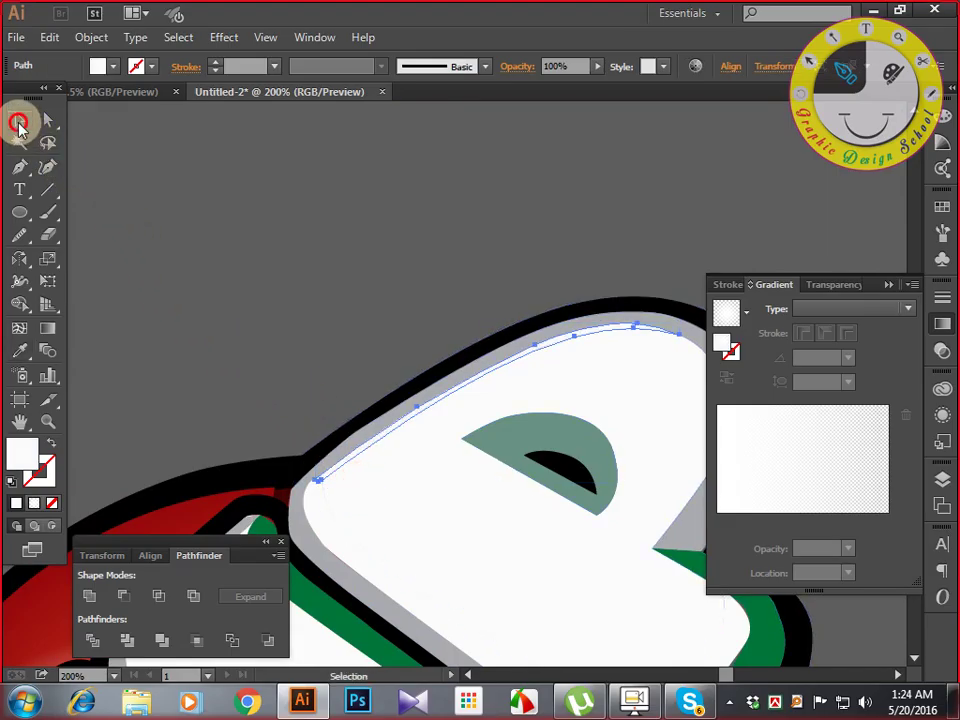
{"action": "left_click", "coordinate": [245, 279]}
Unite the white sliver with the white face of the letter P, and deselect the merged shape.
{"action": "scroll", "coordinate": [330, 355], "scroll_direction": "down", "scroll_amount": 2}
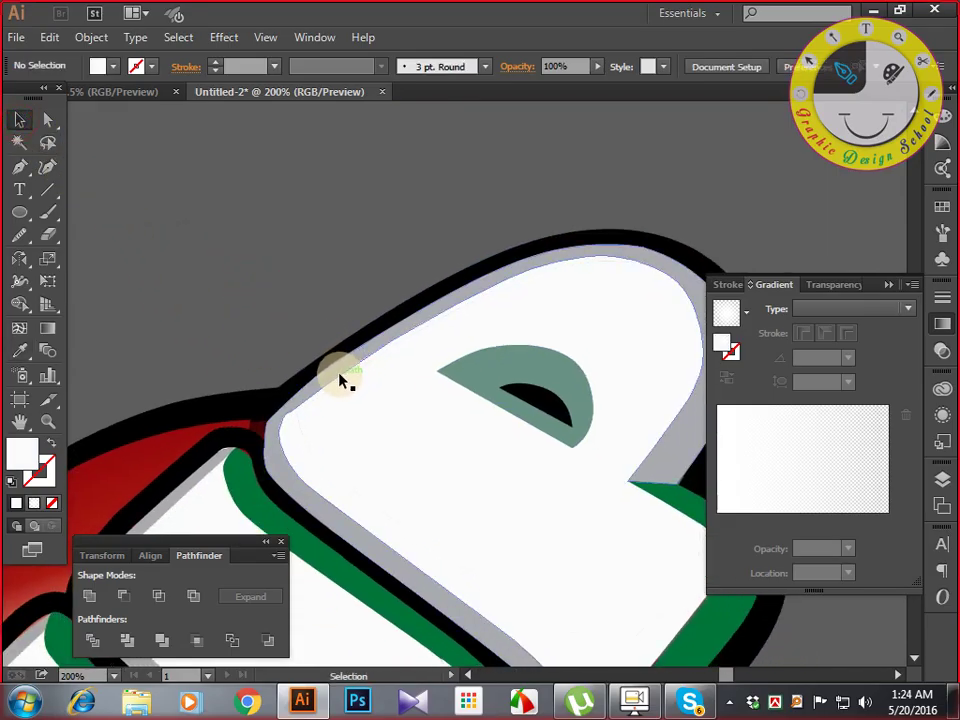
{"action": "left_click", "coordinate": [338, 382]}
{"action": "left_click", "coordinate": [364, 424], "text": "shift"}
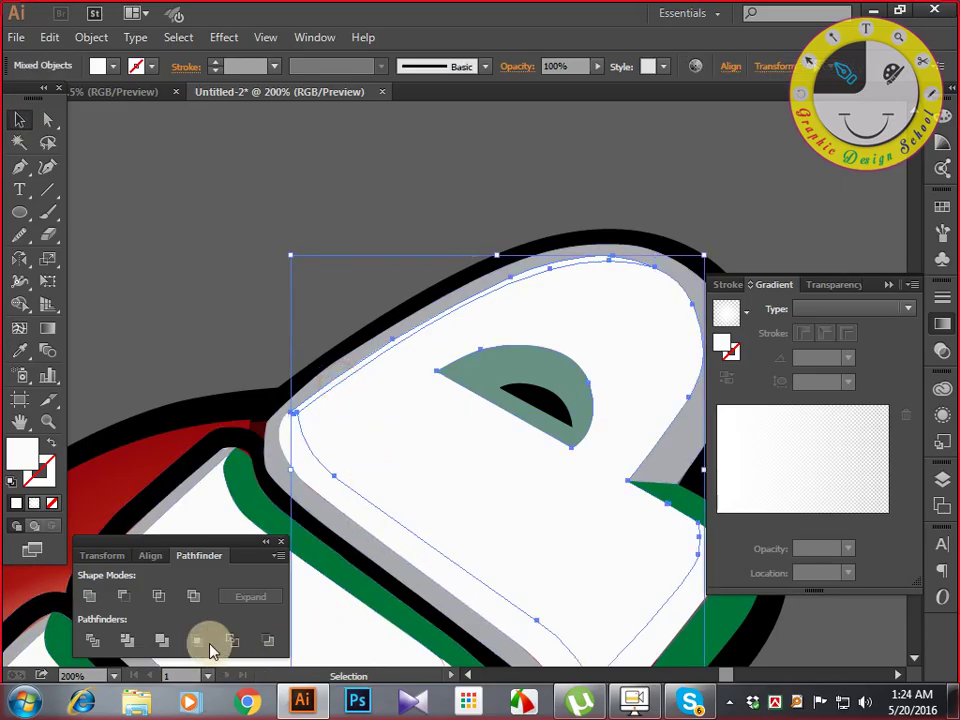
{"action": "left_click", "coordinate": [93, 596]}
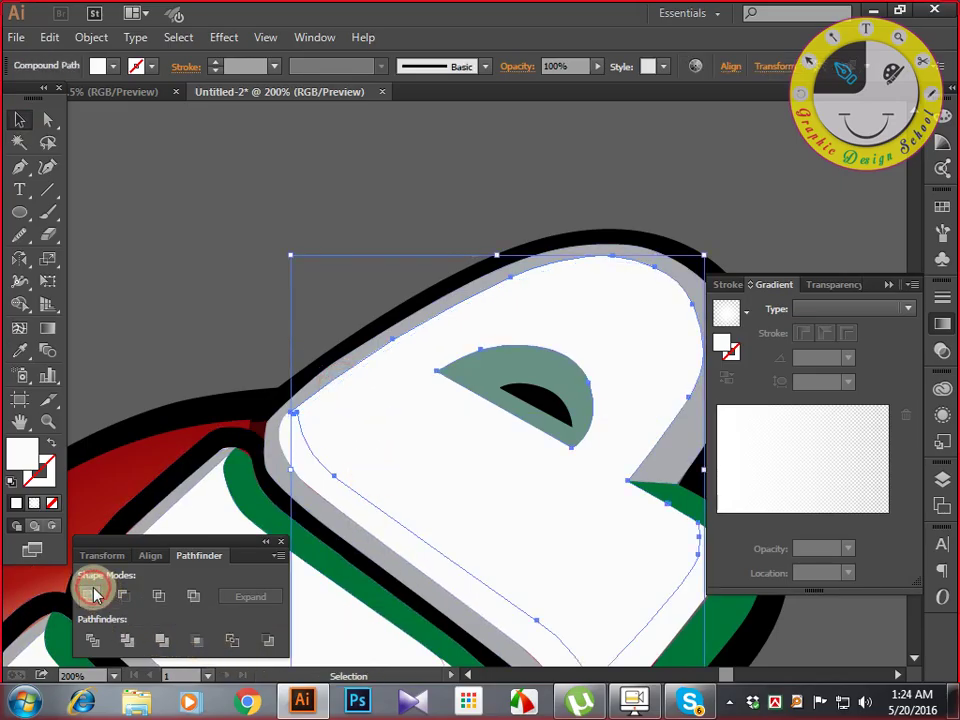
{"action": "left_click", "coordinate": [233, 345]}
Unite the semi-transparent black shadow beneath the letter P with the black outline around the P and the ball.
{"action": "left_click_drag", "start_coordinate": [333, 269], "coordinate": [141, 203]}
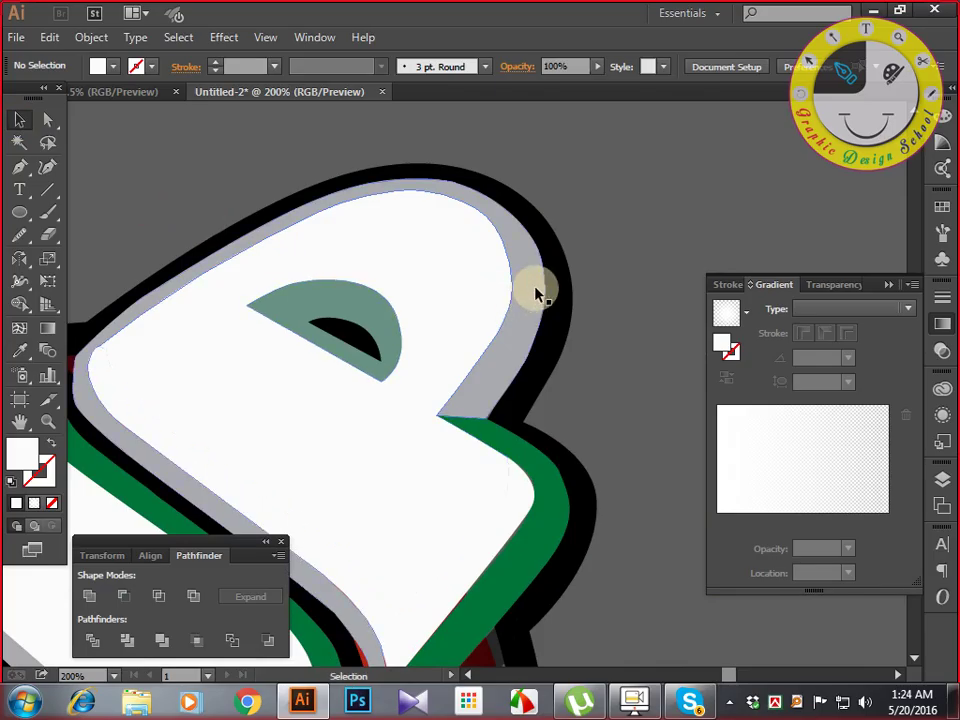
{"action": "left_click_drag", "start_coordinate": [460, 419], "coordinate": [514, 360]}
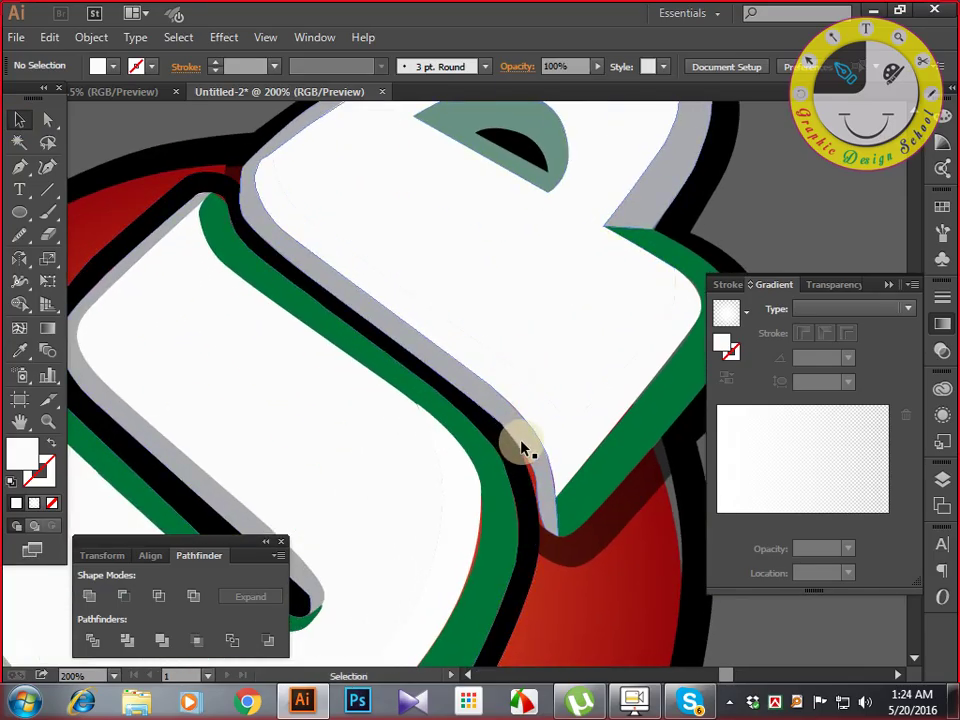
{"action": "left_click_drag", "start_coordinate": [543, 455], "coordinate": [518, 424]}
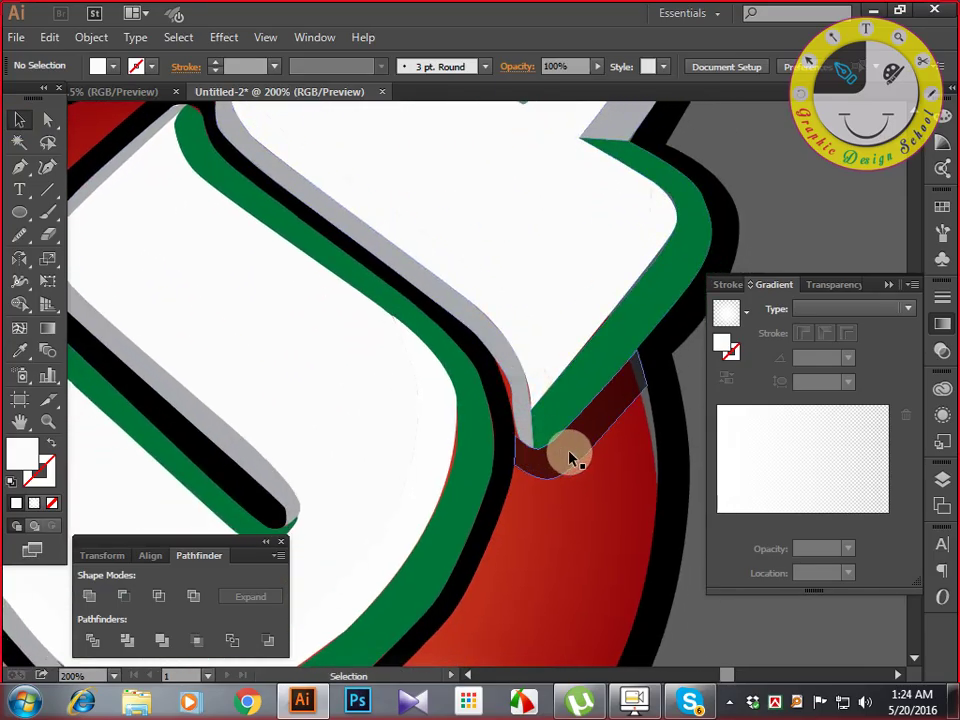
{"action": "left_click", "coordinate": [640, 393]}
{"action": "left_click_drag", "start_coordinate": [669, 399], "coordinate": [570, 399]}
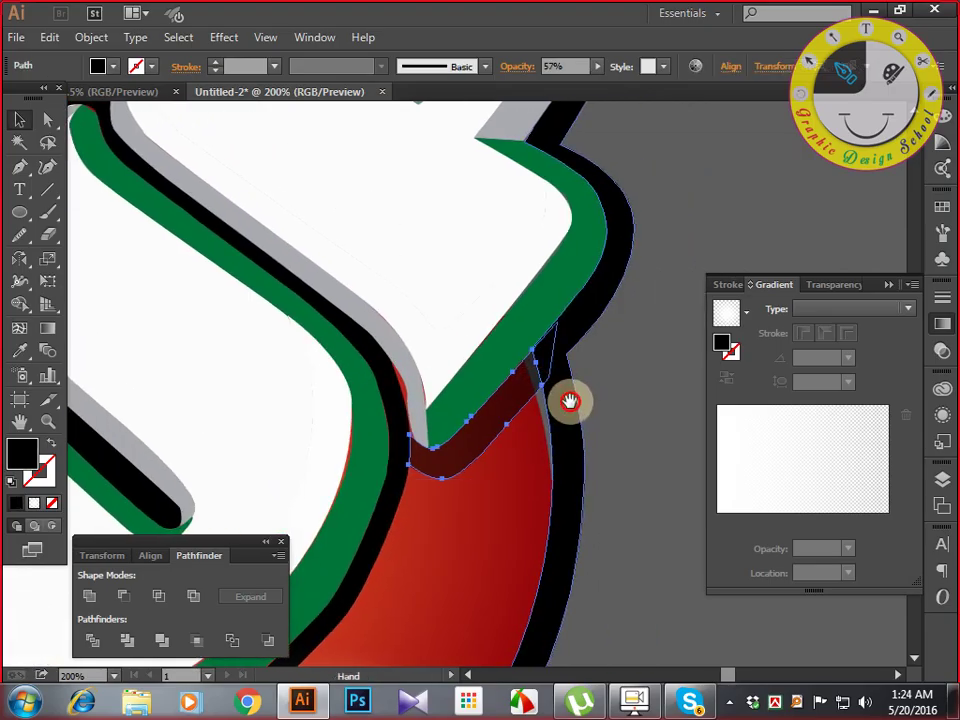
{"action": "left_click", "coordinate": [568, 345], "text": "shift"}
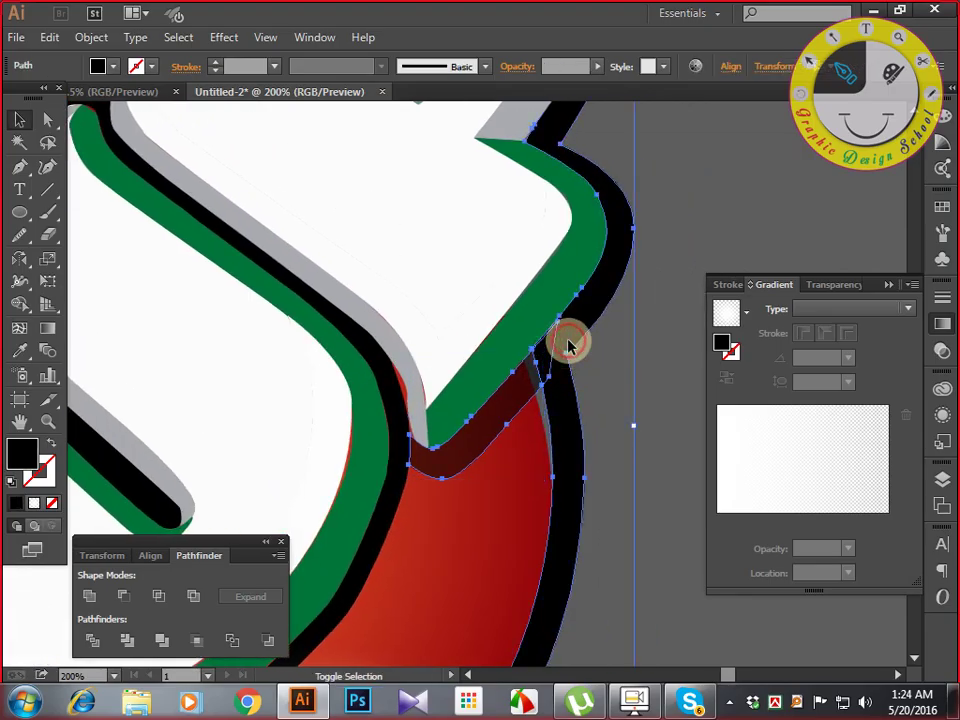
{"action": "left_click", "coordinate": [89, 595]}
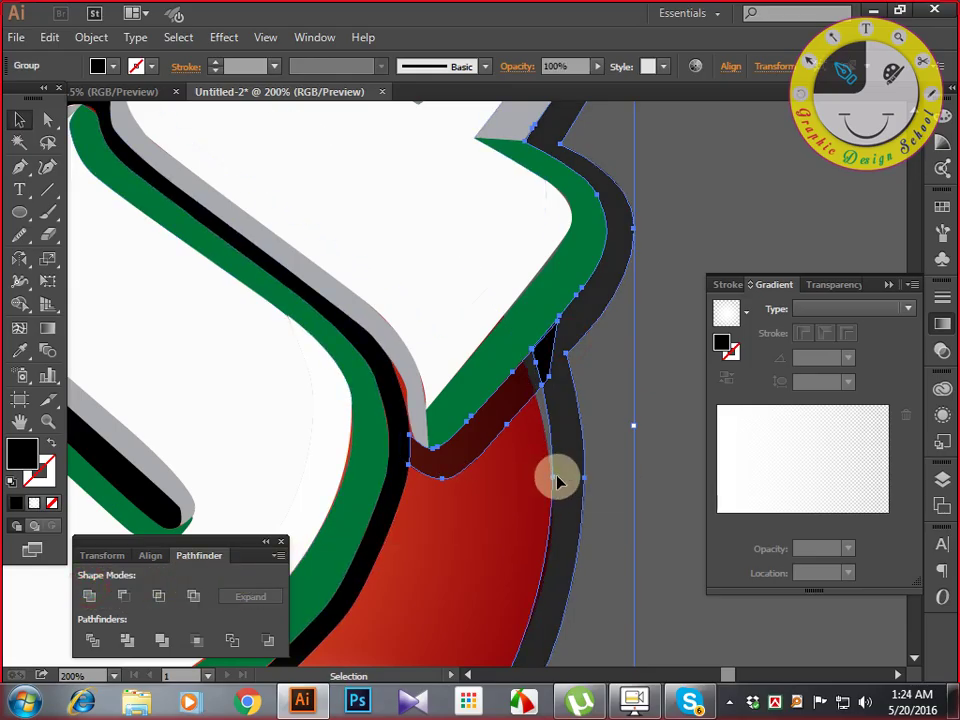
Check the fill swatch and opacity of the united shadow and outline, and deselect the shape.
{"action": "left_click", "coordinate": [941, 207]}
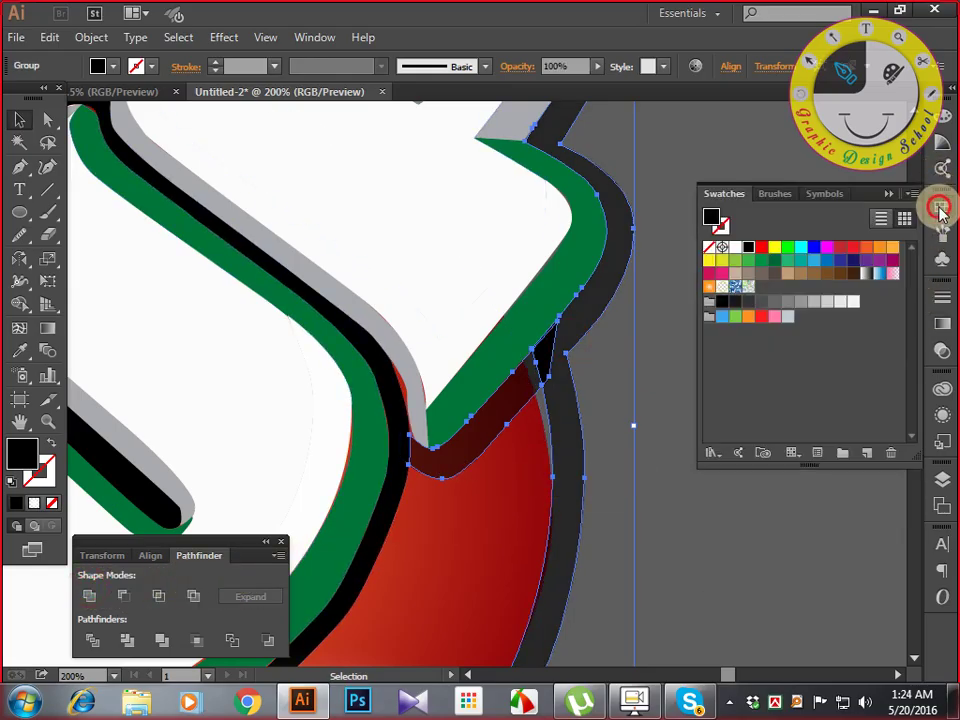
{"action": "left_click", "coordinate": [943, 350]}
{"action": "left_click", "coordinate": [900, 308]}
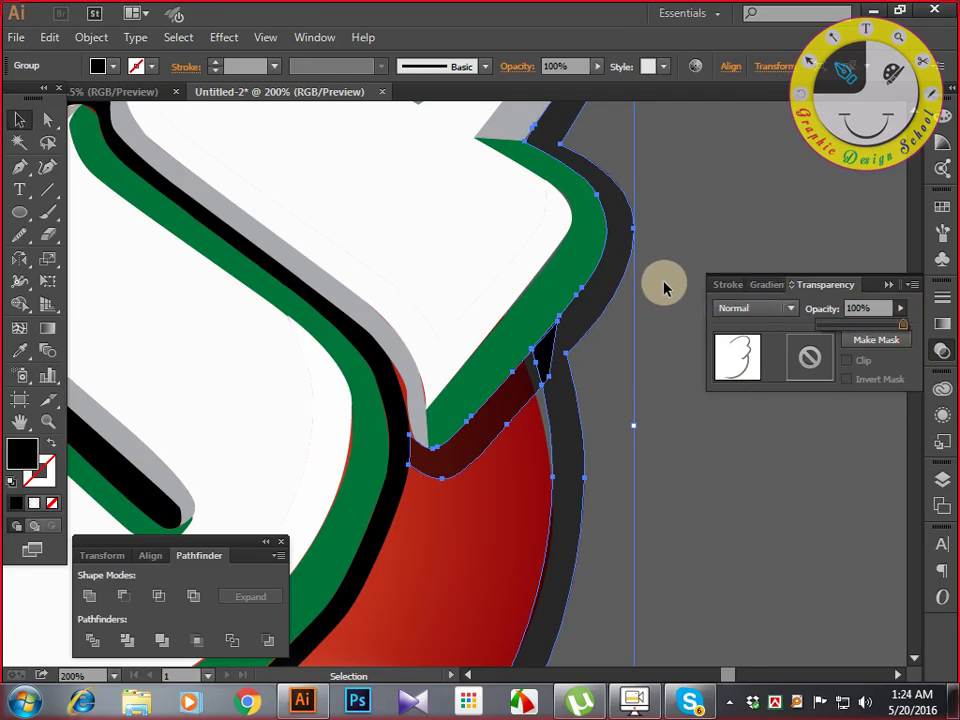
{"action": "left_click", "coordinate": [656, 238]}
{"action": "left_click_drag", "start_coordinate": [621, 383], "coordinate": [628, 347]}
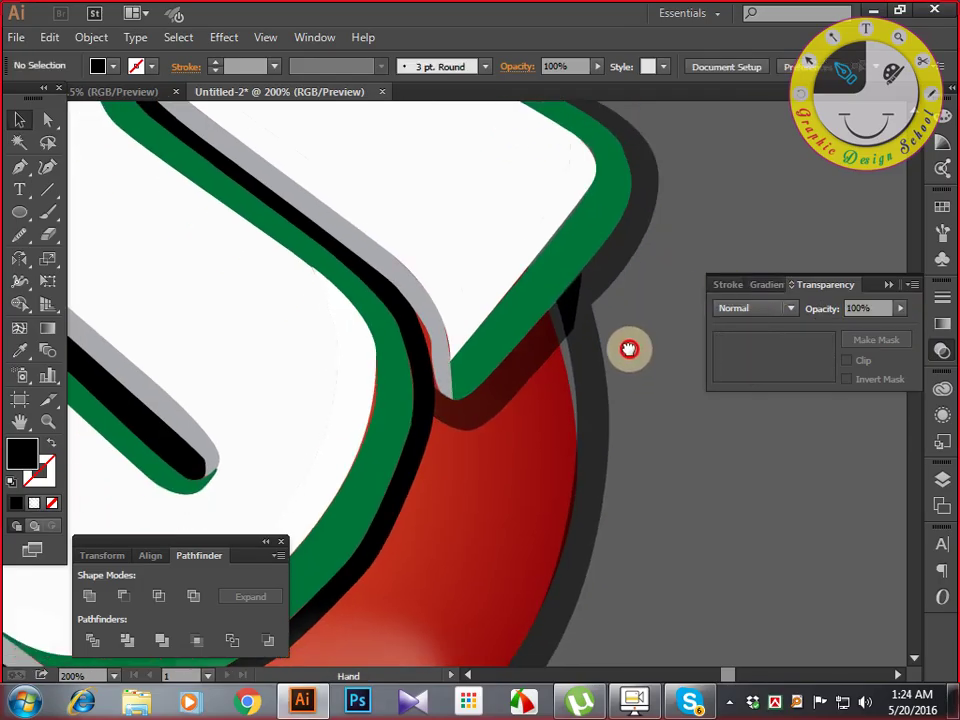
Try a red fill on the united shadow and outline group, return it to black, and deselect it.
{"action": "left_click", "coordinate": [565, 330]}
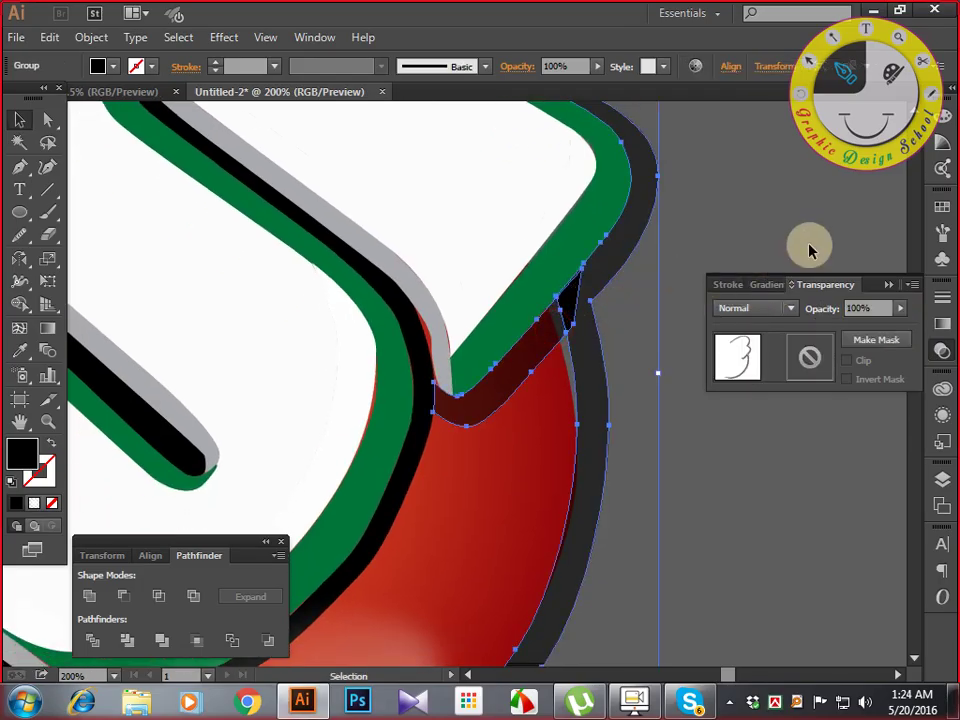
{"action": "left_click", "coordinate": [940, 205]}
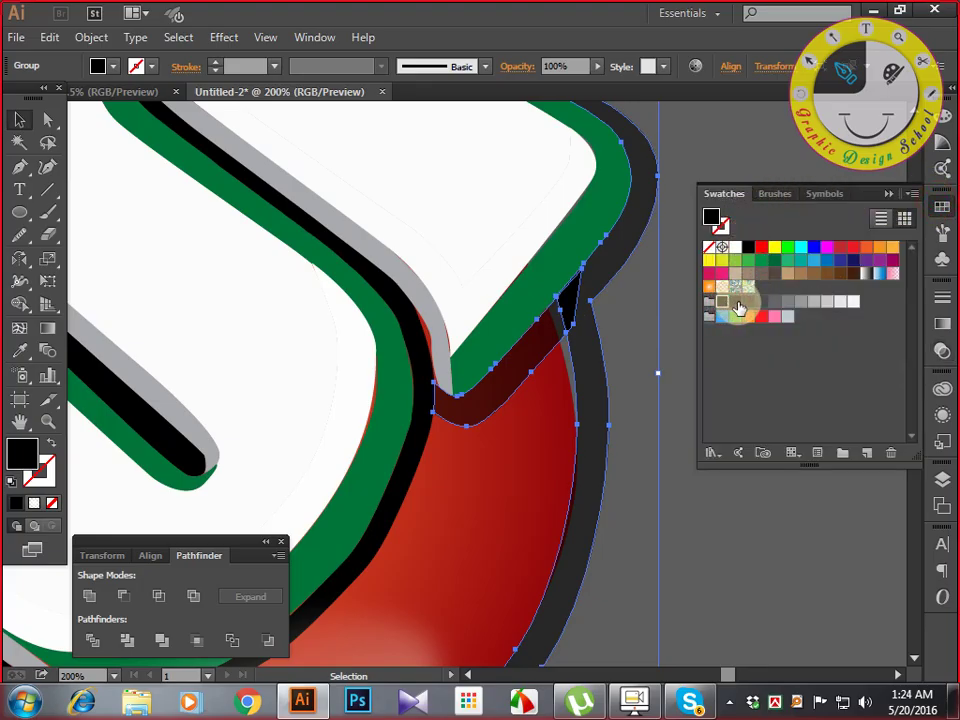
{"action": "left_click", "coordinate": [735, 301]}
{"action": "left_click", "coordinate": [761, 248]}
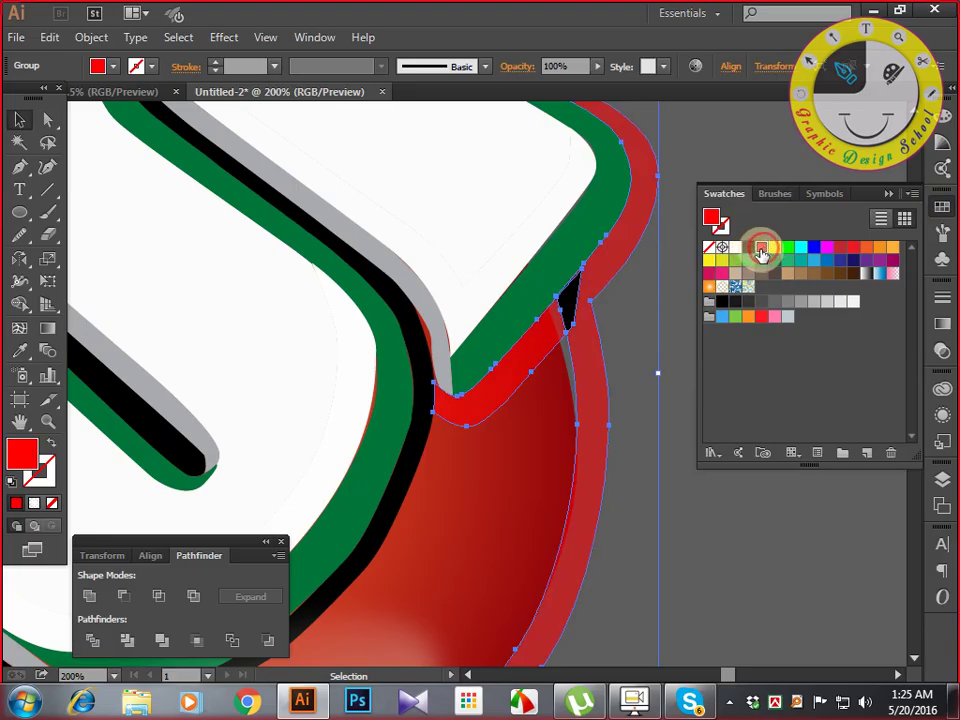
{"action": "left_click", "coordinate": [746, 256]}
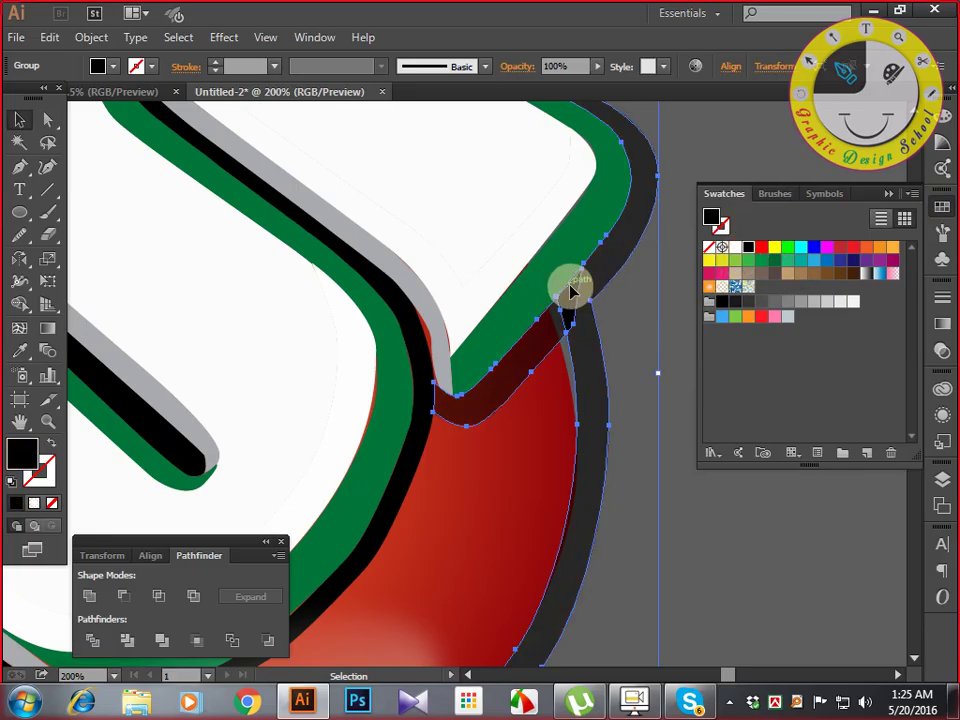
{"action": "left_click", "coordinate": [632, 300]}
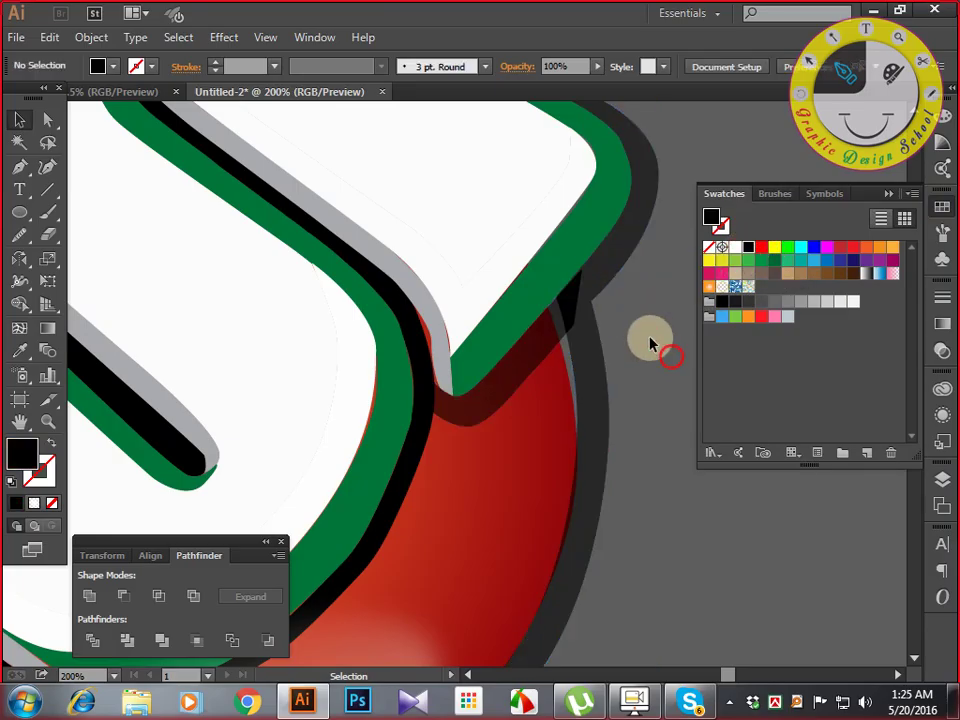
Merge the overlap wedge between the P's shadow and the ball's outer outline into one shape using Unite and Shape Builder.
{"action": "left_click_drag", "start_coordinate": [640, 318], "coordinate": [555, 313]}
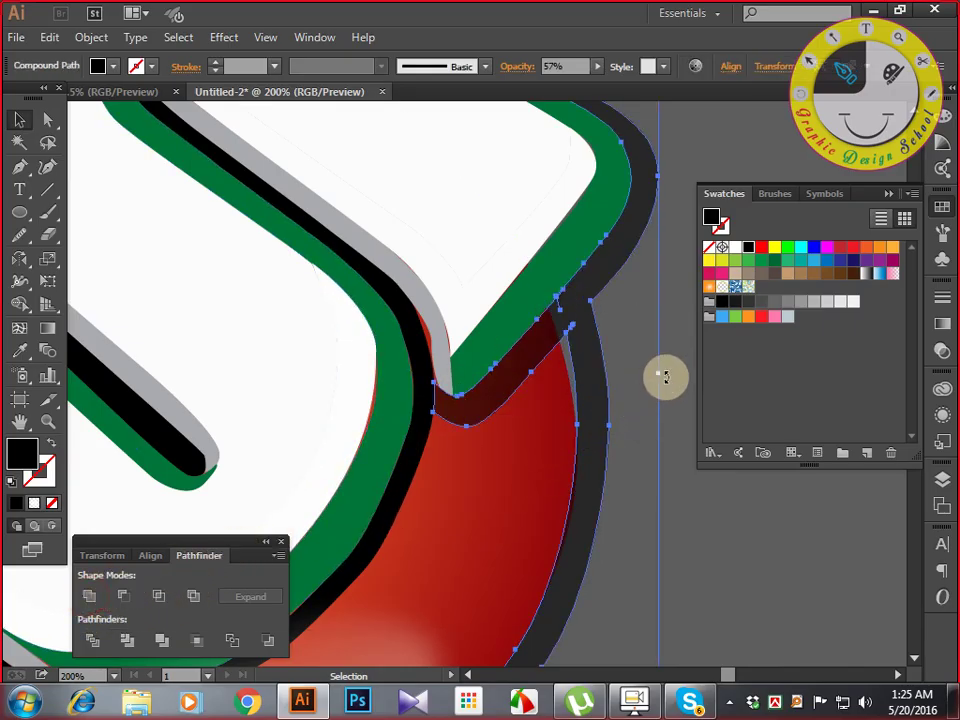
{"action": "left_click", "coordinate": [19, 304]}
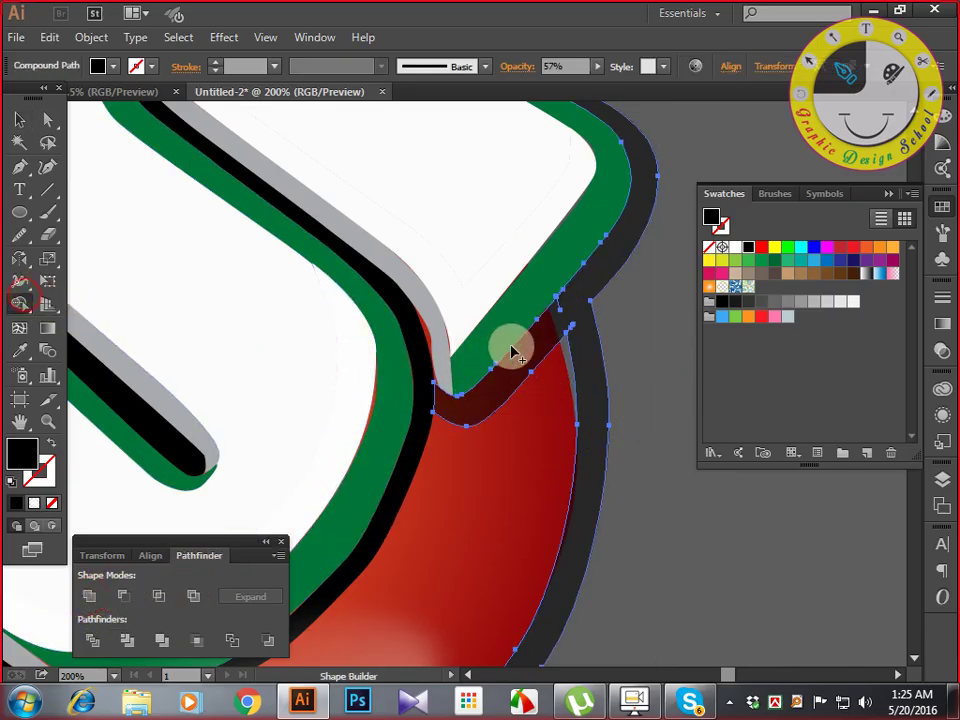
{"action": "mouse_move", "coordinate": [555, 318]}
{"action": "left_mouse_down"}
{"action": "mouse_move", "coordinate": [565, 298]}
{"action": "mouse_move", "coordinate": [590, 315]}
{"action": "left_mouse_up"}
Match the semi-transparent outline beneath the P and along the ball to the solid black outline at 100% opacity.
{"action": "key", "text": "ctrl+minus"}
{"action": "key", "text": "ctrl+minus"}
{"action": "key", "text": "ctrl+minus"}
{"action": "key", "text": "ctrl+minus"}
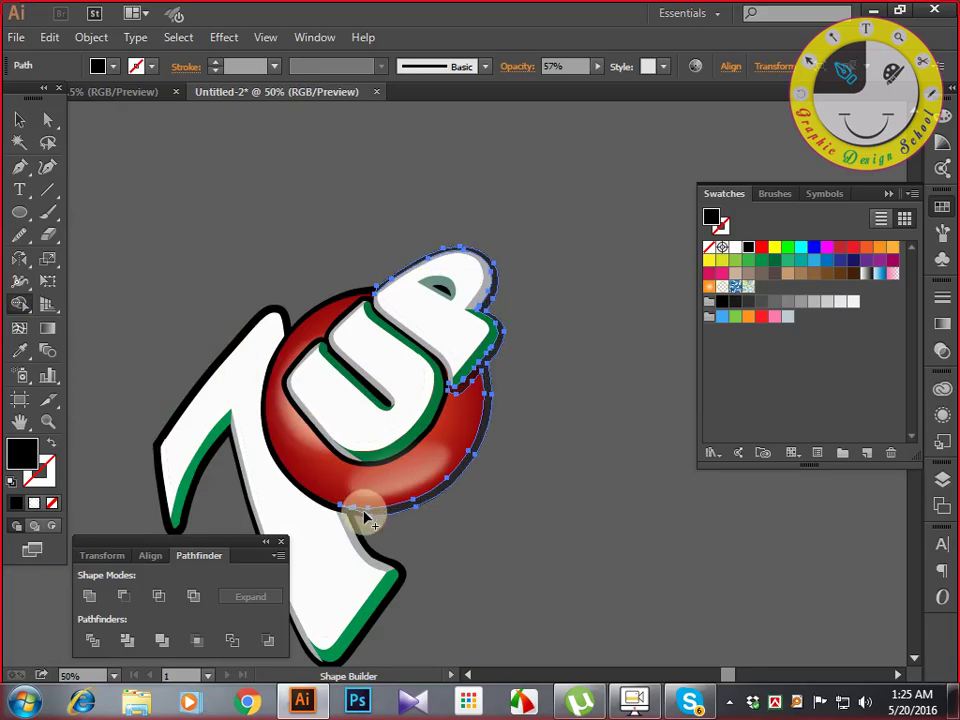
{"action": "key", "text": "ctrl+plus"}
{"action": "key", "text": "ctrl+plus"}
{"action": "key", "text": "ctrl+plus"}
{"action": "left_click_drag", "start_coordinate": [364, 510], "coordinate": [609, 305]}
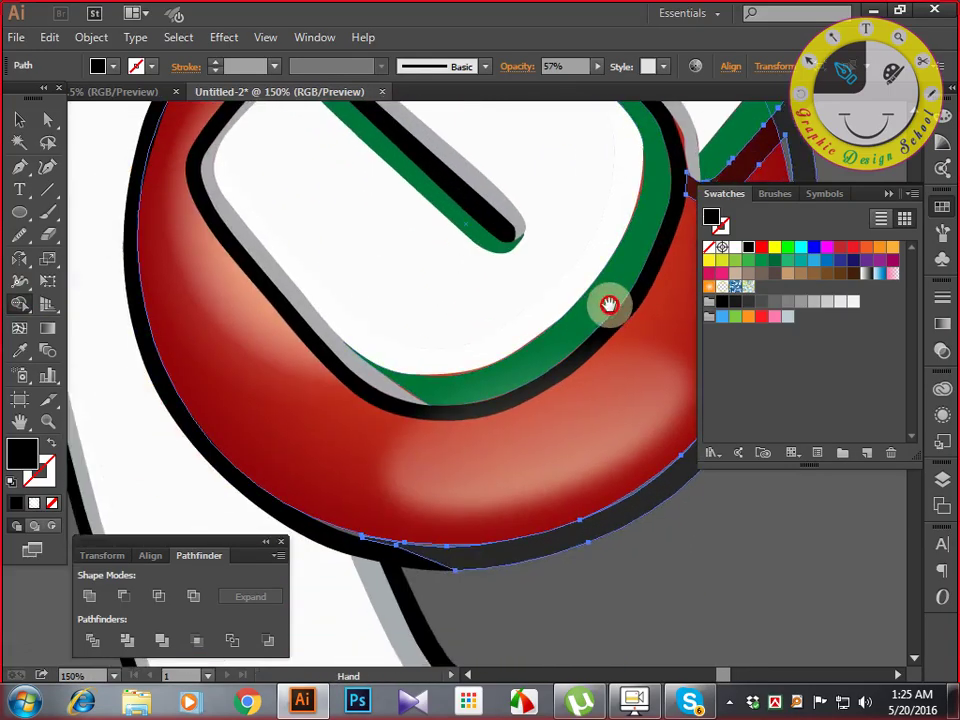
{"action": "left_click", "coordinate": [20, 119]}
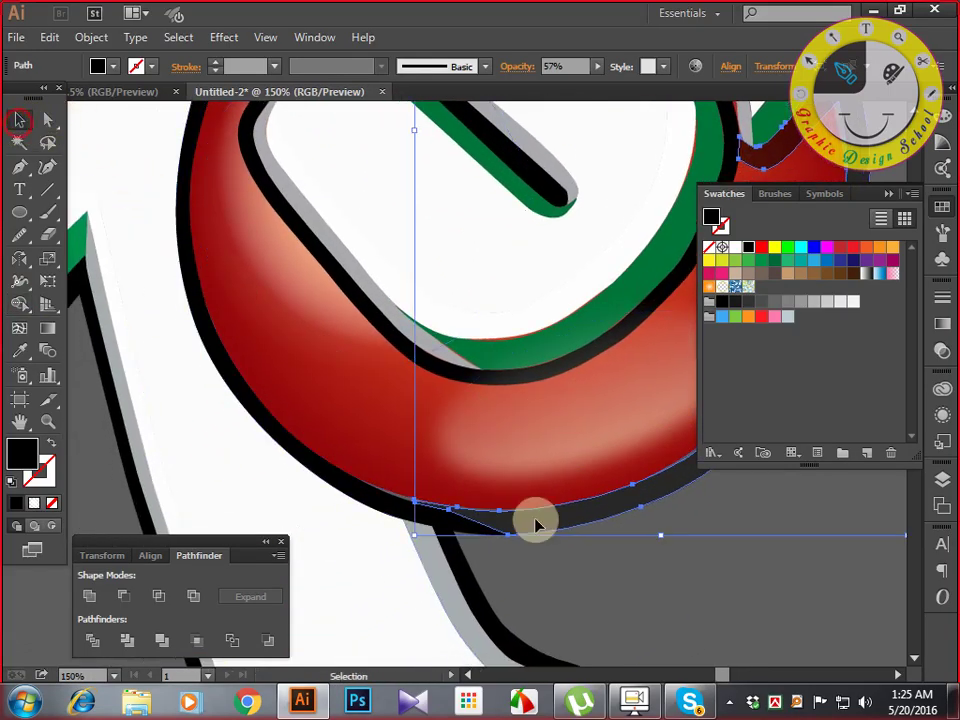
{"action": "left_click", "coordinate": [585, 579]}
{"action": "left_click", "coordinate": [558, 528]}
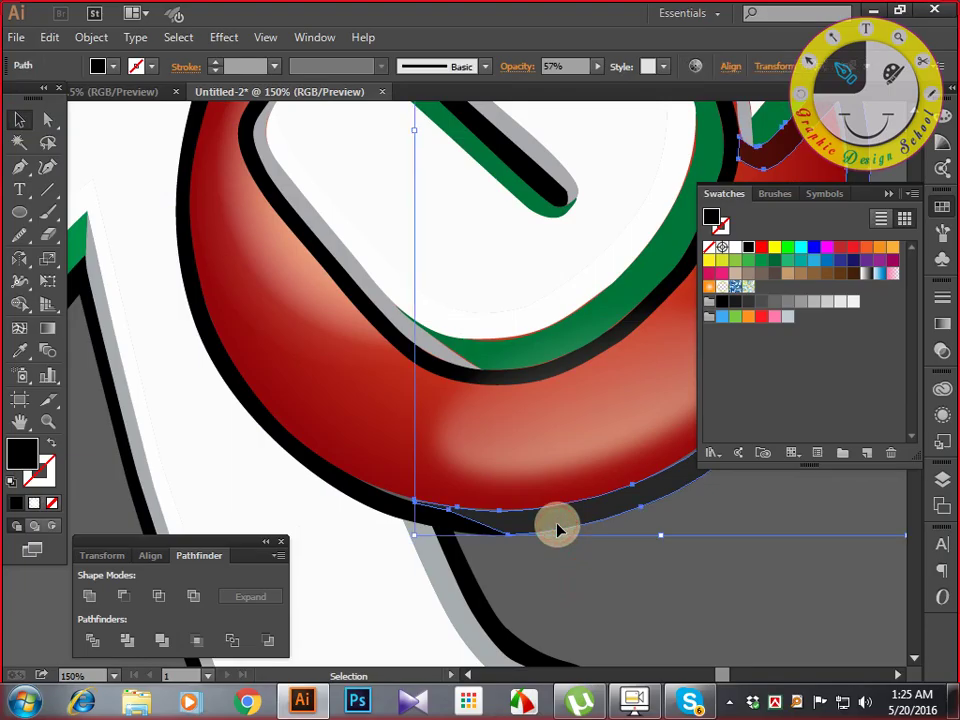
{"action": "key", "text": "i"}
{"action": "left_click", "coordinate": [466, 516]}
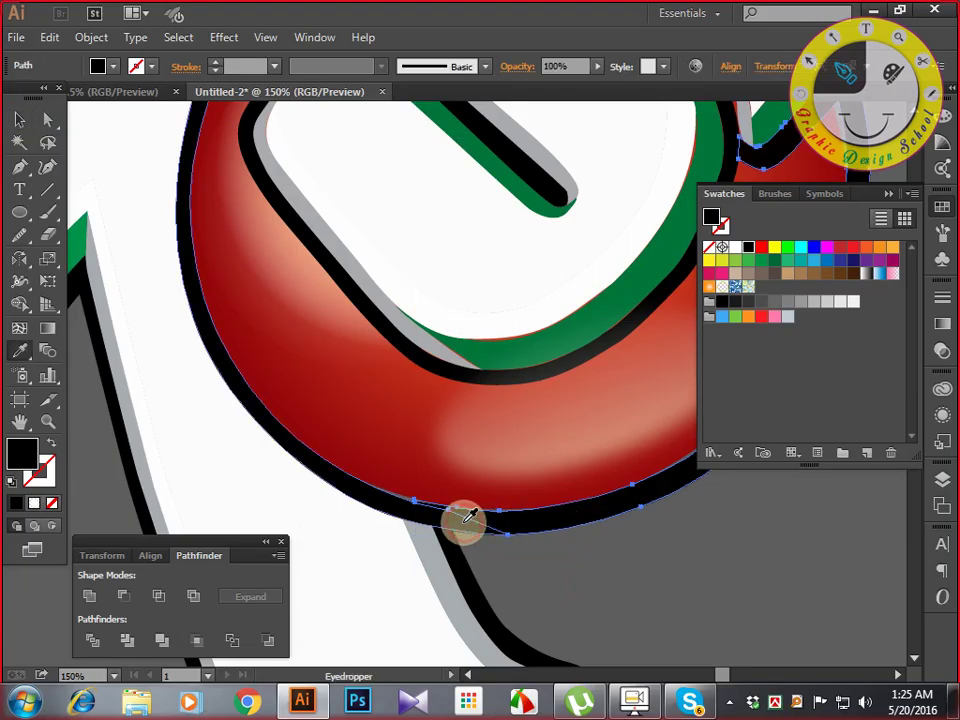
Merge the recoloured outline with the ball's remaining black outline at the ball's lower edge using Shape Builder.
{"action": "left_click", "coordinate": [157, 310]}
{"action": "left_click", "coordinate": [21, 121]}
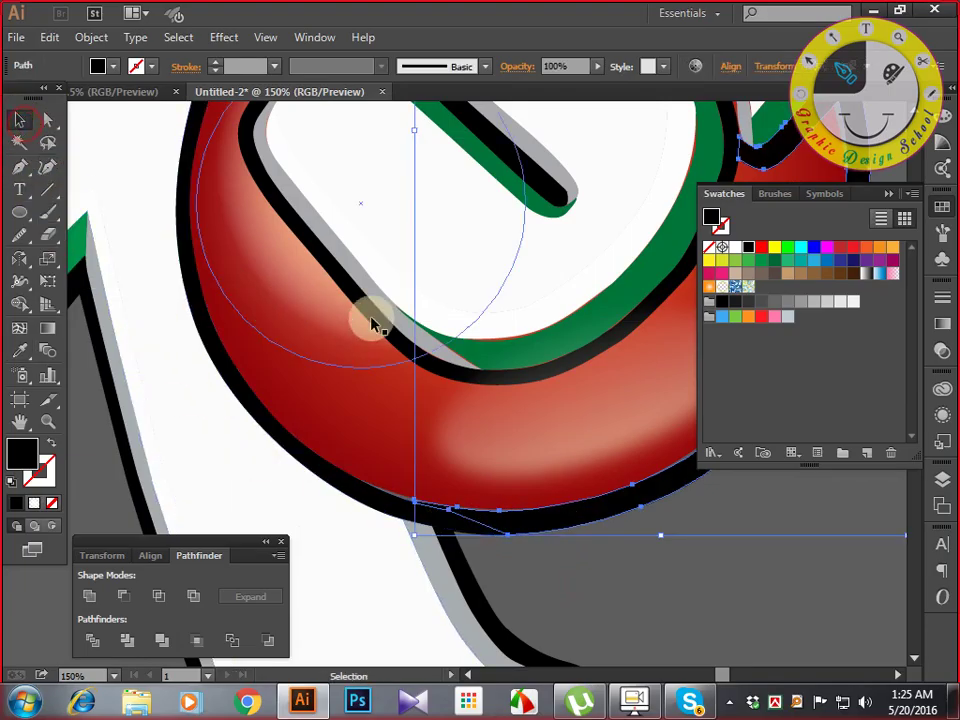
{"action": "left_click_drag", "start_coordinate": [375, 321], "coordinate": [410, 348]}
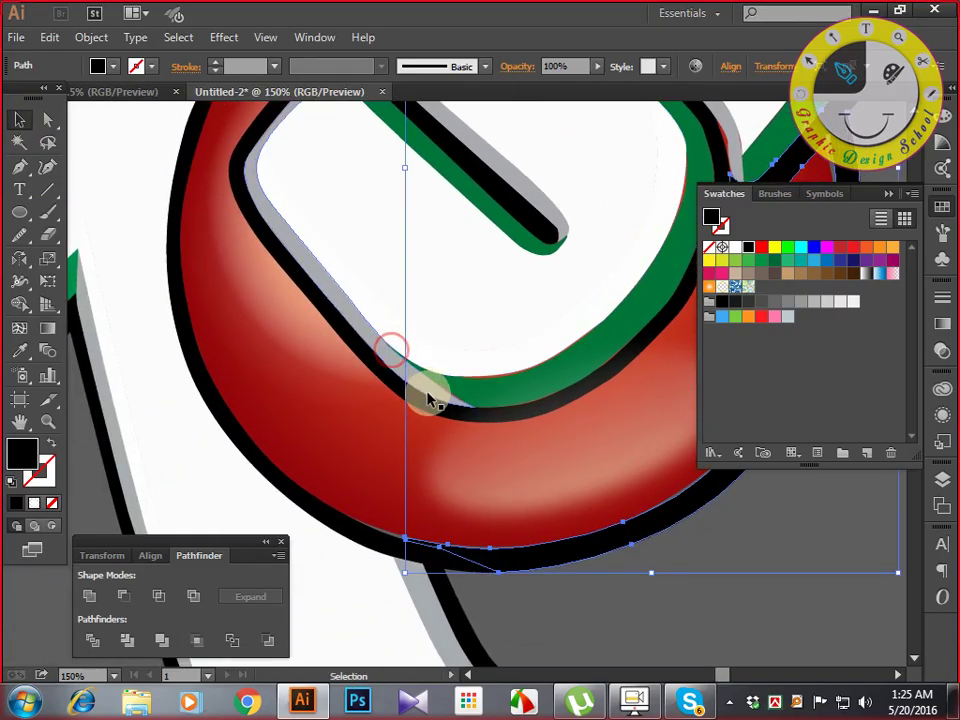
{"action": "key", "text": "i"}
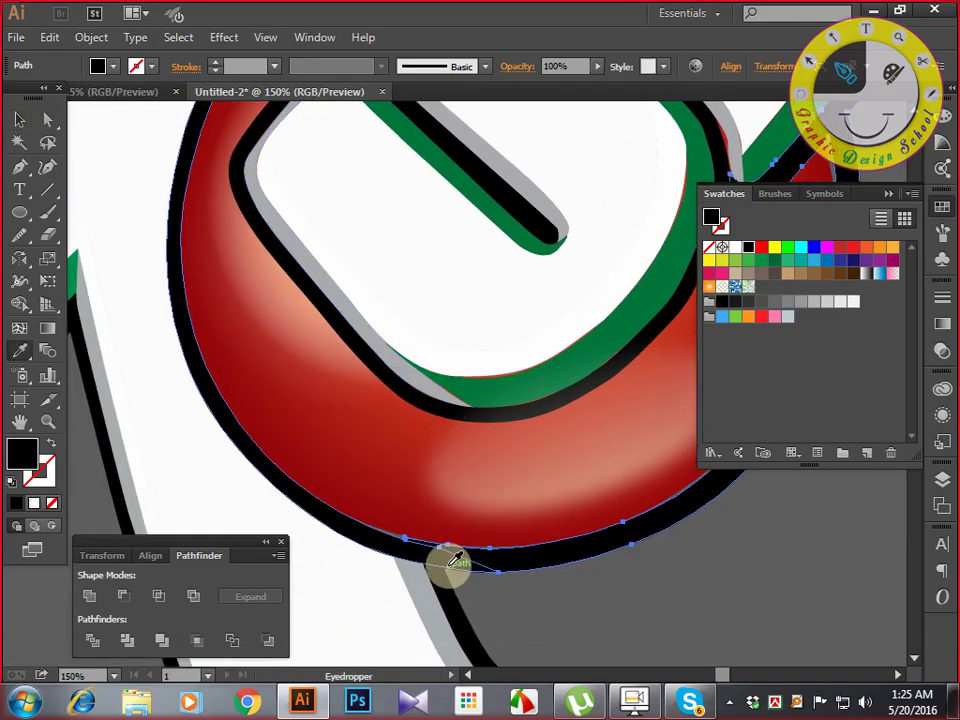
{"action": "left_click", "coordinate": [19, 121]}
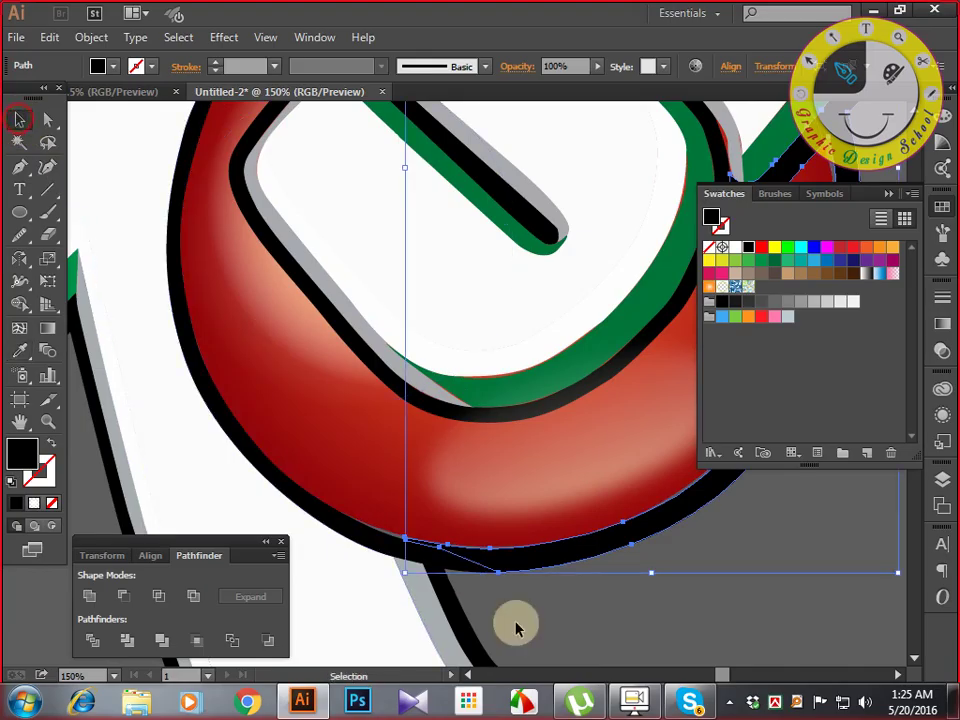
{"action": "left_click_drag", "start_coordinate": [514, 624], "coordinate": [675, 708]}
{"action": "left_click", "coordinate": [488, 584]}
{"action": "left_click", "coordinate": [491, 585]}
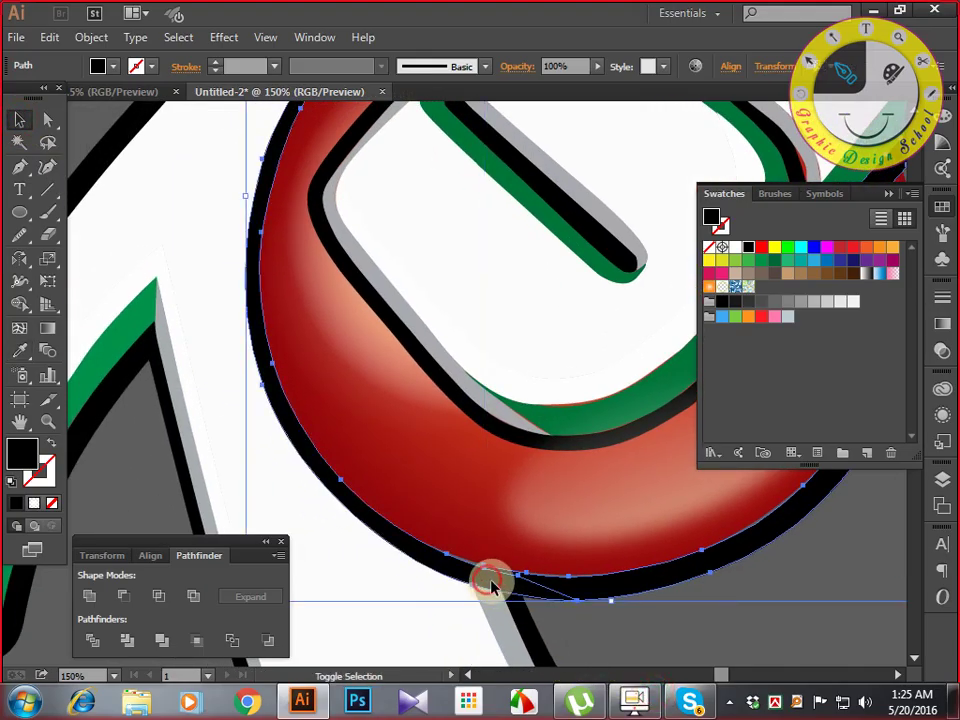
{"action": "key", "text": "i"}
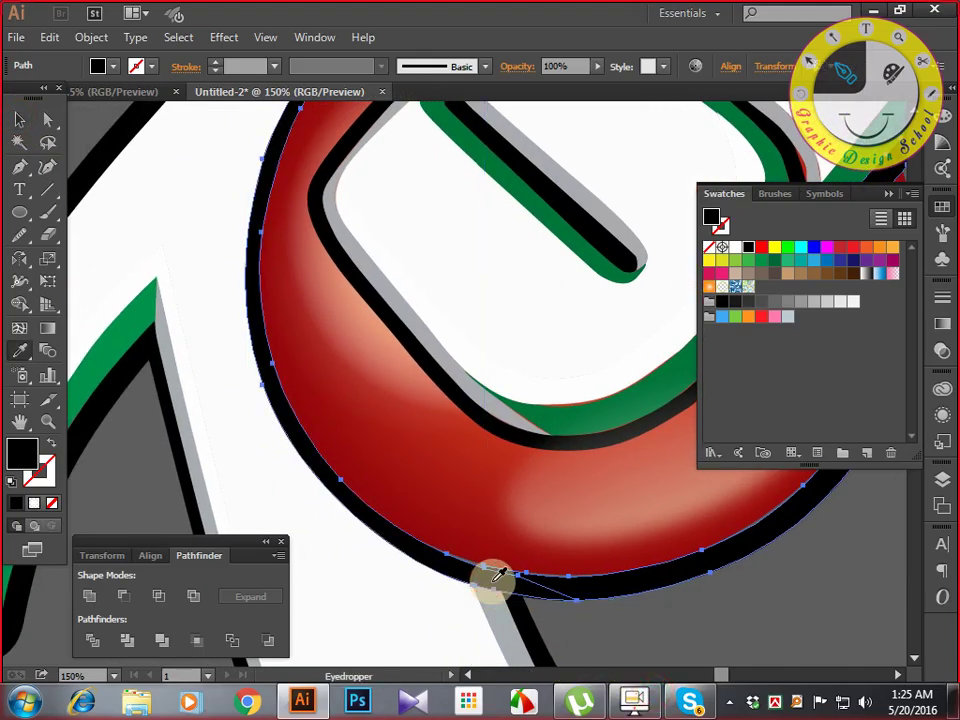
{"action": "left_click", "coordinate": [19, 304]}
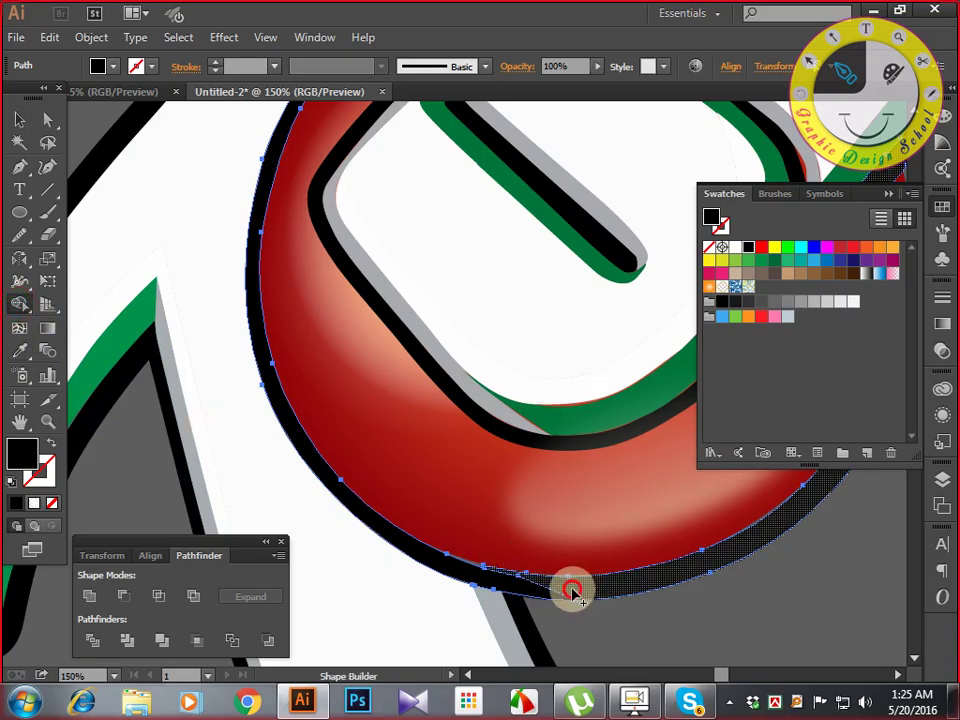
Unite the semi-transparent sliver at the P's upper-left corner with the black outline and fill the junction using Shape Builder.
{"action": "key", "text": "space"}
{"action": "mouse_move", "coordinate": [478, 371]}
{"action": "left_mouse_down"}
{"action": "mouse_move", "coordinate": [482, 493]}
{"action": "mouse_move", "coordinate": [437, 585]}
{"action": "left_mouse_up"}
{"action": "left_click_drag", "start_coordinate": [516, 463], "coordinate": [421, 553]}
{"action": "left_click_drag", "start_coordinate": [501, 461], "coordinate": [448, 499]}
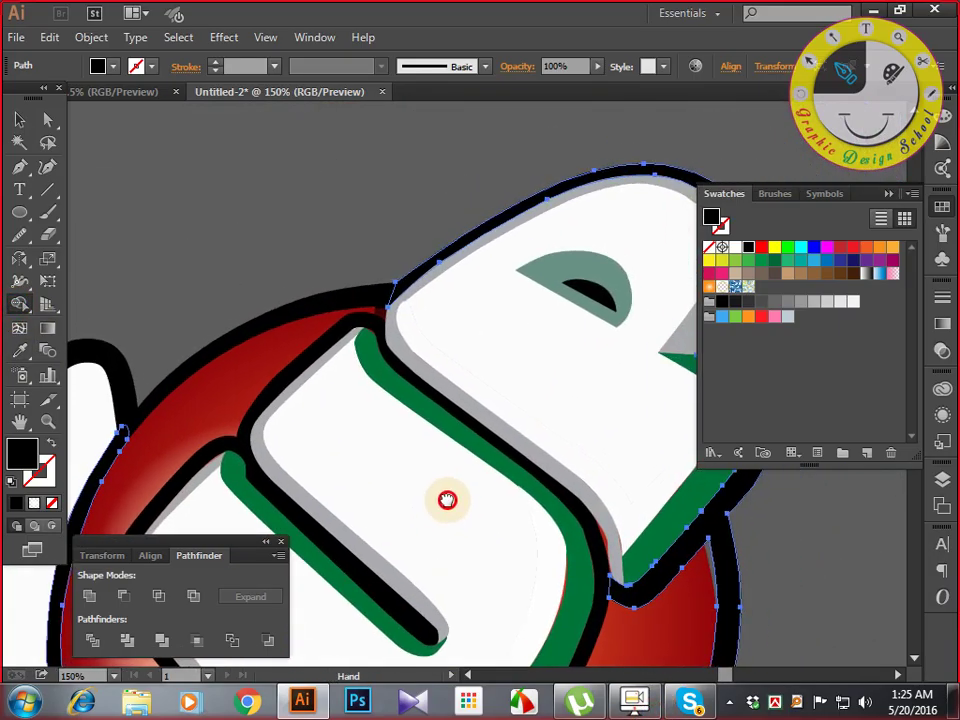
{"action": "left_click_drag", "start_coordinate": [536, 499], "coordinate": [494, 508]}
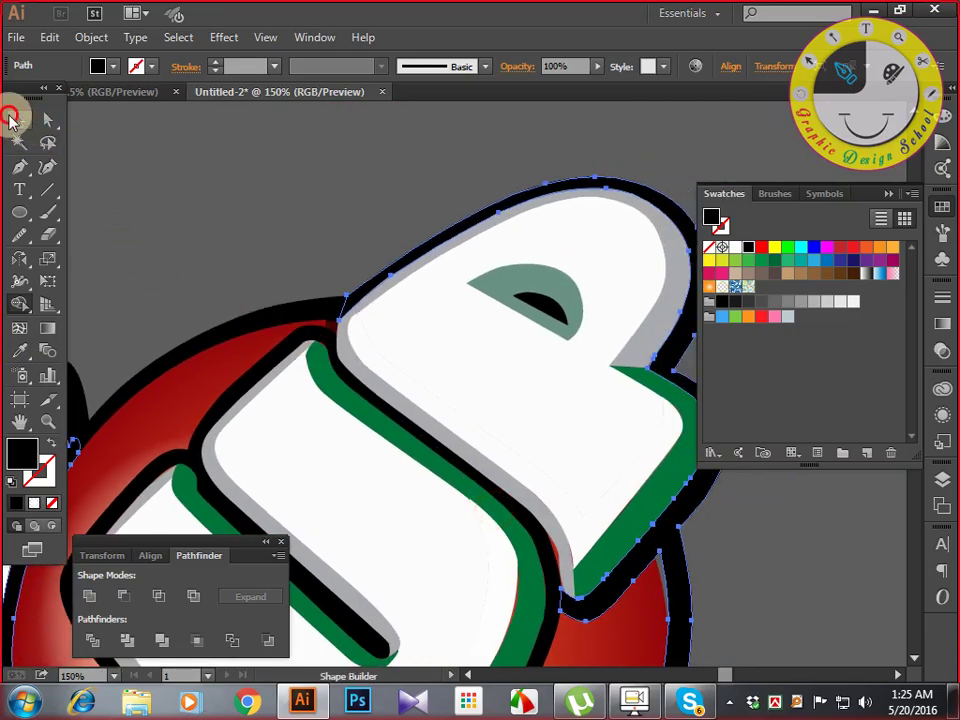
{"action": "left_click", "coordinate": [19, 119]}
{"action": "left_click", "coordinate": [296, 317]}
{"action": "left_click", "coordinate": [331, 329]}
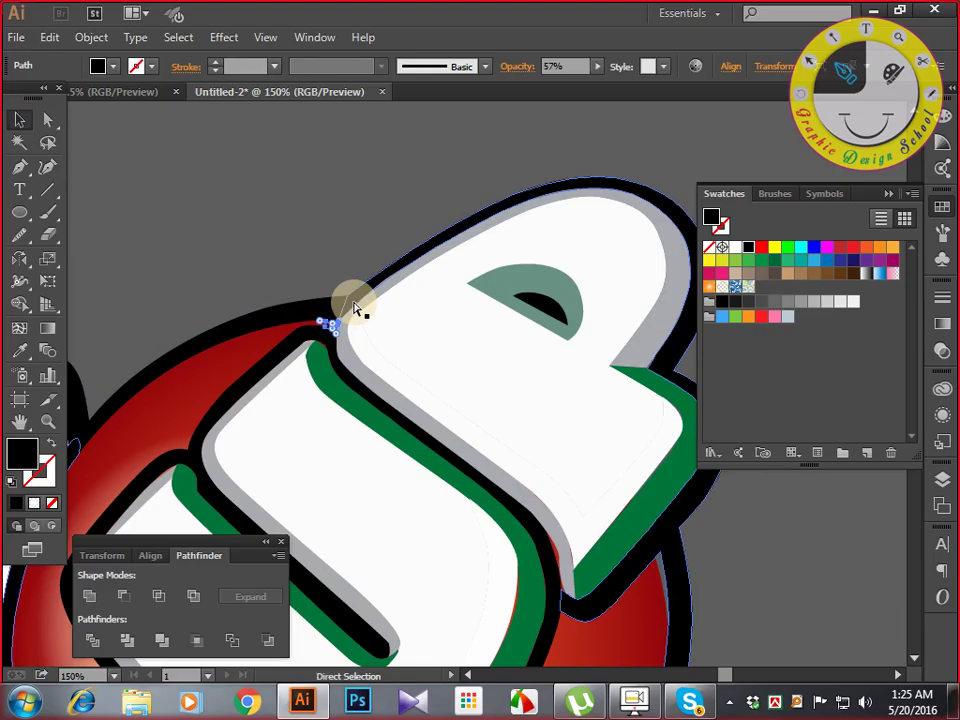
{"action": "key", "text": "ctrl+plus"}
{"action": "key", "text": "ctrl+plus"}
{"action": "key", "text": "ctrl+plus"}
{"action": "left_click_drag", "start_coordinate": [448, 251], "coordinate": [566, 351]}
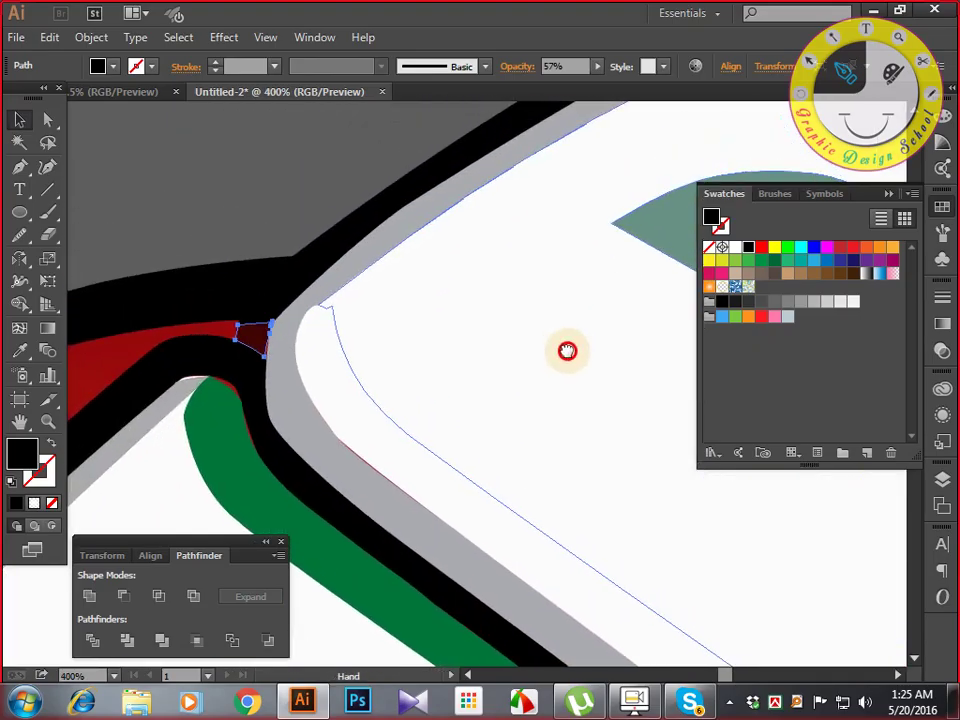
{"action": "left_click", "coordinate": [265, 301], "text": "shift"}
{"action": "left_click_drag", "start_coordinate": [265, 303], "coordinate": [266, 304]}
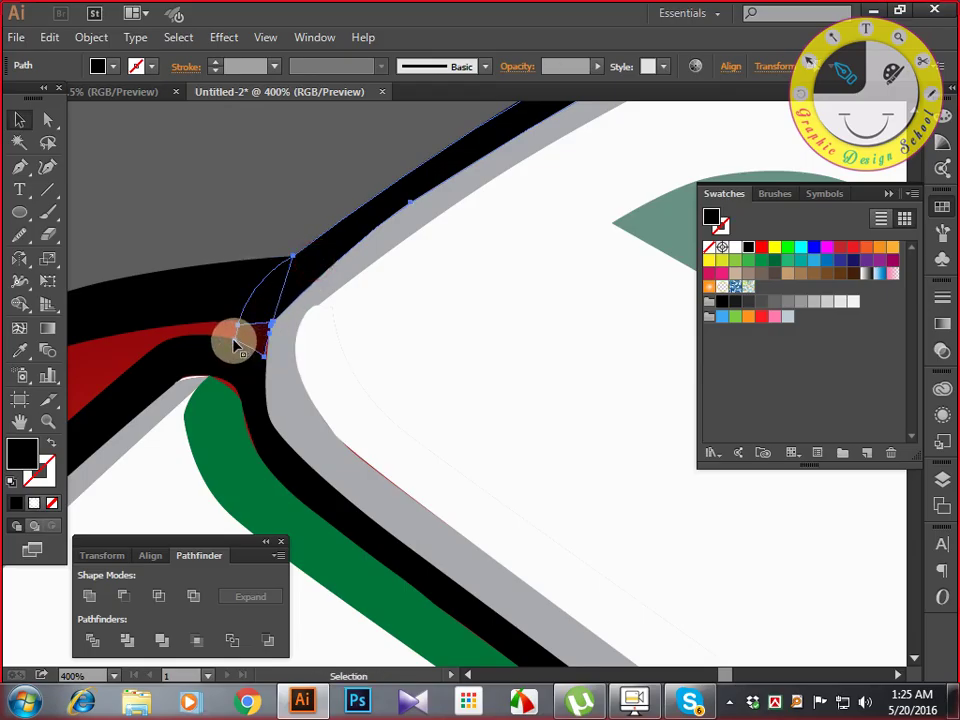
{"action": "left_click", "coordinate": [88, 597]}
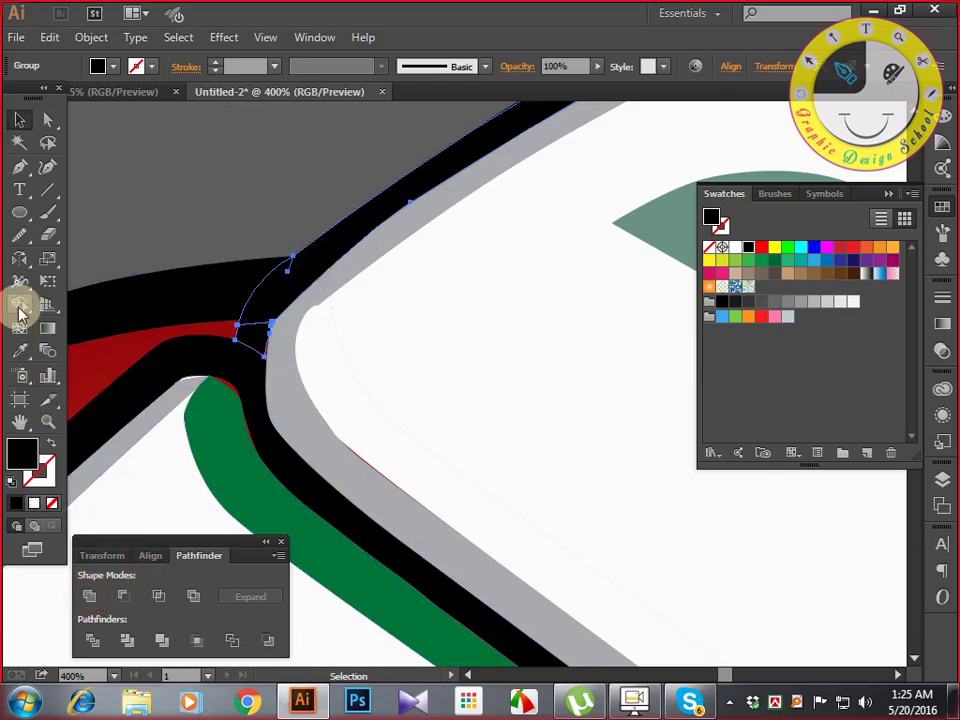
{"action": "left_click", "coordinate": [19, 306]}
{"action": "mouse_move", "coordinate": [258, 334]}
{"action": "left_mouse_down"}
{"action": "mouse_move", "coordinate": [240, 349]}
{"action": "mouse_move", "coordinate": [249, 360]}
{"action": "left_mouse_up"}
{"action": "left_click", "coordinate": [19, 124]}
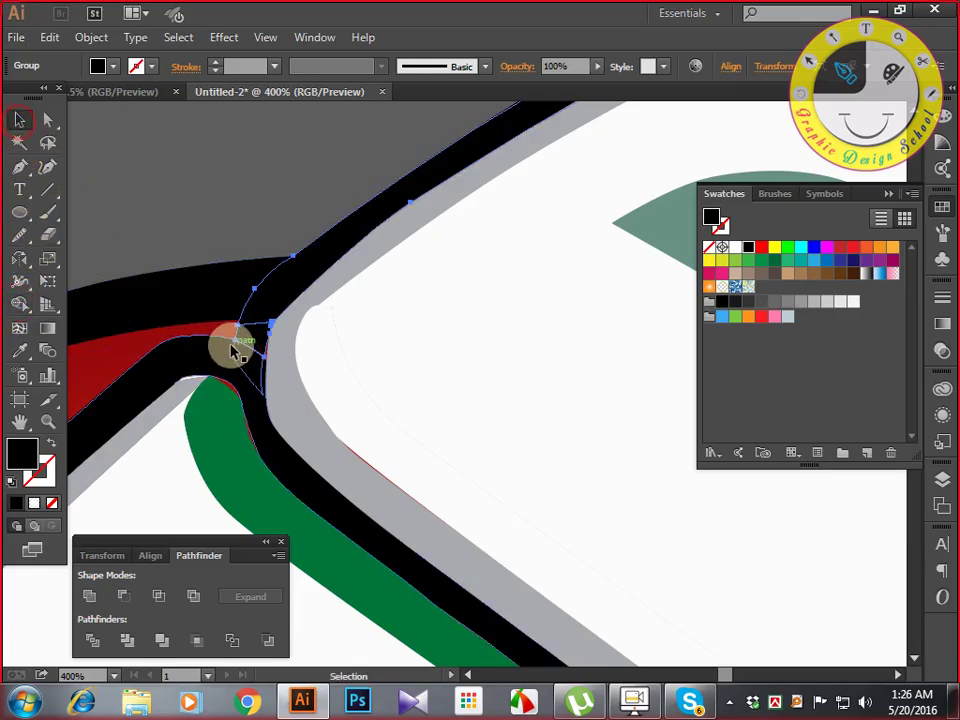
Merge the U's outline, the overlap wedge and the P's outline where they meet at the P's left corner using Shape Builder.
{"action": "left_click", "coordinate": [213, 349]}
{"action": "left_click", "coordinate": [252, 347], "text": "shift"}
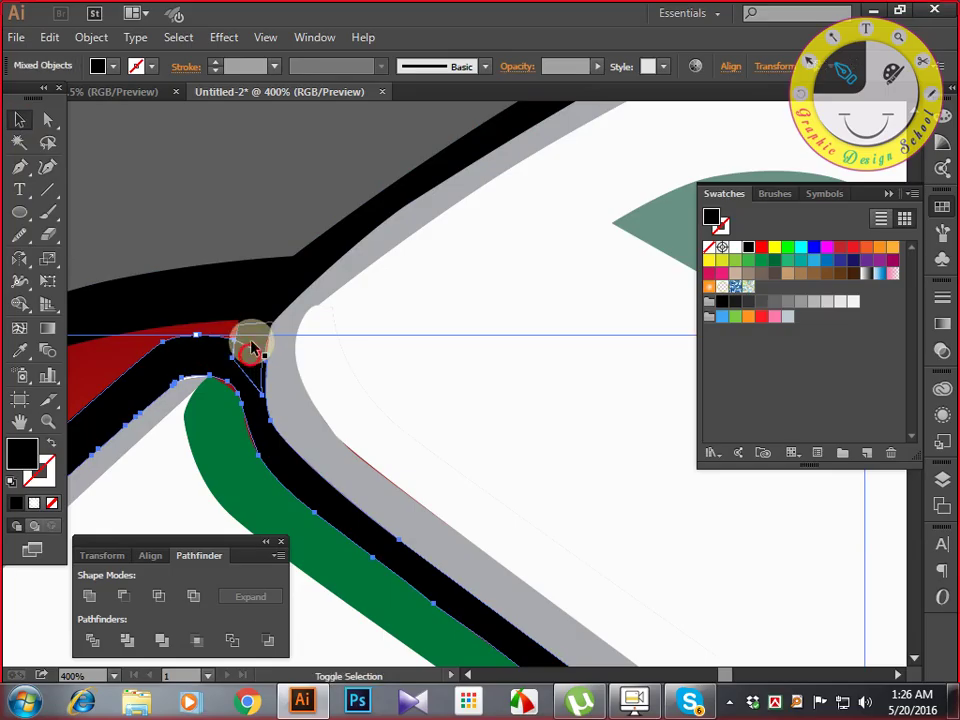
{"action": "left_click", "coordinate": [262, 318], "text": "shift"}
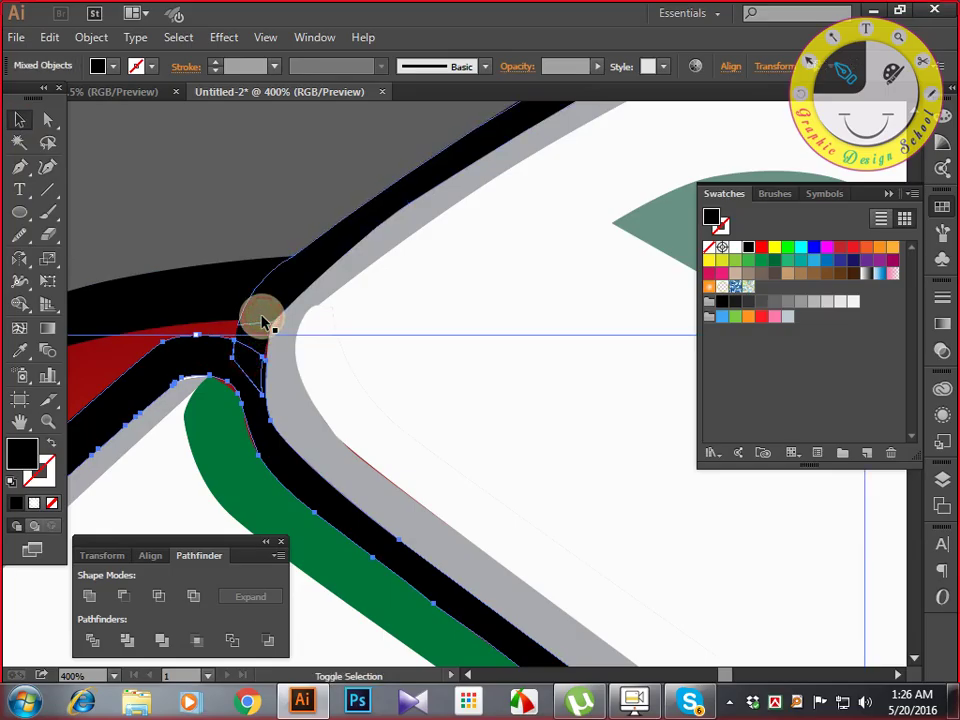
{"action": "left_click", "coordinate": [262, 318], "text": "shift"}
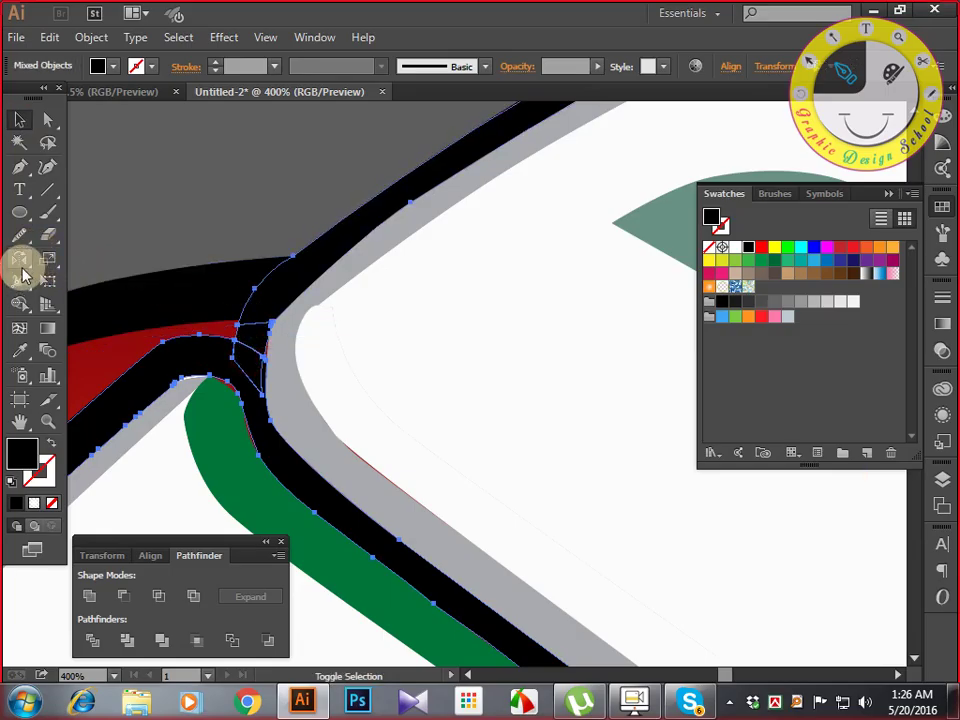
{"action": "left_click", "coordinate": [19, 302]}
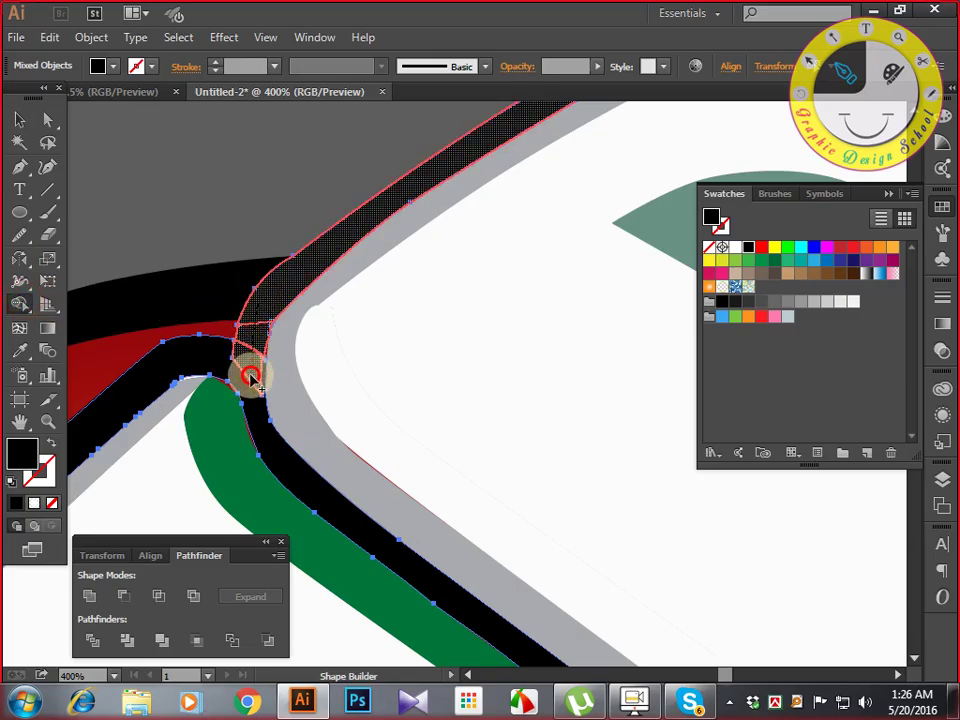
{"action": "mouse_move", "coordinate": [250, 376]}
{"action": "left_mouse_down"}
{"action": "mouse_move", "coordinate": [247, 386]}
{"action": "mouse_move", "coordinate": [262, 387]}
{"action": "left_mouse_up"}
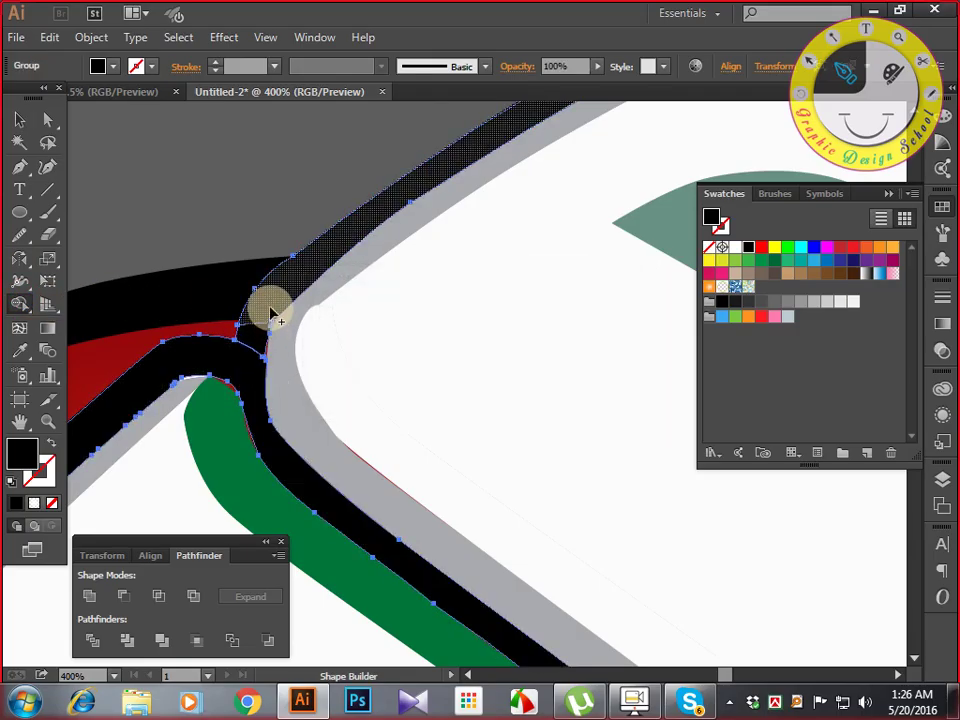
{"action": "left_click_drag", "start_coordinate": [270, 312], "coordinate": [251, 364]}
{"action": "left_click_drag", "start_coordinate": [248, 320], "coordinate": [248, 322]}
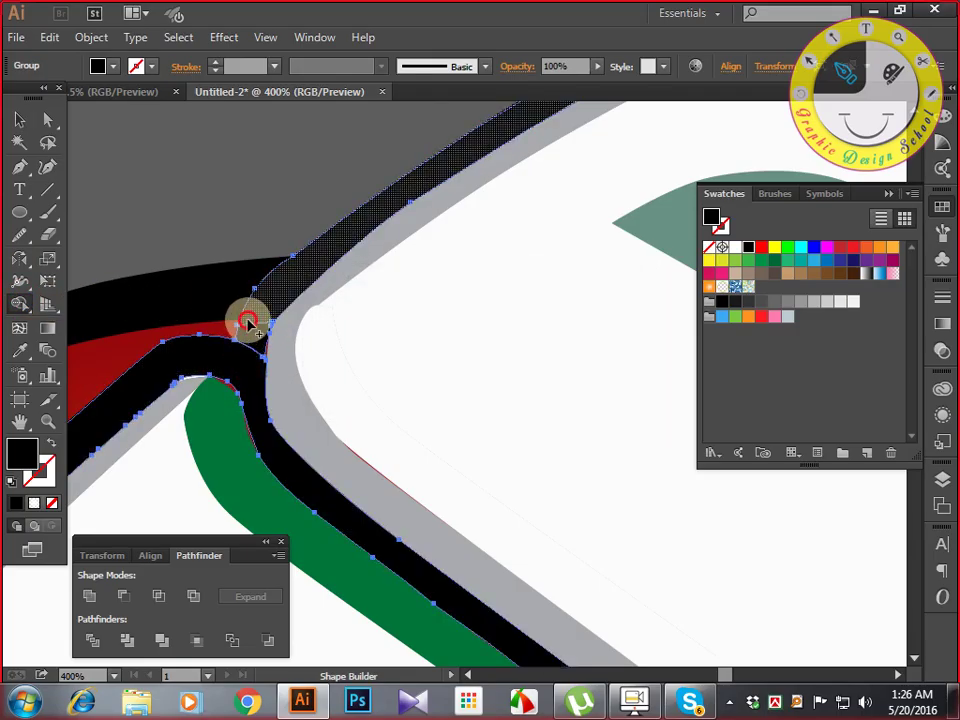
Merge the ball's upper outline with the P and U outline at their junction using Shape Builder.
{"action": "left_click_drag", "start_coordinate": [176, 285], "coordinate": [311, 266]}
{"action": "left_click", "coordinate": [19, 121]}
{"action": "left_click", "coordinate": [356, 255]}
{"action": "left_click", "coordinate": [399, 270], "text": "shift"}
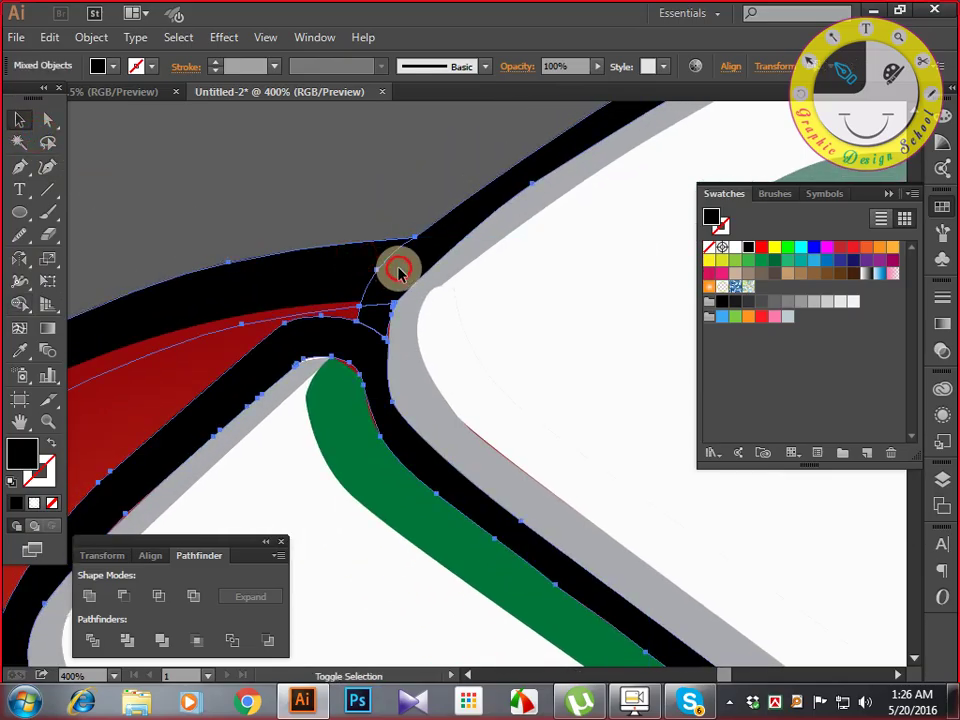
{"action": "left_click", "coordinate": [21, 306]}
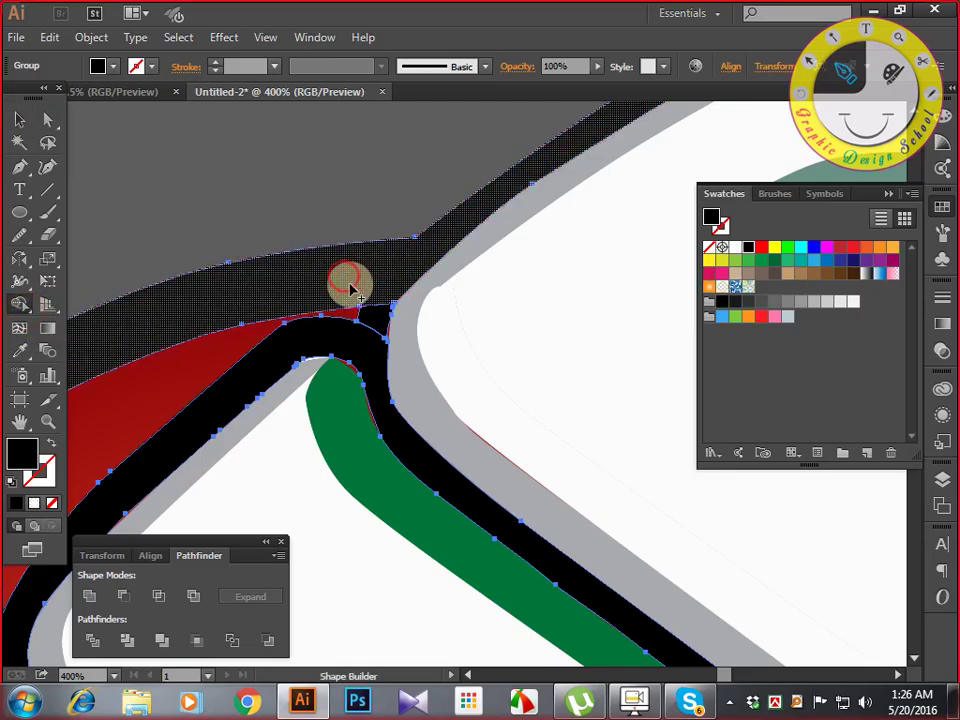
{"action": "mouse_move", "coordinate": [350, 287]}
{"action": "left_mouse_down"}
{"action": "mouse_move", "coordinate": [382, 293]}
{"action": "mouse_move", "coordinate": [369, 321]}
{"action": "left_mouse_up"}
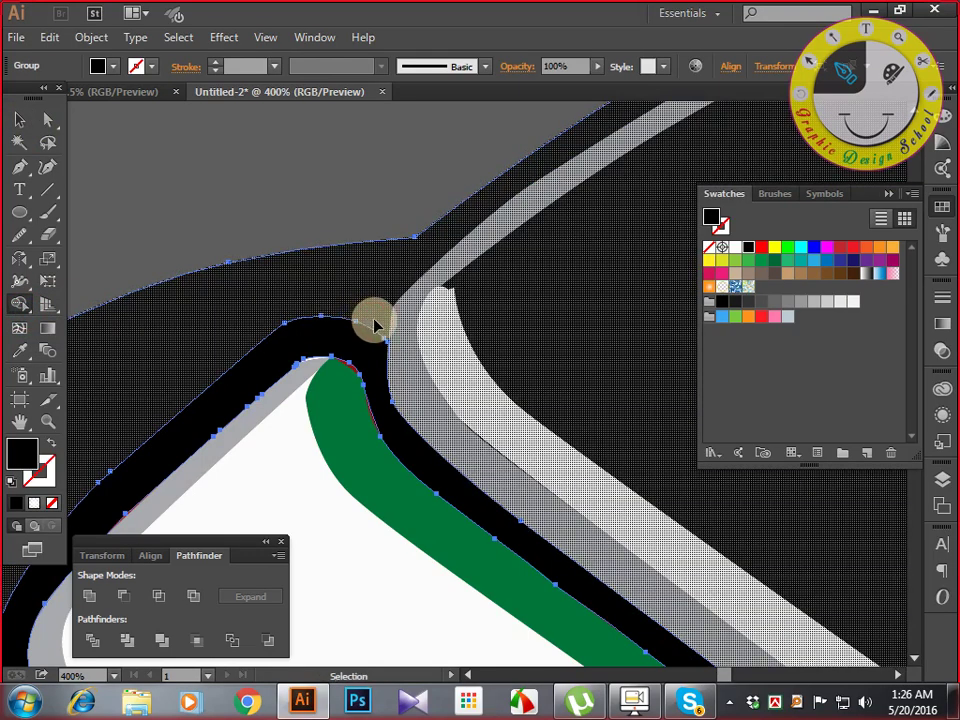
{"action": "left_click", "coordinate": [19, 119]}
{"action": "left_click", "coordinate": [205, 165]}
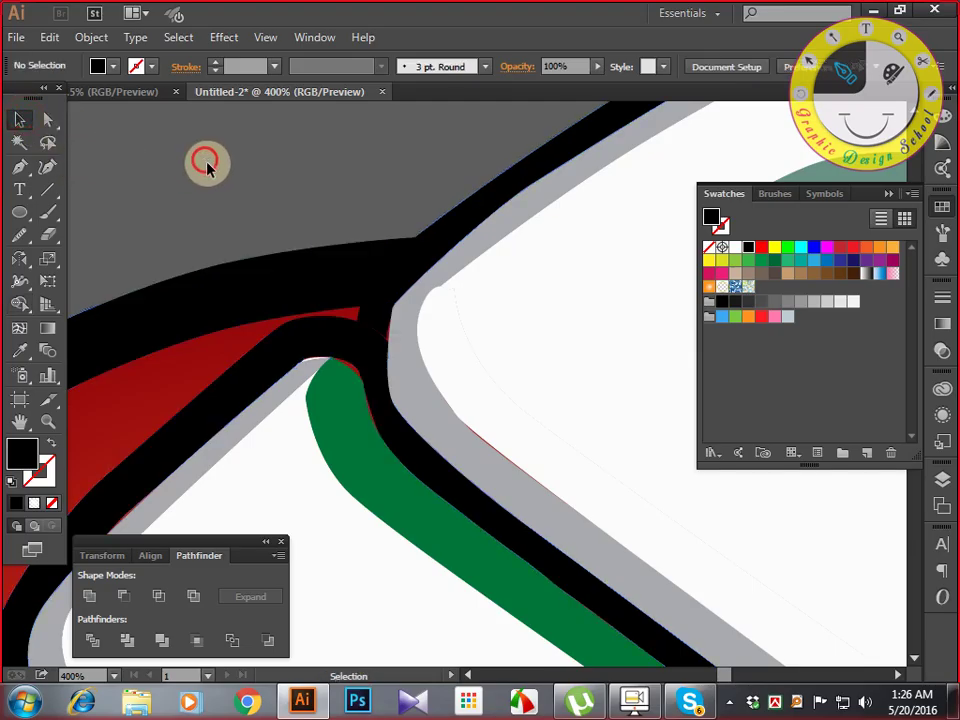
Examine the merged black outline around the whole logo and the separate black shape inside the P's counter.
{"action": "key", "text": "ctrl+minus"}
{"action": "key", "text": "ctrl+minus"}
{"action": "key", "text": "ctrl+minus"}
{"action": "key", "text": "ctrl+minus"}
{"action": "key", "text": "ctrl+minus"}
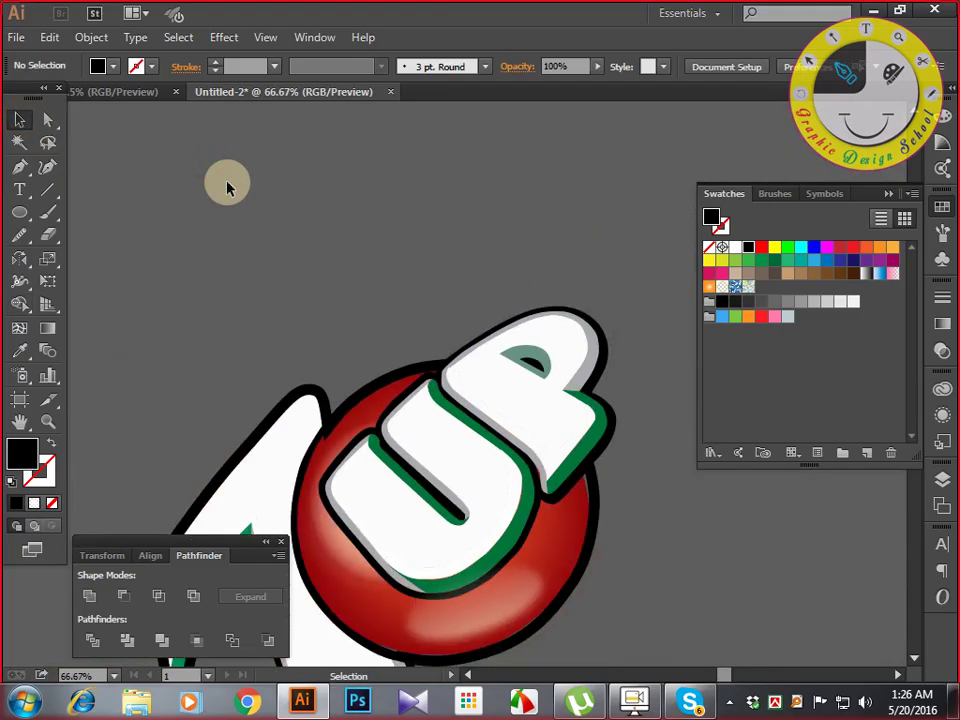
{"action": "left_click_drag", "start_coordinate": [413, 262], "coordinate": [488, 127]}
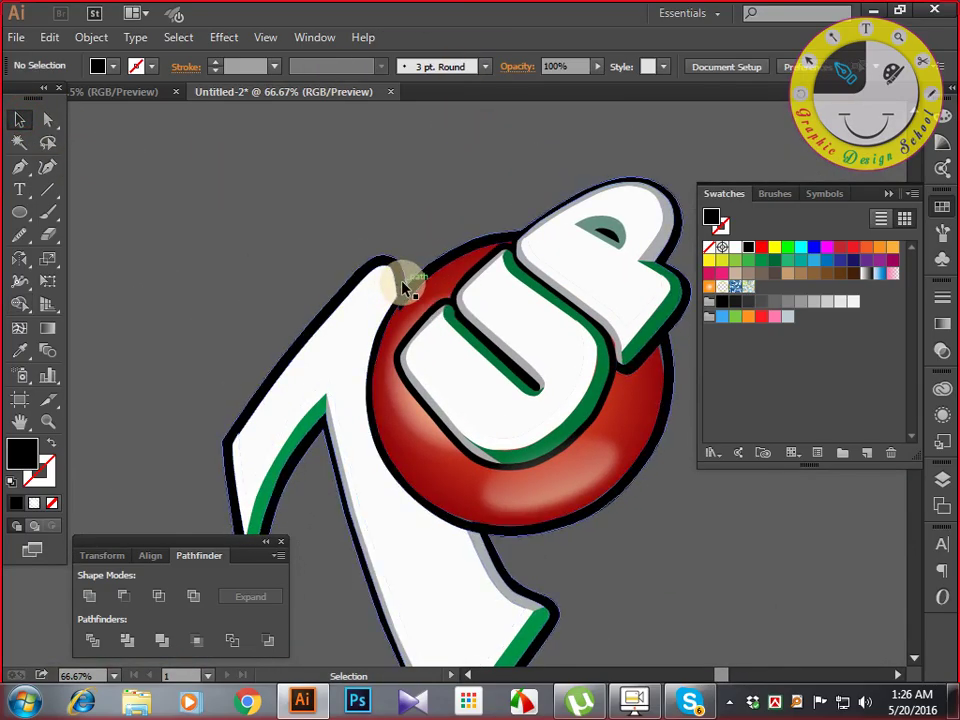
{"action": "left_click", "coordinate": [404, 288]}
{"action": "left_click_drag", "start_coordinate": [404, 288], "coordinate": [333, 274]}
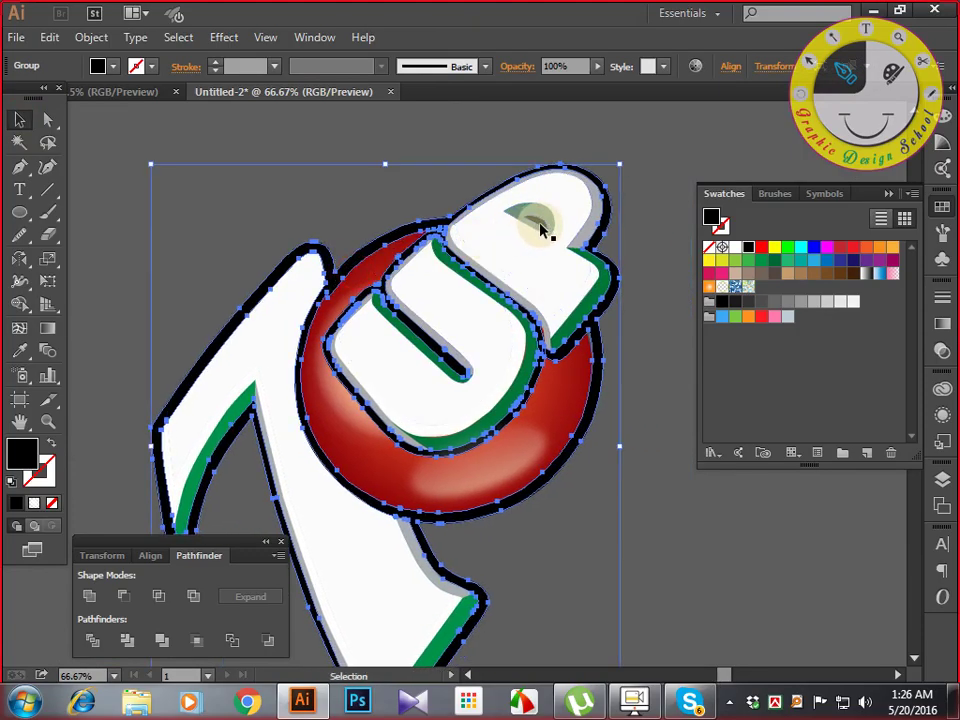
{"action": "left_click", "coordinate": [536, 229]}
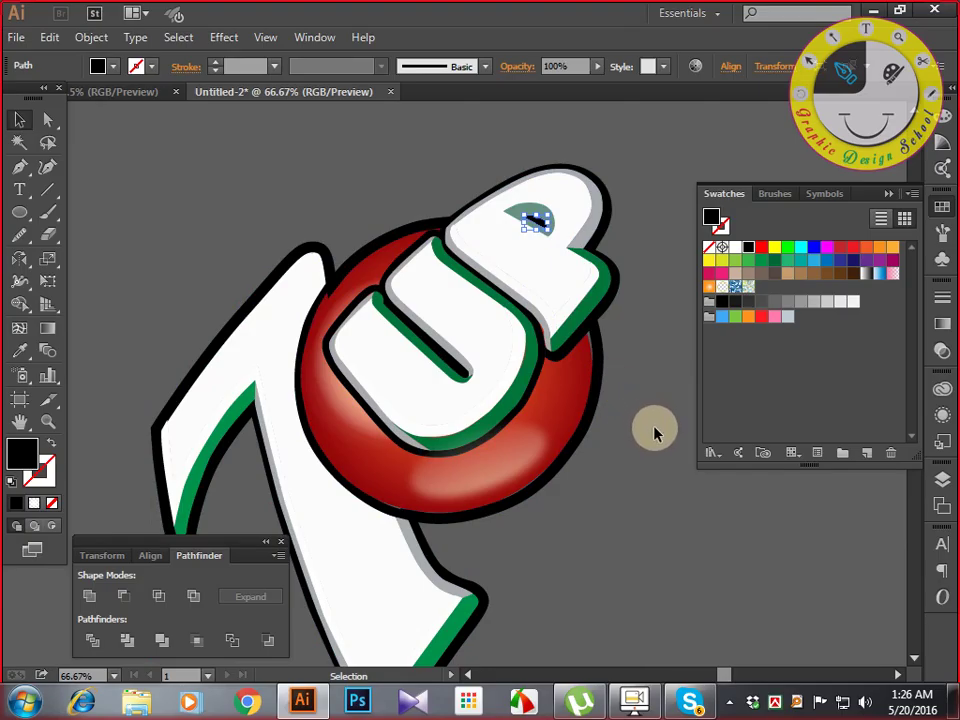
{"action": "key", "text": "i"}
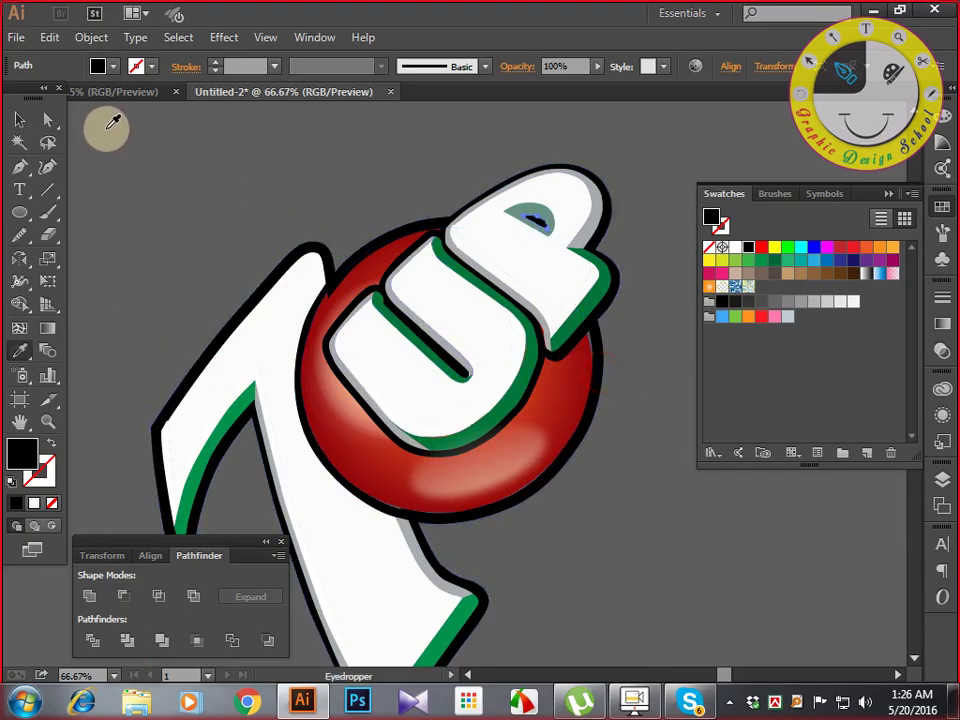
{"action": "left_click", "coordinate": [17, 117]}
{"action": "left_click", "coordinate": [221, 202]}
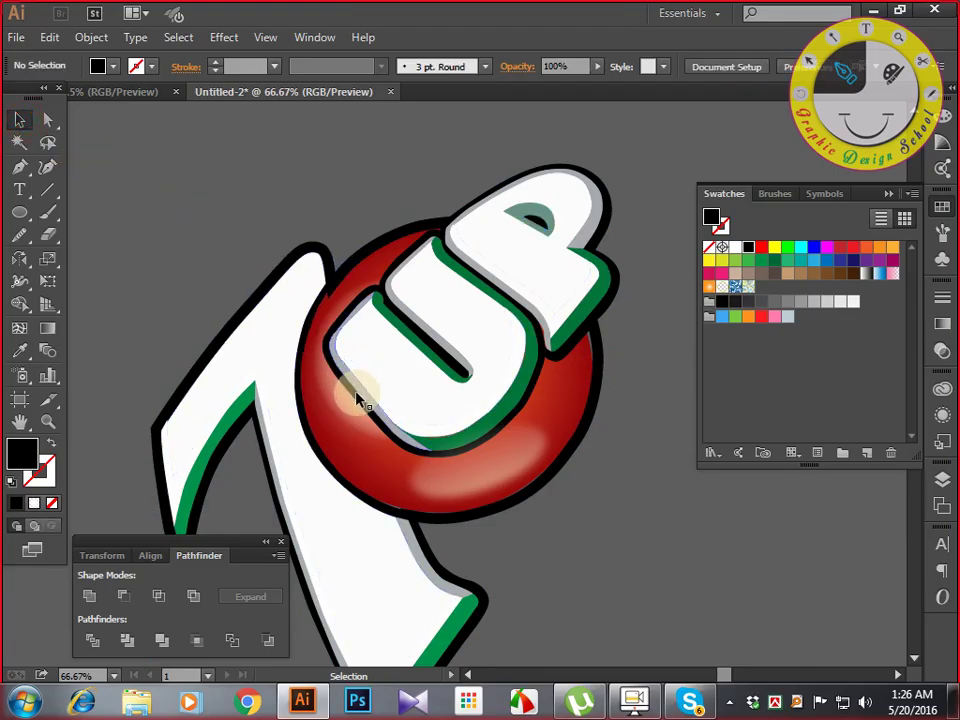
Cut the merged black outline group out of the logo to expose any pieces left unmerged.
{"action": "left_click", "coordinate": [441, 352]}
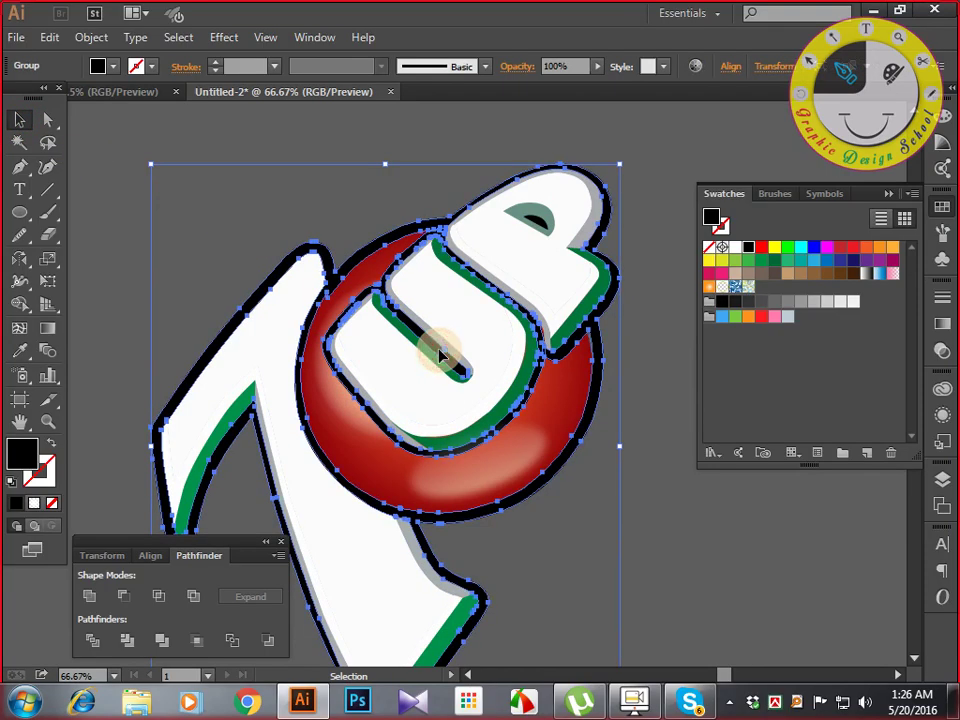
{"action": "key", "text": "a"}
{"action": "key", "text": "ctrl"}
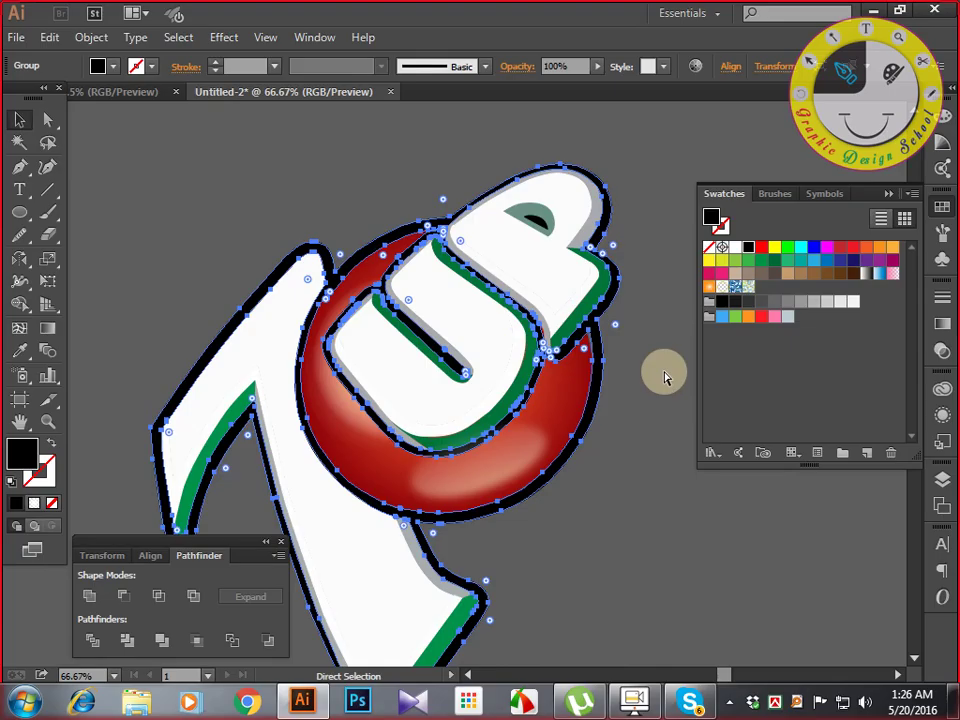
{"action": "key", "text": "Delete"}
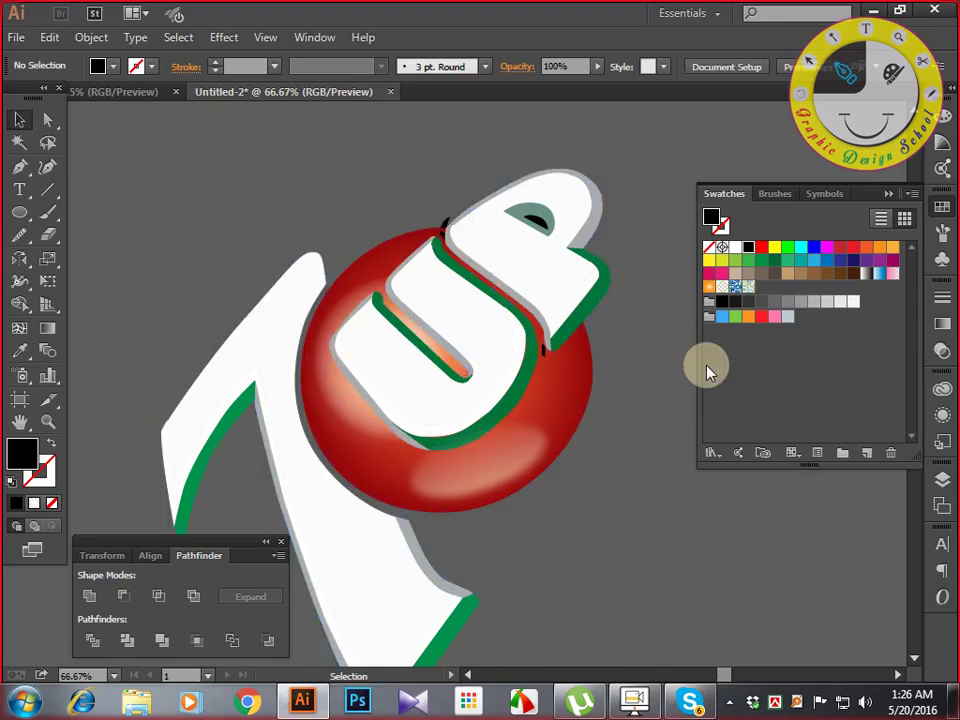
Group the leftover black slivers at the P's upper-left corner and beside its lower tip, leaving out the black counter shape.
{"action": "key", "text": "space"}
{"action": "left_click_drag", "start_coordinate": [638, 332], "coordinate": [578, 470]}
{"action": "key", "text": "ctrl+plus"}
{"action": "key", "text": "ctrl+plus"}
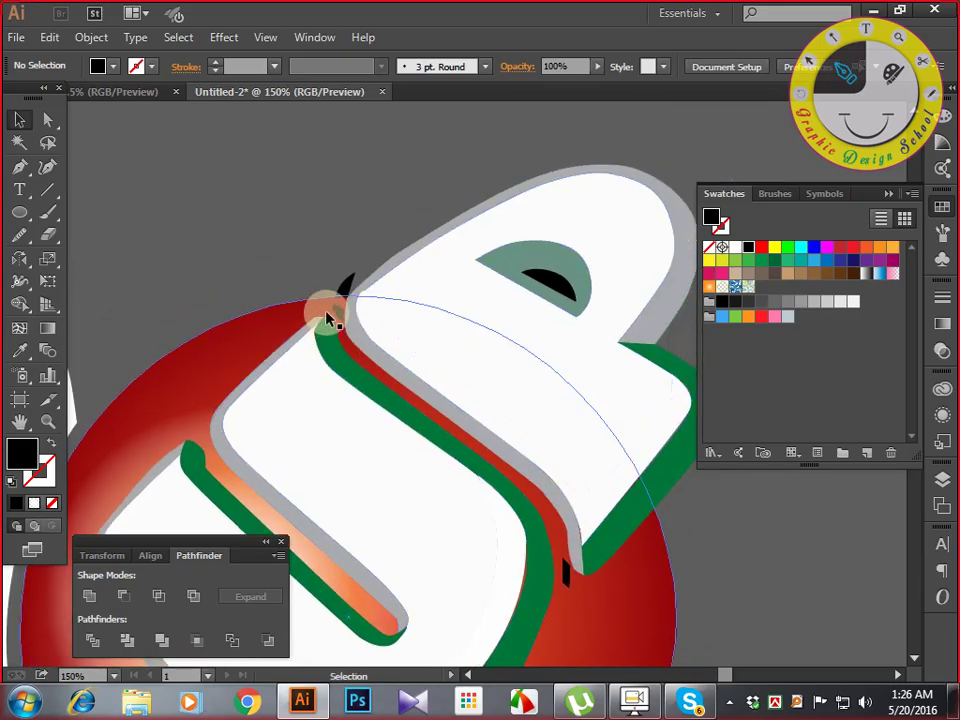
{"action": "left_click", "coordinate": [338, 302]}
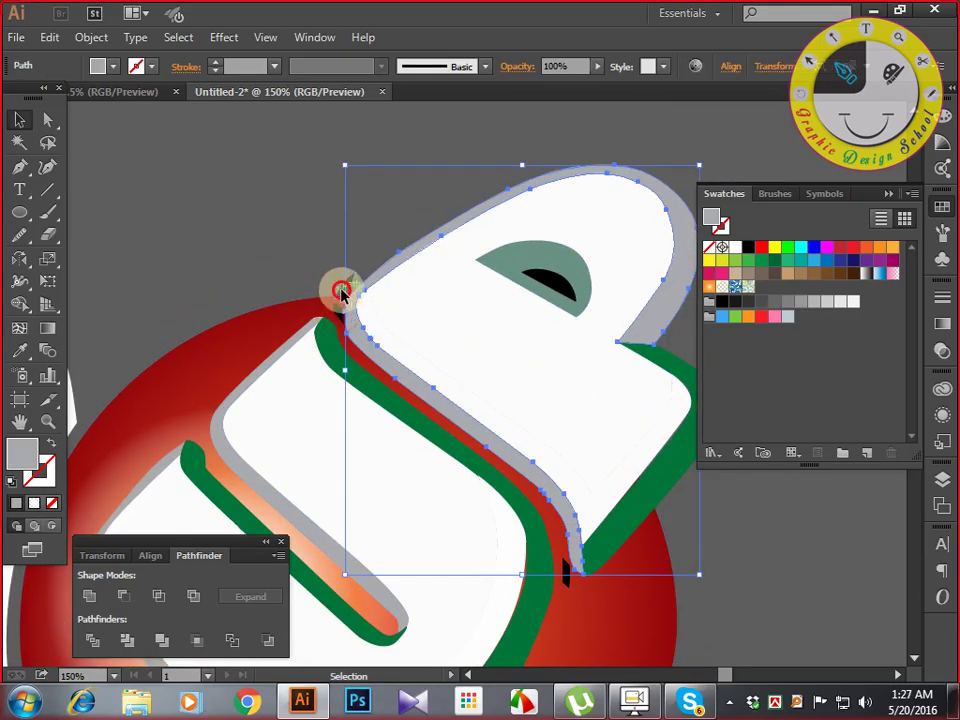
{"action": "left_click", "coordinate": [342, 288]}
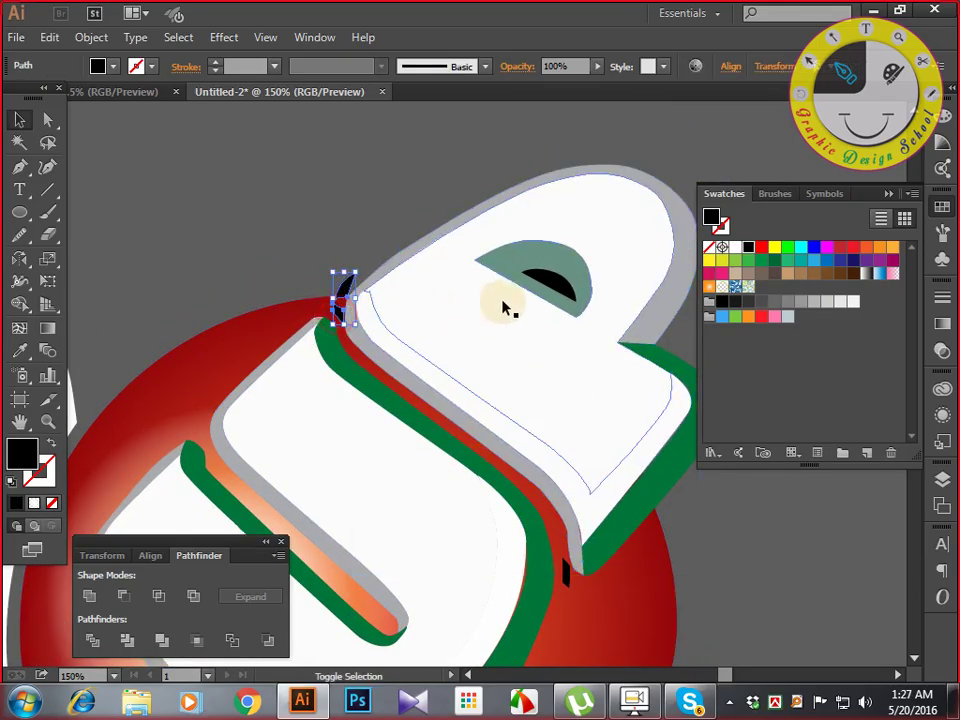
{"action": "left_click", "coordinate": [553, 281], "text": "shift"}
{"action": "left_click", "coordinate": [570, 580], "text": "shift"}
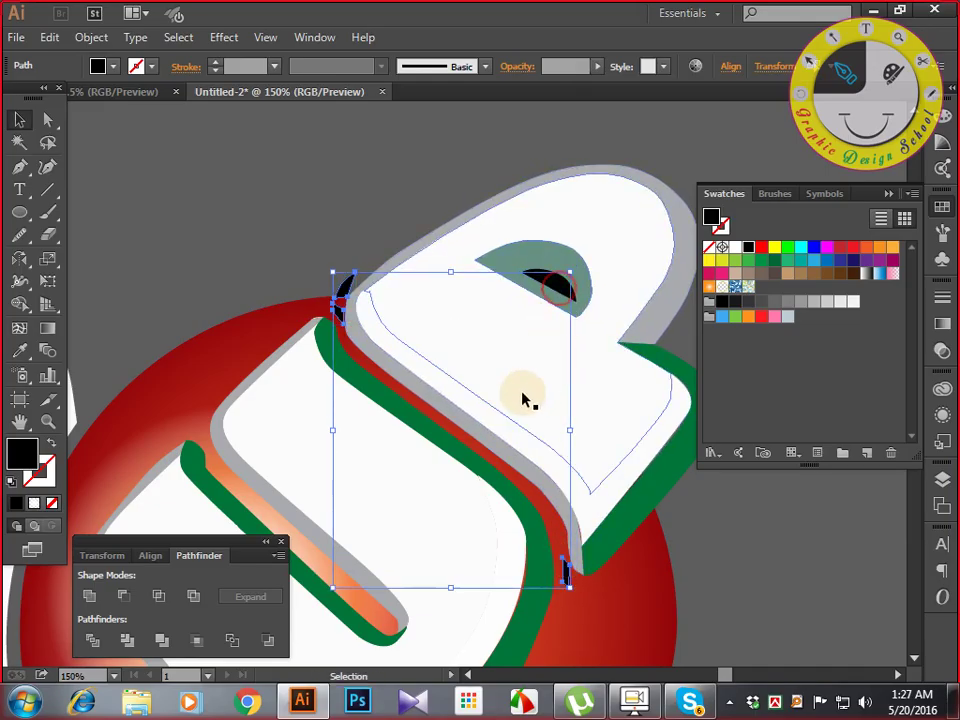
{"action": "key", "text": "a"}
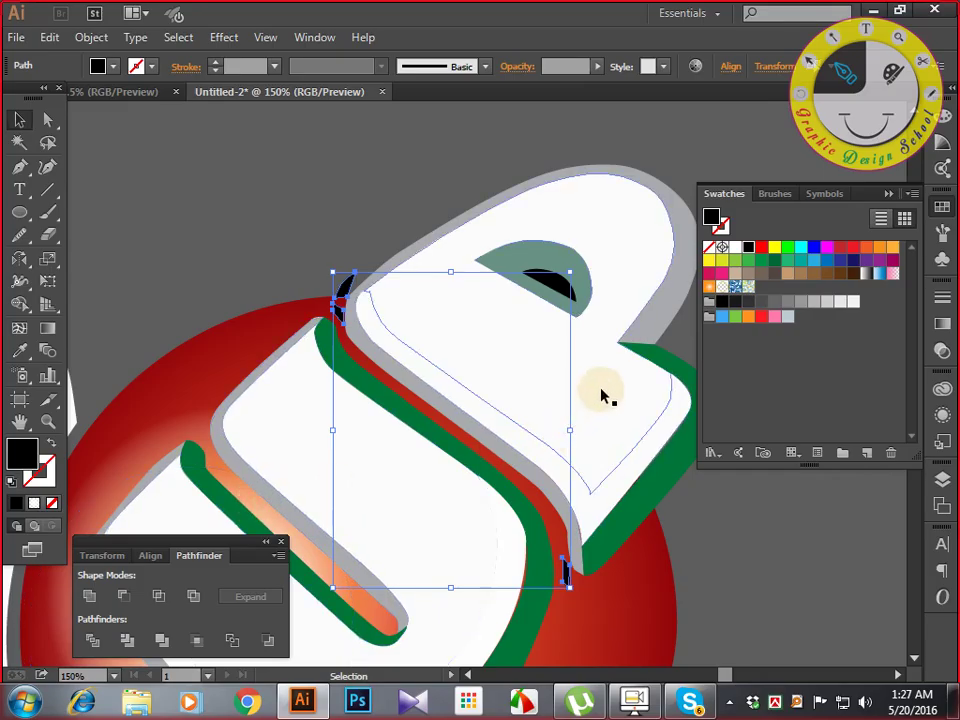
{"action": "key", "text": "a"}
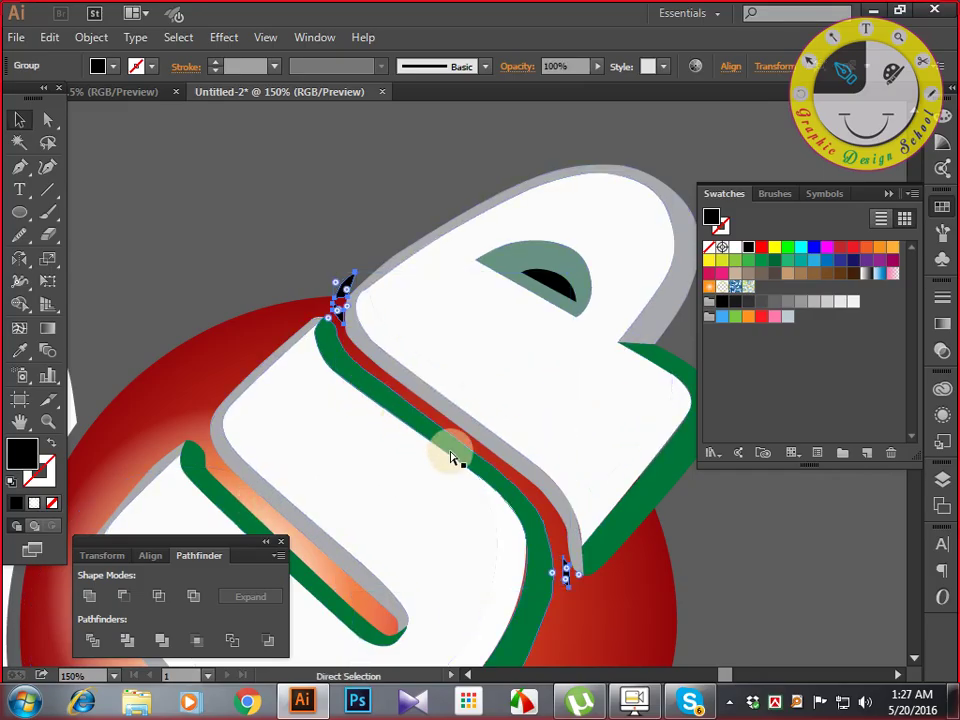
Paste the cut black outline back in its original place around the logo.
{"action": "key", "text": "ctrl+minus"}
{"action": "key", "text": "ctrl+minus"}
{"action": "key", "text": "ctrl+minus"}
{"action": "key", "text": "ctrl+minus"}
{"action": "key", "text": "ctrl+minus"}
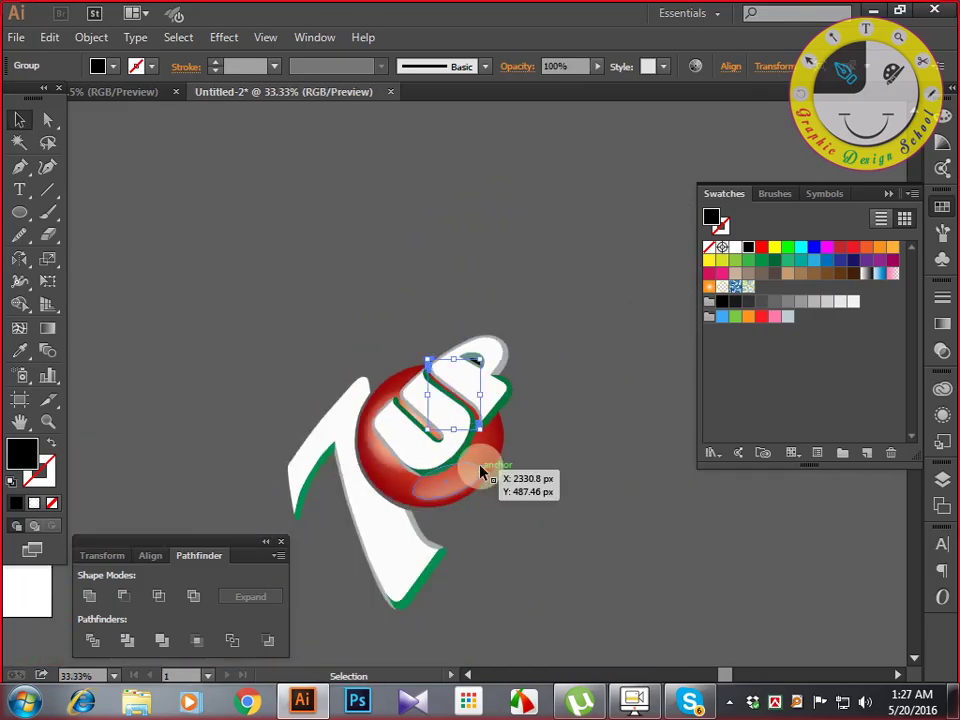
{"action": "key", "text": "ctrl+a"}
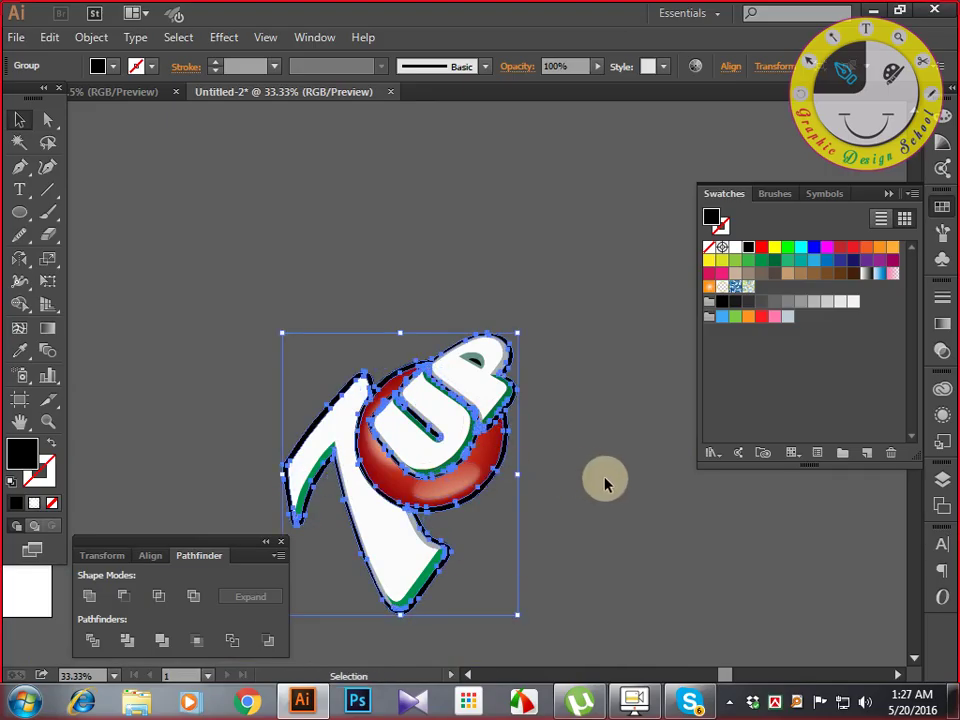
{"action": "left_click", "coordinate": [604, 484]}
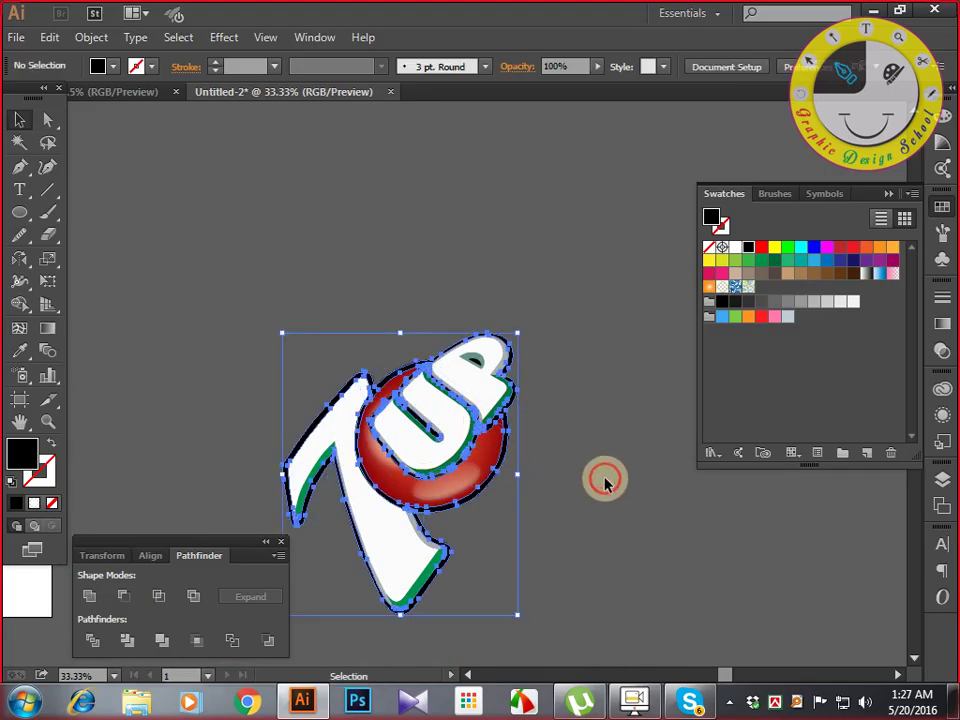
Fill the restored outline group with yellow to tell it apart from the black slivers.
{"action": "left_click", "coordinate": [513, 433]}
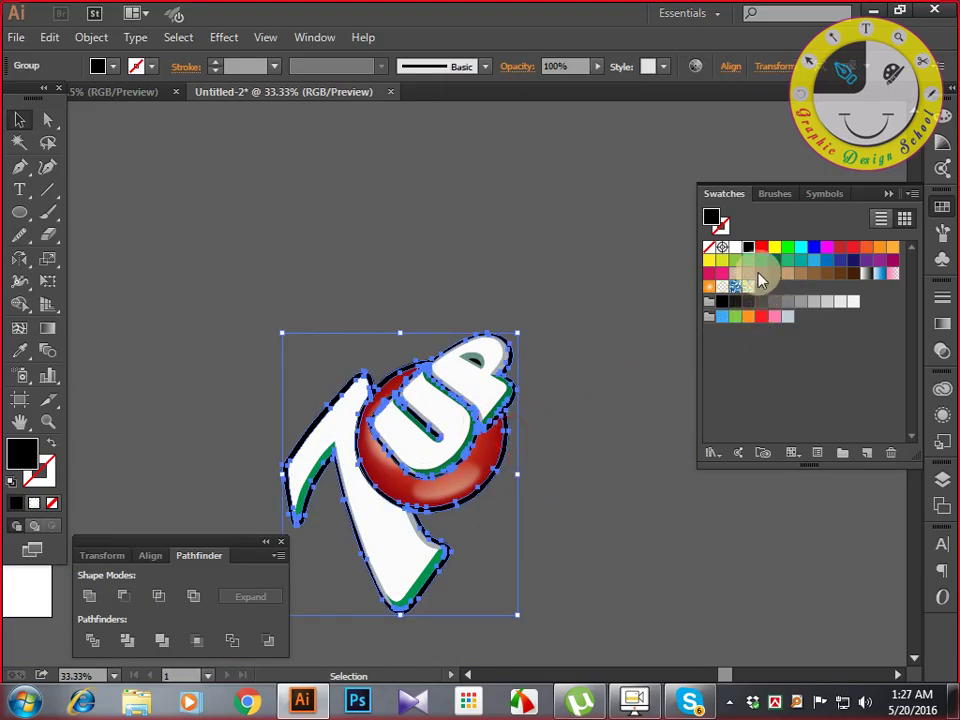
{"action": "left_click", "coordinate": [773, 250]}
{"action": "left_click", "coordinate": [650, 296]}
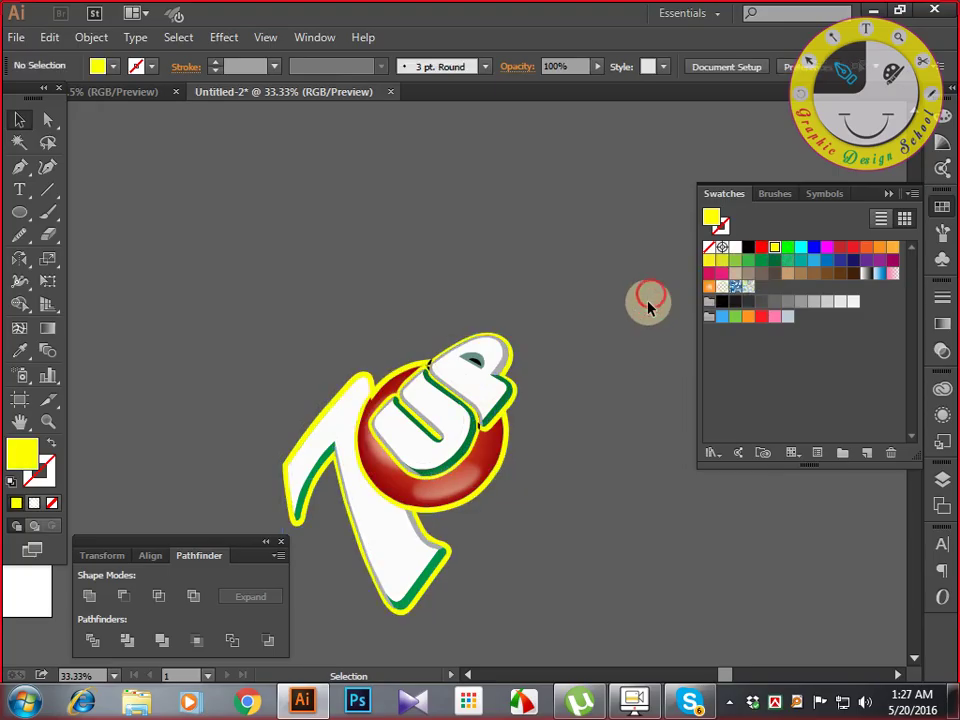
Fill the grouped slivers and the logo's outline with black and combine them into one shape with Unite.
{"action": "scroll", "coordinate": [515, 407], "scroll_direction": "up", "scroll_amount": 3}
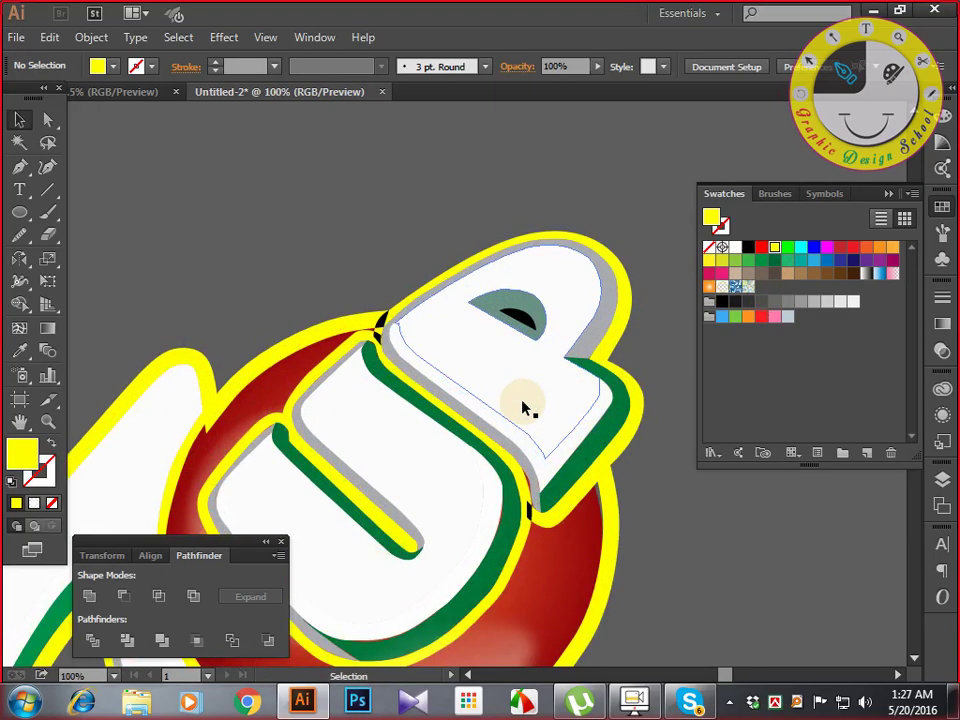
{"action": "left_click", "coordinate": [378, 340]}
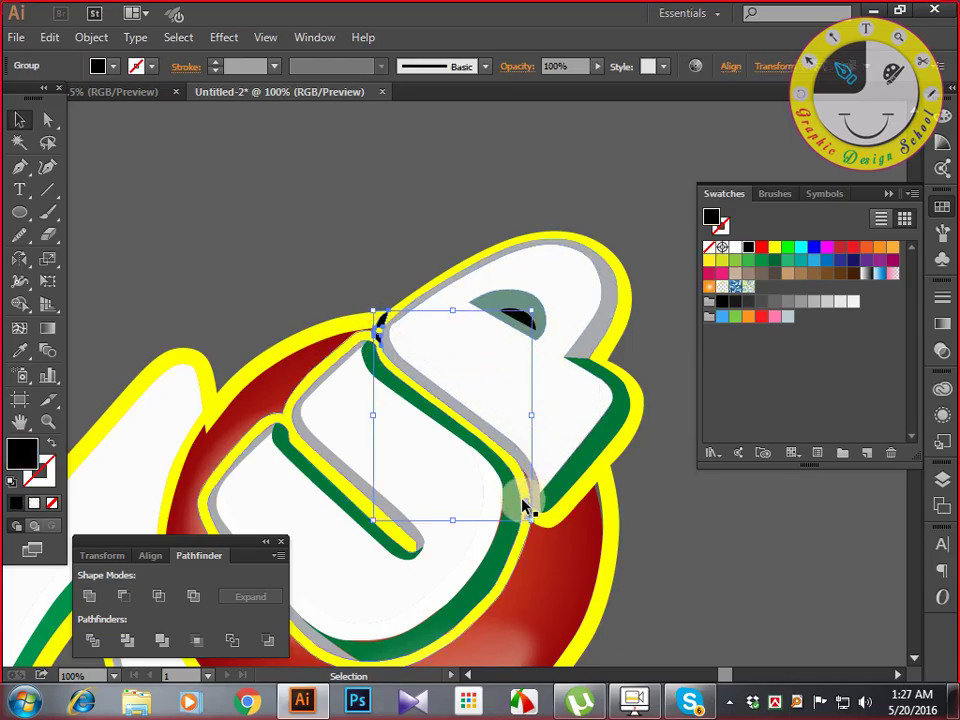
{"action": "left_click", "coordinate": [608, 435], "text": "shift"}
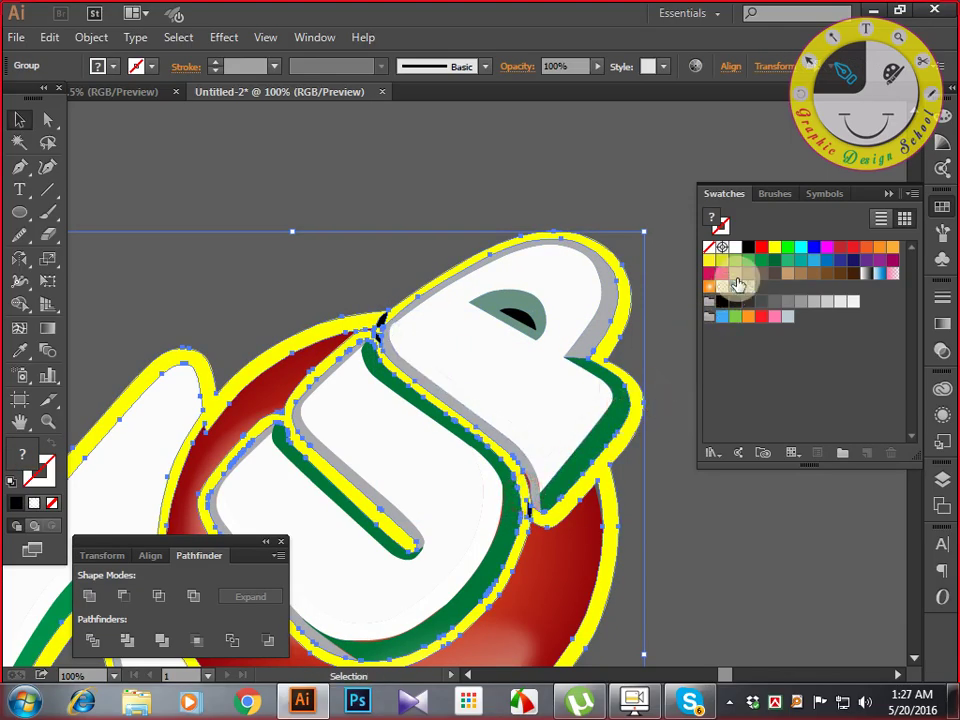
{"action": "left_click", "coordinate": [749, 248]}
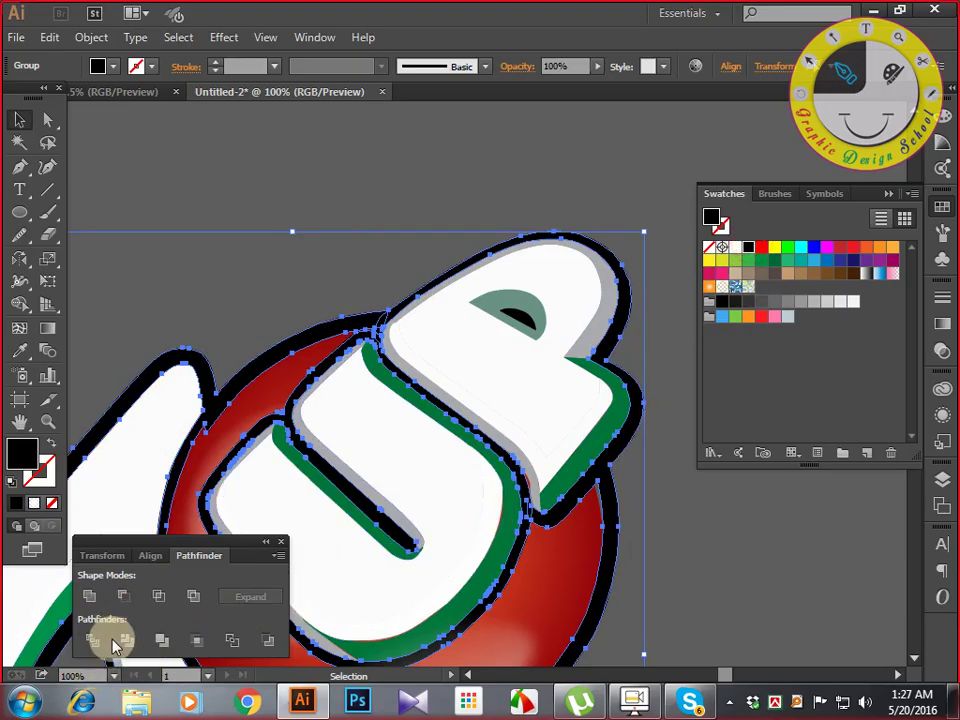
{"action": "left_click", "coordinate": [93, 596]}
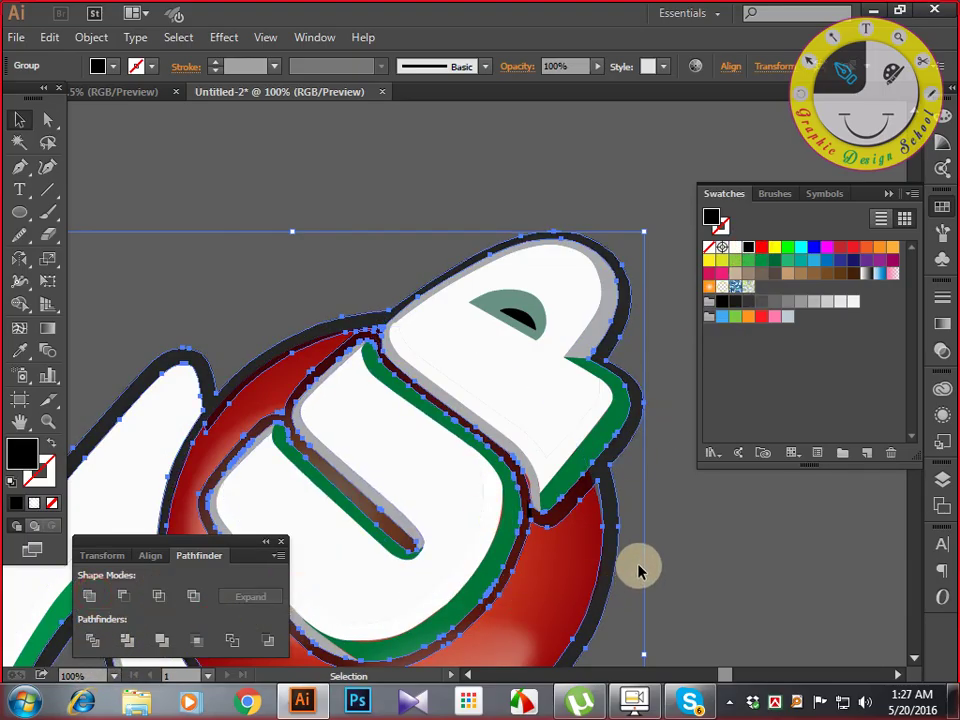
Reapply black to the united outline, inspect its transparency settings, and undo the Unite to restore the separate outline and slivers.
{"action": "left_click", "coordinate": [721, 303]}
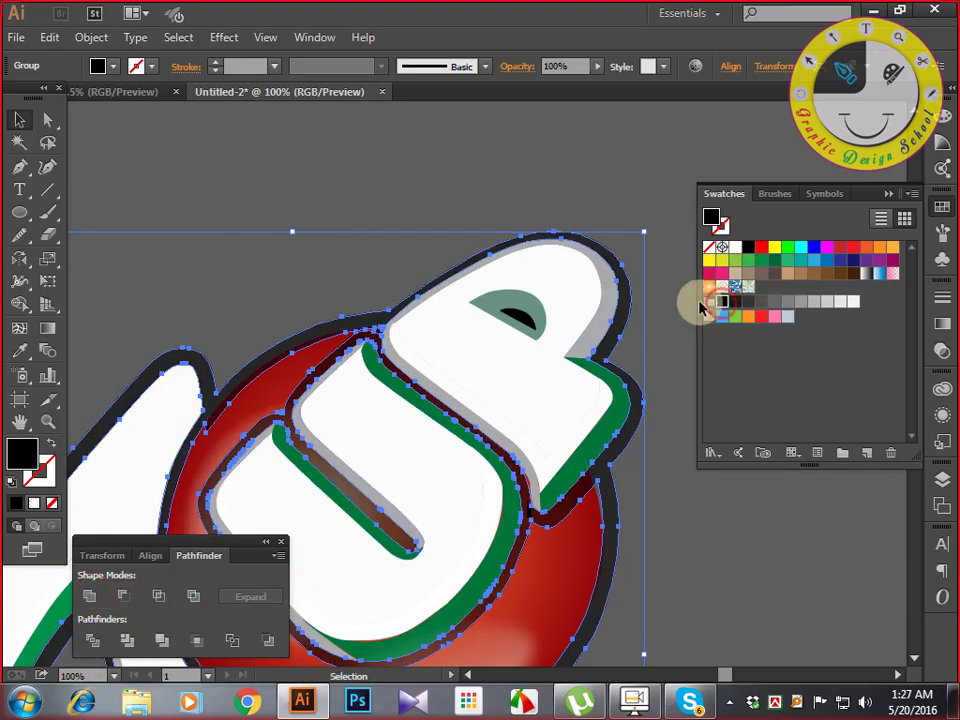
{"action": "left_click", "coordinate": [941, 352]}
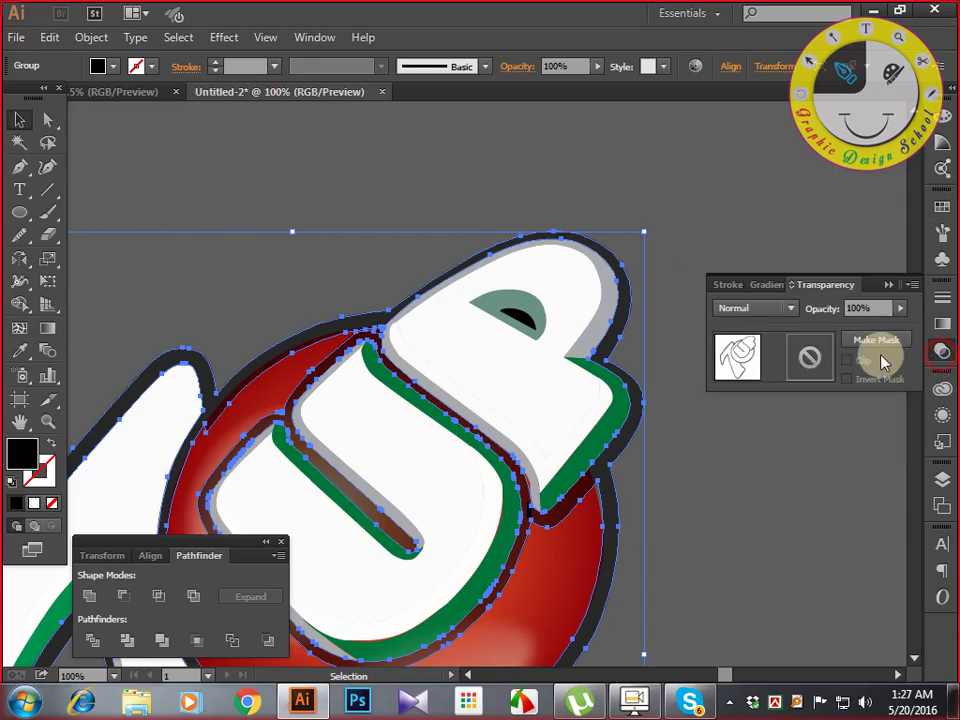
{"action": "left_click", "coordinate": [702, 177]}
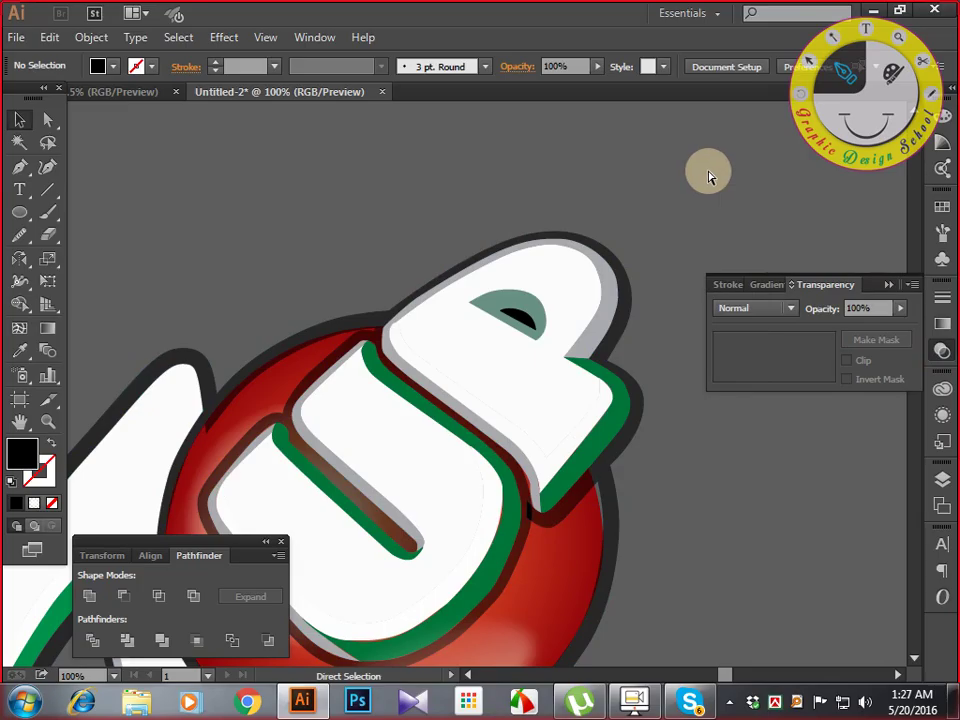
{"action": "key", "text": "ctrl+a"}
{"action": "key", "text": "v"}
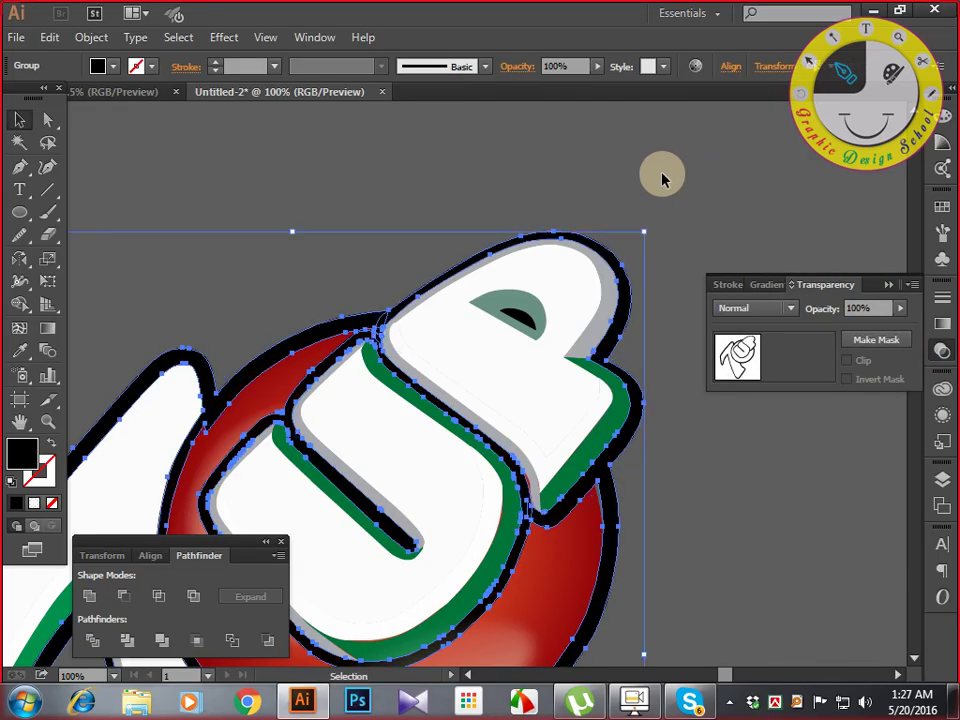
{"action": "left_click", "coordinate": [742, 158]}
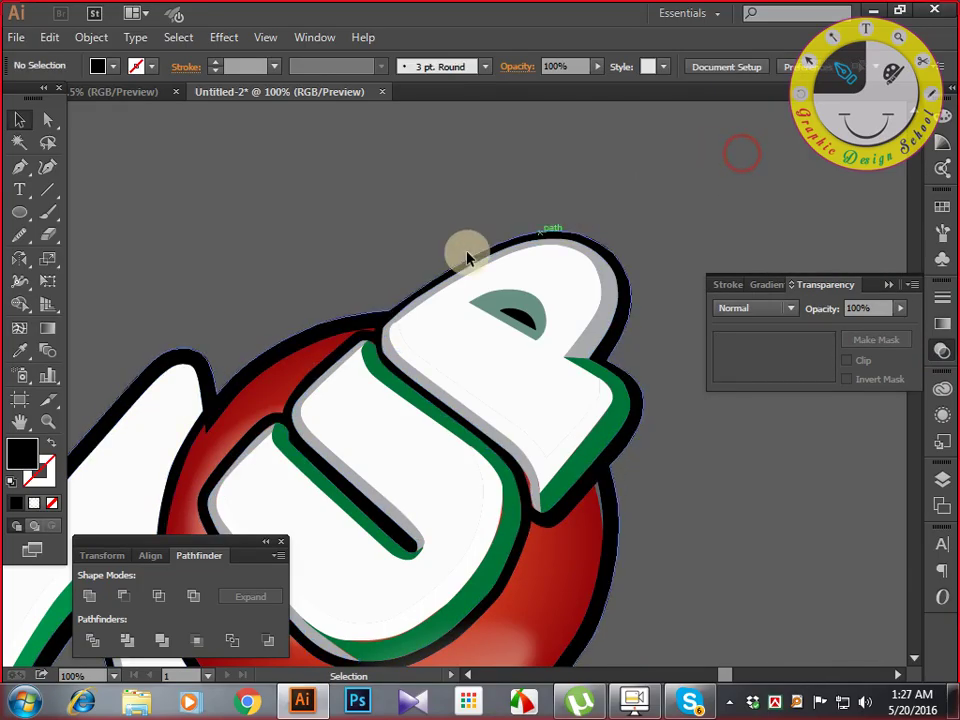
Try copying the outline's black appearance to the grouped slivers with the Eyedropper and uniting both, then undo the Unite.
{"action": "left_click", "coordinate": [379, 338]}
{"action": "left_click_drag", "start_coordinate": [383, 328], "coordinate": [396, 388]}
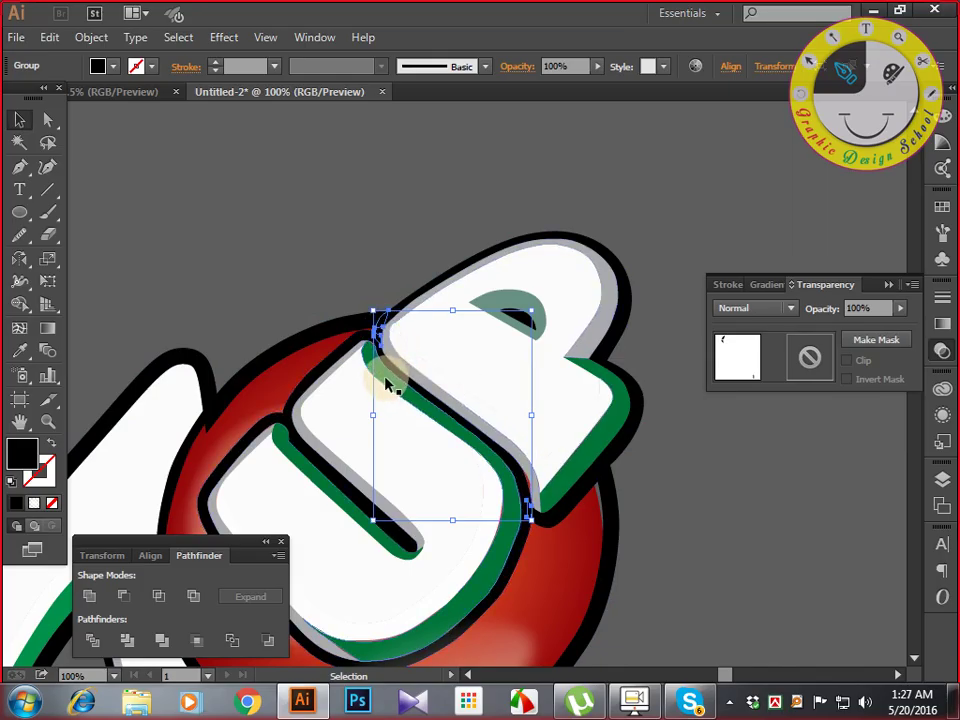
{"action": "left_click", "coordinate": [358, 338], "text": "shift"}
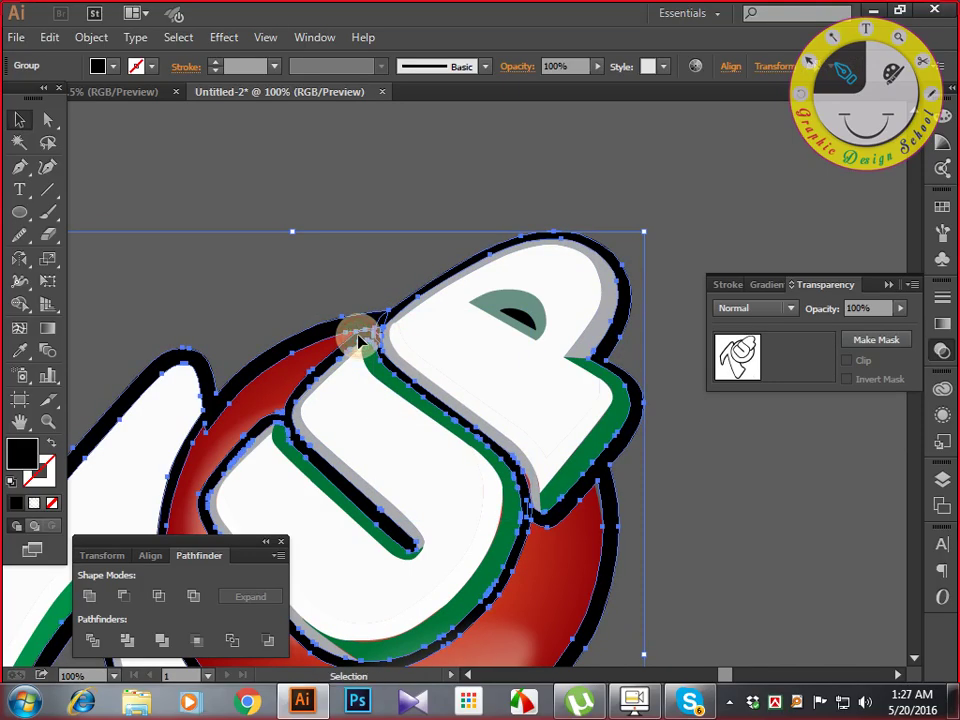
{"action": "left_click", "coordinate": [393, 275]}
{"action": "left_click", "coordinate": [383, 318]}
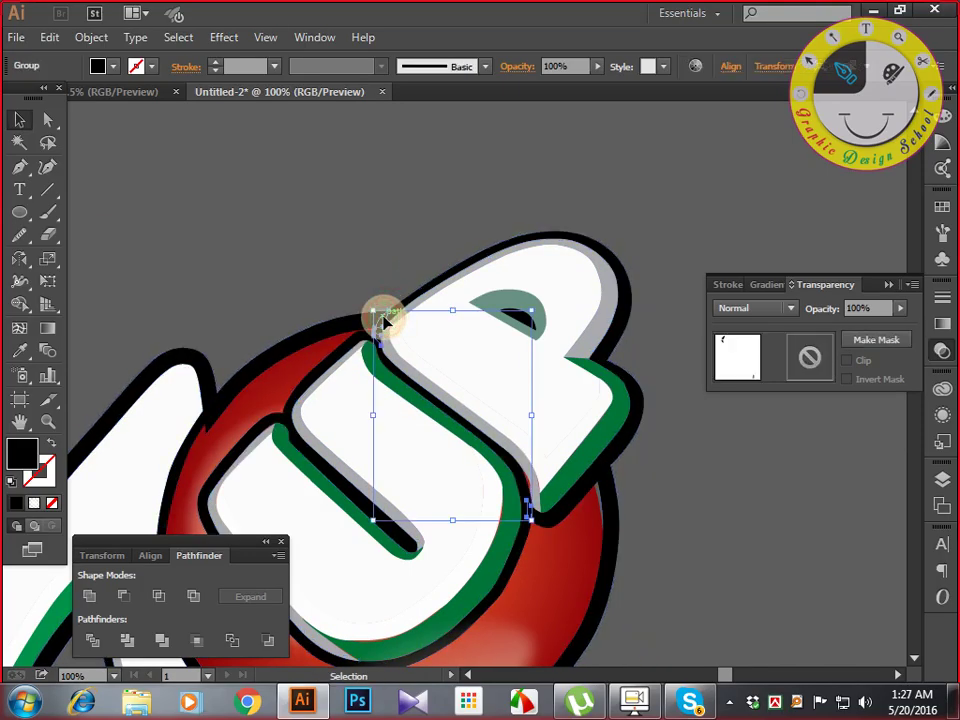
{"action": "key", "text": "i"}
{"action": "left_click", "coordinate": [349, 322]}
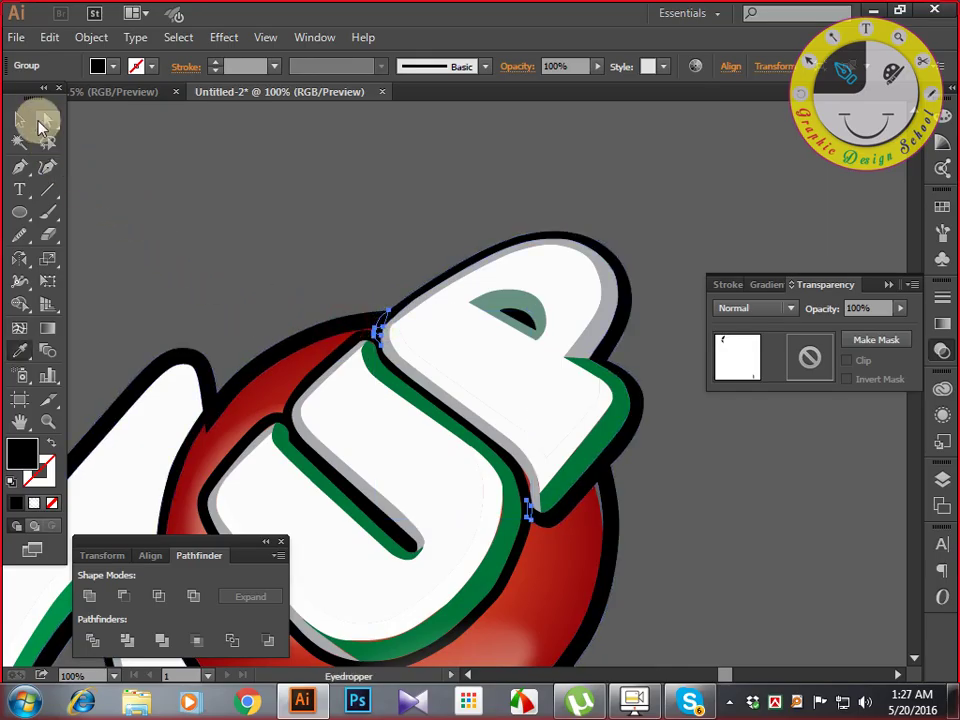
{"action": "left_click", "coordinate": [20, 119]}
{"action": "left_click", "coordinate": [338, 354], "text": "shift"}
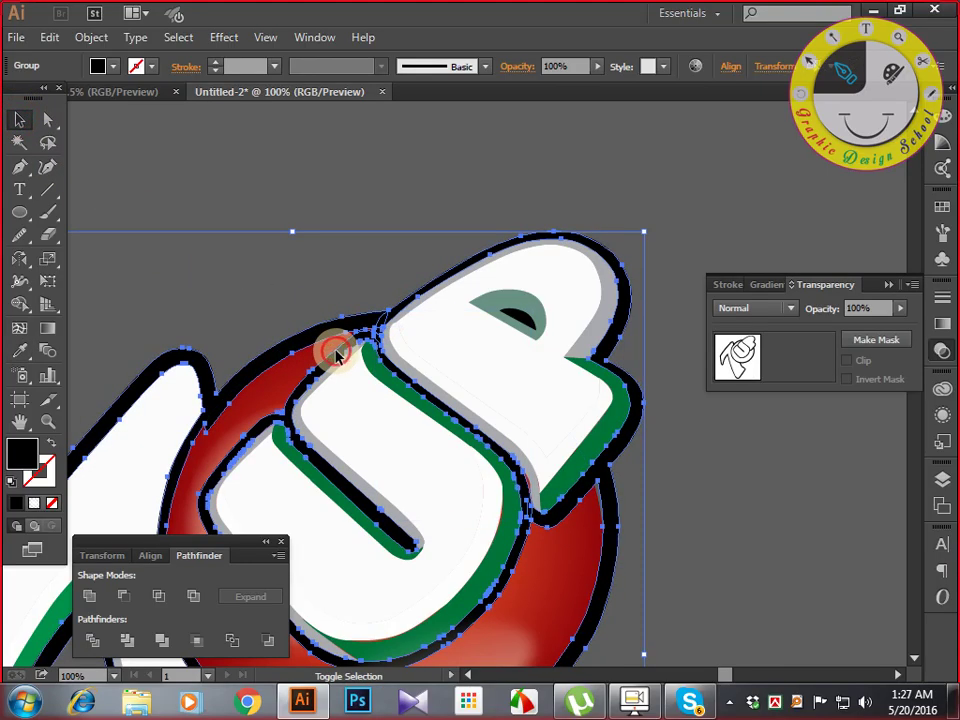
{"action": "left_click", "coordinate": [87, 597]}
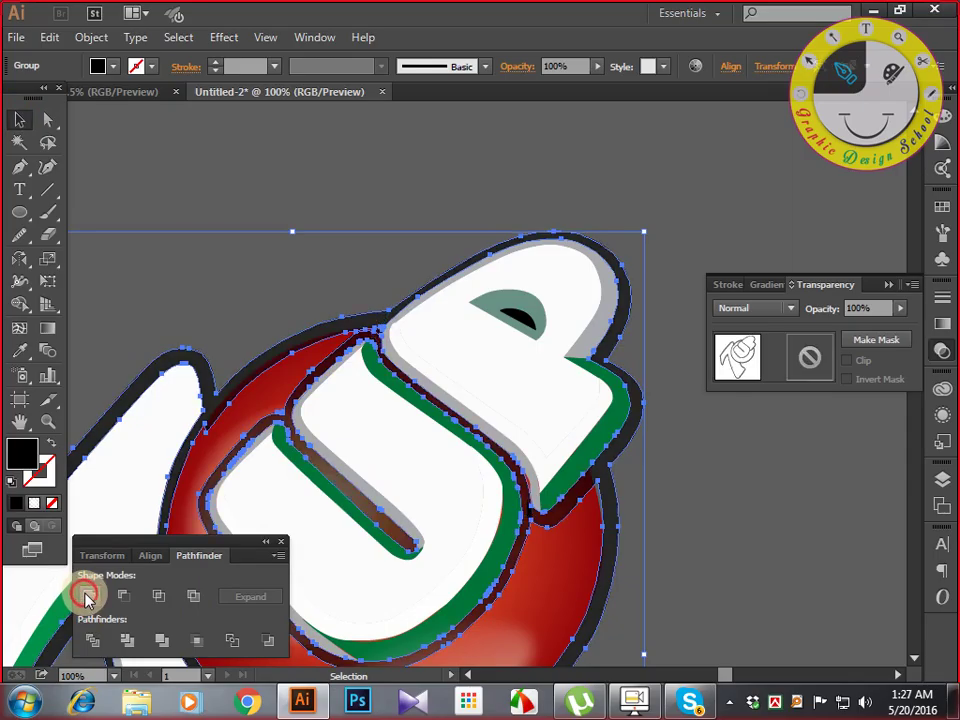
{"action": "key", "text": "ctrl+z"}
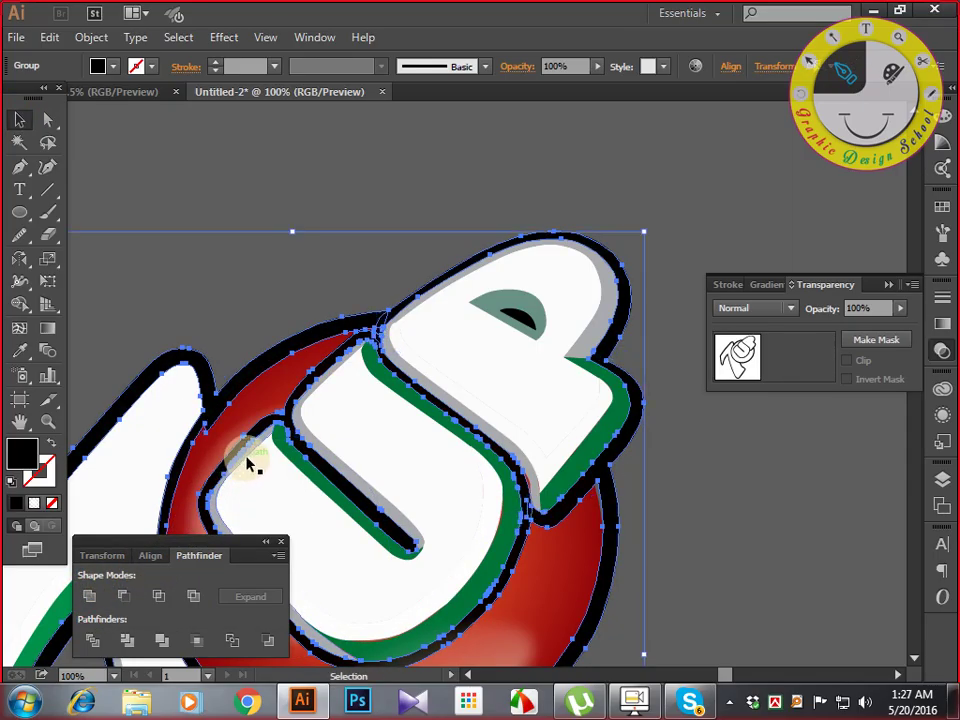
Merge the small sliver segments where the U and P outlines meet with Shape Builder, undoing the unwanted merges.
{"action": "key", "text": "ctrl+plus"}
{"action": "left_click_drag", "start_coordinate": [247, 457], "coordinate": [437, 495]}
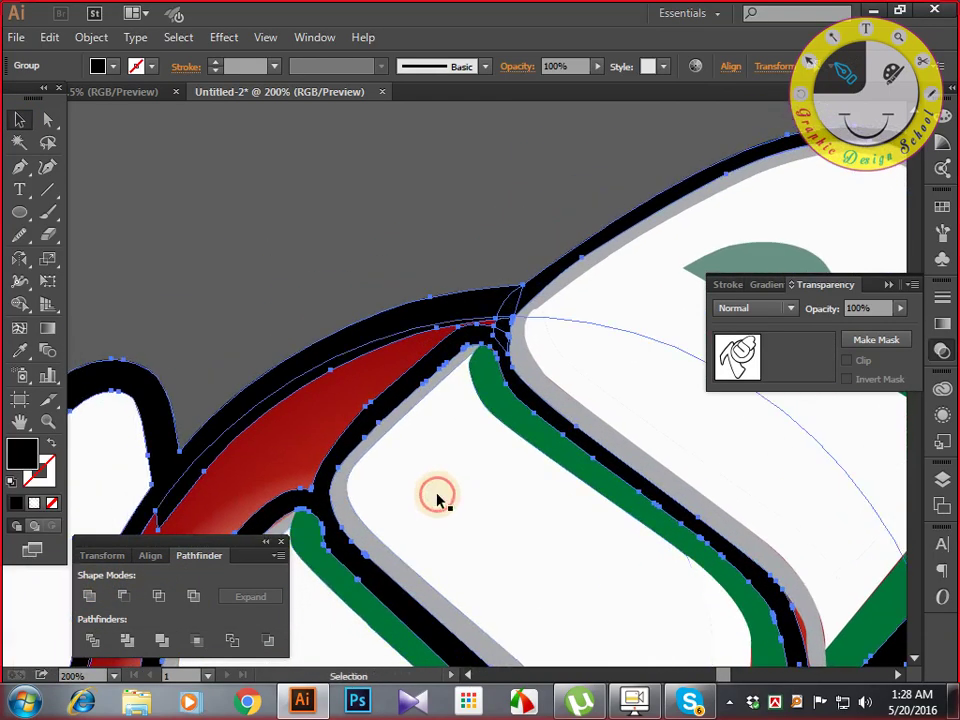
{"action": "left_click", "coordinate": [19, 304]}
{"action": "left_click_drag", "start_coordinate": [503, 311], "coordinate": [503, 348]}
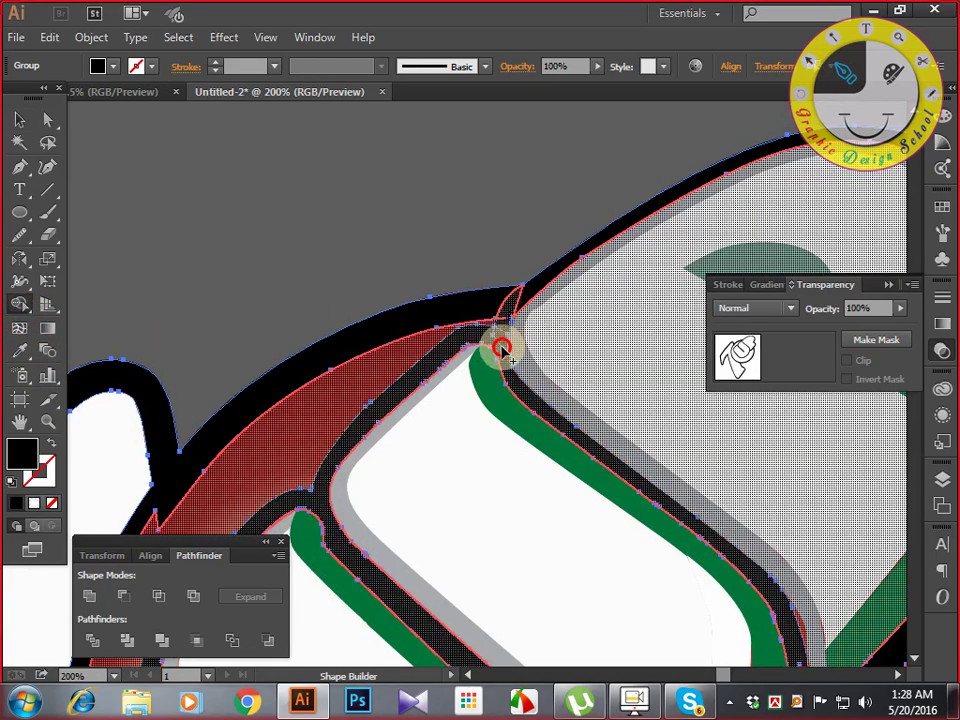
{"action": "left_click_drag", "start_coordinate": [514, 304], "coordinate": [506, 336]}
{"action": "key", "text": "ctrl+z"}
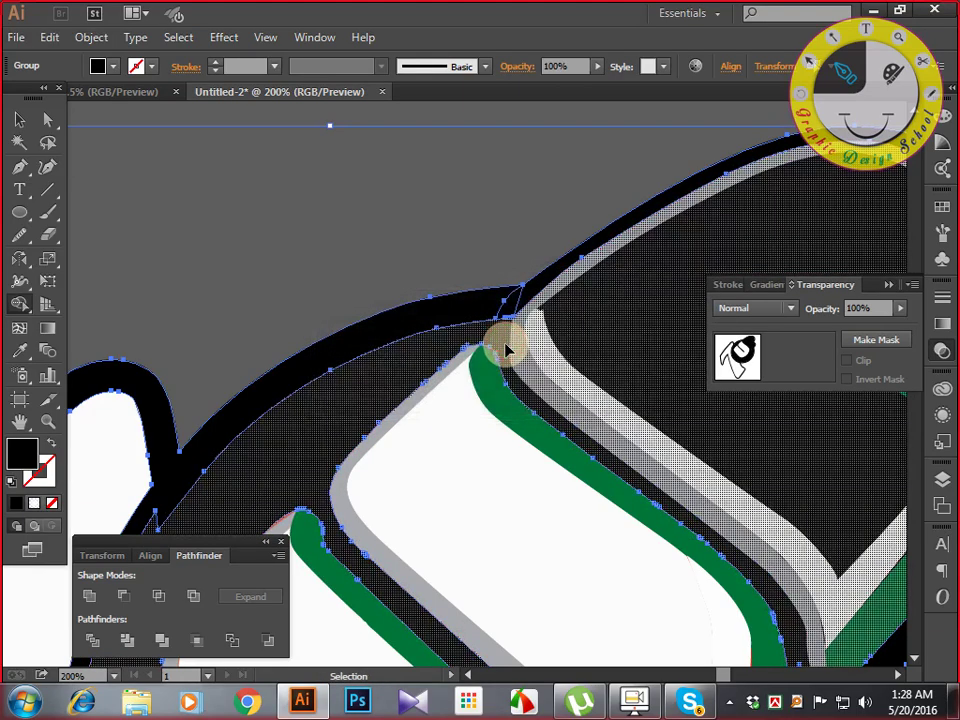
{"action": "key", "text": "ctrl+z"}
{"action": "left_click_drag", "start_coordinate": [507, 320], "coordinate": [507, 325]}
{"action": "key", "text": "ctrl+z"}
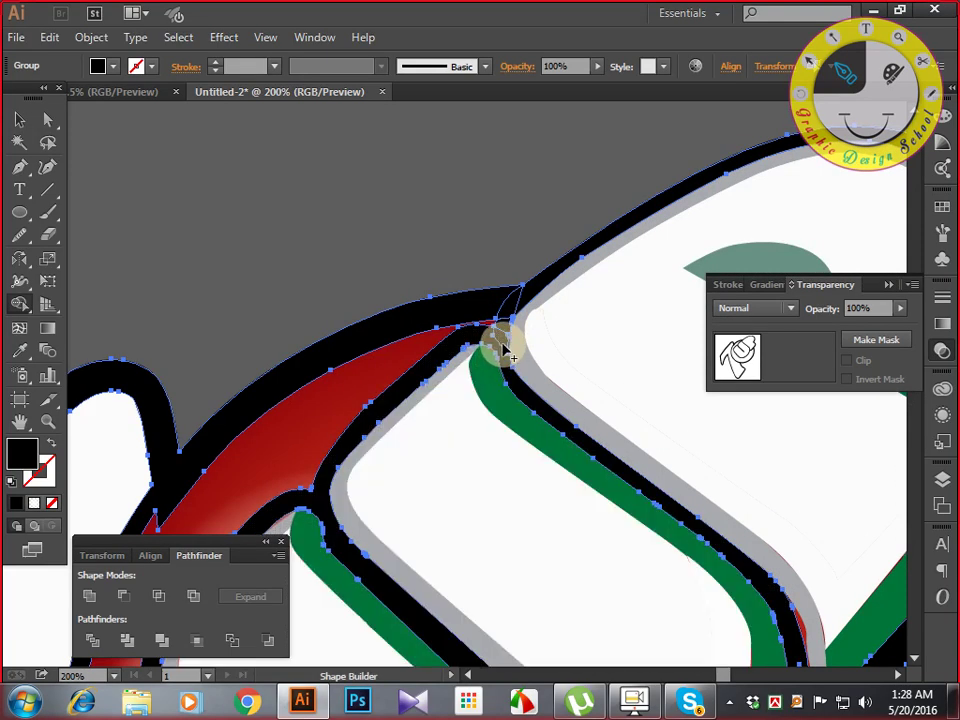
{"action": "left_click", "coordinate": [501, 347]}
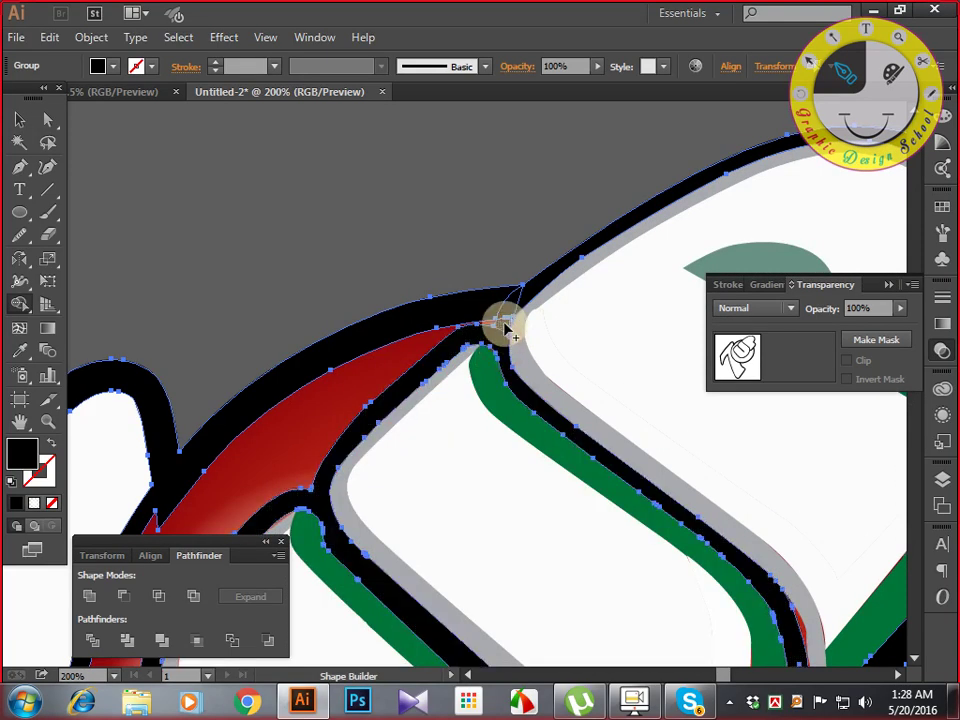
{"action": "mouse_move", "coordinate": [507, 328]}
{"action": "left_mouse_down"}
{"action": "mouse_move", "coordinate": [507, 316]}
{"action": "mouse_move", "coordinate": [506, 326]}
{"action": "left_mouse_up"}
{"action": "key", "text": "ctrl+z"}
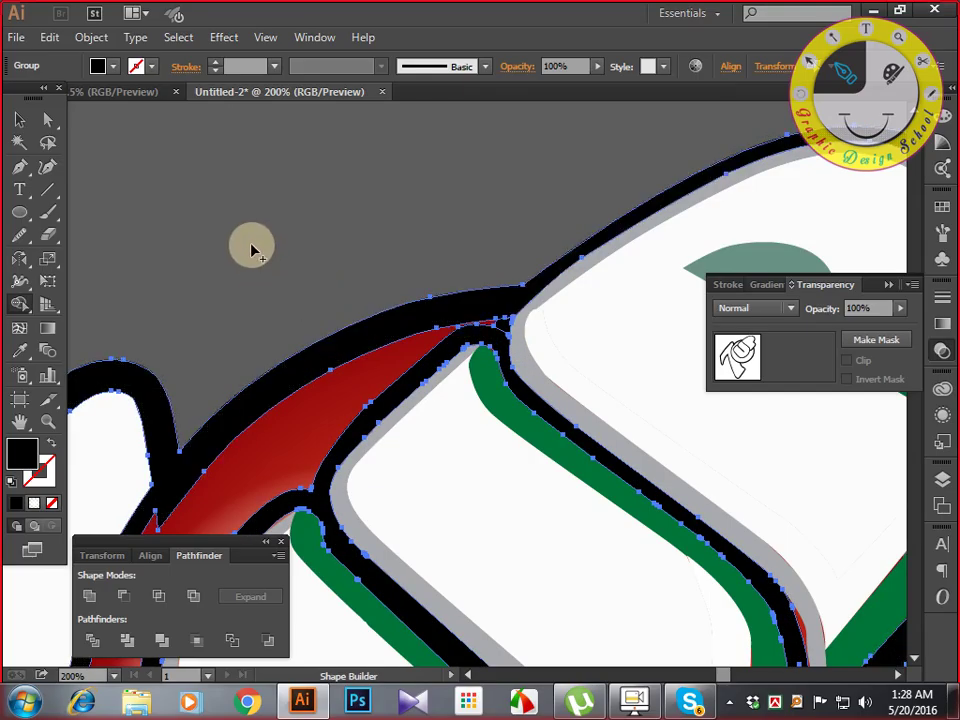
Draw a closed five-point black patch with the Pen tool over the junction of the ball, U and P outlines.
{"action": "scroll", "coordinate": [252, 250], "scroll_direction": "up", "scroll_amount": 4}
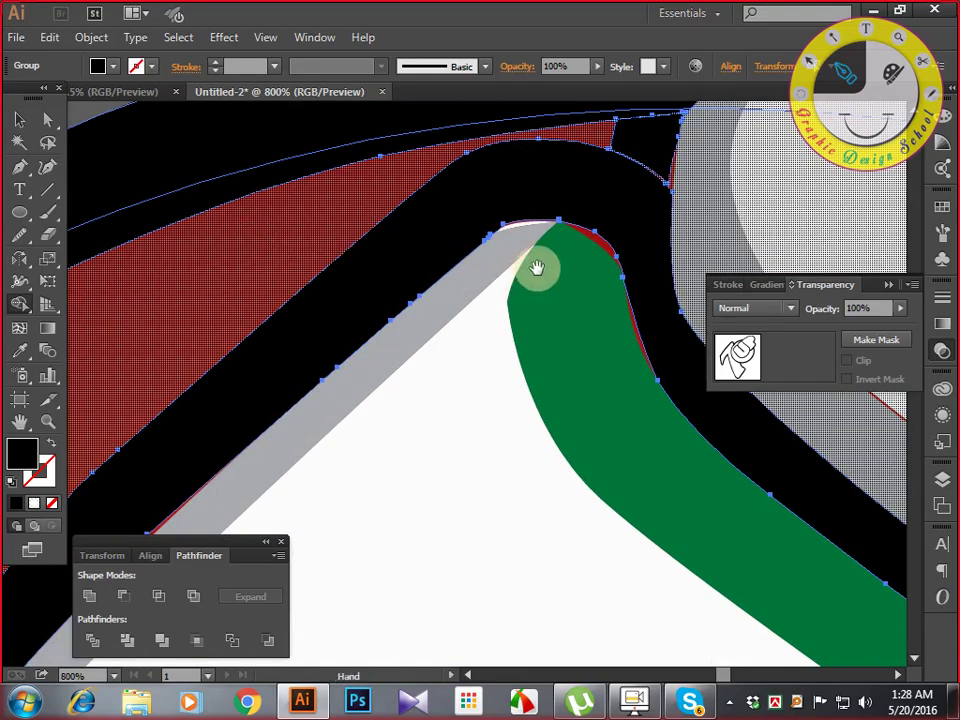
{"action": "left_click_drag", "start_coordinate": [537, 268], "coordinate": [371, 444]}
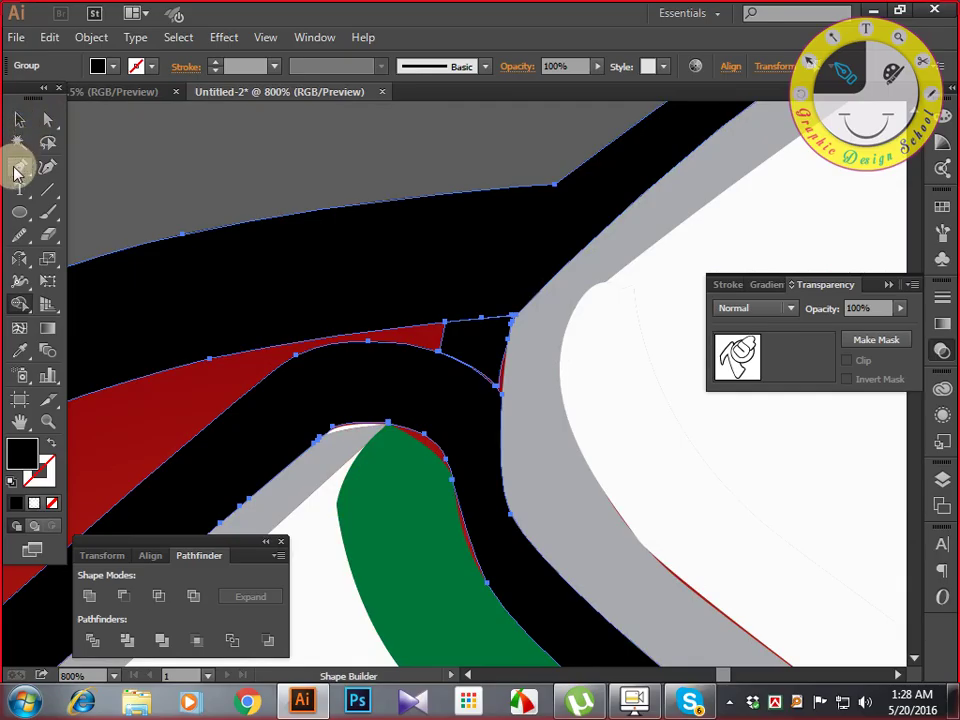
{"action": "left_click", "coordinate": [16, 169]}
{"action": "left_click_drag", "start_coordinate": [444, 310], "coordinate": [440, 373]}
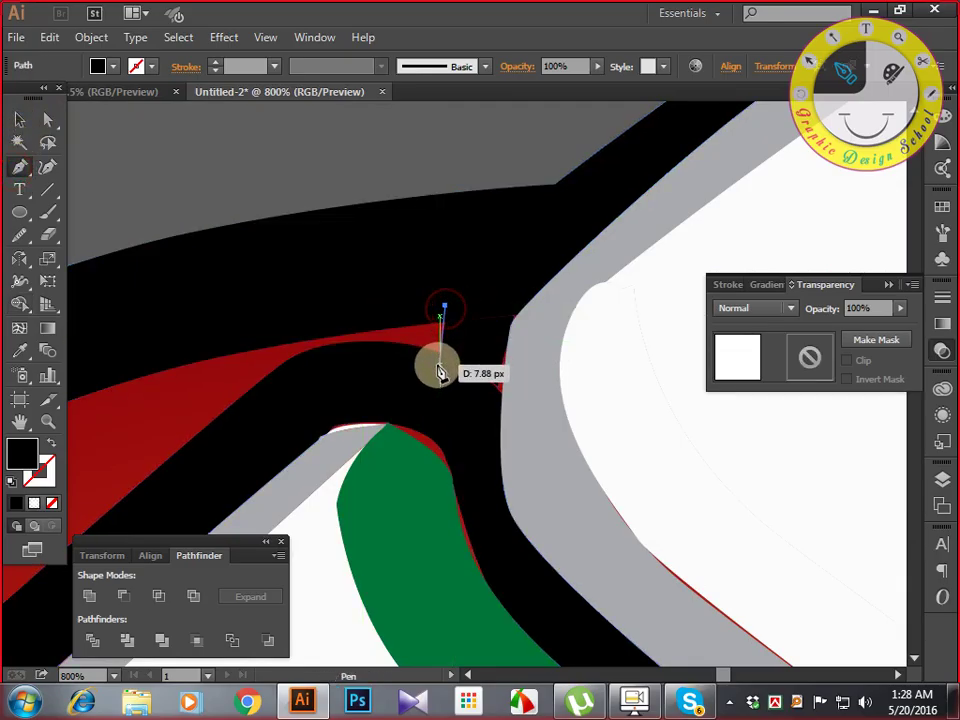
{"action": "left_click", "coordinate": [467, 422]}
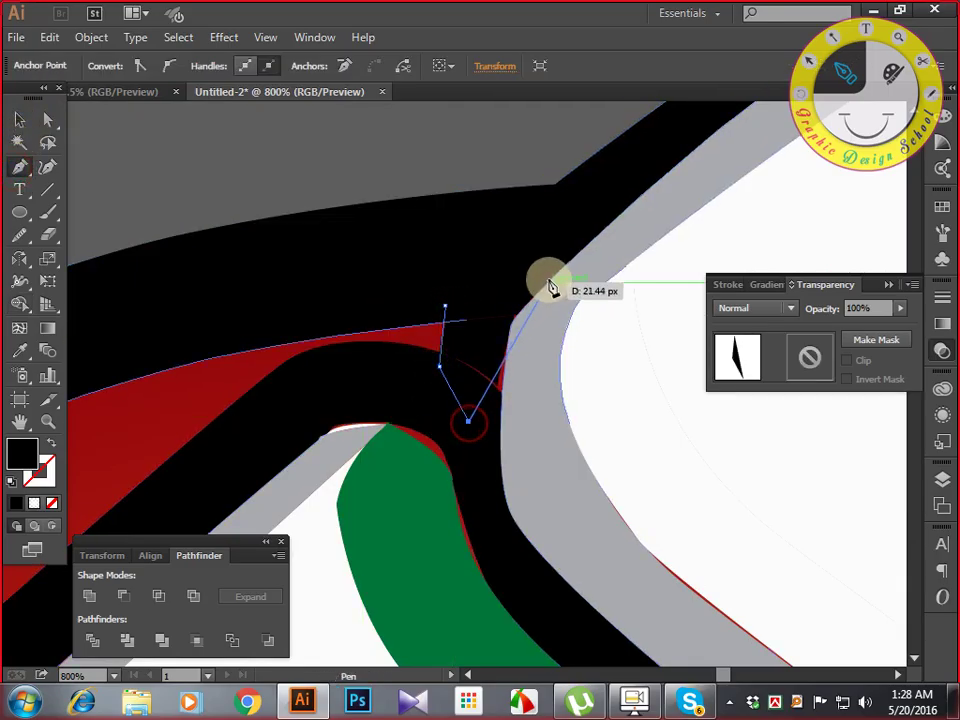
{"action": "left_click", "coordinate": [500, 413]}
{"action": "left_click", "coordinate": [518, 276]}
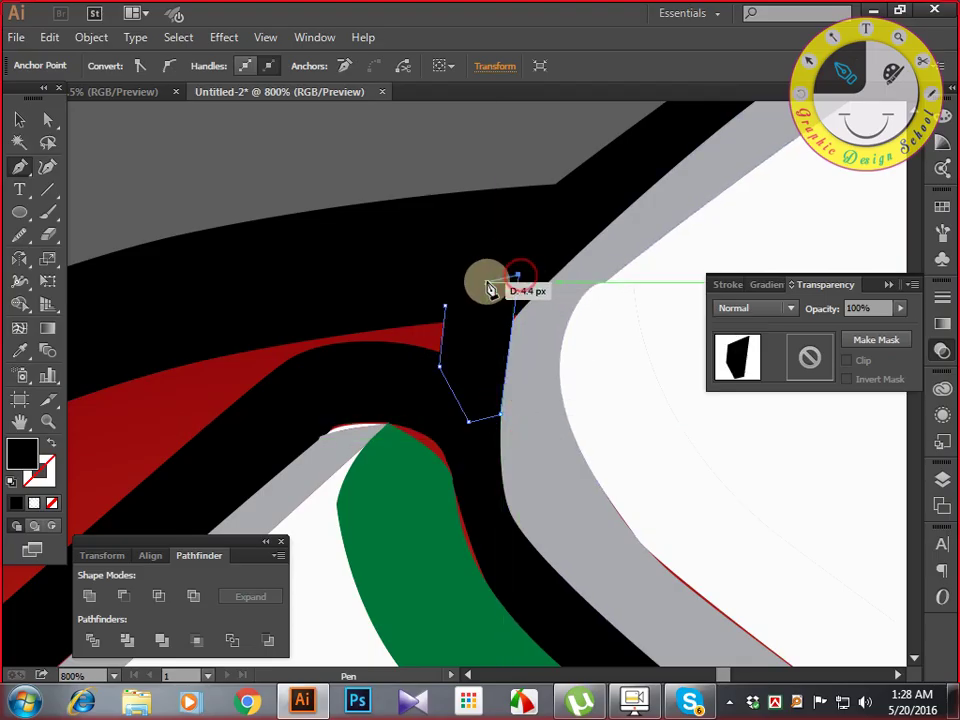
{"action": "left_click", "coordinate": [445, 306]}
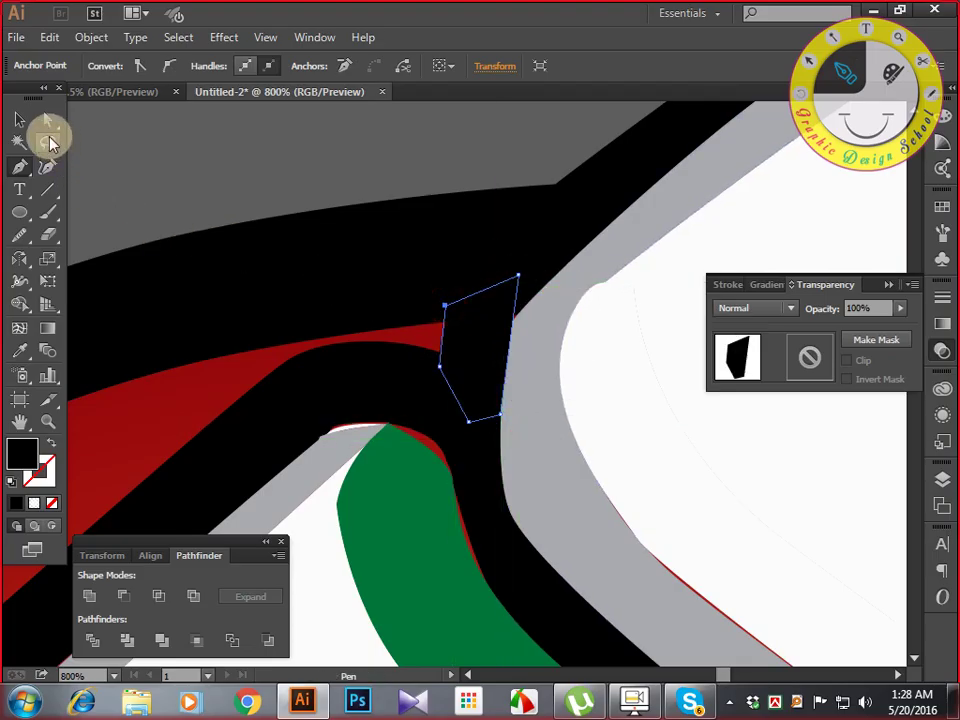
Select the black patch together with the logo's outline and combine them into one shape with Unite.
{"action": "left_click", "coordinate": [22, 124]}
{"action": "left_click", "coordinate": [407, 289]}
{"action": "left_click", "coordinate": [411, 385], "text": "shift"}
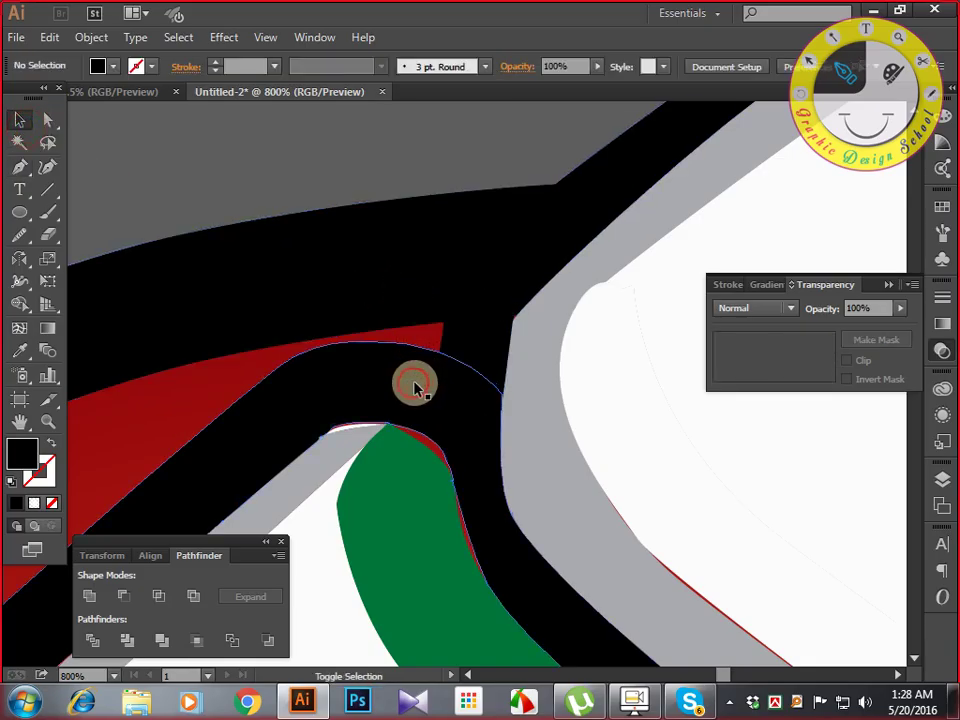
{"action": "left_click", "coordinate": [450, 343]}
{"action": "left_click", "coordinate": [373, 360], "text": "shift"}
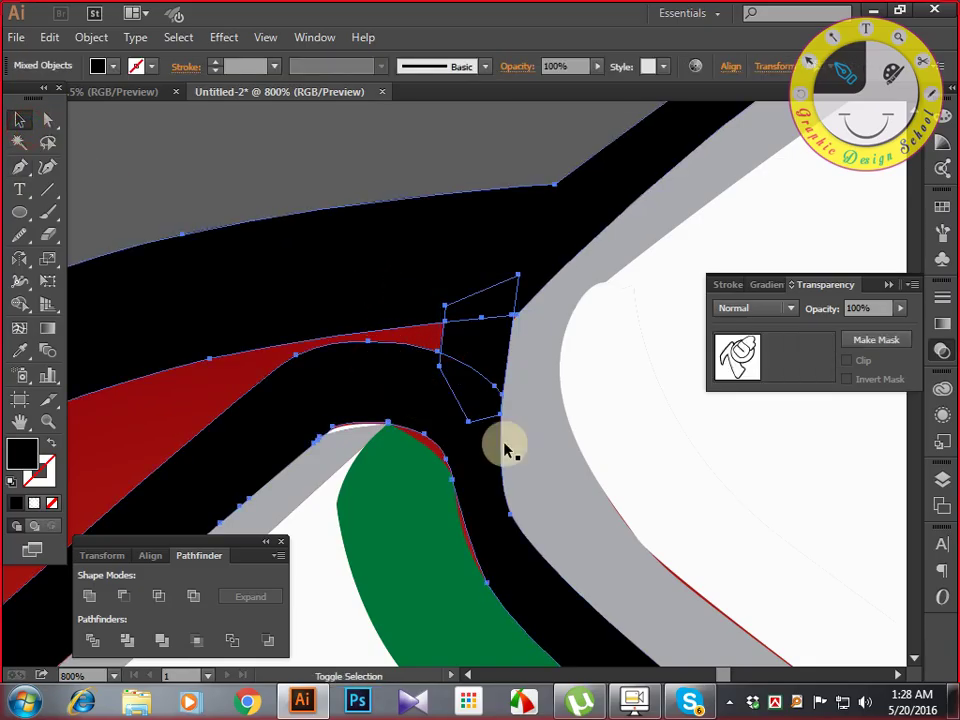
{"action": "left_click", "coordinate": [89, 596]}
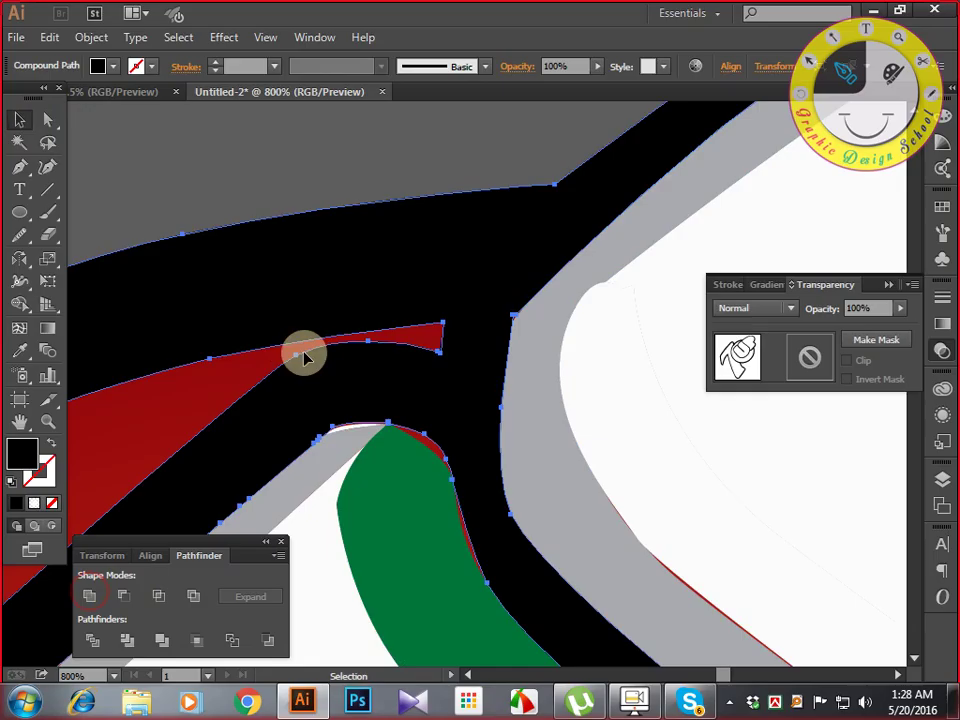
{"action": "left_click", "coordinate": [390, 177]}
Examine the united black outline around the whole logo, from the P down to the foot of the 7.
{"action": "key", "text": "ctrl+minus"}
{"action": "key", "text": "ctrl+minus"}
{"action": "key", "text": "ctrl+minus"}
{"action": "key", "text": "ctrl+minus"}
{"action": "key", "text": "ctrl+minus"}
{"action": "key", "text": "ctrl+minus"}
{"action": "key", "text": "ctrl+minus"}
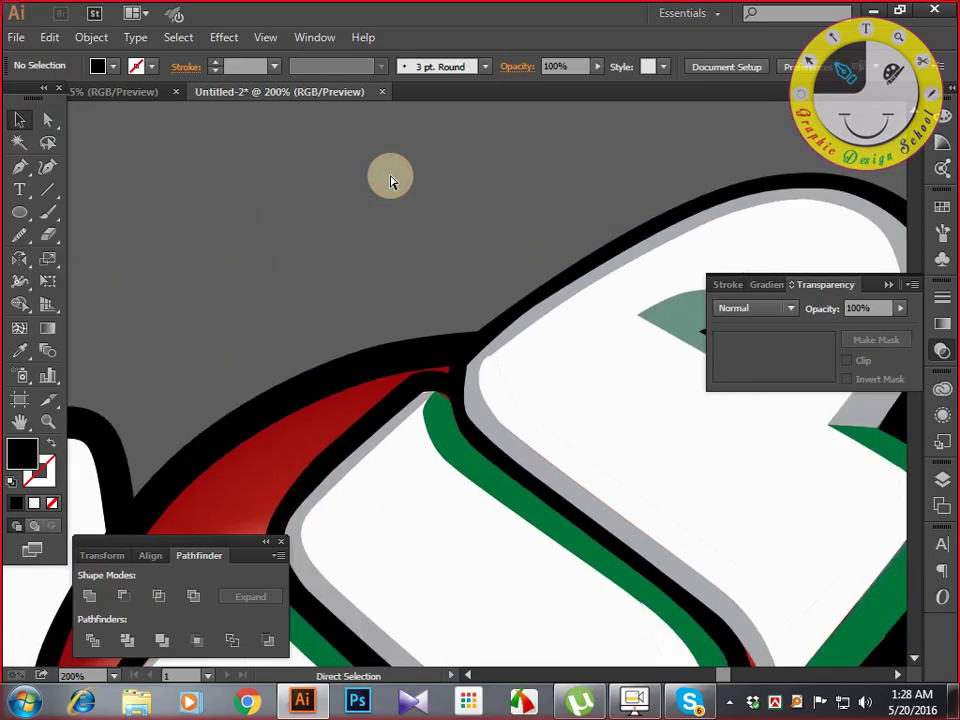
{"action": "key", "text": "space"}
{"action": "left_click_drag", "start_coordinate": [504, 338], "coordinate": [544, 270]}
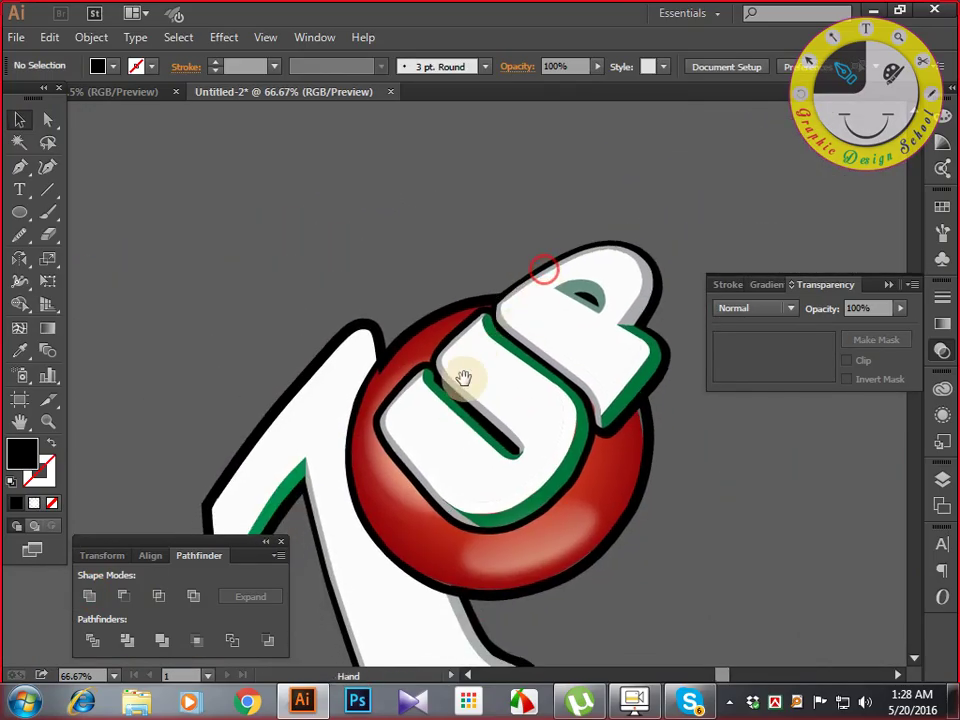
{"action": "left_click_drag", "start_coordinate": [463, 380], "coordinate": [496, 313]}
{"action": "left_click_drag", "start_coordinate": [496, 519], "coordinate": [537, 426]}
{"action": "mouse_move", "coordinate": [641, 510]}
{"action": "left_mouse_down"}
{"action": "mouse_move", "coordinate": [643, 465]}
{"action": "mouse_move", "coordinate": [687, 479]}
{"action": "mouse_move", "coordinate": [632, 506]}
{"action": "left_mouse_up"}
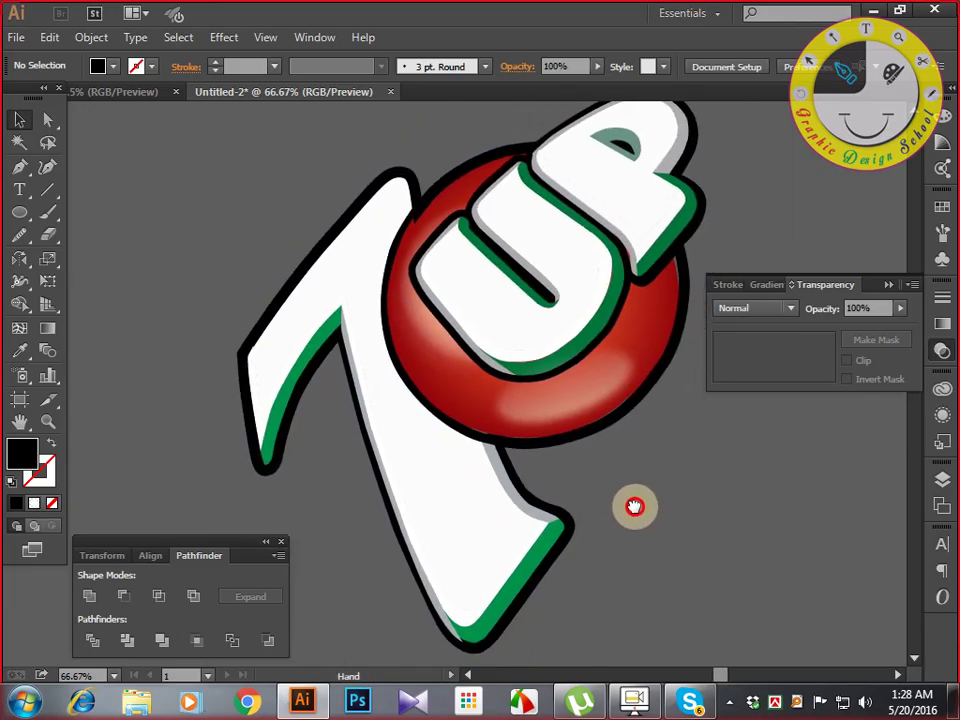
Send the united black outline to the back and remove it from view to expose the leftover slivers.
{"action": "left_click", "coordinate": [431, 190]}
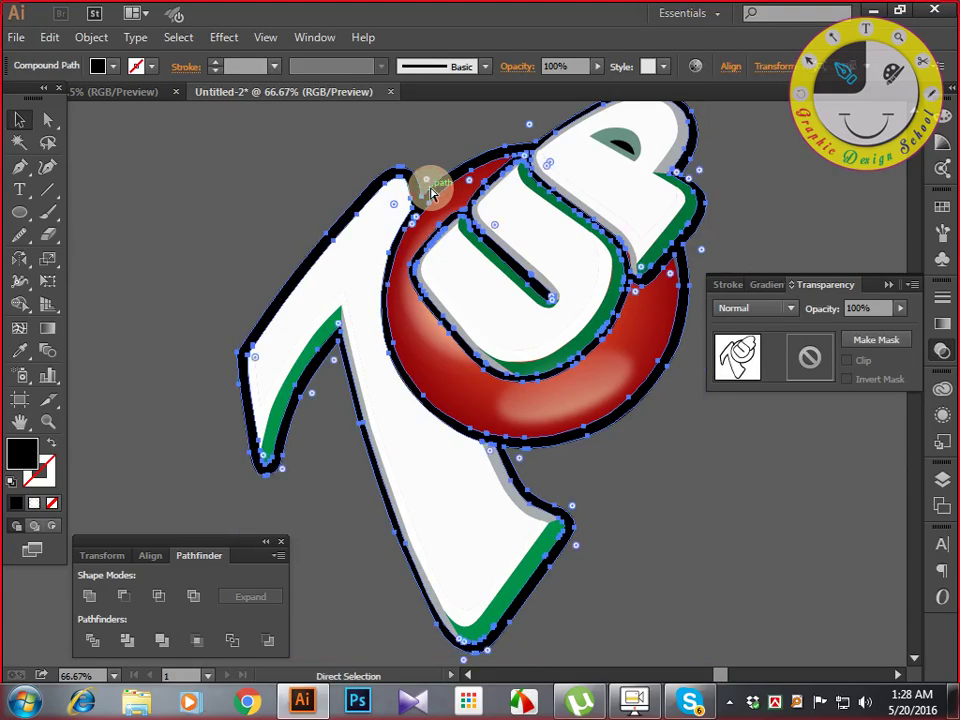
{"action": "key", "text": "ctrl+shift+["}
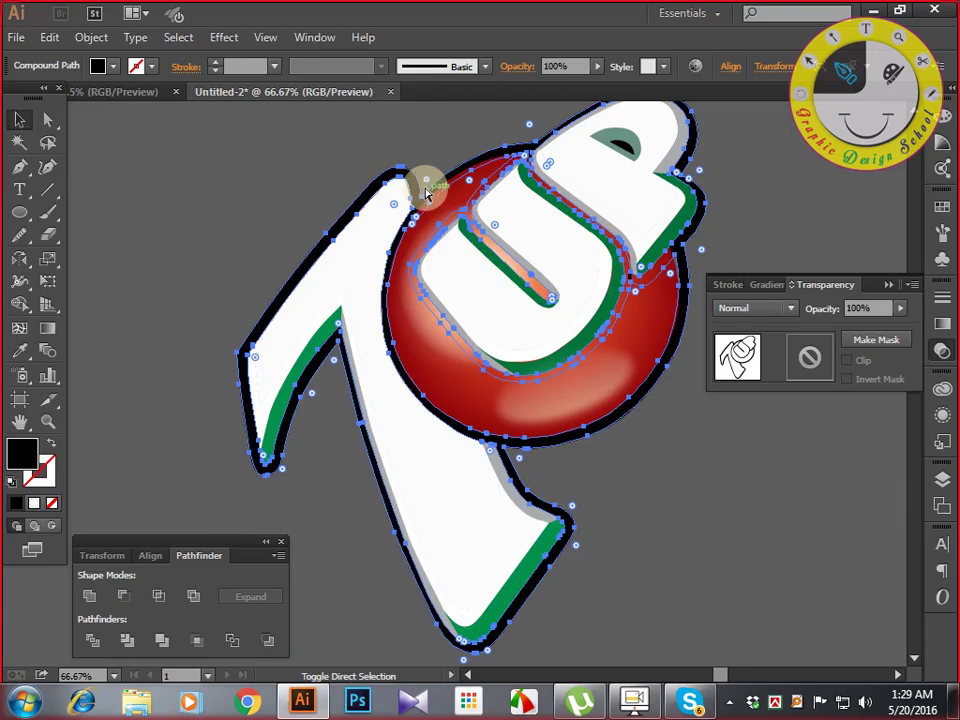
{"action": "left_click", "coordinate": [685, 560]}
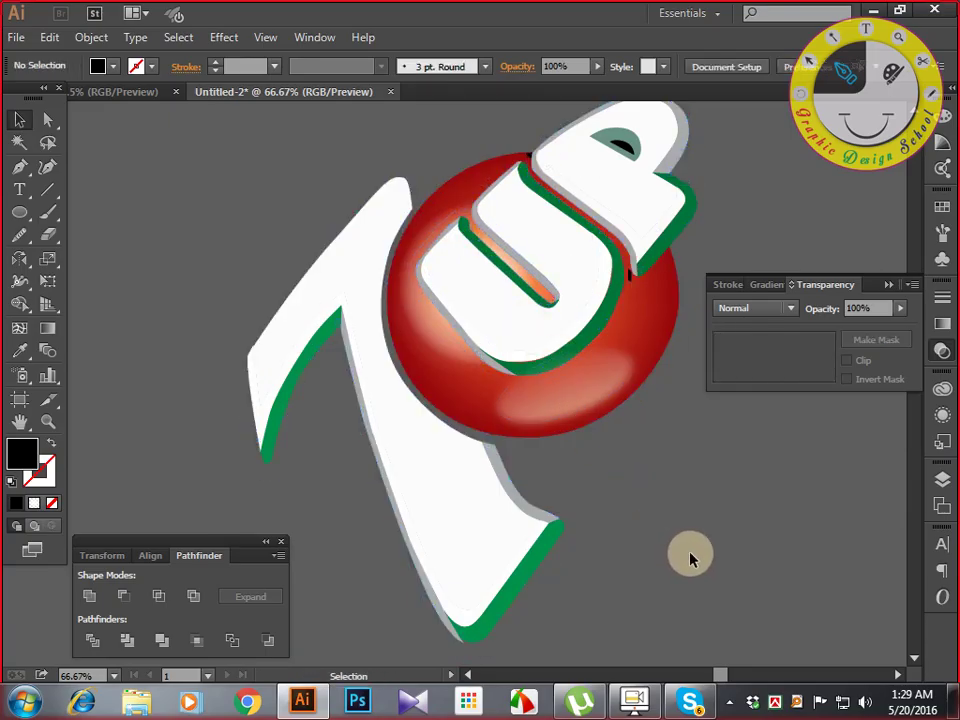
Delete the leftover black sliver beside the P's lower tip.
{"action": "left_click", "coordinate": [628, 279]}
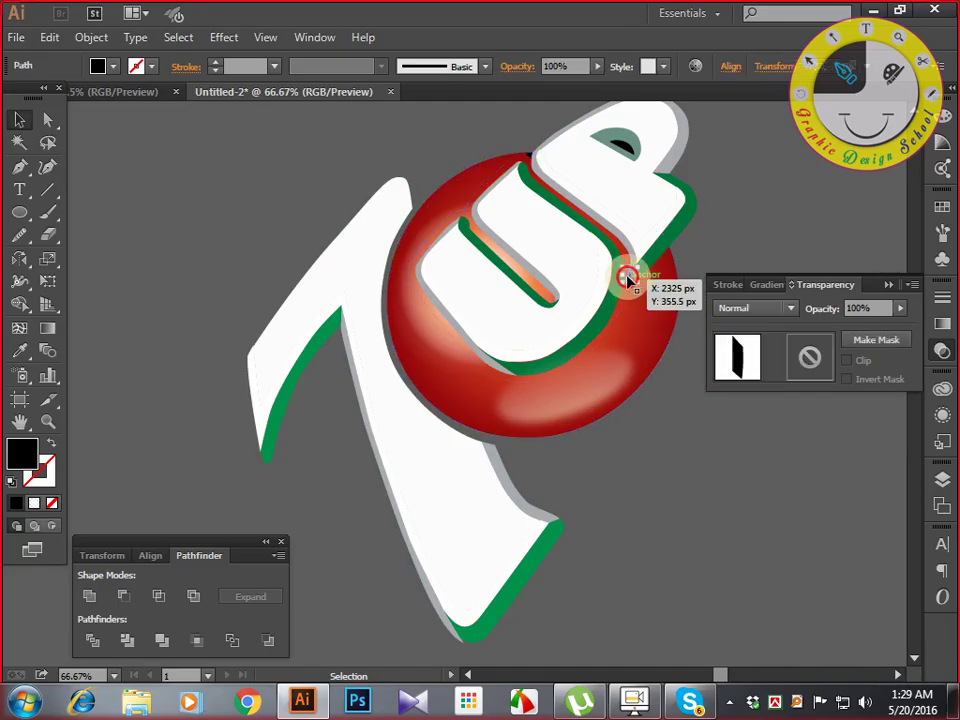
{"action": "key", "text": "Delete"}
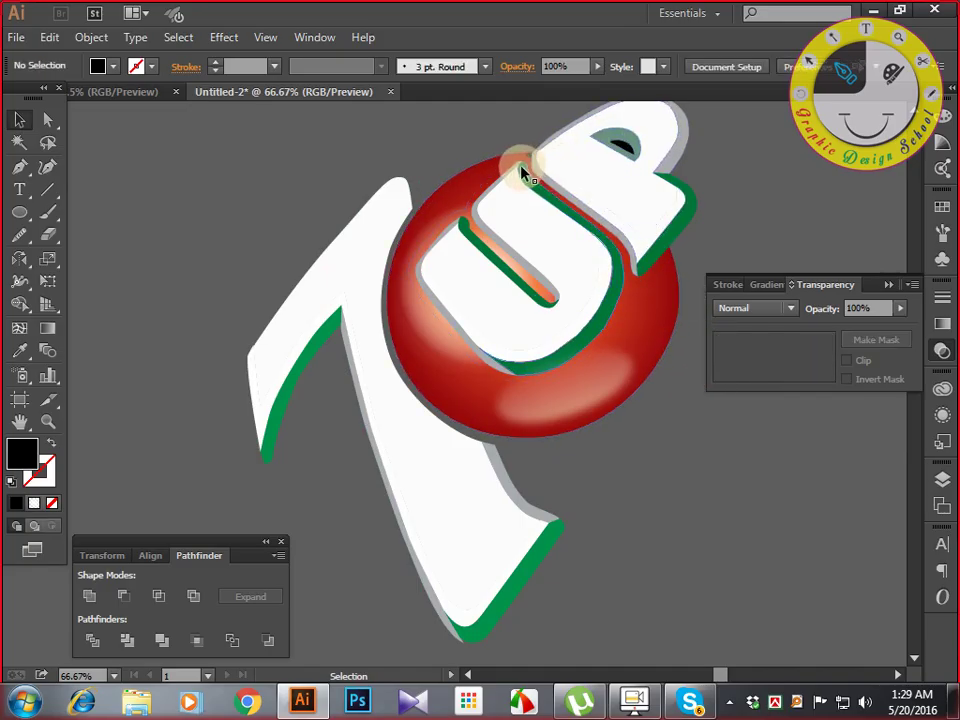
Undo the last removals to bring back the black outline around the logo, and deselect everything.
{"action": "left_click", "coordinate": [530, 158]}
{"action": "left_click", "coordinate": [727, 478]}
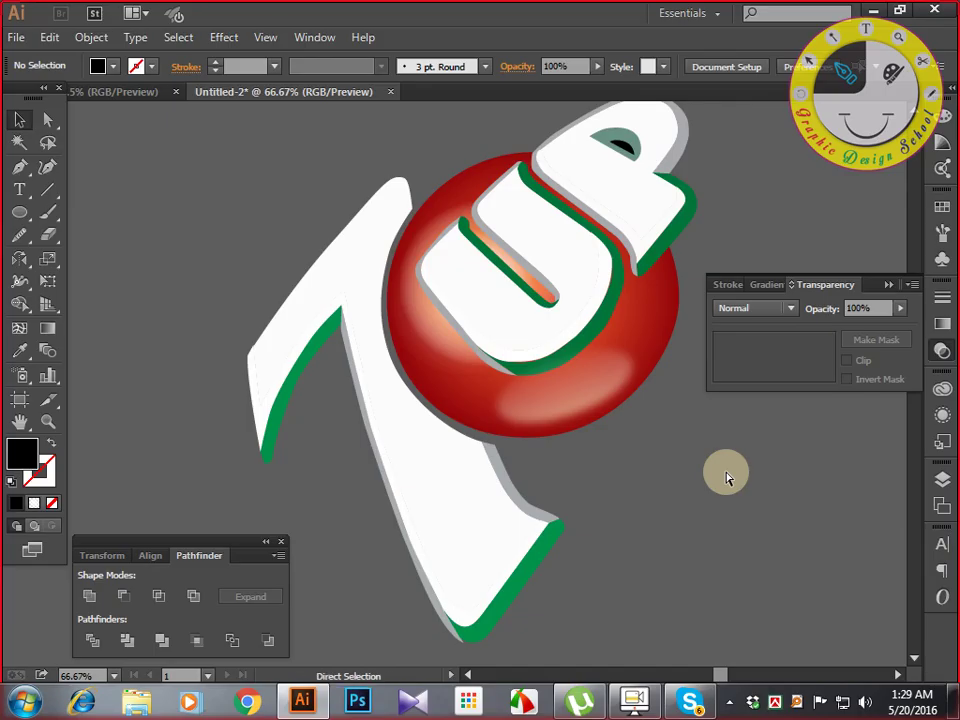
{"action": "key", "text": "ctrl+a"}
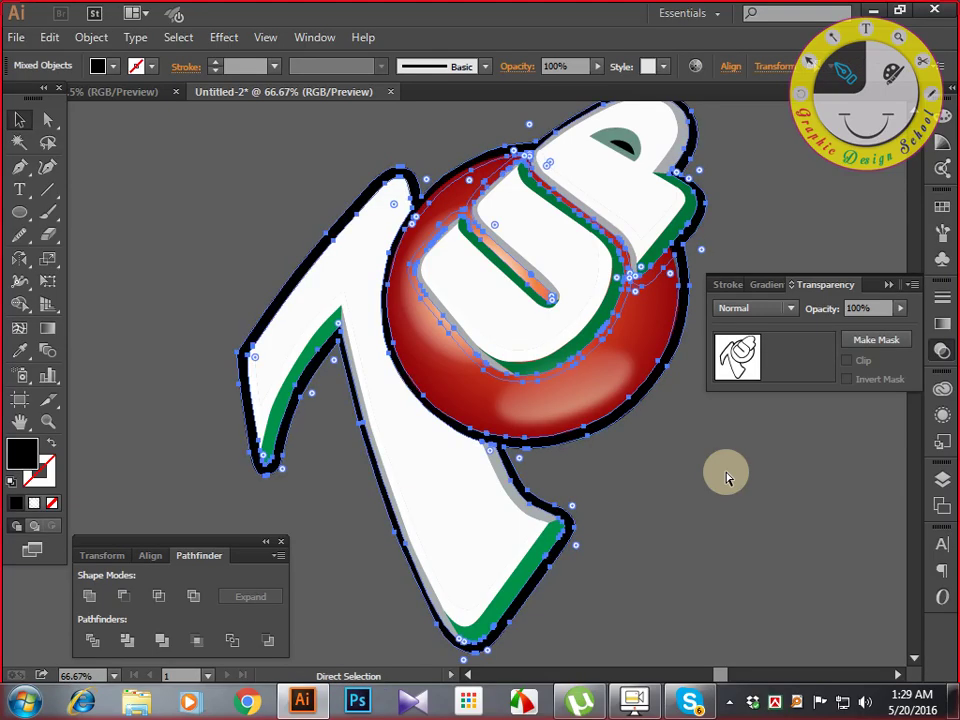
{"action": "left_click", "coordinate": [767, 506]}
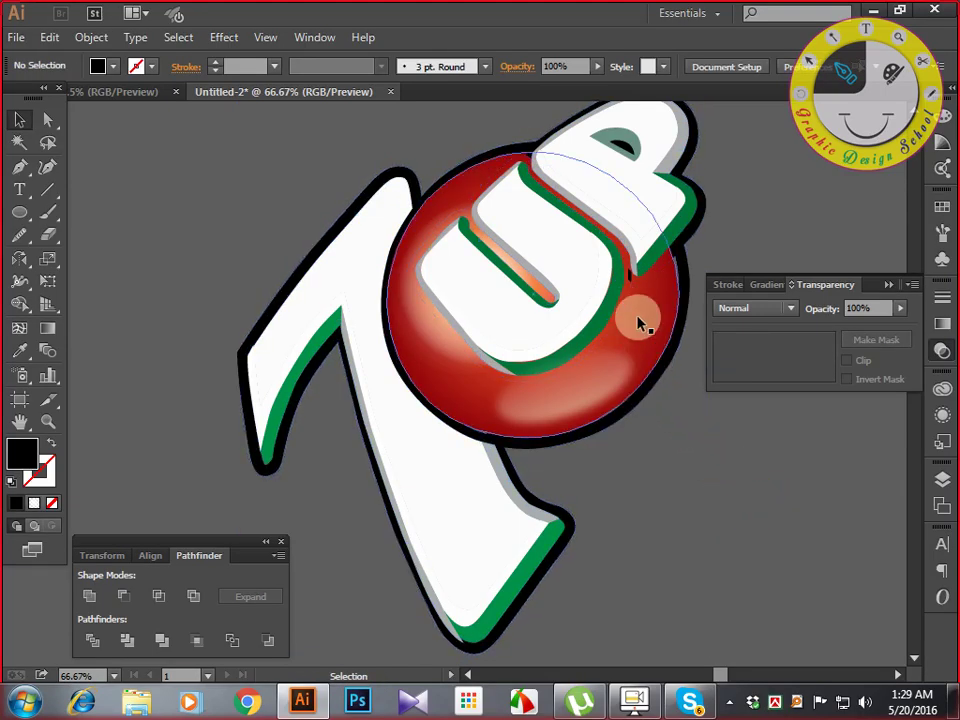
Delete the leftover black slivers below the P's lower tip and between the upper ends of the U and P.
{"action": "left_click", "coordinate": [632, 281]}
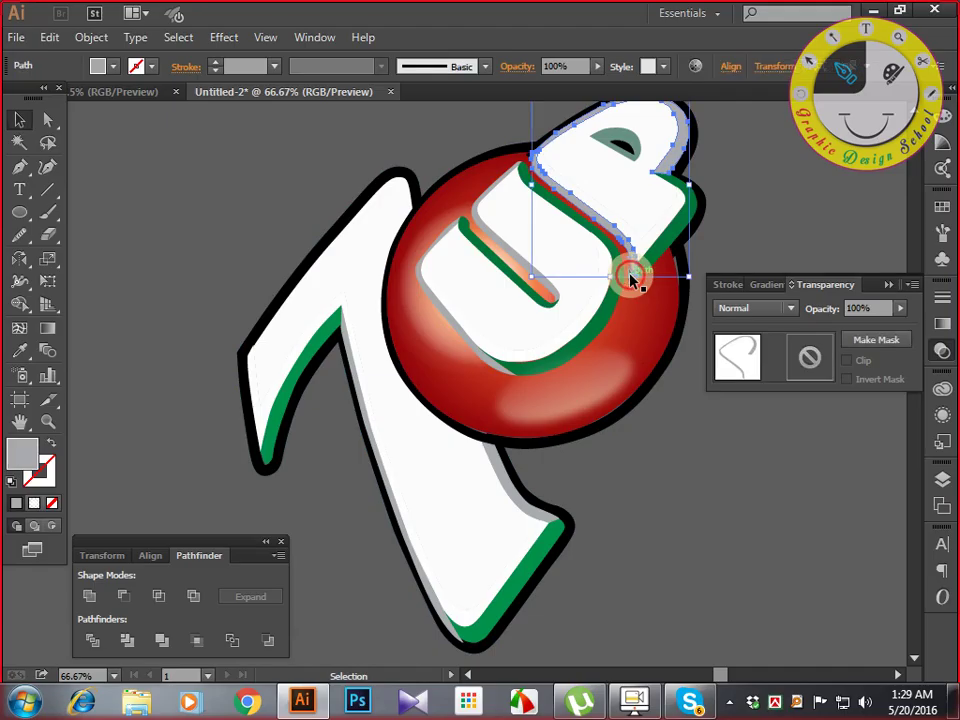
{"action": "left_click", "coordinate": [700, 477]}
{"action": "left_click_drag", "start_coordinate": [695, 480], "coordinate": [610, 493]}
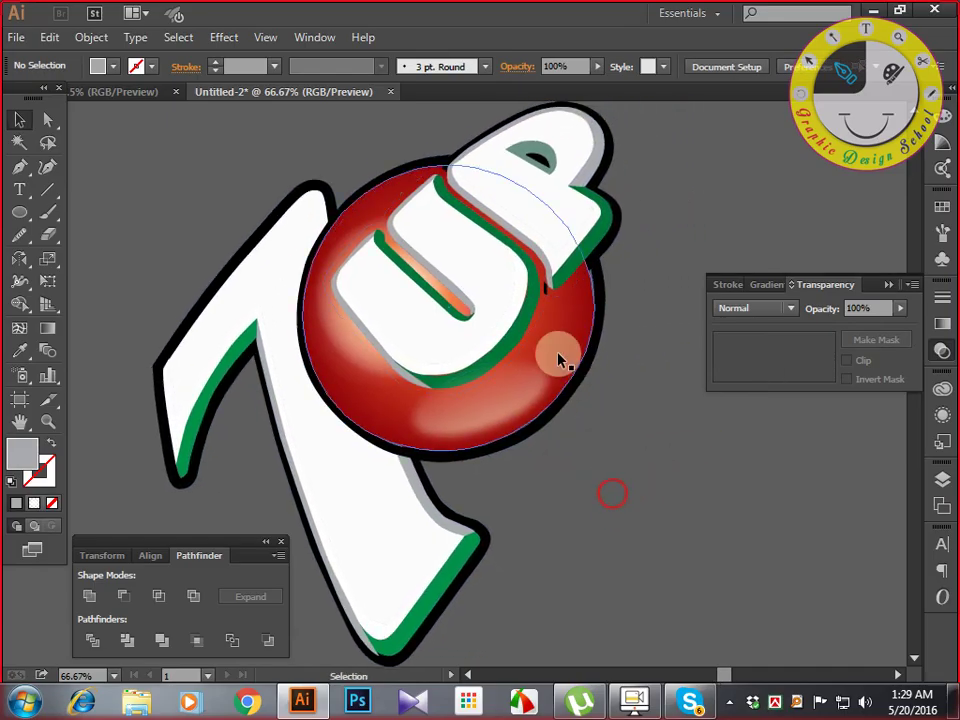
{"action": "left_click", "coordinate": [545, 303]}
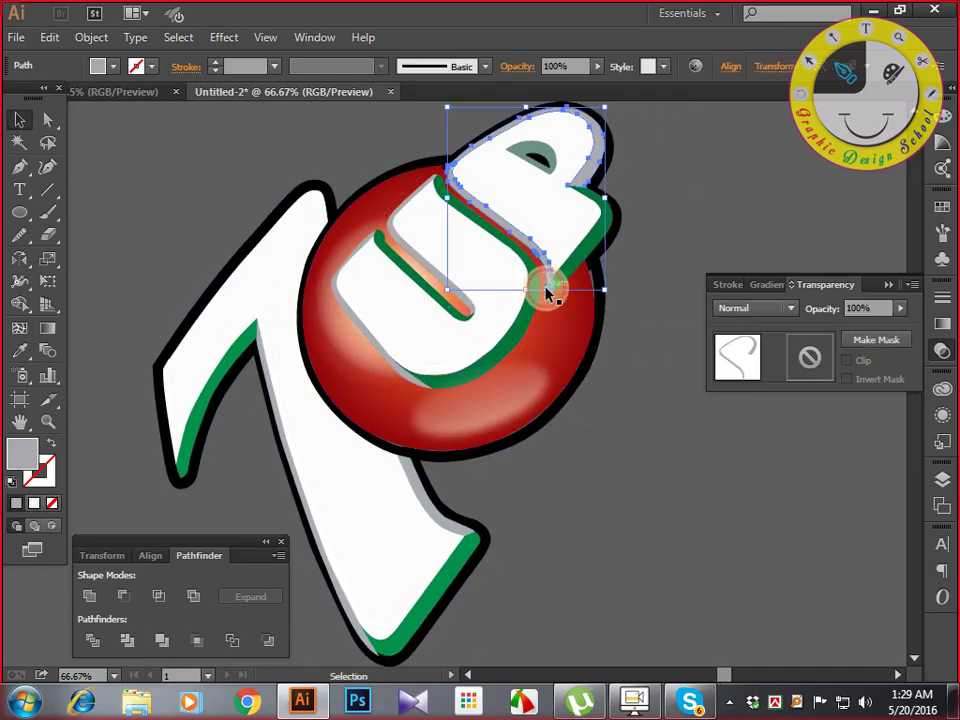
{"action": "left_click", "coordinate": [544, 296]}
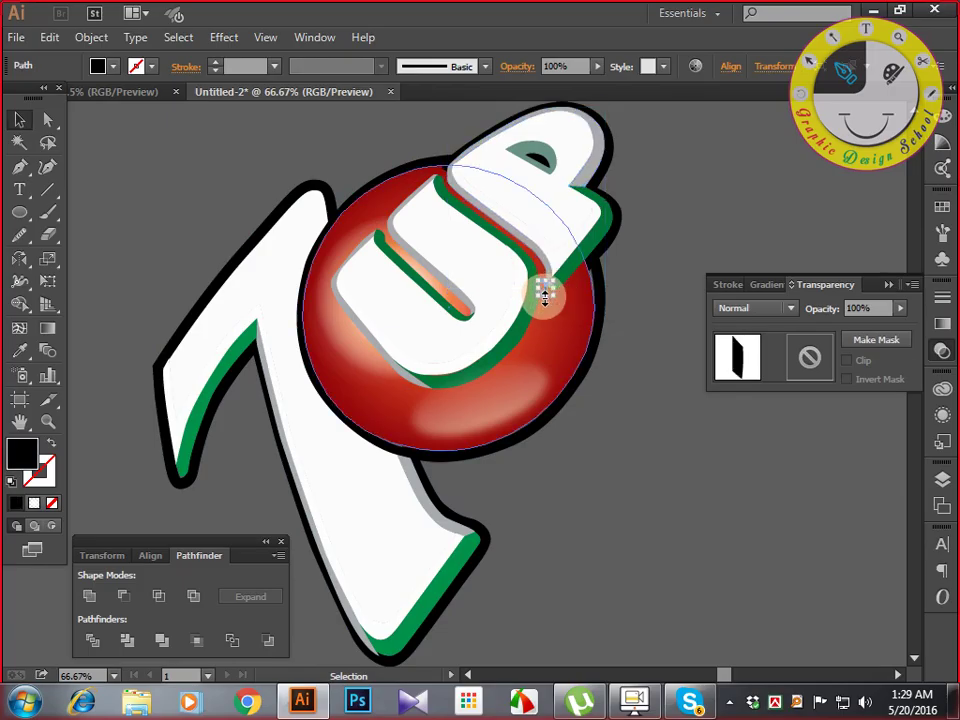
{"action": "key", "text": "Delete"}
{"action": "left_click", "coordinate": [445, 172]}
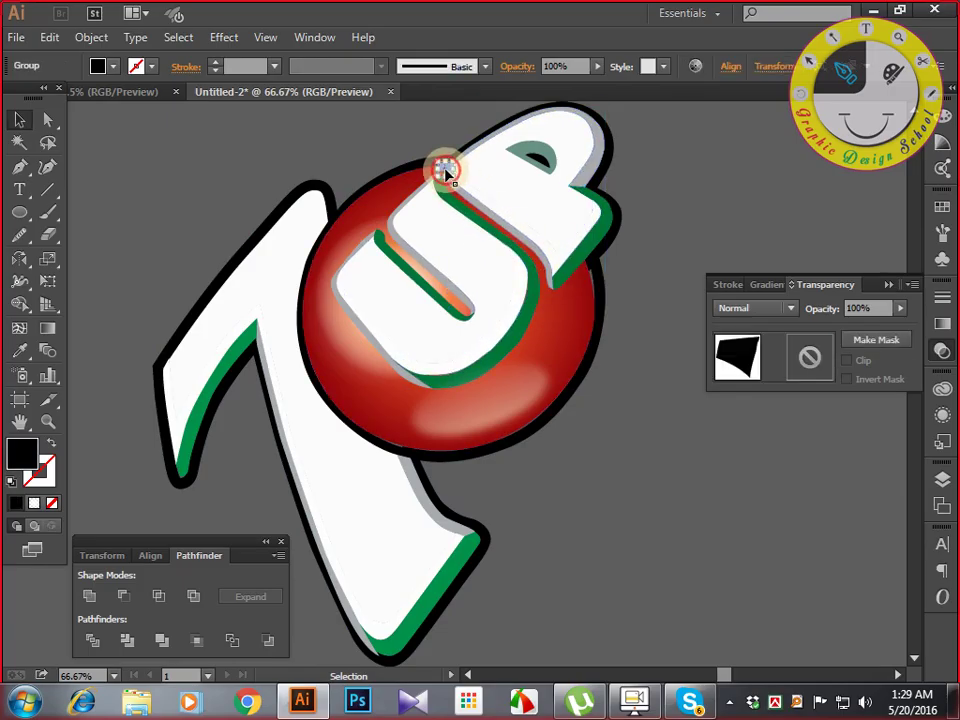
{"action": "key", "text": "Delete"}
Bring the united black outline in front of the red ball and deselect it.
{"action": "left_click", "coordinate": [595, 343]}
{"action": "left_click", "coordinate": [594, 344]}
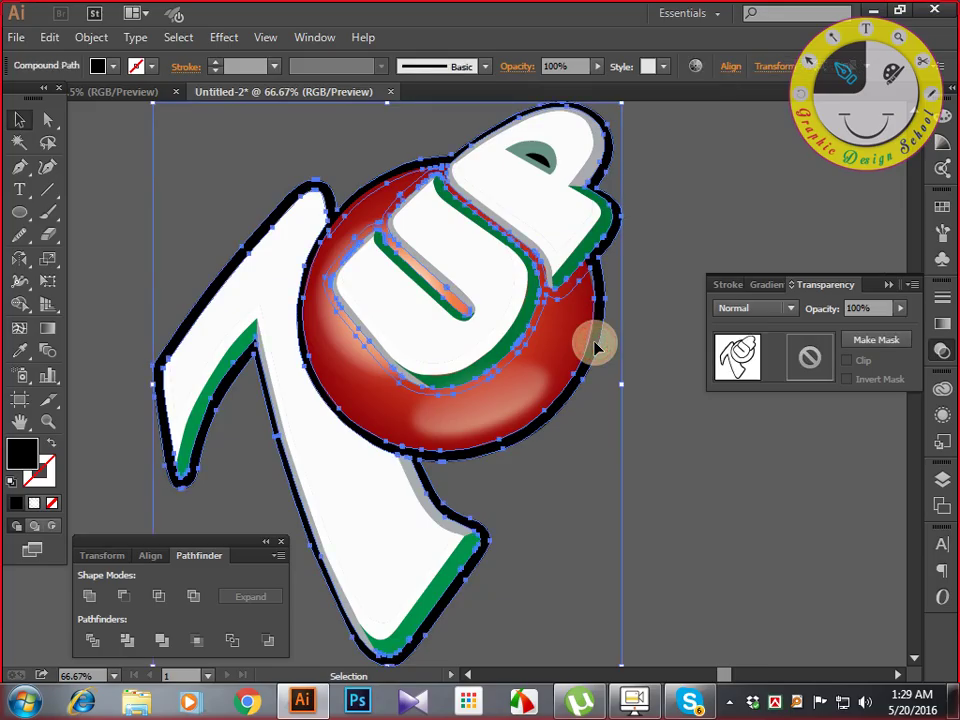
{"action": "key", "text": "a"}
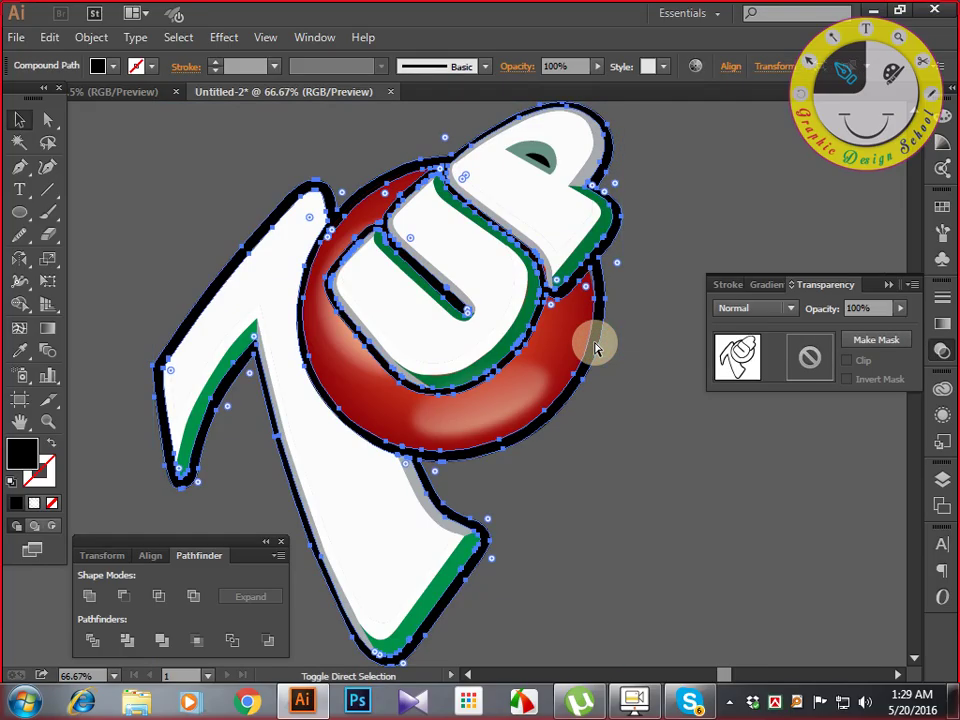
{"action": "left_click", "coordinate": [652, 425]}
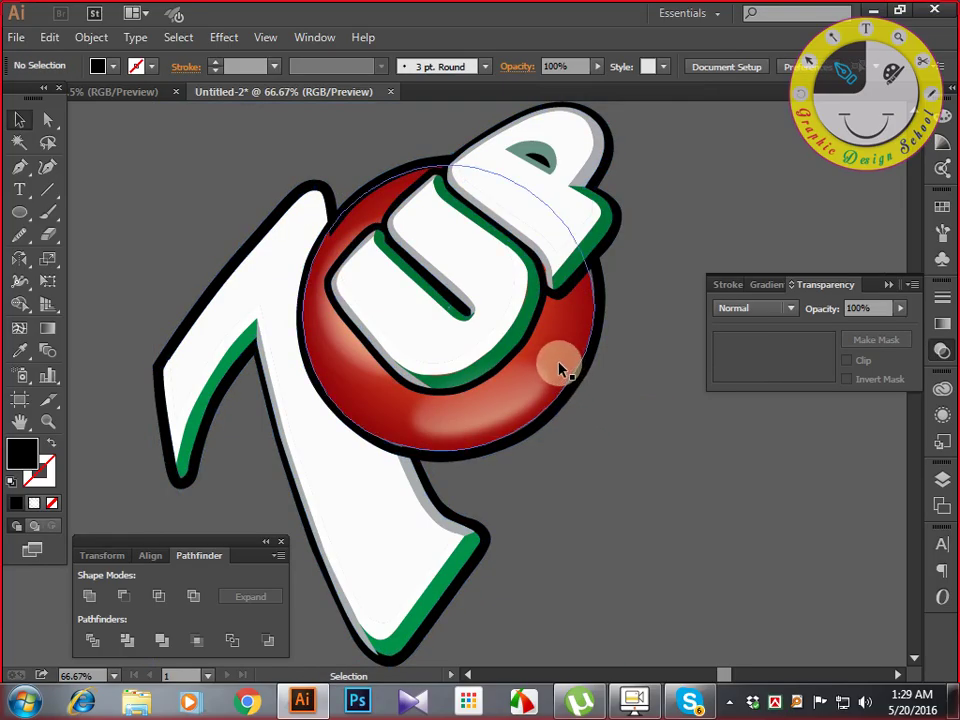
Try to trim the red ball and the black outline against each other with Pathfinder Trim, and undo it.
{"action": "scroll", "coordinate": [672, 497], "scroll_direction": "up", "scroll_amount": 1}
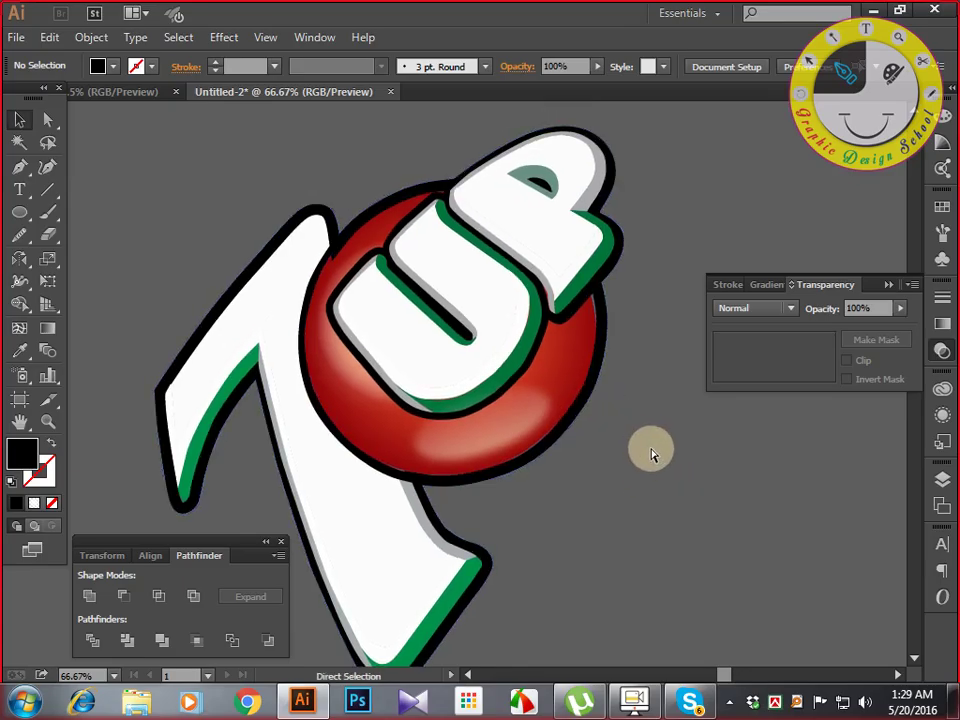
{"action": "key", "text": "ctrl+plus"}
{"action": "key", "text": "ctrl+plus"}
{"action": "left_click_drag", "start_coordinate": [651, 450], "coordinate": [641, 510]}
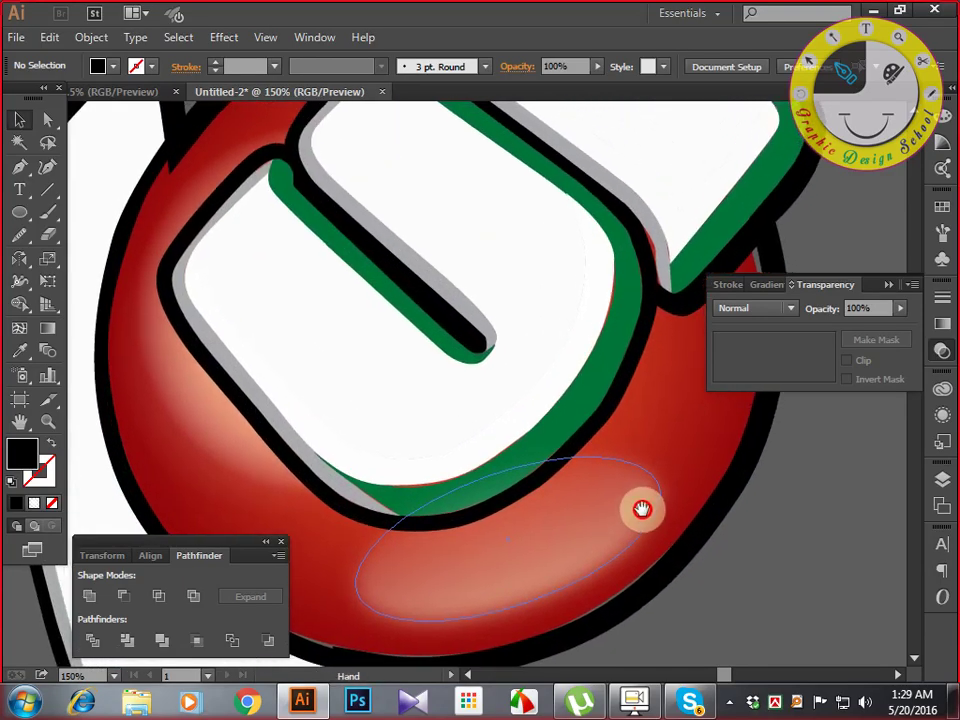
{"action": "key", "text": "ctrl+minus"}
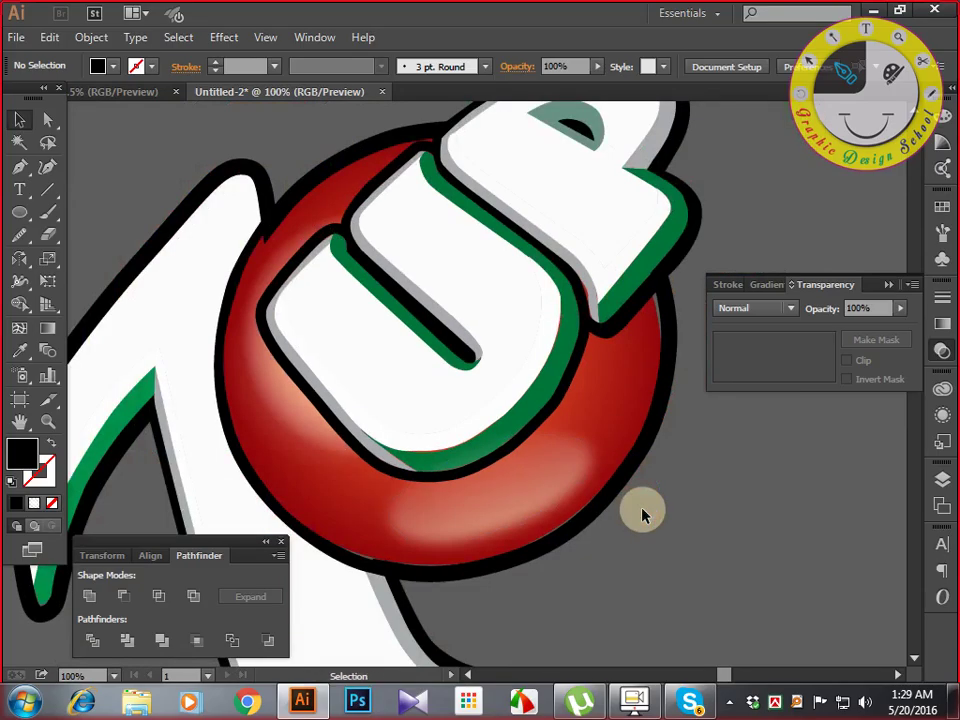
{"action": "left_click", "coordinate": [576, 406]}
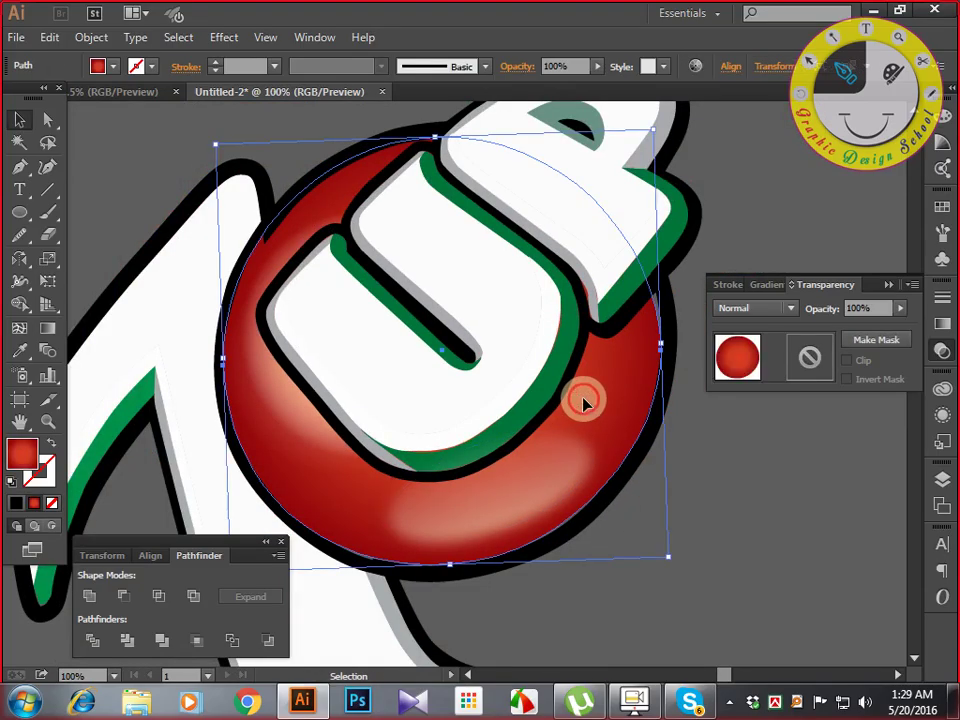
{"action": "left_click", "coordinate": [290, 212], "text": "shift"}
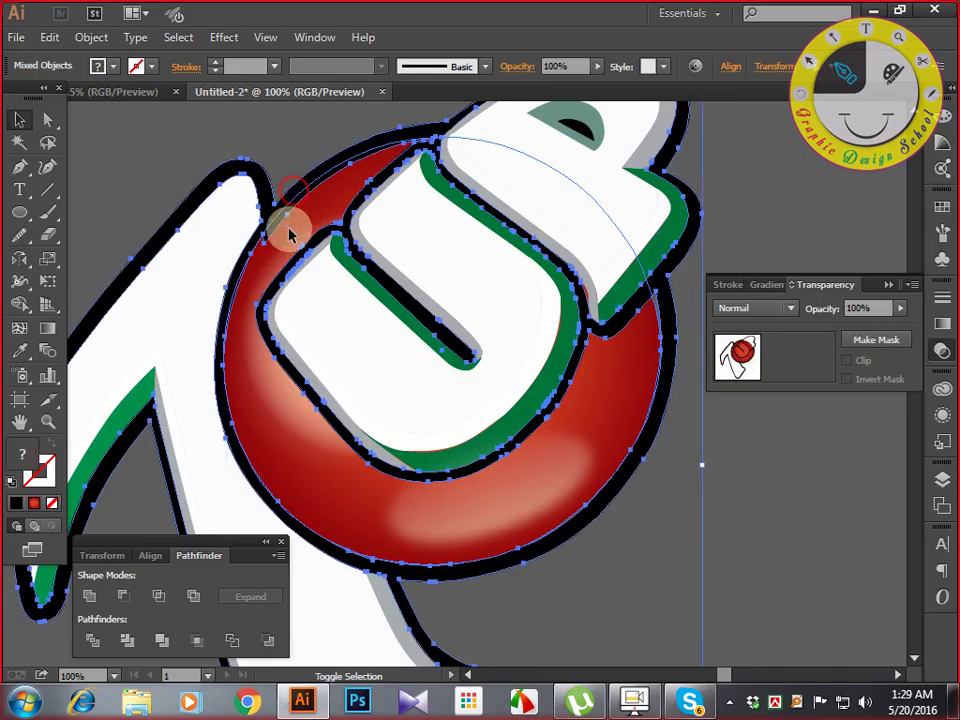
{"action": "left_click", "coordinate": [121, 641]}
{"action": "key", "text": "a"}
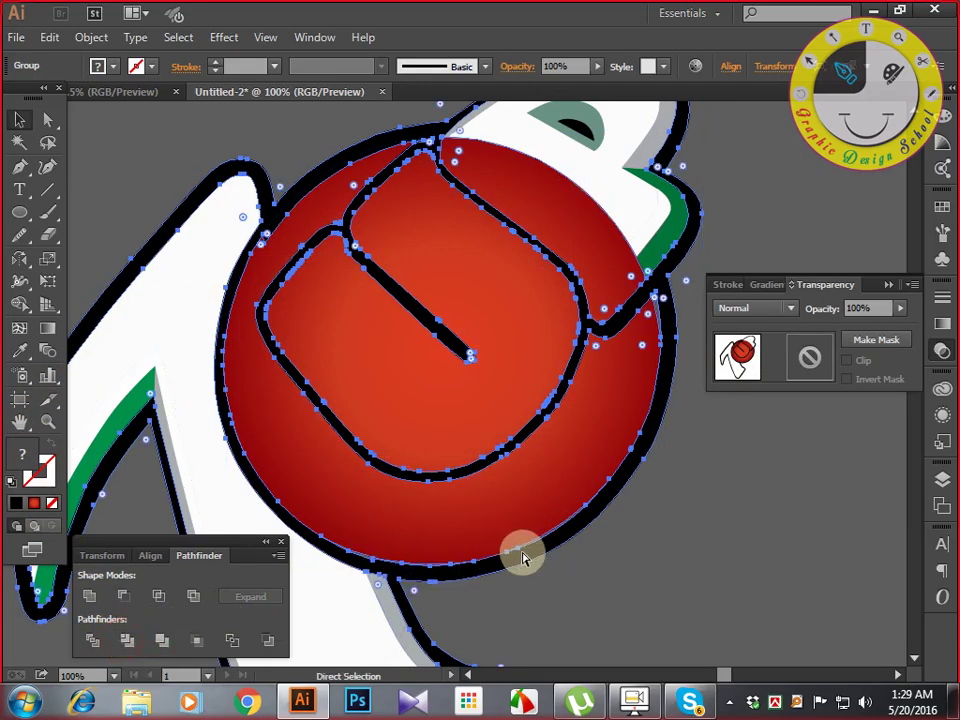
{"action": "key", "text": "ctrl+z"}
{"action": "key", "text": "v"}
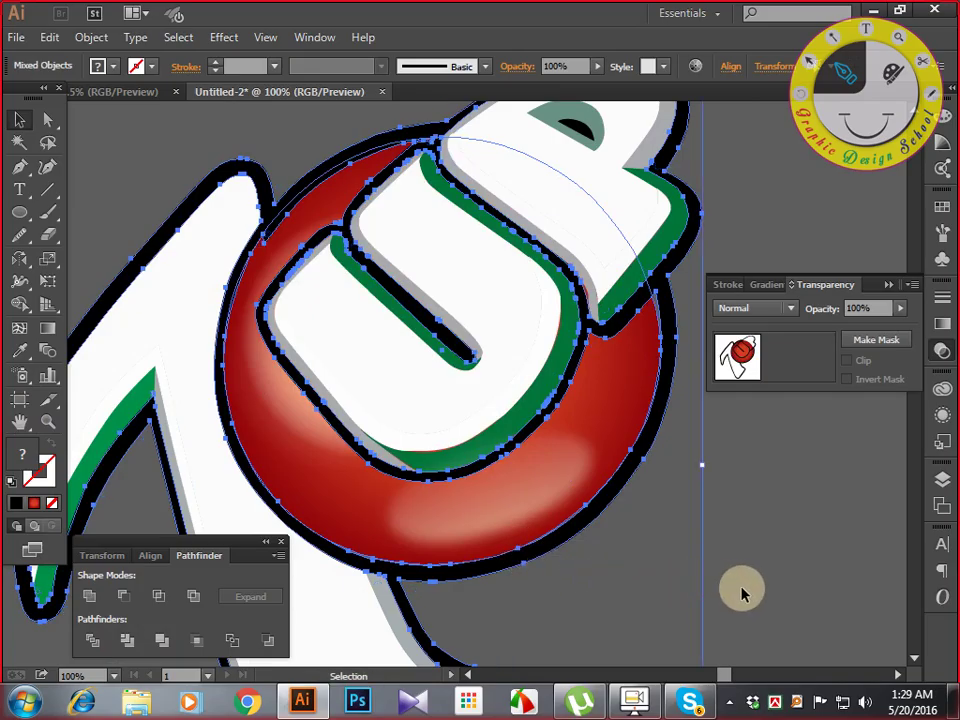
Redo the trim of the ball and outline for comparison, undo it again and deselect the artwork.
{"action": "key", "text": "a"}
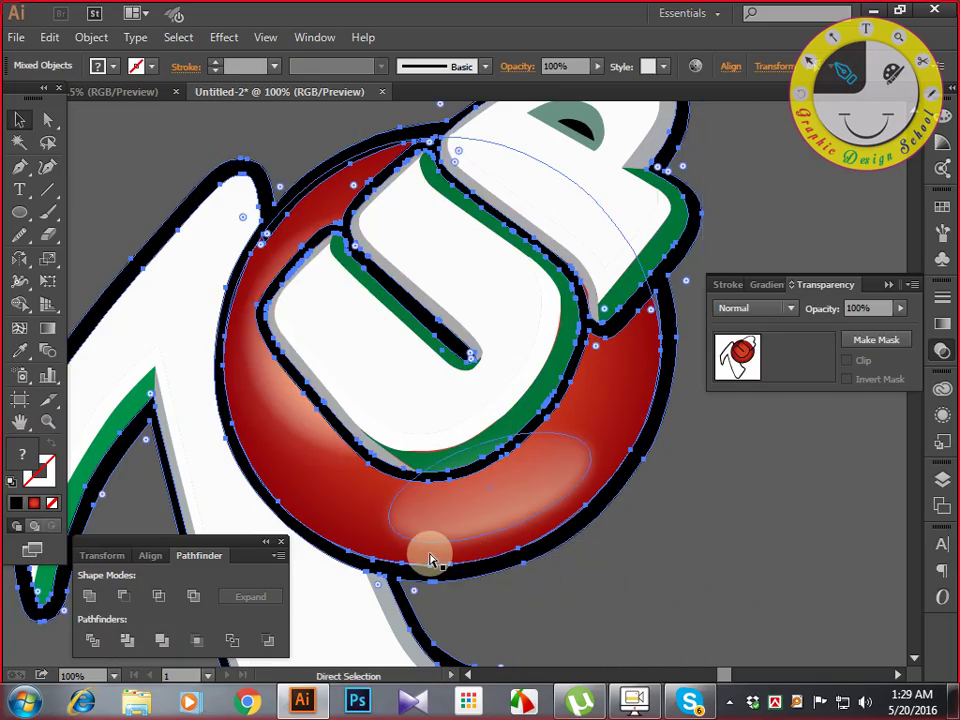
{"action": "key", "text": "ctrl+shift+z"}
{"action": "key", "text": "v"}
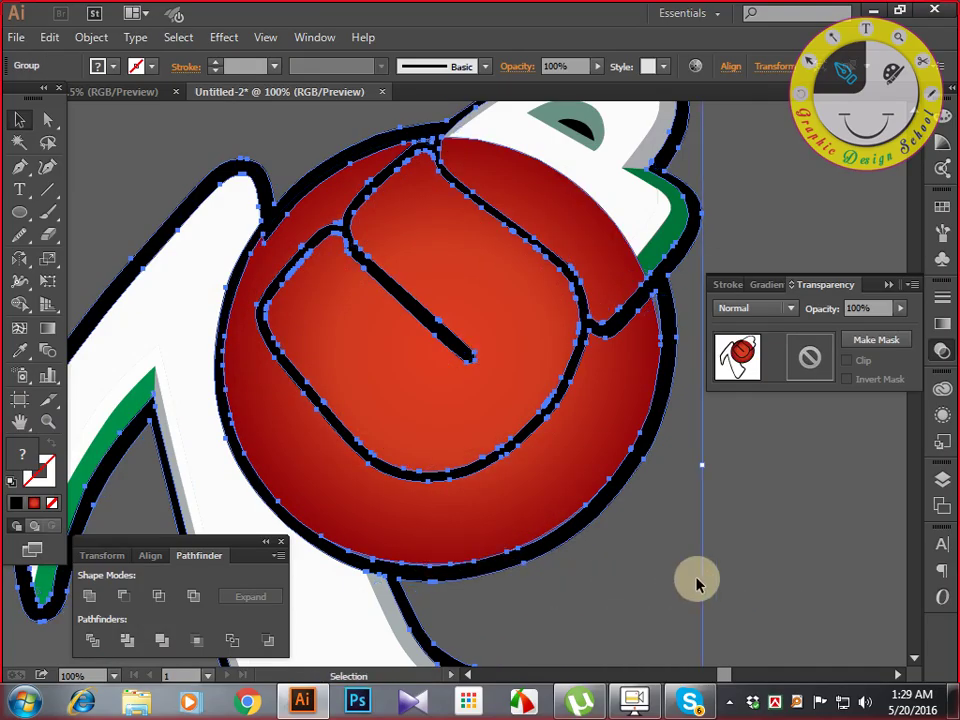
{"action": "key", "text": "ctrl+z"}
{"action": "left_click", "coordinate": [862, 560]}
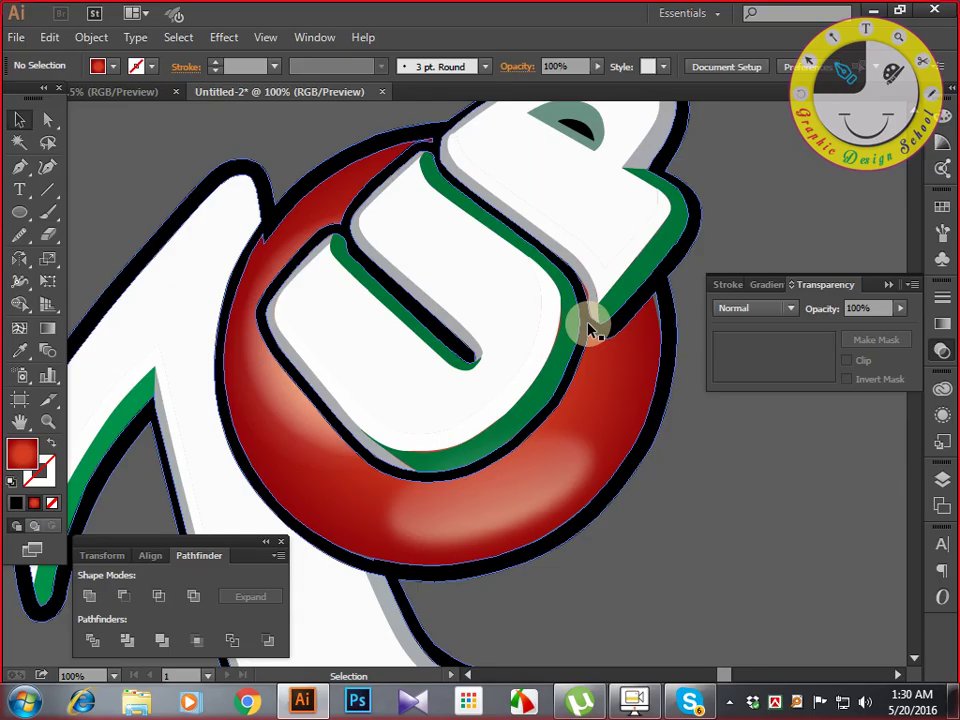
Enlarge the red ball slightly toward its upper right to fill the gap inside the black outline.
{"action": "key", "text": "space"}
{"action": "left_click_drag", "start_coordinate": [547, 387], "coordinate": [521, 441]}
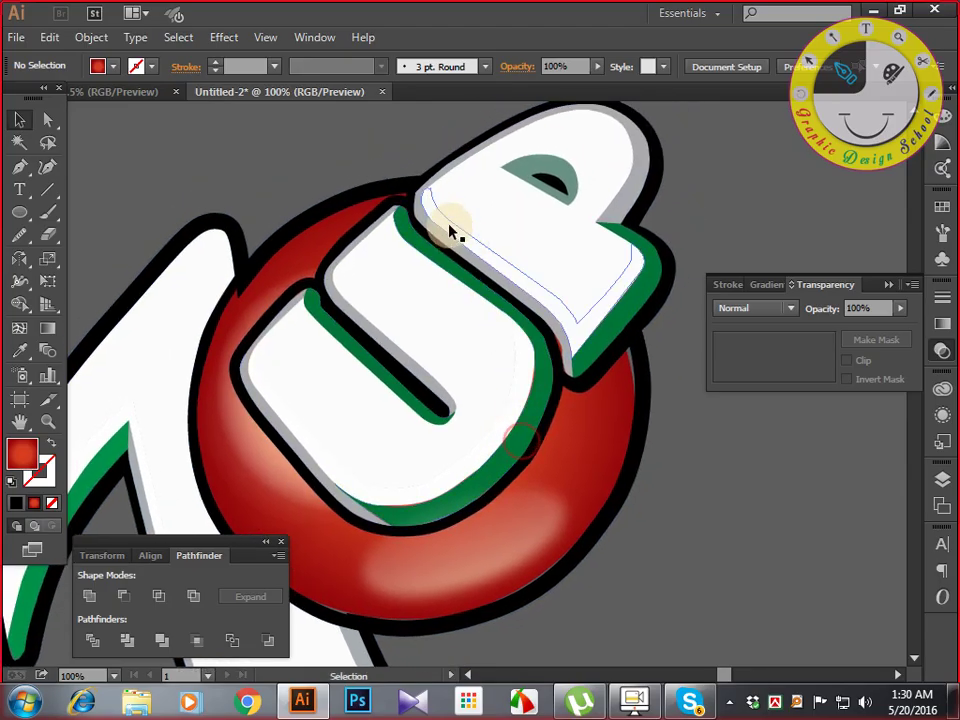
{"action": "key", "text": "space"}
{"action": "left_click_drag", "start_coordinate": [687, 432], "coordinate": [632, 422]}
{"action": "left_click", "coordinate": [656, 424]}
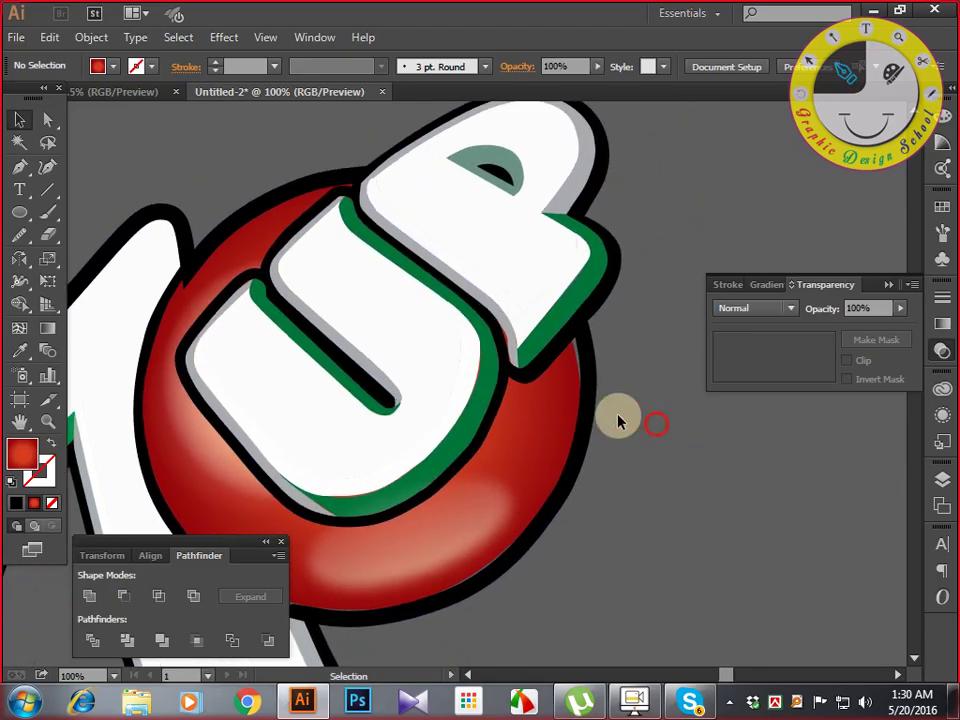
{"action": "left_click", "coordinate": [561, 396]}
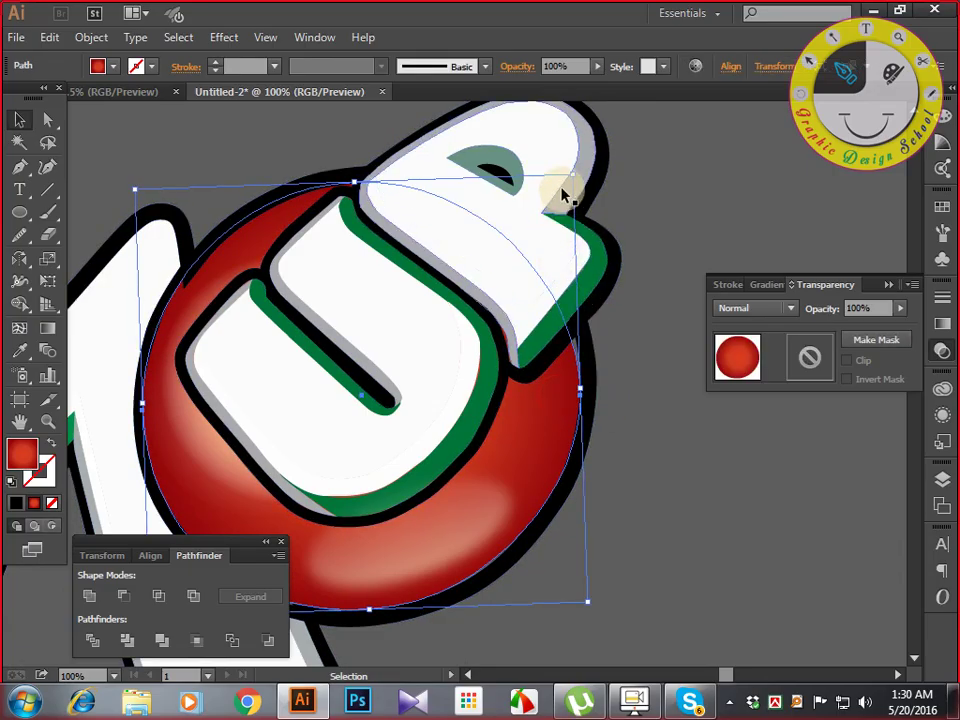
{"action": "left_click_drag", "start_coordinate": [575, 178], "coordinate": [584, 166]}
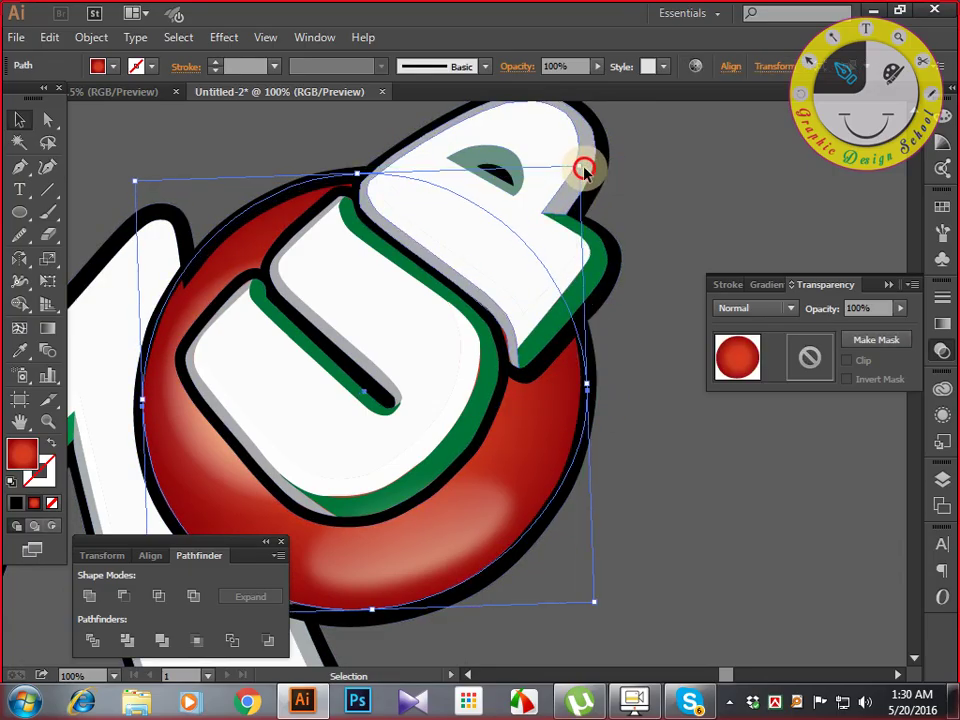
{"action": "left_click", "coordinate": [639, 228]}
{"action": "key", "text": "space"}
{"action": "left_click_drag", "start_coordinate": [688, 564], "coordinate": [731, 531]}
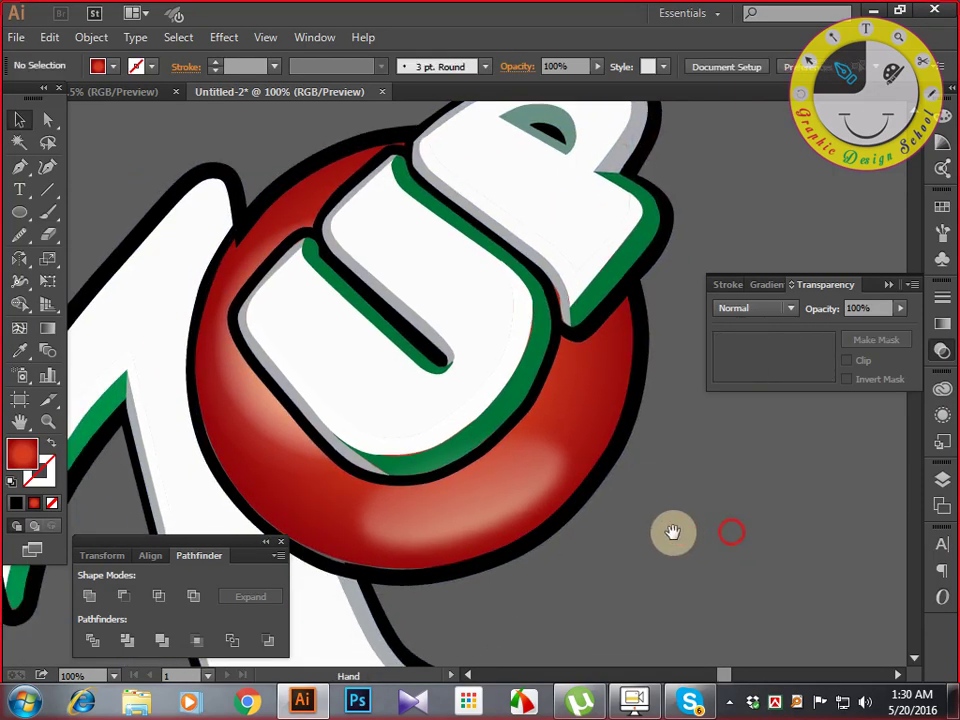
{"action": "left_click_drag", "start_coordinate": [553, 500], "coordinate": [618, 556]}
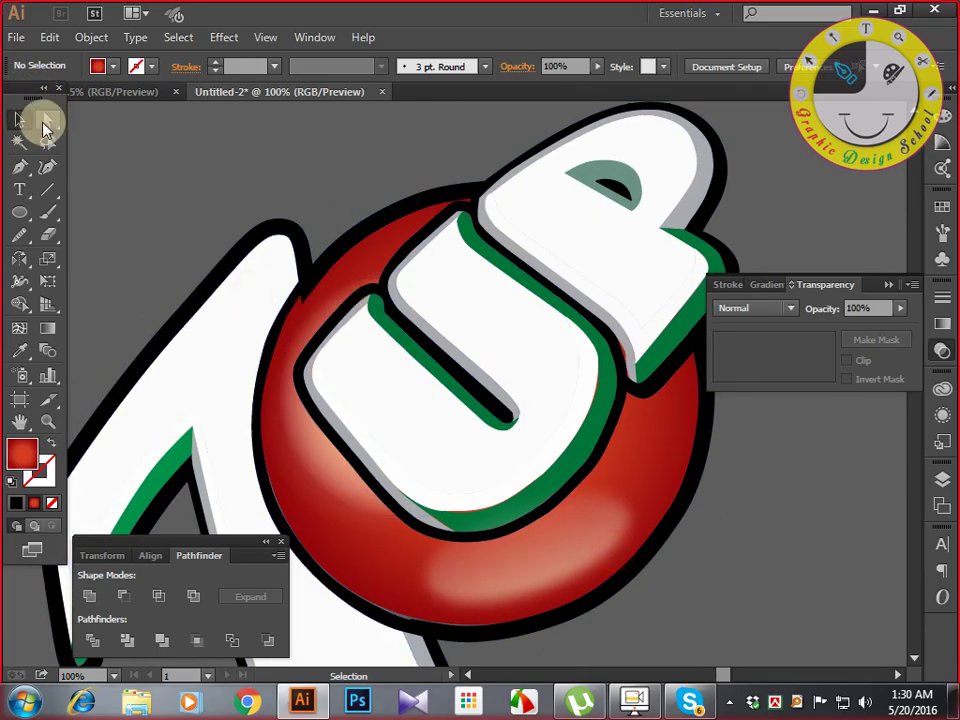
{"action": "left_click", "coordinate": [47, 119]}
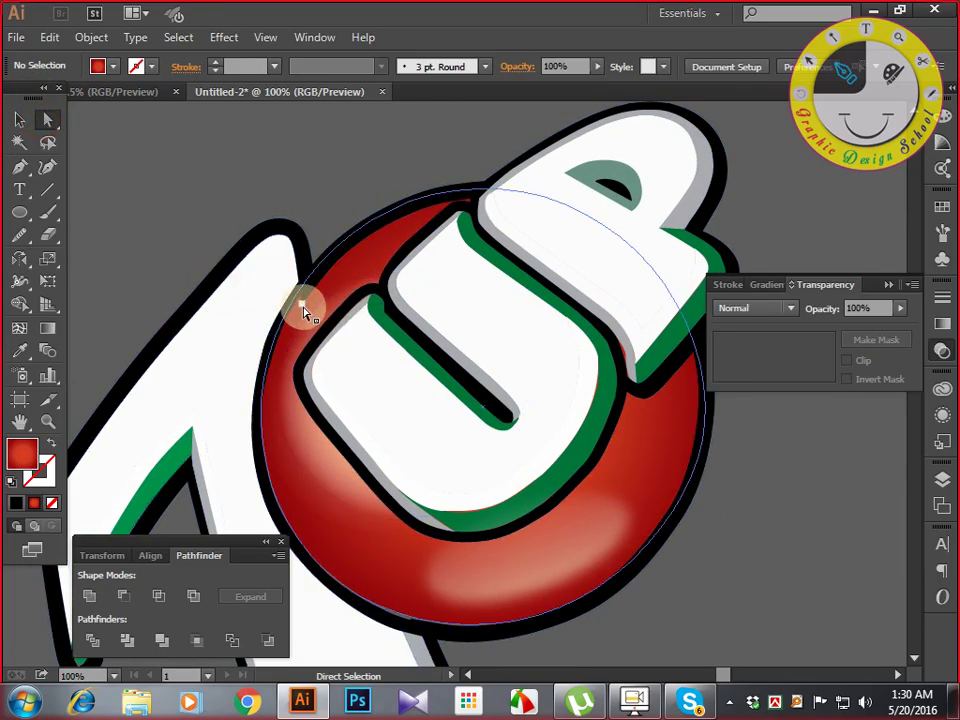
{"action": "left_click", "coordinate": [305, 312]}
{"action": "left_click", "coordinate": [377, 154]}
Try to merge regions of the red ball and black outline near the 7 with the Shape Builder tool, and undo it.
{"action": "left_click", "coordinate": [22, 120]}
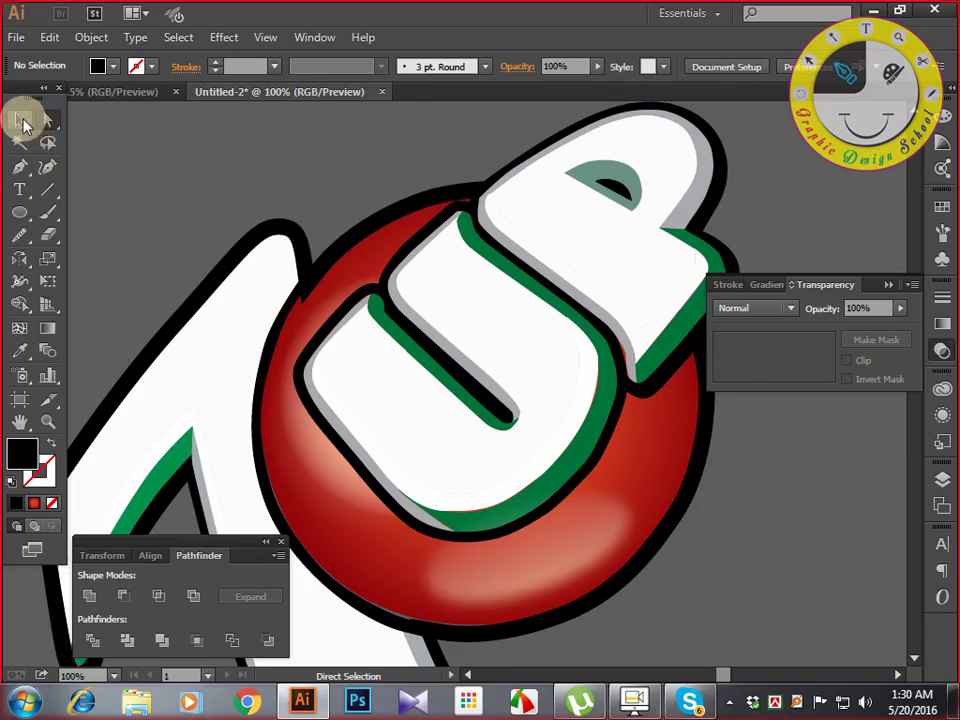
{"action": "left_click", "coordinate": [316, 280]}
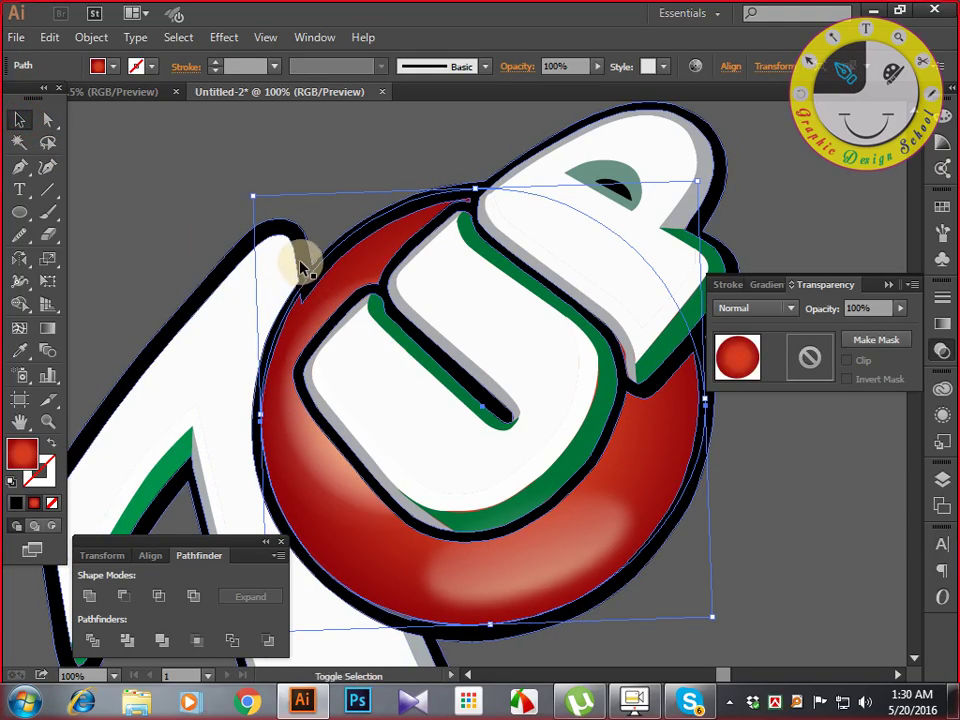
{"action": "left_click", "coordinate": [300, 266], "text": "shift"}
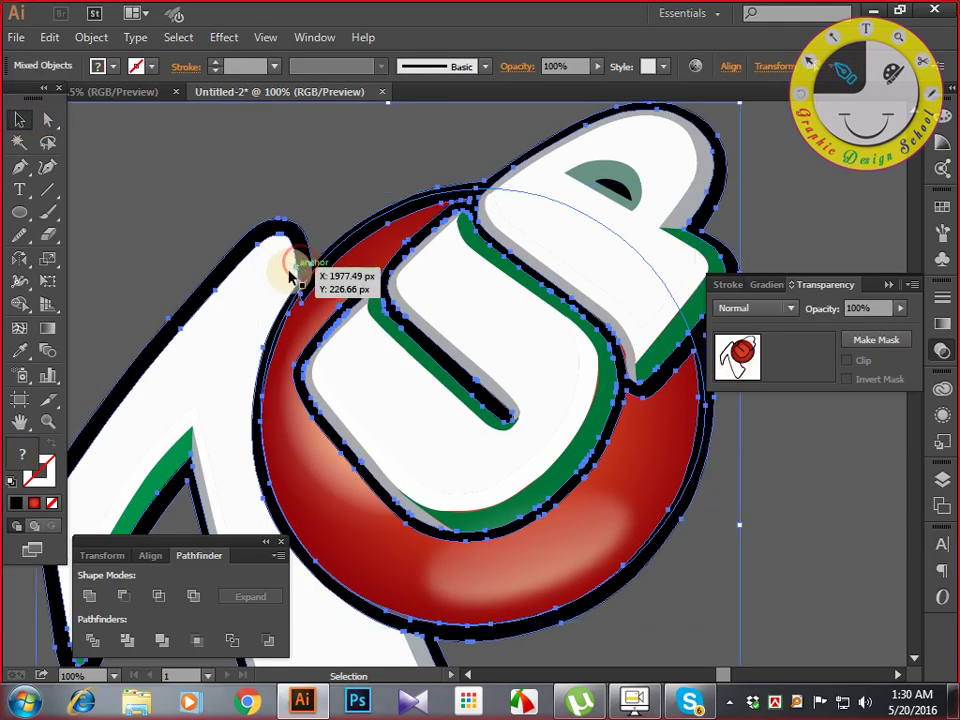
{"action": "left_click", "coordinate": [20, 304]}
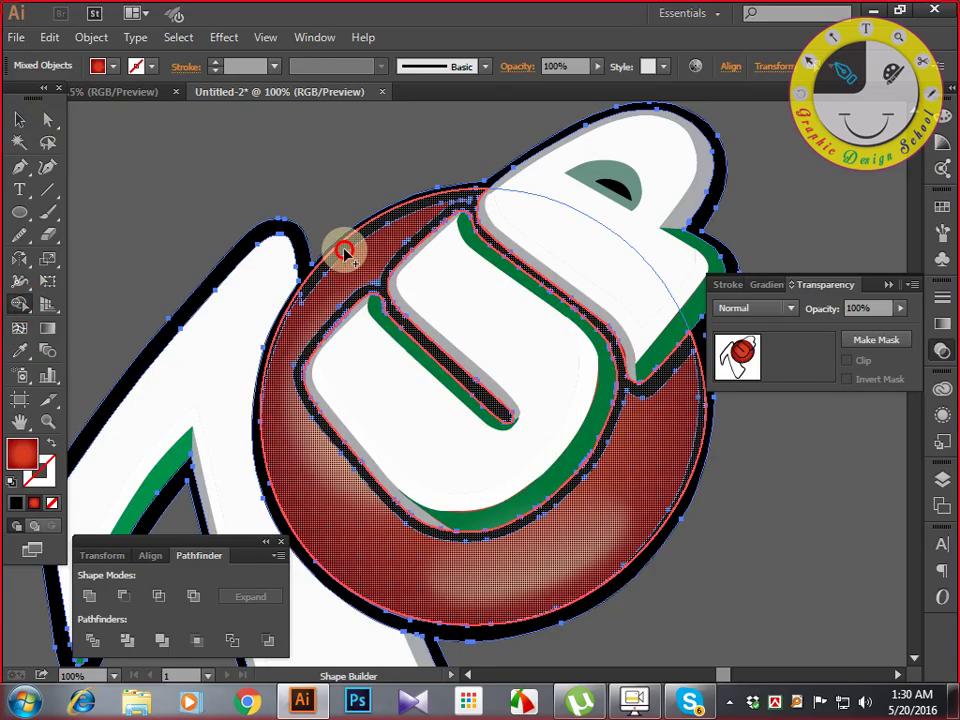
{"action": "left_click_drag", "start_coordinate": [346, 258], "coordinate": [355, 279]}
{"action": "key", "text": "ctrl+z"}
{"action": "left_click", "coordinate": [208, 266]}
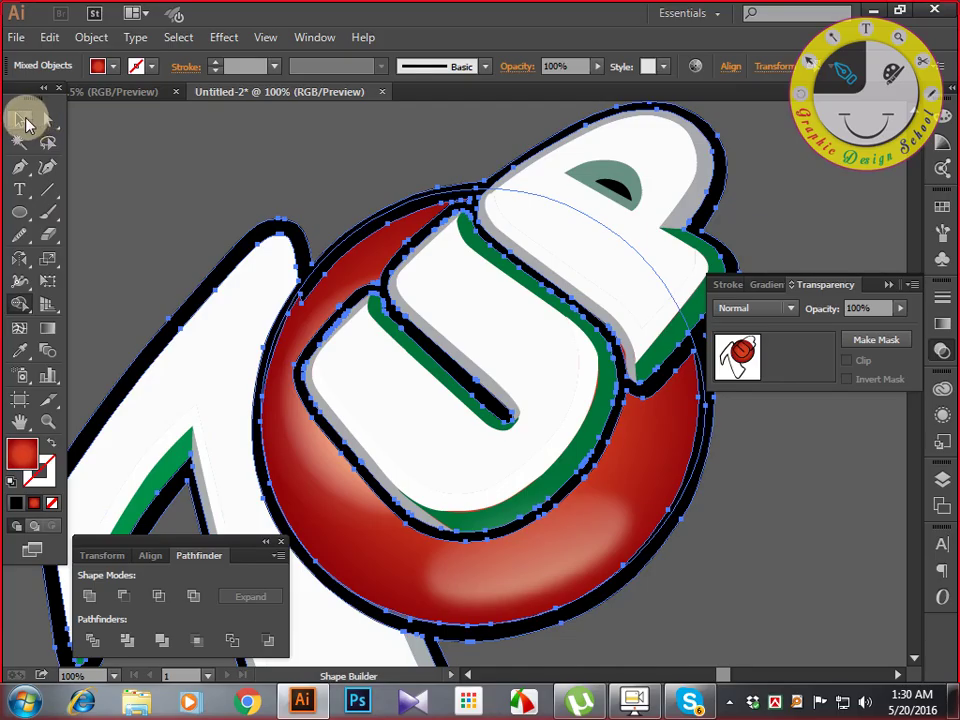
{"action": "left_click", "coordinate": [25, 119]}
{"action": "left_click", "coordinate": [213, 151]}
Move the black outline's notch anchor beside the top of the 7 up onto the ball's edge to remove the spike.
{"action": "key", "text": "space"}
{"action": "left_click_drag", "start_coordinate": [321, 159], "coordinate": [388, 148]}
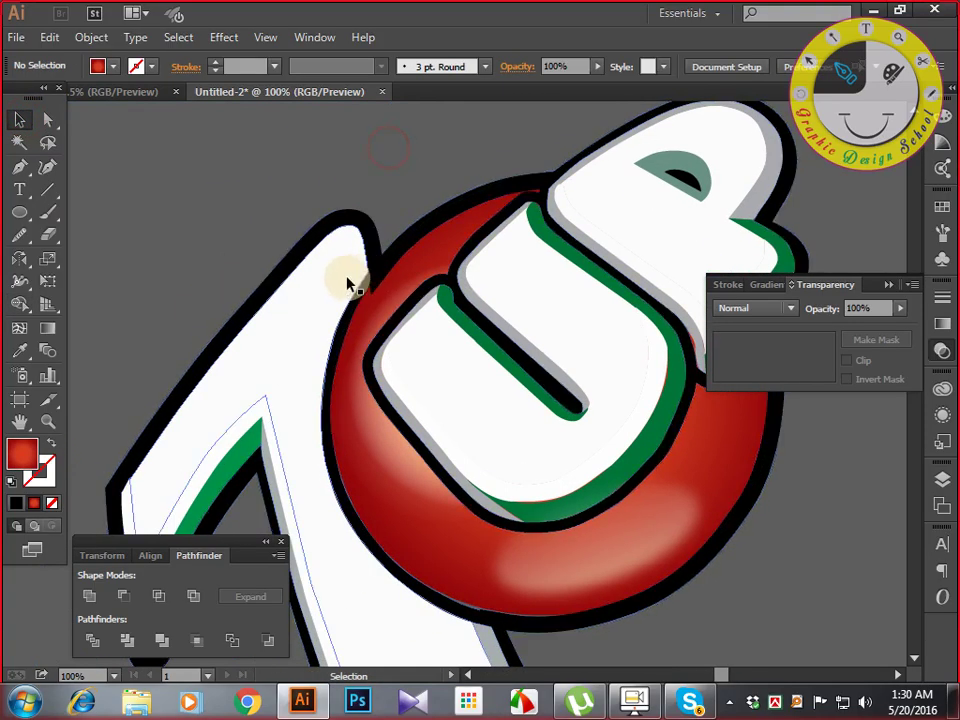
{"action": "key", "text": "ctrl+plus"}
{"action": "key", "text": "ctrl+plus"}
{"action": "key", "text": "ctrl+plus"}
{"action": "key", "text": "space"}
{"action": "left_click_drag", "start_coordinate": [311, 262], "coordinate": [470, 630]}
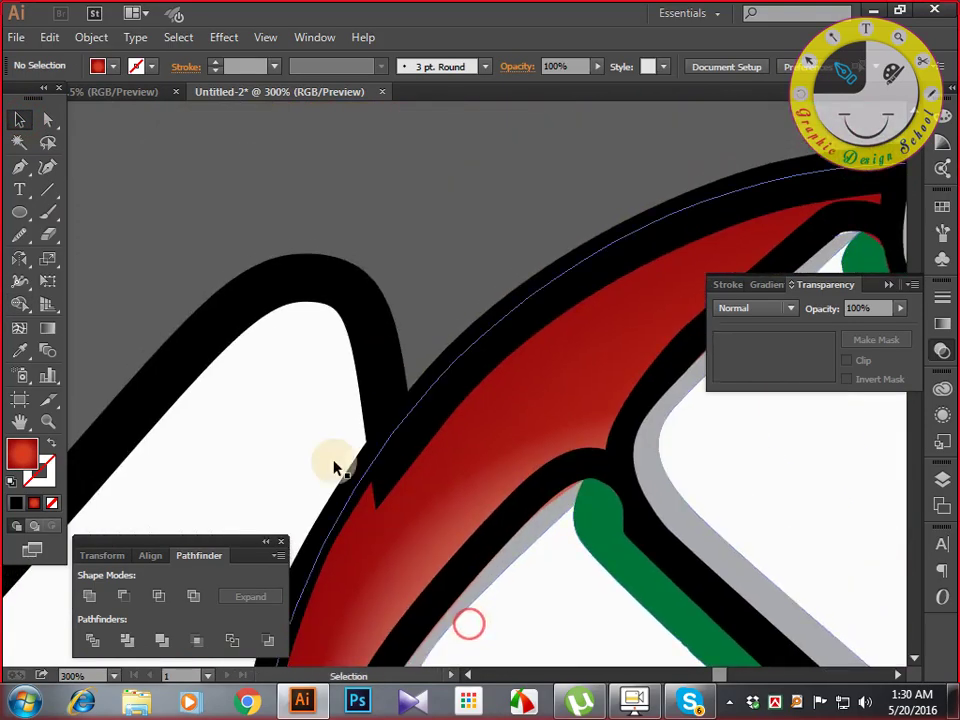
{"action": "left_click", "coordinate": [47, 119]}
{"action": "key", "text": "space"}
{"action": "left_click_drag", "start_coordinate": [362, 364], "coordinate": [389, 243]}
{"action": "left_click", "coordinate": [409, 389]}
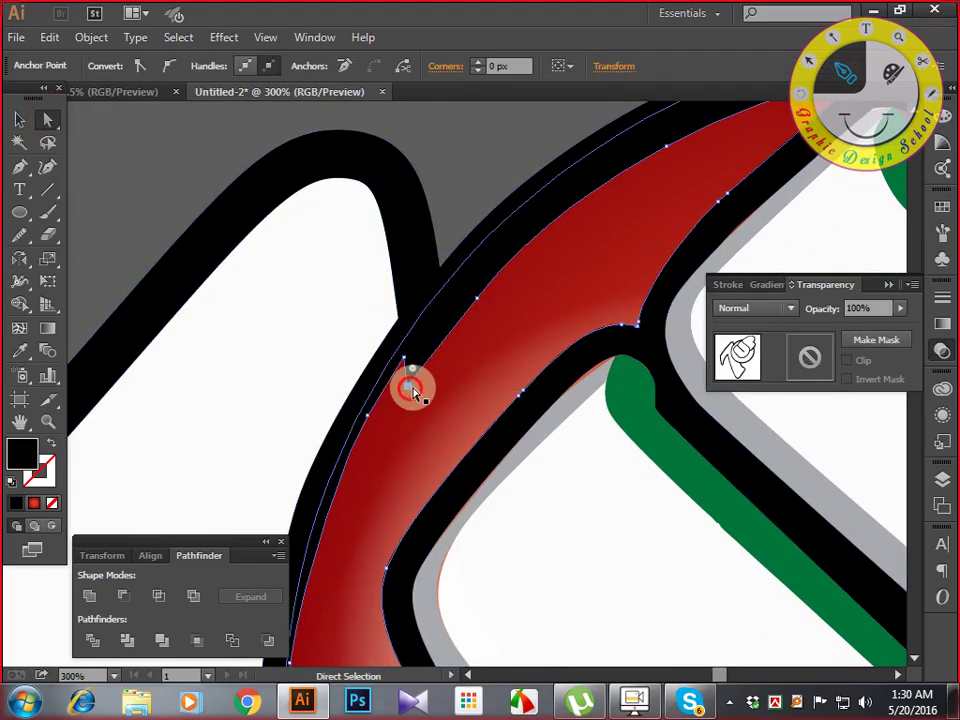
{"action": "left_click_drag", "start_coordinate": [410, 390], "coordinate": [407, 358]}
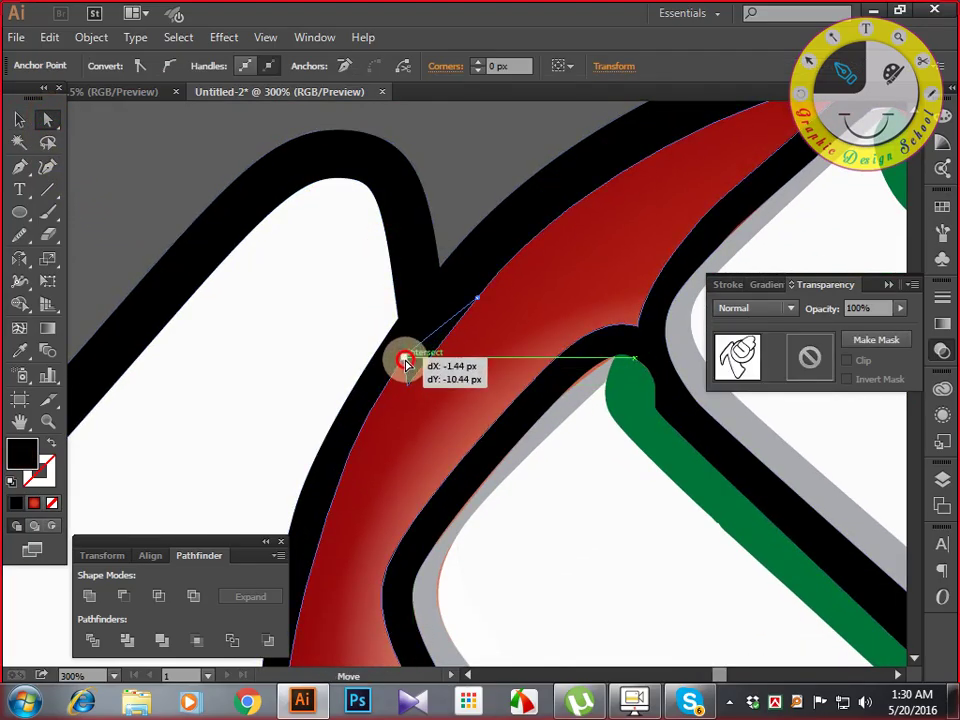
Reposition the anchors along the outline's inner edge at the ball's upper left so the black band follows a smooth, even curve.
{"action": "left_click_drag", "start_coordinate": [476, 296], "coordinate": [399, 322]}
{"action": "left_click", "coordinate": [405, 333]}
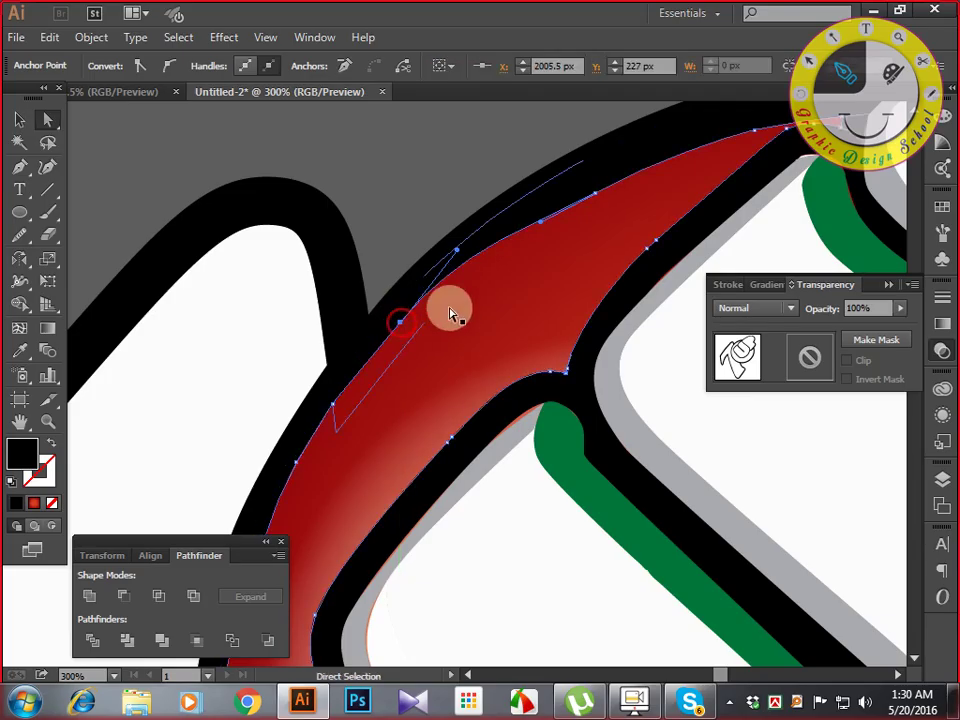
{"action": "left_click_drag", "start_coordinate": [524, 294], "coordinate": [420, 371]}
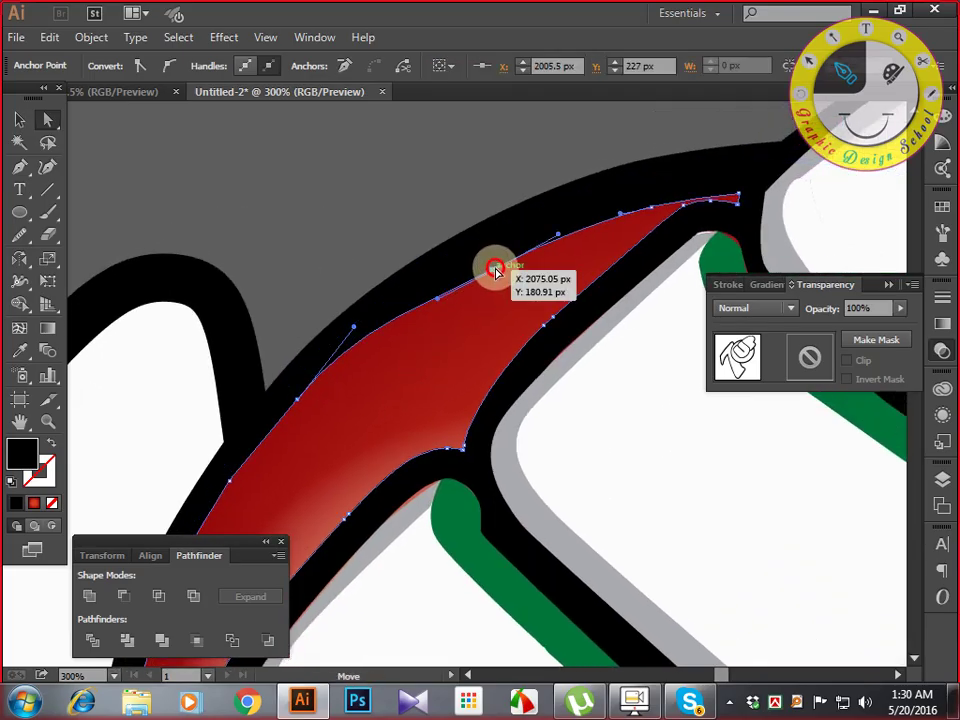
{"action": "left_click_drag", "start_coordinate": [495, 270], "coordinate": [493, 258]}
{"action": "mouse_move", "coordinate": [593, 223]}
{"action": "left_mouse_down"}
{"action": "mouse_move", "coordinate": [557, 257]}
{"action": "mouse_move", "coordinate": [592, 237]}
{"action": "left_mouse_up"}
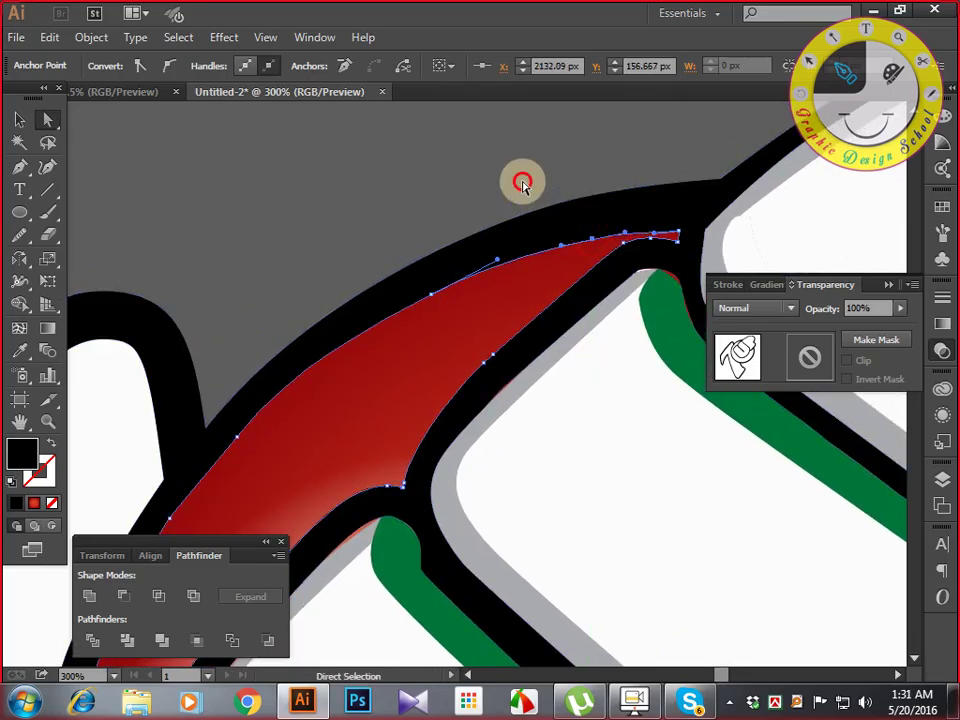
{"action": "left_click", "coordinate": [522, 183]}
{"action": "key", "text": "space"}
{"action": "left_click_drag", "start_coordinate": [435, 285], "coordinate": [450, 208]}
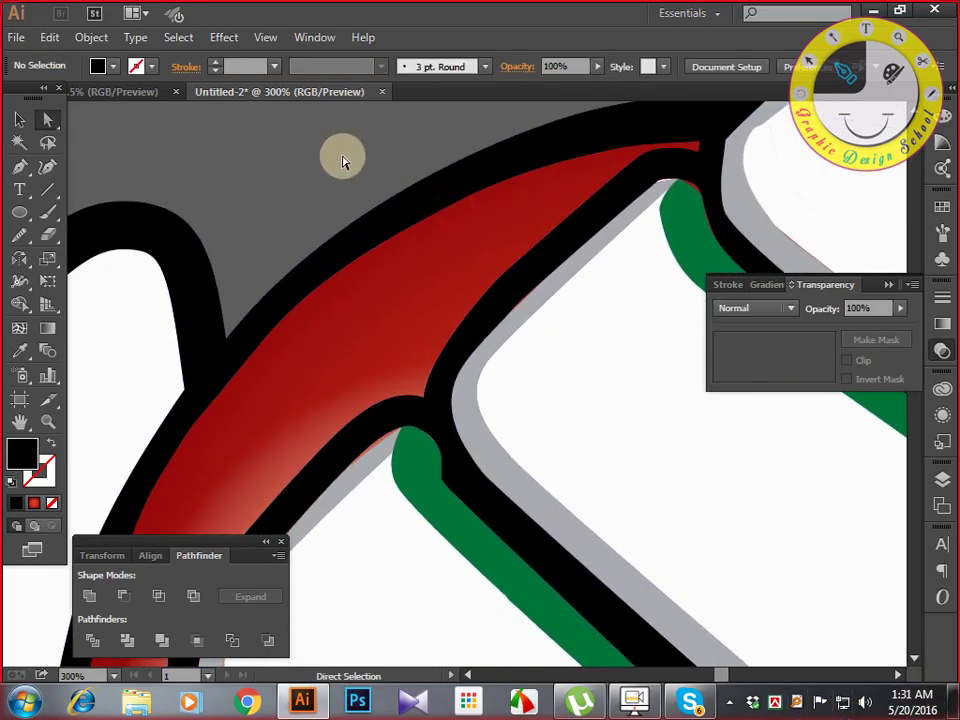
Review the corrected outline across the whole logo and compare it with the reference image.
{"action": "key", "text": "ctrl+minus"}
{"action": "key", "text": "ctrl+minus"}
{"action": "key", "text": "ctrl+minus"}
{"action": "key", "text": "ctrl+minus"}
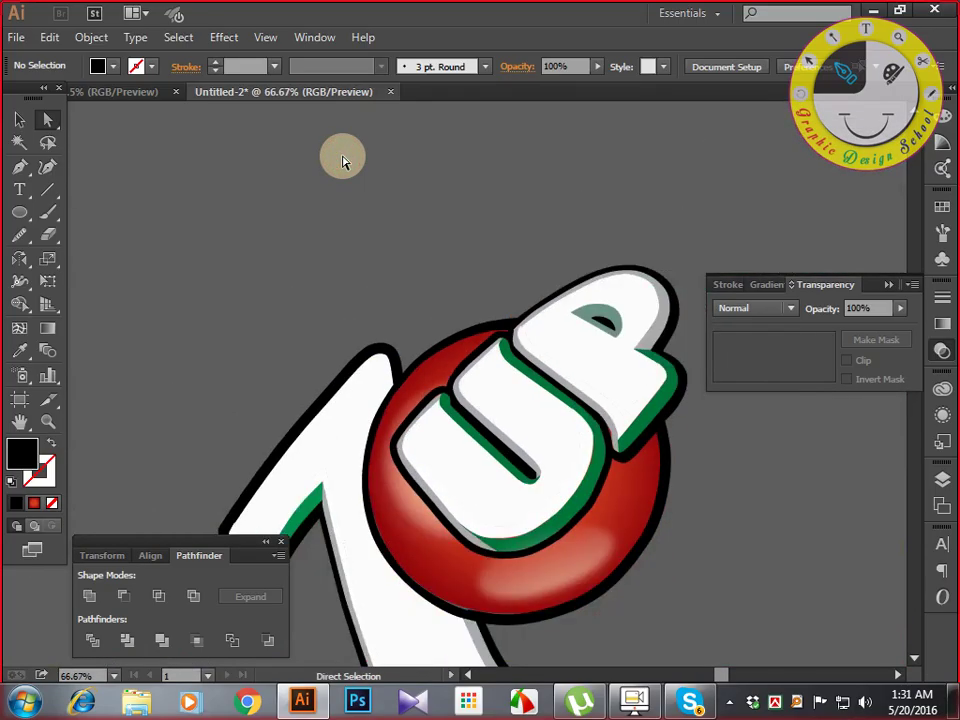
{"action": "key", "text": "space"}
{"action": "left_click_drag", "start_coordinate": [420, 264], "coordinate": [418, 242]}
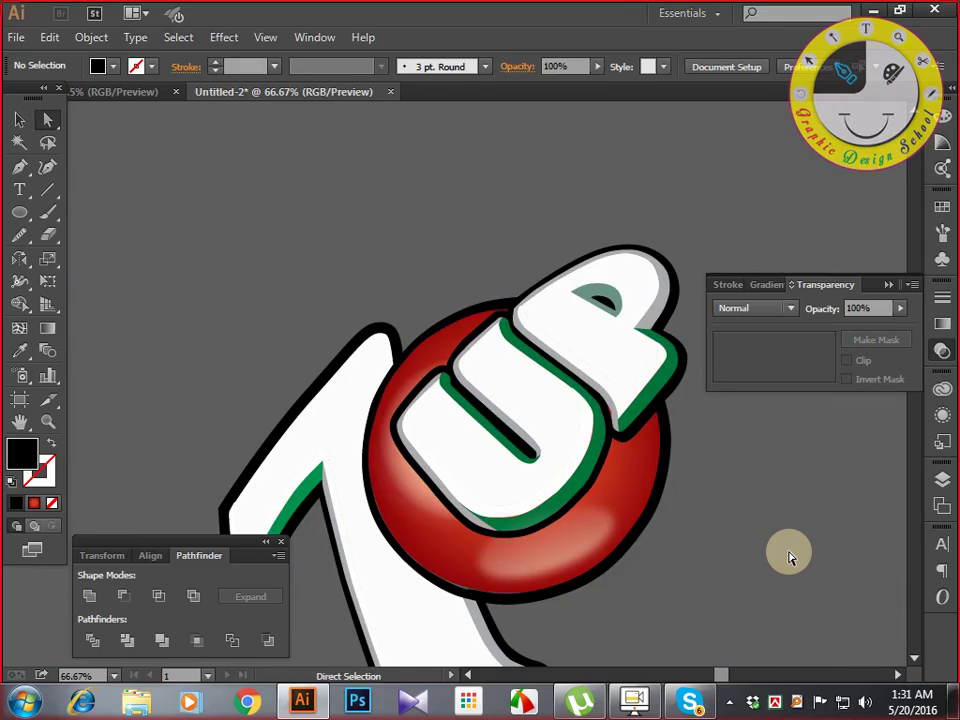
{"action": "key", "text": "space"}
{"action": "left_click_drag", "start_coordinate": [790, 557], "coordinate": [761, 460]}
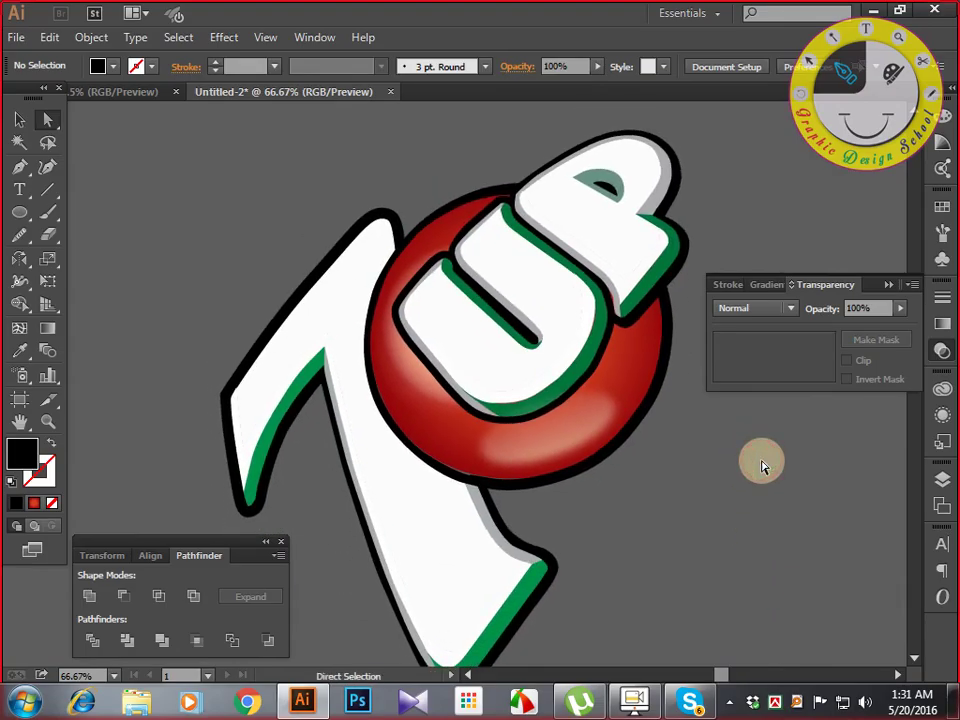
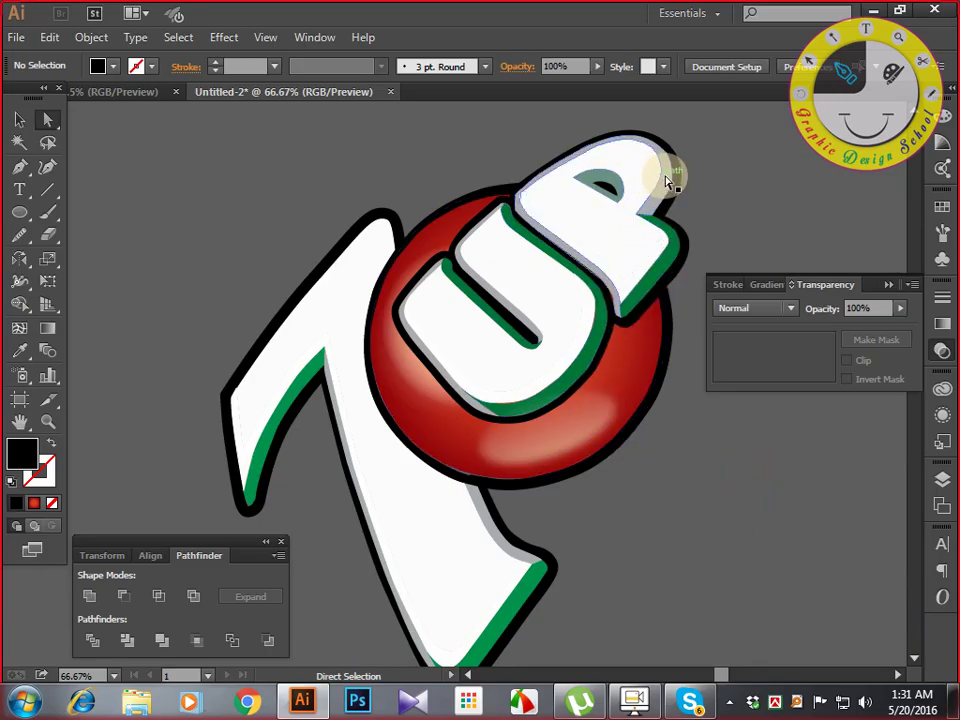
{"action": "key", "text": "ctrl+minus"}
{"action": "key", "text": "ctrl+minus"}
{"action": "key", "text": "ctrl+minus"}
{"action": "key", "text": "ctrl+minus"}
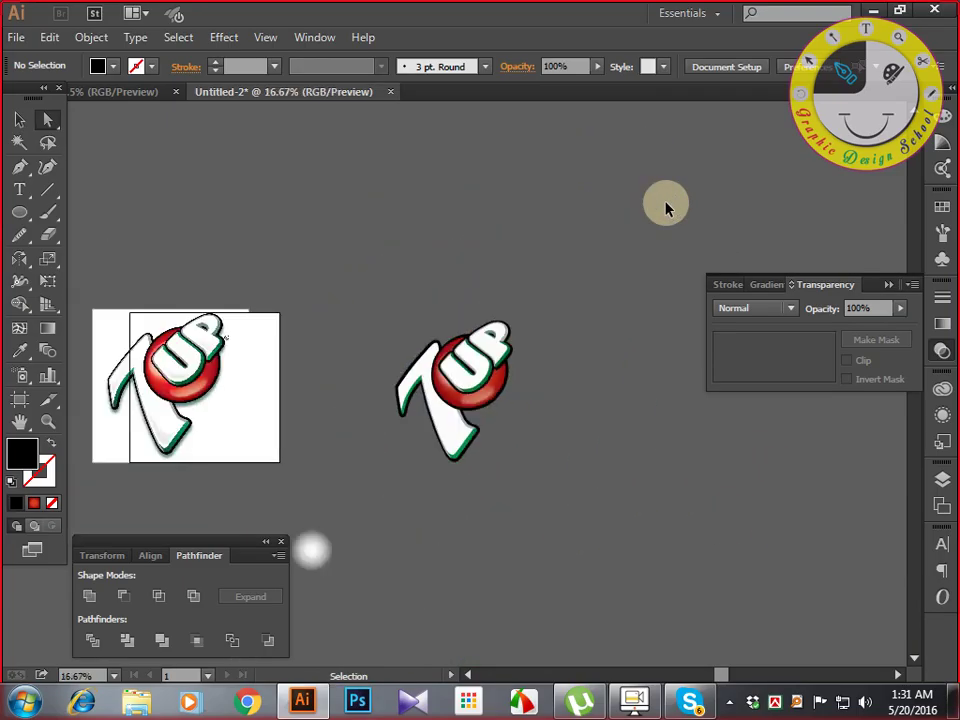
Examine the registered-trademark symbol beside the P in the reference image.
{"action": "left_click", "coordinate": [188, 325]}
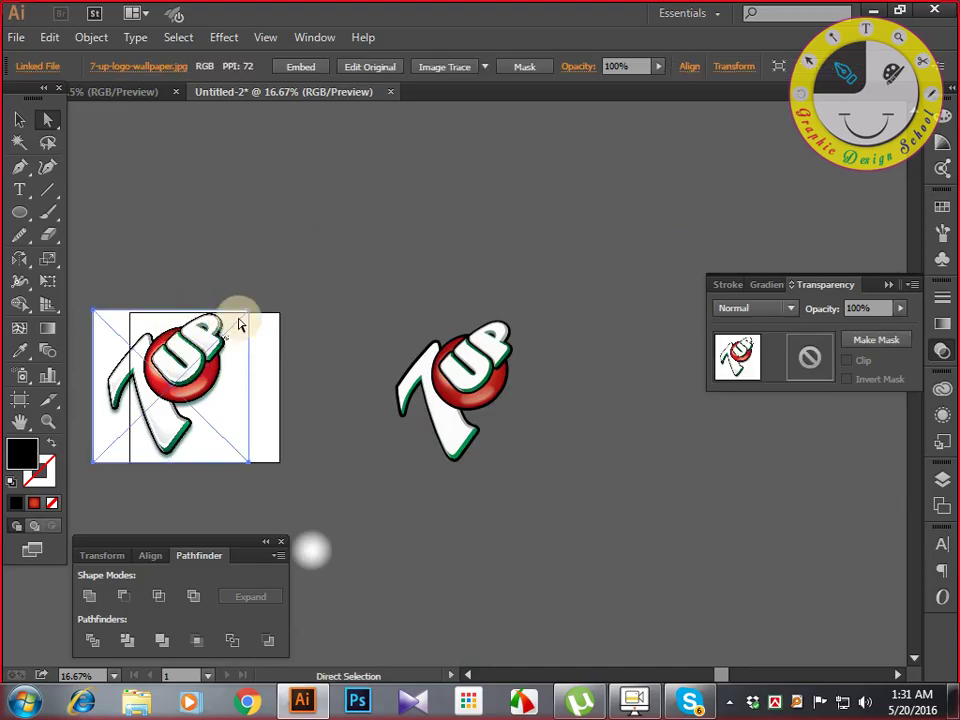
{"action": "left_click", "coordinate": [395, 315]}
{"action": "left_click_drag", "start_coordinate": [170, 371], "coordinate": [151, 444]}
{"action": "key", "text": "ctrl+plus"}
{"action": "key", "text": "ctrl+plus"}
{"action": "left_click_drag", "start_coordinate": [399, 422], "coordinate": [644, 480]}
{"action": "left_click_drag", "start_coordinate": [616, 428], "coordinate": [558, 476]}
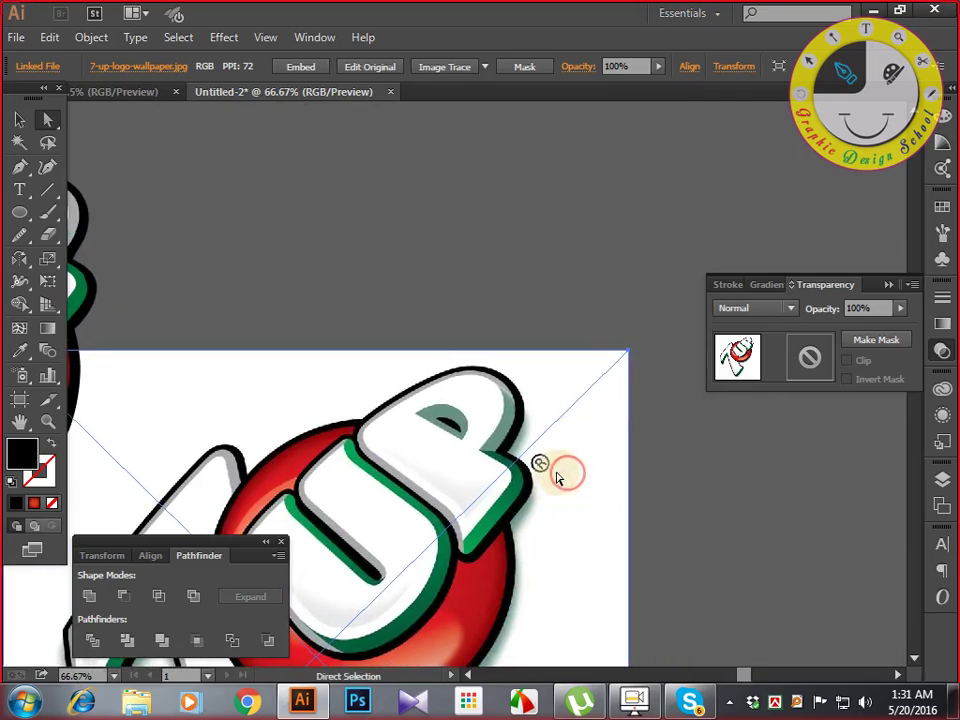
{"action": "left_click_drag", "start_coordinate": [465, 456], "coordinate": [595, 545]}
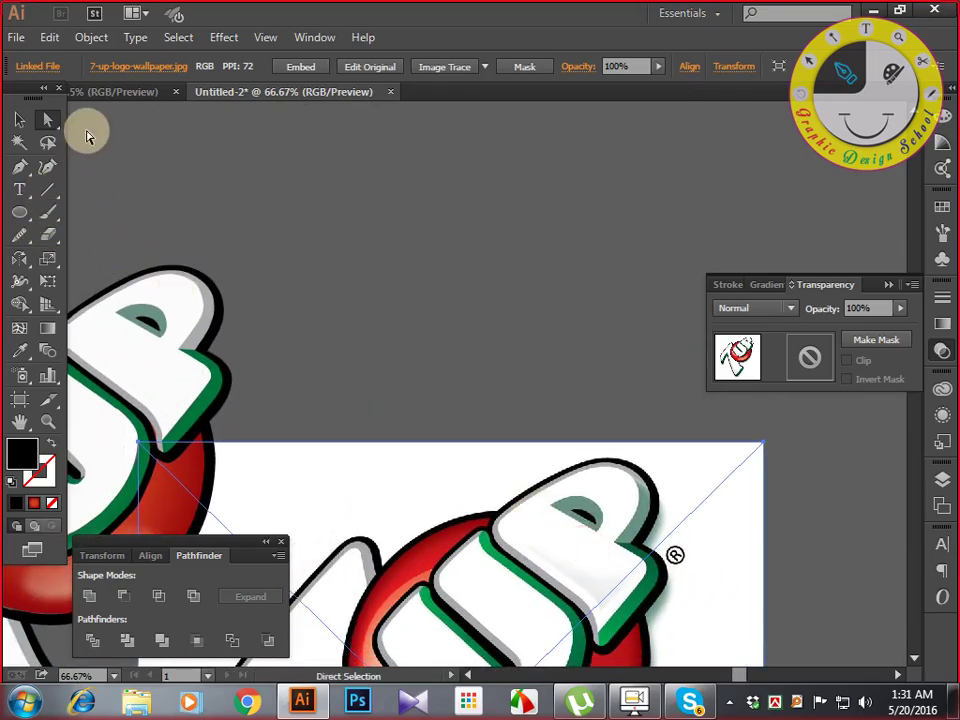
Start a point text object in the empty area above the reference image and open the glyph table.
{"action": "left_click", "coordinate": [18, 189]}
{"action": "left_click", "coordinate": [396, 257]}
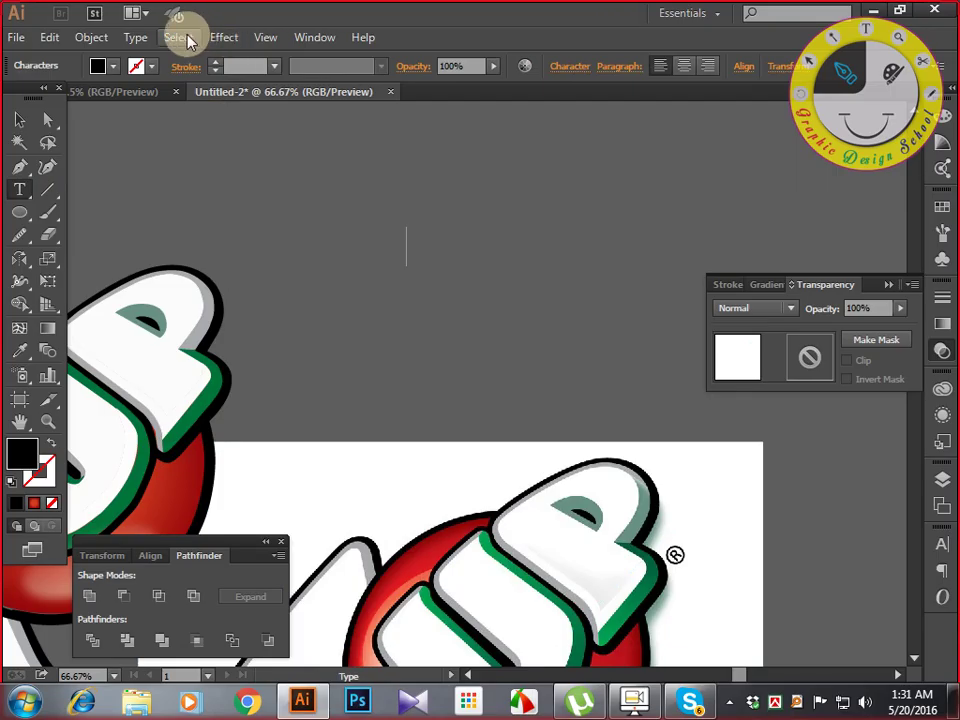
{"action": "left_click", "coordinate": [140, 40]}
{"action": "left_click", "coordinate": [167, 146]}
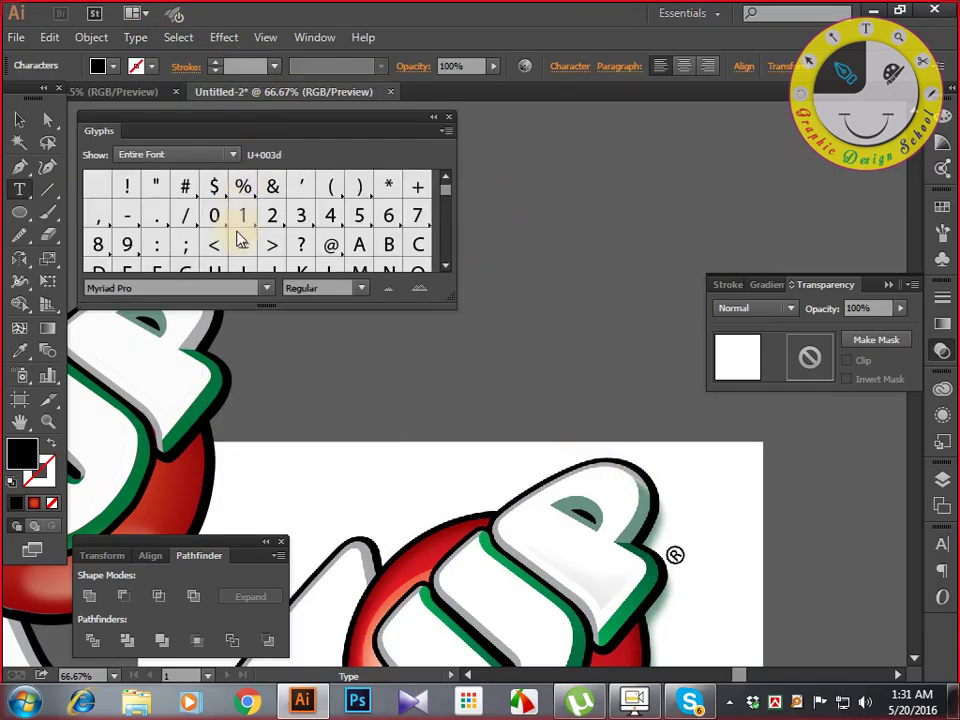
Find the ® glyph in the Myriad Pro Regular character set and insert it into the new text object.
{"action": "scroll", "coordinate": [347, 250], "scroll_direction": "down", "scroll_amount": 2}
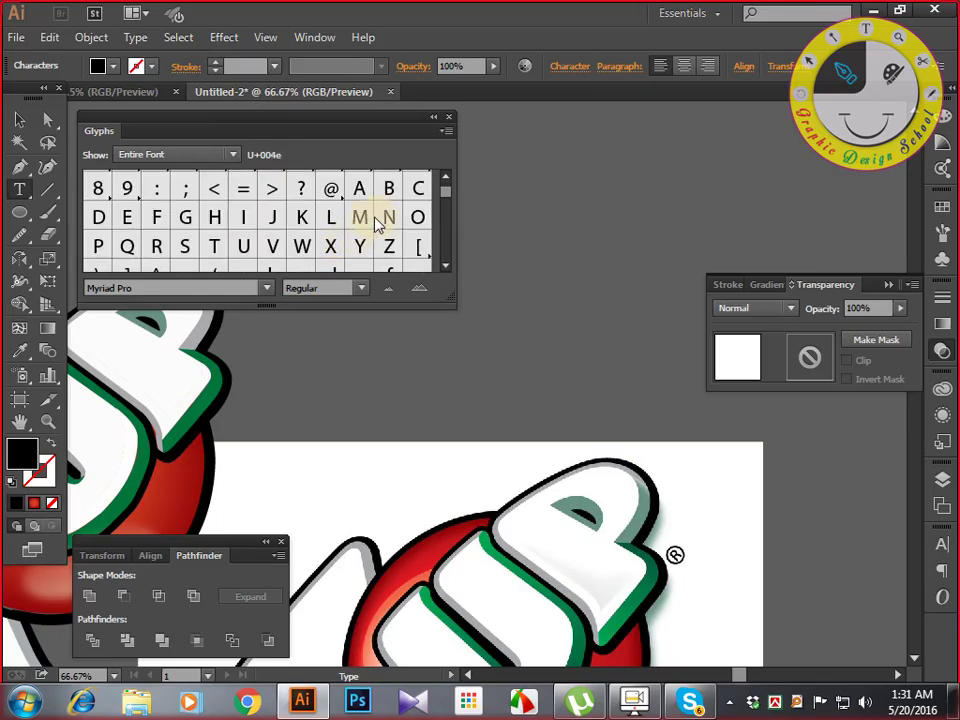
{"action": "scroll", "coordinate": [368, 224], "scroll_direction": "down", "scroll_amount": 6}
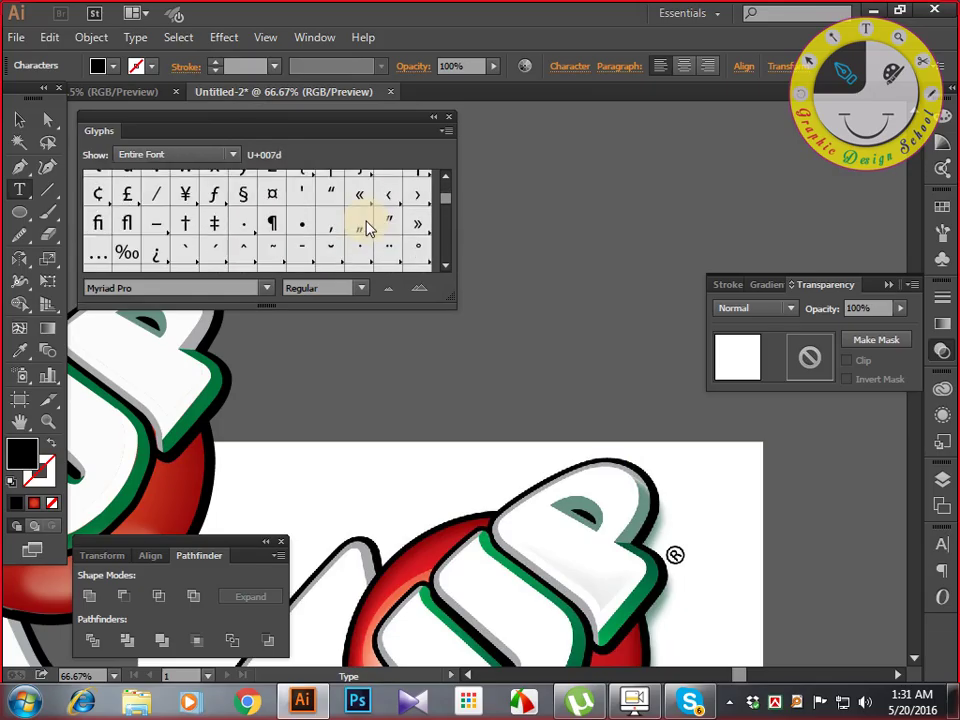
{"action": "scroll", "coordinate": [368, 227], "scroll_direction": "down", "scroll_amount": 2}
{"action": "scroll", "coordinate": [360, 244], "scroll_direction": "down", "scroll_amount": 2}
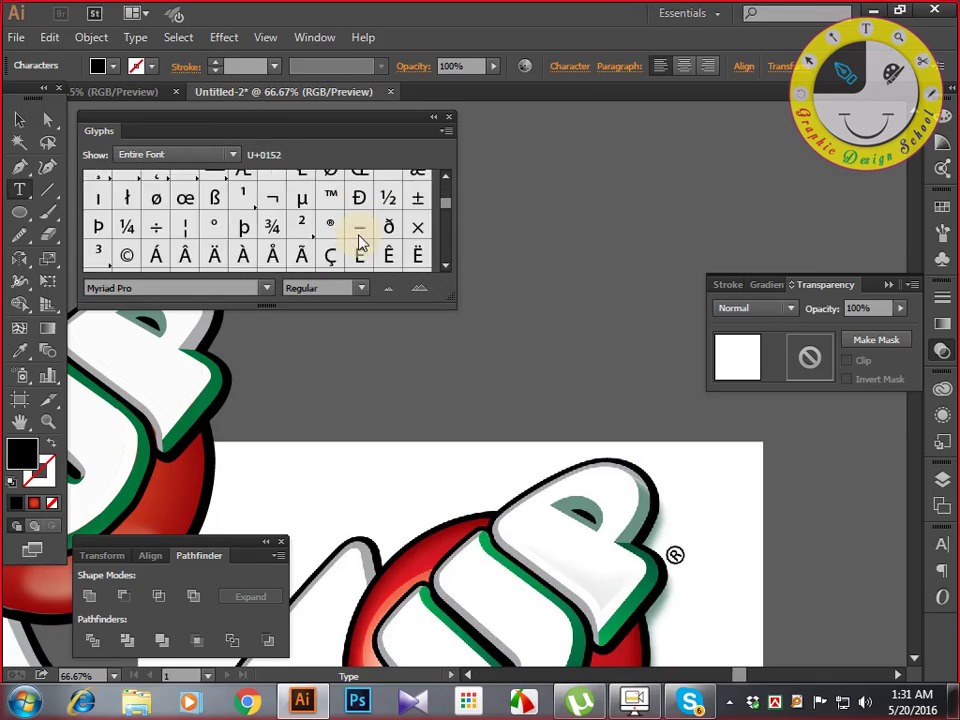
{"action": "scroll", "coordinate": [360, 243], "scroll_direction": "down", "scroll_amount": 10}
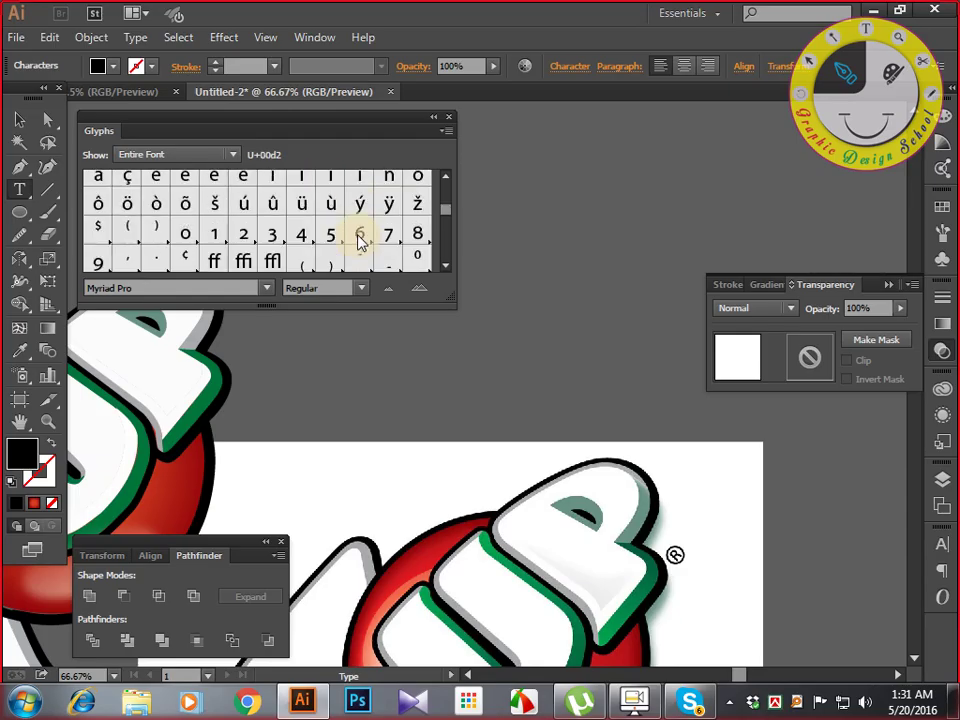
{"action": "scroll", "coordinate": [360, 243], "scroll_direction": "down", "scroll_amount": 5}
{"action": "scroll", "coordinate": [360, 243], "scroll_direction": "down", "scroll_amount": 8}
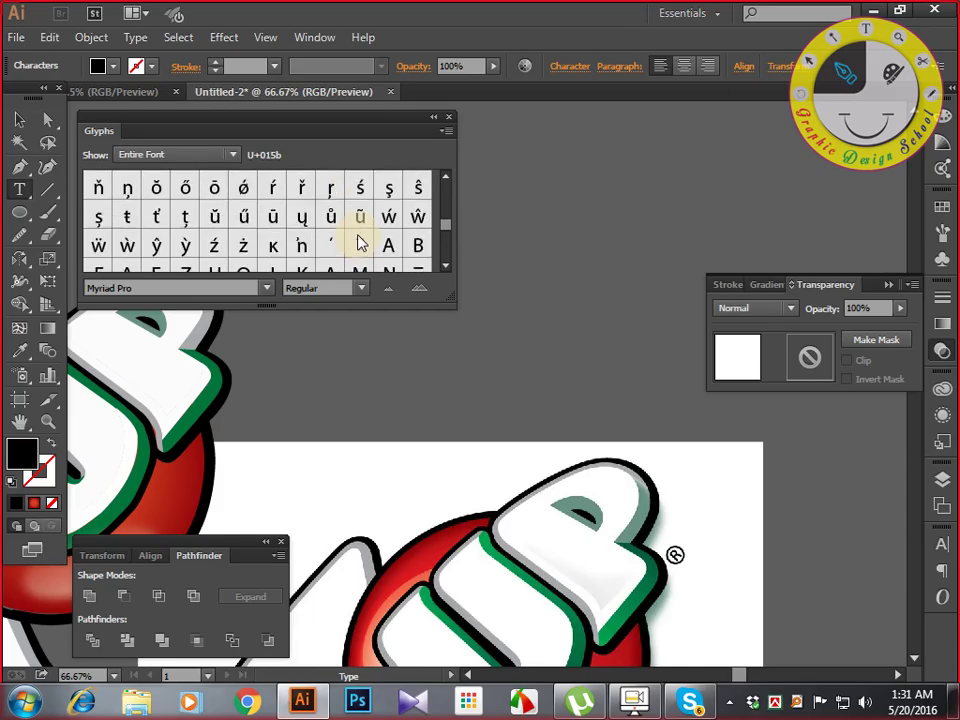
{"action": "scroll", "coordinate": [360, 243], "scroll_direction": "down", "scroll_amount": 10}
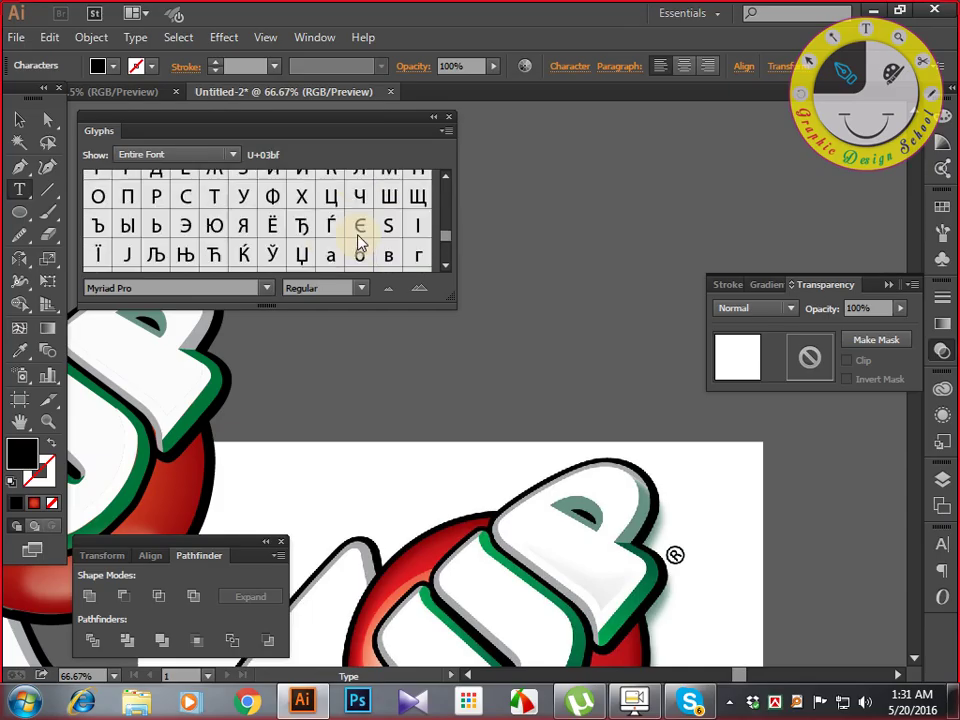
{"action": "scroll", "coordinate": [359, 243], "scroll_direction": "down", "scroll_amount": 8}
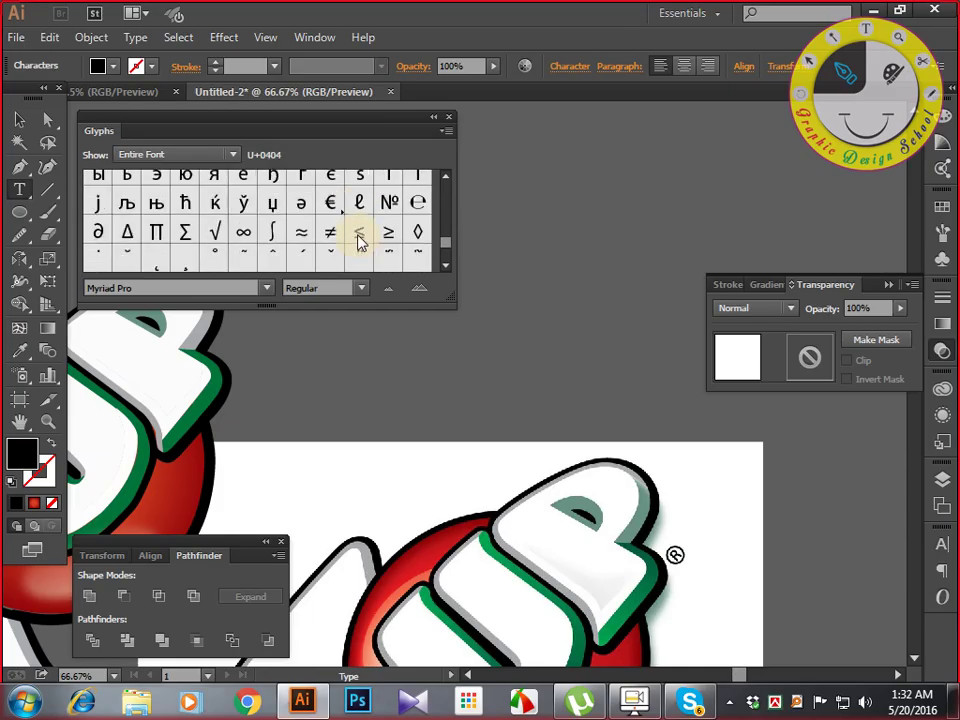
{"action": "scroll", "coordinate": [360, 243], "scroll_direction": "up", "scroll_amount": 1}
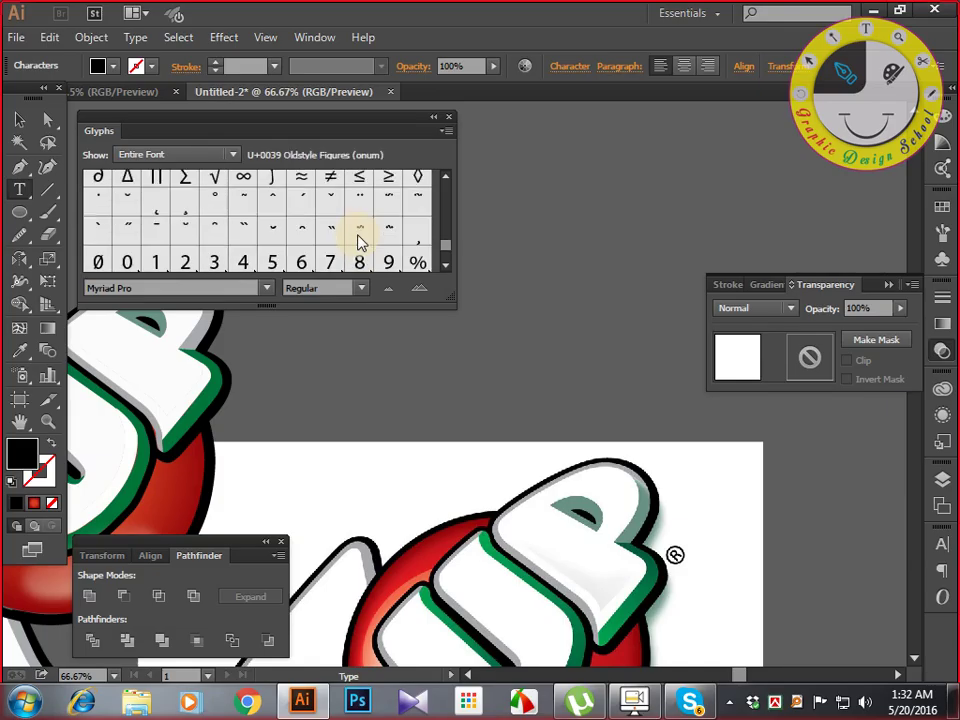
{"action": "scroll", "coordinate": [360, 243], "scroll_direction": "down", "scroll_amount": 3}
{"action": "scroll", "coordinate": [360, 243], "scroll_direction": "down", "scroll_amount": 3}
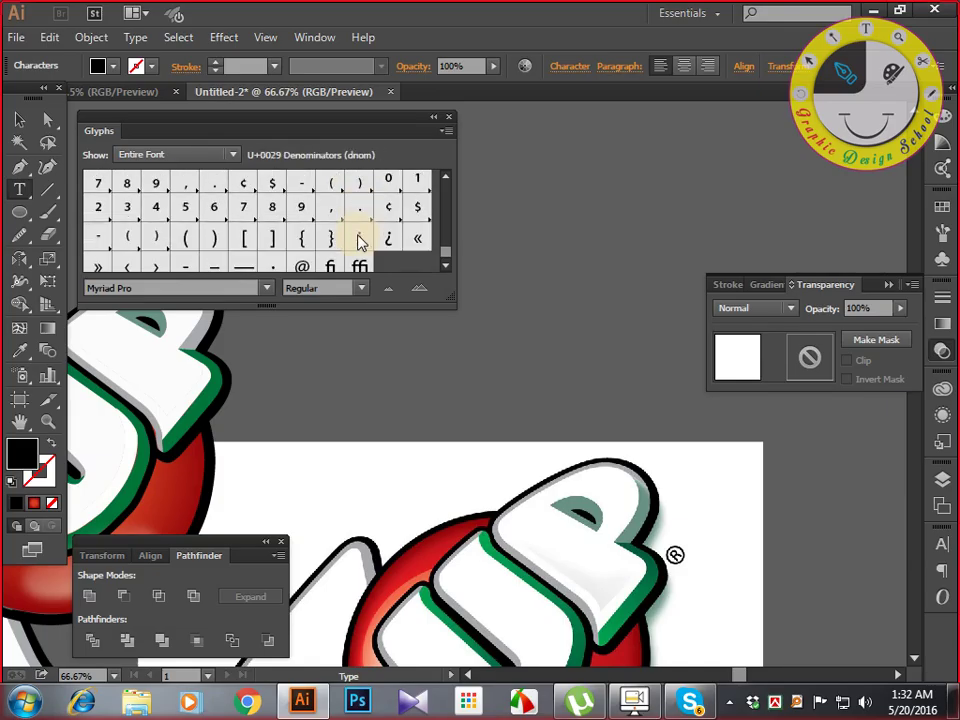
{"action": "scroll", "coordinate": [360, 243], "scroll_direction": "up", "scroll_amount": 6}
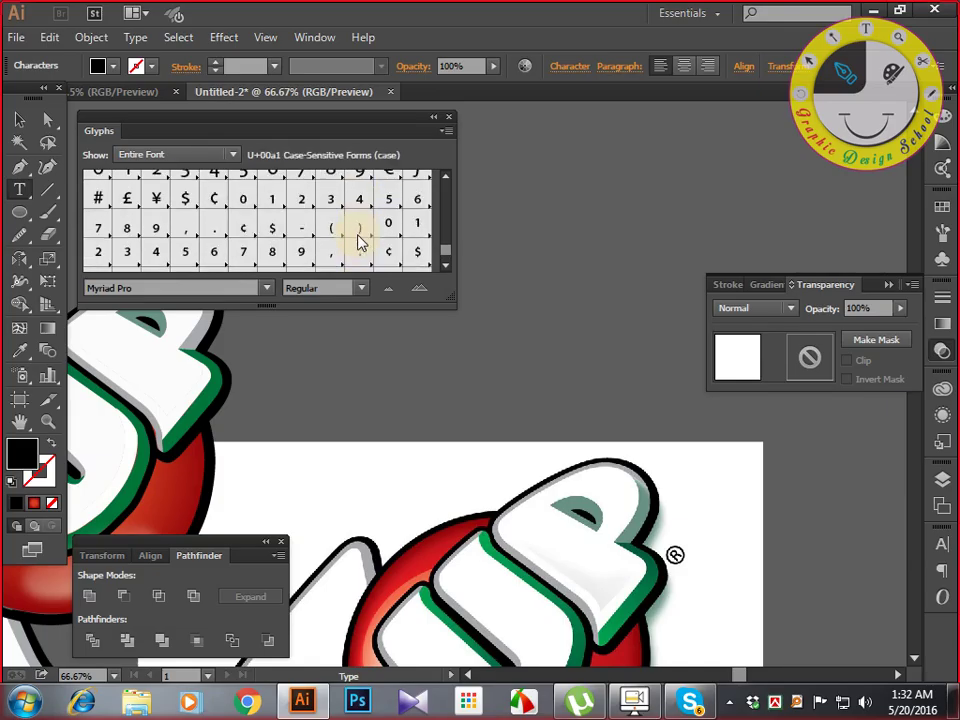
{"action": "scroll", "coordinate": [360, 243], "scroll_direction": "up", "scroll_amount": 8}
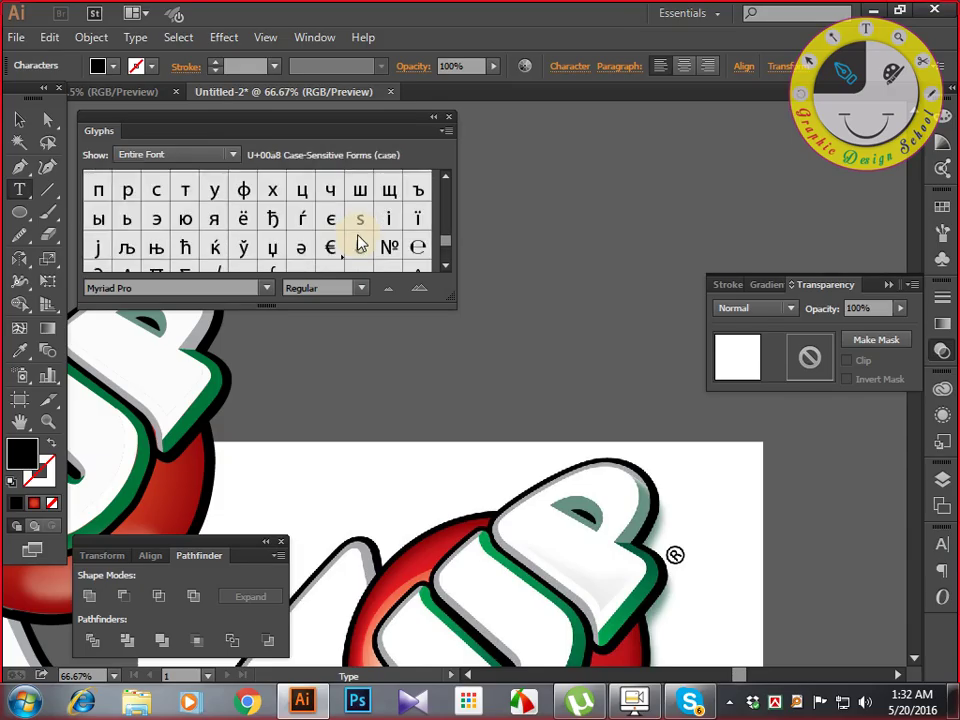
{"action": "scroll", "coordinate": [360, 243], "scroll_direction": "up", "scroll_amount": 6}
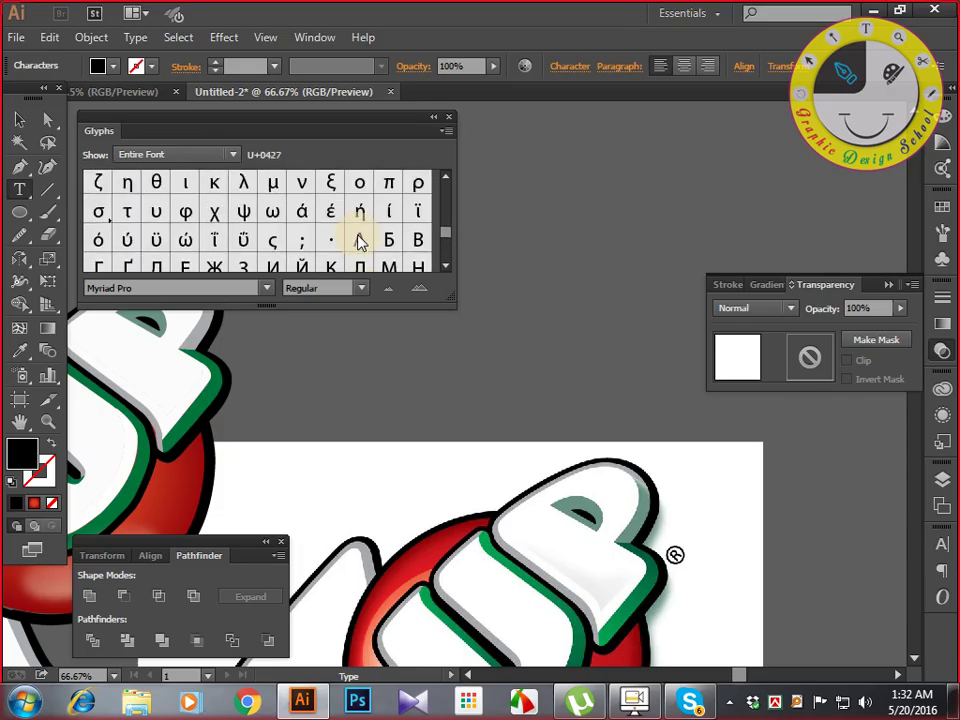
{"action": "scroll", "coordinate": [360, 243], "scroll_direction": "up", "scroll_amount": 5}
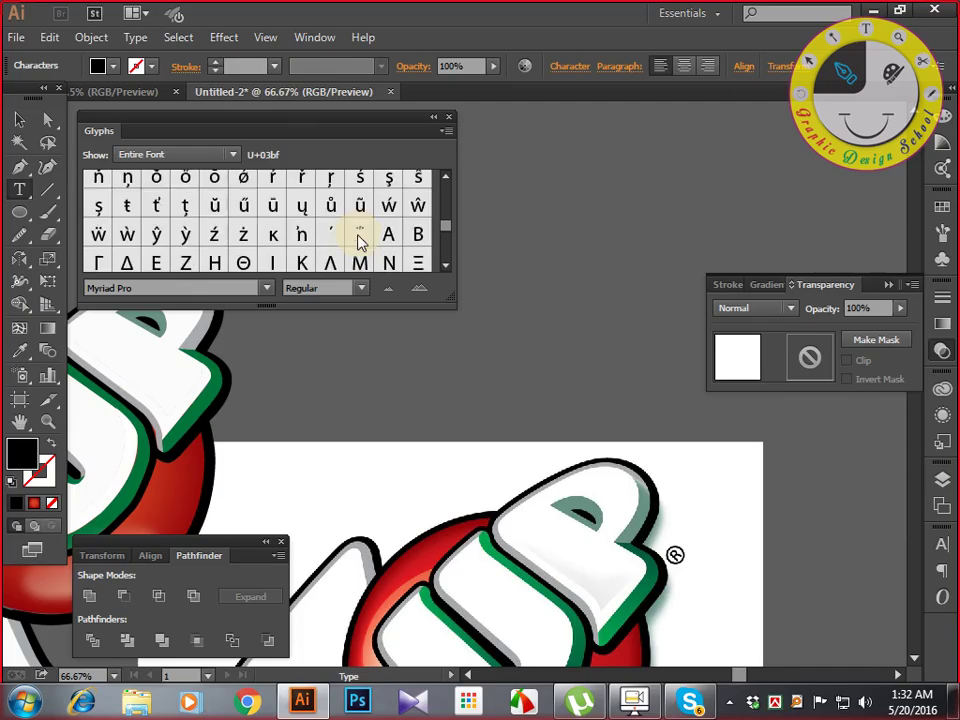
{"action": "scroll", "coordinate": [360, 243], "scroll_direction": "up", "scroll_amount": 8}
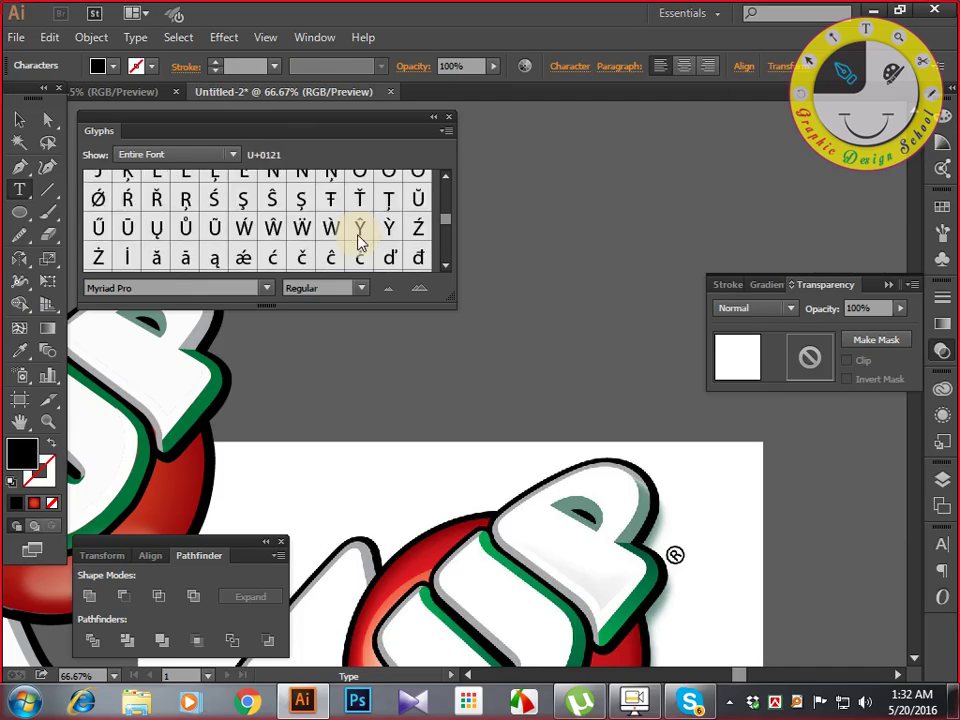
{"action": "scroll", "coordinate": [360, 243], "scroll_direction": "up", "scroll_amount": 6}
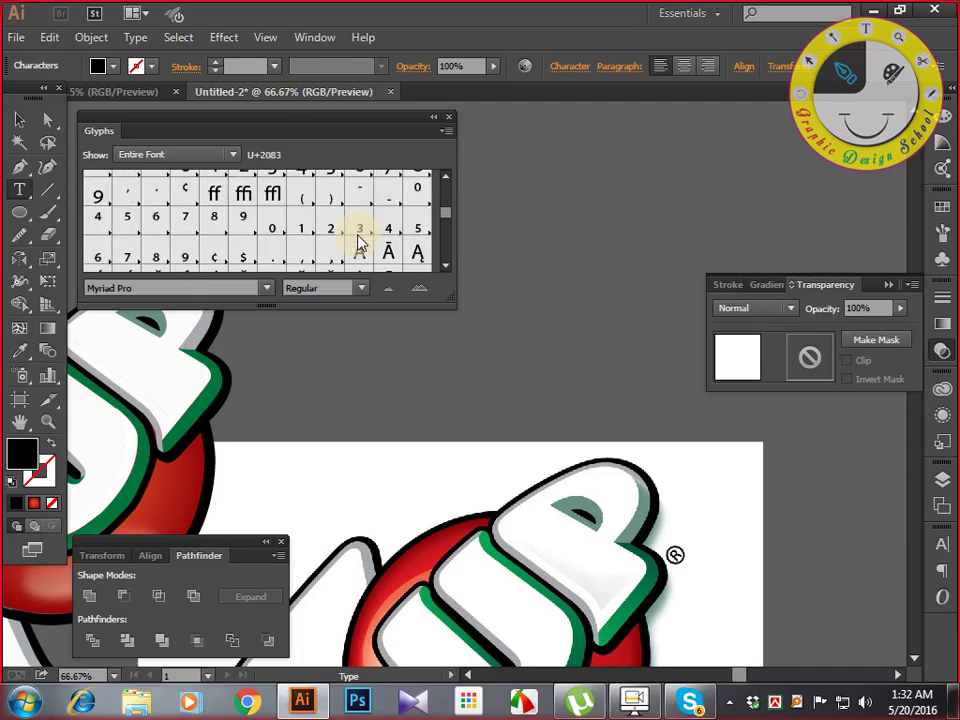
{"action": "scroll", "coordinate": [360, 243], "scroll_direction": "up", "scroll_amount": 3}
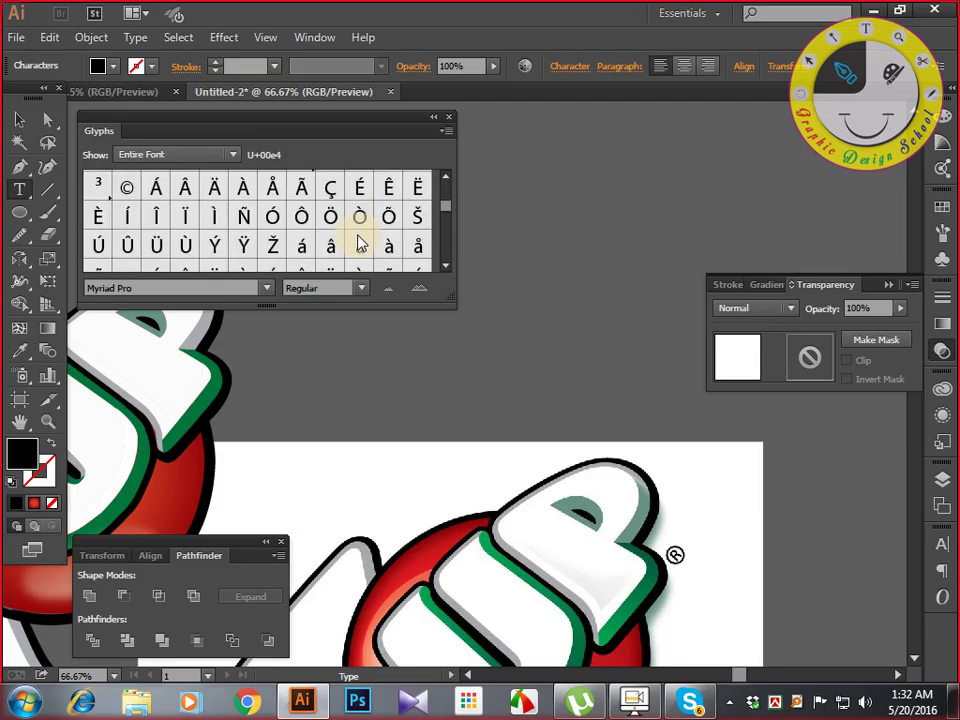
{"action": "scroll", "coordinate": [360, 243], "scroll_direction": "up", "scroll_amount": 2}
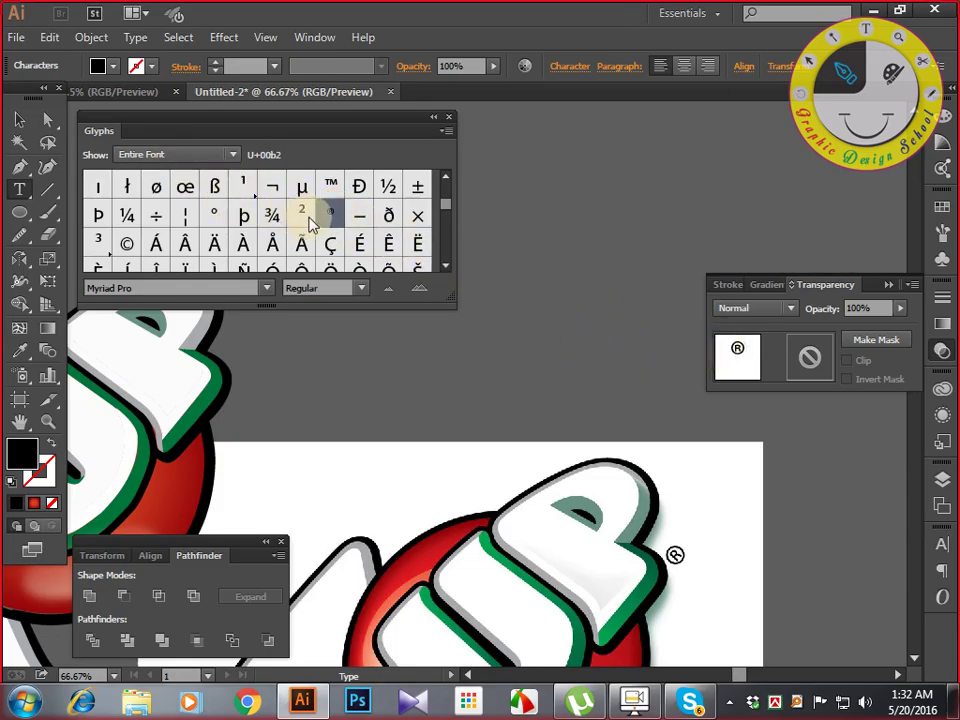
Insert another ® glyph into the text object, finish text editing and move the glyph table clear of the symbols.
{"action": "double_click", "coordinate": [325, 213]}
{"action": "left_click", "coordinate": [17, 119]}
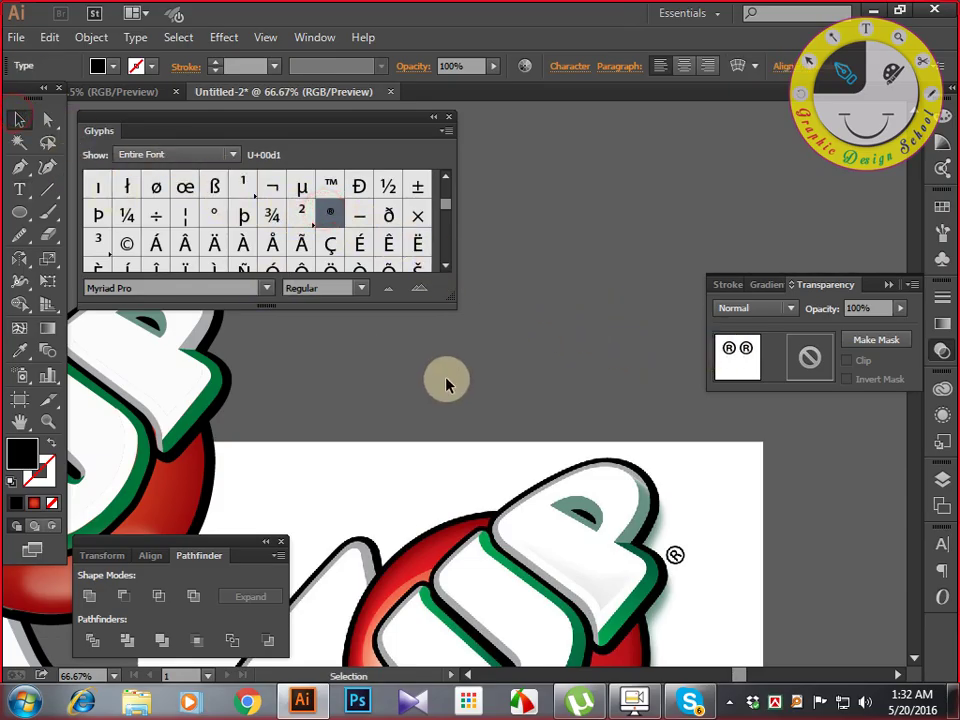
{"action": "left_click", "coordinate": [446, 380]}
{"action": "left_click", "coordinate": [764, 155]}
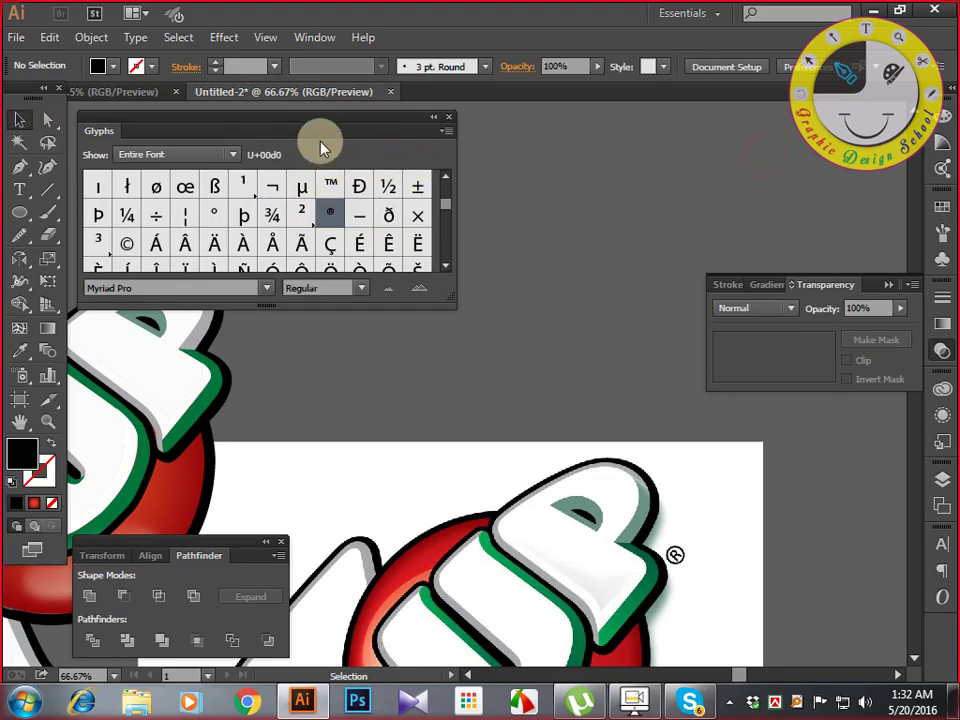
{"action": "left_click_drag", "start_coordinate": [352, 126], "coordinate": [855, 150]}
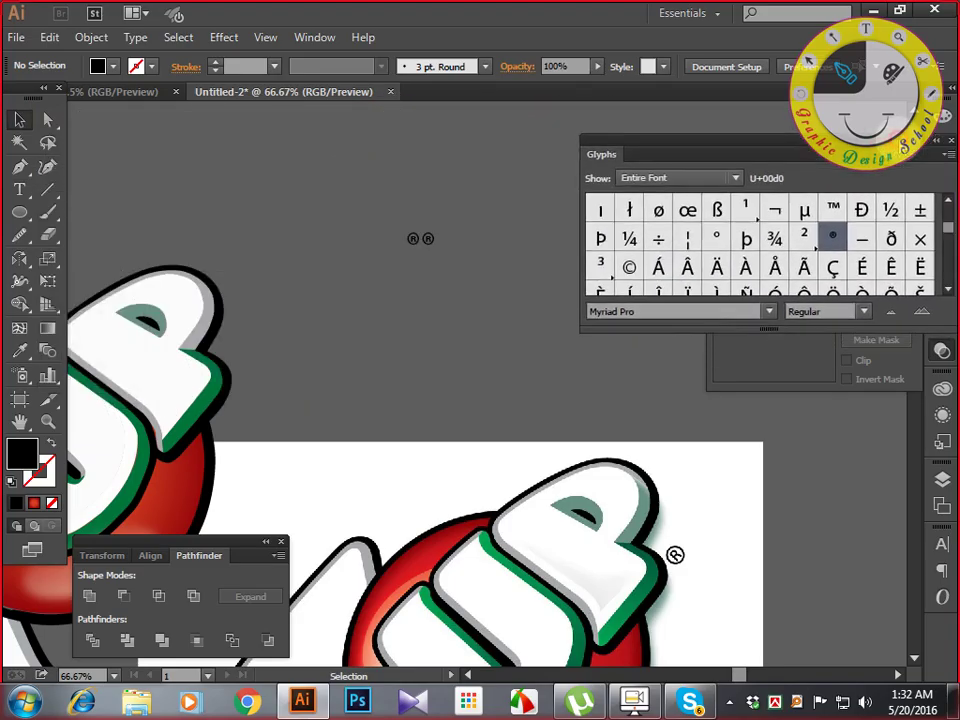
Delete the second ® from the text object above the reference image.
{"action": "left_click", "coordinate": [432, 243]}
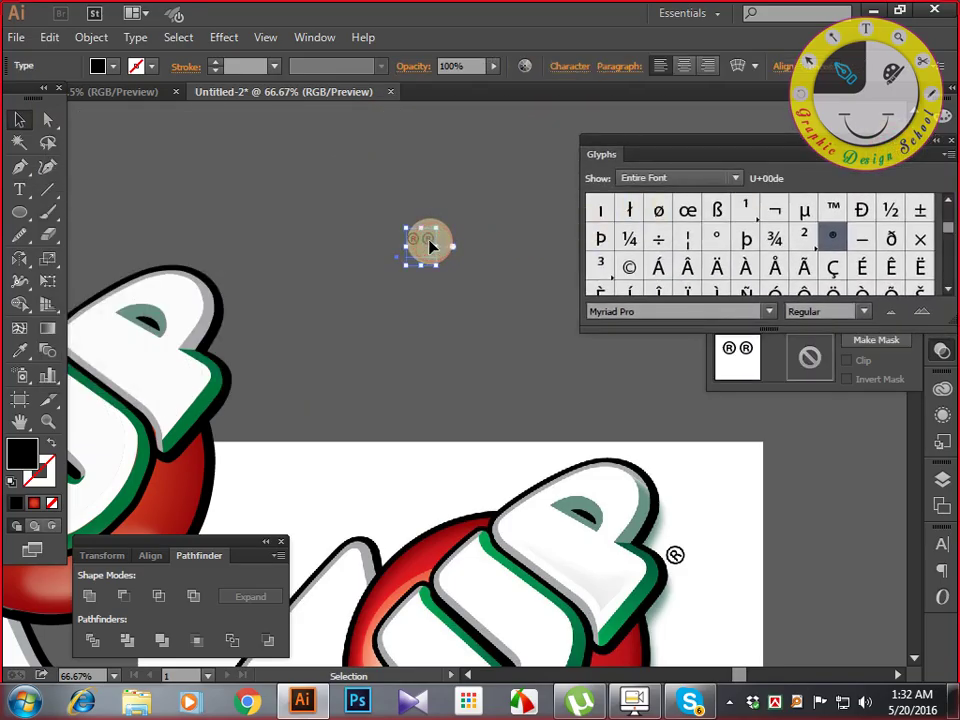
{"action": "double_click", "coordinate": [432, 242]}
{"action": "left_click_drag", "start_coordinate": [436, 243], "coordinate": [421, 243]}
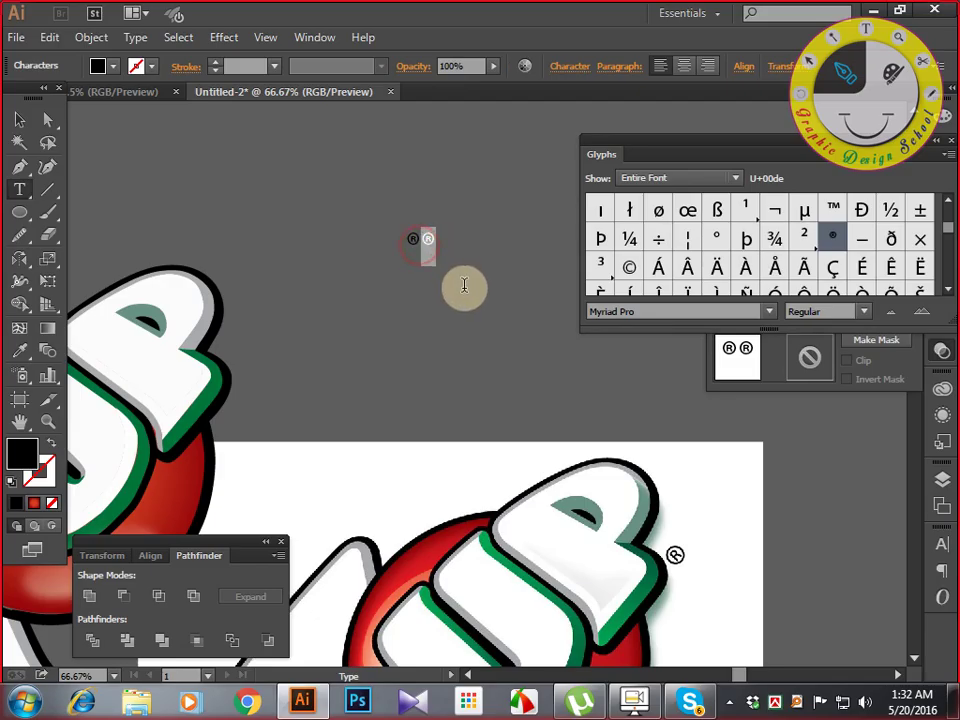
{"action": "key", "text": "BackSpace"}
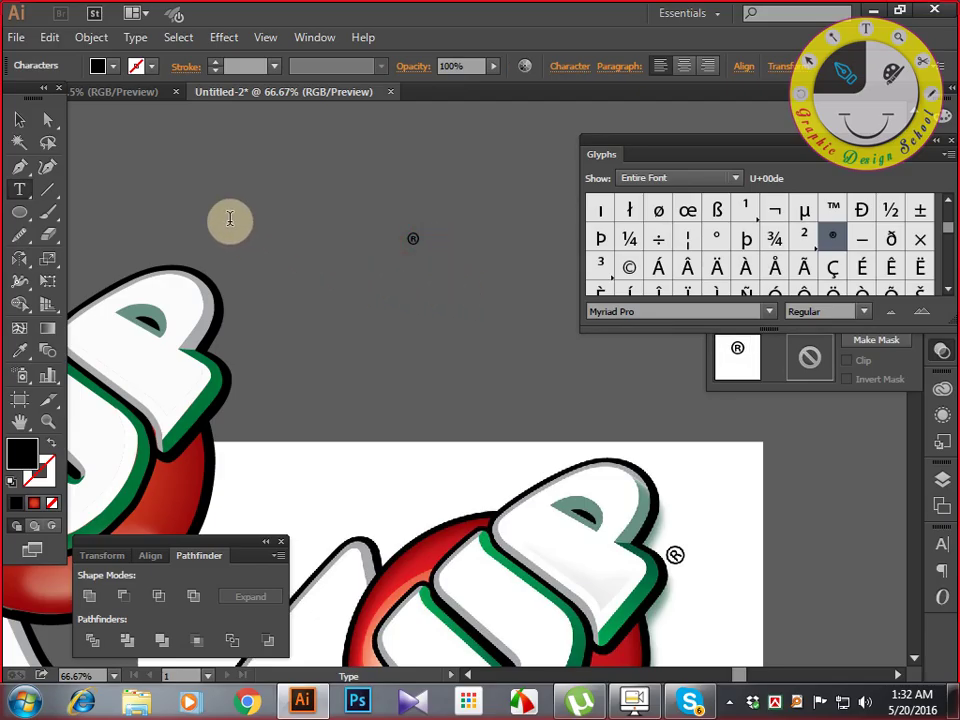
Shift the ® text aside, place a copy of it in the empty area near the P and convert the copy to outlines.
{"action": "left_click", "coordinate": [18, 116]}
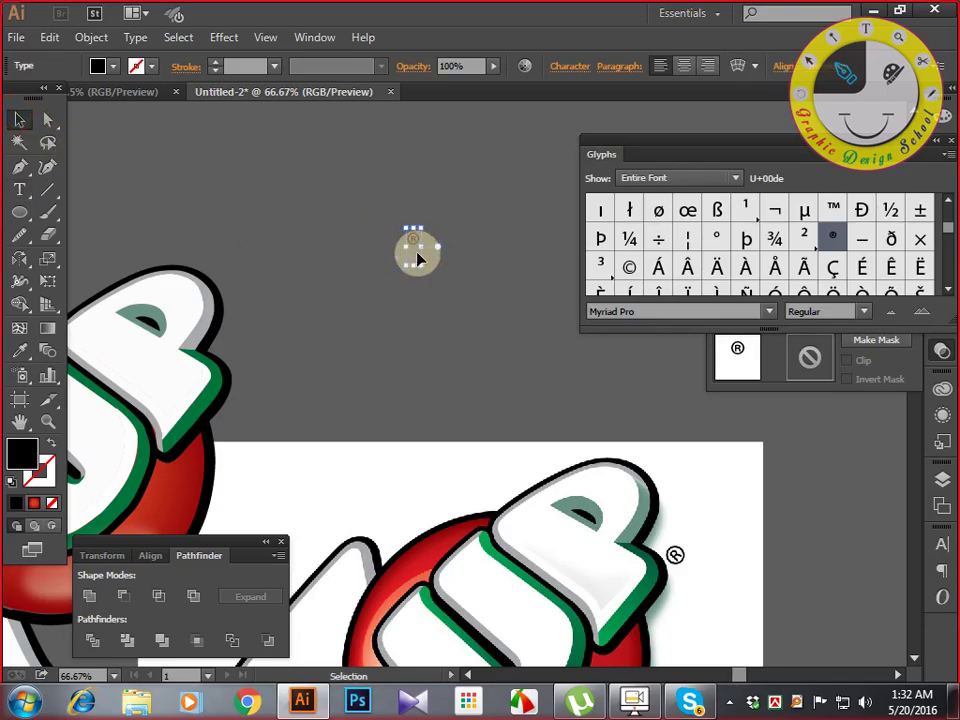
{"action": "left_click_drag", "start_coordinate": [414, 240], "coordinate": [502, 205]}
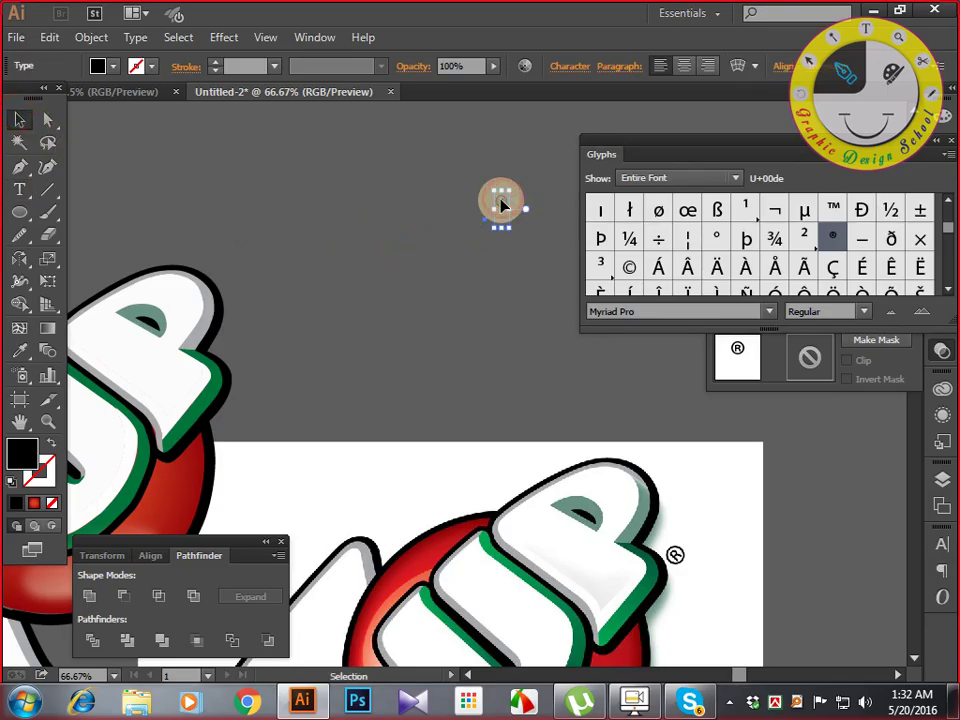
{"action": "left_click", "coordinate": [339, 249]}
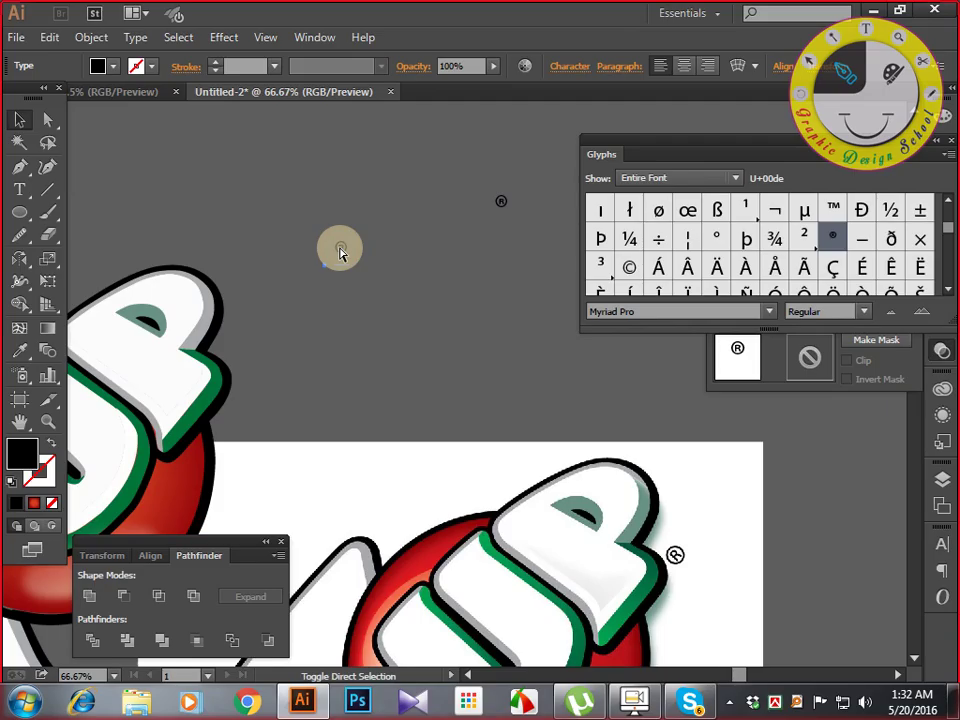
{"action": "key", "text": "ctrl+shift+o"}
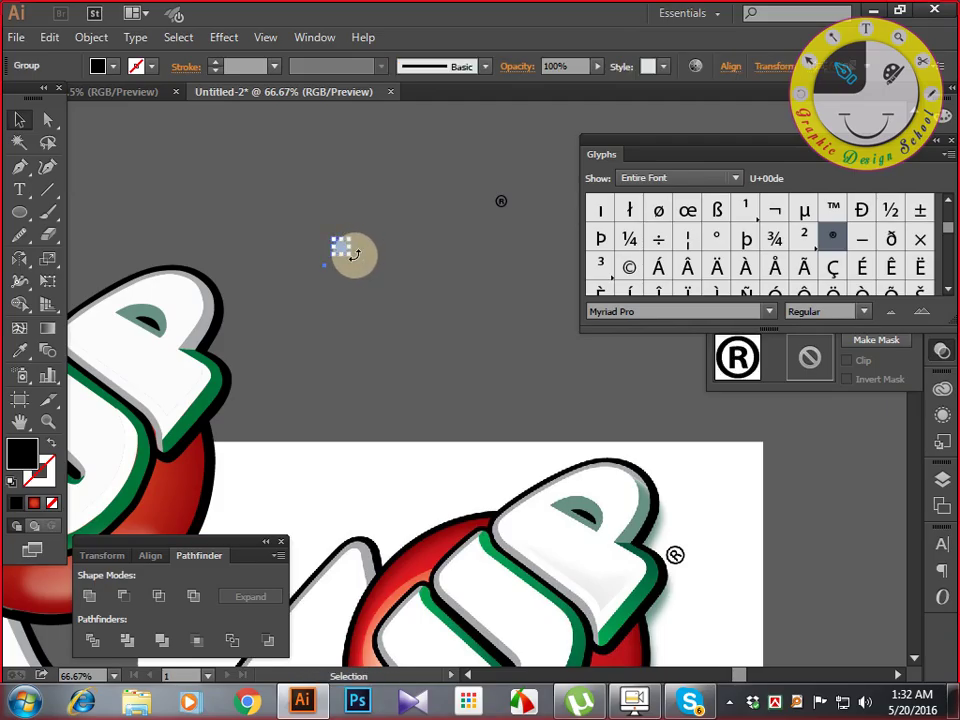
Enlarge the outlined ® slightly, tilt it to match the reference symbol and place it just beside the vector P.
{"action": "left_click_drag", "start_coordinate": [338, 253], "coordinate": [353, 261]}
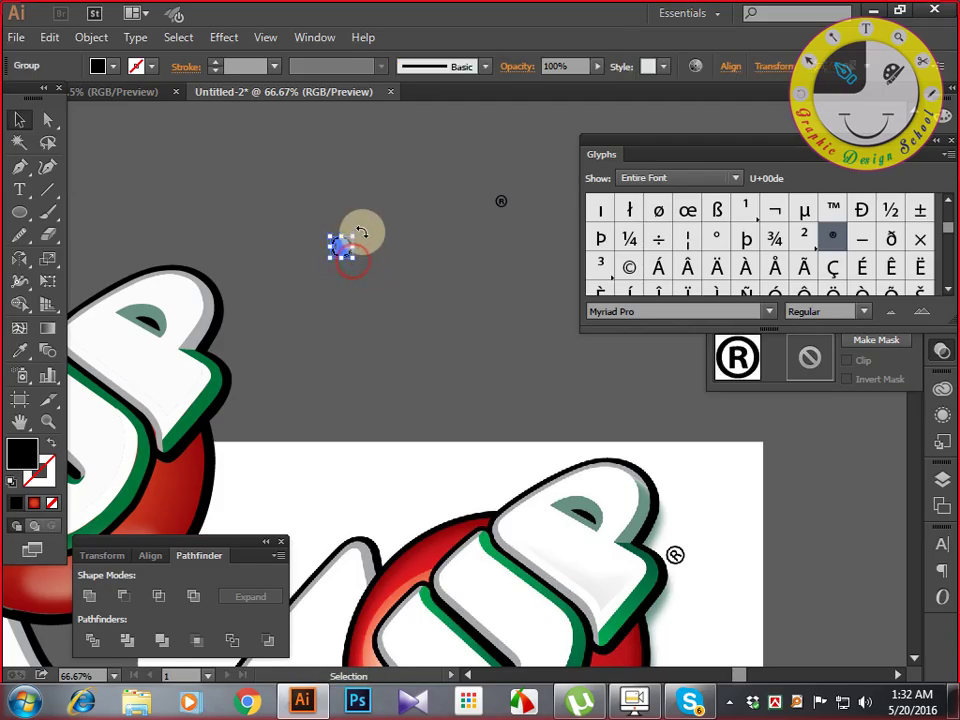
{"action": "left_click", "coordinate": [347, 223]}
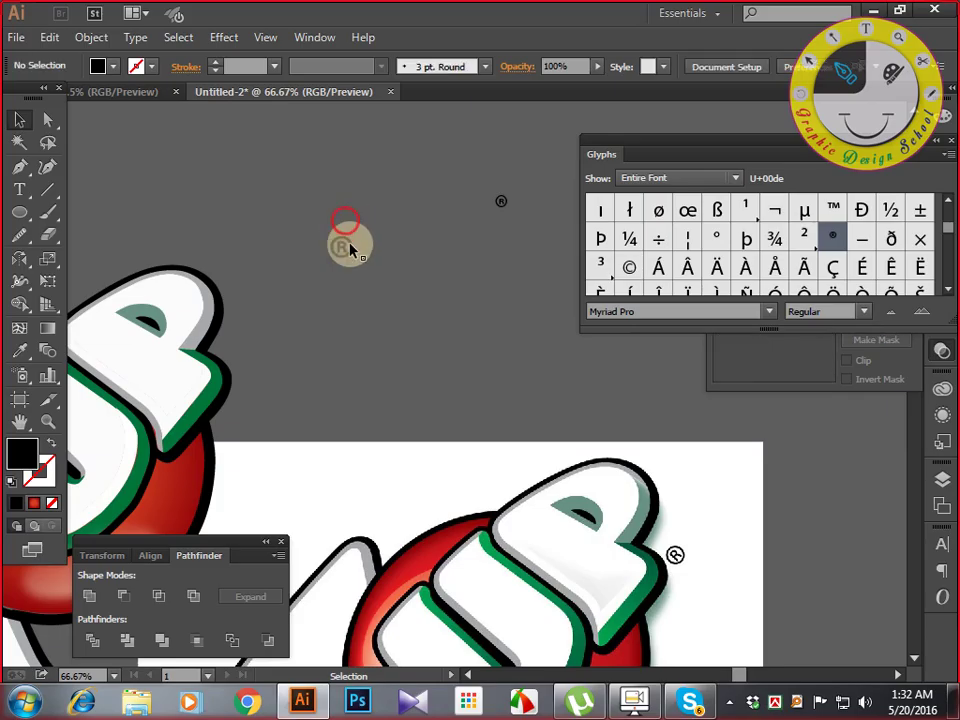
{"action": "left_click", "coordinate": [347, 246]}
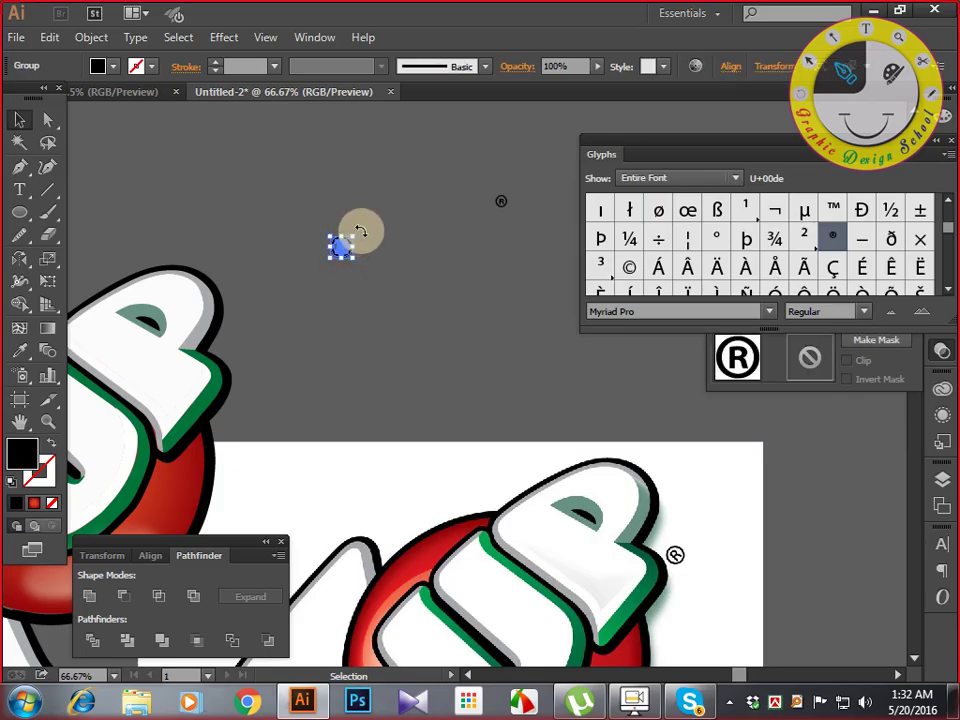
{"action": "left_click_drag", "start_coordinate": [361, 231], "coordinate": [266, 362]}
{"action": "left_click", "coordinate": [349, 360]}
{"action": "left_click_drag", "start_coordinate": [349, 360], "coordinate": [461, 300]}
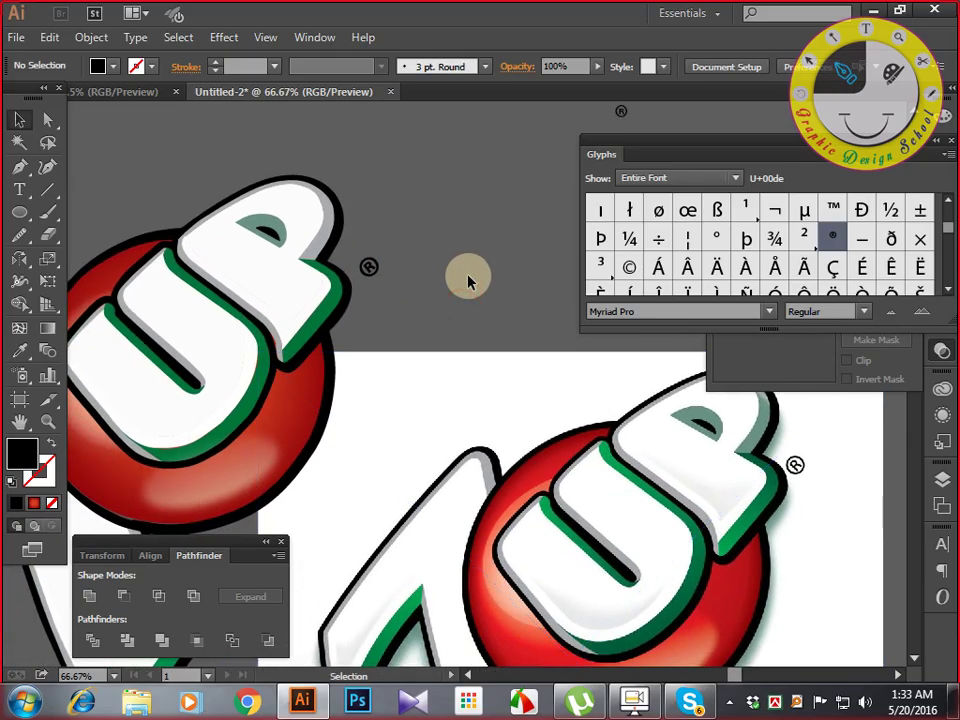
Compare the placed ® and the P's shading in the vector logo with the reference image.
{"action": "key", "text": "ctrl+minus"}
{"action": "key", "text": "ctrl+minus"}
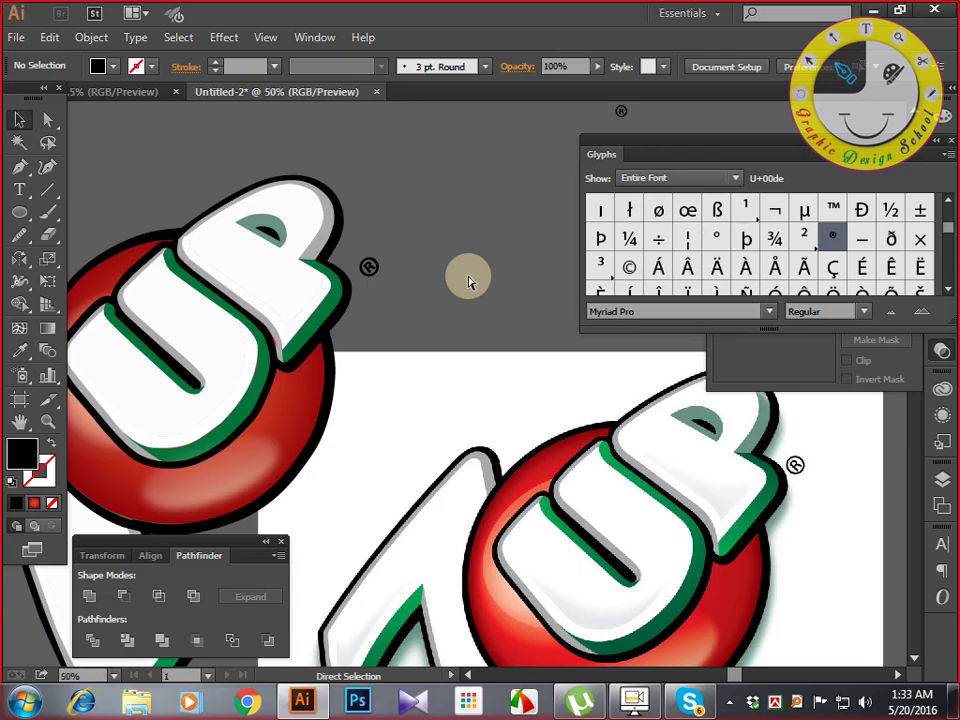
{"action": "left_click_drag", "start_coordinate": [460, 308], "coordinate": [458, 291]}
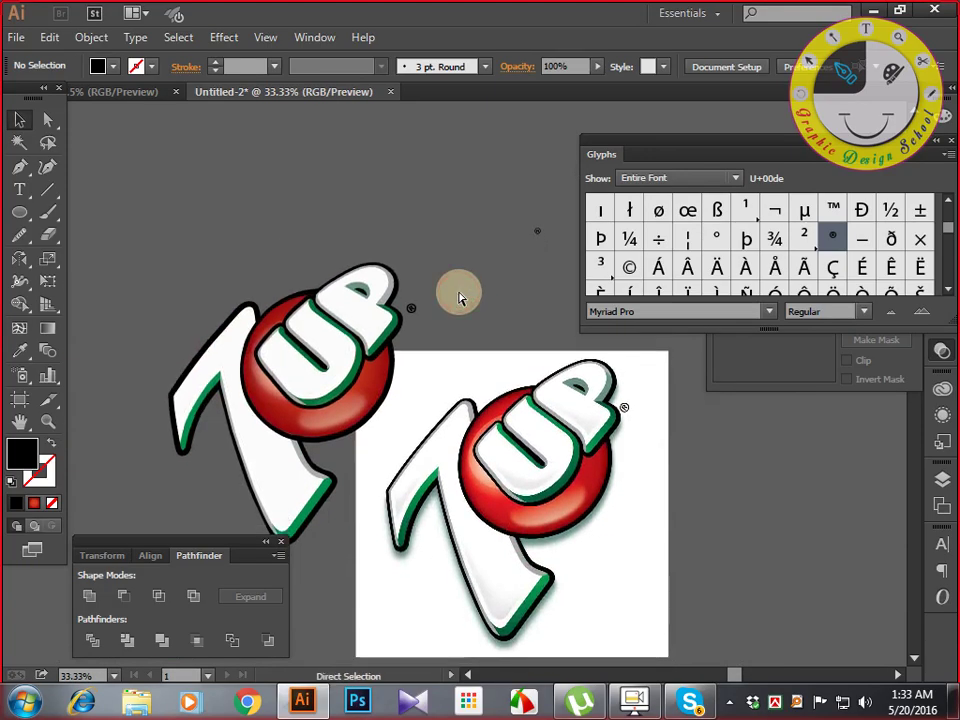
{"action": "key", "text": "ctrl+plus"}
{"action": "key", "text": "ctrl+plus"}
{"action": "left_click_drag", "start_coordinate": [458, 291], "coordinate": [384, 341]}
{"action": "left_click_drag", "start_coordinate": [568, 403], "coordinate": [374, 436]}
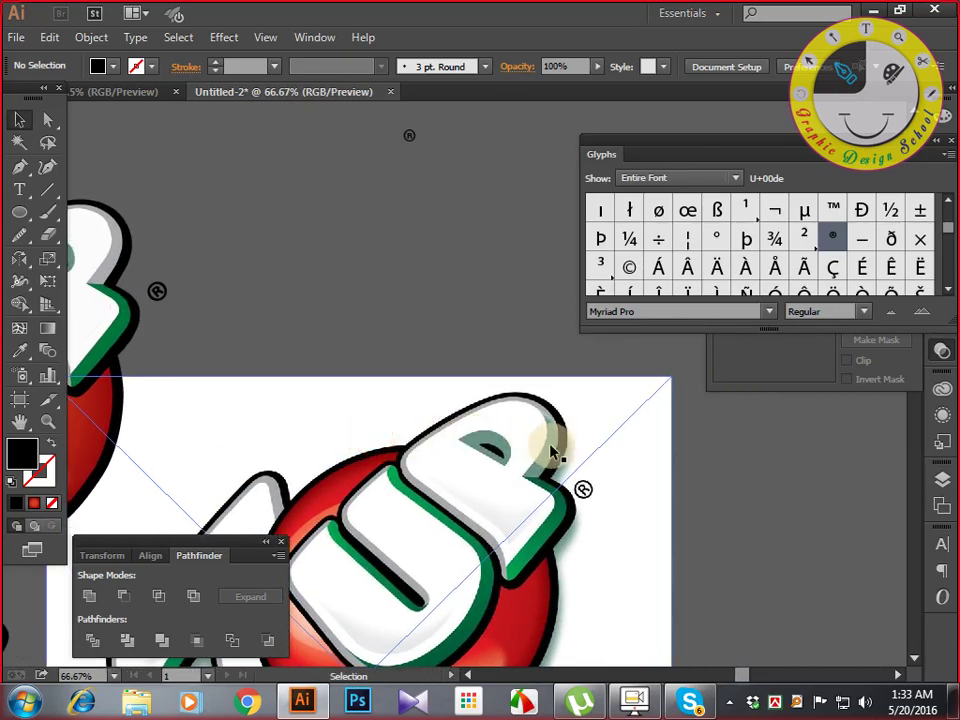
{"action": "left_click_drag", "start_coordinate": [381, 336], "coordinate": [705, 444]}
{"action": "key", "text": "ctrl+plus"}
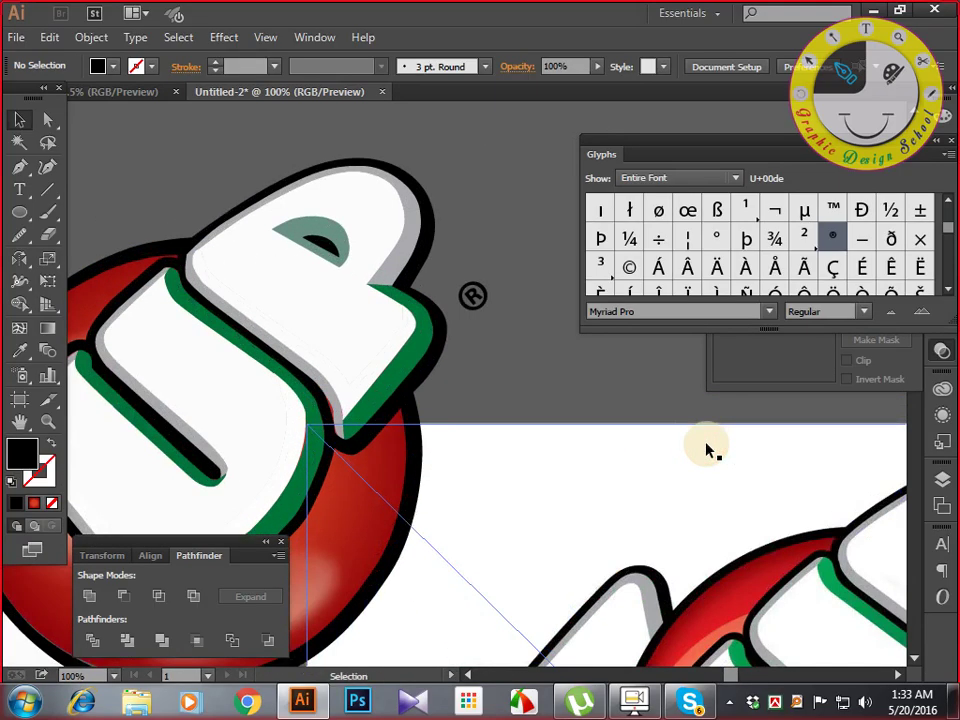
{"action": "left_click_drag", "start_coordinate": [508, 377], "coordinate": [444, 461]}
Draw a short curved path with a black stroke and no fill across the grey shading on the P's upper shoulder.
{"action": "left_click", "coordinate": [18, 165]}
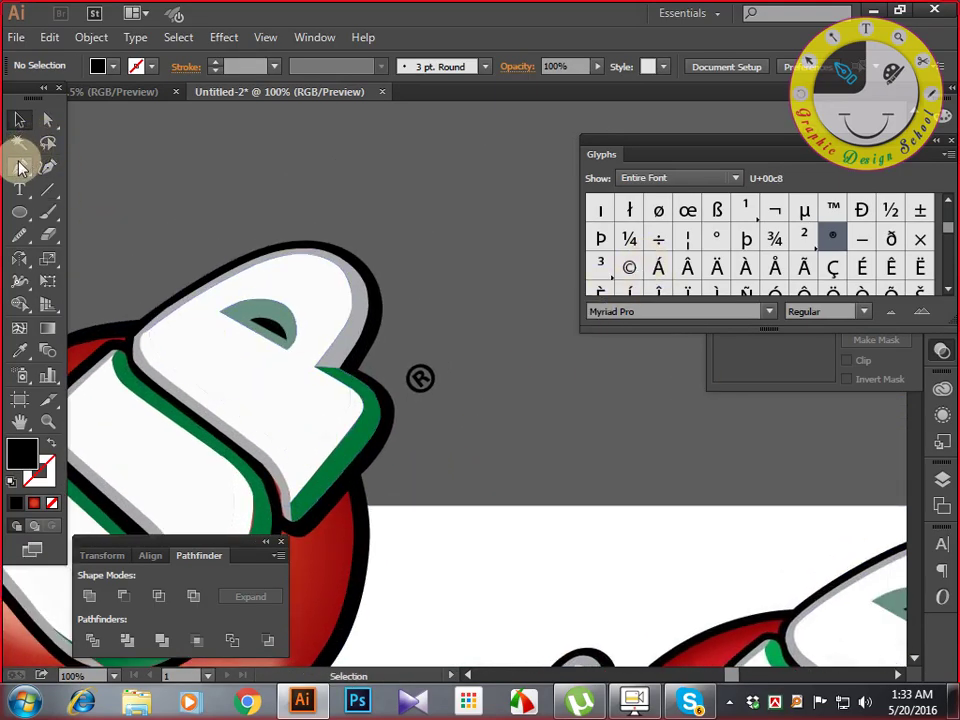
{"action": "left_click_drag", "start_coordinate": [435, 337], "coordinate": [300, 264]}
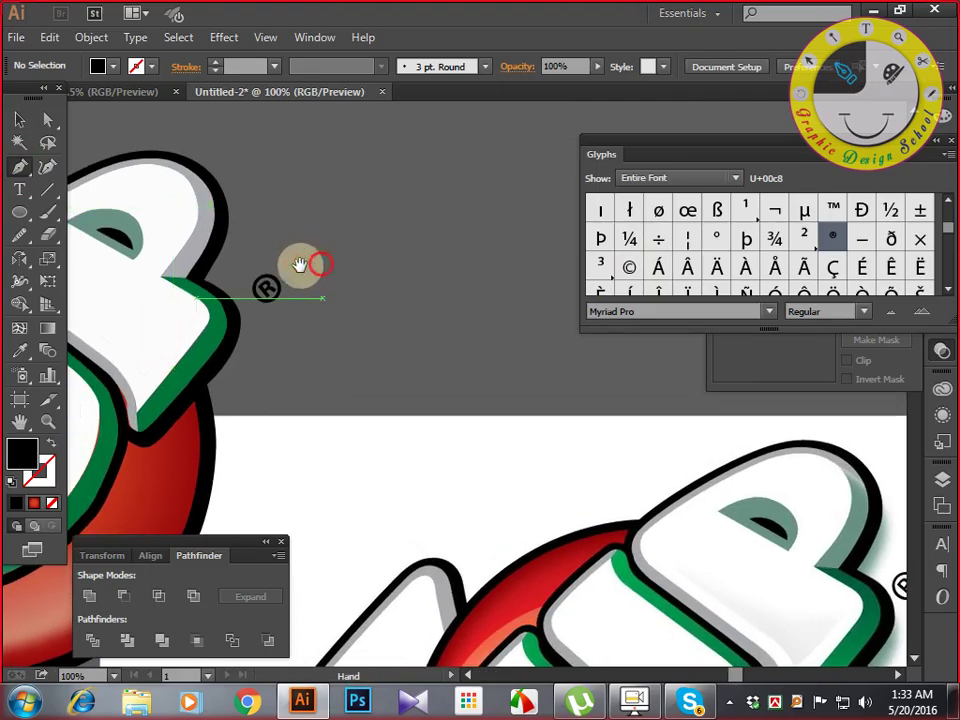
{"action": "left_click", "coordinate": [187, 177]}
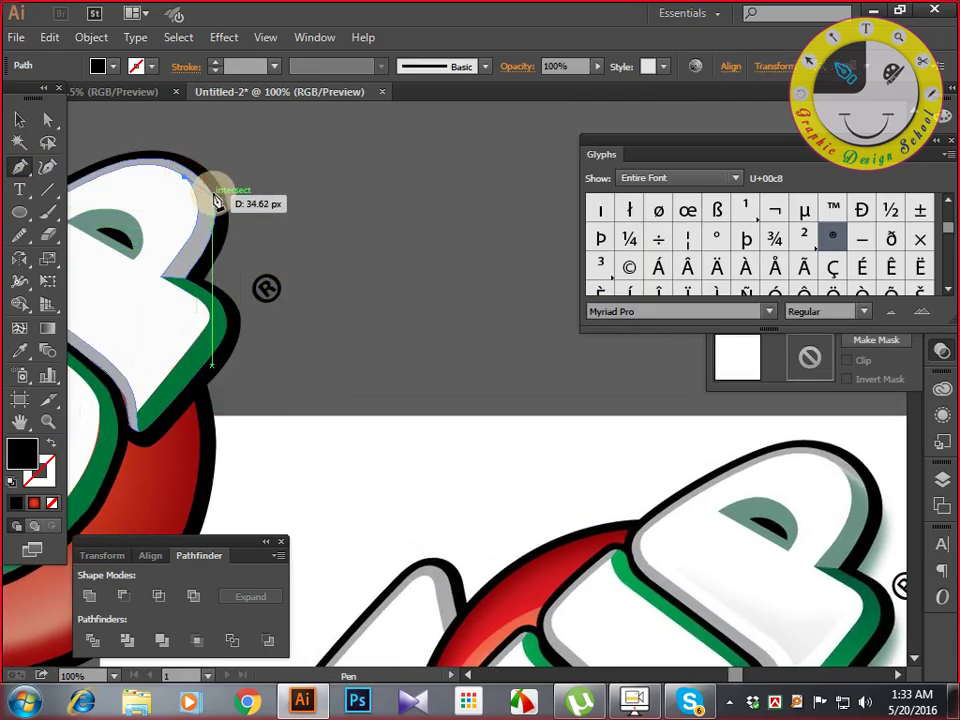
{"action": "left_click_drag", "start_coordinate": [212, 195], "coordinate": [218, 210]}
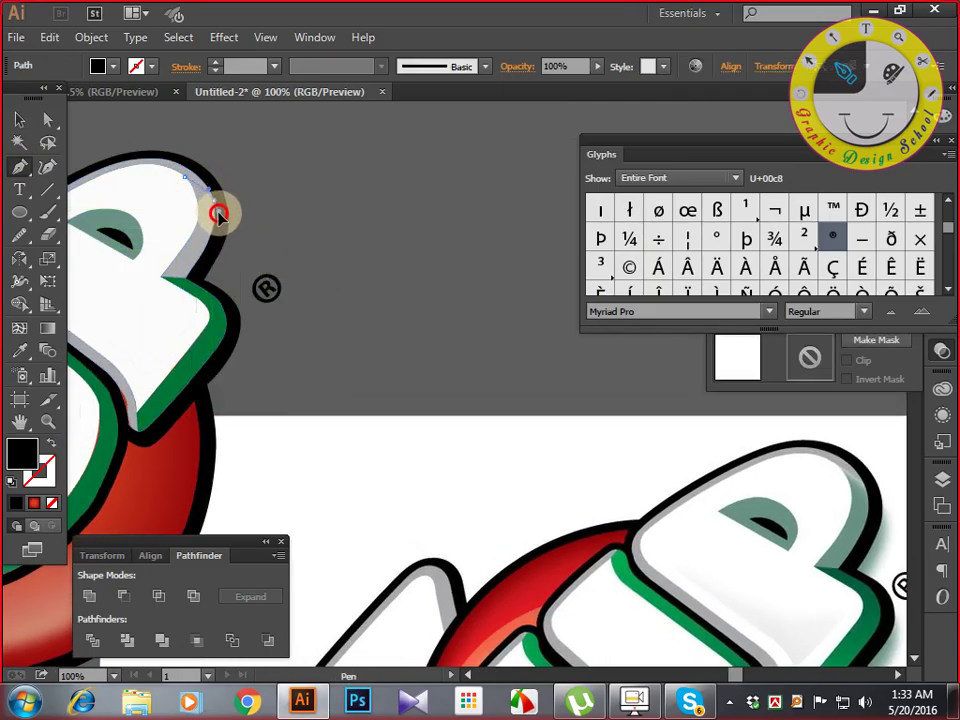
{"action": "left_click", "coordinate": [212, 204]}
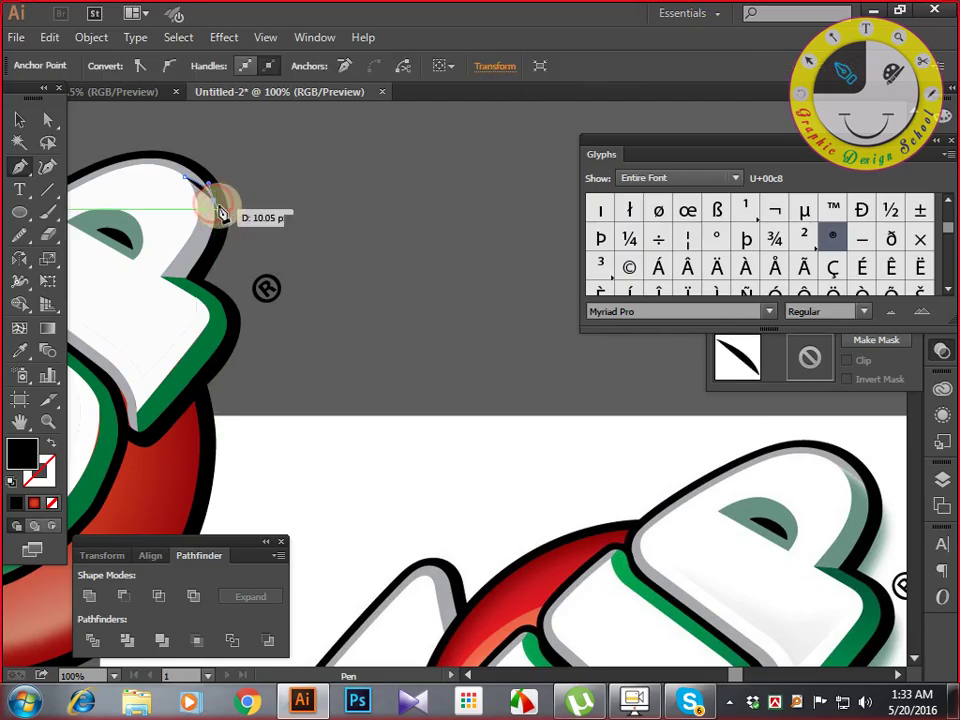
{"action": "key", "text": "shift+x"}
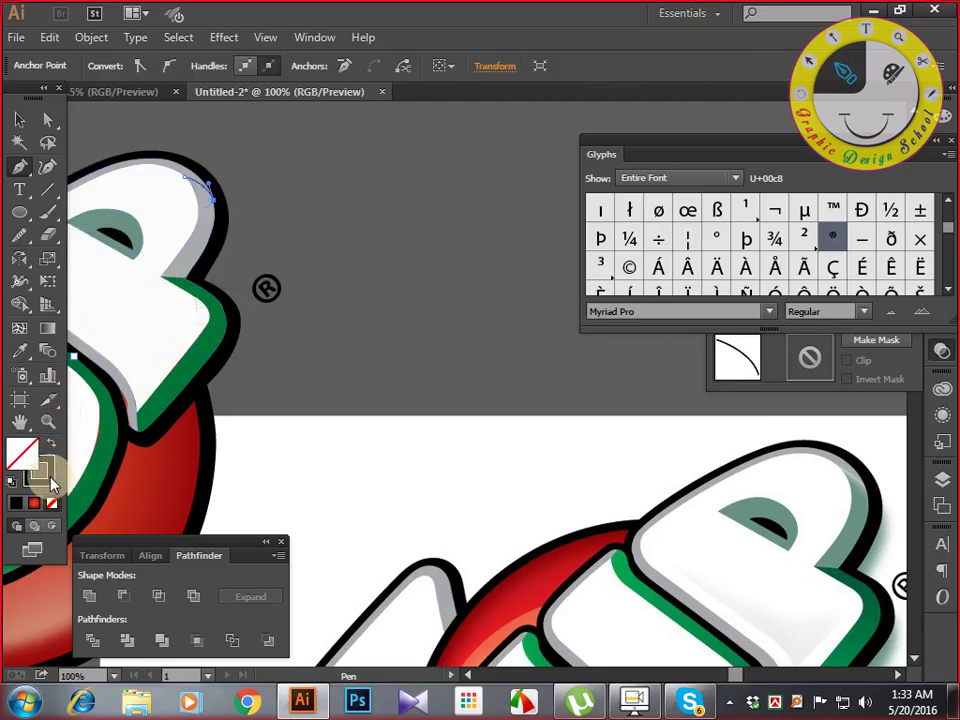
Remove the short curve's stroke and try to divide the P's grey shading along it with Pathfinder Divide.
{"action": "left_click", "coordinate": [42, 473]}
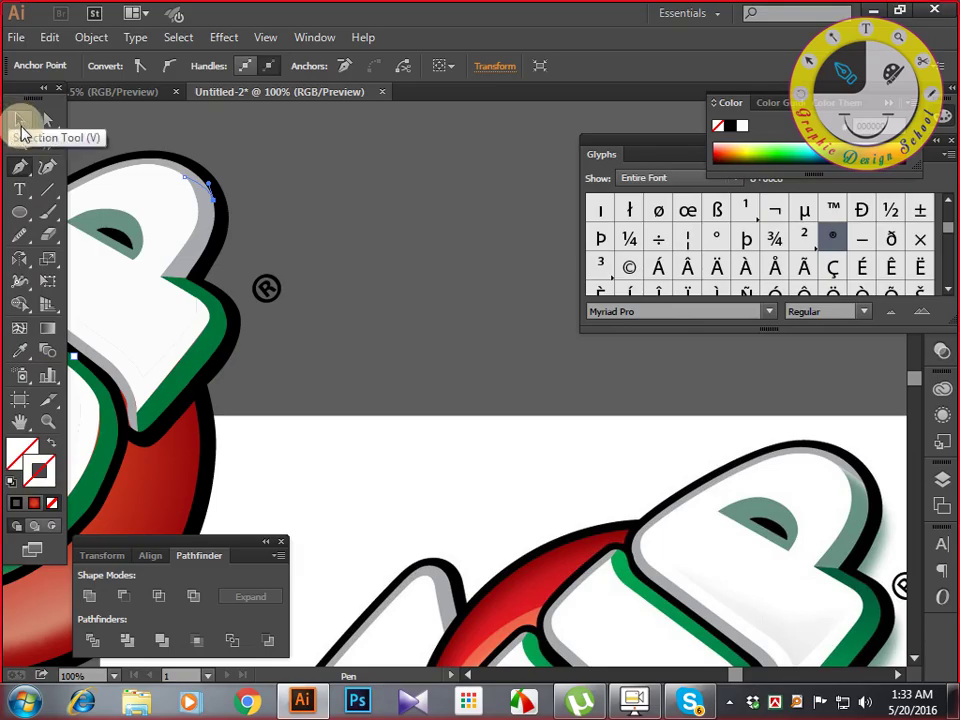
{"action": "left_click", "coordinate": [19, 119]}
{"action": "left_click", "coordinate": [337, 182]}
{"action": "left_click", "coordinate": [207, 189]}
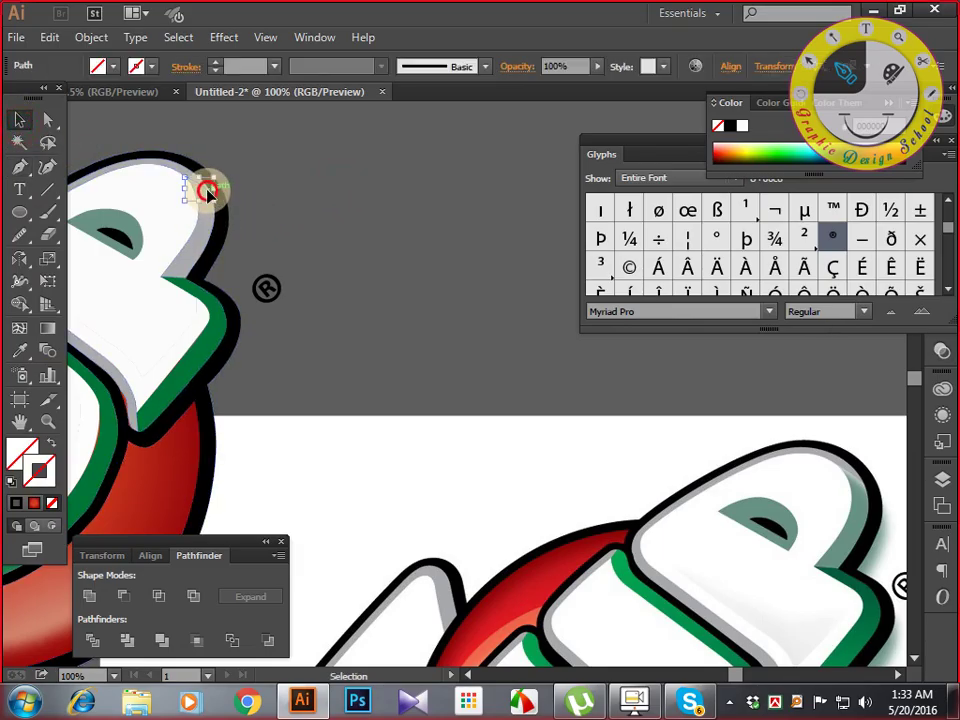
{"action": "left_click", "coordinate": [205, 224], "text": "shift"}
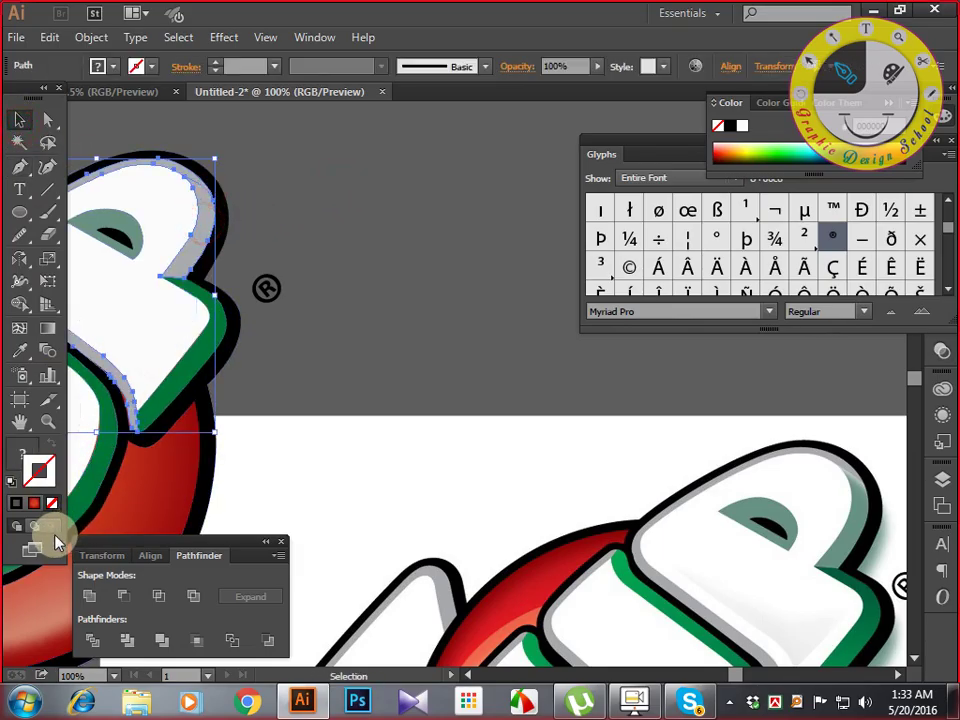
{"action": "left_click", "coordinate": [97, 645]}
{"action": "right_click", "coordinate": [203, 222]}
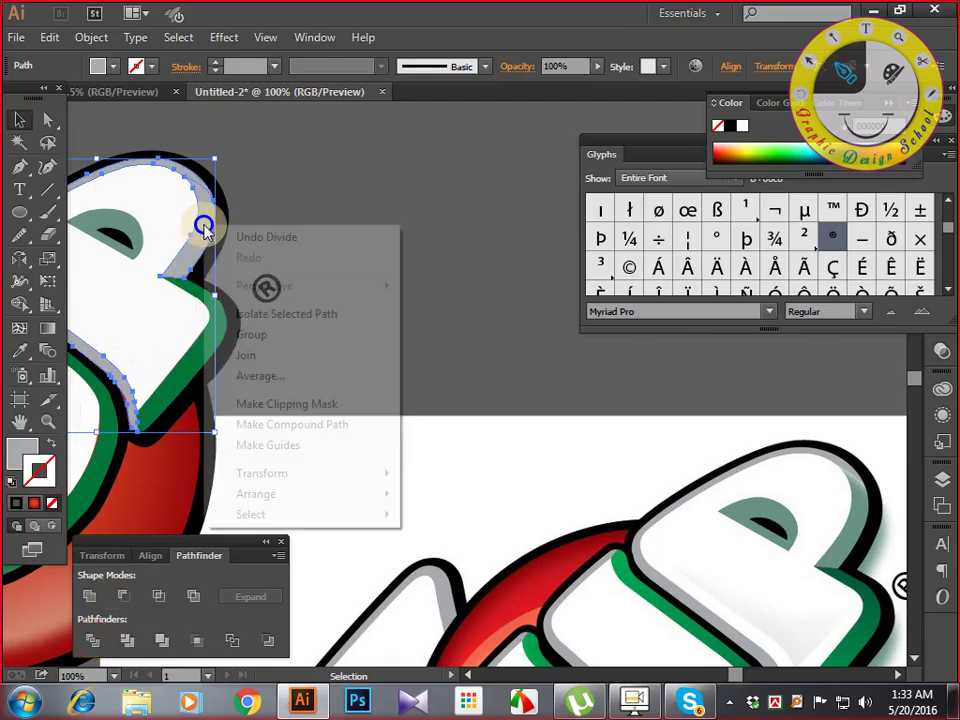
{"action": "left_click", "coordinate": [88, 639]}
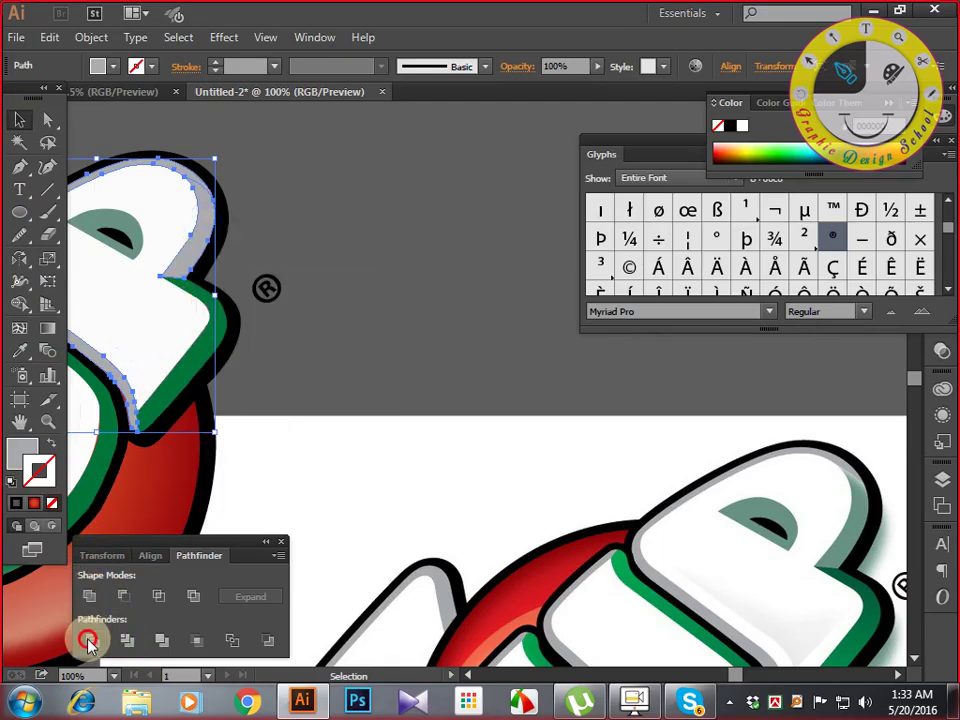
{"action": "right_click", "coordinate": [197, 256]}
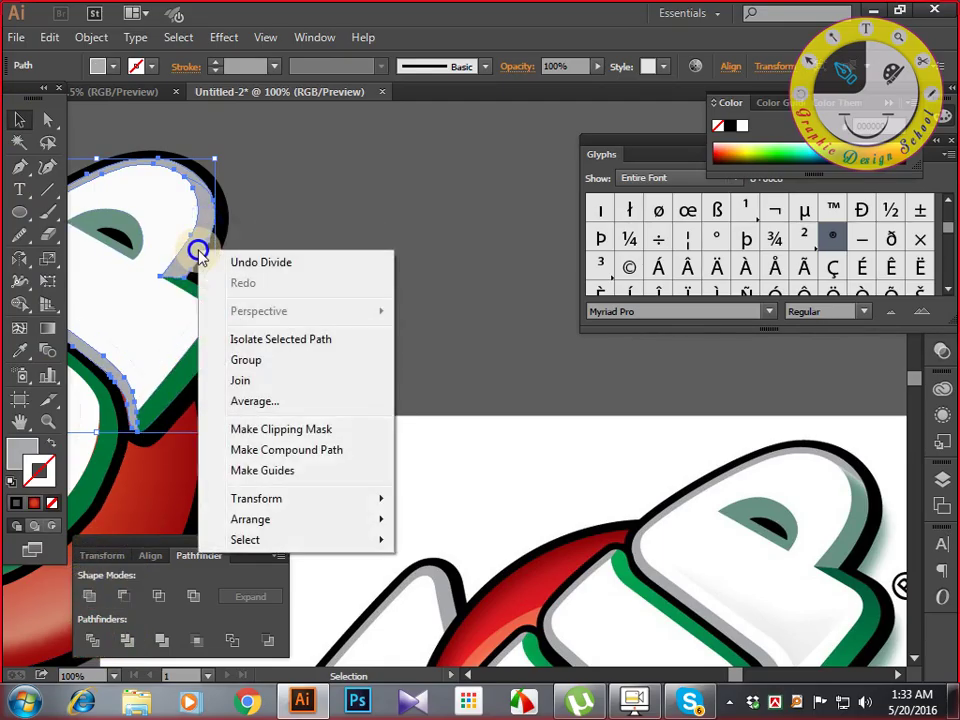
{"action": "left_click", "coordinate": [251, 374]}
{"action": "left_click", "coordinate": [356, 189]}
{"action": "left_click", "coordinate": [202, 226]}
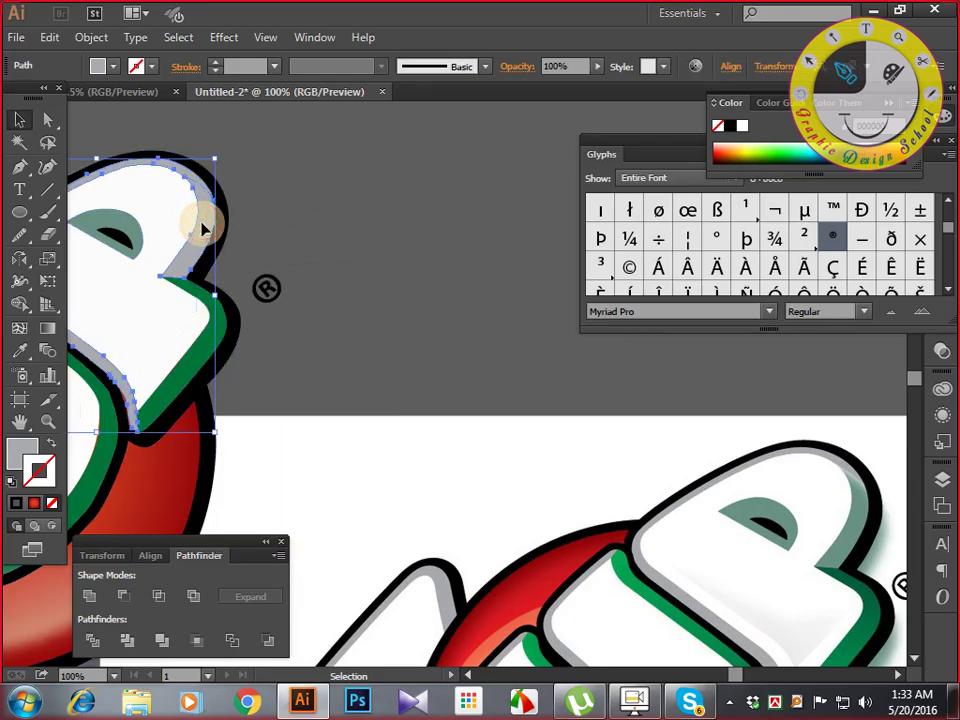
Extend both ends of the short black curve on the P's upper shoulder so it fully crosses the grey shading.
{"action": "key", "text": "a"}
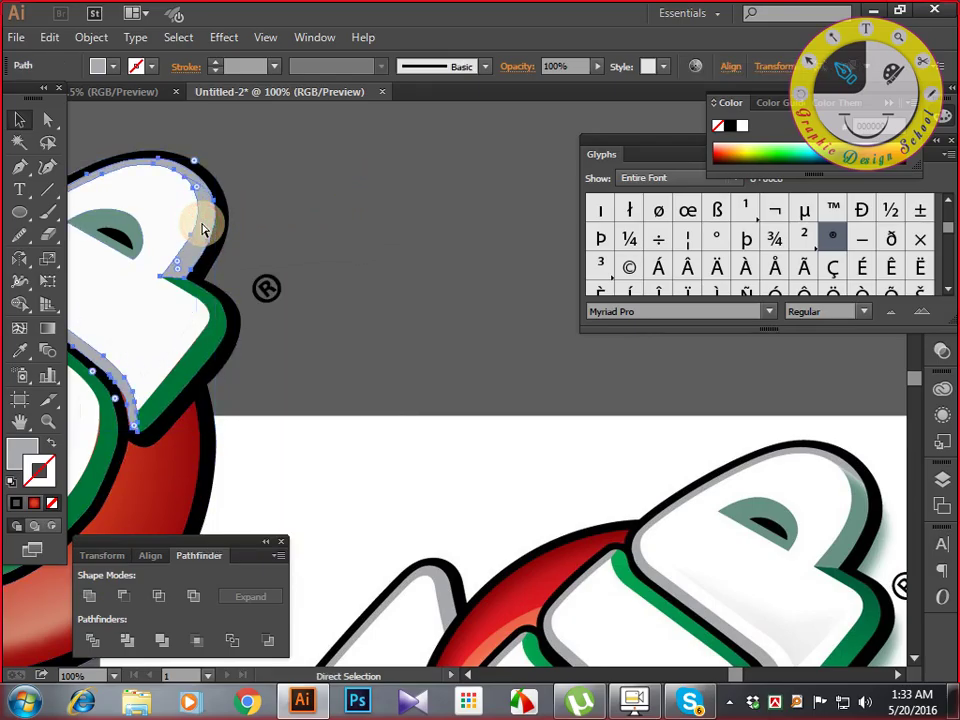
{"action": "key", "text": "v"}
{"action": "left_click", "coordinate": [320, 181]}
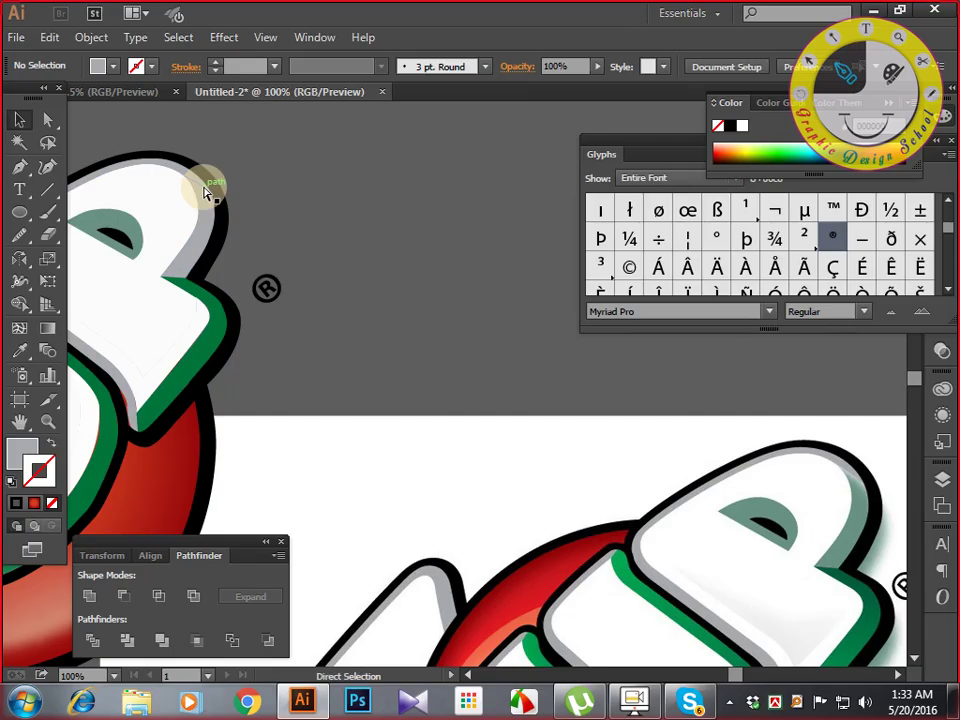
{"action": "left_click", "coordinate": [205, 192]}
{"action": "key", "text": "ctrl+="}
{"action": "key", "text": "ctrl+="}
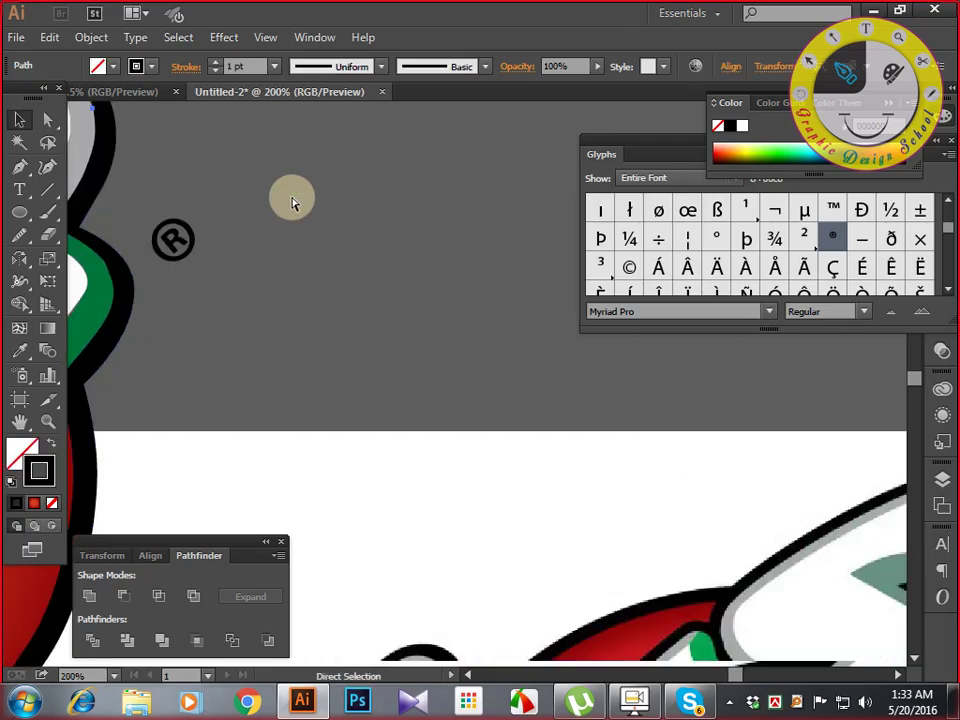
{"action": "key", "text": "space"}
{"action": "left_click_drag", "start_coordinate": [291, 197], "coordinate": [630, 442]}
{"action": "left_click_drag", "start_coordinate": [487, 374], "coordinate": [534, 361]}
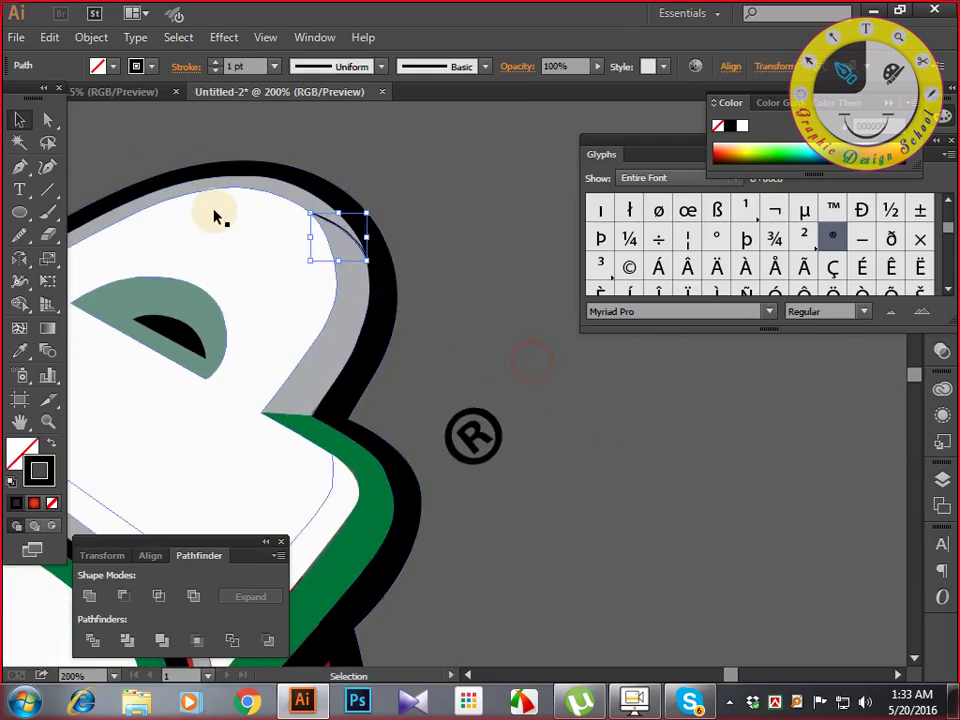
{"action": "left_click", "coordinate": [45, 119]}
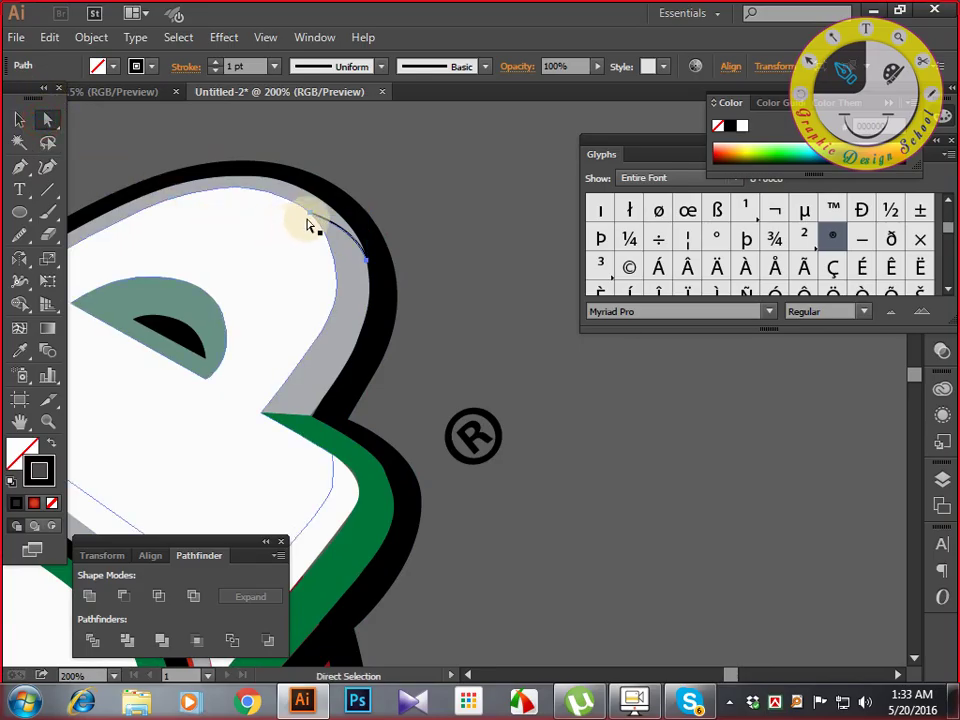
{"action": "left_click_drag", "start_coordinate": [312, 214], "coordinate": [296, 212]}
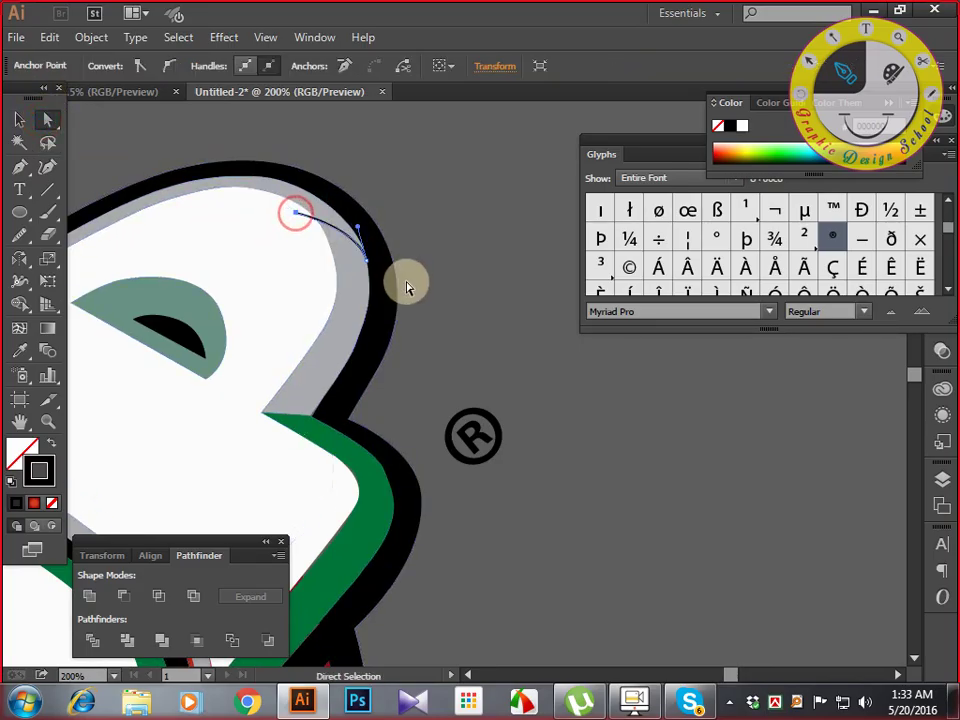
{"action": "left_click_drag", "start_coordinate": [369, 262], "coordinate": [343, 212]}
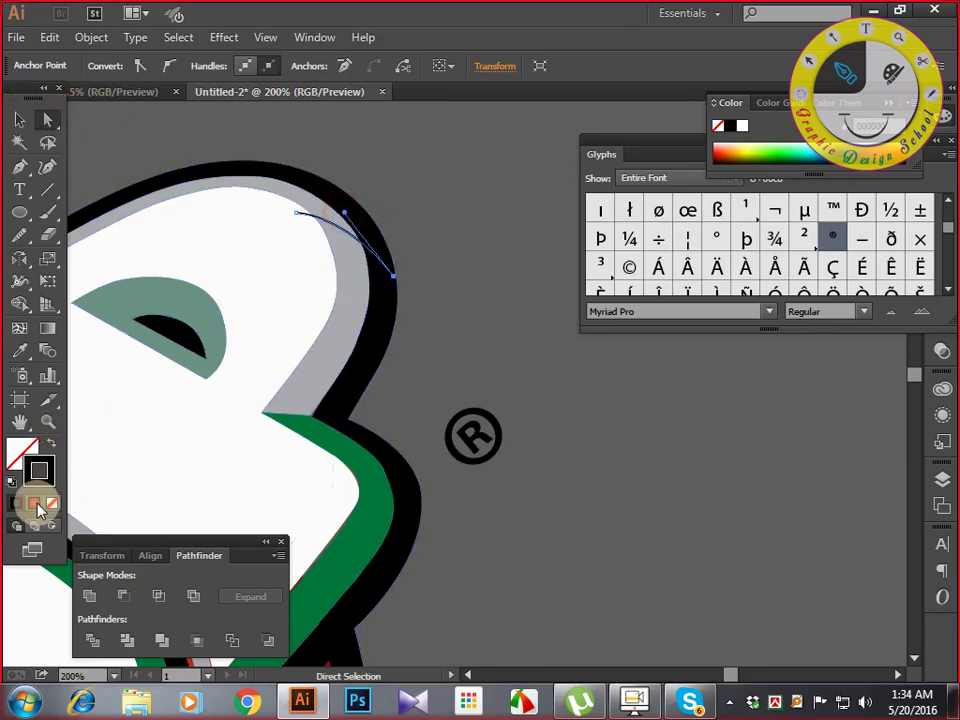
Remove the lengthened curve's stroke and divide the P's grey shading along it with Pathfinder Divide.
{"action": "left_click", "coordinate": [339, 315]}
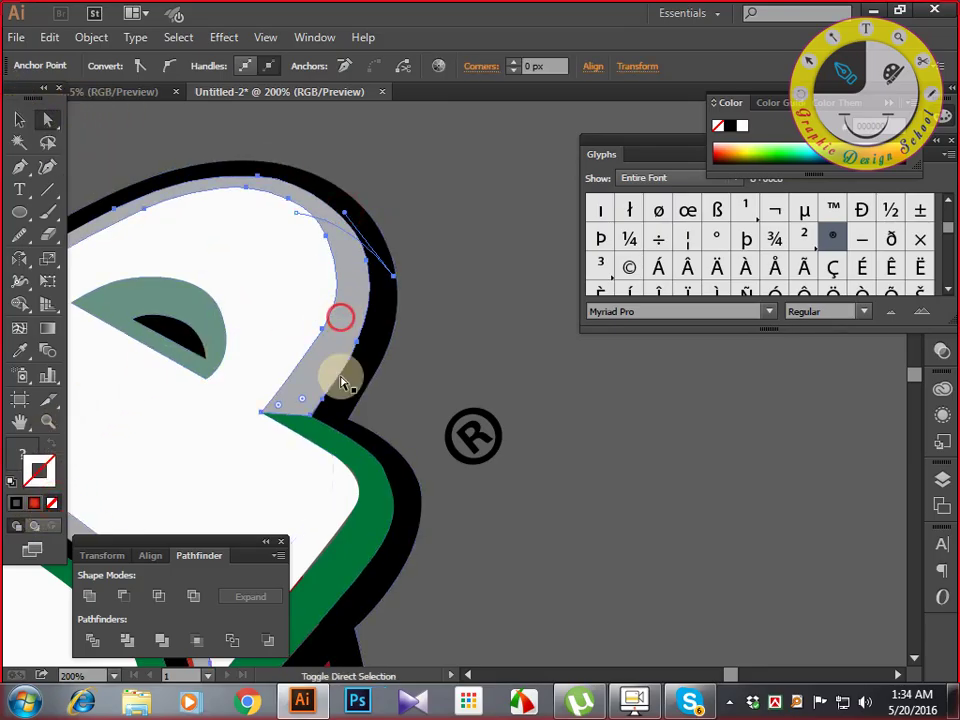
{"action": "left_click", "coordinate": [93, 638]}
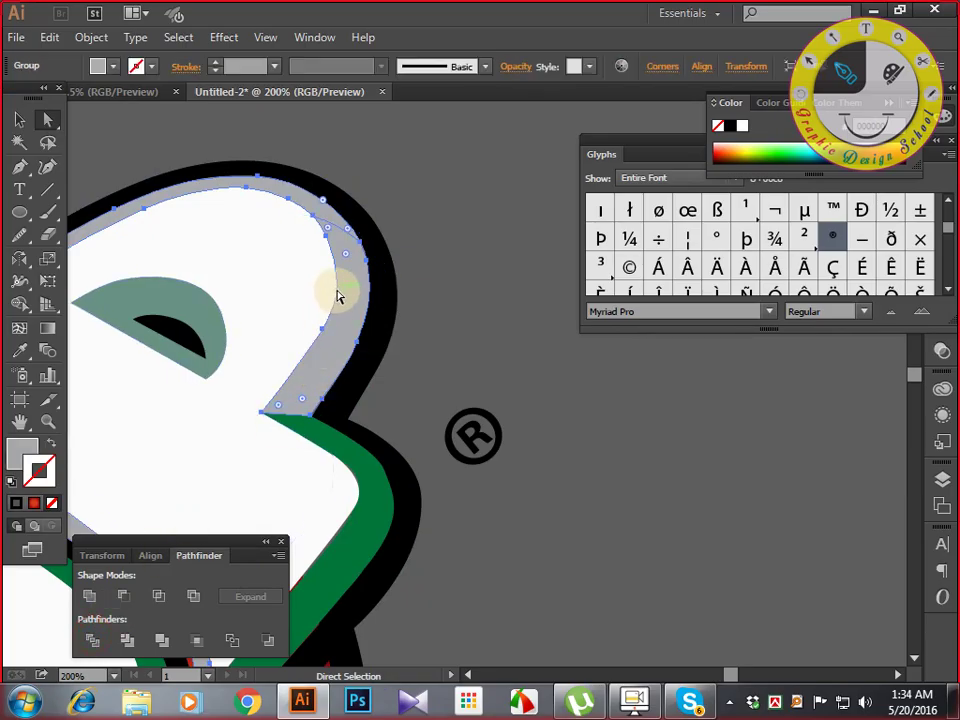
{"action": "left_click", "coordinate": [451, 178]}
Recolour the divided shading piece along the P's bowl, below the cut, with the grey-green sampled from the same area of the reference image.
{"action": "left_click", "coordinate": [354, 306]}
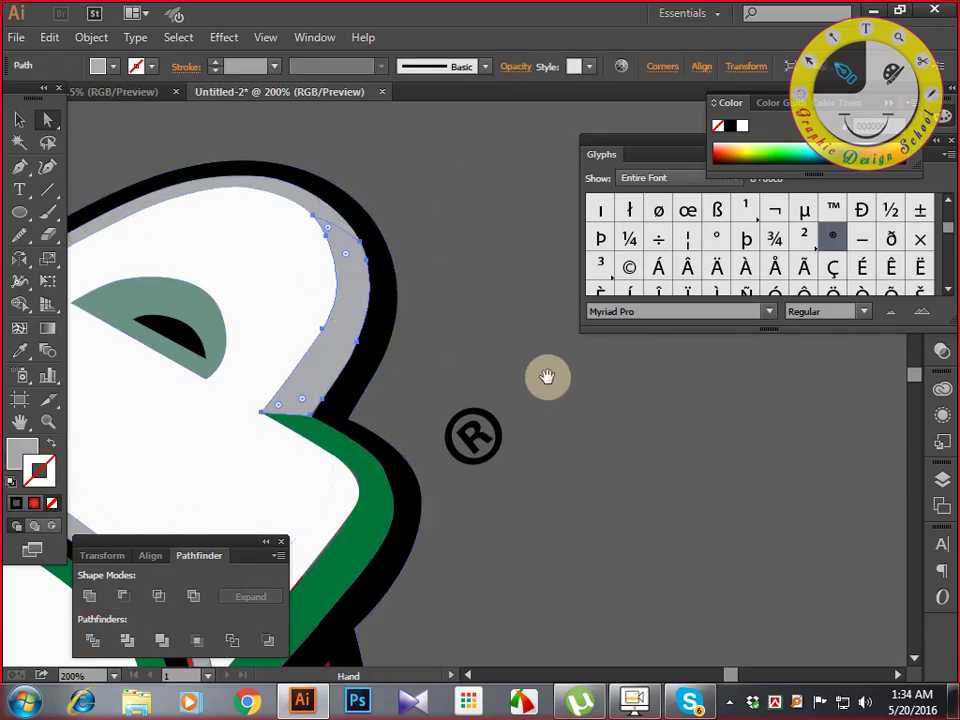
{"action": "left_click_drag", "start_coordinate": [549, 379], "coordinate": [221, 267]}
{"action": "left_click_drag", "start_coordinate": [340, 328], "coordinate": [81, 349]}
{"action": "left_click_drag", "start_coordinate": [210, 347], "coordinate": [302, 94]}
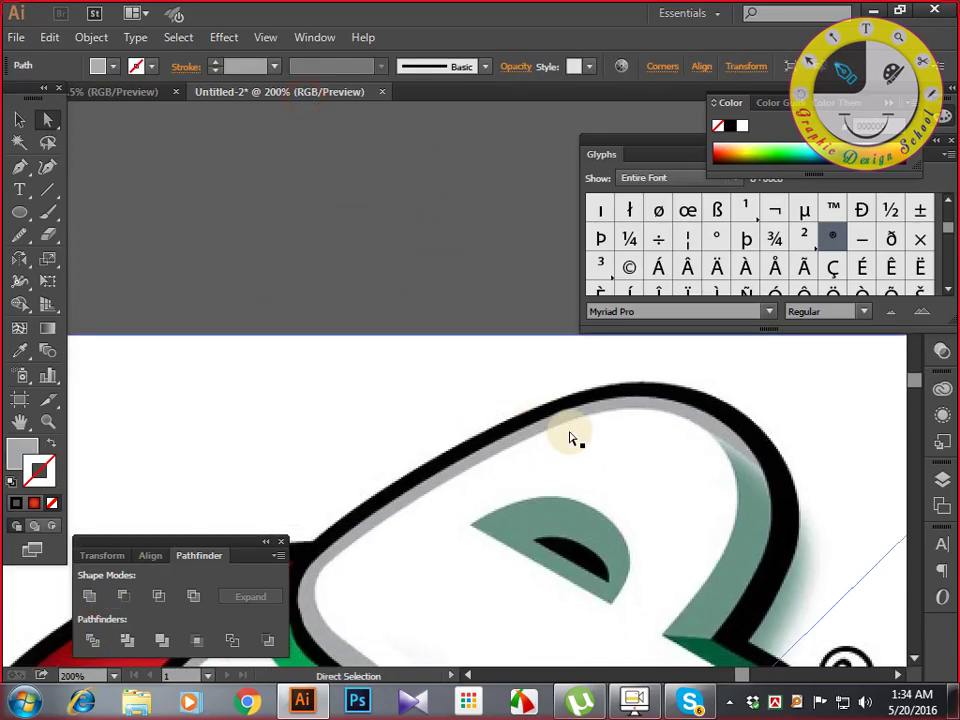
{"action": "key", "text": "i"}
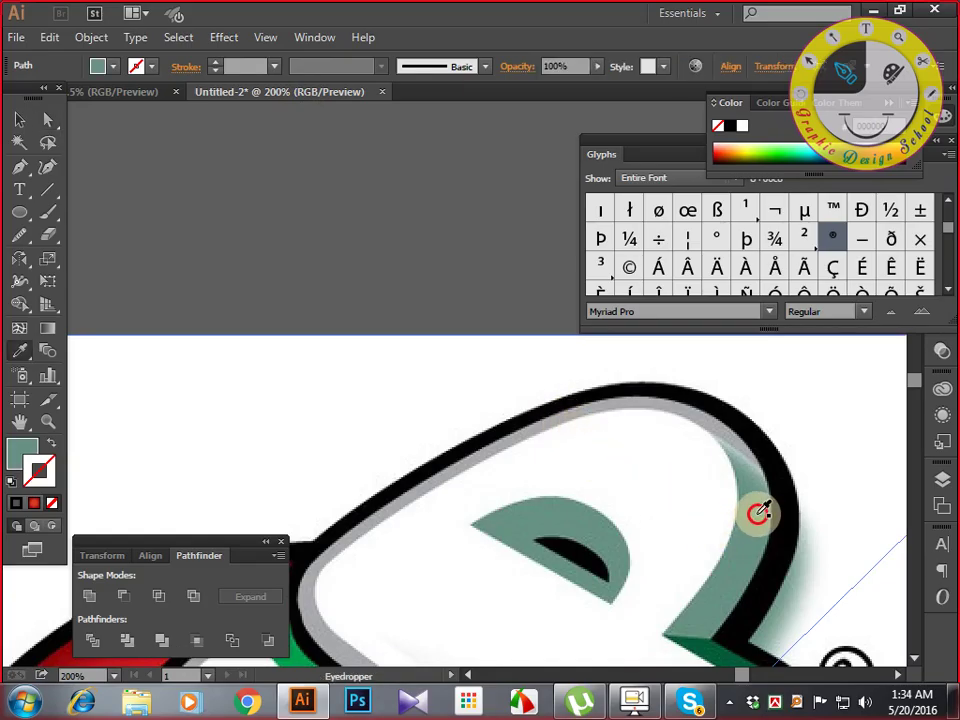
{"action": "left_click", "coordinate": [727, 586]}
{"action": "key", "text": "space"}
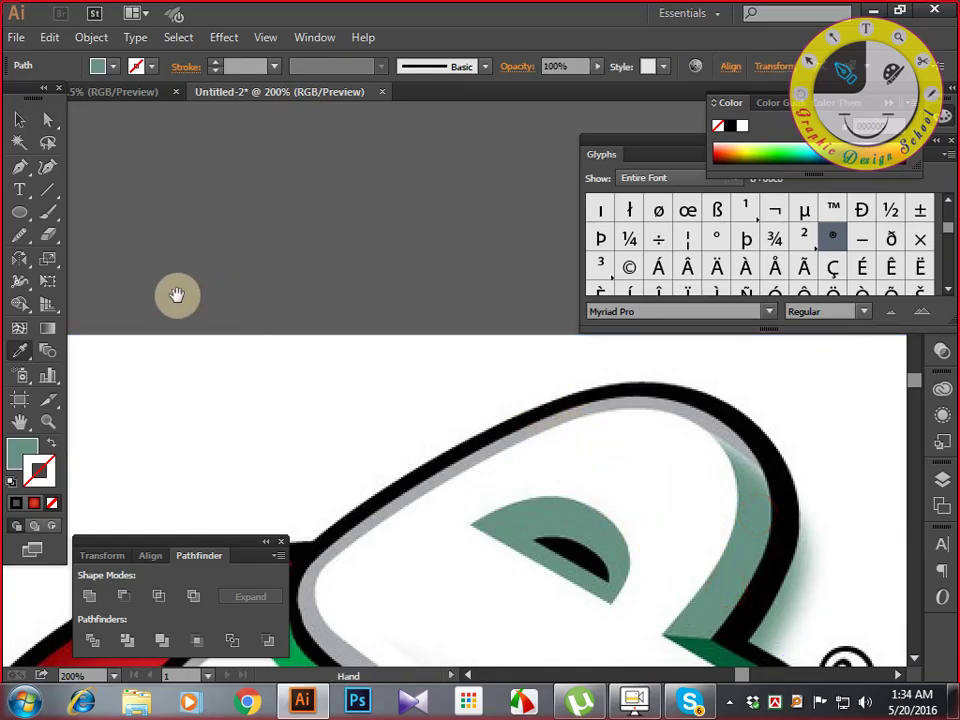
{"action": "left_click_drag", "start_coordinate": [178, 294], "coordinate": [568, 362]}
{"action": "left_click_drag", "start_coordinate": [300, 328], "coordinate": [675, 343]}
{"action": "left_click_drag", "start_coordinate": [455, 328], "coordinate": [604, 552]}
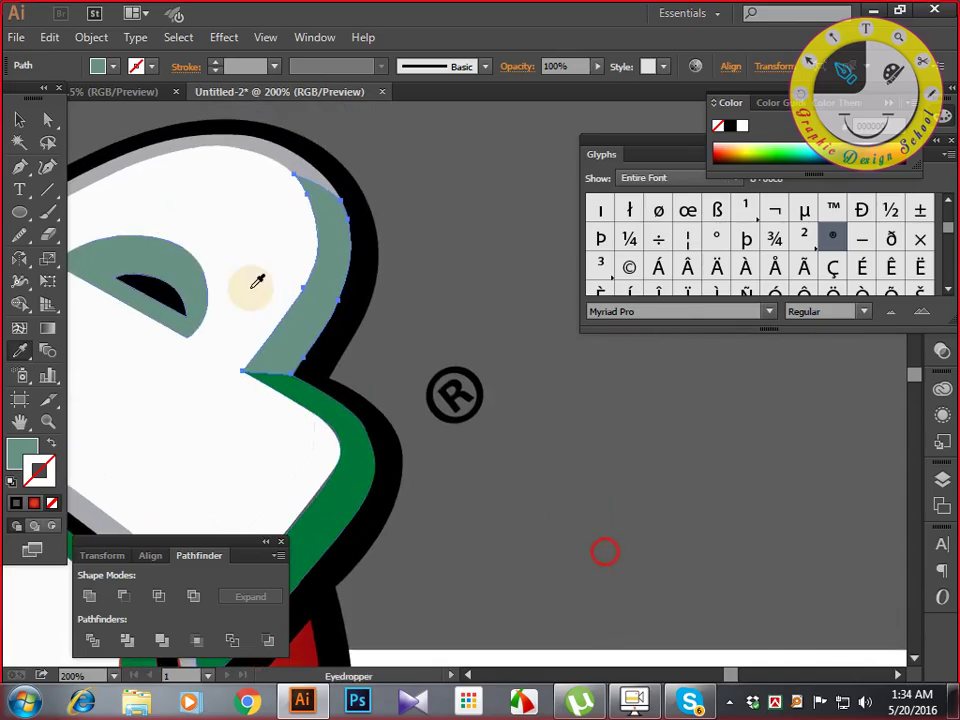
{"action": "left_click", "coordinate": [19, 119]}
{"action": "left_click", "coordinate": [470, 257]}
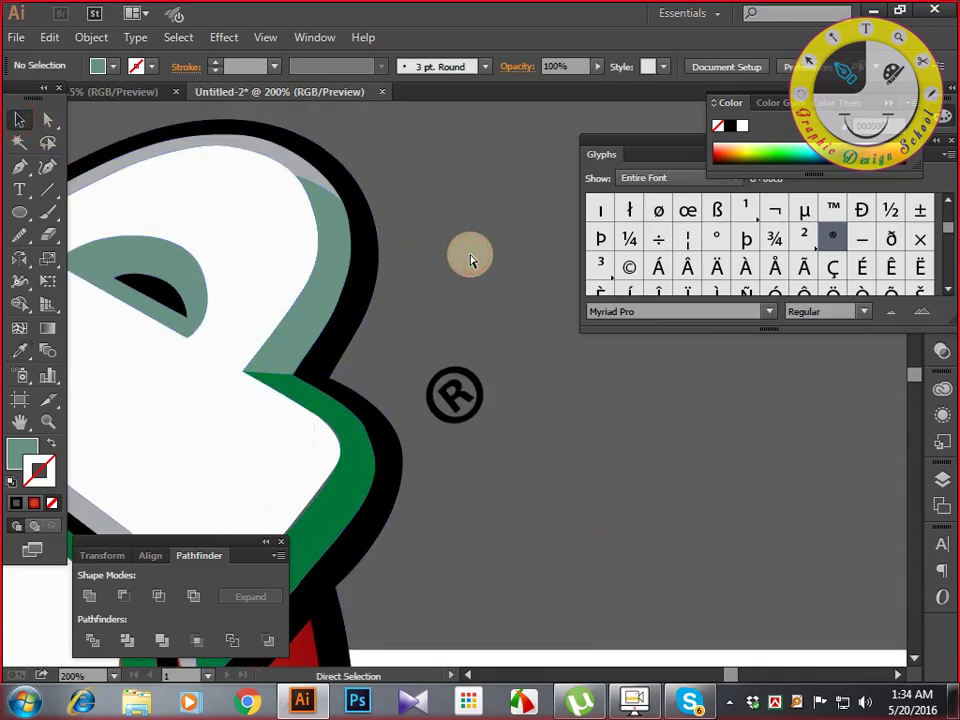
Select the white inner faces of the P, U and 7 in the vector logo and group them.
{"action": "key", "text": "ctrl+minus"}
{"action": "key", "text": "ctrl+minus"}
{"action": "key", "text": "ctrl+minus"}
{"action": "left_click_drag", "start_coordinate": [469, 254], "coordinate": [507, 212]}
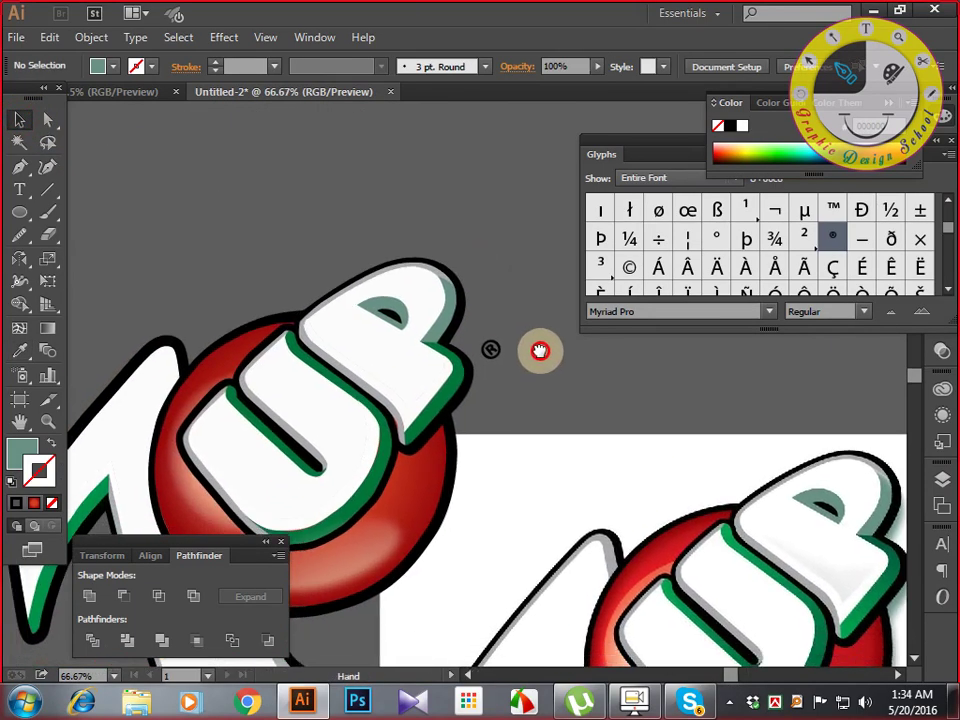
{"action": "left_click_drag", "start_coordinate": [504, 471], "coordinate": [482, 480]}
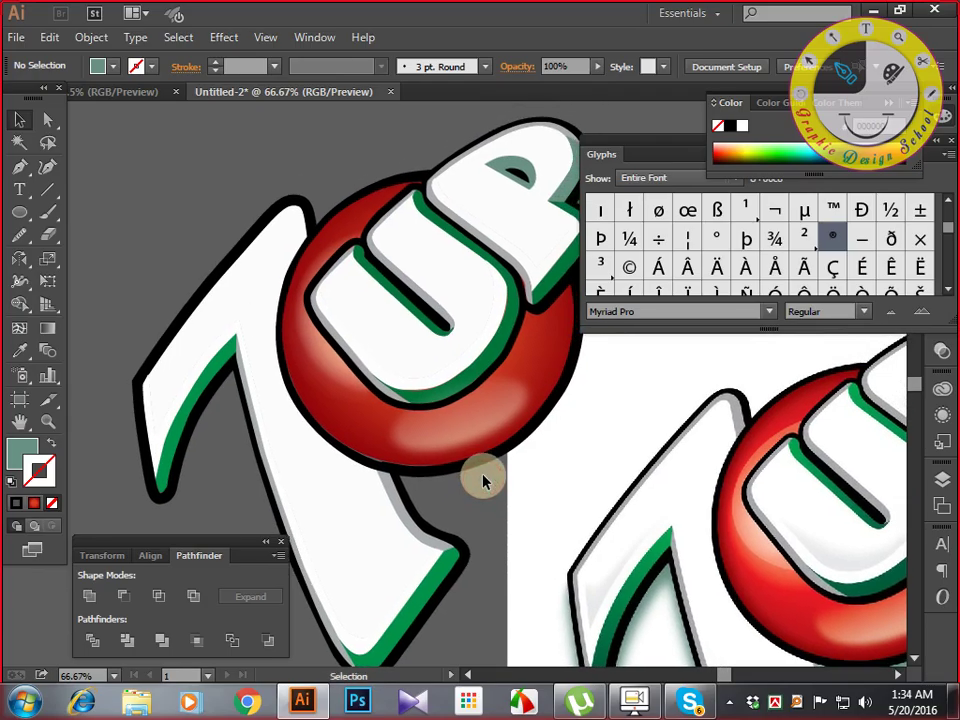
{"action": "left_click", "coordinate": [538, 242]}
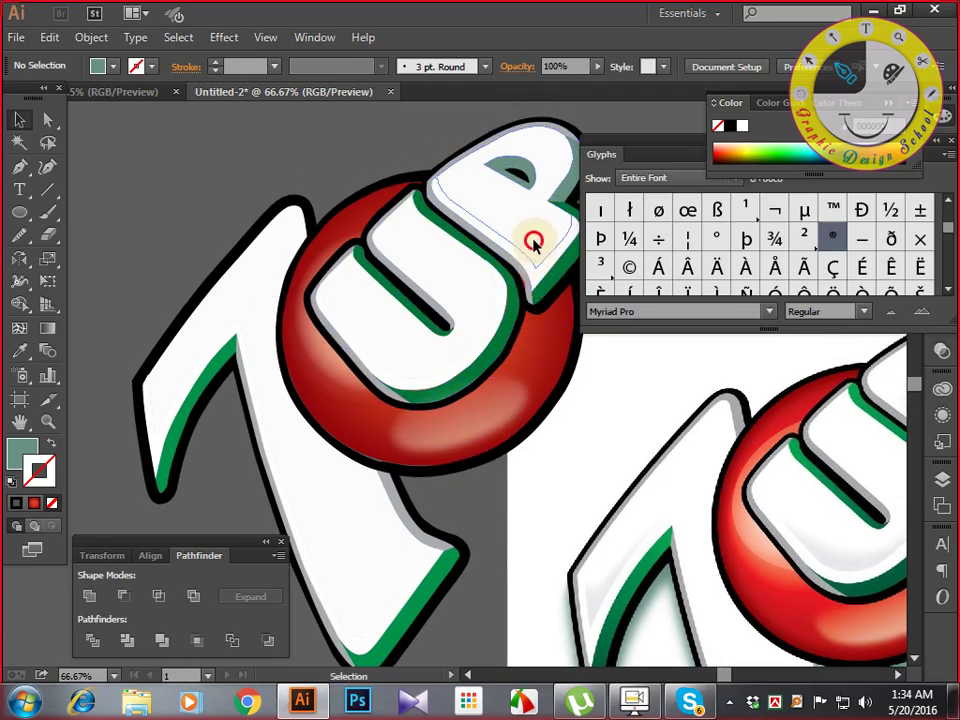
{"action": "left_click_drag", "start_coordinate": [540, 262], "coordinate": [422, 300]}
{"action": "left_click", "coordinate": [401, 306], "text": "shift"}
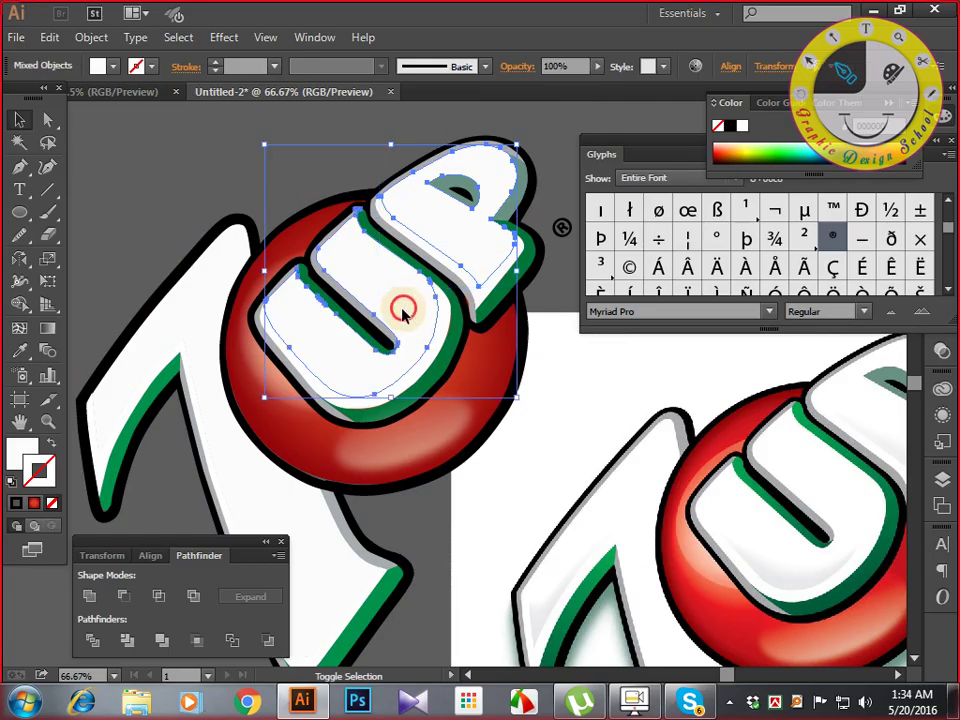
{"action": "left_click", "coordinate": [278, 443], "text": "shift"}
{"action": "left_click", "coordinate": [238, 491], "text": "shift"}
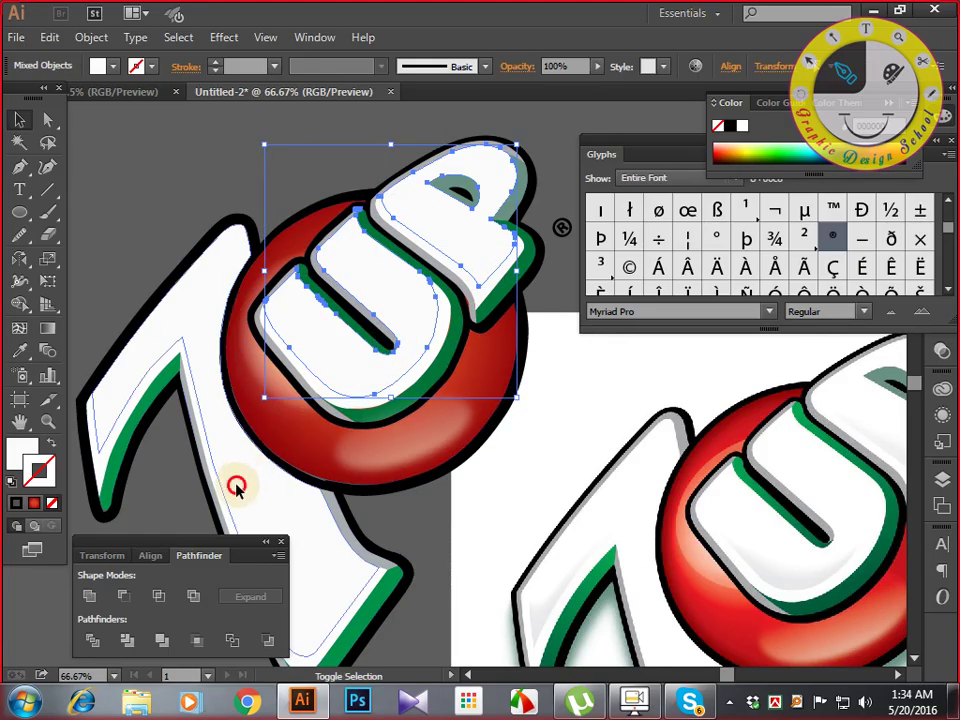
{"action": "left_click", "coordinate": [238, 489], "text": "shift"}
{"action": "right_click", "coordinate": [238, 489]}
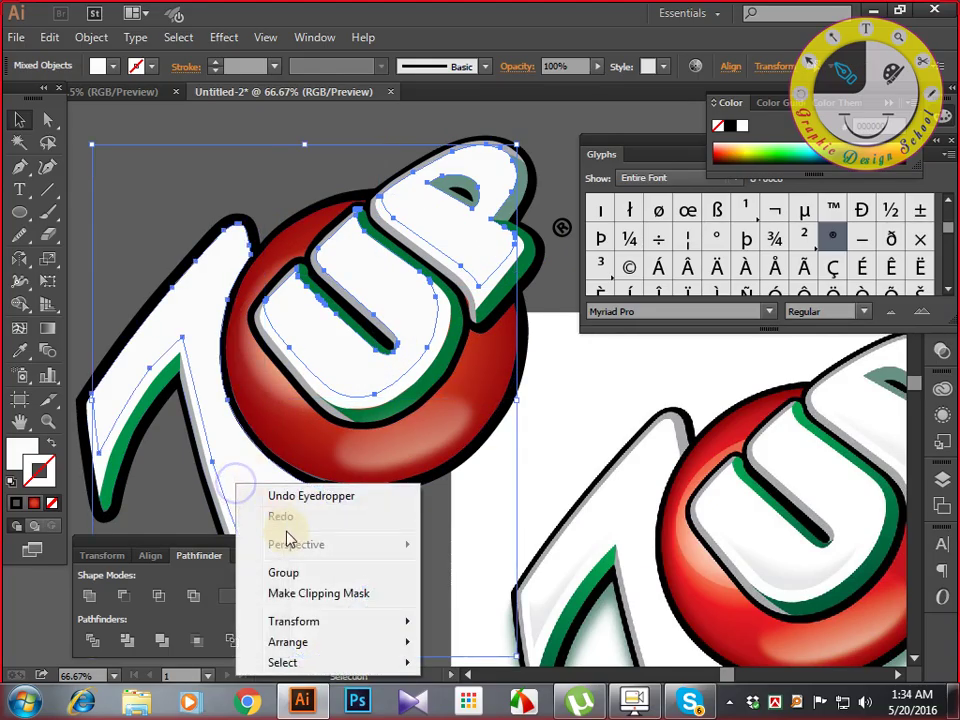
{"action": "left_click", "coordinate": [302, 572]}
Close the Glyphs panel to clear the view of the reference logo.
{"action": "left_click_drag", "start_coordinate": [536, 557], "coordinate": [442, 489]}
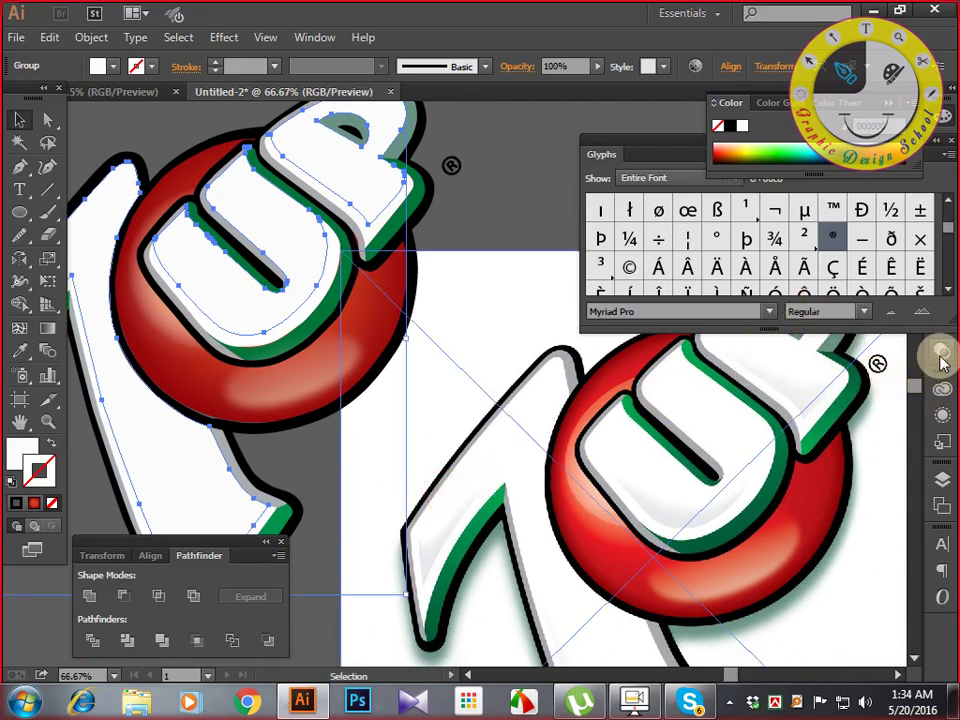
{"action": "left_click_drag", "start_coordinate": [645, 152], "coordinate": [435, 283]}
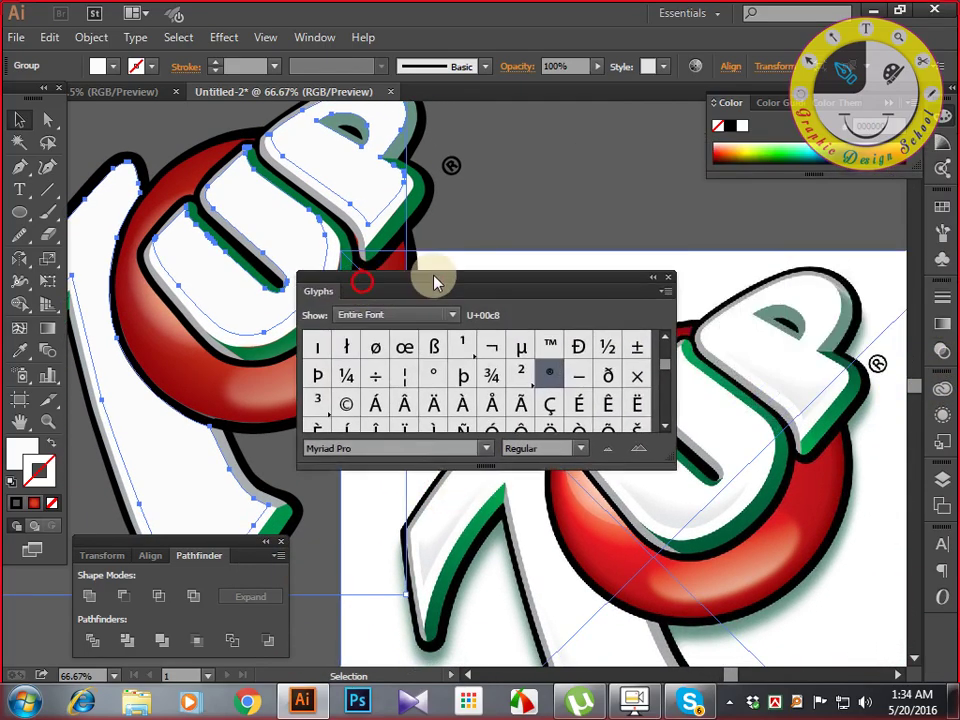
{"action": "left_click", "coordinate": [665, 278]}
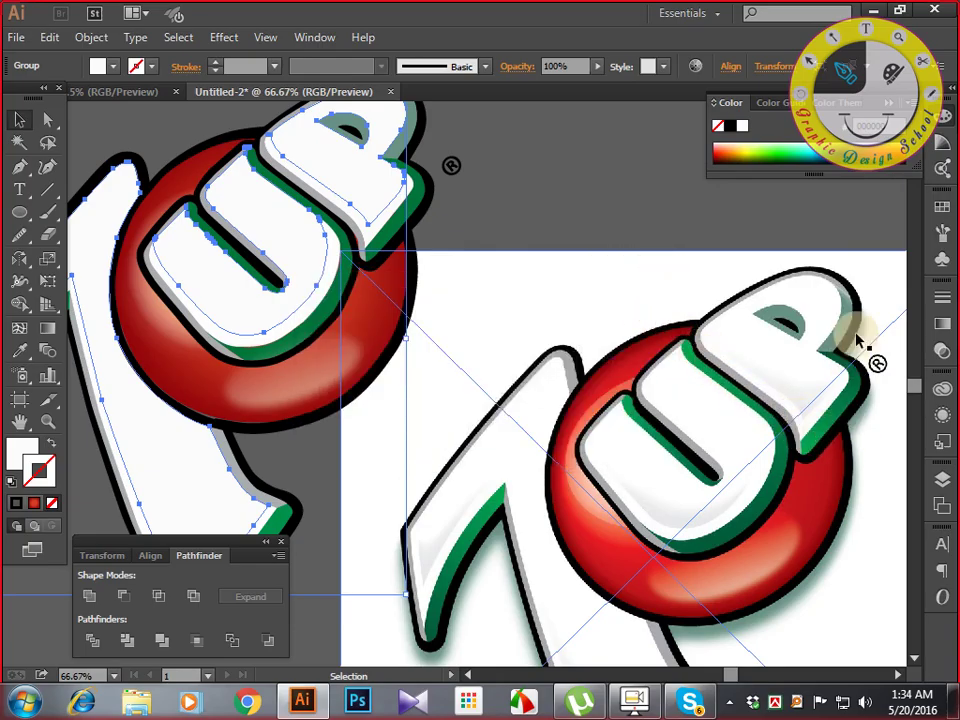
Fill the grouped letter faces with a linear white-to-black gradient at 0° and leave them without a stroke.
{"action": "left_click", "coordinate": [945, 325]}
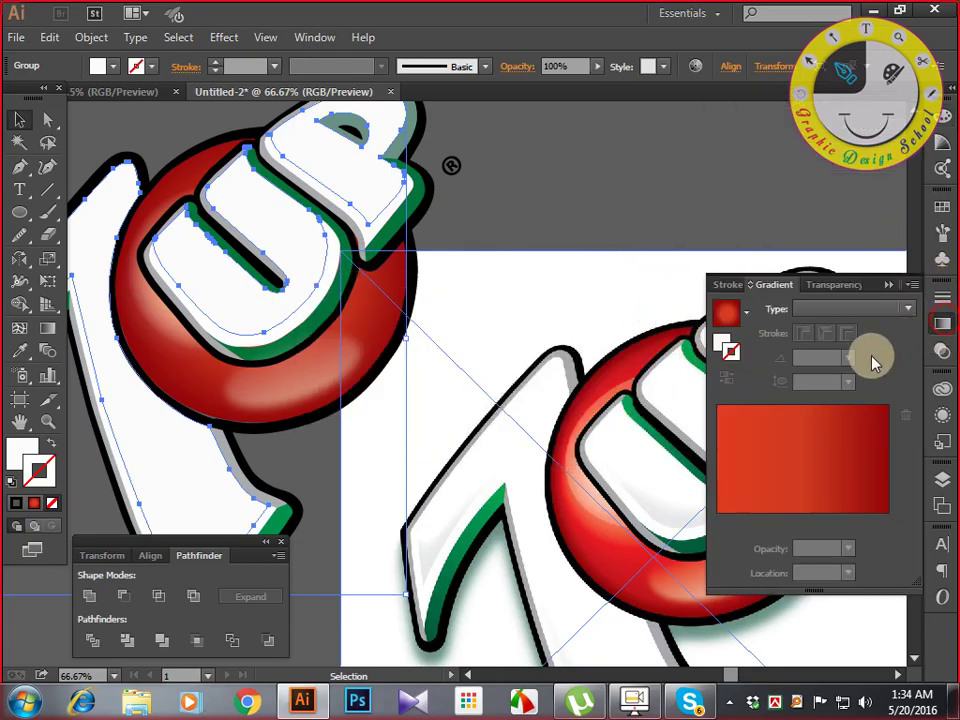
{"action": "left_click", "coordinate": [743, 316]}
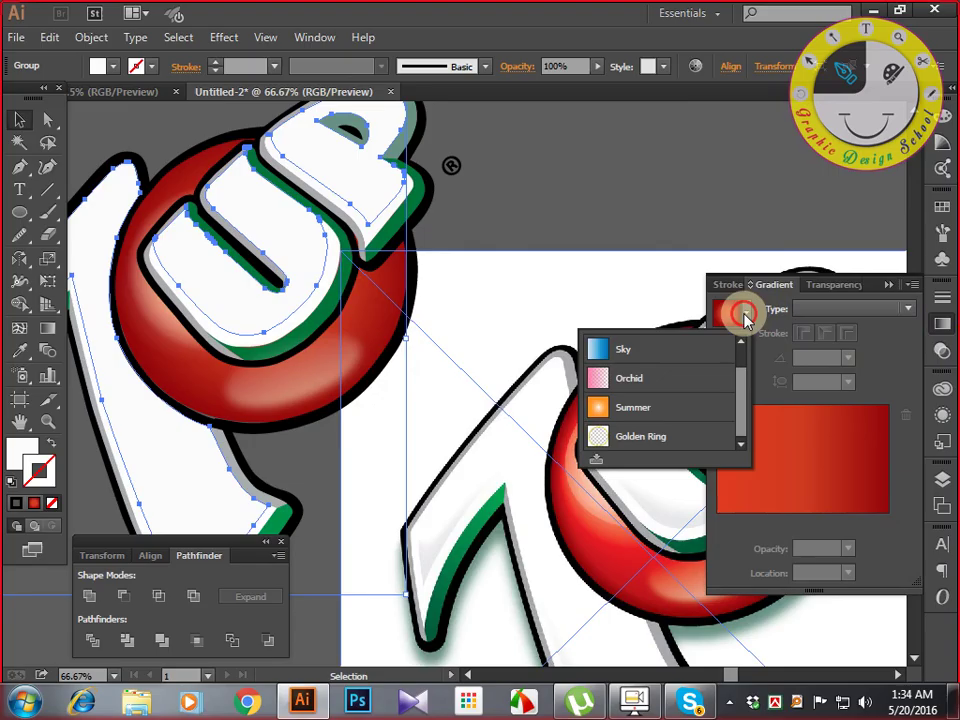
{"action": "scroll", "coordinate": [670, 408], "scroll_direction": "up", "scroll_amount": 1}
{"action": "left_click", "coordinate": [660, 355]}
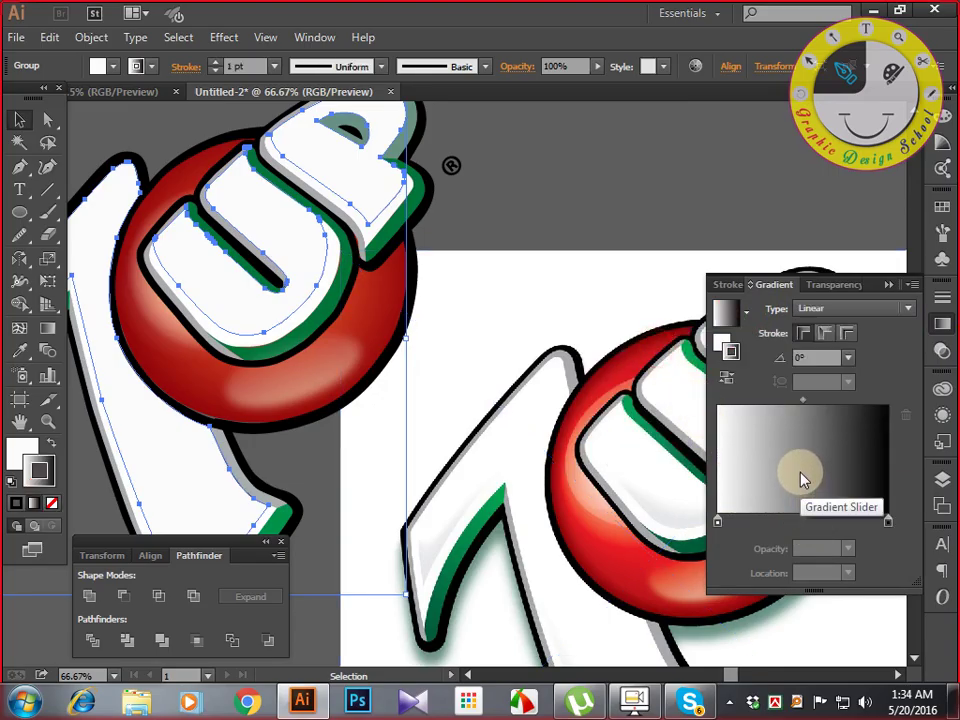
{"action": "left_click", "coordinate": [803, 478]}
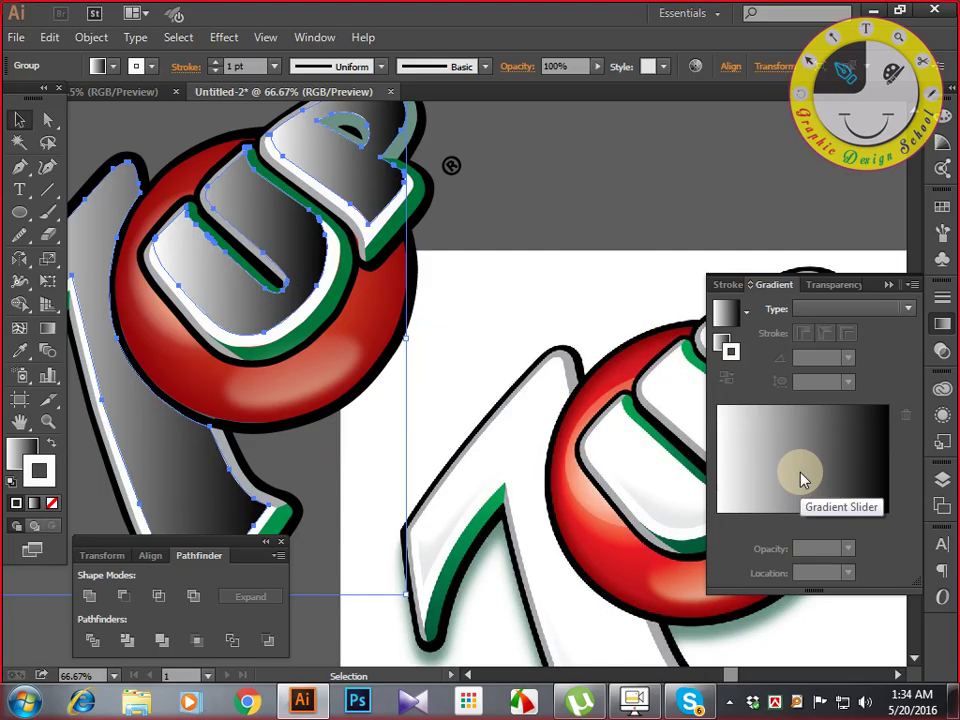
{"action": "key", "text": "slash"}
{"action": "key", "text": "x"}
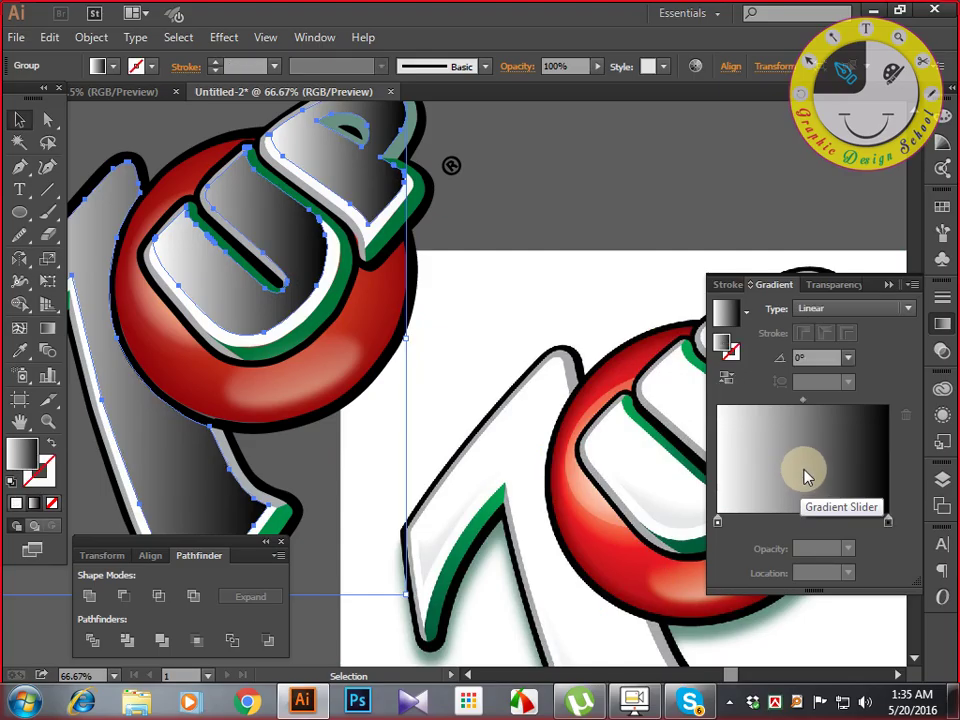
{"action": "left_click", "coordinate": [810, 475]}
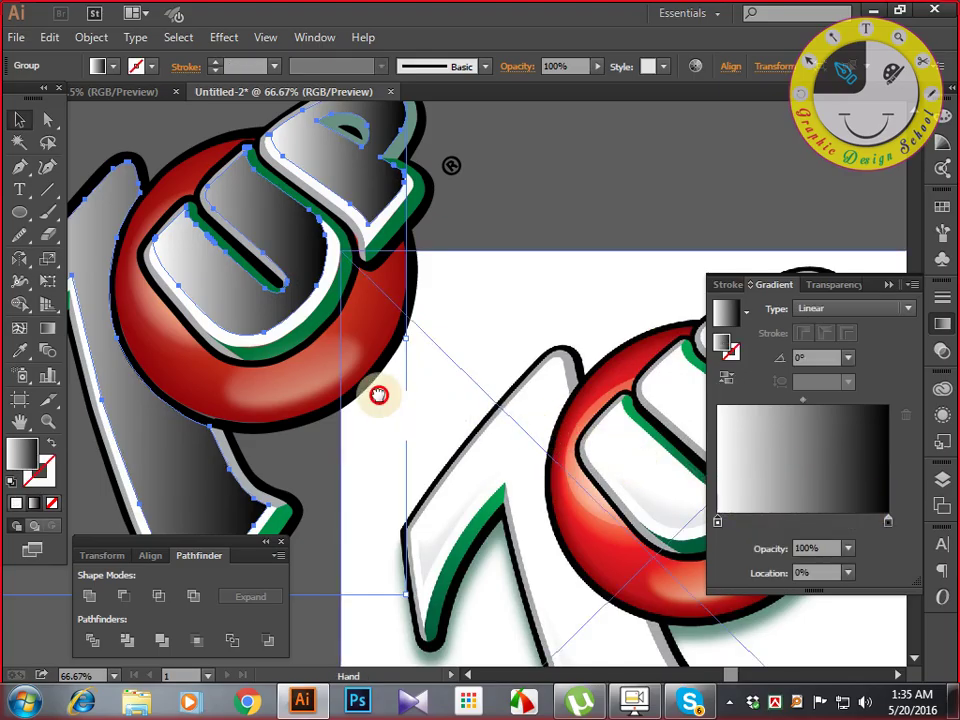
{"action": "left_click_drag", "start_coordinate": [378, 395], "coordinate": [523, 437]}
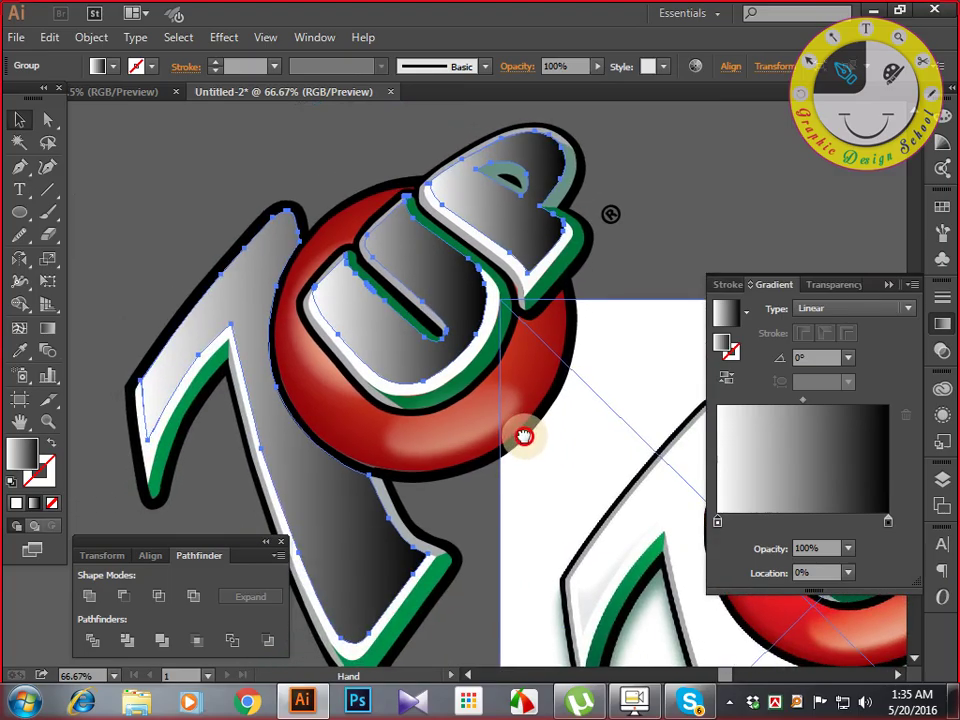
Change the gradient's black end stop to light grey R=230 G=230 B=230 and deselect the letter faces.
{"action": "double_click", "coordinate": [888, 522]}
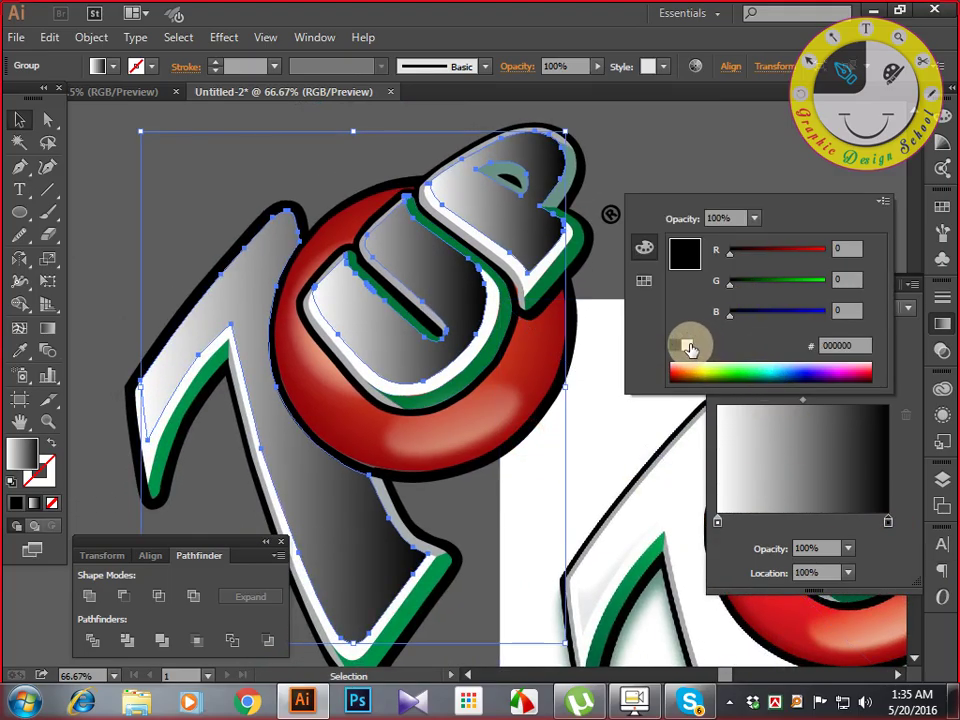
{"action": "left_click", "coordinate": [644, 281]}
{"action": "left_click", "coordinate": [802, 282]}
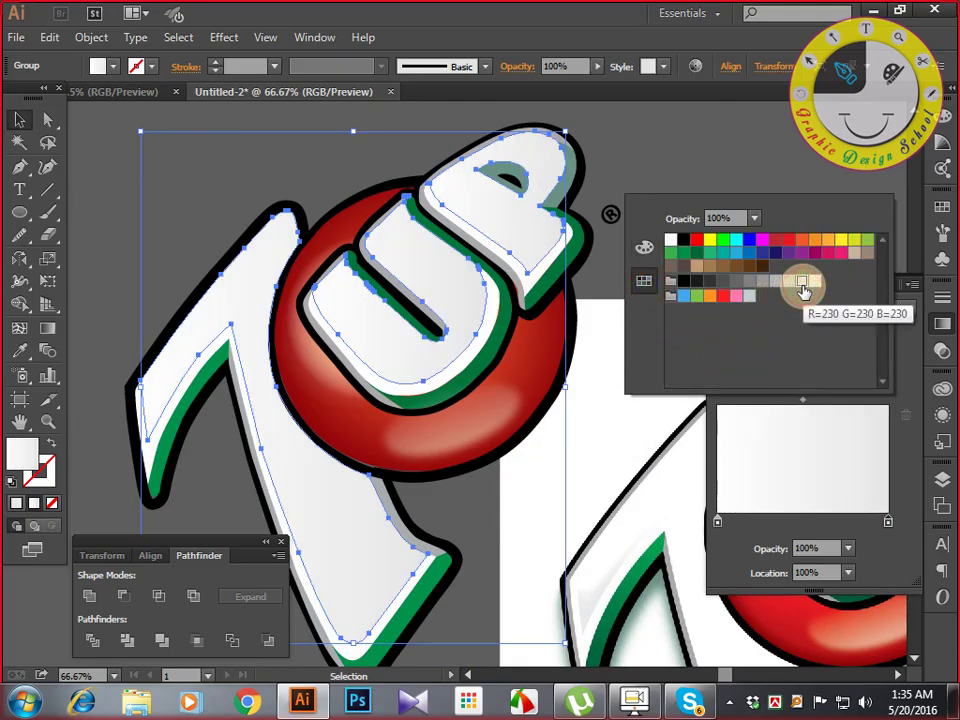
{"action": "left_click", "coordinate": [24, 124]}
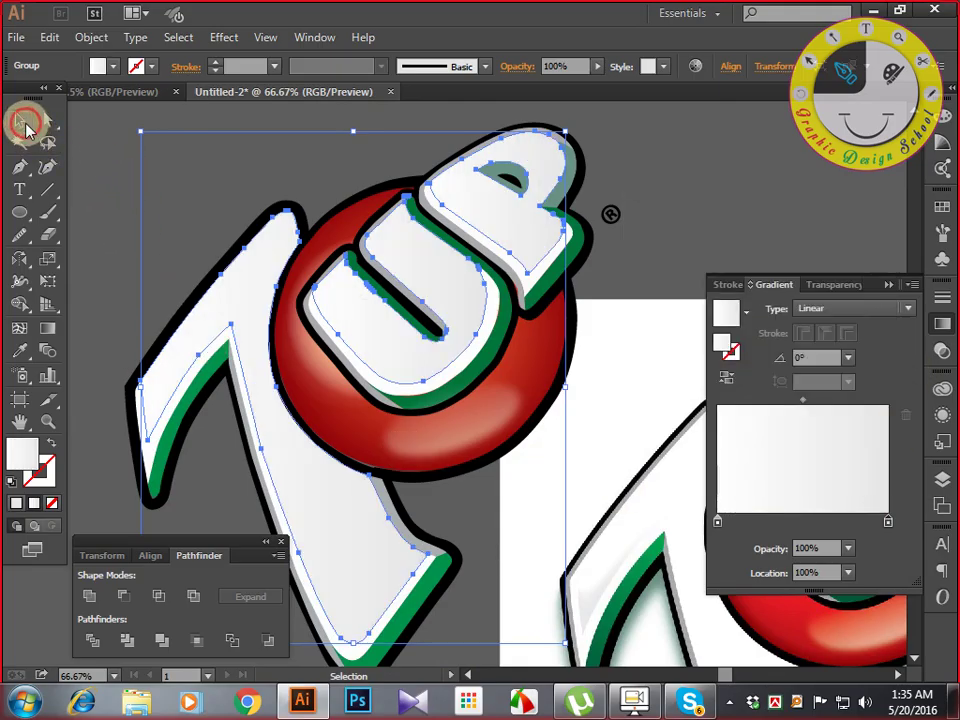
{"action": "left_click", "coordinate": [86, 189]}
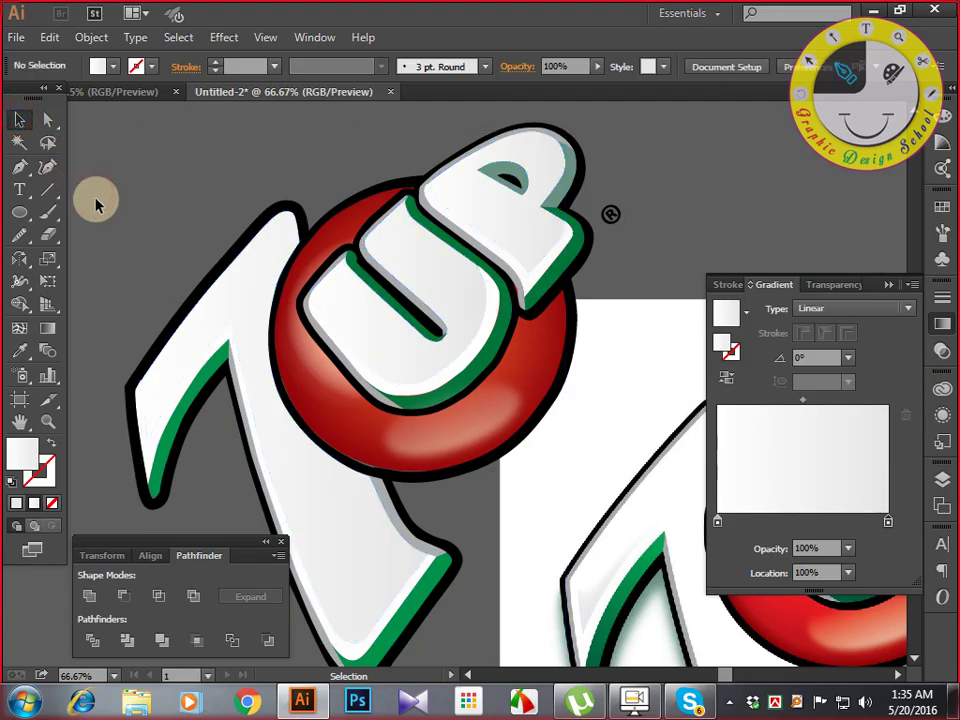
Select the white highlight strips along the lower edges of the U, P and 7 and unite them with Pathfinder.
{"action": "mouse_move", "coordinate": [113, 207]}
{"action": "left_mouse_down"}
{"action": "mouse_move", "coordinate": [184, 204]}
{"action": "mouse_move", "coordinate": [122, 212]}
{"action": "left_mouse_up"}
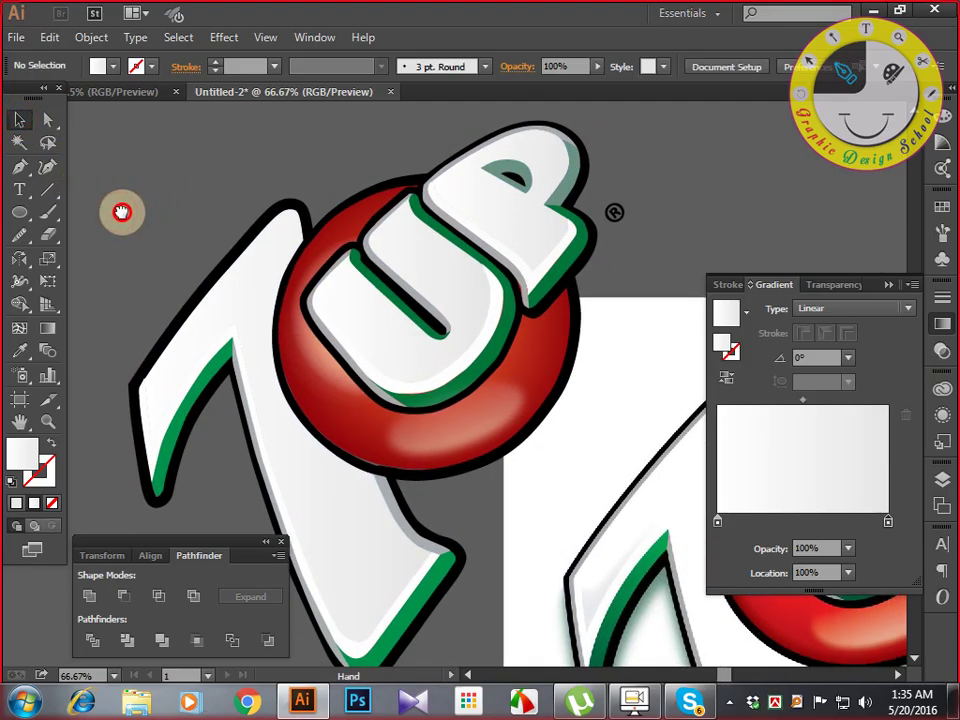
{"action": "left_click", "coordinate": [463, 318]}
{"action": "left_click", "coordinate": [489, 332]}
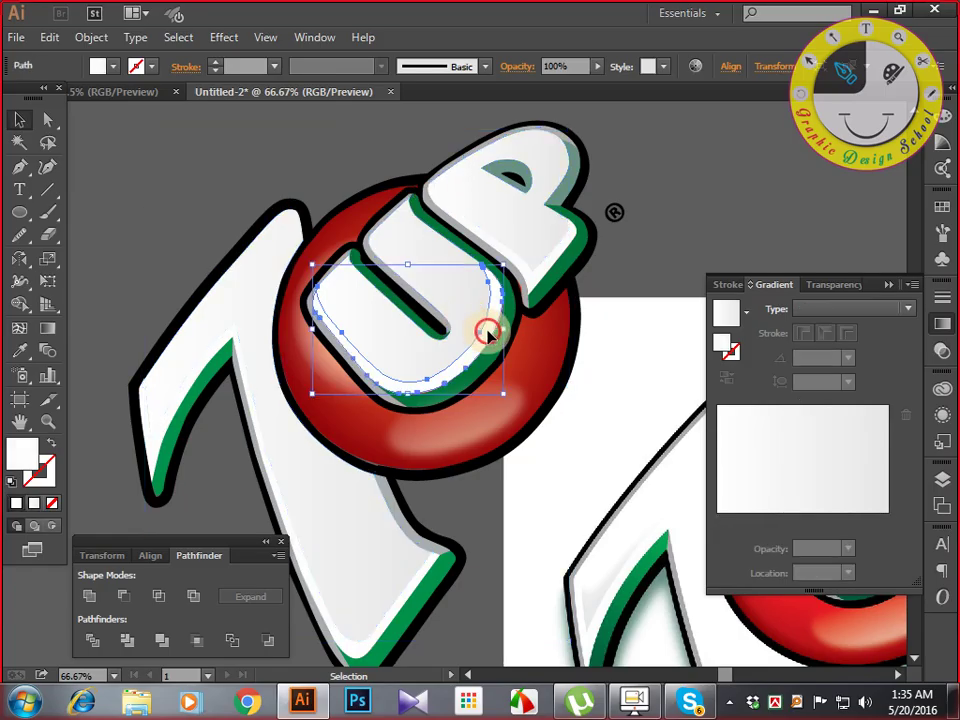
{"action": "left_click", "coordinate": [535, 283], "text": "shift"}
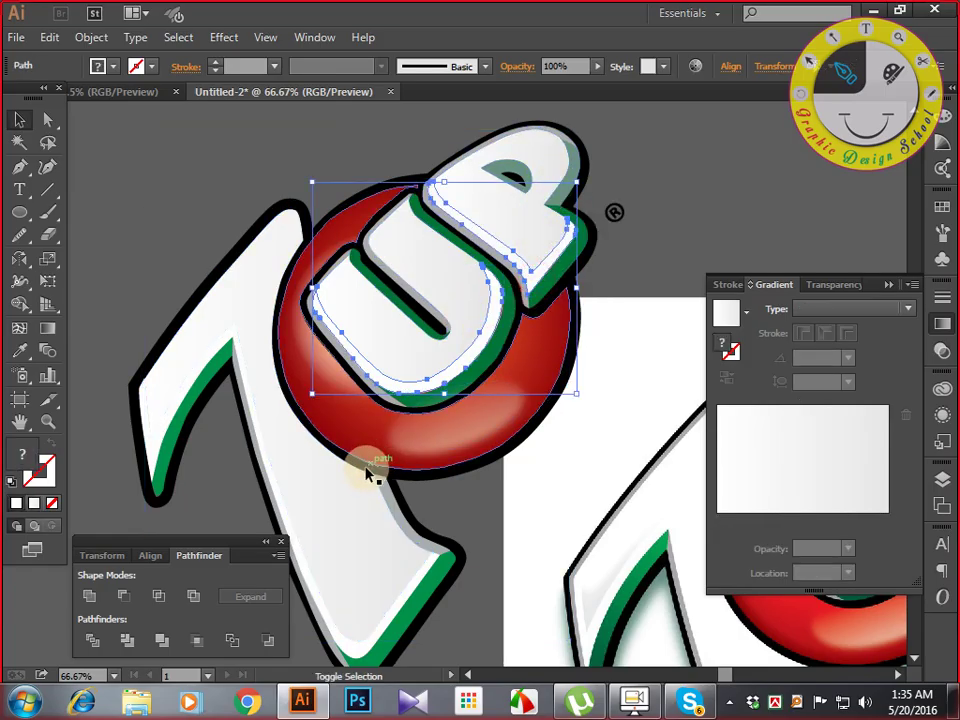
{"action": "left_click", "coordinate": [403, 604], "text": "shift"}
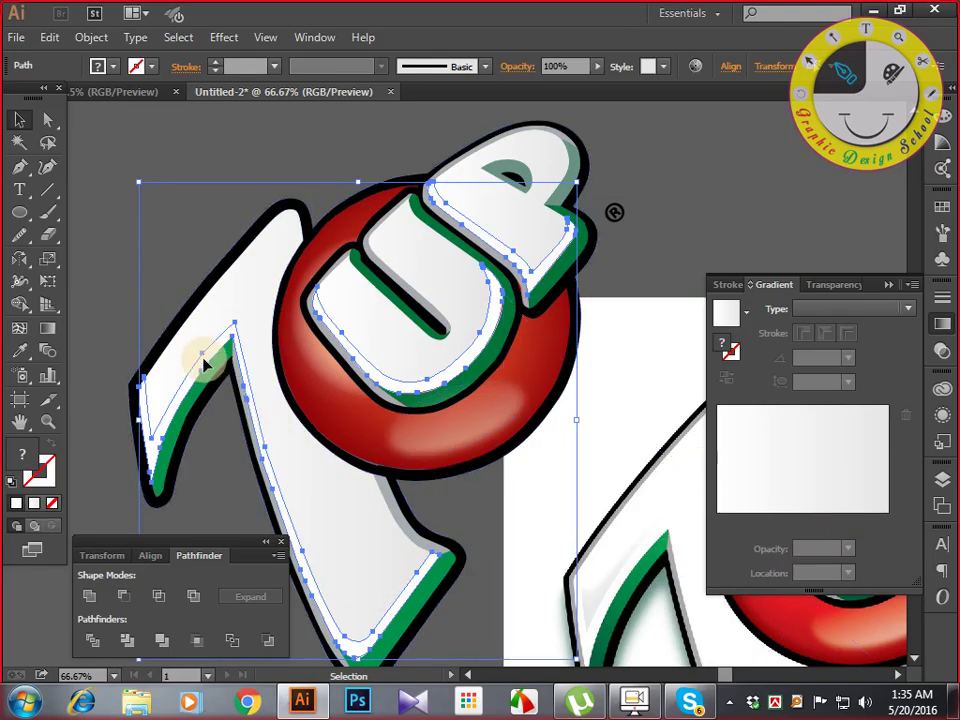
{"action": "left_click", "coordinate": [92, 597]}
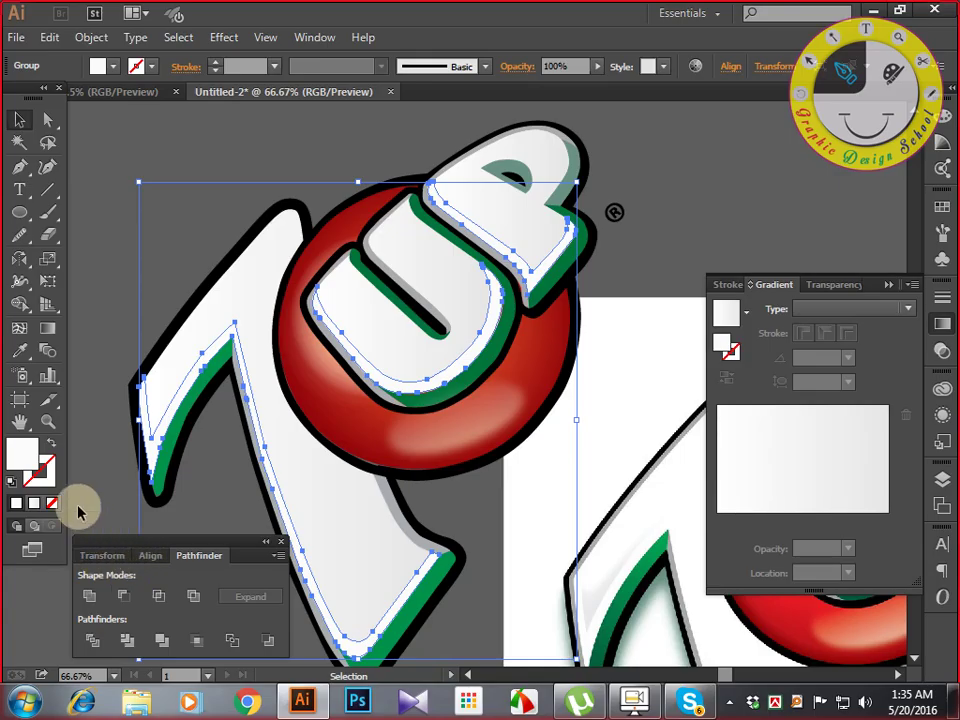
Give the united white highlight strips a white 2 pt stroke with round caps and round corners, and deselect them.
{"action": "left_click", "coordinate": [35, 460]}
{"action": "left_click", "coordinate": [48, 468]}
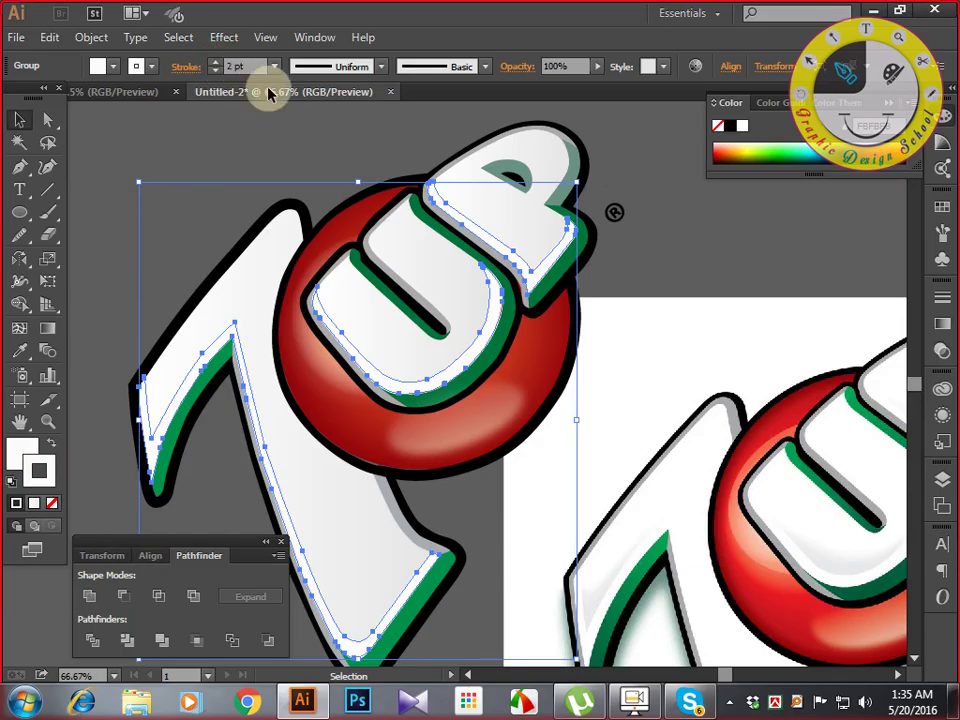
{"action": "left_click", "coordinate": [941, 294]}
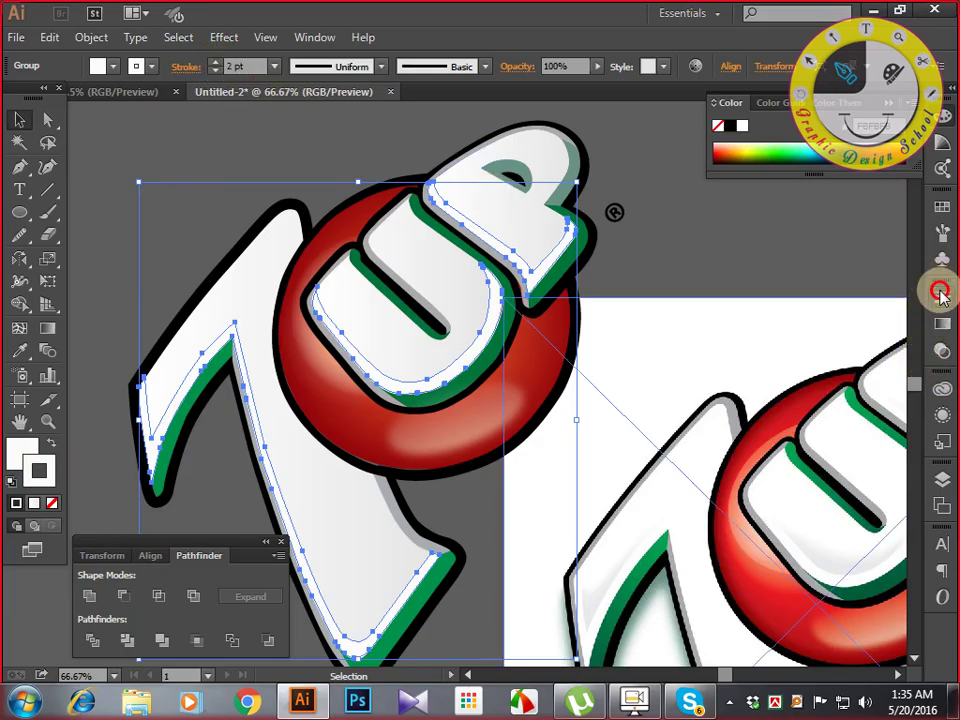
{"action": "left_click", "coordinate": [801, 358]}
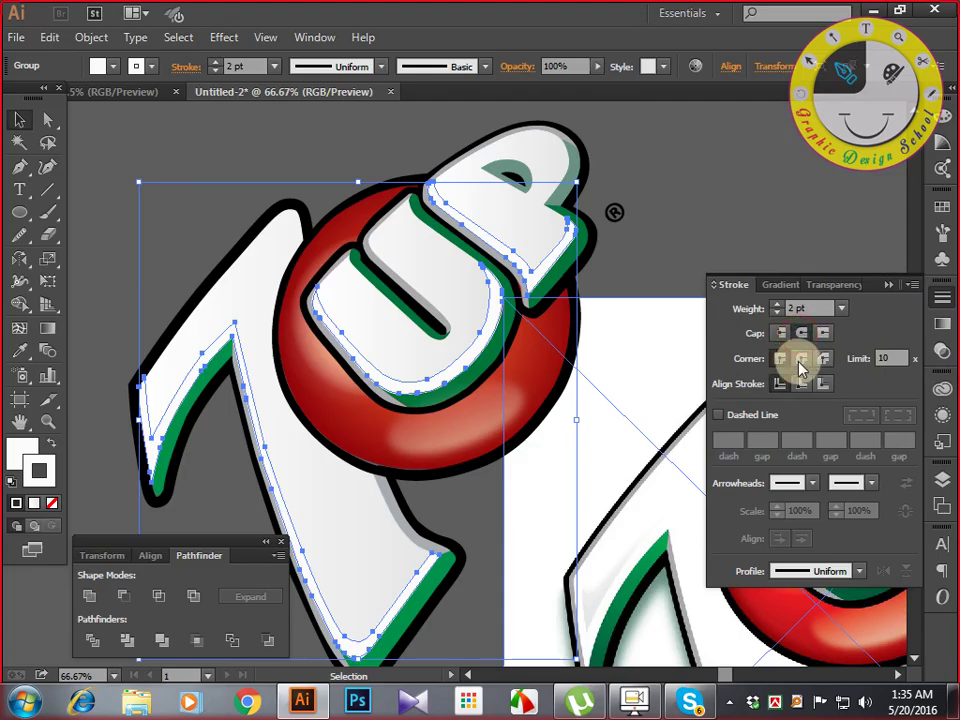
{"action": "left_click", "coordinate": [735, 272]}
{"action": "mouse_move", "coordinate": [632, 277]}
{"action": "left_mouse_down"}
{"action": "mouse_move", "coordinate": [630, 234]}
{"action": "mouse_move", "coordinate": [628, 300]}
{"action": "left_mouse_up"}
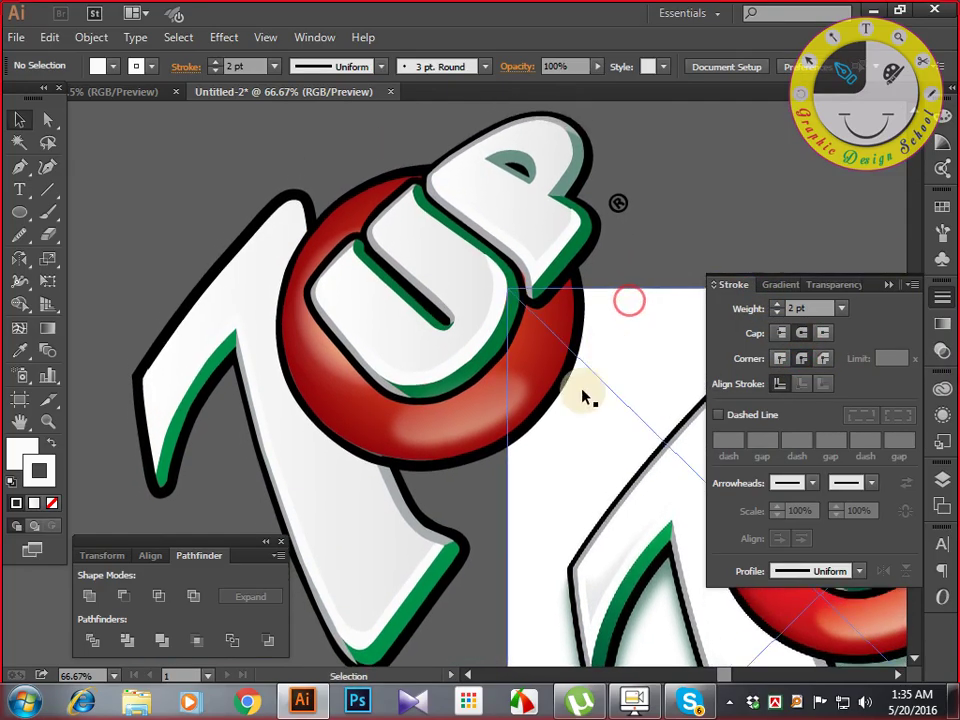
{"action": "left_click_drag", "start_coordinate": [471, 553], "coordinate": [456, 553]}
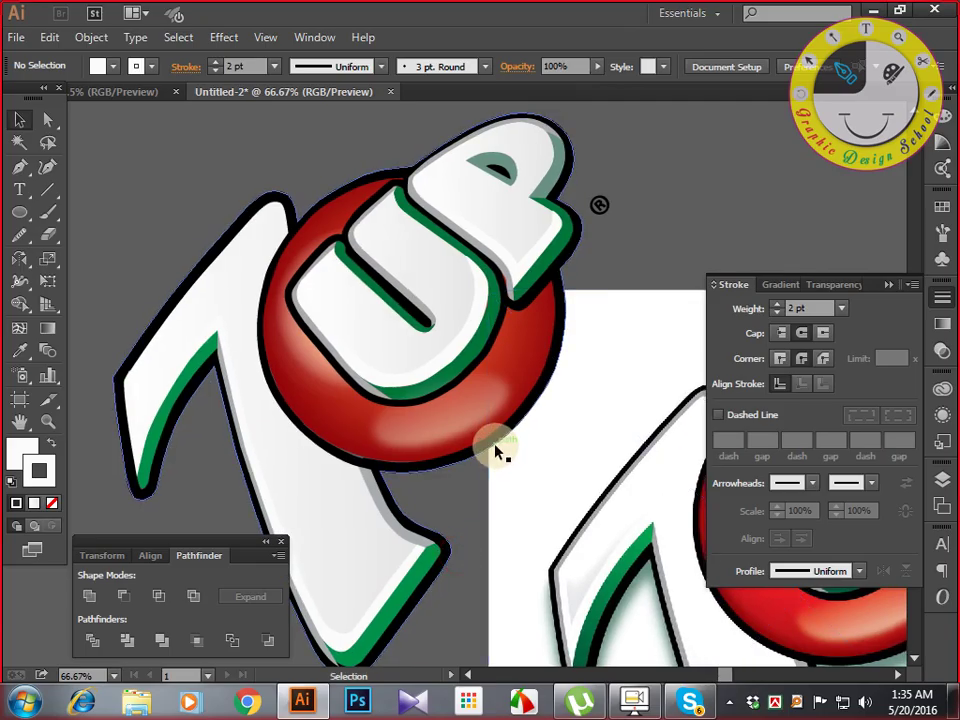
Select the green side strips of the U, P and 7 and unite them into one green group.
{"action": "left_click", "coordinate": [466, 357]}
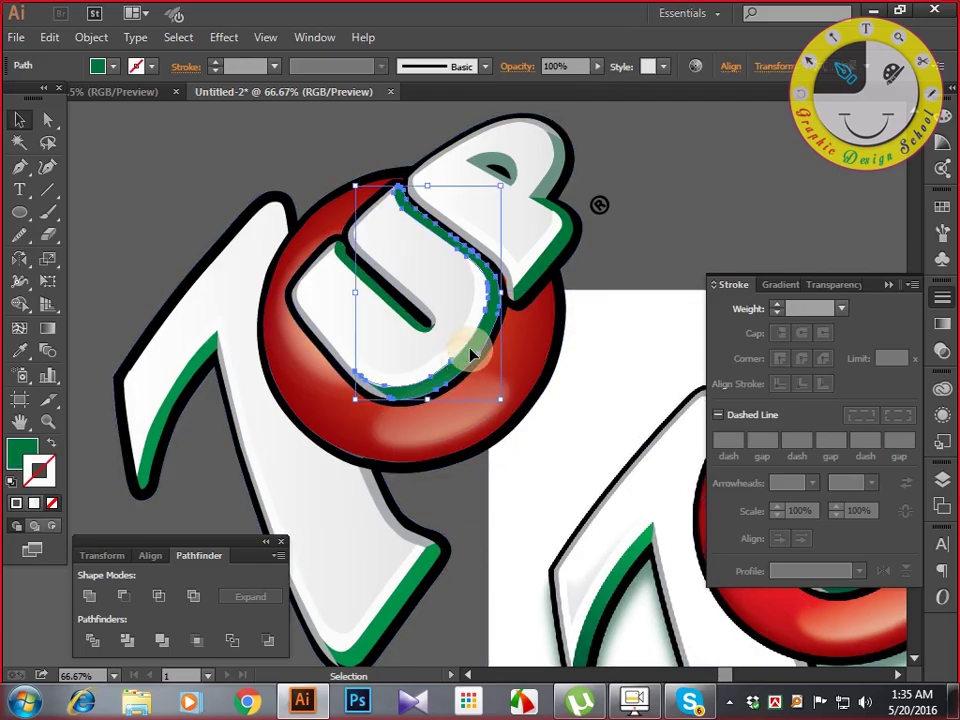
{"action": "left_click", "coordinate": [428, 330], "text": "shift"}
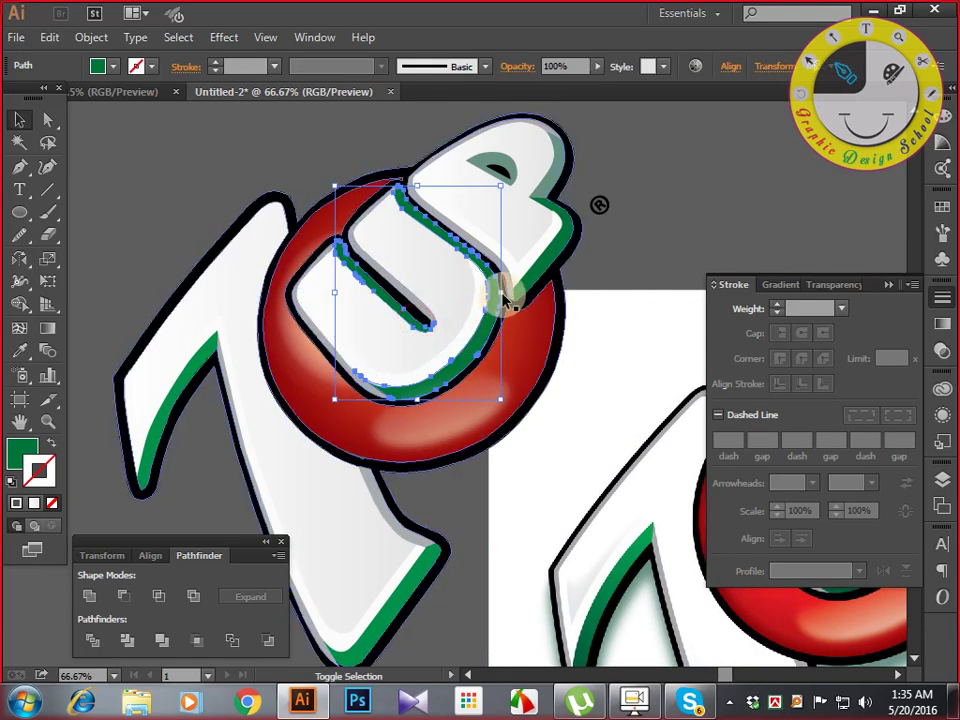
{"action": "left_click", "coordinate": [555, 334], "text": "shift"}
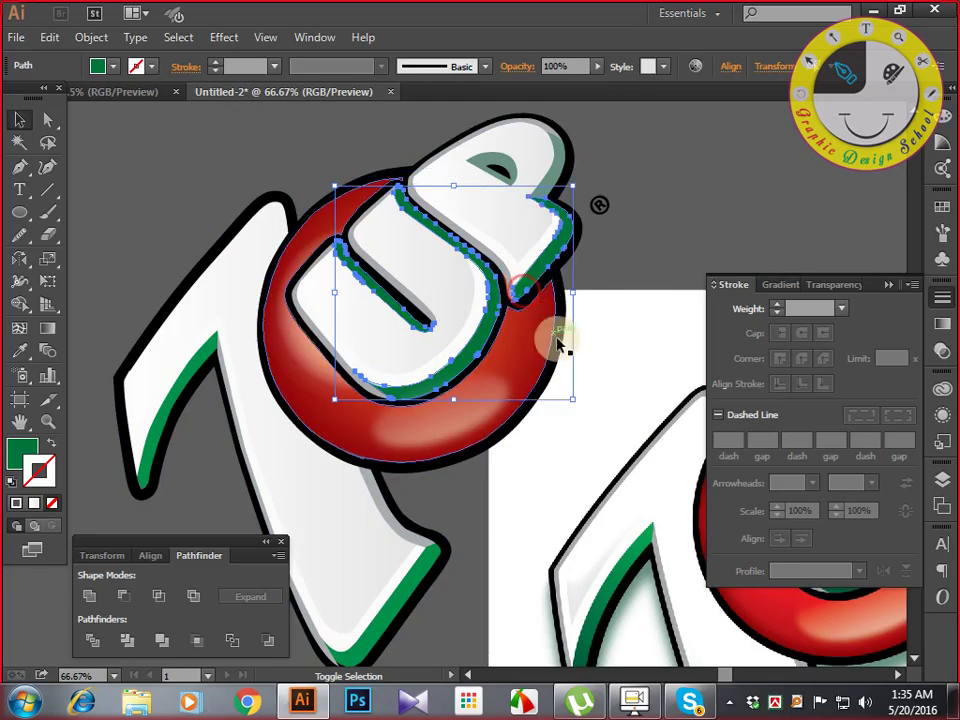
{"action": "left_click", "coordinate": [396, 612], "text": "shift"}
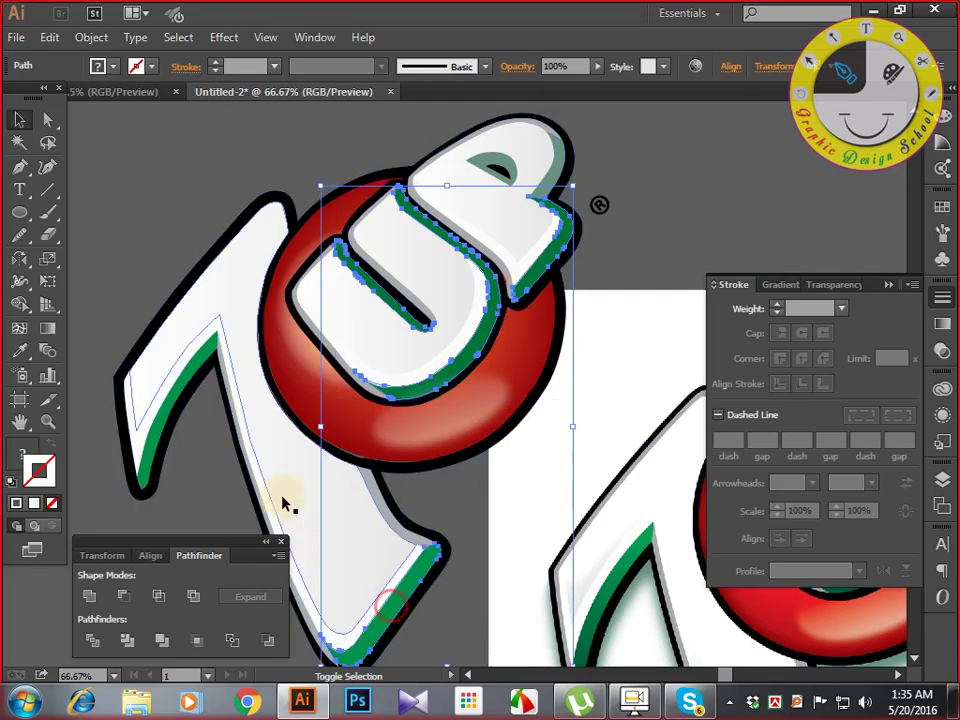
{"action": "left_click", "coordinate": [180, 393], "text": "shift"}
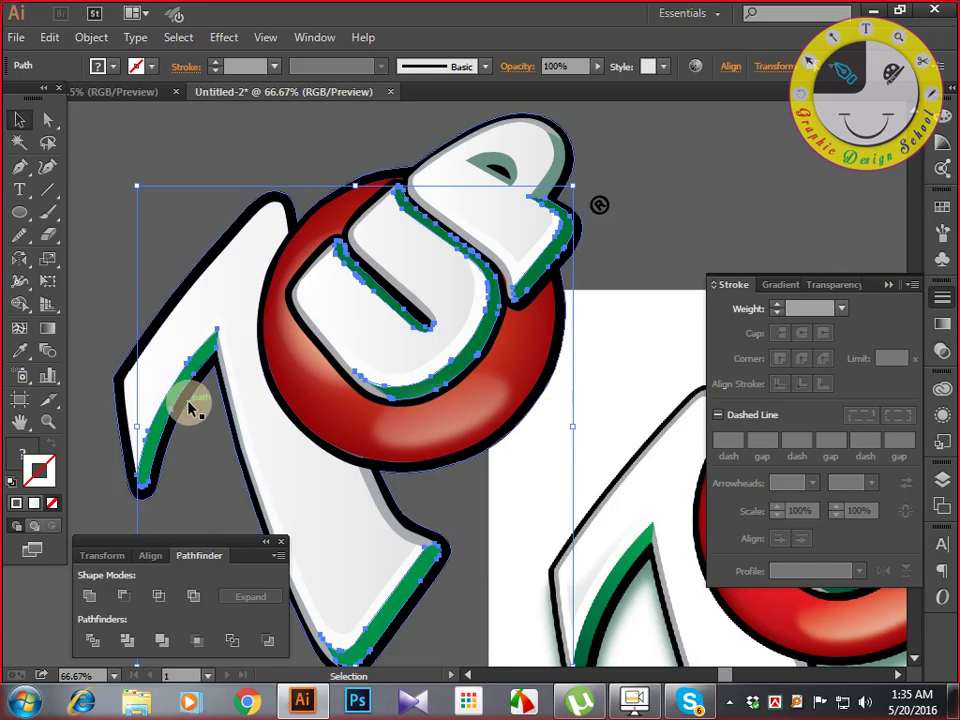
{"action": "left_click", "coordinate": [92, 598]}
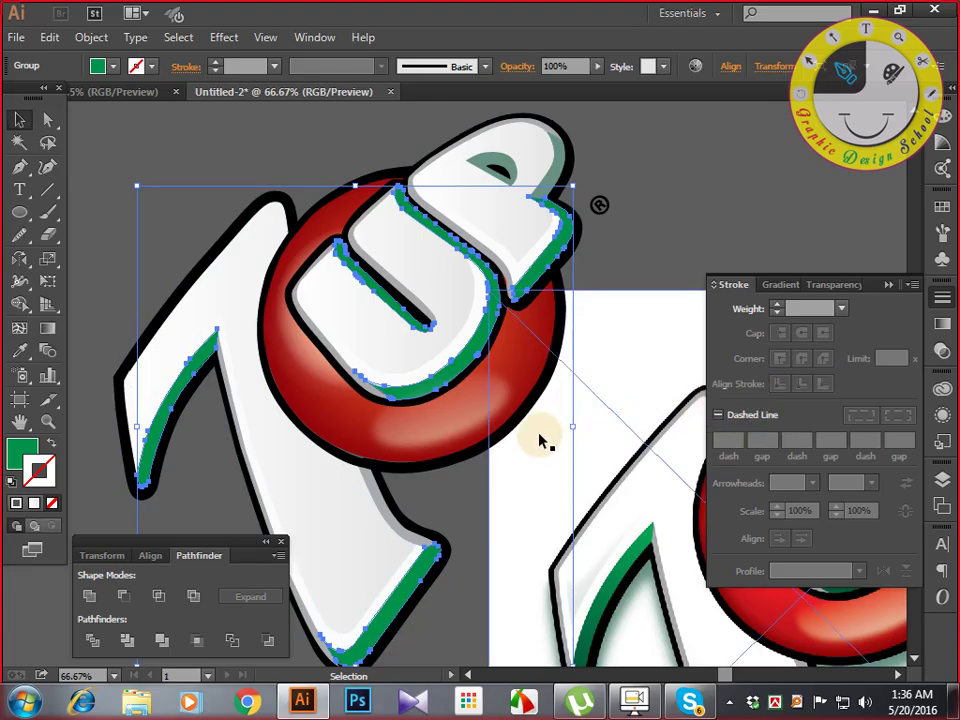
{"action": "key", "text": "a"}
{"action": "key", "text": "v"}
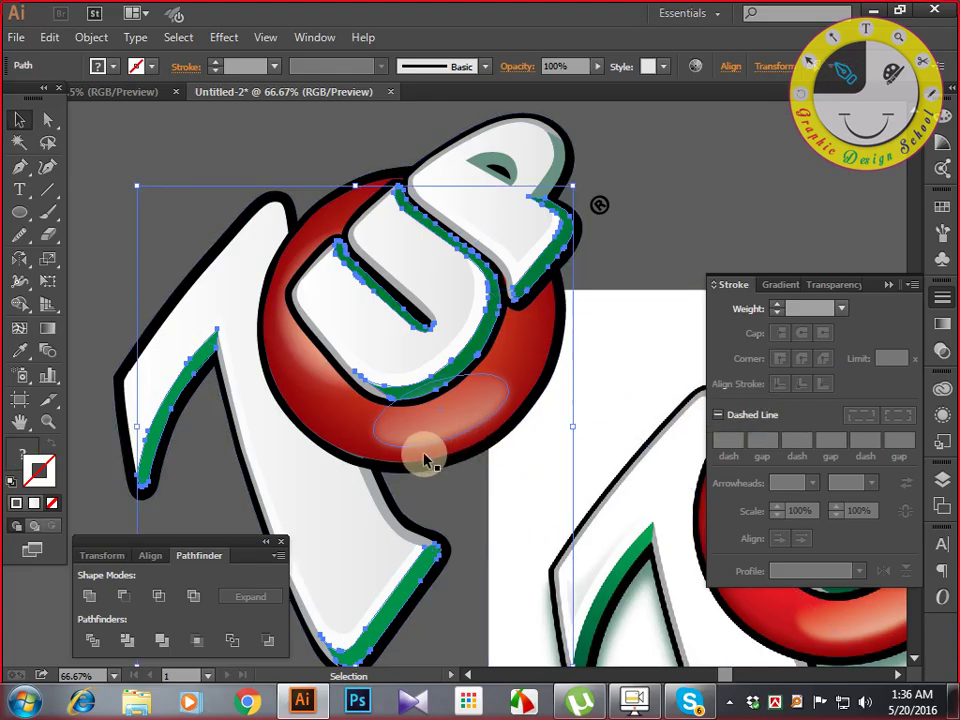
{"action": "left_click", "coordinate": [90, 597]}
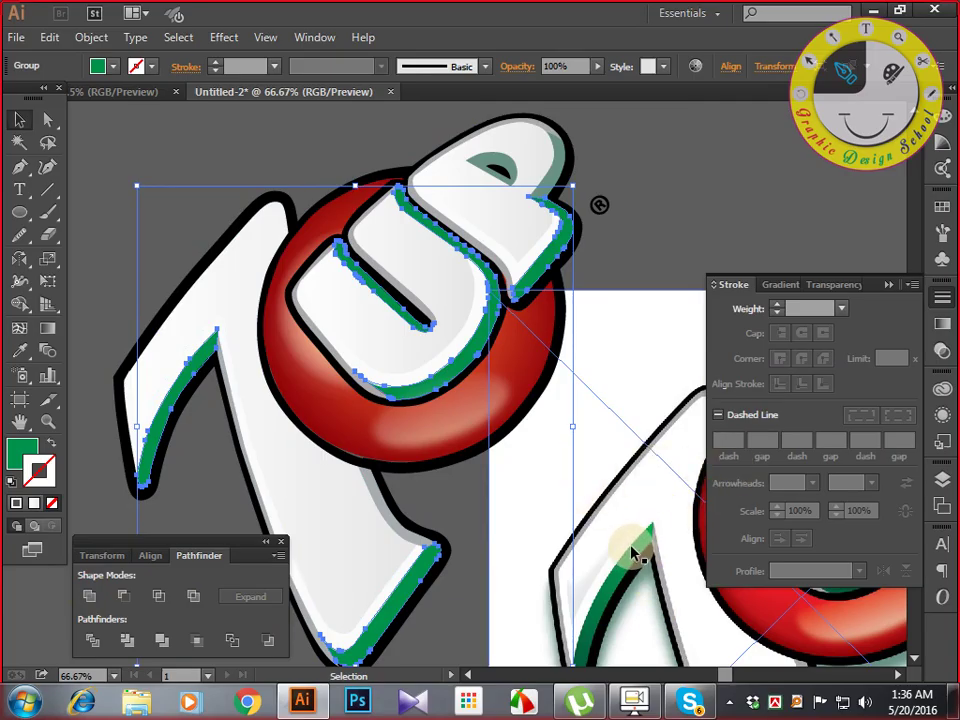
Try a green 2 pt stroke with round caps and corners on the united green strips.
{"action": "key", "text": "i"}
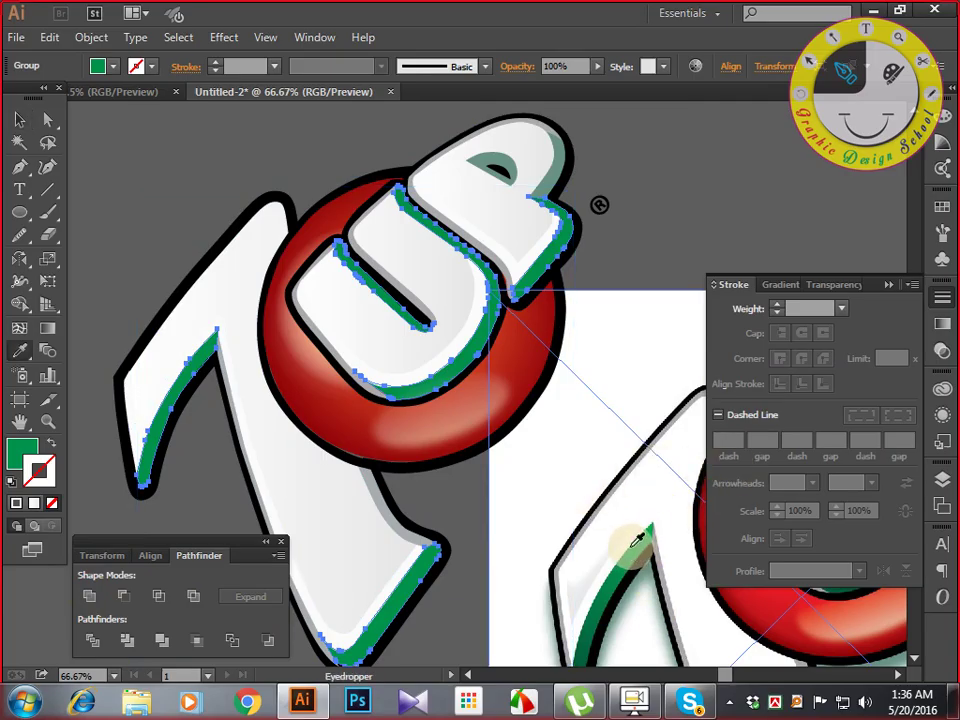
{"action": "left_click", "coordinate": [40, 462]}
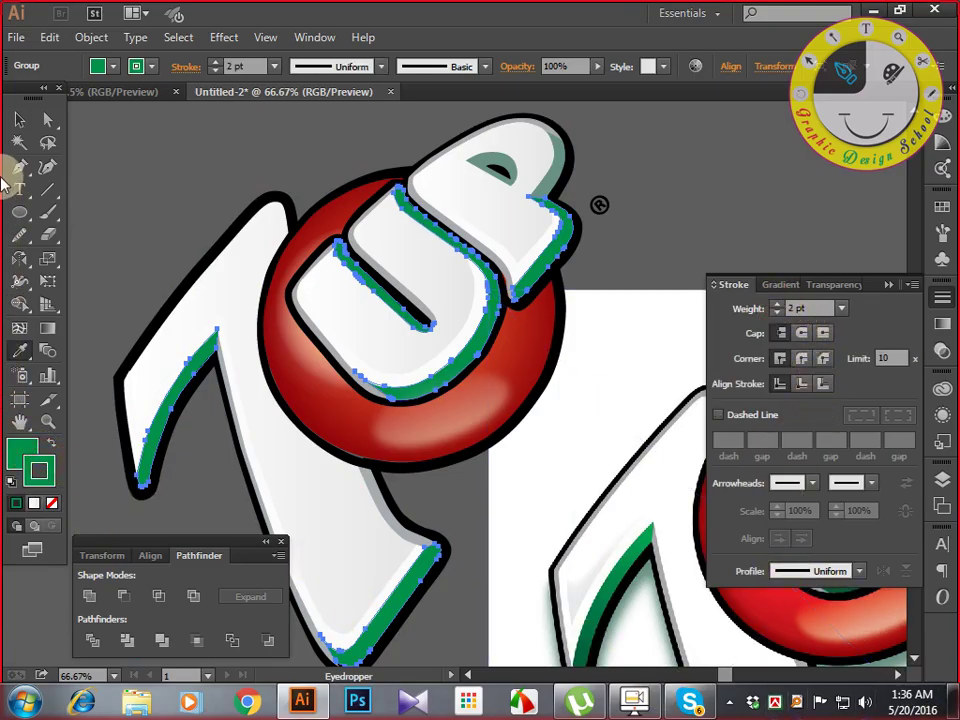
{"action": "left_click", "coordinate": [19, 119]}
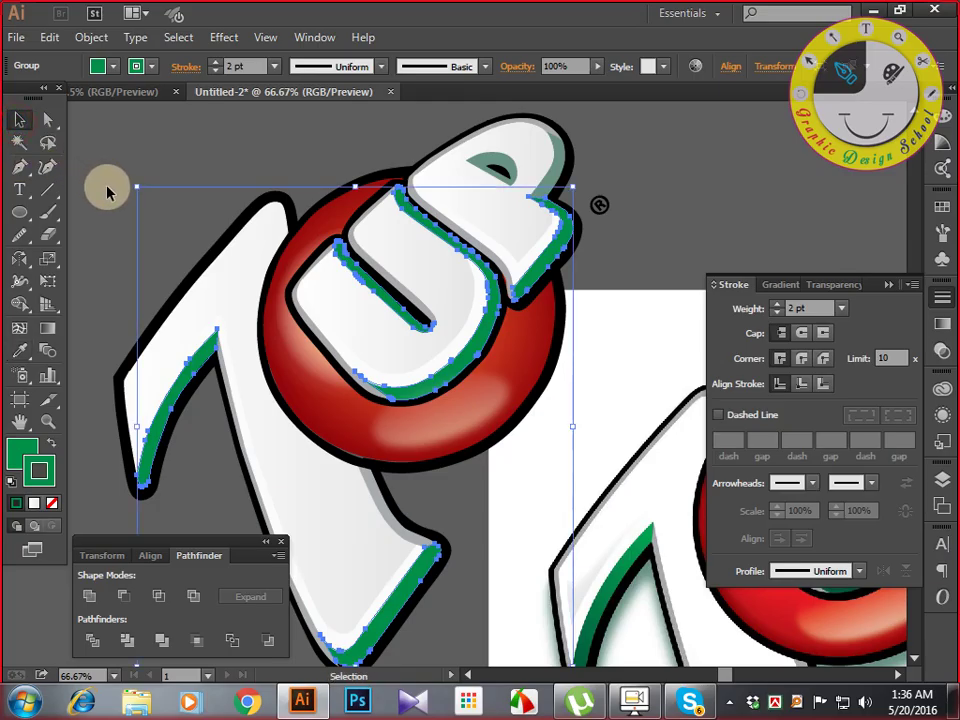
{"action": "left_click", "coordinate": [800, 358]}
{"action": "left_click", "coordinate": [802, 336]}
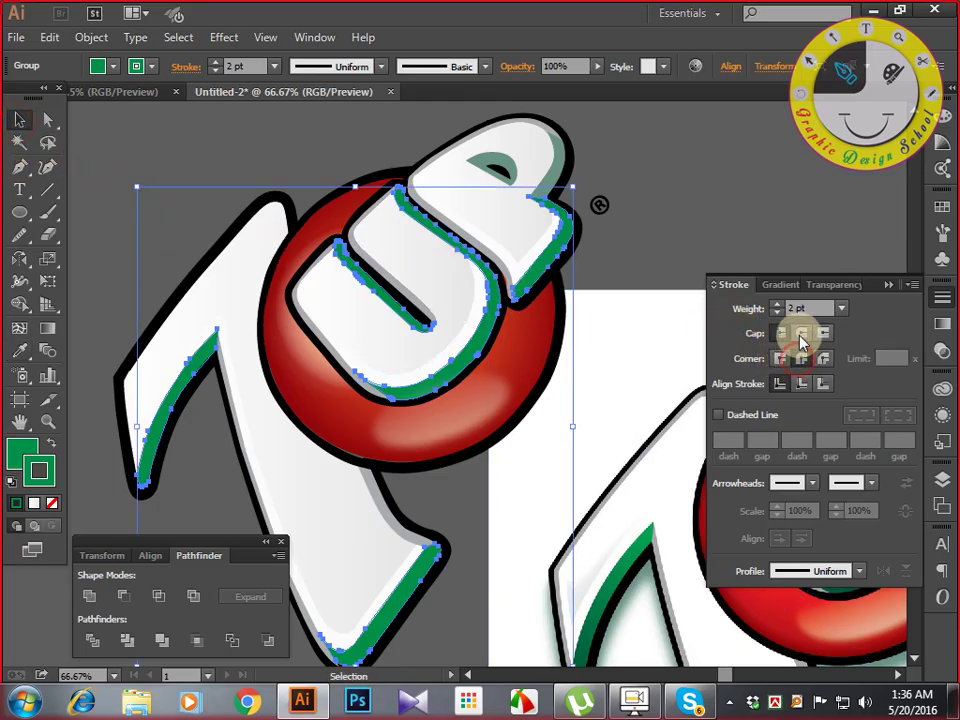
{"action": "left_click", "coordinate": [727, 239]}
{"action": "left_click_drag", "start_coordinate": [667, 267], "coordinate": [679, 242]}
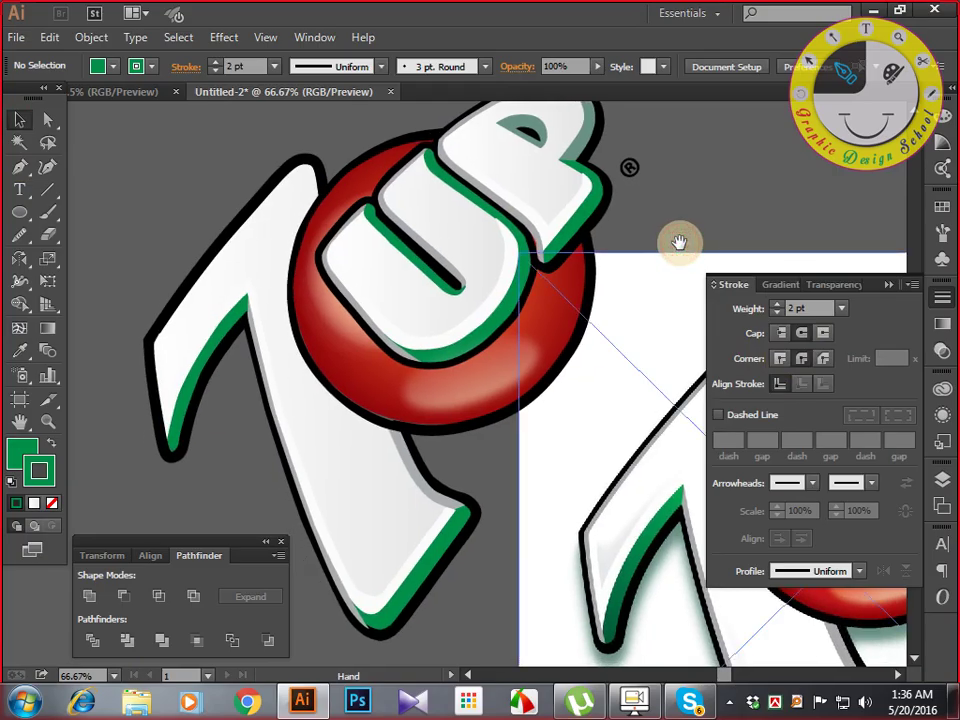
Undo the stroke changes on the green strips so they have no stroke, and deselect them.
{"action": "key", "text": "ctrl+z"}
{"action": "key", "text": "ctrl+z"}
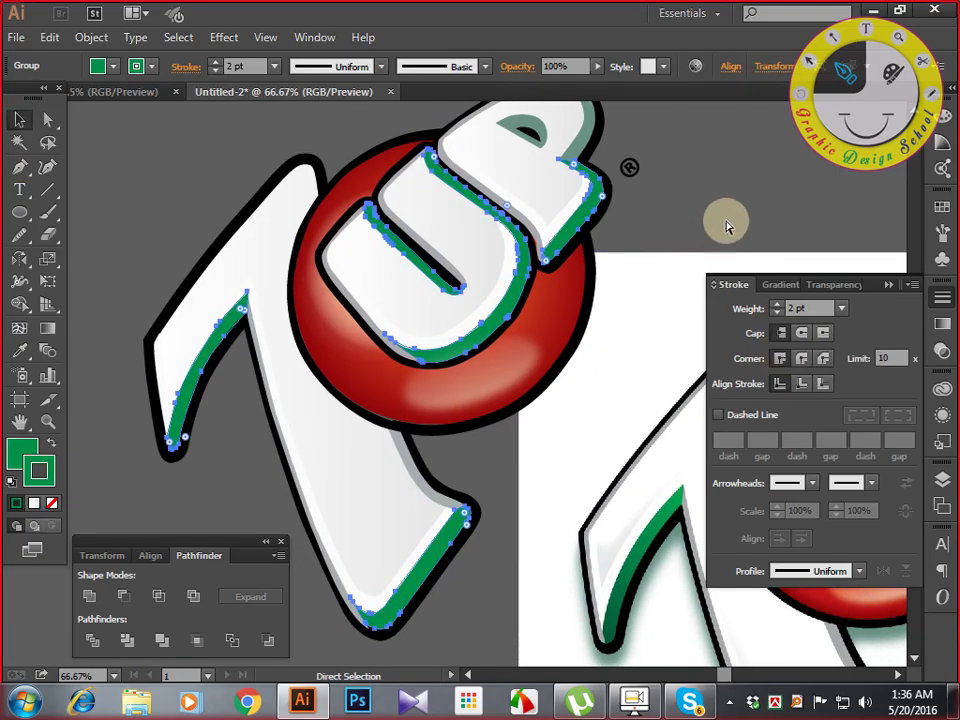
{"action": "left_click", "coordinate": [727, 208]}
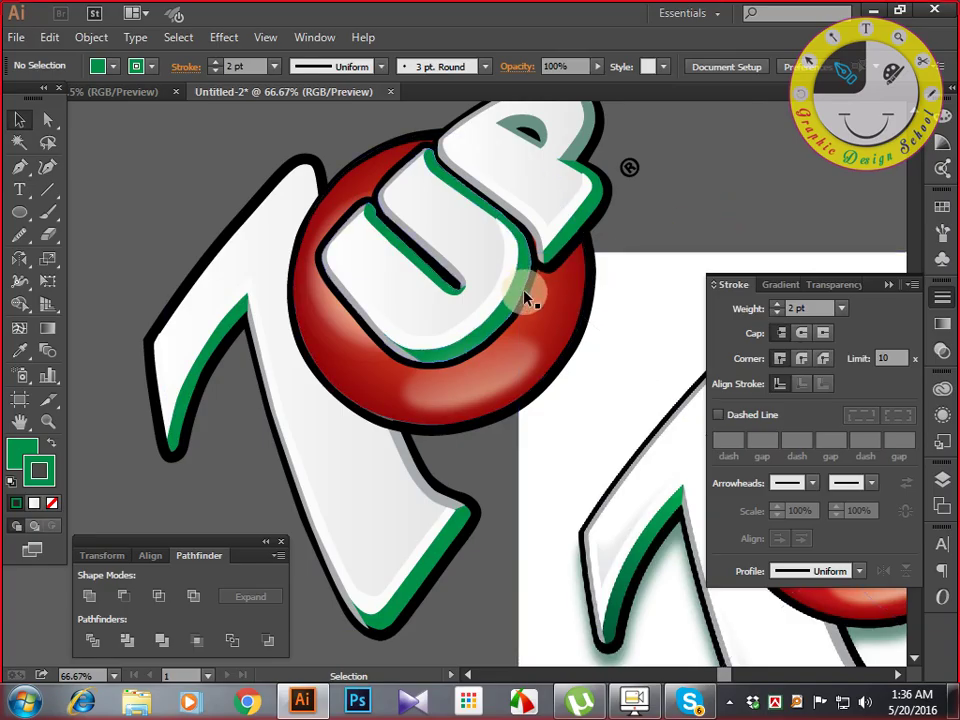
{"action": "key", "text": "a"}
{"action": "left_click", "coordinate": [590, 262]}
{"action": "key", "text": "v"}
{"action": "left_click", "coordinate": [658, 214]}
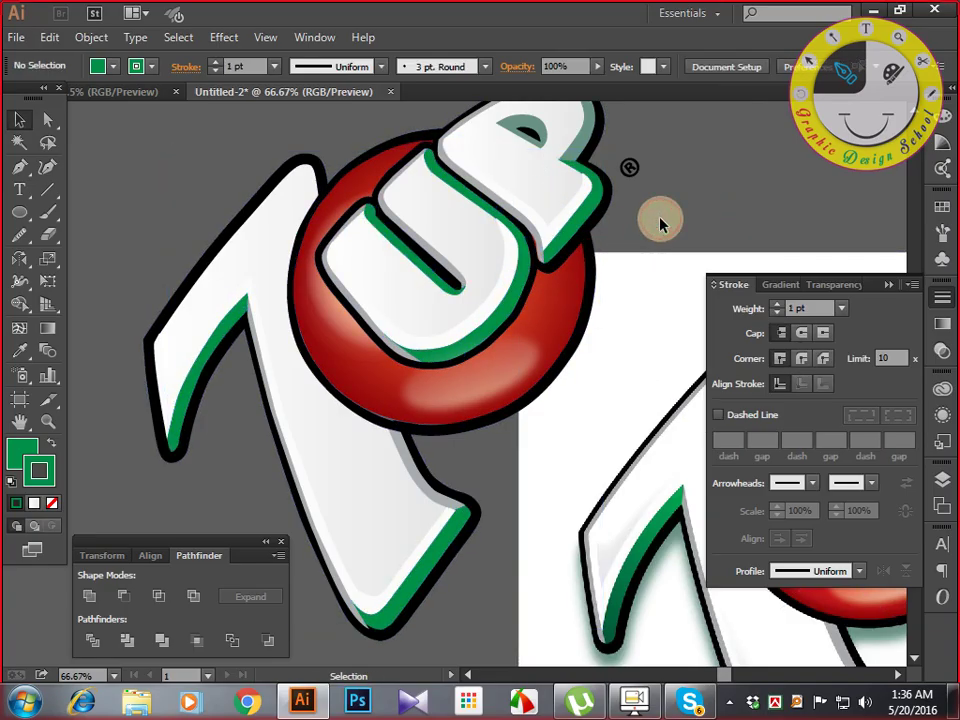
{"action": "key", "text": "a"}
{"action": "left_click", "coordinate": [513, 305]}
{"action": "key", "text": "v"}
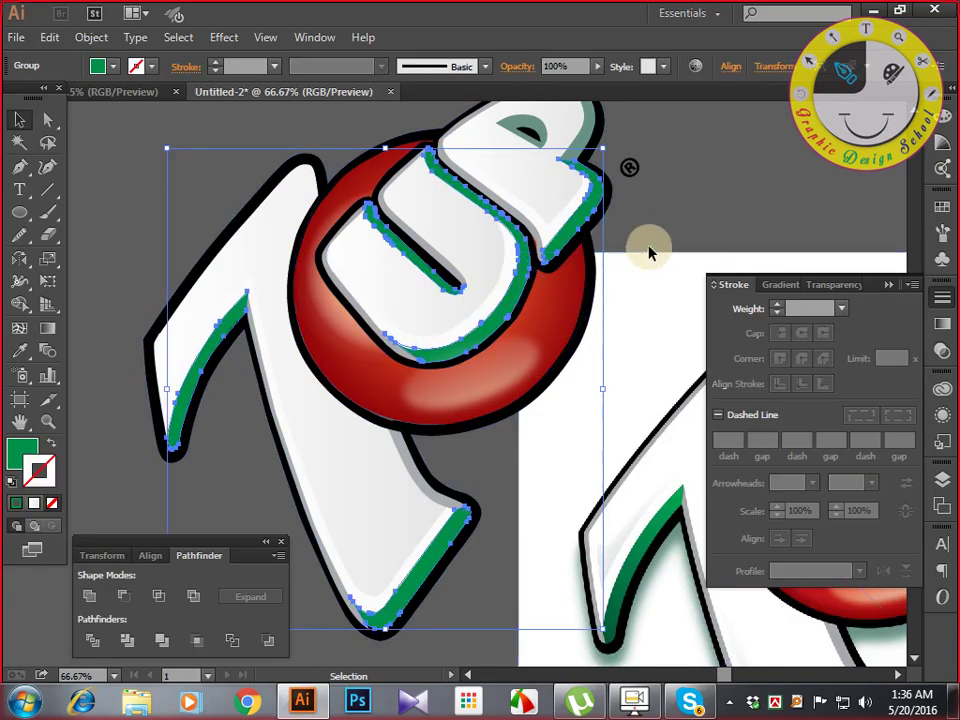
{"action": "left_click", "coordinate": [651, 243]}
{"action": "left_click_drag", "start_coordinate": [706, 185], "coordinate": [677, 222]}
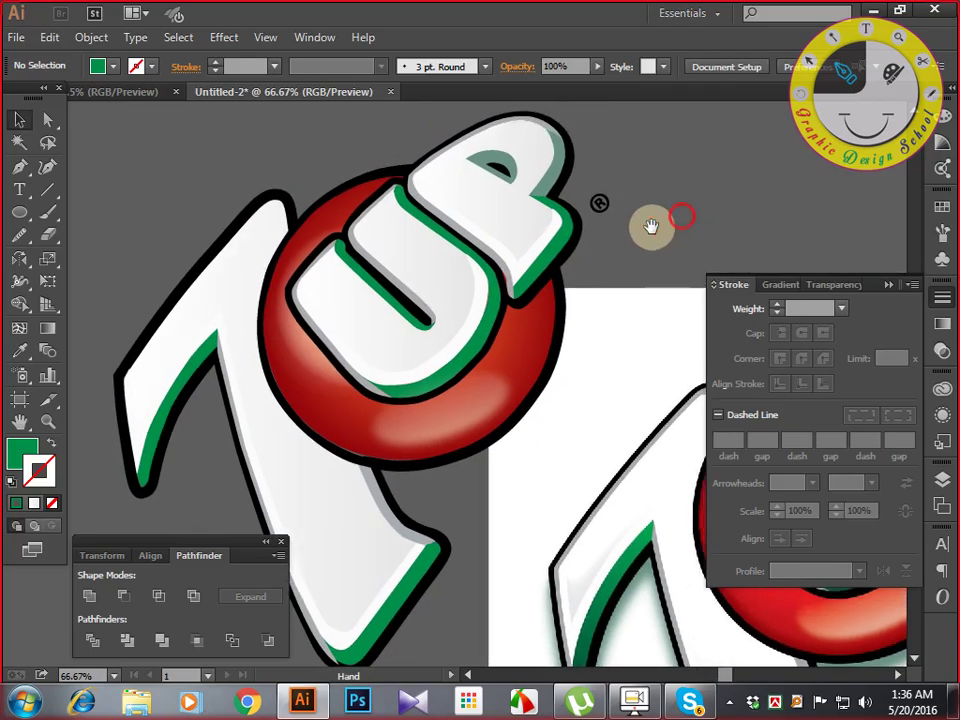
Try uniting the grey side strips of the U, 7 and P, then undo the union and deselect them.
{"action": "left_click", "coordinate": [423, 312]}
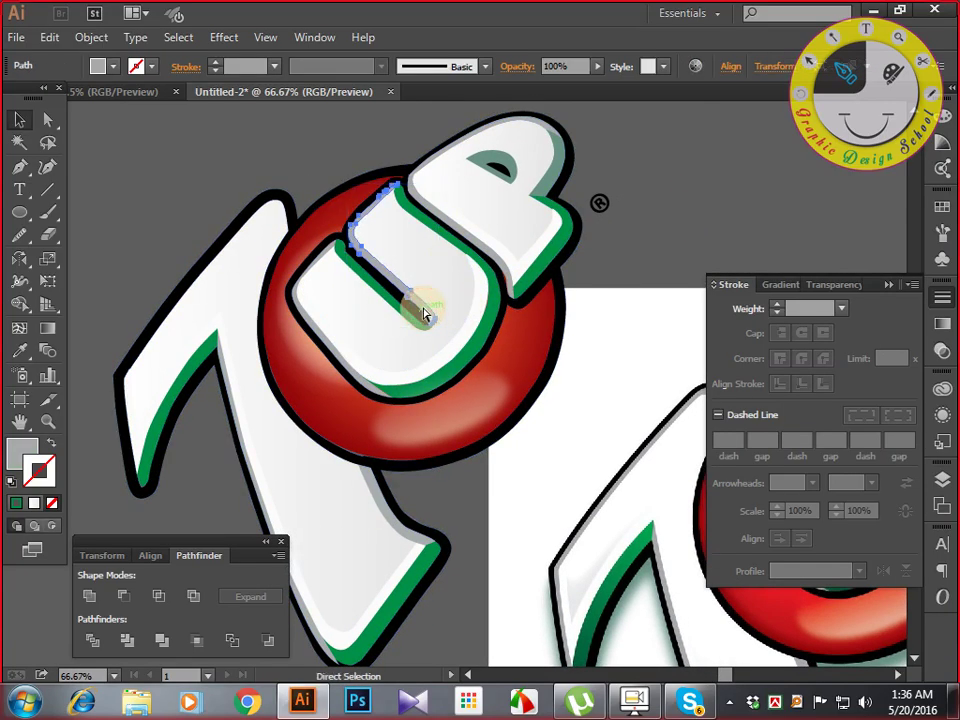
{"action": "left_click", "coordinate": [377, 497], "text": "shift"}
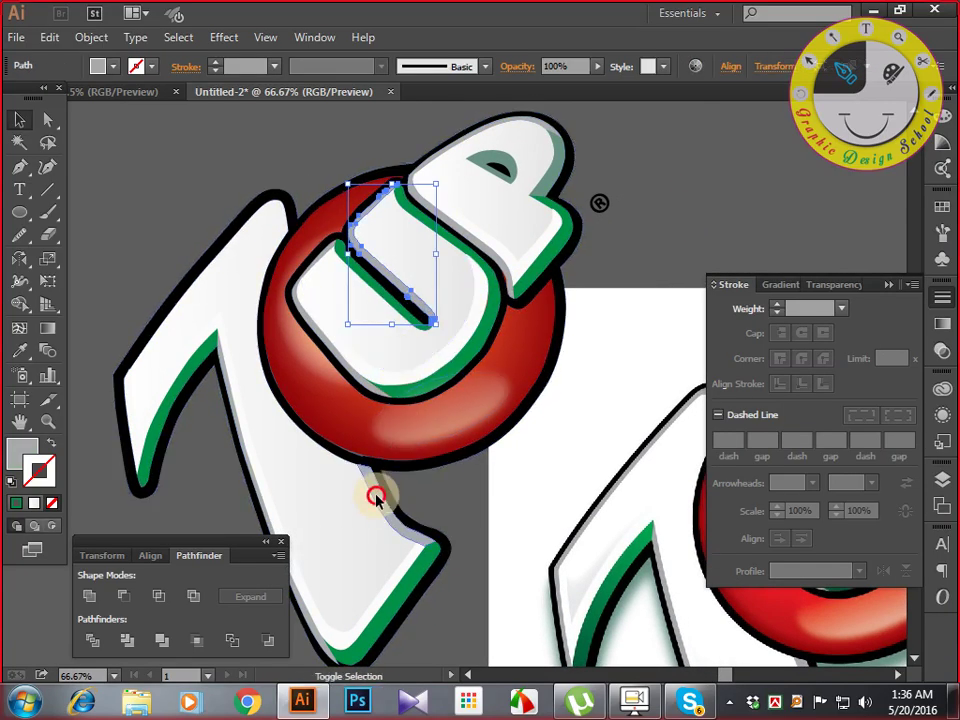
{"action": "left_click", "coordinate": [315, 635], "text": "shift"}
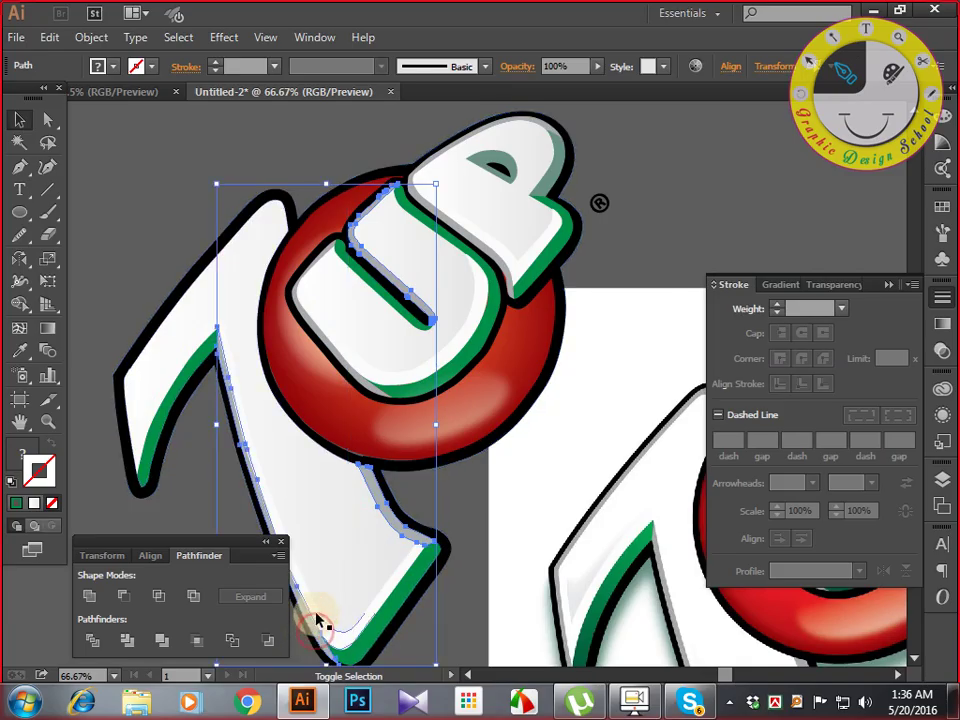
{"action": "left_click", "coordinate": [507, 273], "text": "shift"}
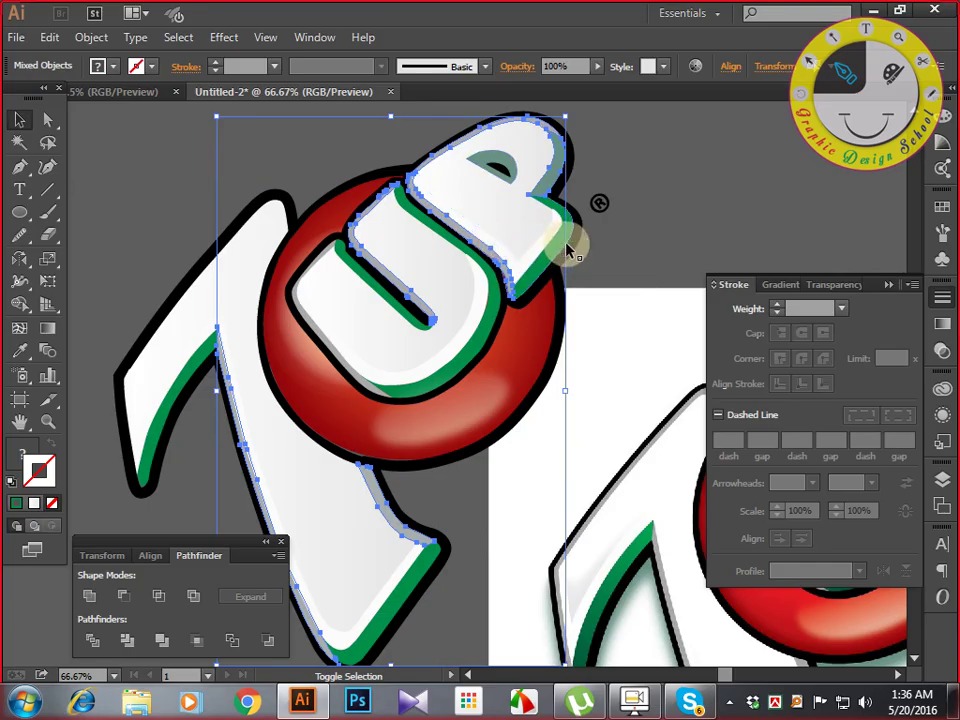
{"action": "key", "text": "a"}
{"action": "key", "text": "v"}
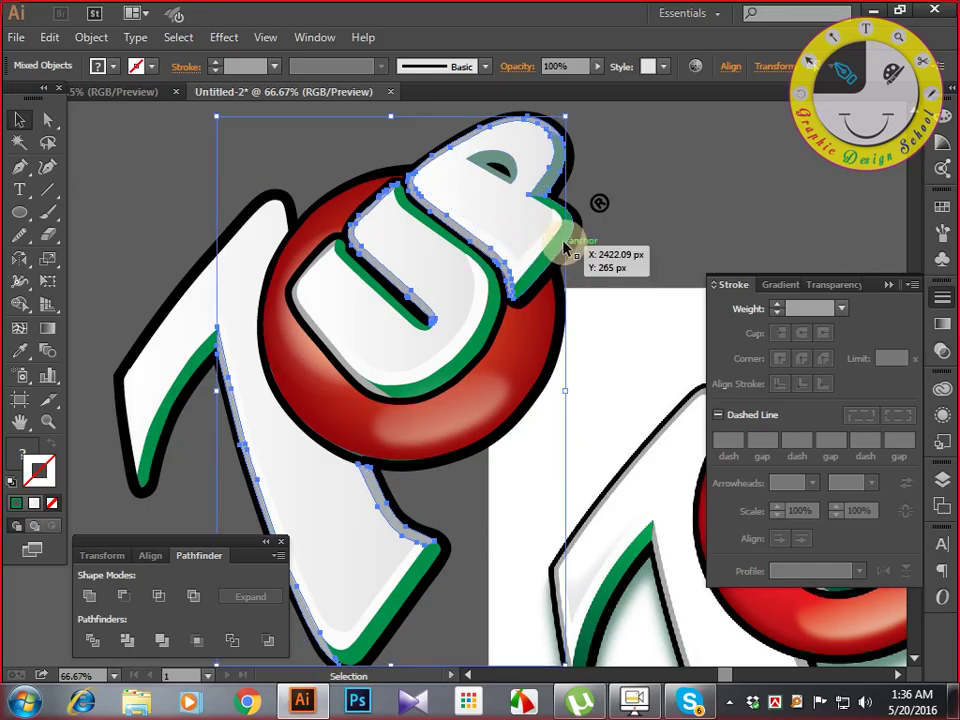
{"action": "key", "text": "a"}
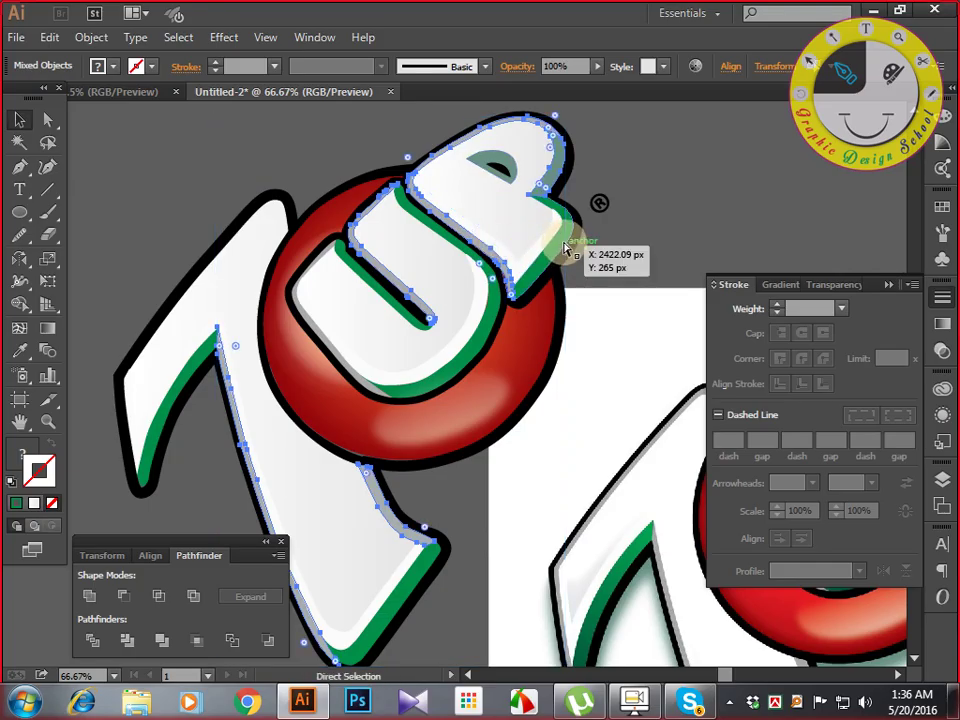
{"action": "key", "text": "v"}
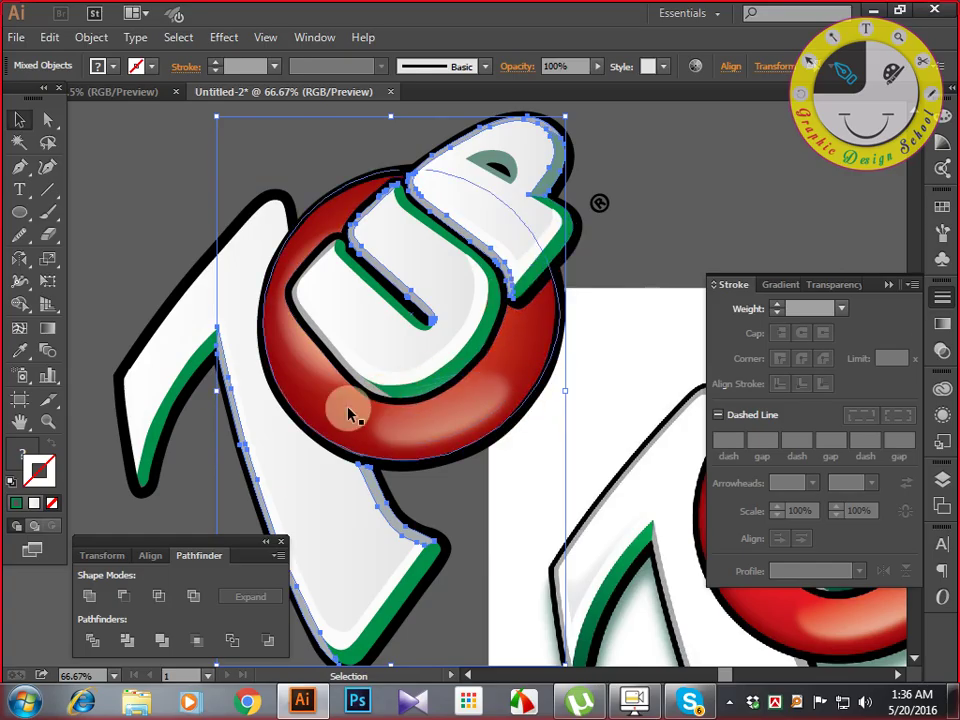
{"action": "left_click", "coordinate": [91, 594]}
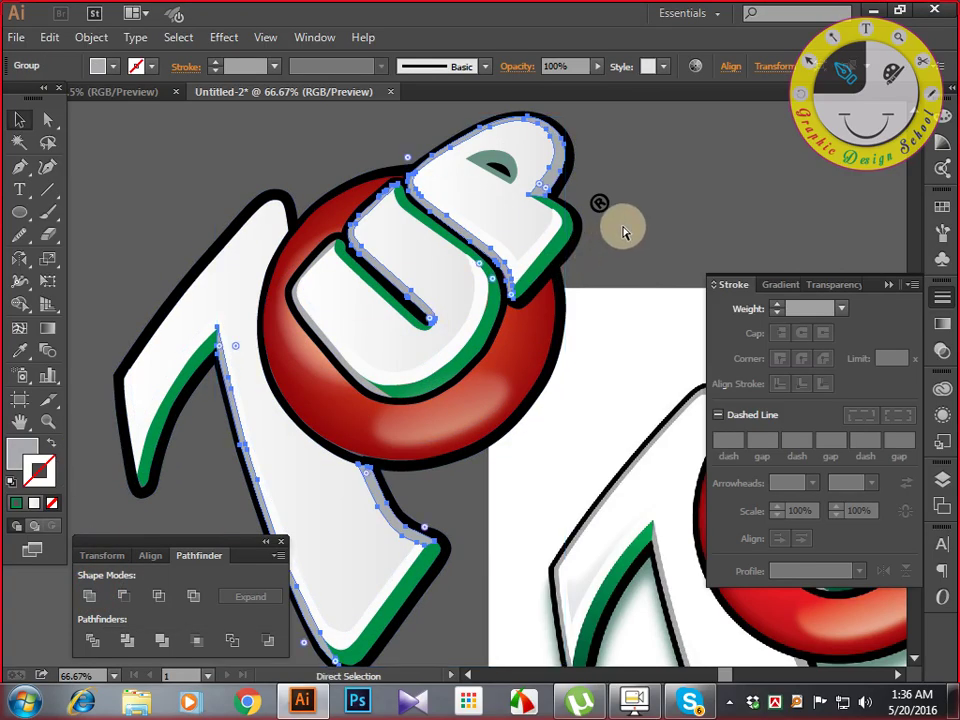
{"action": "key", "text": "ctrl+z"}
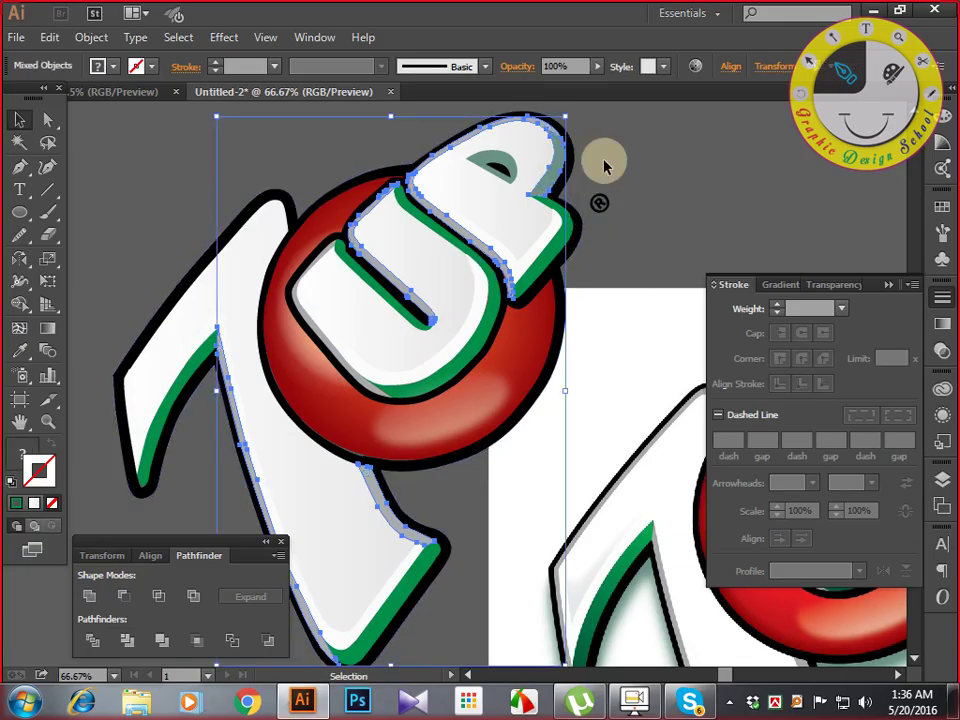
{"action": "key", "text": "ctrl"}
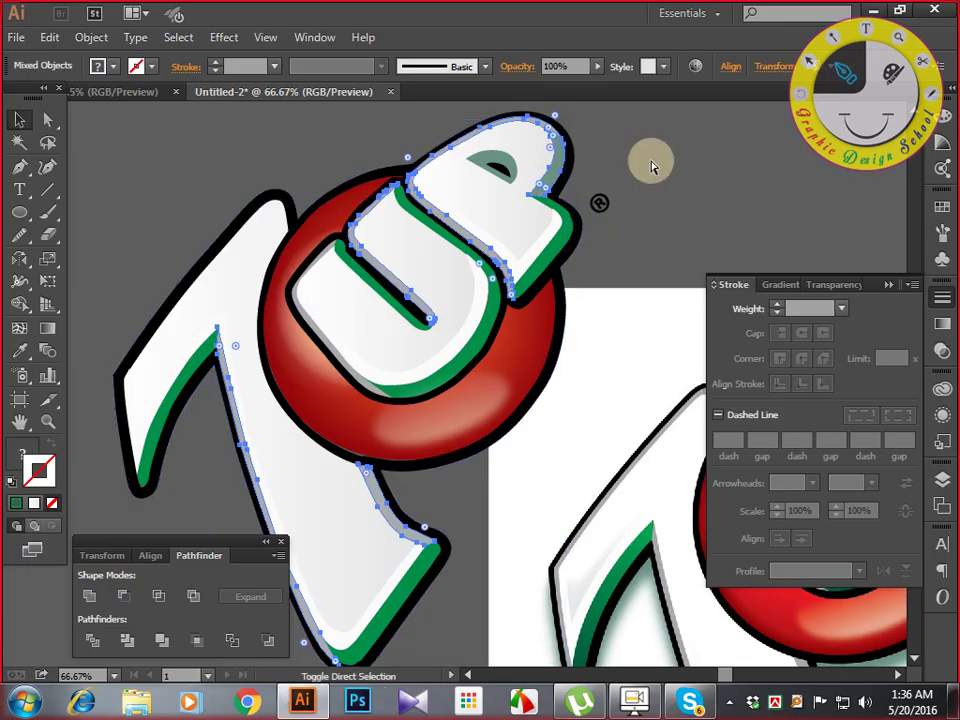
{"action": "left_click", "coordinate": [648, 162]}
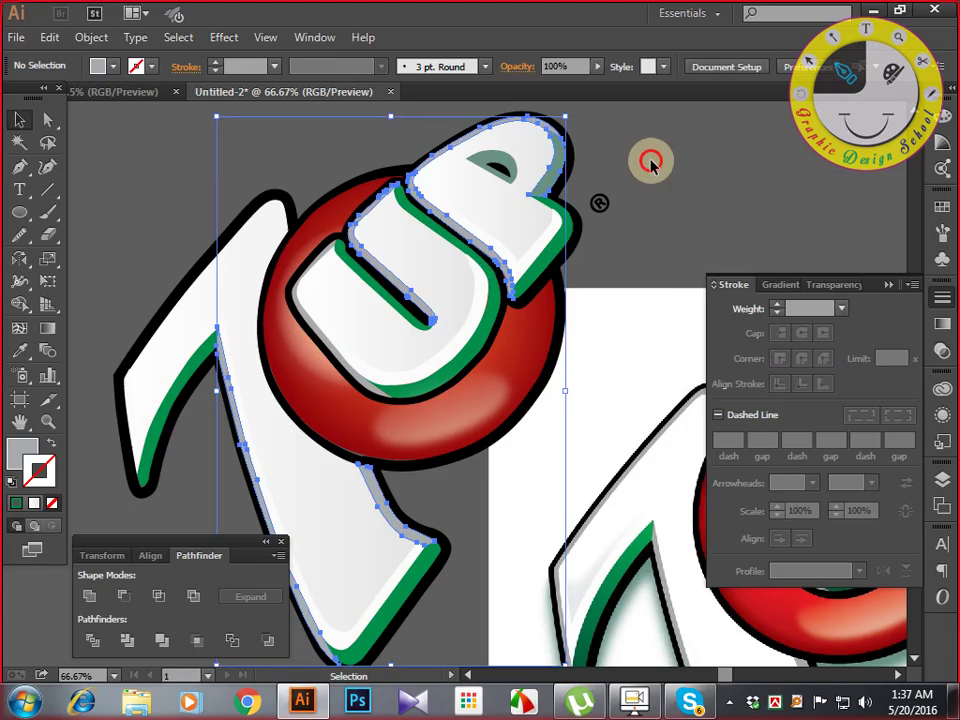
Ungroup the P's grey and teal side strips and deselect them.
{"action": "left_click", "coordinate": [560, 162]}
{"action": "right_click", "coordinate": [558, 165]}
{"action": "left_click", "coordinate": [598, 274]}
{"action": "left_click", "coordinate": [744, 176]}
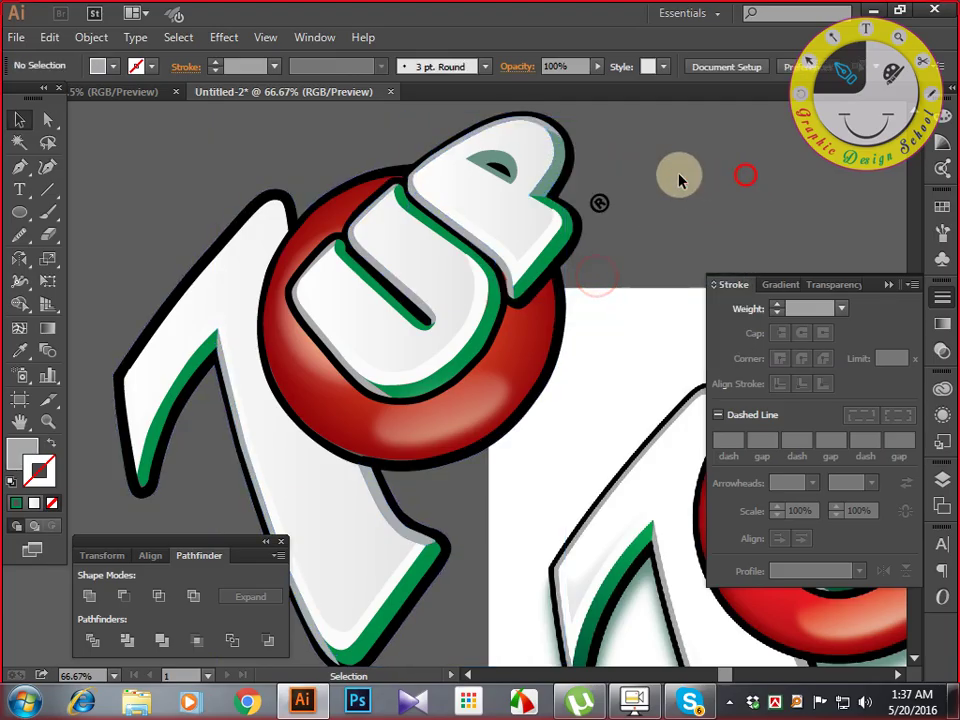
Select only the grey side strips of the P, U and 7, without the teal strip, and unite them into one grey group.
{"action": "left_click", "coordinate": [446, 218]}
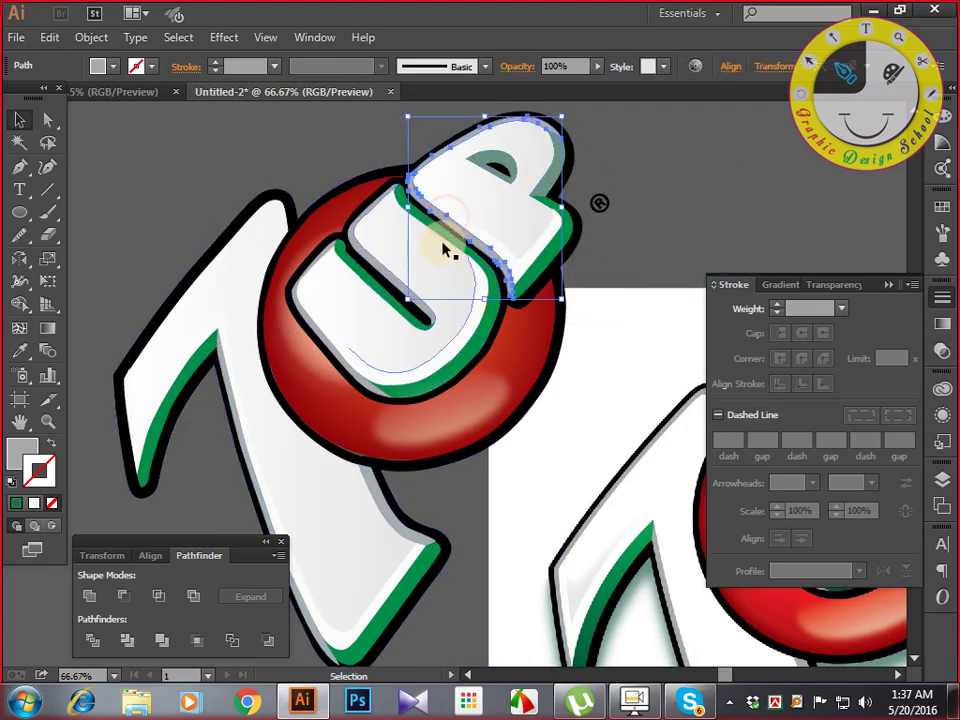
{"action": "left_click", "coordinate": [396, 287], "text": "shift"}
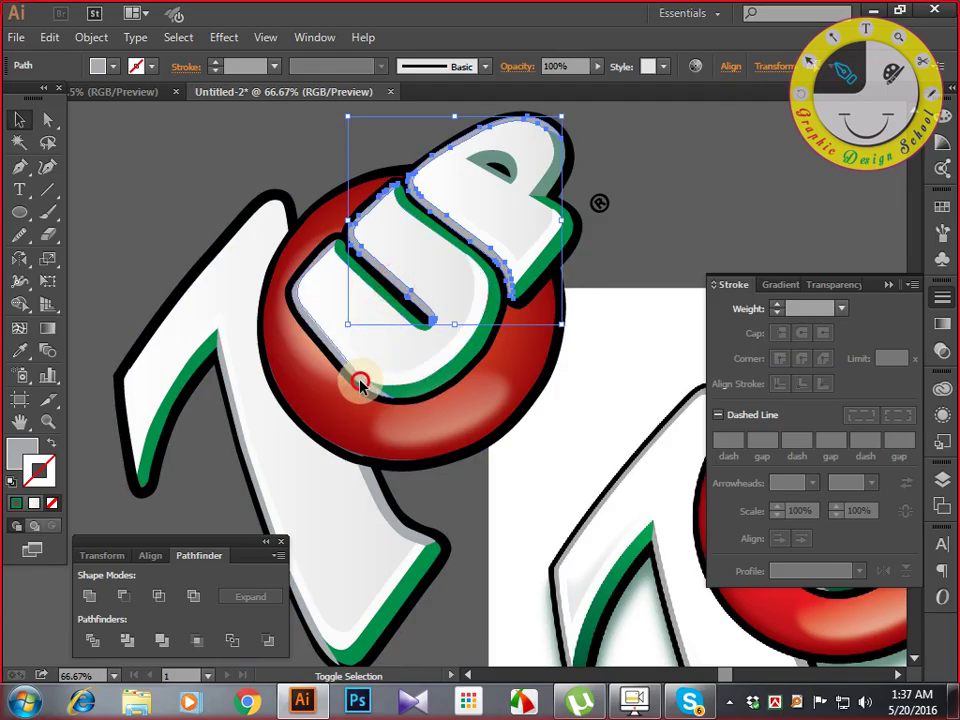
{"action": "left_click", "coordinate": [361, 385], "text": "shift"}
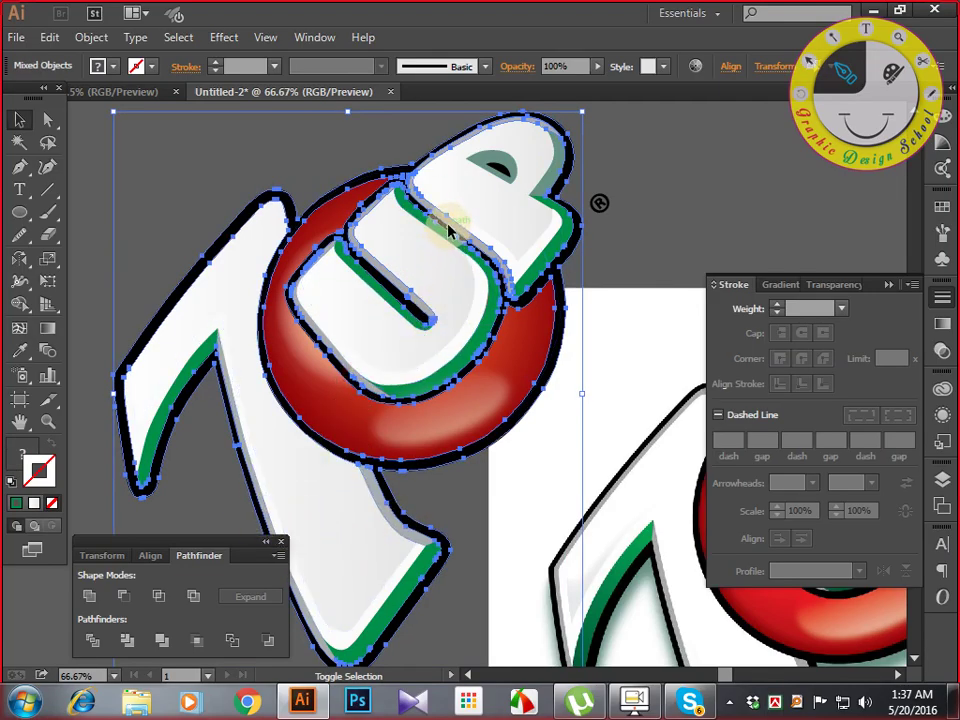
{"action": "left_click", "coordinate": [381, 178]}
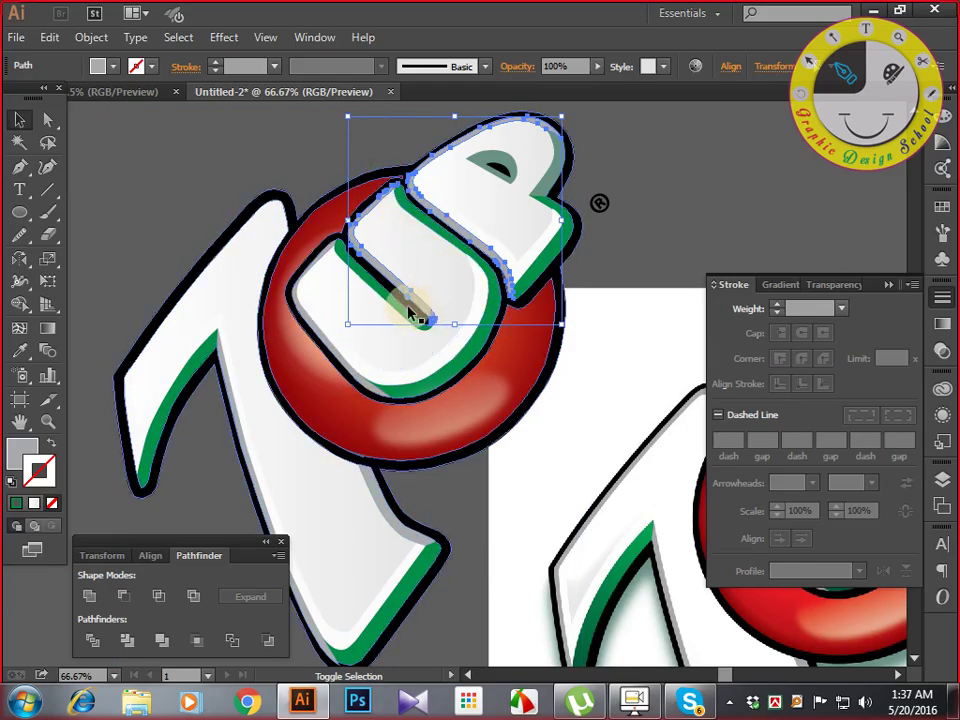
{"action": "left_click", "coordinate": [365, 388], "text": "shift"}
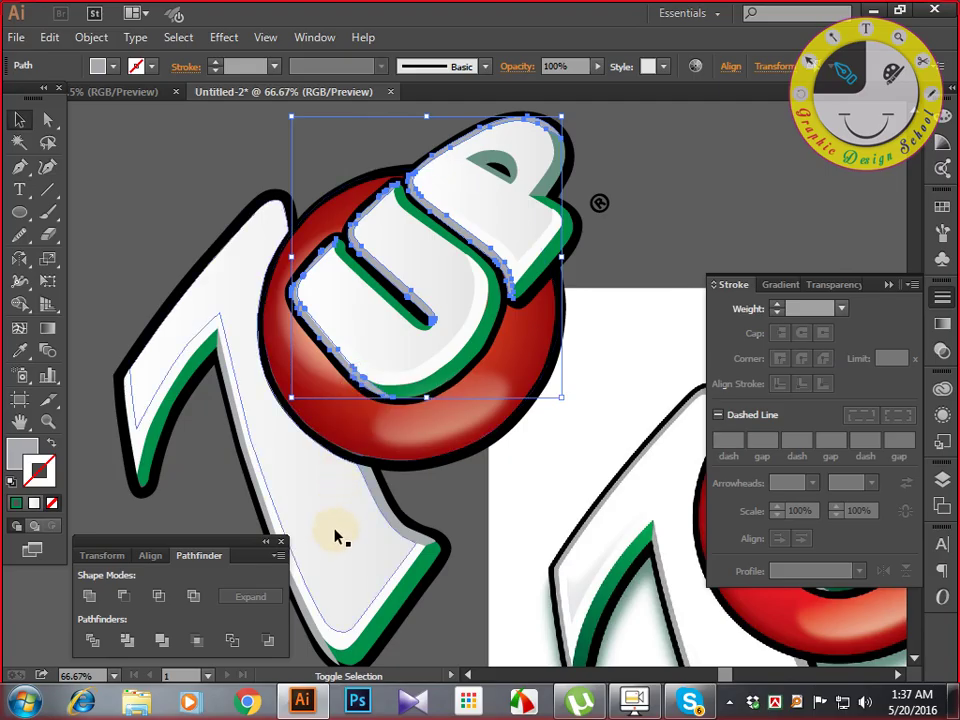
{"action": "left_click", "coordinate": [398, 536], "text": "shift"}
{"action": "left_click", "coordinate": [258, 482], "text": "shift"}
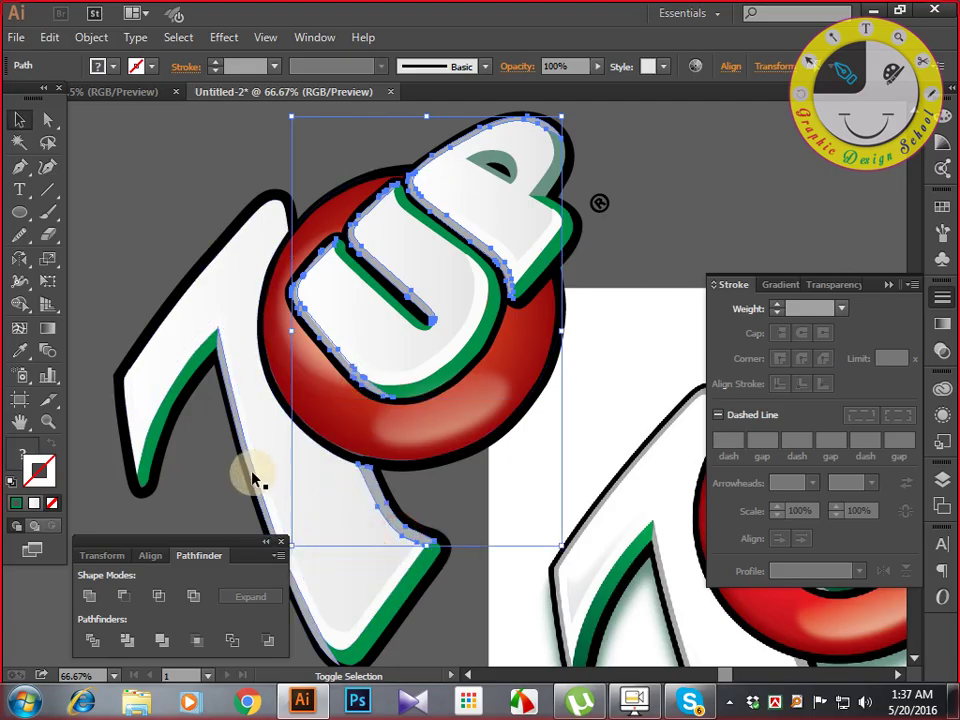
{"action": "left_click", "coordinate": [249, 477], "text": "shift"}
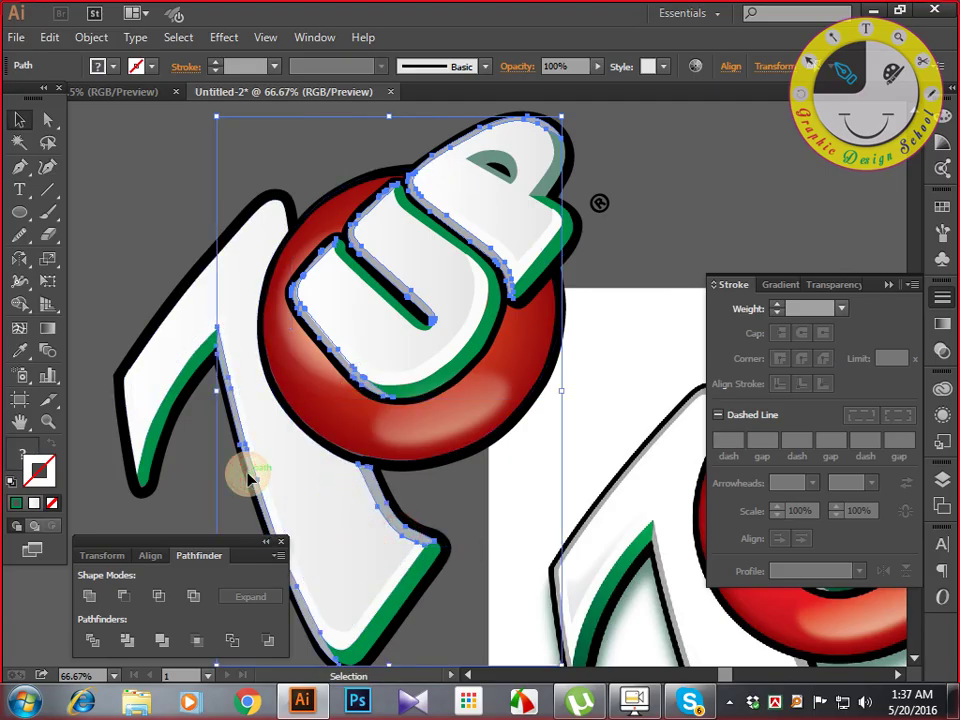
{"action": "left_click_drag", "start_coordinate": [332, 497], "coordinate": [377, 341]}
{"action": "left_click_drag", "start_coordinate": [426, 373], "coordinate": [364, 497]}
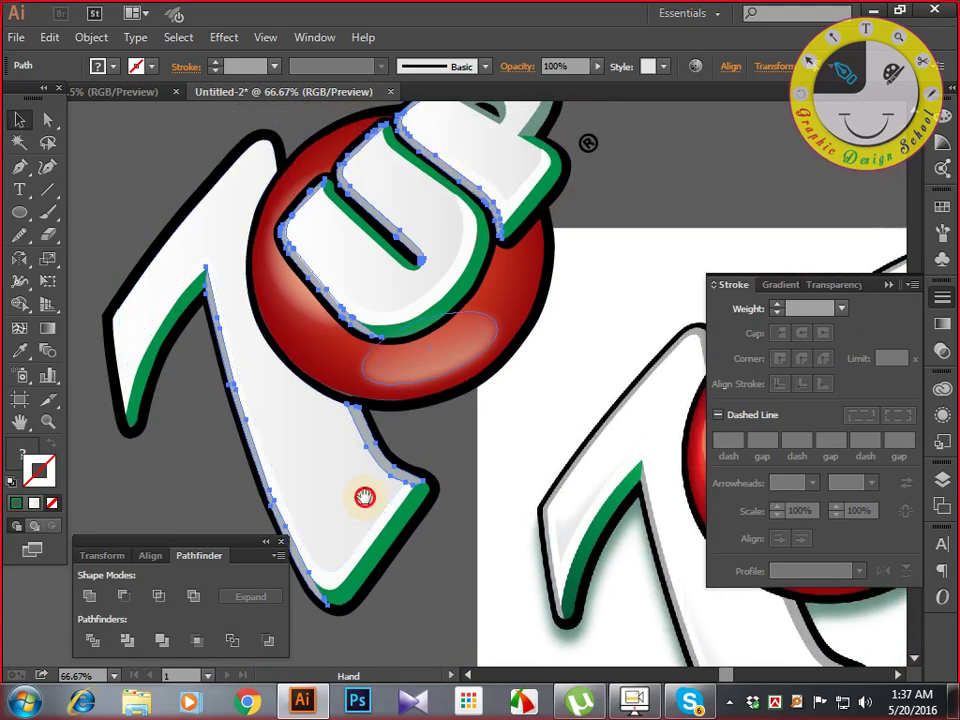
{"action": "left_click_drag", "start_coordinate": [482, 321], "coordinate": [461, 435]}
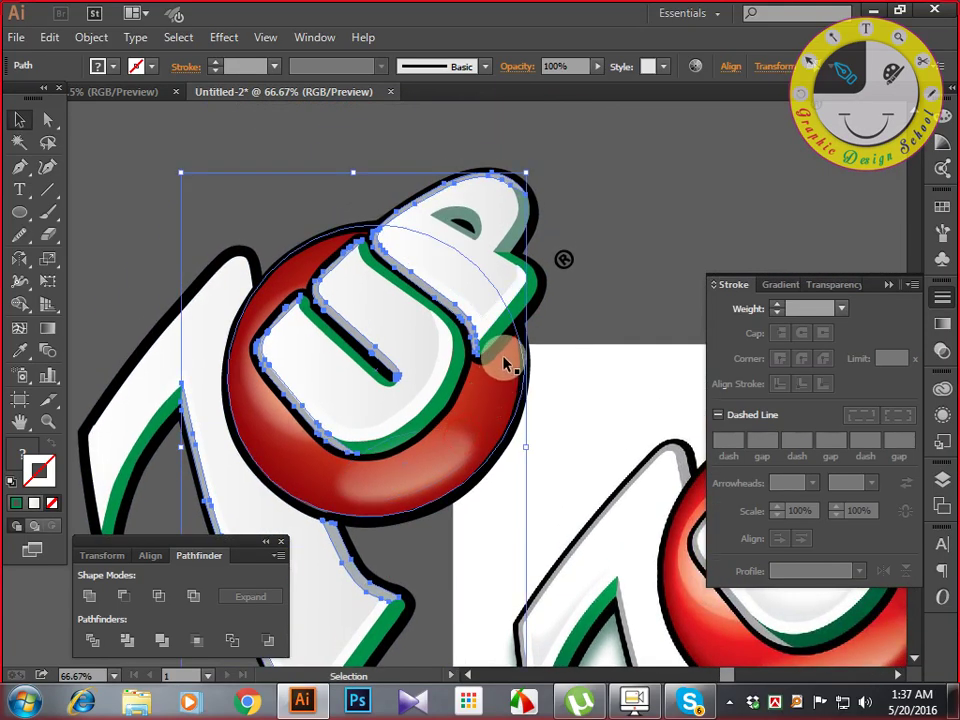
{"action": "left_click", "coordinate": [87, 597]}
{"action": "left_click", "coordinate": [611, 194]}
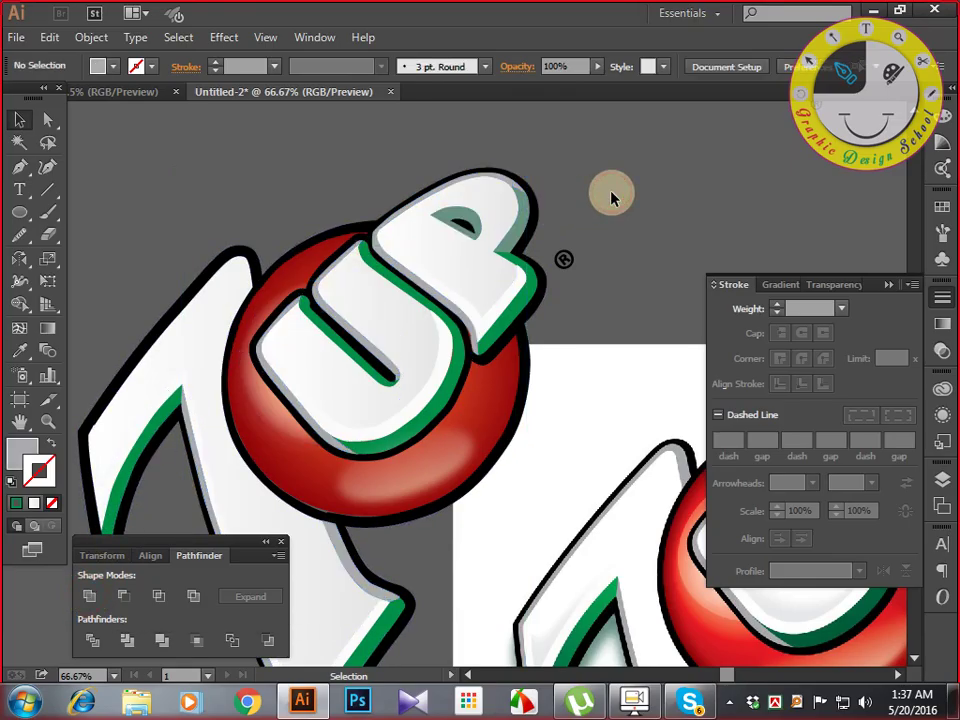
Move the reference logo image down and away from the vector logo.
{"action": "key", "text": "ctrl+minus"}
{"action": "key", "text": "ctrl+minus"}
{"action": "key", "text": "ctrl+minus"}
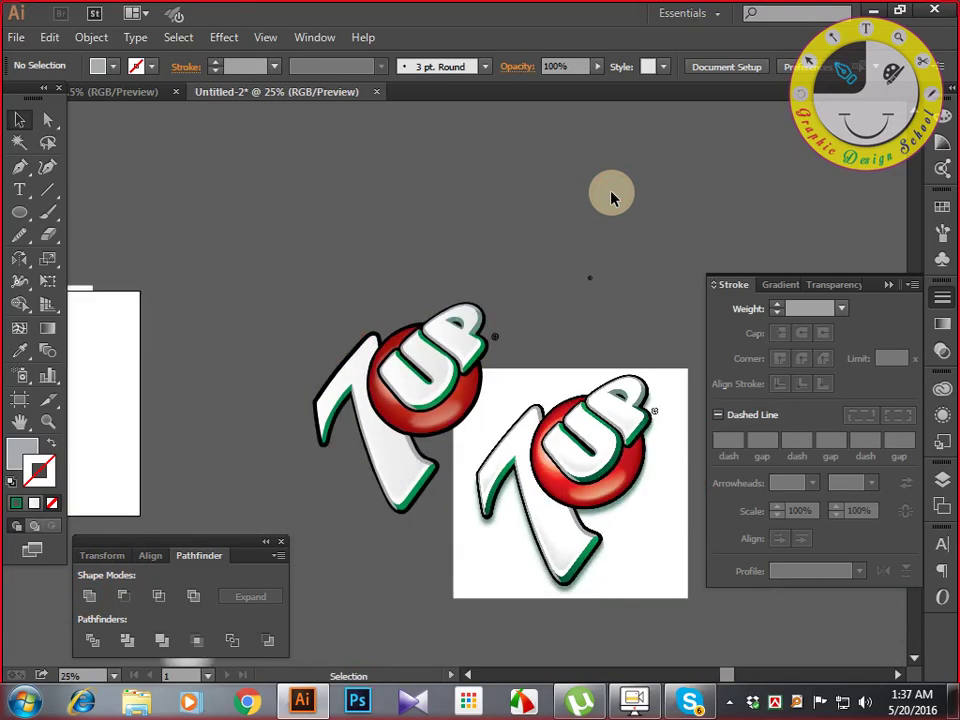
{"action": "left_click_drag", "start_coordinate": [255, 246], "coordinate": [501, 556]}
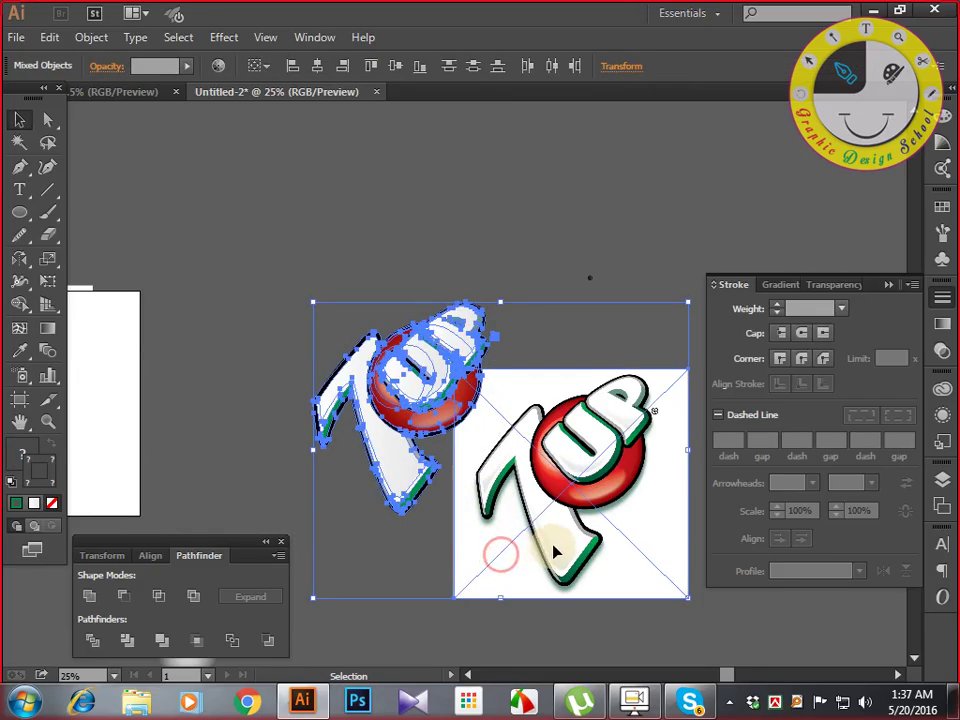
{"action": "left_click", "coordinate": [614, 248]}
{"action": "left_click_drag", "start_coordinate": [611, 444], "coordinate": [669, 574]}
Select all the vector logo artwork, group it, and deselect it.
{"action": "left_click_drag", "start_coordinate": [263, 193], "coordinate": [487, 527]}
{"action": "key", "text": "a"}
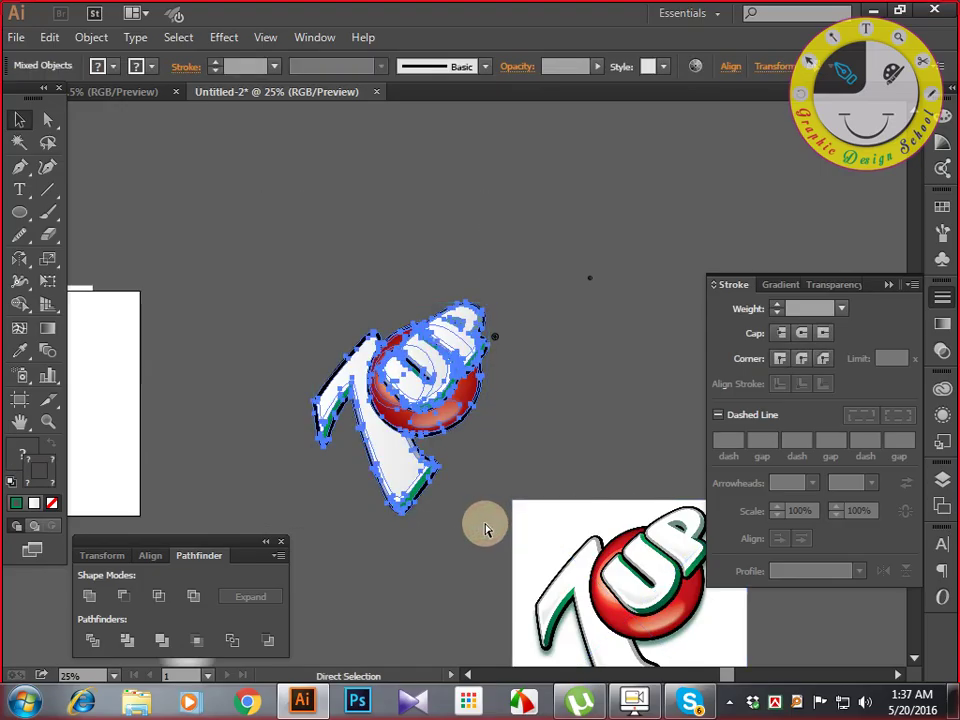
{"action": "key", "text": "v"}
{"action": "left_click", "coordinate": [559, 379]}
{"action": "left_click_drag", "start_coordinate": [559, 379], "coordinate": [491, 347]}
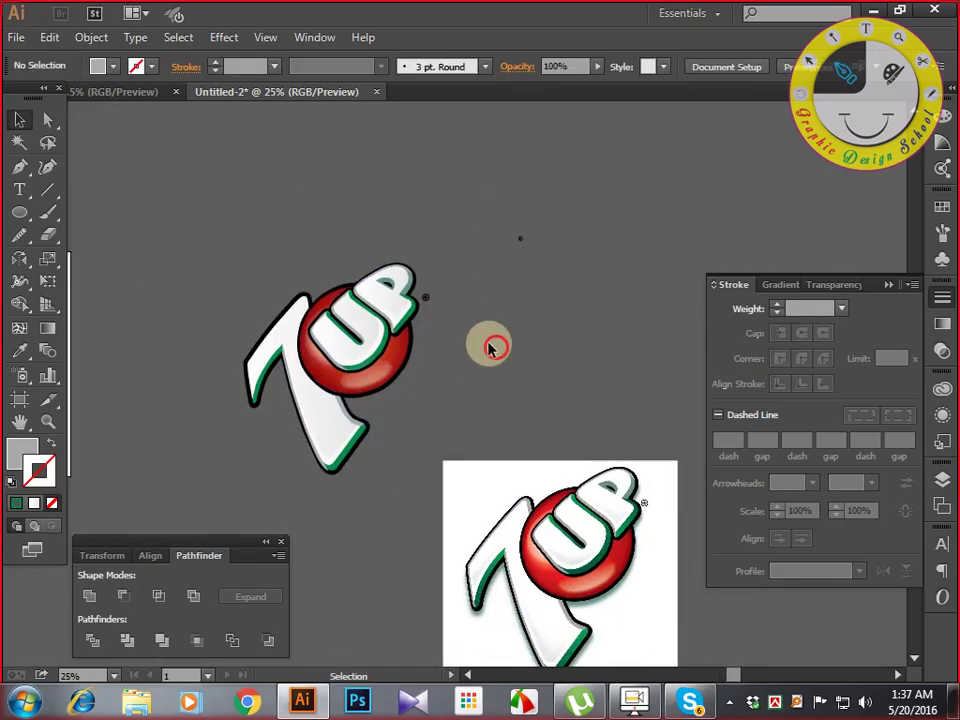
Expand the appearance of the grouped vector logo, and expand its fills and strokes.
{"action": "left_click_drag", "start_coordinate": [214, 214], "coordinate": [347, 379]}
{"action": "key", "text": "a"}
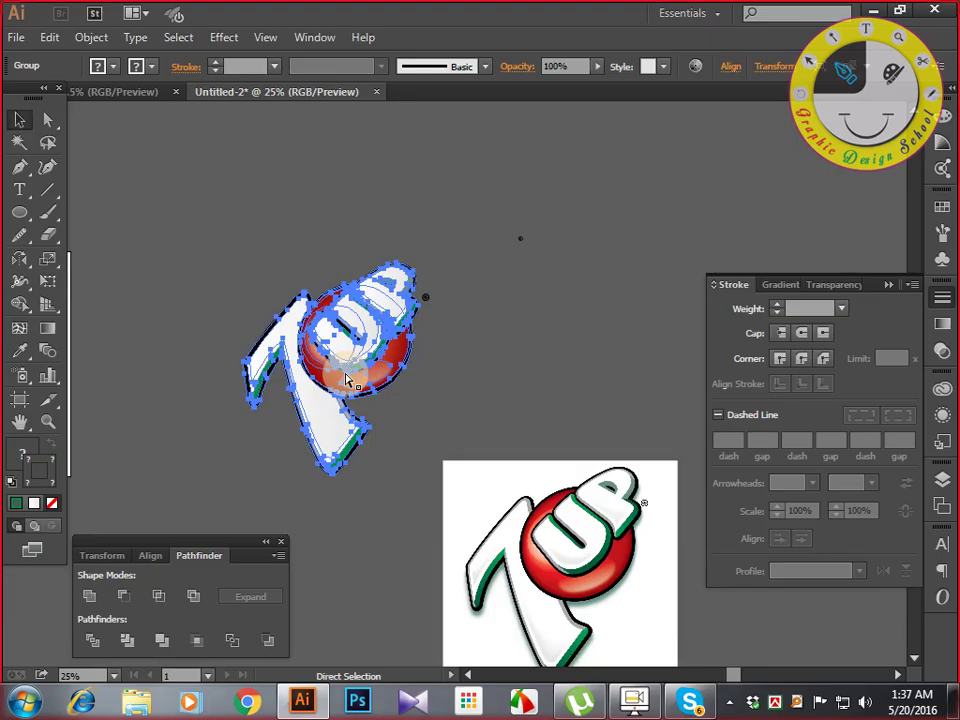
{"action": "key", "text": "v"}
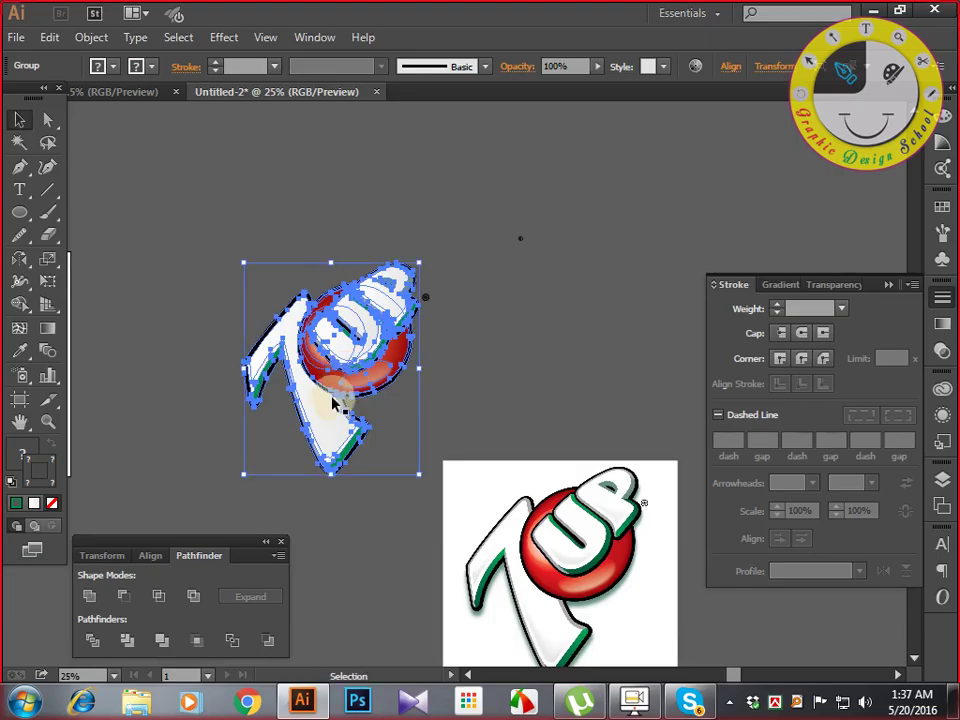
{"action": "left_click", "coordinate": [38, 470]}
{"action": "left_click", "coordinate": [80, 36]}
{"action": "left_click", "coordinate": [152, 234]}
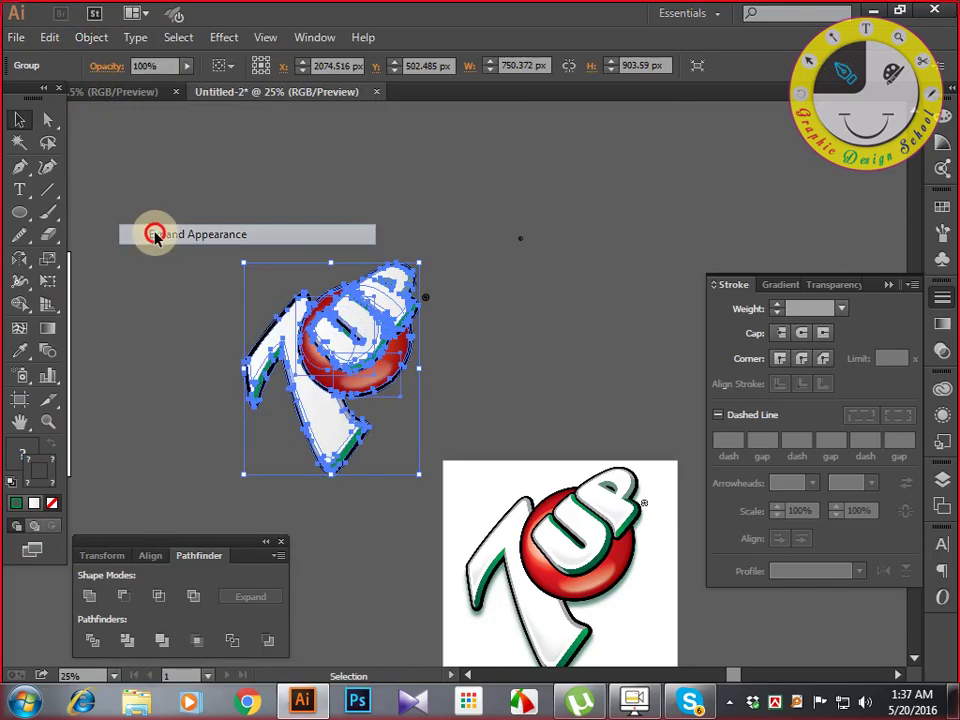
{"action": "left_click", "coordinate": [90, 37]}
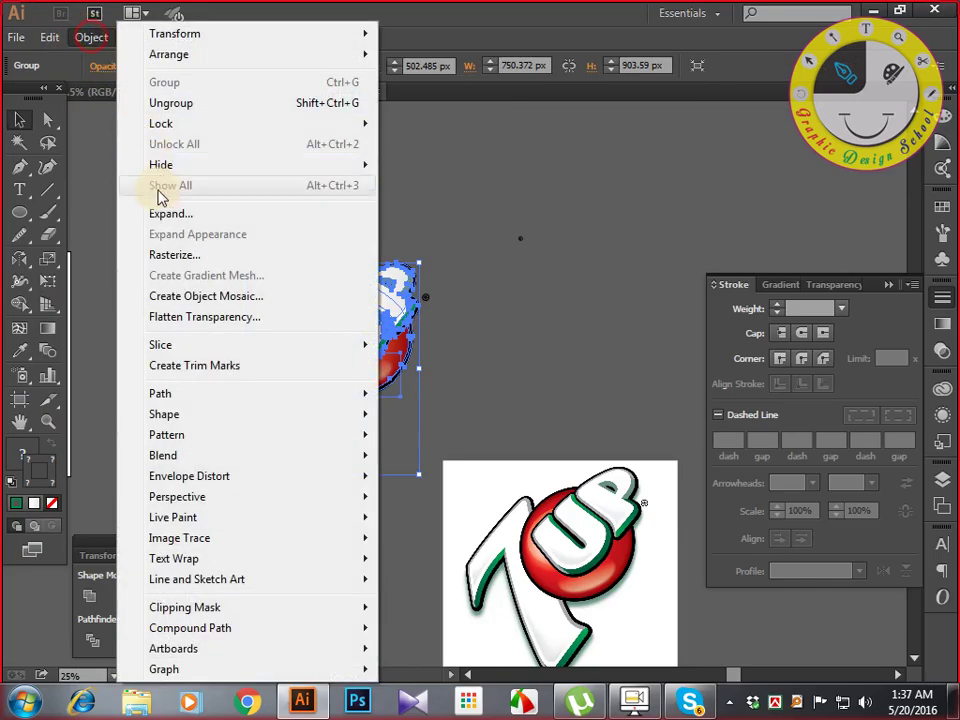
{"action": "left_click", "coordinate": [163, 214]}
{"action": "left_click", "coordinate": [422, 451]}
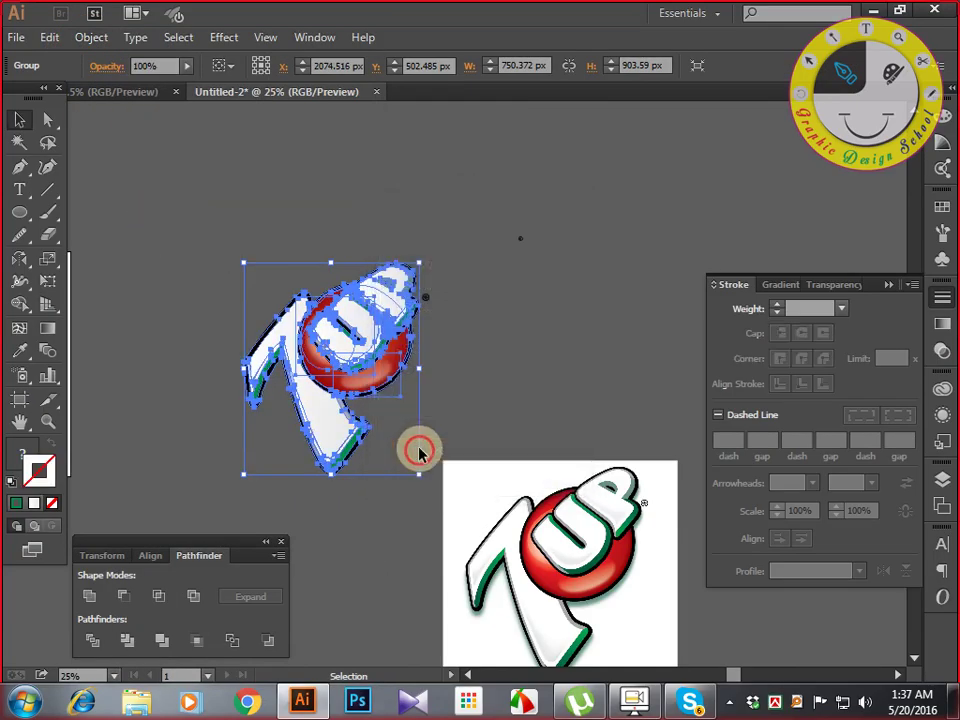
{"action": "left_click", "coordinate": [90, 37]}
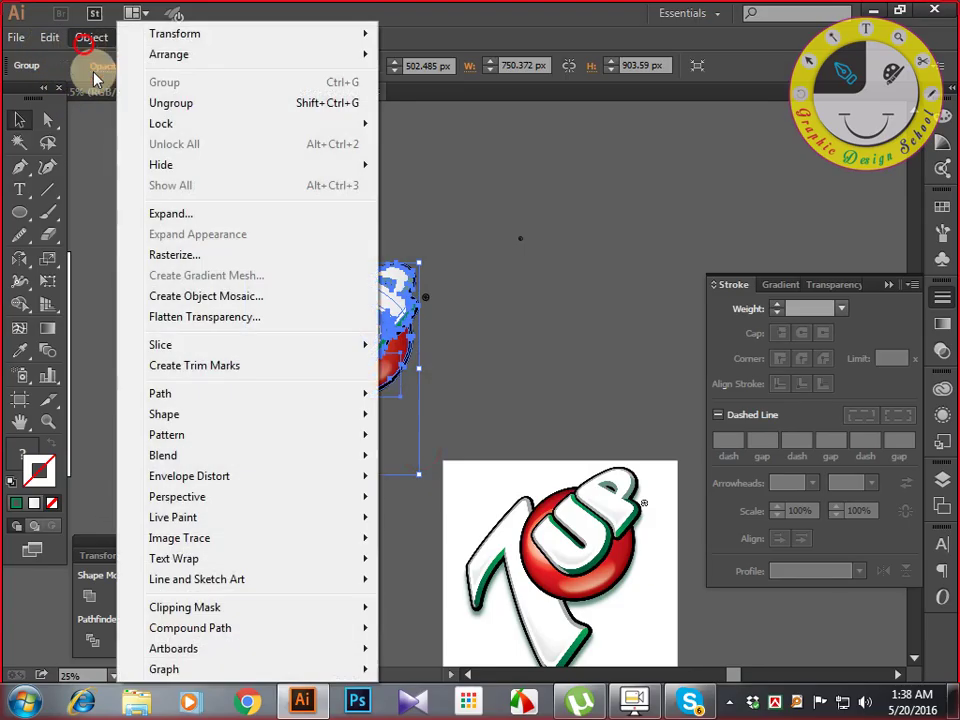
{"action": "left_click", "coordinate": [165, 213]}
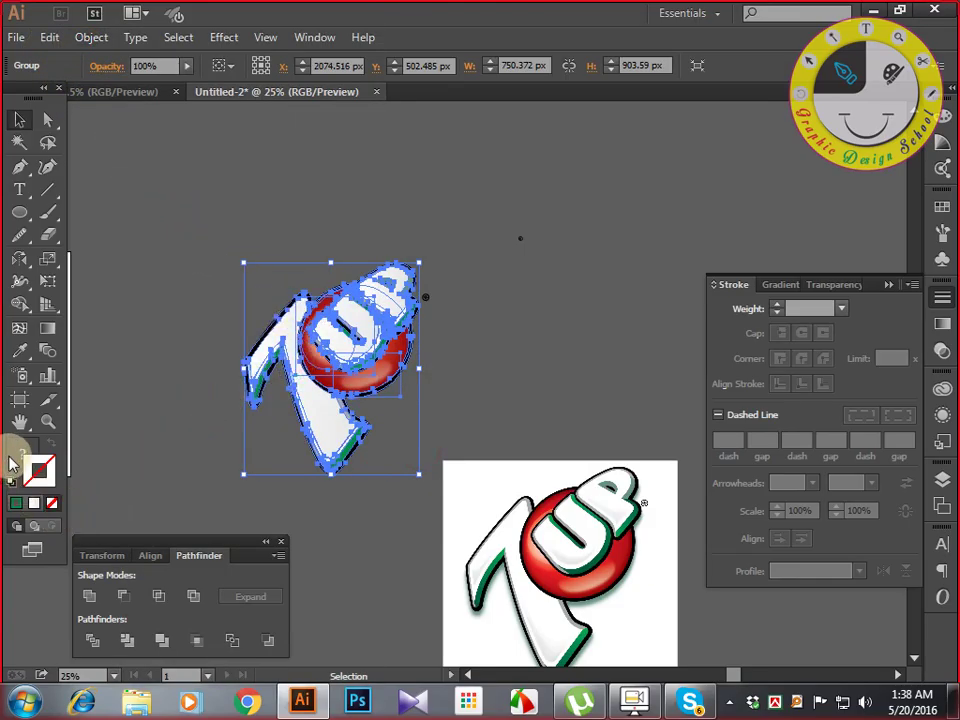
Fill the expanded logo with black and unite its shapes.
{"action": "left_click", "coordinate": [14, 460]}
{"action": "left_click", "coordinate": [724, 151]}
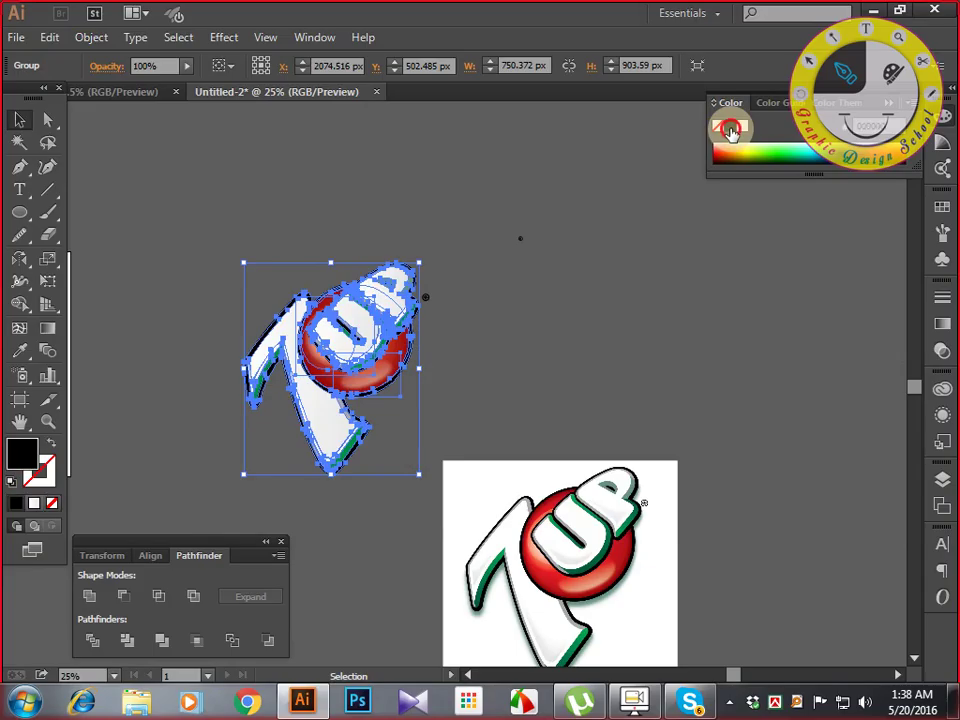
{"action": "left_click", "coordinate": [88, 597]}
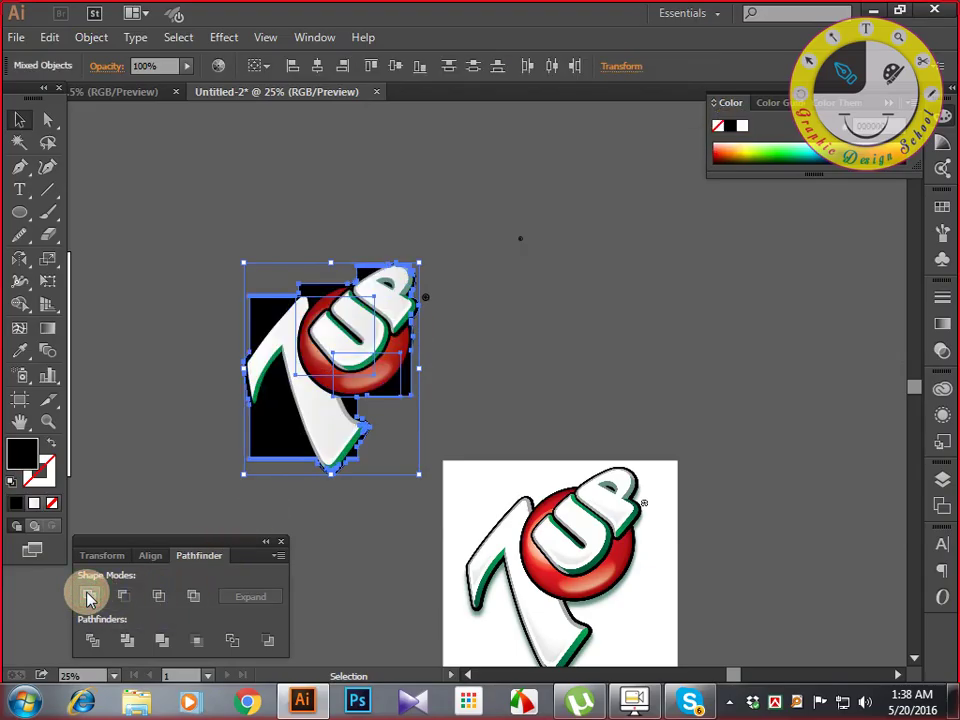
Undo the last unite and set the expanded logo group's fill to dark gray #232323.
{"action": "key", "text": "ctrl+z"}
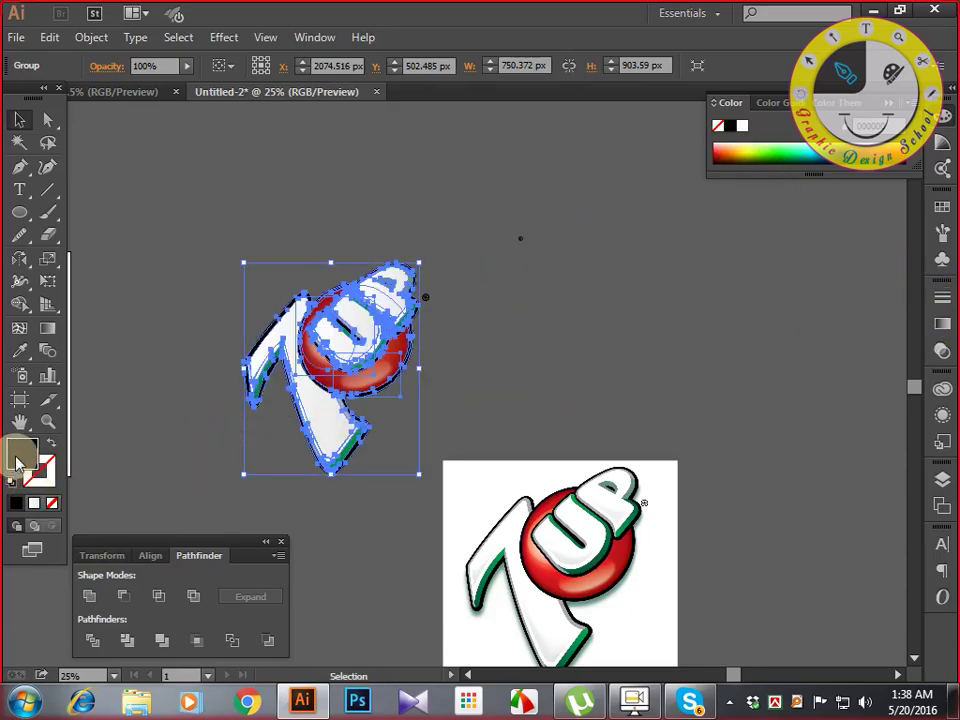
{"action": "double_click", "coordinate": [18, 462]}
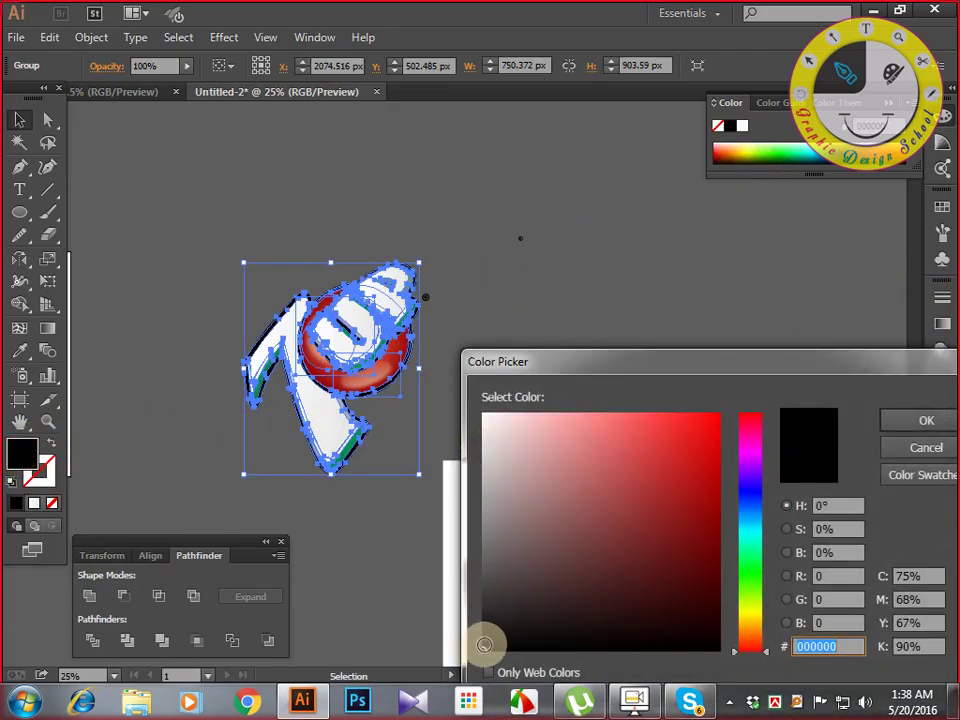
{"action": "left_click_drag", "start_coordinate": [484, 645], "coordinate": [484, 617]}
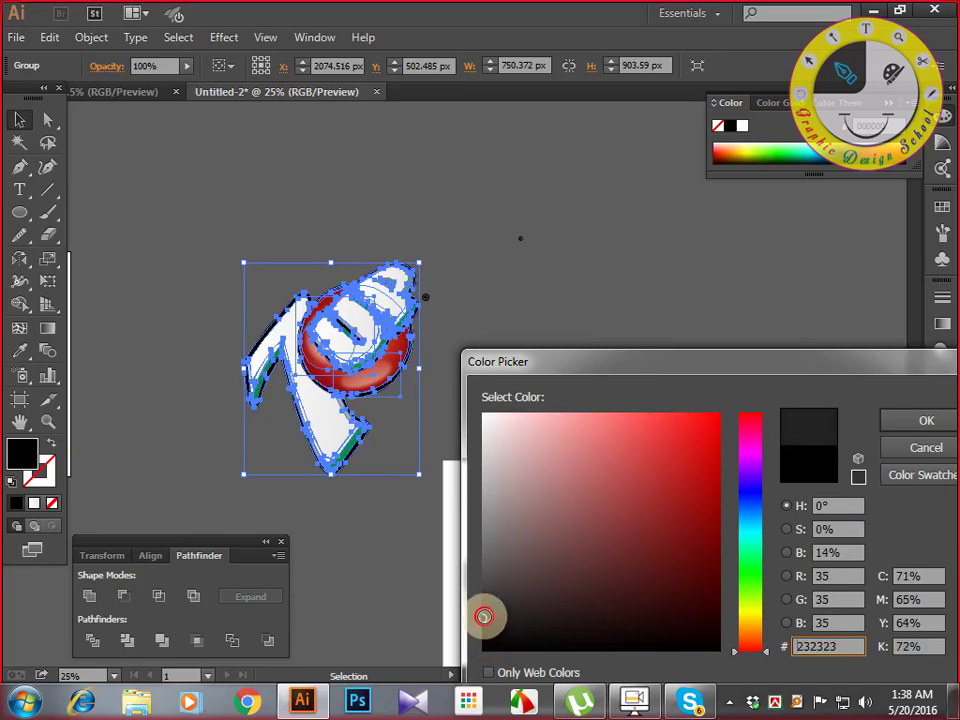
{"action": "left_click", "coordinate": [912, 427]}
Apply a Gaussian Blur with a 7.8-pixel radius to the dark gray logo group, and deselect it.
{"action": "left_click", "coordinate": [210, 37]}
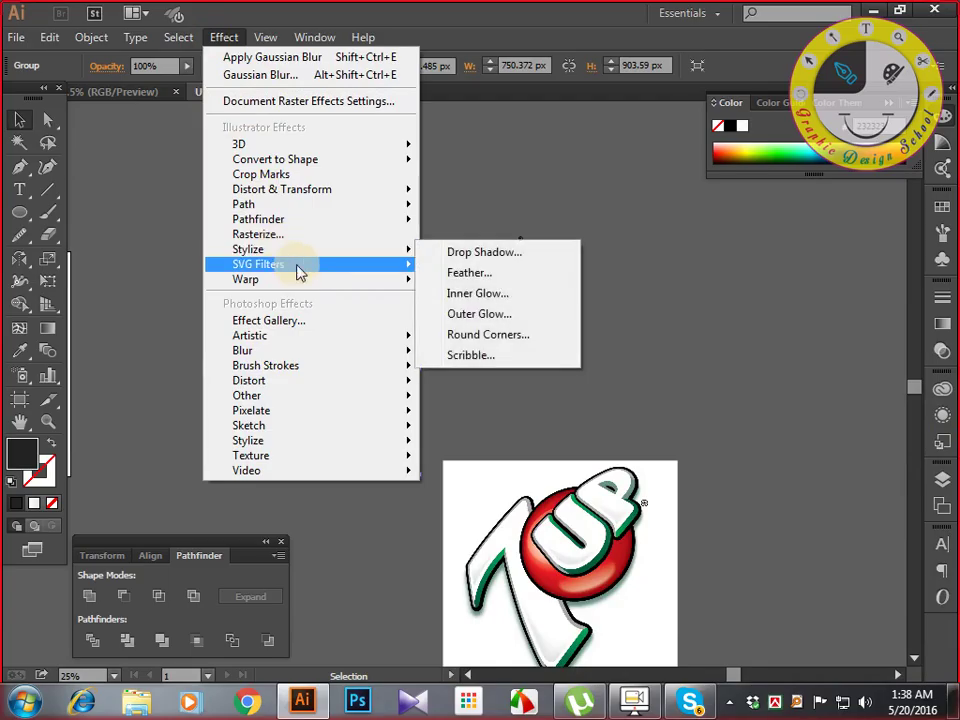
{"action": "mouse_move", "coordinate": [400, 358]}
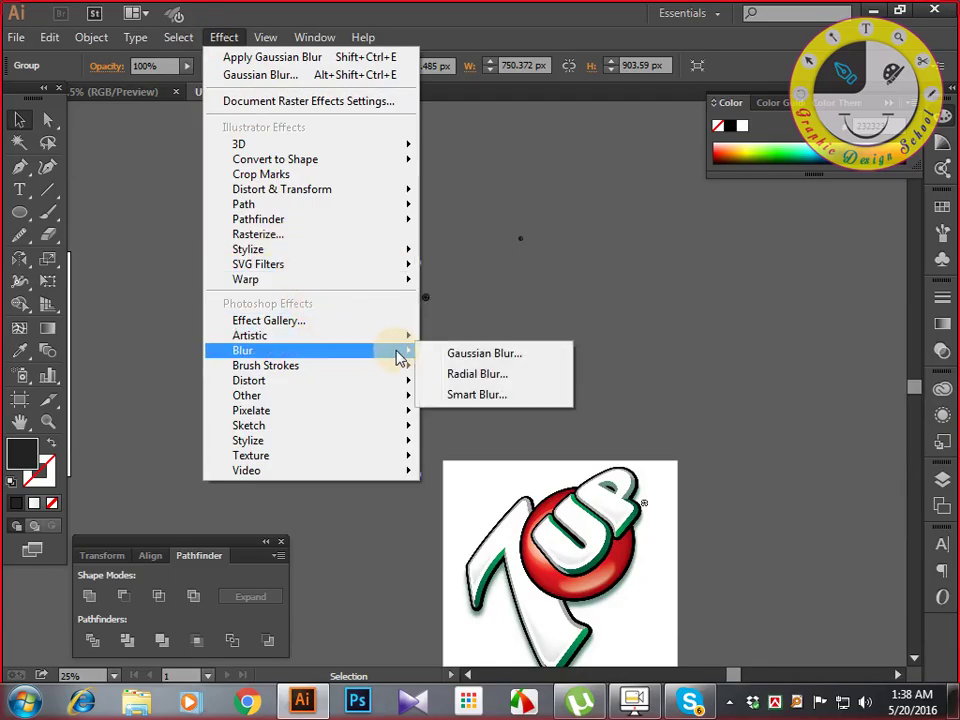
{"action": "left_click", "coordinate": [455, 354]}
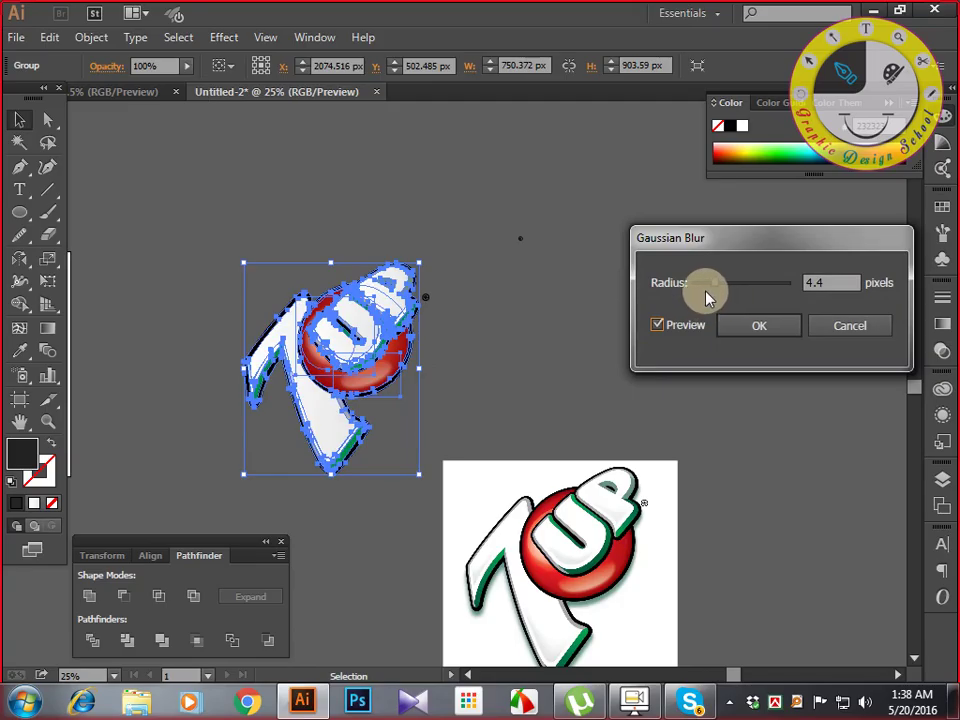
{"action": "left_click_drag", "start_coordinate": [714, 290], "coordinate": [731, 289]}
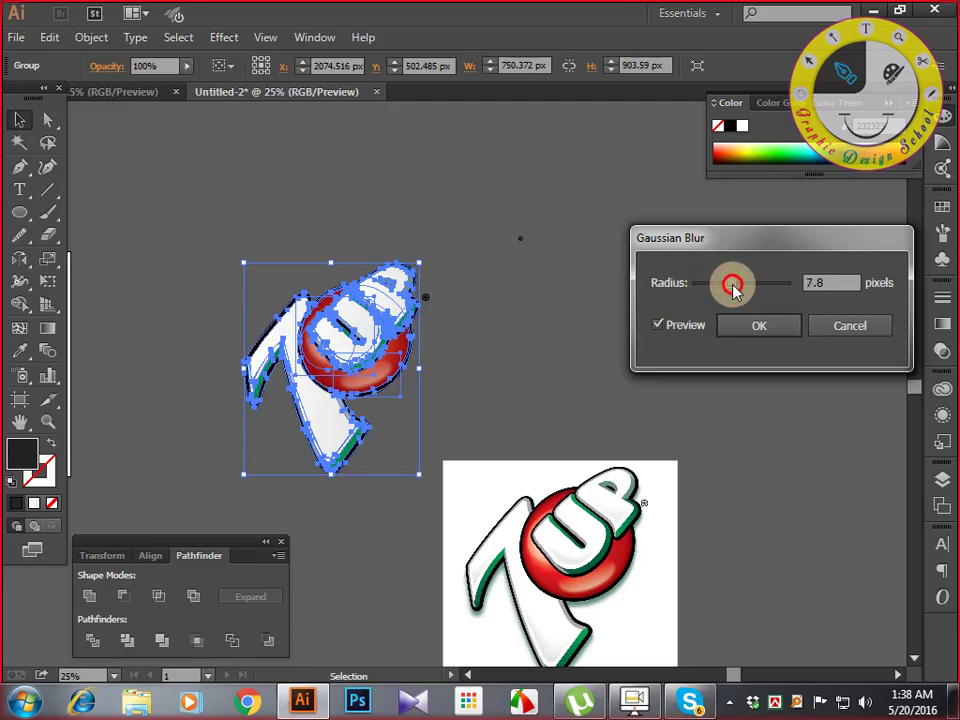
{"action": "left_click", "coordinate": [752, 326]}
{"action": "left_click", "coordinate": [555, 369]}
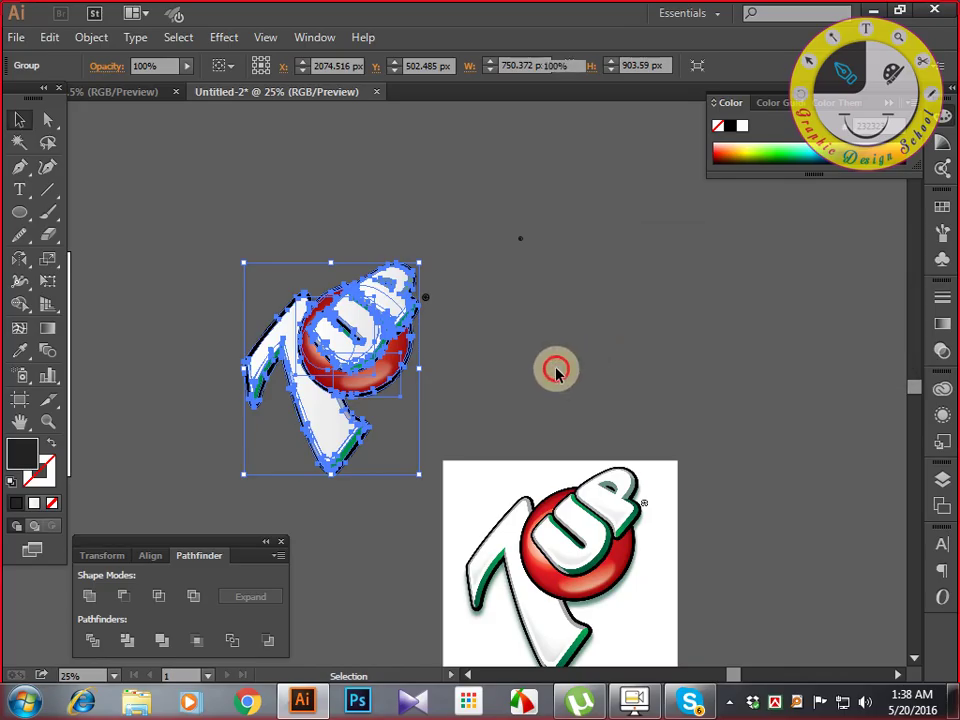
Select all the vector logo artwork without the reference image and group it.
{"action": "left_click_drag", "start_coordinate": [521, 374], "coordinate": [609, 282]}
{"action": "left_click_drag", "start_coordinate": [290, 144], "coordinate": [533, 416]}
{"action": "left_click", "coordinate": [580, 403], "text": "shift"}
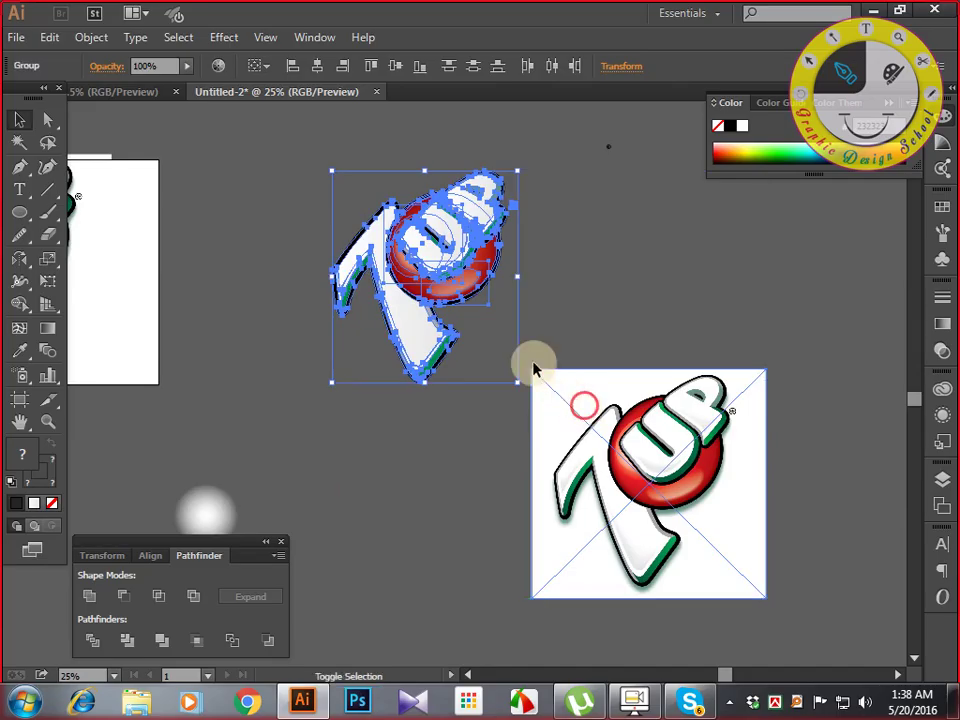
{"action": "right_click", "coordinate": [396, 228]}
{"action": "left_click", "coordinate": [476, 328]}
Move the grouped logo about 535 px left and 669 px up, and deselect it.
{"action": "left_click_drag", "start_coordinate": [578, 304], "coordinate": [831, 424]}
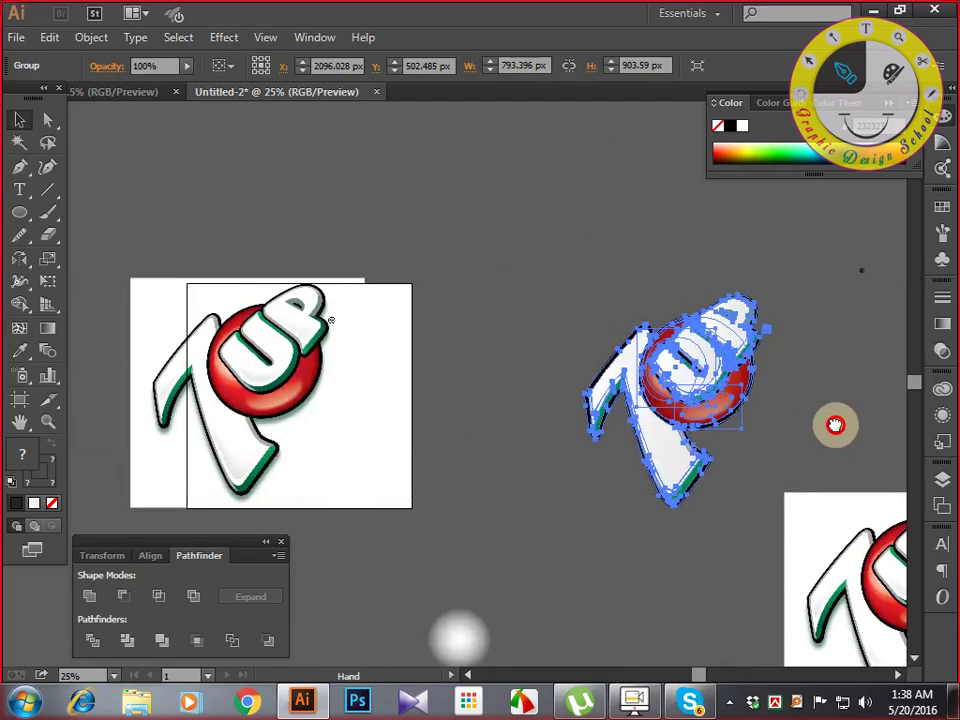
{"action": "left_click_drag", "start_coordinate": [679, 358], "coordinate": [561, 213]}
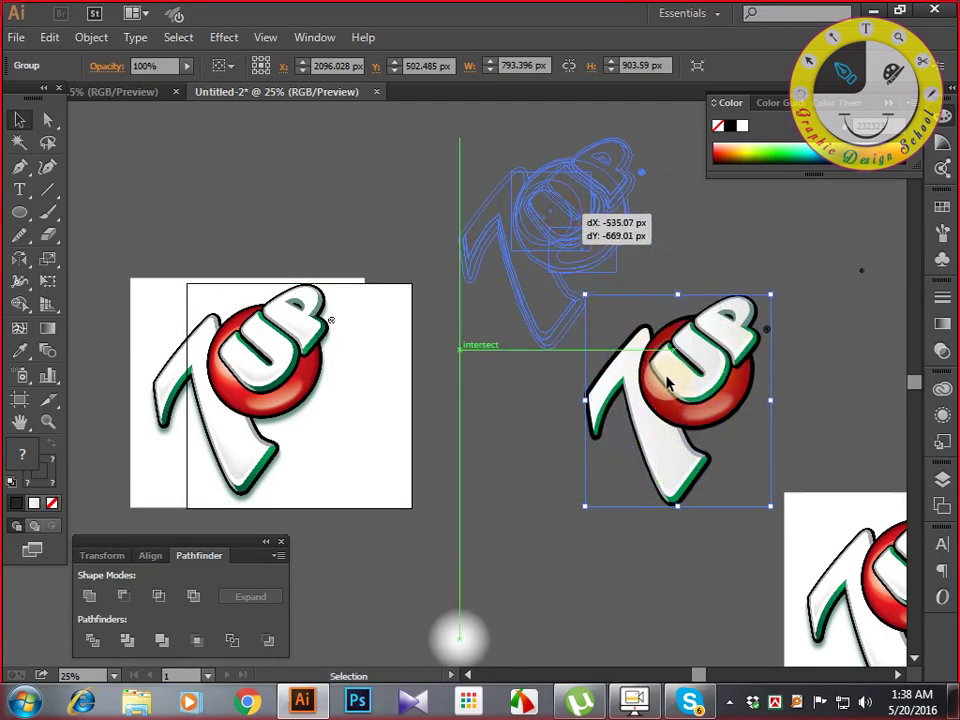
{"action": "left_click_drag", "start_coordinate": [668, 383], "coordinate": [668, 383]}
{"action": "mouse_move", "coordinate": [797, 401]}
{"action": "left_mouse_down"}
{"action": "mouse_move", "coordinate": [623, 461]}
{"action": "mouse_move", "coordinate": [597, 427]}
{"action": "left_mouse_up"}
{"action": "left_click", "coordinate": [659, 452]}
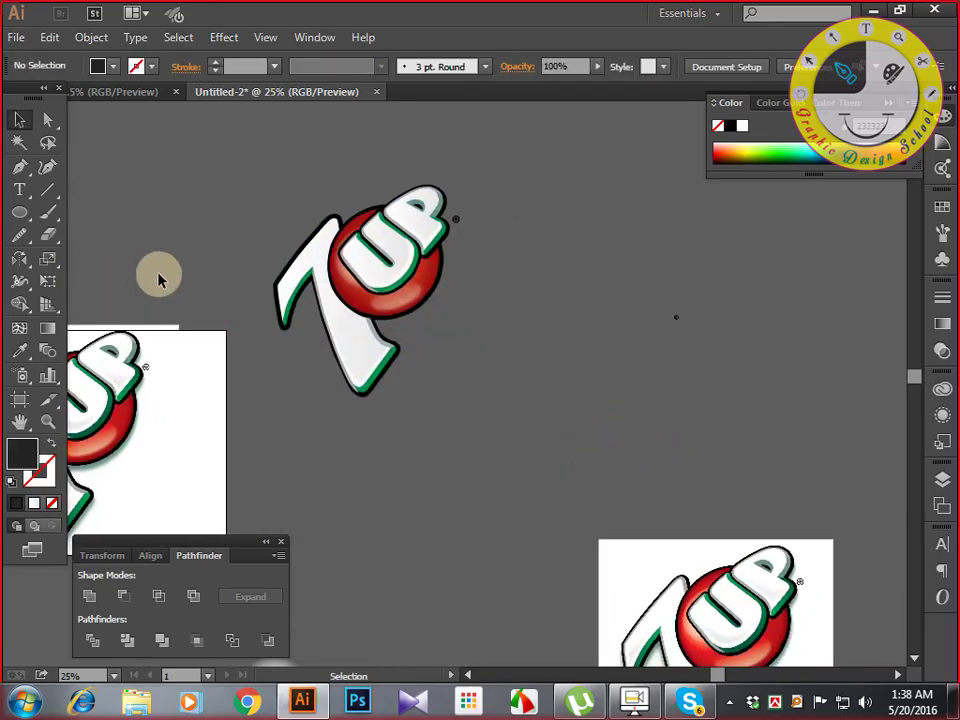
Save the document to the desktop as "7up logo" in Illustrator EPS format.
{"action": "left_click", "coordinate": [18, 37]}
{"action": "left_click", "coordinate": [84, 208]}
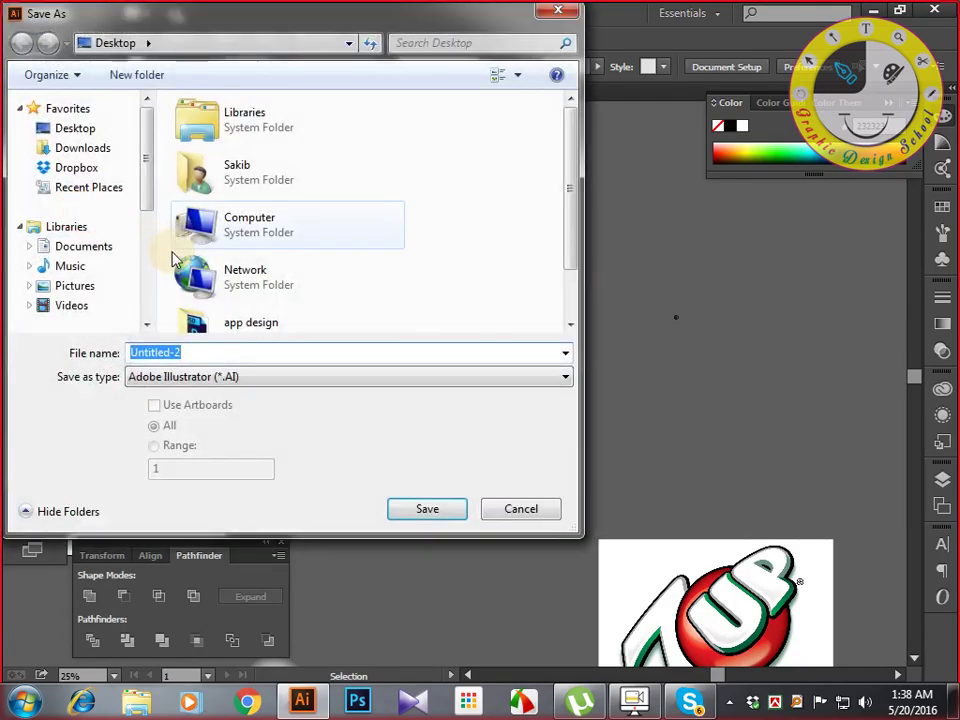
{"action": "type", "text": "7"}
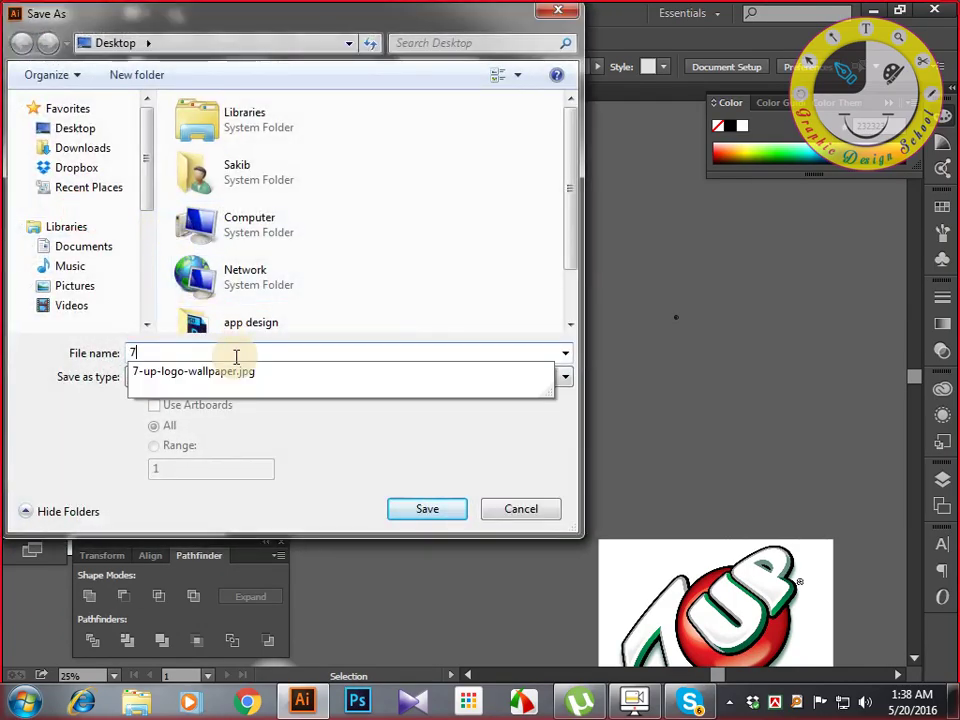
{"action": "type", "text": "up logo"}
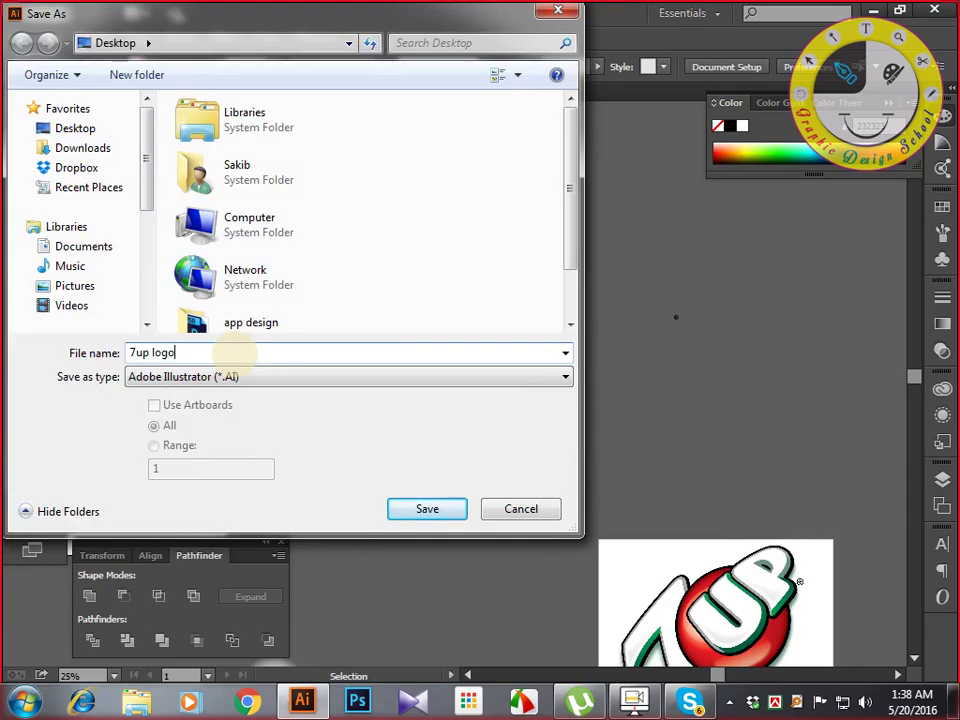
{"action": "left_click", "coordinate": [372, 377]}
{"action": "left_click", "coordinate": [315, 424]}
{"action": "left_click", "coordinate": [403, 512]}
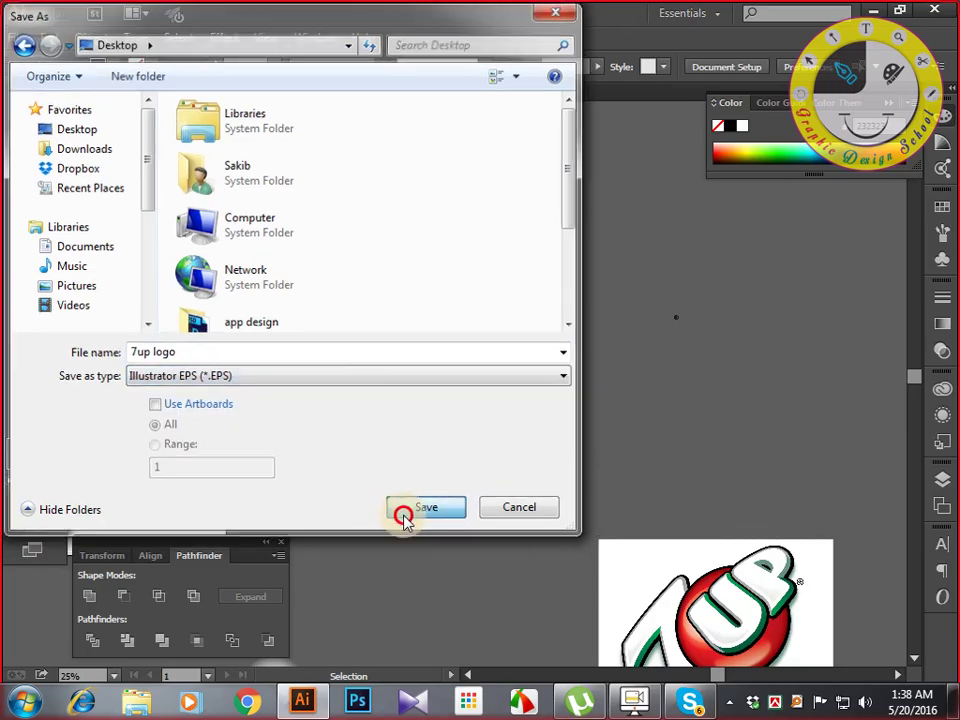
Set the EPS options to Adobe PostScript LanguageLevel 3 with compatible gradient and gradient mesh printing, and write the file.
{"action": "left_click", "coordinate": [489, 456]}
{"action": "left_click", "coordinate": [483, 492]}
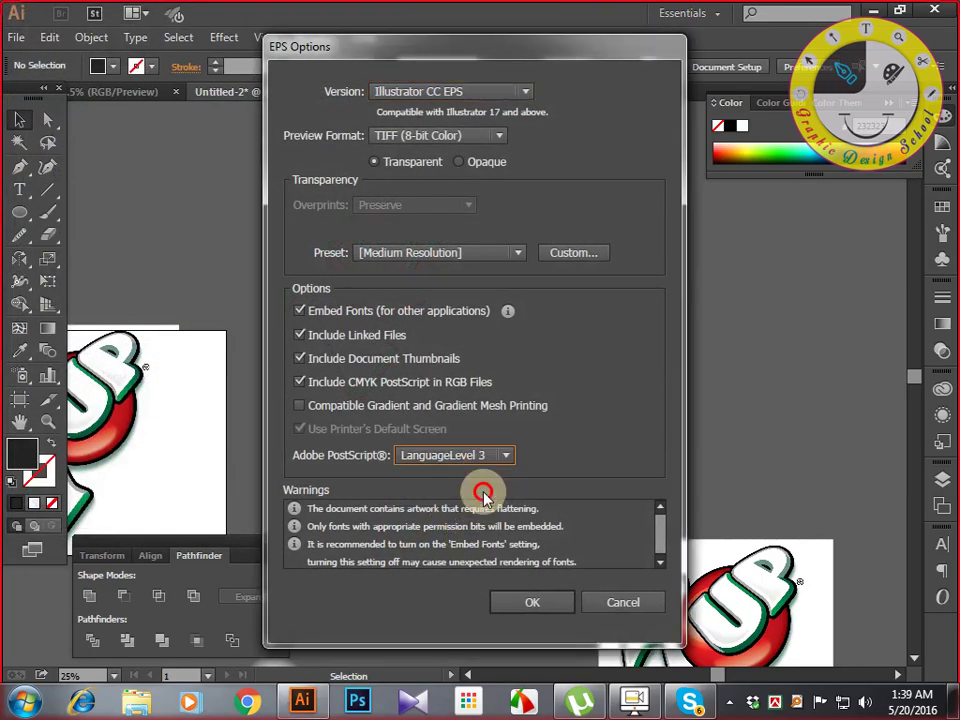
{"action": "left_click", "coordinate": [367, 408]}
{"action": "left_click", "coordinate": [518, 602]}
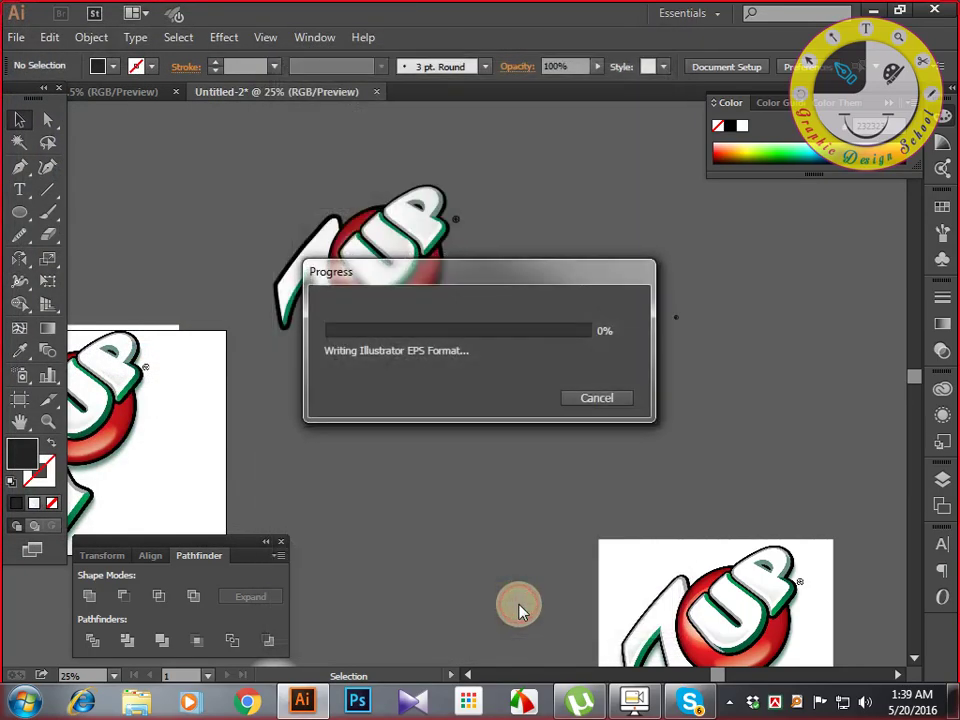